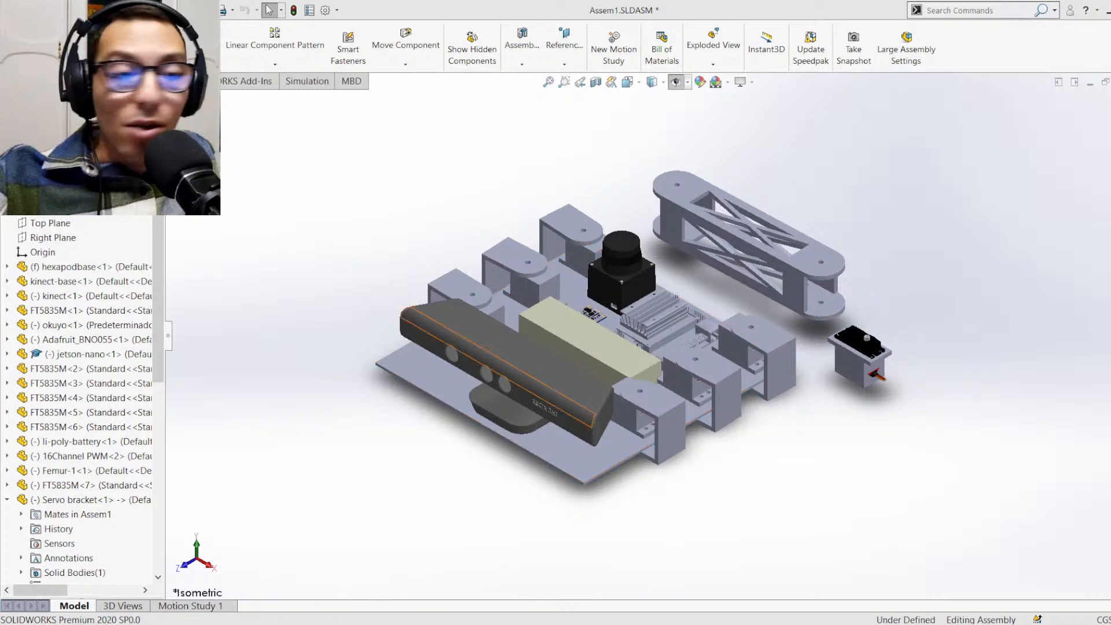
Move the Femur-1 link farther outward from the hexapod base, toward the loose servo
{"action": "middle_click_drag", "start_coordinate": [555, 379], "coordinate": [561, 401]}
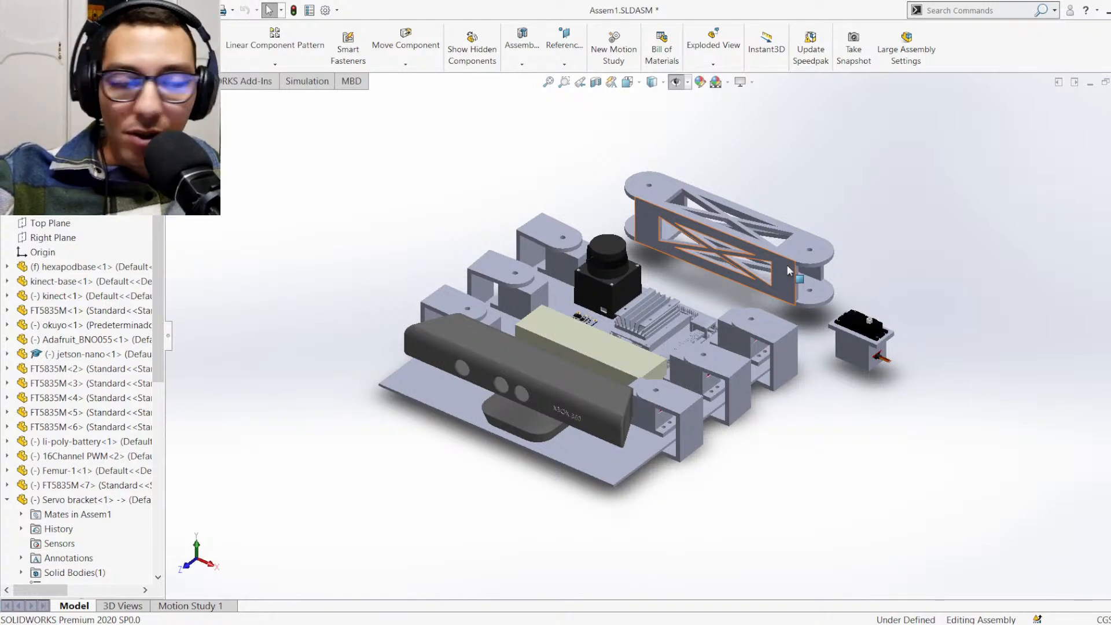
{"action": "left_click_drag", "start_coordinate": [791, 248], "coordinate": [911, 409]}
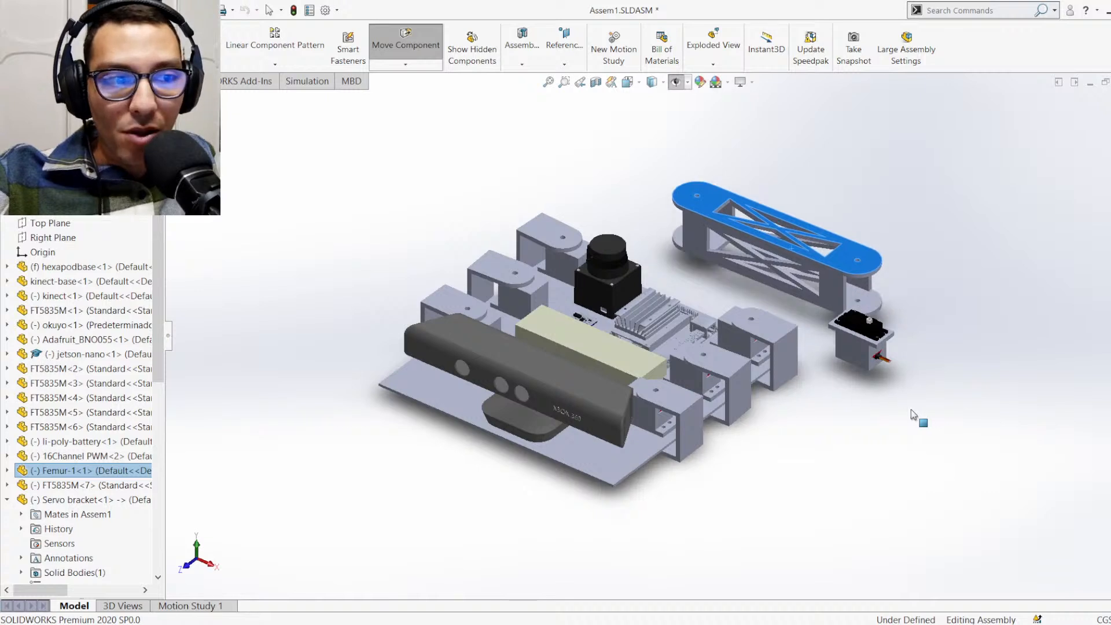
{"action": "key", "text": "Escape"}
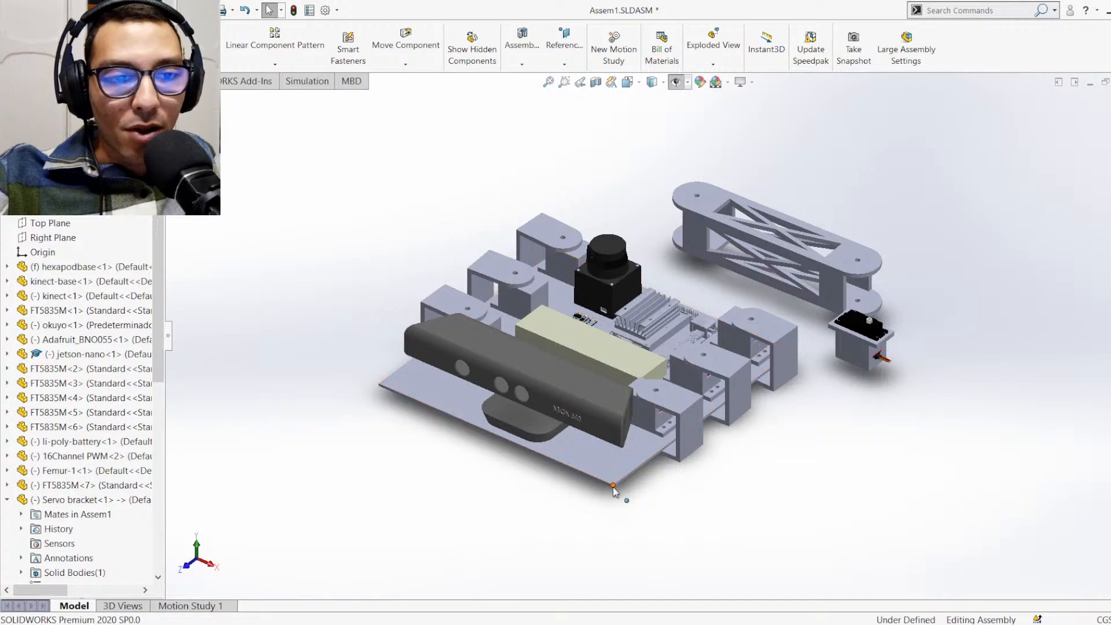
Examine the Kinect, battery, PWM board, IMU sensor and Jetson Nano on the hexapod base from several angles
{"action": "middle_click_drag", "start_coordinate": [612, 488], "coordinate": [615, 453]}
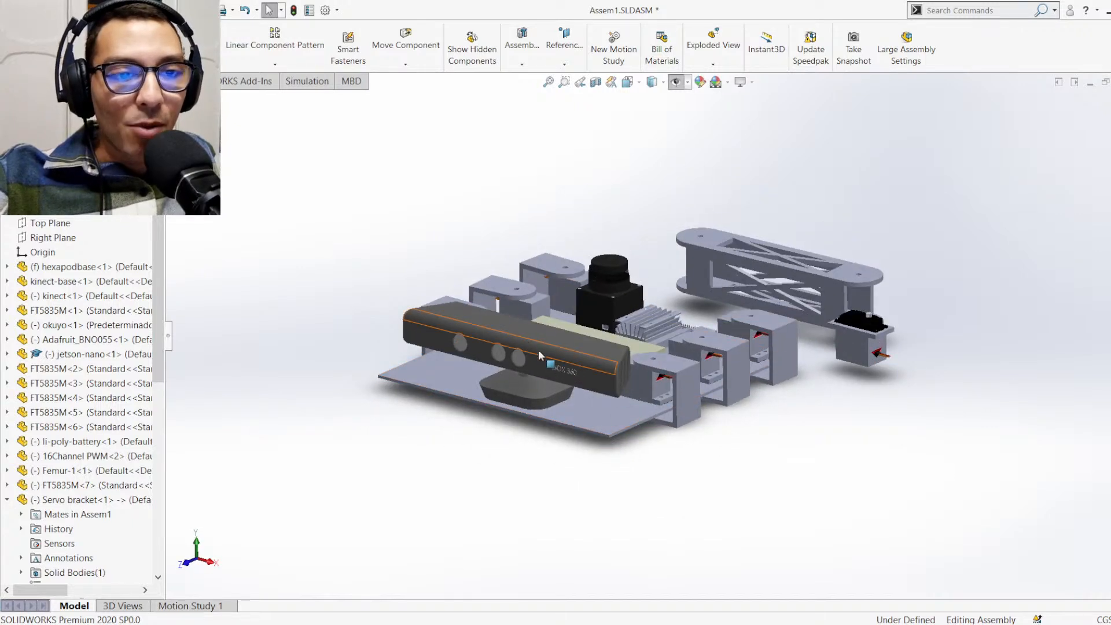
{"action": "middle_click_drag", "start_coordinate": [607, 398], "coordinate": [602, 456]}
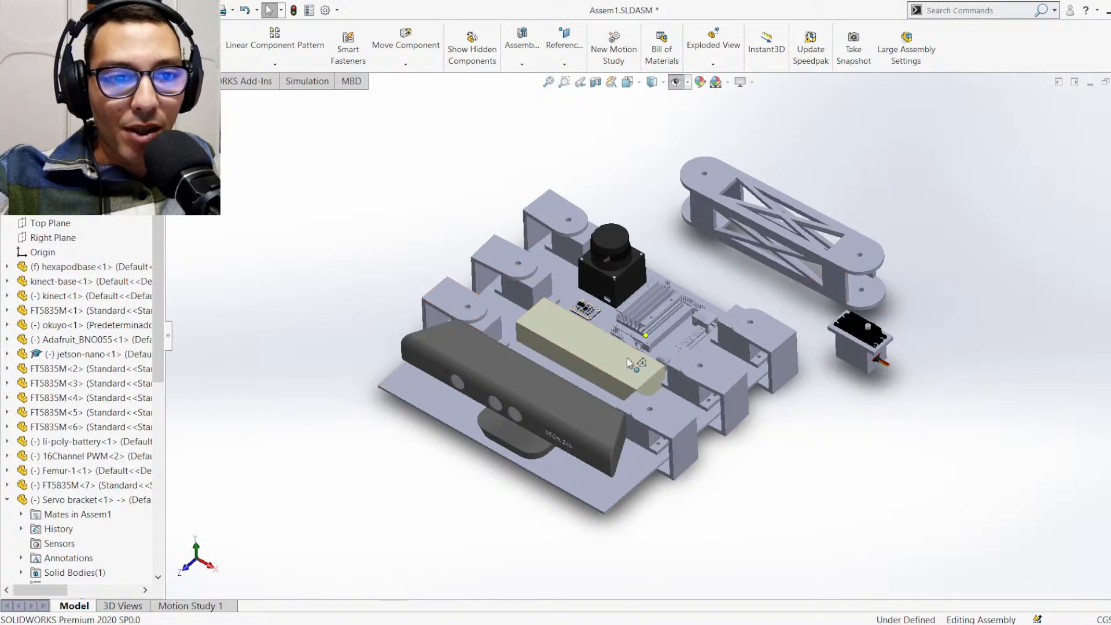
{"action": "middle_click_drag", "start_coordinate": [494, 390], "coordinate": [578, 417]}
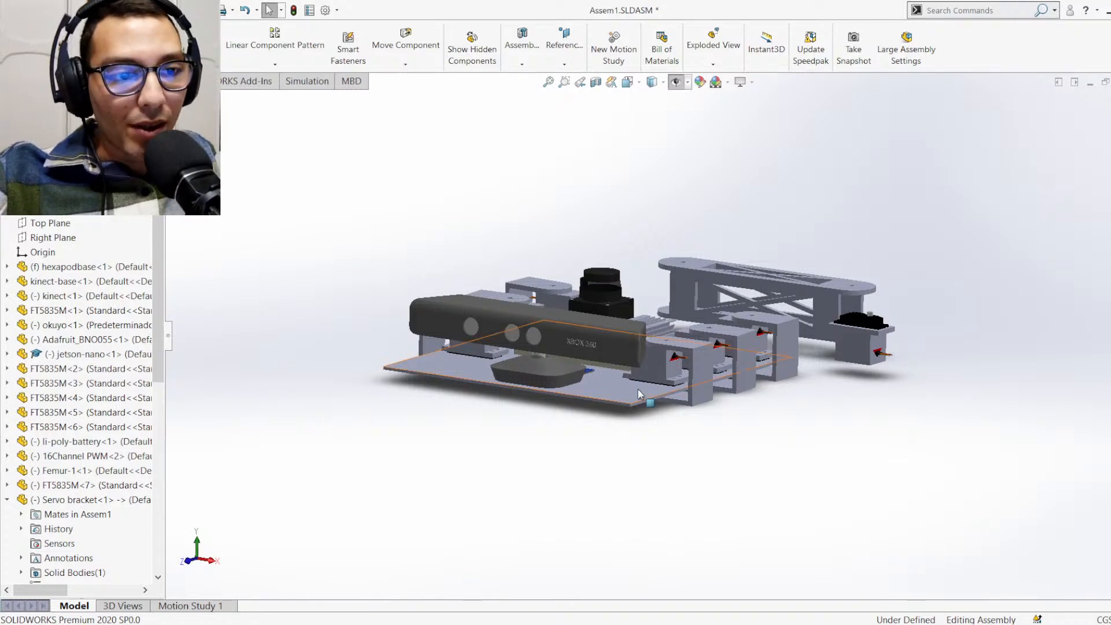
{"action": "middle_click_drag", "start_coordinate": [640, 380], "coordinate": [583, 337]}
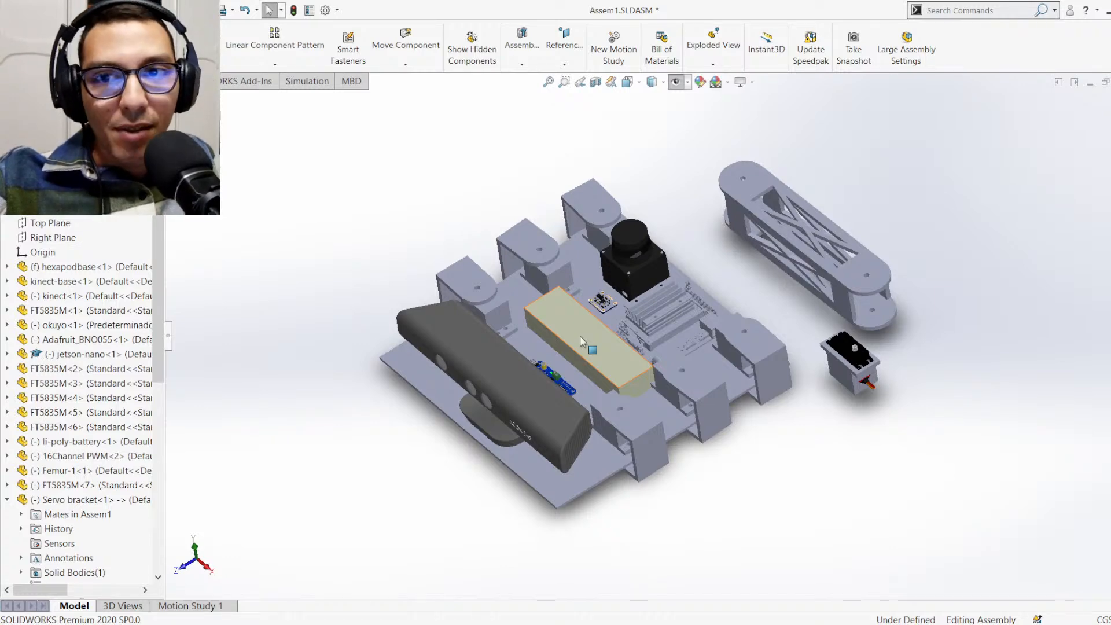
{"action": "scroll", "coordinate": [582, 337], "scroll_direction": "down", "scroll_amount": 3}
{"action": "middle_click_drag", "start_coordinate": [583, 335], "coordinate": [576, 329]}
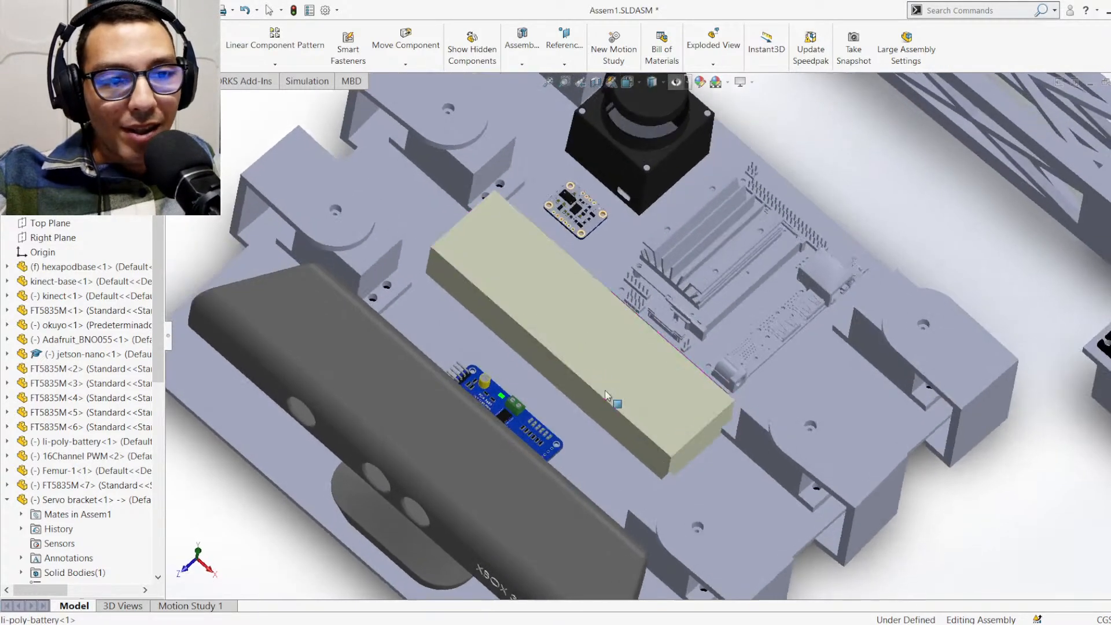
{"action": "left_click", "coordinate": [575, 328]}
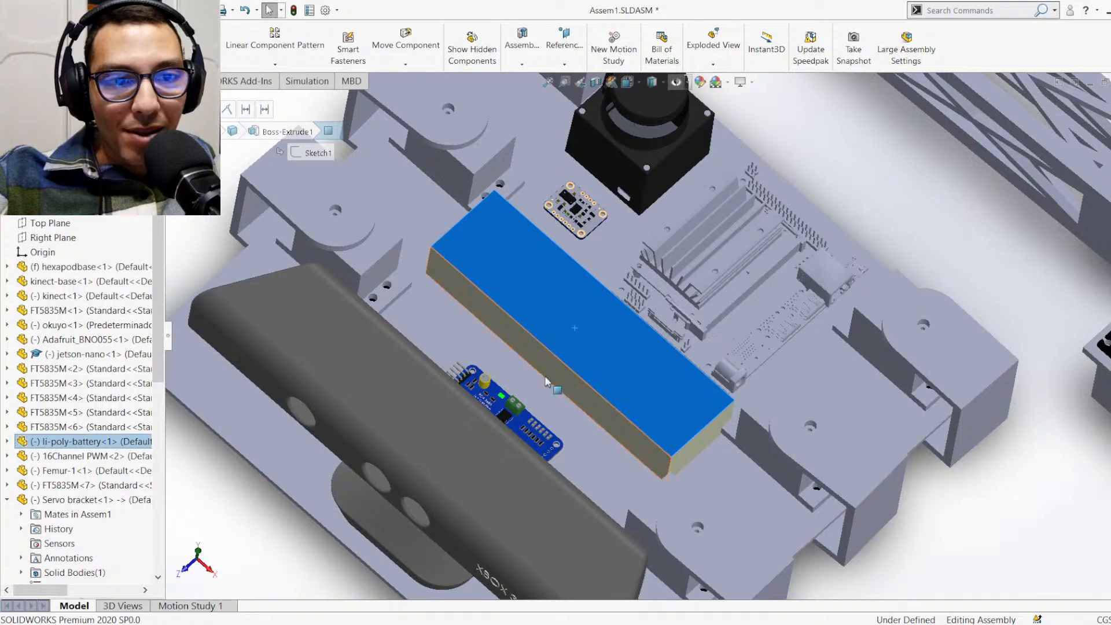
{"action": "left_click", "coordinate": [480, 342]}
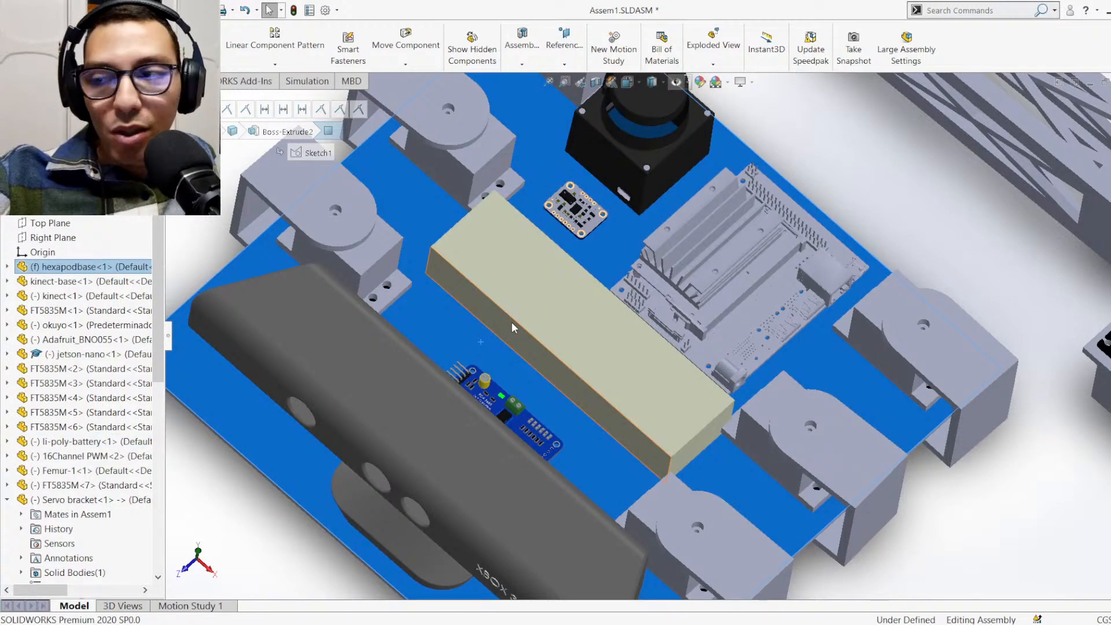
{"action": "key", "text": "Escape"}
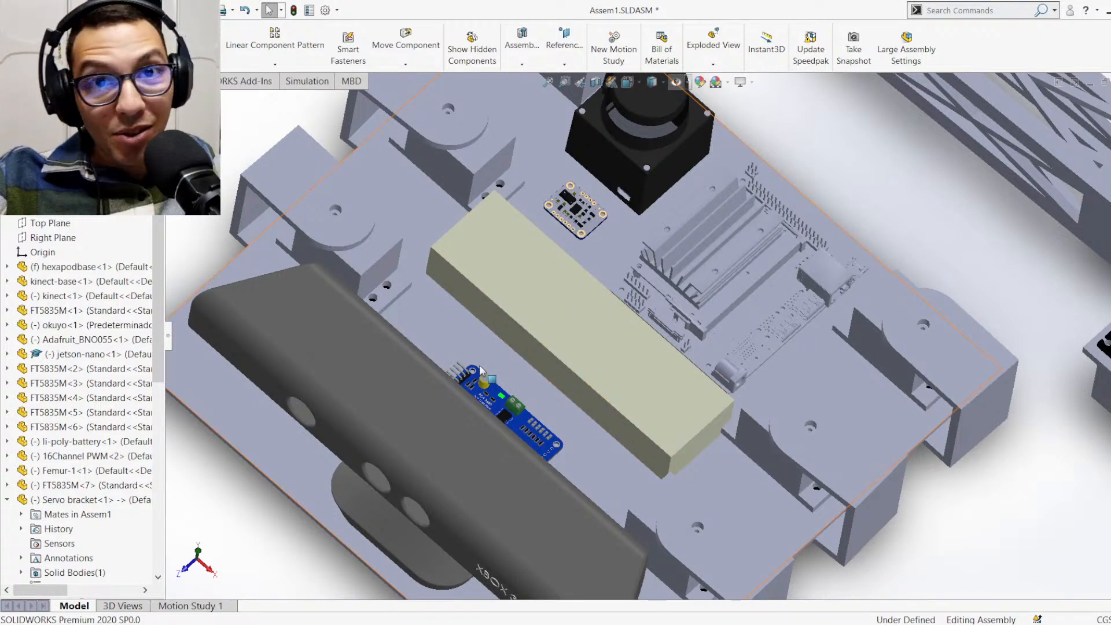
{"action": "middle_click_drag", "start_coordinate": [660, 271], "coordinate": [556, 307]}
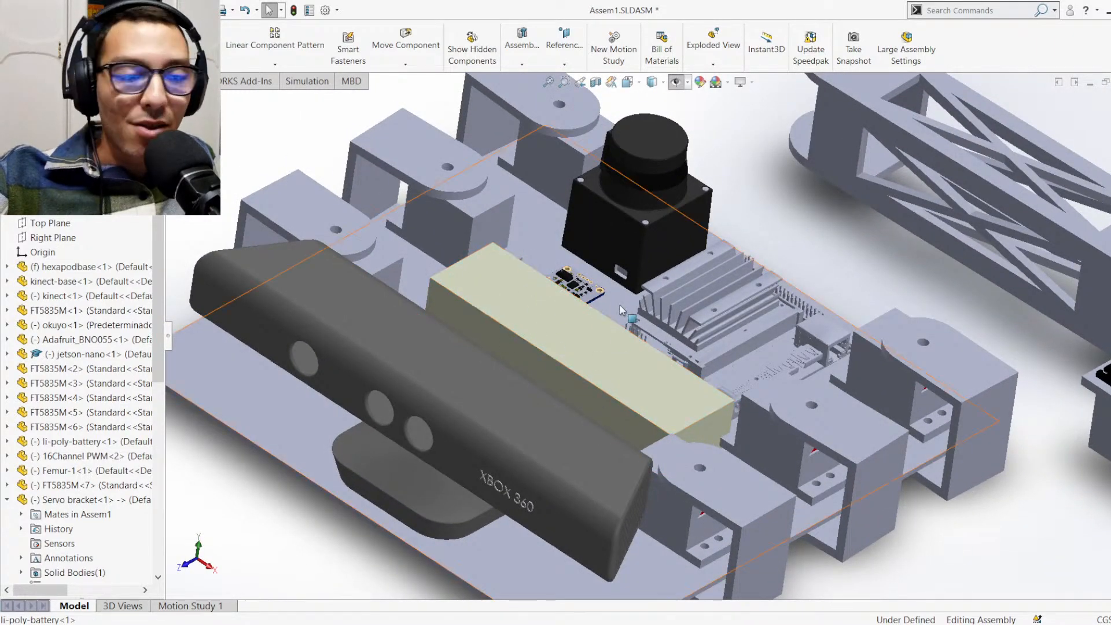
{"action": "scroll", "coordinate": [729, 307], "scroll_direction": "down", "scroll_amount": 5}
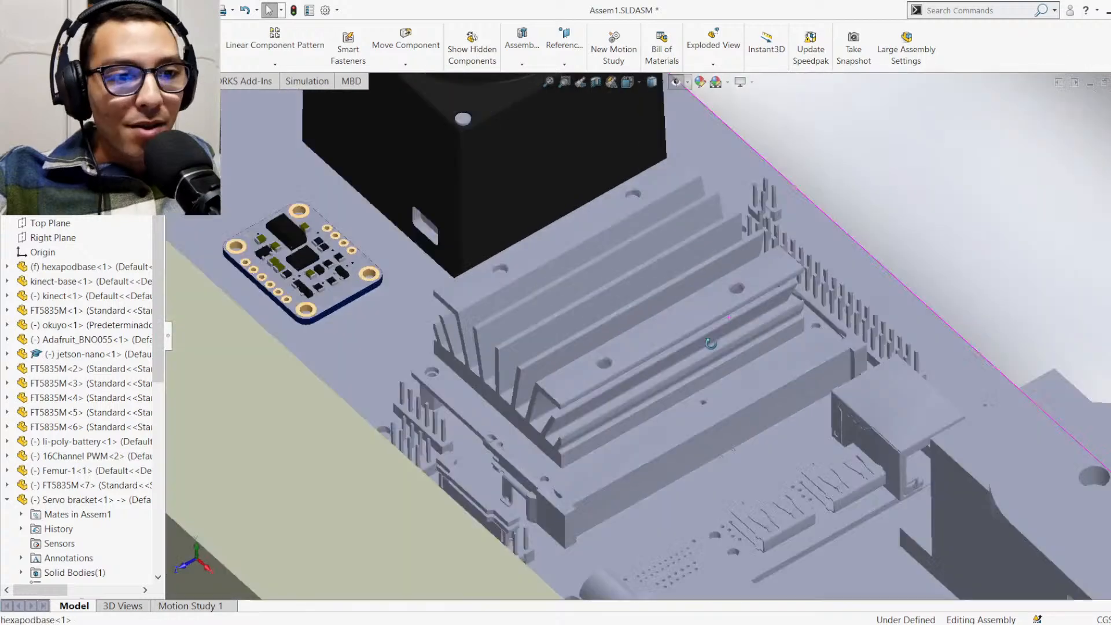
{"action": "scroll", "coordinate": [654, 384], "scroll_direction": "up", "scroll_amount": 2}
{"action": "scroll", "coordinate": [648, 395], "scroll_direction": "down", "scroll_amount": 2}
{"action": "scroll", "coordinate": [632, 404], "scroll_direction": "up", "scroll_amount": 1}
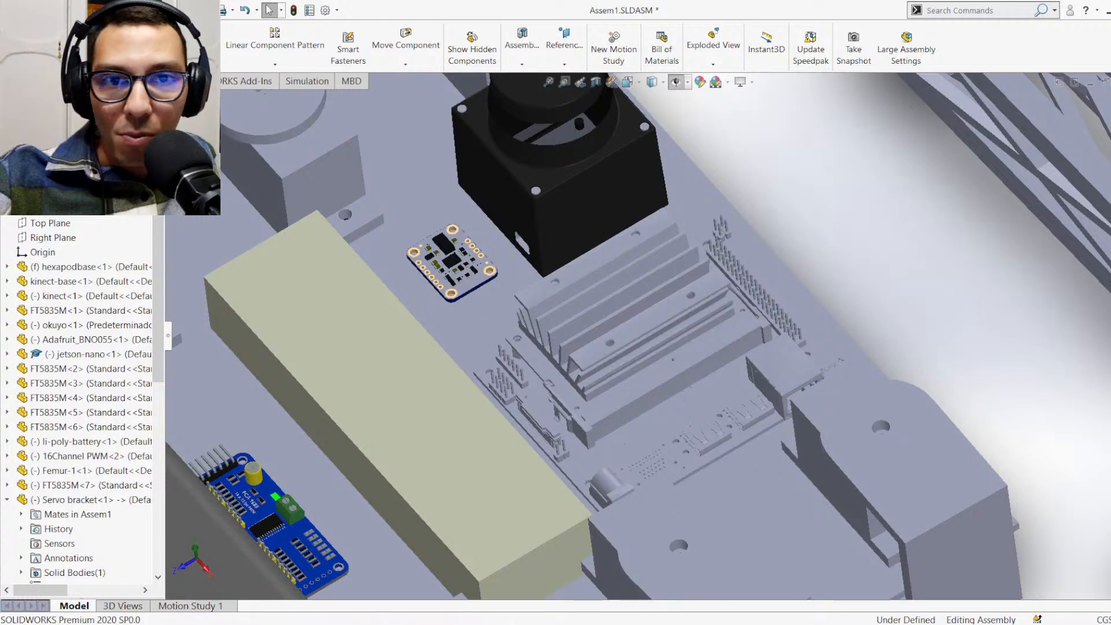
{"action": "left_click", "coordinate": [151, 47]}
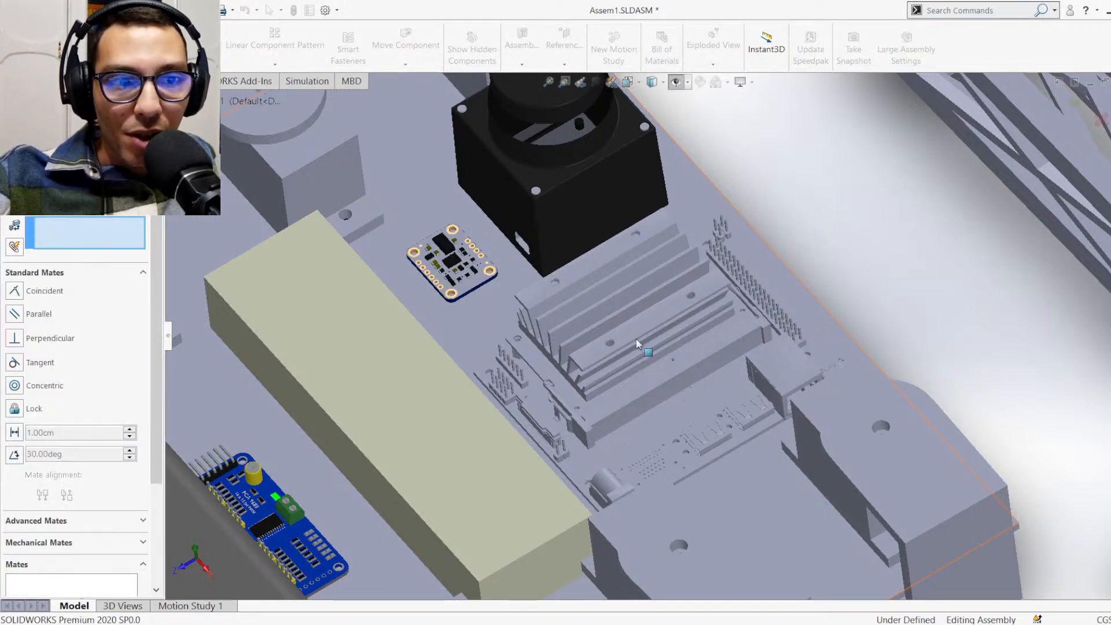
{"action": "left_click", "coordinate": [639, 399]}
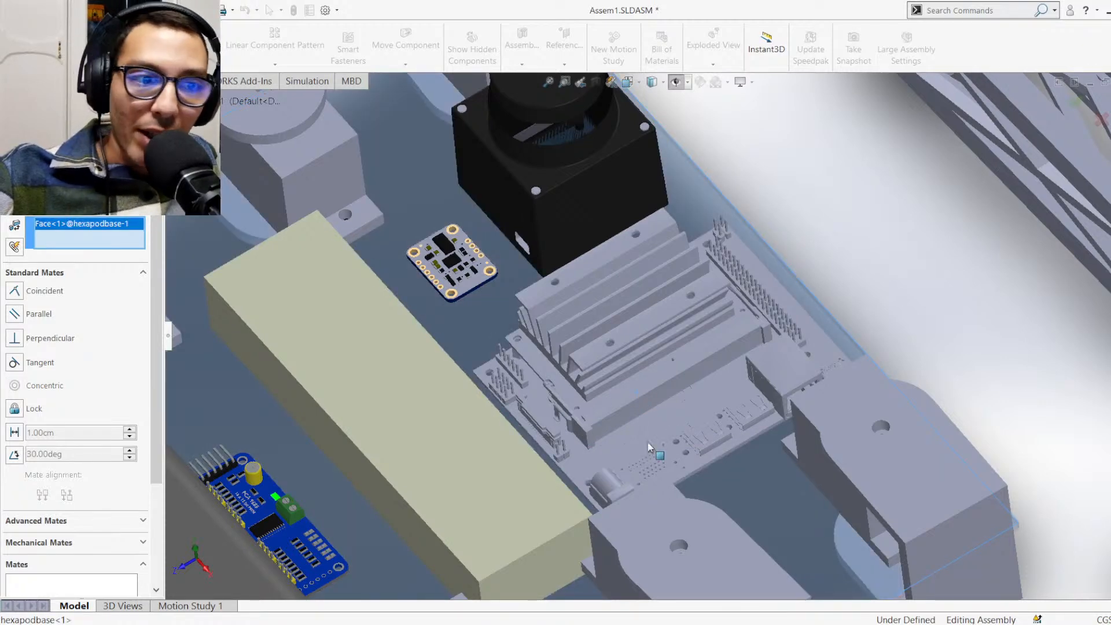
{"action": "middle_click_drag", "start_coordinate": [638, 398], "coordinate": [776, 508]}
{"action": "middle_click_drag", "start_coordinate": [718, 456], "coordinate": [702, 464]}
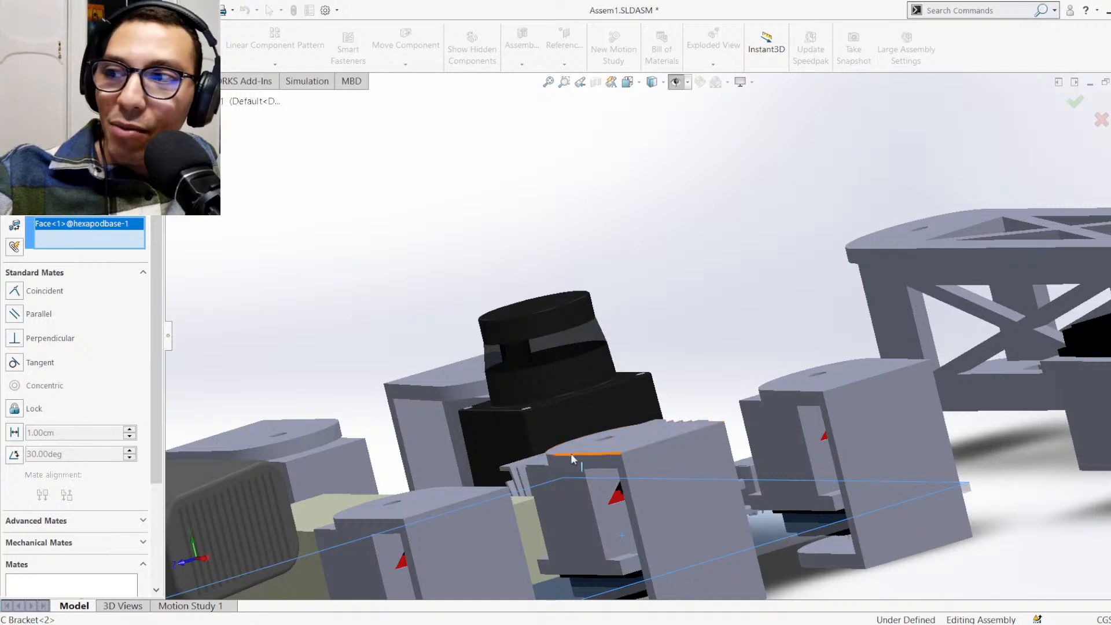
{"action": "middle_click_drag", "start_coordinate": [683, 420], "coordinate": [697, 490]}
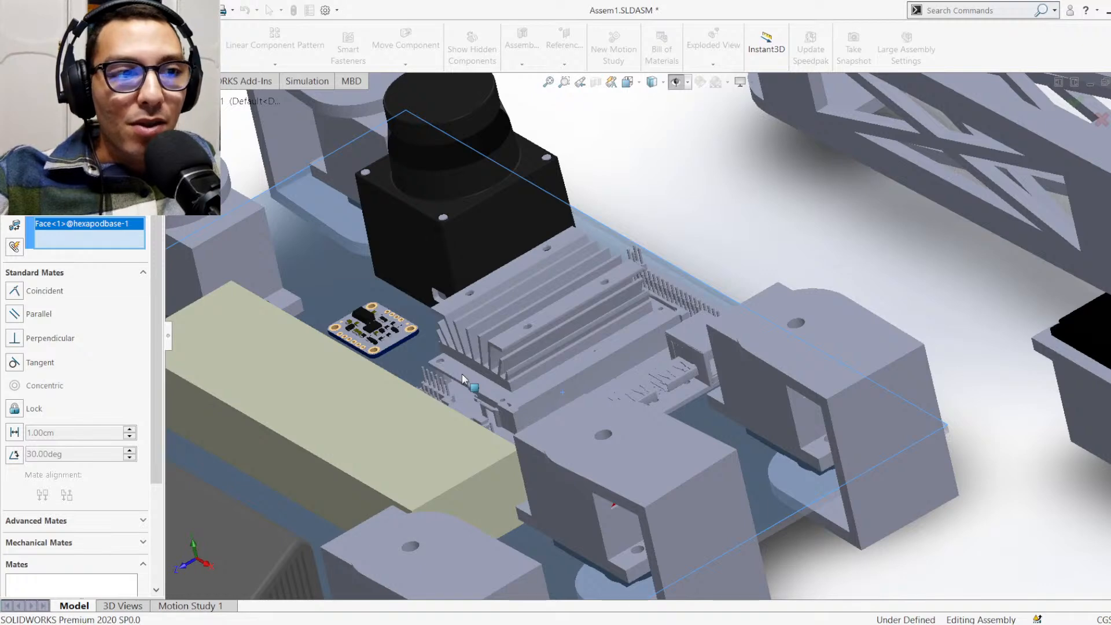
{"action": "scroll", "coordinate": [462, 374], "scroll_direction": "up", "scroll_amount": 1}
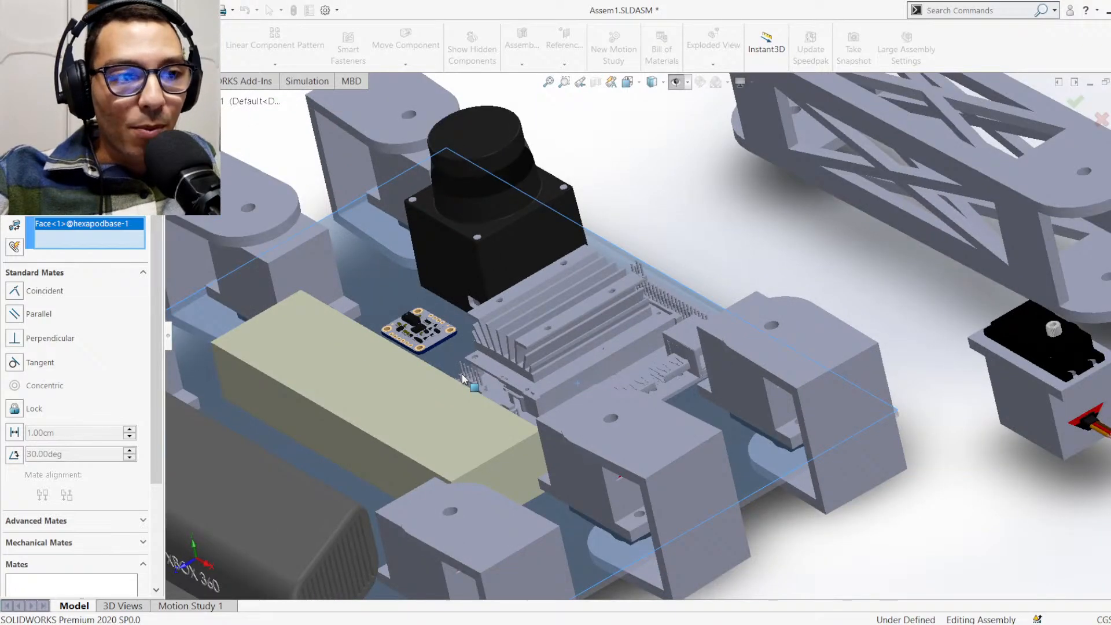
{"action": "scroll", "coordinate": [583, 435], "scroll_direction": "up", "scroll_amount": 4}
{"action": "scroll", "coordinate": [583, 435], "scroll_direction": "down", "scroll_amount": 4}
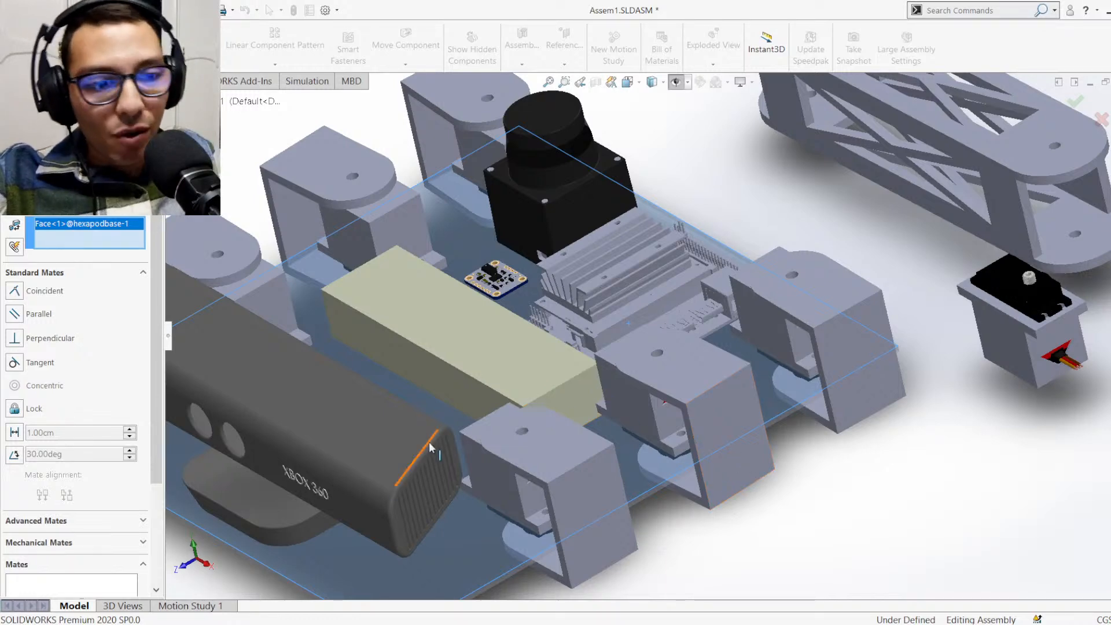
{"action": "scroll", "coordinate": [627, 459], "scroll_direction": "down", "scroll_amount": 3}
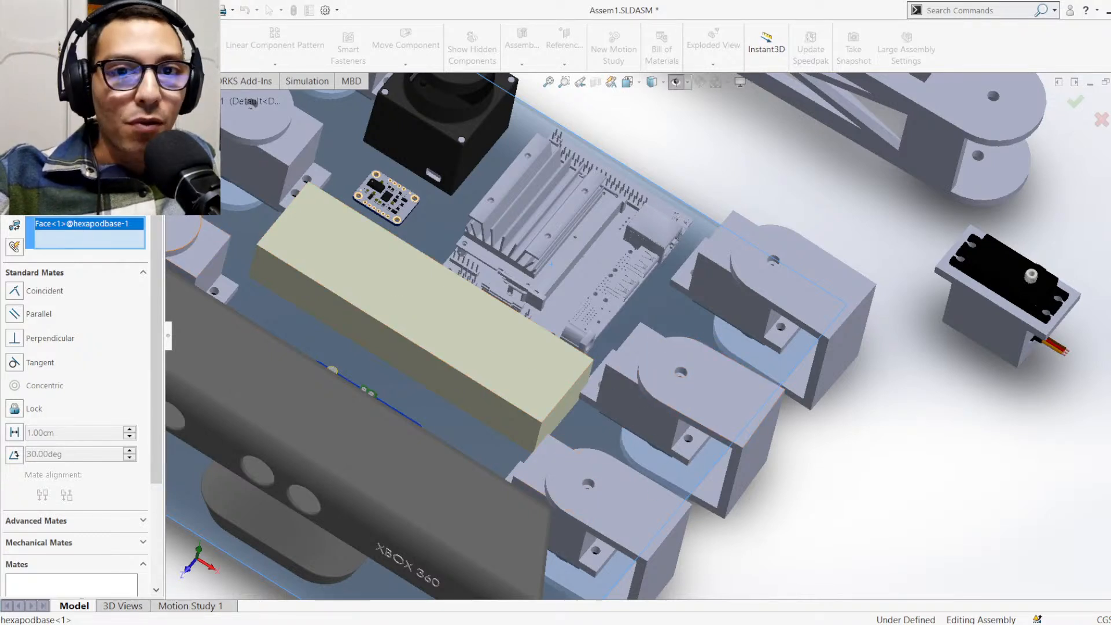
{"action": "key", "text": "Escape"}
Swing the C bracket nearest the Kinect about its servo axis to test its rotation
{"action": "scroll", "coordinate": [665, 493], "scroll_direction": "down", "scroll_amount": 1}
{"action": "scroll", "coordinate": [680, 462], "scroll_direction": "up", "scroll_amount": 1}
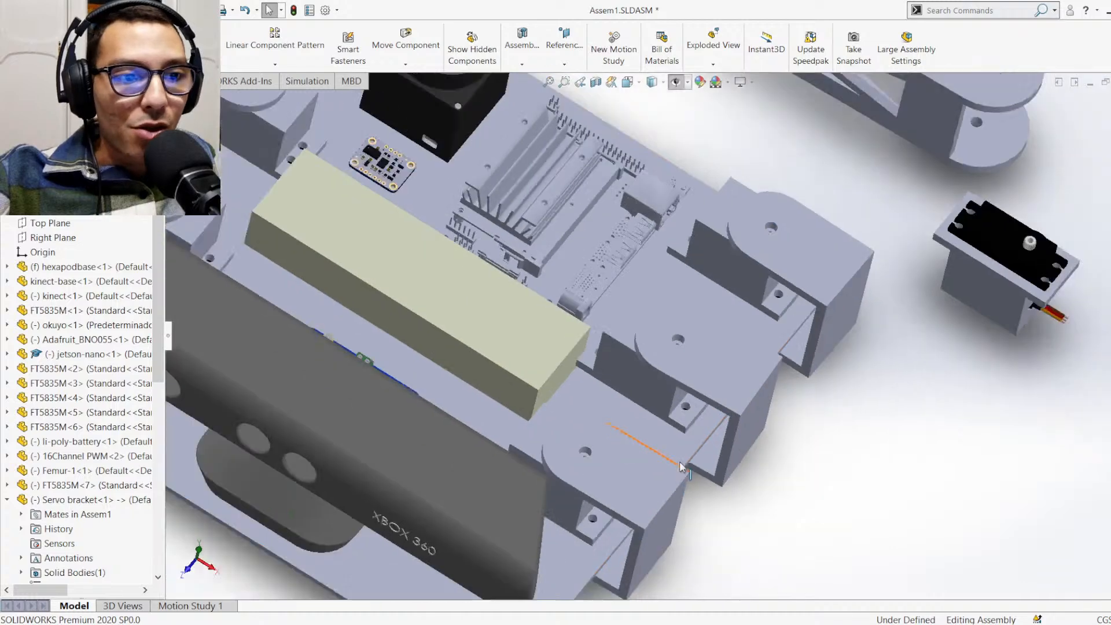
{"action": "scroll", "coordinate": [680, 467], "scroll_direction": "up", "scroll_amount": 1}
{"action": "scroll", "coordinate": [678, 492], "scroll_direction": "down", "scroll_amount": 1}
{"action": "scroll", "coordinate": [655, 414], "scroll_direction": "down", "scroll_amount": 1}
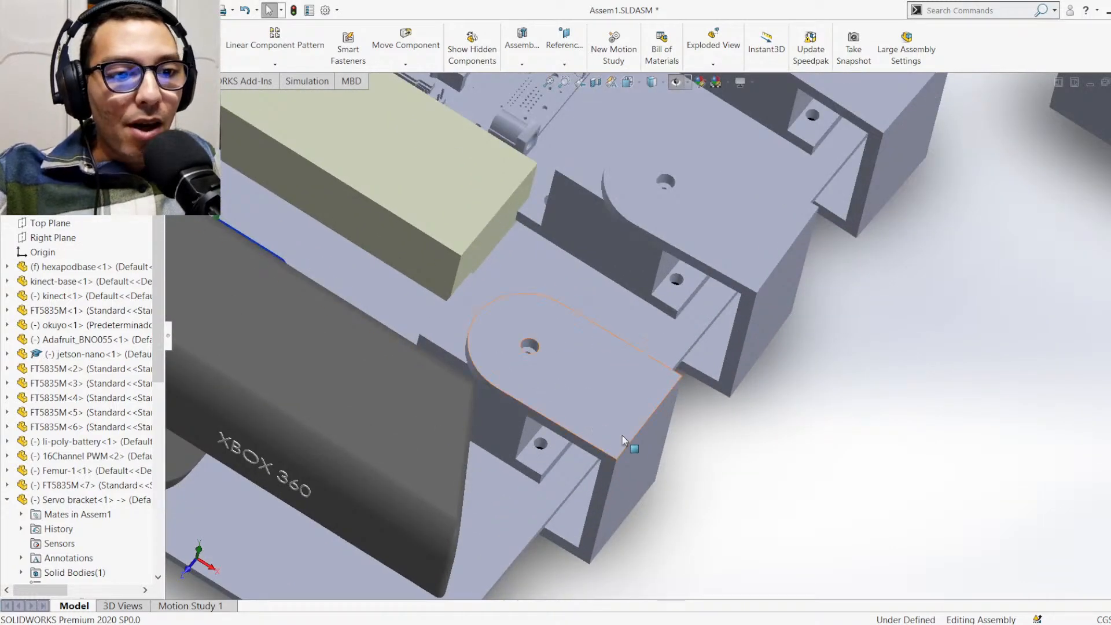
{"action": "left_click_drag", "start_coordinate": [623, 492], "coordinate": [718, 425]}
{"action": "middle_click_drag", "start_coordinate": [719, 425], "coordinate": [698, 518]}
{"action": "scroll", "coordinate": [699, 426], "scroll_direction": "down", "scroll_amount": 1}
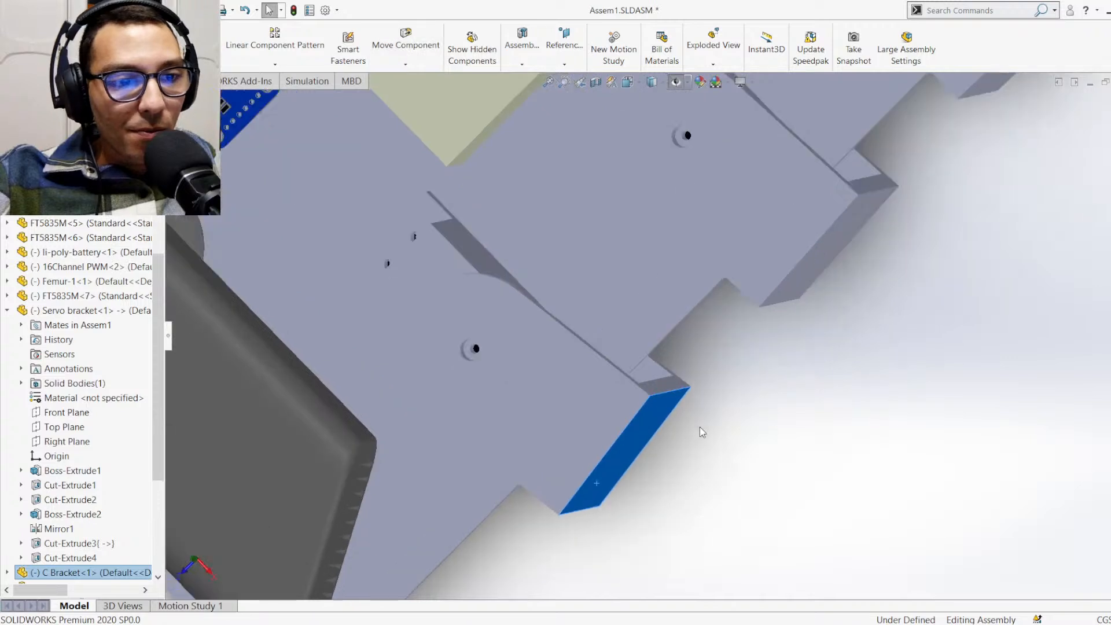
{"action": "middle_click_drag", "start_coordinate": [700, 427], "coordinate": [660, 404]}
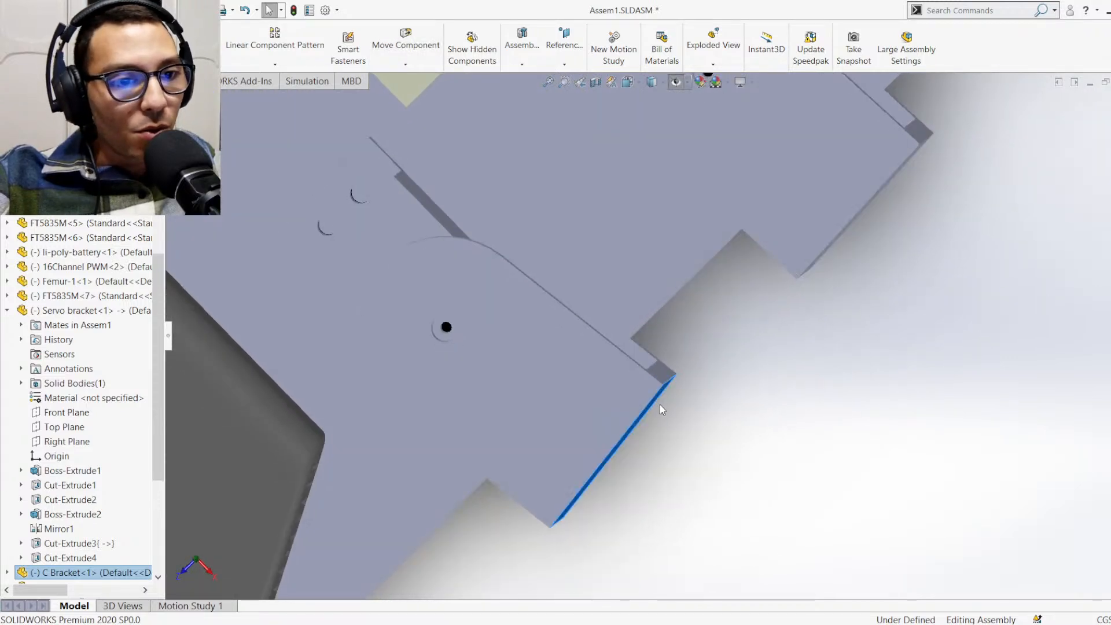
{"action": "left_click_drag", "start_coordinate": [662, 409], "coordinate": [668, 342]}
{"action": "middle_click_drag", "start_coordinate": [702, 382], "coordinate": [713, 266]}
Swing the middle C bracket on the same side about its servo axis to test its rotation
{"action": "left_click_drag", "start_coordinate": [744, 253], "coordinate": [687, 281]}
{"action": "middle_click_drag", "start_coordinate": [747, 339], "coordinate": [749, 327]}
{"action": "scroll", "coordinate": [666, 325], "scroll_direction": "down", "scroll_amount": 2}
{"action": "middle_click_drag", "start_coordinate": [654, 352], "coordinate": [676, 304]}
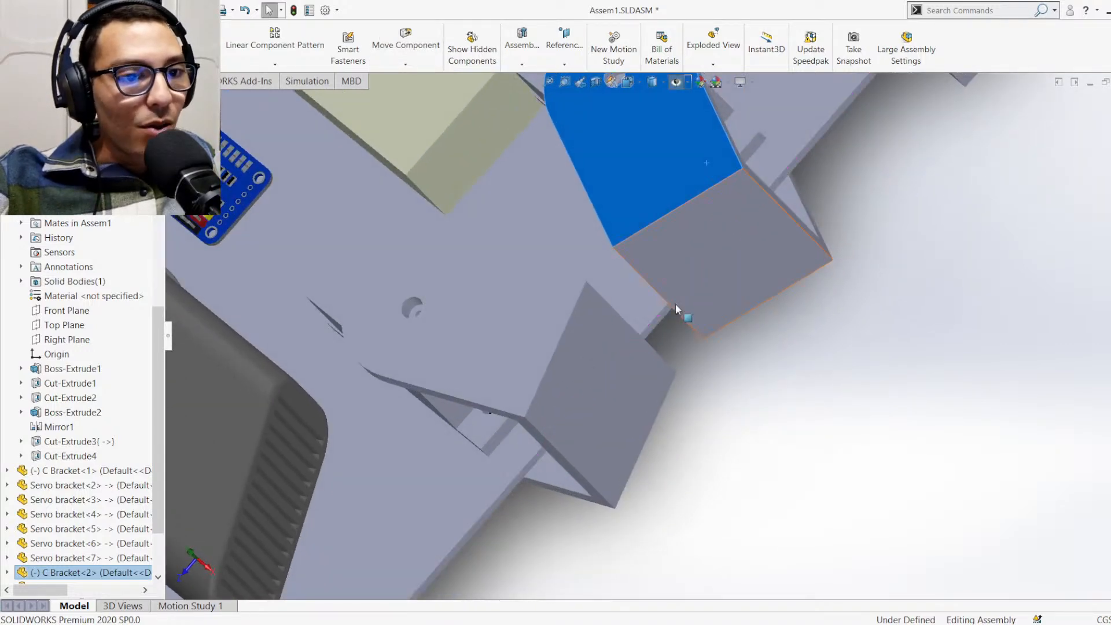
{"action": "scroll", "coordinate": [668, 314], "scroll_direction": "up", "scroll_amount": 6}
{"action": "scroll", "coordinate": [663, 347], "scroll_direction": "down", "scroll_amount": 3}
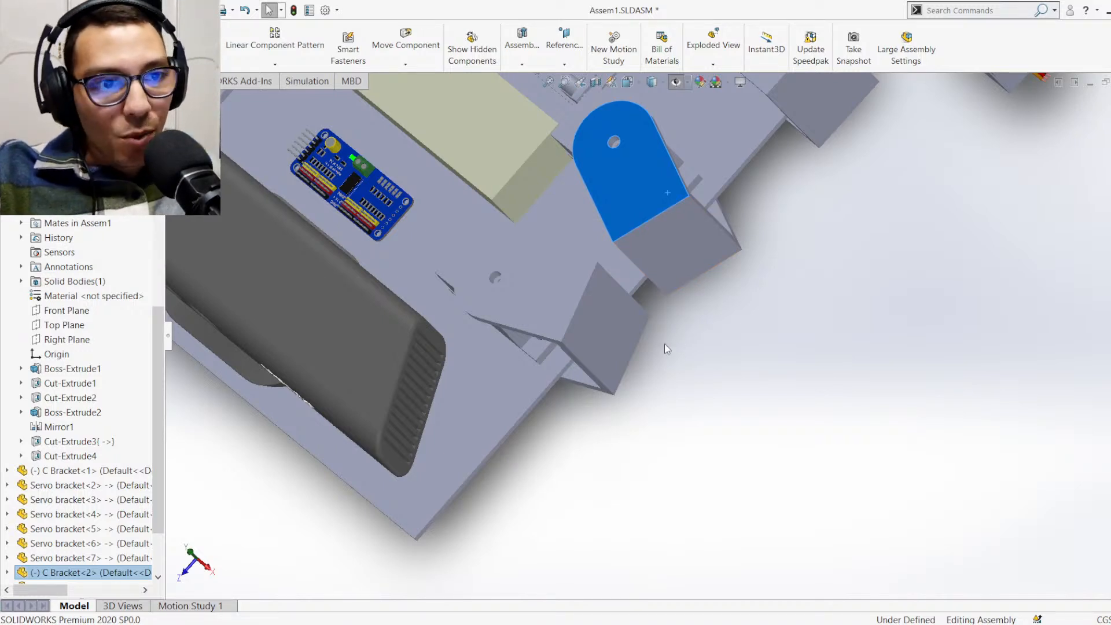
{"action": "left_click", "coordinate": [691, 389]}
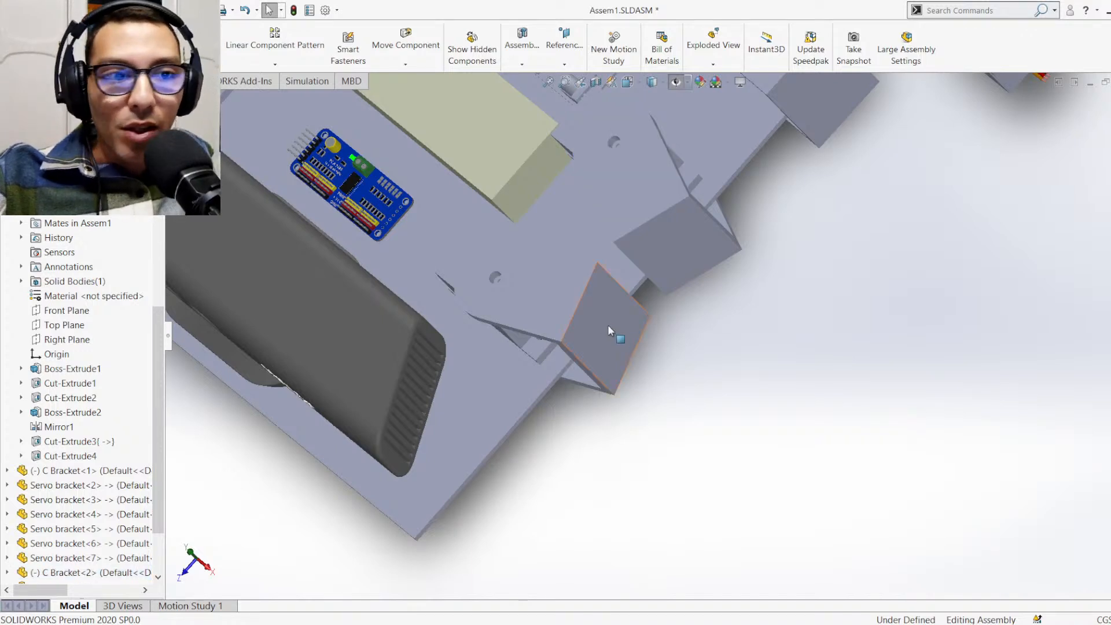
Rotate the two swung C brackets back until they are roughly square to the base plate's edge
{"action": "left_click_drag", "start_coordinate": [608, 328], "coordinate": [576, 405]}
{"action": "left_click", "coordinate": [693, 247]}
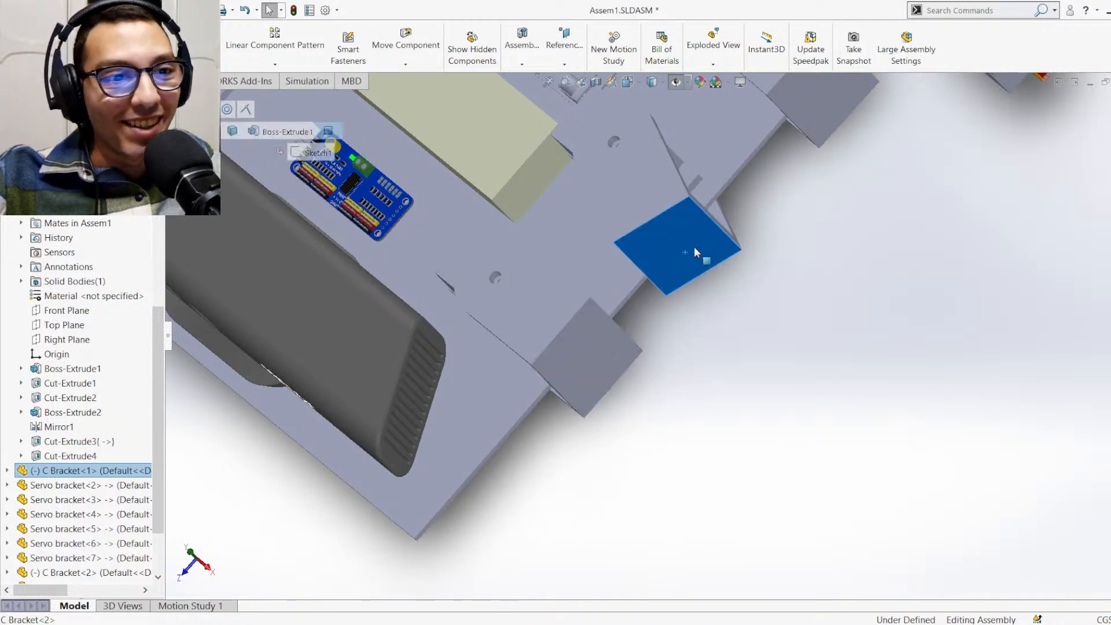
{"action": "left_click_drag", "start_coordinate": [694, 247], "coordinate": [735, 213]}
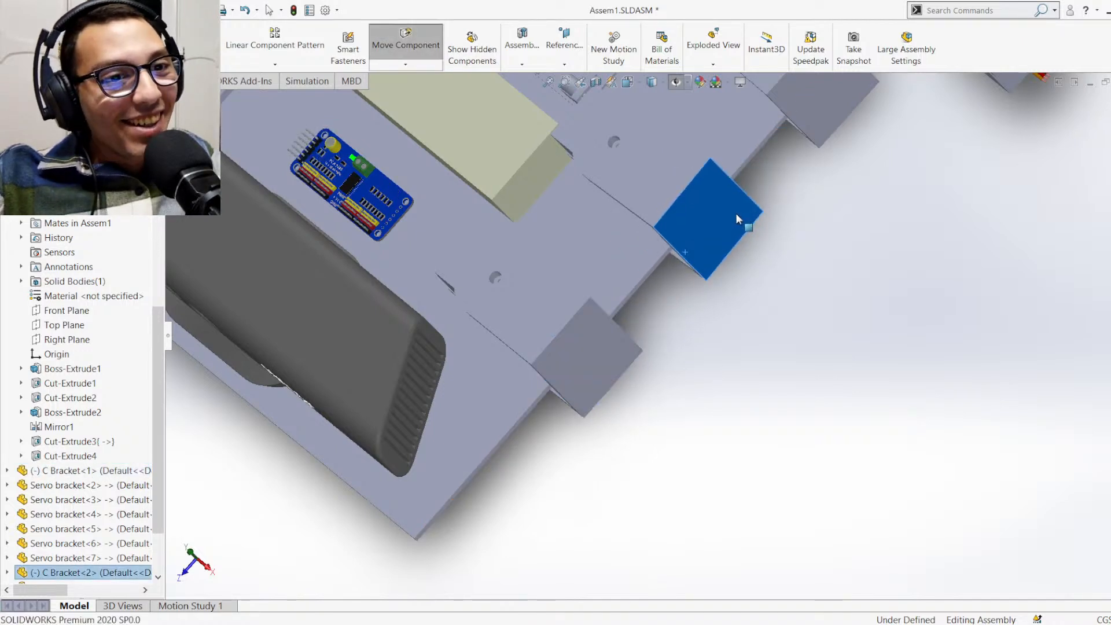
{"action": "left_click", "coordinate": [825, 282]}
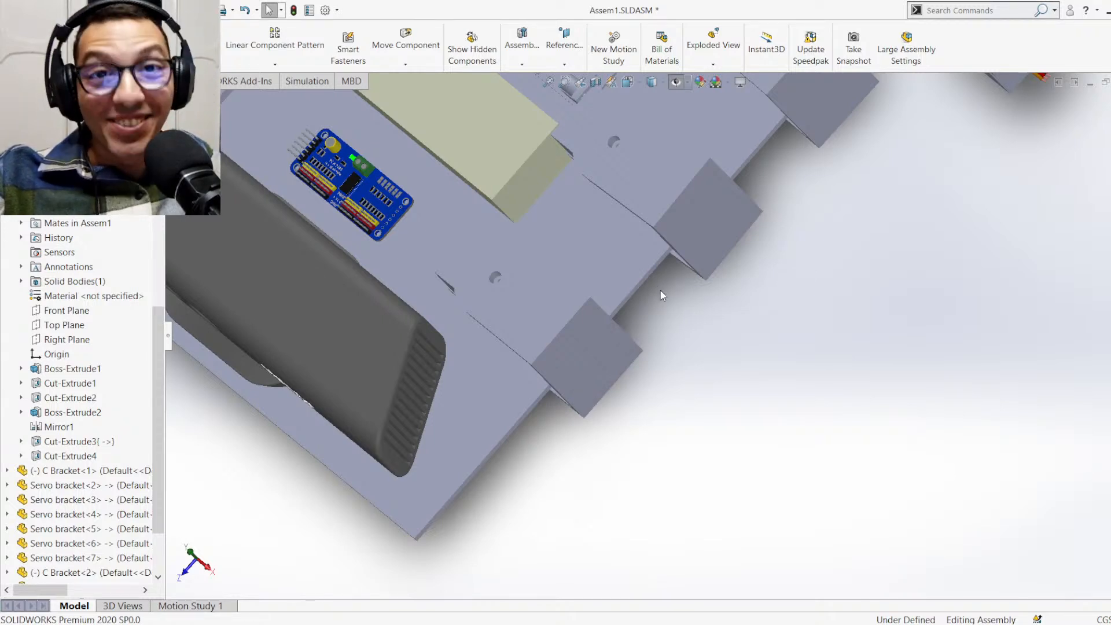
Show the whole hexapod assembly in the isometric view
{"action": "scroll", "coordinate": [662, 295], "scroll_direction": "up", "scroll_amount": 2}
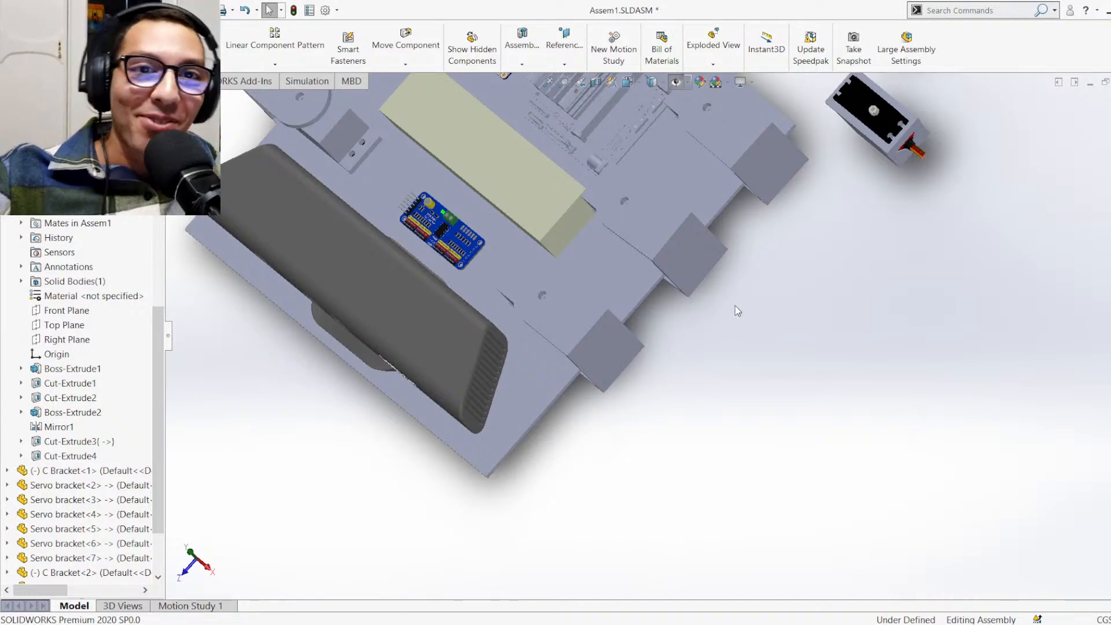
{"action": "scroll", "coordinate": [735, 306], "scroll_direction": "up", "scroll_amount": 4}
{"action": "scroll", "coordinate": [517, 258], "scroll_direction": "down", "scroll_amount": 3}
{"action": "scroll", "coordinate": [645, 332], "scroll_direction": "up", "scroll_amount": 2}
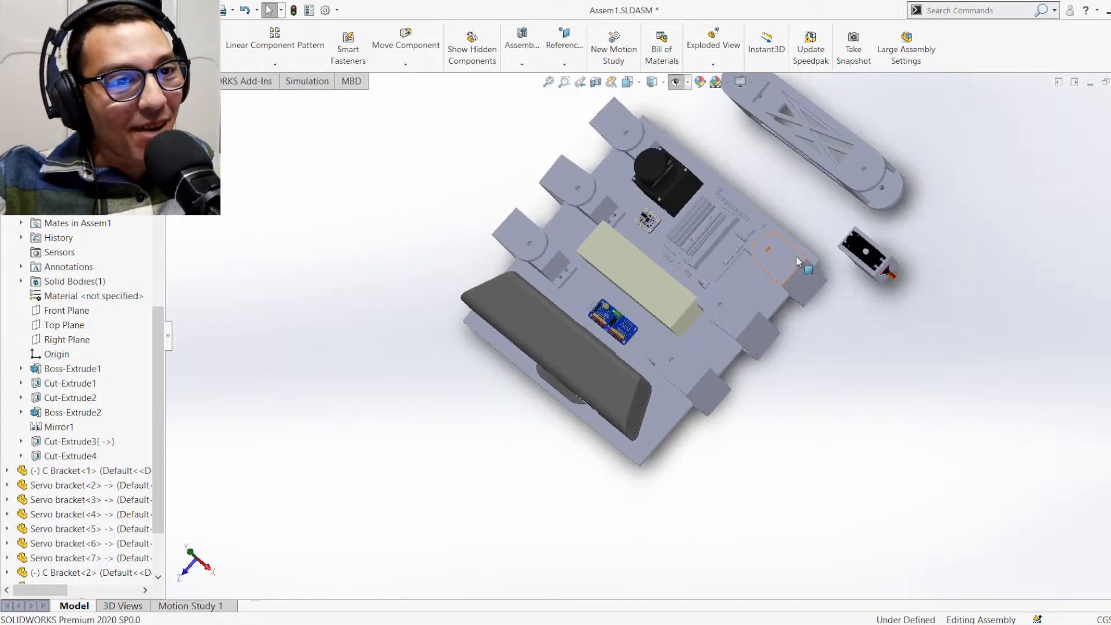
{"action": "key", "text": "ctrl+7"}
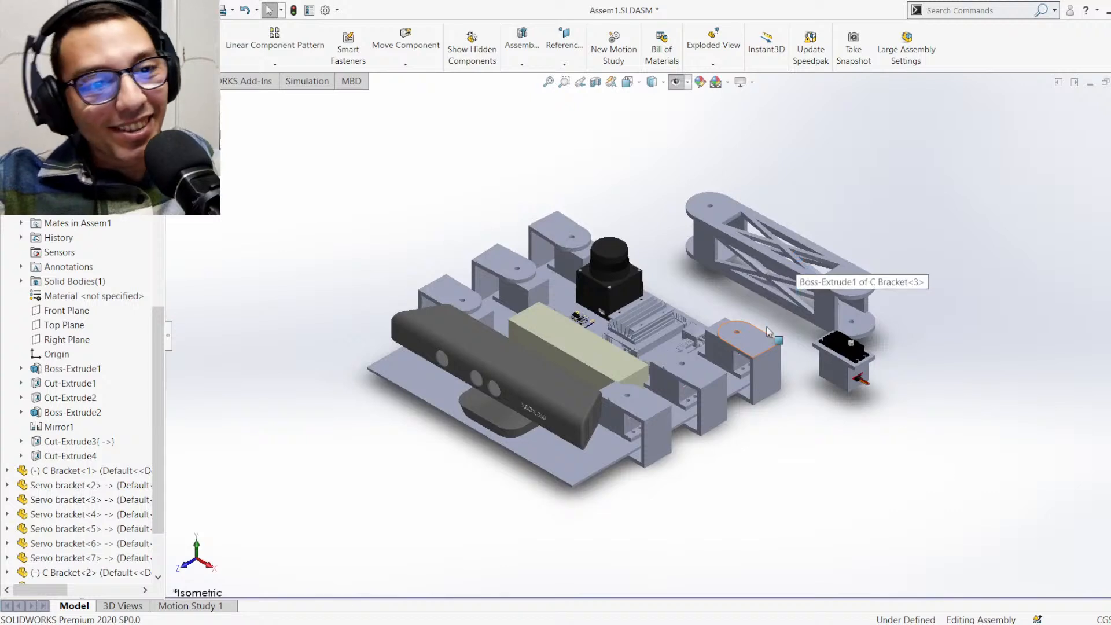
{"action": "scroll", "coordinate": [686, 286], "scroll_direction": "down", "scroll_amount": 2}
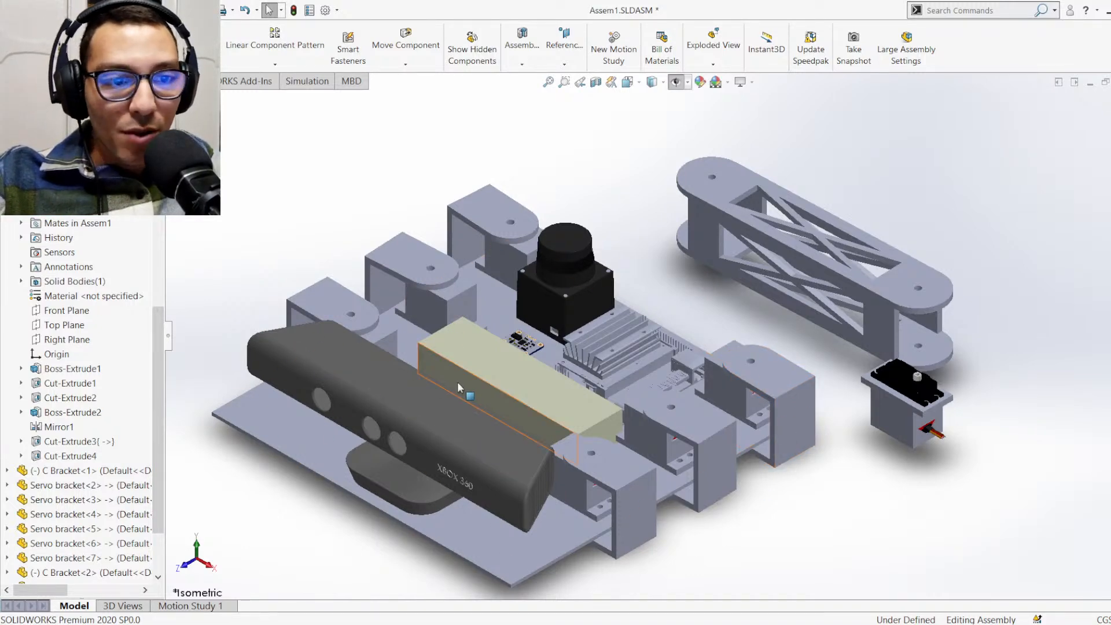
Examine the loose servo bracket beside the femur and the C brackets along the base plate, including the servo cable opening behind the nearest one
{"action": "scroll", "coordinate": [911, 422], "scroll_direction": "down", "scroll_amount": 5}
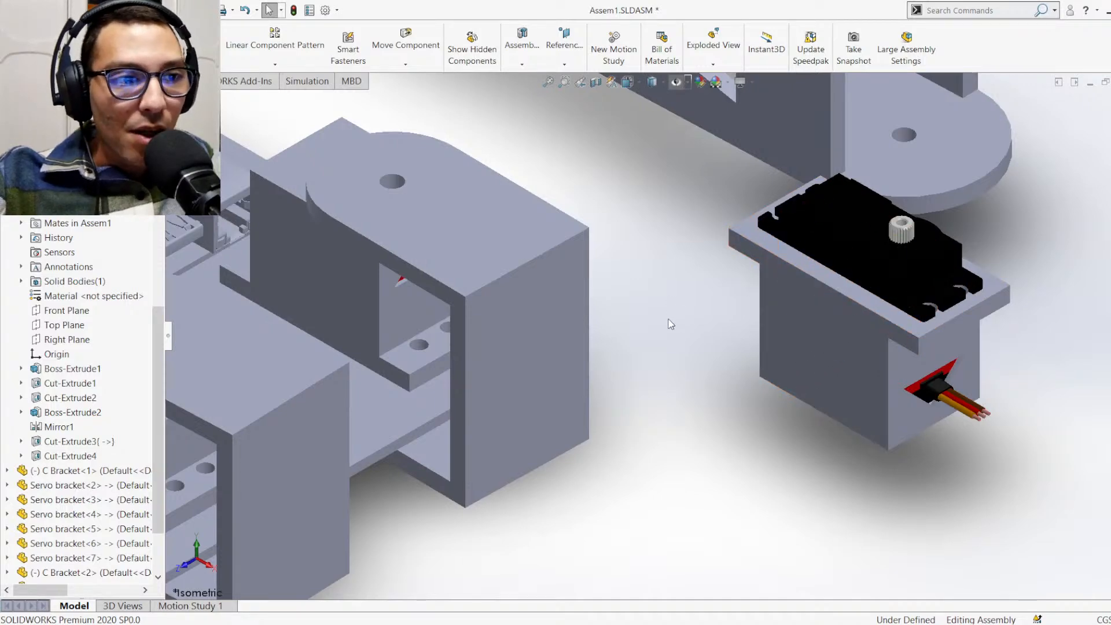
{"action": "scroll", "coordinate": [669, 438], "scroll_direction": "up", "scroll_amount": 6}
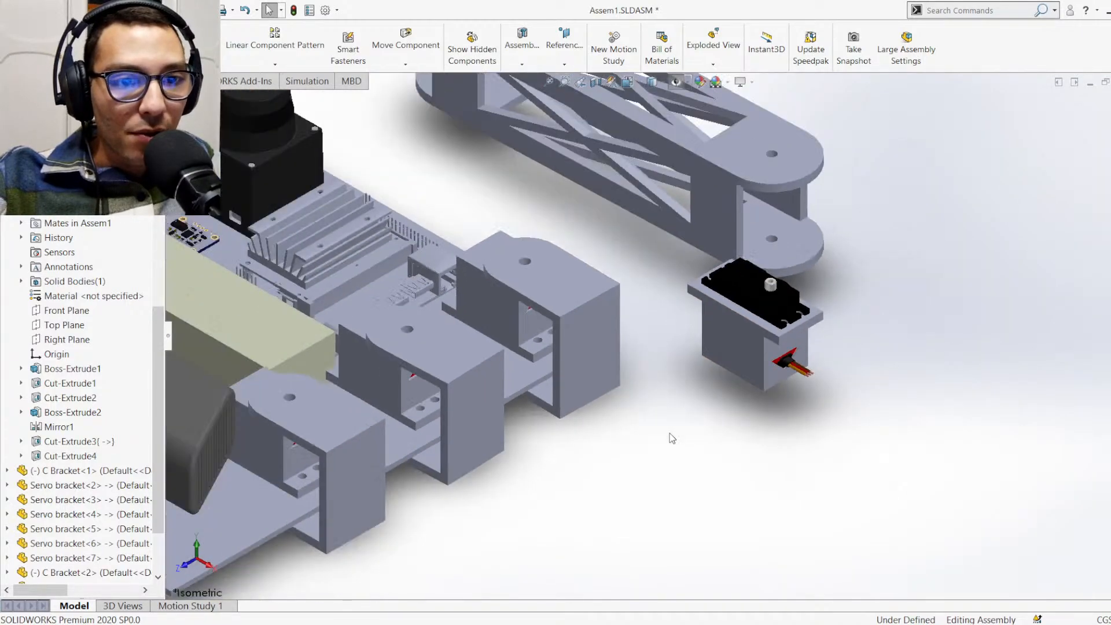
{"action": "scroll", "coordinate": [592, 252], "scroll_direction": "down", "scroll_amount": 4}
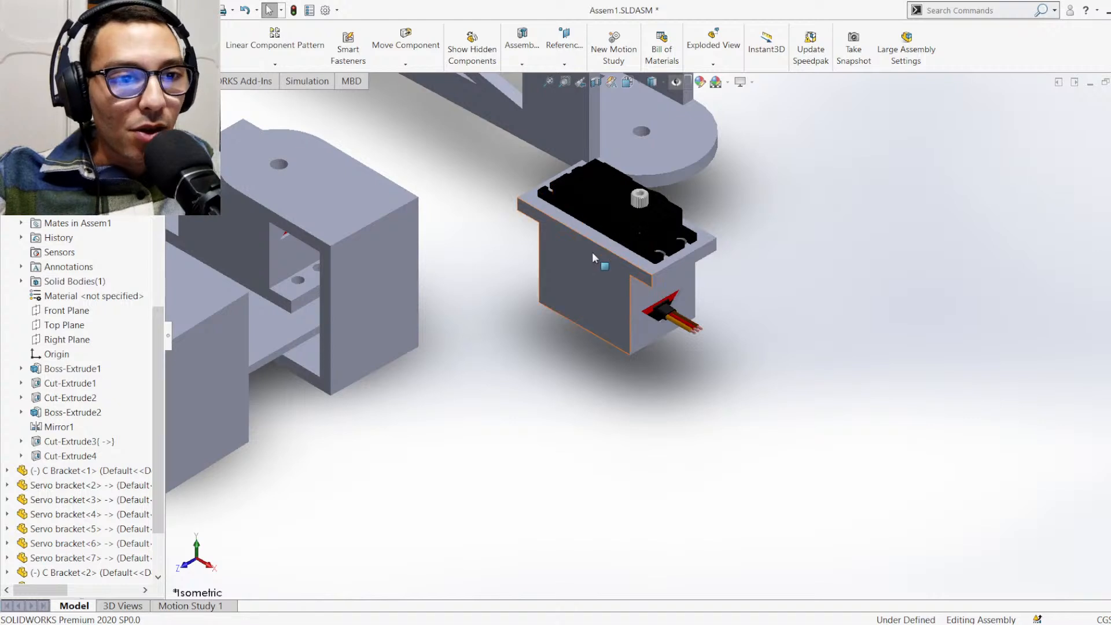
{"action": "scroll", "coordinate": [592, 252], "scroll_direction": "up", "scroll_amount": 3}
{"action": "scroll", "coordinate": [594, 239], "scroll_direction": "up", "scroll_amount": 2}
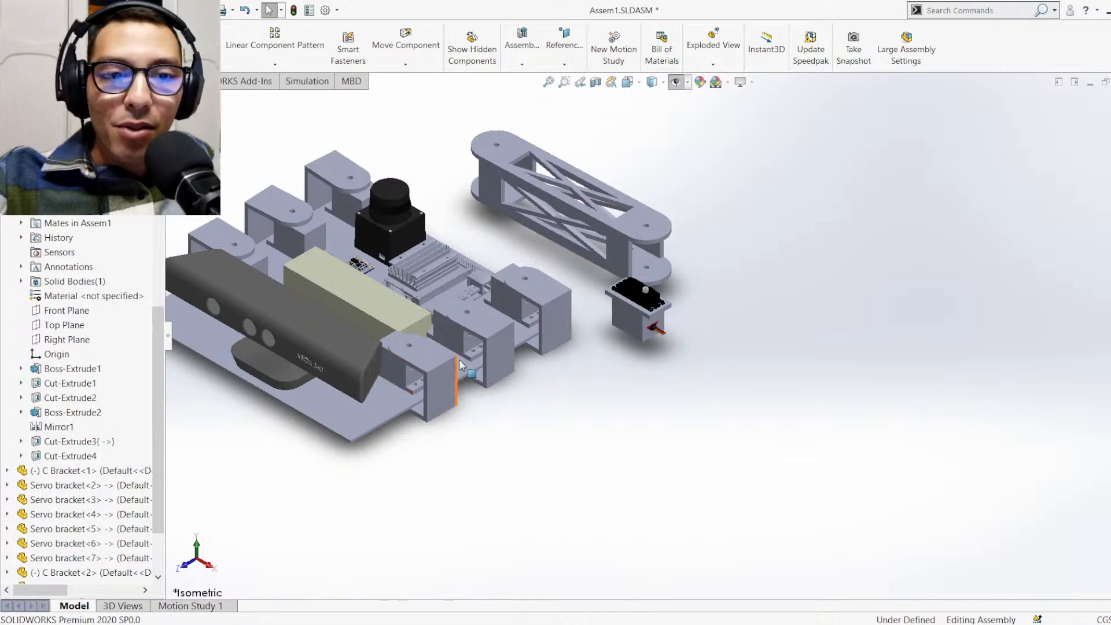
{"action": "scroll", "coordinate": [411, 377], "scroll_direction": "down", "scroll_amount": 3}
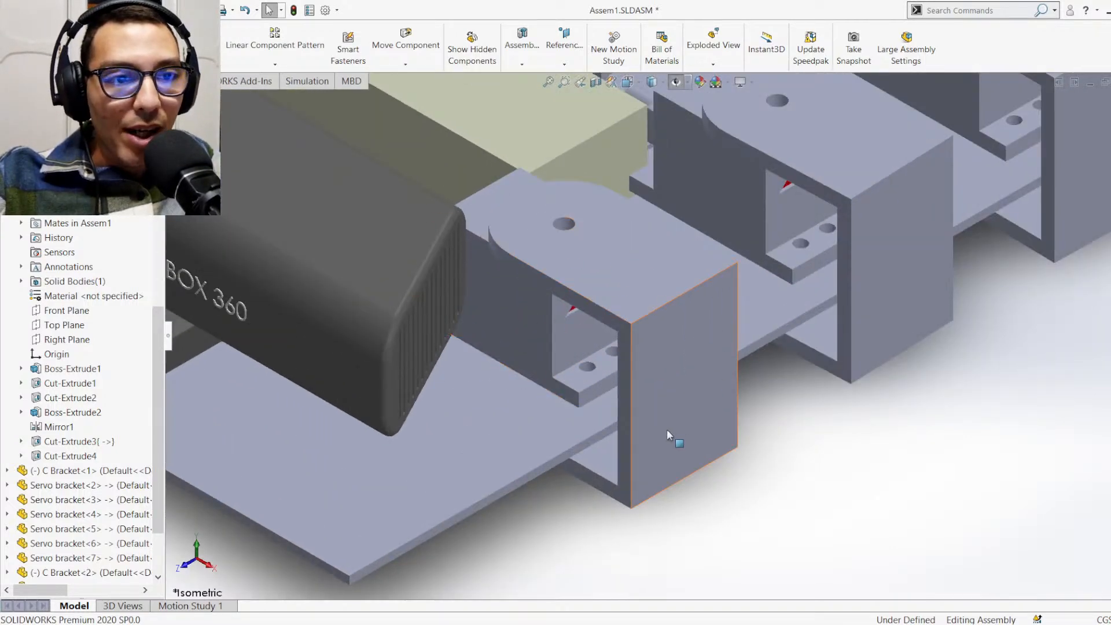
{"action": "middle_click_drag", "start_coordinate": [667, 428], "coordinate": [684, 334]}
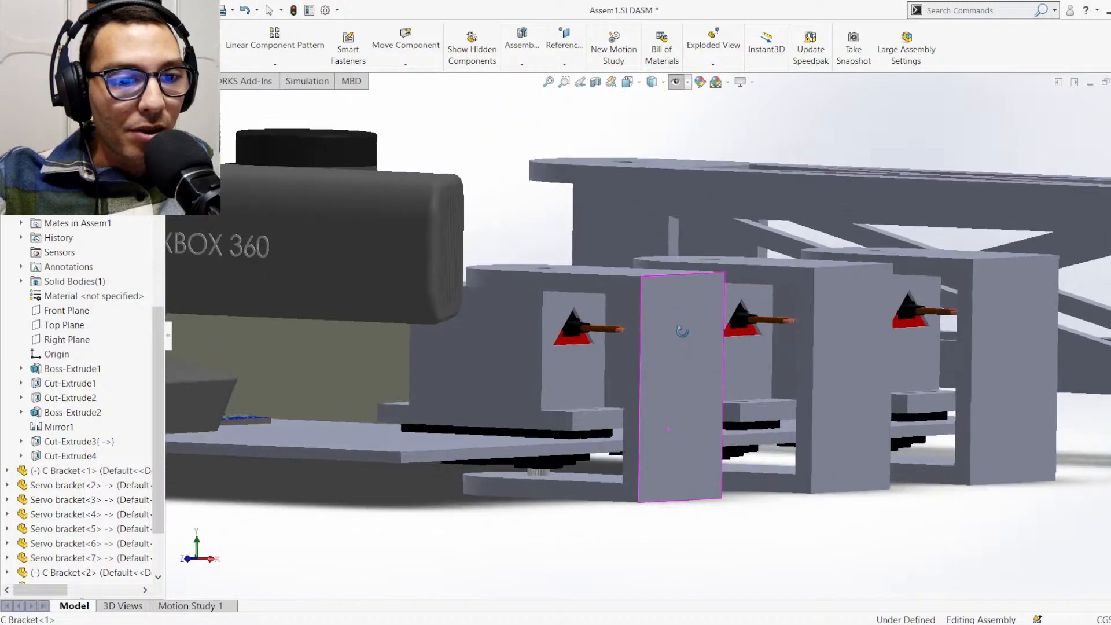
{"action": "scroll", "coordinate": [661, 400], "scroll_direction": "down", "scroll_amount": 3}
{"action": "middle_click_drag", "start_coordinate": [659, 403], "coordinate": [624, 423]}
{"action": "scroll", "coordinate": [618, 414], "scroll_direction": "up", "scroll_amount": 3}
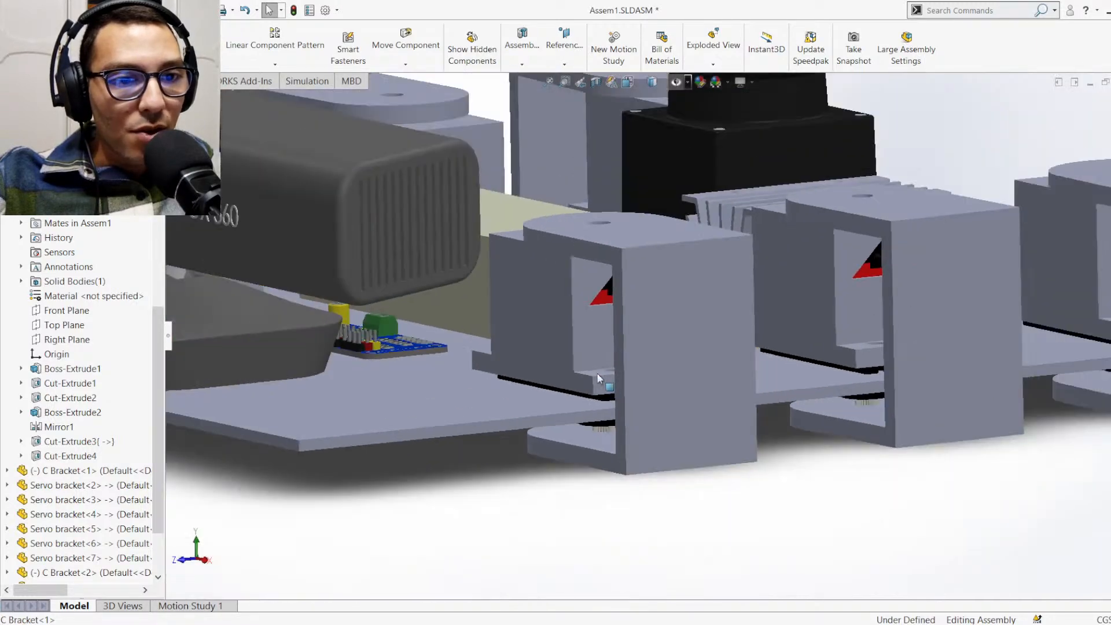
{"action": "scroll", "coordinate": [595, 358], "scroll_direction": "down", "scroll_amount": 3}
{"action": "scroll", "coordinate": [596, 277], "scroll_direction": "down", "scroll_amount": 2}
{"action": "middle_click_drag", "start_coordinate": [630, 268], "coordinate": [666, 227]}
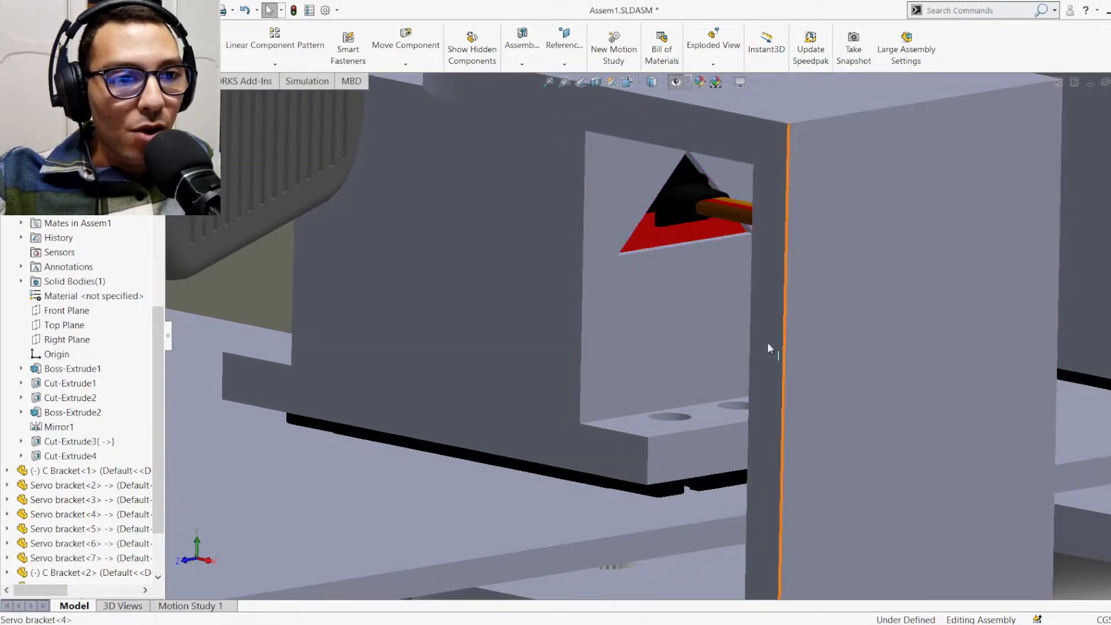
{"action": "scroll", "coordinate": [768, 342], "scroll_direction": "up", "scroll_amount": 4}
{"action": "scroll", "coordinate": [936, 340], "scroll_direction": "down", "scroll_amount": 2}
Inspect the triangular cable cutout on the loose servo bracket and how the servo wires pass through it
{"action": "scroll", "coordinate": [972, 306], "scroll_direction": "down", "scroll_amount": 3}
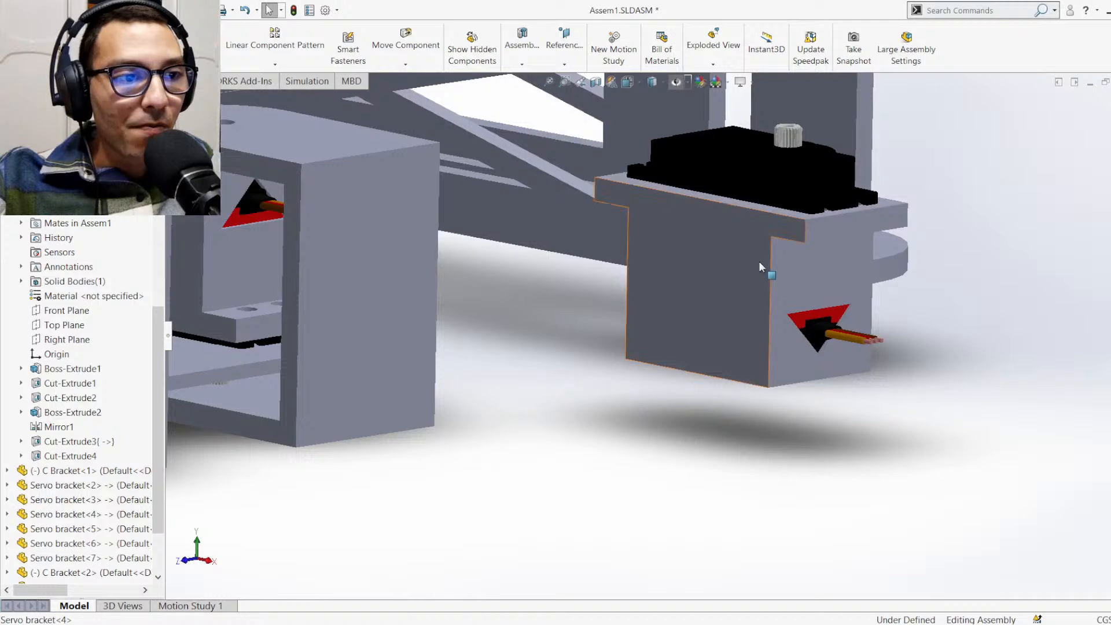
{"action": "scroll", "coordinate": [810, 272], "scroll_direction": "down", "scroll_amount": 3}
{"action": "middle_click_drag", "start_coordinate": [878, 344], "coordinate": [844, 364]}
{"action": "scroll", "coordinate": [842, 363], "scroll_direction": "down", "scroll_amount": 2}
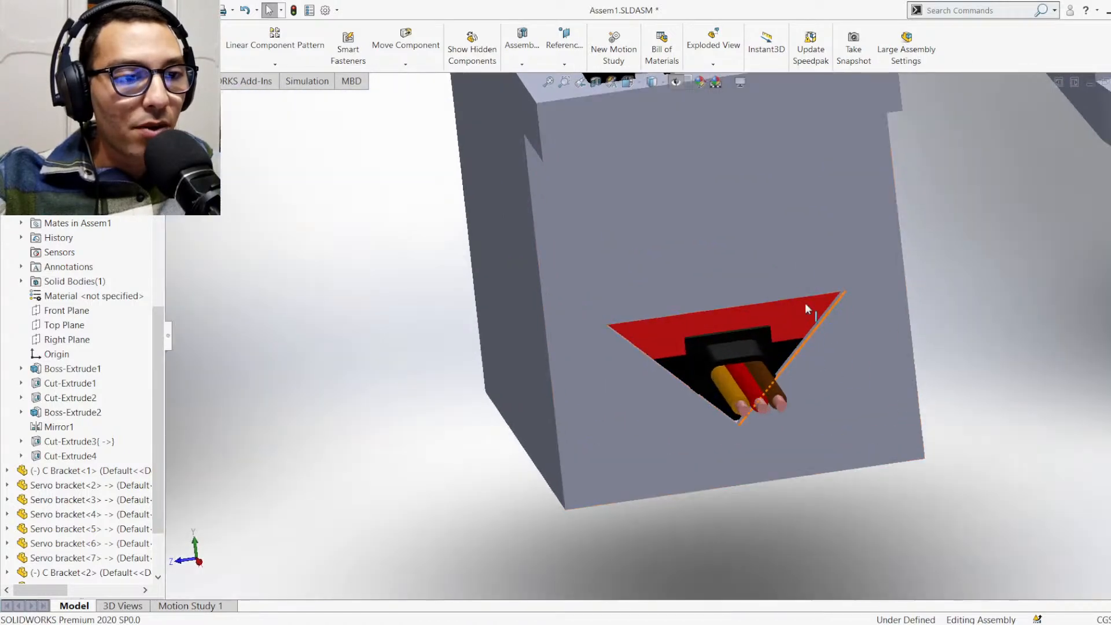
{"action": "scroll", "coordinate": [804, 300], "scroll_direction": "up", "scroll_amount": 3}
{"action": "scroll", "coordinate": [666, 165], "scroll_direction": "down", "scroll_amount": 2}
{"action": "scroll", "coordinate": [666, 167], "scroll_direction": "up", "scroll_amount": 2}
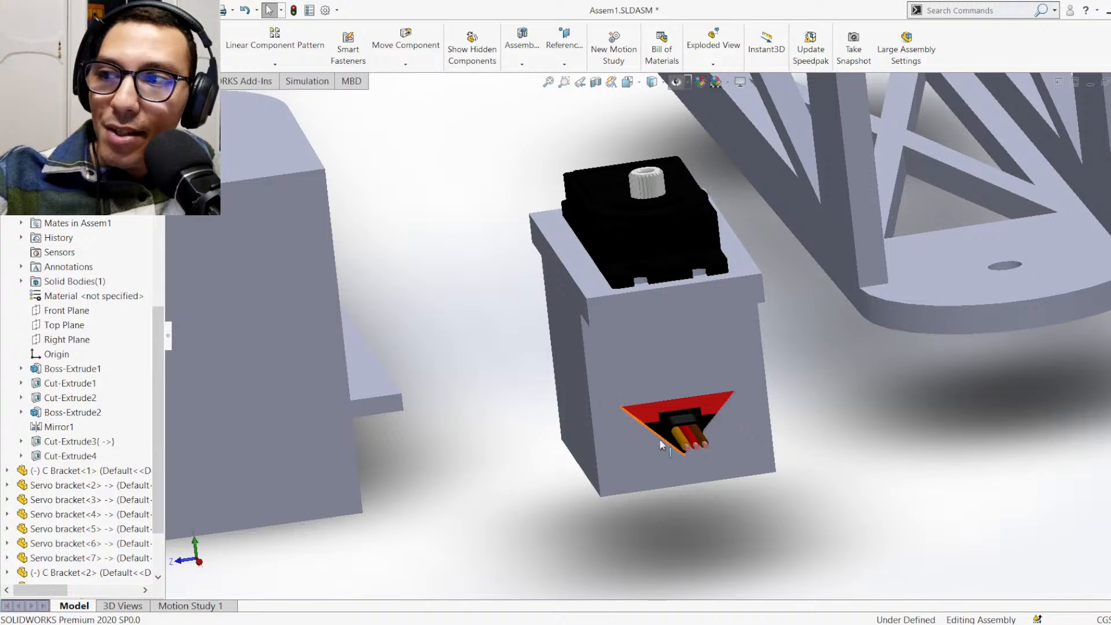
{"action": "scroll", "coordinate": [703, 474], "scroll_direction": "up", "scroll_amount": 1}
{"action": "scroll", "coordinate": [699, 426], "scroll_direction": "down", "scroll_amount": 3}
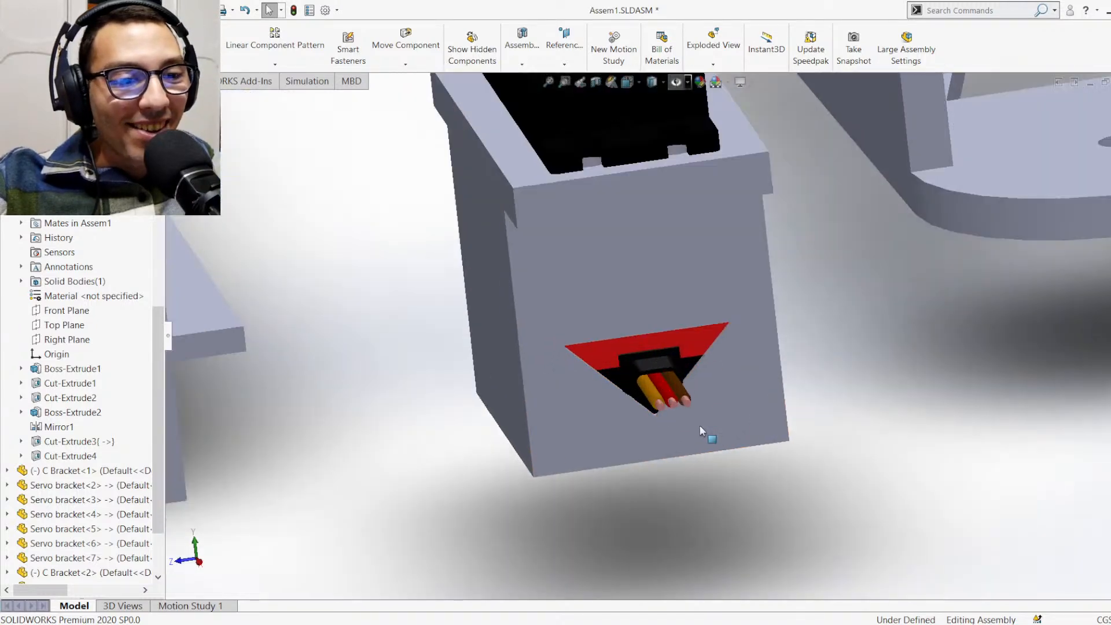
{"action": "middle_click_drag", "start_coordinate": [690, 422], "coordinate": [717, 377]}
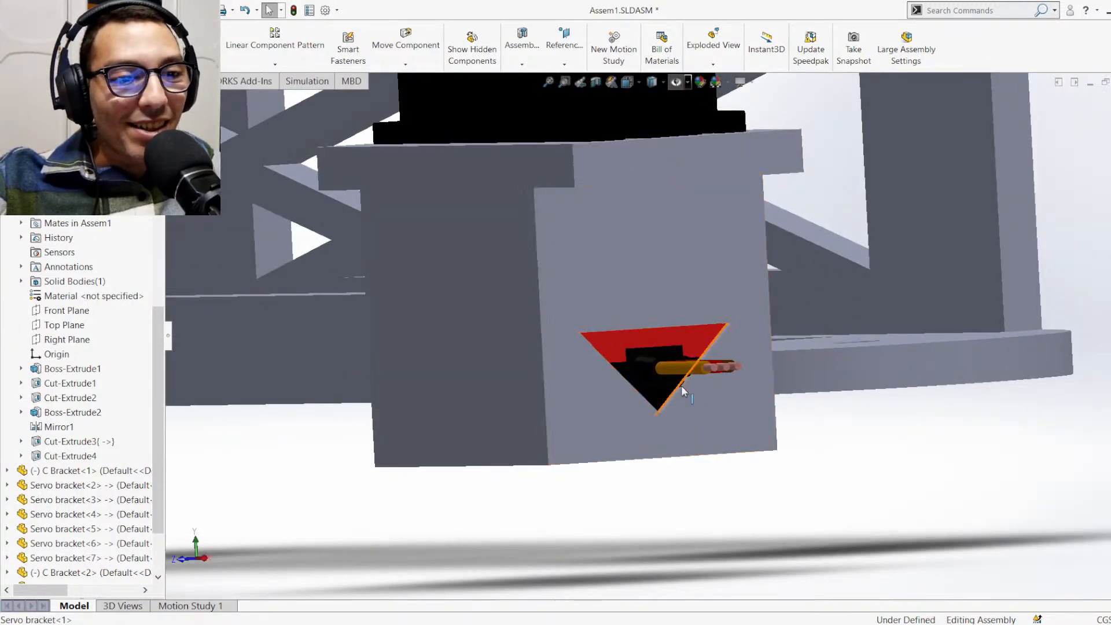
{"action": "scroll", "coordinate": [675, 384], "scroll_direction": "down", "scroll_amount": 3}
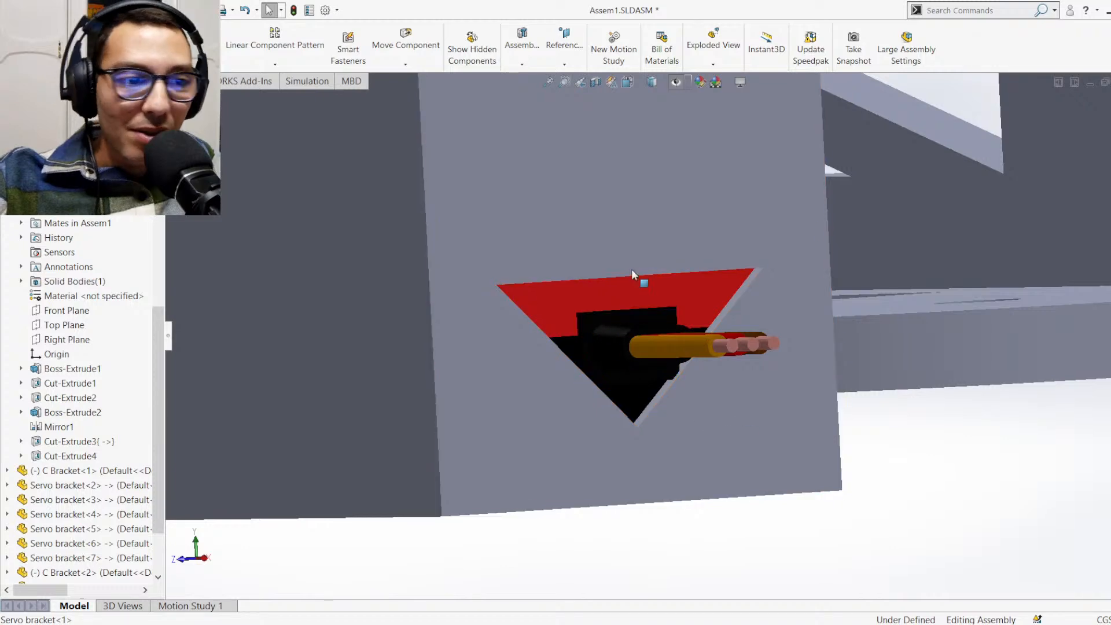
{"action": "middle_click_drag", "start_coordinate": [631, 269], "coordinate": [661, 373]}
{"action": "scroll", "coordinate": [638, 328], "scroll_direction": "up", "scroll_amount": 5}
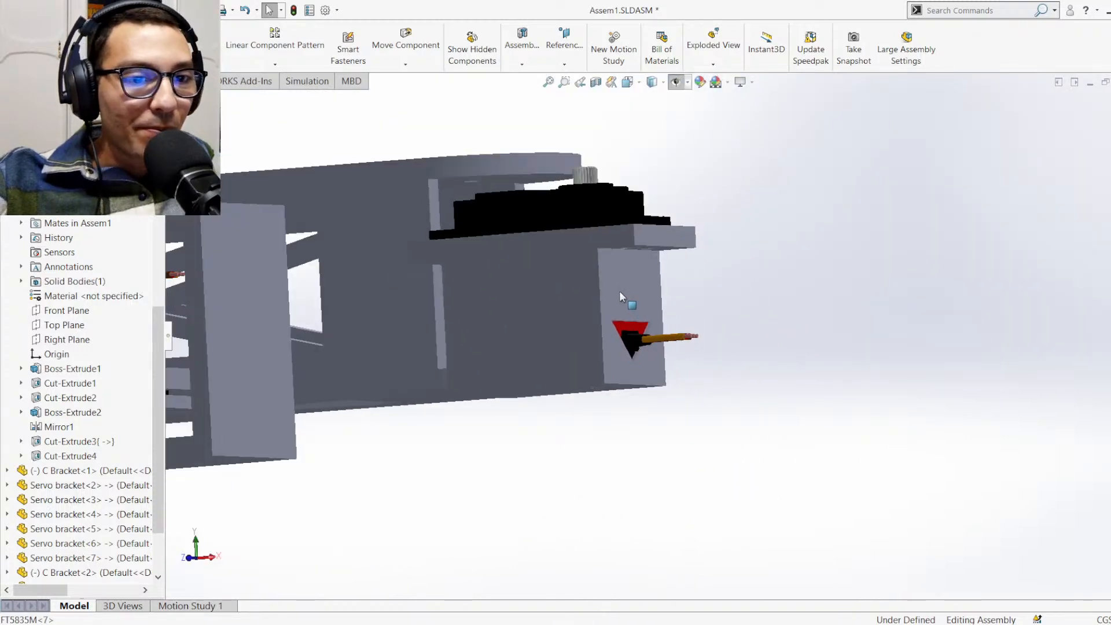
Compare the cable openings of the base-mounted servo brackets with the loose one and restore the isometric view of the assembly
{"action": "scroll", "coordinate": [617, 294], "scroll_direction": "down", "scroll_amount": 2}
{"action": "middle_click_drag", "start_coordinate": [579, 289], "coordinate": [585, 352]}
{"action": "scroll", "coordinate": [643, 330], "scroll_direction": "up", "scroll_amount": 3}
{"action": "middle_click_drag", "start_coordinate": [640, 196], "coordinate": [636, 119]}
{"action": "scroll", "coordinate": [655, 229], "scroll_direction": "down", "scroll_amount": 7}
{"action": "scroll", "coordinate": [630, 349], "scroll_direction": "down", "scroll_amount": 3}
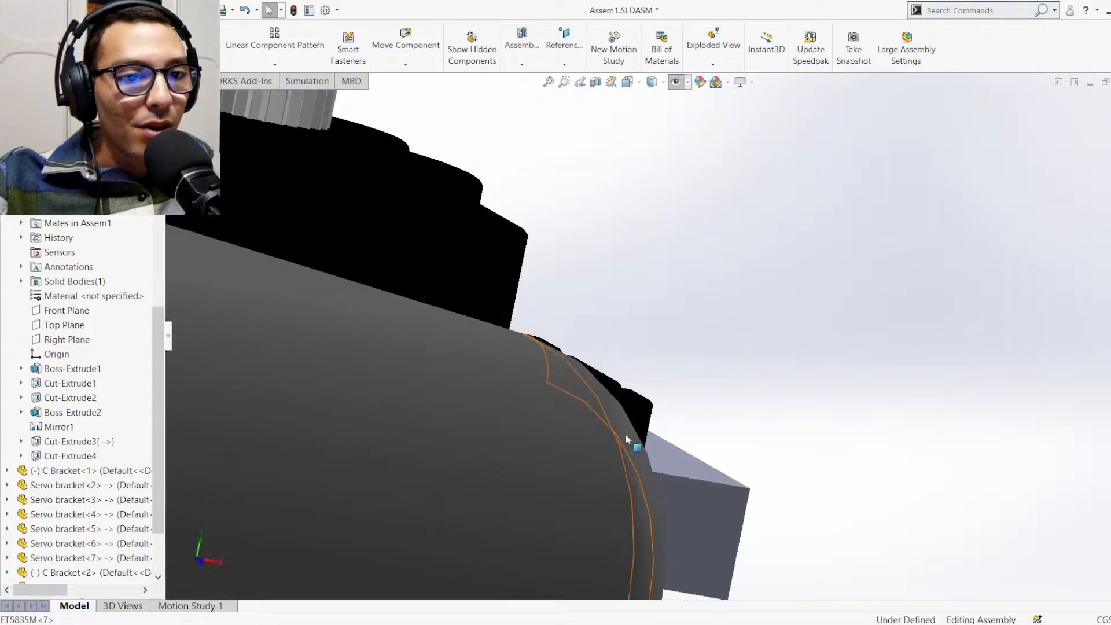
{"action": "middle_click_drag", "start_coordinate": [625, 434], "coordinate": [580, 445]}
{"action": "scroll", "coordinate": [614, 463], "scroll_direction": "up", "scroll_amount": 5}
{"action": "scroll", "coordinate": [899, 468], "scroll_direction": "down", "scroll_amount": 4}
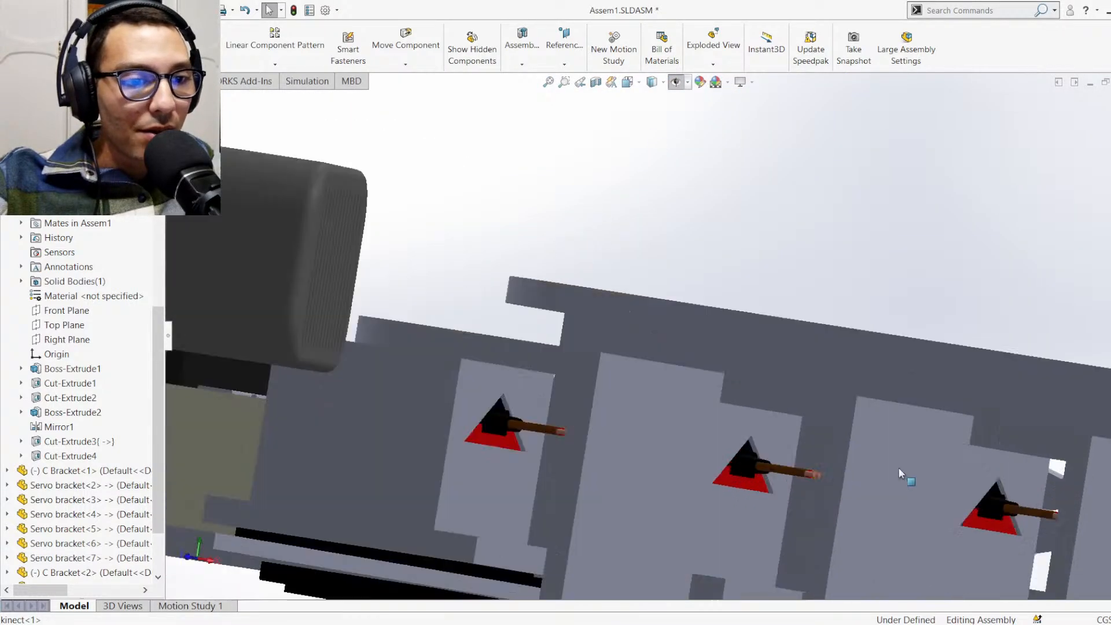
{"action": "scroll", "coordinate": [886, 461], "scroll_direction": "up", "scroll_amount": 6}
{"action": "middle_click_drag", "start_coordinate": [903, 389], "coordinate": [873, 422]}
{"action": "scroll", "coordinate": [868, 425], "scroll_direction": "down", "scroll_amount": 3}
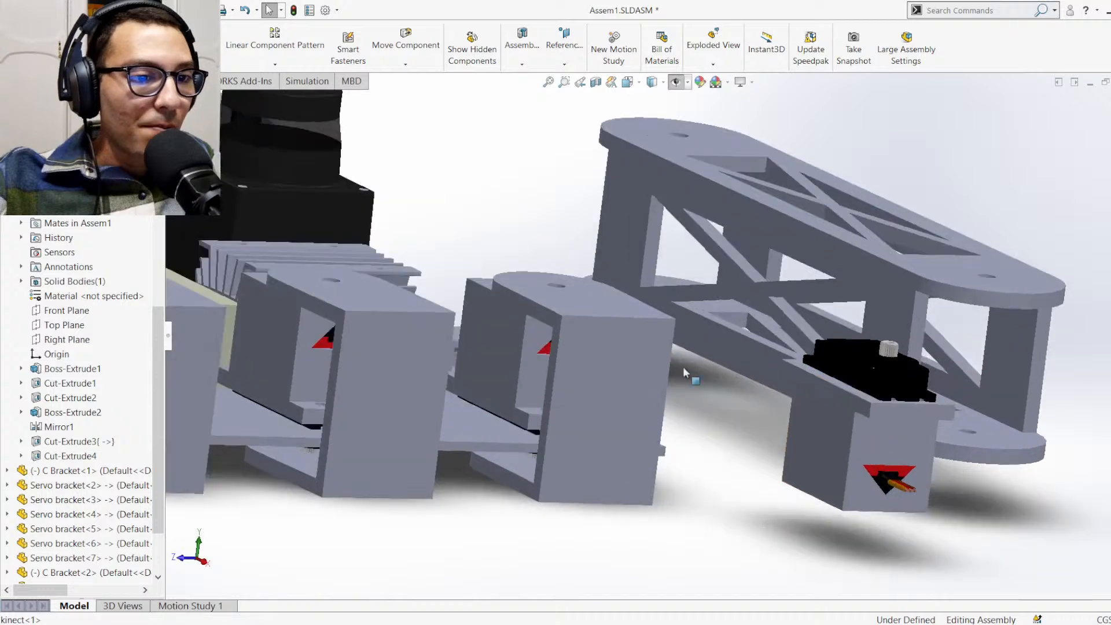
{"action": "scroll", "coordinate": [682, 370], "scroll_direction": "up", "scroll_amount": 5}
{"action": "middle_click_drag", "start_coordinate": [672, 377], "coordinate": [567, 297]}
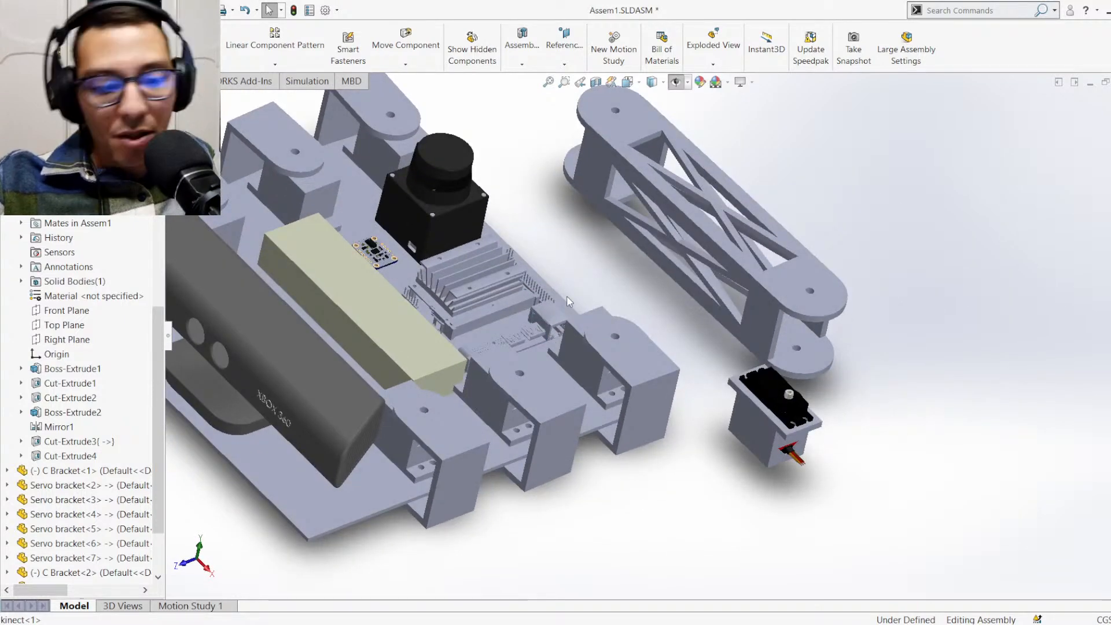
{"action": "key", "text": "ctrl+7"}
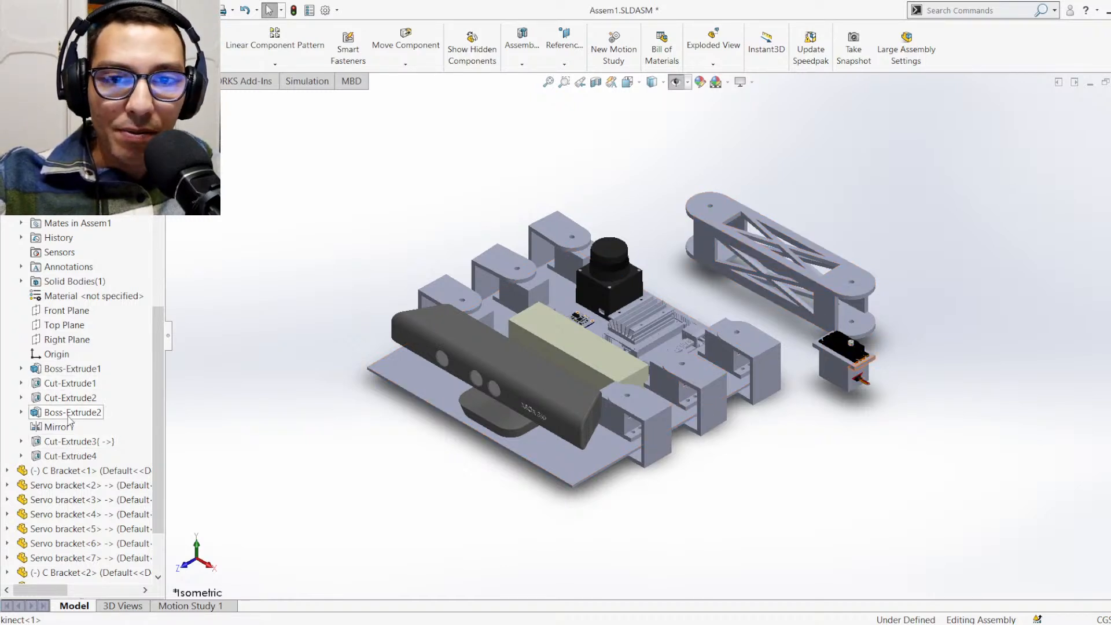
Collapse the expanded feature list of Servo bracket<1> in the assembly tree
{"action": "scroll", "coordinate": [69, 359], "scroll_direction": "up", "scroll_amount": 1}
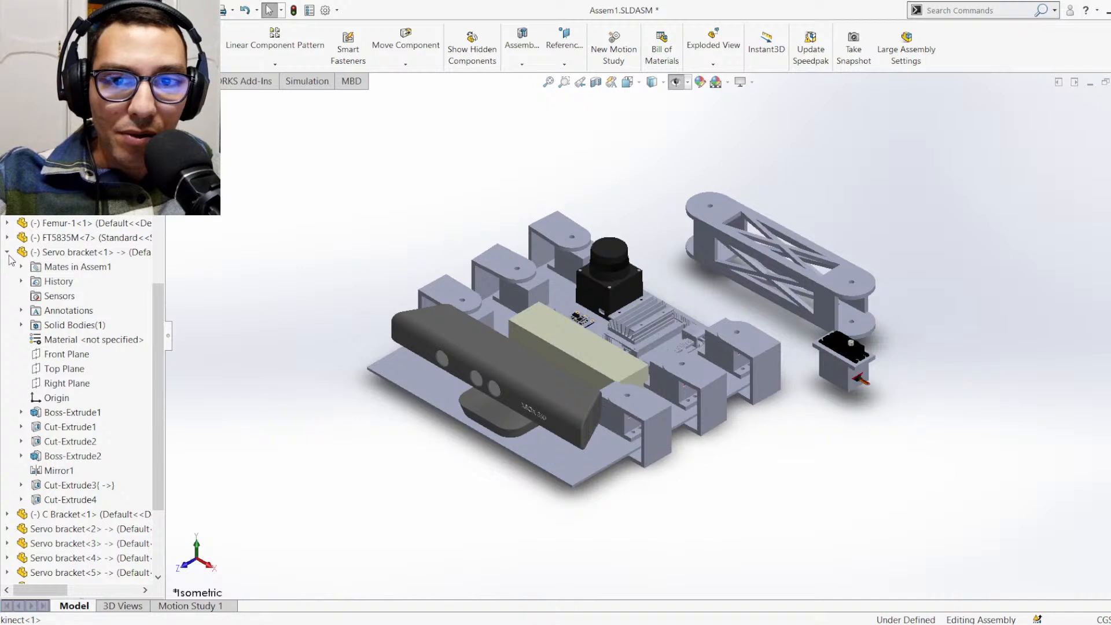
{"action": "left_click", "coordinate": [8, 253]}
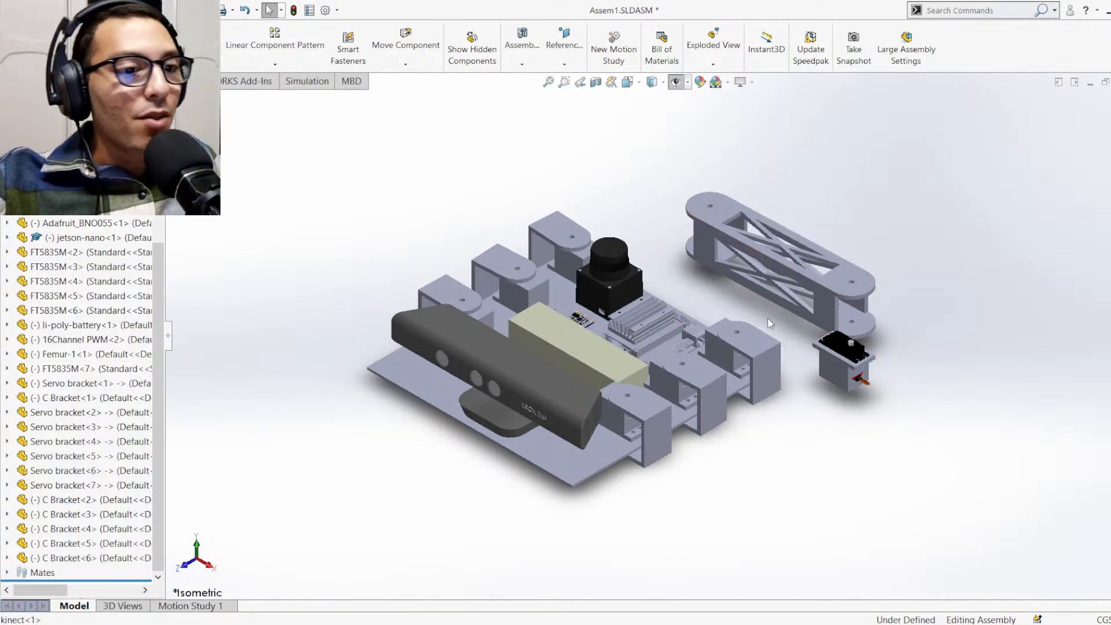
{"action": "scroll", "coordinate": [767, 320], "scroll_direction": "up", "scroll_amount": 1}
{"action": "scroll", "coordinate": [759, 321], "scroll_direction": "down", "scroll_amount": 1}
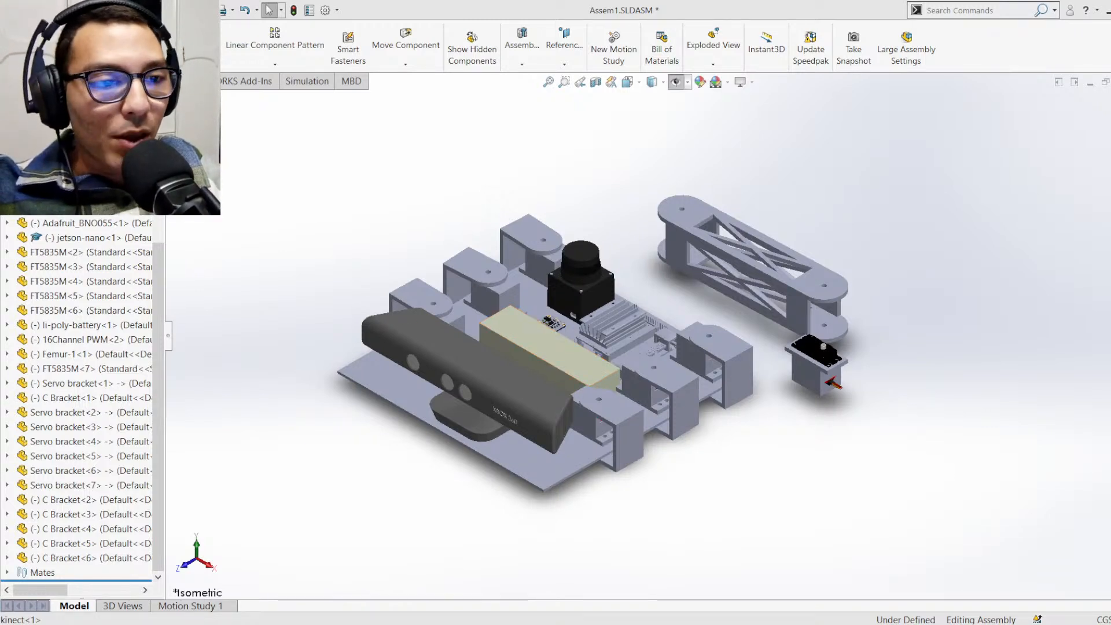
Insert another FT5835M servo and place it in the free space in front of the loose servo bracket
{"action": "left_click", "coordinate": [90, 42]}
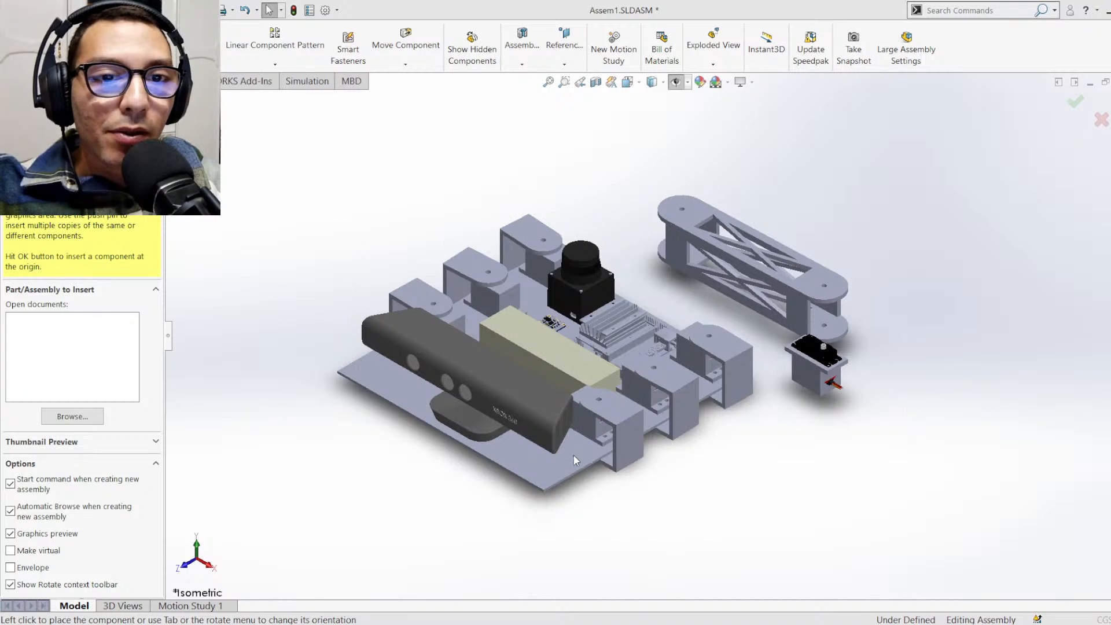
{"action": "left_click", "coordinate": [607, 461]}
{"action": "left_click", "coordinate": [787, 486]}
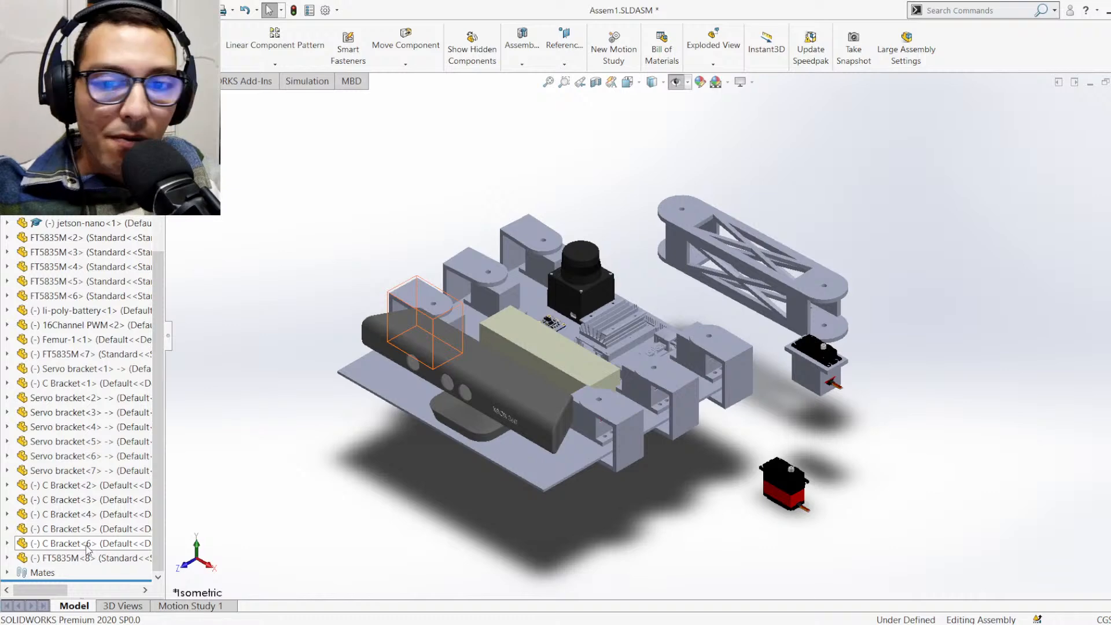
Add a copy of C Bracket<6> in the free space beside the loose servo bracket and the newly inserted servo
{"action": "left_click", "coordinate": [88, 544]}
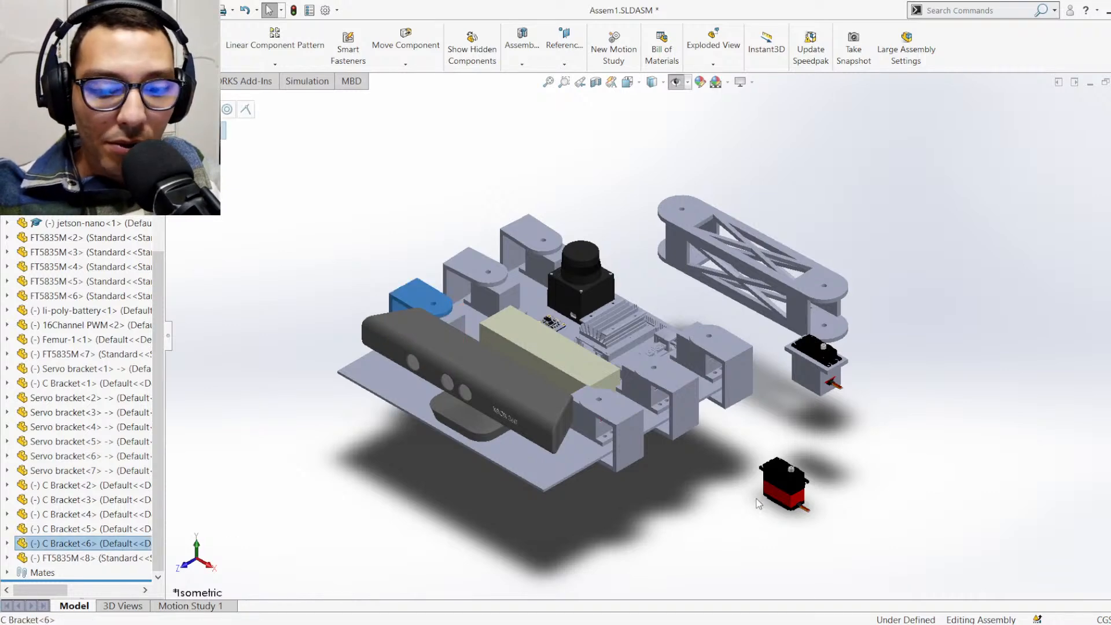
{"action": "left_click", "coordinate": [931, 450]}
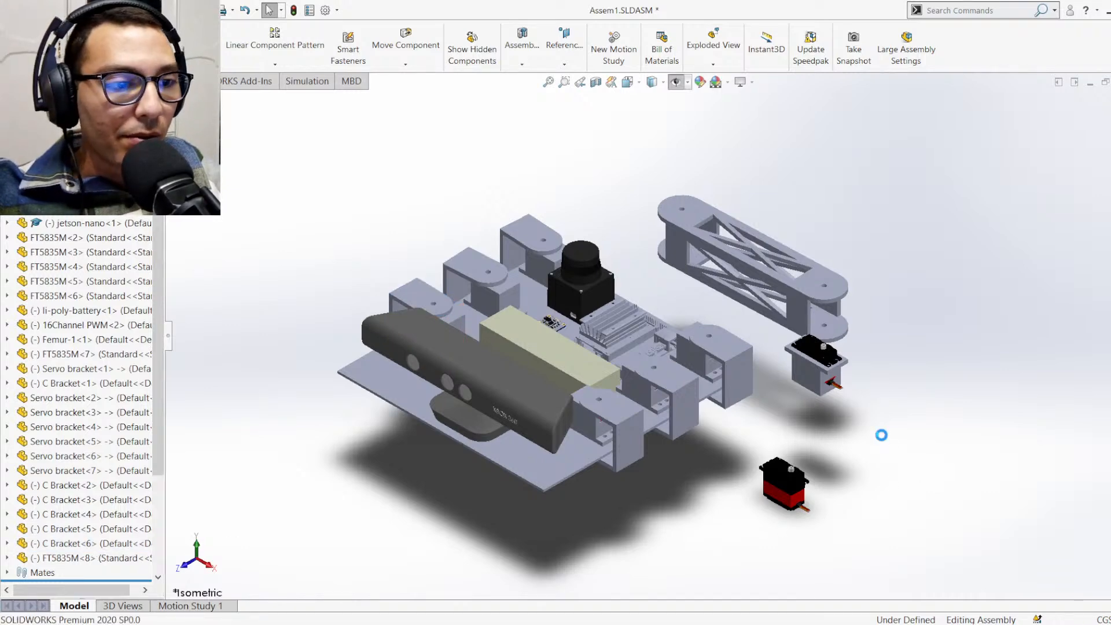
{"action": "scroll", "coordinate": [857, 446], "scroll_direction": "down", "scroll_amount": 5}
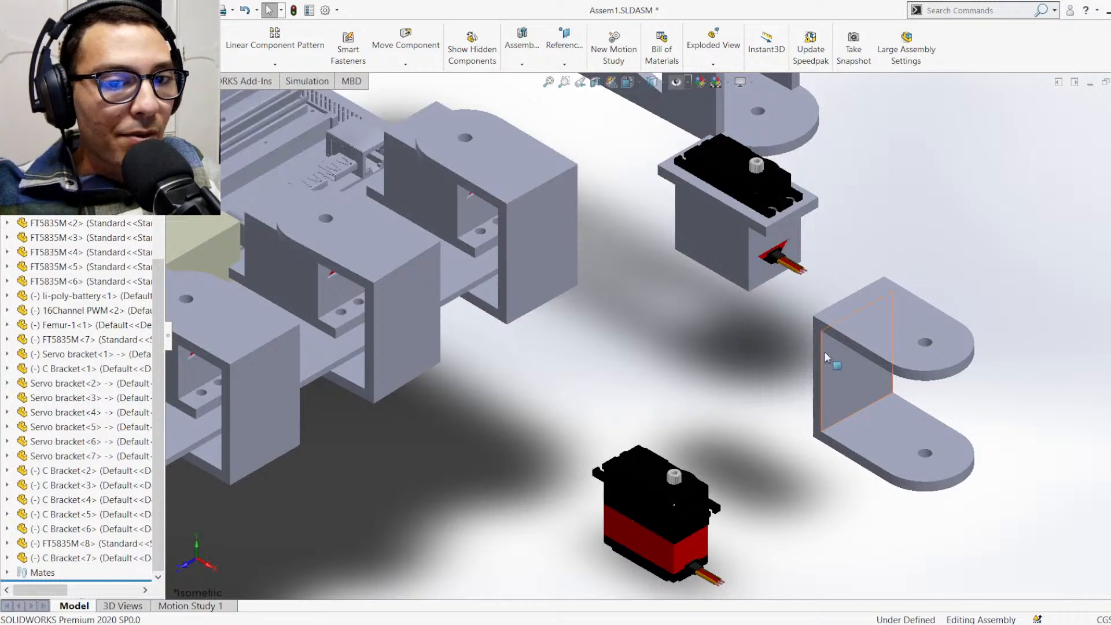
Mate the back face of the new C bracket coincident with the outer back face of the C bracket nearest the Kinect
{"action": "middle_click_drag", "start_coordinate": [825, 352], "coordinate": [692, 367]}
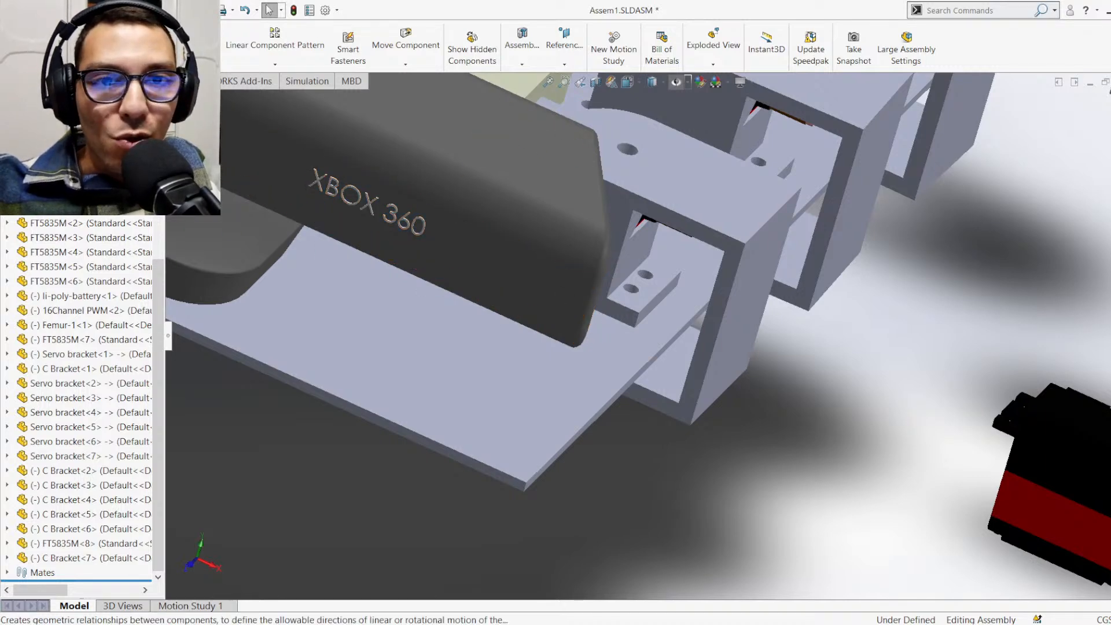
{"action": "left_click", "coordinate": [129, 43]}
{"action": "scroll", "coordinate": [766, 233], "scroll_direction": "up", "scroll_amount": 3}
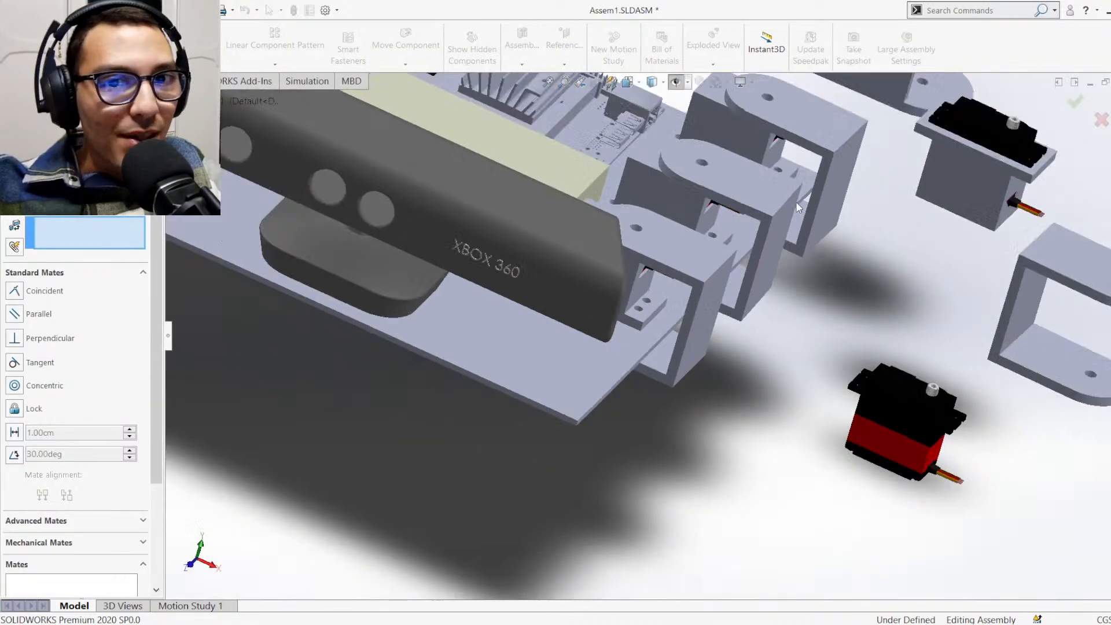
{"action": "scroll", "coordinate": [766, 310], "scroll_direction": "down", "scroll_amount": 3}
{"action": "scroll", "coordinate": [688, 334], "scroll_direction": "down", "scroll_amount": 3}
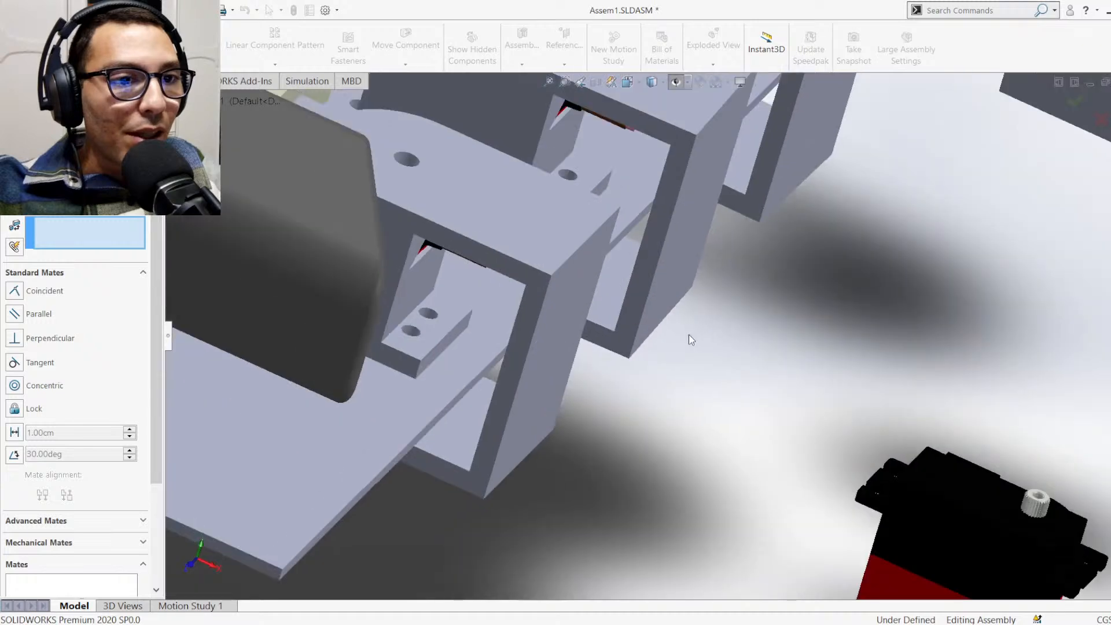
{"action": "scroll", "coordinate": [689, 334], "scroll_direction": "up", "scroll_amount": 3}
{"action": "left_click", "coordinate": [355, 353]}
{"action": "middle_click_drag", "start_coordinate": [678, 307], "coordinate": [942, 260]}
{"action": "scroll", "coordinate": [949, 249], "scroll_direction": "up", "scroll_amount": 2}
{"action": "scroll", "coordinate": [926, 231], "scroll_direction": "down", "scroll_amount": 5}
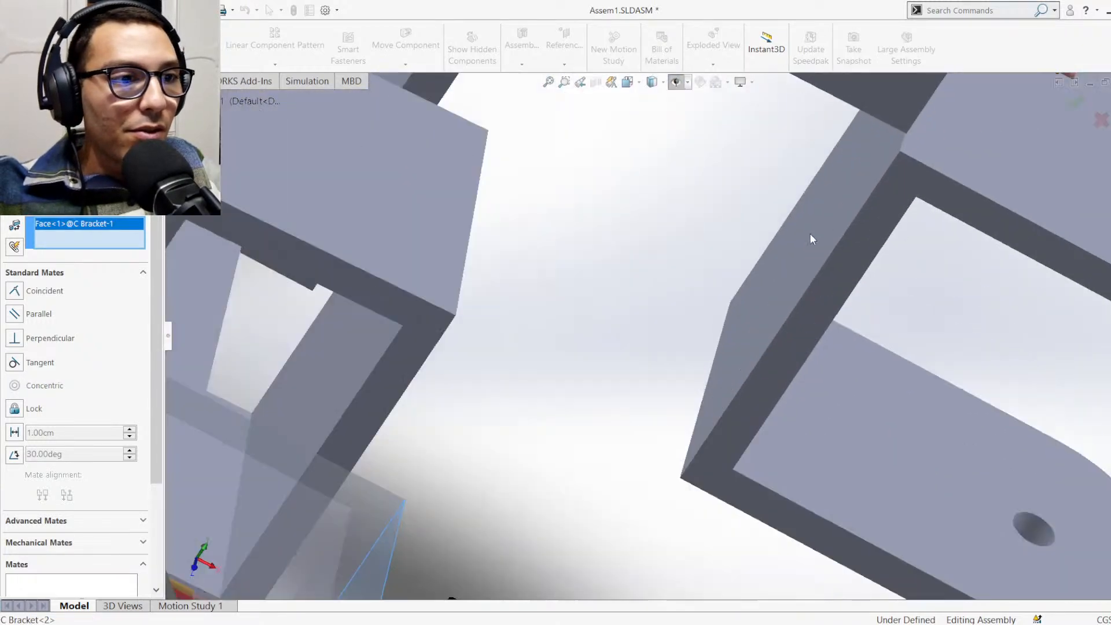
{"action": "left_click", "coordinate": [810, 237]}
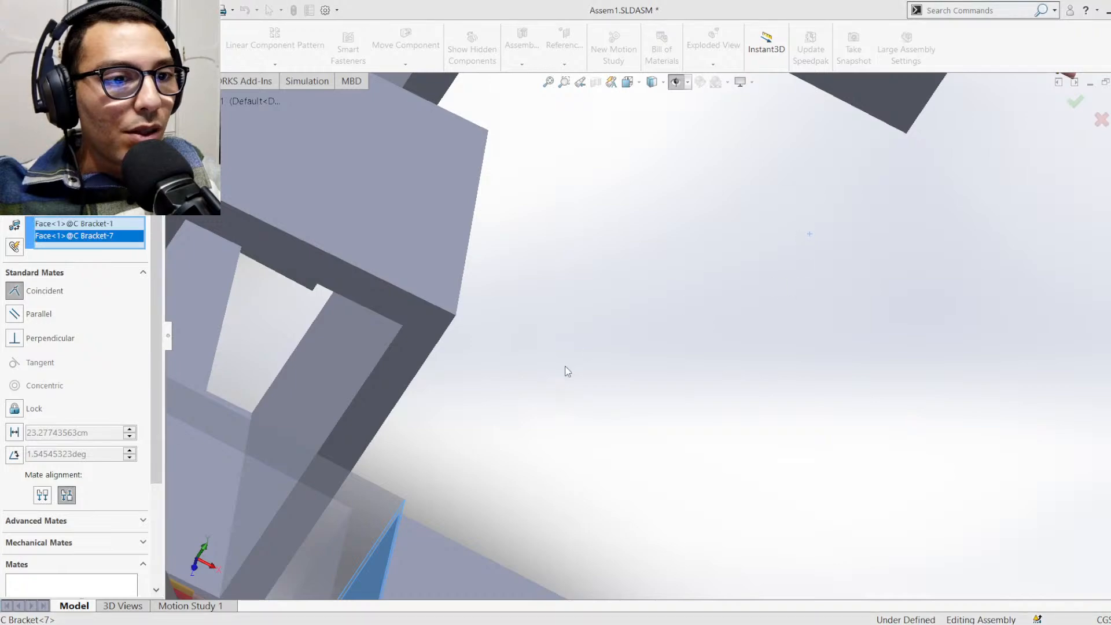
{"action": "scroll", "coordinate": [564, 373], "scroll_direction": "up", "scroll_amount": 3}
{"action": "scroll", "coordinate": [551, 440], "scroll_direction": "up", "scroll_amount": 5}
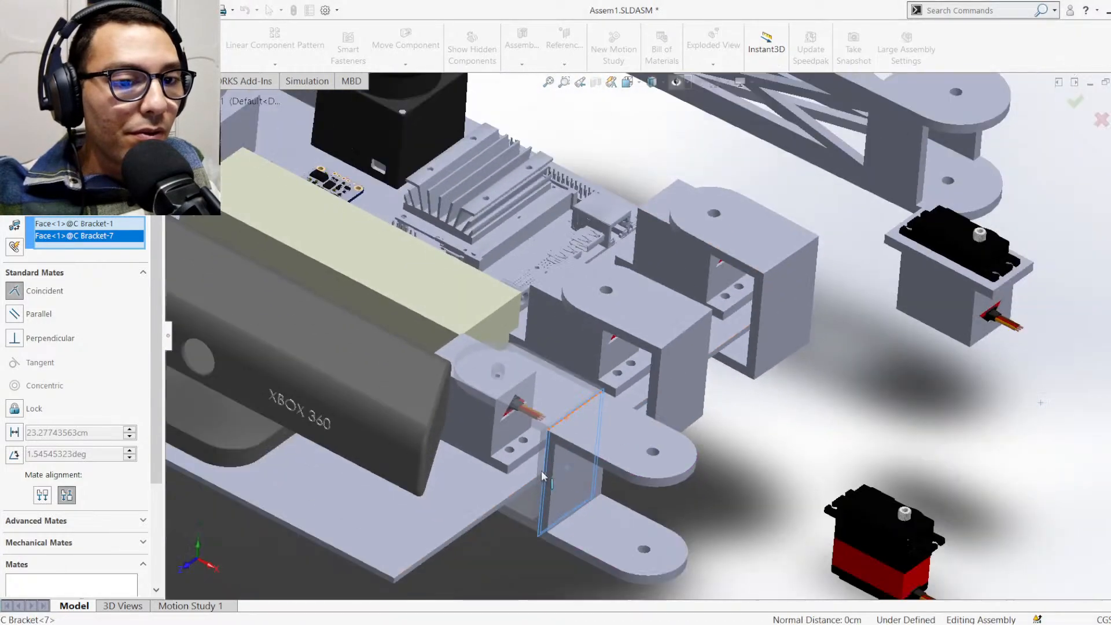
{"action": "scroll", "coordinate": [625, 486], "scroll_direction": "down", "scroll_amount": 2}
{"action": "left_click", "coordinate": [964, 206]}
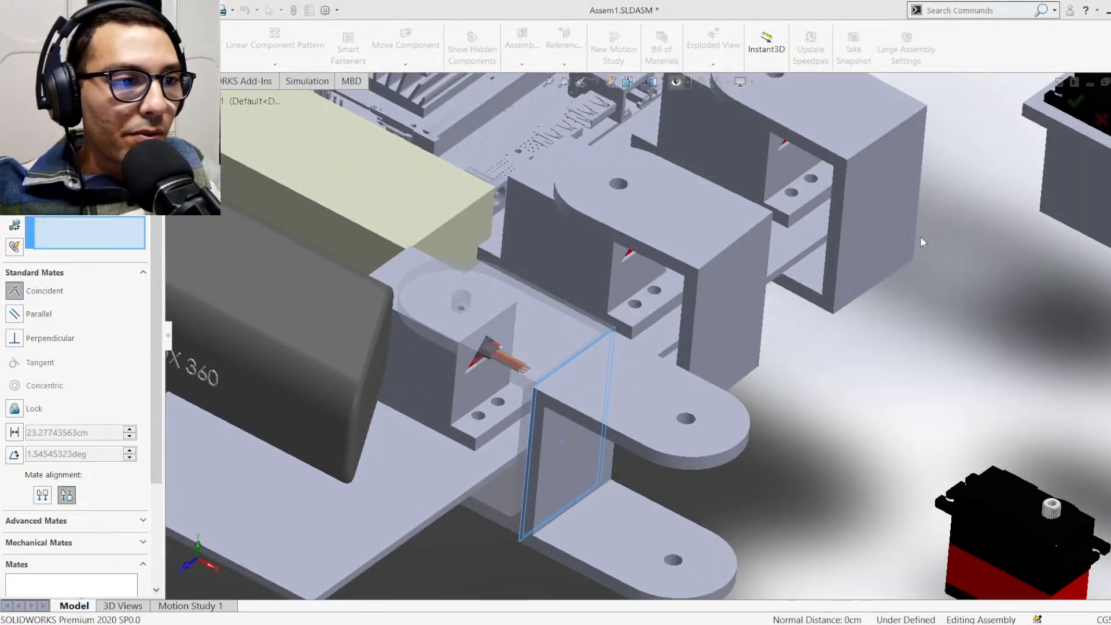
Set up a distance mate between the long side face of the new C bracket and the top face of the C bracket nearest the Kinect
{"action": "left_click_drag", "start_coordinate": [589, 403], "coordinate": [572, 434]}
{"action": "scroll", "coordinate": [546, 467], "scroll_direction": "down", "scroll_amount": 5}
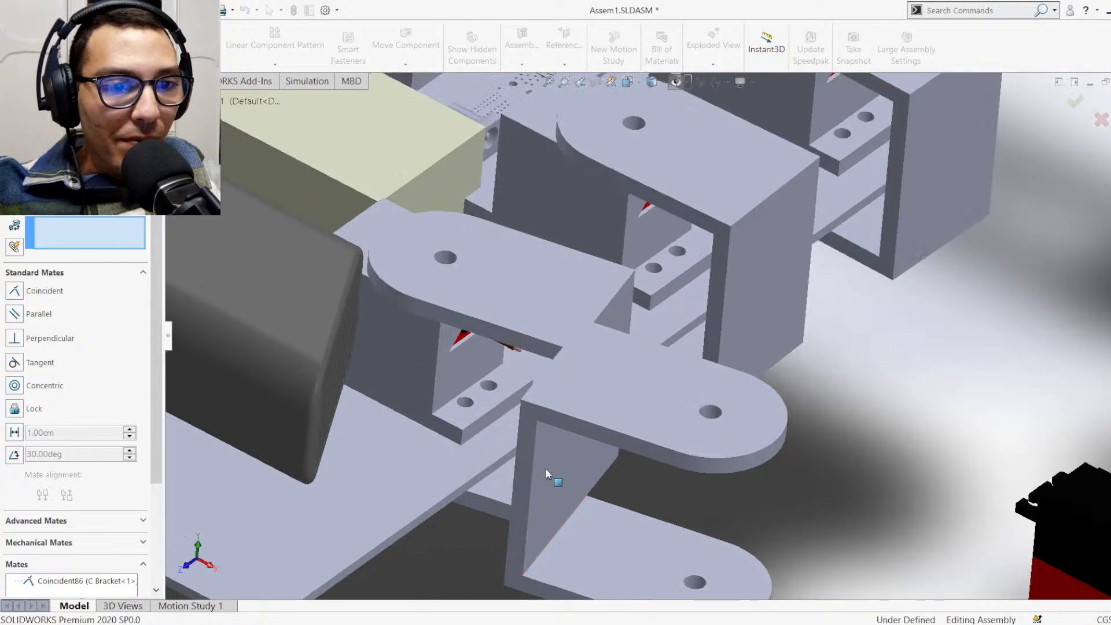
{"action": "left_click", "coordinate": [529, 466]}
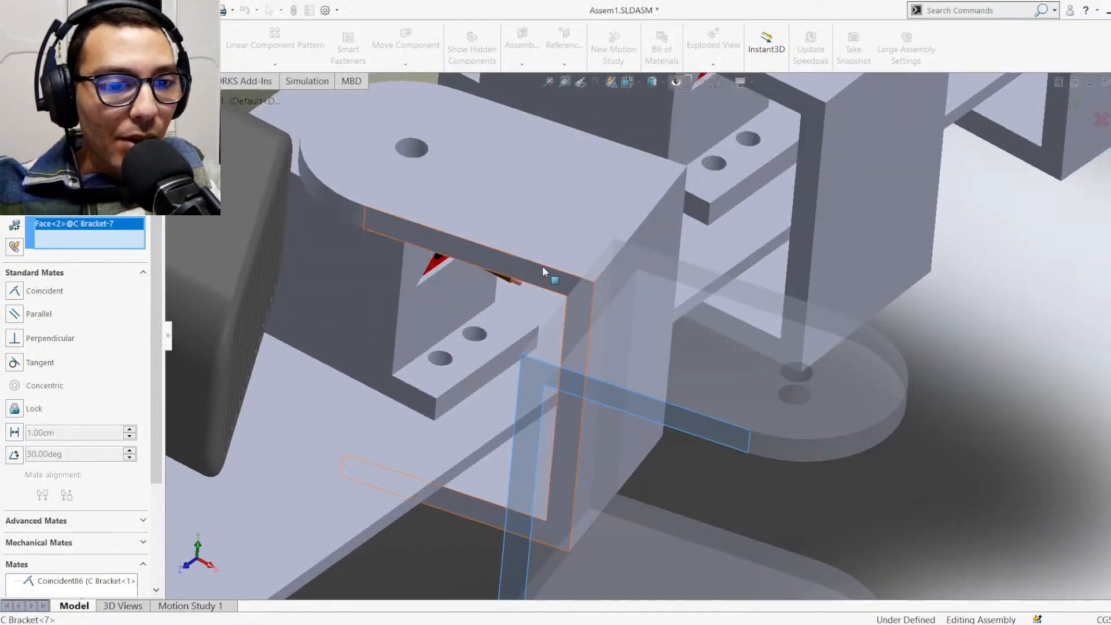
{"action": "left_click", "coordinate": [554, 239]}
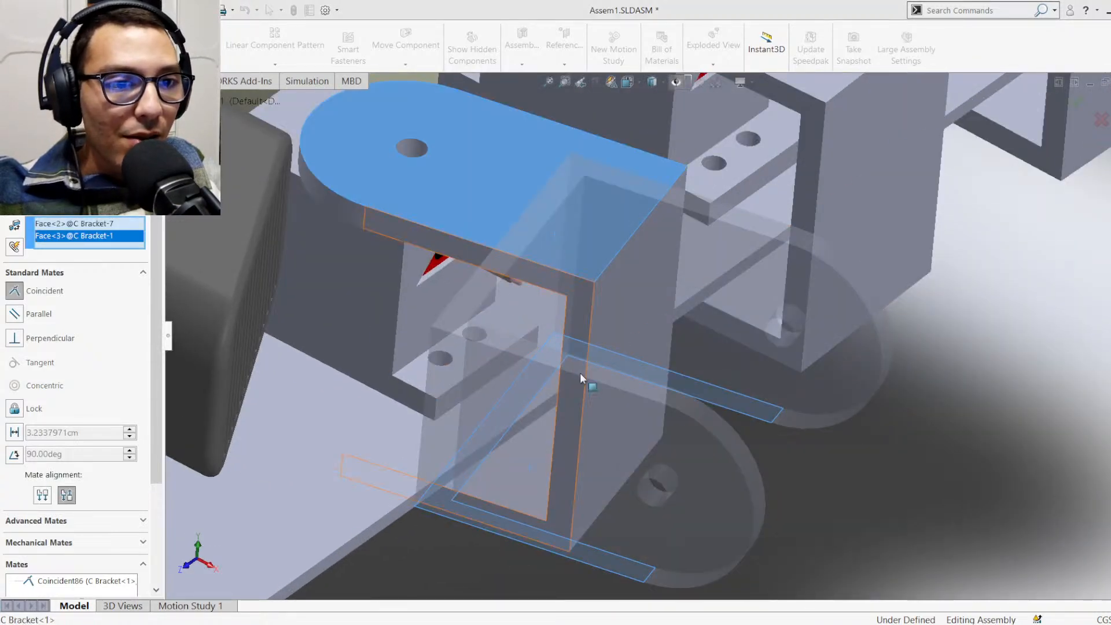
{"action": "middle_click_drag", "start_coordinate": [551, 459], "coordinate": [478, 383]}
{"action": "scroll", "coordinate": [477, 383], "scroll_direction": "up", "scroll_amount": 3}
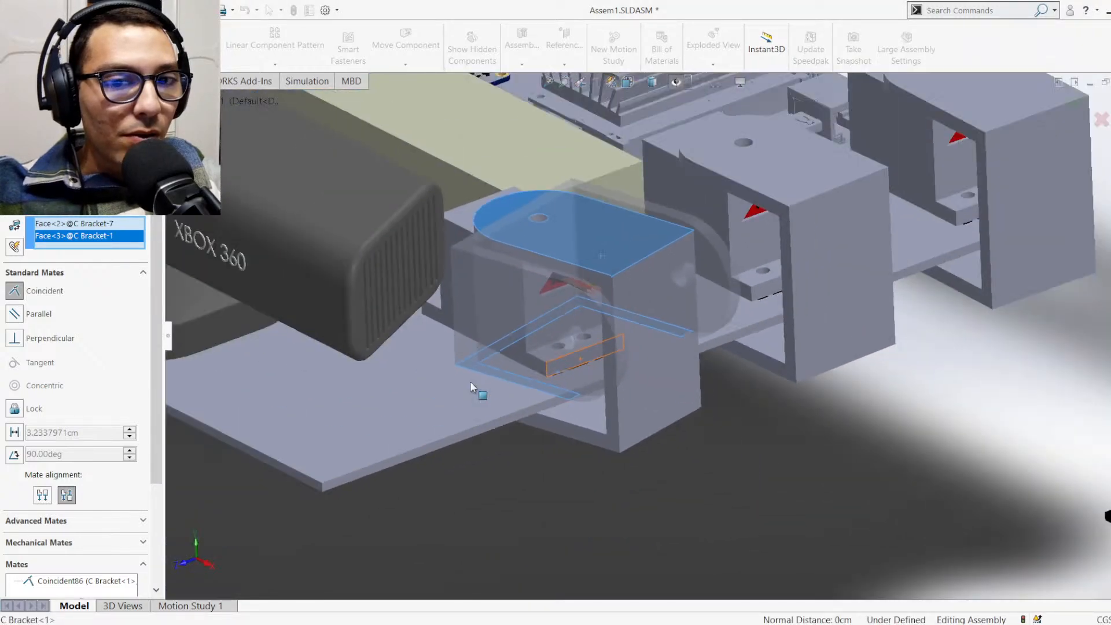
{"action": "scroll", "coordinate": [521, 364], "scroll_direction": "down", "scroll_amount": 2}
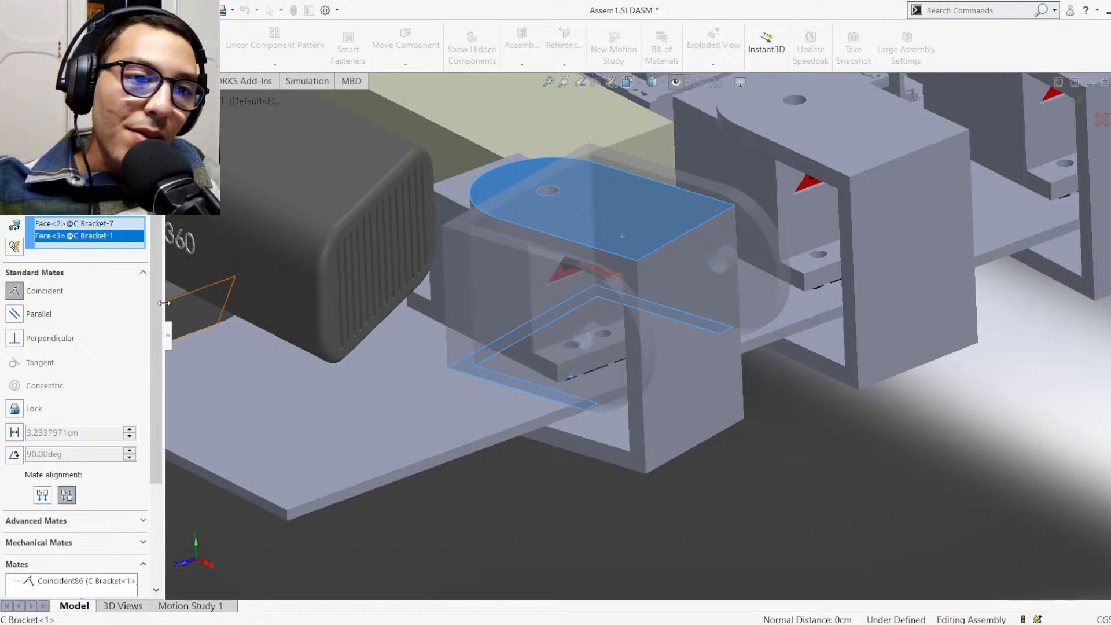
{"action": "left_click", "coordinate": [52, 428]}
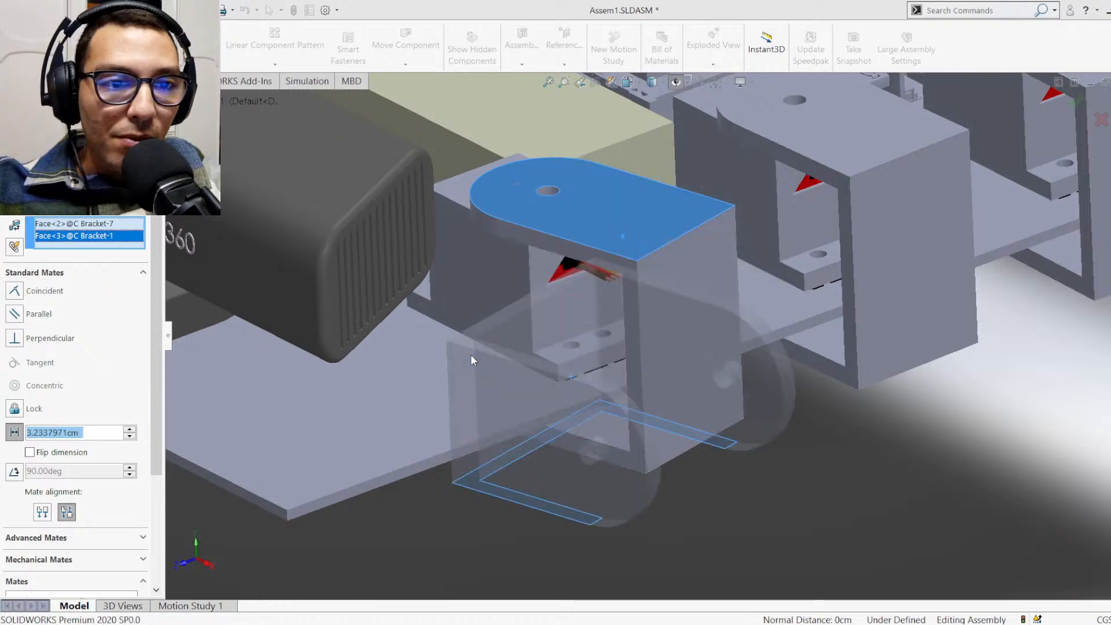
Flip the distance mate's direction, try 6 cm and 4 cm, and apply it at 4.5 cm
{"action": "middle_click_drag", "start_coordinate": [614, 484], "coordinate": [301, 286]}
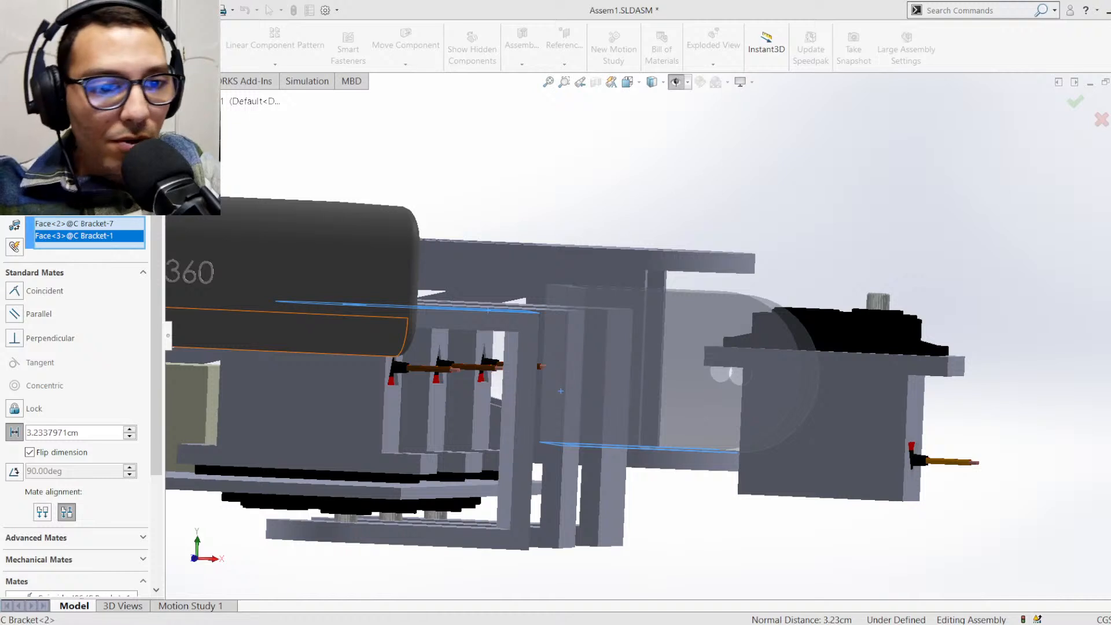
{"action": "type", "text": "6"}
{"action": "key", "text": "Return"}
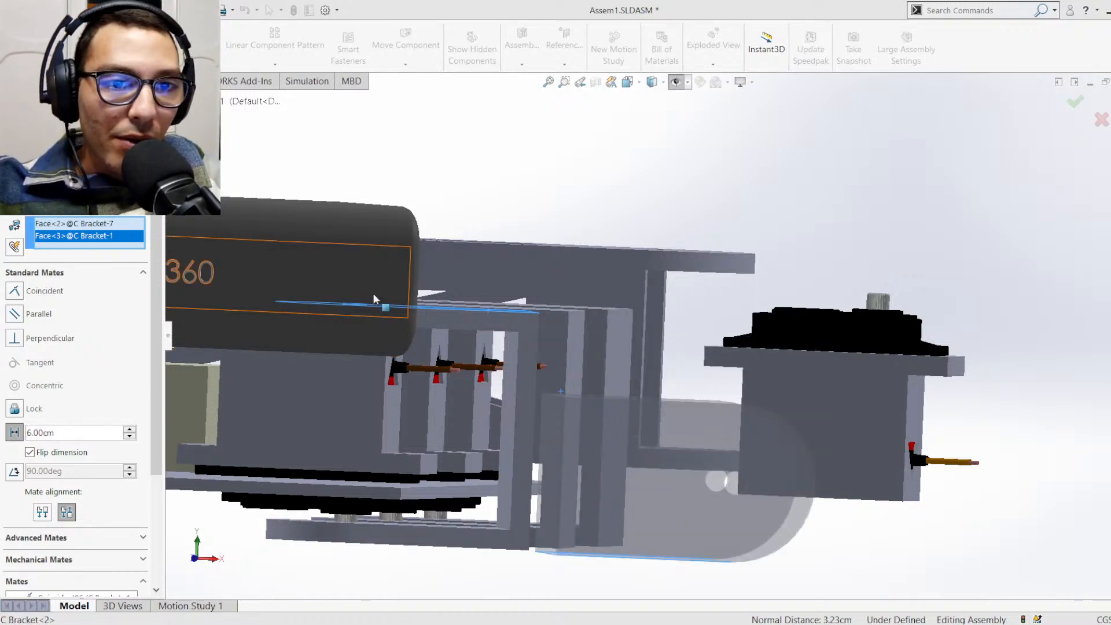
{"action": "type", "text": "4"}
{"action": "key", "text": "Return"}
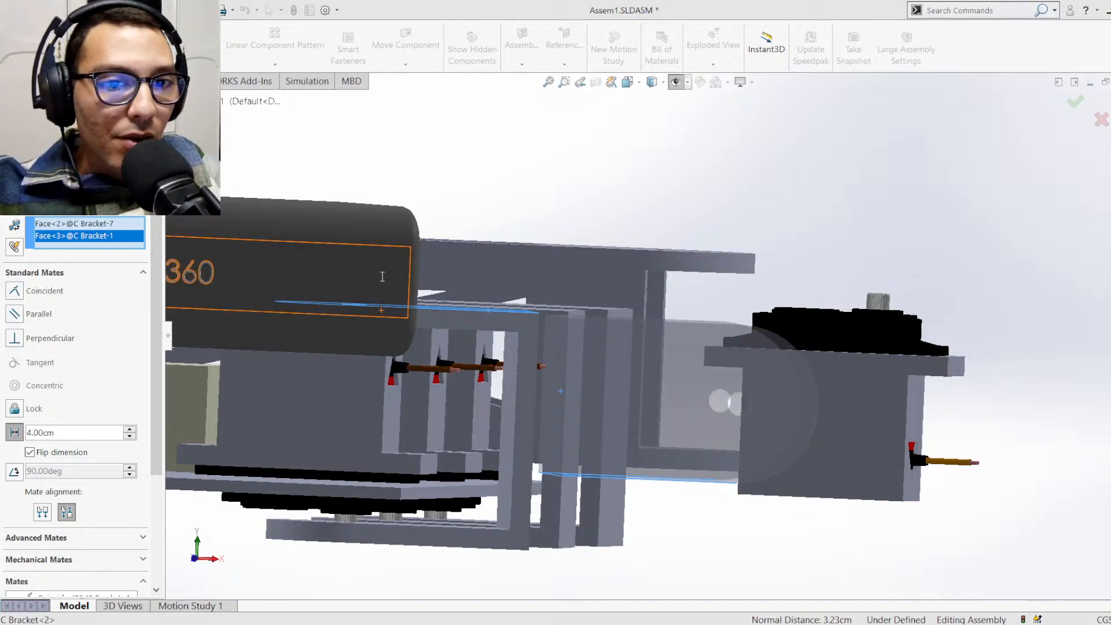
{"action": "scroll", "coordinate": [657, 492], "scroll_direction": "down", "scroll_amount": 5}
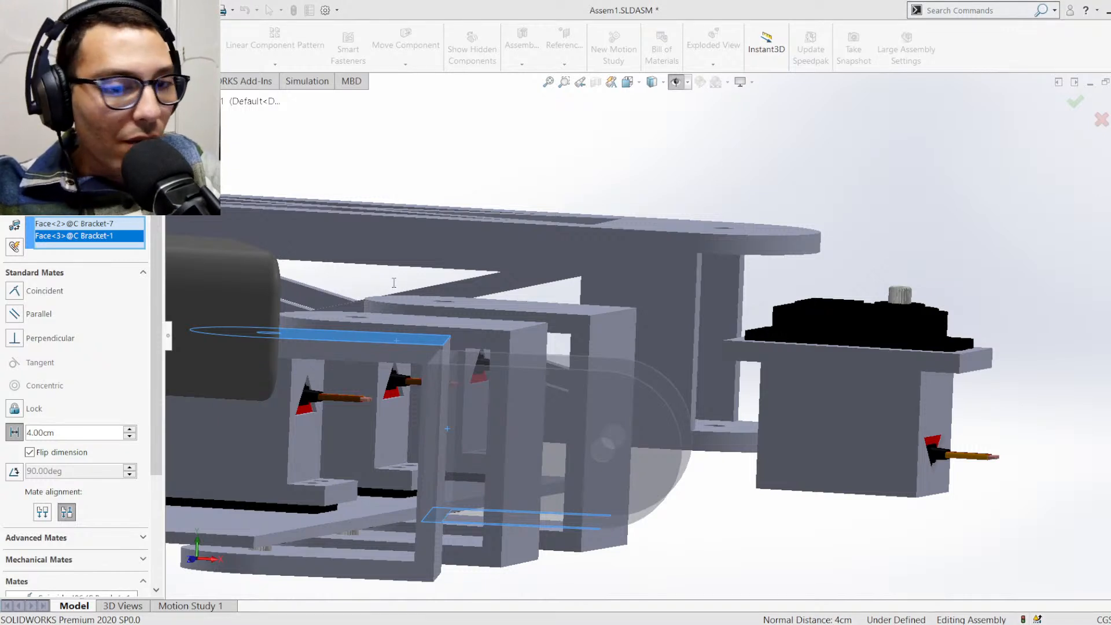
{"action": "type", "text": "4.5"}
{"action": "key", "text": "Return"}
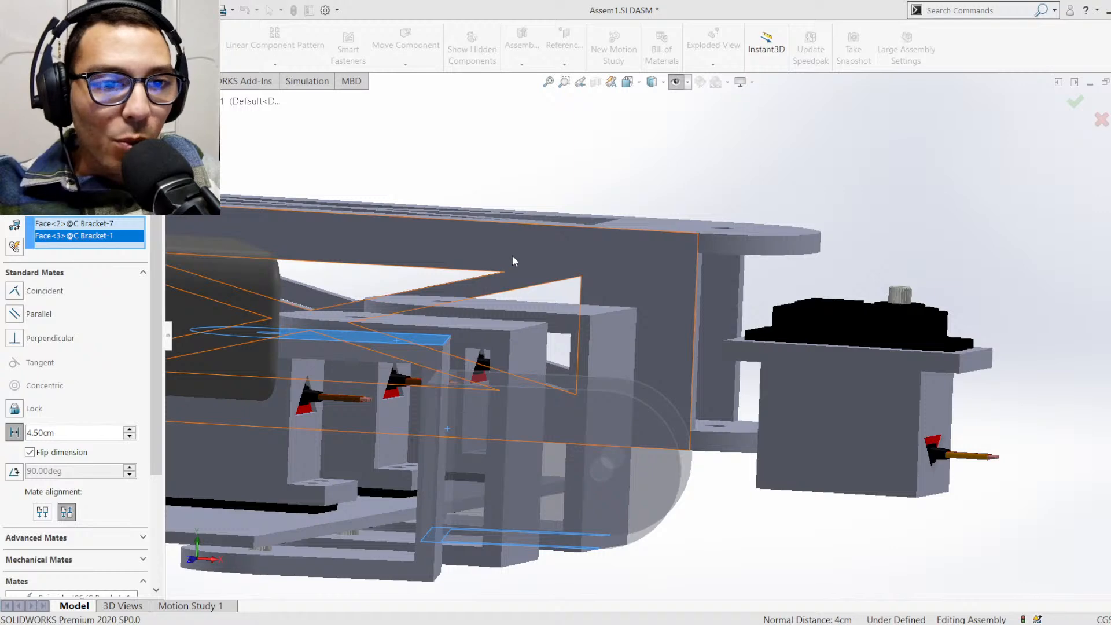
{"action": "key", "text": "Return"}
Mate the Right Plane of C Bracket<7> coincident with the Front Plane of C Bracket<1> to centre the new bracket sideways
{"action": "middle_click_drag", "start_coordinate": [657, 474], "coordinate": [714, 397]}
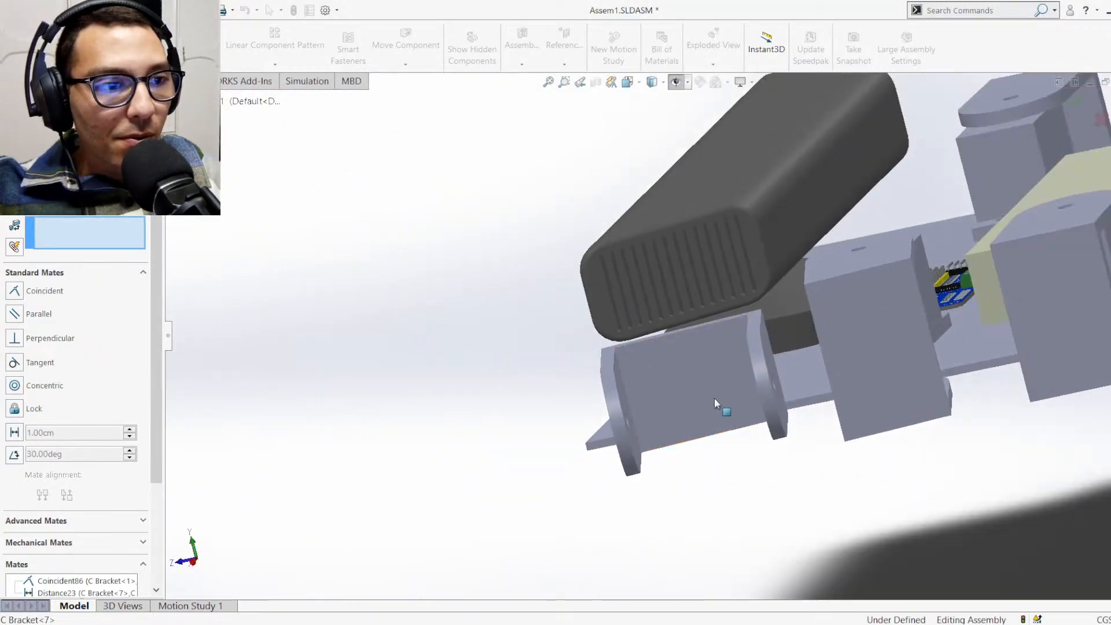
{"action": "left_click_drag", "start_coordinate": [714, 398], "coordinate": [734, 408]}
{"action": "middle_click_drag", "start_coordinate": [895, 378], "coordinate": [914, 407]}
{"action": "scroll", "coordinate": [871, 391], "scroll_direction": "up", "scroll_amount": 3}
{"action": "scroll", "coordinate": [769, 378], "scroll_direction": "down", "scroll_amount": 3}
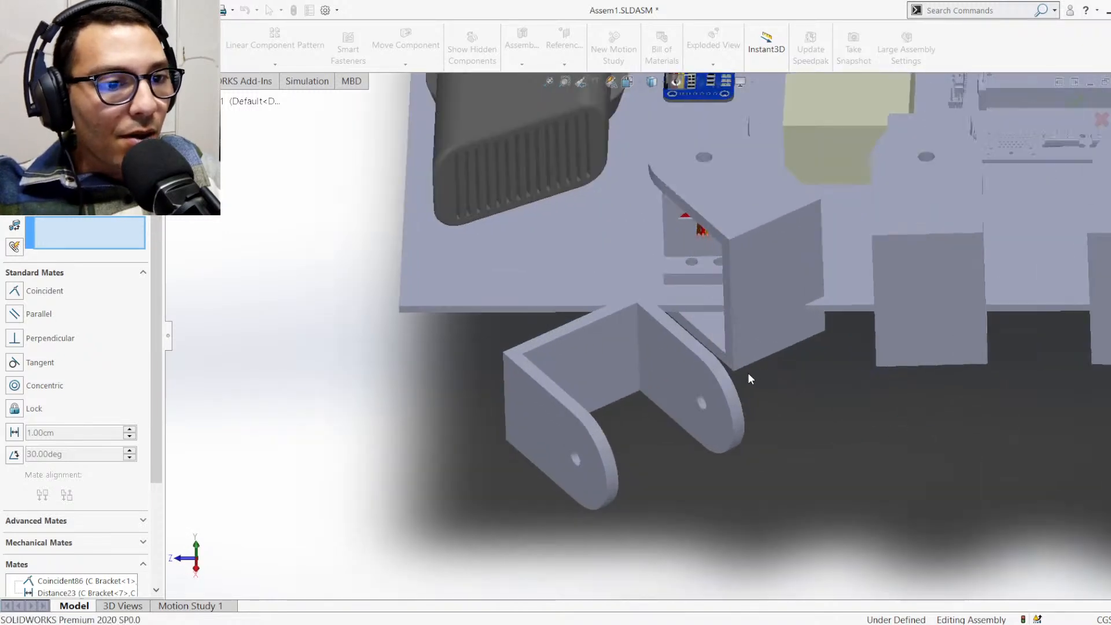
{"action": "scroll", "coordinate": [748, 373], "scroll_direction": "down", "scroll_amount": 2}
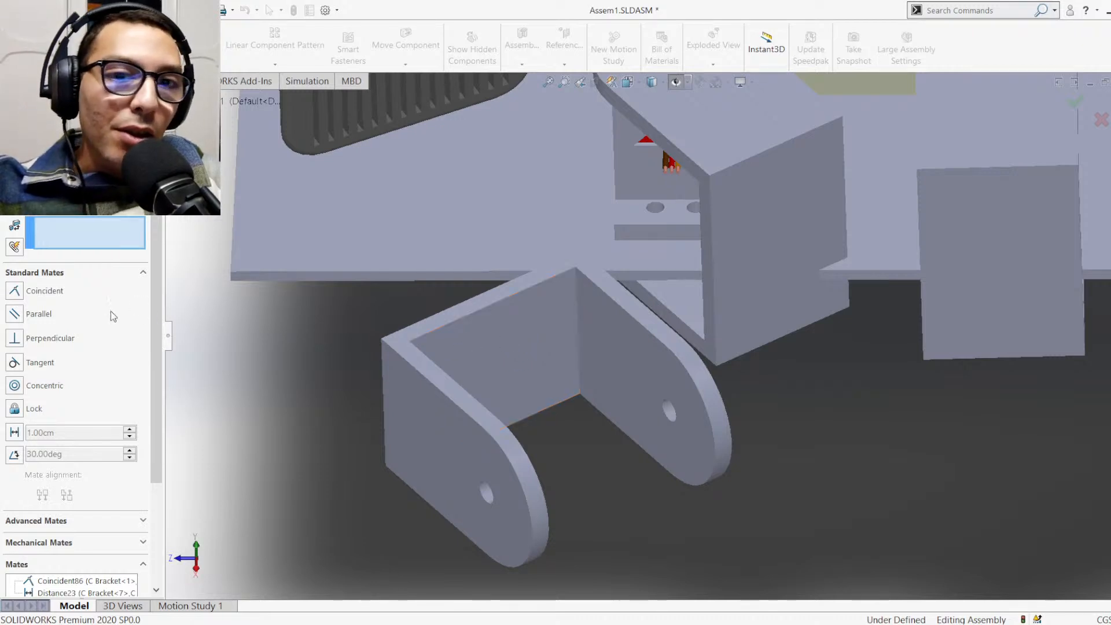
{"action": "left_click", "coordinate": [170, 101]}
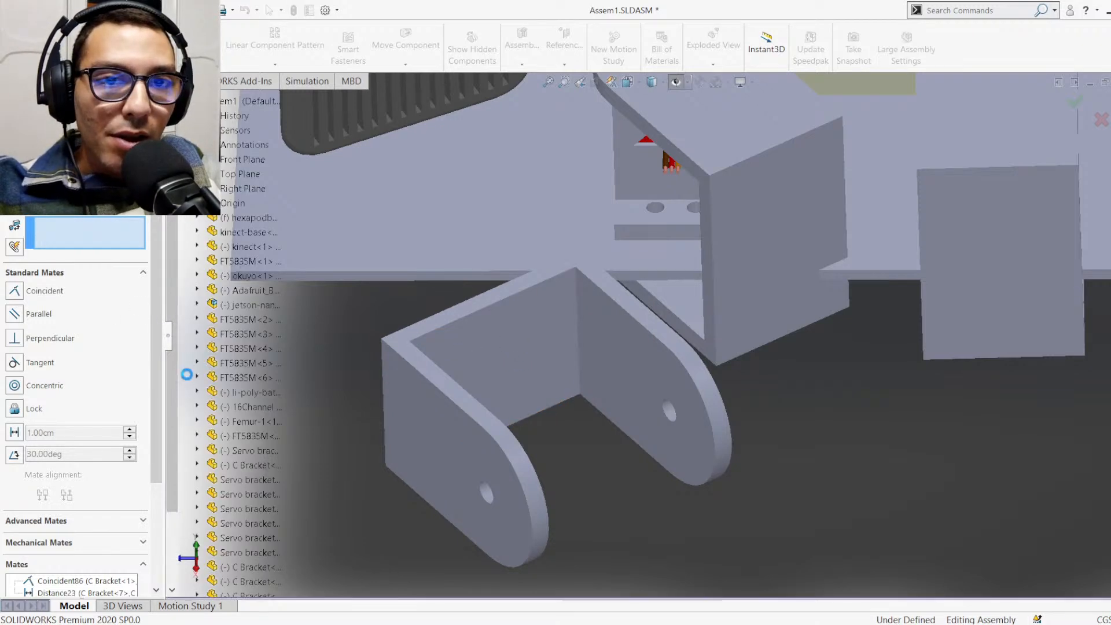
{"action": "scroll", "coordinate": [196, 370], "scroll_direction": "down", "scroll_amount": 2}
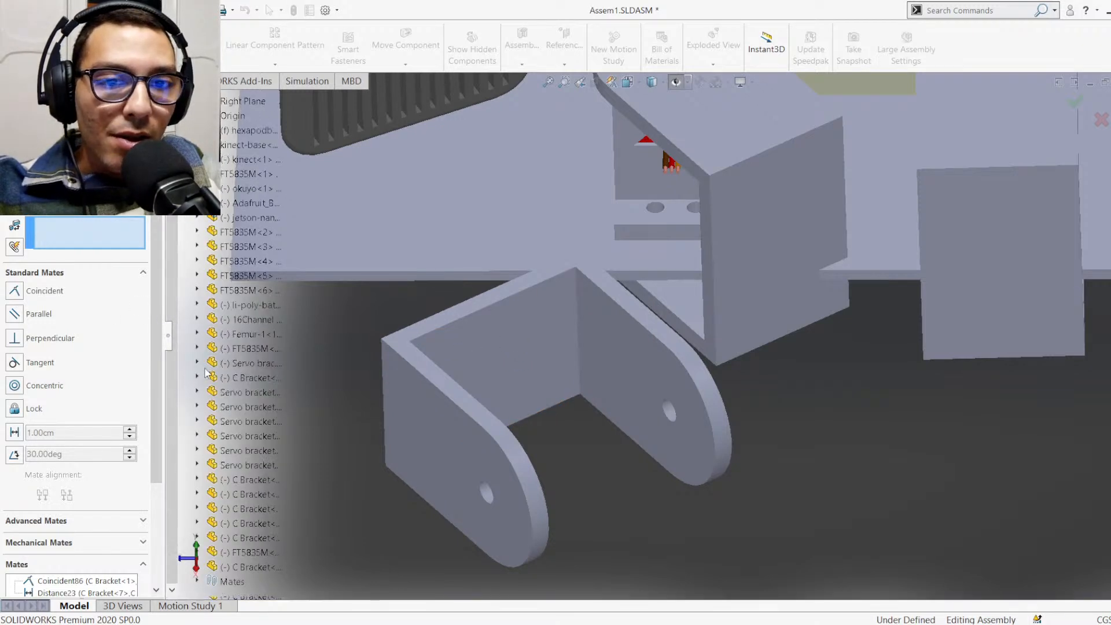
{"action": "left_click", "coordinate": [197, 567]}
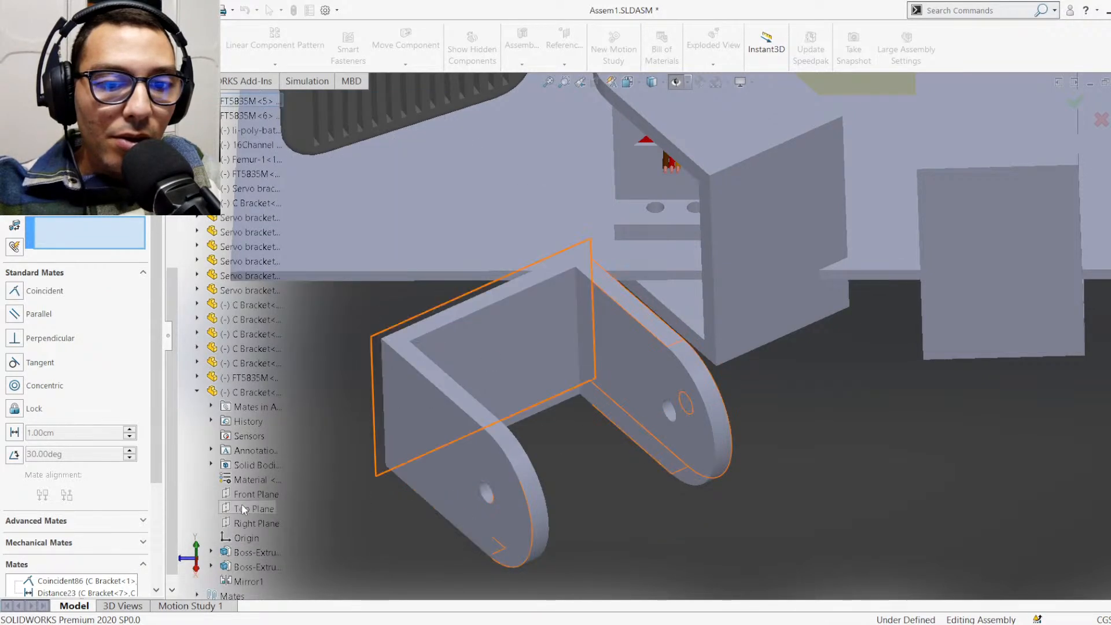
{"action": "scroll", "coordinate": [252, 512], "scroll_direction": "down", "scroll_amount": 1}
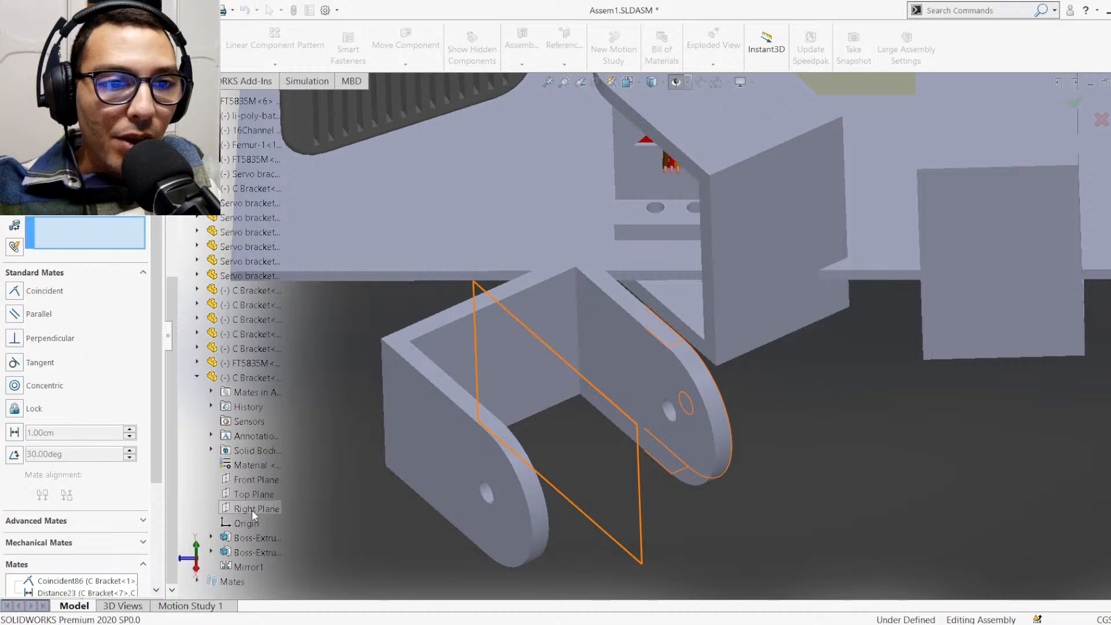
{"action": "left_click", "coordinate": [251, 509]}
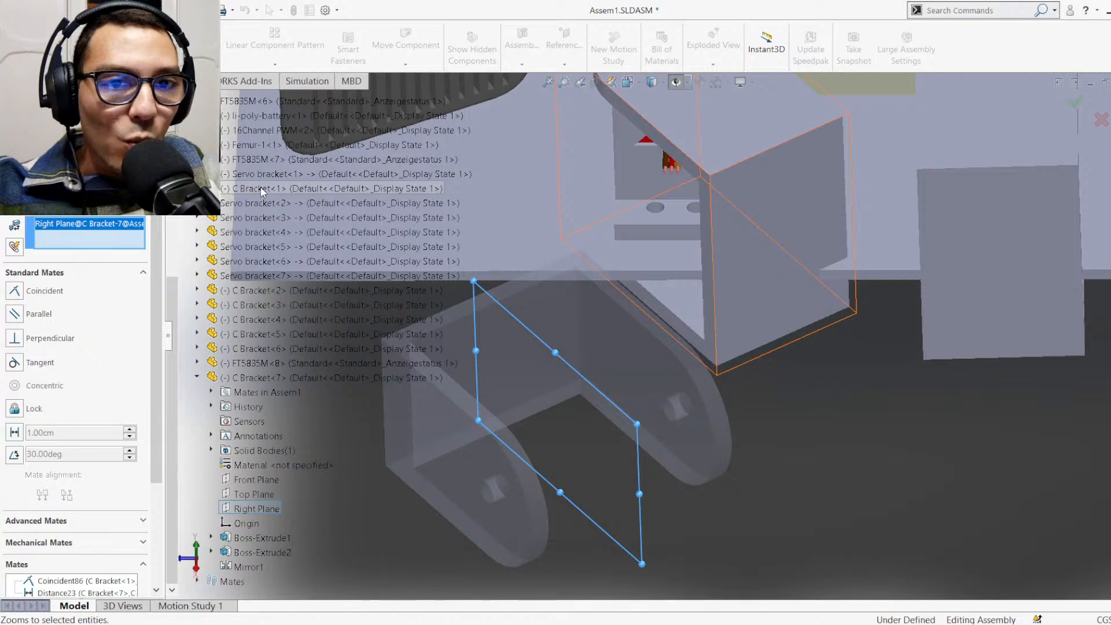
{"action": "left_click", "coordinate": [198, 188]}
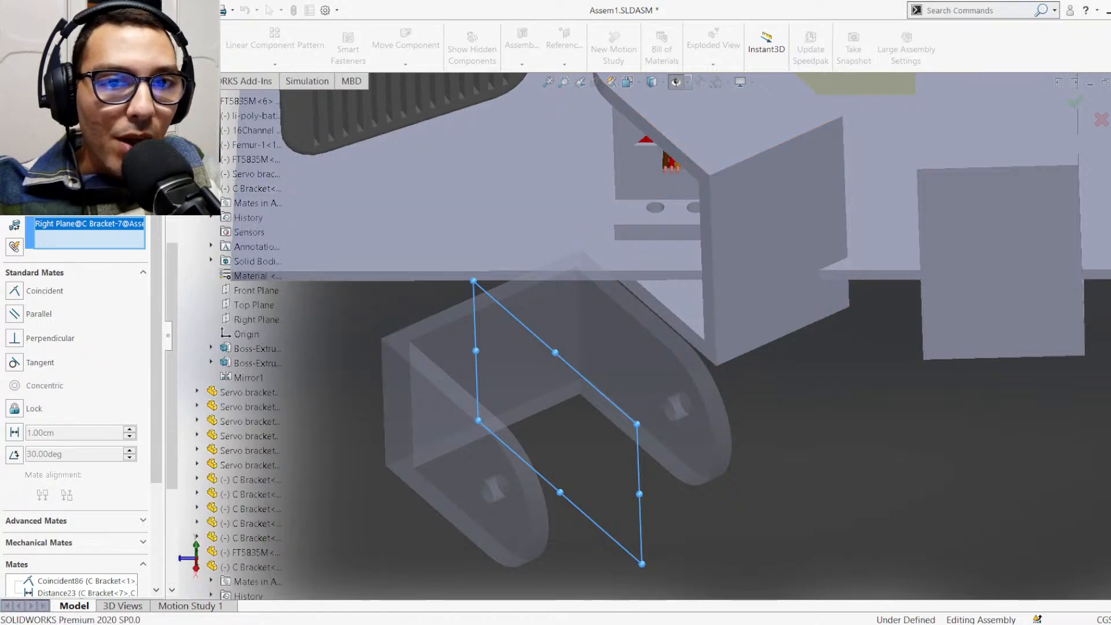
{"action": "left_click", "coordinate": [249, 290]}
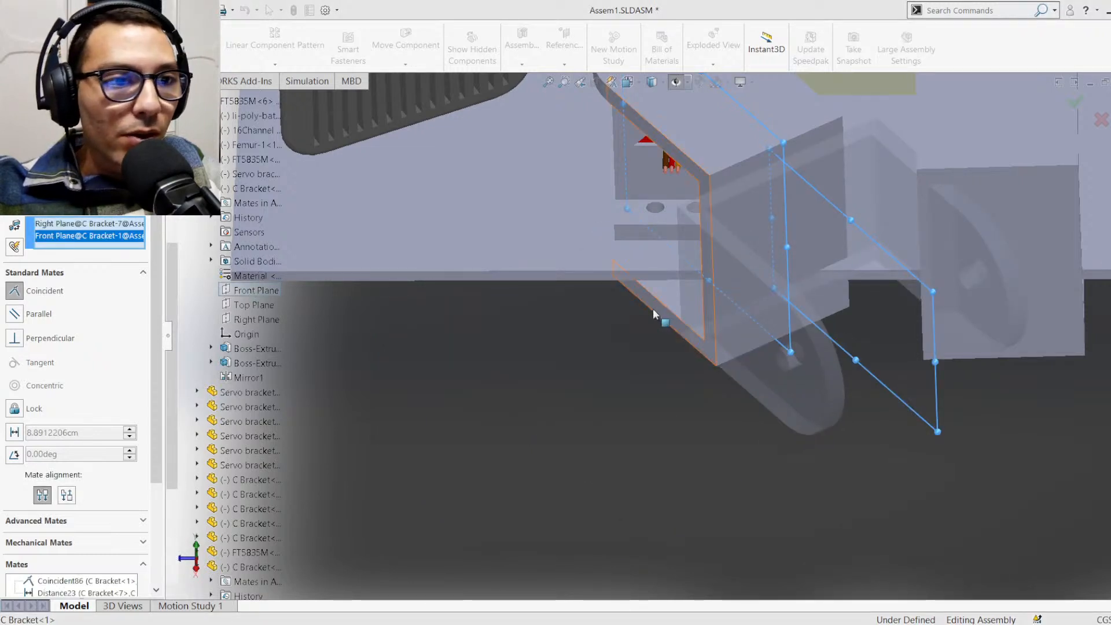
{"action": "key", "text": "Return"}
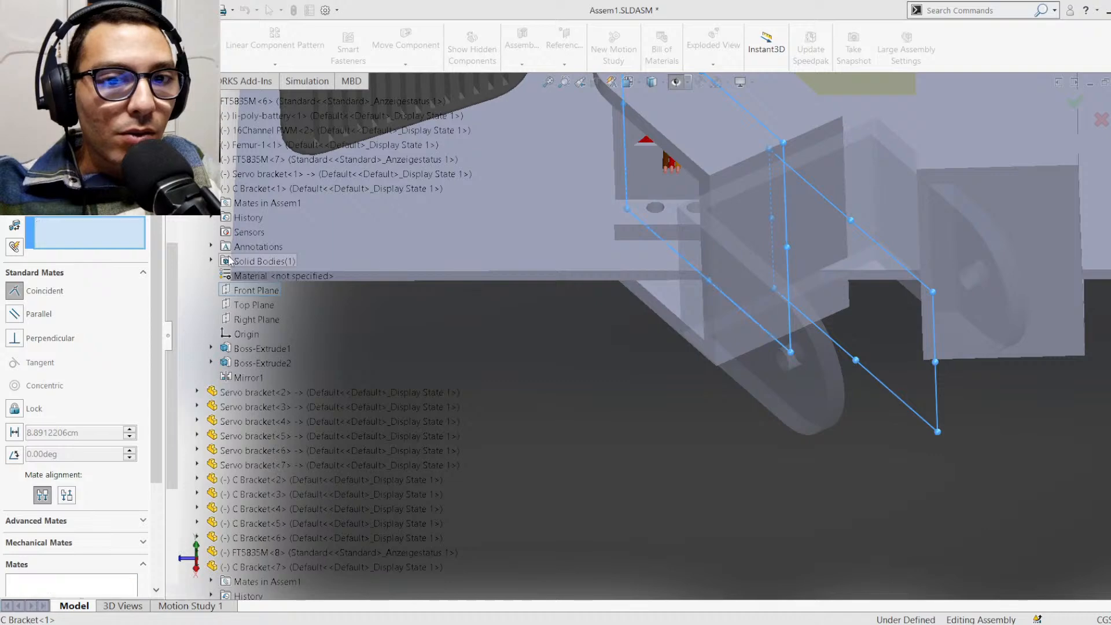
Finish mating and delete the 4.5 cm distance mate between C Bracket<7> and C Bracket<1> from the assembly's mates
{"action": "left_click", "coordinate": [740, 323]}
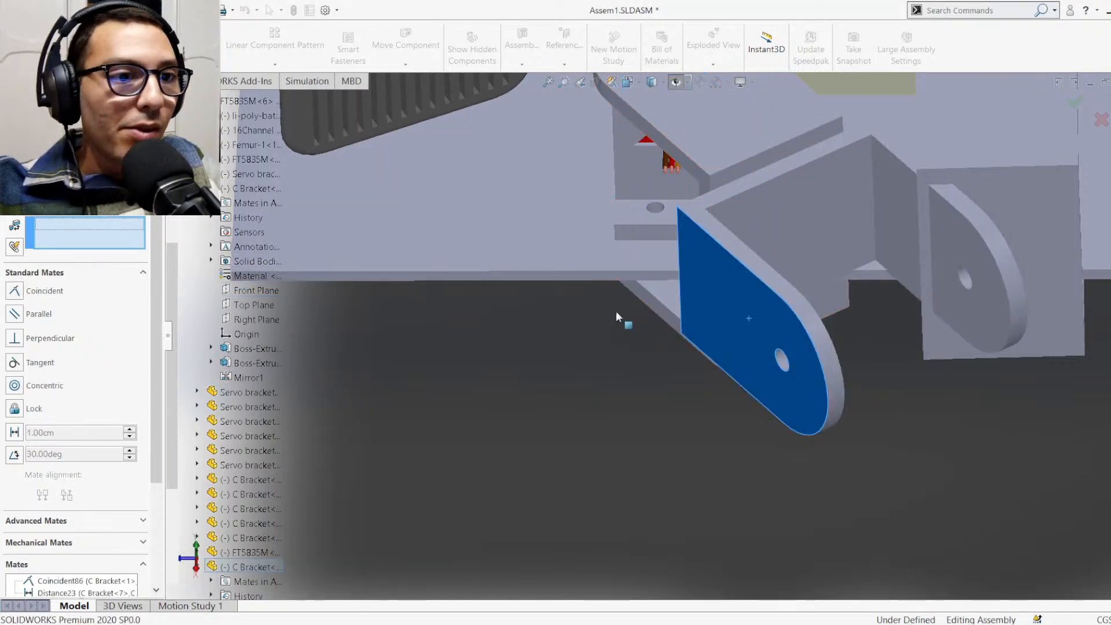
{"action": "middle_click_drag", "start_coordinate": [616, 311], "coordinate": [703, 206]}
{"action": "scroll", "coordinate": [700, 182], "scroll_direction": "down", "scroll_amount": 1}
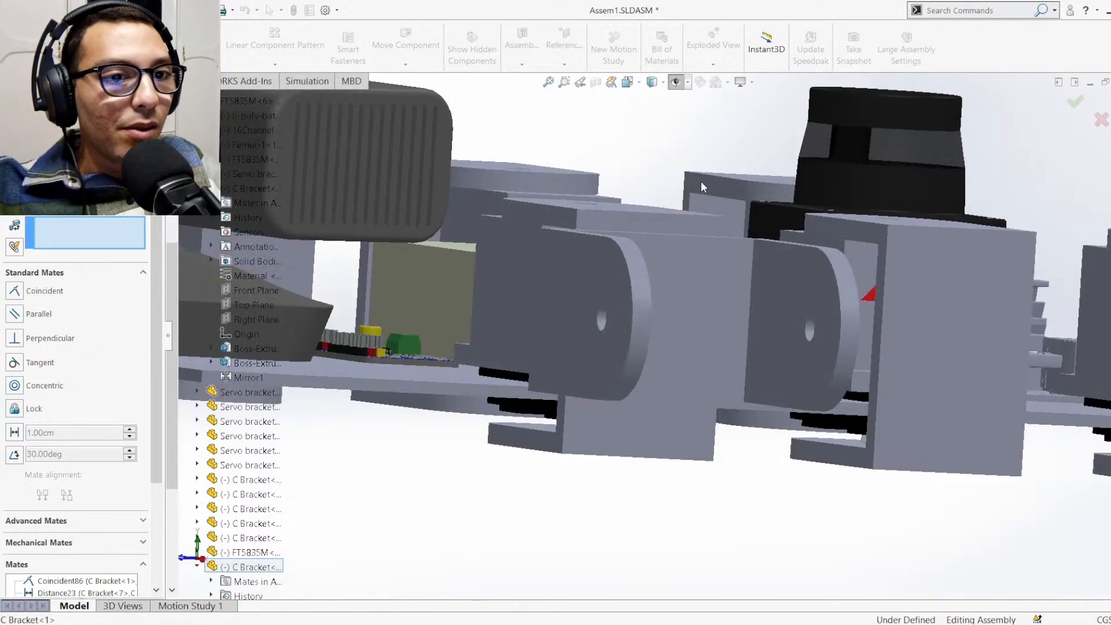
{"action": "scroll", "coordinate": [676, 258], "scroll_direction": "up", "scroll_amount": 2}
{"action": "middle_click_drag", "start_coordinate": [680, 246], "coordinate": [665, 285]}
{"action": "scroll", "coordinate": [550, 505], "scroll_direction": "up", "scroll_amount": 2}
{"action": "scroll", "coordinate": [552, 512], "scroll_direction": "down", "scroll_amount": 1}
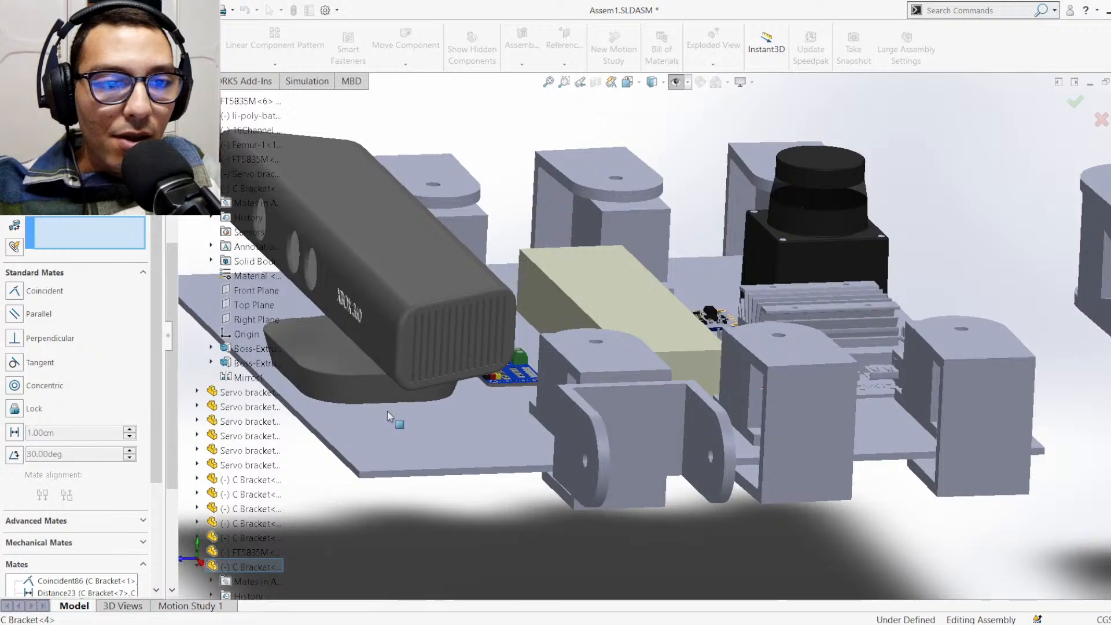
{"action": "key", "text": "Escape"}
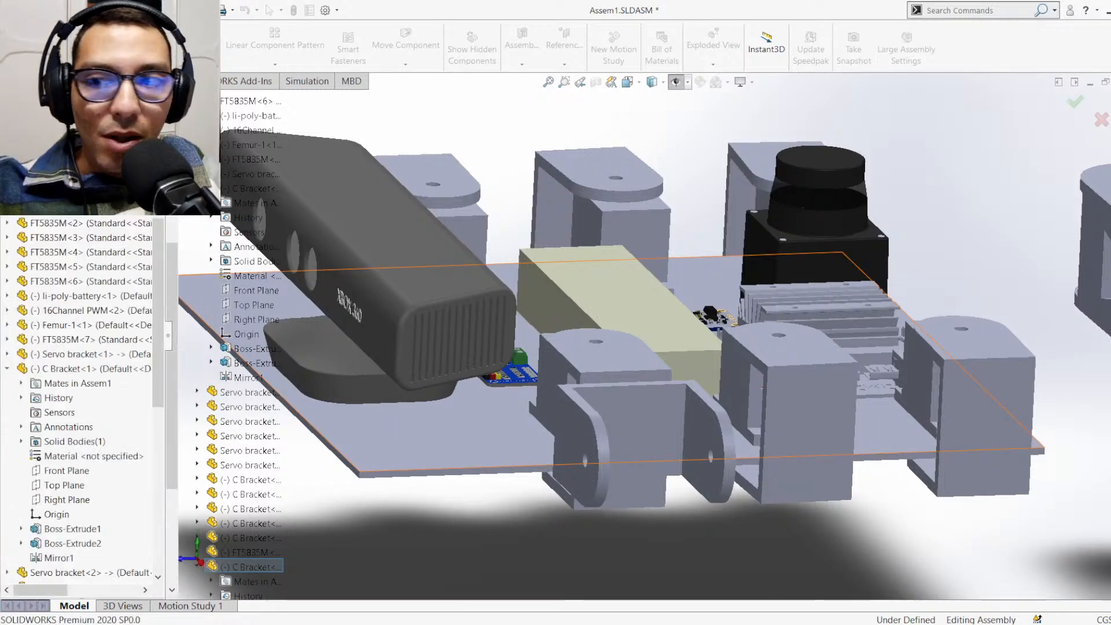
{"action": "scroll", "coordinate": [109, 431], "scroll_direction": "down", "scroll_amount": 8}
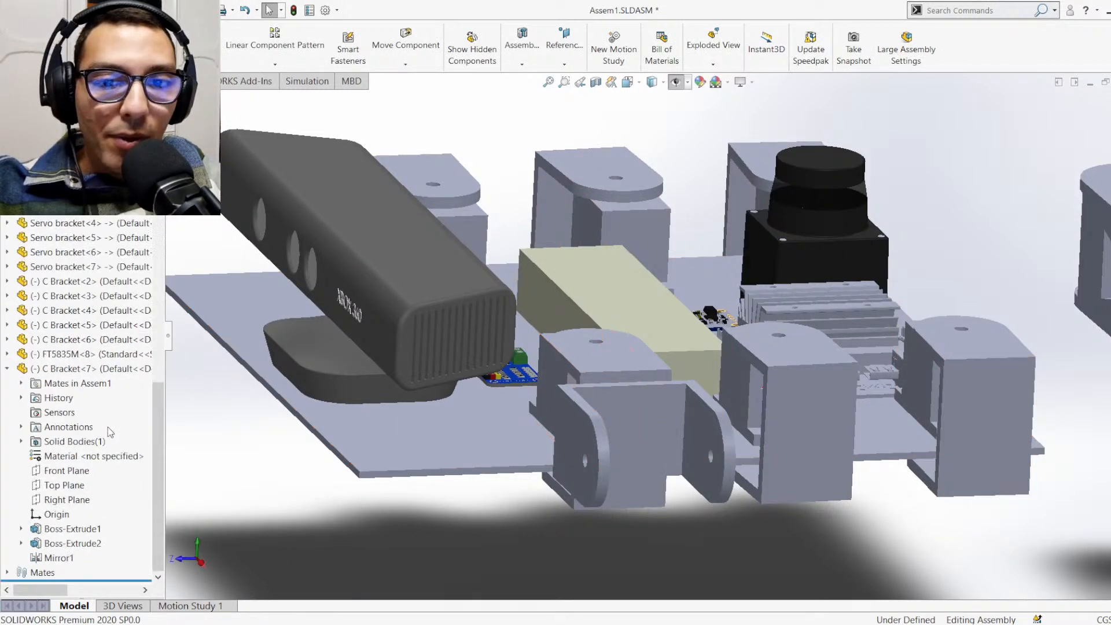
{"action": "left_click", "coordinate": [8, 572]}
{"action": "scroll", "coordinate": [69, 521], "scroll_direction": "down", "scroll_amount": 15}
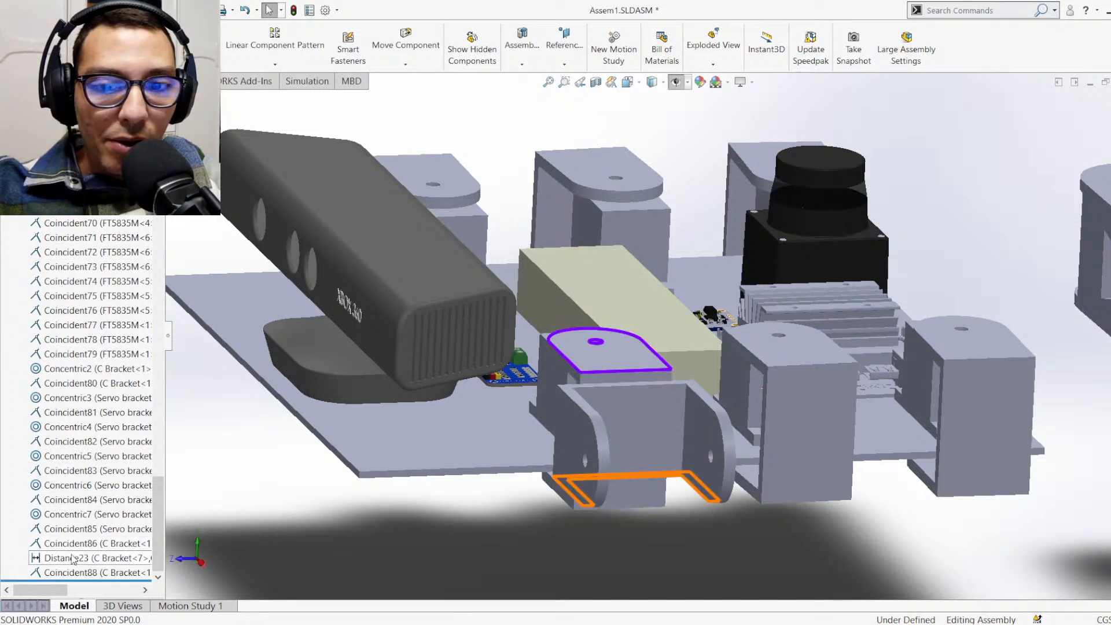
{"action": "left_click", "coordinate": [73, 559]}
{"action": "key", "text": "Delete"}
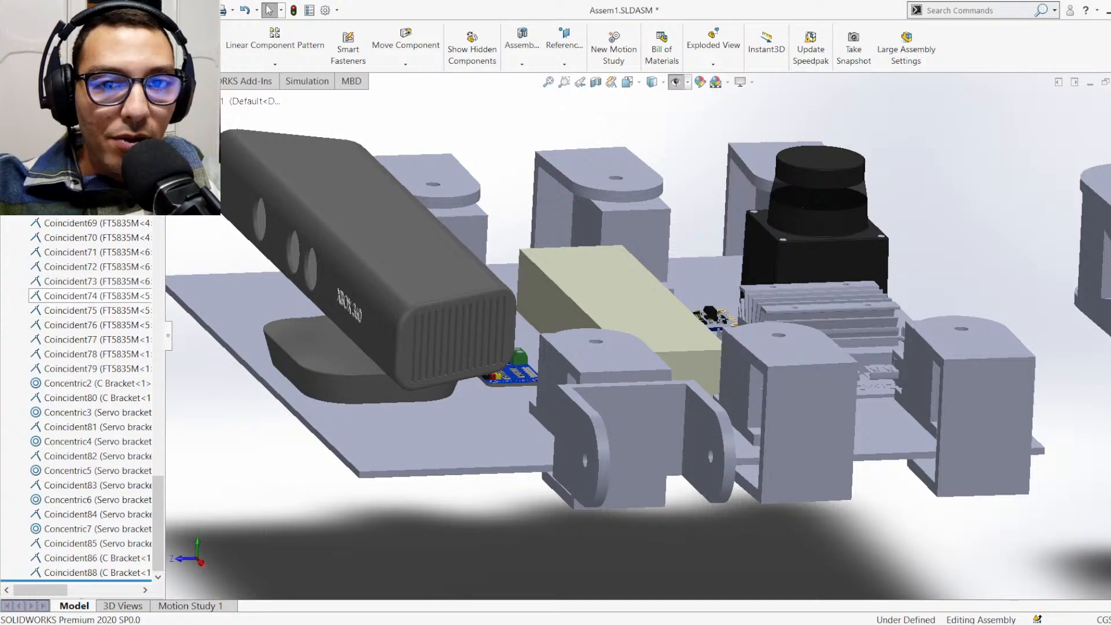
Mate the Right Plane of C Bracket<1> coincident with the Front Plane of C Bracket<7> and finish mating
{"action": "left_click", "coordinate": [142, 45]}
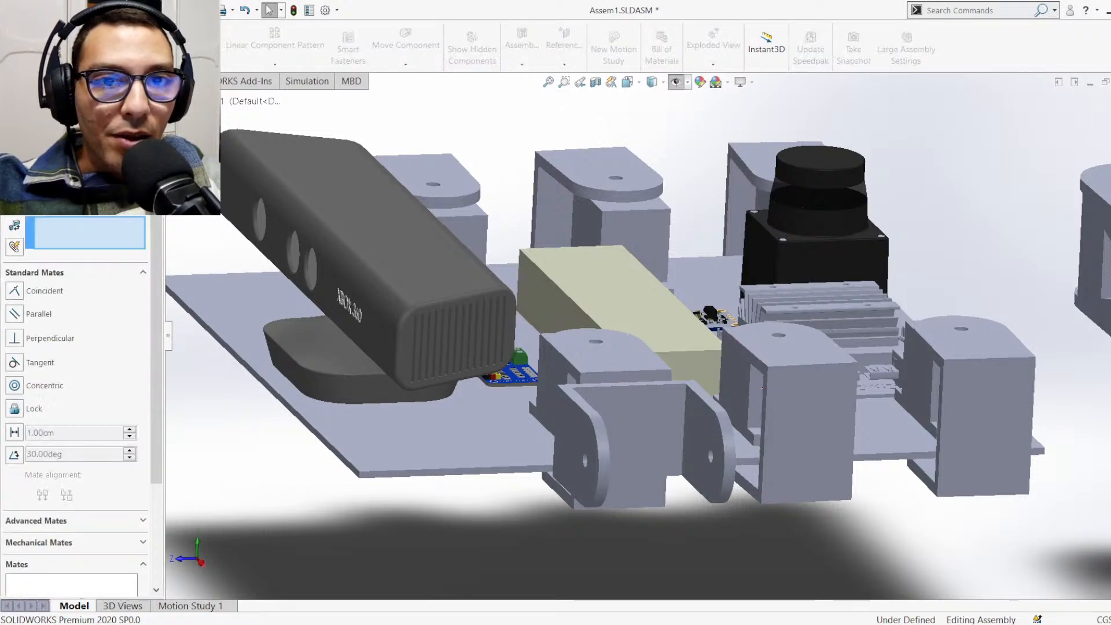
{"action": "left_click", "coordinate": [183, 101]}
{"action": "scroll", "coordinate": [226, 498], "scroll_direction": "down", "scroll_amount": 4}
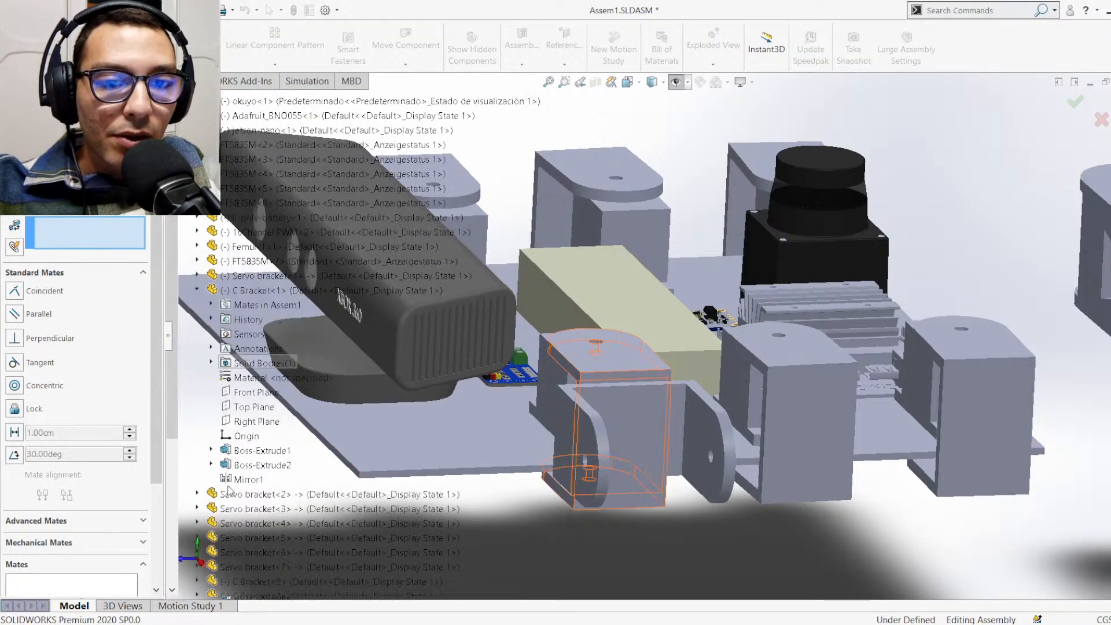
{"action": "left_click", "coordinate": [253, 418]}
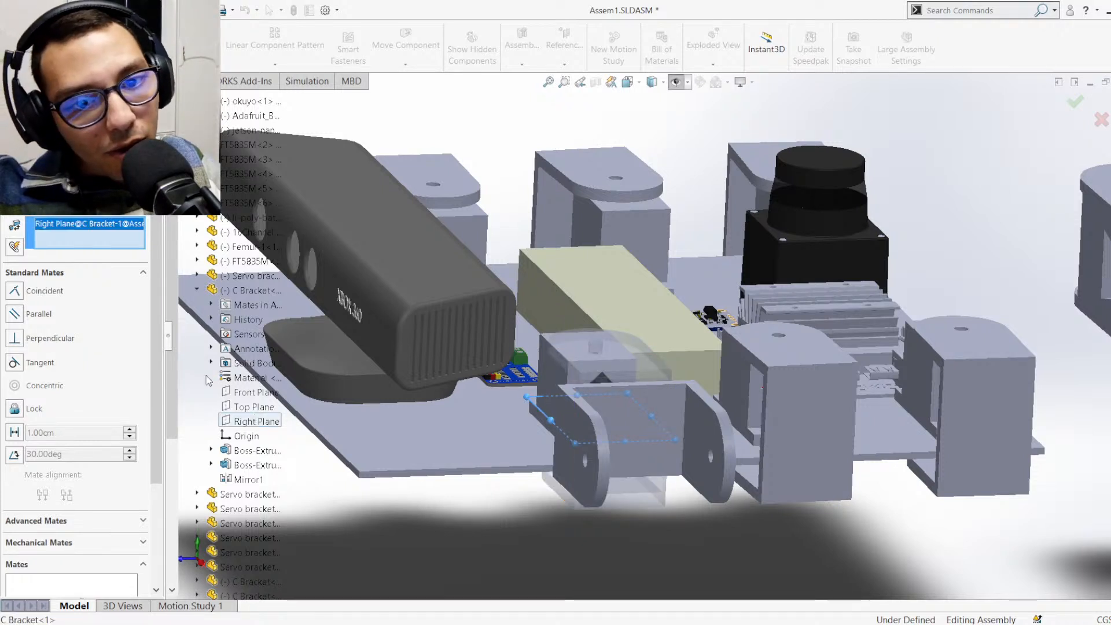
{"action": "left_click", "coordinate": [197, 290]}
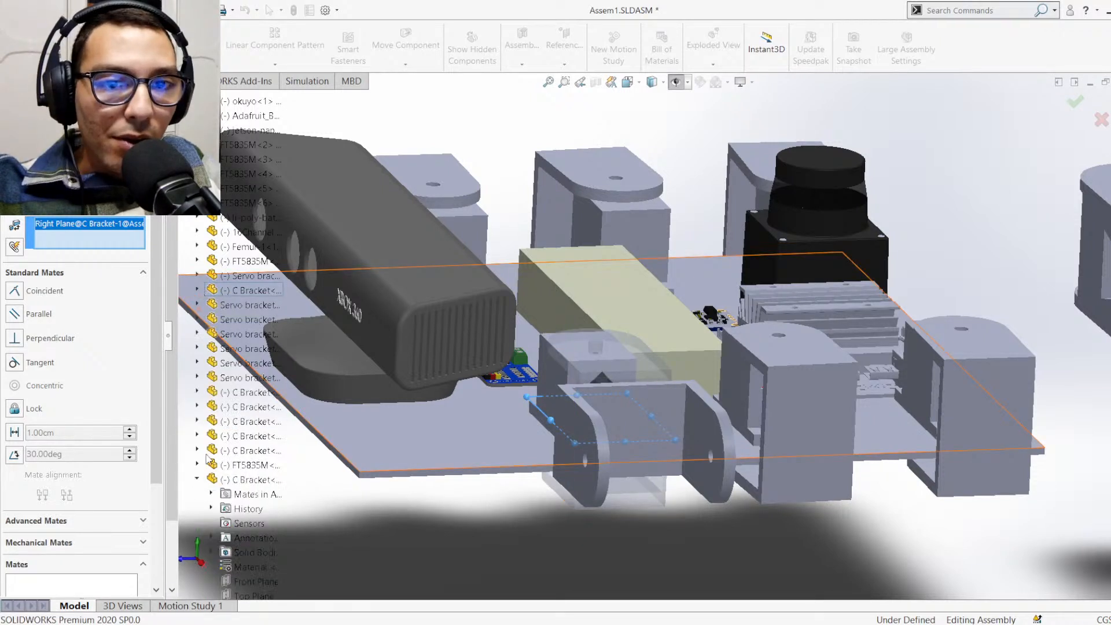
{"action": "scroll", "coordinate": [208, 455], "scroll_direction": "down", "scroll_amount": 3}
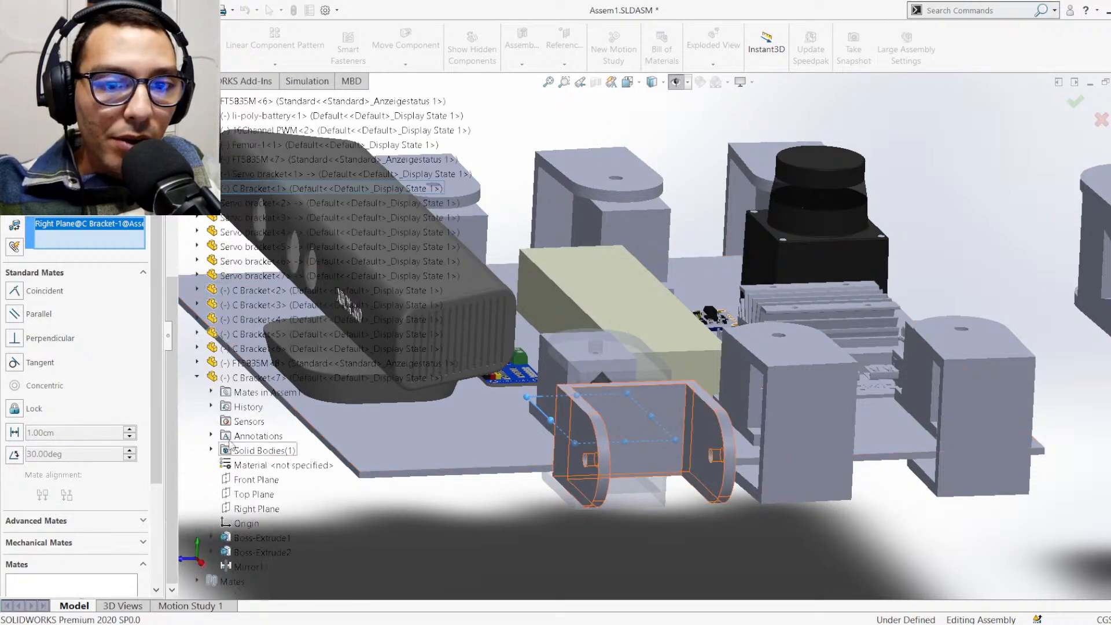
{"action": "left_click", "coordinate": [245, 482]}
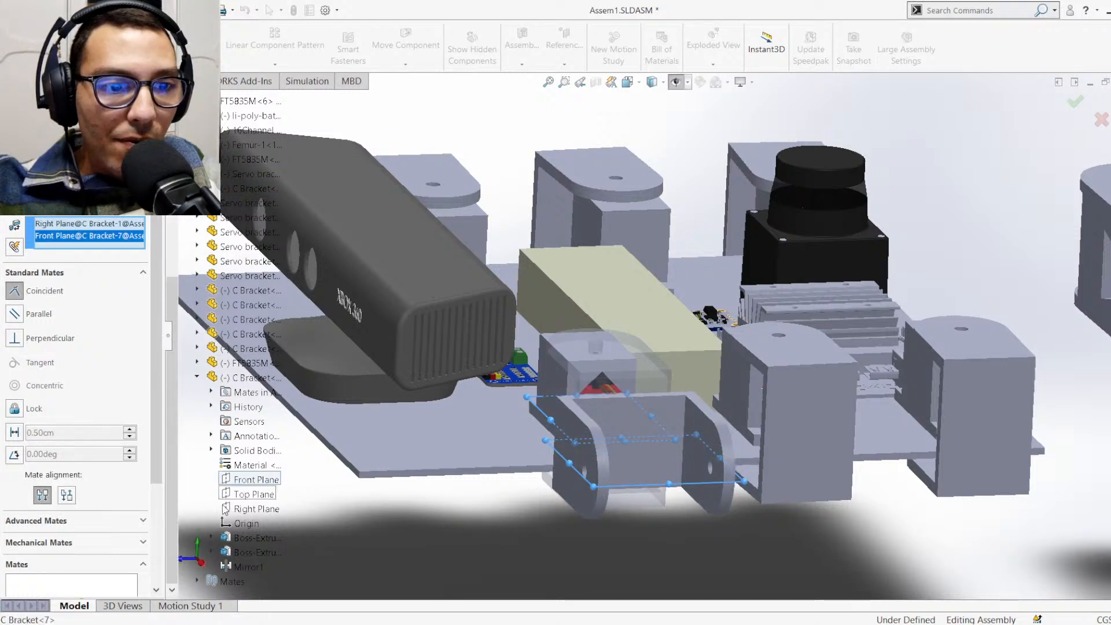
{"action": "key", "text": "Return"}
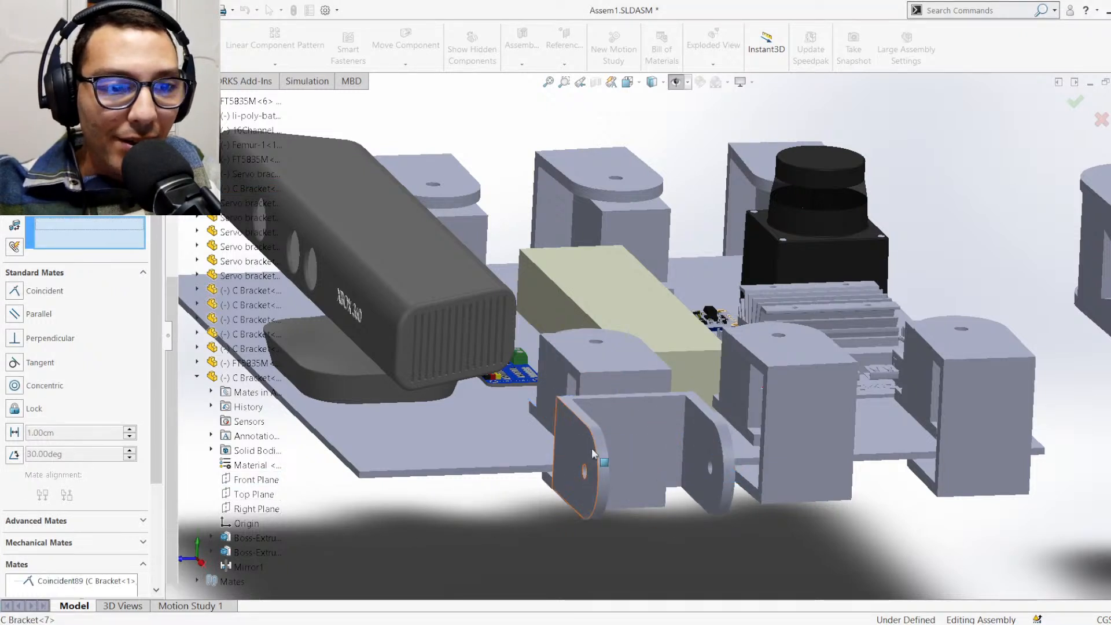
{"action": "scroll", "coordinate": [634, 426], "scroll_direction": "down", "scroll_amount": 1}
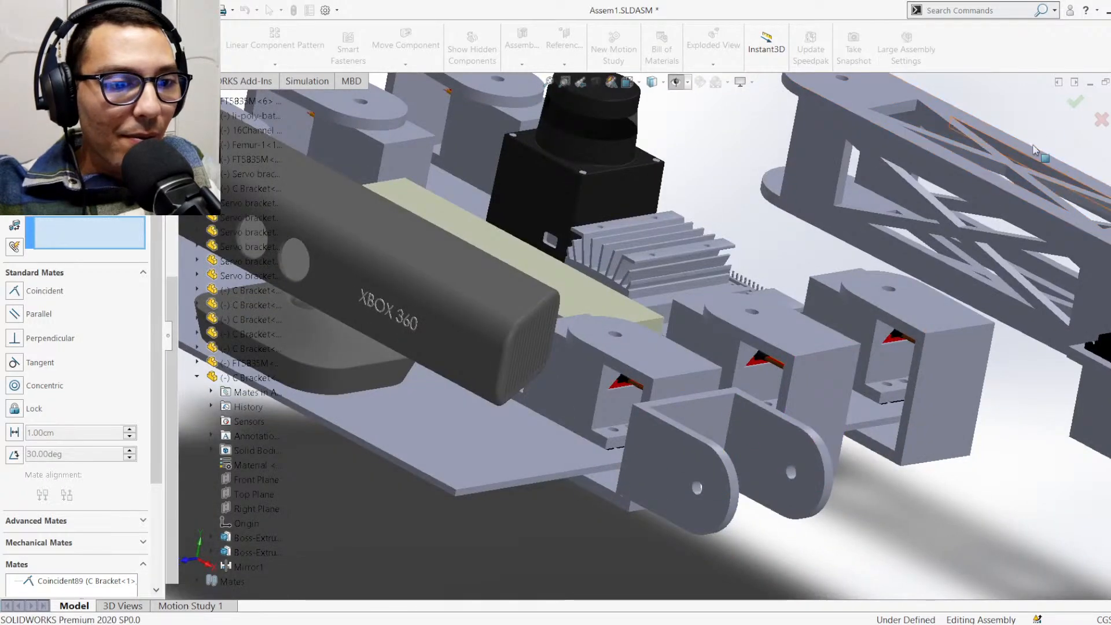
{"action": "left_click", "coordinate": [1075, 104]}
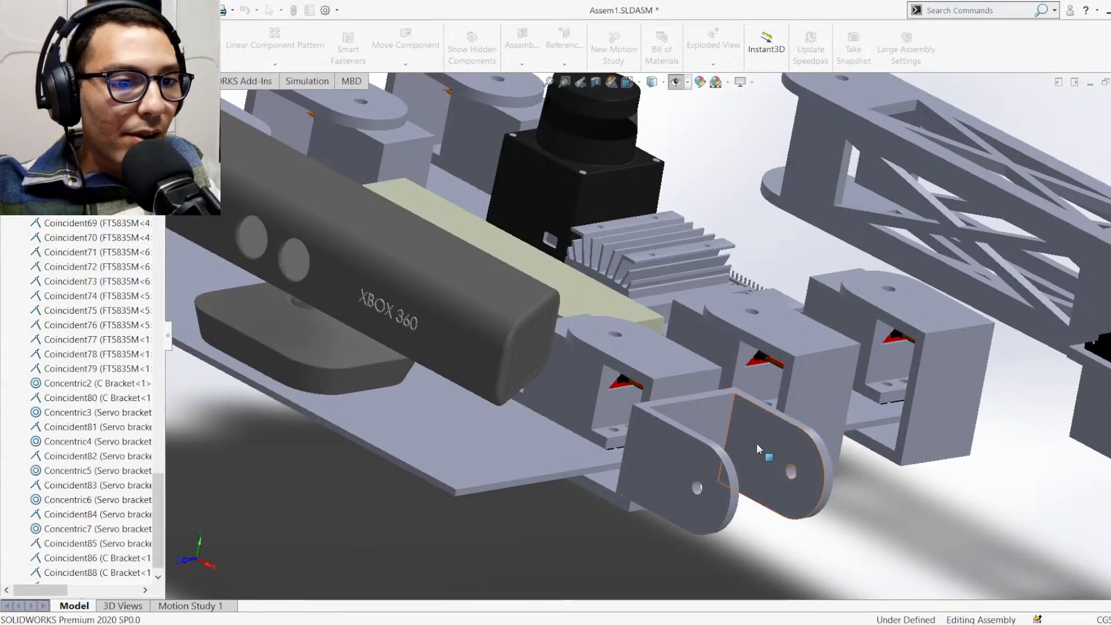
Swing the new C bracket slightly about the base-mounted servo's axis to test the joint's movement
{"action": "scroll", "coordinate": [756, 443], "scroll_direction": "up", "scroll_amount": 4}
{"action": "scroll", "coordinate": [738, 359], "scroll_direction": "down", "scroll_amount": 2}
{"action": "middle_click_drag", "start_coordinate": [738, 359], "coordinate": [589, 466]}
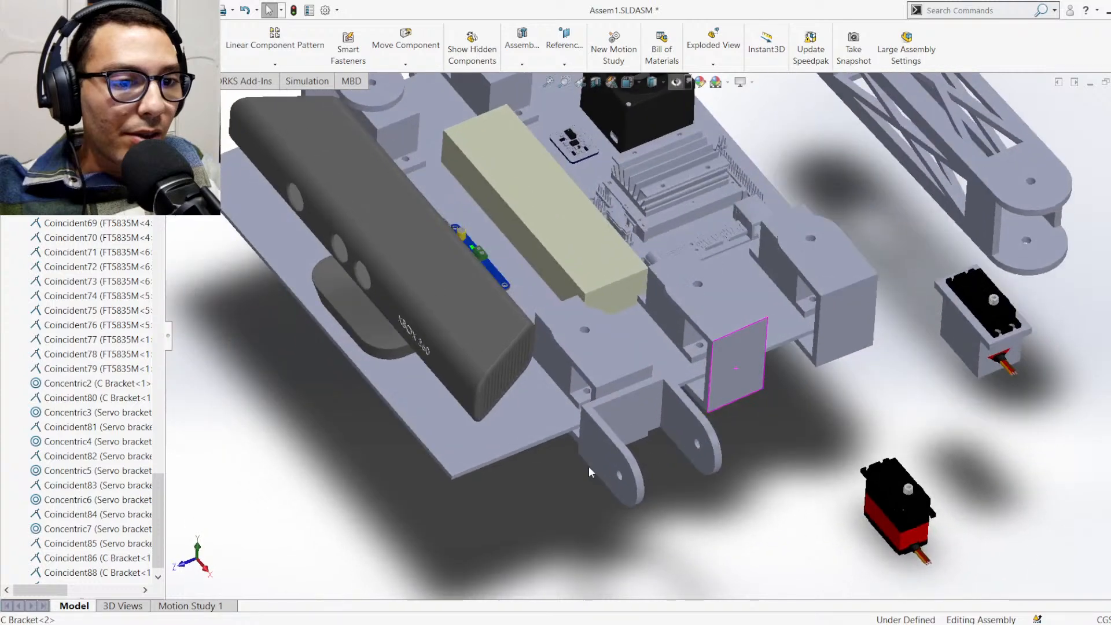
{"action": "left_click_drag", "start_coordinate": [614, 461], "coordinate": [645, 465]}
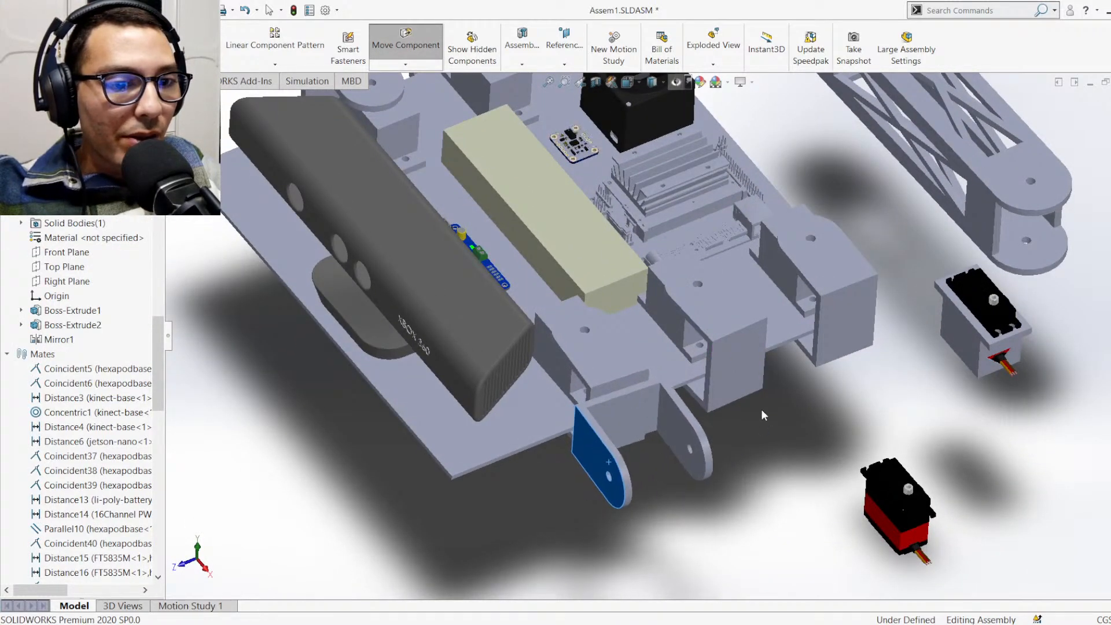
{"action": "key", "text": "Escape"}
Check the diameter of the Femur's end hole and inspect the arms of the new C bracket
{"action": "scroll", "coordinate": [767, 373], "scroll_direction": "up", "scroll_amount": 3}
{"action": "scroll", "coordinate": [846, 137], "scroll_direction": "down", "scroll_amount": 8}
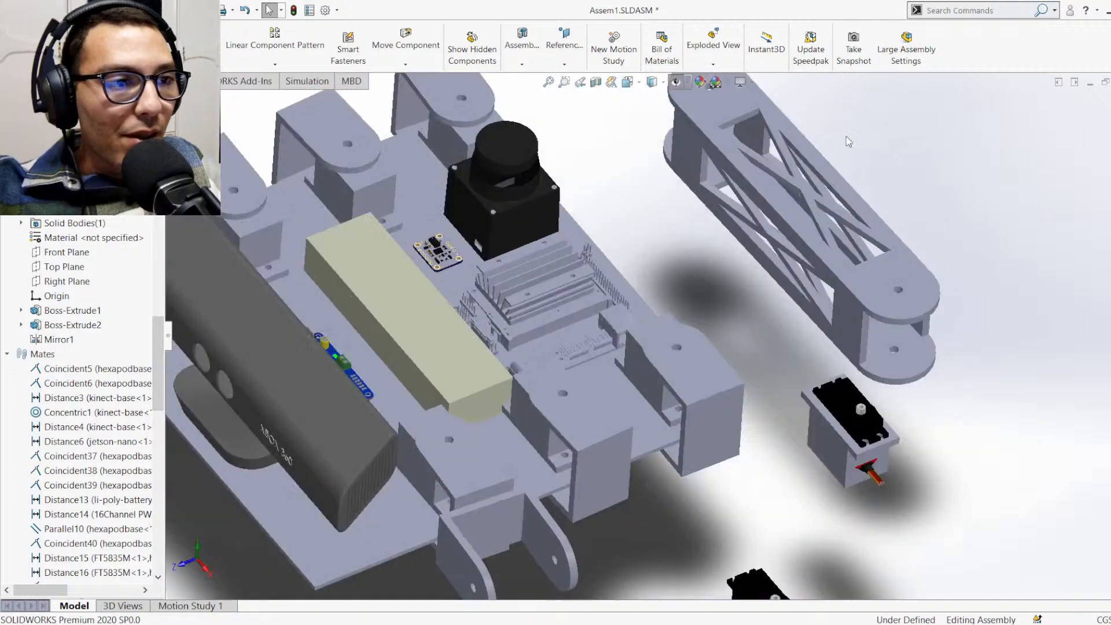
{"action": "scroll", "coordinate": [648, 149], "scroll_direction": "up", "scroll_amount": 5}
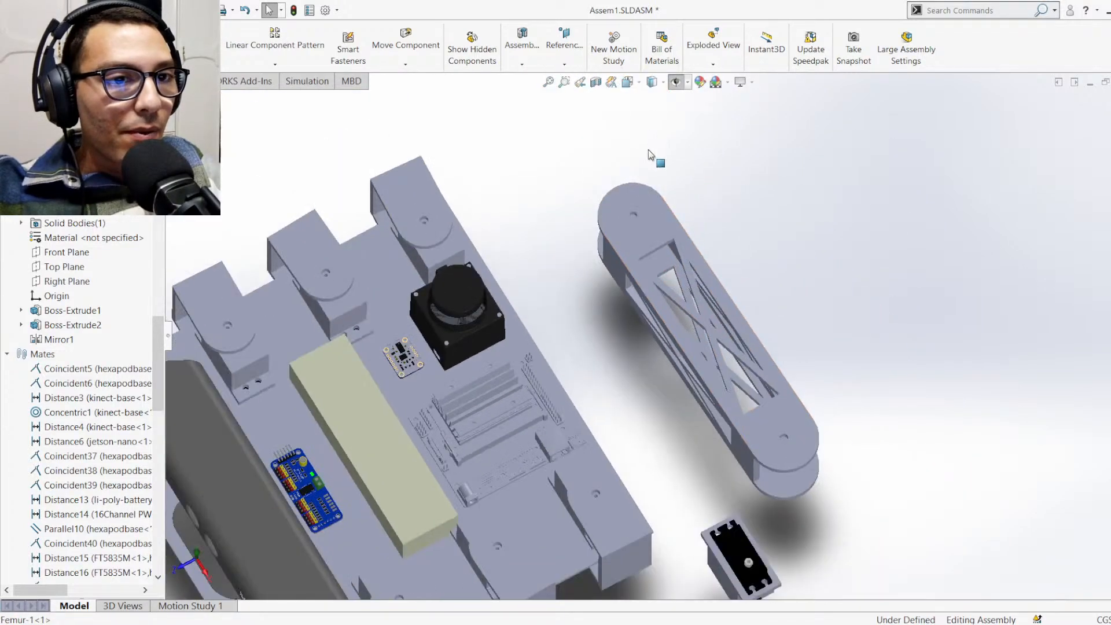
{"action": "scroll", "coordinate": [642, 277], "scroll_direction": "down", "scroll_amount": 6}
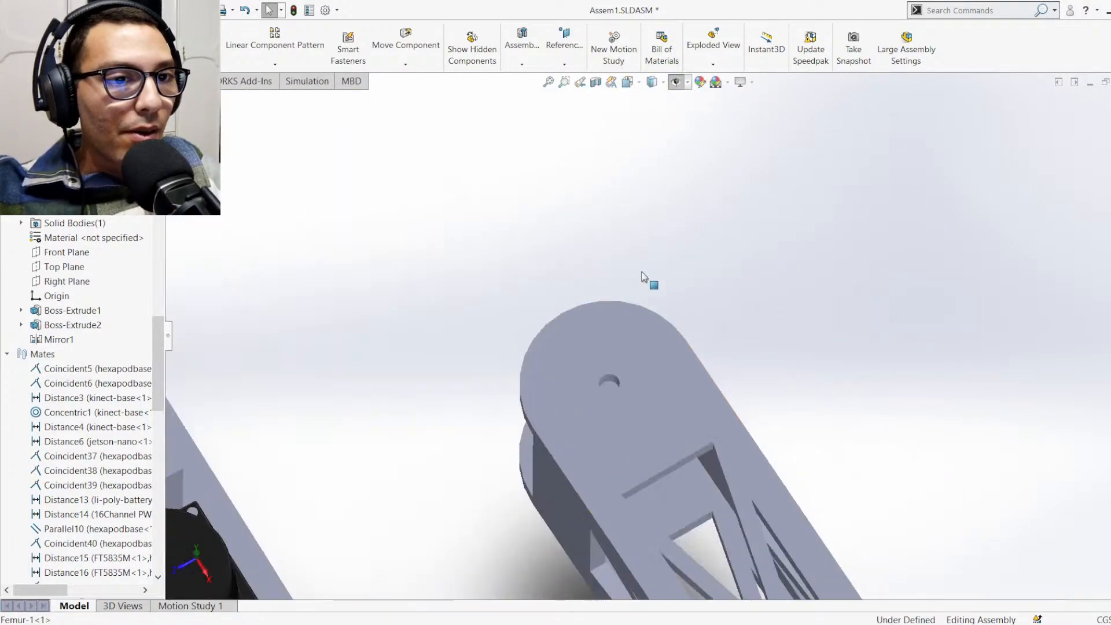
{"action": "left_click", "coordinate": [604, 377]}
{"action": "scroll", "coordinate": [605, 417], "scroll_direction": "up", "scroll_amount": 8}
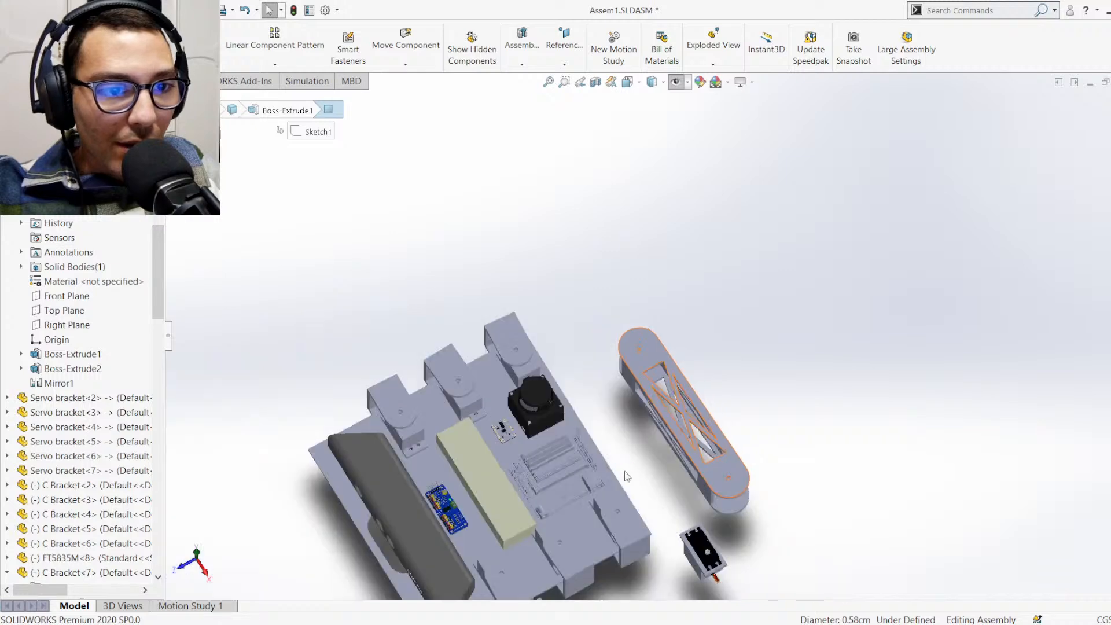
{"action": "scroll", "coordinate": [613, 504], "scroll_direction": "down", "scroll_amount": 2}
{"action": "scroll", "coordinate": [614, 504], "scroll_direction": "down", "scroll_amount": 6}
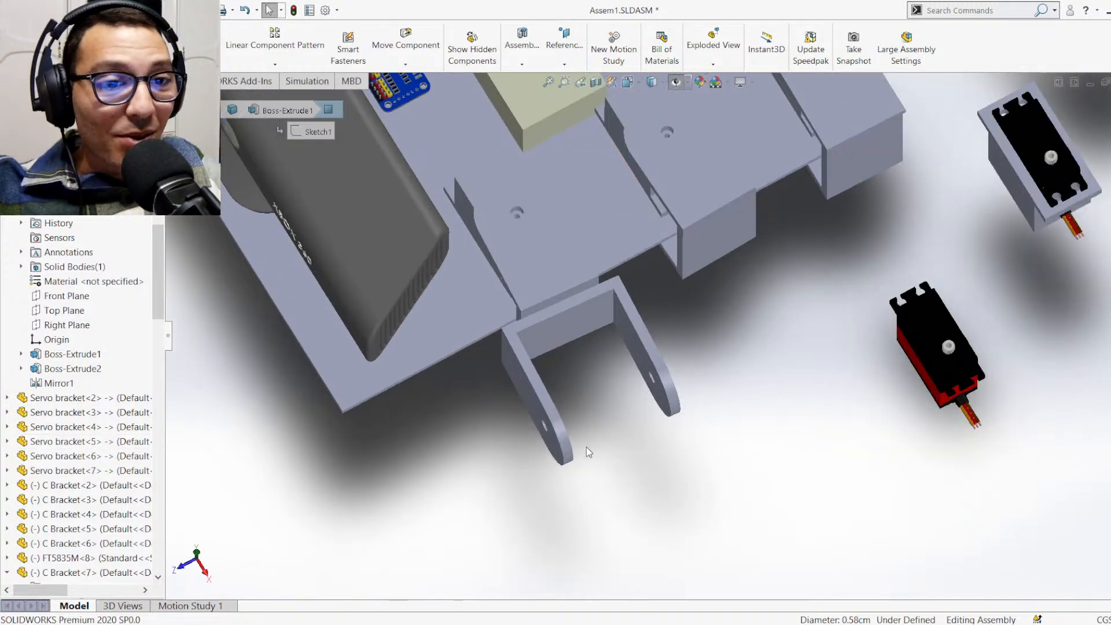
{"action": "middle_click_drag", "start_coordinate": [586, 446], "coordinate": [617, 285]}
{"action": "scroll", "coordinate": [564, 485], "scroll_direction": "down", "scroll_amount": 5}
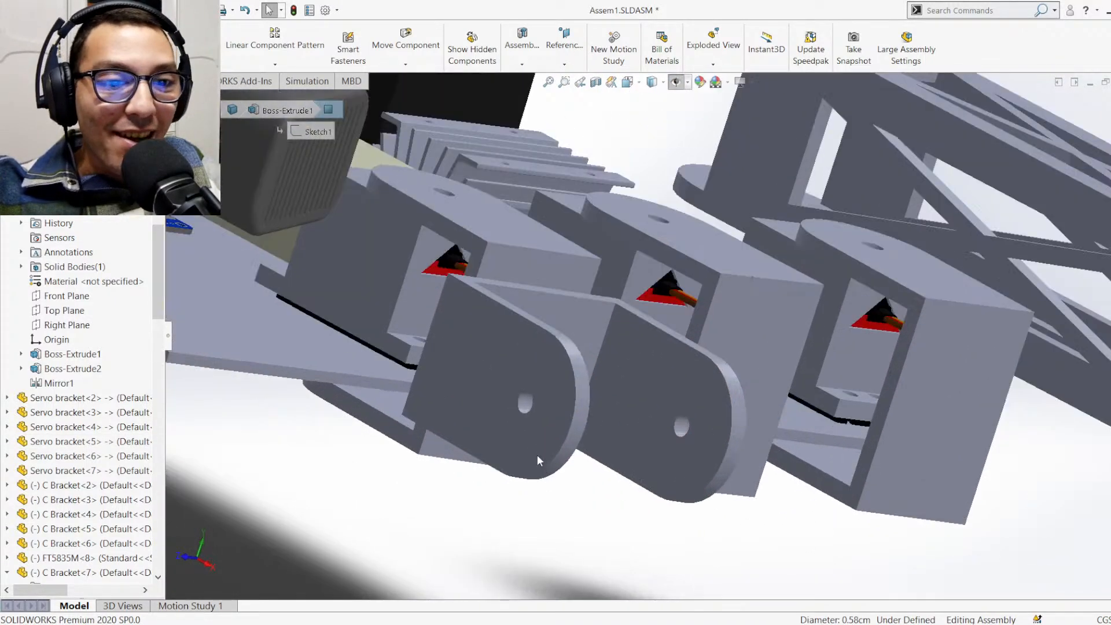
Mate the arm hole of C Bracket<7> concentric with the end hole of the Femur
{"action": "left_click", "coordinate": [528, 365]}
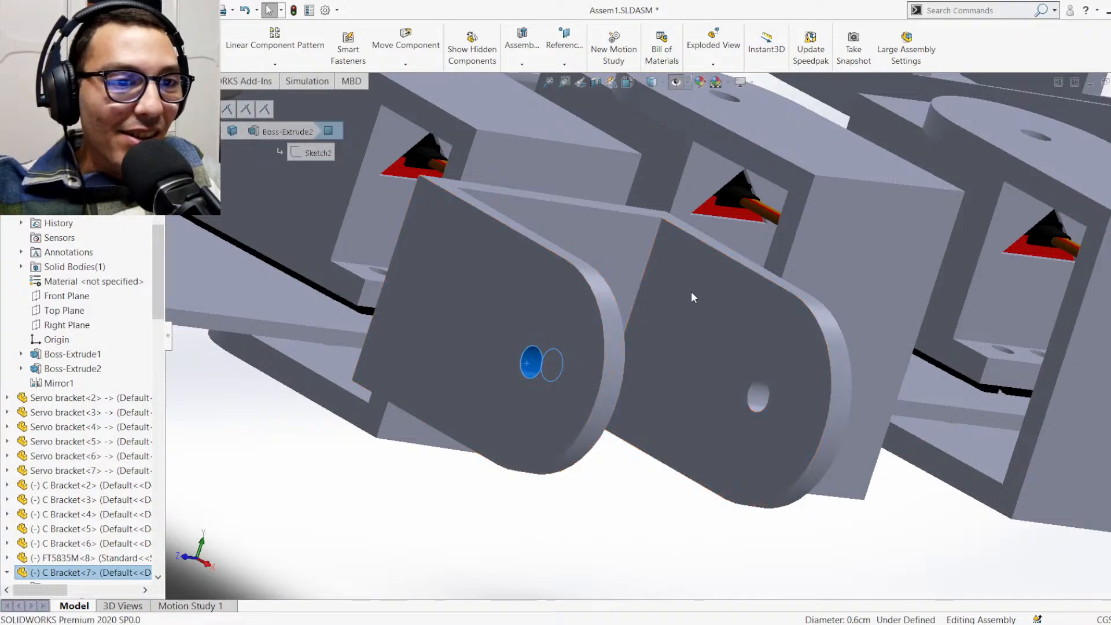
{"action": "key", "text": "m"}
{"action": "scroll", "coordinate": [703, 282], "scroll_direction": "up", "scroll_amount": 4}
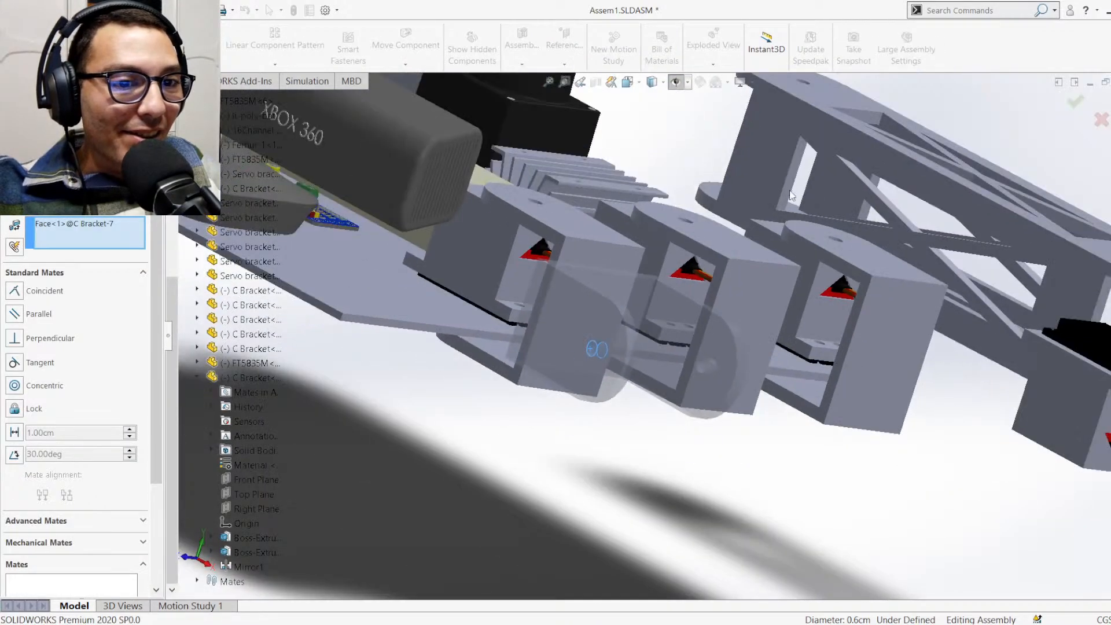
{"action": "scroll", "coordinate": [813, 111], "scroll_direction": "down", "scroll_amount": 2}
{"action": "scroll", "coordinate": [820, 101], "scroll_direction": "up", "scroll_amount": 3}
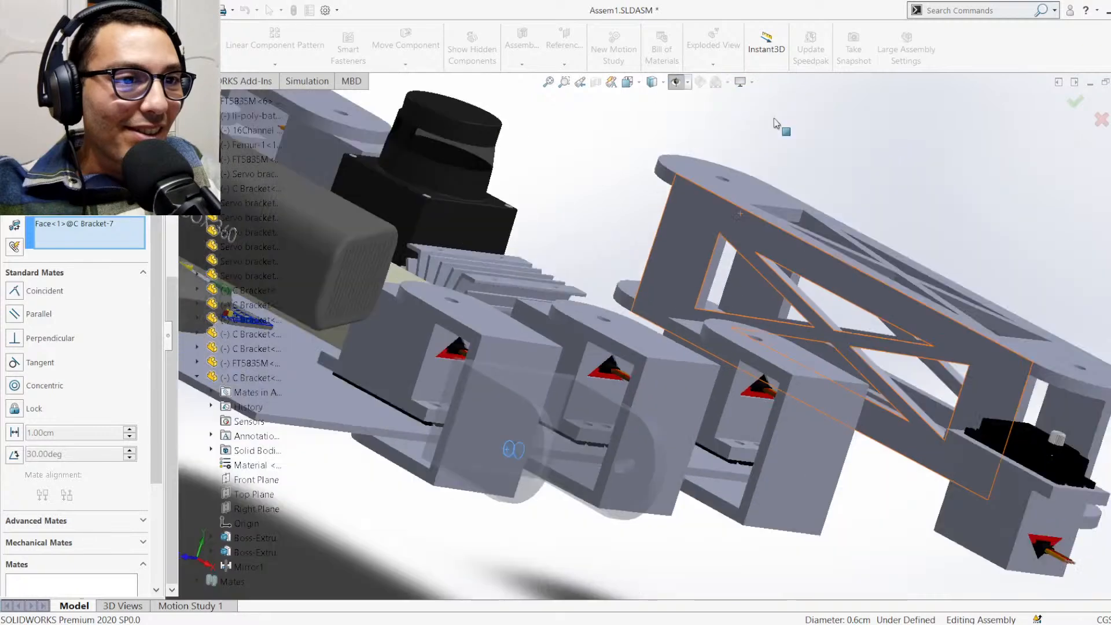
{"action": "scroll", "coordinate": [739, 177], "scroll_direction": "down", "scroll_amount": 5}
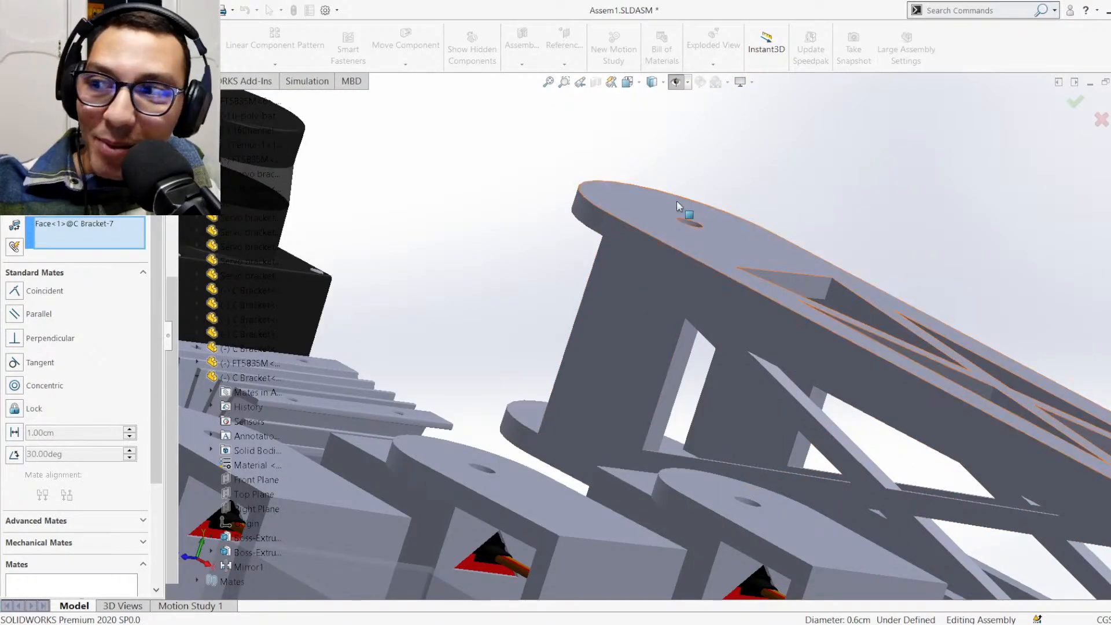
{"action": "middle_click_drag", "start_coordinate": [677, 202], "coordinate": [721, 262]}
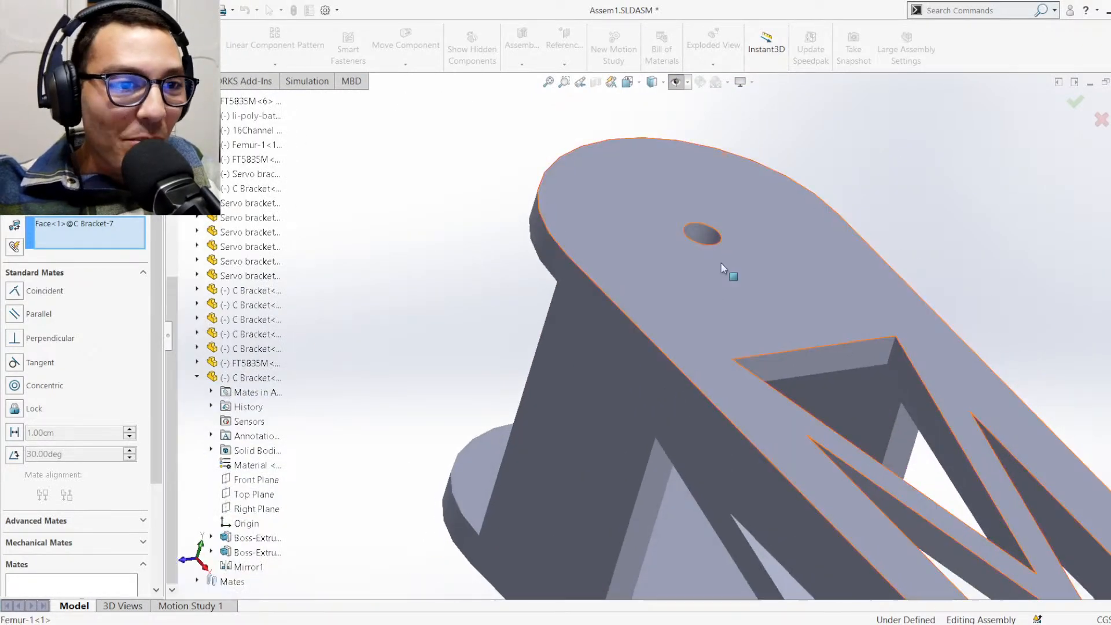
{"action": "left_click", "coordinate": [706, 235]}
{"action": "left_click", "coordinate": [666, 348]}
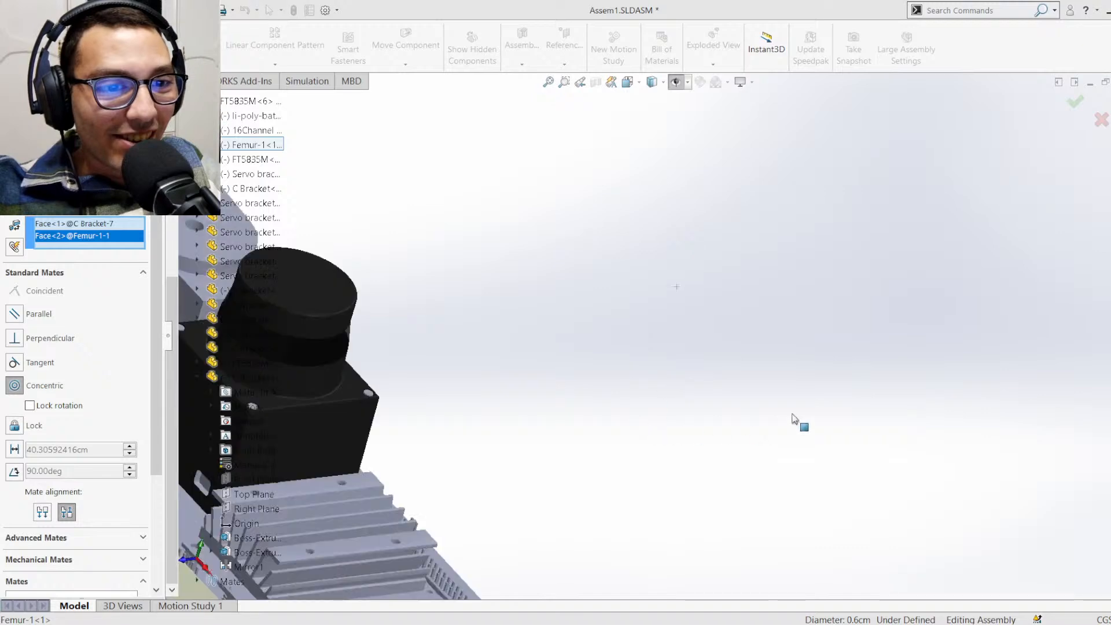
{"action": "left_click", "coordinate": [849, 386]}
{"action": "scroll", "coordinate": [622, 473], "scroll_direction": "up", "scroll_amount": 9}
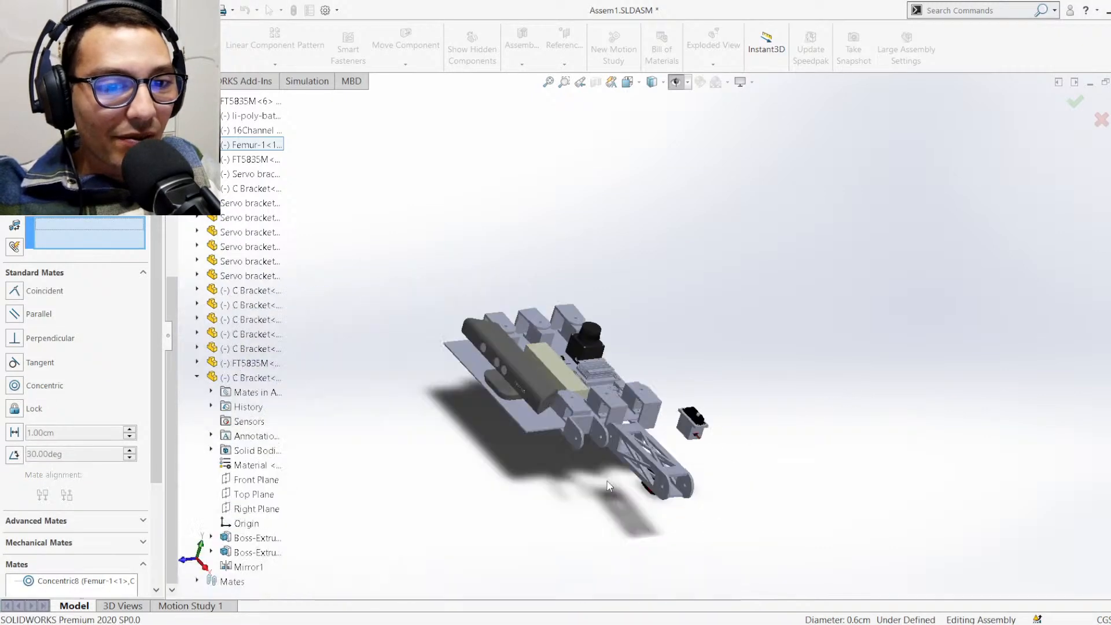
Swing the joined leg parts and slide the Femur sideways along the hole axis, clear of the C bracket's inner faces
{"action": "scroll", "coordinate": [614, 475], "scroll_direction": "down", "scroll_amount": 3}
{"action": "scroll", "coordinate": [609, 349], "scroll_direction": "down", "scroll_amount": 5}
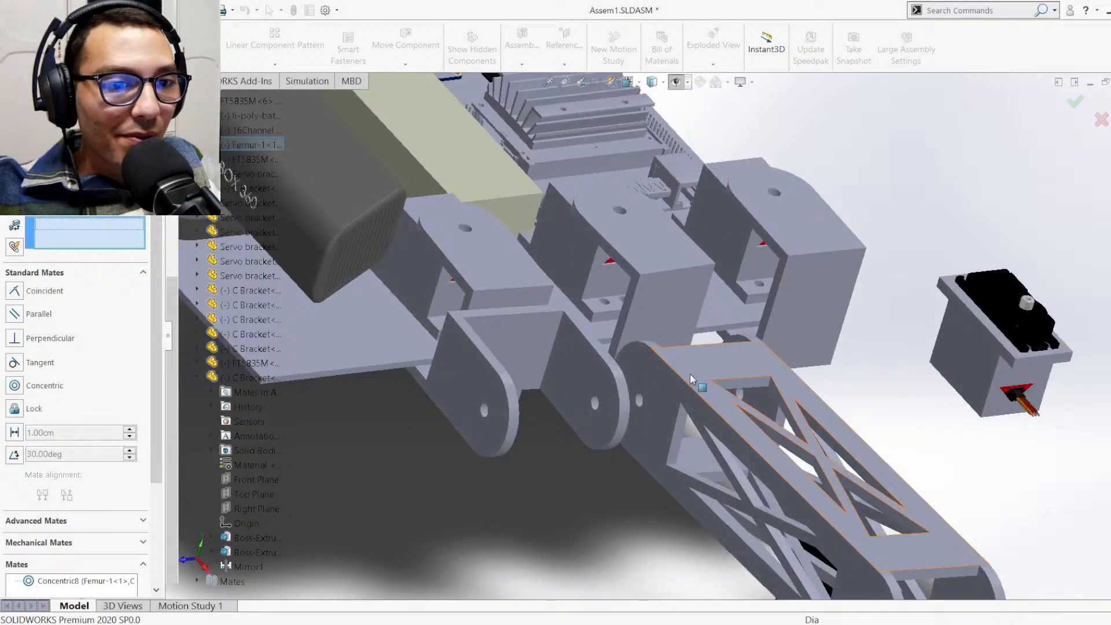
{"action": "left_click_drag", "start_coordinate": [631, 392], "coordinate": [515, 420]}
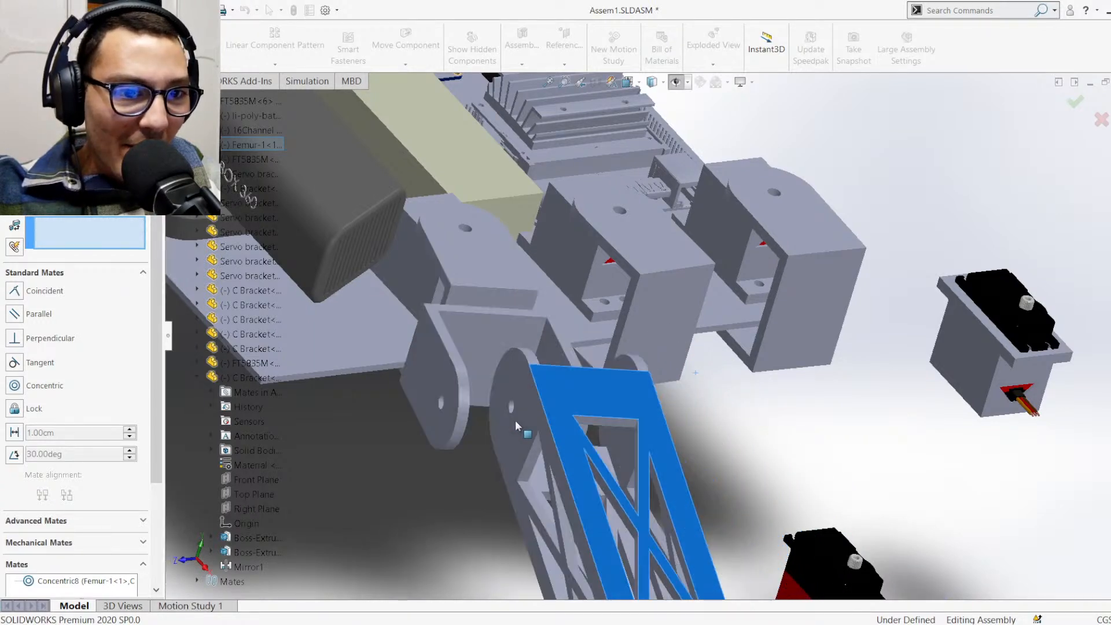
{"action": "middle_click_drag", "start_coordinate": [670, 371], "coordinate": [637, 495]}
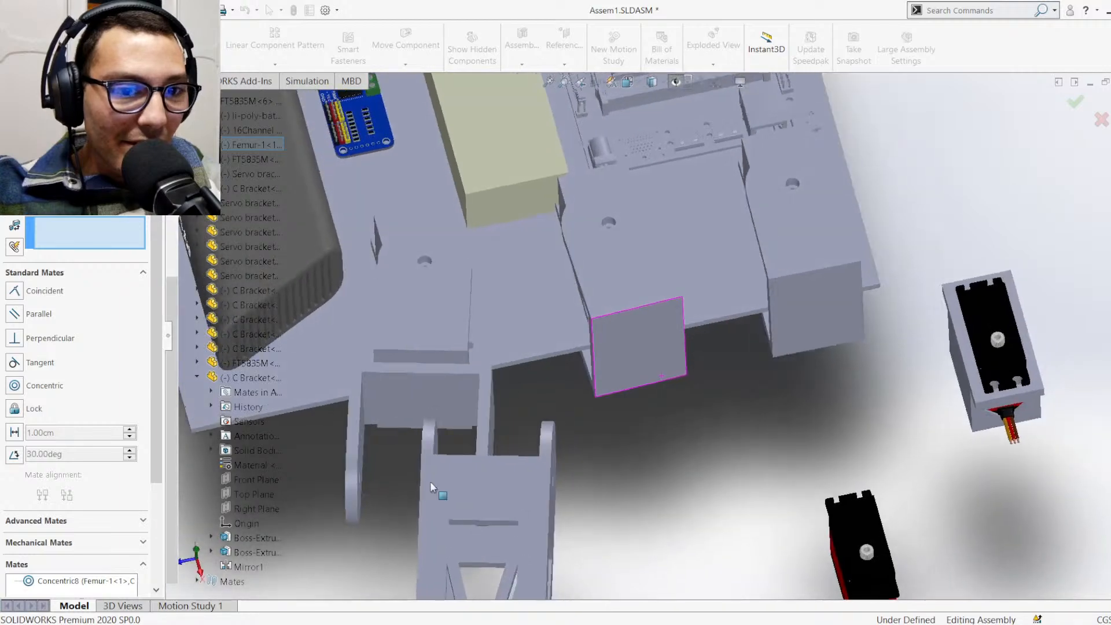
{"action": "scroll", "coordinate": [429, 481], "scroll_direction": "up", "scroll_amount": 3}
{"action": "scroll", "coordinate": [487, 407], "scroll_direction": "down", "scroll_amount": 2}
{"action": "scroll", "coordinate": [603, 323], "scroll_direction": "down", "scroll_amount": 3}
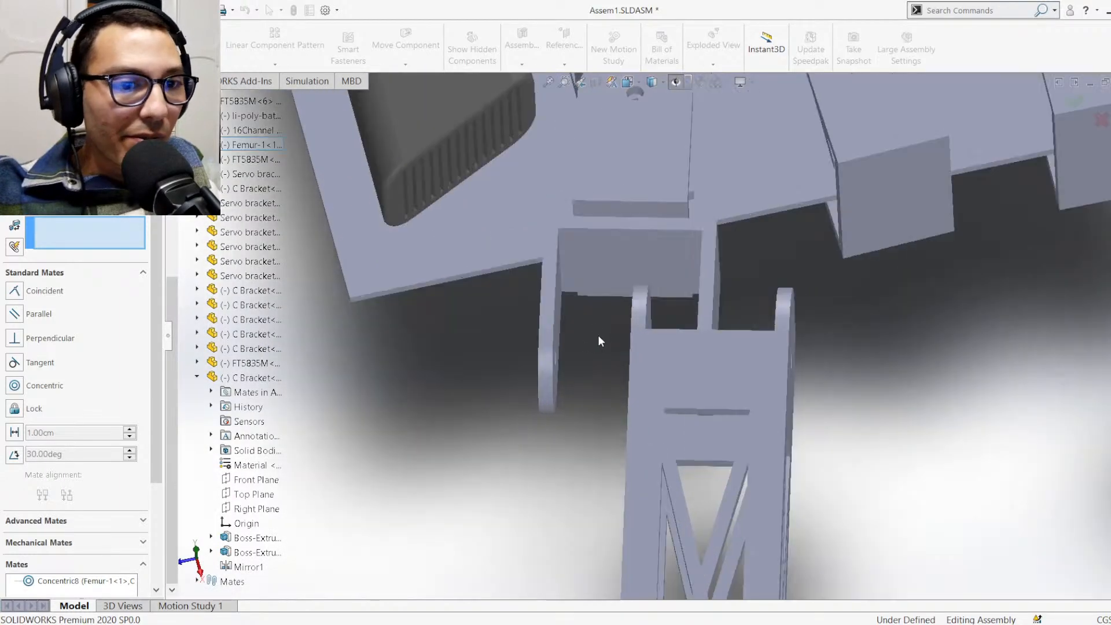
{"action": "scroll", "coordinate": [600, 339], "scroll_direction": "down", "scroll_amount": 3}
{"action": "left_click_drag", "start_coordinate": [660, 377], "coordinate": [720, 376]}
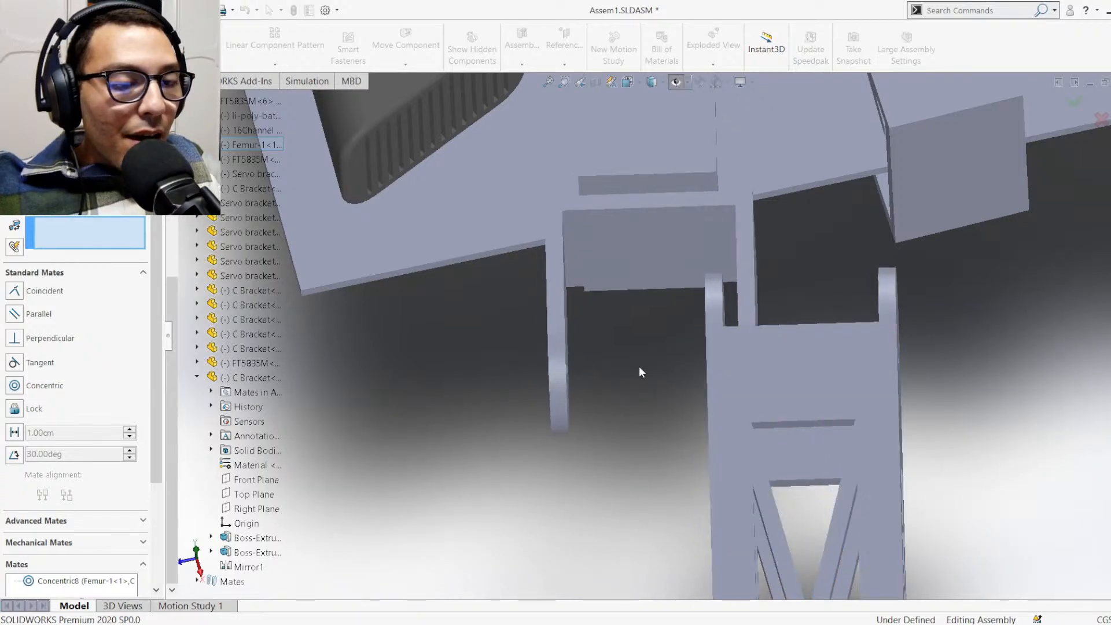
Mate the Femur's outer side face coincident with the facing inner arm face of C Bracket<7>
{"action": "scroll", "coordinate": [641, 368], "scroll_direction": "down", "scroll_amount": 2}
{"action": "middle_click_drag", "start_coordinate": [643, 367], "coordinate": [712, 322]}
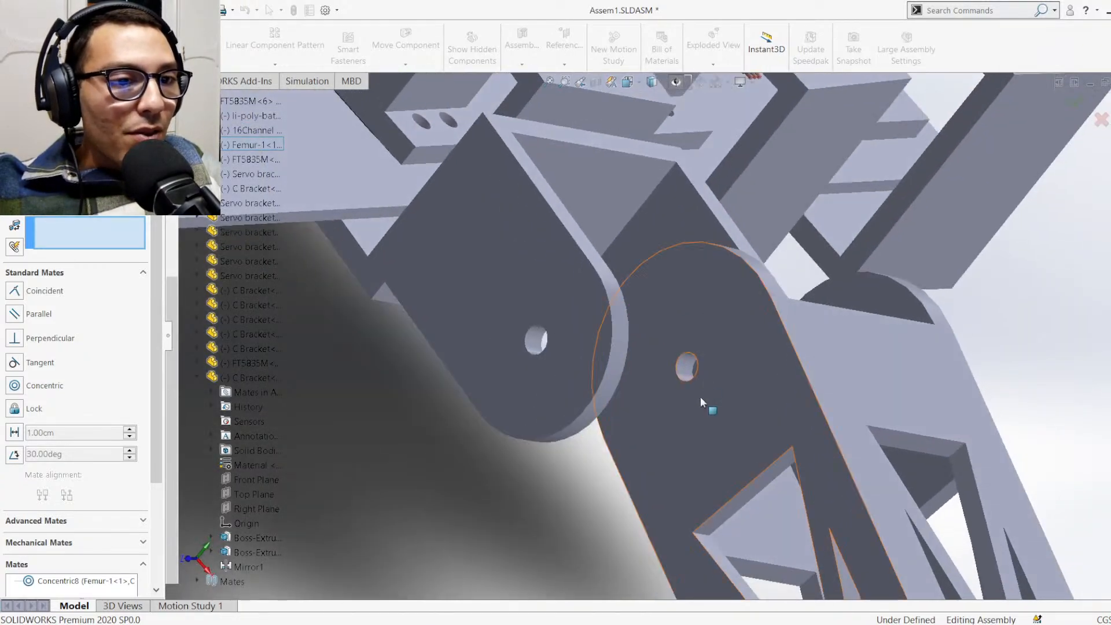
{"action": "left_click", "coordinate": [743, 376]}
{"action": "middle_click_drag", "start_coordinate": [668, 376], "coordinate": [489, 349]}
{"action": "left_click", "coordinate": [423, 304]}
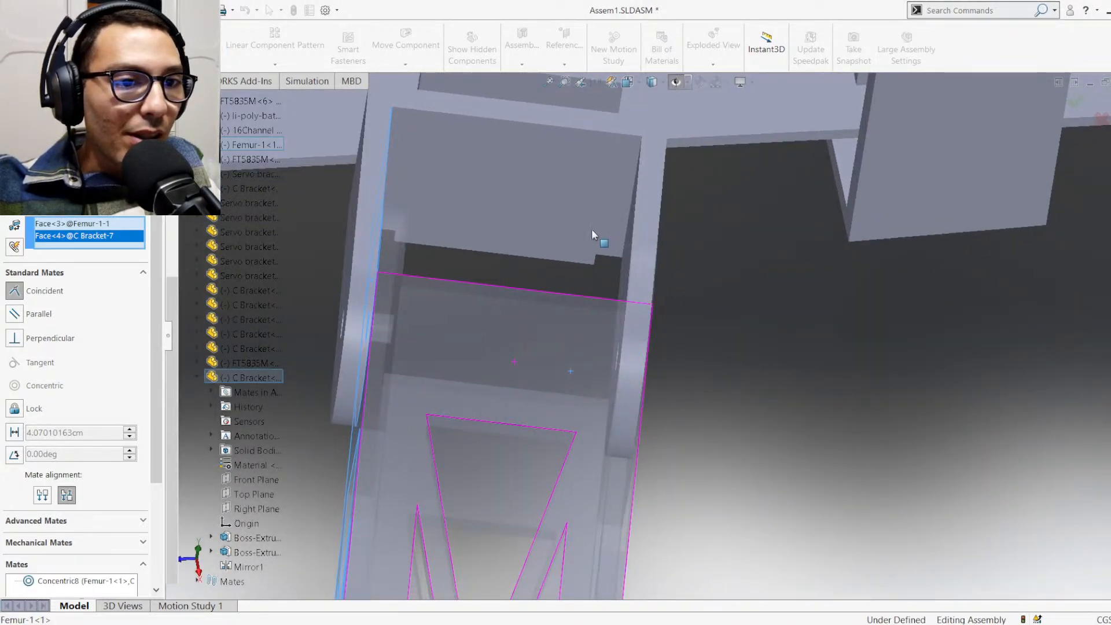
{"action": "key", "text": "Return"}
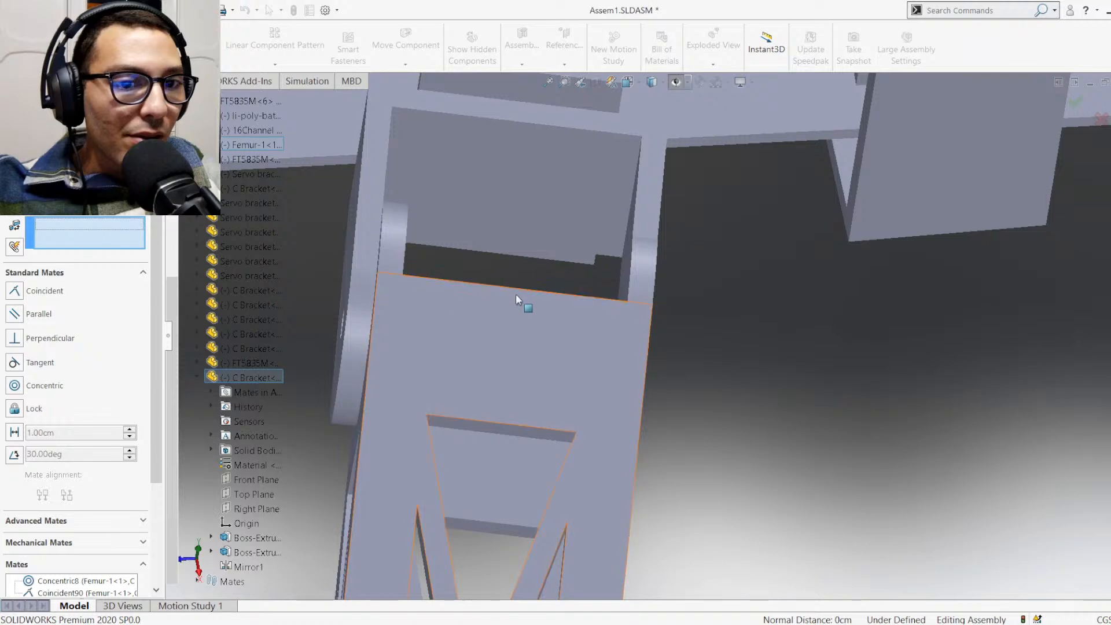
{"action": "middle_click_drag", "start_coordinate": [514, 297], "coordinate": [496, 313]}
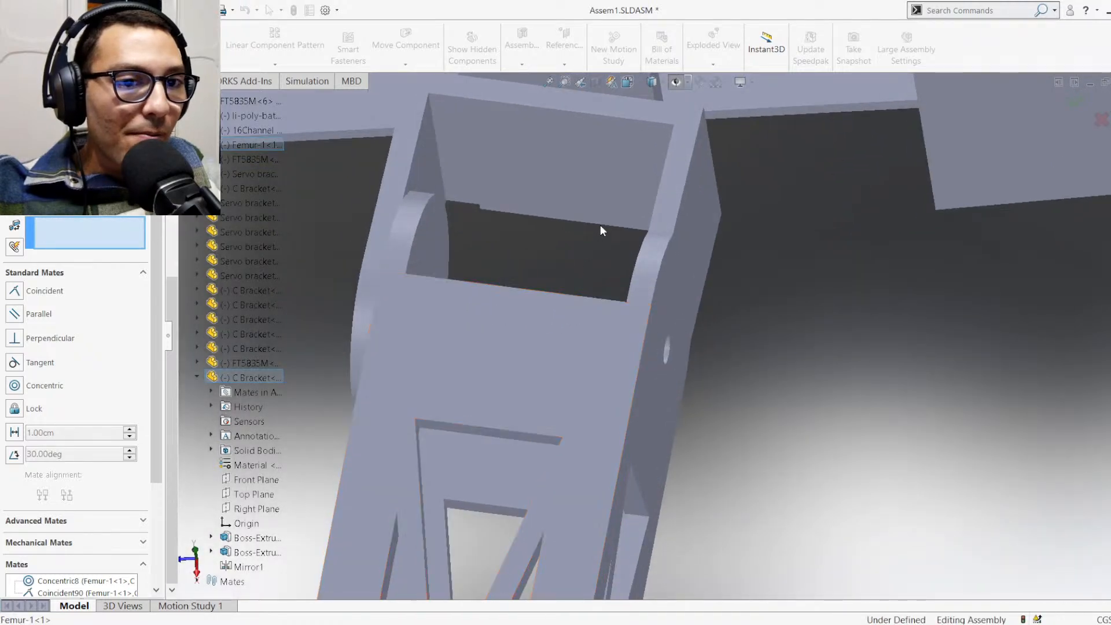
{"action": "scroll", "coordinate": [599, 225], "scroll_direction": "up", "scroll_amount": 3}
{"action": "scroll", "coordinate": [614, 248], "scroll_direction": "down", "scroll_amount": 3}
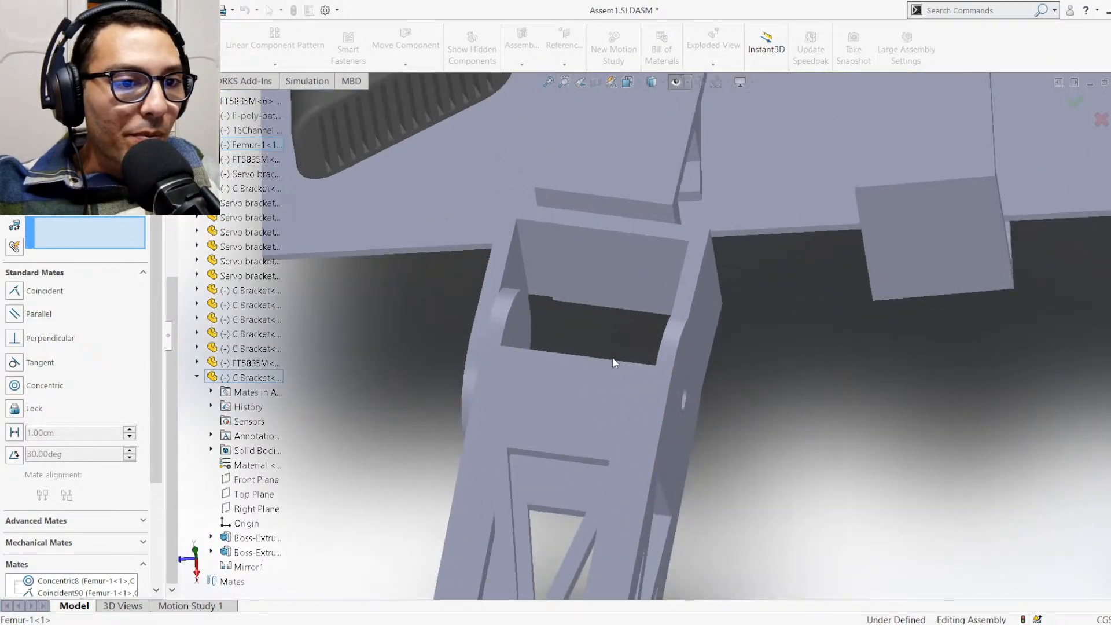
{"action": "middle_click_drag", "start_coordinate": [612, 357], "coordinate": [637, 398]}
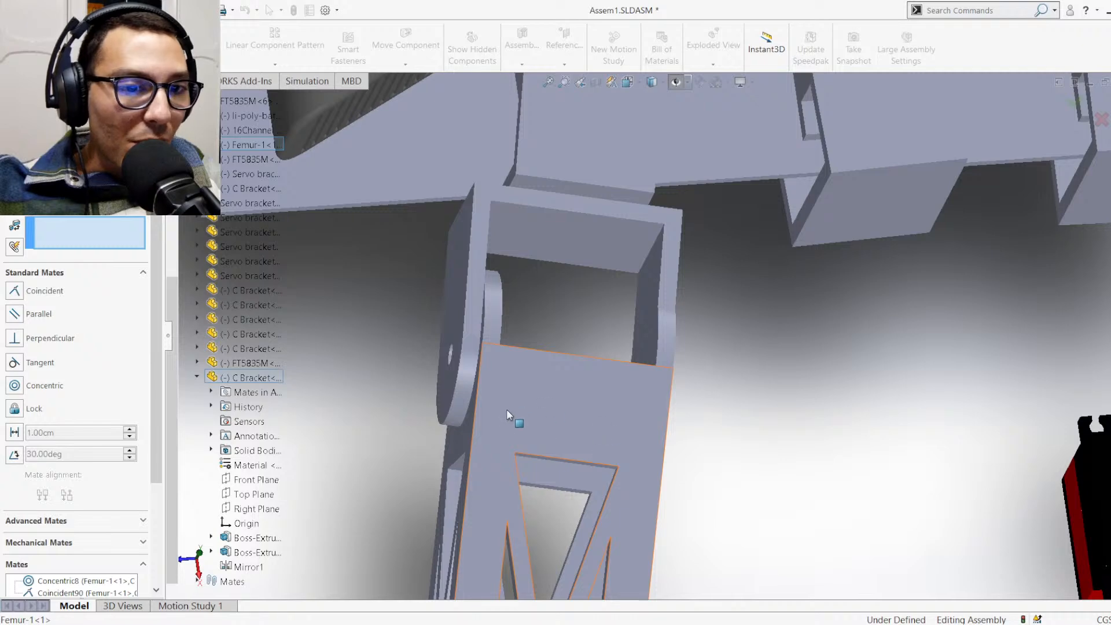
Pick the toothed output shaft face of servo FT5835M<8> and the Femur's end hole as the two mate entities
{"action": "scroll", "coordinate": [716, 385], "scroll_direction": "up", "scroll_amount": 2}
{"action": "scroll", "coordinate": [909, 392], "scroll_direction": "up", "scroll_amount": 1}
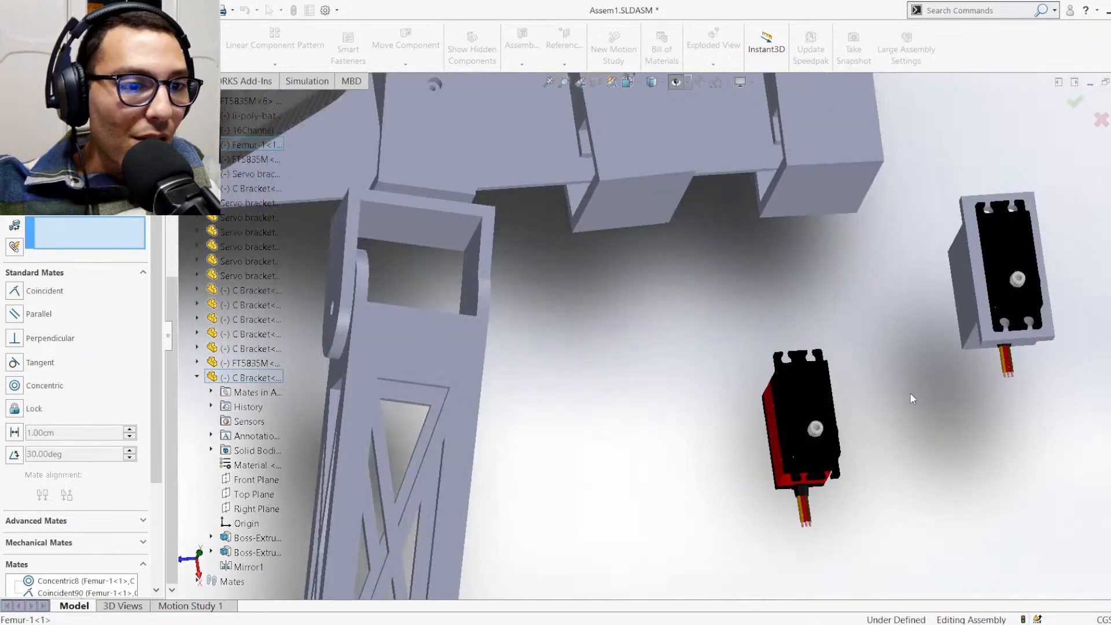
{"action": "scroll", "coordinate": [783, 408], "scroll_direction": "down", "scroll_amount": 6}
{"action": "scroll", "coordinate": [820, 436], "scroll_direction": "down", "scroll_amount": 3}
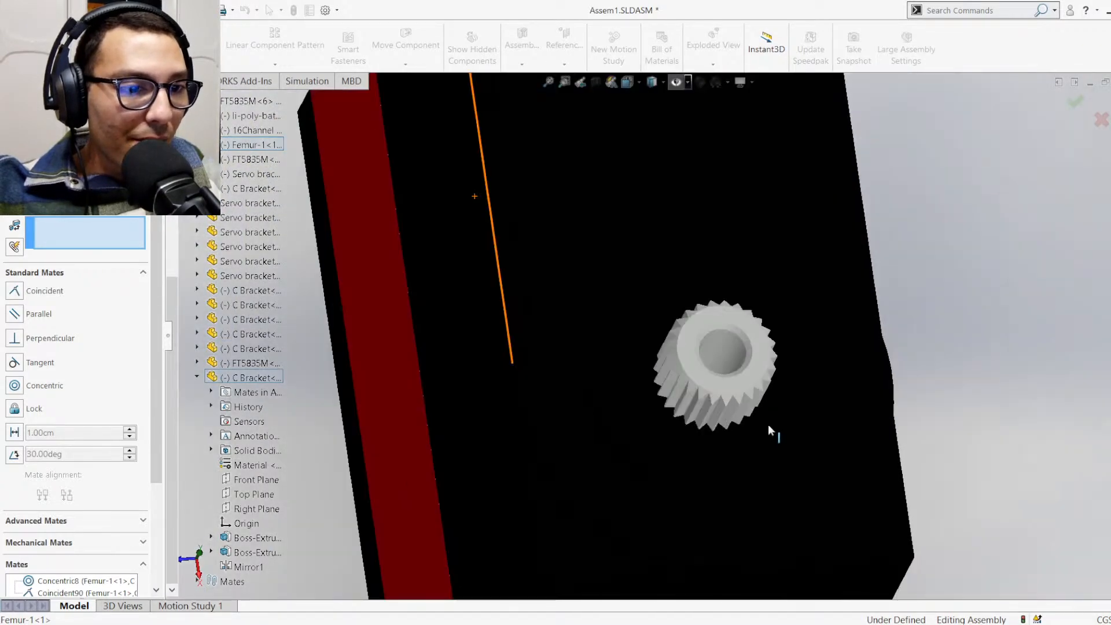
{"action": "left_click", "coordinate": [759, 379]}
{"action": "scroll", "coordinate": [476, 424], "scroll_direction": "up", "scroll_amount": 8}
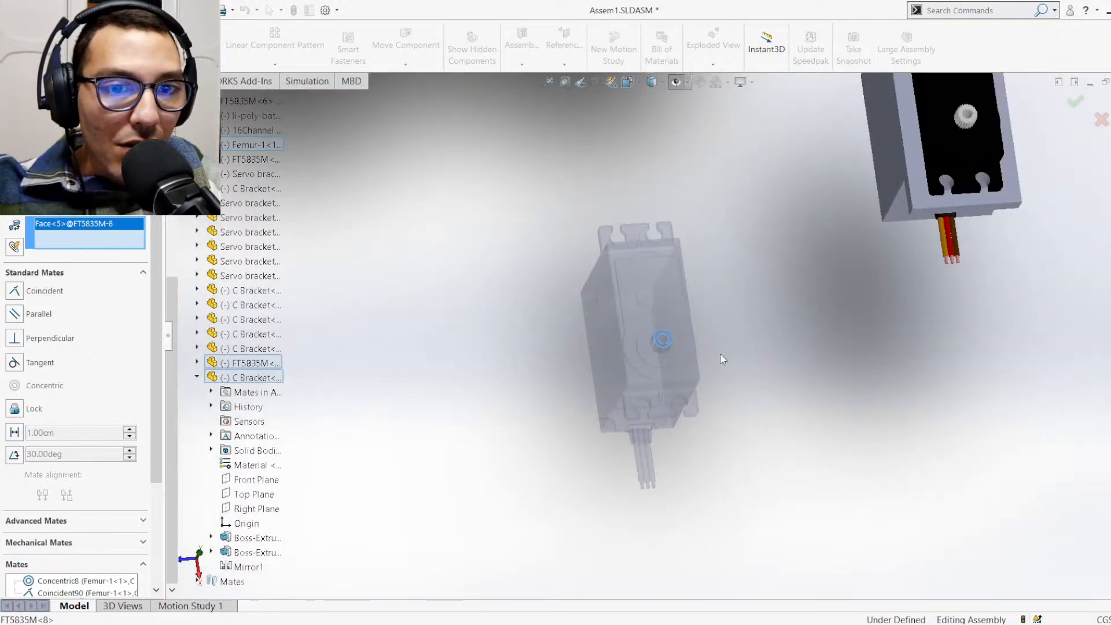
{"action": "scroll", "coordinate": [706, 363], "scroll_direction": "up", "scroll_amount": 5}
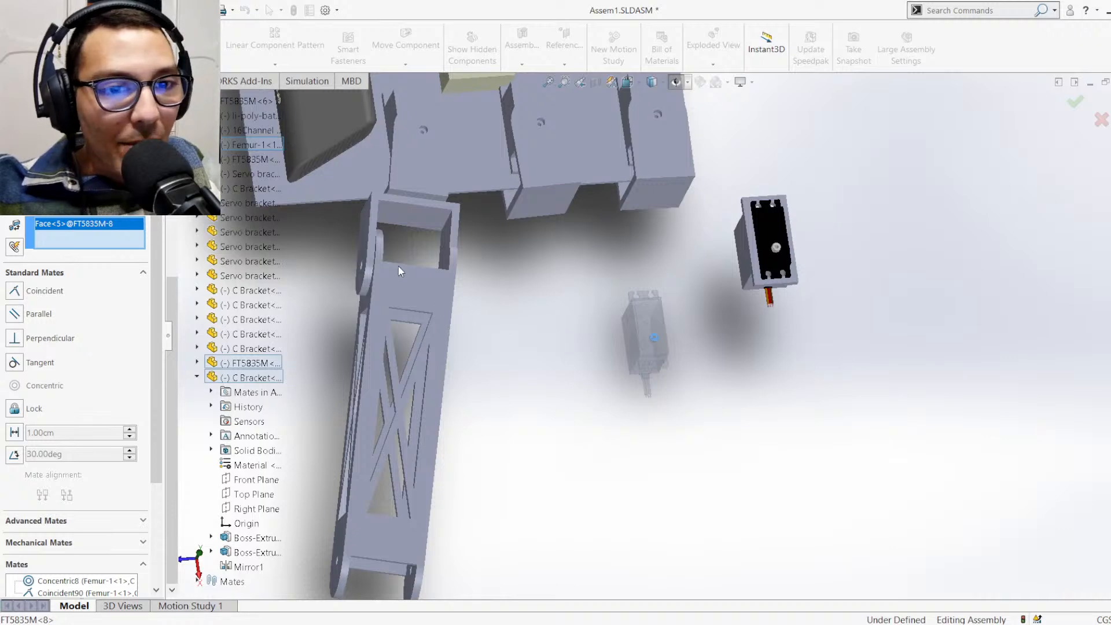
{"action": "scroll", "coordinate": [398, 265], "scroll_direction": "down", "scroll_amount": 6}
{"action": "scroll", "coordinate": [509, 302], "scroll_direction": "down", "scroll_amount": 5}
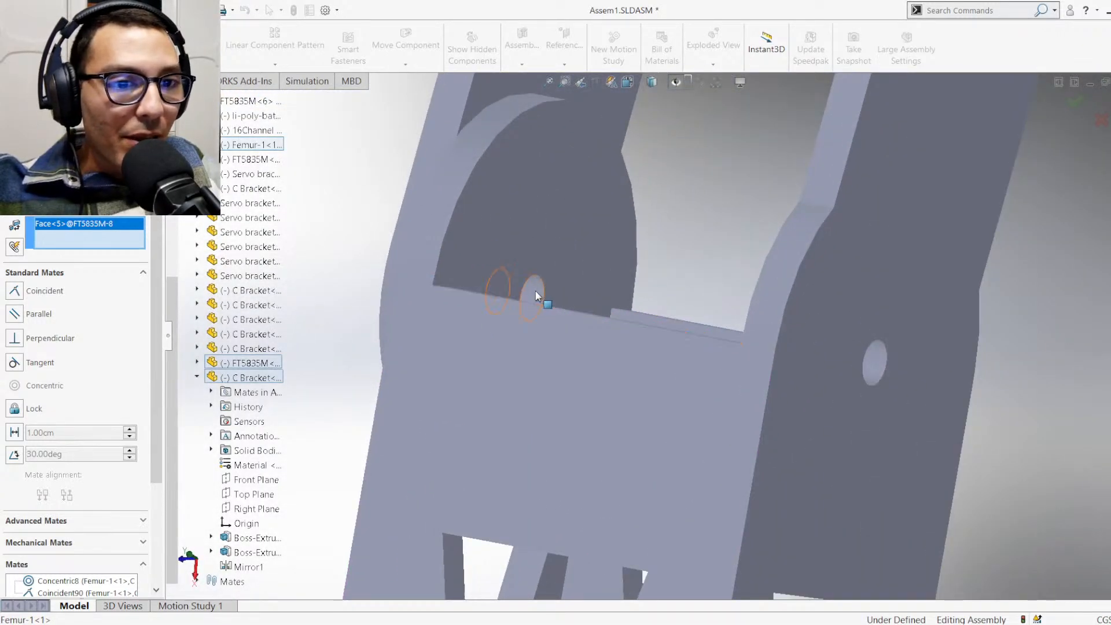
{"action": "left_click", "coordinate": [535, 296]}
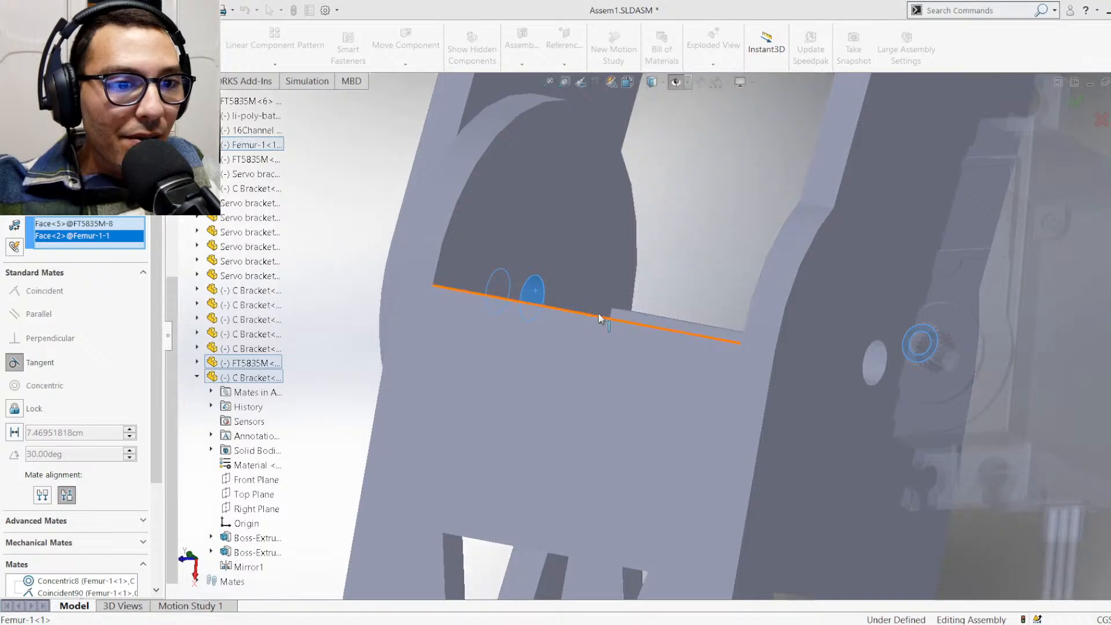
Replace the selected shaft tooth face with the shaft's inner bore and mate it concentric with the Femur's end hole
{"action": "middle_click_drag", "start_coordinate": [765, 339], "coordinate": [818, 334]}
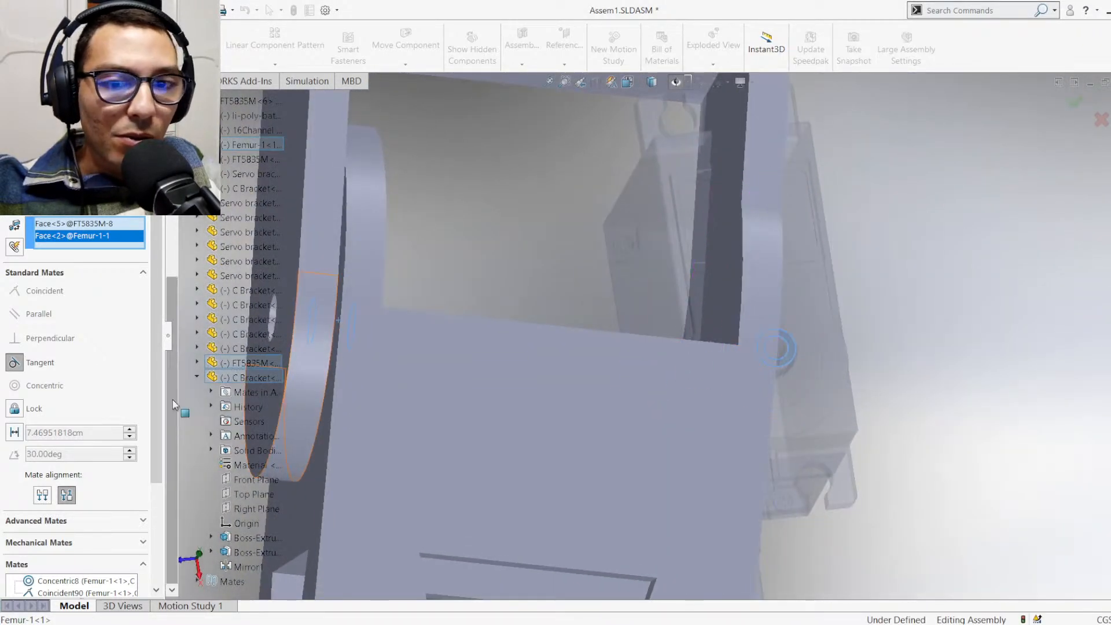
{"action": "left_click", "coordinate": [18, 365]}
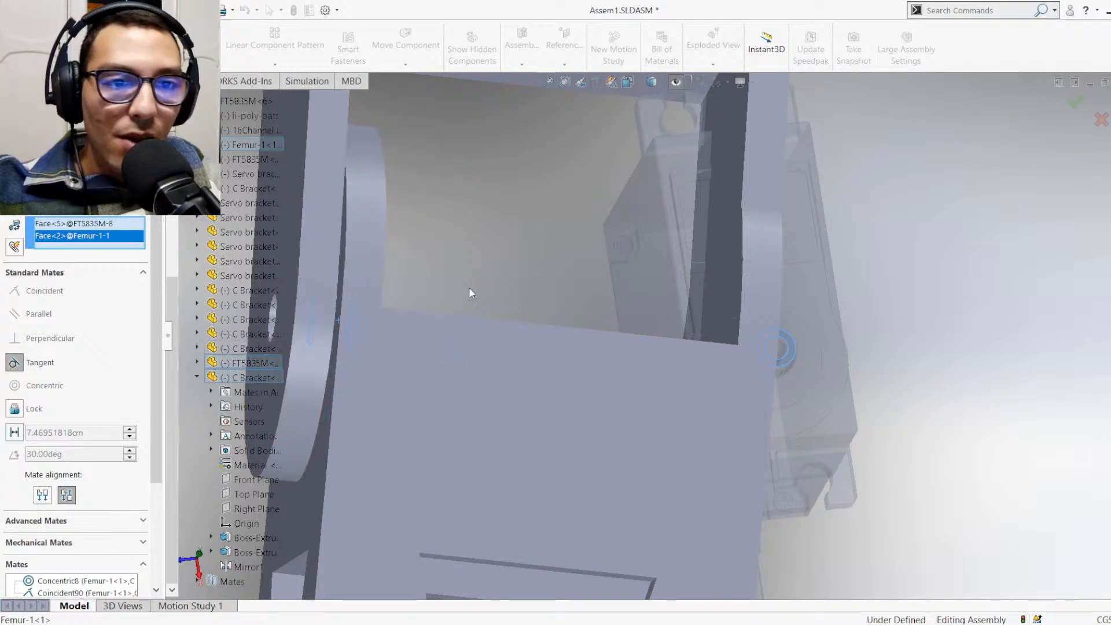
{"action": "left_click", "coordinate": [62, 227]}
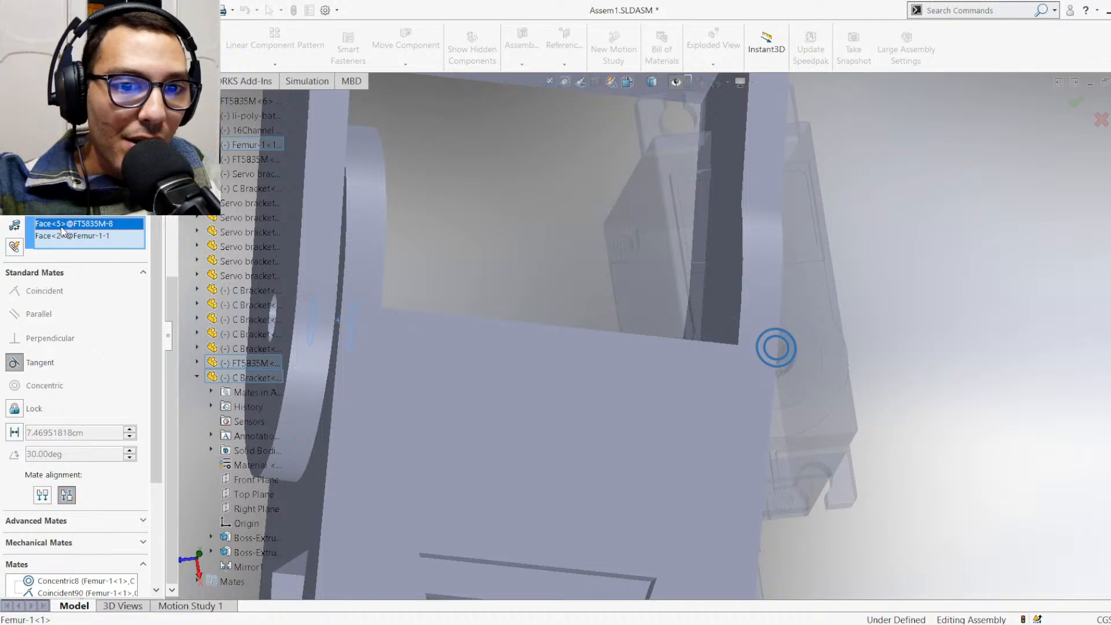
{"action": "key", "text": "Delete"}
{"action": "scroll", "coordinate": [784, 360], "scroll_direction": "down", "scroll_amount": 3}
{"action": "middle_click_drag", "start_coordinate": [784, 360], "coordinate": [762, 368]}
{"action": "left_click", "coordinate": [728, 334]}
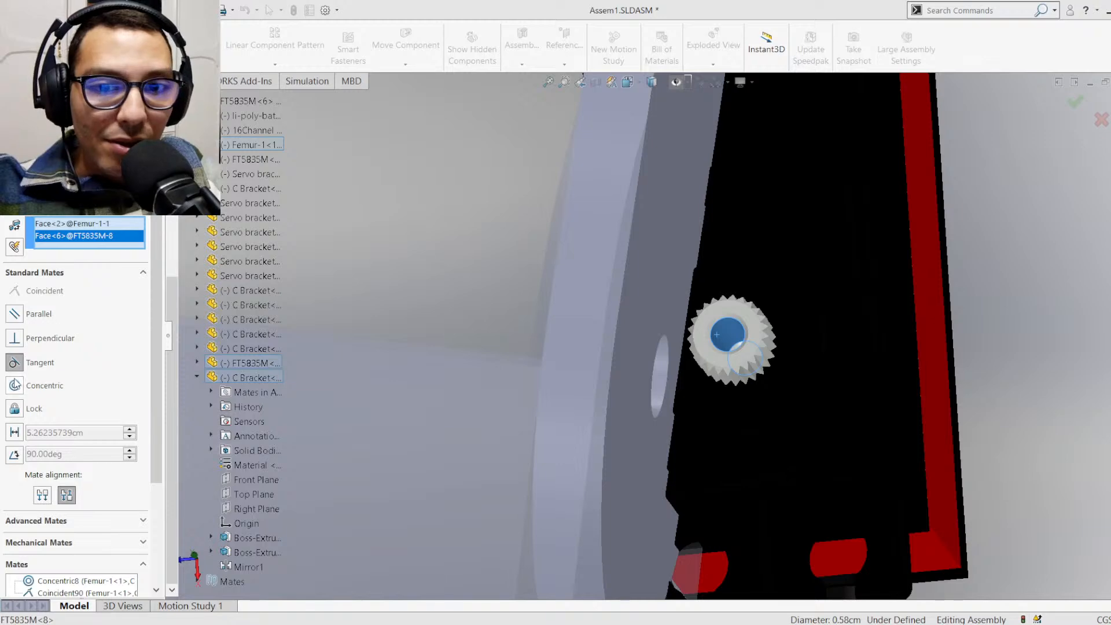
{"action": "key", "text": "Delete"}
{"action": "scroll", "coordinate": [470, 374], "scroll_direction": "up", "scroll_amount": 5}
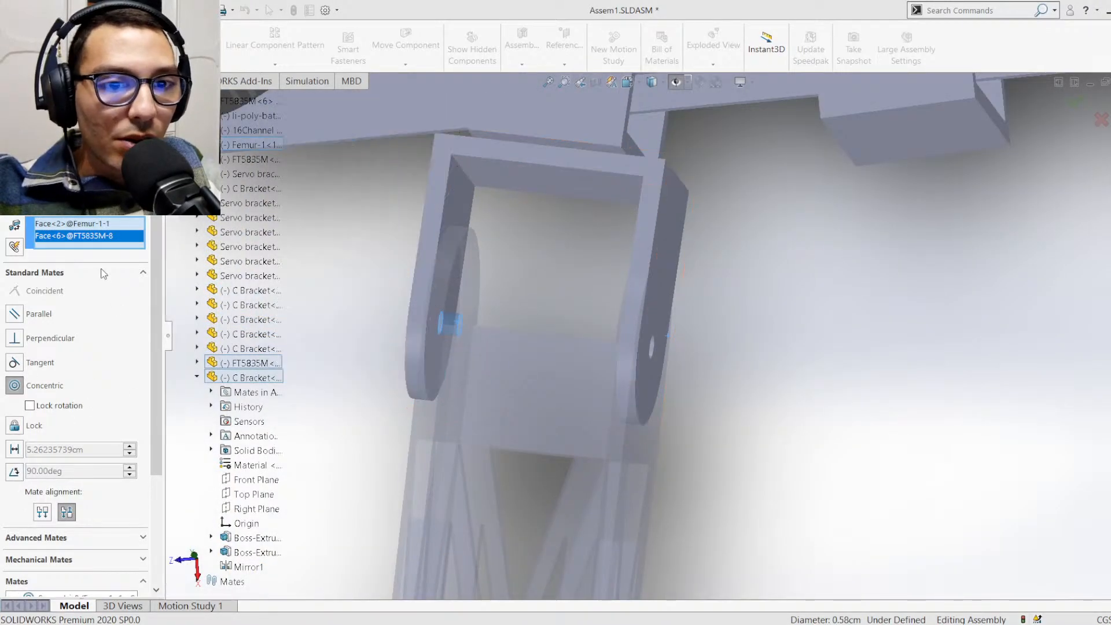
{"action": "left_click", "coordinate": [12, 138]}
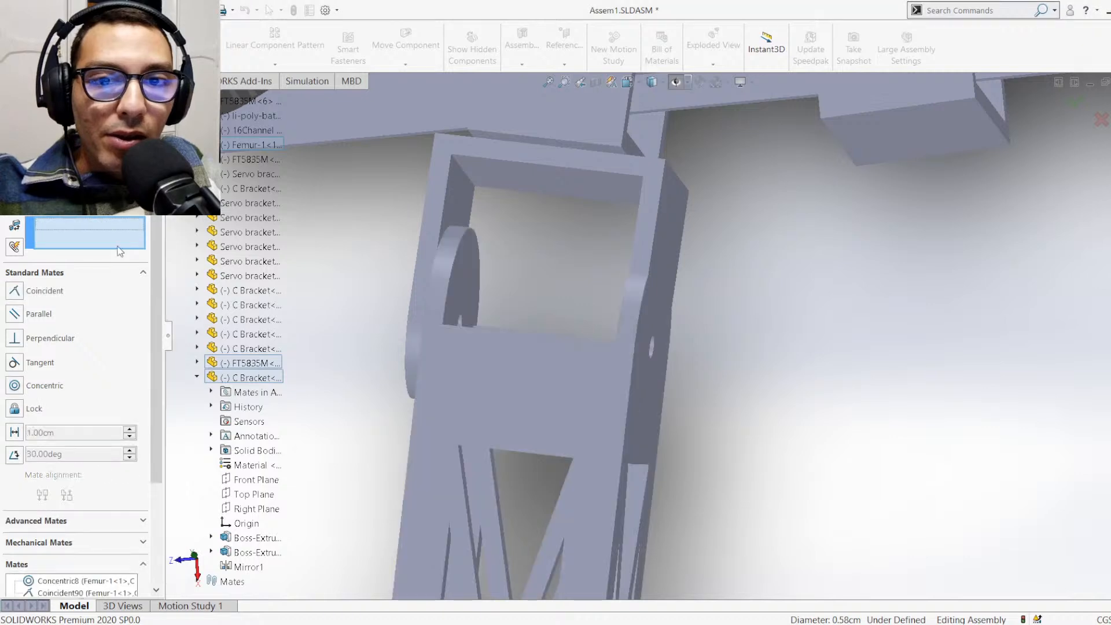
Examine the output shaft side and the rear of servo FT5835M<8>
{"action": "scroll", "coordinate": [681, 374], "scroll_direction": "up", "scroll_amount": 4}
{"action": "scroll", "coordinate": [886, 354], "scroll_direction": "down", "scroll_amount": 3}
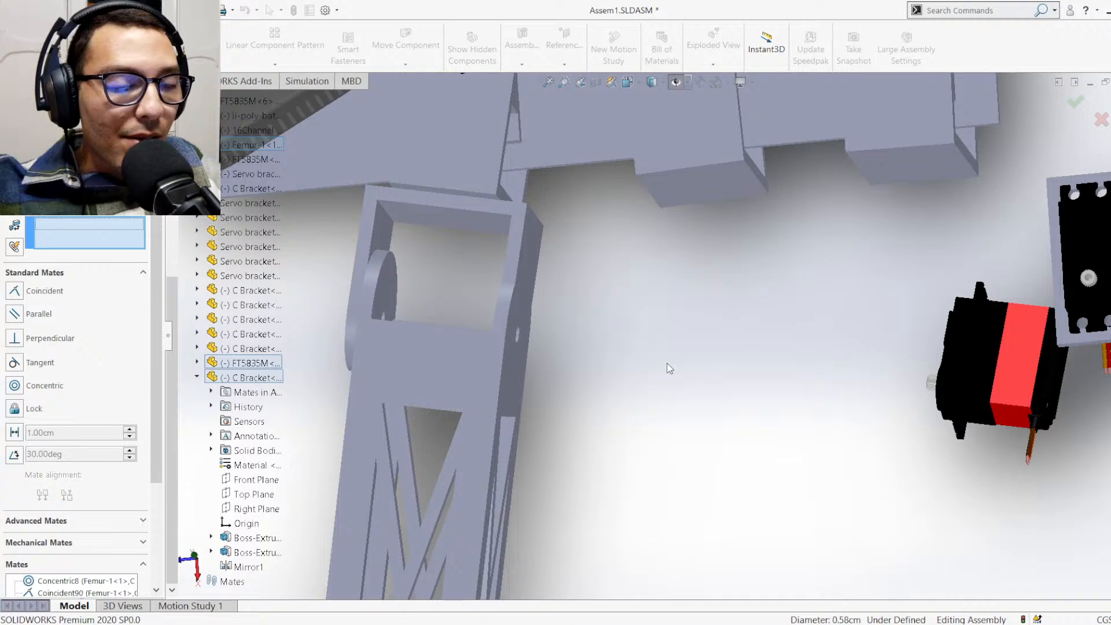
{"action": "scroll", "coordinate": [877, 335], "scroll_direction": "up", "scroll_amount": 1}
{"action": "middle_click_drag", "start_coordinate": [876, 335], "coordinate": [853, 369]}
{"action": "scroll", "coordinate": [885, 368], "scroll_direction": "down", "scroll_amount": 5}
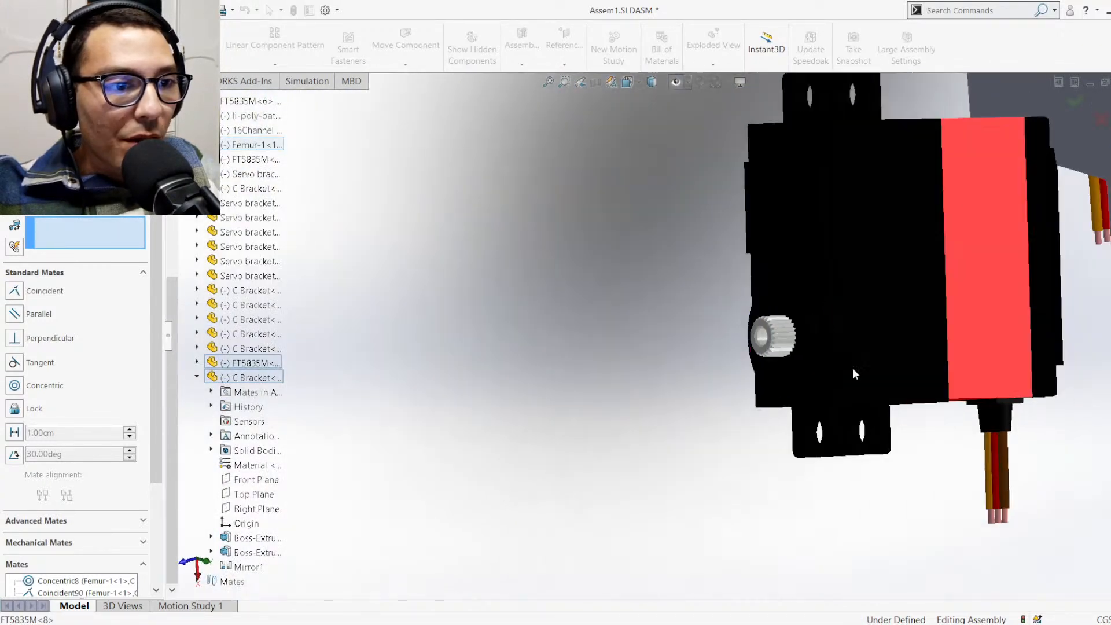
{"action": "scroll", "coordinate": [750, 355], "scroll_direction": "down", "scroll_amount": 2}
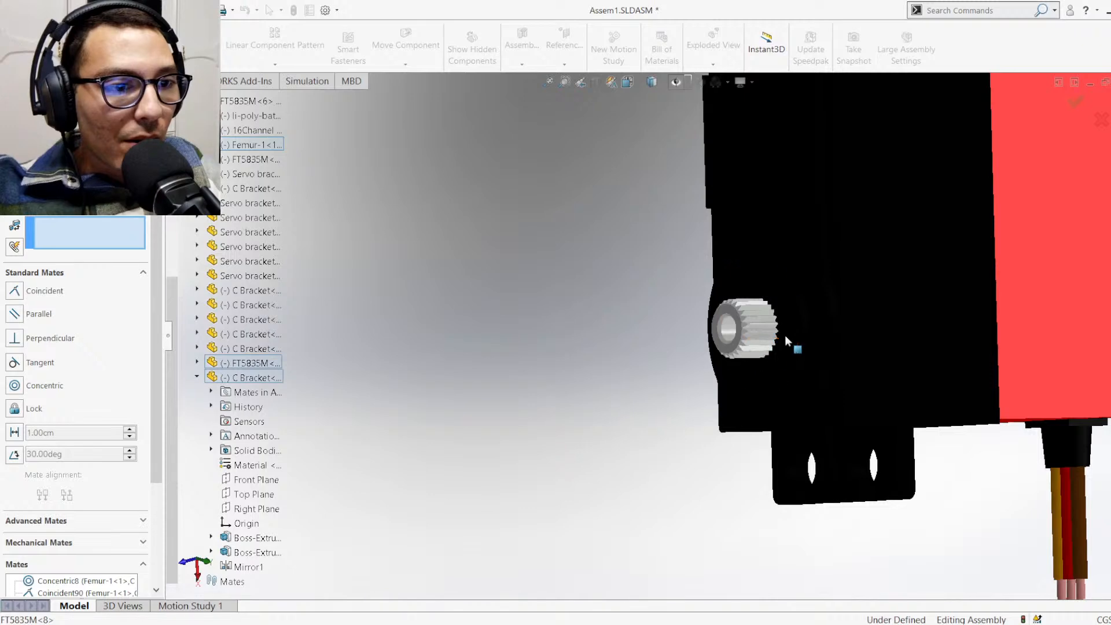
{"action": "scroll", "coordinate": [787, 334], "scroll_direction": "up", "scroll_amount": 3}
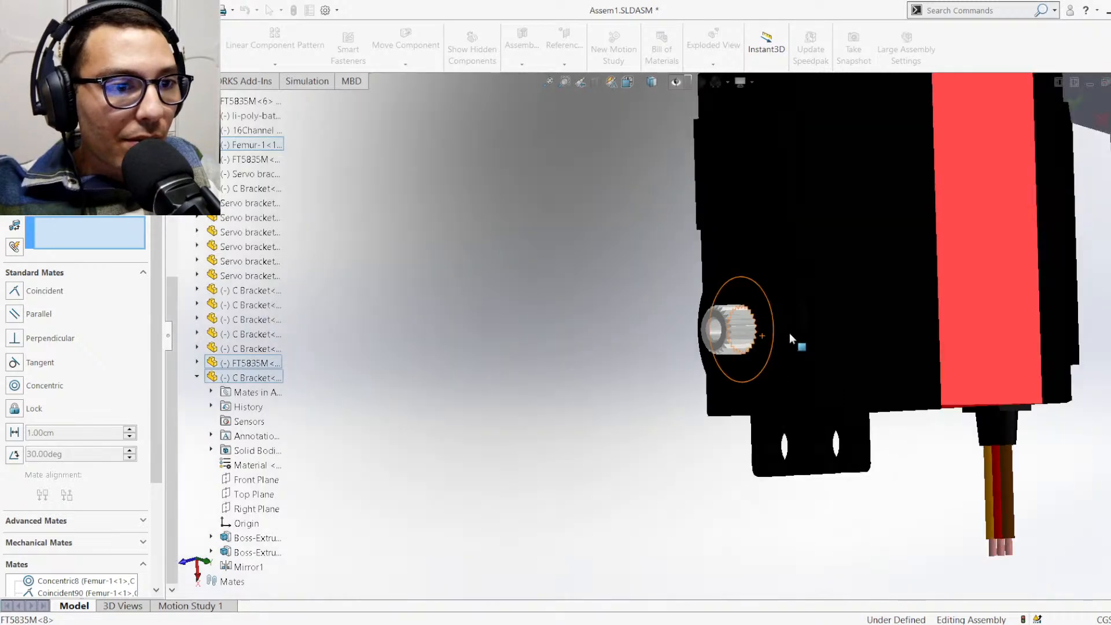
{"action": "scroll", "coordinate": [772, 330], "scroll_direction": "down", "scroll_amount": 2}
{"action": "middle_click_drag", "start_coordinate": [803, 347], "coordinate": [979, 350]}
{"action": "scroll", "coordinate": [1008, 313], "scroll_direction": "up", "scroll_amount": 5}
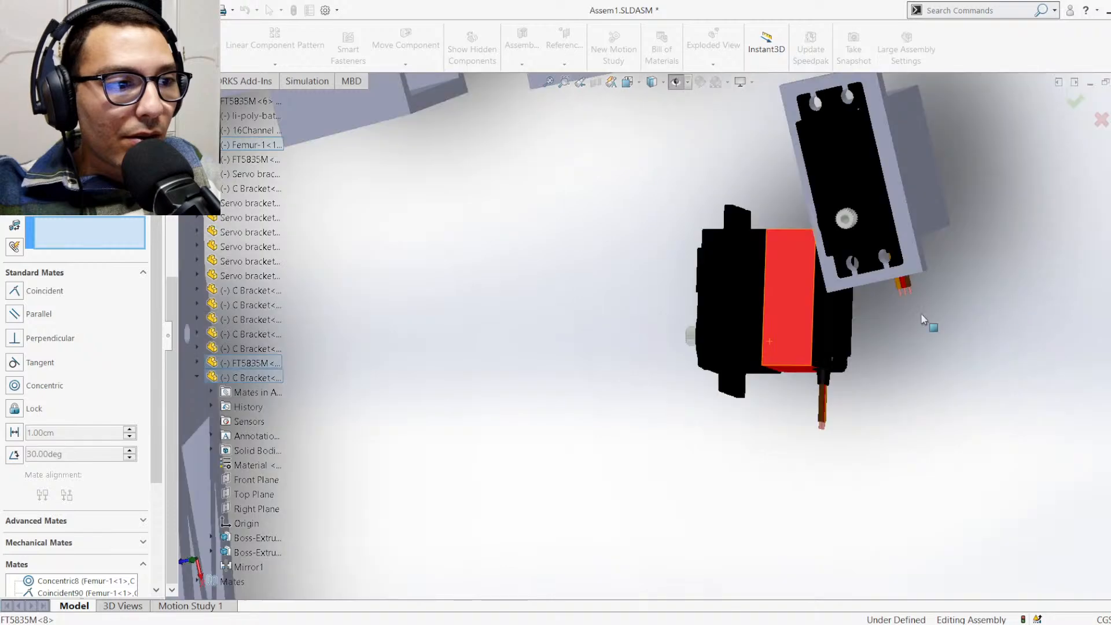
Mate the rear face of servo FT5835M<8> coincident with the inner side face of the Femur opposite the shaft
{"action": "scroll", "coordinate": [858, 316], "scroll_direction": "down", "scroll_amount": 4}
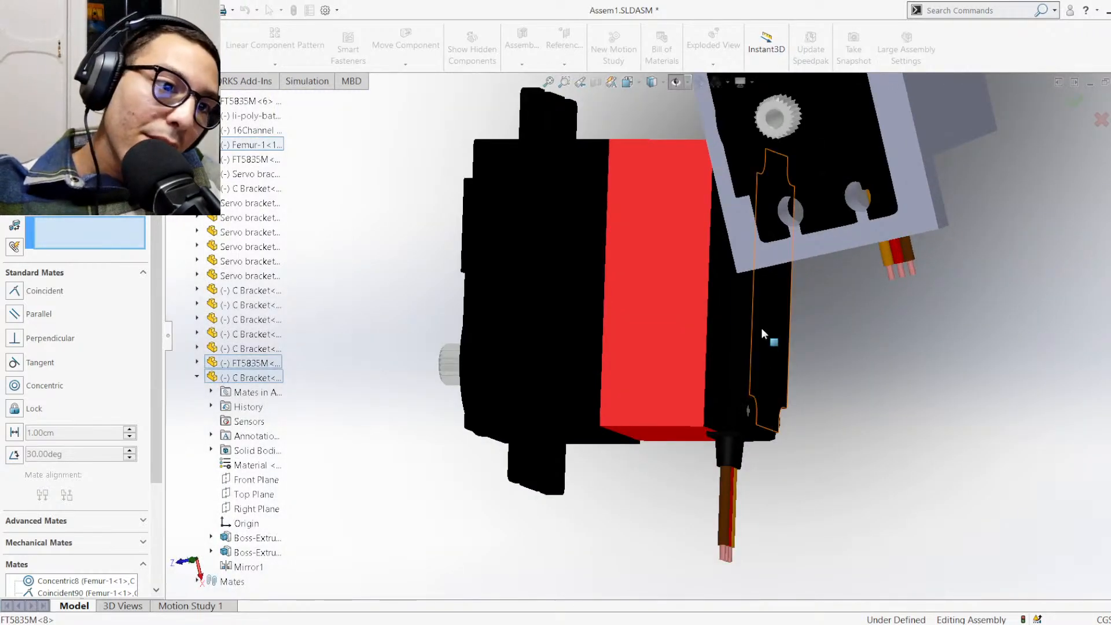
{"action": "left_click", "coordinate": [761, 327]}
{"action": "middle_click_drag", "start_coordinate": [750, 327], "coordinate": [561, 358]}
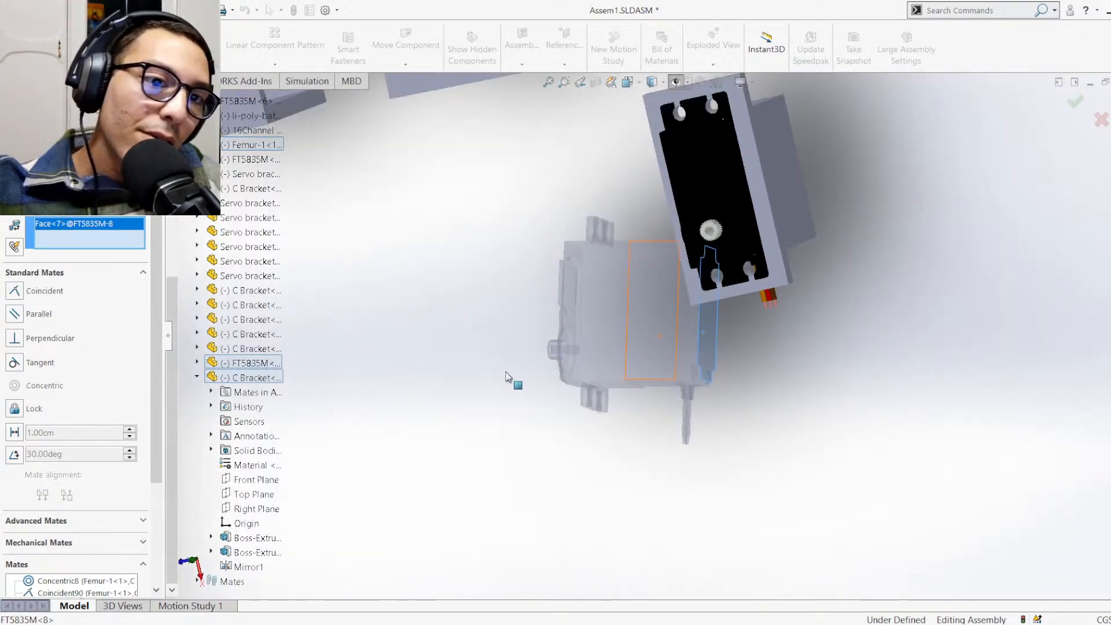
{"action": "scroll", "coordinate": [501, 376], "scroll_direction": "up", "scroll_amount": 5}
{"action": "scroll", "coordinate": [391, 347], "scroll_direction": "down", "scroll_amount": 4}
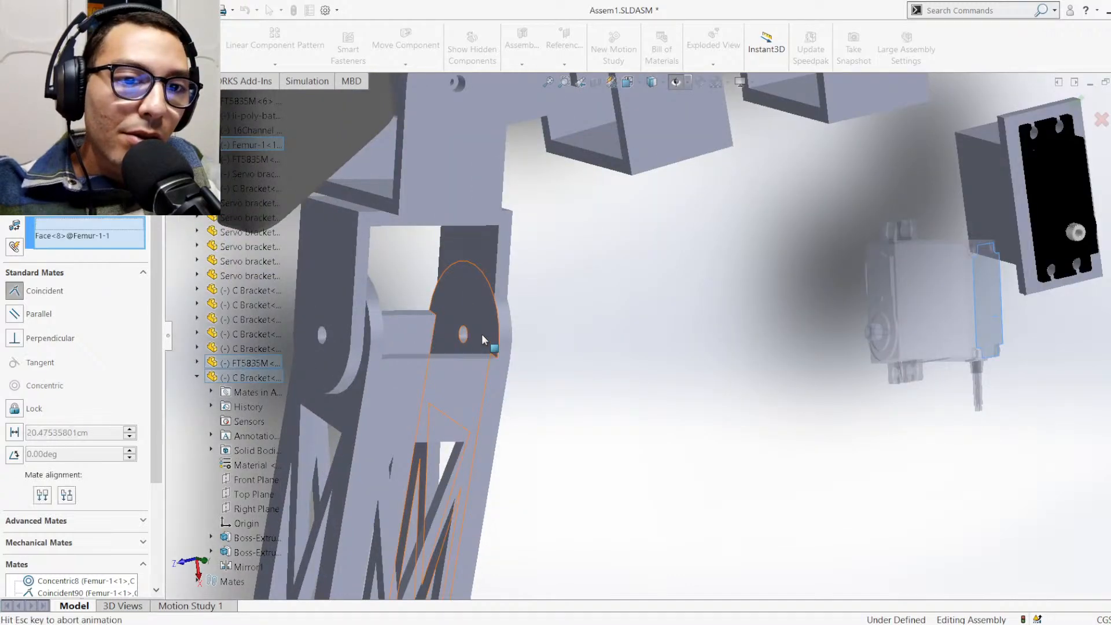
{"action": "left_click", "coordinate": [482, 334]}
{"action": "left_click", "coordinate": [463, 309]}
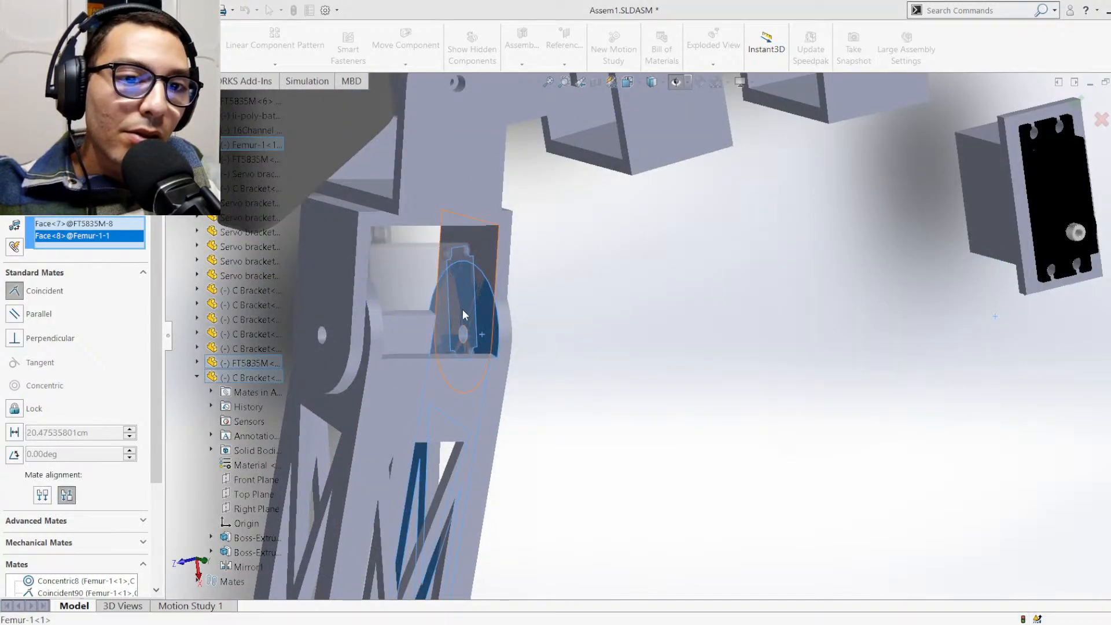
{"action": "middle_click_drag", "start_coordinate": [482, 371], "coordinate": [381, 283]}
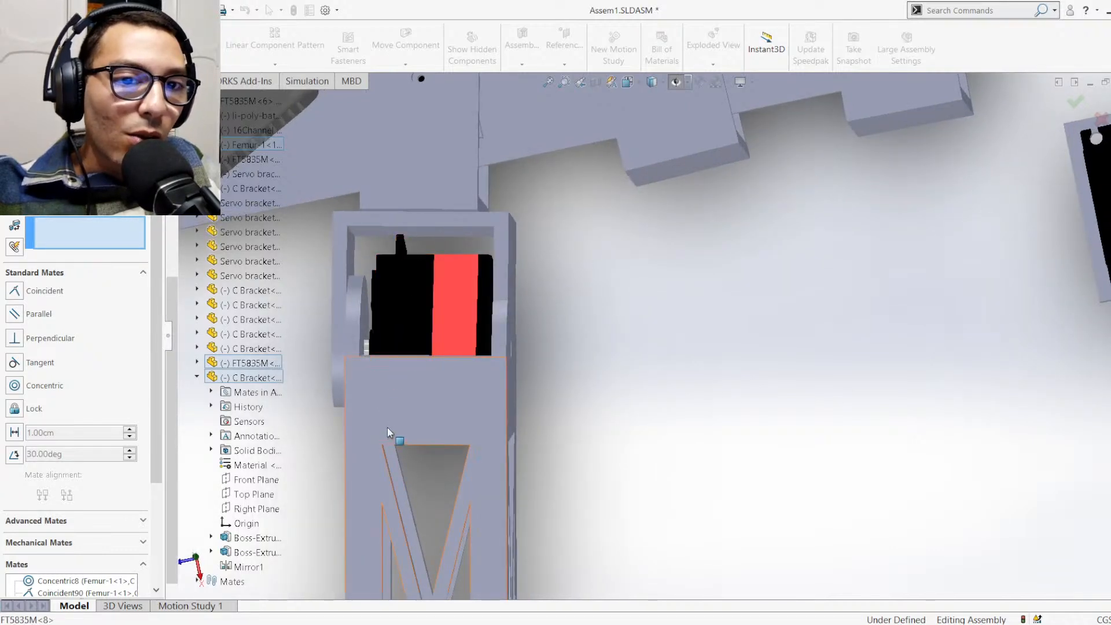
Set a parallel mate between the servo's red casing face and the inner face of the Femur's connecting truss plate
{"action": "scroll", "coordinate": [395, 336], "scroll_direction": "up", "scroll_amount": 1}
{"action": "scroll", "coordinate": [397, 337], "scroll_direction": "down", "scroll_amount": 3}
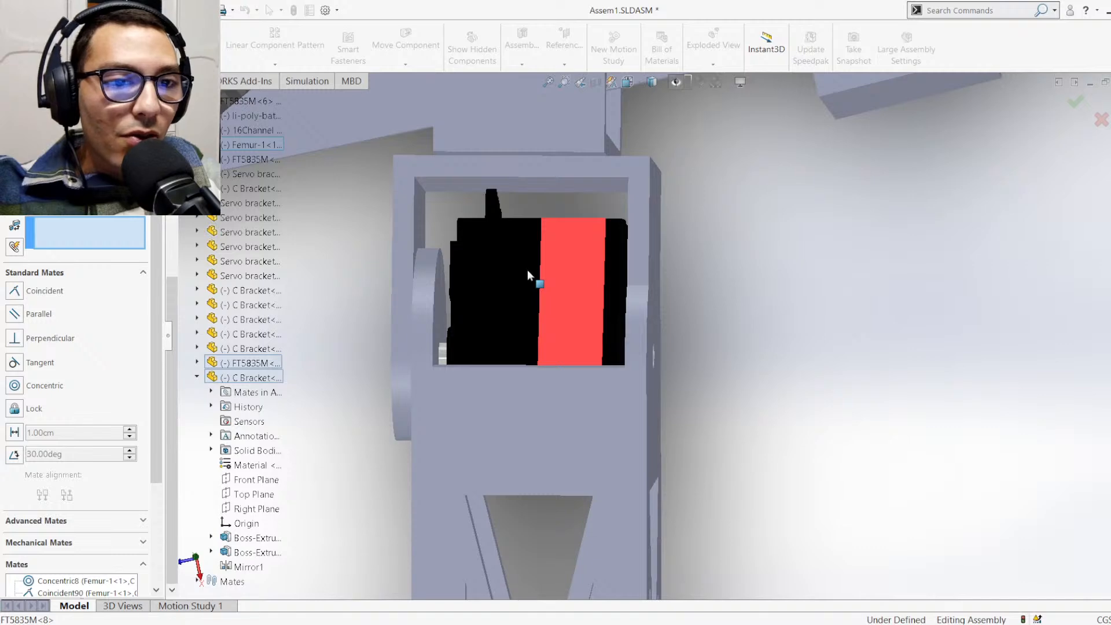
{"action": "middle_click_drag", "start_coordinate": [529, 387], "coordinate": [463, 364]}
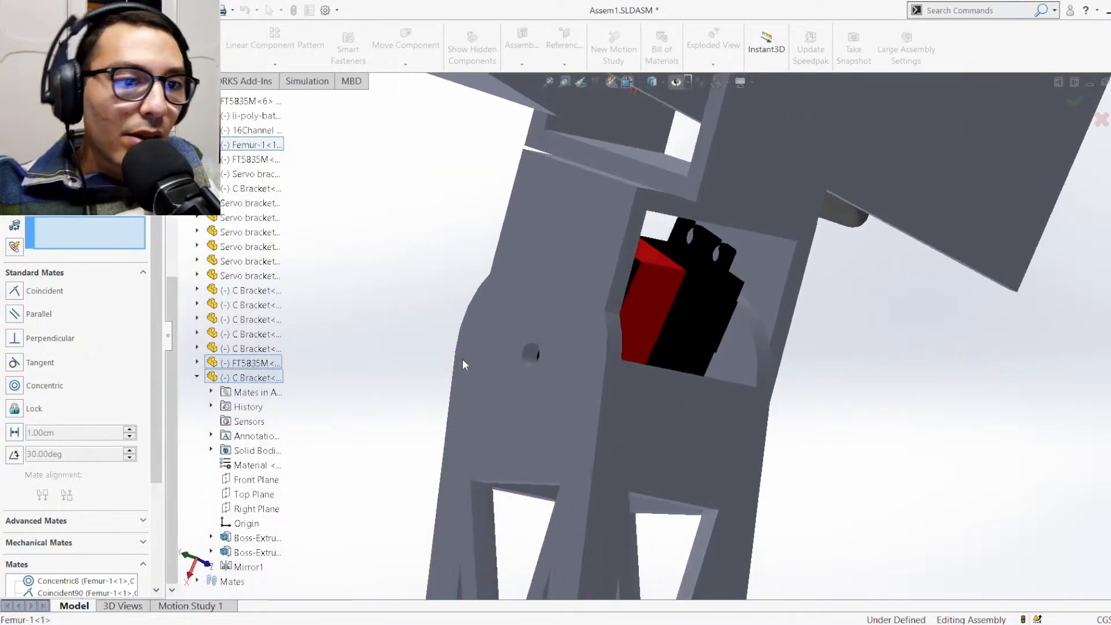
{"action": "left_click", "coordinate": [650, 314]}
{"action": "middle_click_drag", "start_coordinate": [643, 320], "coordinate": [613, 243]}
{"action": "left_click", "coordinate": [408, 376]}
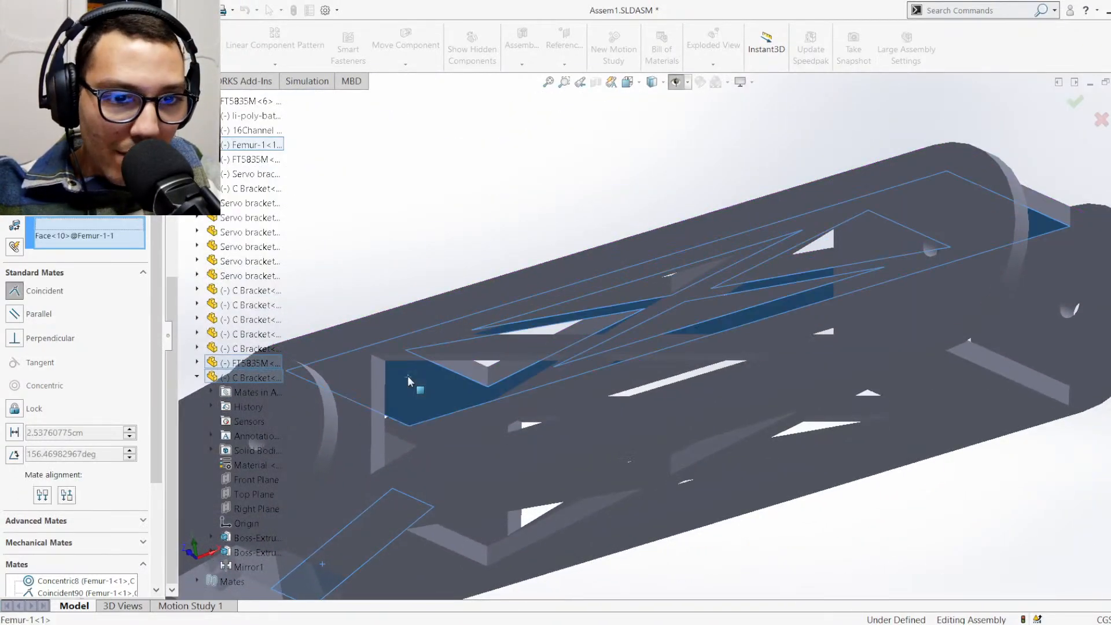
{"action": "left_click", "coordinate": [457, 326]}
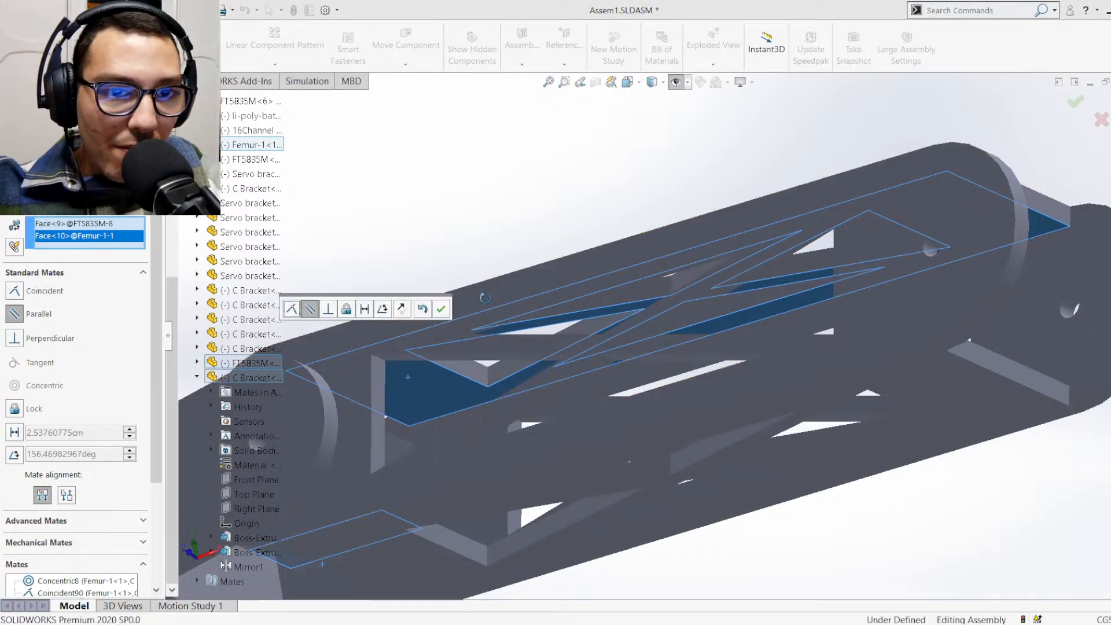
Flip the alignment of the parallel mate so the servo's cable points toward the C bracket, and accept it
{"action": "middle_click_drag", "start_coordinate": [485, 298], "coordinate": [501, 370]}
{"action": "scroll", "coordinate": [439, 395], "scroll_direction": "up", "scroll_amount": 2}
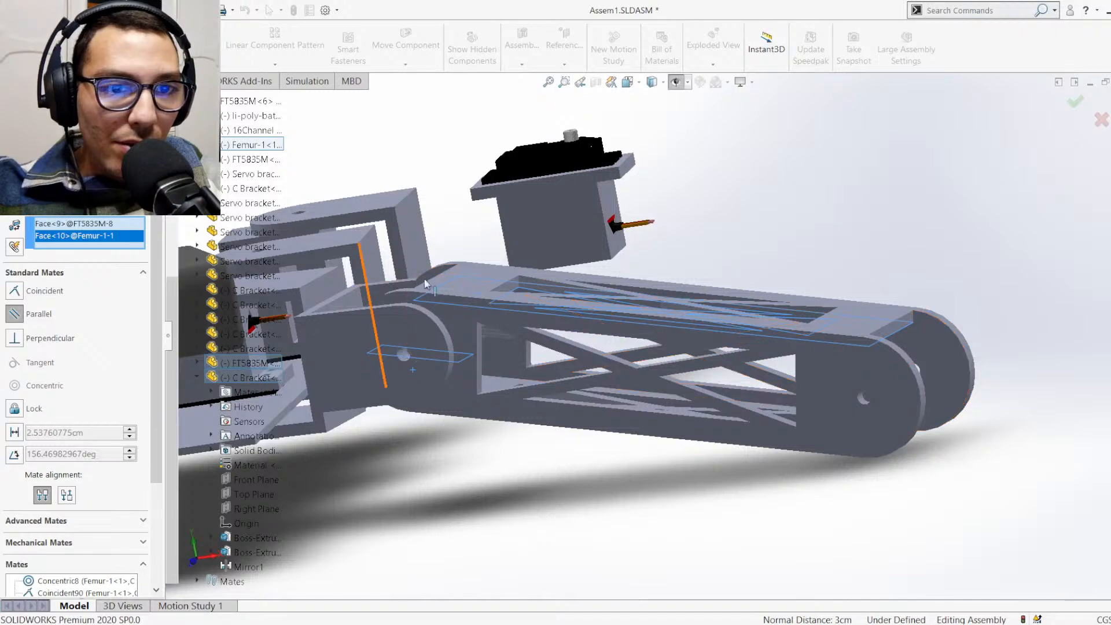
{"action": "scroll", "coordinate": [457, 284], "scroll_direction": "down", "scroll_amount": 5}
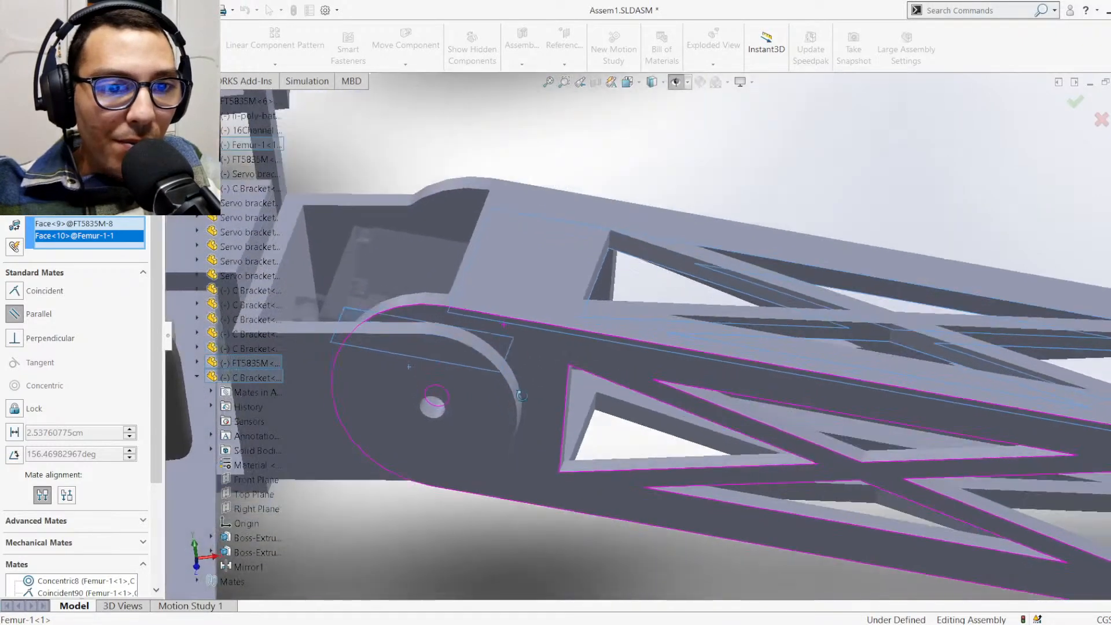
{"action": "middle_click_drag", "start_coordinate": [522, 396], "coordinate": [519, 400]}
{"action": "left_click", "coordinate": [400, 312]}
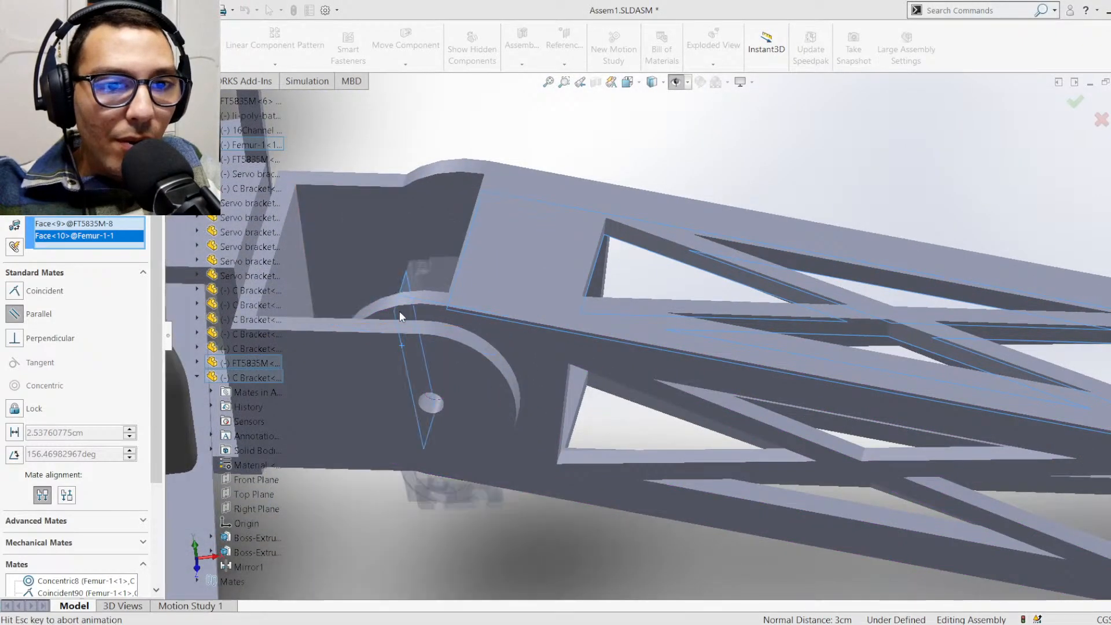
{"action": "key", "text": "Return"}
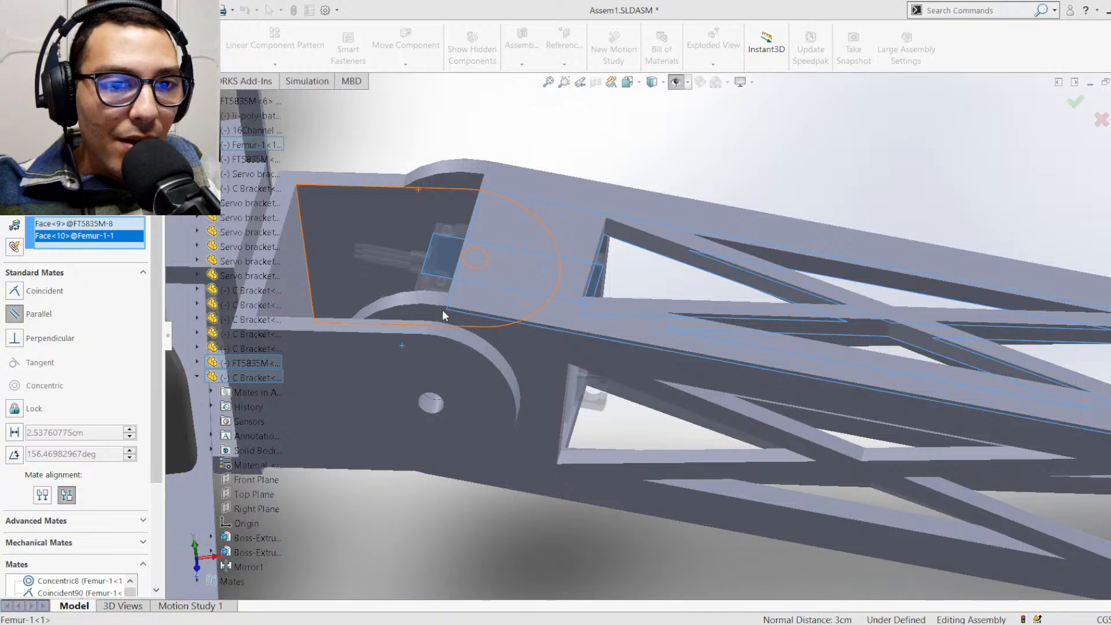
Review the servo's position between the C bracket and the Femur and exit the Mate command
{"action": "scroll", "coordinate": [551, 323], "scroll_direction": "up", "scroll_amount": 2}
{"action": "scroll", "coordinate": [602, 260], "scroll_direction": "down", "scroll_amount": 3}
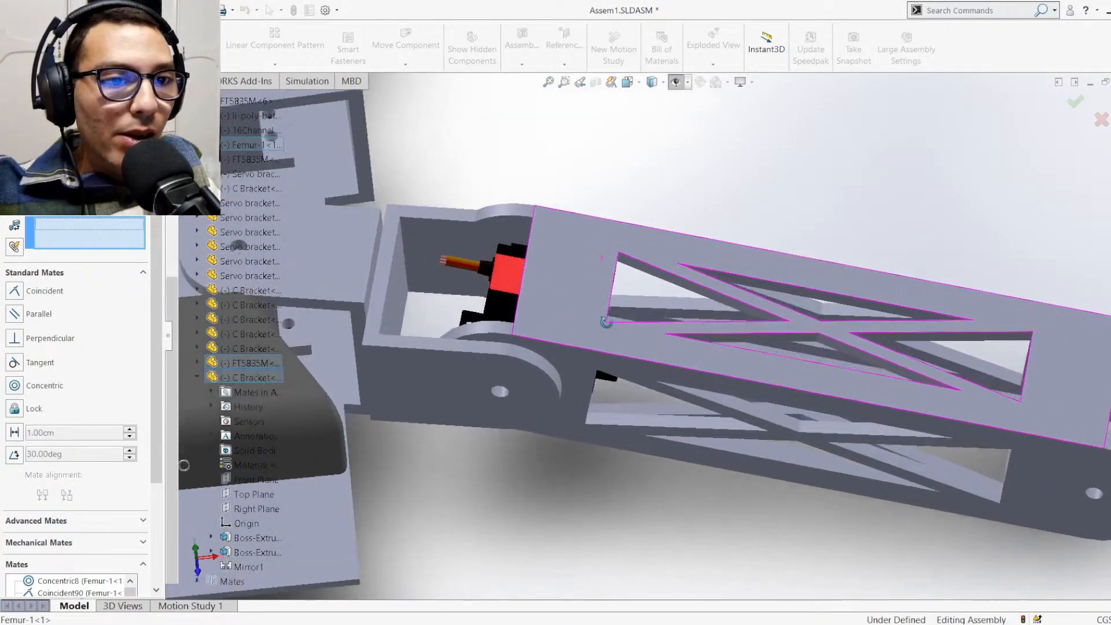
{"action": "scroll", "coordinate": [571, 352], "scroll_direction": "up", "scroll_amount": 1}
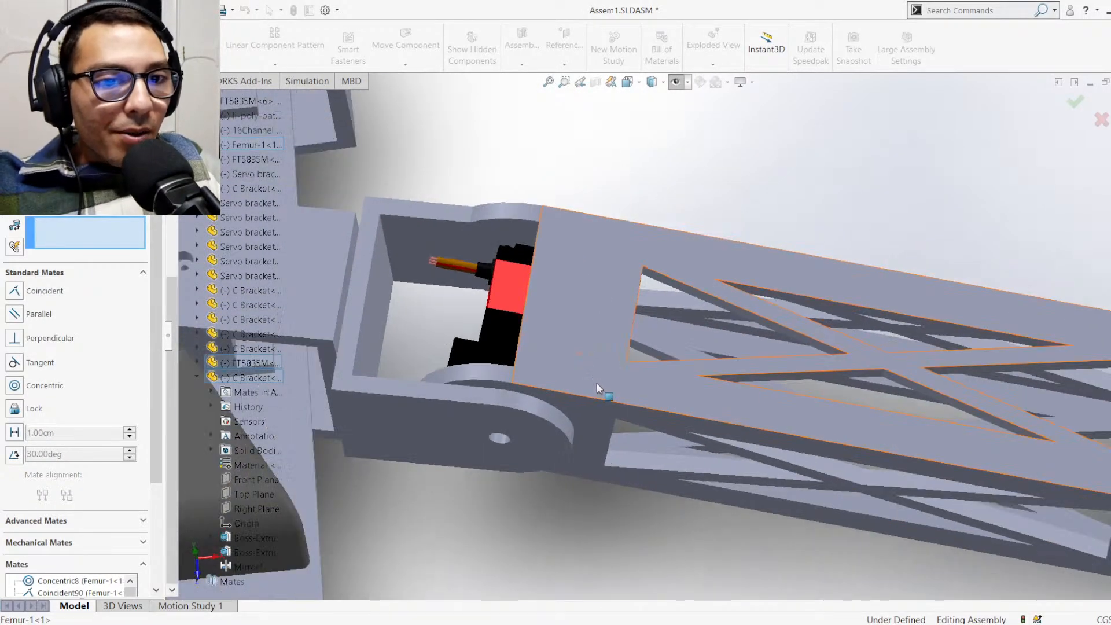
{"action": "middle_click_drag", "start_coordinate": [571, 351], "coordinate": [607, 174]}
{"action": "scroll", "coordinate": [528, 357], "scroll_direction": "up", "scroll_amount": 4}
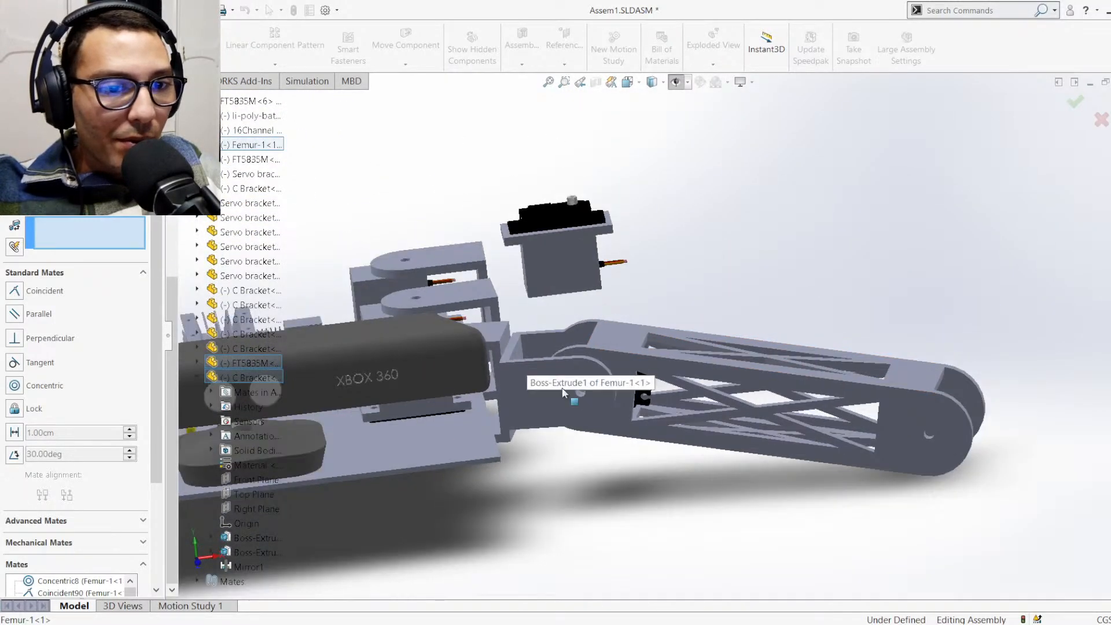
{"action": "middle_click_drag", "start_coordinate": [560, 383], "coordinate": [533, 451]}
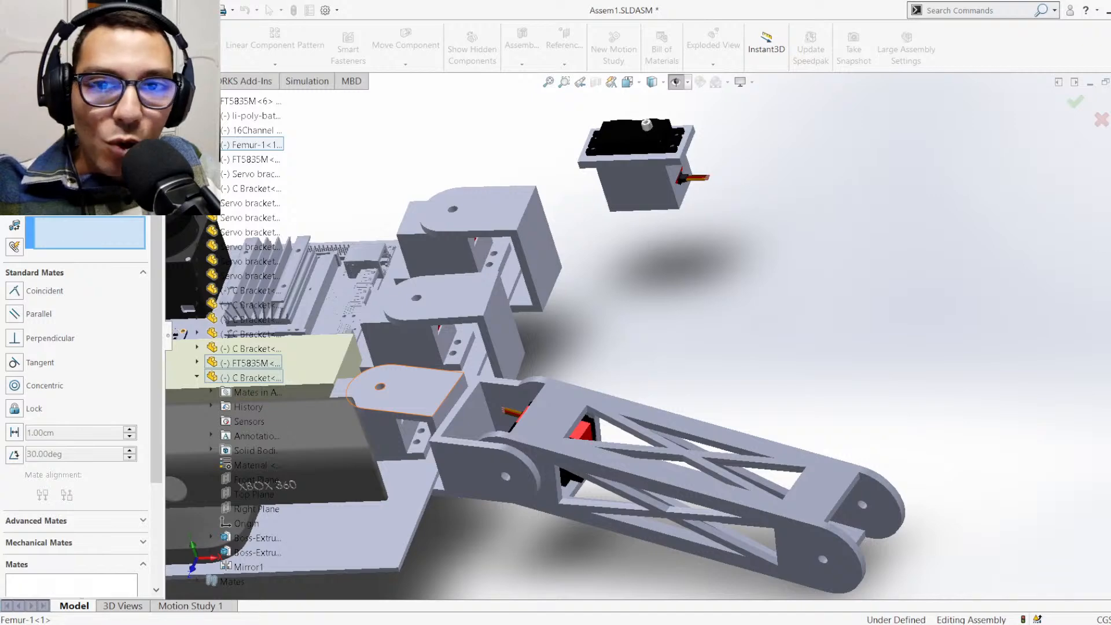
{"action": "key", "text": "Escape"}
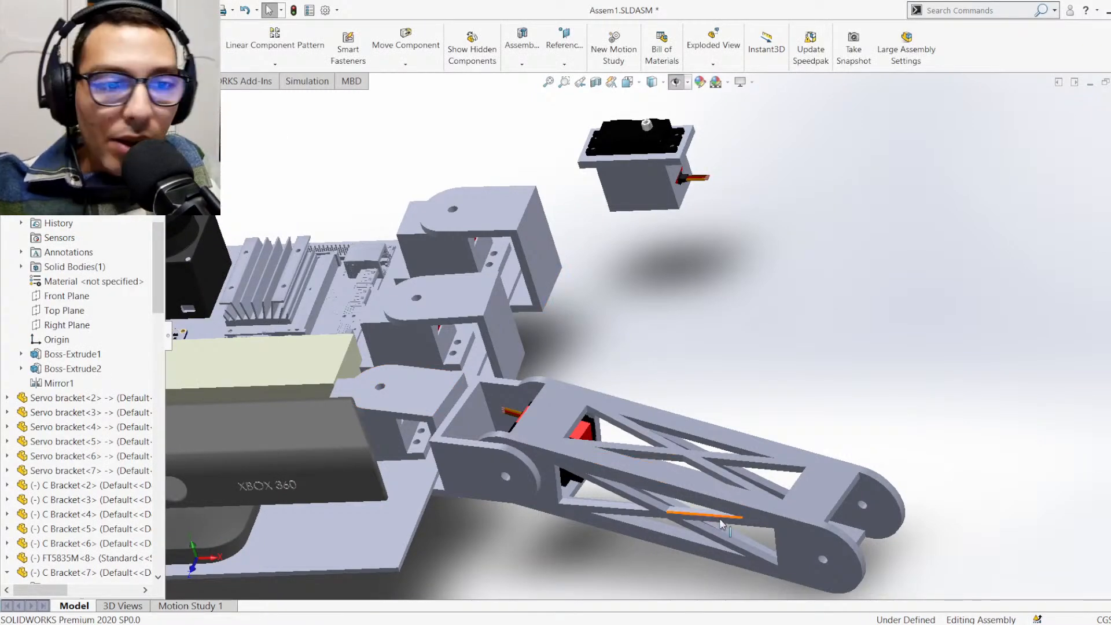
Swing the Femur and the C bracket by hand to check how the leg's joints move
{"action": "left_click_drag", "start_coordinate": [789, 516], "coordinate": [821, 467]}
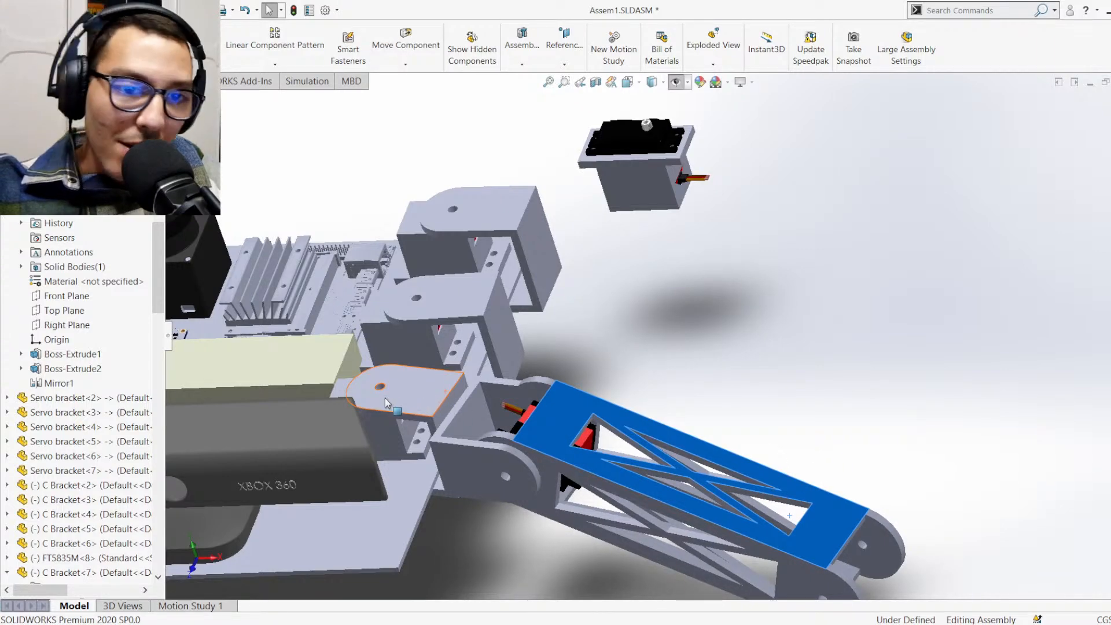
{"action": "left_click_drag", "start_coordinate": [426, 405], "coordinate": [451, 385]}
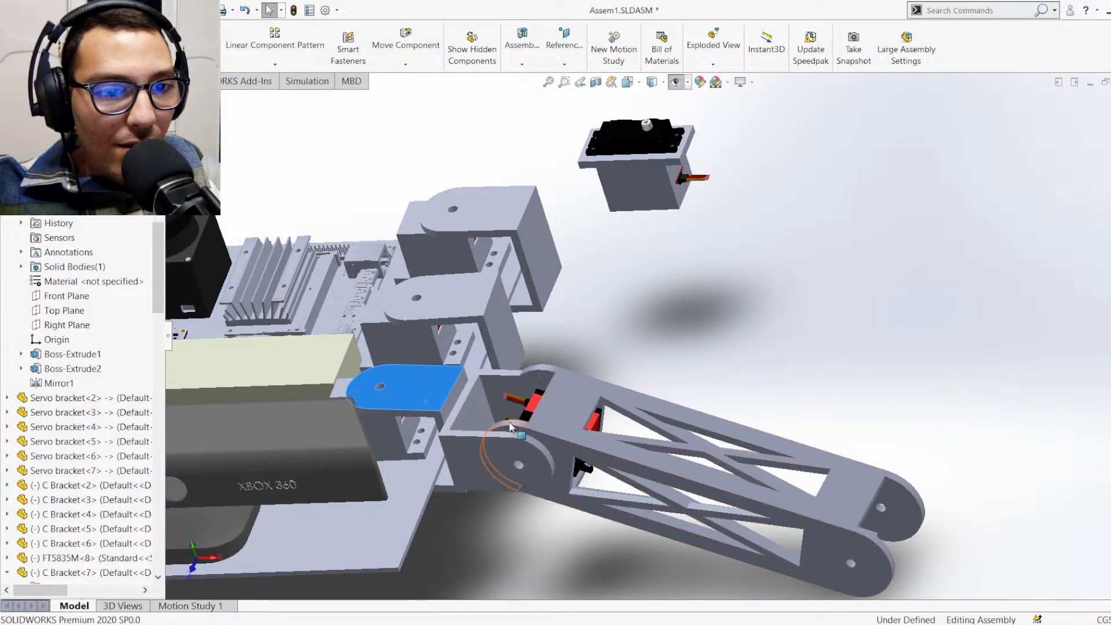
{"action": "left_click_drag", "start_coordinate": [510, 426], "coordinate": [578, 363]}
Examine the clearance around servo FT5835M<8> and its cable between the C bracket and the Femur from above
{"action": "middle_click_drag", "start_coordinate": [579, 366], "coordinate": [607, 516]}
{"action": "scroll", "coordinate": [558, 370], "scroll_direction": "down", "scroll_amount": 5}
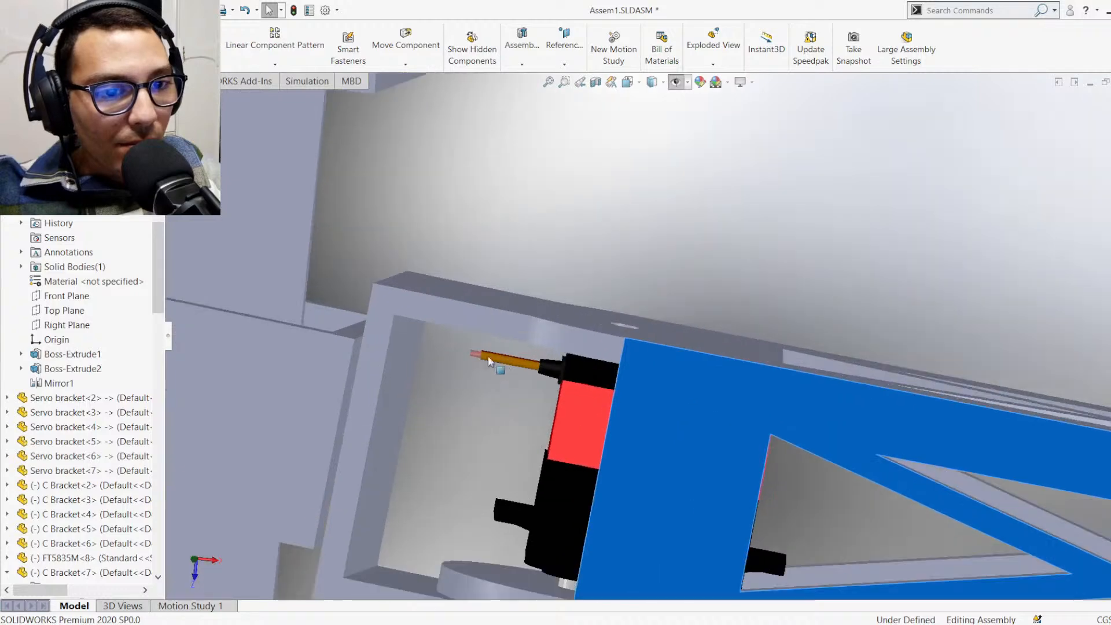
{"action": "middle_click_drag", "start_coordinate": [599, 362], "coordinate": [550, 538]}
{"action": "scroll", "coordinate": [549, 536], "scroll_direction": "up", "scroll_amount": 4}
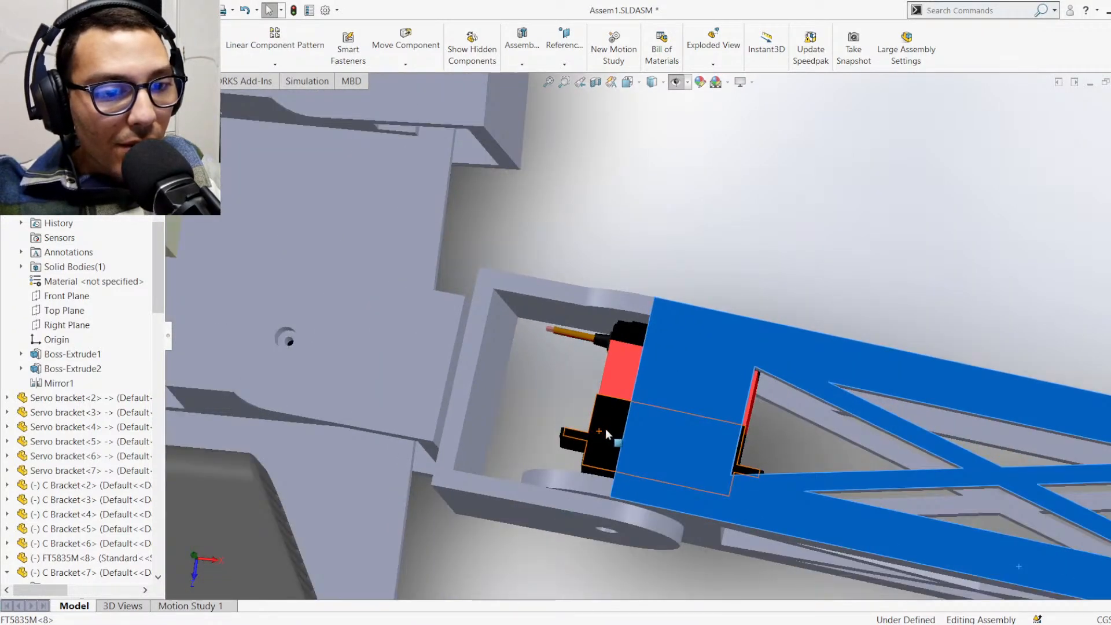
{"action": "middle_click_drag", "start_coordinate": [605, 428], "coordinate": [557, 473]}
{"action": "scroll", "coordinate": [707, 416], "scroll_direction": "down", "scroll_amount": 4}
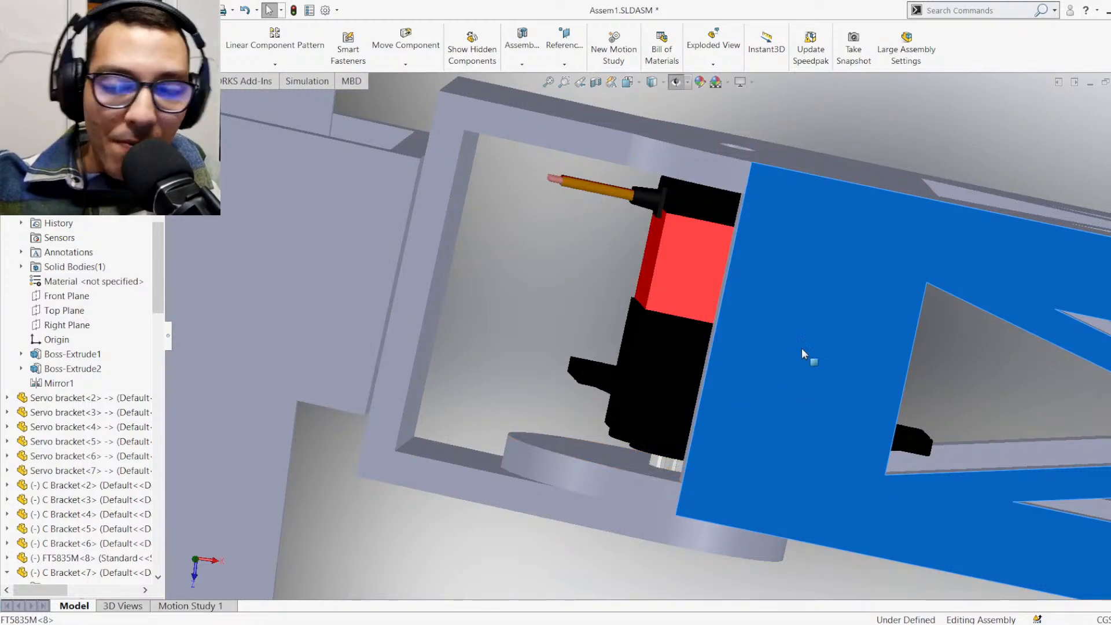
{"action": "scroll", "coordinate": [857, 416], "scroll_direction": "up", "scroll_amount": 3}
{"action": "middle_click_drag", "start_coordinate": [846, 388], "coordinate": [791, 351]}
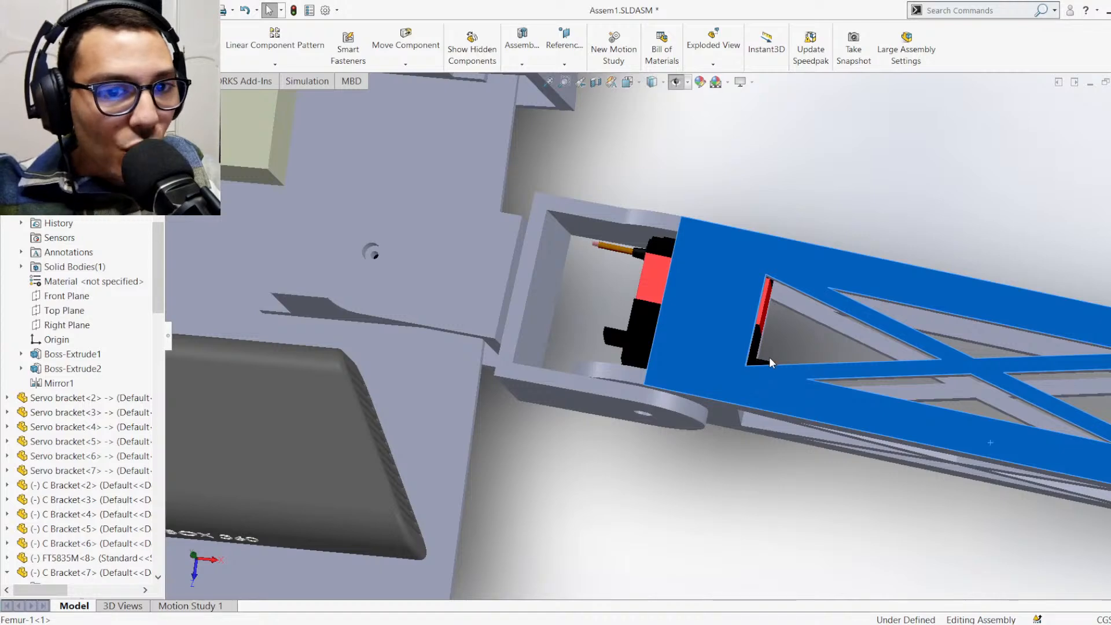
{"action": "scroll", "coordinate": [773, 356], "scroll_direction": "up", "scroll_amount": 6}
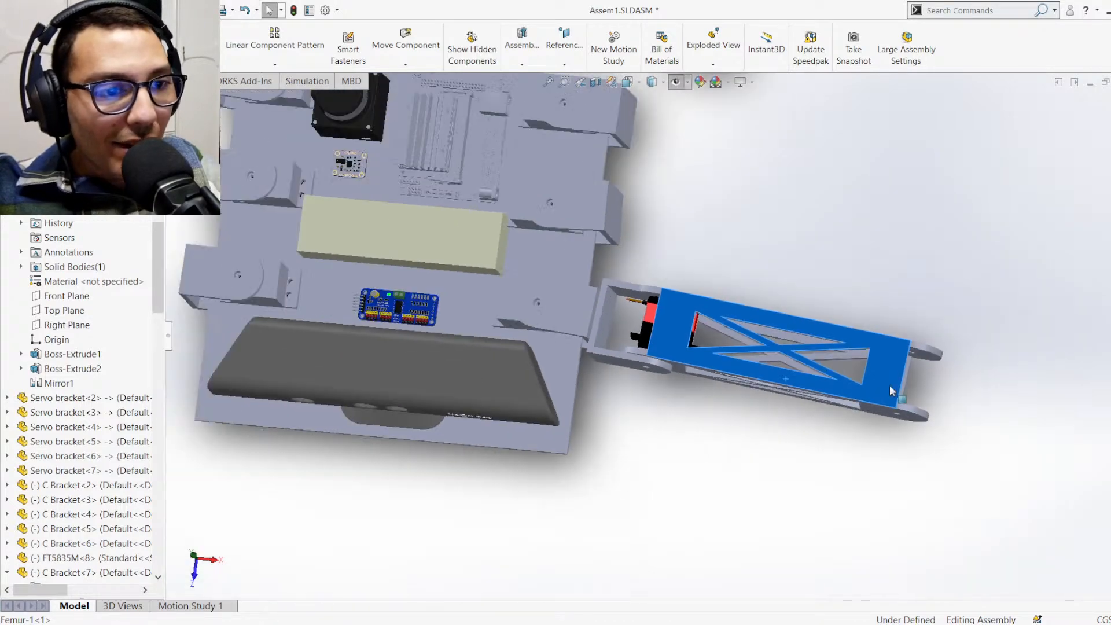
{"action": "scroll", "coordinate": [745, 225], "scroll_direction": "up", "scroll_amount": 3}
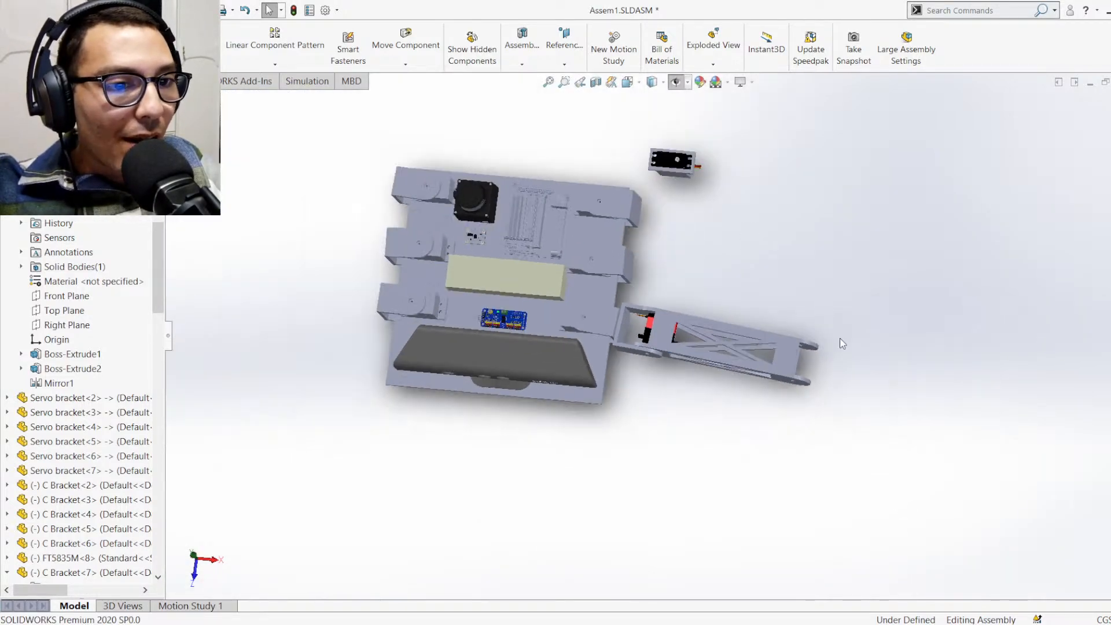
Collapse the Mates folder and the expanded C Bracket<7> and C Bracket<1> components in the feature tree
{"action": "middle_click_drag", "start_coordinate": [839, 338], "coordinate": [797, 276]}
{"action": "scroll", "coordinate": [798, 275], "scroll_direction": "down", "scroll_amount": 4}
{"action": "scroll", "coordinate": [743, 266], "scroll_direction": "up", "scroll_amount": 1}
{"action": "scroll", "coordinate": [745, 271], "scroll_direction": "down", "scroll_amount": 1}
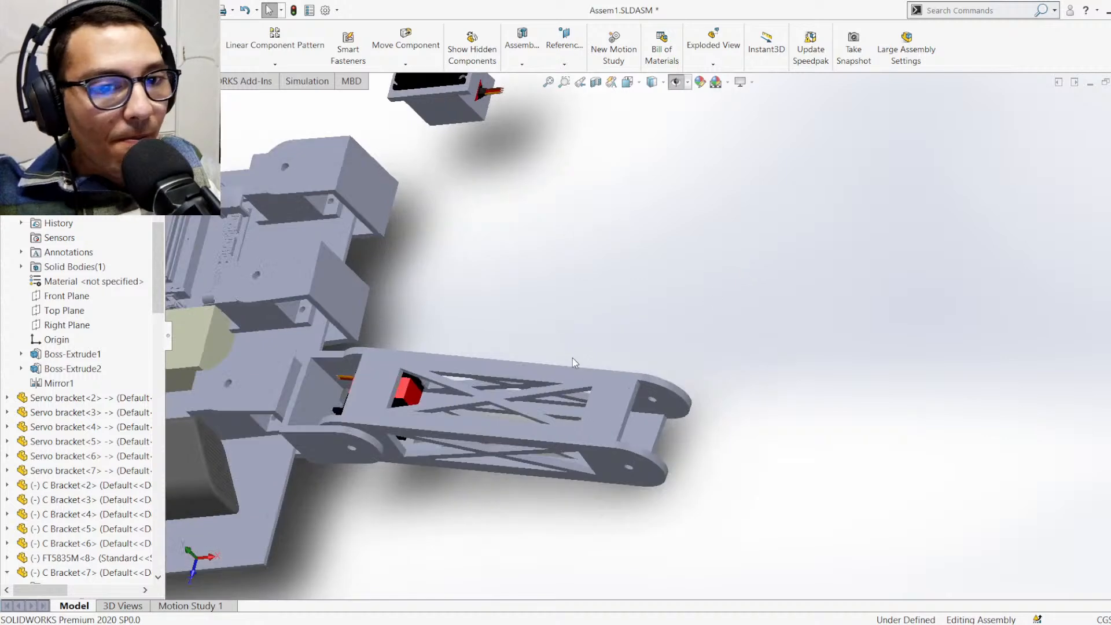
{"action": "scroll", "coordinate": [84, 496], "scroll_direction": "down", "scroll_amount": 15}
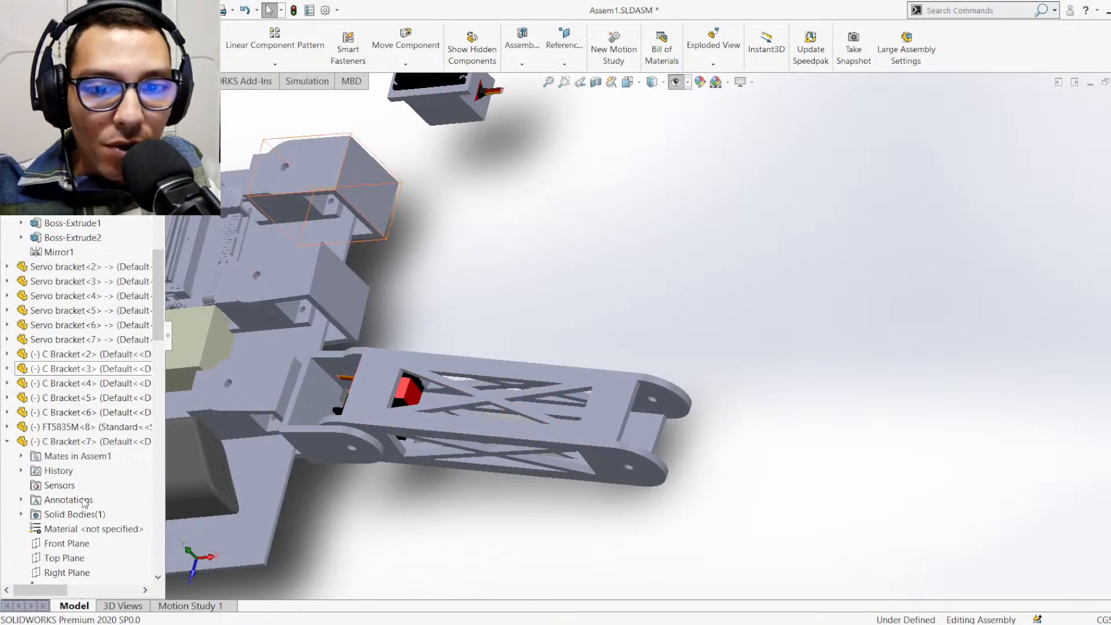
{"action": "scroll", "coordinate": [84, 496], "scroll_direction": "up", "scroll_amount": 5}
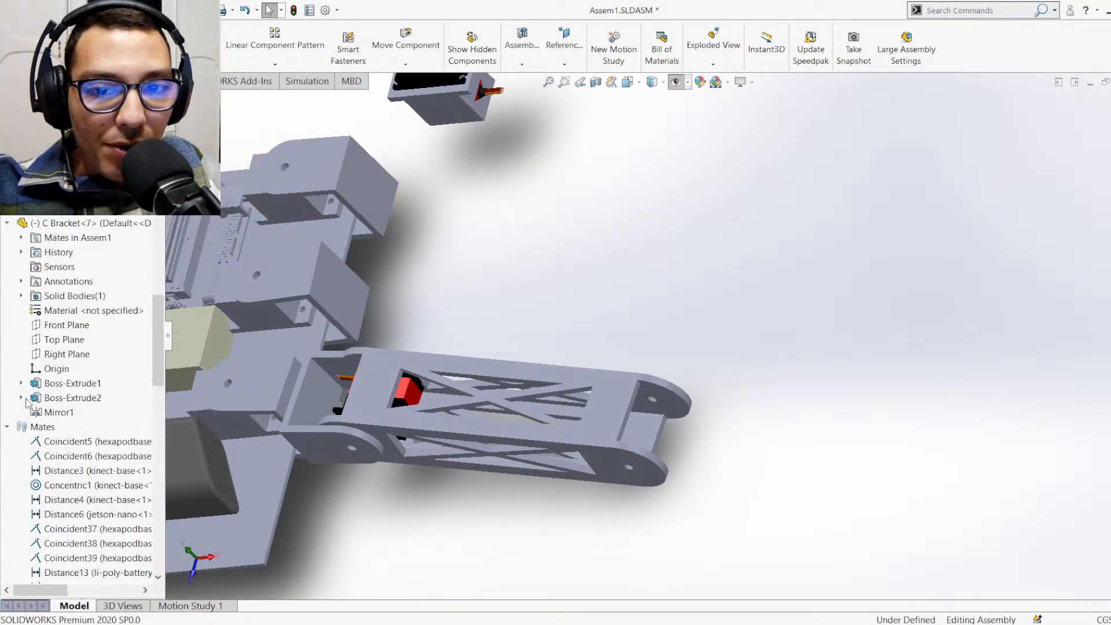
{"action": "left_click", "coordinate": [8, 426]}
{"action": "left_click", "coordinate": [7, 369]}
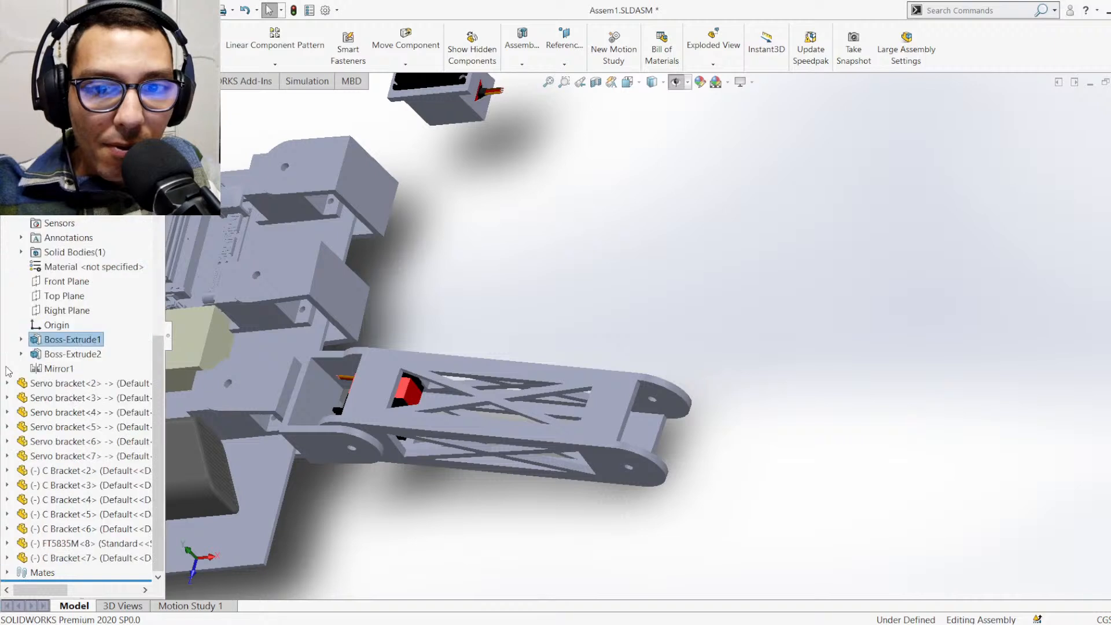
{"action": "left_click", "coordinate": [7, 180]}
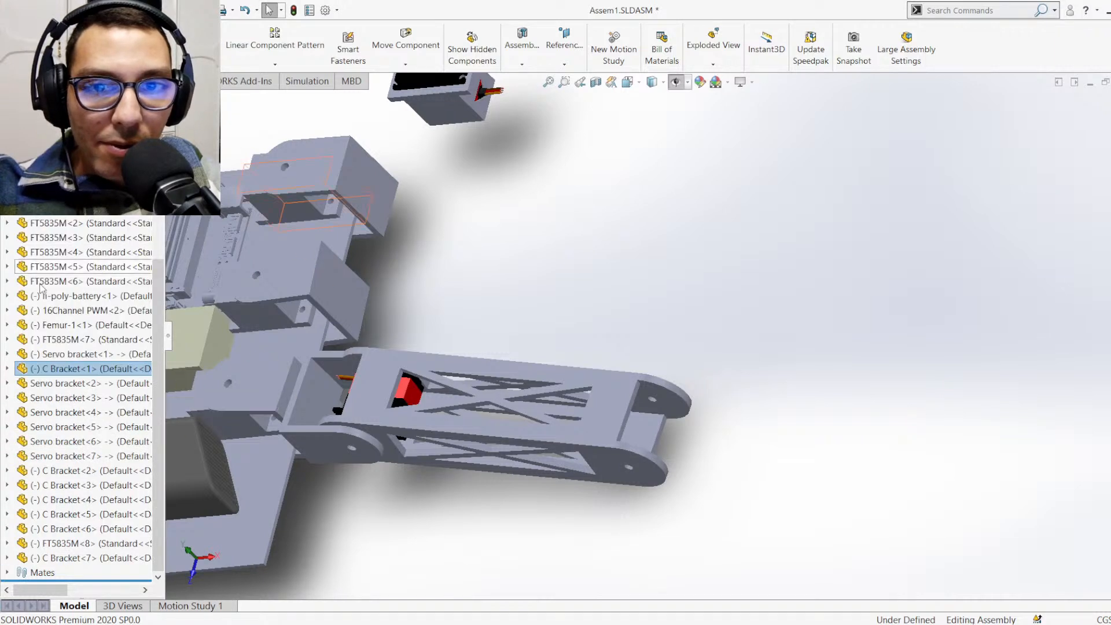
Copy servo FT5835M<8> and paste the duplicate into the empty space near the Femur's free end
{"action": "left_click", "coordinate": [79, 558]}
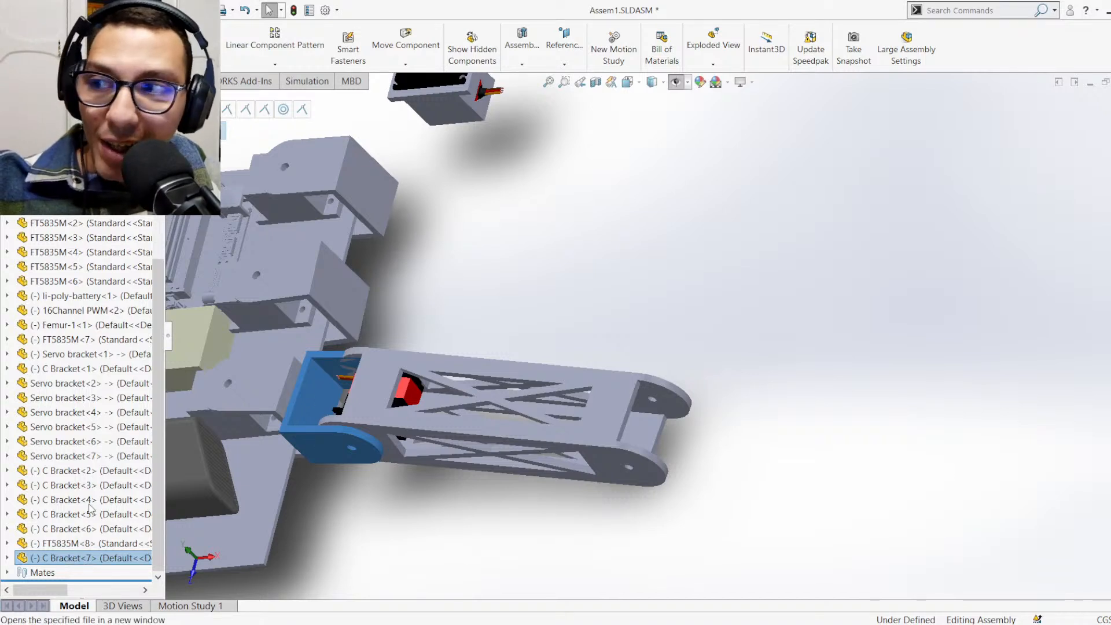
{"action": "left_click", "coordinate": [70, 544]}
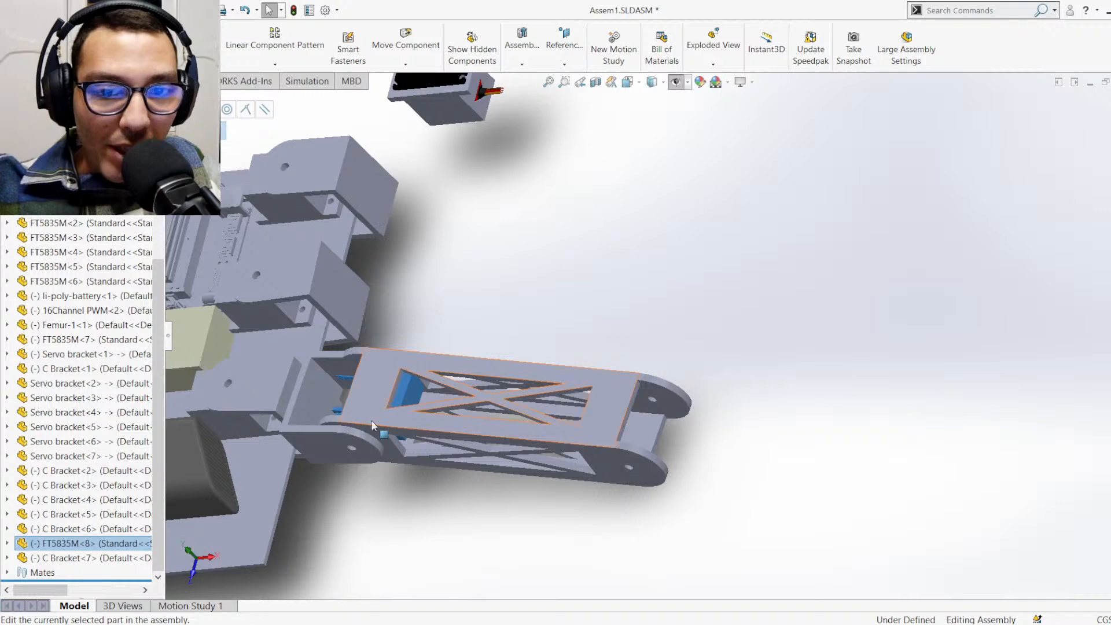
{"action": "left_click", "coordinate": [697, 302]}
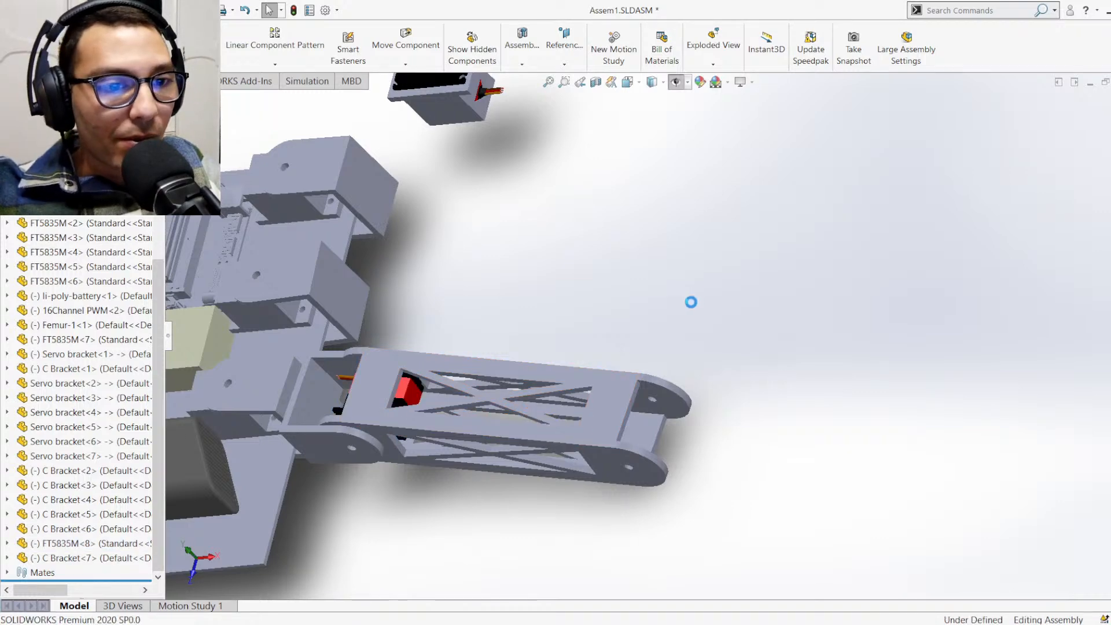
{"action": "key", "text": "ctrl+v"}
Mate the bore of the pasted servo's output shaft concentric with the pivot hole at the Femur's free end
{"action": "scroll", "coordinate": [684, 336], "scroll_direction": "down", "scroll_amount": 4}
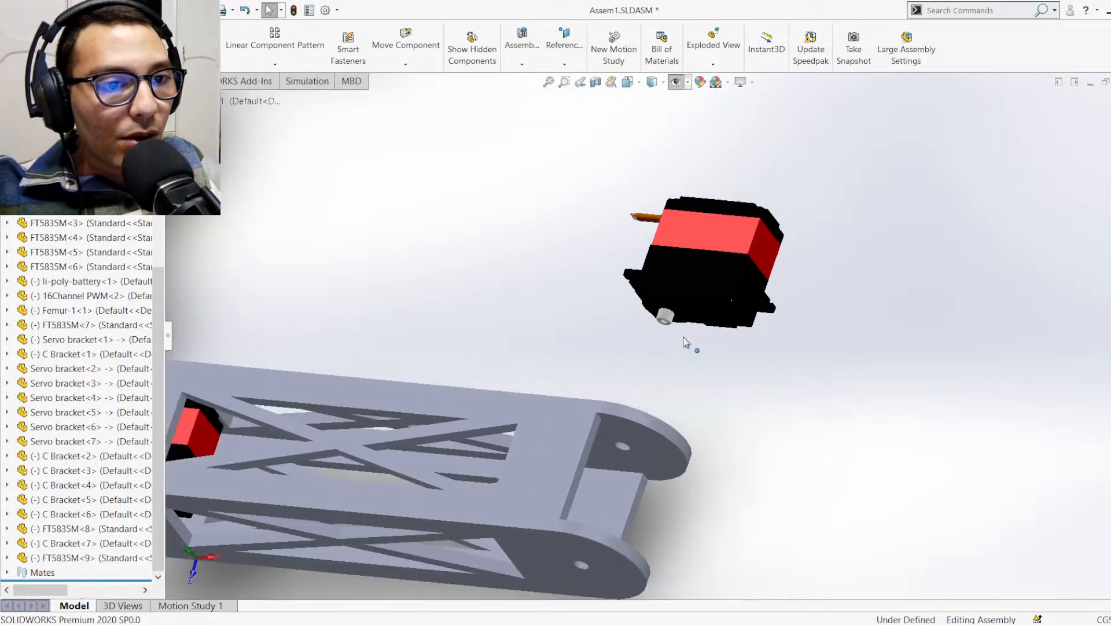
{"action": "scroll", "coordinate": [672, 350], "scroll_direction": "down", "scroll_amount": 2}
{"action": "scroll", "coordinate": [660, 336], "scroll_direction": "down", "scroll_amount": 2}
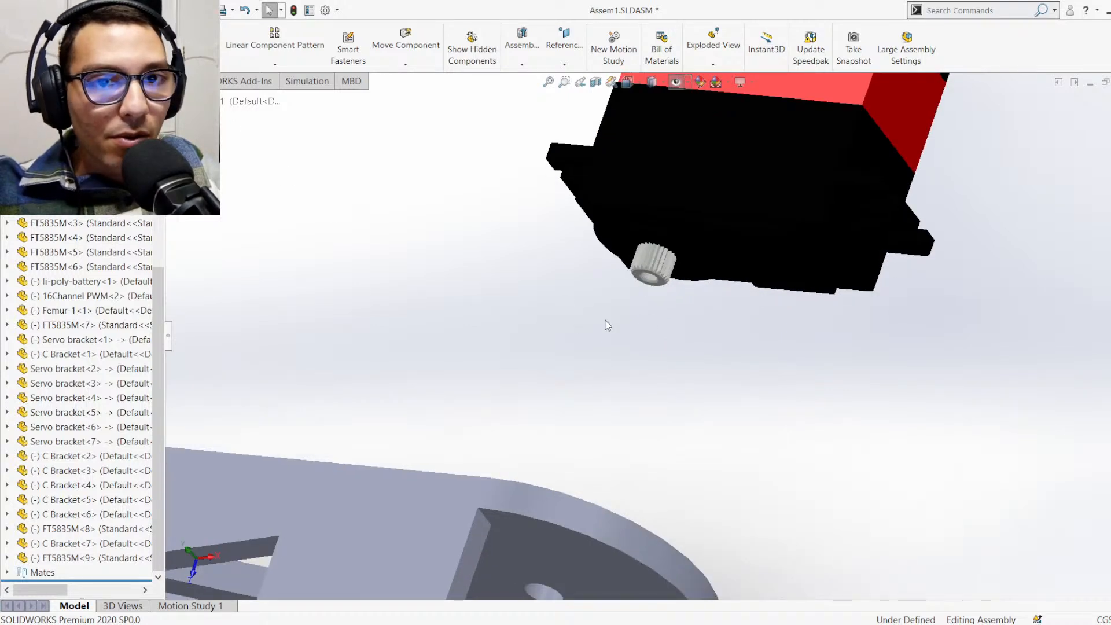
{"action": "scroll", "coordinate": [647, 274], "scroll_direction": "down", "scroll_amount": 4}
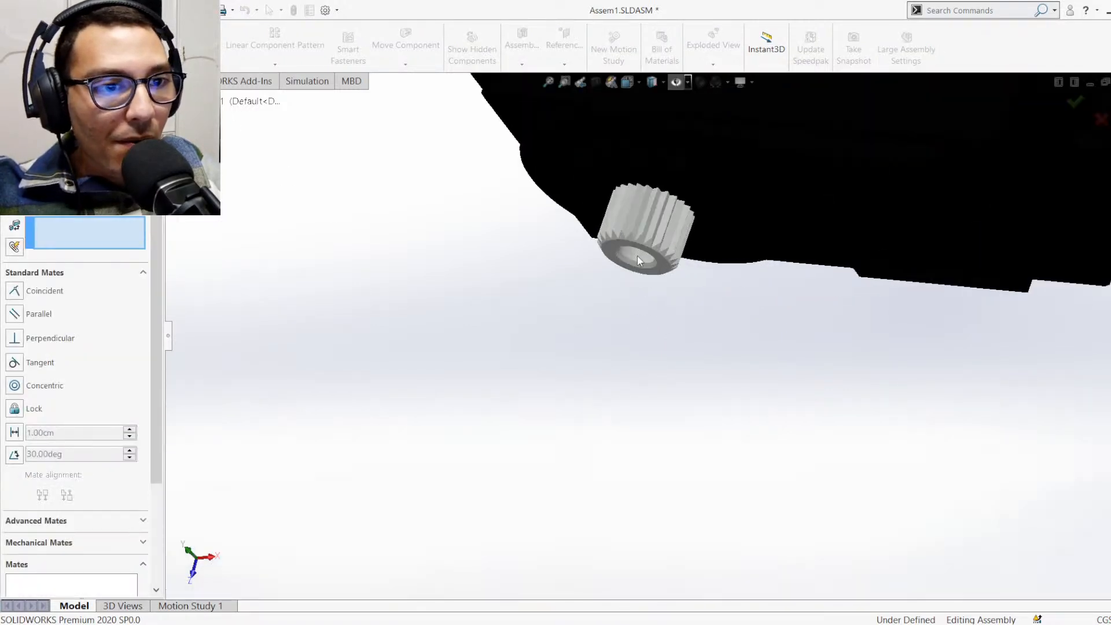
{"action": "left_click", "coordinate": [637, 257]}
{"action": "scroll", "coordinate": [608, 405], "scroll_direction": "up", "scroll_amount": 5}
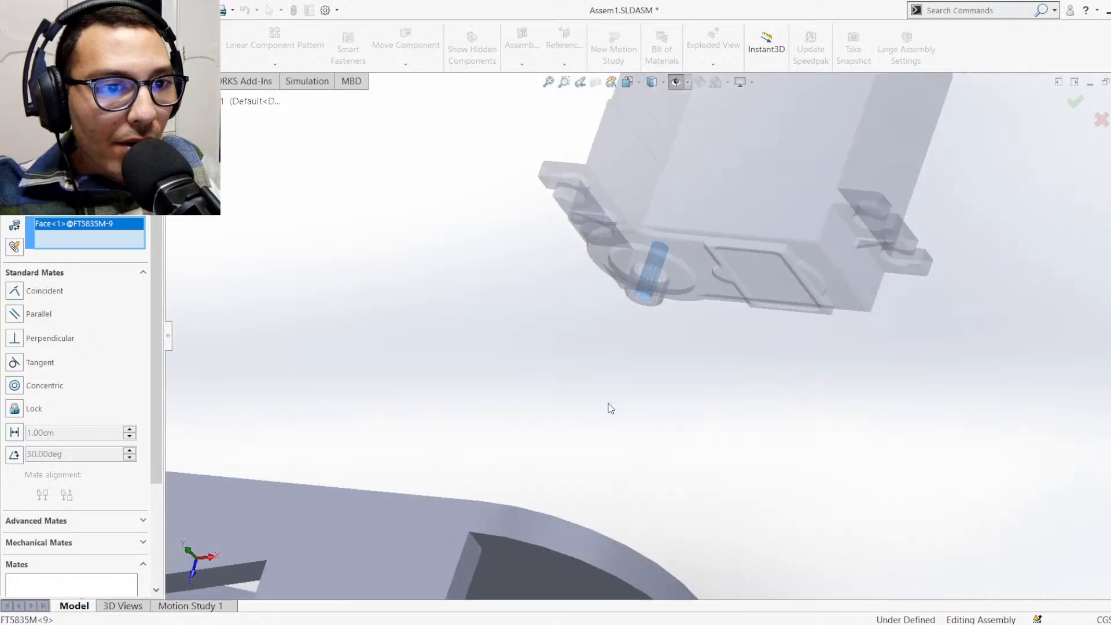
{"action": "scroll", "coordinate": [590, 504], "scroll_direction": "down", "scroll_amount": 5}
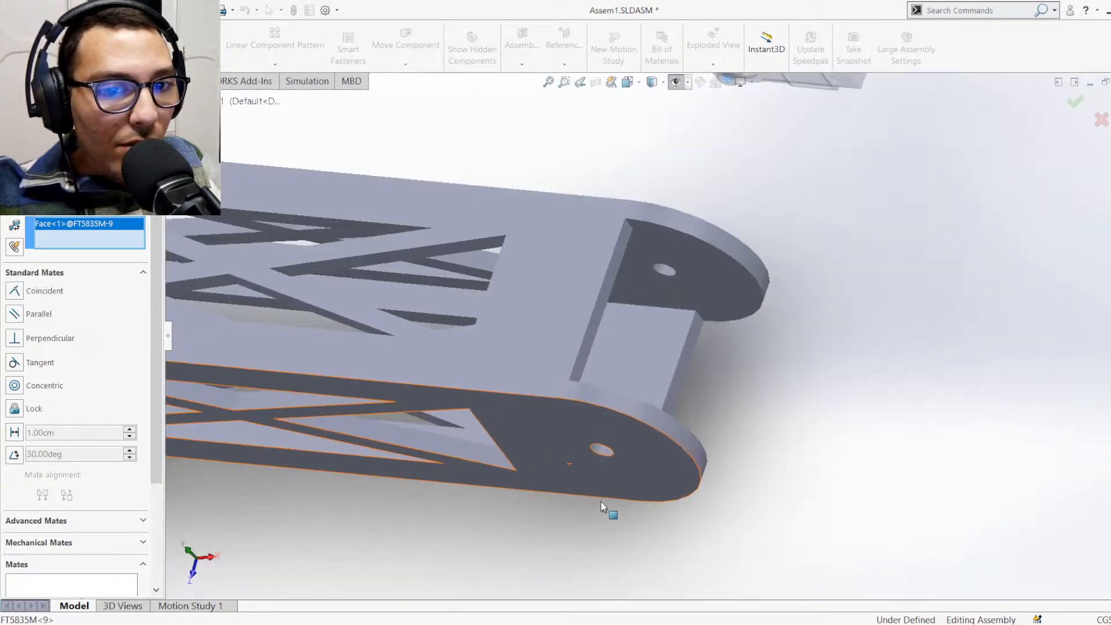
{"action": "left_click", "coordinate": [600, 409]}
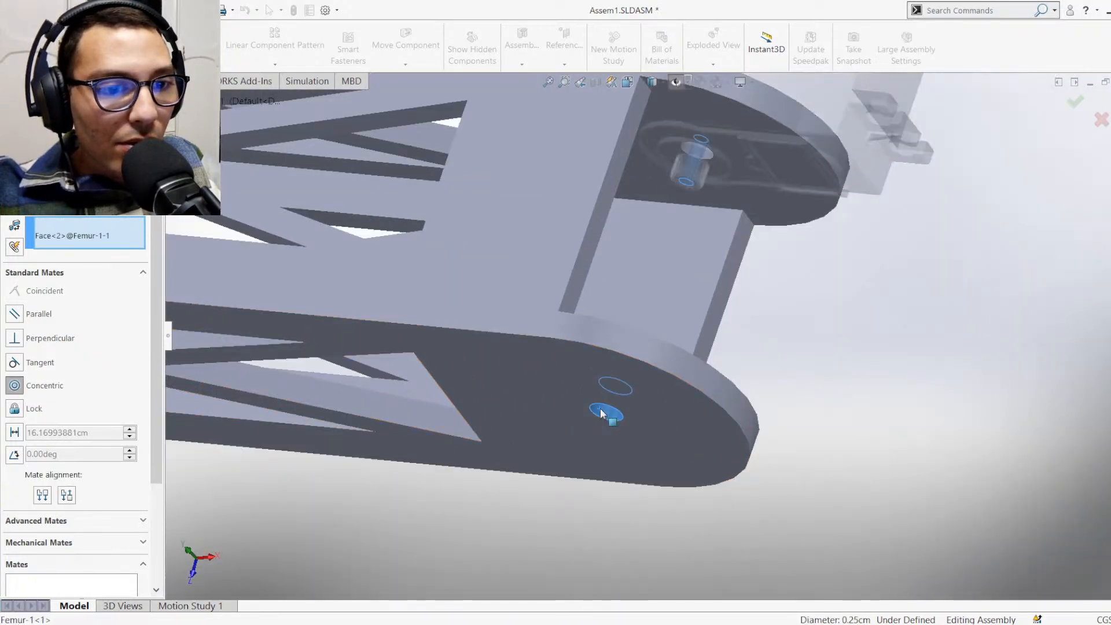
{"action": "left_click", "coordinate": [793, 419]}
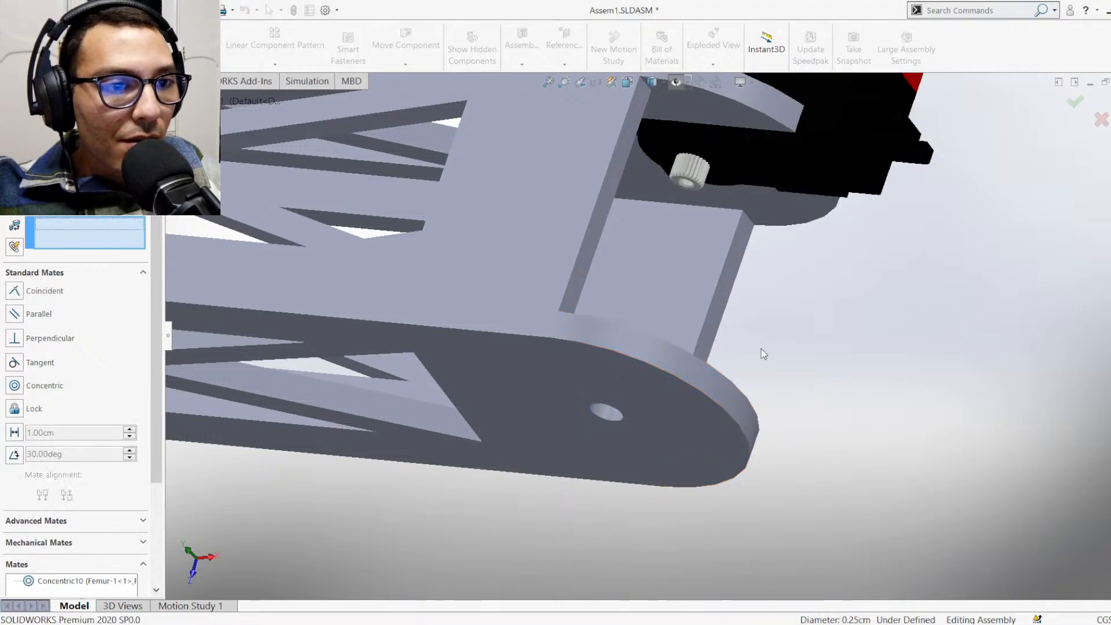
Mate the servo's rear face opposite the shaft coincident with the inner side face of the Femur's free end
{"action": "scroll", "coordinate": [758, 139], "scroll_direction": "up", "scroll_amount": 5}
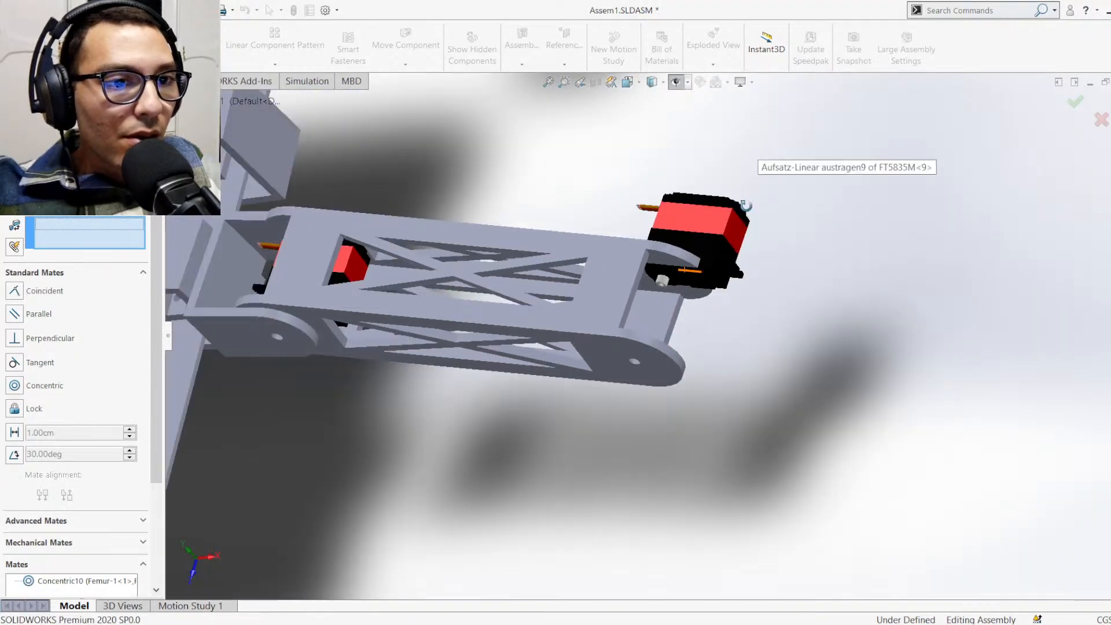
{"action": "middle_click_drag", "start_coordinate": [752, 154], "coordinate": [731, 303]}
{"action": "left_click", "coordinate": [716, 181]}
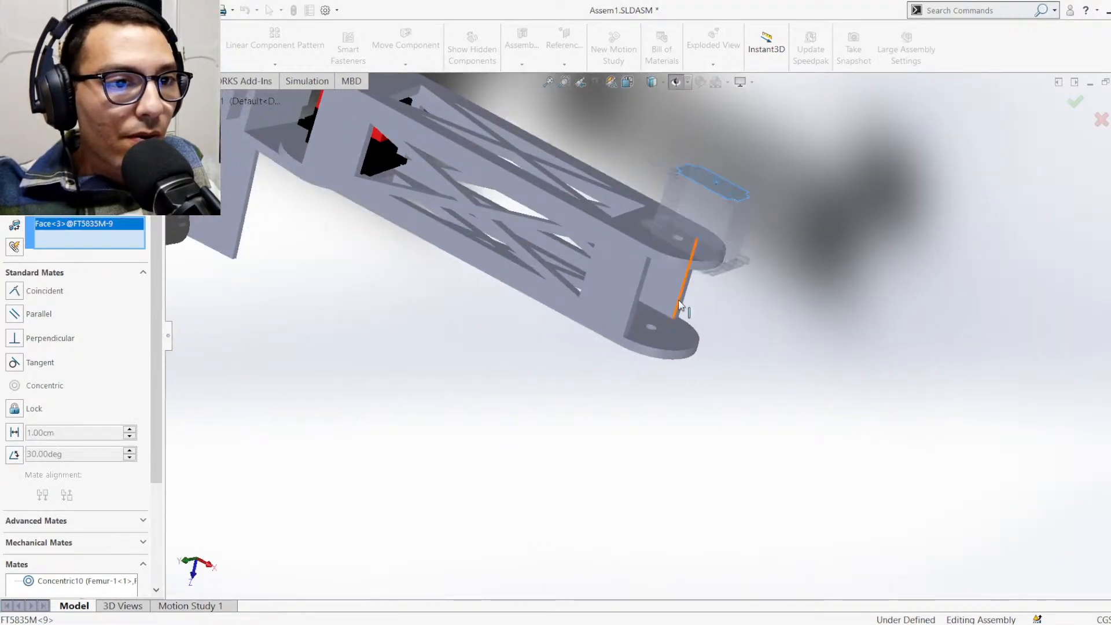
{"action": "middle_click_drag", "start_coordinate": [717, 182], "coordinate": [696, 168]}
{"action": "scroll", "coordinate": [696, 210], "scroll_direction": "down", "scroll_amount": 5}
{"action": "left_click", "coordinate": [658, 220]}
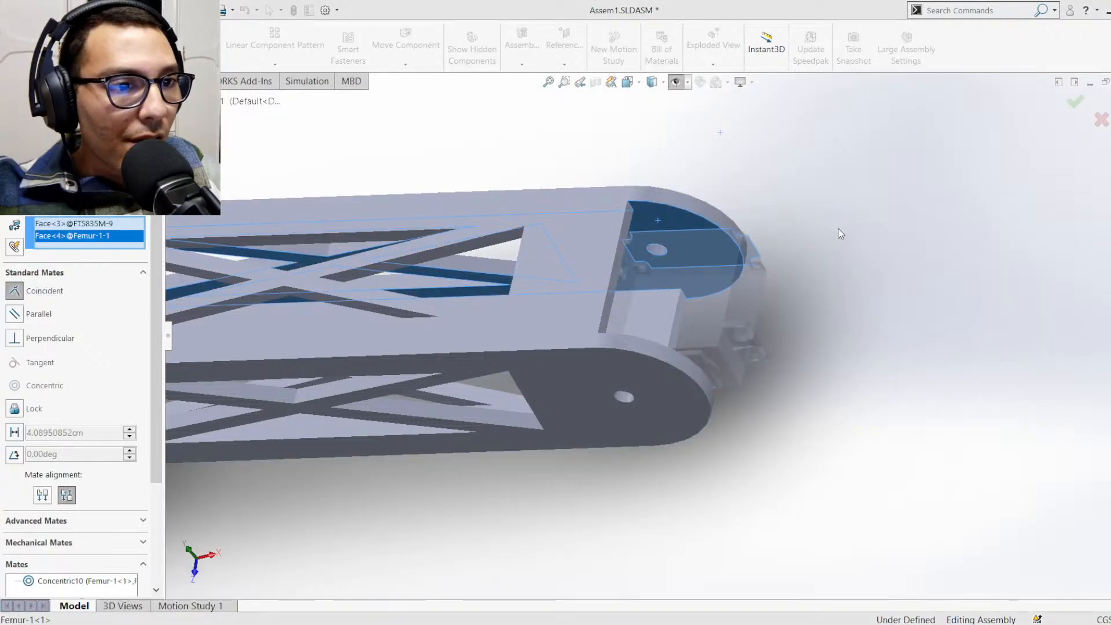
{"action": "left_click", "coordinate": [838, 228]}
Set a parallel mate between the new servo's red casing face and the inner face of the Femur's truss plate
{"action": "middle_click_drag", "start_coordinate": [721, 304], "coordinate": [721, 344]}
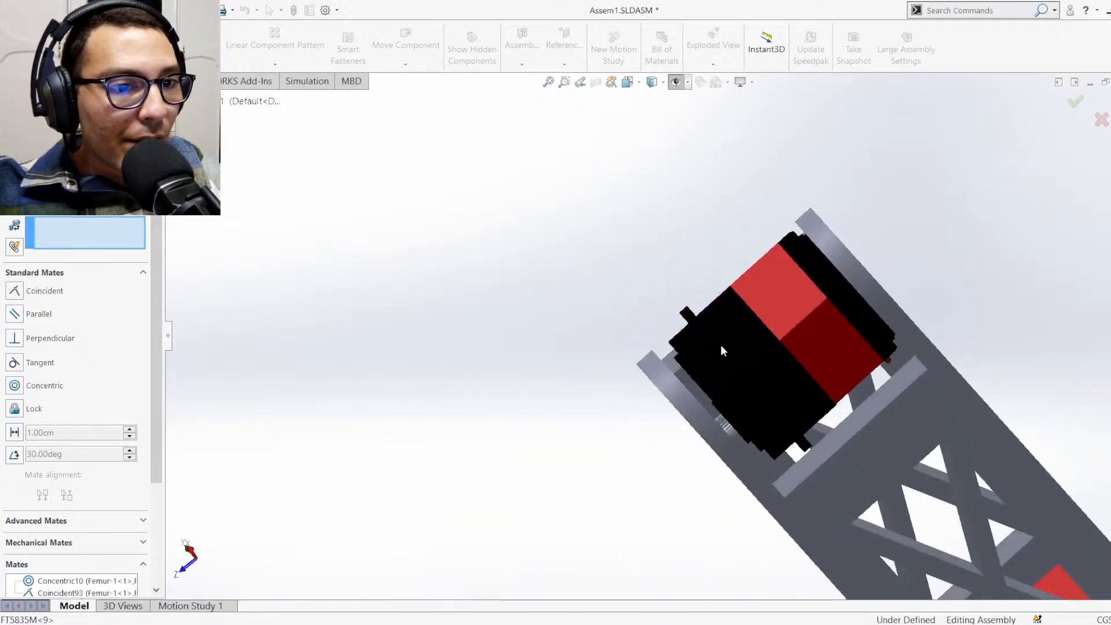
{"action": "left_click", "coordinate": [815, 351]}
{"action": "middle_click_drag", "start_coordinate": [815, 352], "coordinate": [879, 464]}
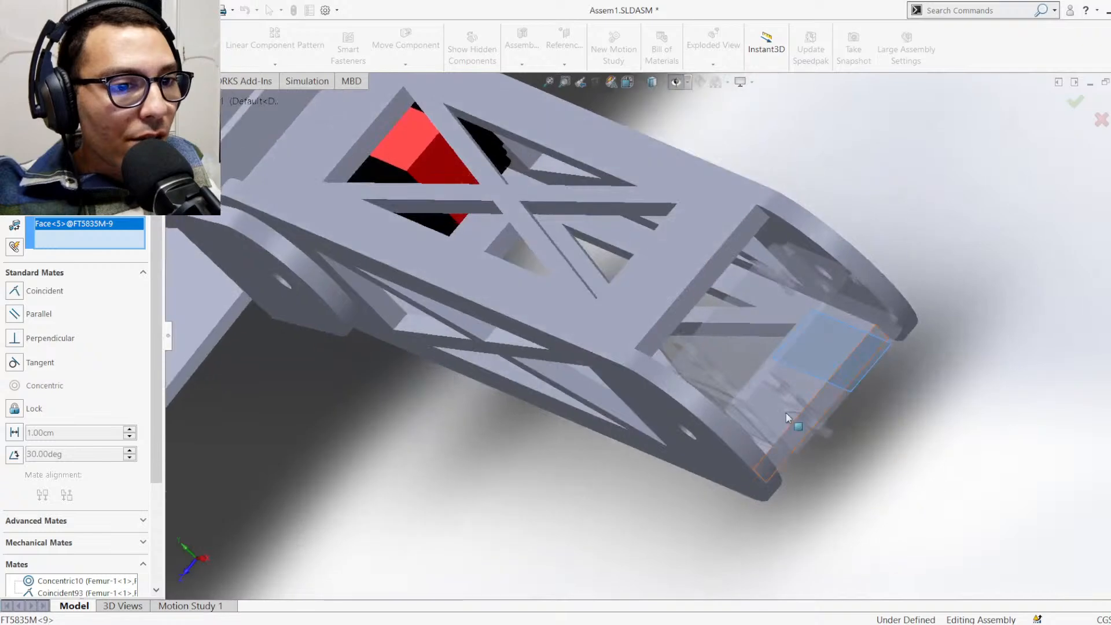
{"action": "middle_click_drag", "start_coordinate": [786, 412], "coordinate": [706, 275]}
{"action": "left_click", "coordinate": [707, 275]}
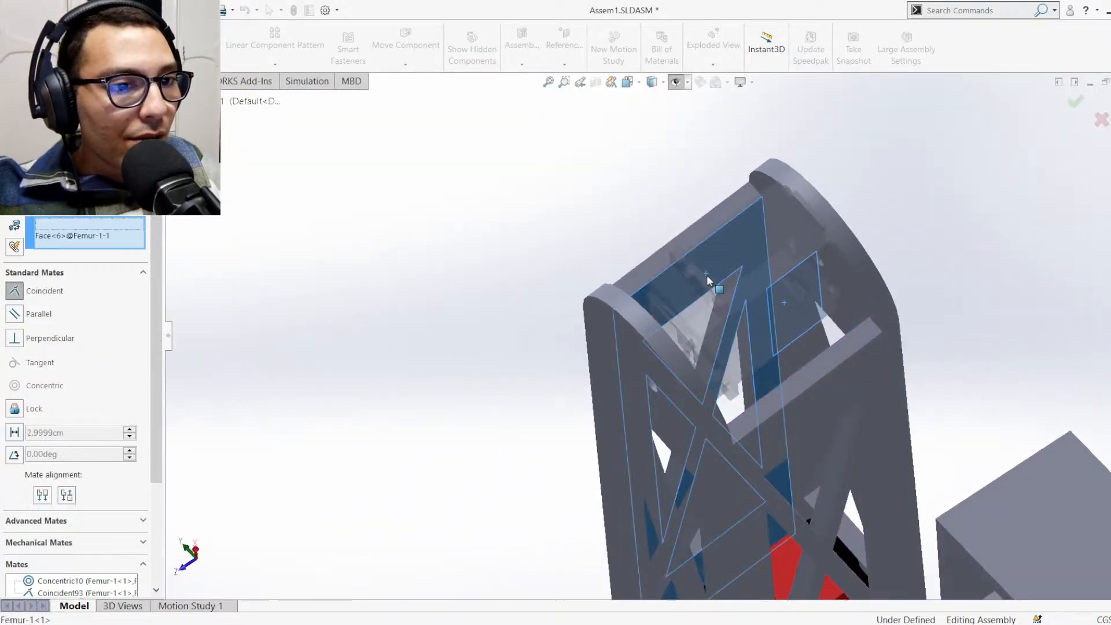
{"action": "middle_click_drag", "start_coordinate": [769, 355], "coordinate": [791, 369]}
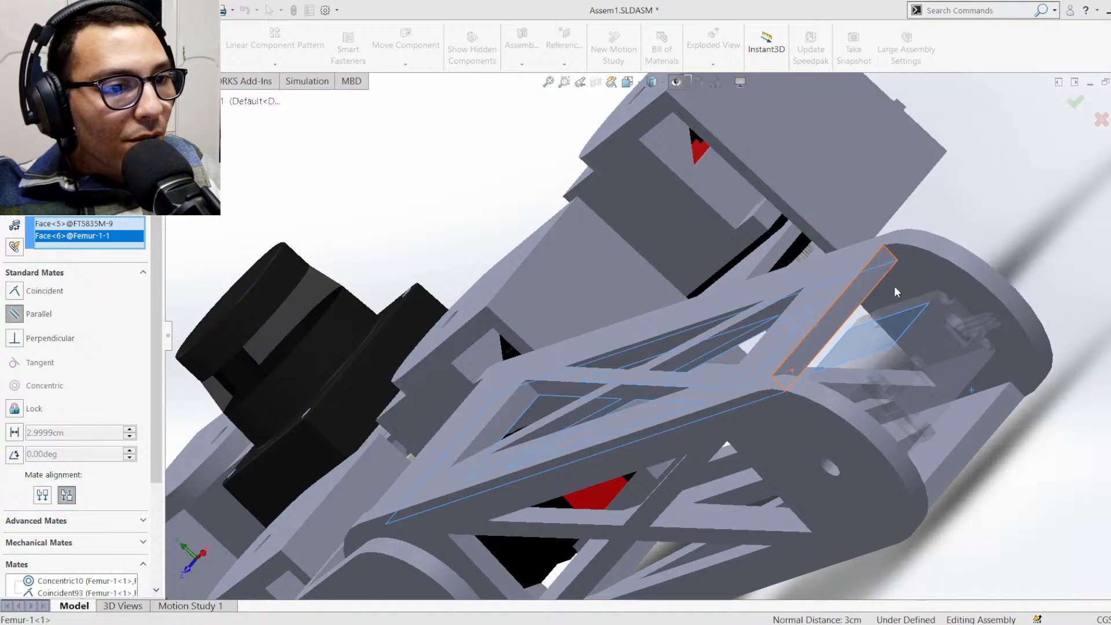
{"action": "scroll", "coordinate": [919, 405], "scroll_direction": "up", "scroll_amount": 3}
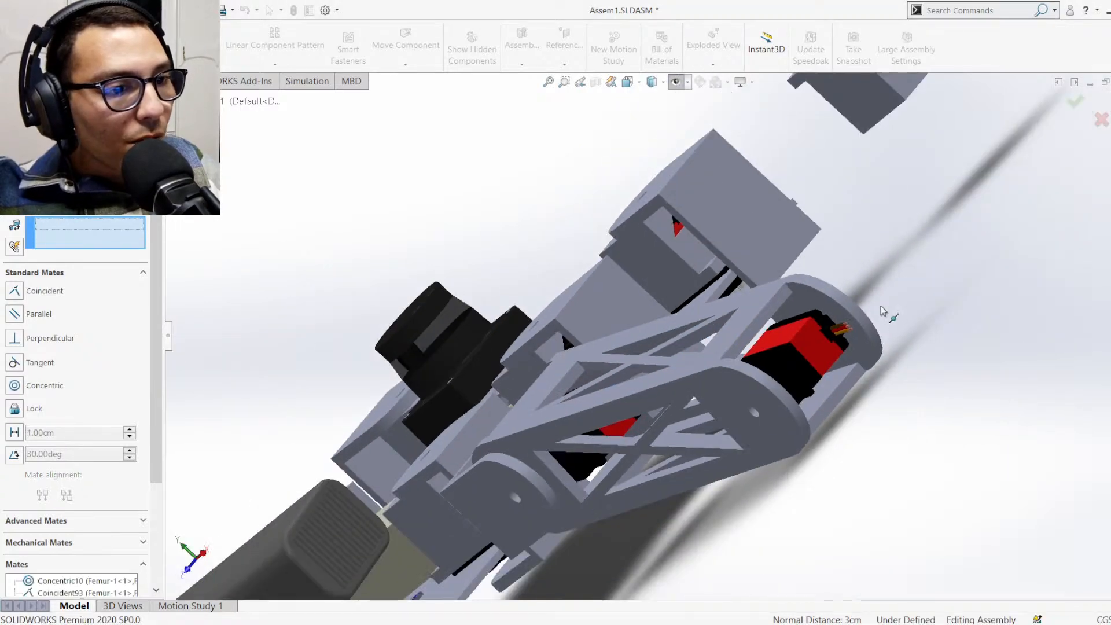
Review the new servo's position and cable direction at the Femur's free end and exit the Mate command
{"action": "middle_click_drag", "start_coordinate": [881, 309], "coordinate": [913, 360]}
{"action": "scroll", "coordinate": [889, 283], "scroll_direction": "up", "scroll_amount": 2}
{"action": "scroll", "coordinate": [885, 279], "scroll_direction": "down", "scroll_amount": 2}
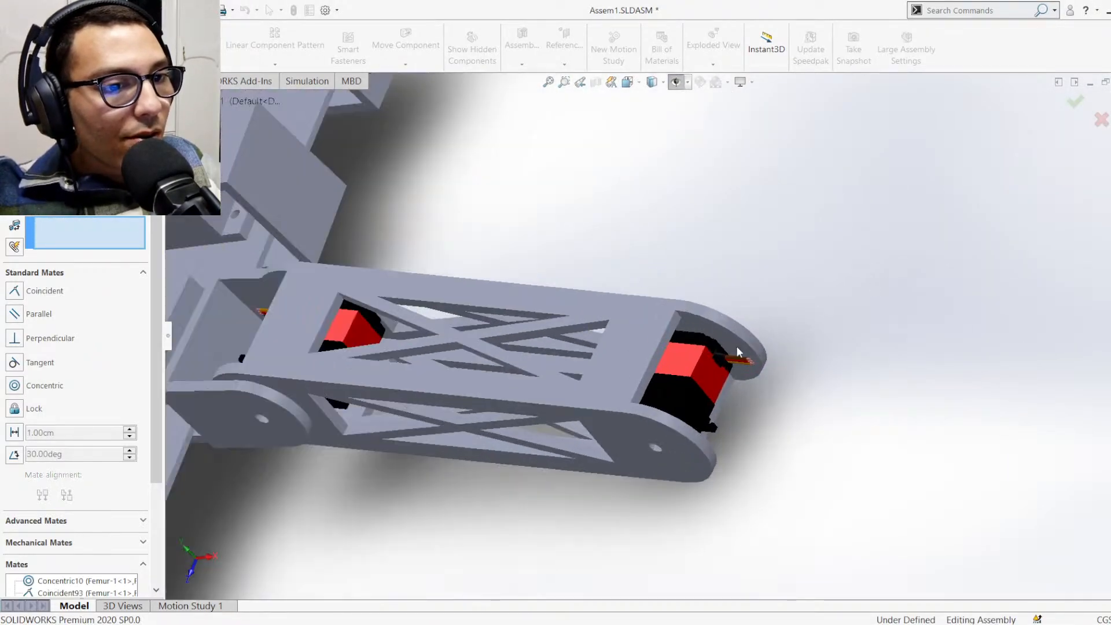
{"action": "scroll", "coordinate": [737, 347], "scroll_direction": "down", "scroll_amount": 1}
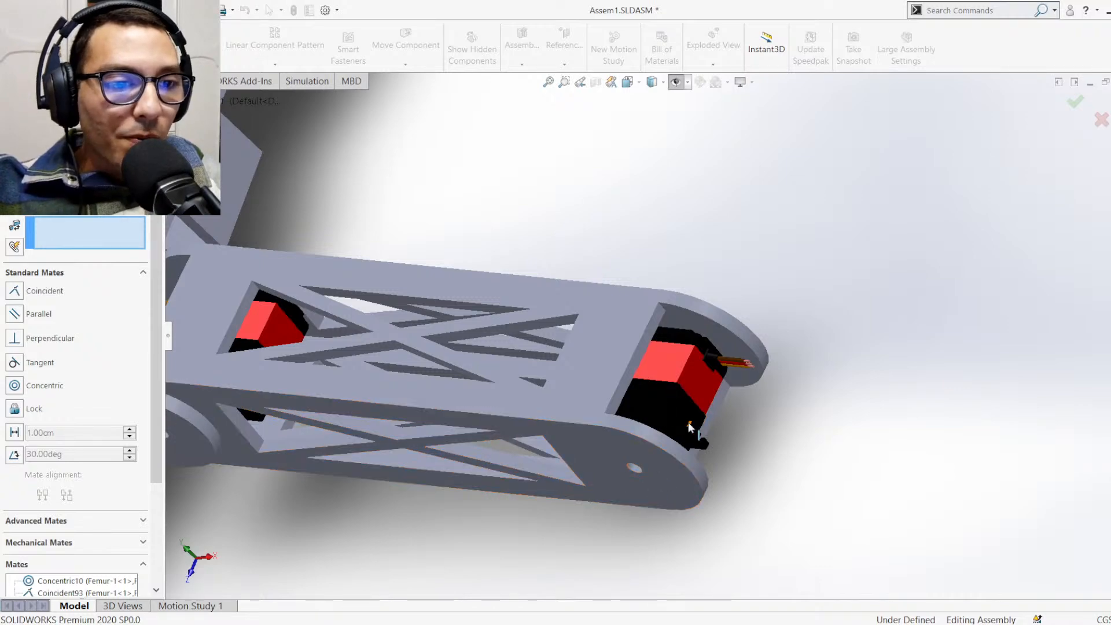
{"action": "mouse_move", "coordinate": [689, 422]}
{"action": "middle_mouse_down"}
{"action": "mouse_move", "coordinate": [675, 430]}
{"action": "mouse_move", "coordinate": [686, 426]}
{"action": "middle_mouse_up"}
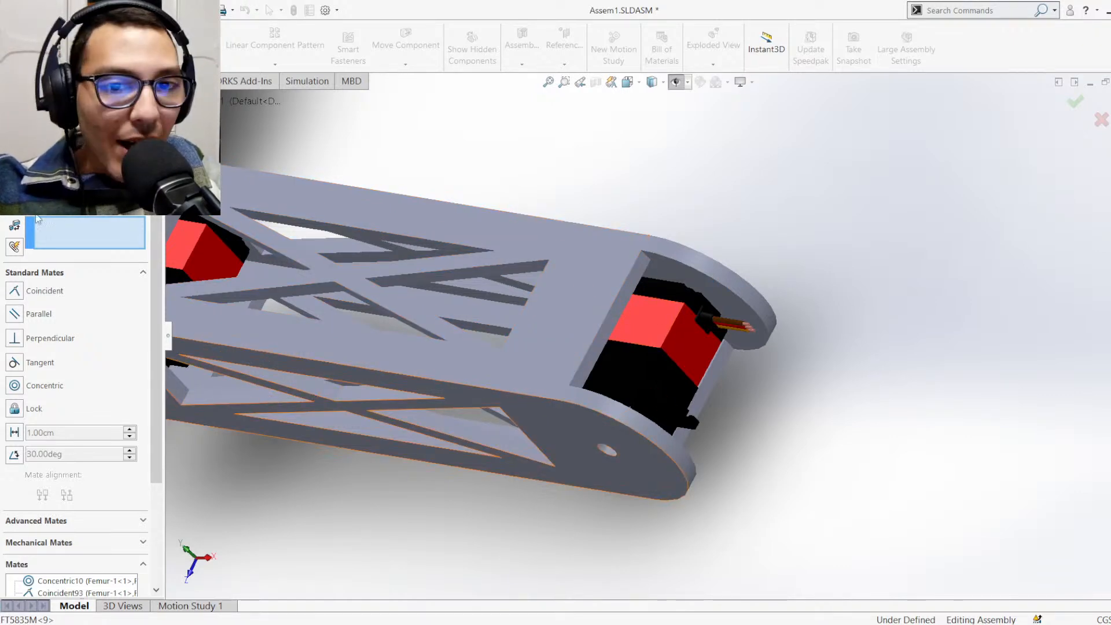
{"action": "key", "text": "Escape"}
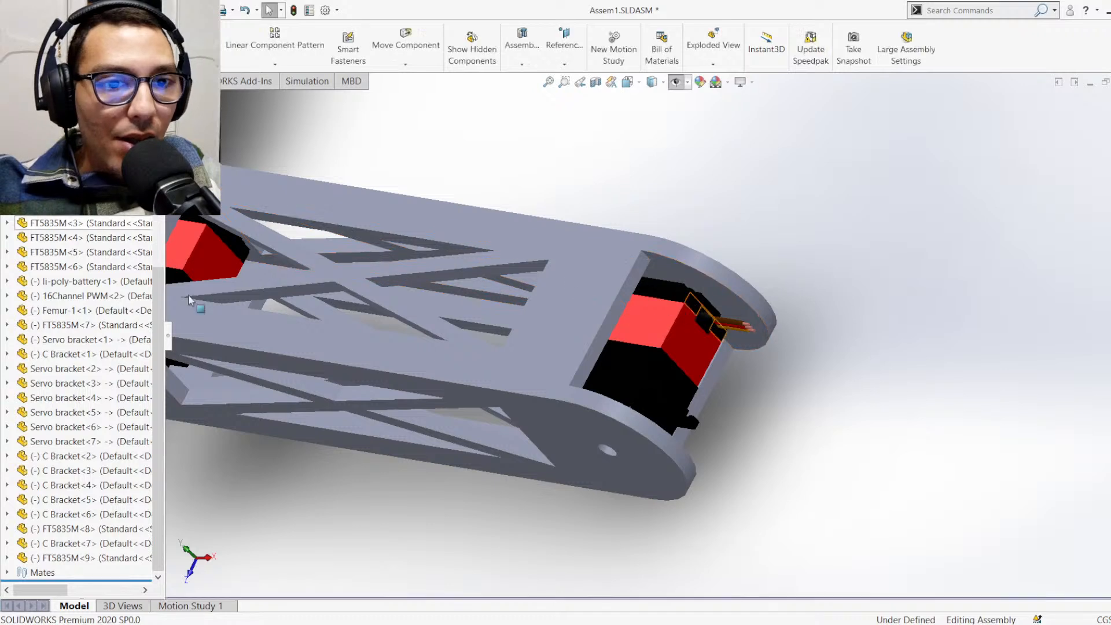
Insert the Tibea-2 part into the assembly and position it just beyond the Femur's free end
{"action": "left_click", "coordinate": [92, 41]}
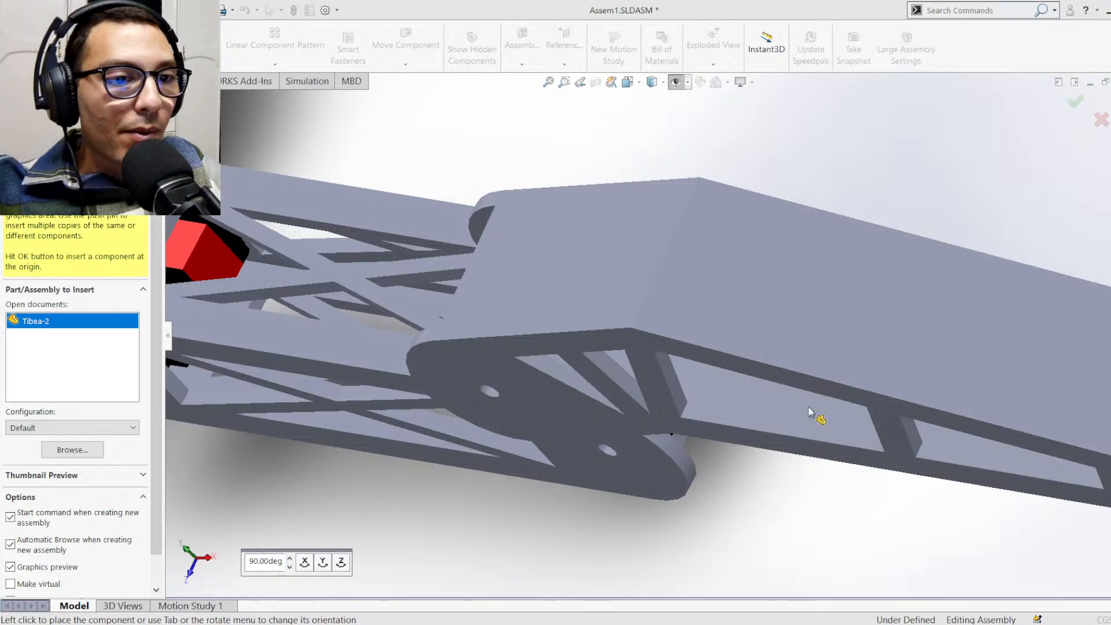
{"action": "left_click", "coordinate": [604, 440]}
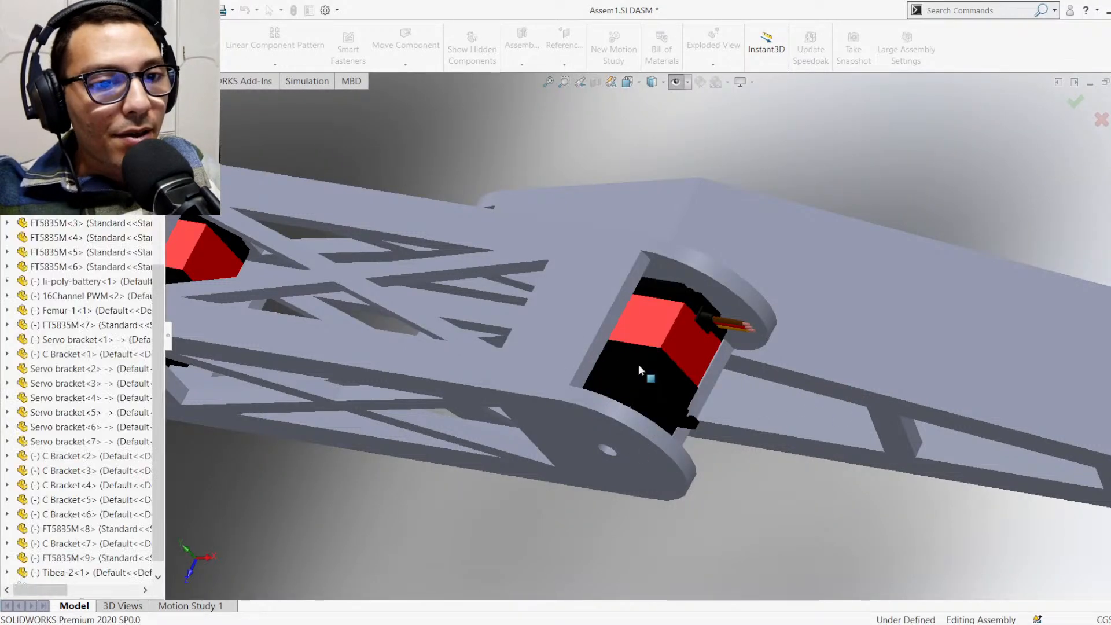
{"action": "scroll", "coordinate": [657, 367], "scroll_direction": "up", "scroll_amount": 2}
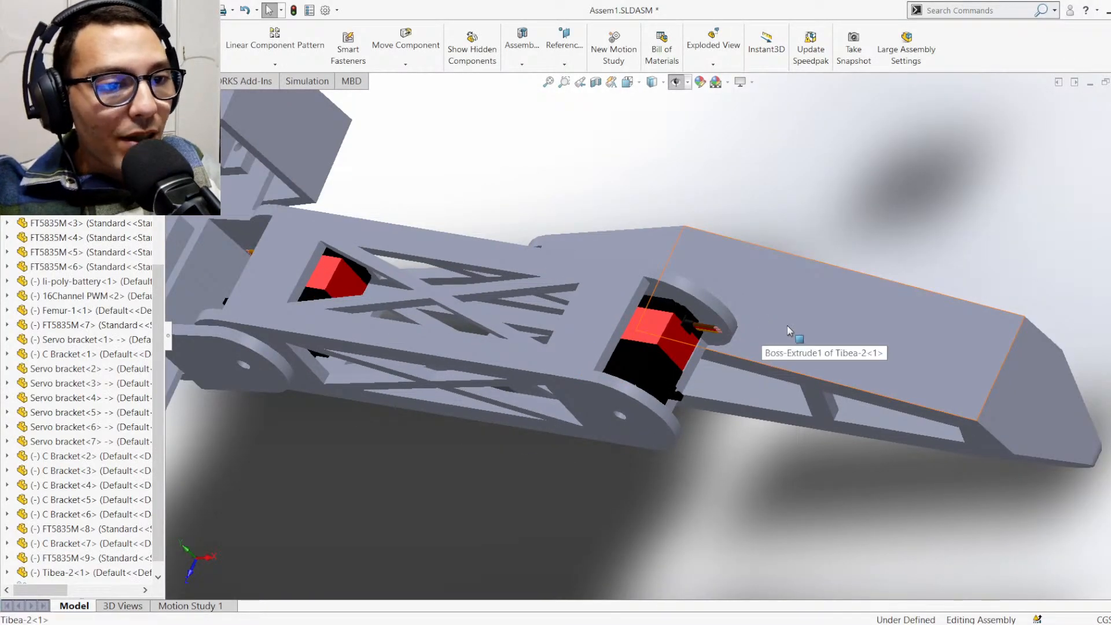
{"action": "left_click_drag", "start_coordinate": [791, 330], "coordinate": [1110, 431]}
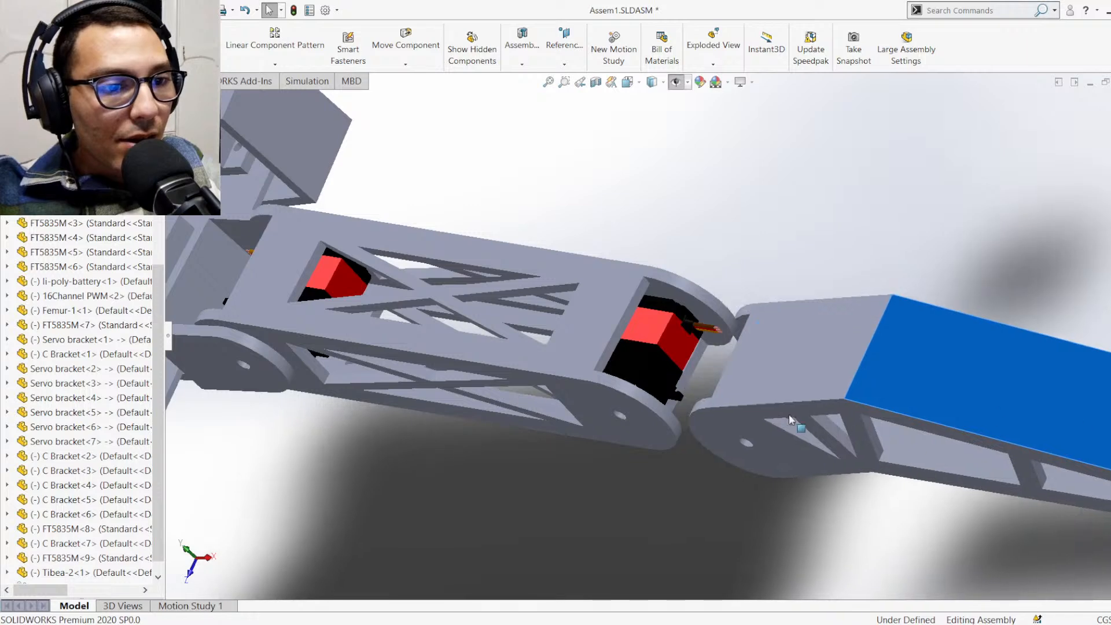
Set a coincident mate between the Tibea-2's pivot hole and the pivot hole at the Femur's free end, clearing the preselected face first
{"action": "scroll", "coordinate": [805, 474], "scroll_direction": "down", "scroll_amount": 6}
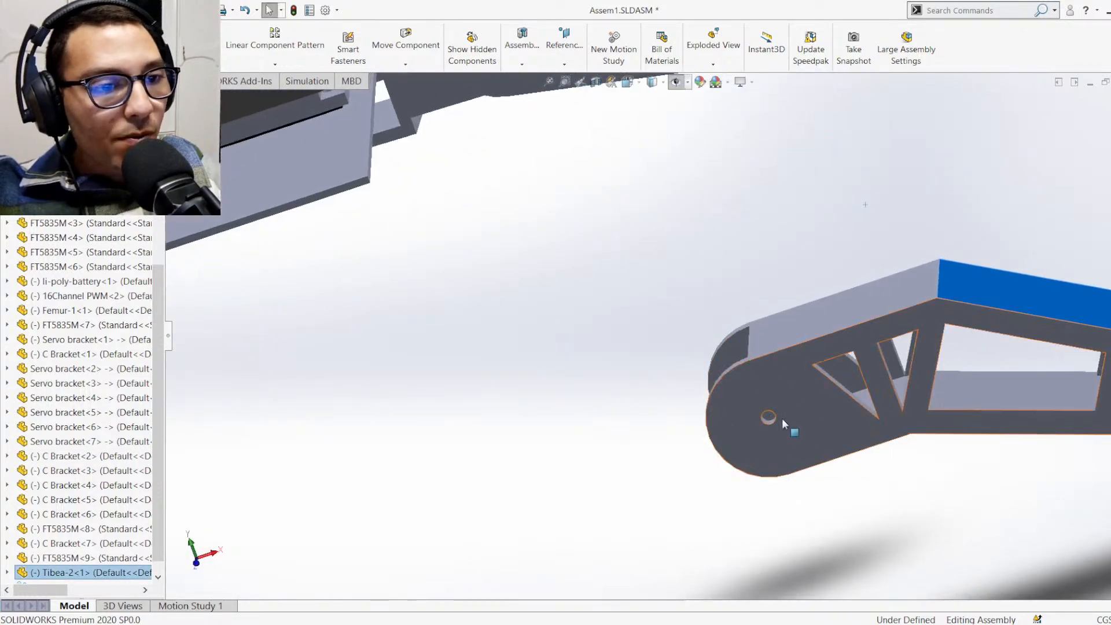
{"action": "middle_click_drag", "start_coordinate": [796, 389], "coordinate": [783, 439]}
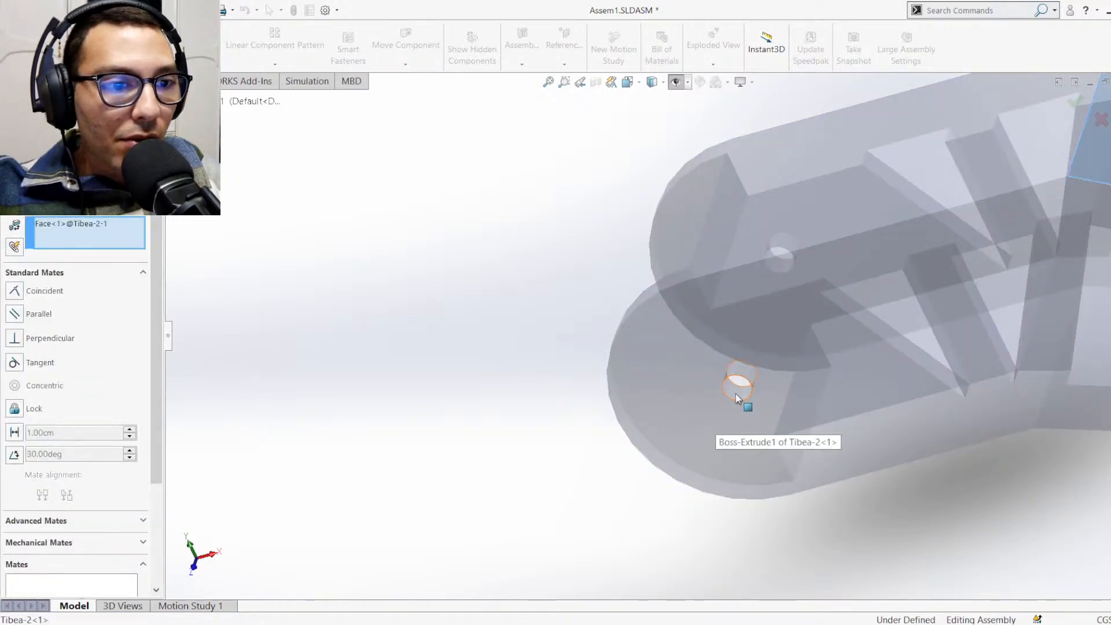
{"action": "scroll", "coordinate": [735, 396], "scroll_direction": "up", "scroll_amount": 6}
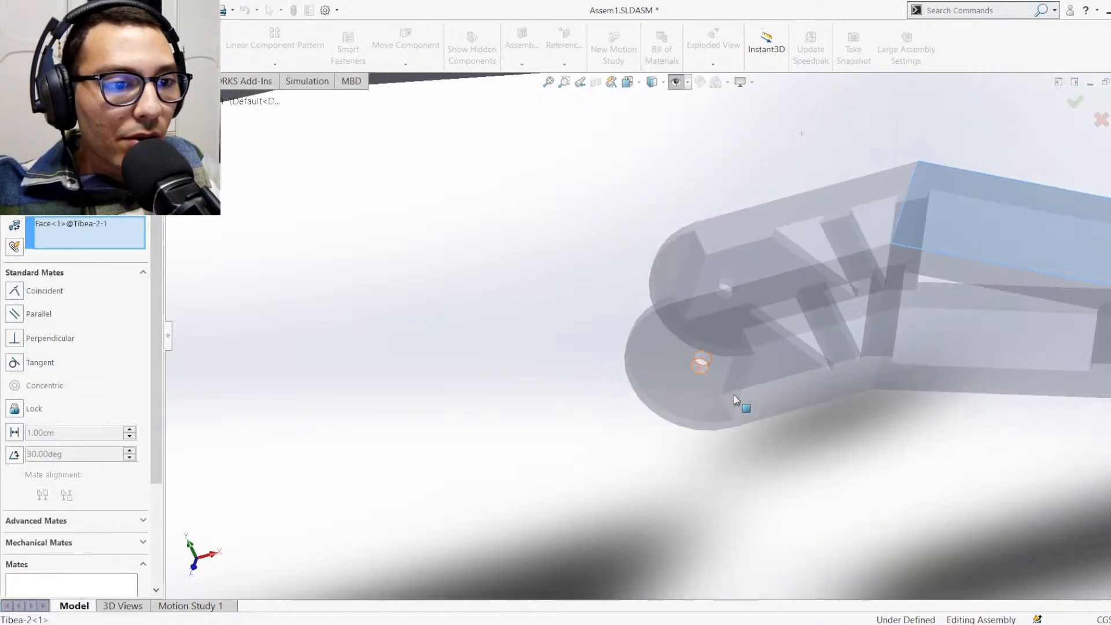
{"action": "left_click", "coordinate": [85, 226]}
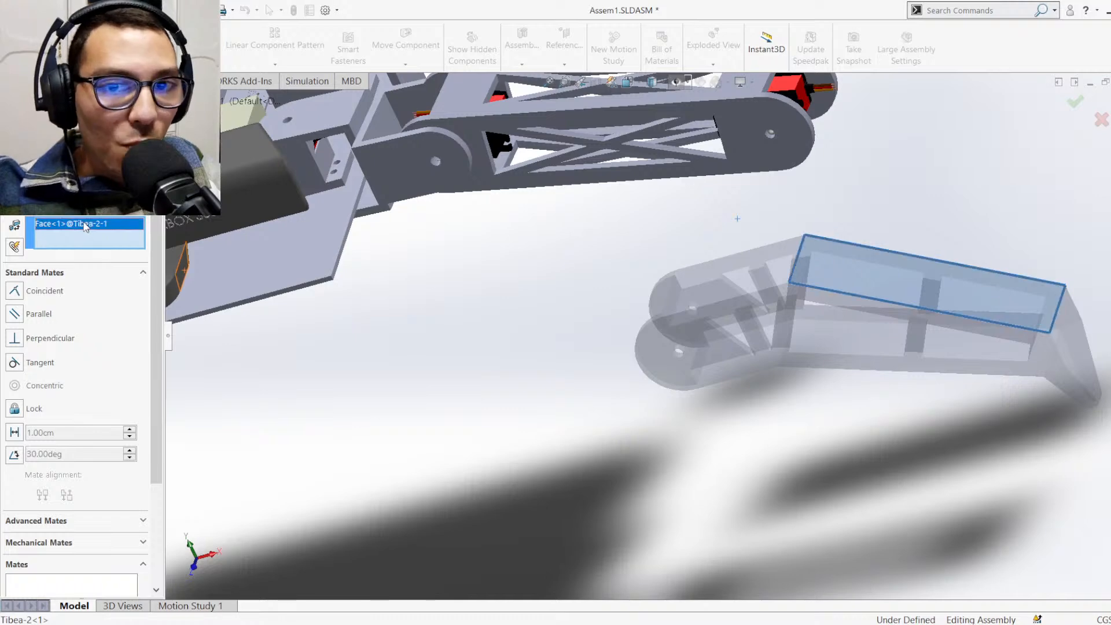
{"action": "key", "text": "Delete"}
{"action": "scroll", "coordinate": [789, 340], "scroll_direction": "down", "scroll_amount": 8}
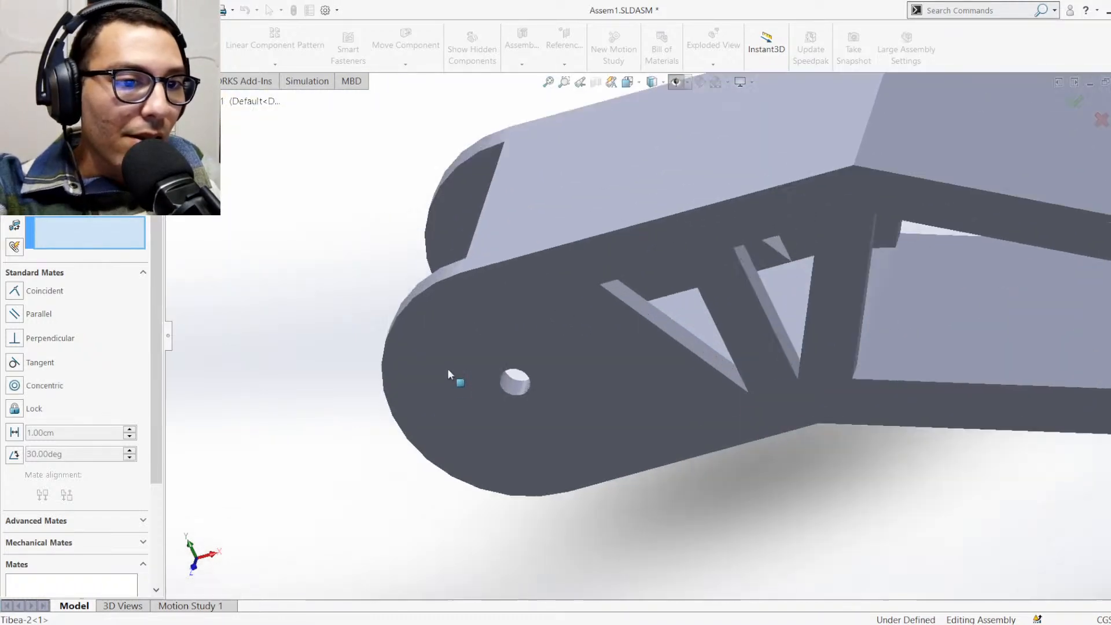
{"action": "left_click", "coordinate": [510, 391]}
{"action": "scroll", "coordinate": [632, 362], "scroll_direction": "up", "scroll_amount": 8}
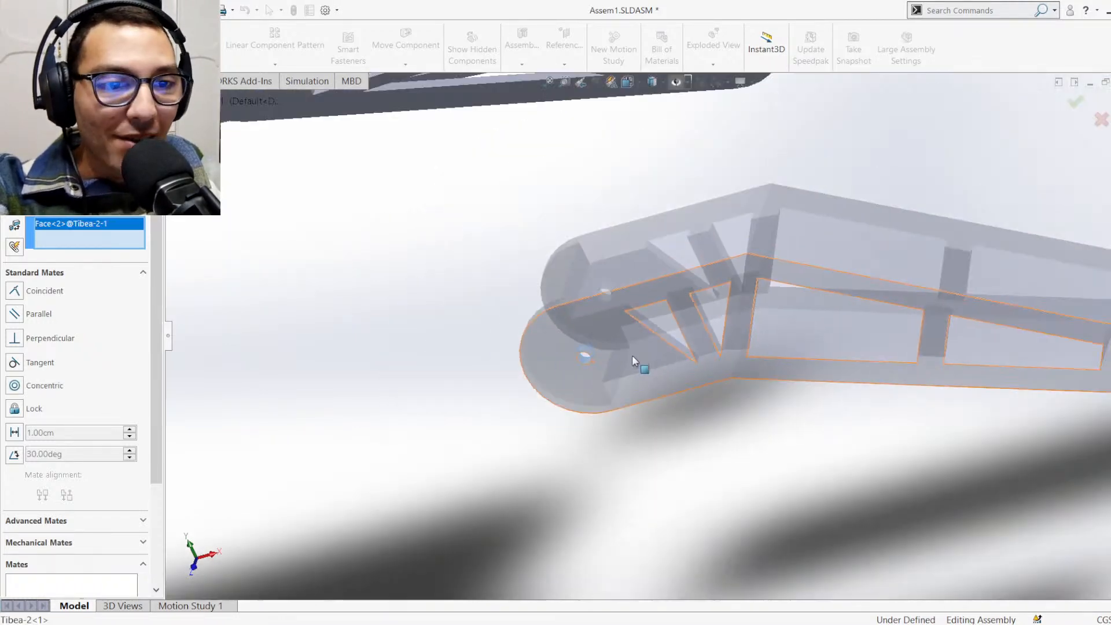
{"action": "scroll", "coordinate": [682, 191], "scroll_direction": "down", "scroll_amount": 10}
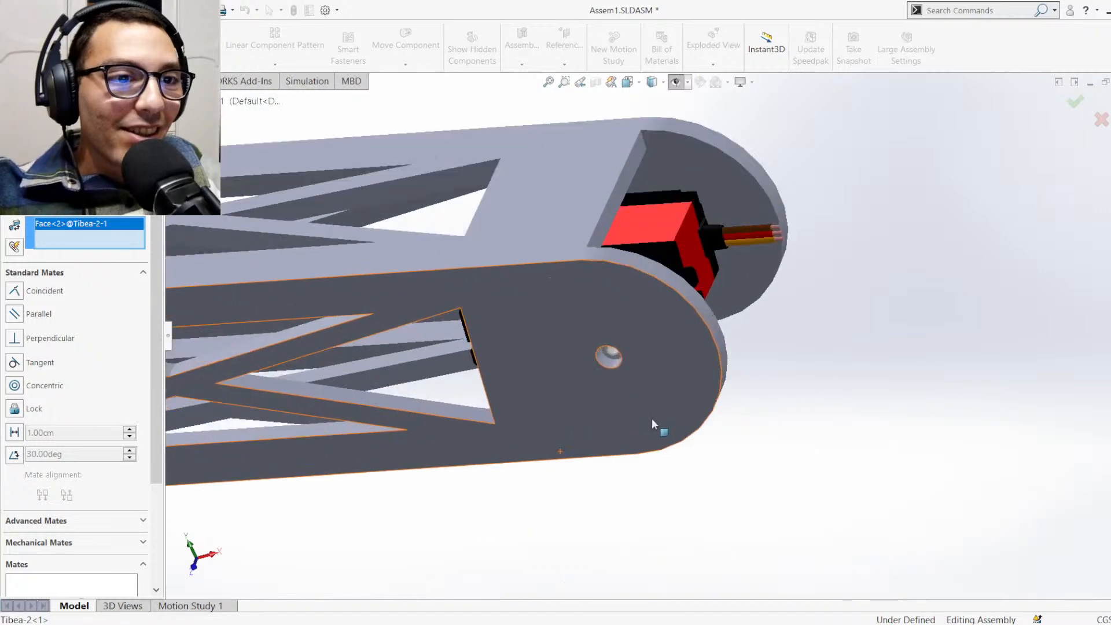
{"action": "left_click", "coordinate": [614, 338]}
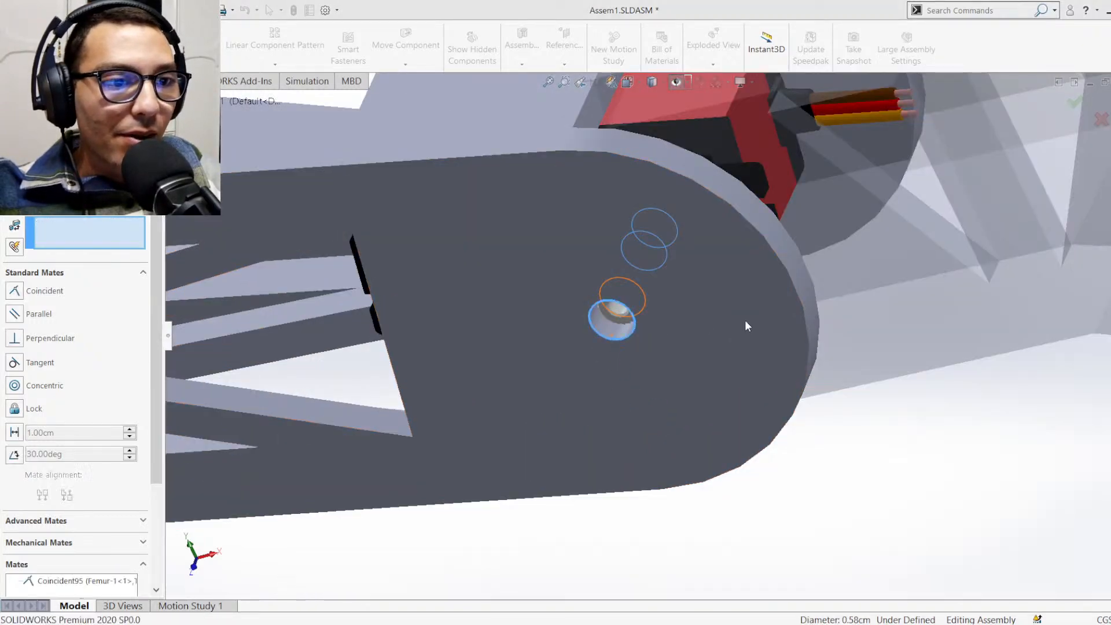
{"action": "key", "text": "Return"}
Mate the Tibea-2's side face coincident with the outer side face of the Femur's free end
{"action": "scroll", "coordinate": [728, 319], "scroll_direction": "up", "scroll_amount": 6}
{"action": "middle_click_drag", "start_coordinate": [707, 289], "coordinate": [710, 386]}
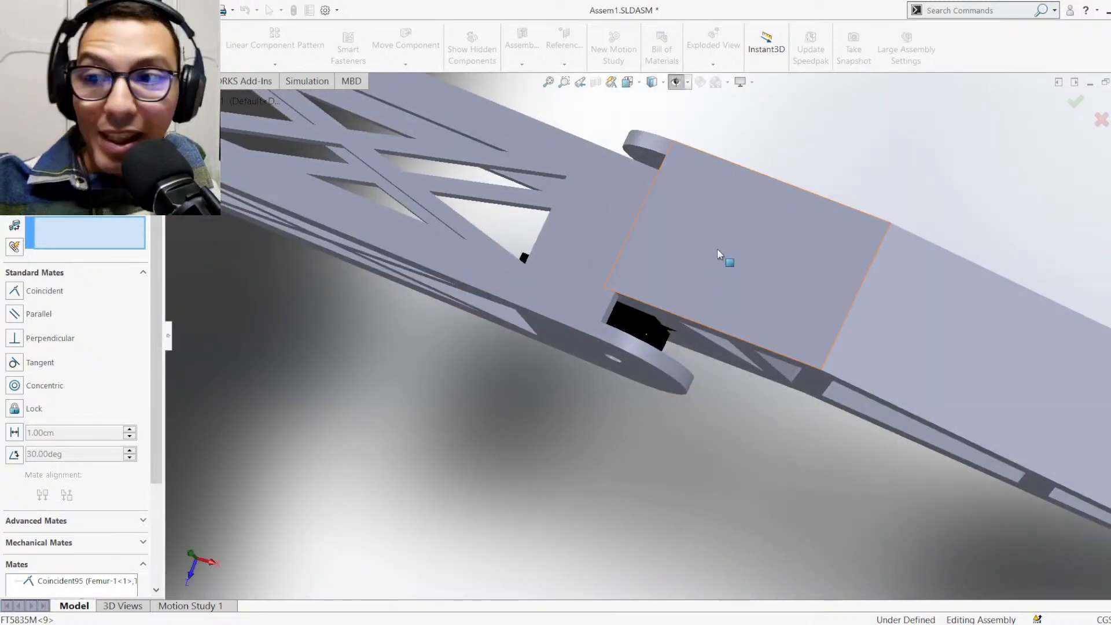
{"action": "scroll", "coordinate": [718, 255], "scroll_direction": "down", "scroll_amount": 2}
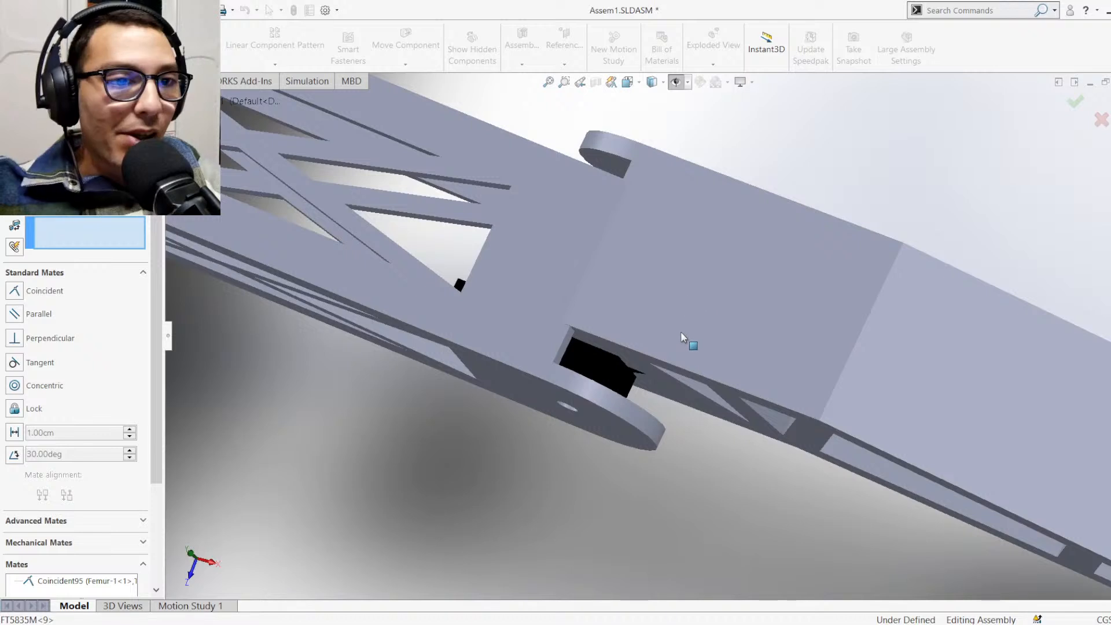
{"action": "middle_click_drag", "start_coordinate": [681, 331], "coordinate": [607, 367]}
{"action": "left_click", "coordinate": [602, 363]}
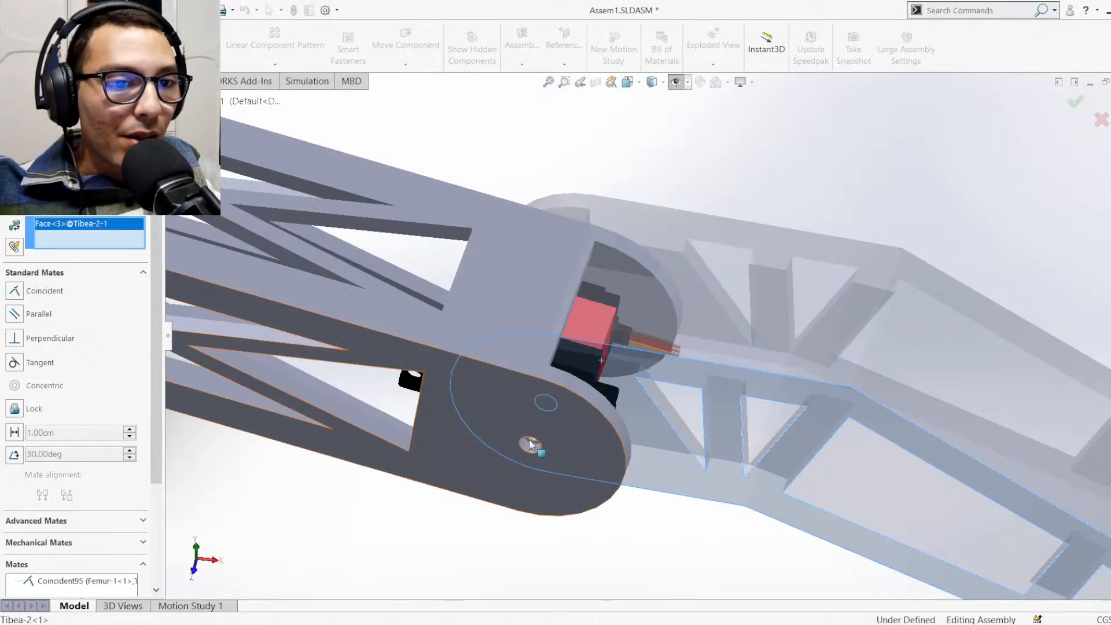
{"action": "left_click", "coordinate": [562, 439]}
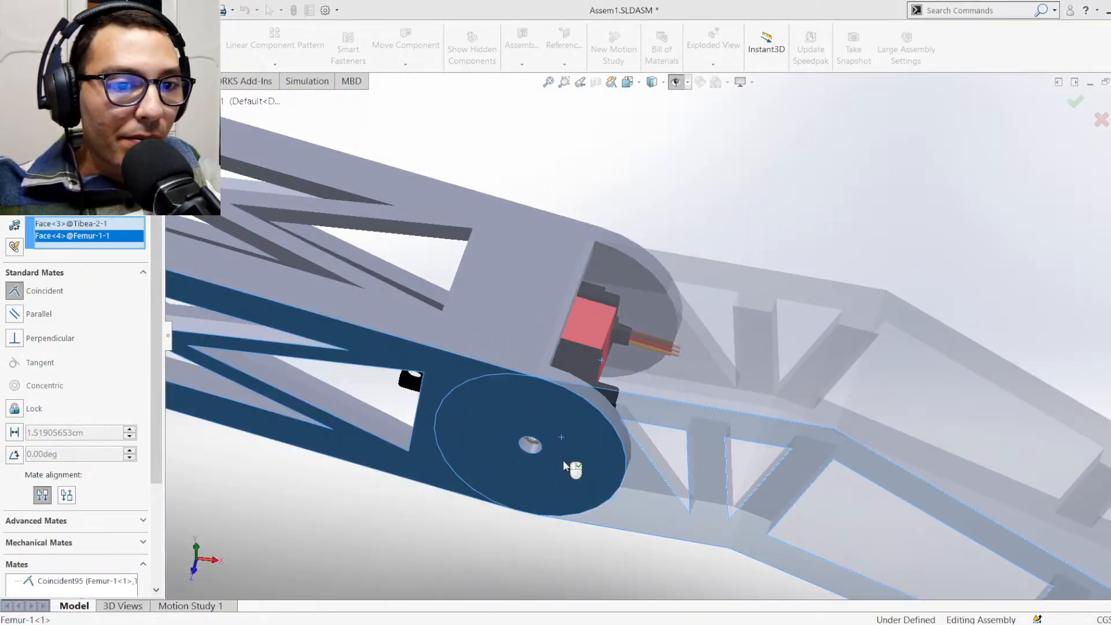
{"action": "right_click", "coordinate": [547, 484]}
Swing the Femur upward and the Tibea-2 downward into a bent leg pose, and show the assembly in isometric view
{"action": "middle_click_drag", "start_coordinate": [636, 425], "coordinate": [642, 370]}
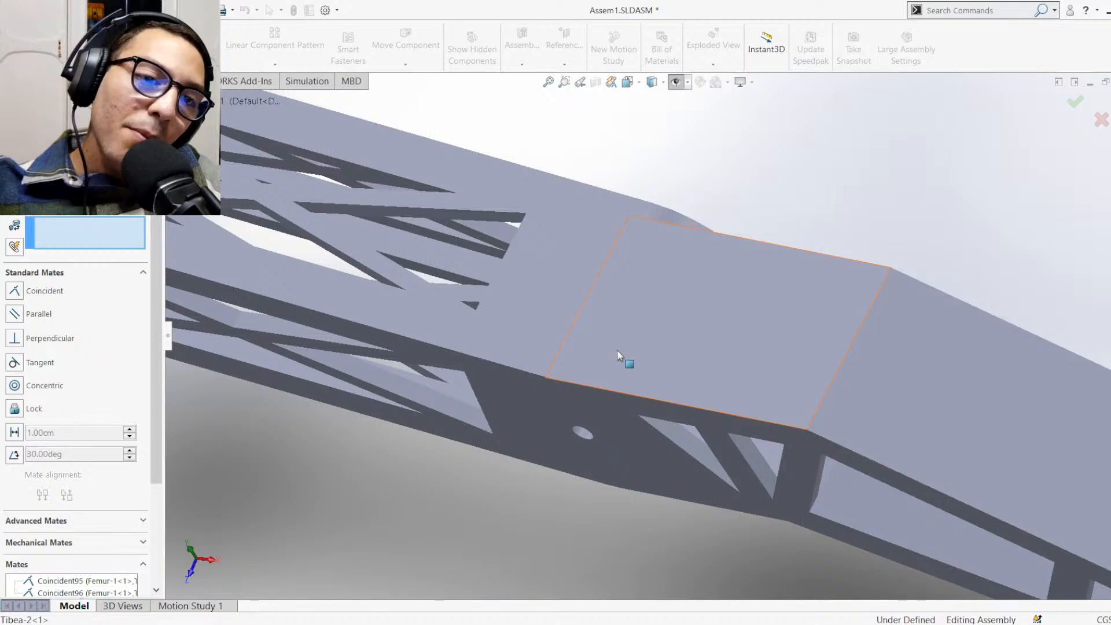
{"action": "scroll", "coordinate": [631, 362], "scroll_direction": "up", "scroll_amount": 5}
{"action": "scroll", "coordinate": [646, 373], "scroll_direction": "down", "scroll_amount": 5}
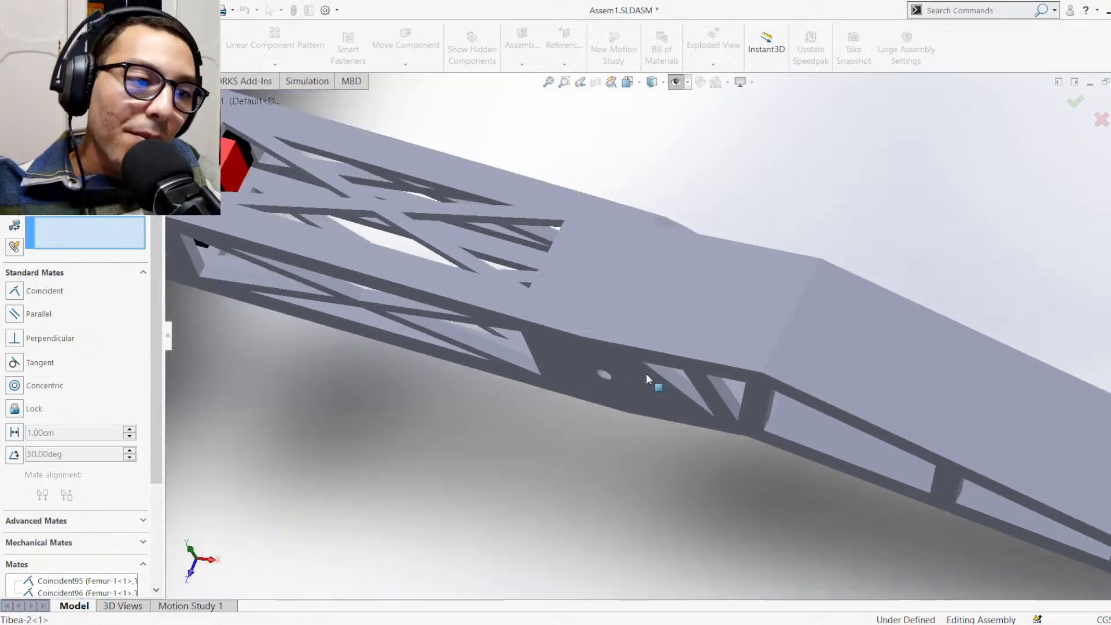
{"action": "scroll", "coordinate": [646, 373], "scroll_direction": "up", "scroll_amount": 2}
{"action": "middle_click_drag", "start_coordinate": [682, 386], "coordinate": [693, 315]}
{"action": "scroll", "coordinate": [677, 329], "scroll_direction": "down", "scroll_amount": 2}
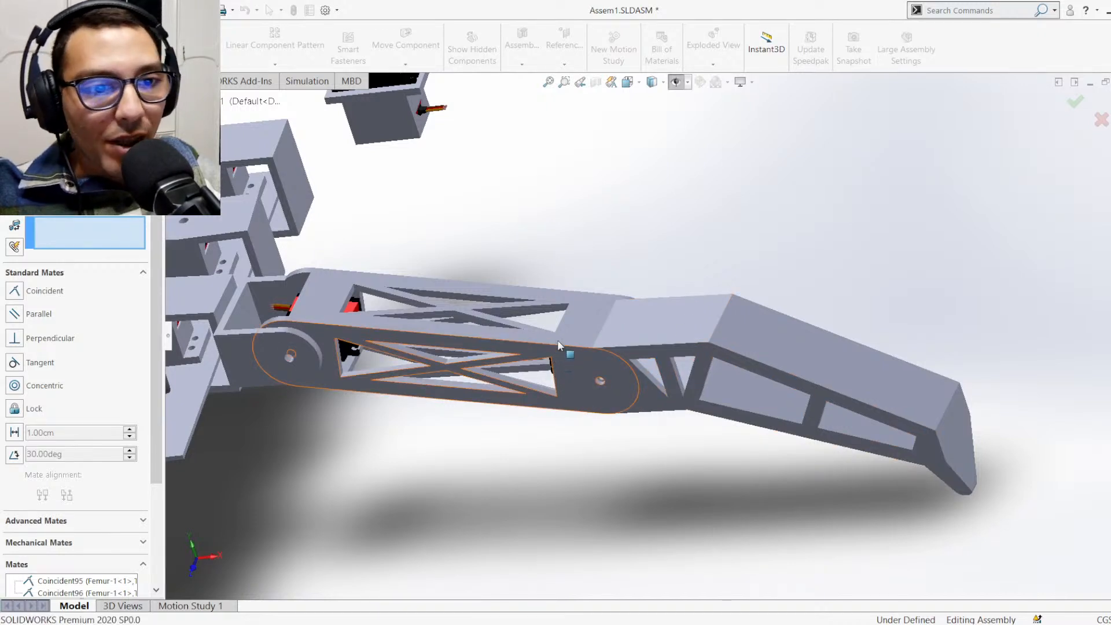
{"action": "left_click_drag", "start_coordinate": [559, 345], "coordinate": [752, 405]}
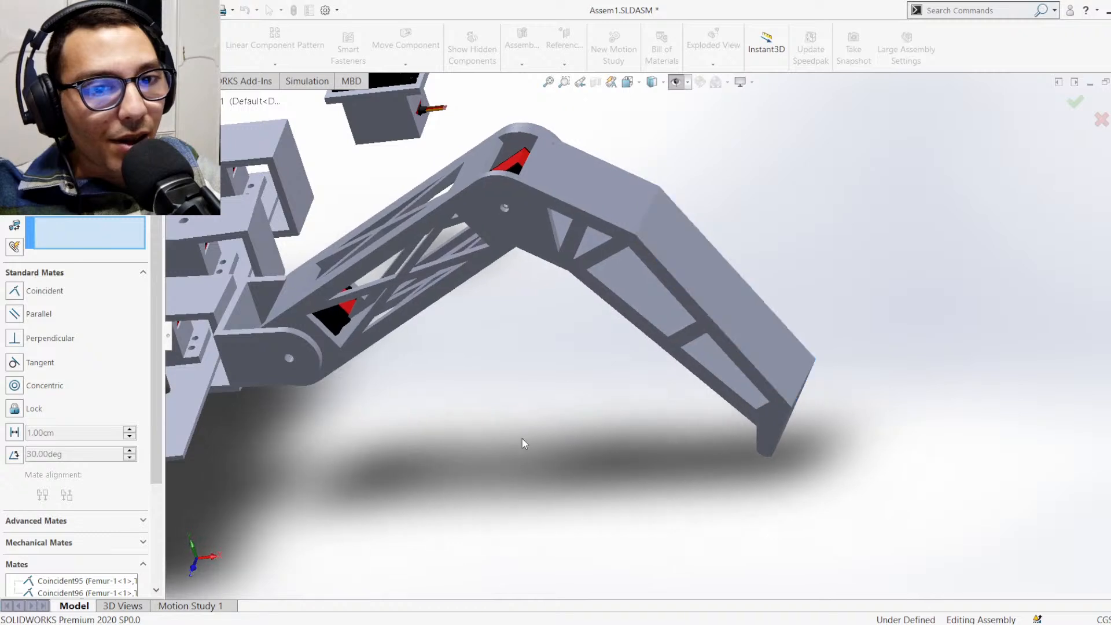
{"action": "scroll", "coordinate": [509, 445], "scroll_direction": "down", "scroll_amount": 5}
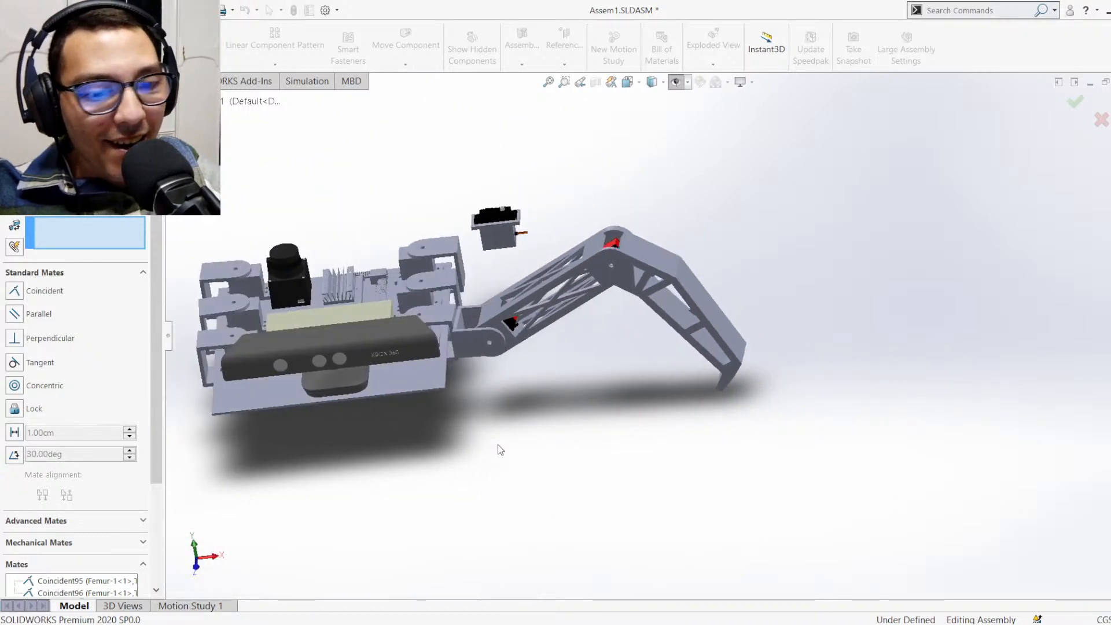
{"action": "key", "text": "ctrl+7"}
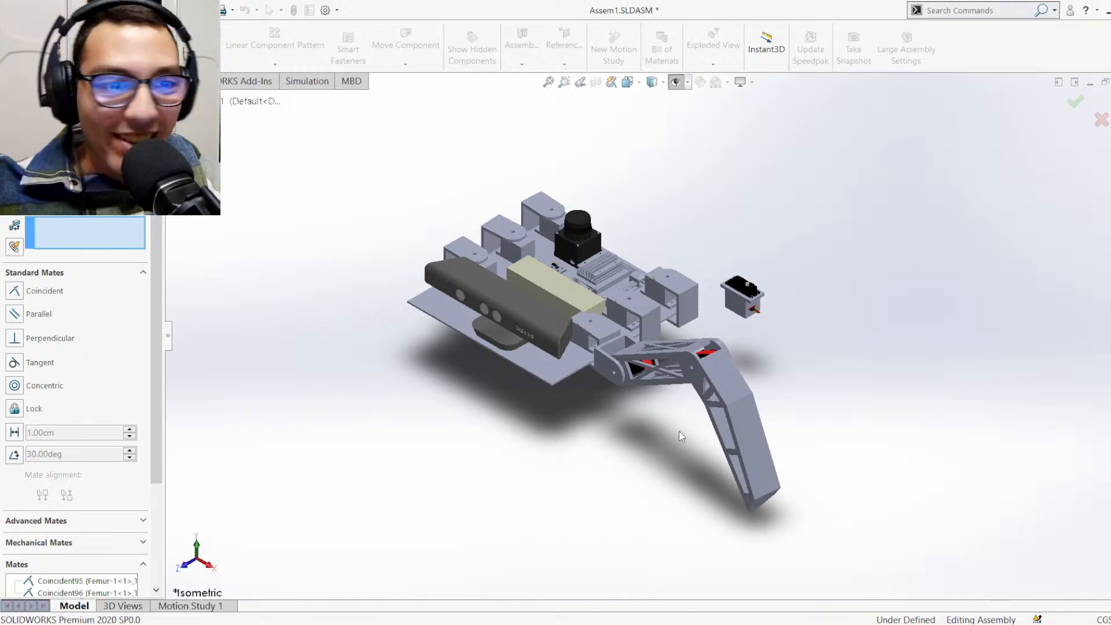
Examine the gap between the servo's output shaft and the C bracket at the Femur's body-side joint from above
{"action": "scroll", "coordinate": [666, 328], "scroll_direction": "down", "scroll_amount": 3}
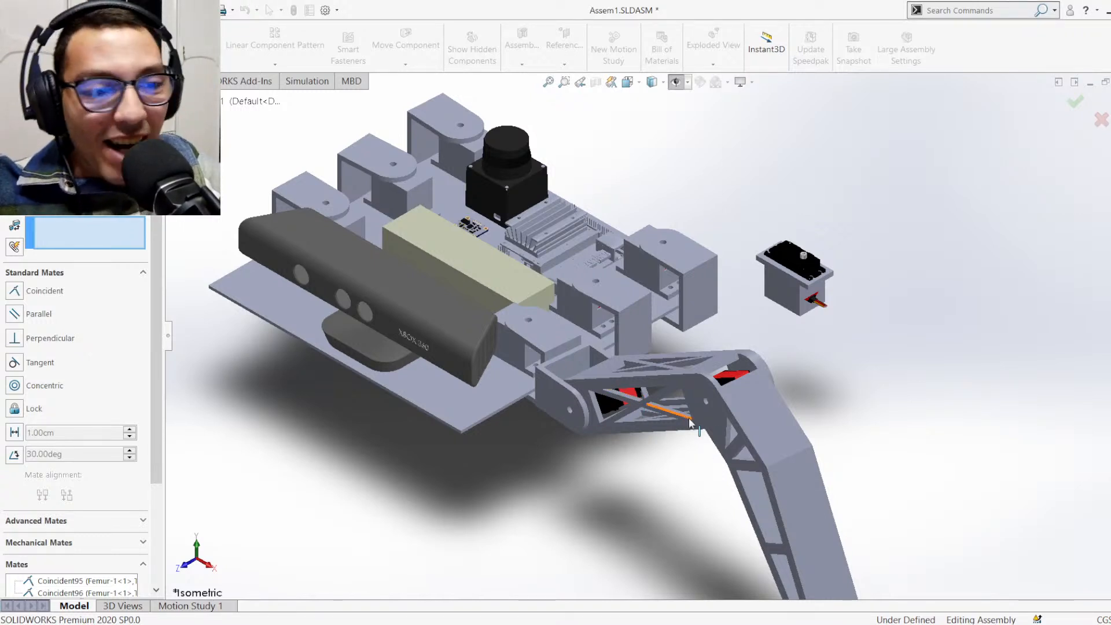
{"action": "scroll", "coordinate": [691, 427], "scroll_direction": "down", "scroll_amount": 4}
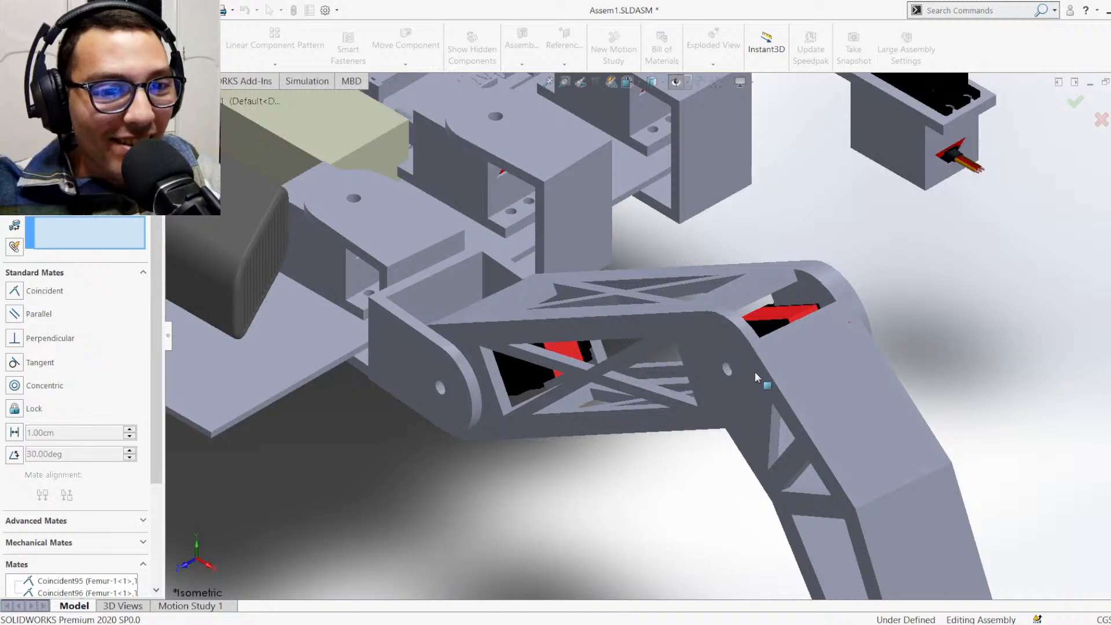
{"action": "middle_click_drag", "start_coordinate": [546, 371], "coordinate": [530, 291]}
{"action": "middle_click_drag", "start_coordinate": [513, 251], "coordinate": [541, 250]}
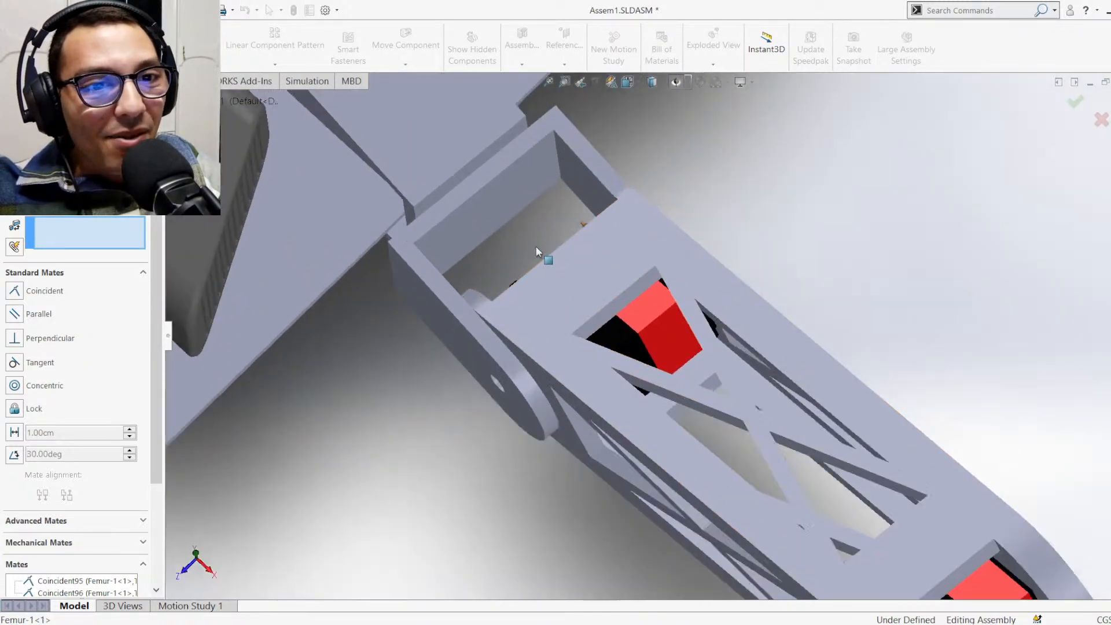
{"action": "middle_click_drag", "start_coordinate": [521, 344], "coordinate": [567, 331]}
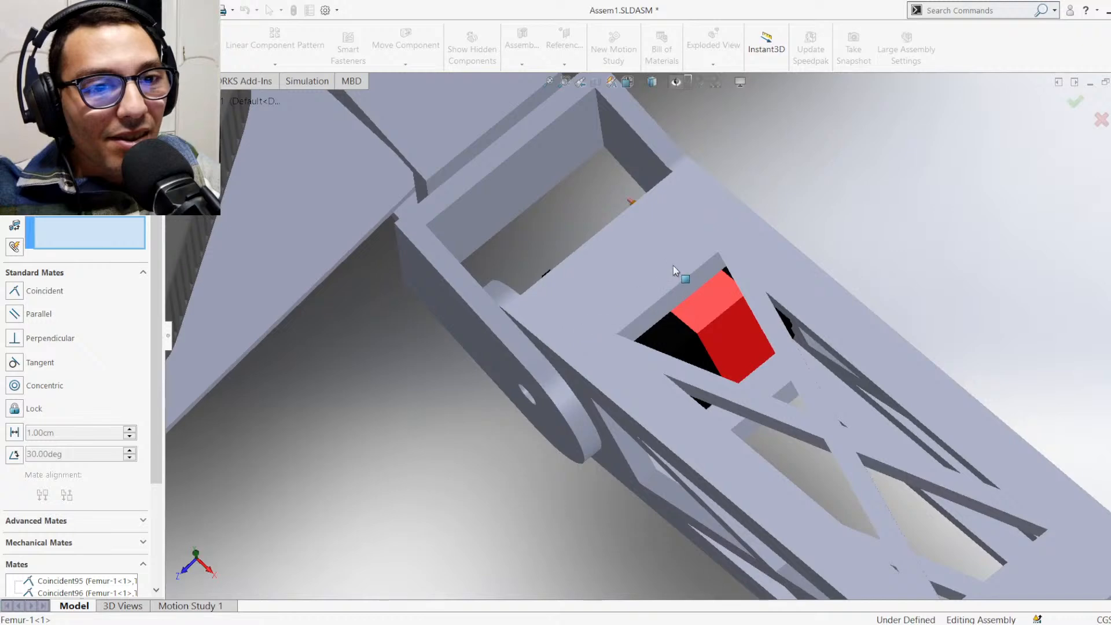
{"action": "middle_click_drag", "start_coordinate": [674, 266], "coordinate": [509, 290]}
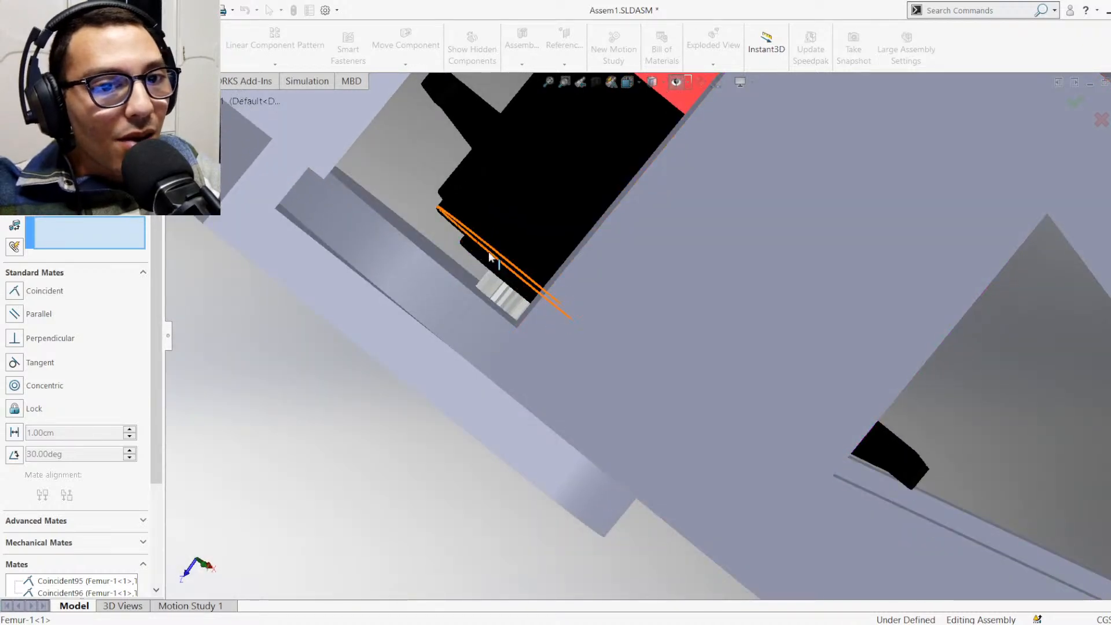
{"action": "middle_click", "coordinate": [553, 286]}
{"action": "key", "text": "ctrl+8"}
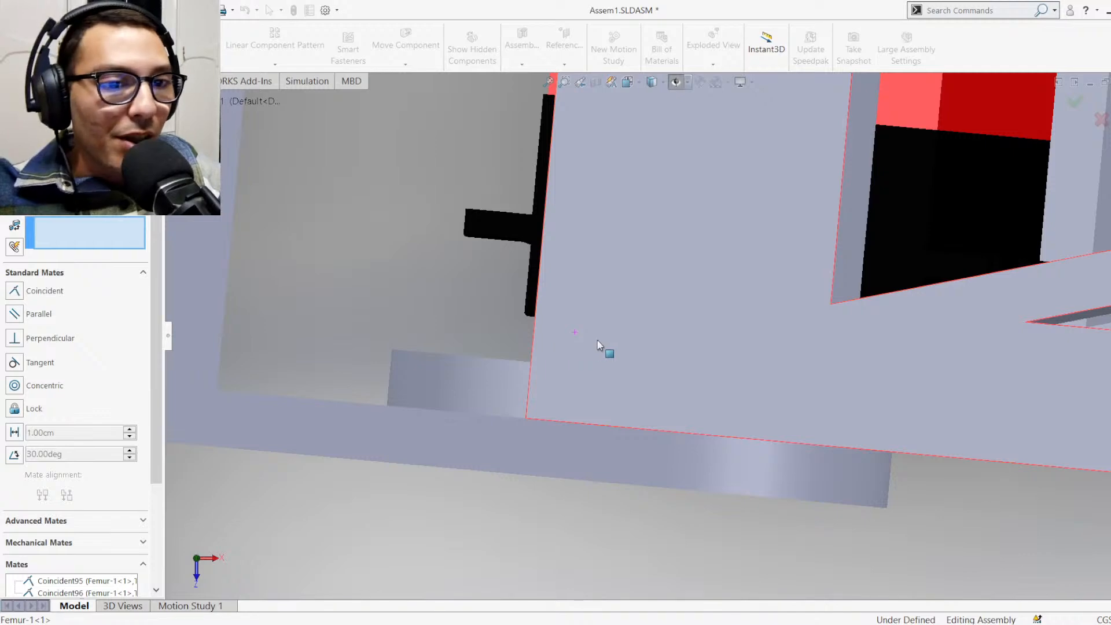
{"action": "scroll", "coordinate": [648, 325], "scroll_direction": "up", "scroll_amount": 5}
{"action": "scroll", "coordinate": [717, 301], "scroll_direction": "down", "scroll_amount": 2}
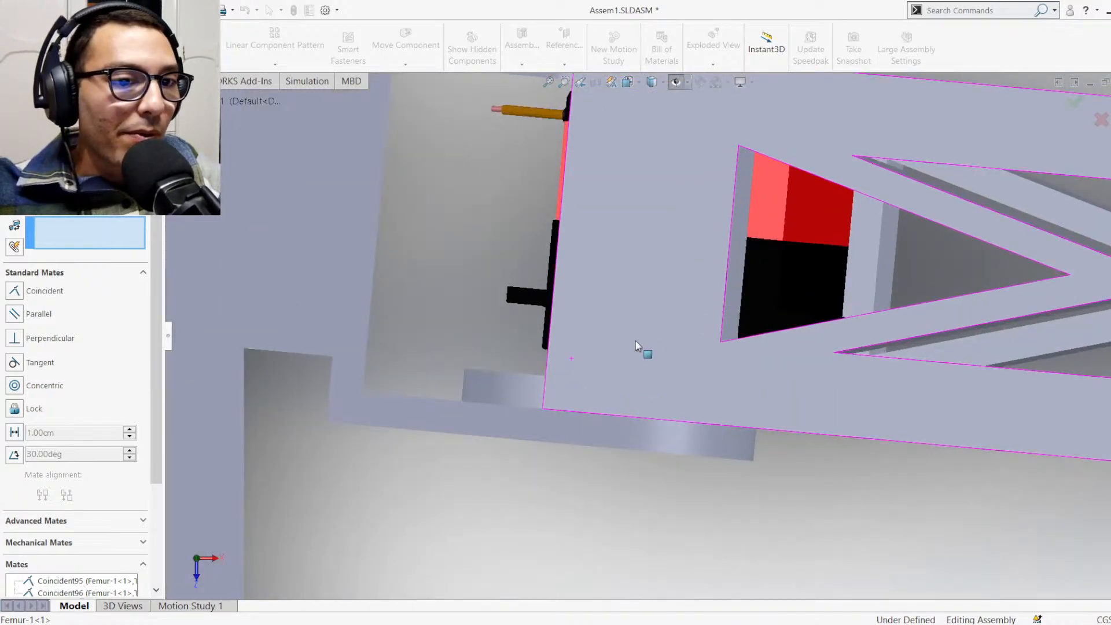
{"action": "middle_click_drag", "start_coordinate": [635, 342], "coordinate": [665, 359]}
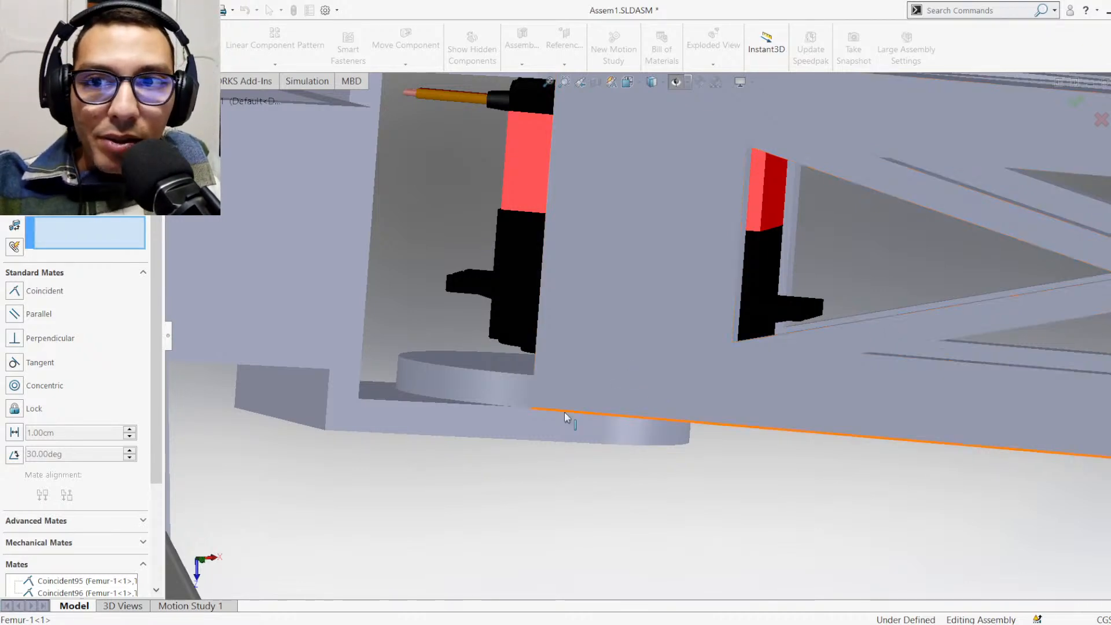
{"action": "middle_click_drag", "start_coordinate": [646, 376], "coordinate": [662, 366]}
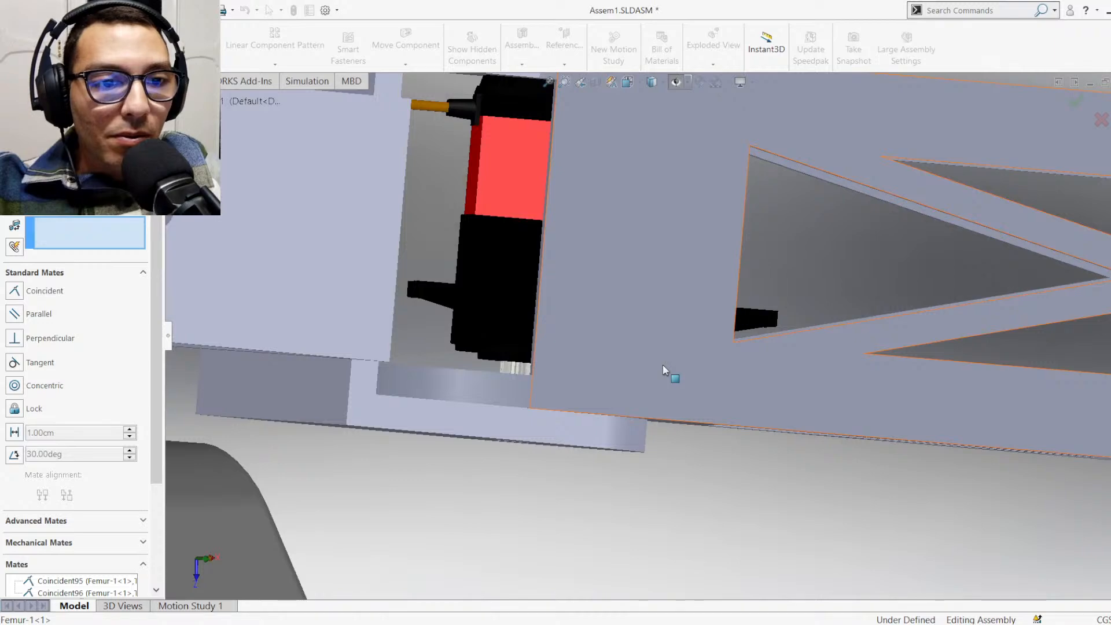
Check the servo shaft's alignment with the C bracket's pivot hole and its seating inside the Femur
{"action": "key", "text": "ctrl+7"}
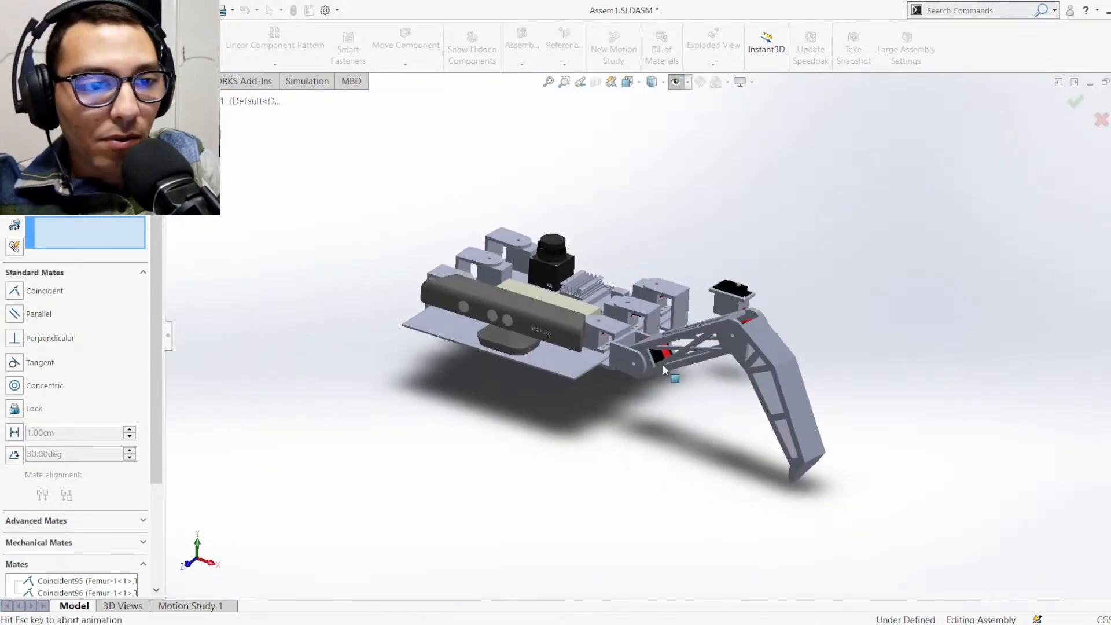
{"action": "scroll", "coordinate": [679, 318], "scroll_direction": "down", "scroll_amount": 12}
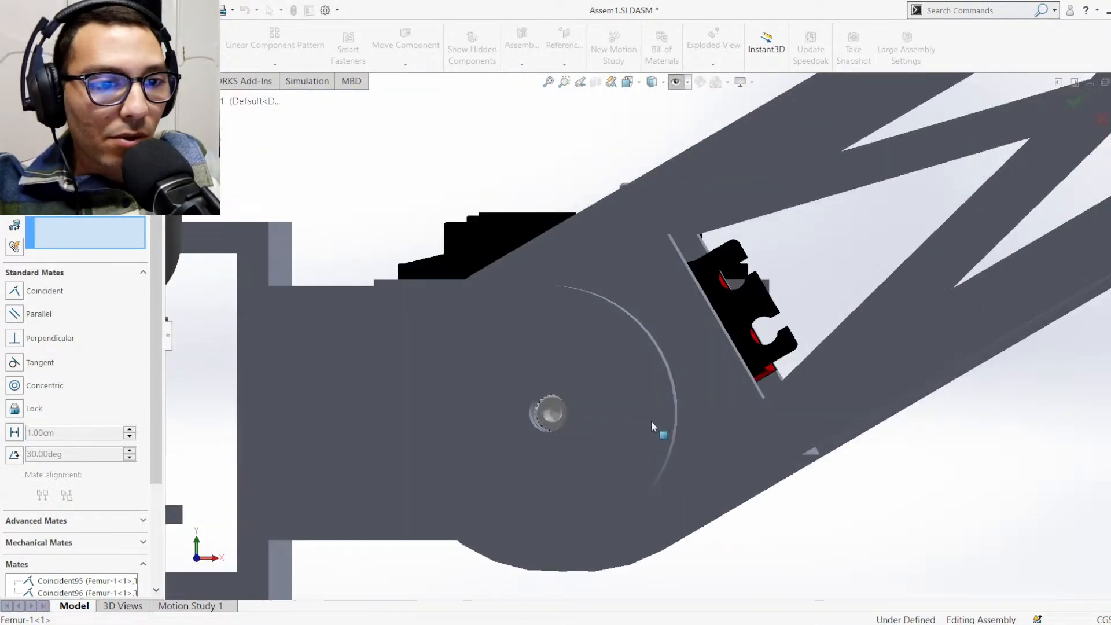
{"action": "middle_click_drag", "start_coordinate": [627, 293], "coordinate": [704, 528]}
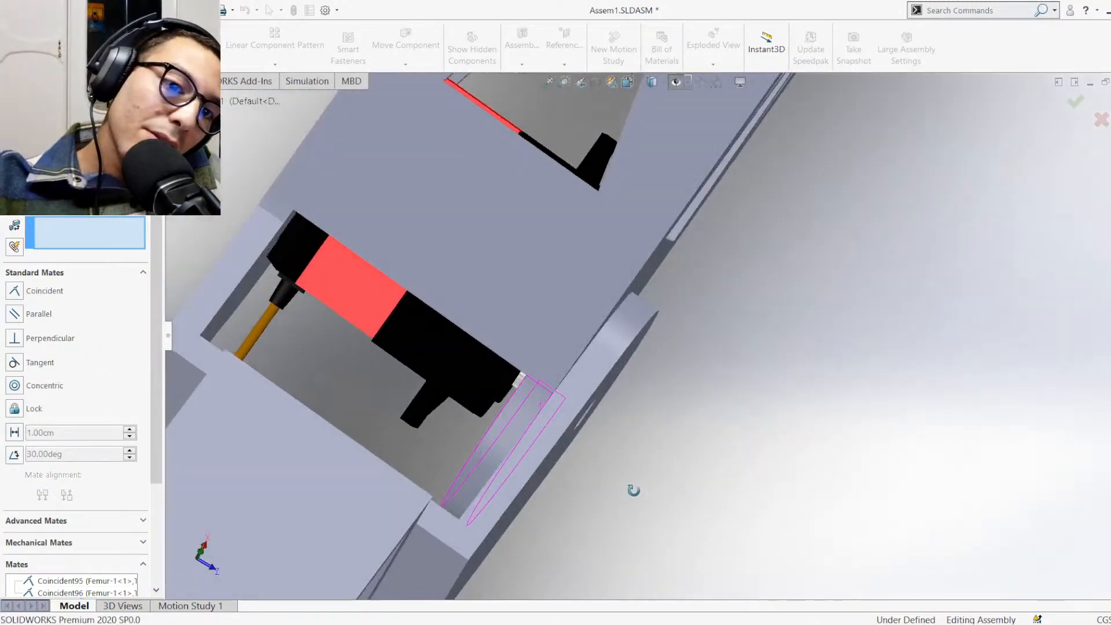
{"action": "middle_click_drag", "start_coordinate": [634, 490], "coordinate": [640, 484]}
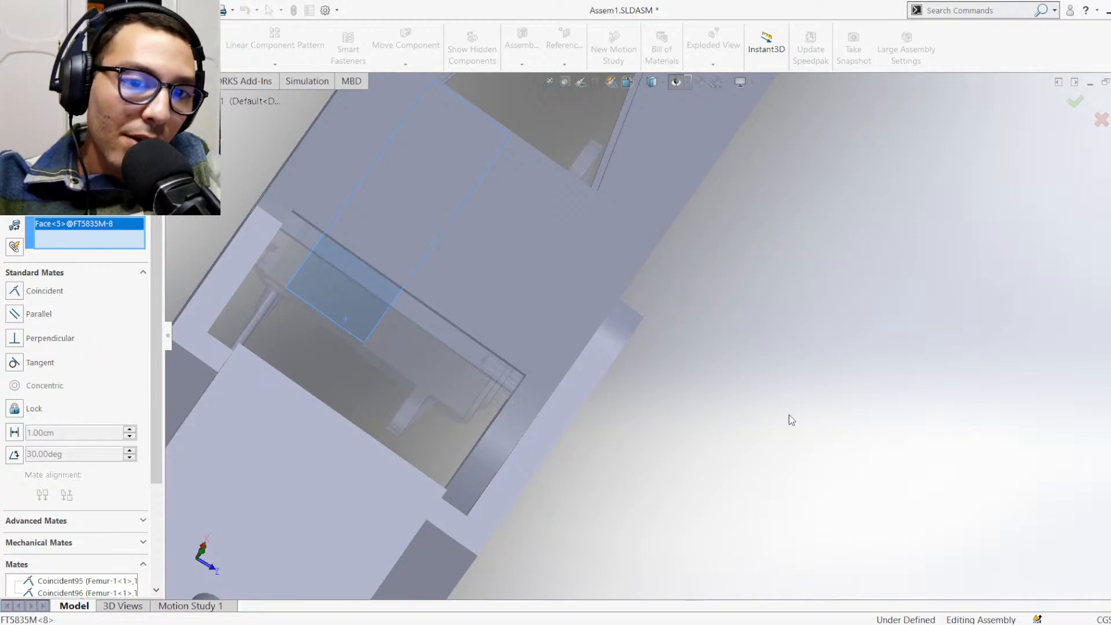
Cancel the pending mate and examine the servo's clearance at the Femur's body-side joint in top view
{"action": "key", "text": "Escape"}
{"action": "left_click", "coordinate": [348, 318]}
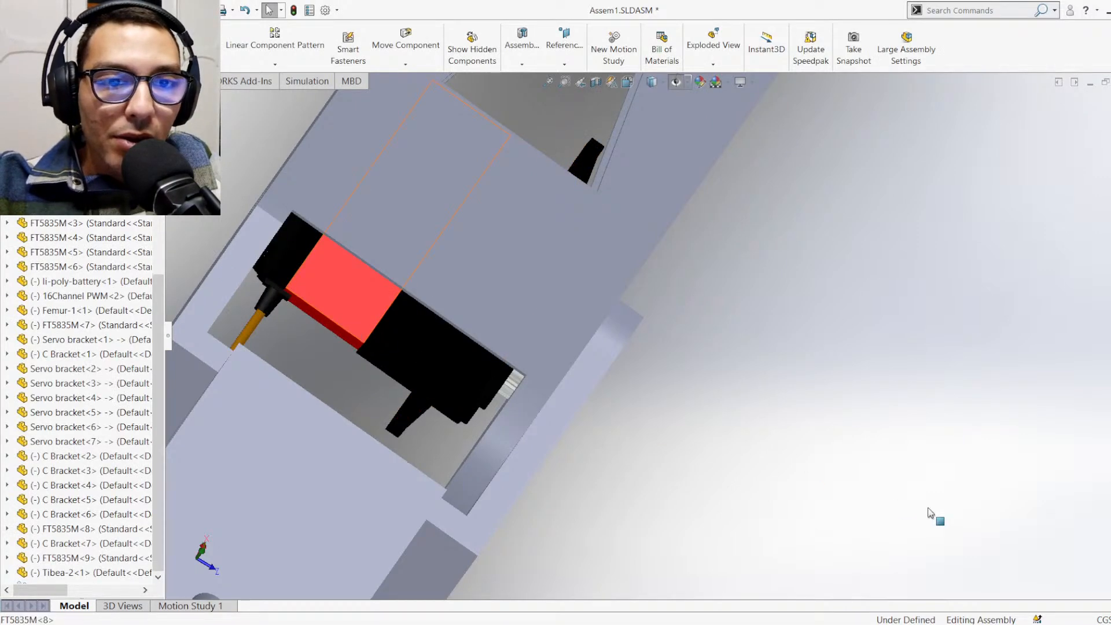
{"action": "key", "text": "ctrl+8"}
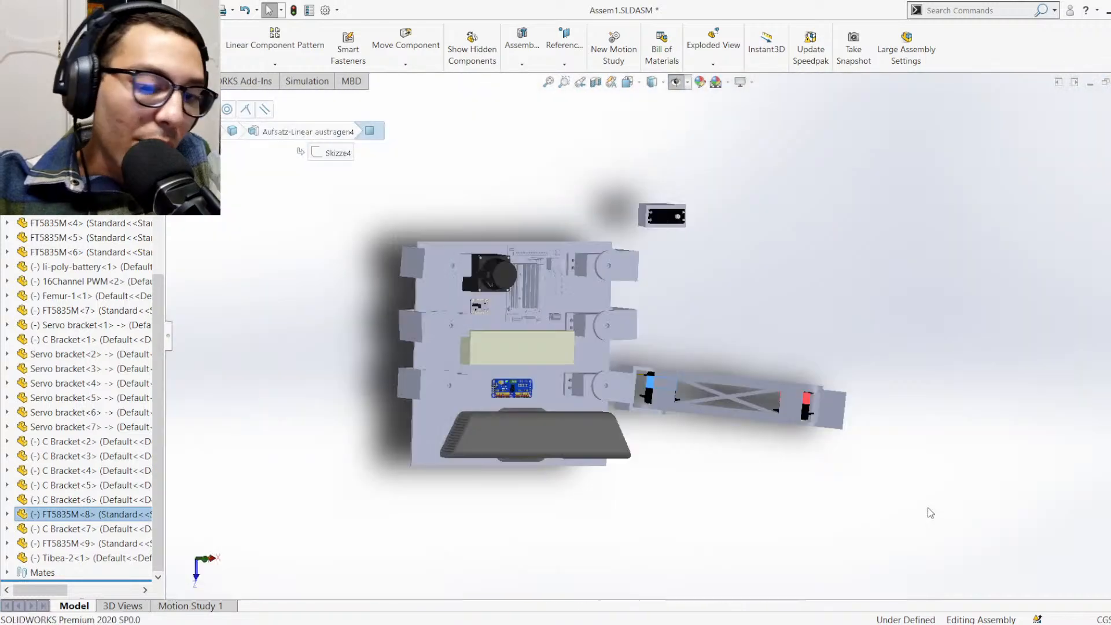
{"action": "scroll", "coordinate": [637, 378], "scroll_direction": "down", "scroll_amount": 6}
{"action": "scroll", "coordinate": [482, 379], "scroll_direction": "down", "scroll_amount": 6}
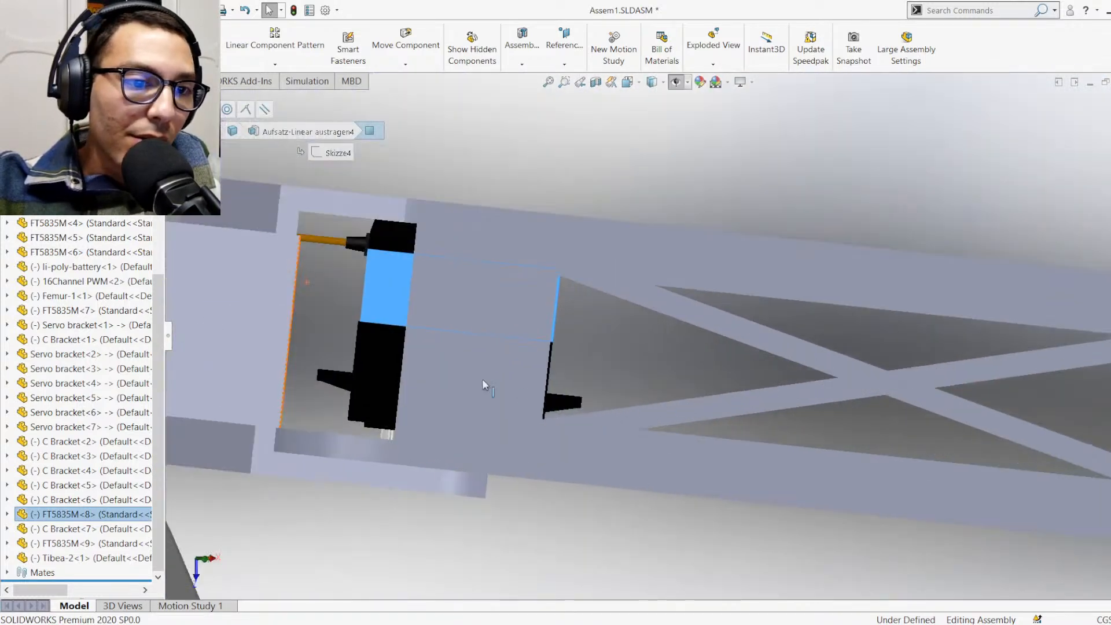
{"action": "scroll", "coordinate": [561, 263], "scroll_direction": "up", "scroll_amount": 1}
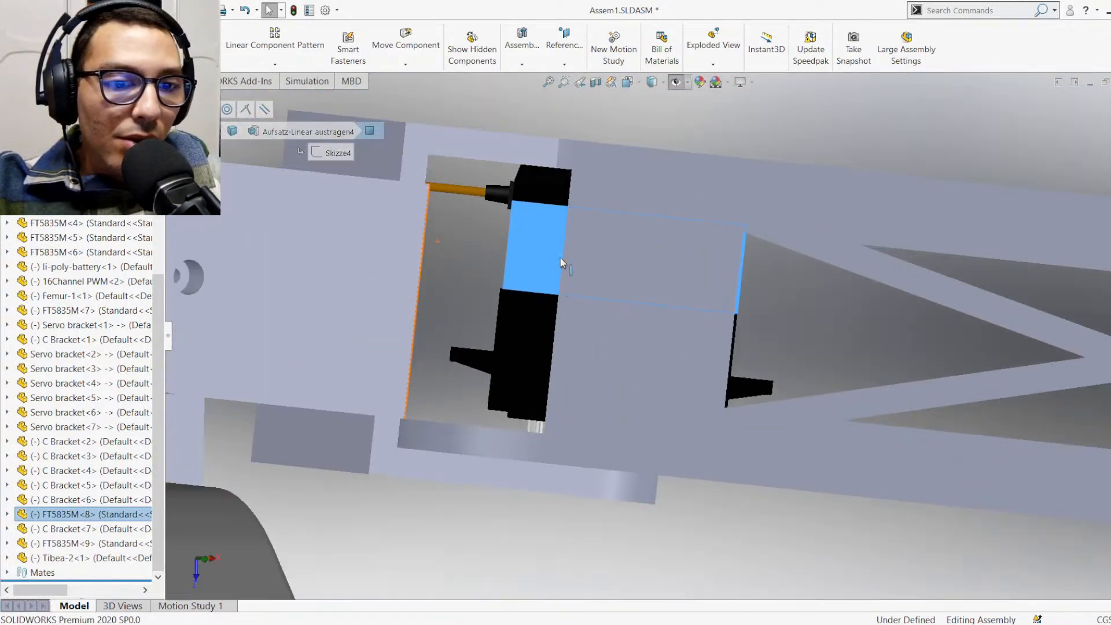
{"action": "scroll", "coordinate": [564, 256], "scroll_direction": "down", "scroll_amount": 1}
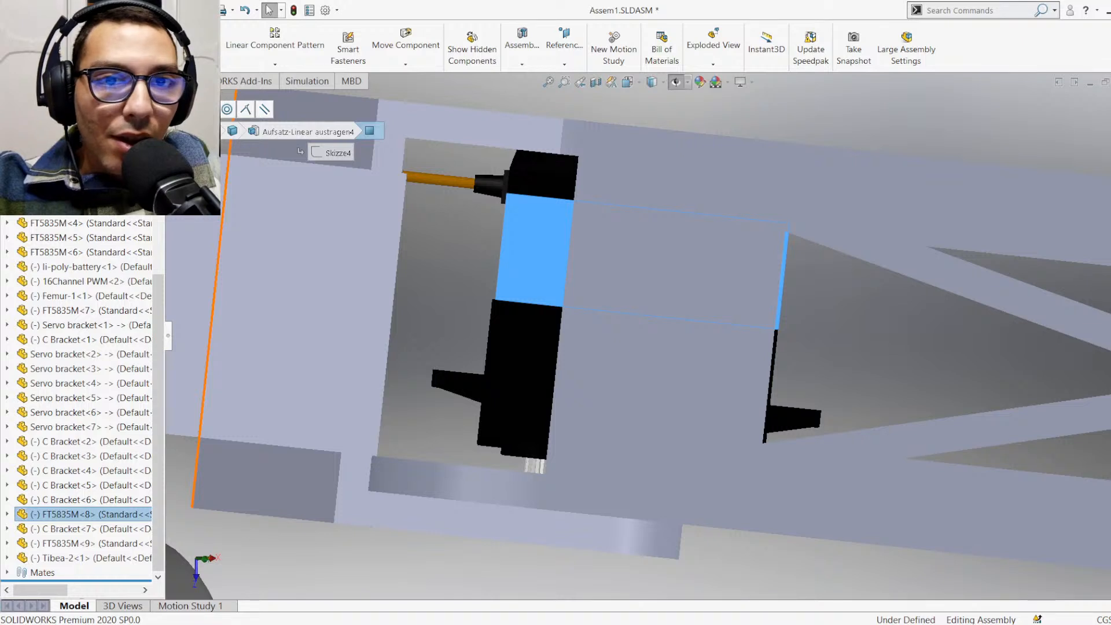
Measure from the selected FT5835M side face and the servo's output-end face to the Femur's inner edge at the body-side joint
{"action": "left_click", "coordinate": [151, 81]}
{"action": "left_click", "coordinate": [217, 48]}
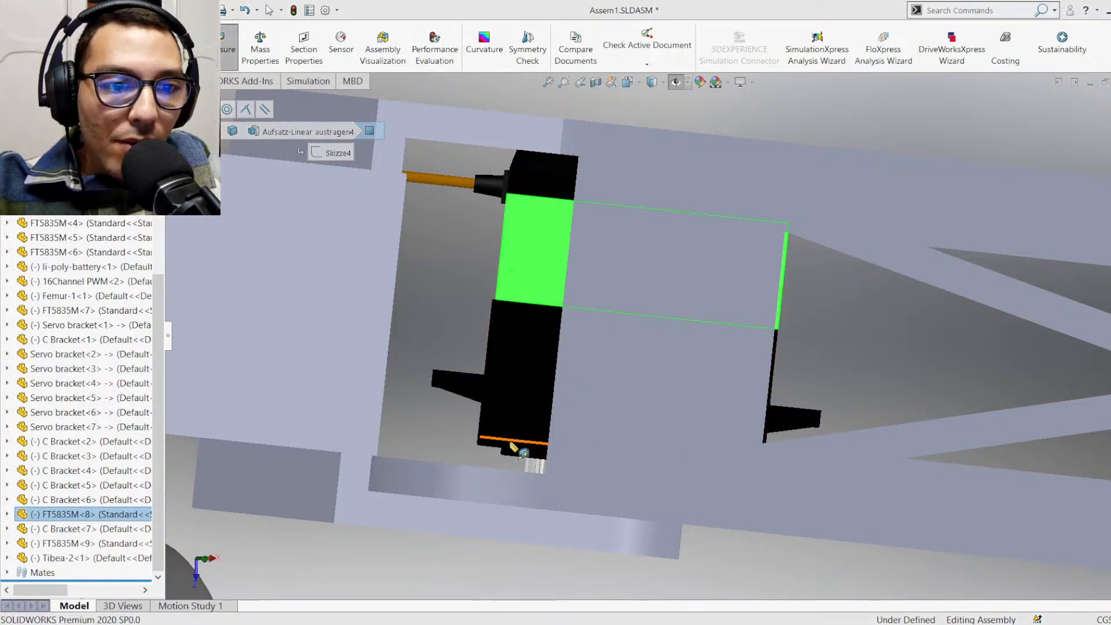
{"action": "scroll", "coordinate": [513, 447], "scroll_direction": "down", "scroll_amount": 4}
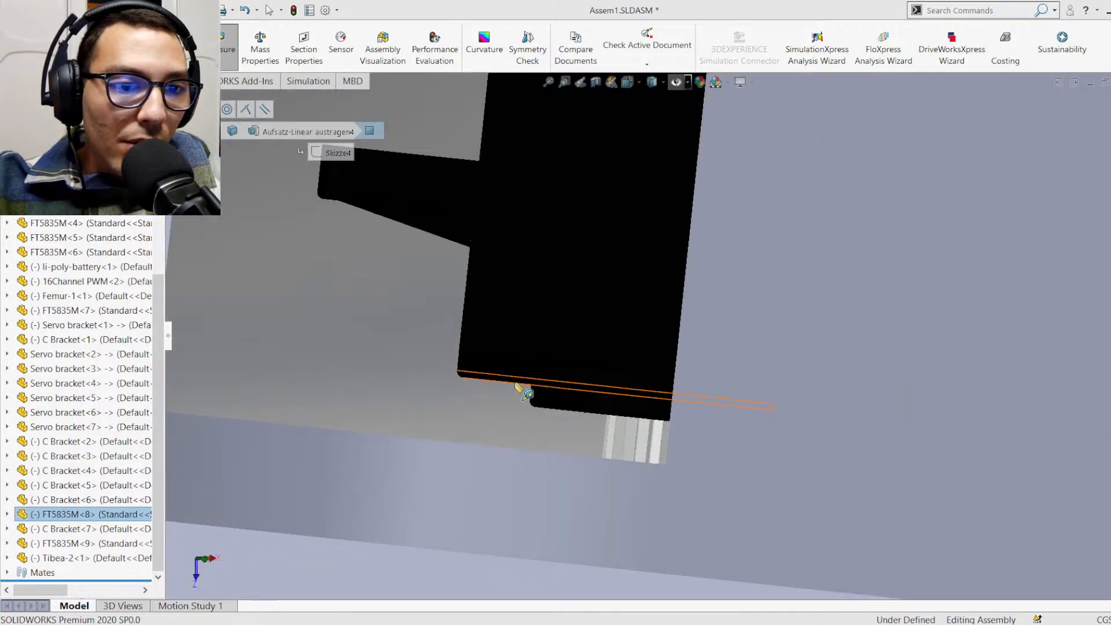
{"action": "left_click", "coordinate": [516, 385]}
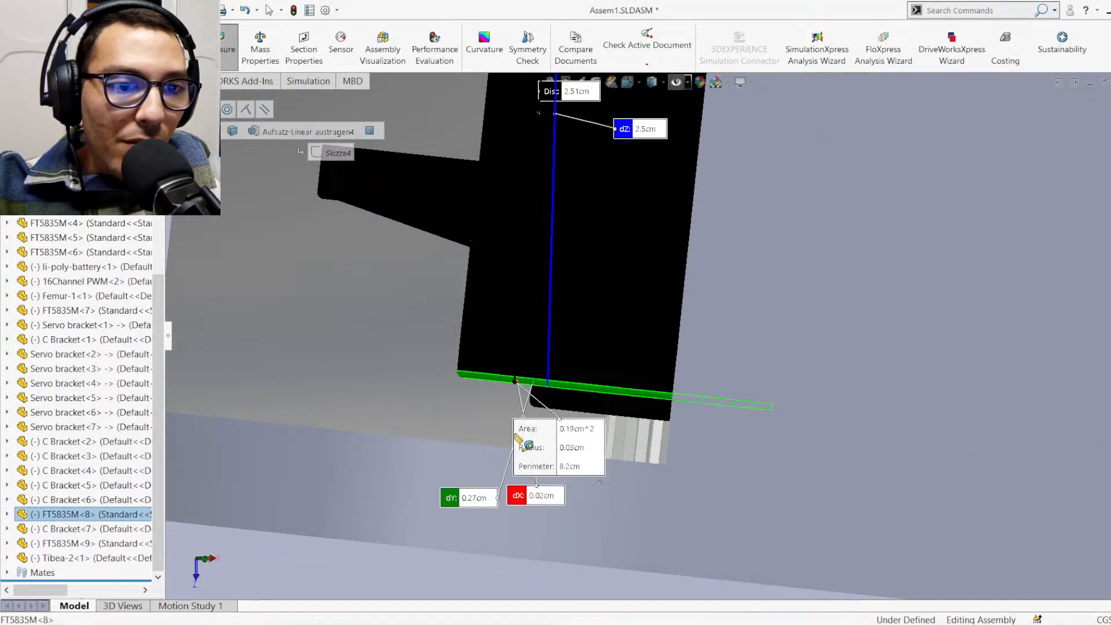
{"action": "left_click", "coordinate": [487, 445]}
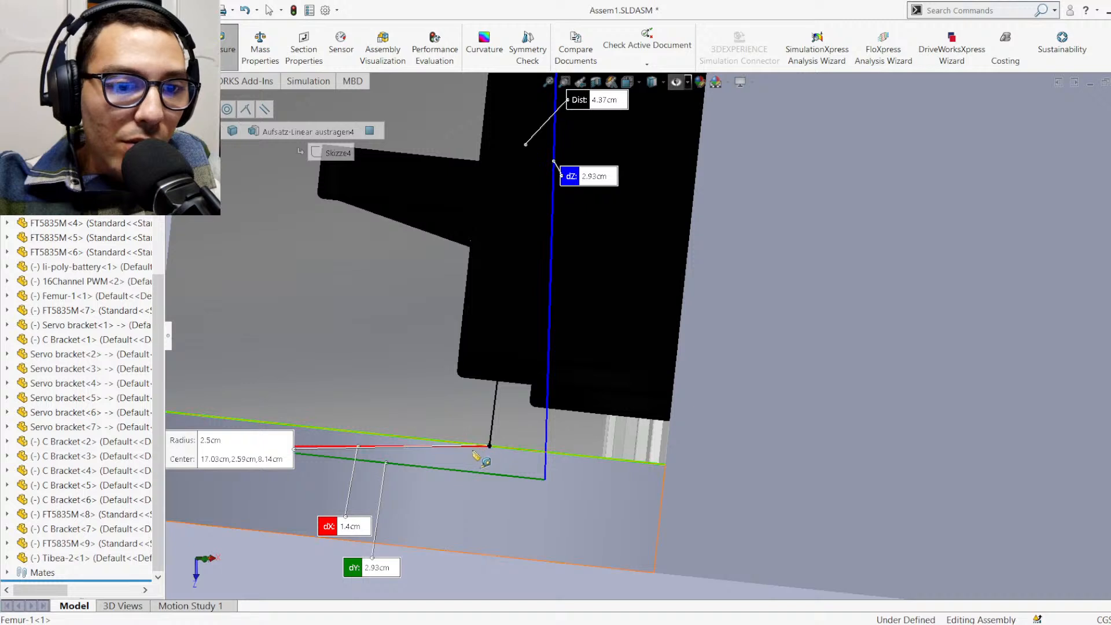
{"action": "scroll", "coordinate": [507, 384], "scroll_direction": "up", "scroll_amount": 3}
{"action": "scroll", "coordinate": [590, 298], "scroll_direction": "up", "scroll_amount": 3}
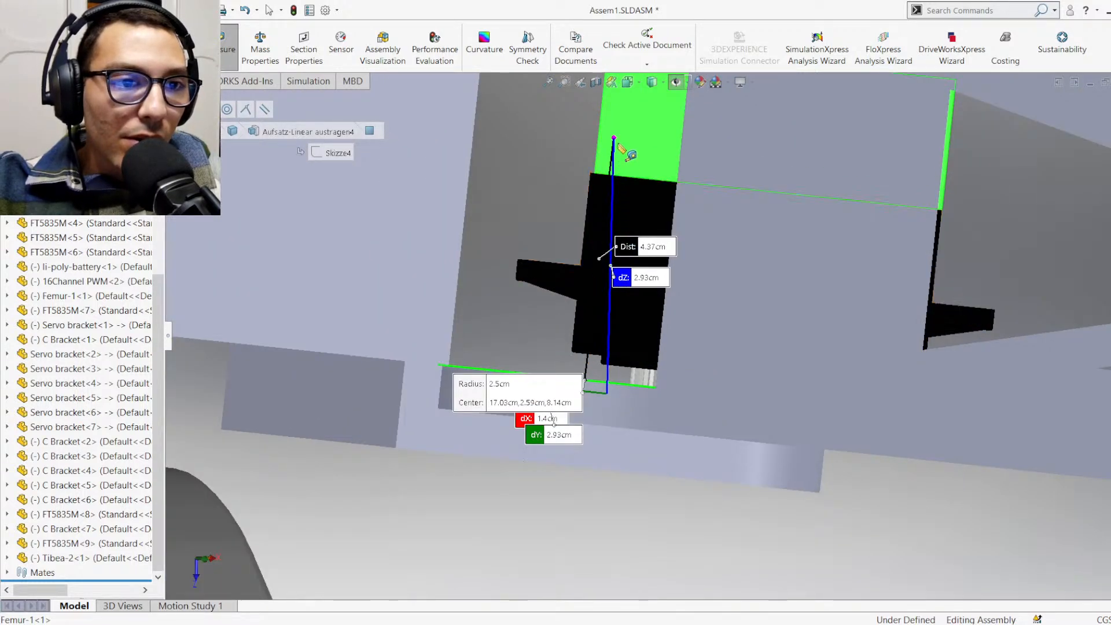
{"action": "left_click_drag", "start_coordinate": [620, 155], "coordinate": [587, 359]}
{"action": "key", "text": "Escape"}
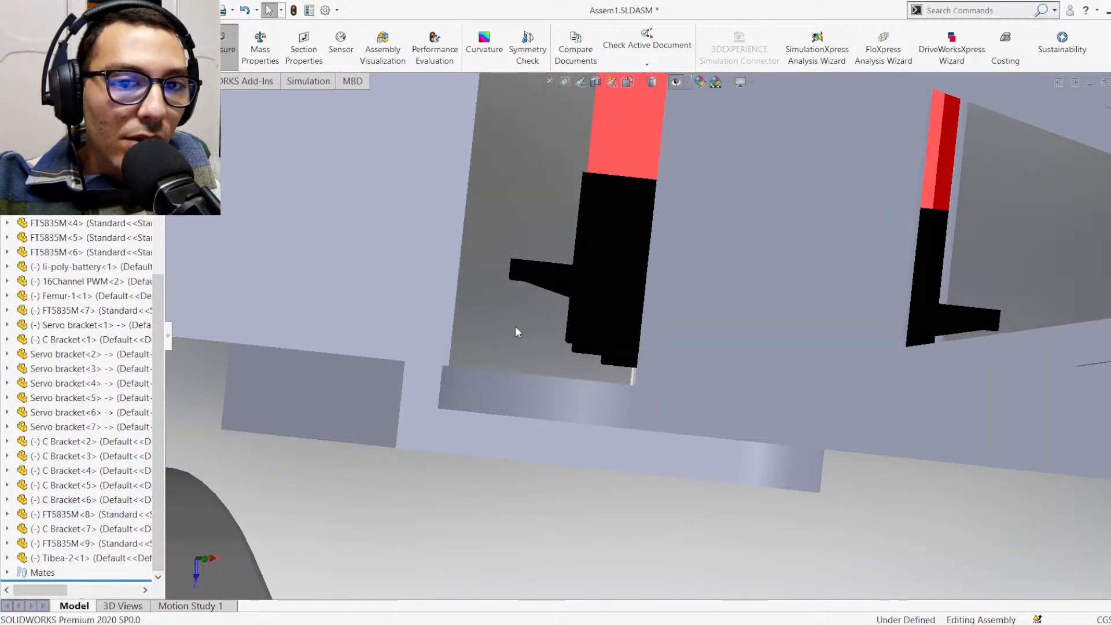
Measure the gap between the Femur's rounded inner edge and the servo's stepped output-end face
{"action": "left_click", "coordinate": [237, 58]}
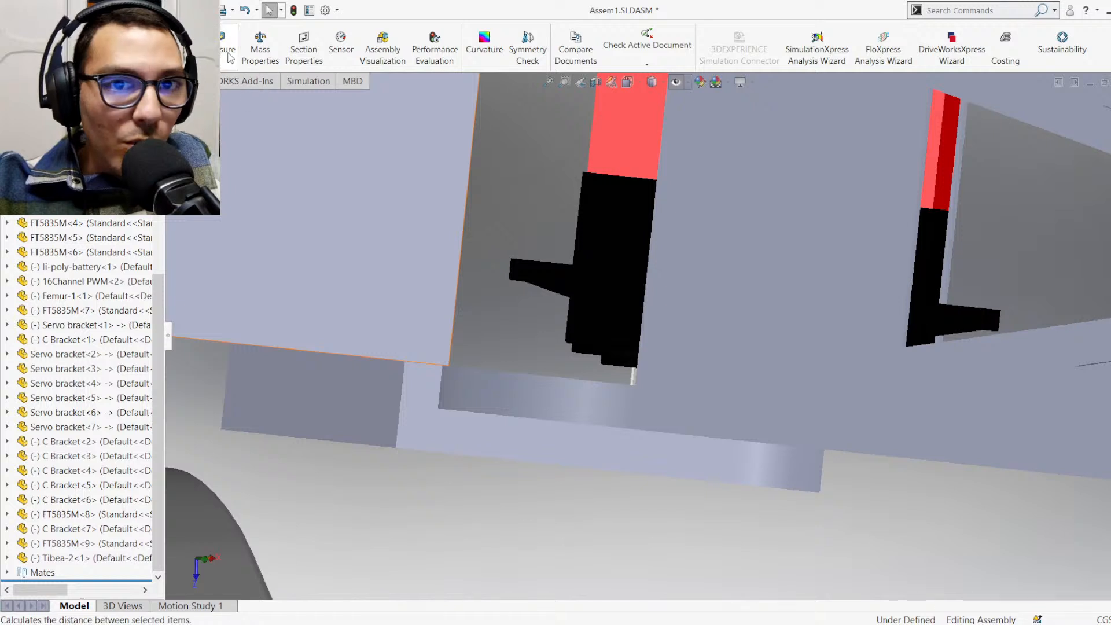
{"action": "scroll", "coordinate": [595, 367], "scroll_direction": "down", "scroll_amount": 3}
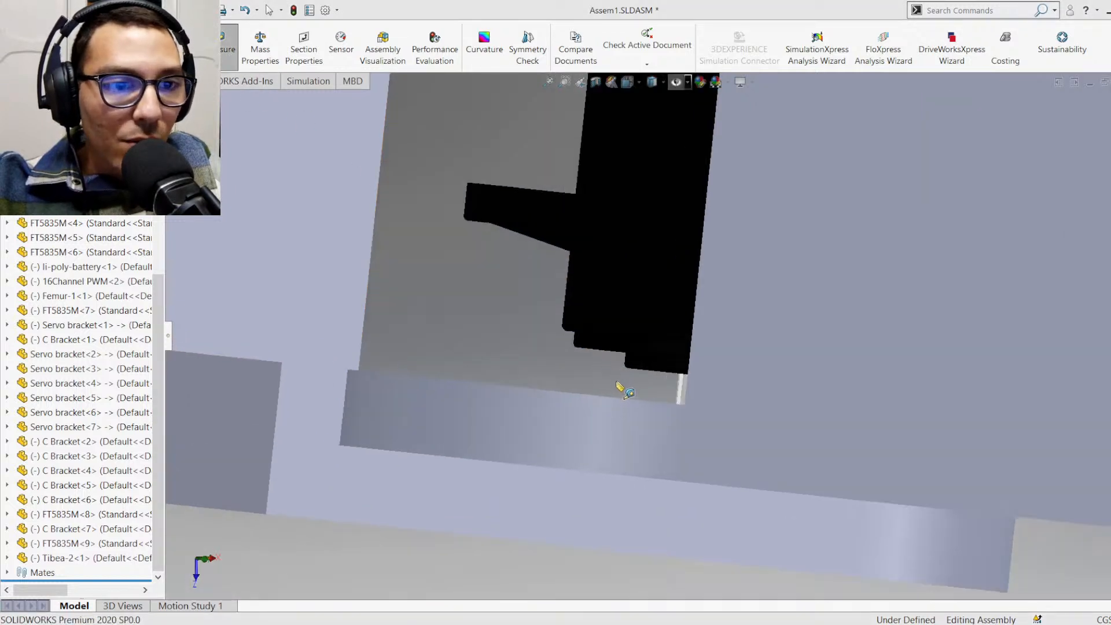
{"action": "left_click", "coordinate": [618, 400]}
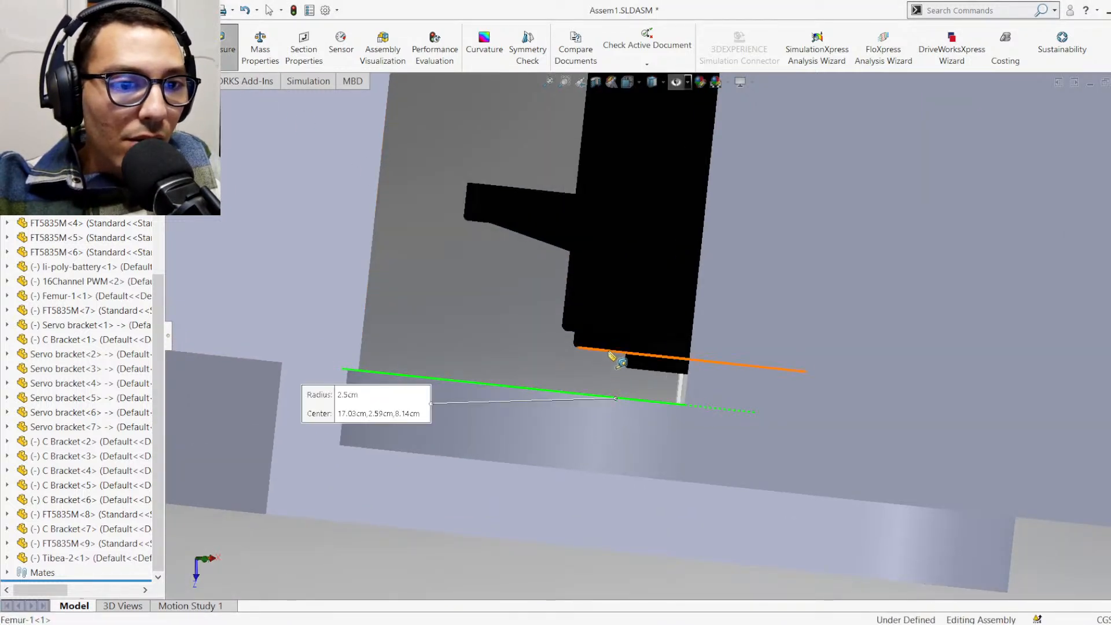
{"action": "left_click", "coordinate": [611, 354]}
{"action": "middle_click_drag", "start_coordinate": [613, 356], "coordinate": [570, 308]}
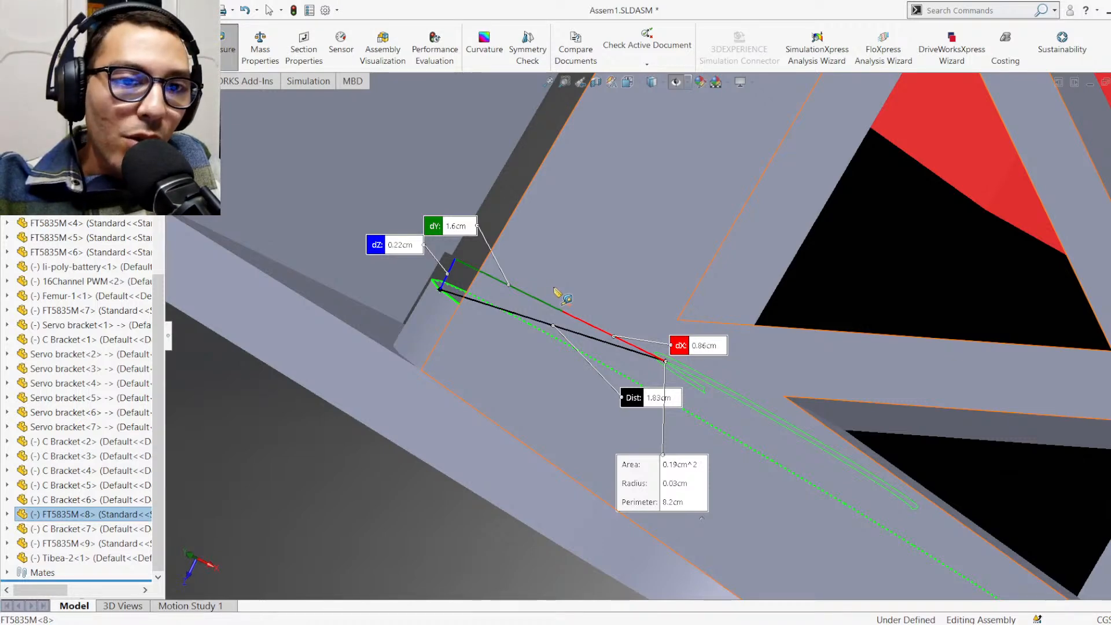
{"action": "scroll", "coordinate": [608, 373], "scroll_direction": "up", "scroll_amount": 3}
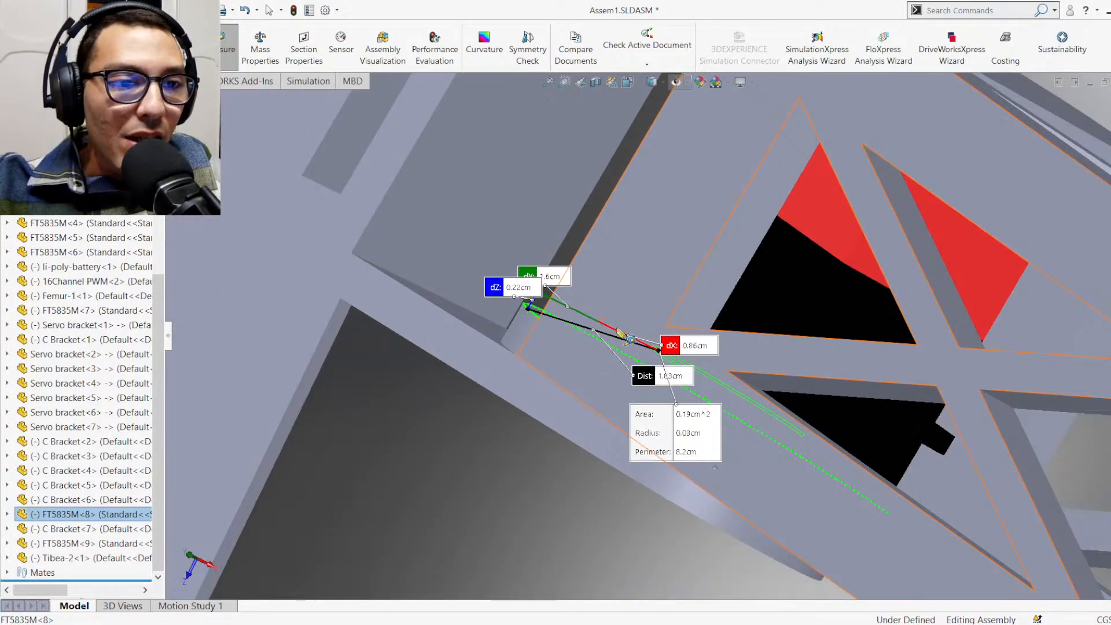
{"action": "key", "text": "Escape"}
Open the Femur-1 part from the assembly in its own window and show its forked end
{"action": "scroll", "coordinate": [654, 335], "scroll_direction": "up", "scroll_amount": 5}
{"action": "scroll", "coordinate": [686, 220], "scroll_direction": "down", "scroll_amount": 2}
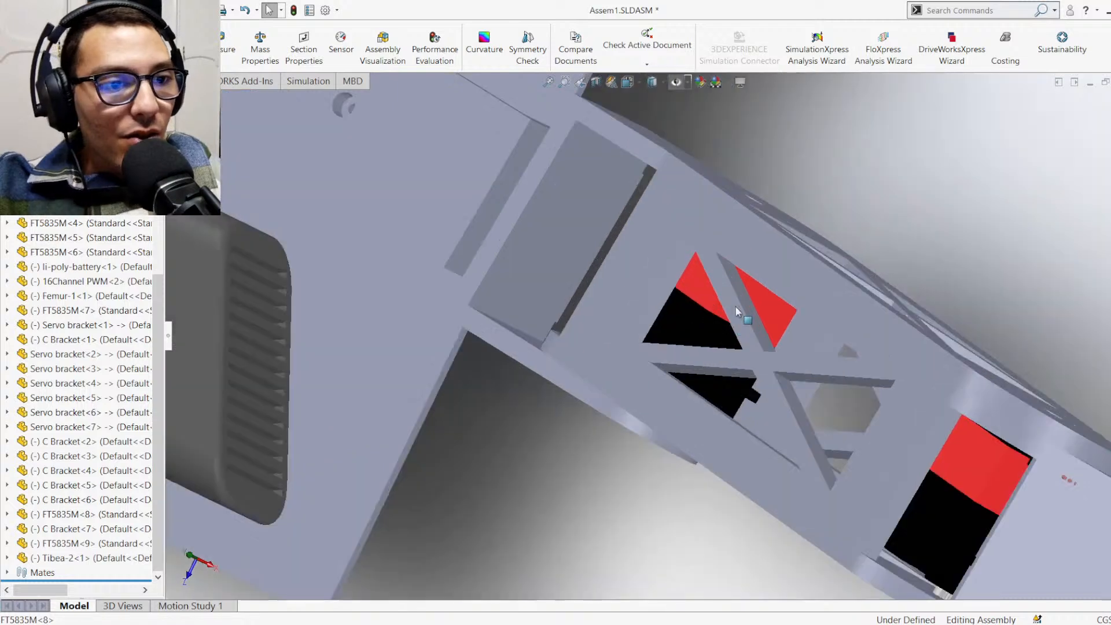
{"action": "left_click", "coordinate": [687, 221]}
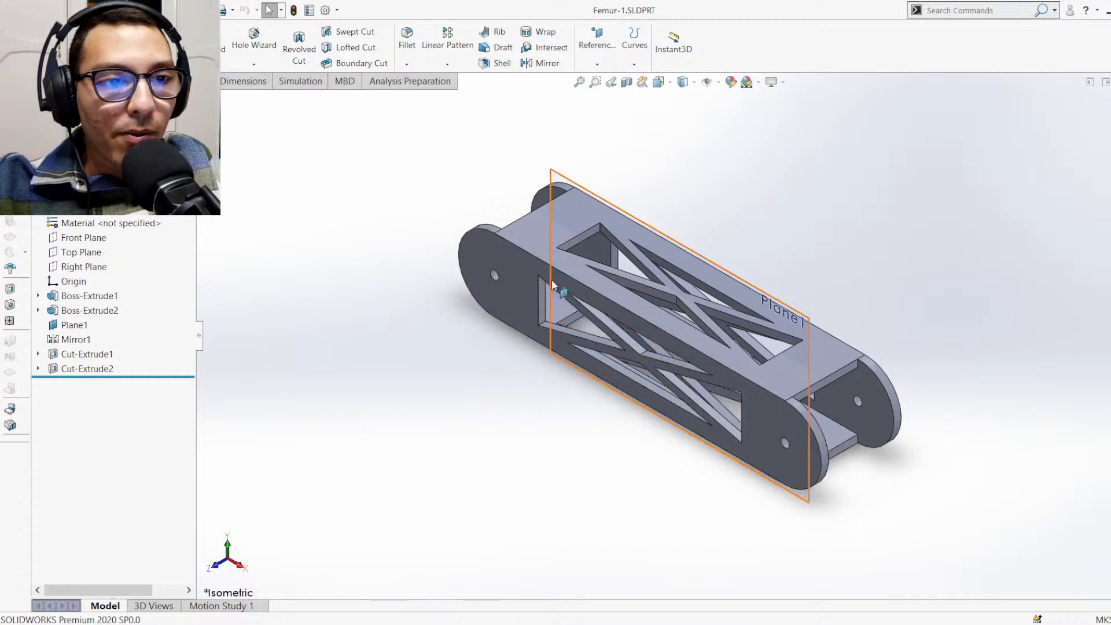
{"action": "scroll", "coordinate": [496, 231], "scroll_direction": "up", "scroll_amount": 1}
{"action": "scroll", "coordinate": [610, 234], "scroll_direction": "down", "scroll_amount": 3}
{"action": "scroll", "coordinate": [610, 234], "scroll_direction": "down", "scroll_amount": 1}
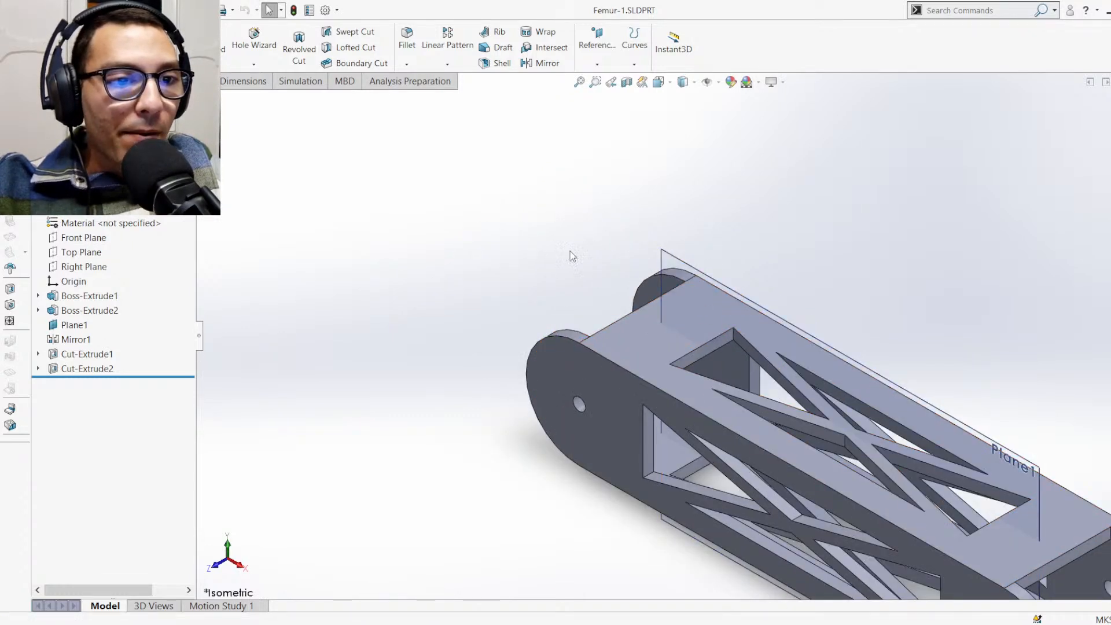
{"action": "middle_click_drag", "start_coordinate": [571, 254], "coordinate": [581, 308]}
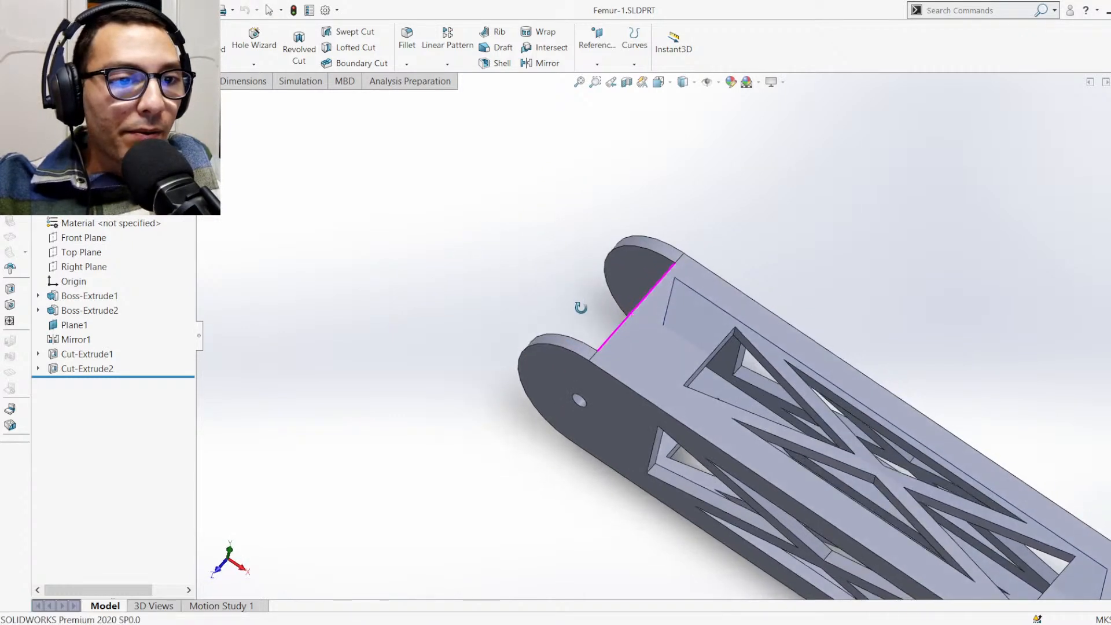
Open the sketch behind the Femur's Boss-Extrude1, review the slot profile's dimensions, and leave the sketch
{"action": "left_click", "coordinate": [647, 343]}
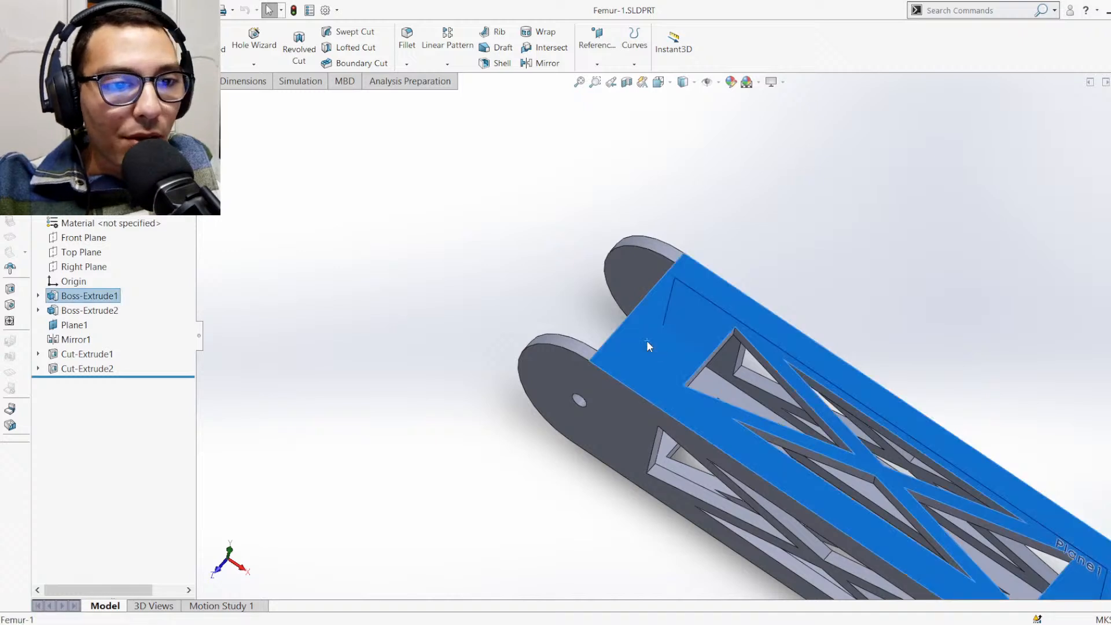
{"action": "left_click", "coordinate": [672, 309]}
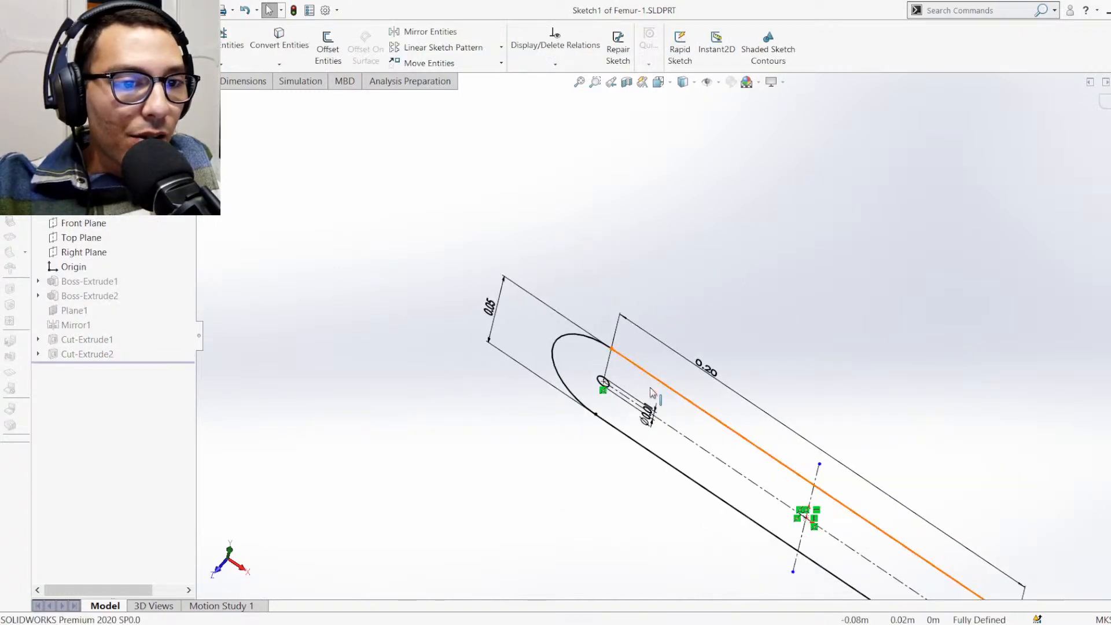
{"action": "mouse_move", "coordinate": [653, 394]}
{"action": "middle_mouse_down"}
{"action": "mouse_move", "coordinate": [779, 392]}
{"action": "mouse_move", "coordinate": [761, 432]}
{"action": "mouse_move", "coordinate": [956, 323]}
{"action": "middle_mouse_up"}
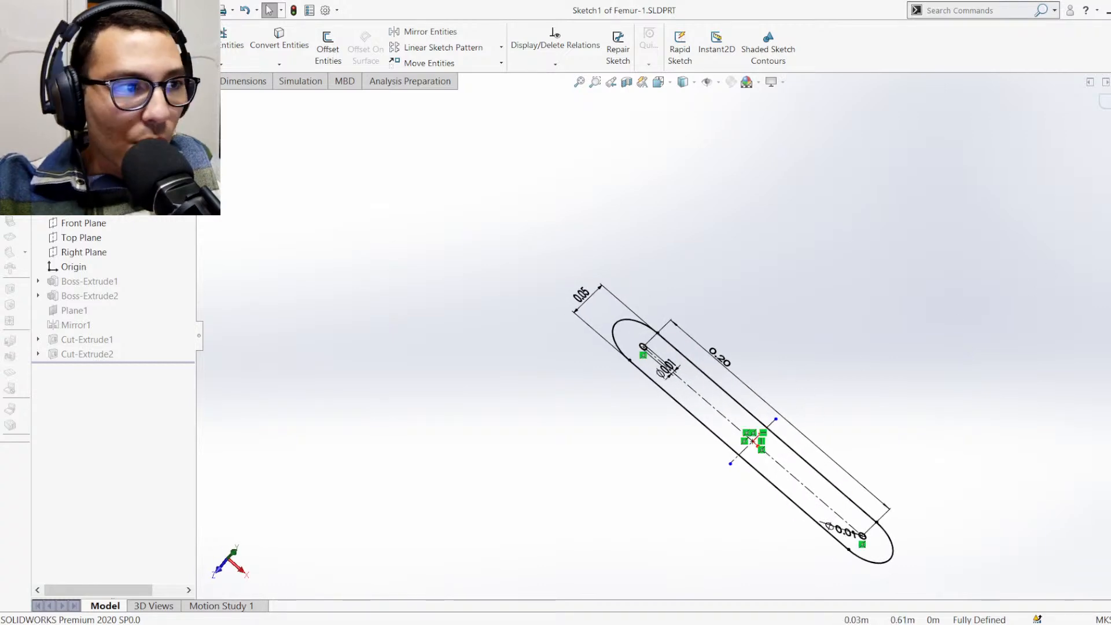
{"action": "double_click", "coordinate": [632, 299]}
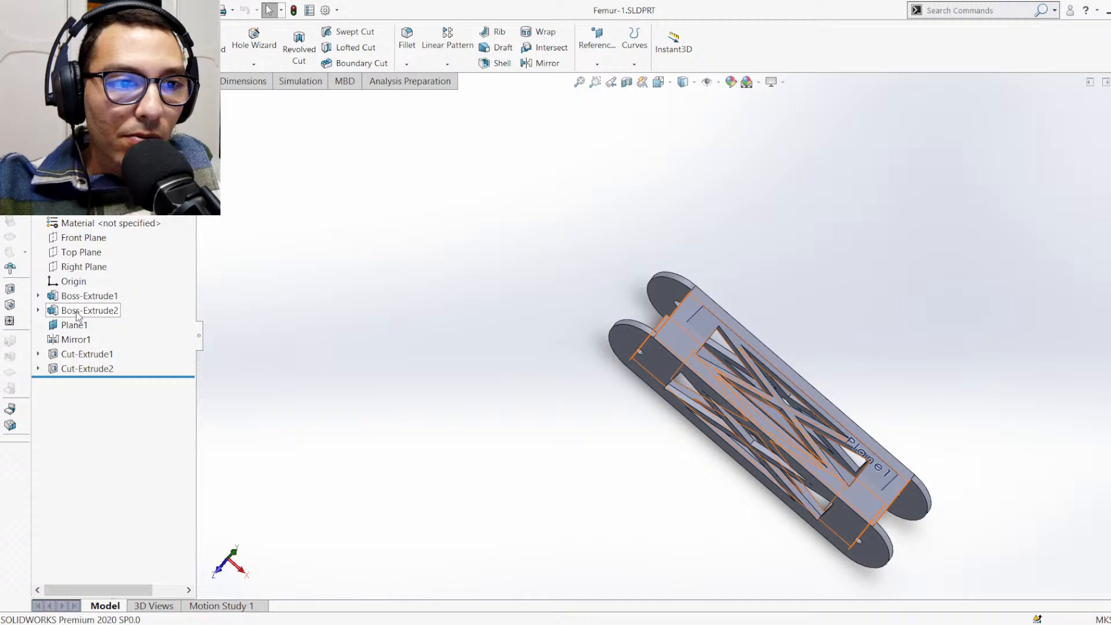
Open Sketch2 behind the Femur's Boss-Extrude2, inspect the wall profile, and leave the sketch
{"action": "middle_click_drag", "start_coordinate": [763, 295], "coordinate": [725, 331]}
{"action": "scroll", "coordinate": [724, 331], "scroll_direction": "down", "scroll_amount": 5}
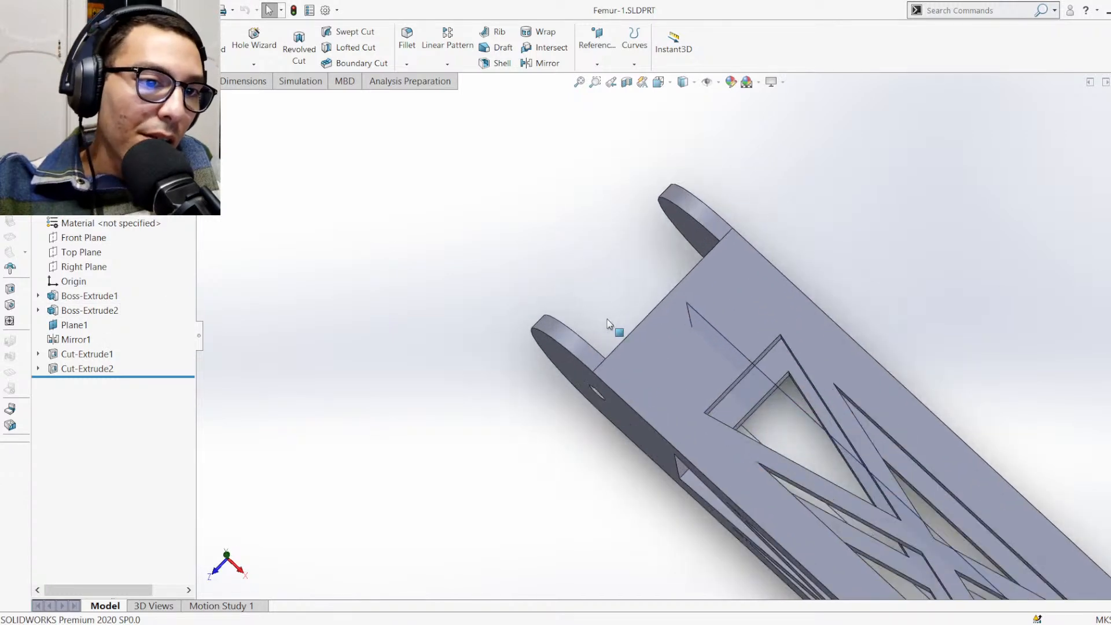
{"action": "left_click", "coordinate": [111, 313]}
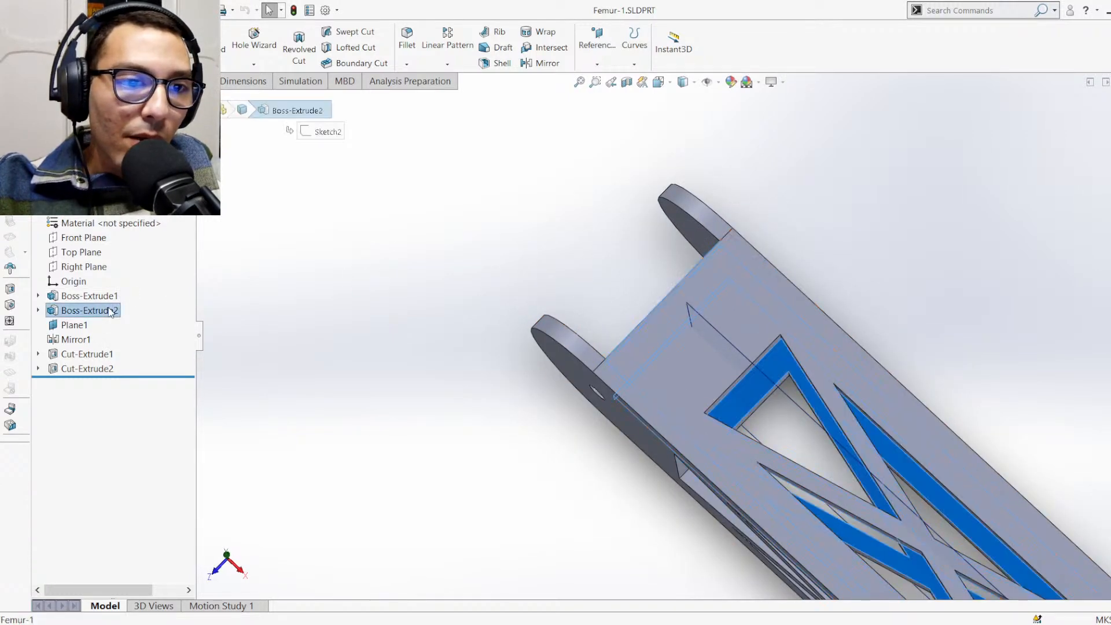
{"action": "left_click", "coordinate": [136, 270]}
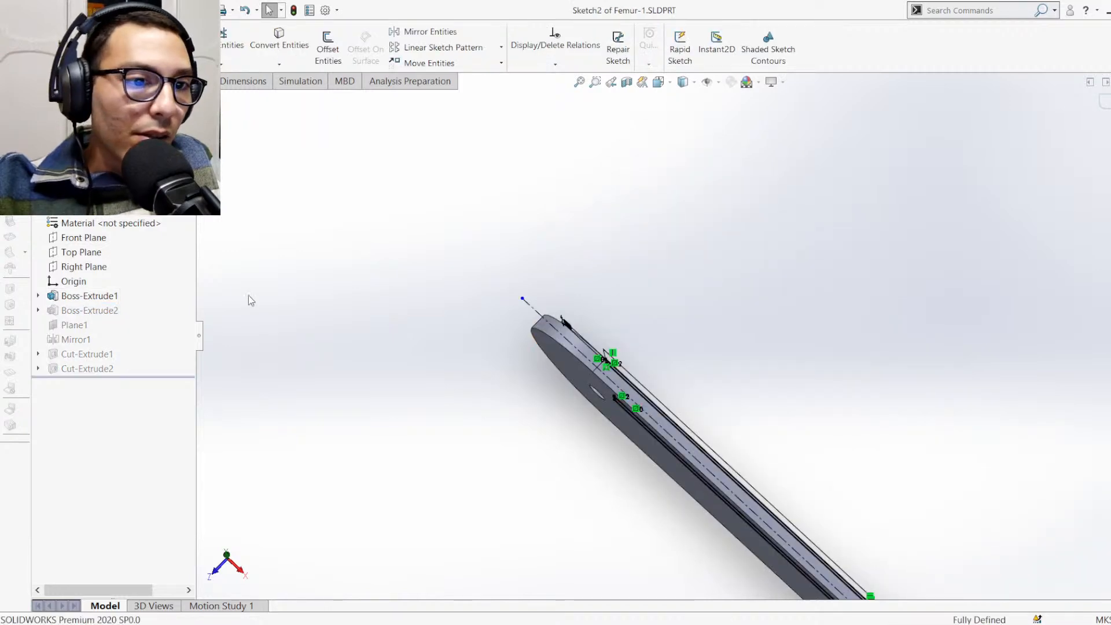
{"action": "mouse_move", "coordinate": [684, 375]}
{"action": "middle_mouse_down"}
{"action": "mouse_move", "coordinate": [625, 401]}
{"action": "mouse_move", "coordinate": [595, 399]}
{"action": "middle_mouse_up"}
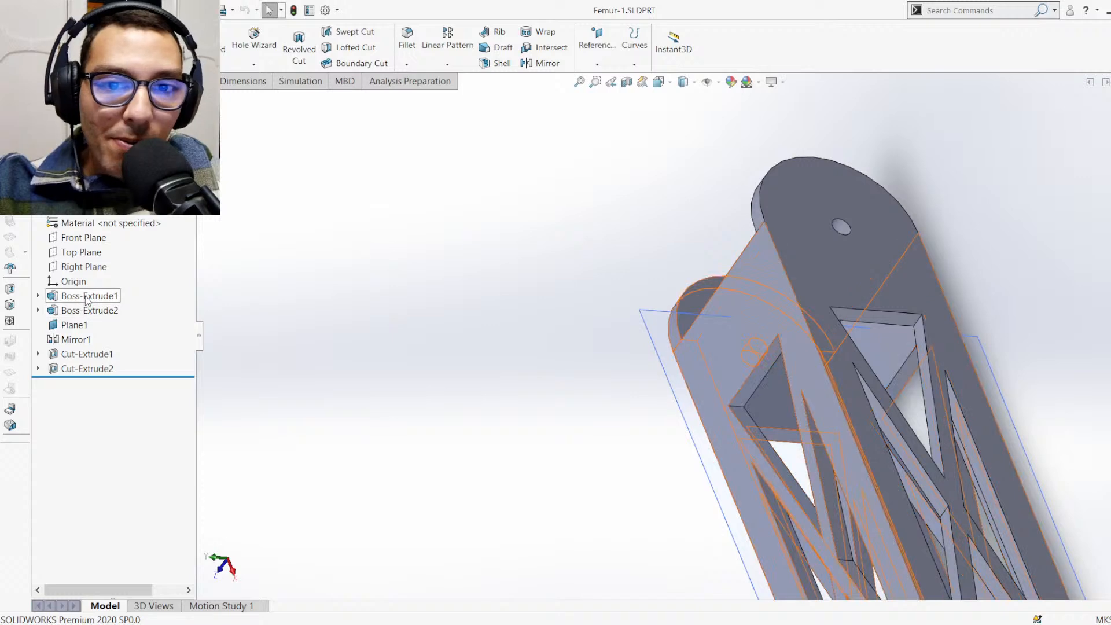
Open the definition of Boss-Extrude2 for editing at its blind extrusion depth
{"action": "left_click", "coordinate": [81, 311]}
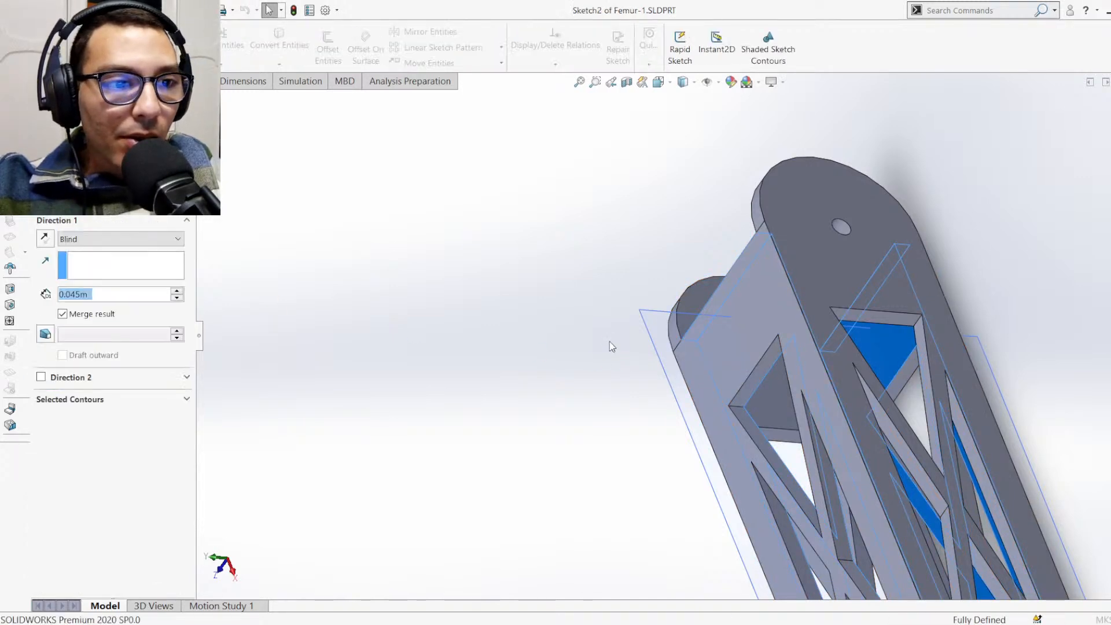
{"action": "left_click", "coordinate": [104, 298]}
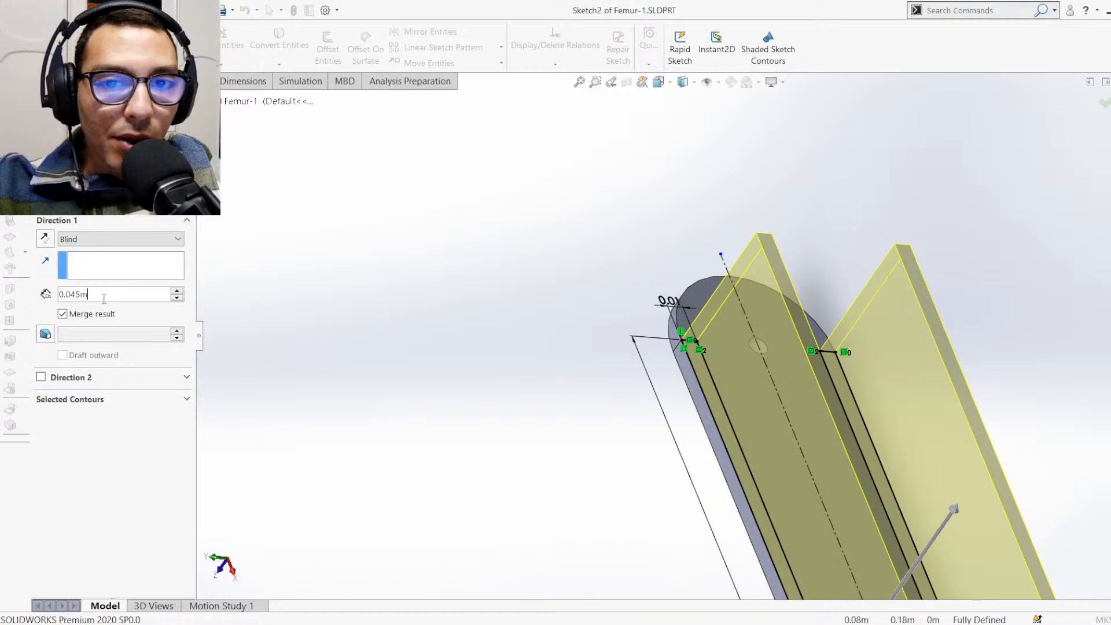
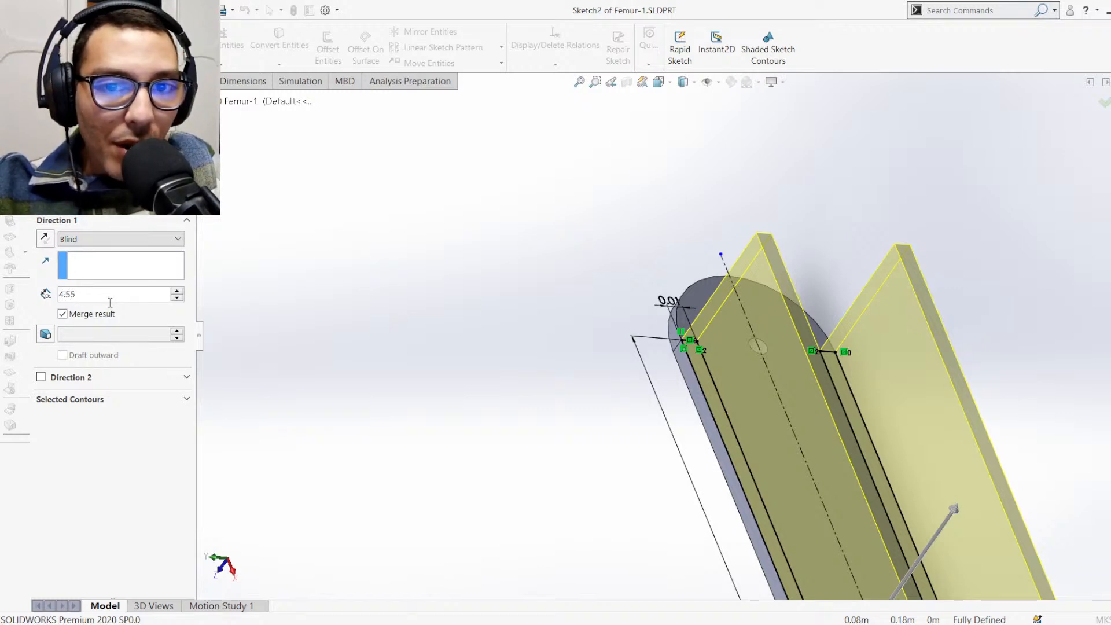
Set the blind depth of the Femur's Boss-Extrude2 to 4.5-0.22 cm (0.0428 m) and accept the feature
{"action": "key", "text": "BackSpace"}
{"action": "type", "text": "-0."}
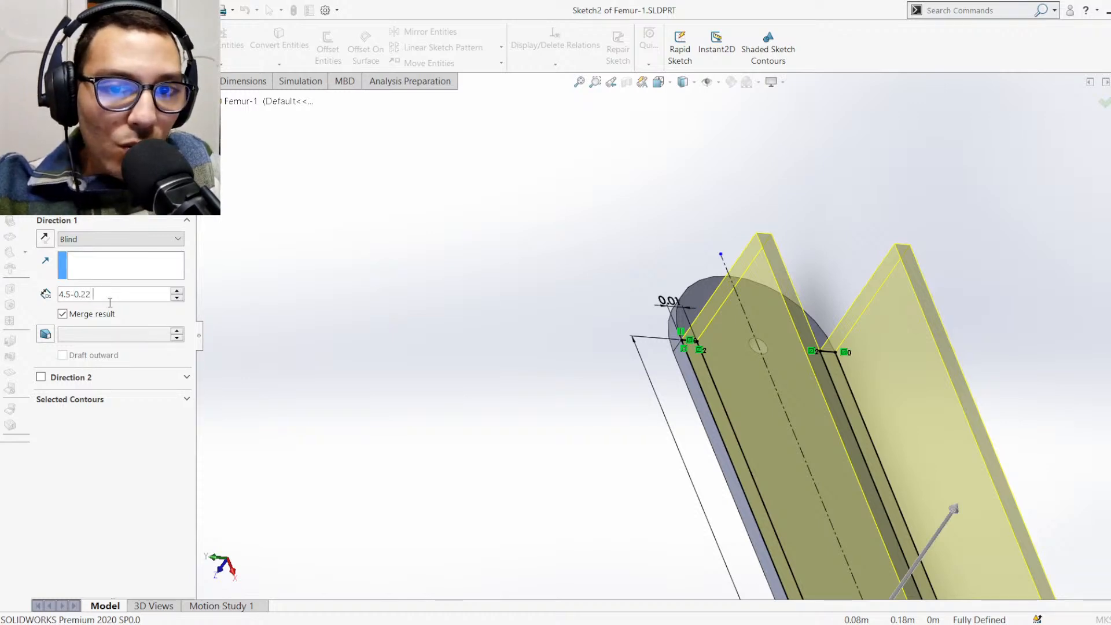
{"action": "type", "text": "22"}
{"action": "key", "text": "Return"}
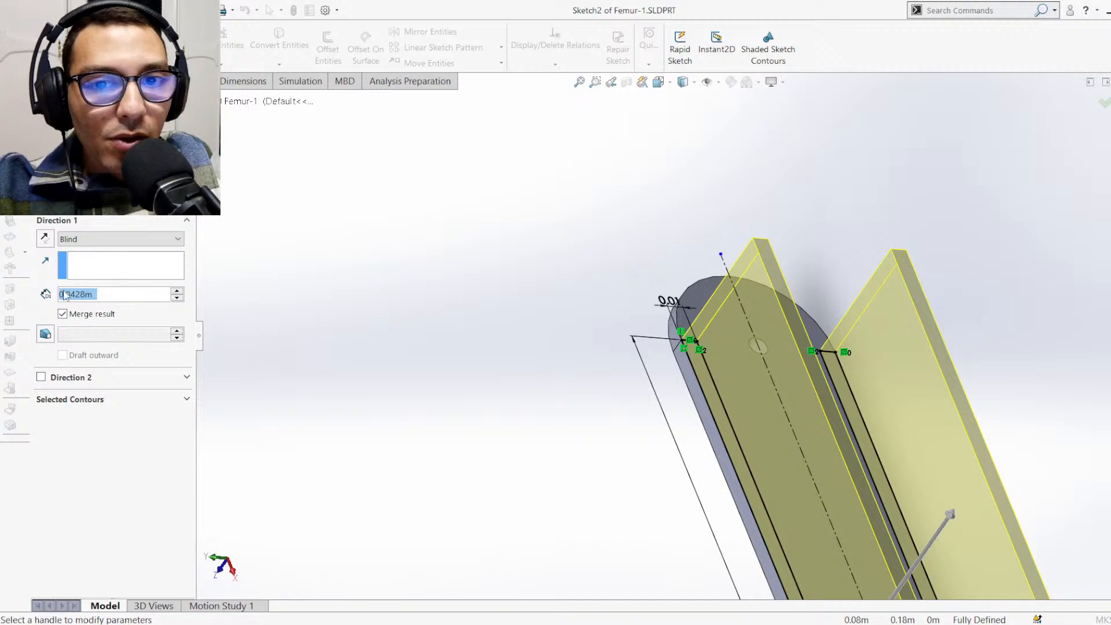
{"action": "key", "text": "Return"}
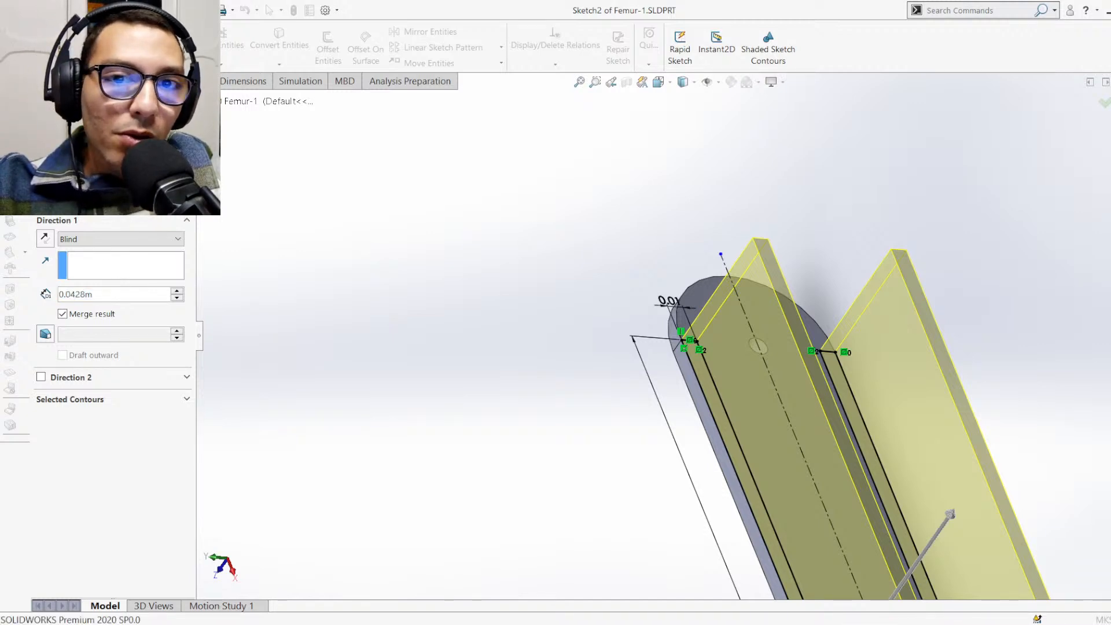
{"action": "middle_click_drag", "start_coordinate": [605, 317], "coordinate": [725, 300]}
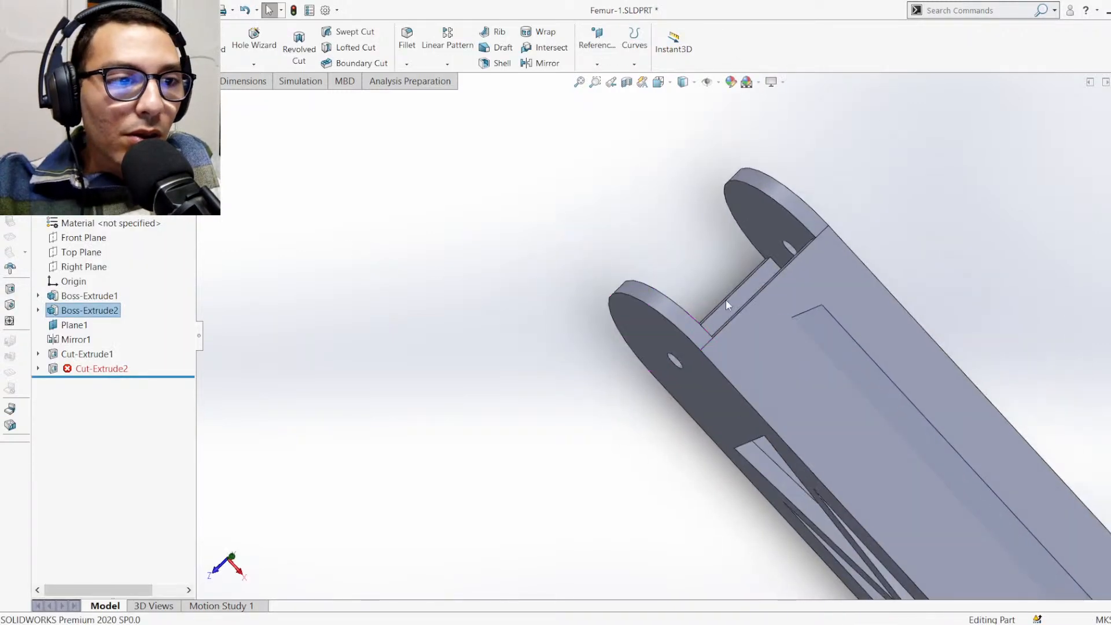
{"action": "key", "text": "ctrl+7"}
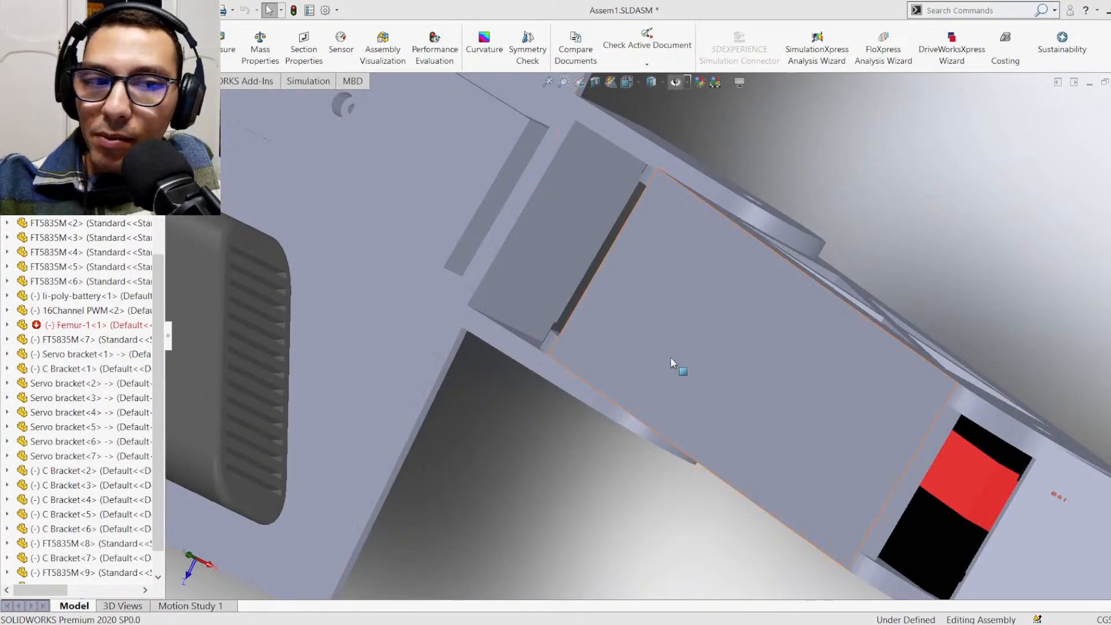
Examine the resized Femur in the assembly and expand Femur-1's features down to the sketch behind Cut-Extrude2
{"action": "scroll", "coordinate": [671, 358], "scroll_direction": "up", "scroll_amount": 2}
{"action": "scroll", "coordinate": [714, 274], "scroll_direction": "down", "scroll_amount": 3}
{"action": "middle_click_drag", "start_coordinate": [703, 289], "coordinate": [764, 342]}
{"action": "scroll", "coordinate": [440, 303], "scroll_direction": "up", "scroll_amount": 2}
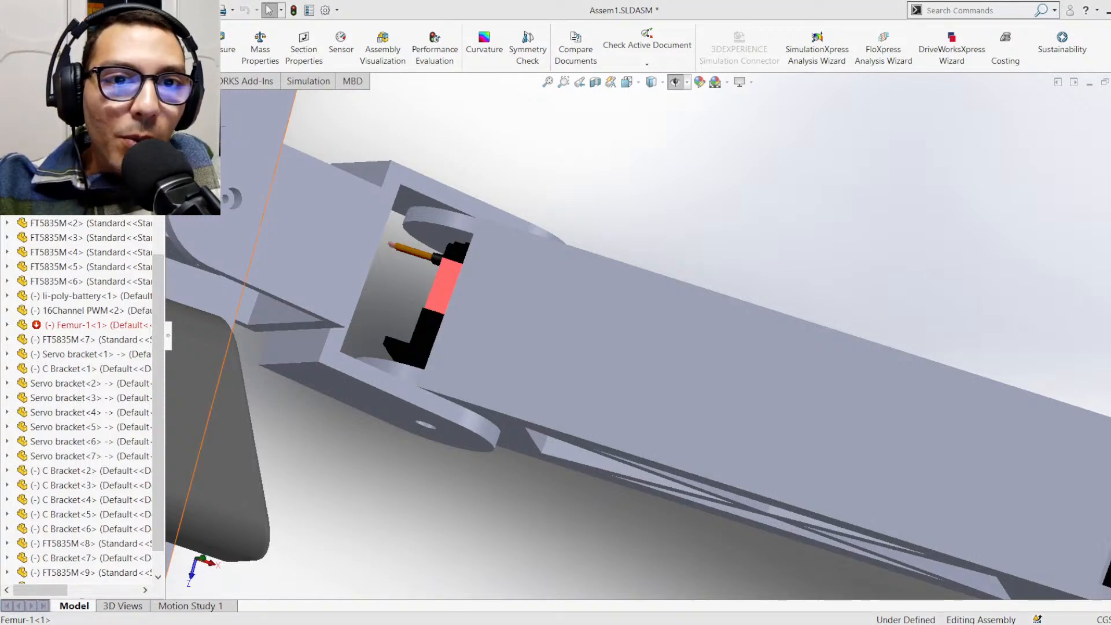
{"action": "scroll", "coordinate": [546, 223], "scroll_direction": "up", "scroll_amount": 5}
{"action": "scroll", "coordinate": [673, 294], "scroll_direction": "down", "scroll_amount": 3}
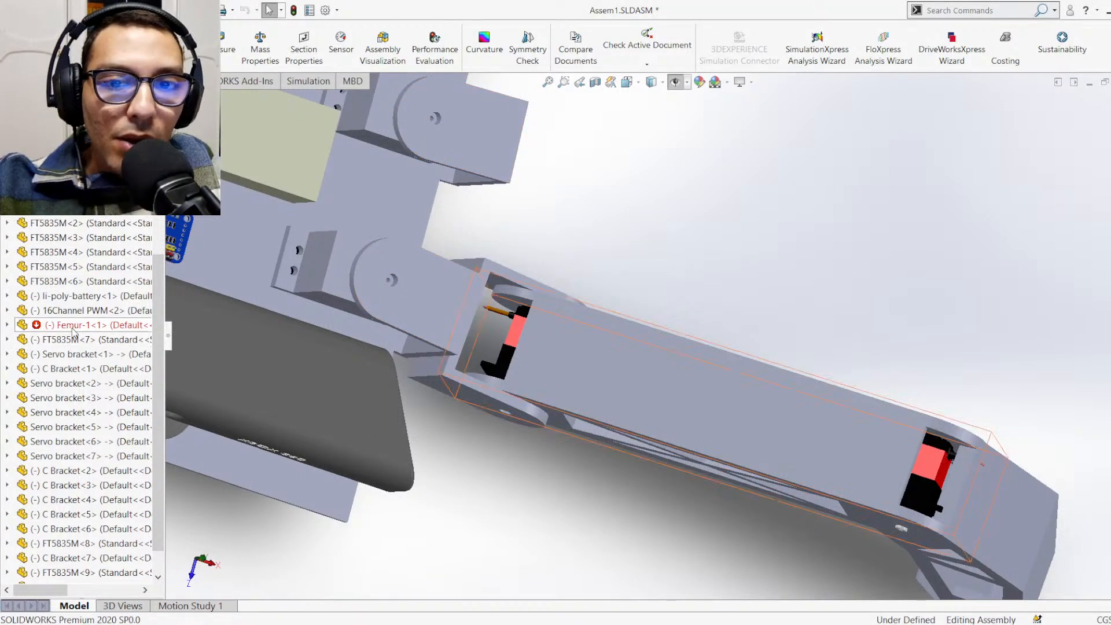
{"action": "left_click", "coordinate": [23, 325]}
{"action": "left_click", "coordinate": [7, 325]}
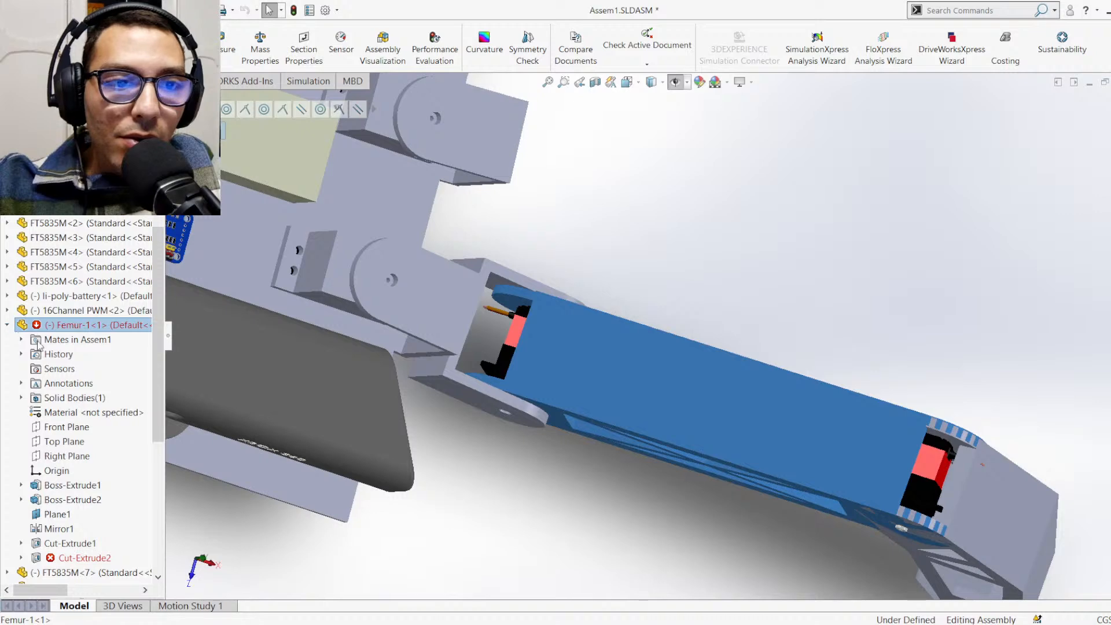
{"action": "scroll", "coordinate": [87, 417], "scroll_direction": "down", "scroll_amount": 1}
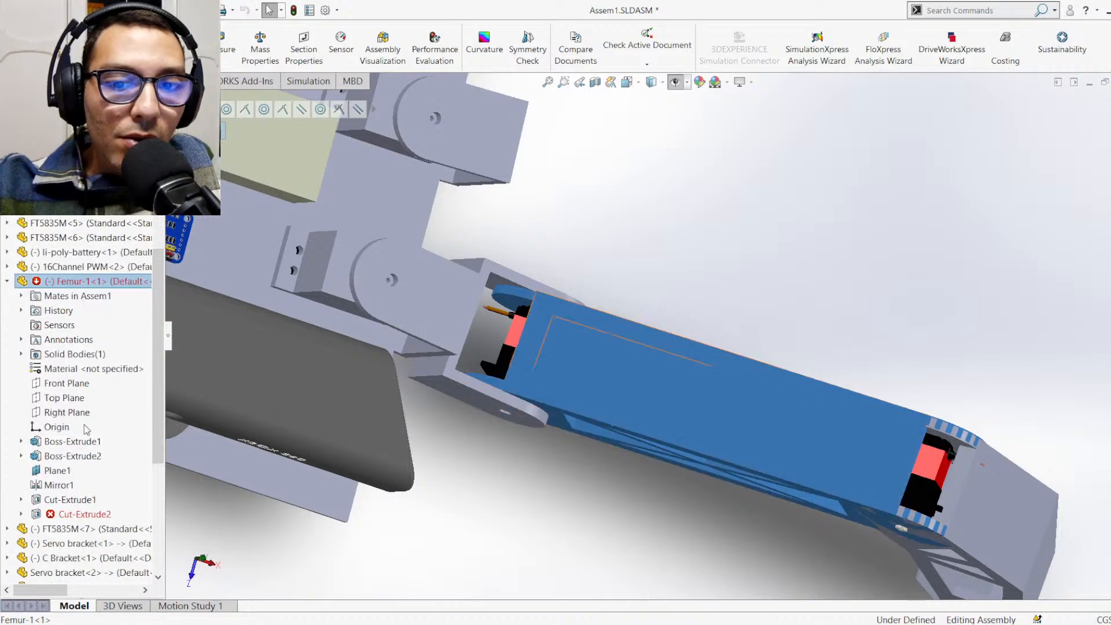
{"action": "left_click", "coordinate": [21, 514]}
{"action": "scroll", "coordinate": [76, 445], "scroll_direction": "down", "scroll_amount": 2}
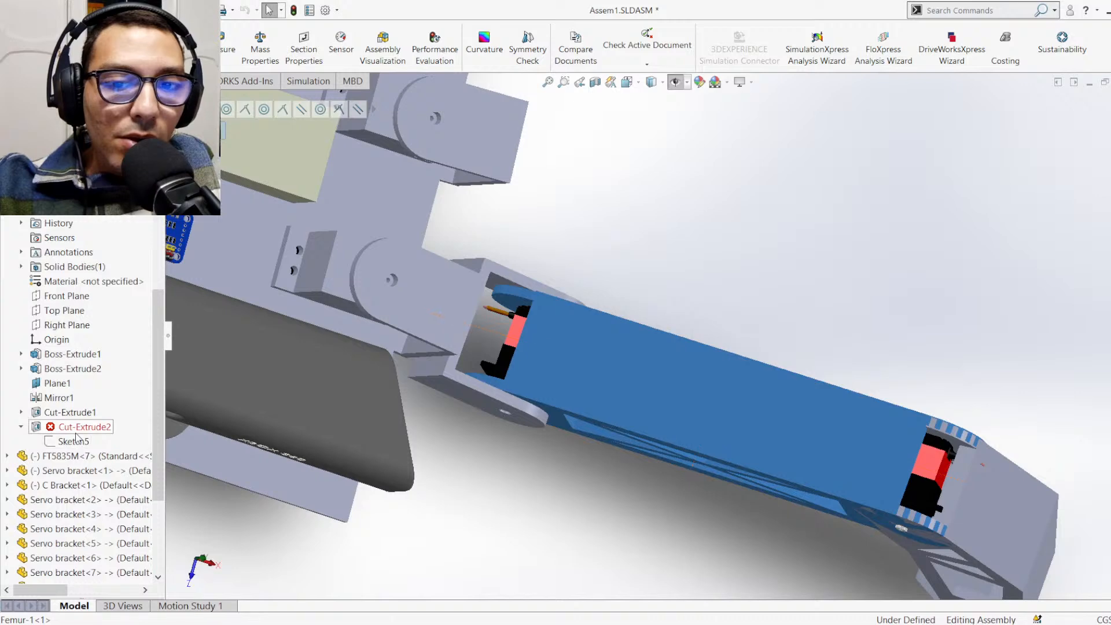
Examine up close how the Femur's forked end and side walls fit inside the C Bracket around the servo
{"action": "middle_click_drag", "start_coordinate": [717, 445], "coordinate": [559, 417]}
{"action": "middle_click_drag", "start_coordinate": [687, 284], "coordinate": [675, 248]}
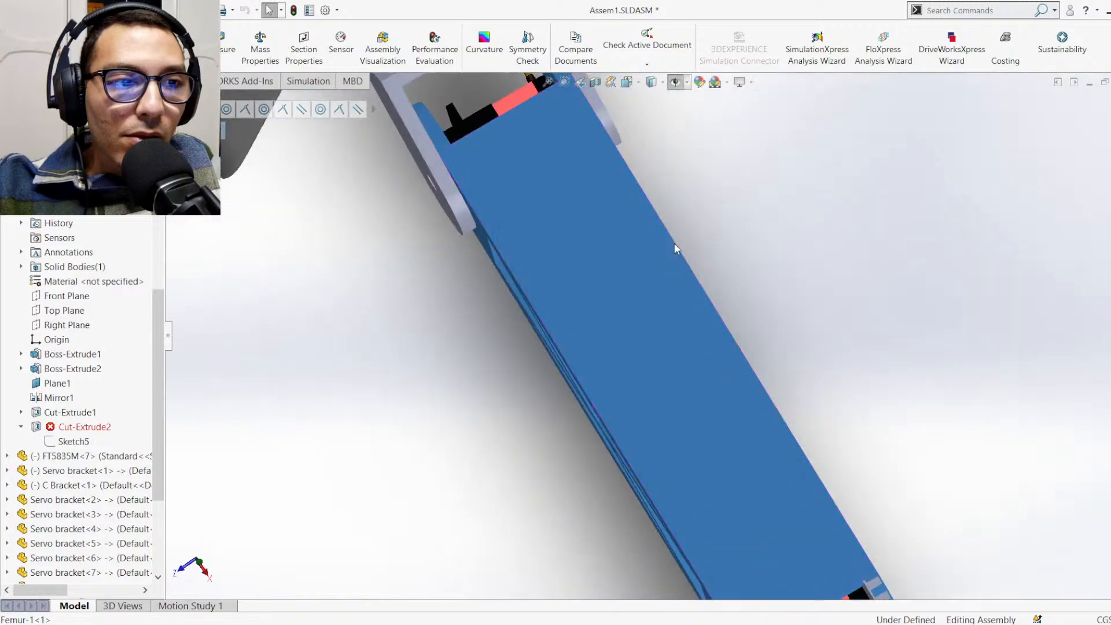
{"action": "scroll", "coordinate": [675, 248], "scroll_direction": "up", "scroll_amount": 5}
{"action": "scroll", "coordinate": [575, 163], "scroll_direction": "down", "scroll_amount": 6}
{"action": "mouse_move", "coordinate": [574, 342]}
{"action": "middle_mouse_down"}
{"action": "mouse_move", "coordinate": [559, 431]}
{"action": "mouse_move", "coordinate": [615, 366]}
{"action": "mouse_move", "coordinate": [661, 243]}
{"action": "middle_mouse_up"}
{"action": "scroll", "coordinate": [744, 366], "scroll_direction": "down", "scroll_amount": 1}
{"action": "scroll", "coordinate": [743, 367], "scroll_direction": "down", "scroll_amount": 3}
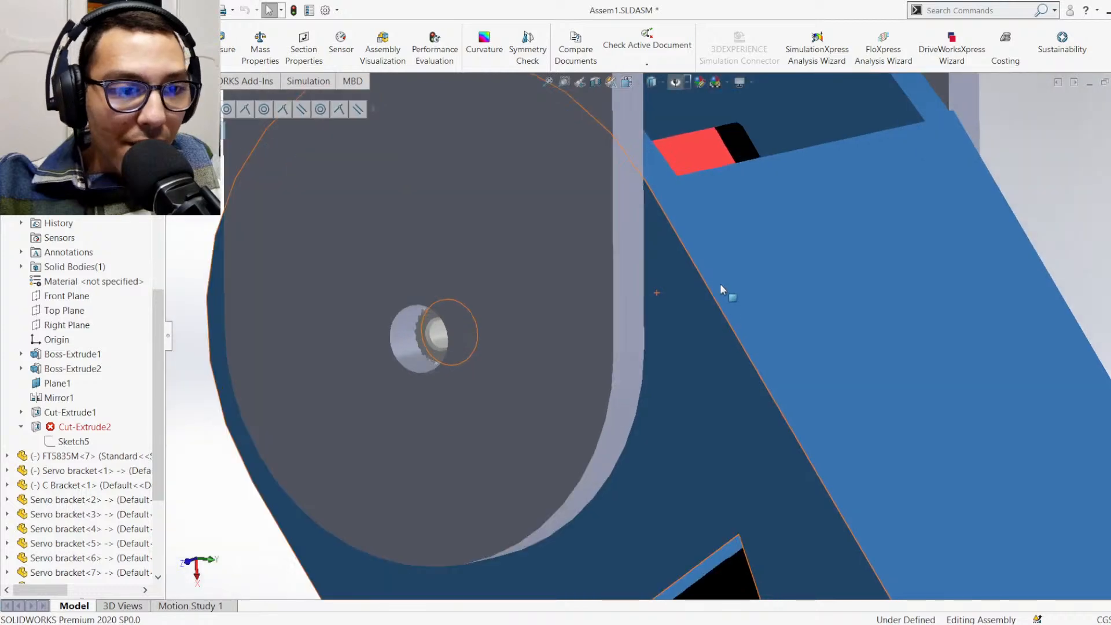
{"action": "middle_click_drag", "start_coordinate": [720, 286], "coordinate": [627, 358]}
{"action": "middle_click_drag", "start_coordinate": [833, 200], "coordinate": [776, 209]}
{"action": "scroll", "coordinate": [776, 206], "scroll_direction": "up", "scroll_amount": 2}
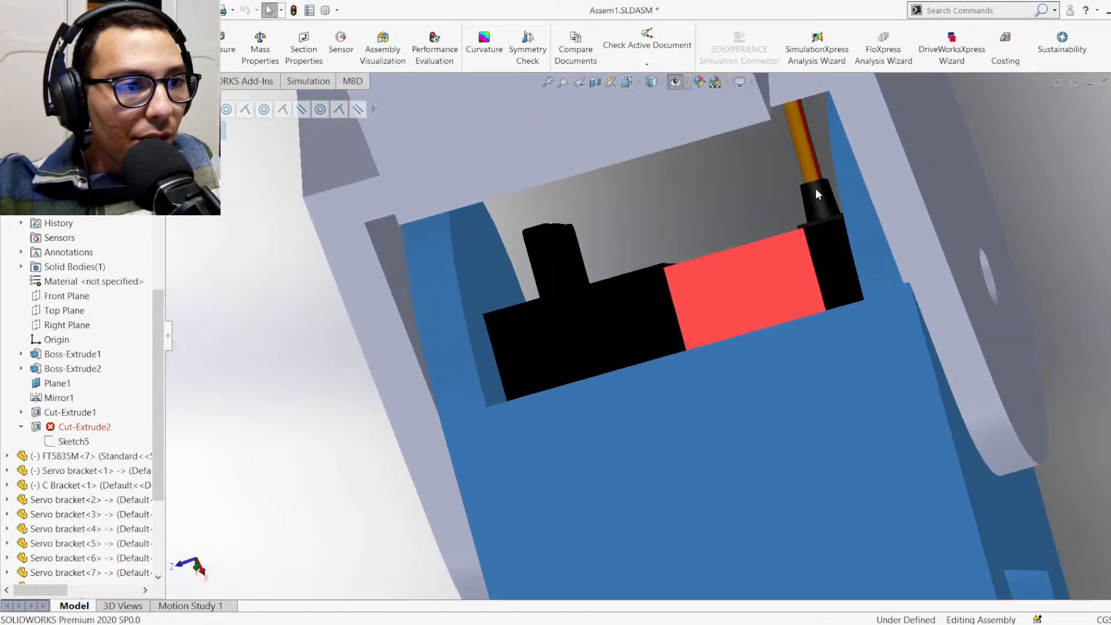
{"action": "mouse_move", "coordinate": [885, 226]}
{"action": "middle_mouse_down"}
{"action": "mouse_move", "coordinate": [890, 190]}
{"action": "mouse_move", "coordinate": [890, 223]}
{"action": "middle_mouse_up"}
{"action": "scroll", "coordinate": [918, 297], "scroll_direction": "down", "scroll_amount": 3}
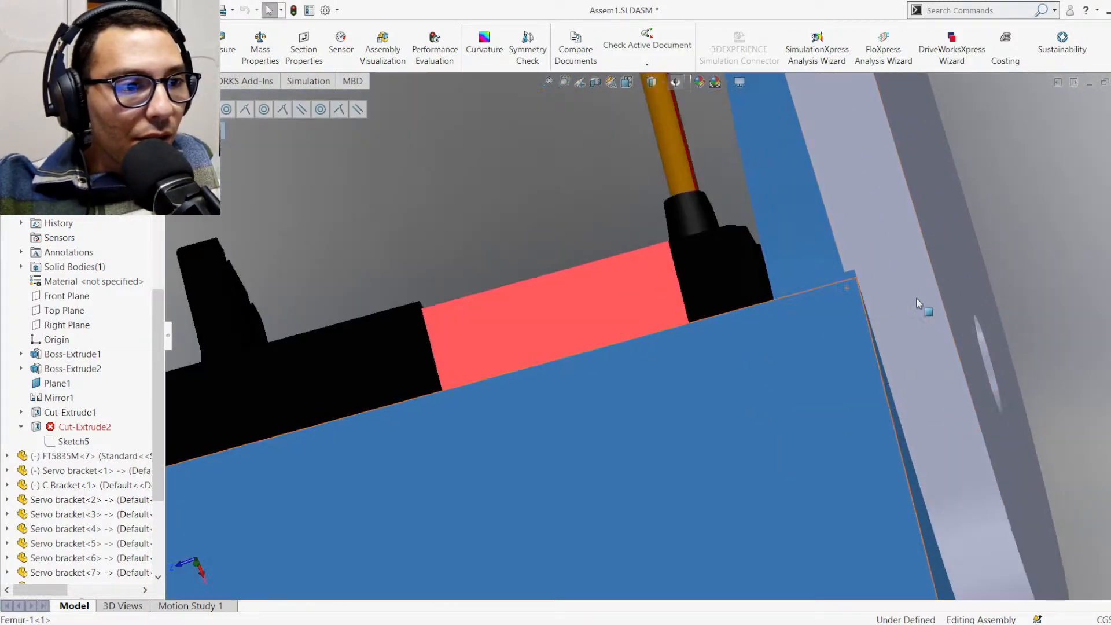
{"action": "middle_click_drag", "start_coordinate": [916, 298], "coordinate": [912, 267]}
{"action": "scroll", "coordinate": [851, 283], "scroll_direction": "down", "scroll_amount": 8}
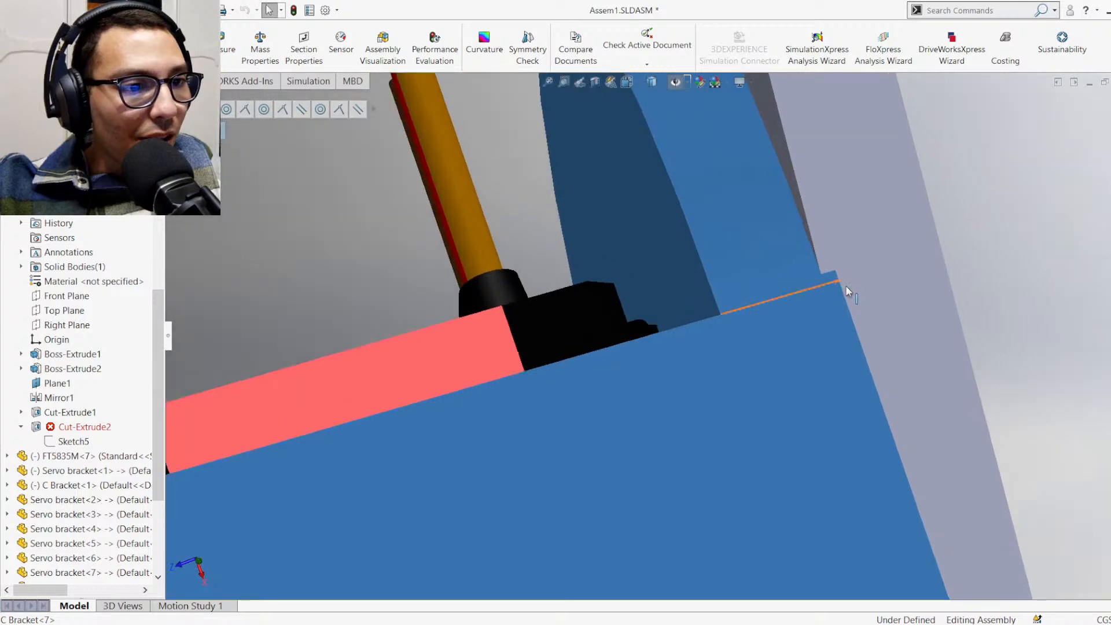
{"action": "scroll", "coordinate": [720, 288], "scroll_direction": "down", "scroll_amount": 6}
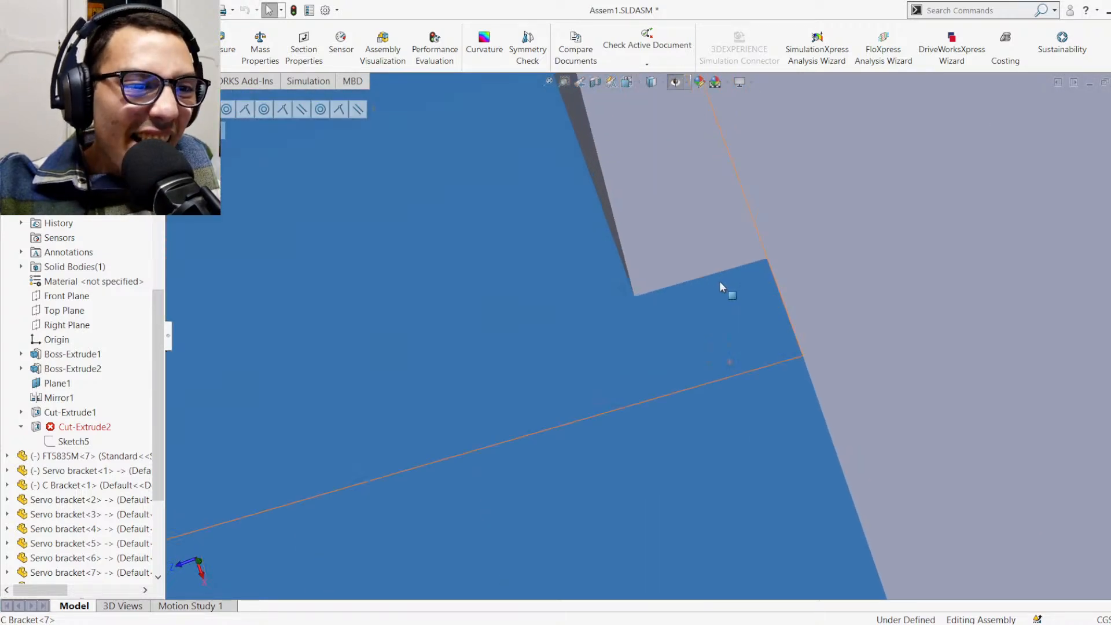
{"action": "scroll", "coordinate": [717, 282], "scroll_direction": "down", "scroll_amount": 3}
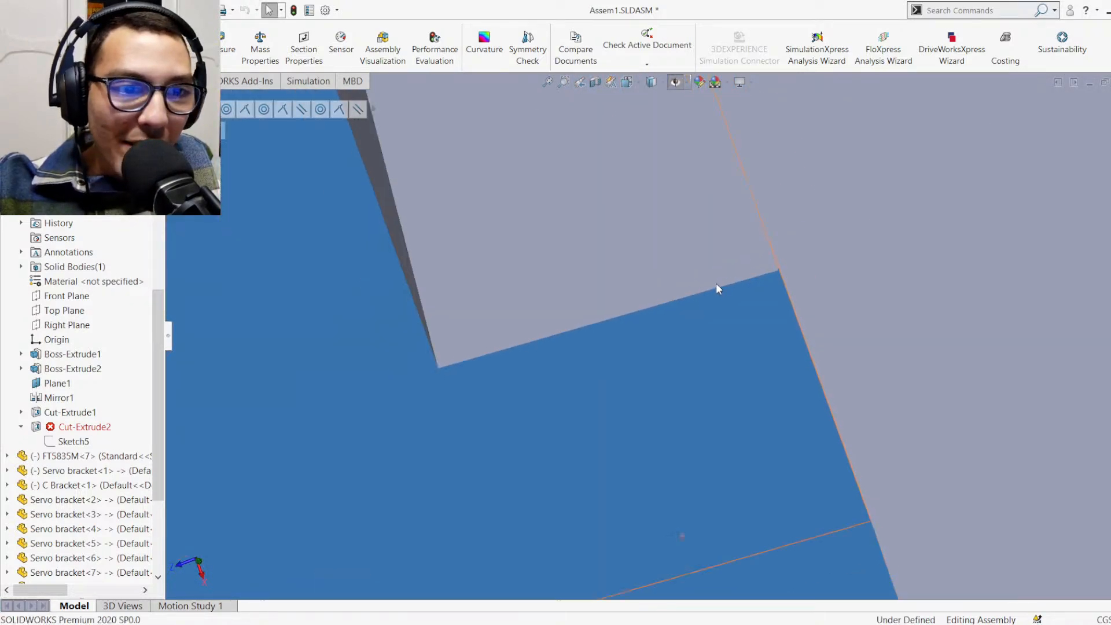
{"action": "scroll", "coordinate": [716, 283], "scroll_direction": "down", "scroll_amount": 5}
{"action": "scroll", "coordinate": [717, 283], "scroll_direction": "up", "scroll_amount": 10}
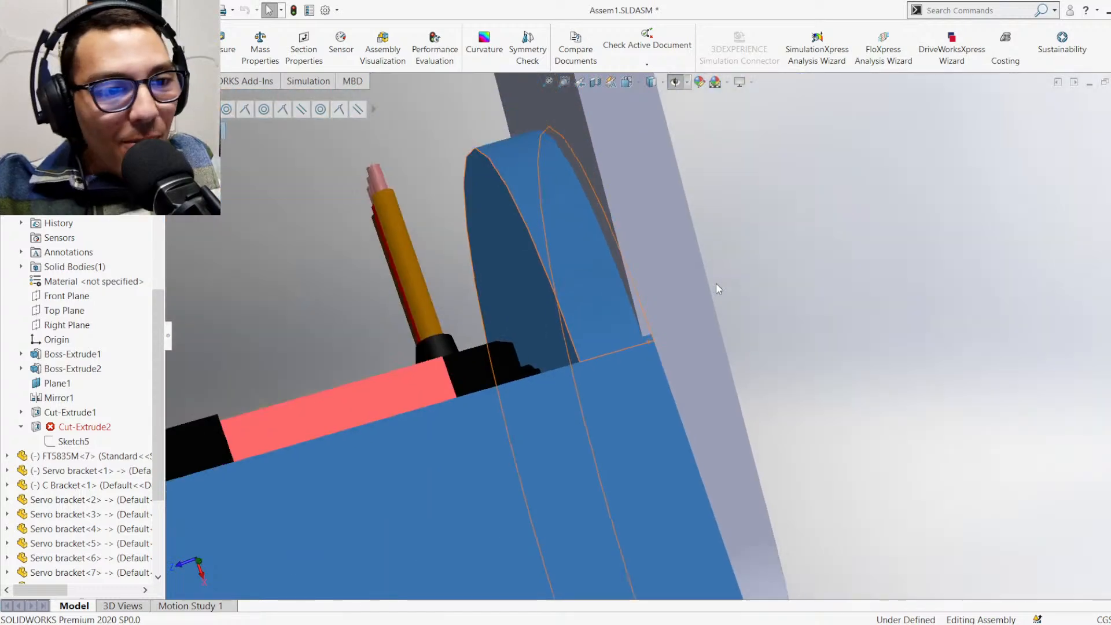
Switch to the Femur-1 part and open Sketch5 behind Cut-Extrude2 for editing
{"action": "key", "text": "ctrl+7"}
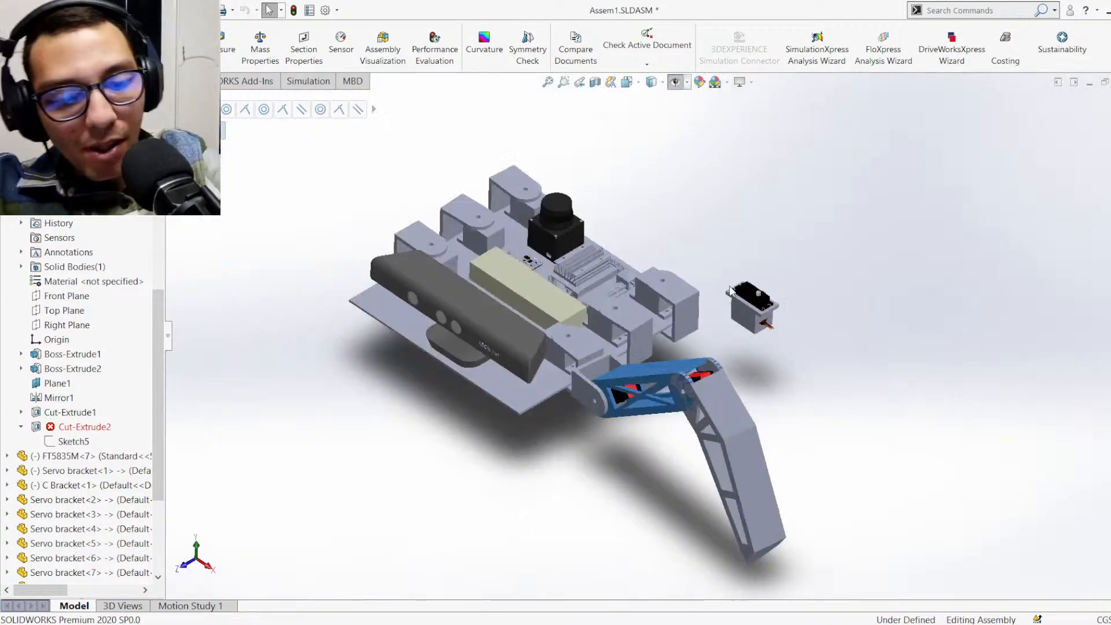
{"action": "scroll", "coordinate": [675, 341], "scroll_direction": "down", "scroll_amount": 2}
{"action": "scroll", "coordinate": [674, 341], "scroll_direction": "down", "scroll_amount": 2}
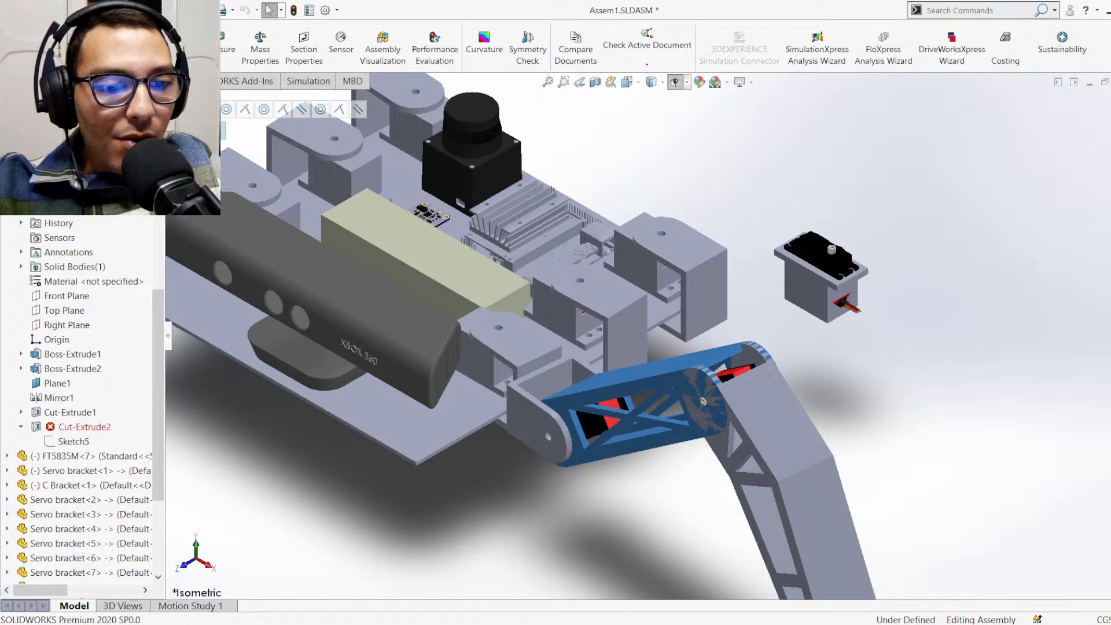
{"action": "left_click", "coordinate": [583, 589]}
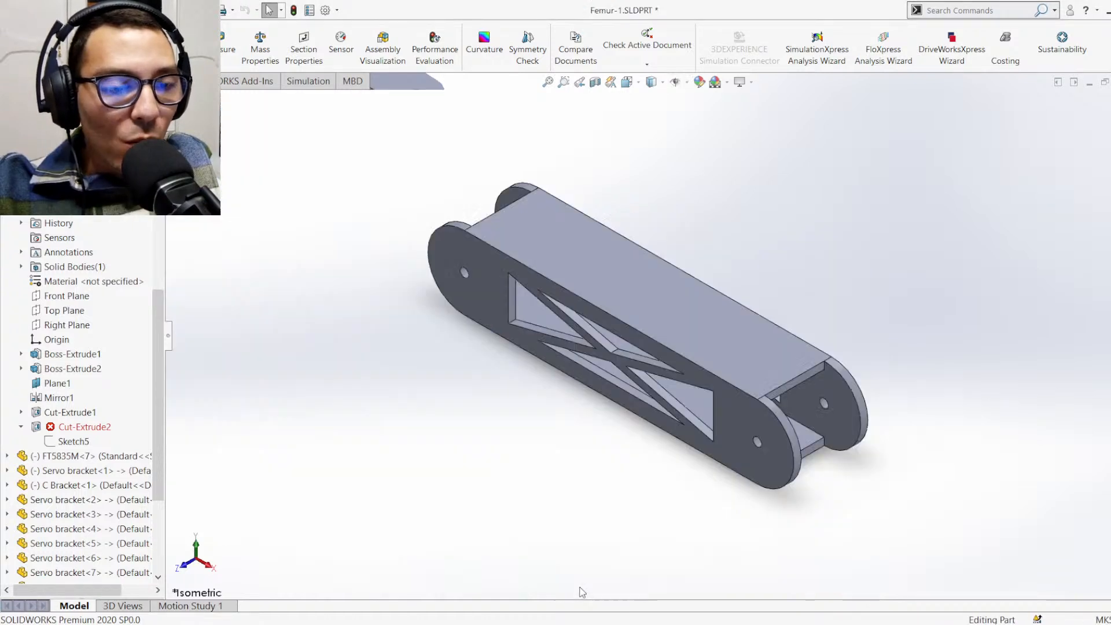
{"action": "left_click", "coordinate": [39, 369]}
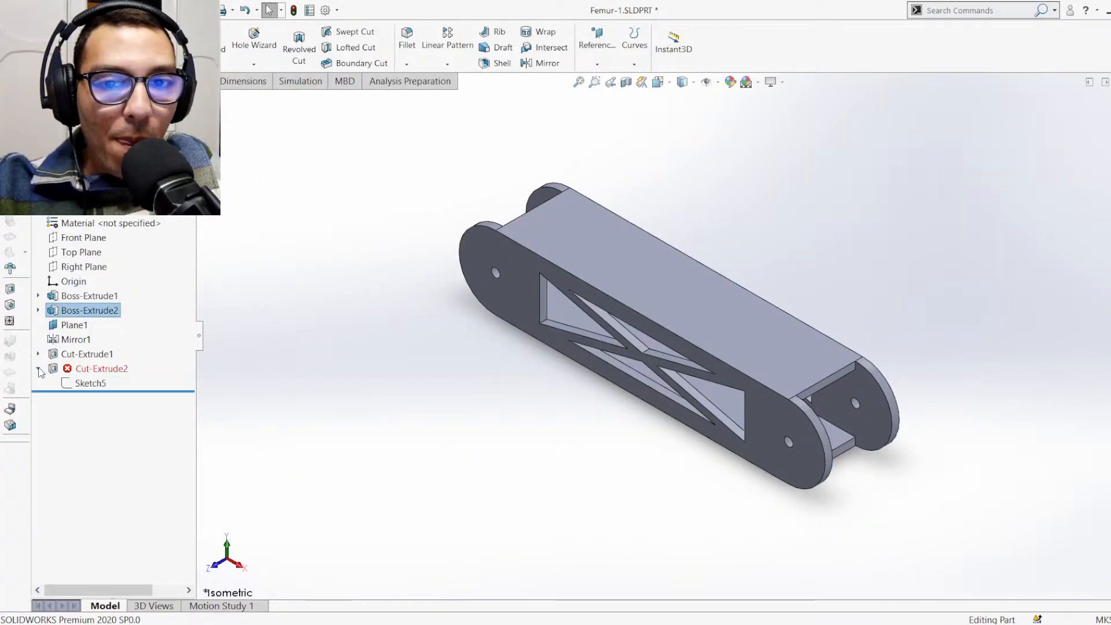
{"action": "left_click", "coordinate": [86, 385]}
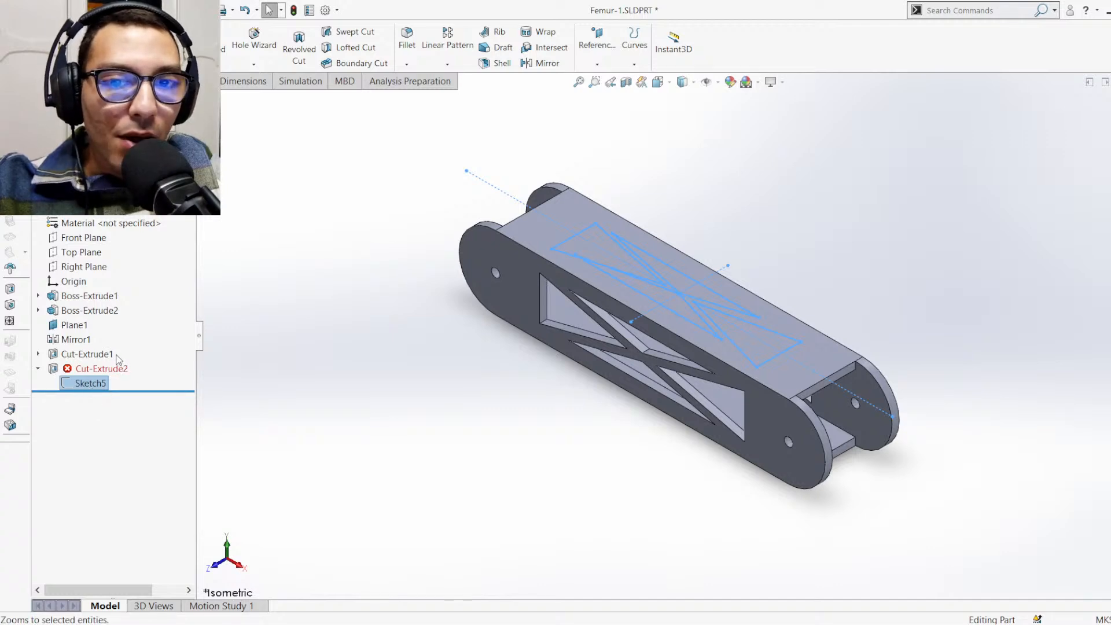
{"action": "left_click", "coordinate": [95, 353]}
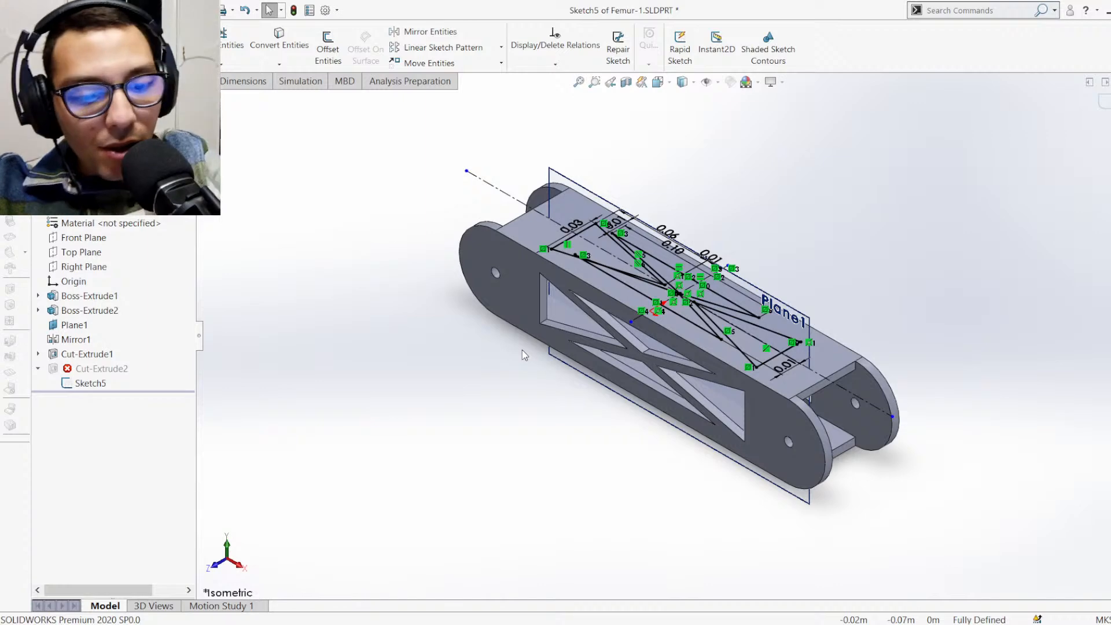
Set the distance from the truss cutout's long upper line to the Femur's edge to 0.01 m and leave the sketch
{"action": "key", "text": "ctrl+8"}
{"action": "scroll", "coordinate": [717, 350], "scroll_direction": "up", "scroll_amount": 5}
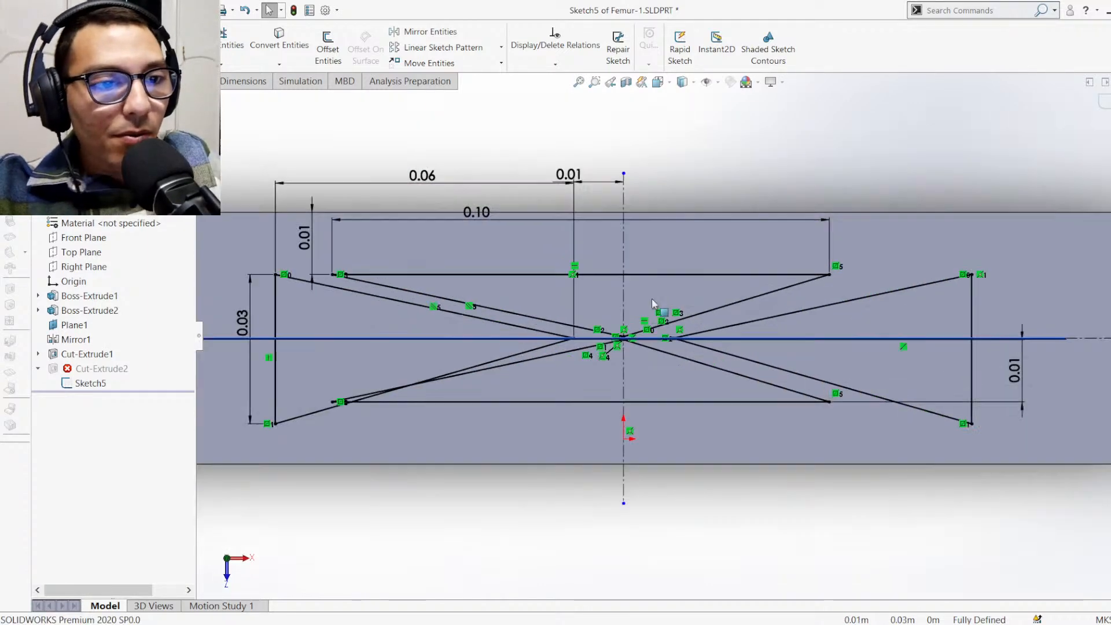
{"action": "scroll", "coordinate": [589, 264], "scroll_direction": "down", "scroll_amount": 1}
{"action": "scroll", "coordinate": [665, 258], "scroll_direction": "up", "scroll_amount": 1}
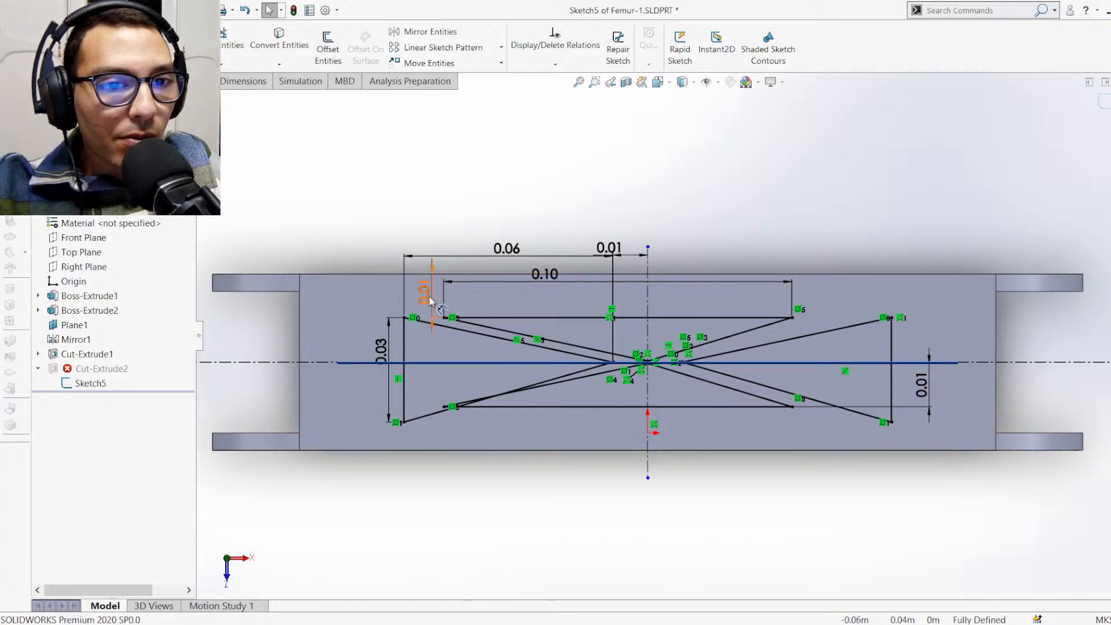
{"action": "scroll", "coordinate": [432, 299], "scroll_direction": "up", "scroll_amount": 1}
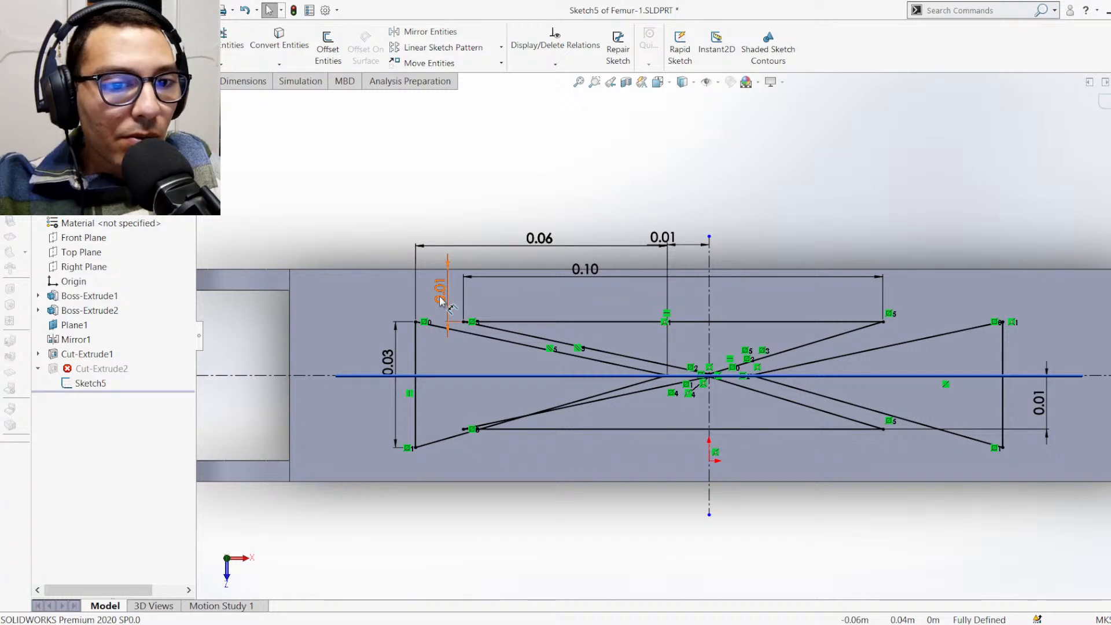
{"action": "left_click", "coordinate": [439, 298]}
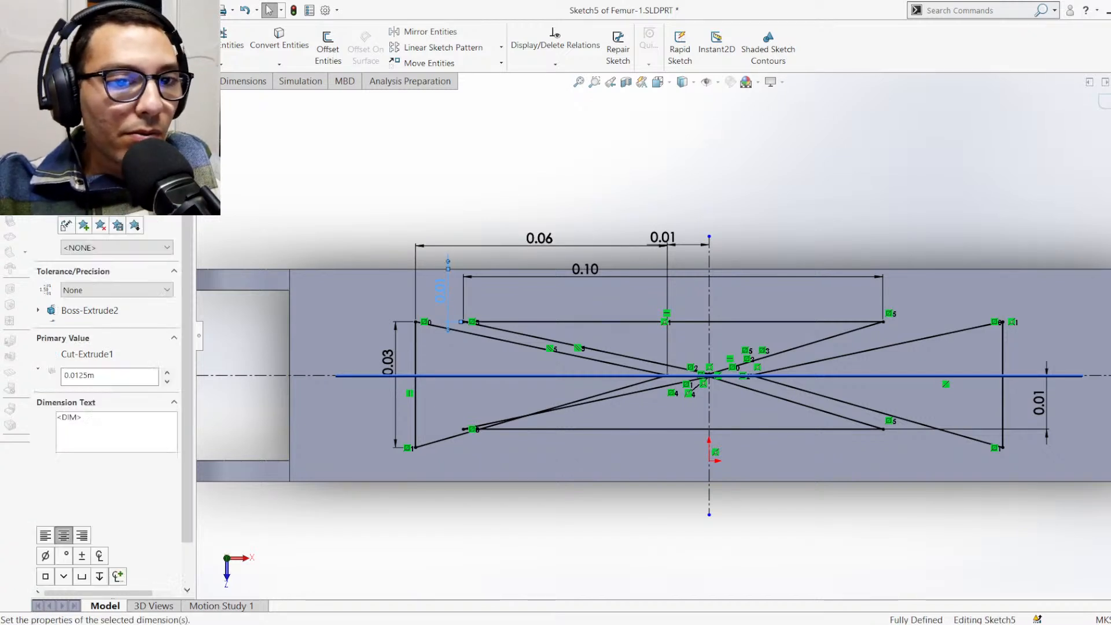
{"action": "double_click", "coordinate": [439, 300]}
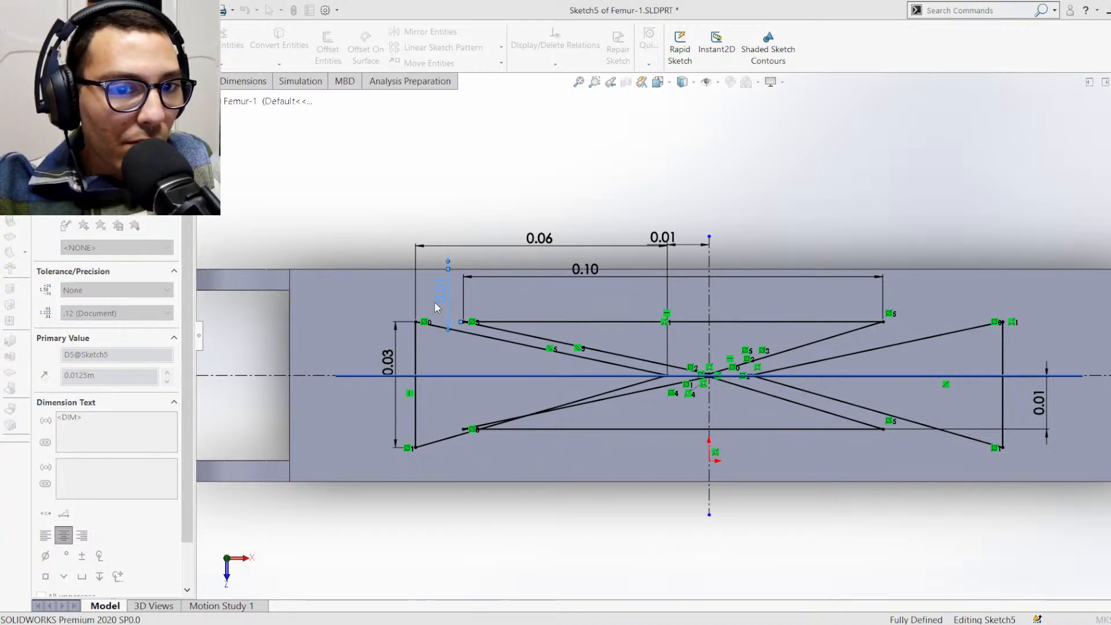
{"action": "key", "text": "Return"}
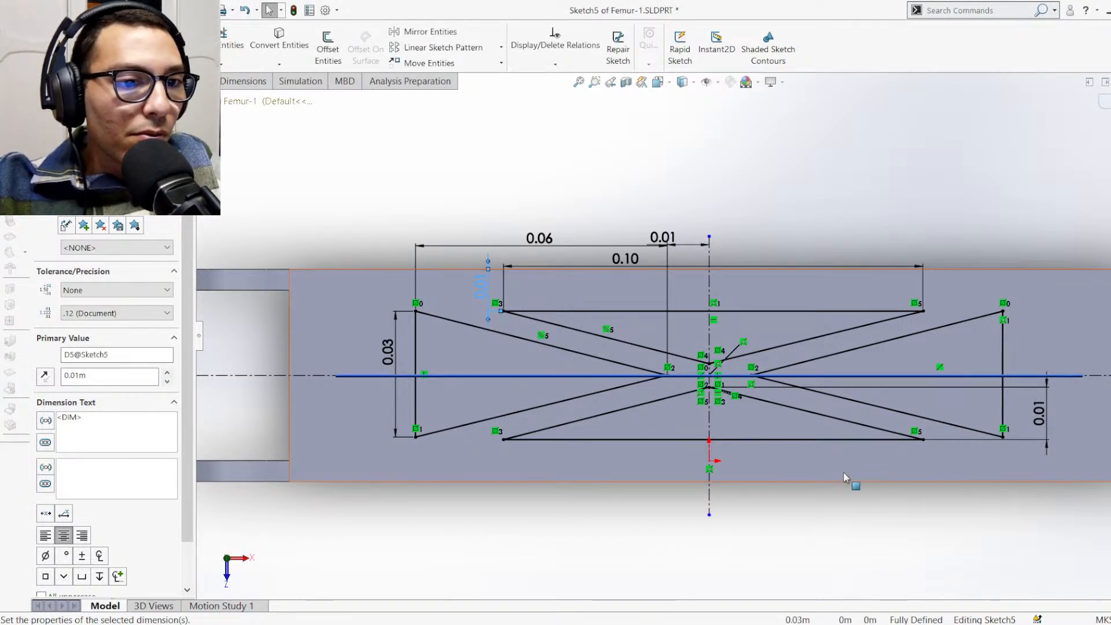
{"action": "left_click", "coordinate": [1104, 102]}
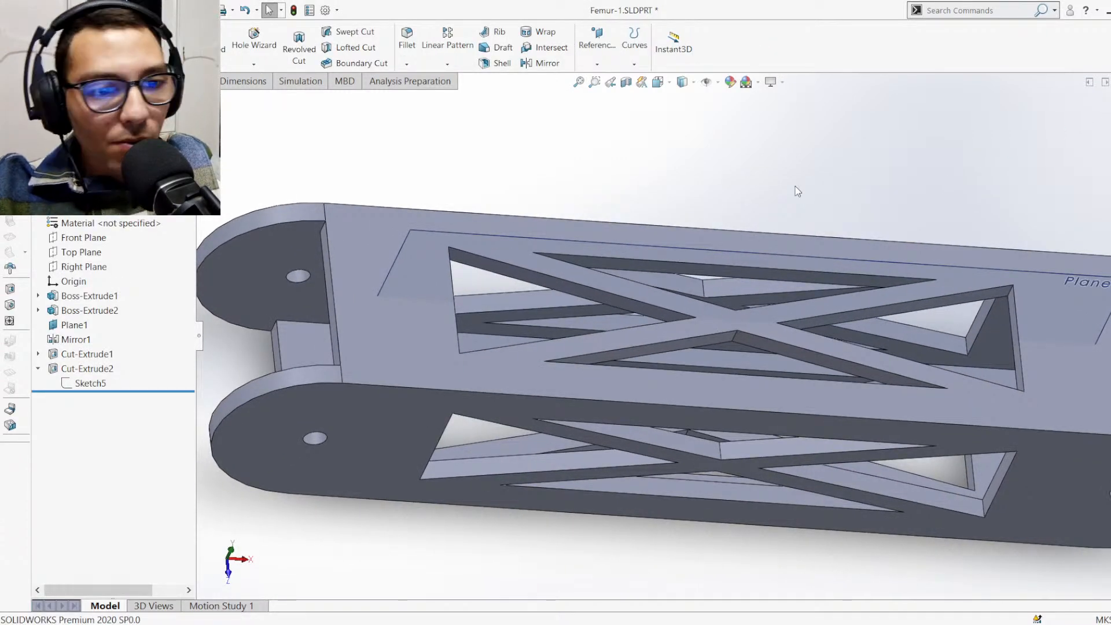
Return to the assembly and examine how the resized Femur meets the Tibea-2 around the servo at the knee joint
{"action": "key", "text": "ctrl+7"}
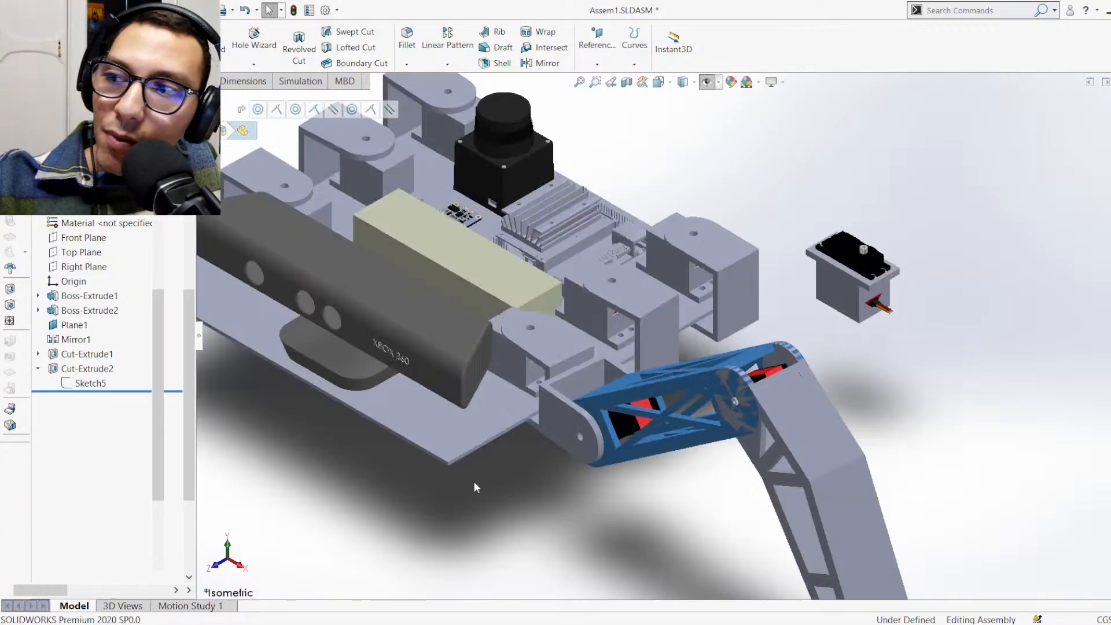
{"action": "scroll", "coordinate": [662, 343], "scroll_direction": "down", "scroll_amount": 5}
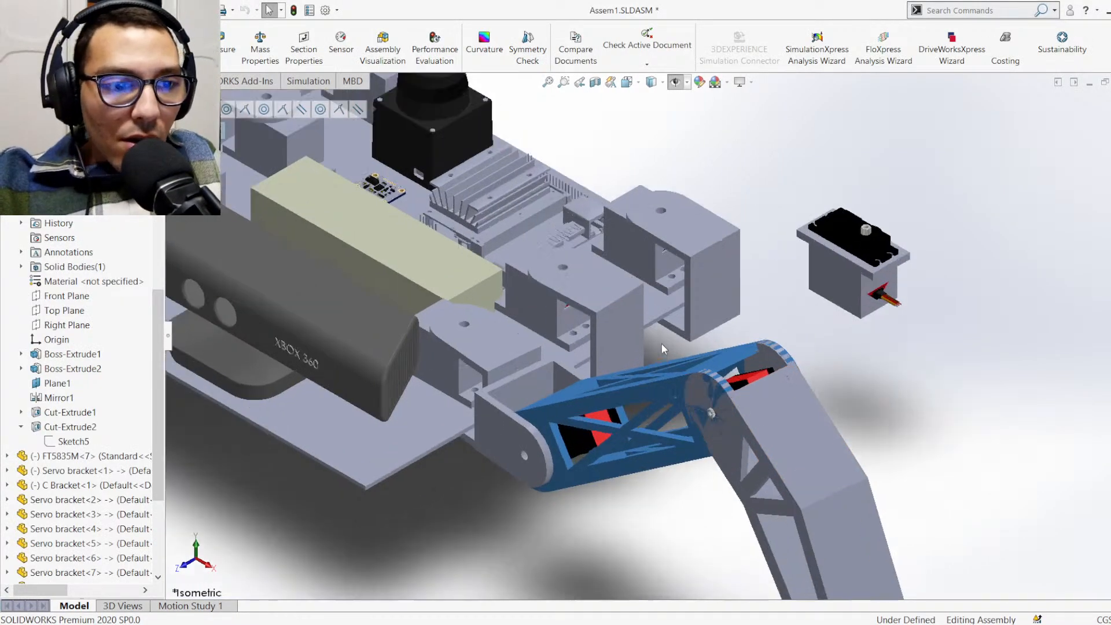
{"action": "scroll", "coordinate": [756, 428], "scroll_direction": "up", "scroll_amount": 4}
{"action": "scroll", "coordinate": [769, 384], "scroll_direction": "down", "scroll_amount": 6}
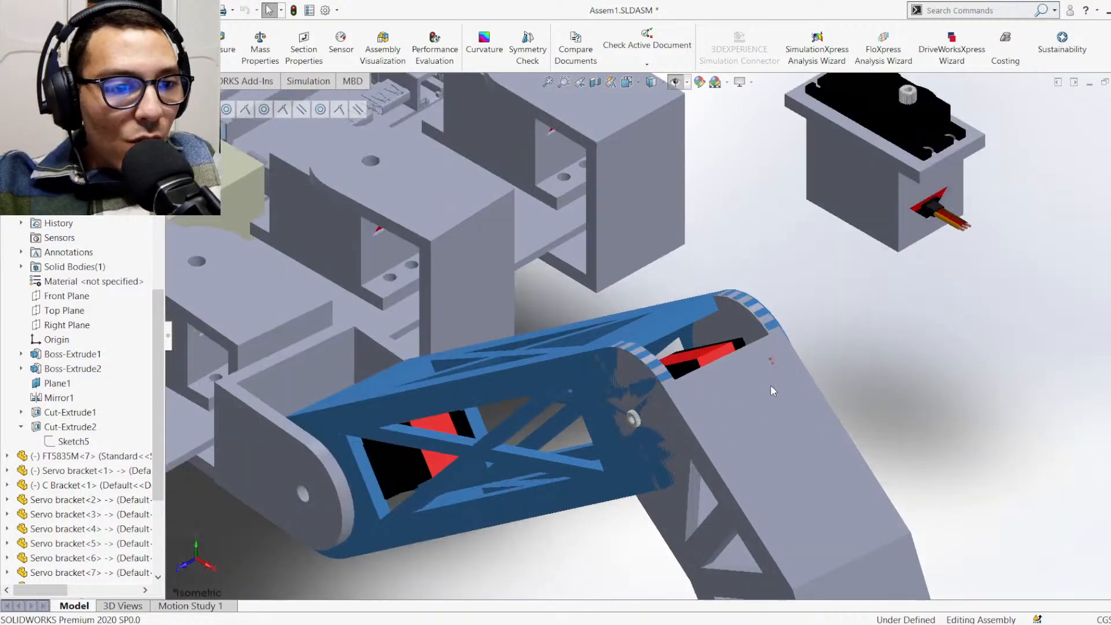
{"action": "middle_click_drag", "start_coordinate": [760, 336], "coordinate": [757, 477]}
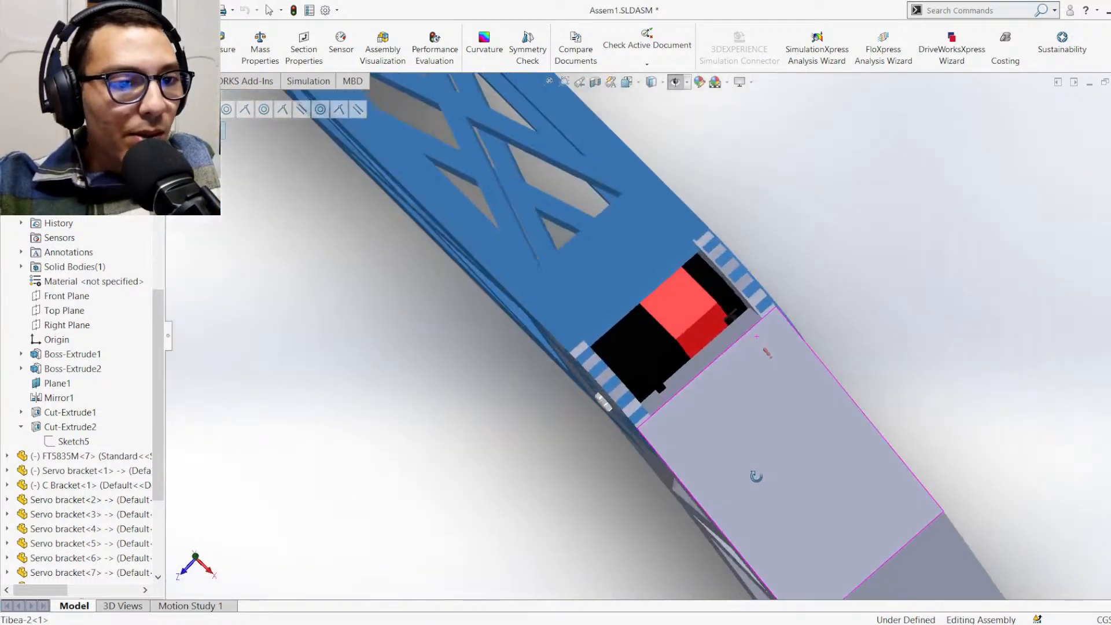
{"action": "scroll", "coordinate": [758, 479], "scroll_direction": "down", "scroll_amount": 1}
{"action": "scroll", "coordinate": [733, 445], "scroll_direction": "up", "scroll_amount": 3}
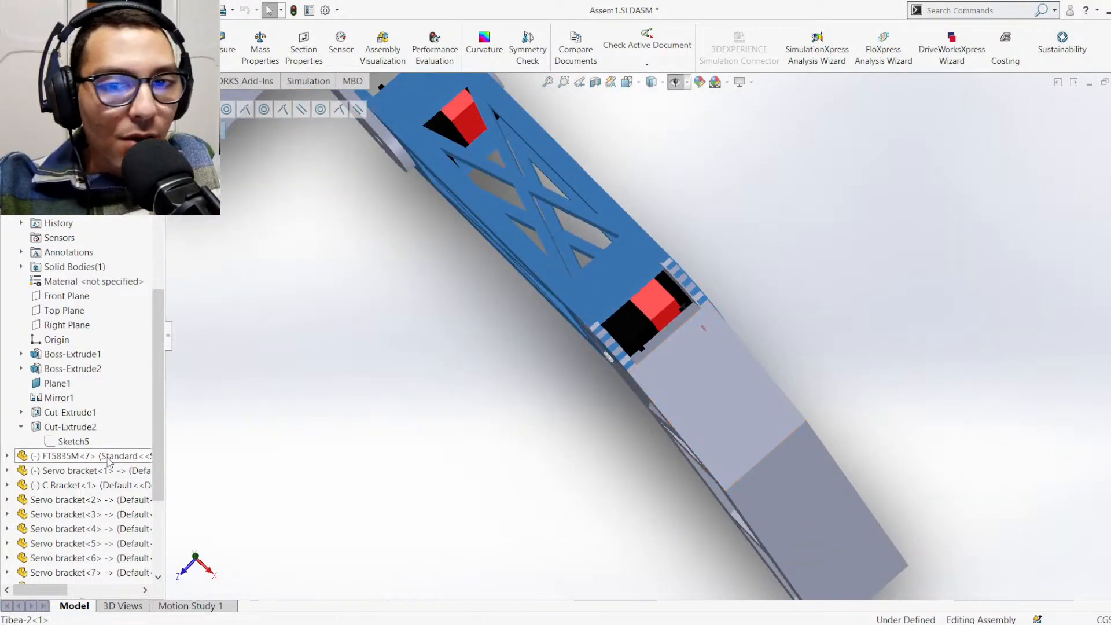
Collapse Femur-1's feature list and open the Tibea-2 part on its own, looking over its body and forked end
{"action": "left_click", "coordinate": [7, 194]}
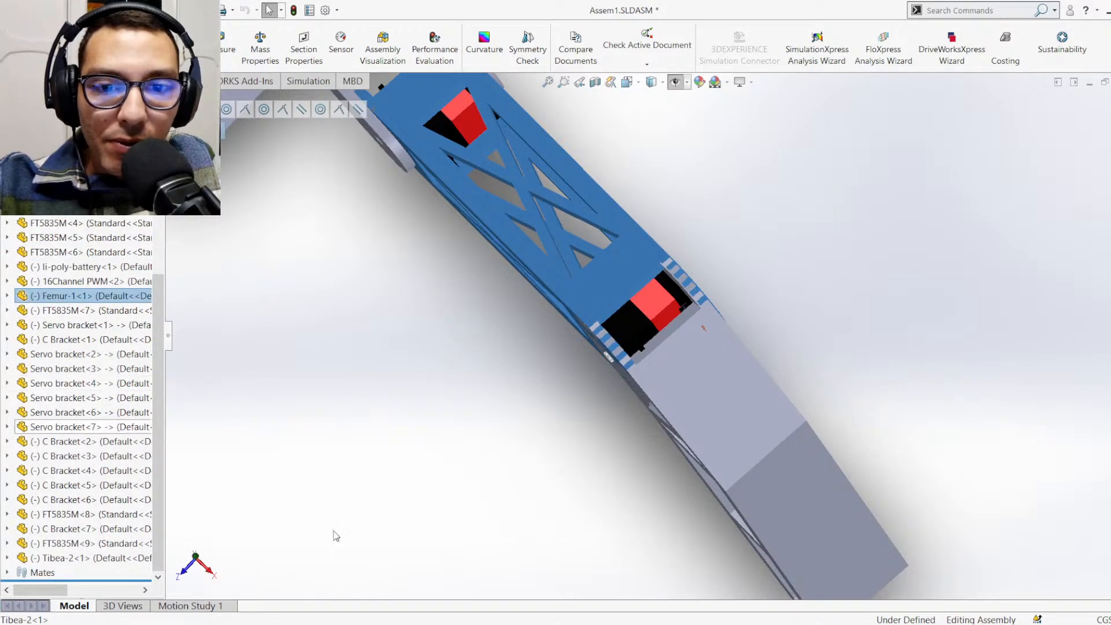
{"action": "left_click", "coordinate": [702, 433]}
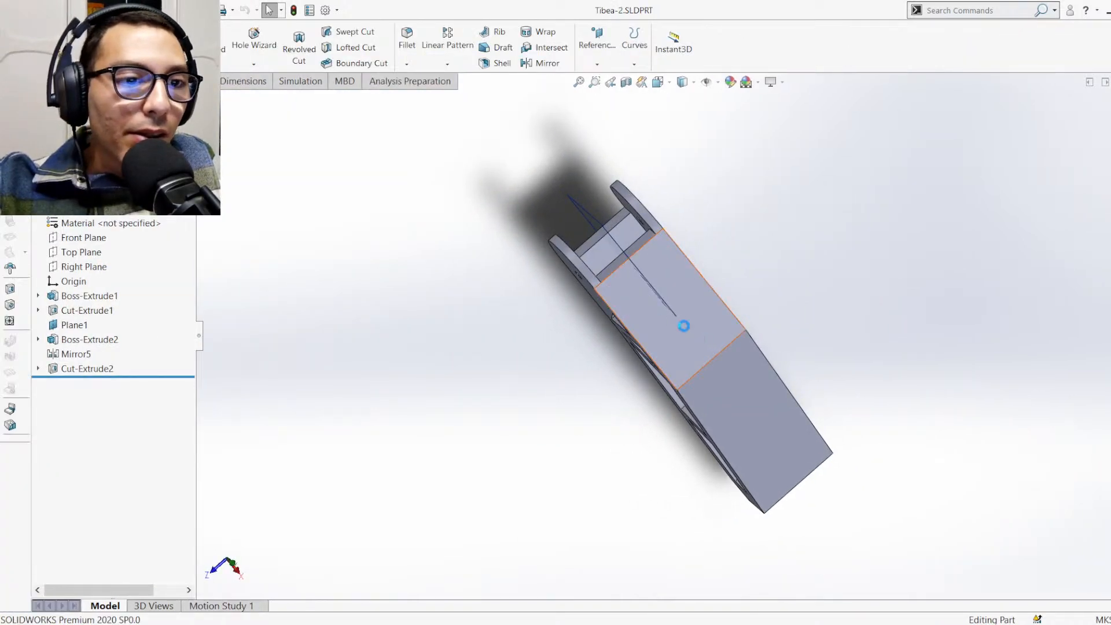
{"action": "left_click", "coordinate": [677, 320]}
{"action": "left_click", "coordinate": [533, 359]}
{"action": "middle_click_drag", "start_coordinate": [590, 360], "coordinate": [571, 288]}
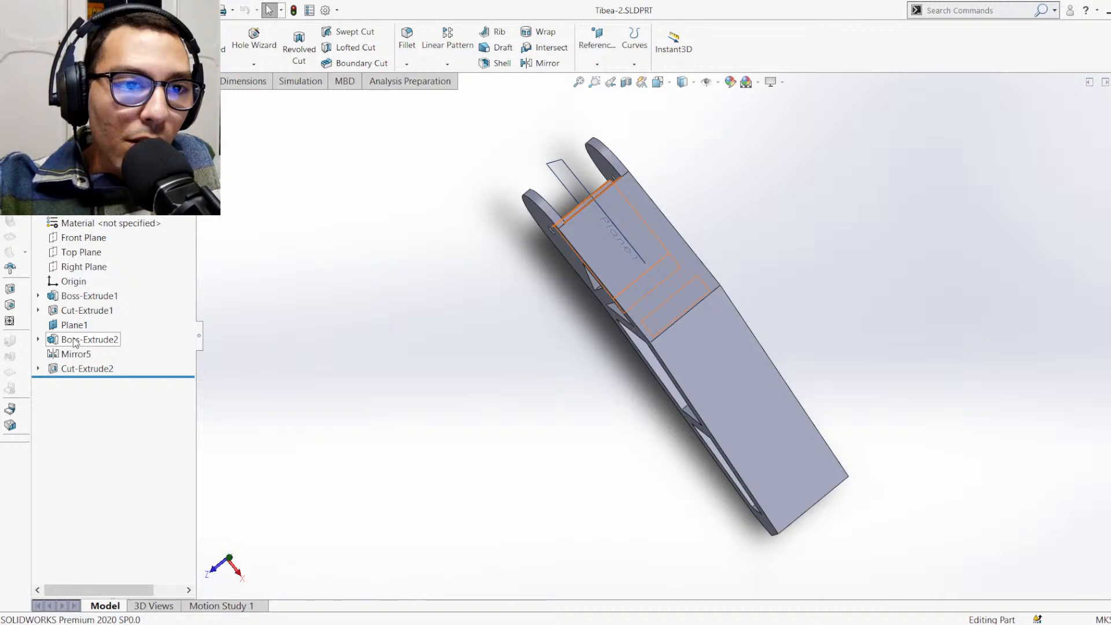
{"action": "middle_click_drag", "start_coordinate": [372, 355], "coordinate": [668, 230]}
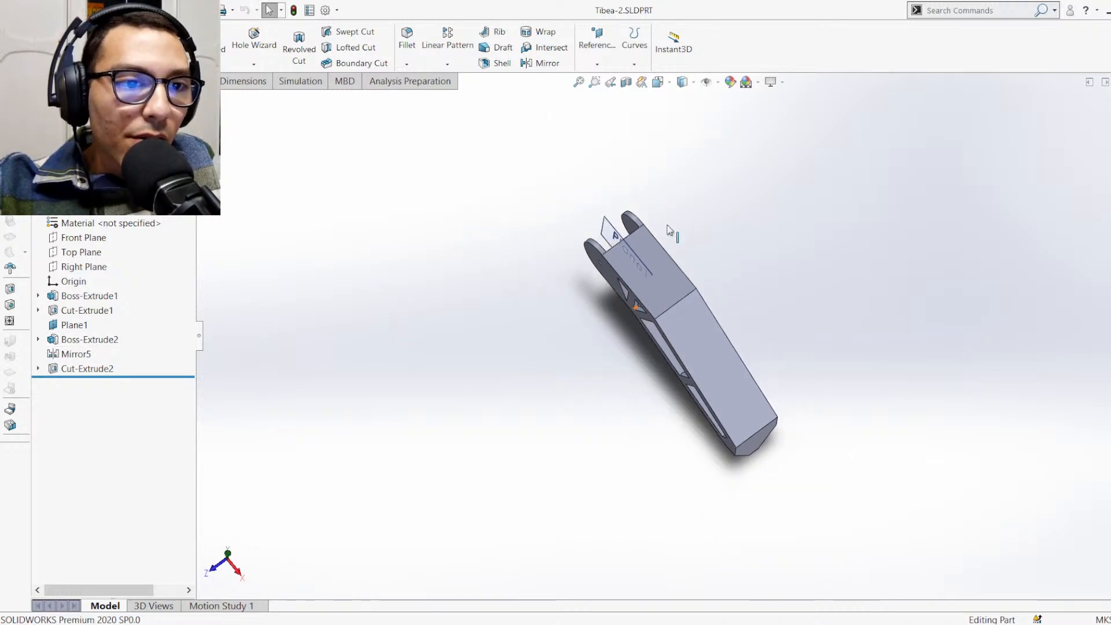
{"action": "scroll", "coordinate": [739, 285], "scroll_direction": "down", "scroll_amount": 3}
{"action": "mouse_move", "coordinate": [745, 285]}
{"action": "middle_mouse_down"}
{"action": "mouse_move", "coordinate": [721, 273]}
{"action": "mouse_move", "coordinate": [704, 214]}
{"action": "mouse_move", "coordinate": [727, 198]}
{"action": "mouse_move", "coordinate": [736, 279]}
{"action": "middle_mouse_up"}
{"action": "scroll", "coordinate": [451, 271], "scroll_direction": "down", "scroll_amount": 2}
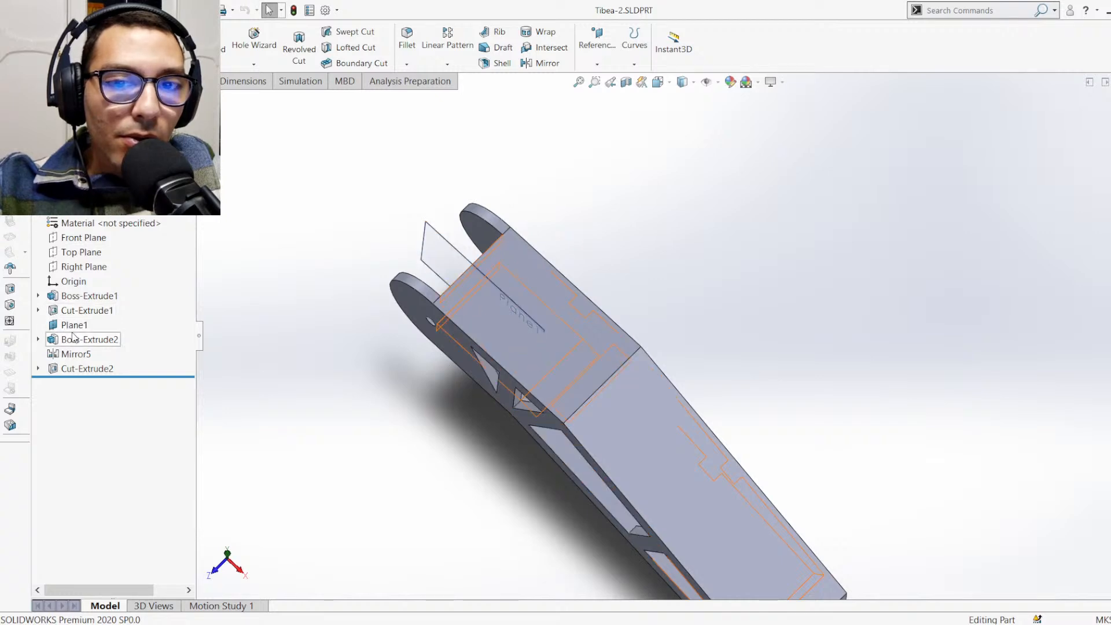
Edit Boss-Extrude2 of the Tibea-2 and set its blind depth to 0.05 m
{"action": "left_click", "coordinate": [73, 337]}
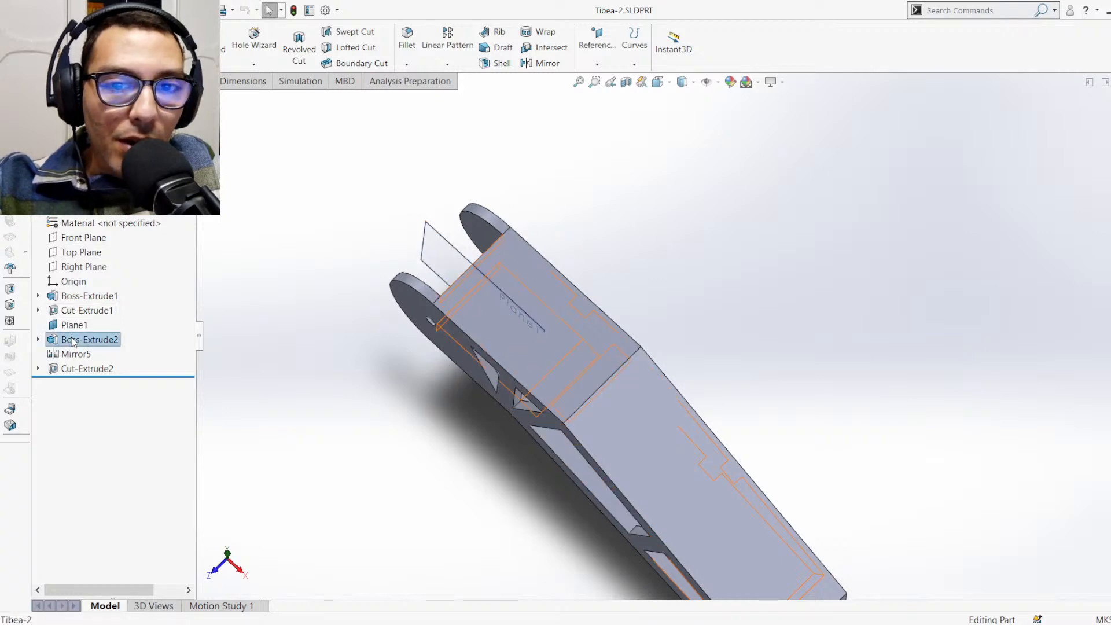
{"action": "left_click", "coordinate": [85, 301]}
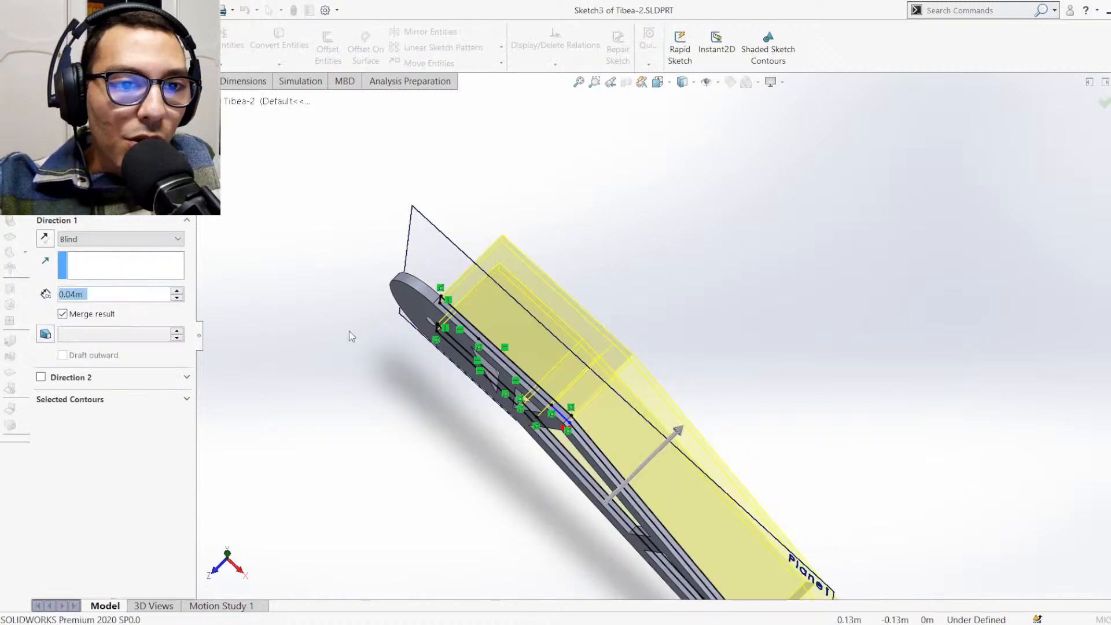
{"action": "left_click", "coordinate": [110, 295]}
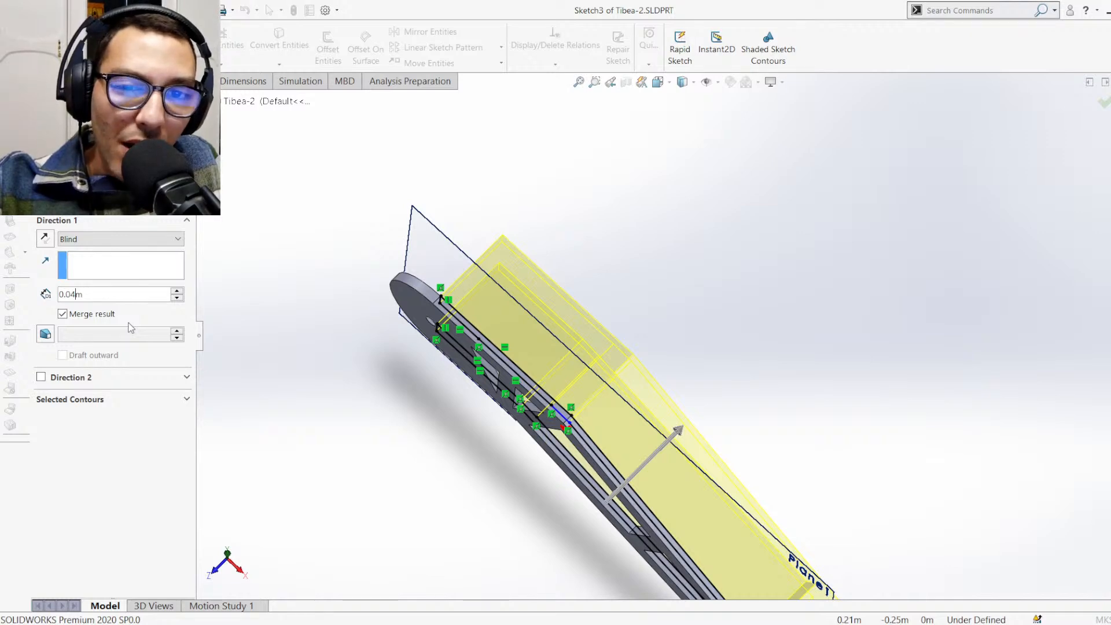
{"action": "type", "text": "5"}
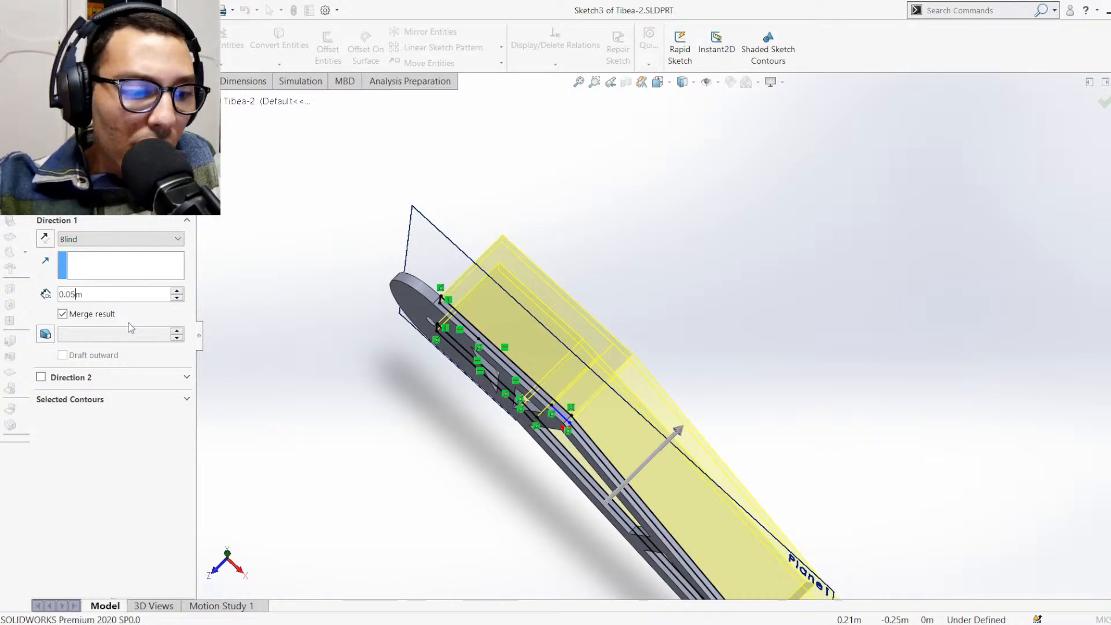
{"action": "key", "text": "Return"}
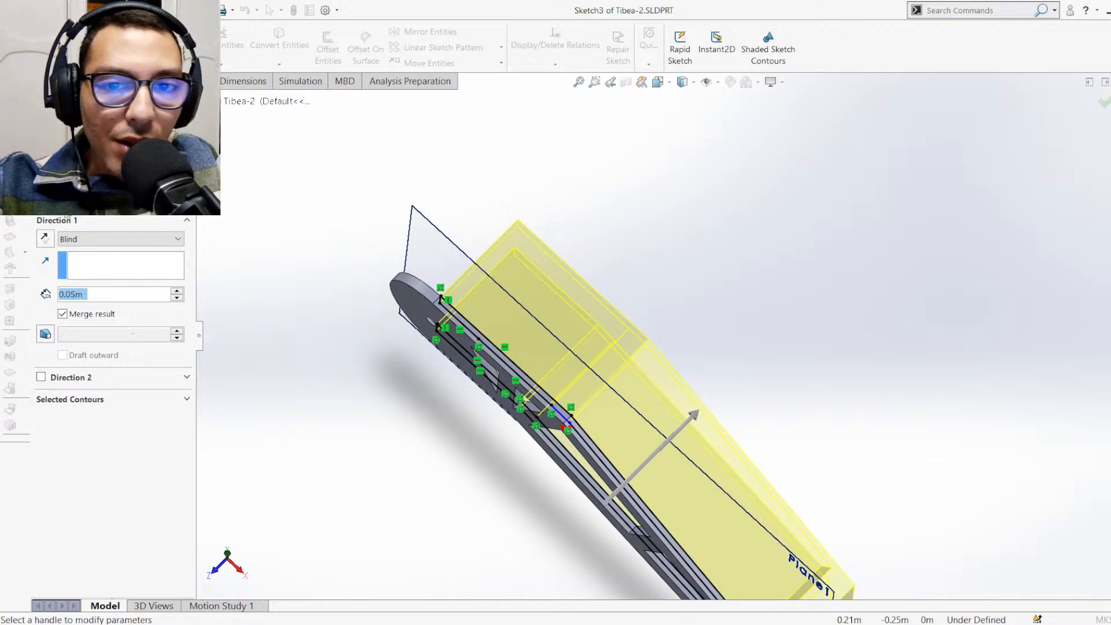
{"action": "key", "text": "Return"}
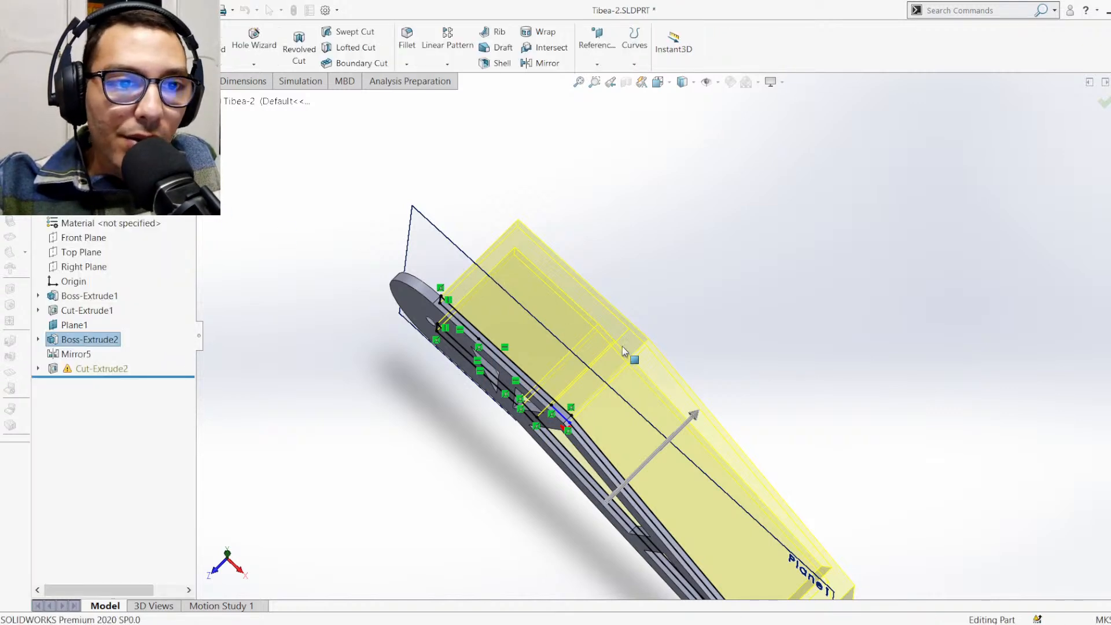
Inspect the cut at the Tibea-2's foot and open Sketch5 behind Cut-Extrude2 for editing
{"action": "left_click", "coordinate": [313, 408]}
{"action": "middle_click_drag", "start_coordinate": [307, 405], "coordinate": [762, 532]}
{"action": "scroll", "coordinate": [762, 533], "scroll_direction": "down", "scroll_amount": 3}
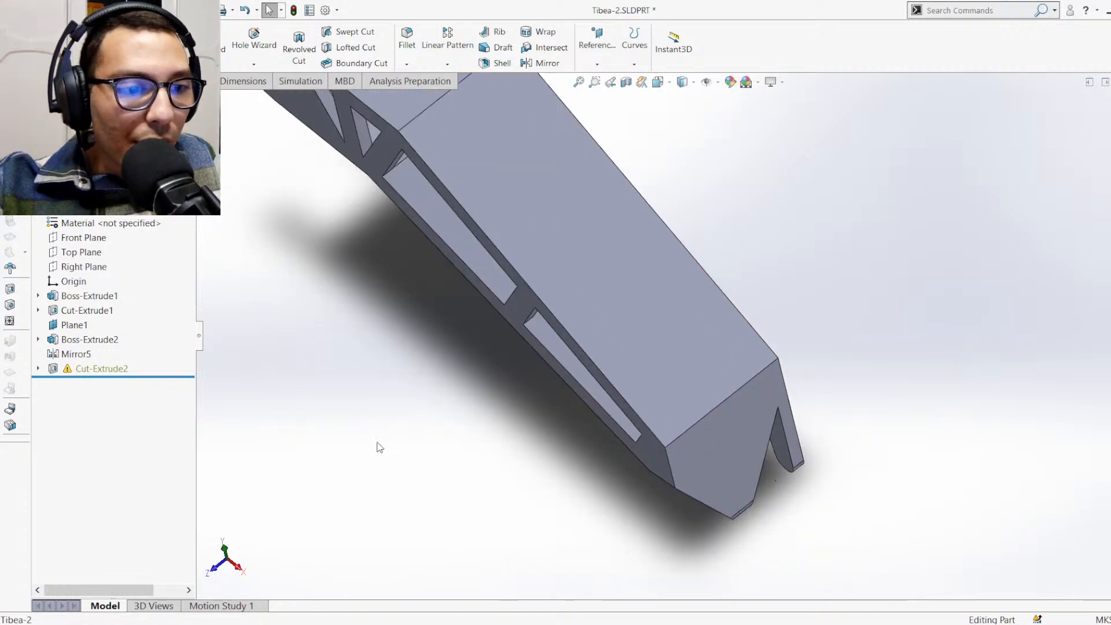
{"action": "left_click", "coordinate": [71, 371]}
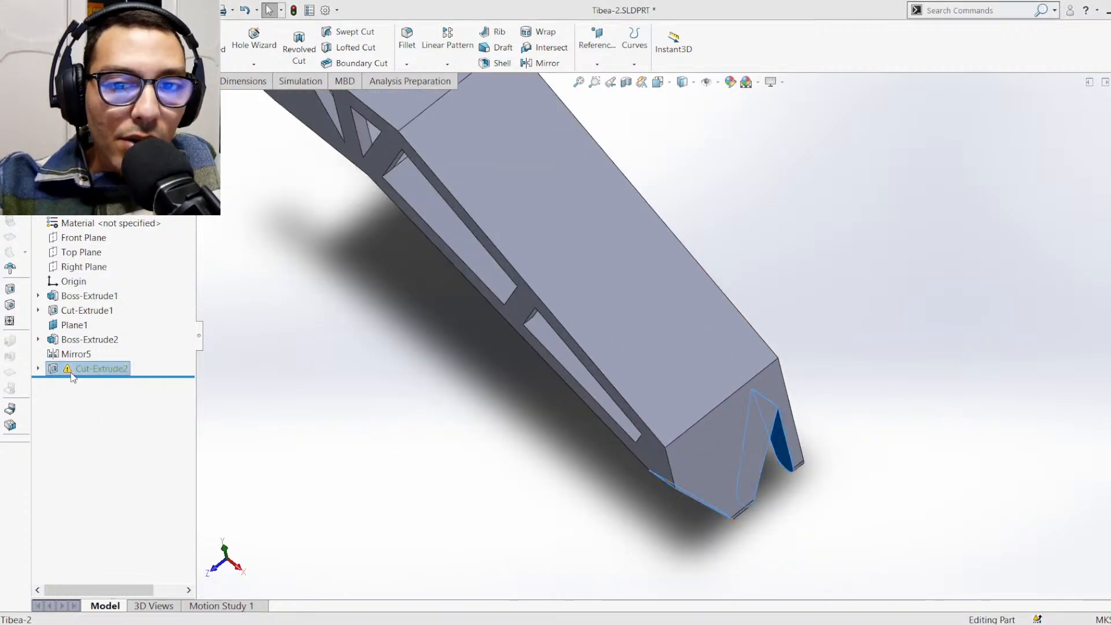
{"action": "left_click", "coordinate": [102, 344]}
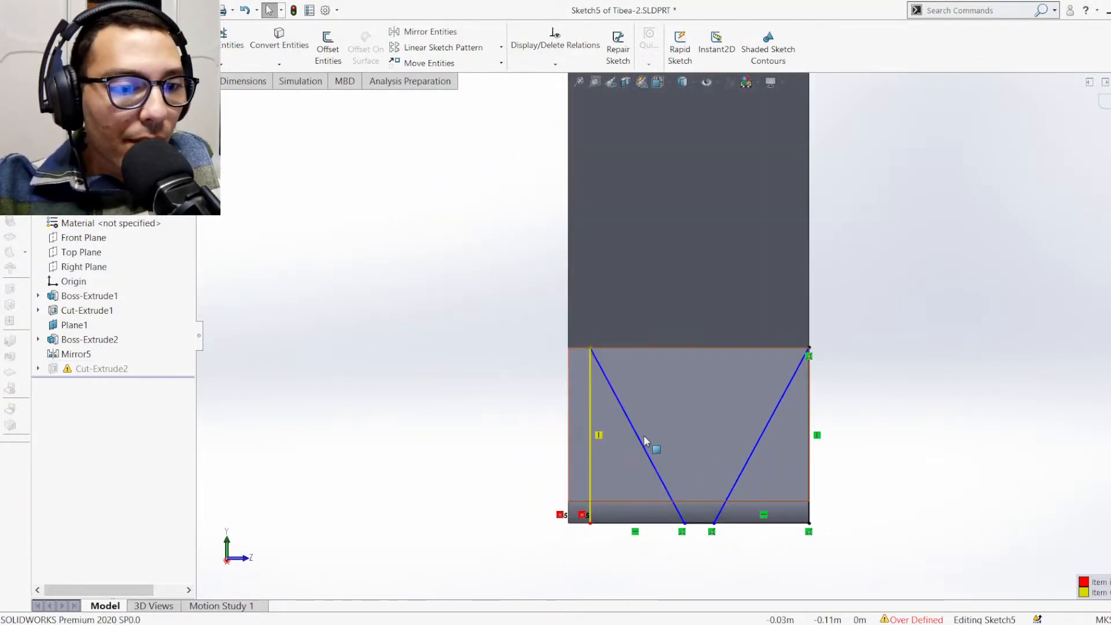
Trim away every line of the old foot profile in Sketch5, including the over-defined vertical line
{"action": "left_click", "coordinate": [590, 448]}
{"action": "left_click_drag", "start_coordinate": [574, 447], "coordinate": [530, 449]}
{"action": "left_click", "coordinate": [514, 453]}
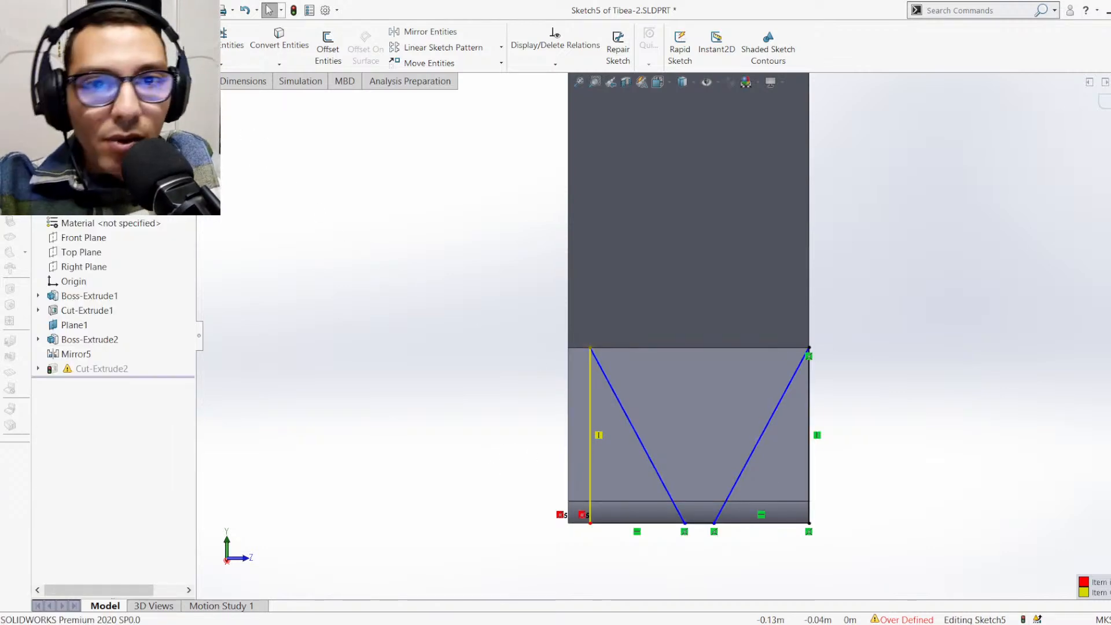
{"action": "left_click", "coordinate": [232, 40]}
{"action": "mouse_move", "coordinate": [529, 433]}
{"action": "left_mouse_down"}
{"action": "mouse_move", "coordinate": [817, 441]}
{"action": "mouse_move", "coordinate": [831, 456]}
{"action": "left_mouse_up"}
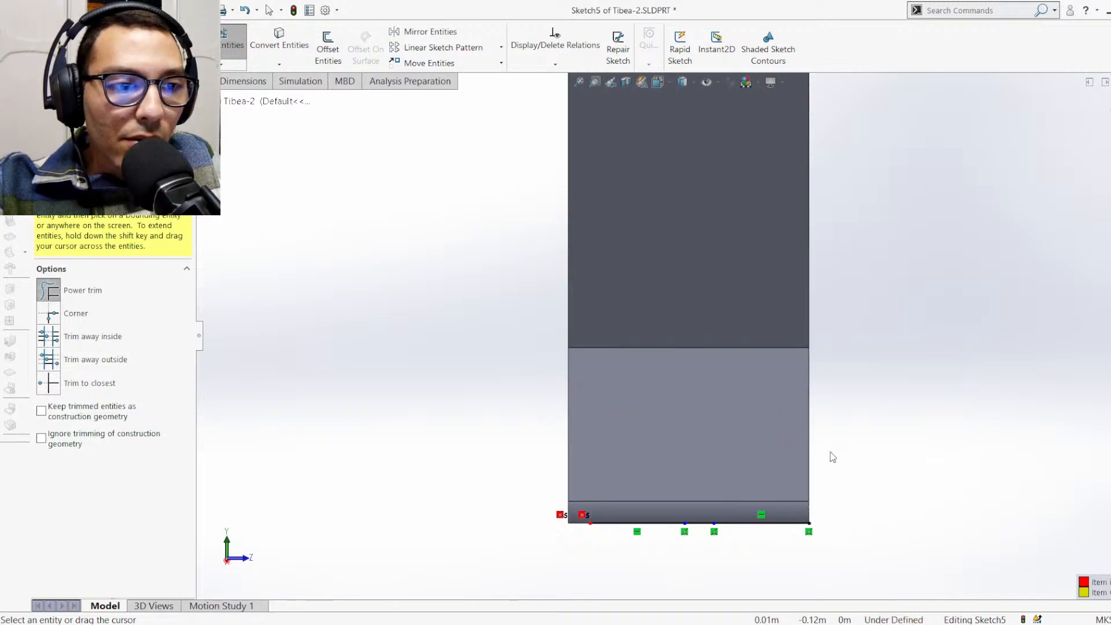
{"action": "mouse_move", "coordinate": [711, 531]}
{"action": "left_mouse_down"}
{"action": "mouse_move", "coordinate": [749, 514]}
{"action": "mouse_move", "coordinate": [721, 526]}
{"action": "mouse_move", "coordinate": [702, 505]}
{"action": "mouse_move", "coordinate": [739, 524]}
{"action": "left_mouse_up"}
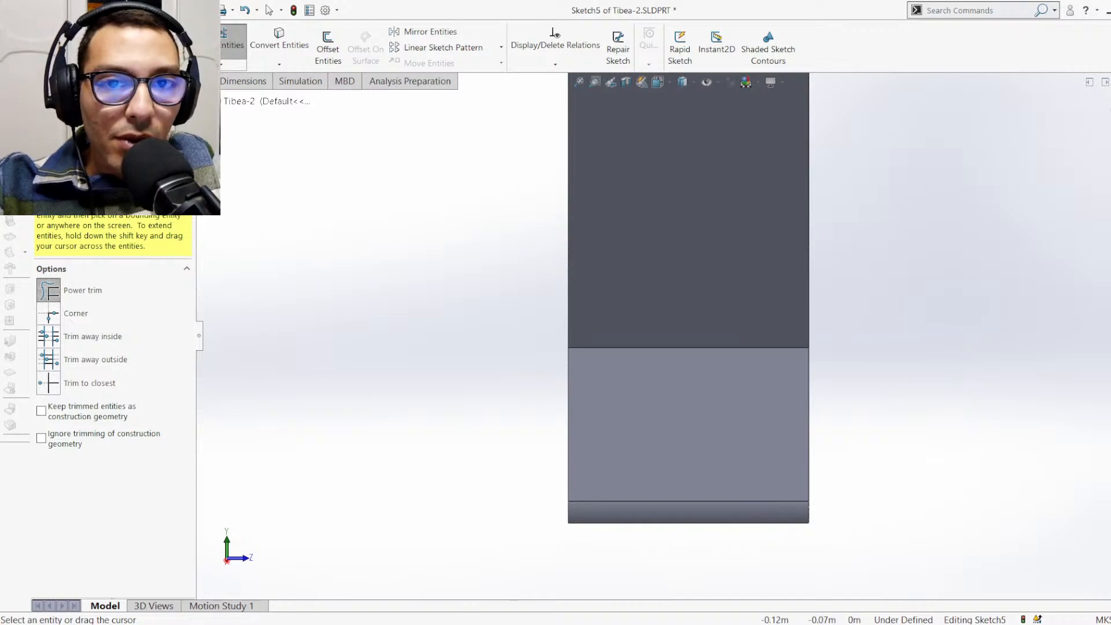
Sketch slanted lines from the foot face's upper corners to a bottom segment about 0.019 m long, and close the profile along the outer edges
{"action": "key", "text": "Escape"}
{"action": "key", "text": "l"}
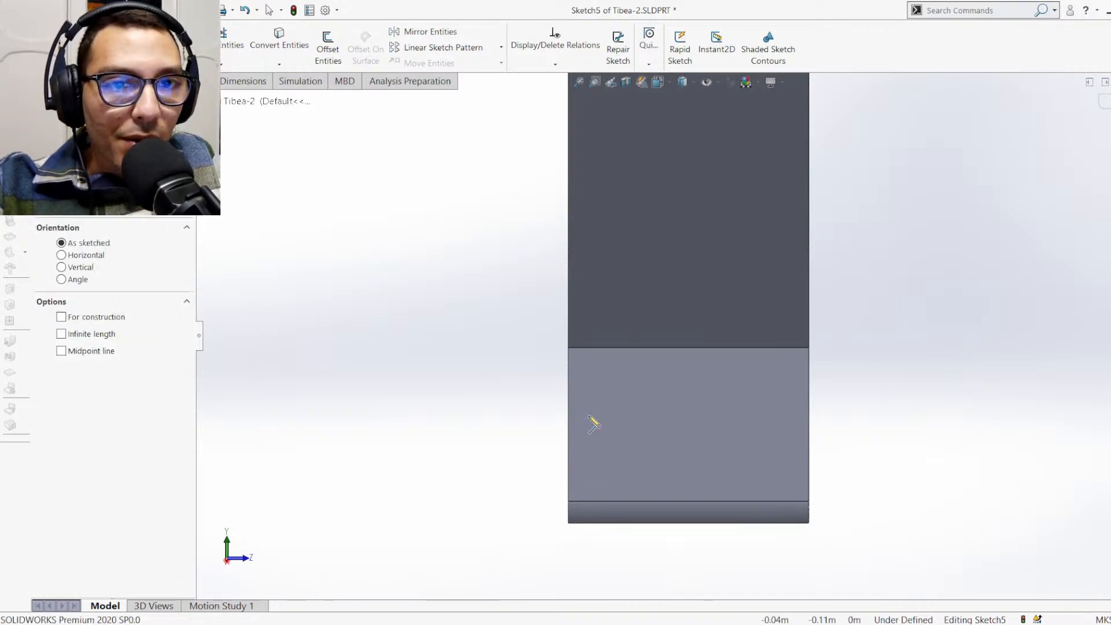
{"action": "left_click", "coordinate": [568, 348]}
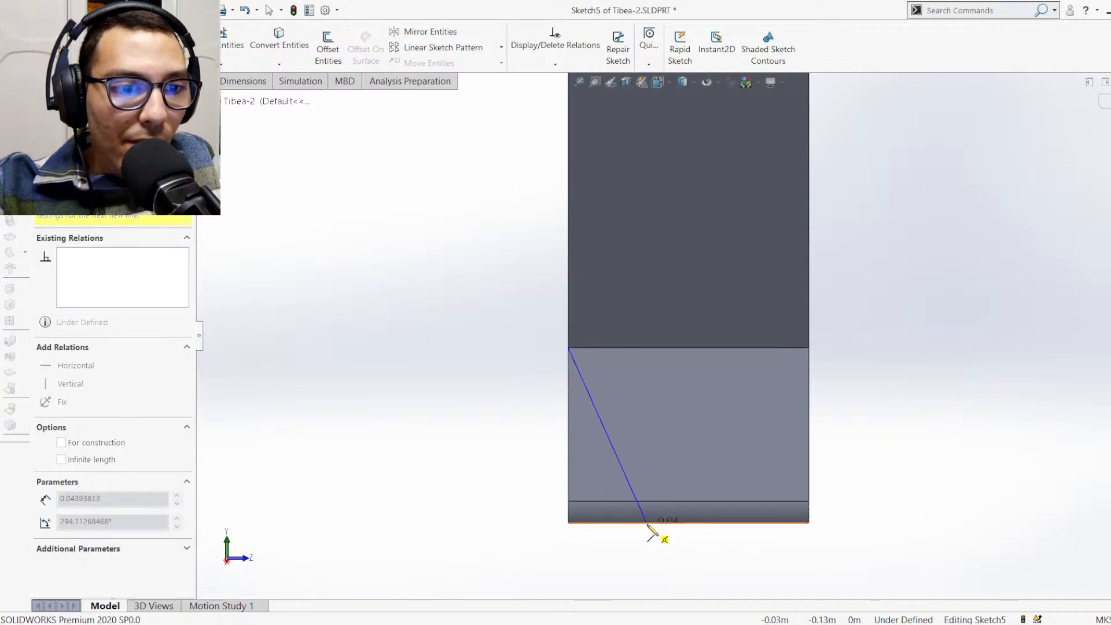
{"action": "left_click", "coordinate": [650, 523]}
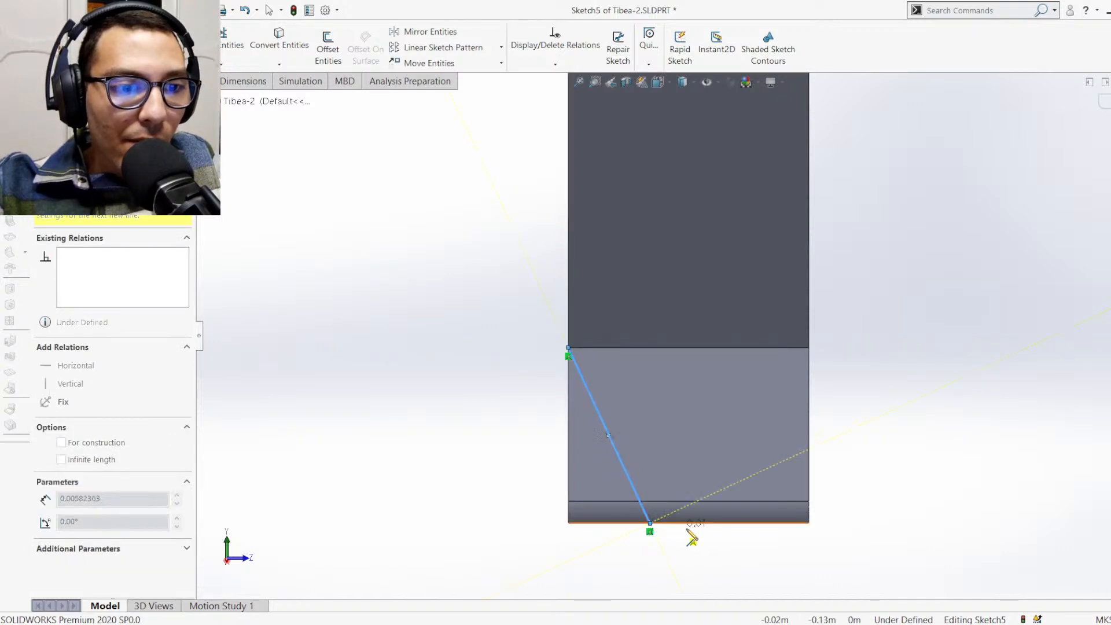
{"action": "left_click", "coordinate": [735, 523]}
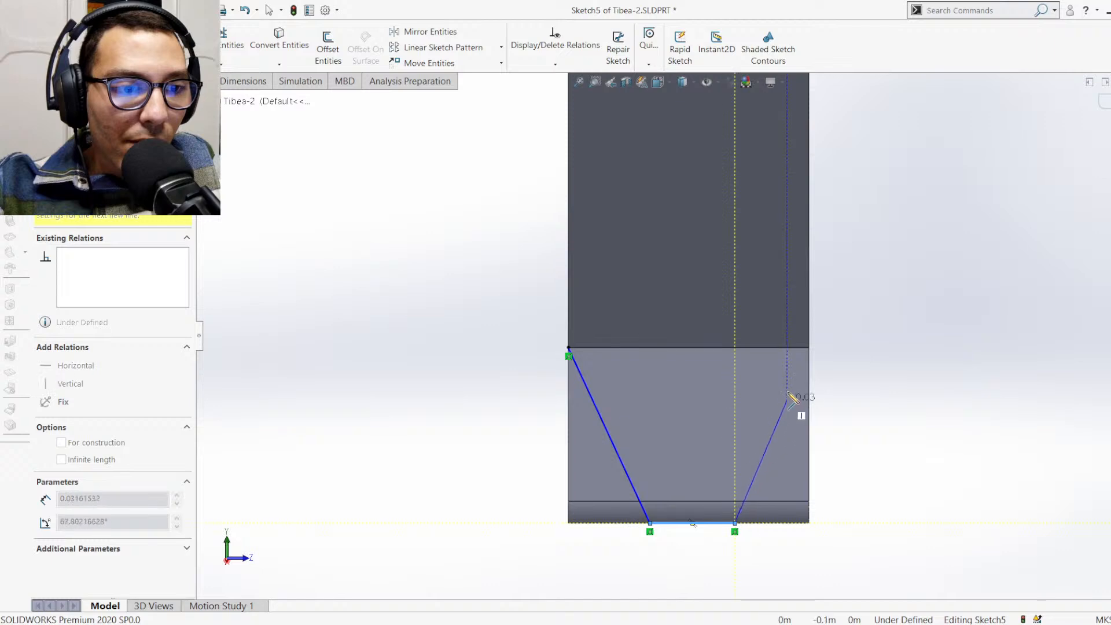
{"action": "left_click", "coordinate": [809, 348]}
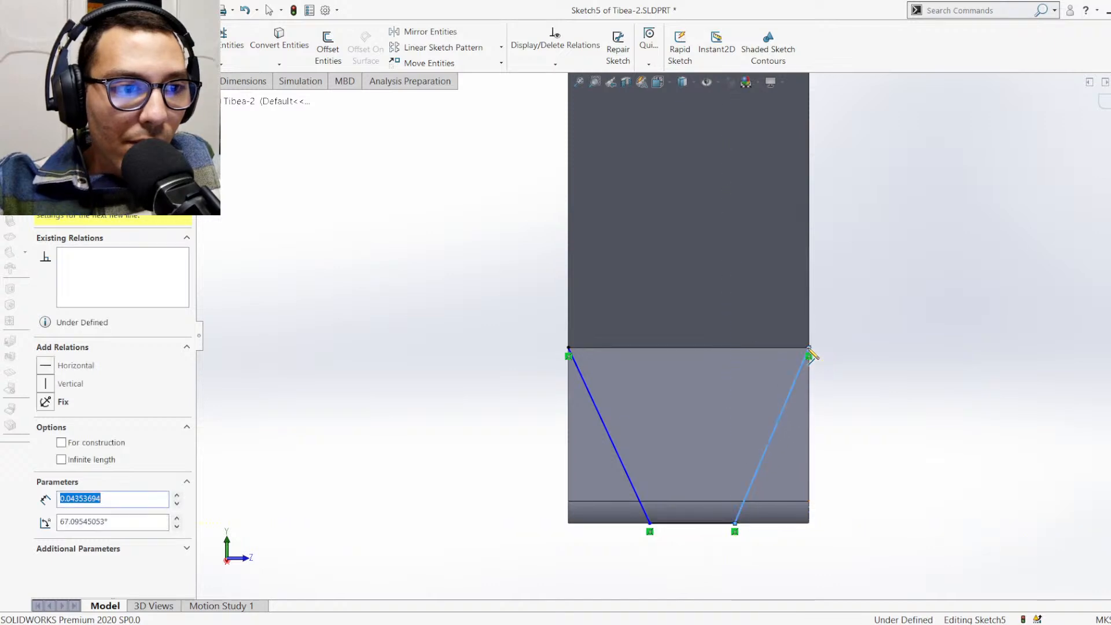
{"action": "left_click", "coordinate": [810, 523]}
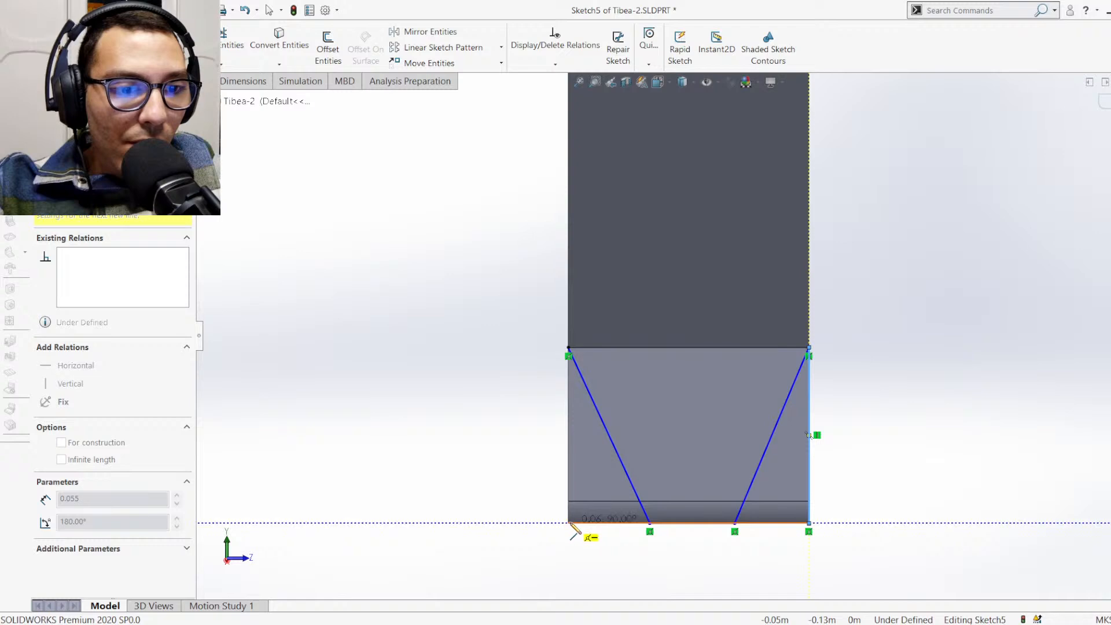
{"action": "left_click", "coordinate": [570, 524]}
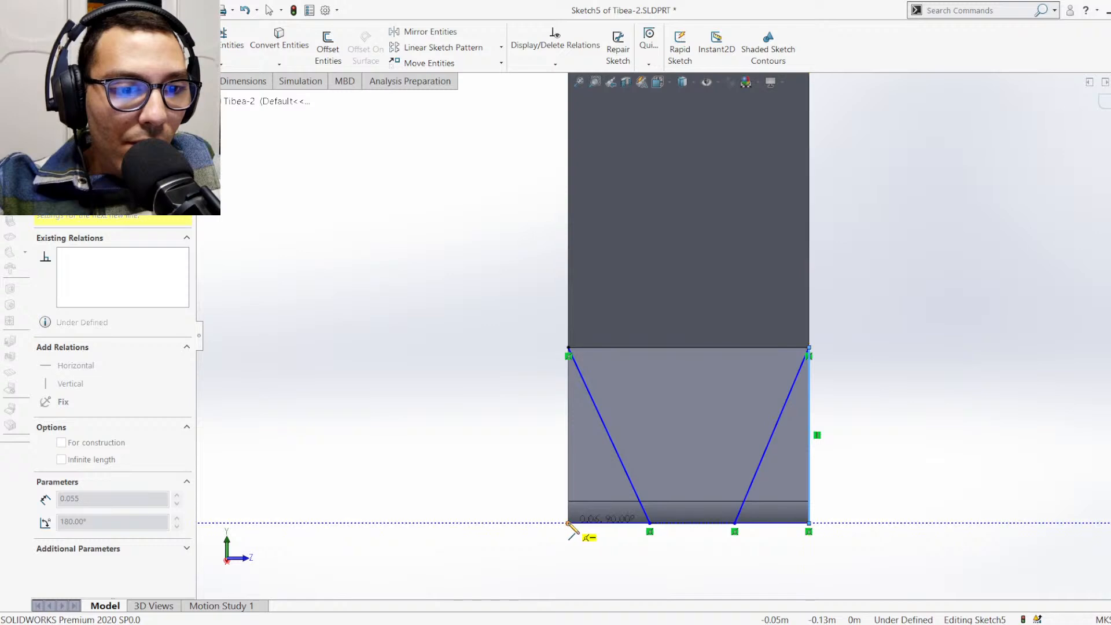
{"action": "left_click", "coordinate": [569, 349]}
{"action": "key", "text": "Escape"}
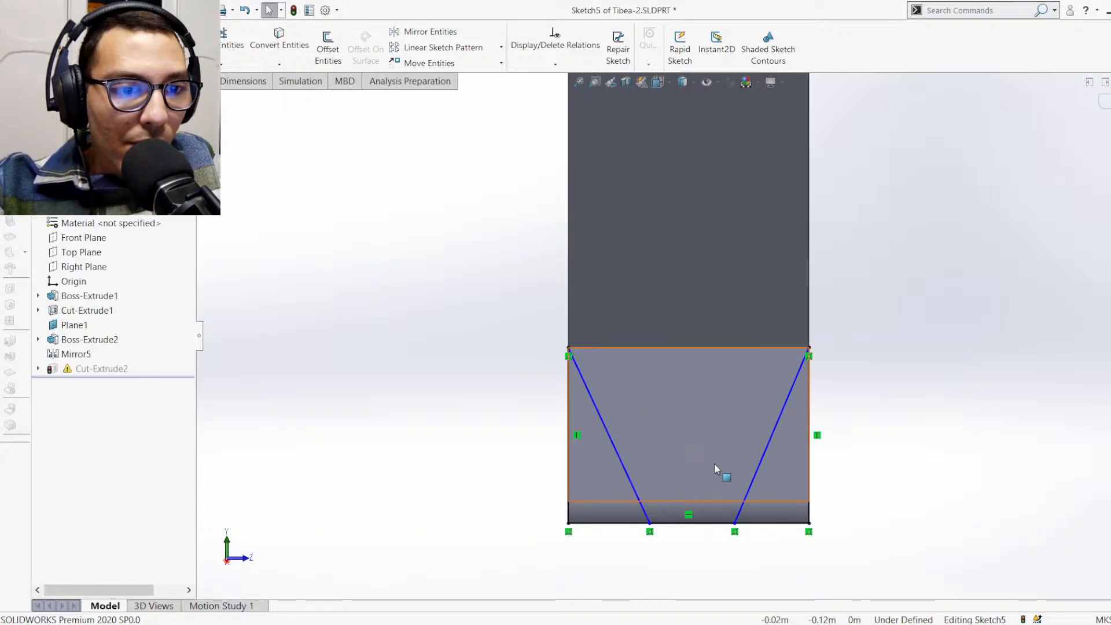
Add a vertical relation between the midpoint of the foot profile's bottom segment and the midpoint of the face edge above it
{"action": "scroll", "coordinate": [717, 456], "scroll_direction": "up", "scroll_amount": 1}
{"action": "scroll", "coordinate": [718, 456], "scroll_direction": "down", "scroll_amount": 2}
{"action": "scroll", "coordinate": [668, 388], "scroll_direction": "up", "scroll_amount": 1}
{"action": "scroll", "coordinate": [659, 359], "scroll_direction": "down", "scroll_amount": 1}
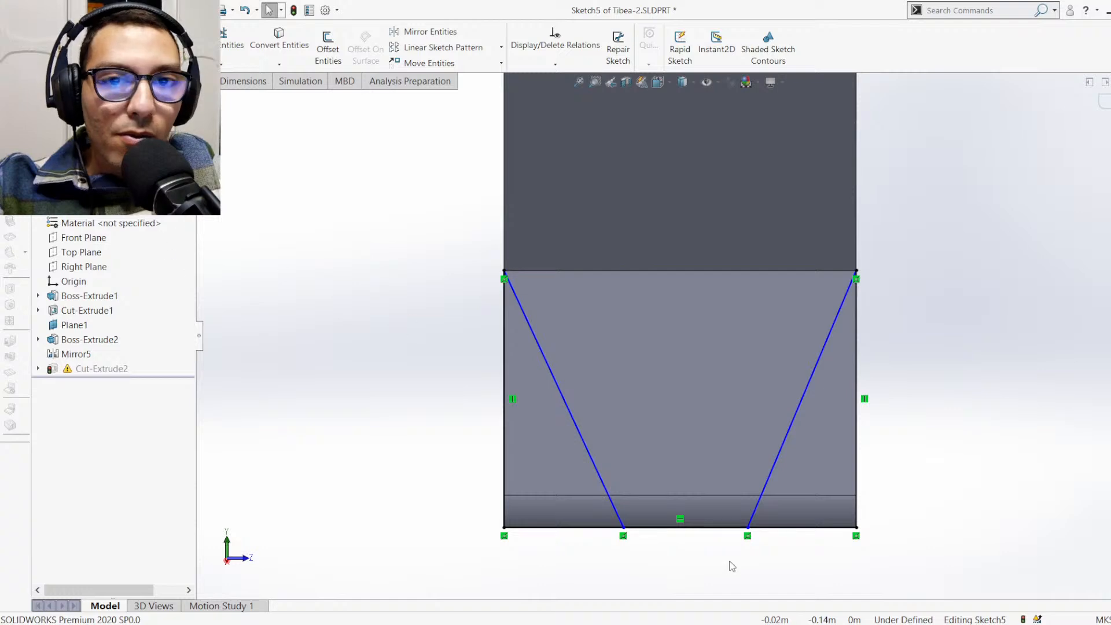
{"action": "left_click", "coordinate": [684, 527]}
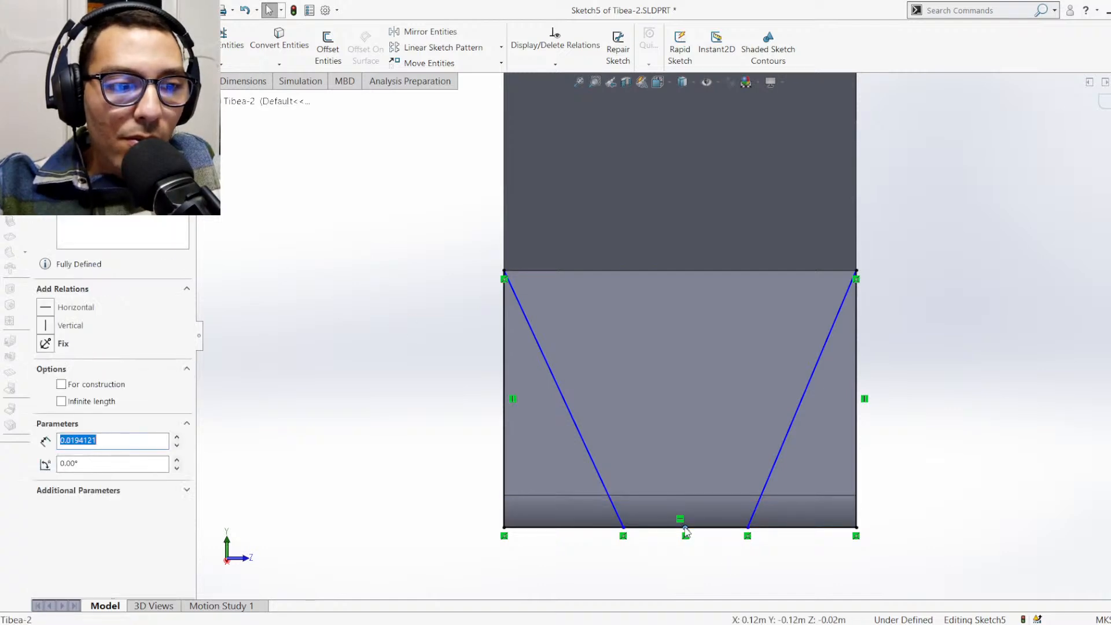
{"action": "left_click", "coordinate": [676, 497], "text": "ctrl"}
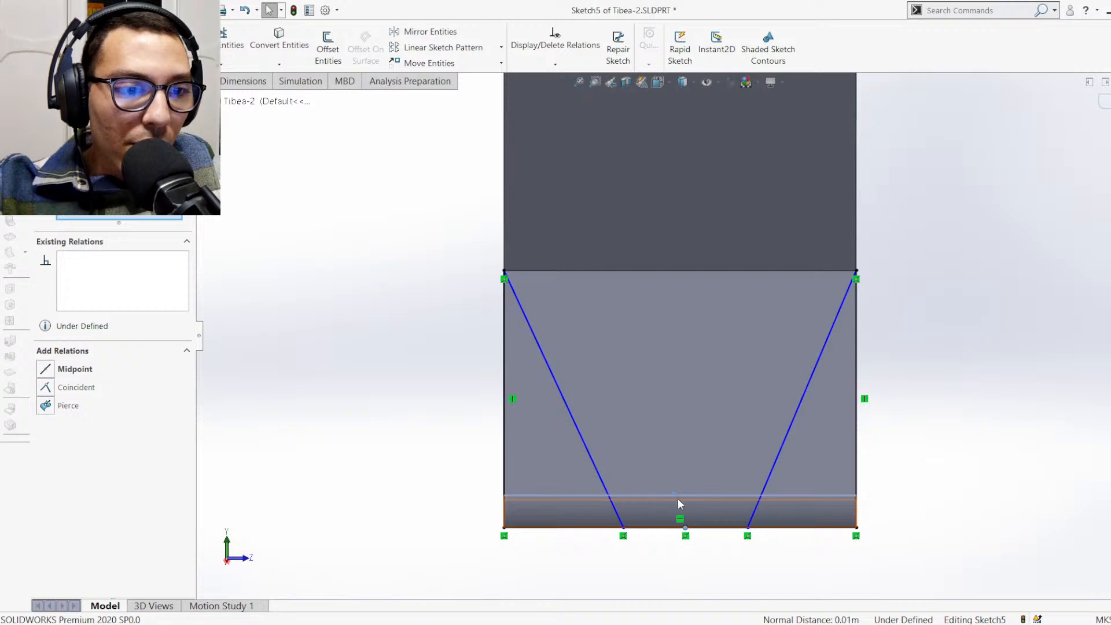
{"action": "scroll", "coordinate": [680, 507], "scroll_direction": "down", "scroll_amount": 2}
{"action": "scroll", "coordinate": [663, 491], "scroll_direction": "down", "scroll_amount": 4}
{"action": "scroll", "coordinate": [741, 375], "scroll_direction": "down", "scroll_amount": 1}
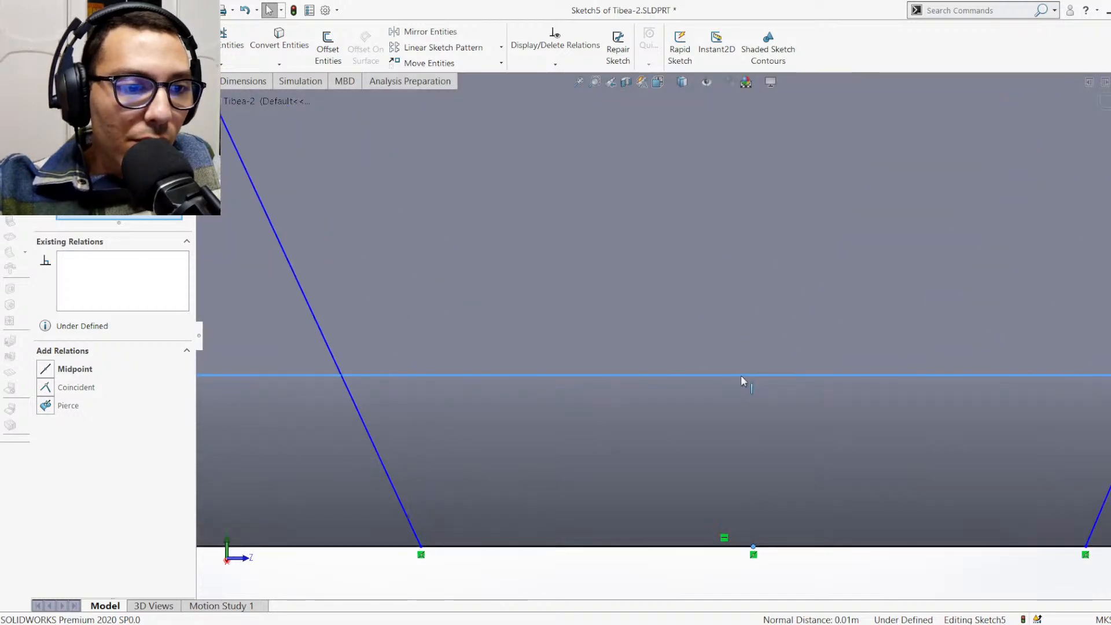
{"action": "left_click", "coordinate": [725, 377], "text": "ctrl"}
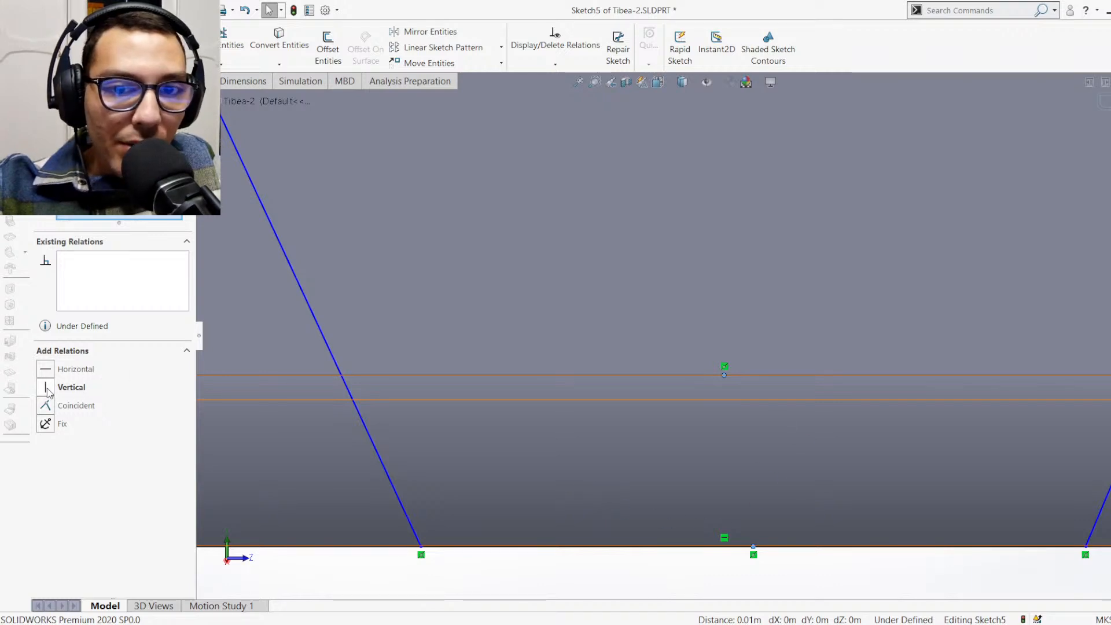
{"action": "left_click", "coordinate": [46, 387]}
{"action": "scroll", "coordinate": [478, 401], "scroll_direction": "up", "scroll_amount": 12}
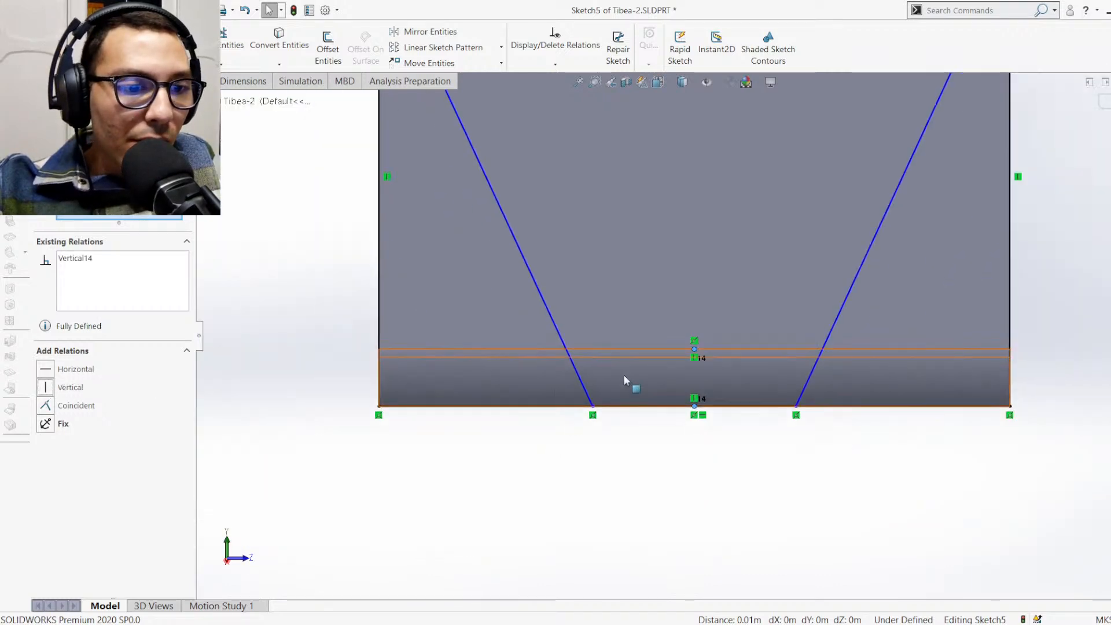
{"action": "scroll", "coordinate": [703, 261], "scroll_direction": "down", "scroll_amount": 7}
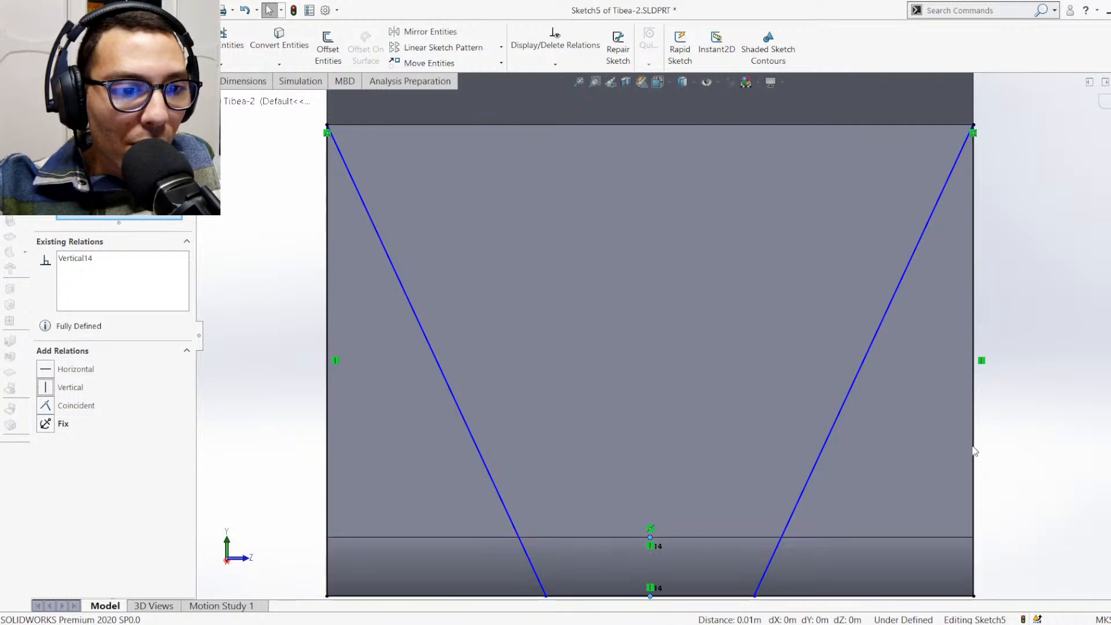
{"action": "scroll", "coordinate": [730, 437], "scroll_direction": "up", "scroll_amount": 3}
{"action": "left_click", "coordinate": [899, 417]}
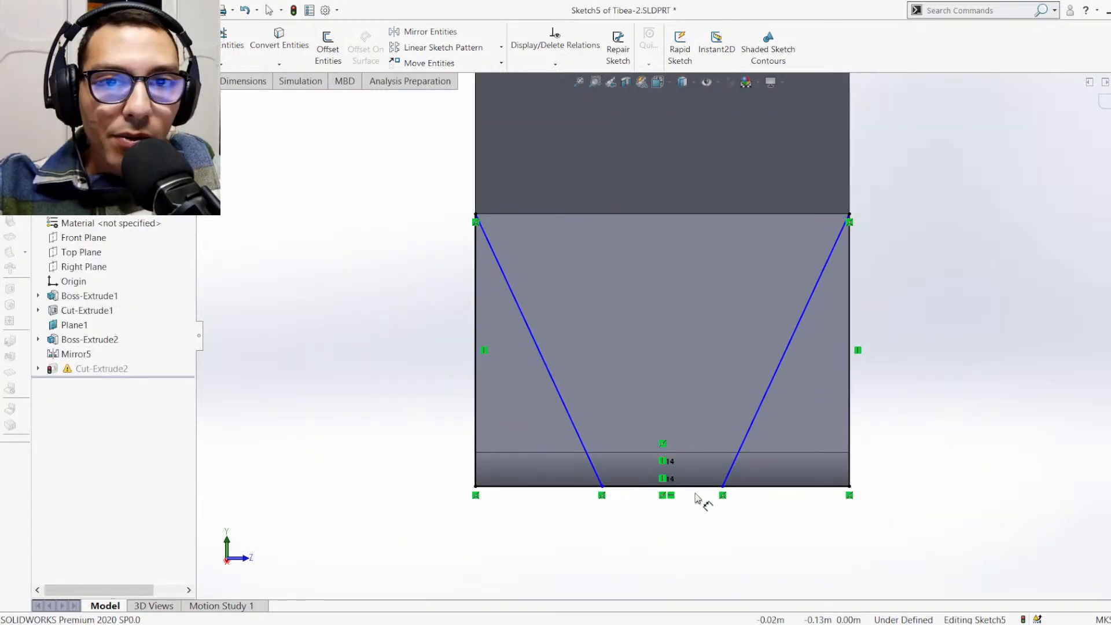
Dimension the foot profile's bottom segment, set its length to 0.015 m, and rebuild the part out of Sketch5
{"action": "left_click", "coordinate": [683, 485]}
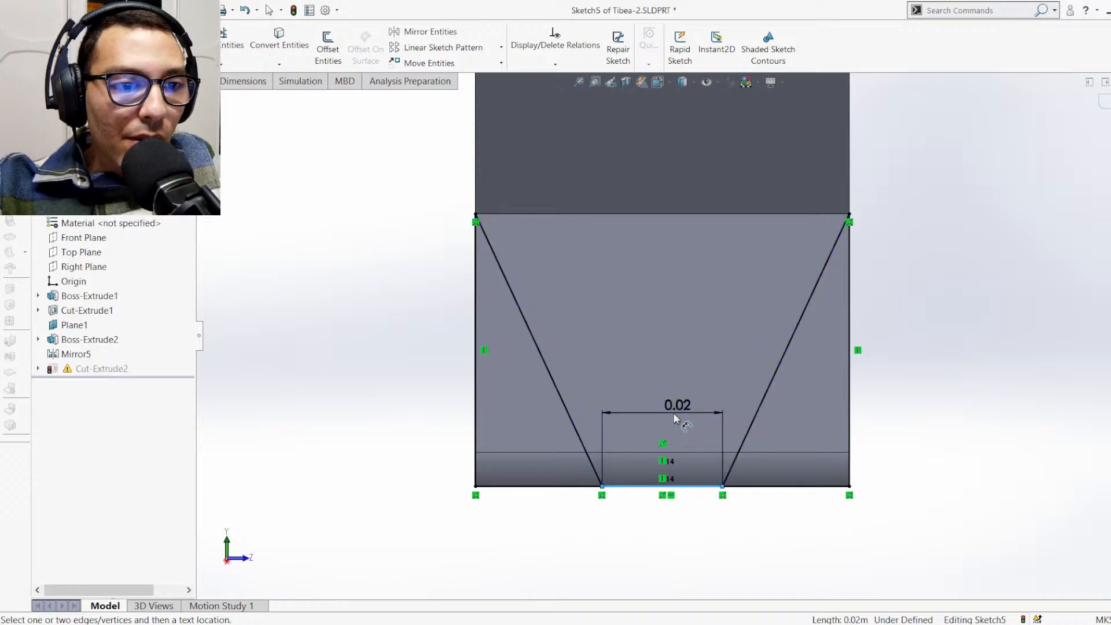
{"action": "left_click", "coordinate": [677, 408]}
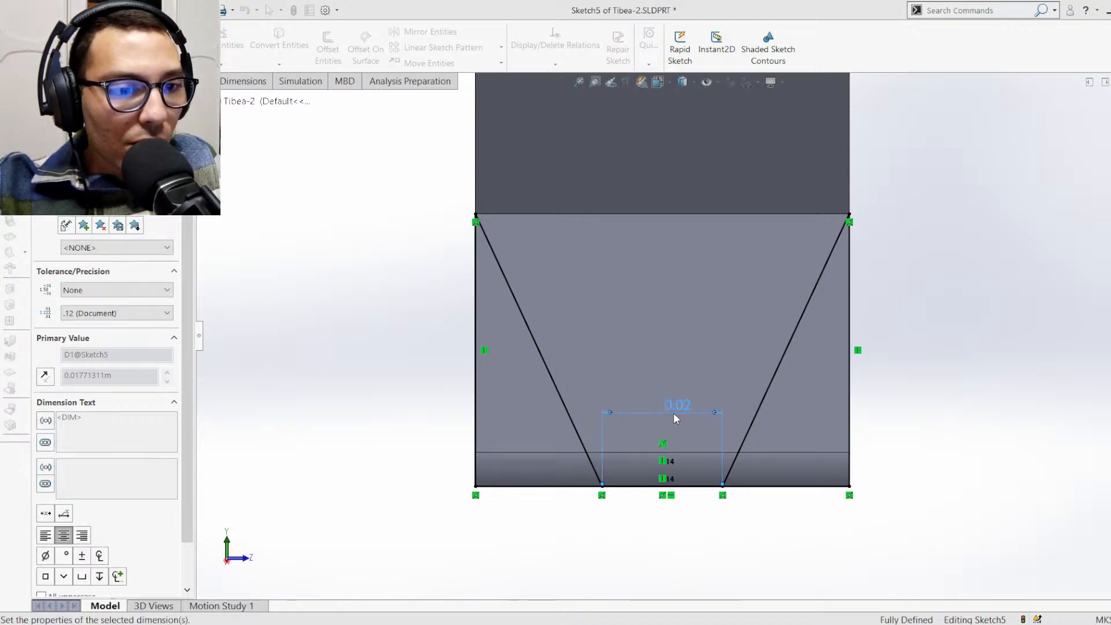
{"action": "key", "text": "Return"}
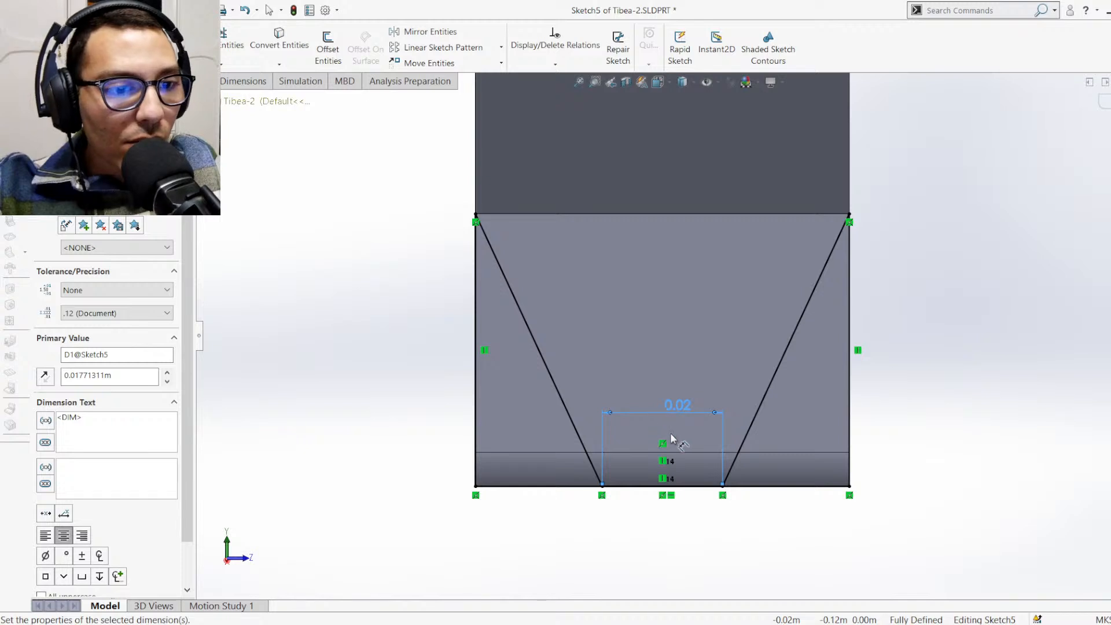
{"action": "double_click", "coordinate": [676, 409]}
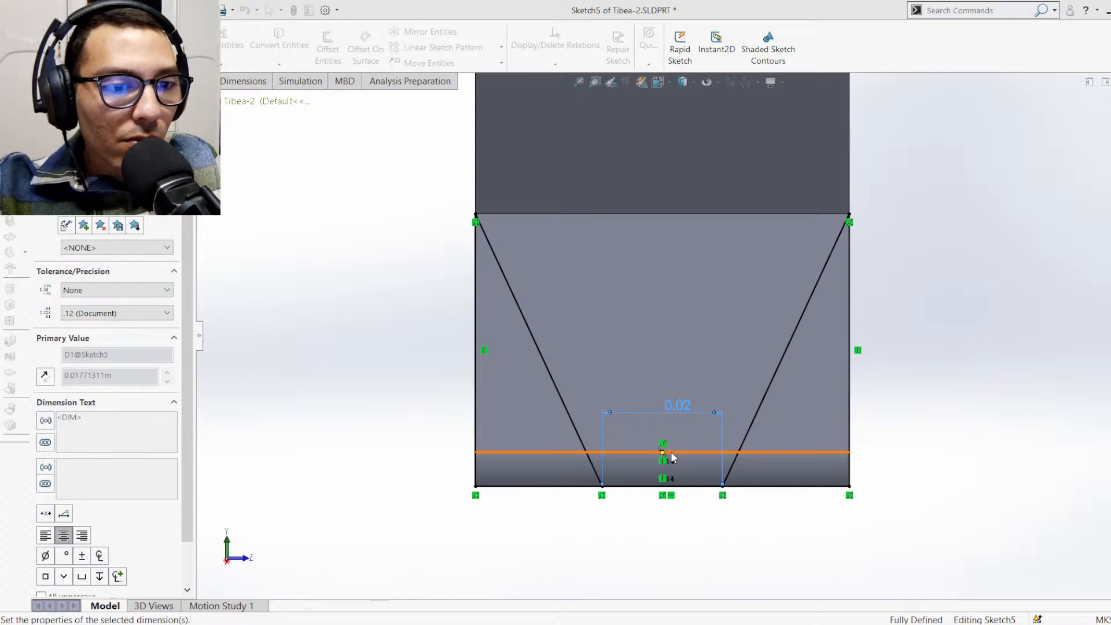
{"action": "key", "text": "Return"}
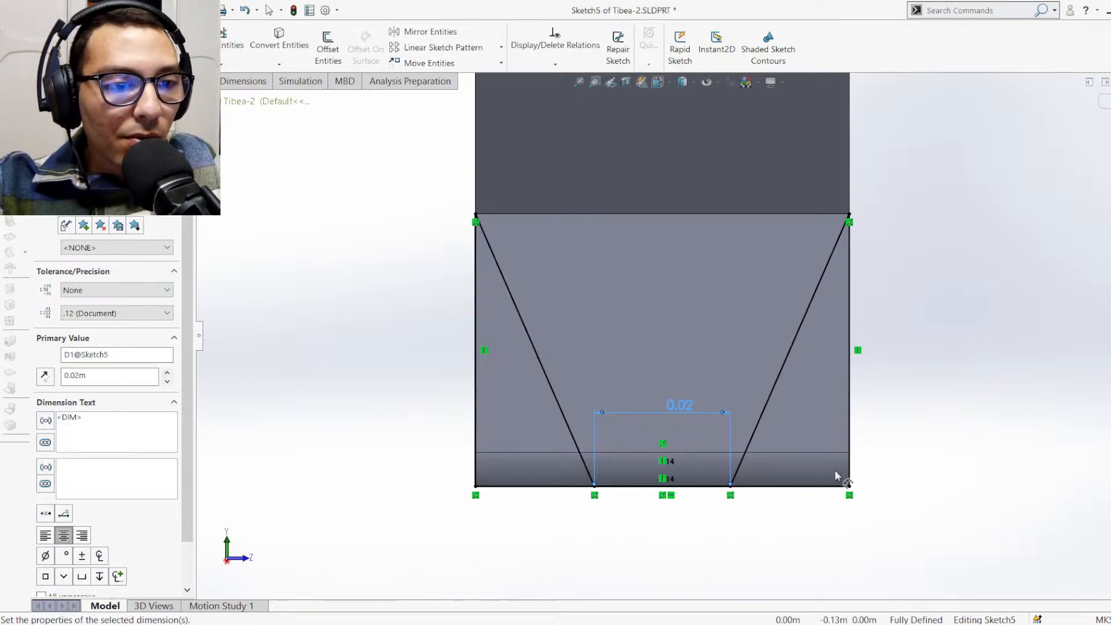
{"action": "double_click", "coordinate": [679, 407]}
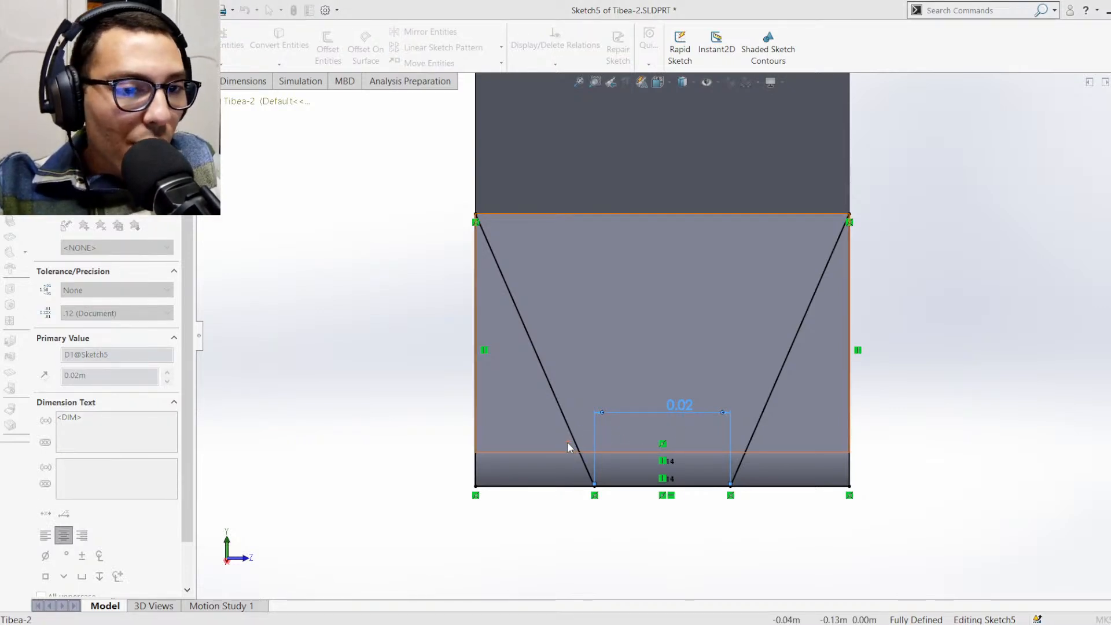
{"action": "key", "text": "Return"}
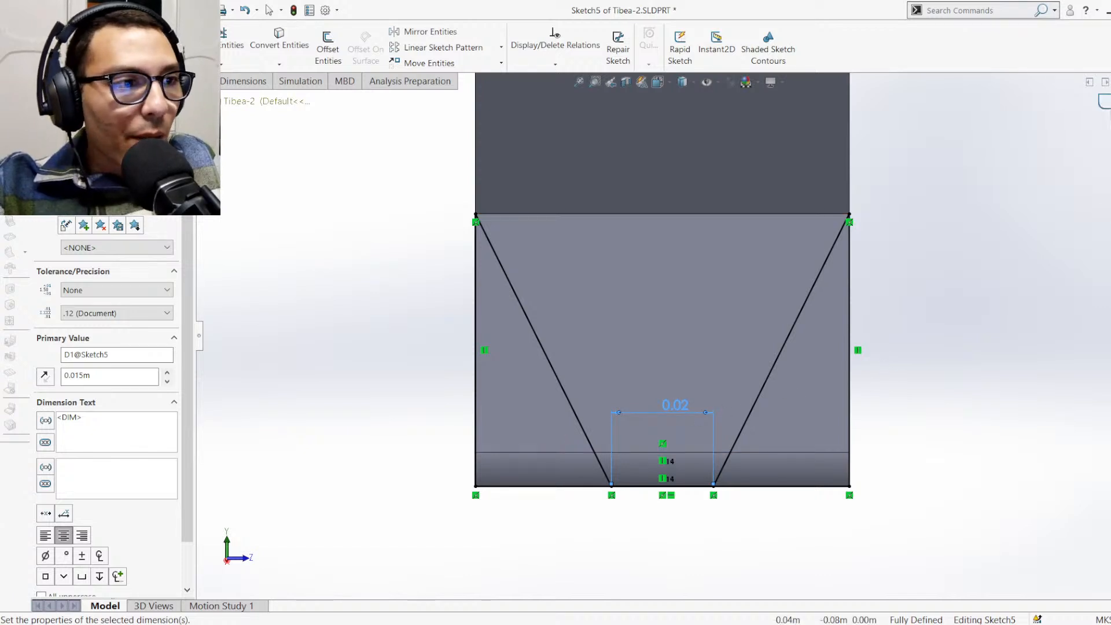
{"action": "key", "text": "Escape"}
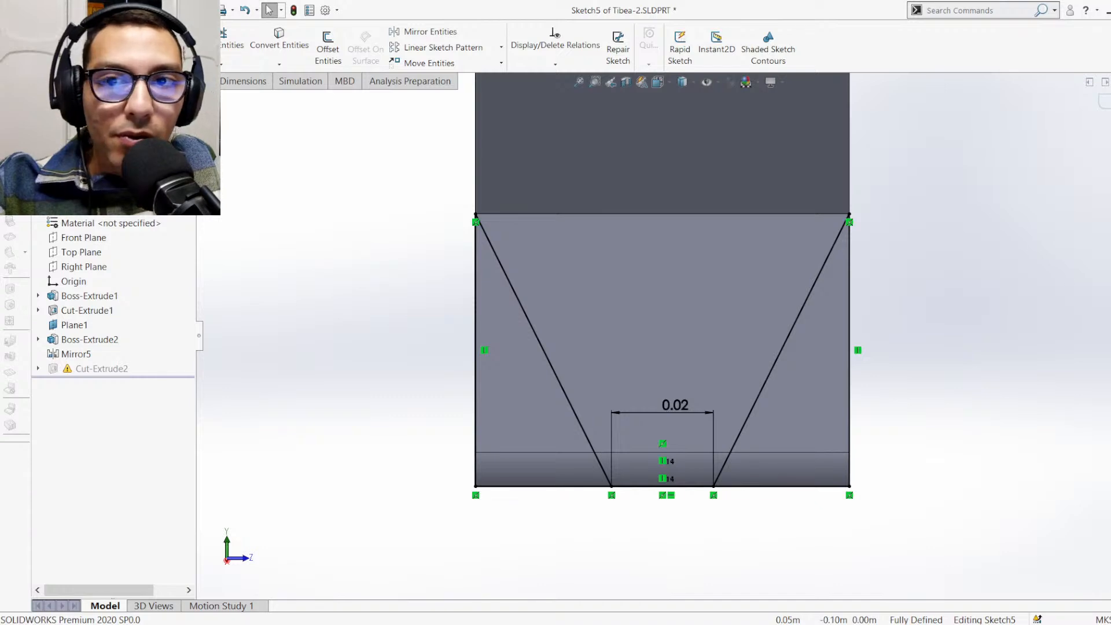
{"action": "key", "text": "ctrl+b"}
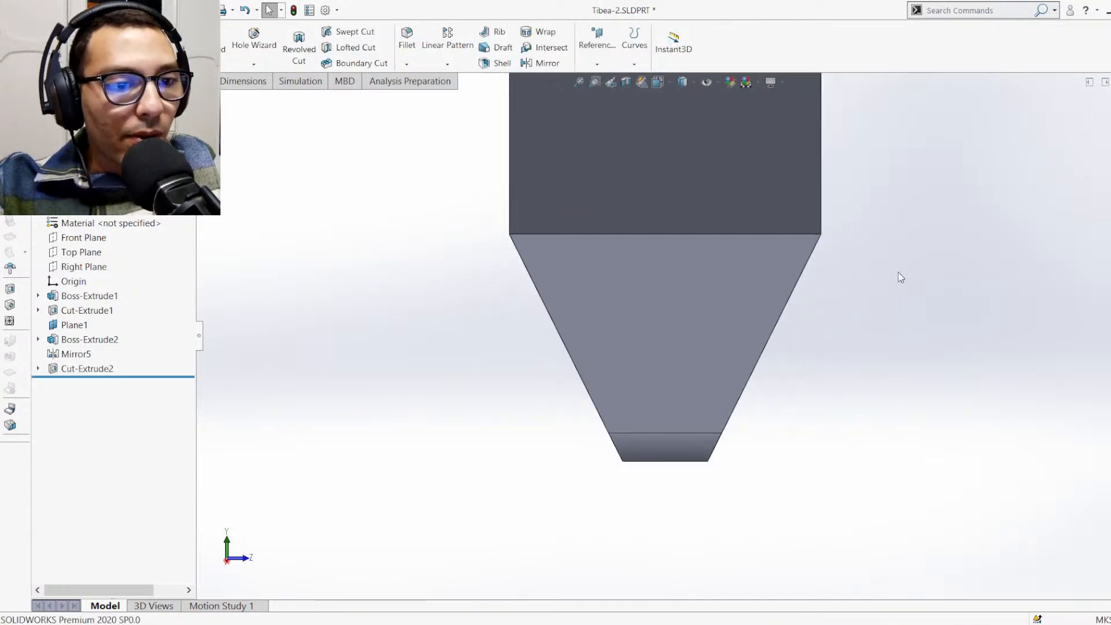
Examine the reshaped Tibea-2 foot, switch to the Assem1 assembly, and inspect the knee joint's fit around the servo between Femur and Tibea-2
{"action": "mouse_move", "coordinate": [898, 272]}
{"action": "middle_mouse_down"}
{"action": "mouse_move", "coordinate": [776, 389]}
{"action": "mouse_move", "coordinate": [885, 238]}
{"action": "mouse_move", "coordinate": [754, 372]}
{"action": "mouse_move", "coordinate": [732, 449]}
{"action": "mouse_move", "coordinate": [741, 458]}
{"action": "middle_mouse_up"}
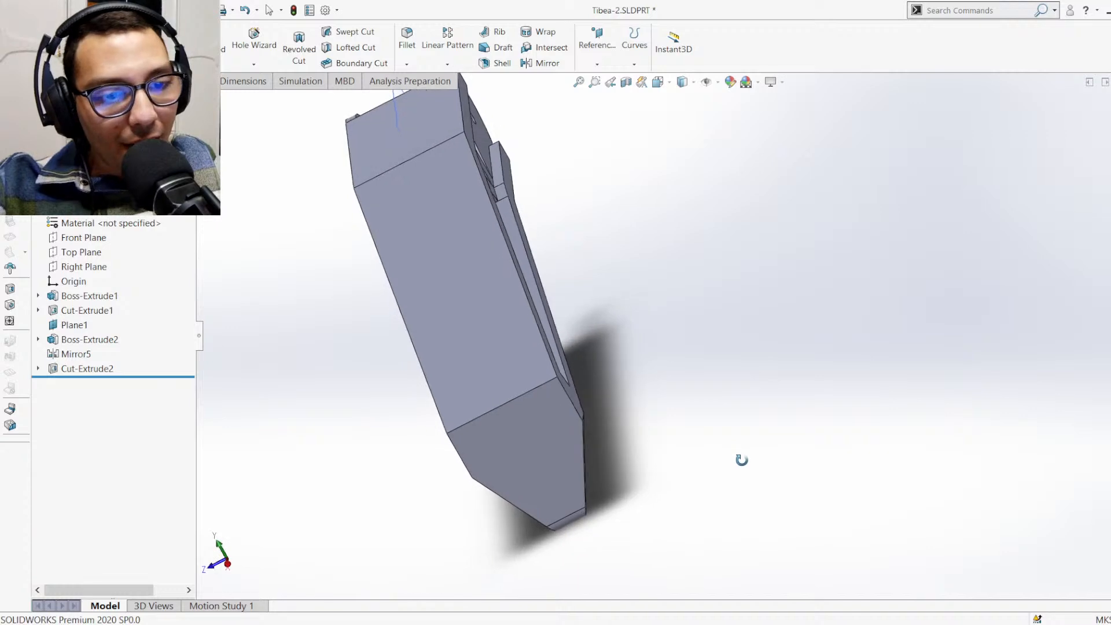
{"action": "key", "text": "ctrl+7"}
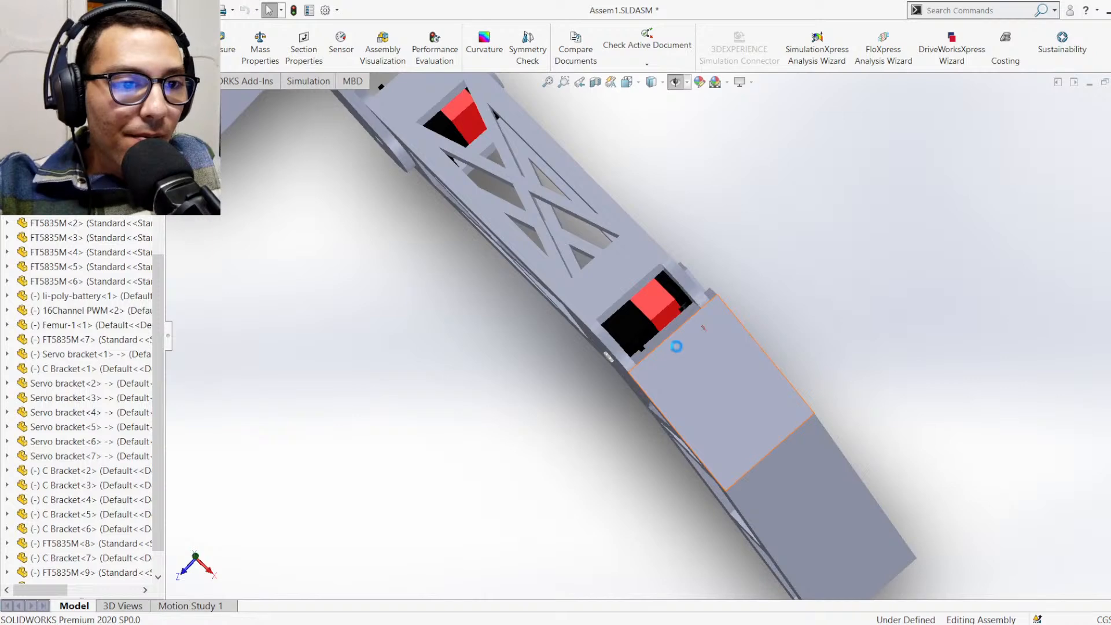
{"action": "scroll", "coordinate": [685, 356], "scroll_direction": "down", "scroll_amount": 5}
{"action": "scroll", "coordinate": [734, 283], "scroll_direction": "up", "scroll_amount": 8}
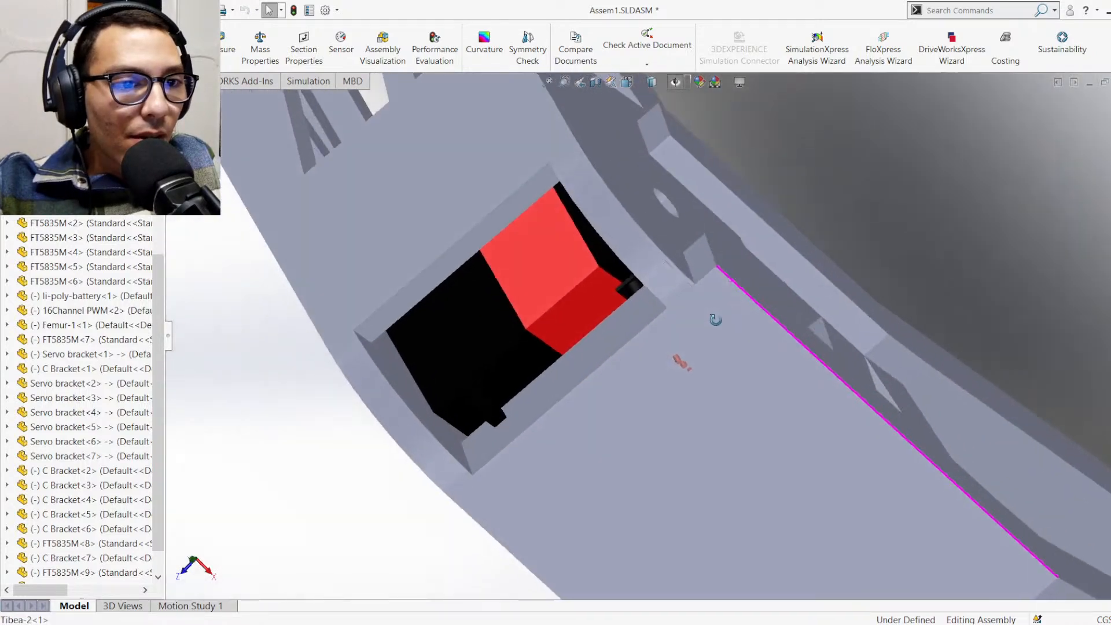
{"action": "scroll", "coordinate": [701, 347], "scroll_direction": "up", "scroll_amount": 3}
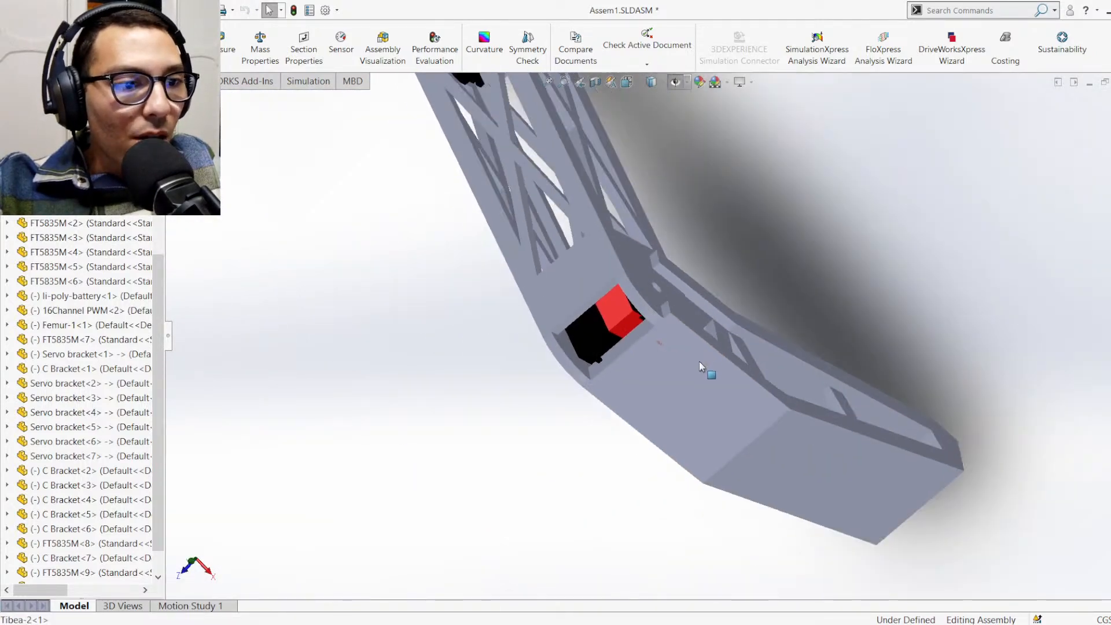
{"action": "middle_click_drag", "start_coordinate": [699, 361], "coordinate": [654, 310]}
{"action": "scroll", "coordinate": [654, 311], "scroll_direction": "down", "scroll_amount": 8}
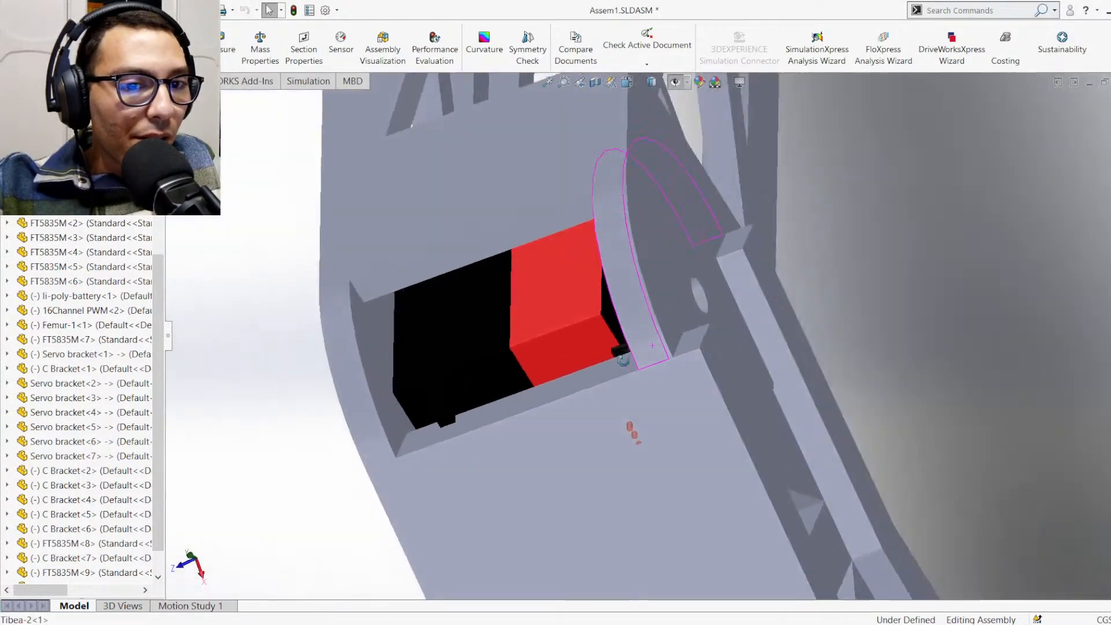
{"action": "mouse_move", "coordinate": [623, 360]}
{"action": "middle_mouse_down"}
{"action": "mouse_move", "coordinate": [598, 379]}
{"action": "mouse_move", "coordinate": [627, 375]}
{"action": "middle_mouse_up"}
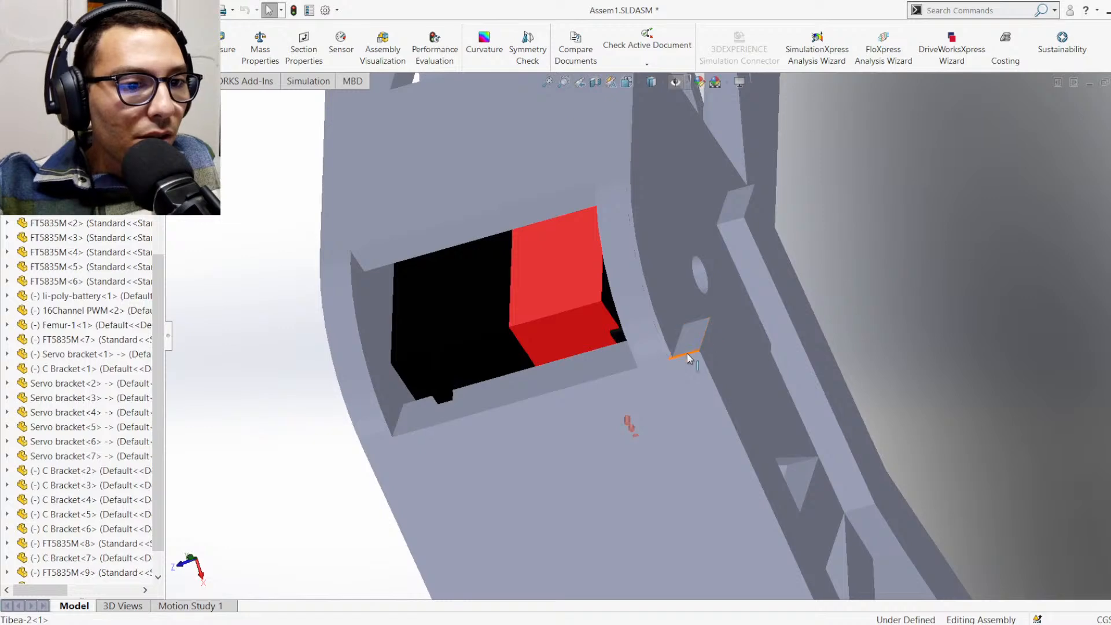
{"action": "middle_click_drag", "start_coordinate": [687, 353], "coordinate": [613, 255]}
{"action": "scroll", "coordinate": [746, 452], "scroll_direction": "up", "scroll_amount": 3}
{"action": "middle_click_drag", "start_coordinate": [796, 485], "coordinate": [704, 462]}
{"action": "middle_click_drag", "start_coordinate": [830, 495], "coordinate": [841, 471]}
{"action": "scroll", "coordinate": [788, 448], "scroll_direction": "up", "scroll_amount": 1}
{"action": "scroll", "coordinate": [789, 451], "scroll_direction": "down", "scroll_amount": 3}
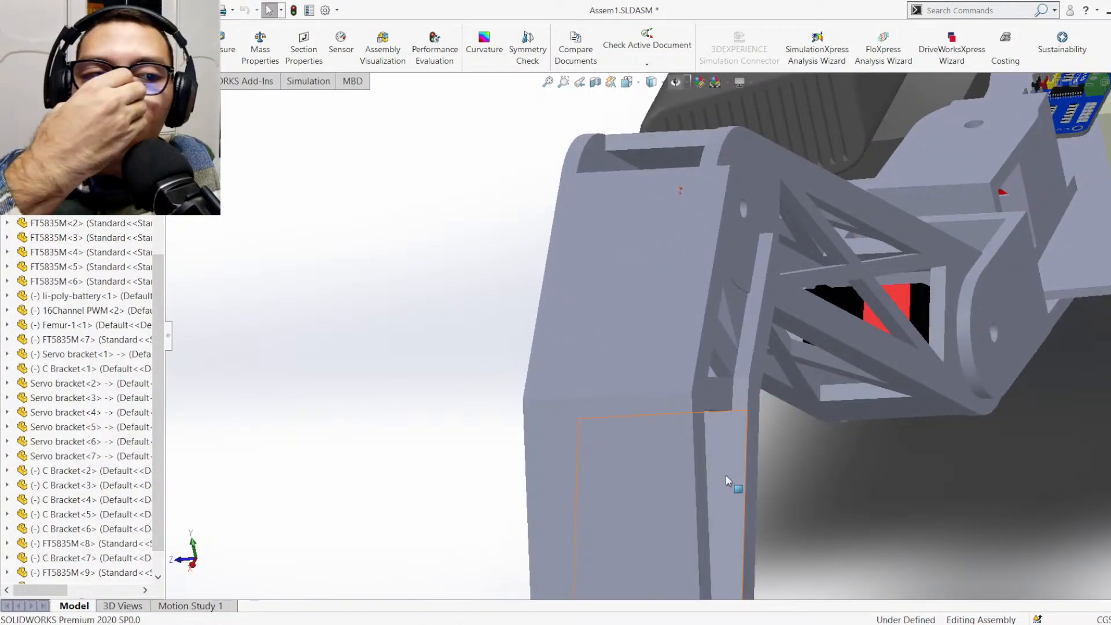
Open the Tibea-2 part from the assembly and delete its Mirror5 feature
{"action": "left_click", "coordinate": [632, 384]}
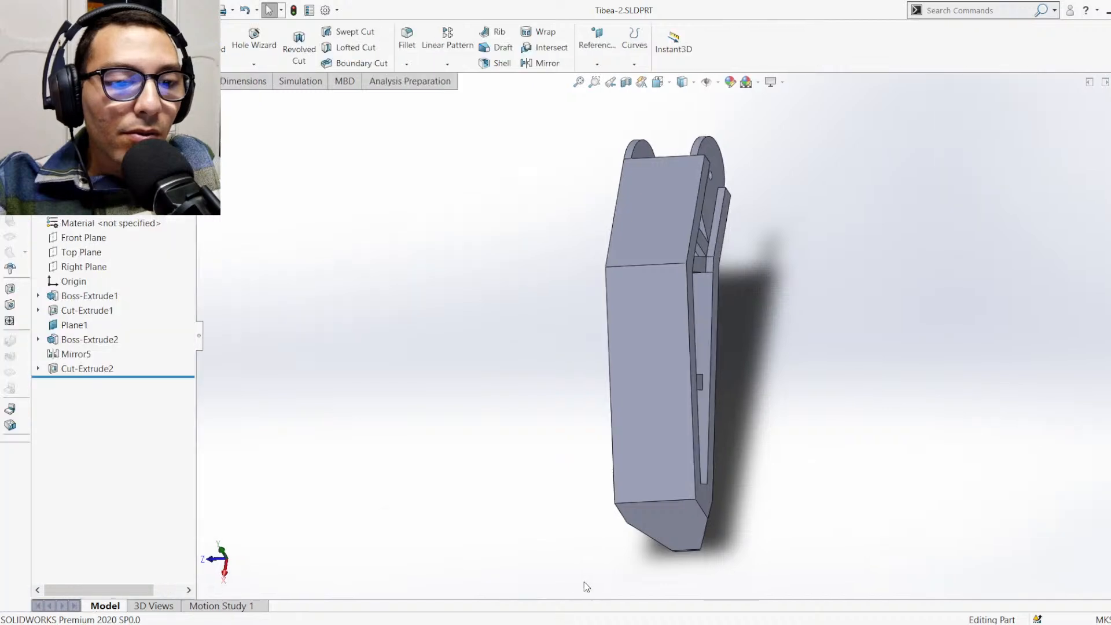
{"action": "middle_click_drag", "start_coordinate": [748, 293], "coordinate": [686, 463]}
{"action": "scroll", "coordinate": [702, 306], "scroll_direction": "down", "scroll_amount": 3}
{"action": "scroll", "coordinate": [699, 331], "scroll_direction": "down", "scroll_amount": 2}
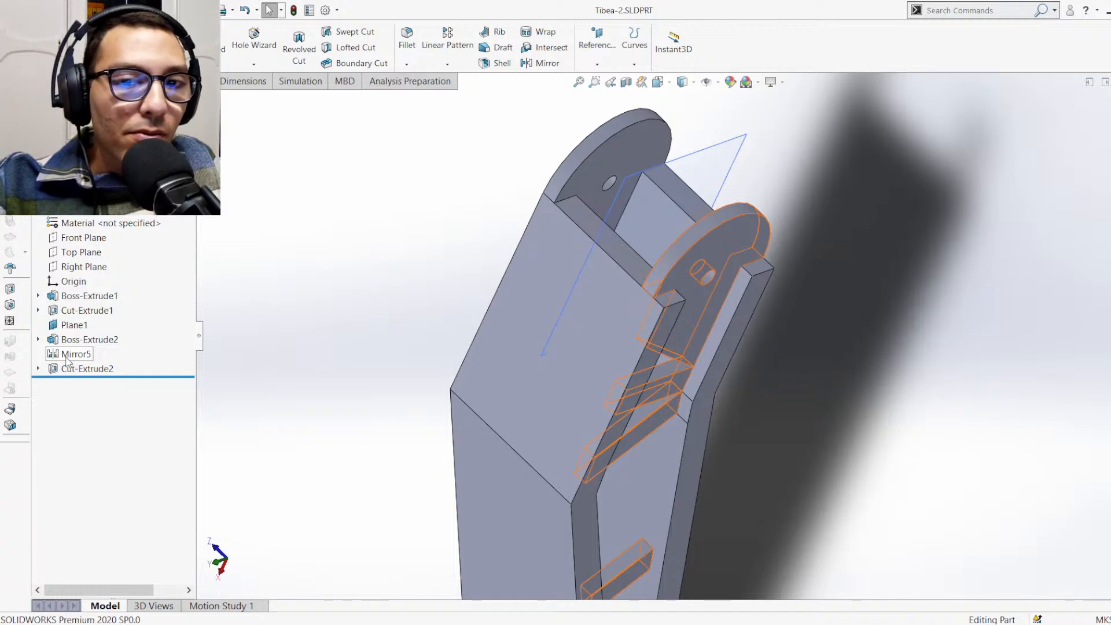
{"action": "left_click", "coordinate": [67, 355]}
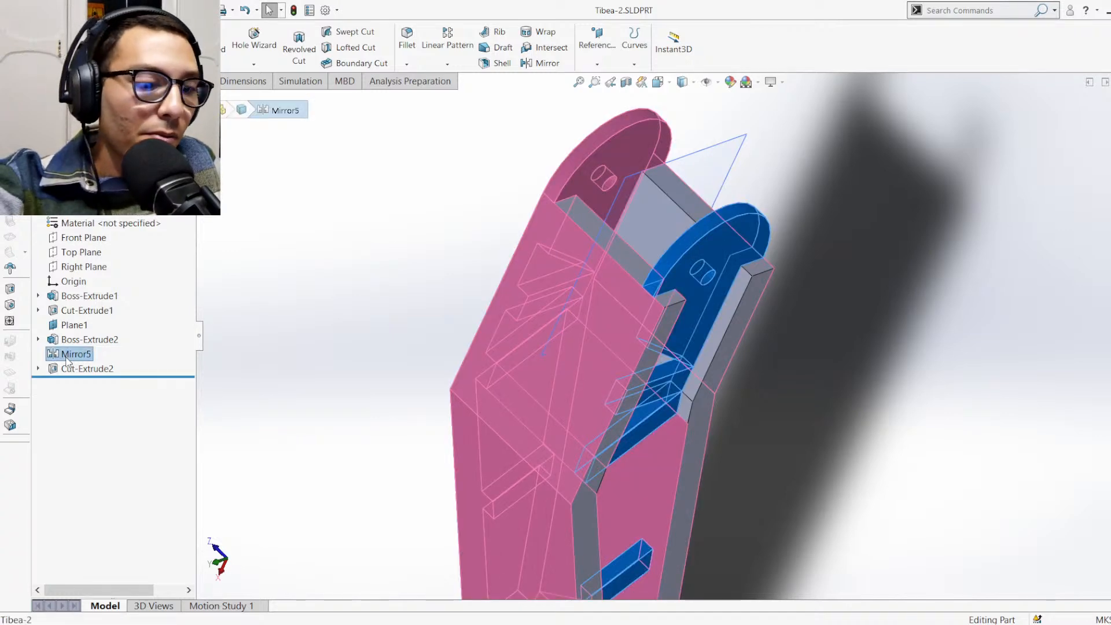
{"action": "key", "text": "Delete"}
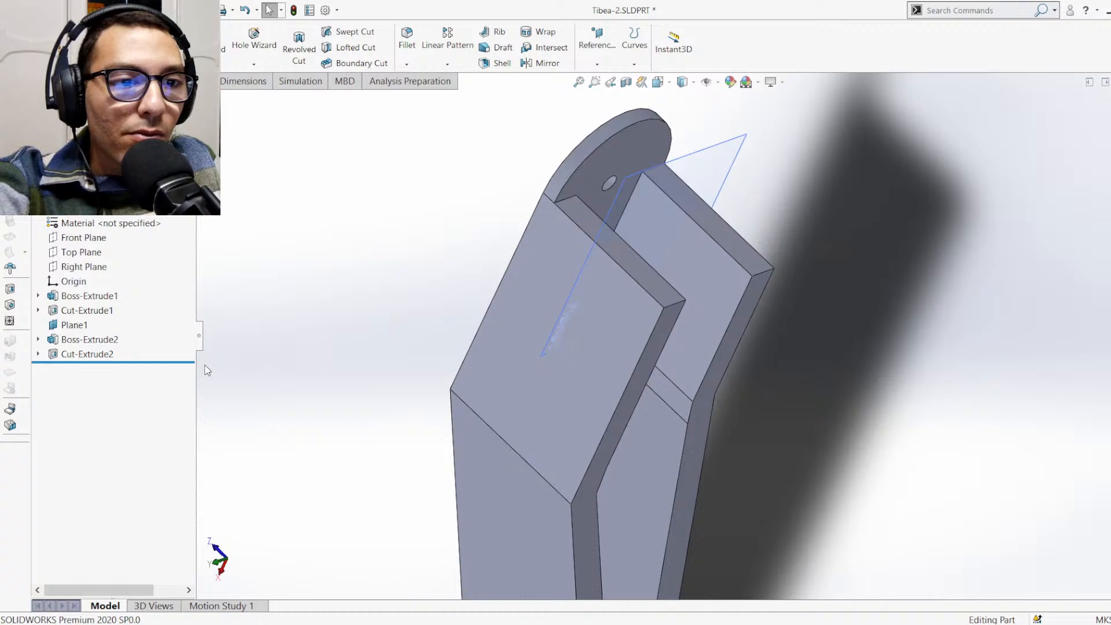
Edit Boss-Extrude2 of the Tibea-2 and set its blind depth to 0.06 m
{"action": "left_click", "coordinate": [79, 355]}
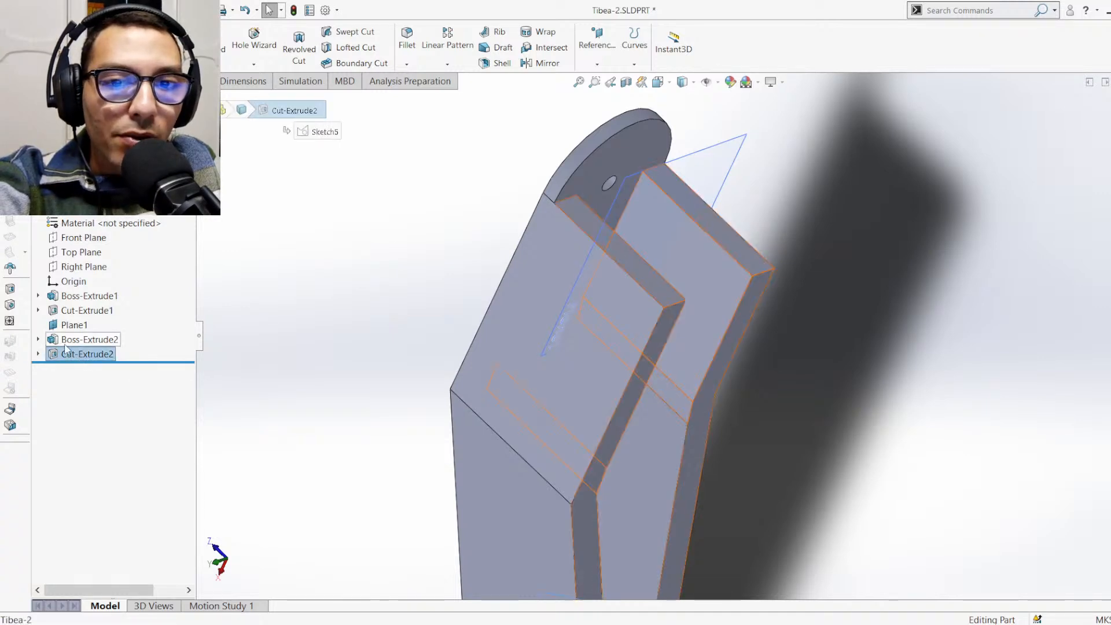
{"action": "left_click", "coordinate": [81, 340]}
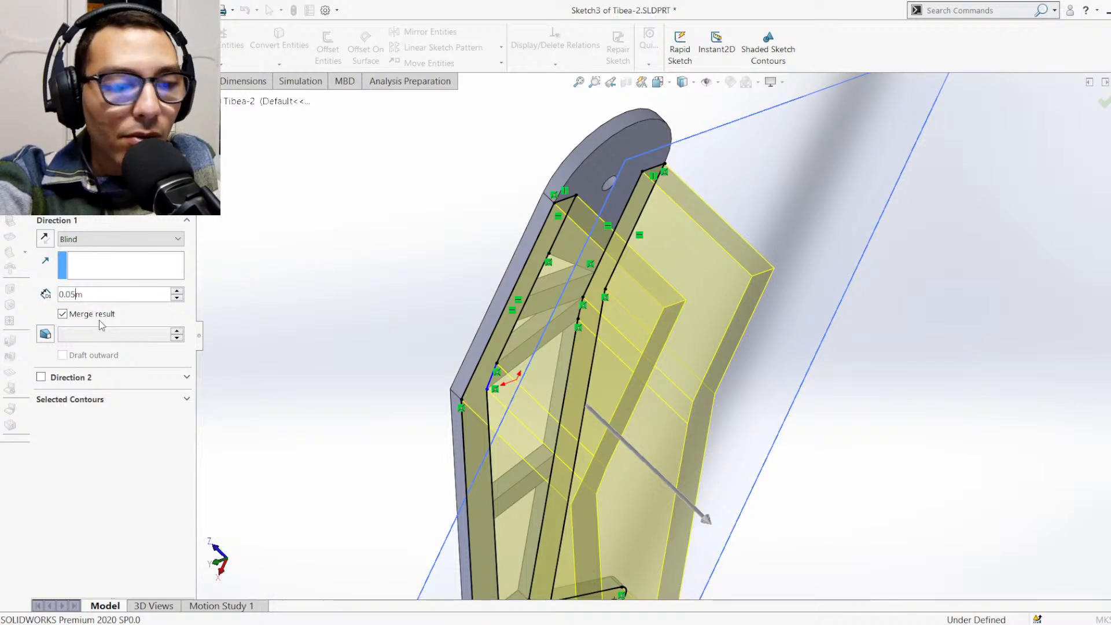
{"action": "key", "text": "BackSpace"}
{"action": "type", "text": "6"}
{"action": "key", "text": "Return"}
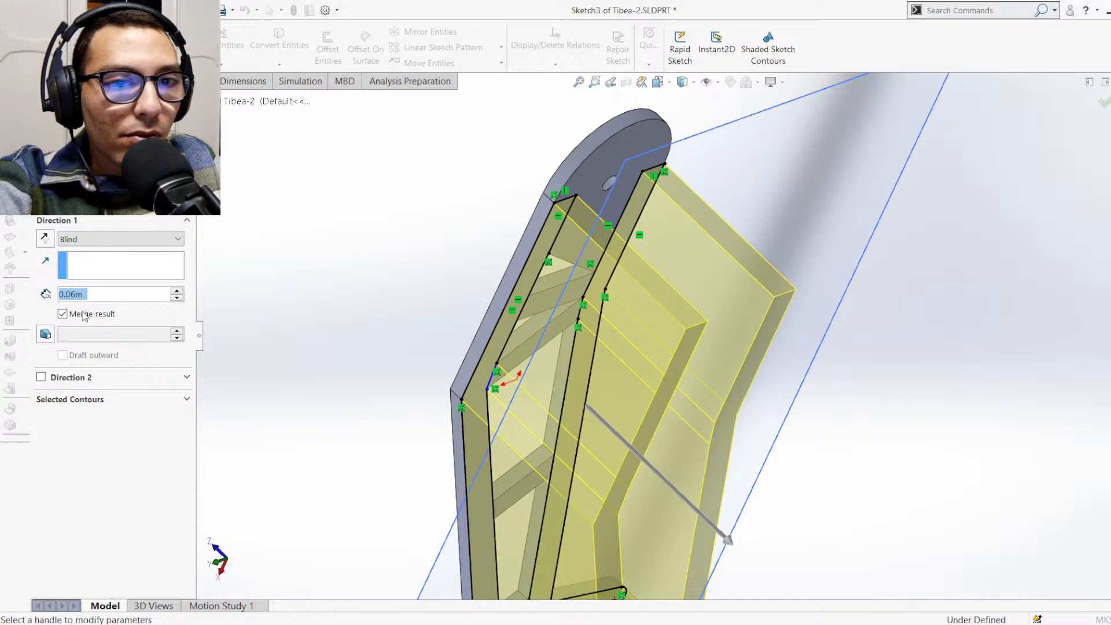
{"action": "key", "text": "Return"}
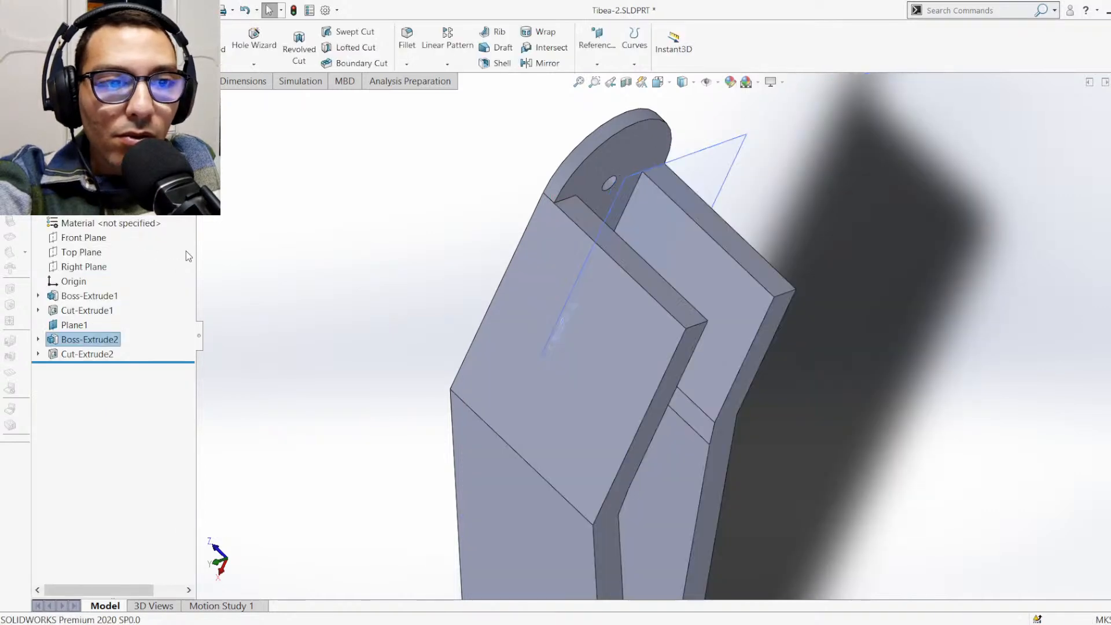
{"action": "left_click", "coordinate": [80, 327]}
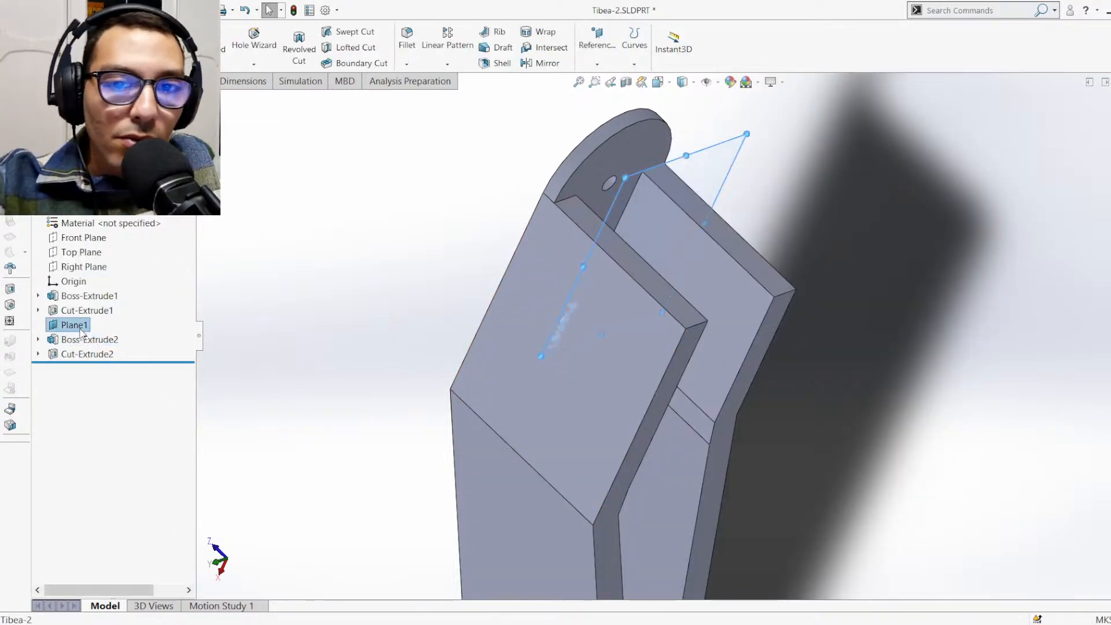
{"action": "left_click", "coordinate": [93, 297]}
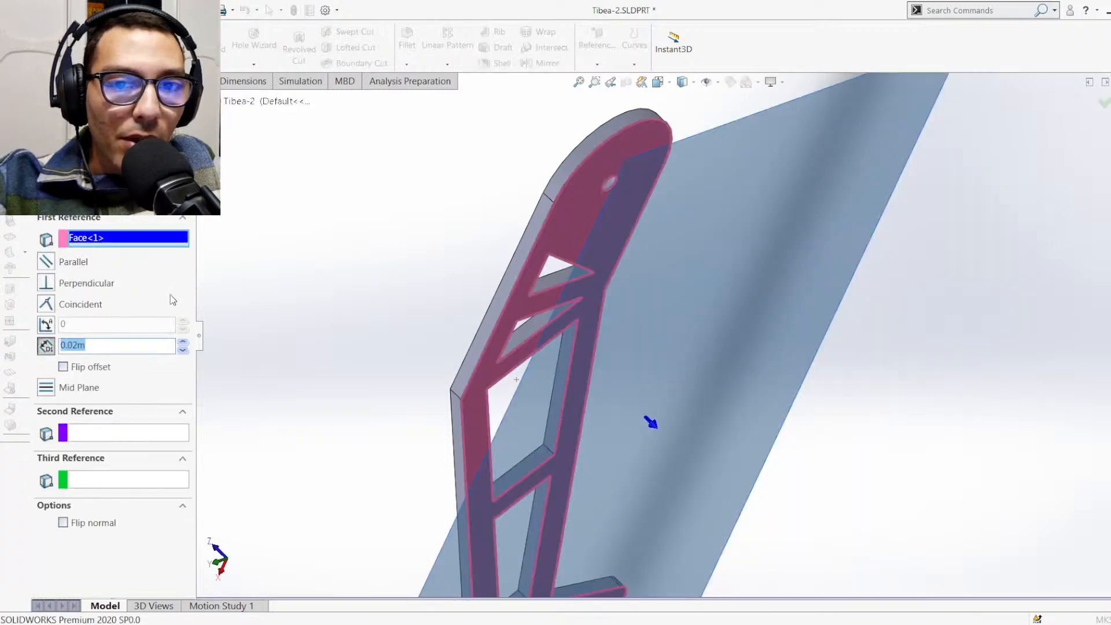
{"action": "scroll", "coordinate": [498, 298], "scroll_direction": "up", "scroll_amount": 4}
{"action": "scroll", "coordinate": [599, 332], "scroll_direction": "down", "scroll_amount": 1}
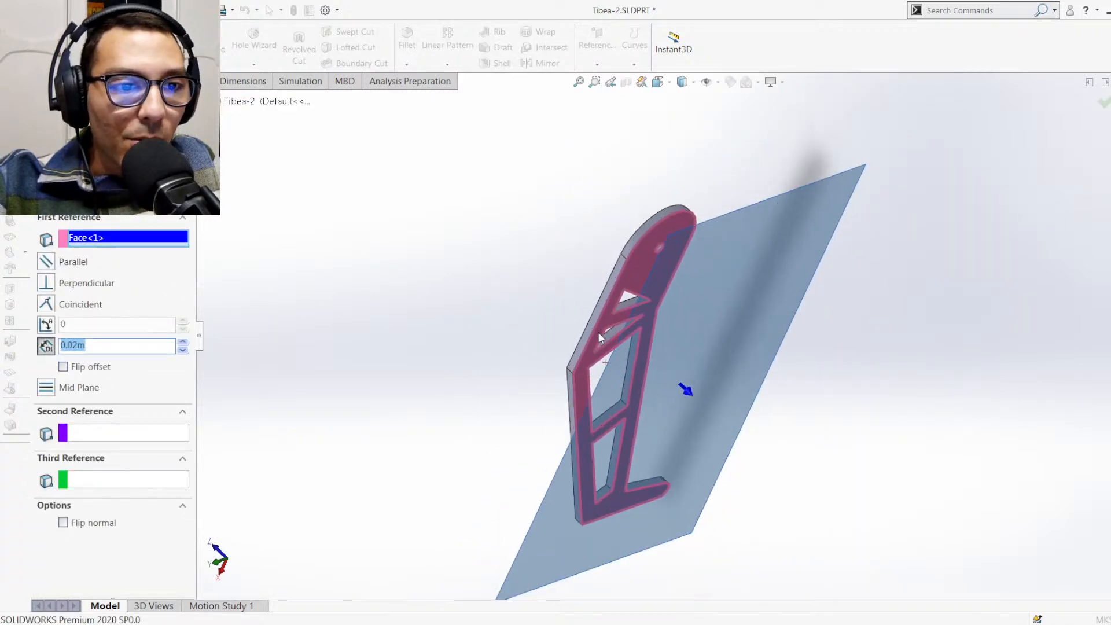
{"action": "middle_click_drag", "start_coordinate": [598, 332], "coordinate": [617, 243]}
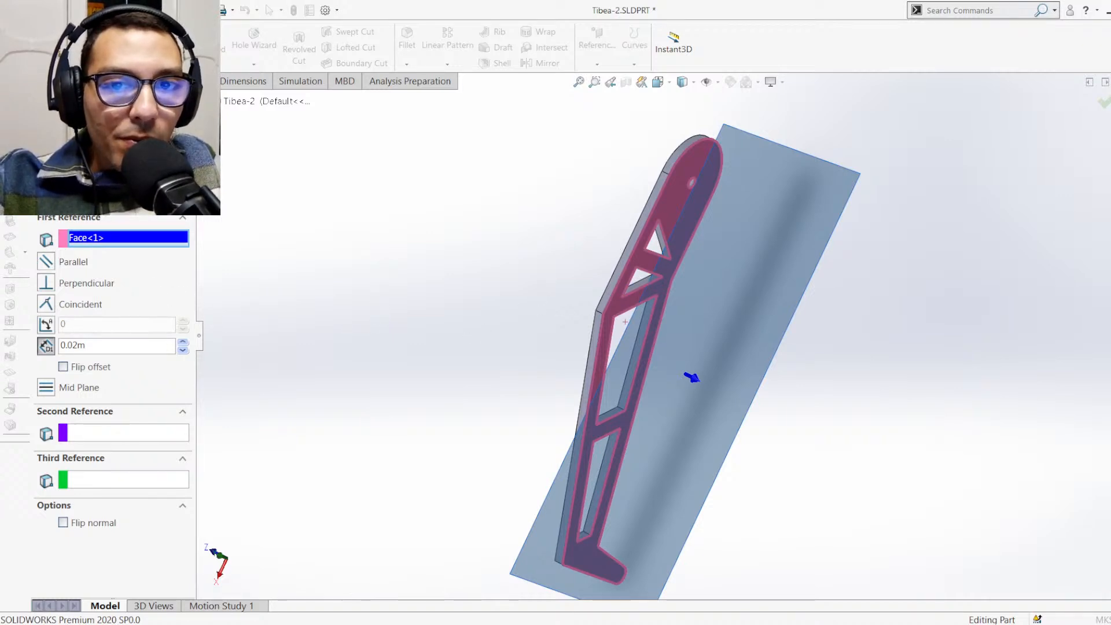
{"action": "left_click", "coordinate": [44, 140]}
Delete Plane1 and create a new reference plane midway between the outer face of the cutout side plate and the opposite side face
{"action": "left_click", "coordinate": [75, 326]}
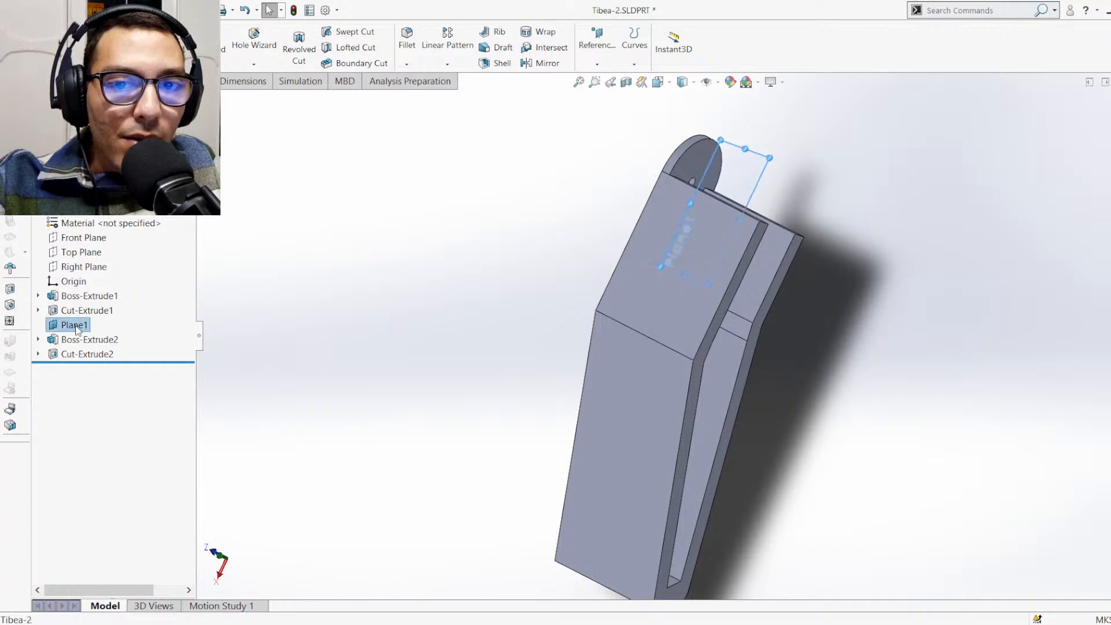
{"action": "key", "text": "Delete"}
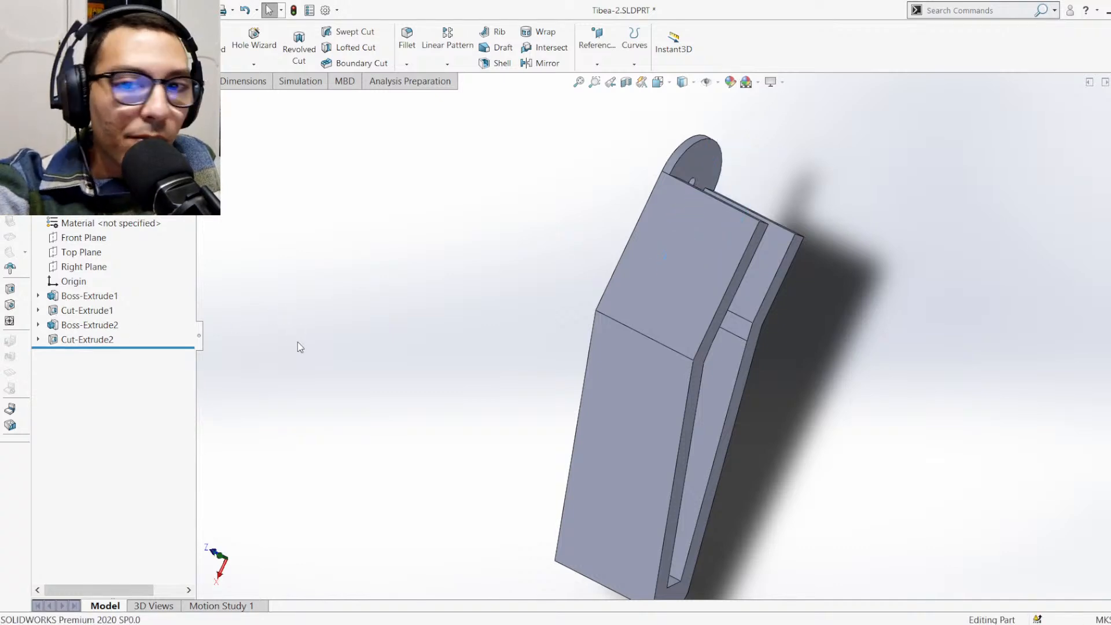
{"action": "left_click", "coordinate": [605, 85]}
{"action": "middle_click_drag", "start_coordinate": [645, 269], "coordinate": [706, 346]}
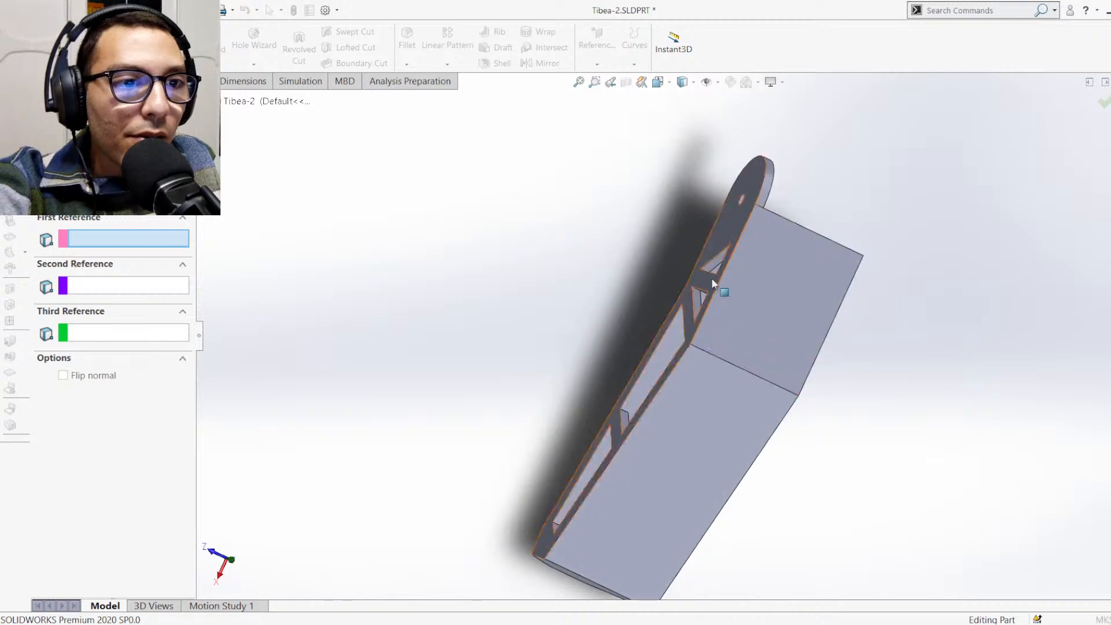
{"action": "left_click", "coordinate": [718, 230]}
{"action": "middle_click_drag", "start_coordinate": [718, 230], "coordinate": [678, 269]}
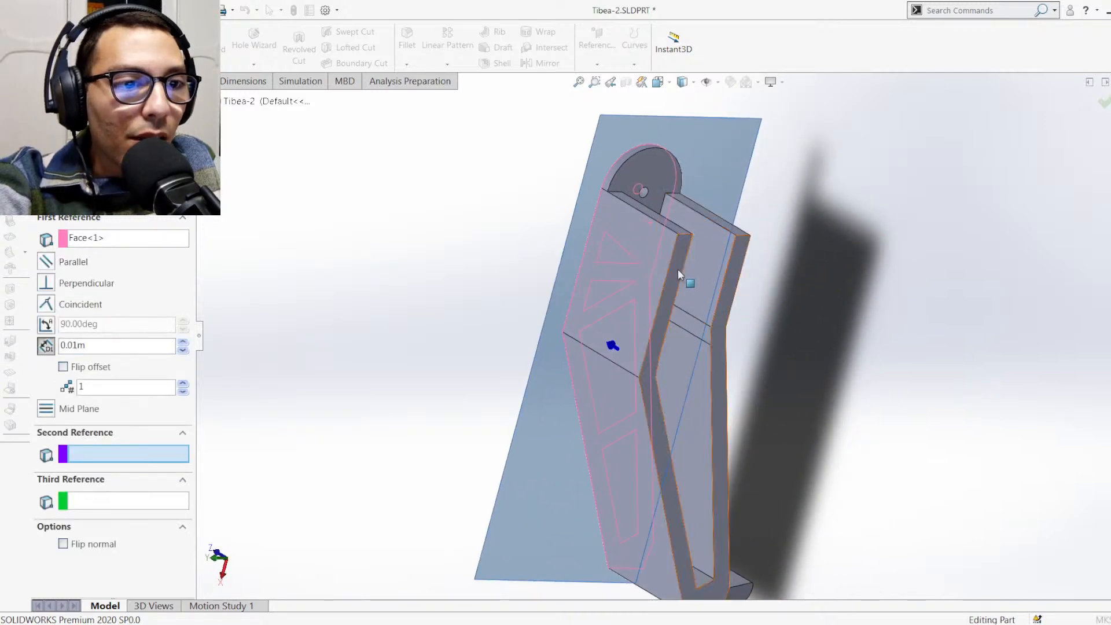
{"action": "left_click", "coordinate": [678, 271]}
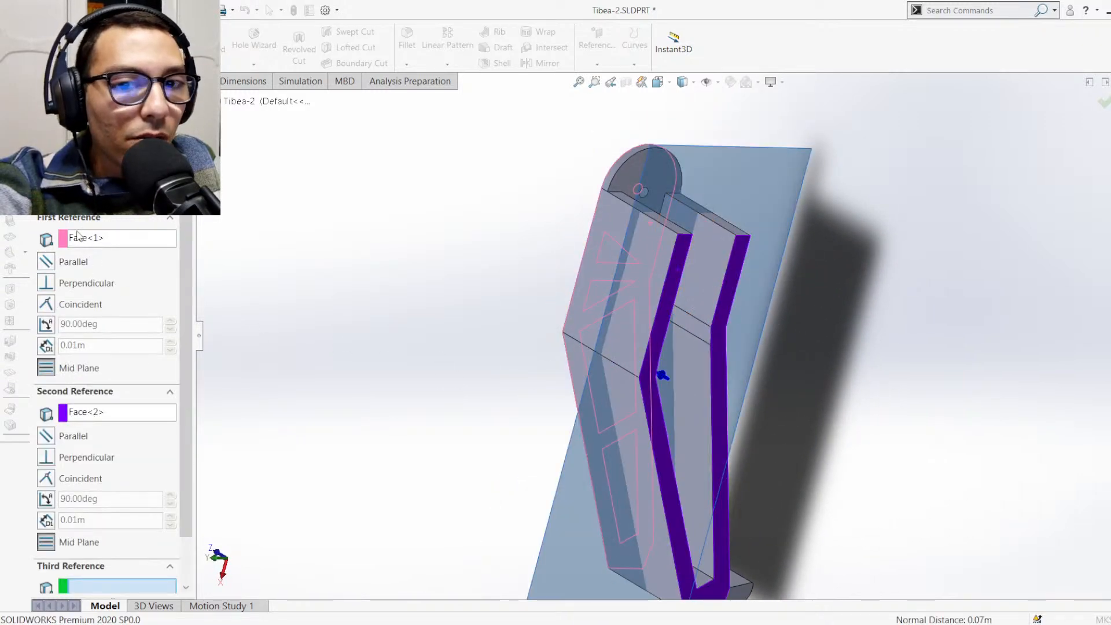
{"action": "left_click", "coordinate": [43, 139]}
{"action": "middle_click_drag", "start_coordinate": [493, 319], "coordinate": [526, 295]}
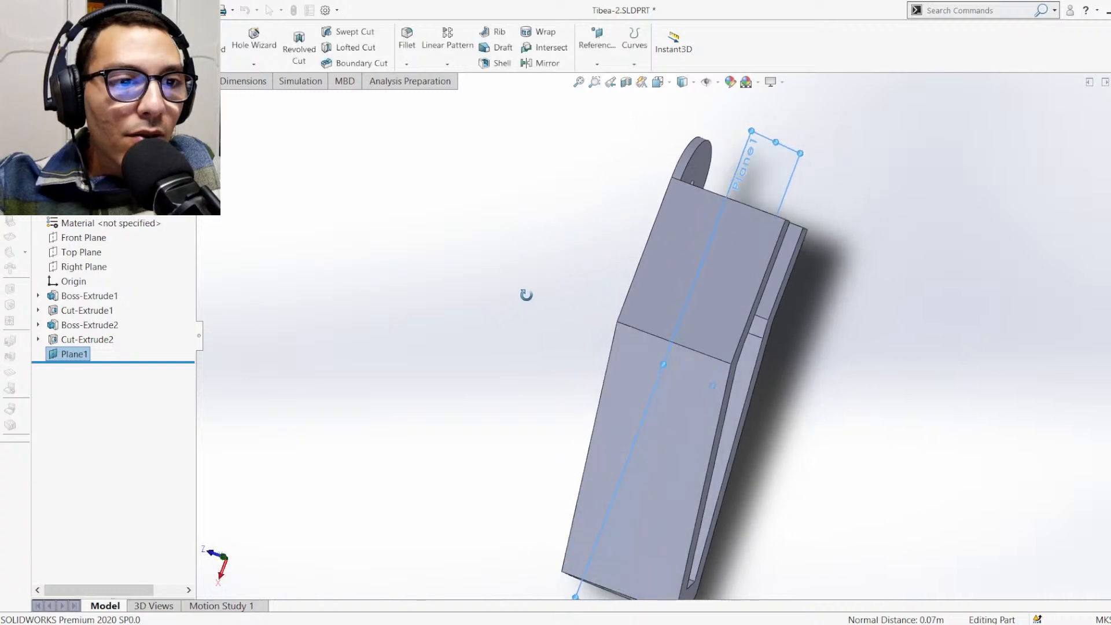
{"action": "left_click", "coordinate": [503, 175]}
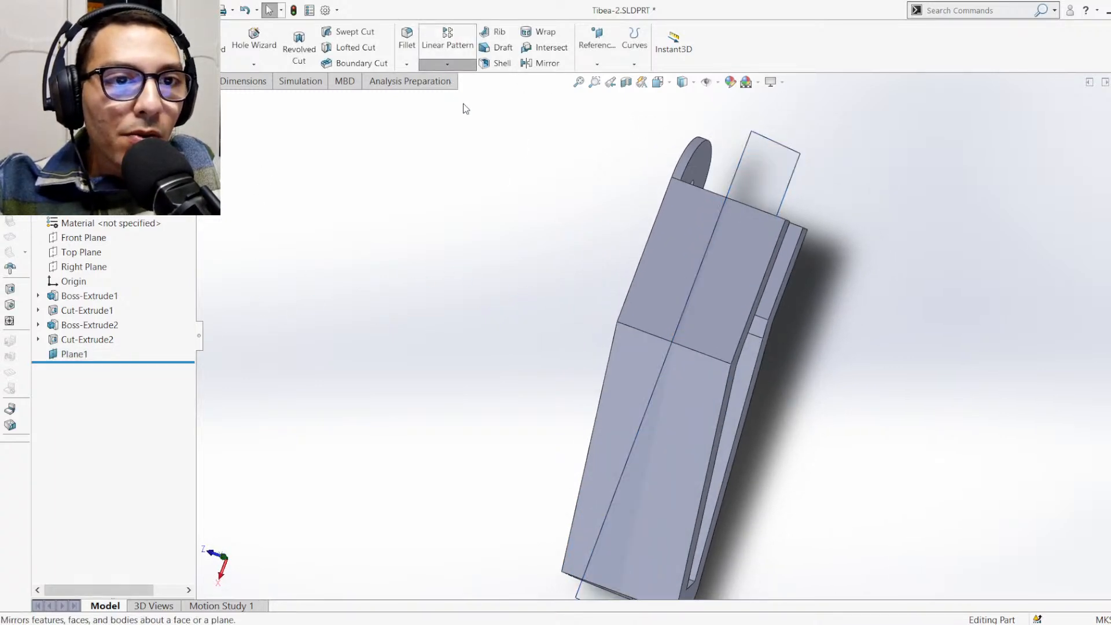
Mirror Boss-Extrude1 and Cut-Extrude1 about the new mid plane
{"action": "left_click", "coordinate": [541, 64]}
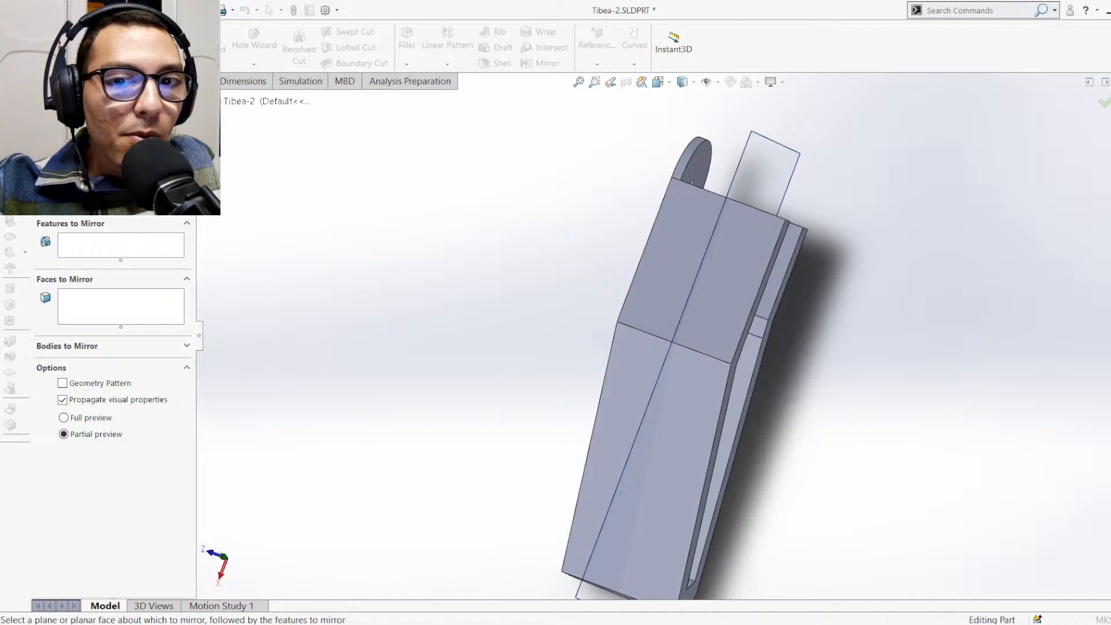
{"action": "left_click", "coordinate": [752, 169]}
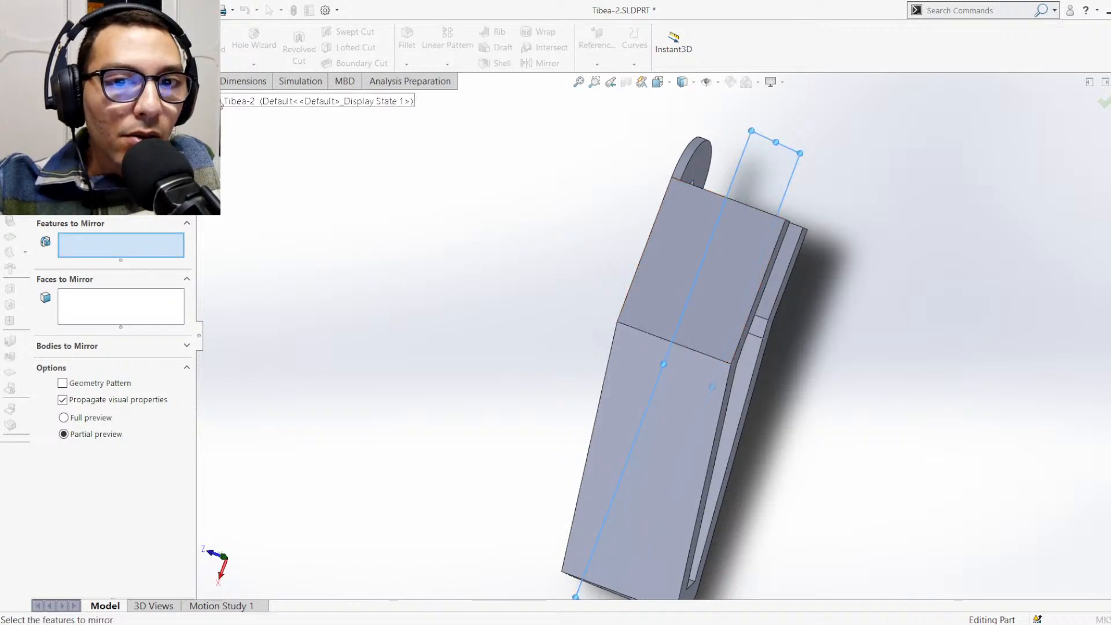
{"action": "left_click", "coordinate": [202, 101]}
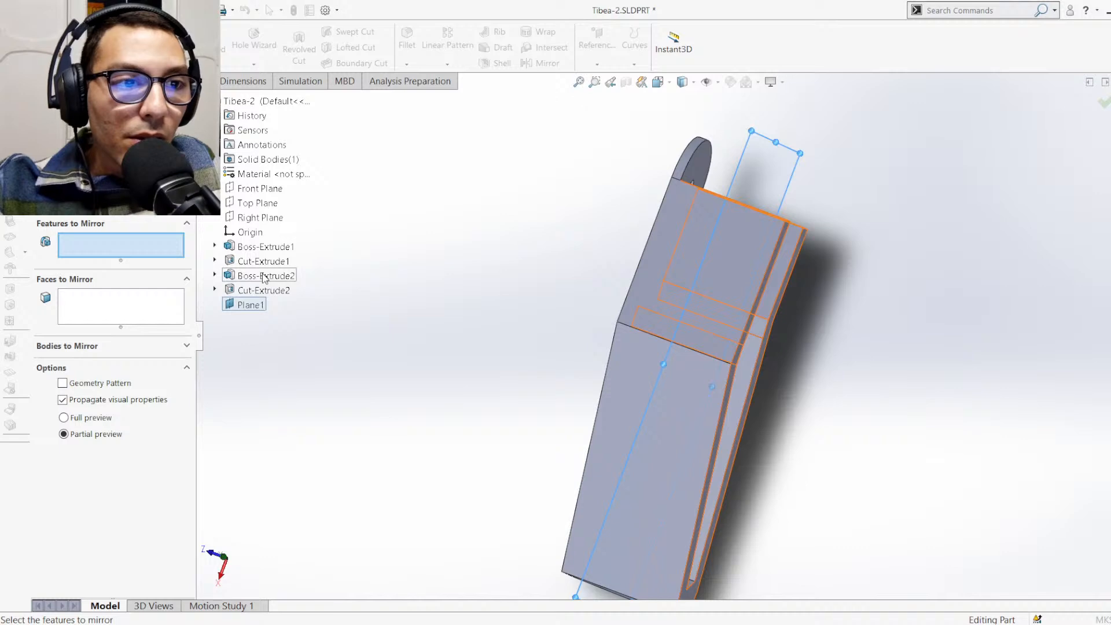
{"action": "left_click", "coordinate": [264, 247]}
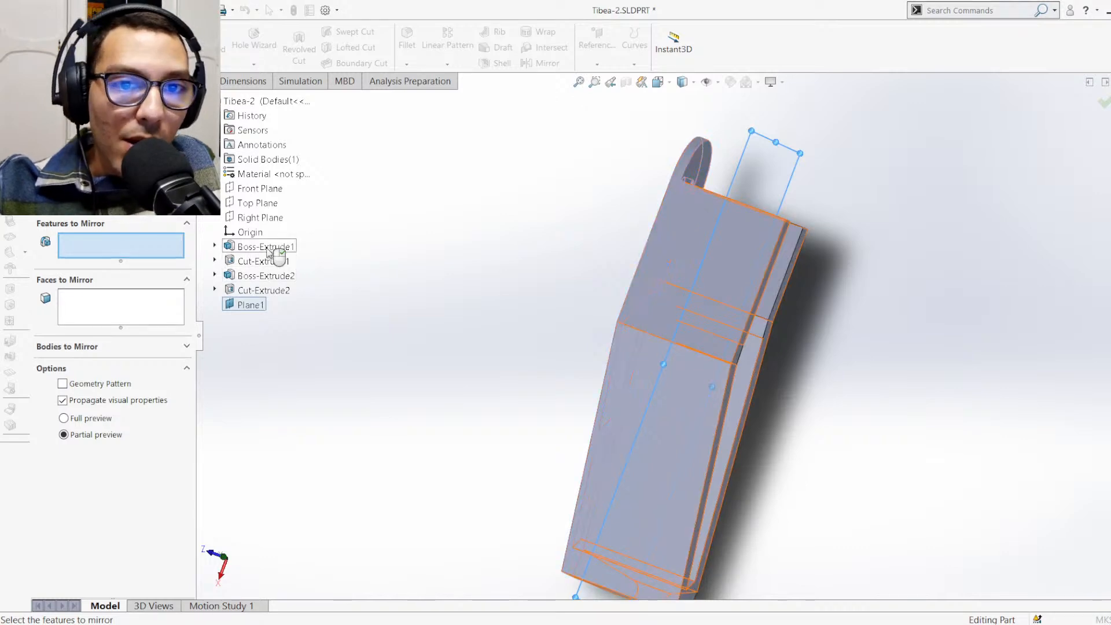
{"action": "left_click", "coordinate": [259, 263]}
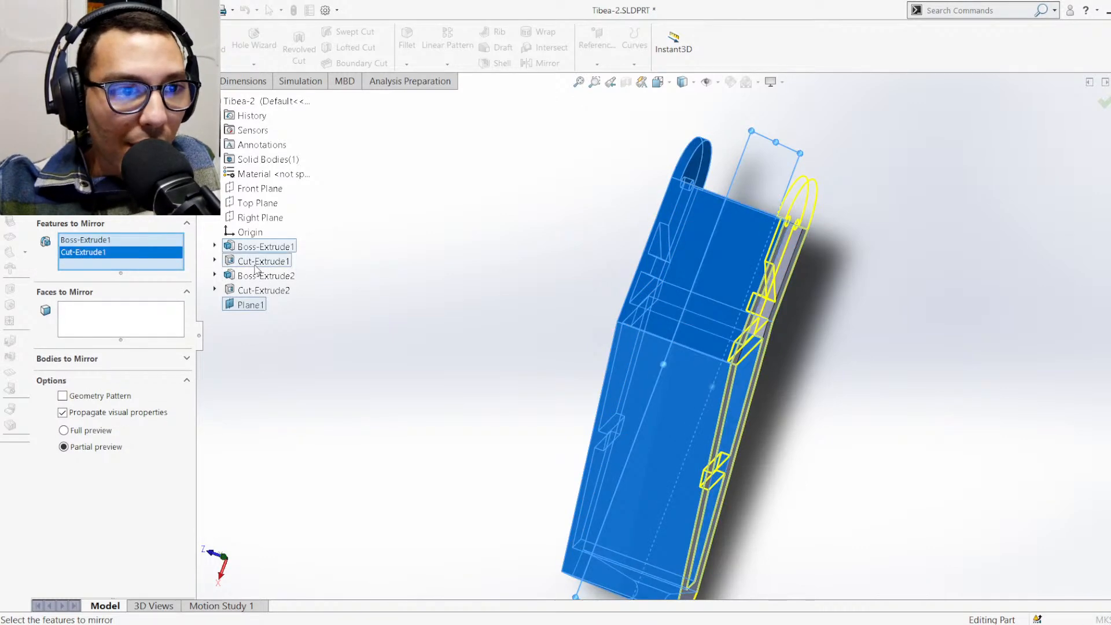
{"action": "middle_click_drag", "start_coordinate": [368, 335], "coordinate": [375, 404]}
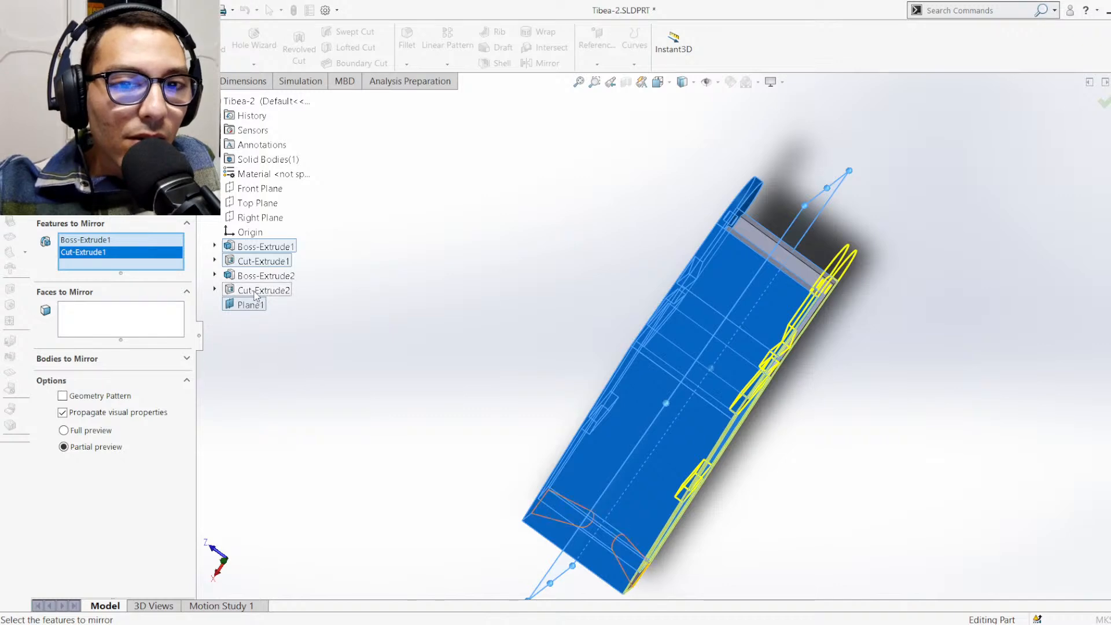
{"action": "left_click", "coordinate": [1104, 103]}
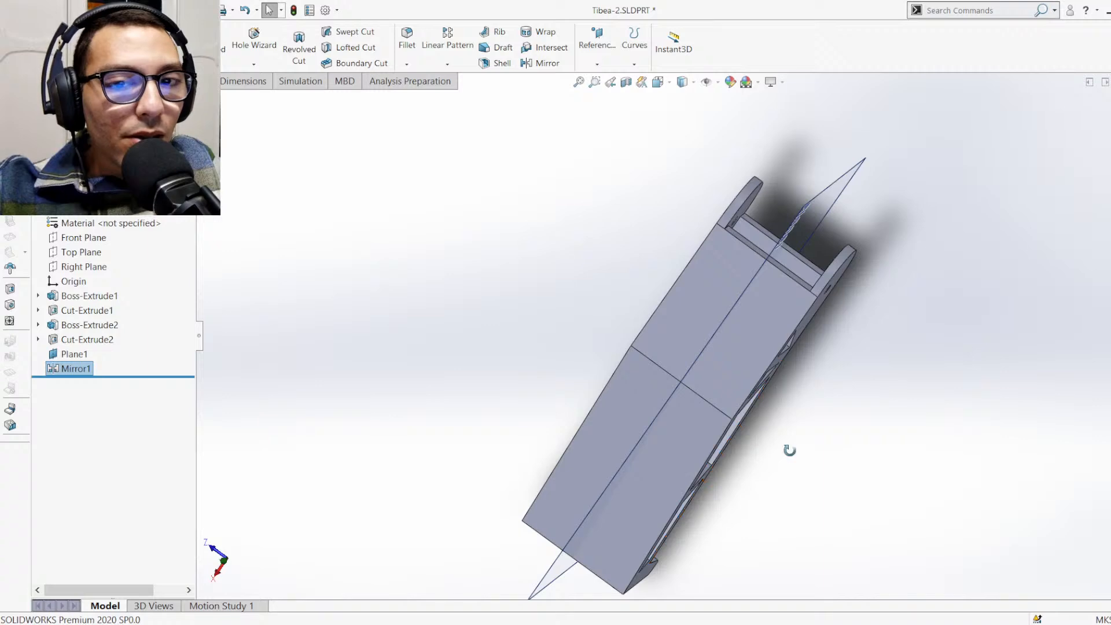
Open Sketch5 of Cut-Extrude2 and examine how its triangular profiles line up with the widened foot, leaving the sketch as it is
{"action": "middle_click_drag", "start_coordinate": [789, 450], "coordinate": [666, 322]}
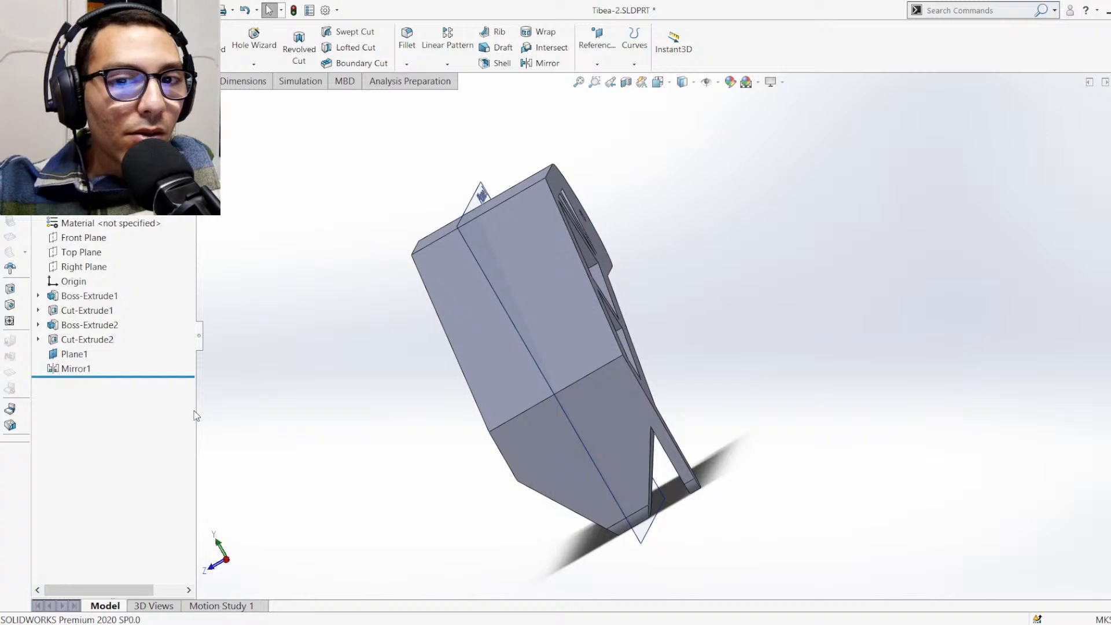
{"action": "left_click", "coordinate": [99, 341]}
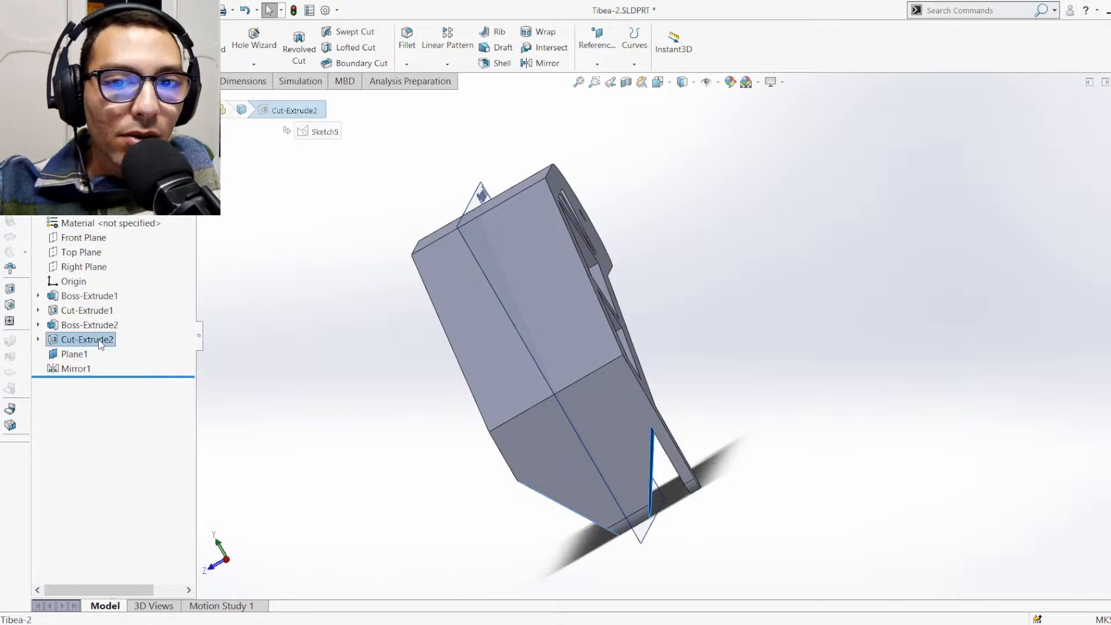
{"action": "left_click", "coordinate": [124, 307]}
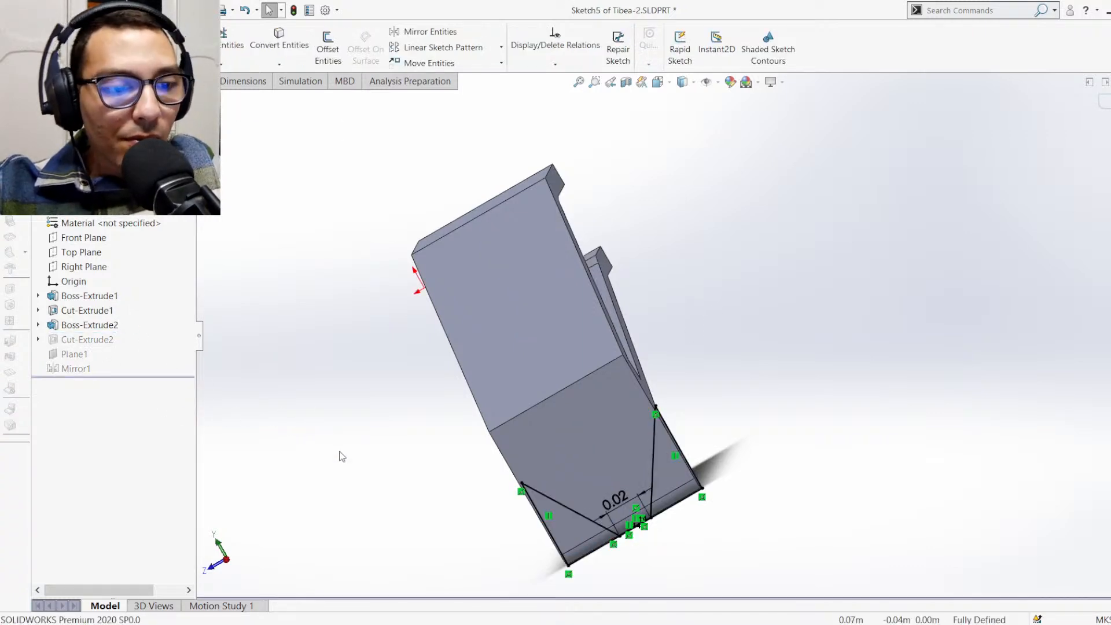
{"action": "key", "text": "ctrl+8"}
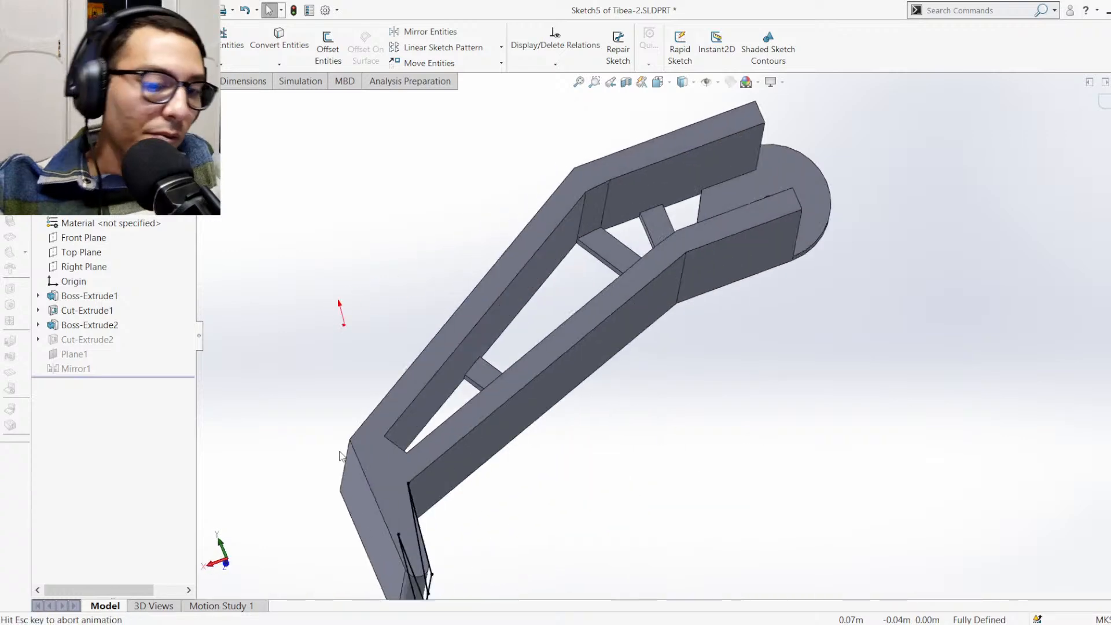
{"action": "scroll", "coordinate": [657, 493], "scroll_direction": "up", "scroll_amount": 3}
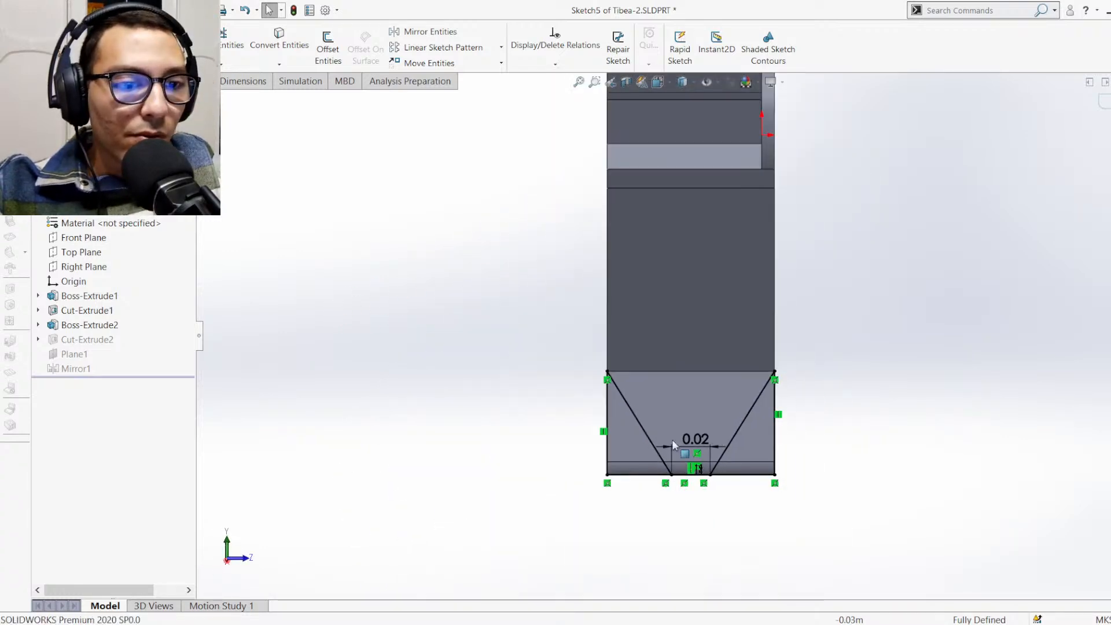
{"action": "scroll", "coordinate": [673, 451], "scroll_direction": "down", "scroll_amount": 3}
{"action": "mouse_move", "coordinate": [665, 384]}
{"action": "middle_mouse_down"}
{"action": "mouse_move", "coordinate": [779, 421]}
{"action": "mouse_move", "coordinate": [840, 426]}
{"action": "middle_mouse_up"}
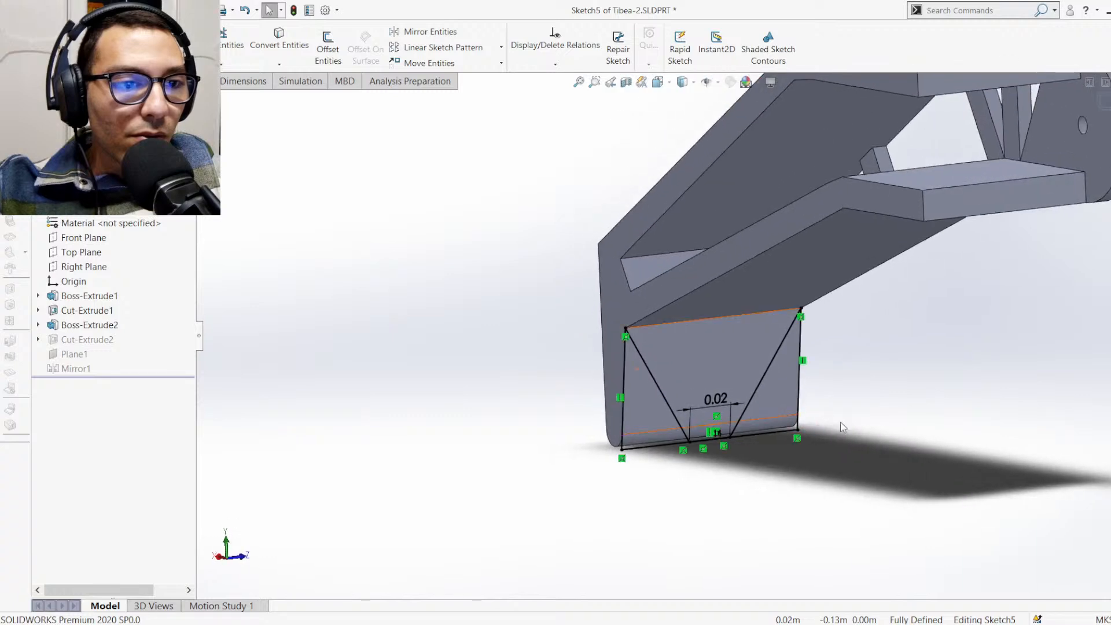
{"action": "scroll", "coordinate": [884, 373], "scroll_direction": "up", "scroll_amount": 3}
{"action": "mouse_move", "coordinate": [878, 367]}
{"action": "middle_mouse_down"}
{"action": "mouse_move", "coordinate": [804, 315]}
{"action": "mouse_move", "coordinate": [861, 365]}
{"action": "mouse_move", "coordinate": [849, 377]}
{"action": "middle_mouse_up"}
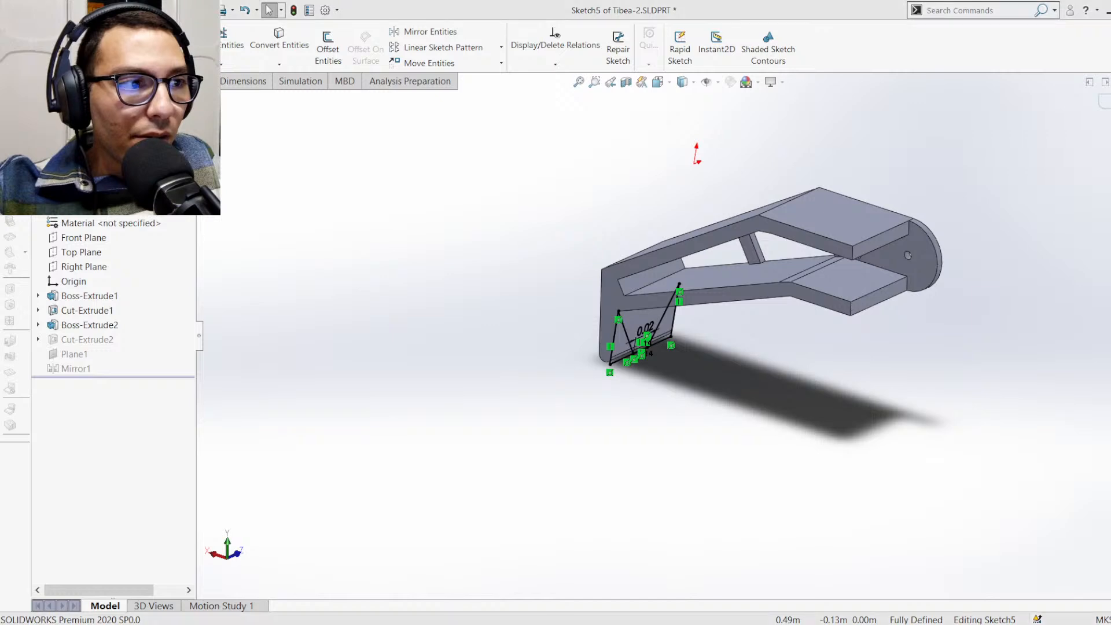
{"action": "double_click", "coordinate": [546, 329]}
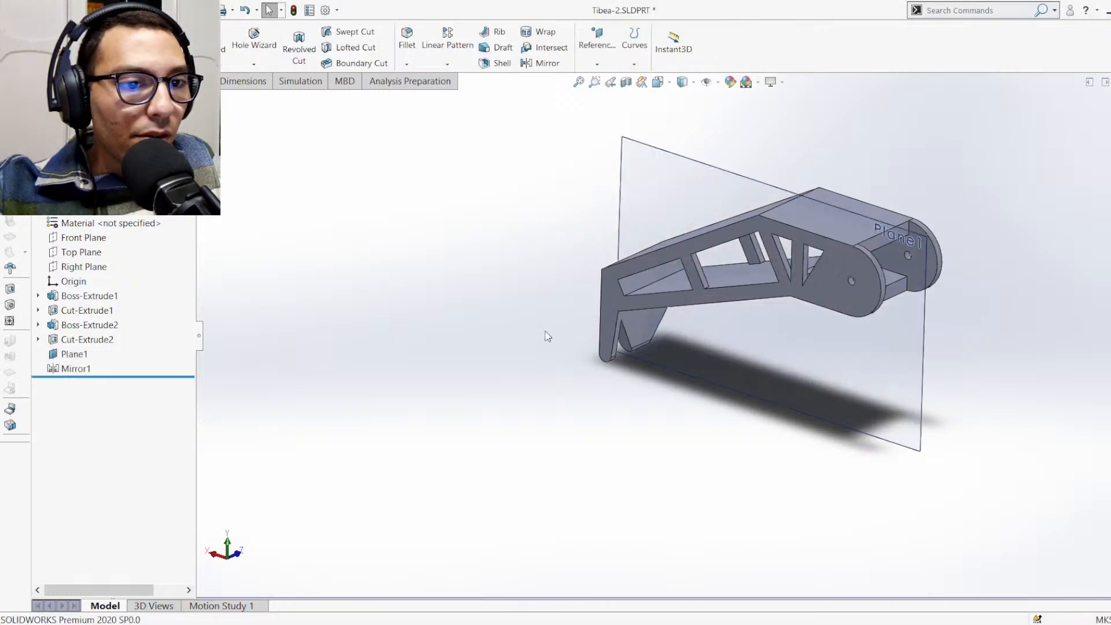
{"action": "middle_click_drag", "start_coordinate": [615, 340], "coordinate": [689, 341]}
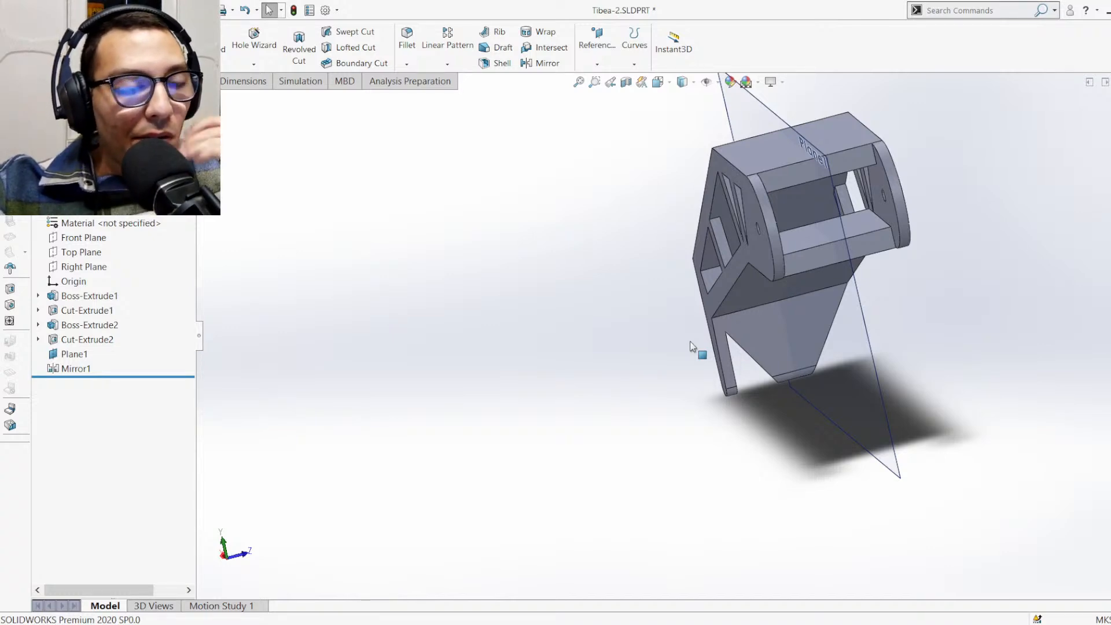
Delete the Cut-Extrude2 feature from the foot while keeping its sketch
{"action": "left_click", "coordinate": [90, 345]}
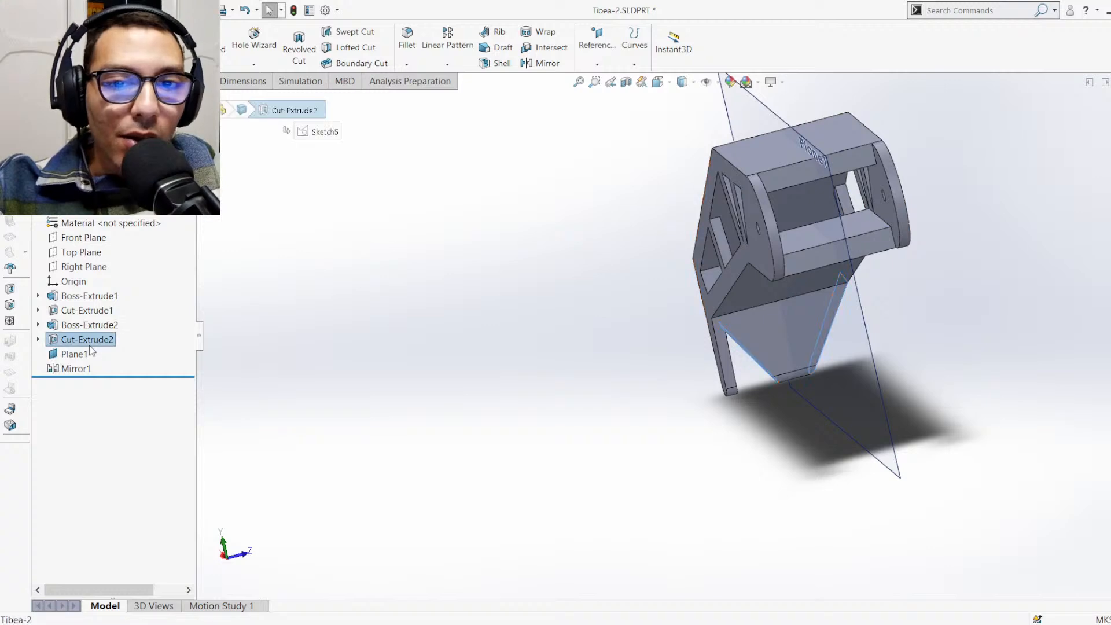
{"action": "key", "text": "Delete"}
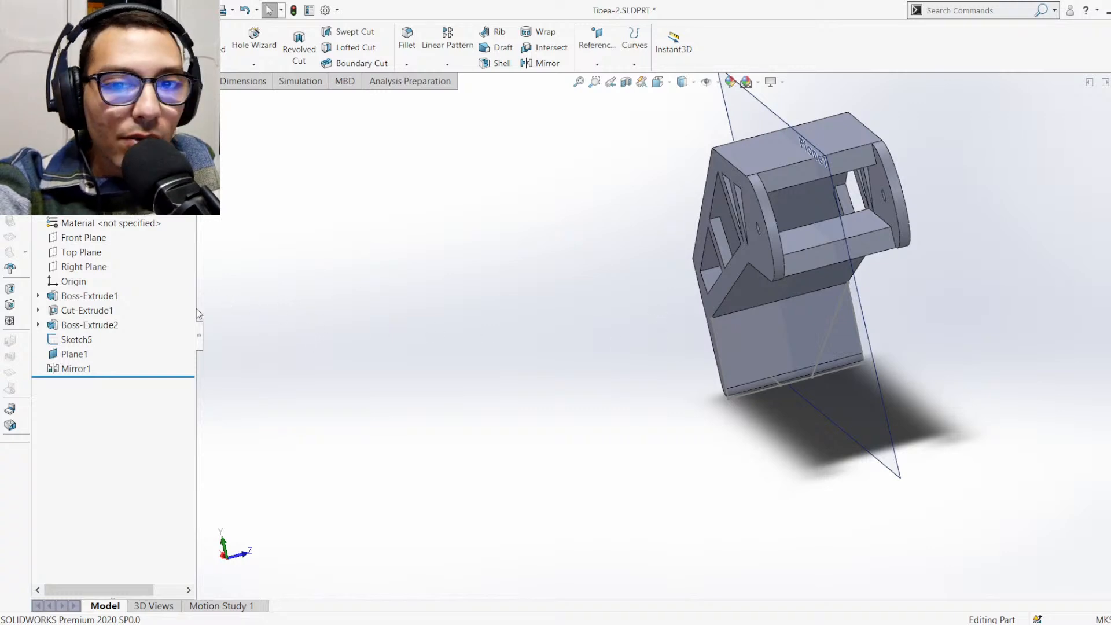
Try to make an extruded cut from Sketch5 on the foot with the Through All end condition
{"action": "left_click", "coordinate": [75, 340]}
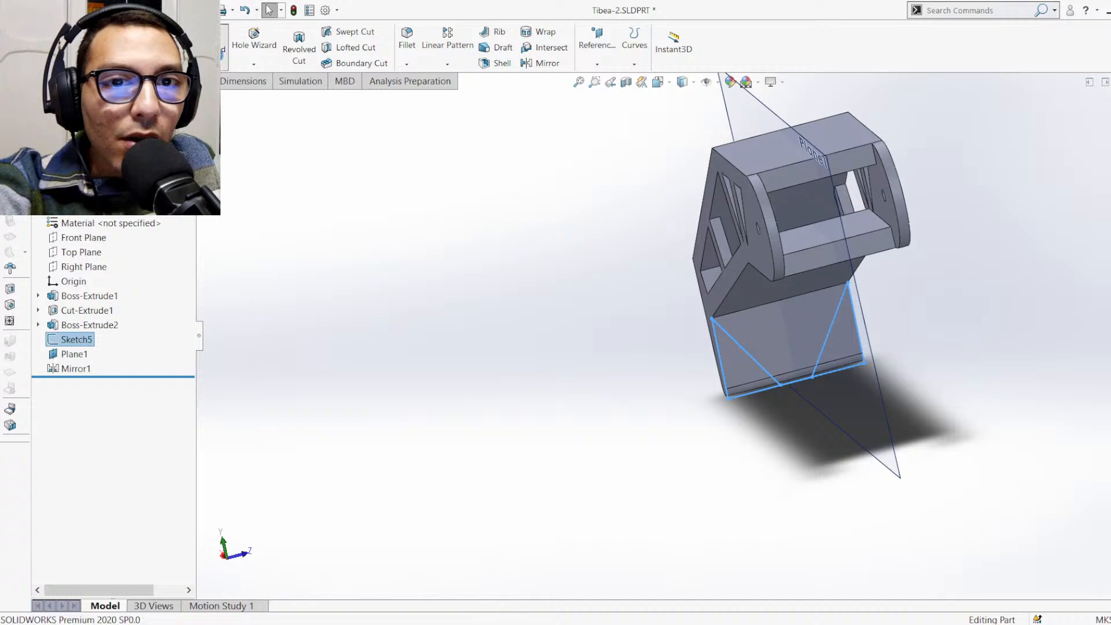
{"action": "left_click", "coordinate": [200, 43]}
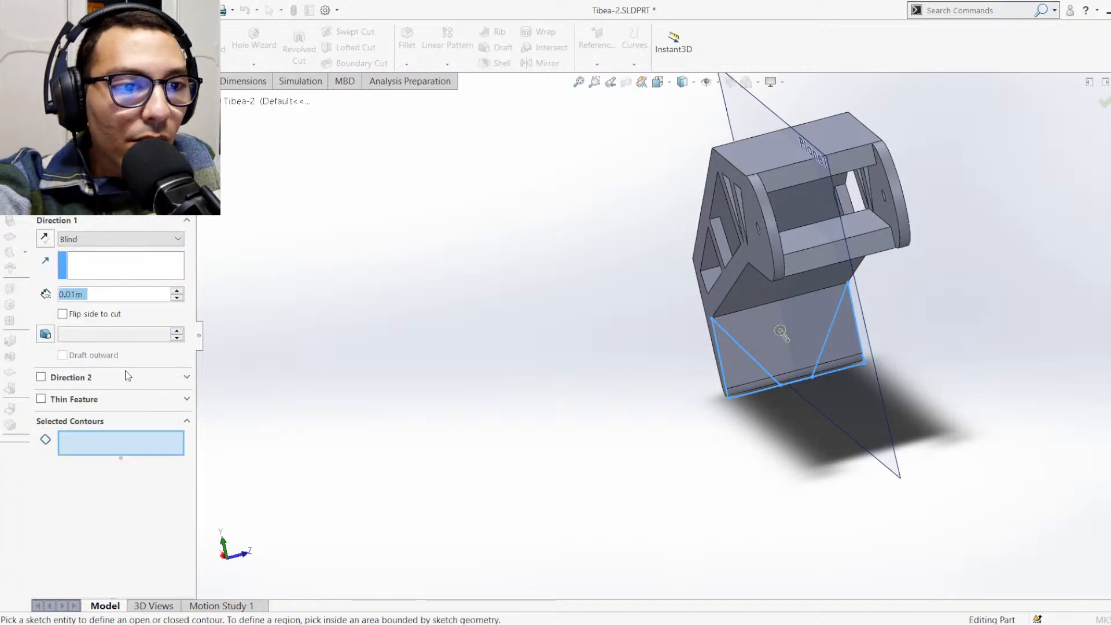
{"action": "left_click", "coordinate": [89, 239]}
{"action": "left_click", "coordinate": [91, 263]}
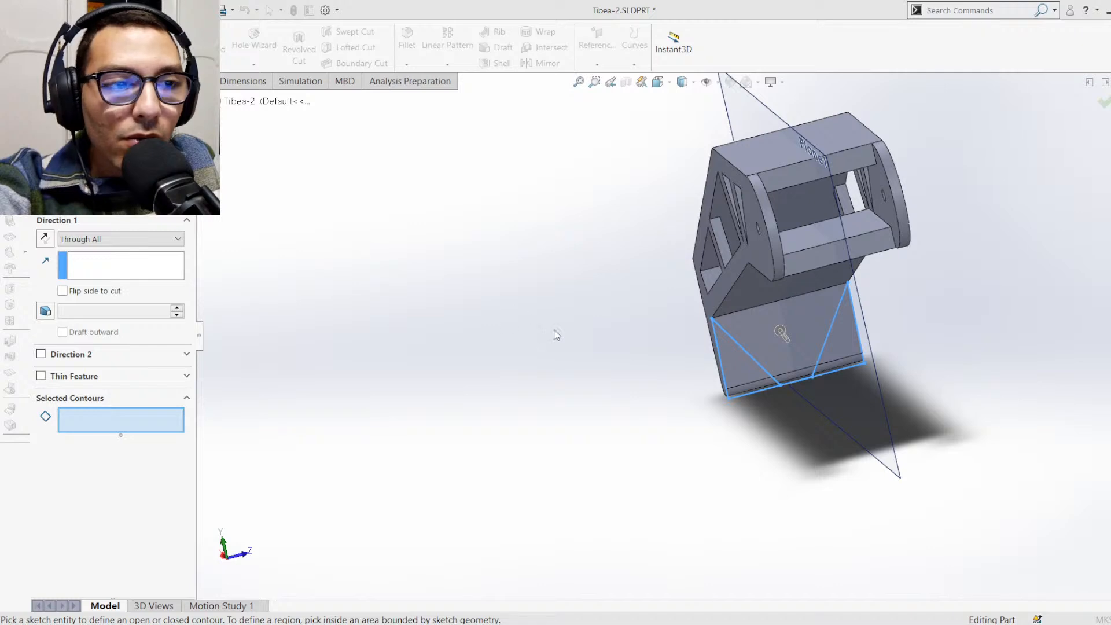
{"action": "left_click", "coordinate": [675, 322]}
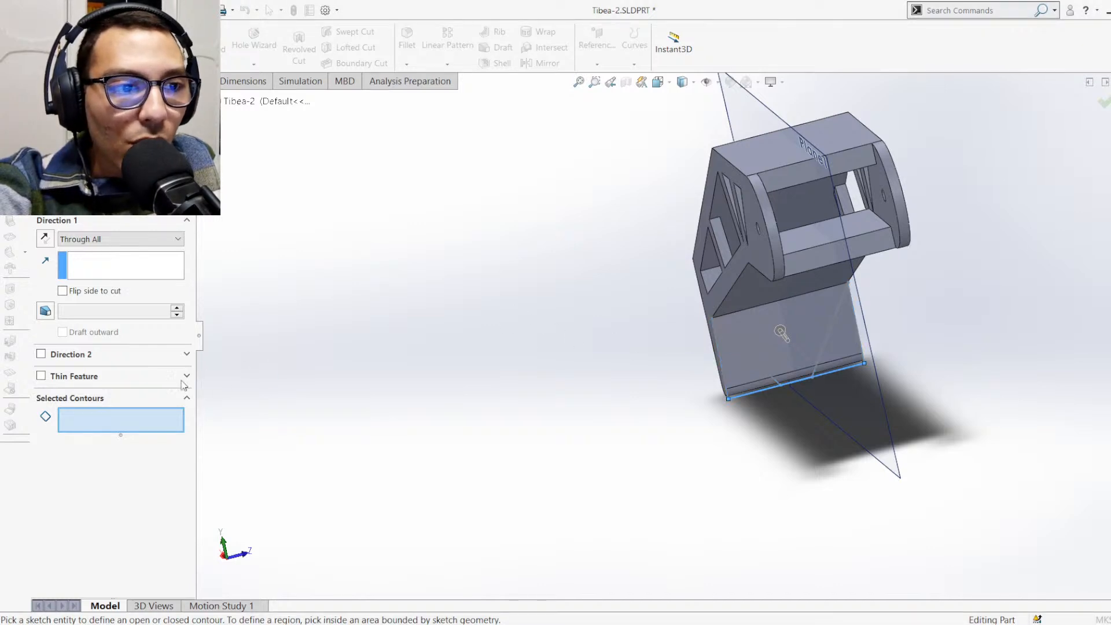
{"action": "key", "text": "Escape"}
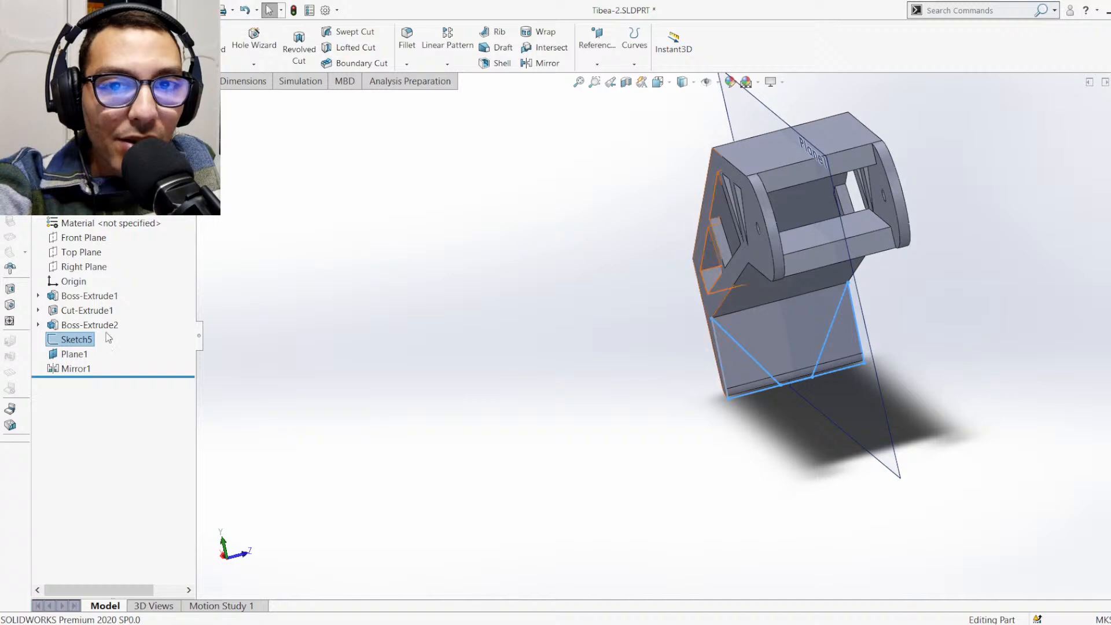
Delete Sketch5 from the Tibea-2 part
{"action": "key", "text": "Delete"}
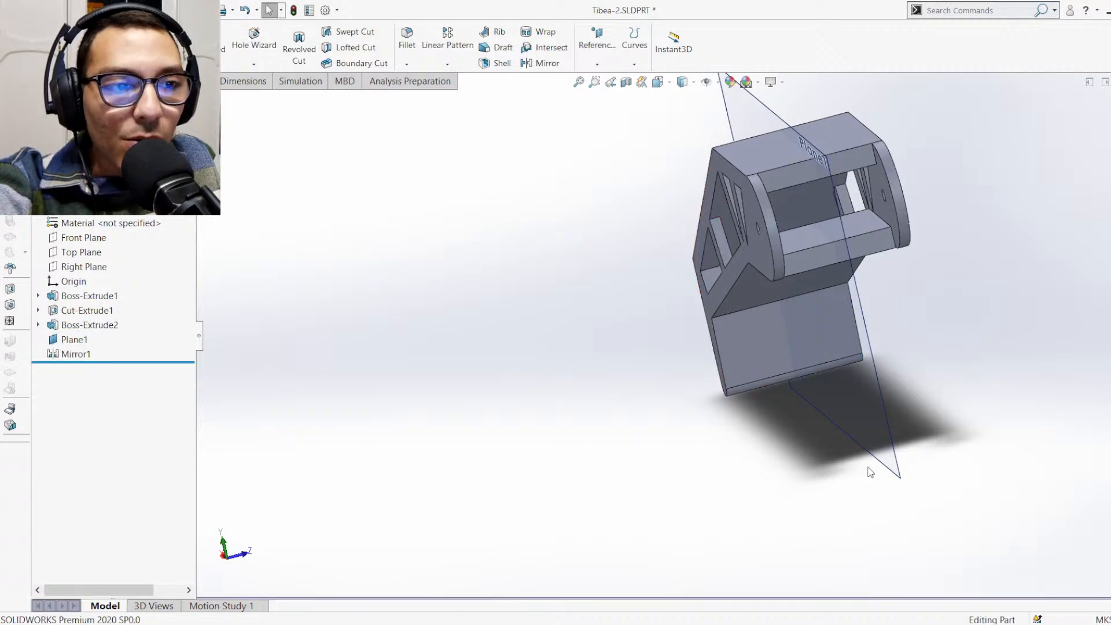
Start an extruded cut on Tibea-2 with a new sketch on the flat inner face of the foot, viewed face-on
{"action": "middle_click_drag", "start_coordinate": [755, 356], "coordinate": [509, 349]}
{"action": "left_click", "coordinate": [534, 329]}
{"action": "middle_click_drag", "start_coordinate": [613, 353], "coordinate": [584, 336]}
{"action": "left_click", "coordinate": [584, 337]}
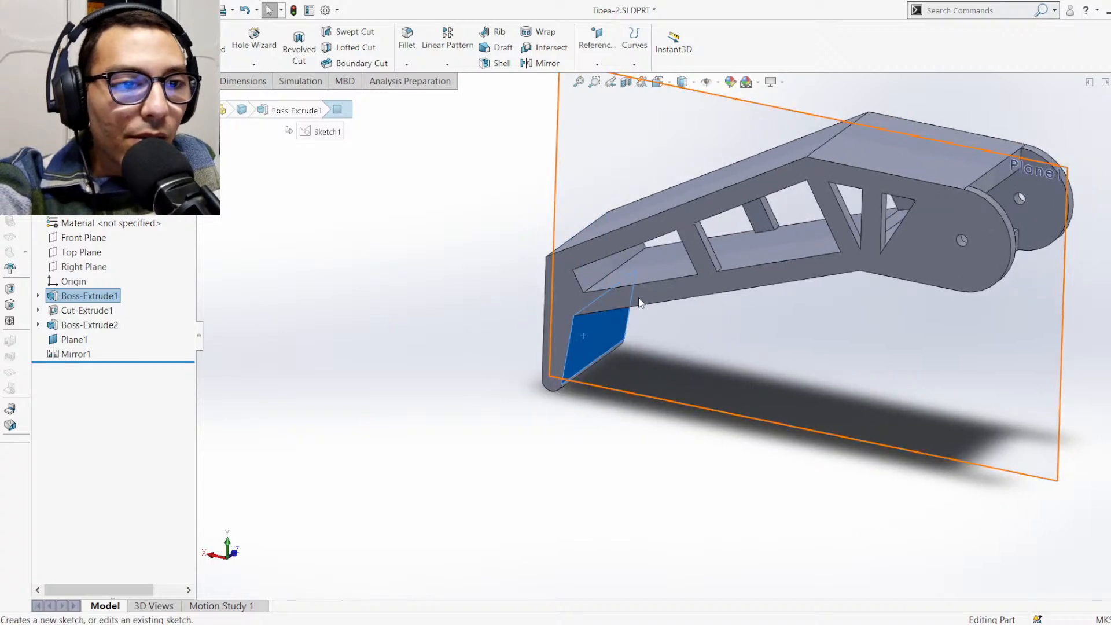
{"action": "left_click", "coordinate": [442, 324]}
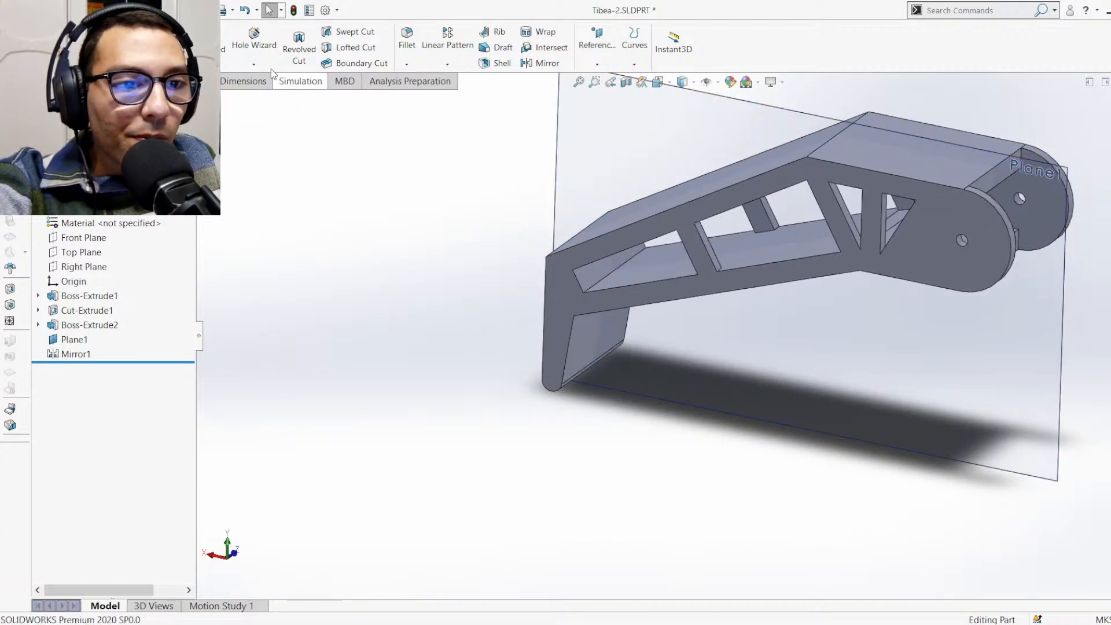
{"action": "left_click", "coordinate": [207, 40]}
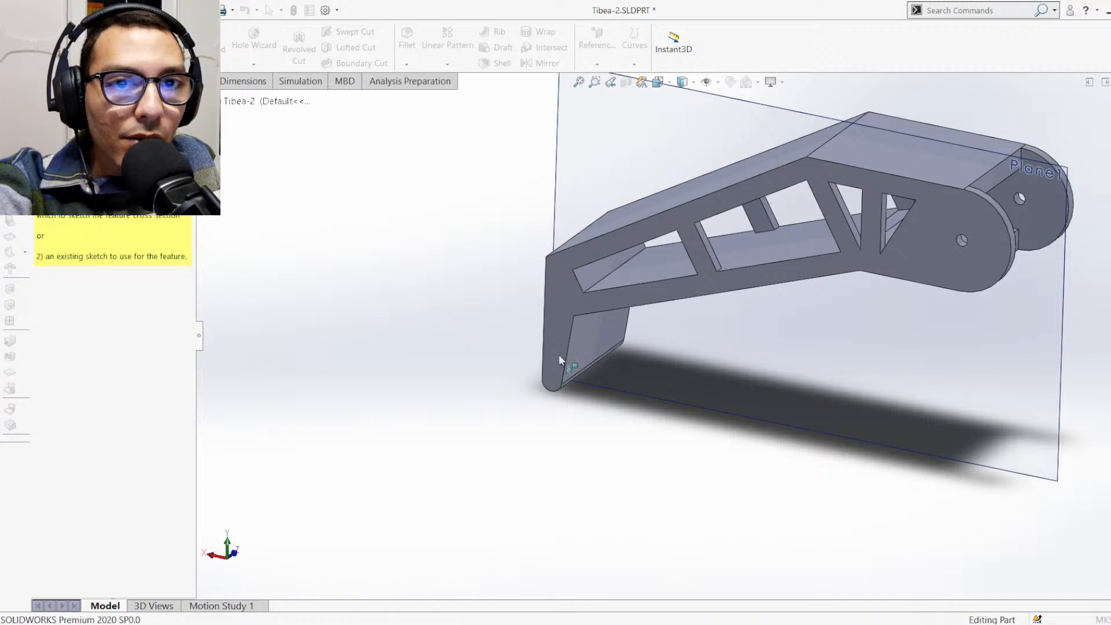
{"action": "left_click", "coordinate": [559, 359]}
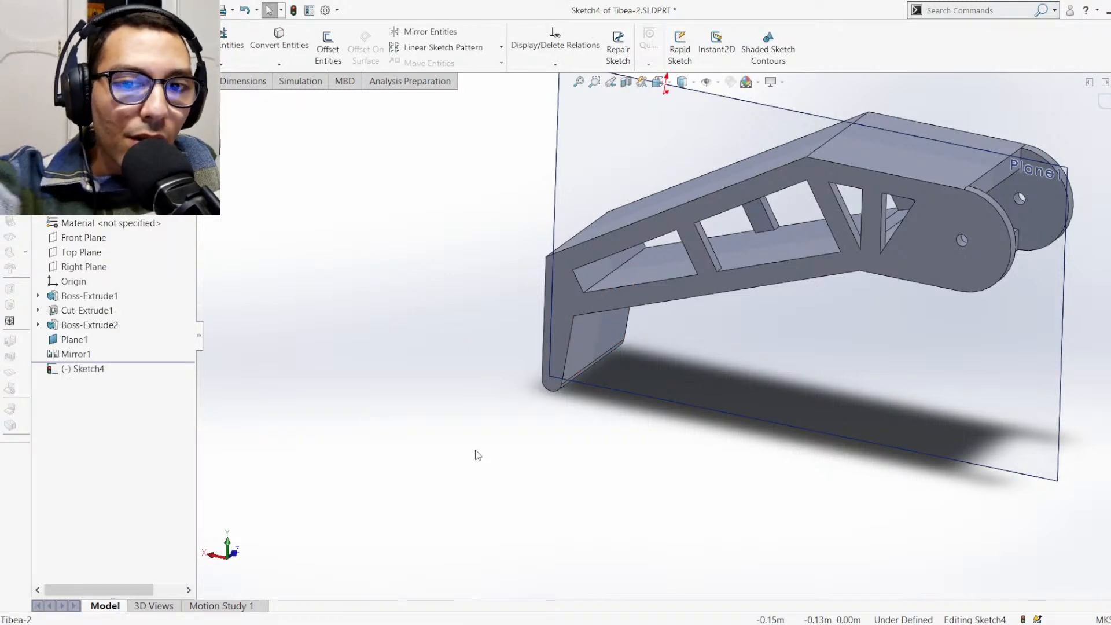
{"action": "key", "text": "ctrl+8"}
{"action": "scroll", "coordinate": [654, 485], "scroll_direction": "down", "scroll_amount": 5}
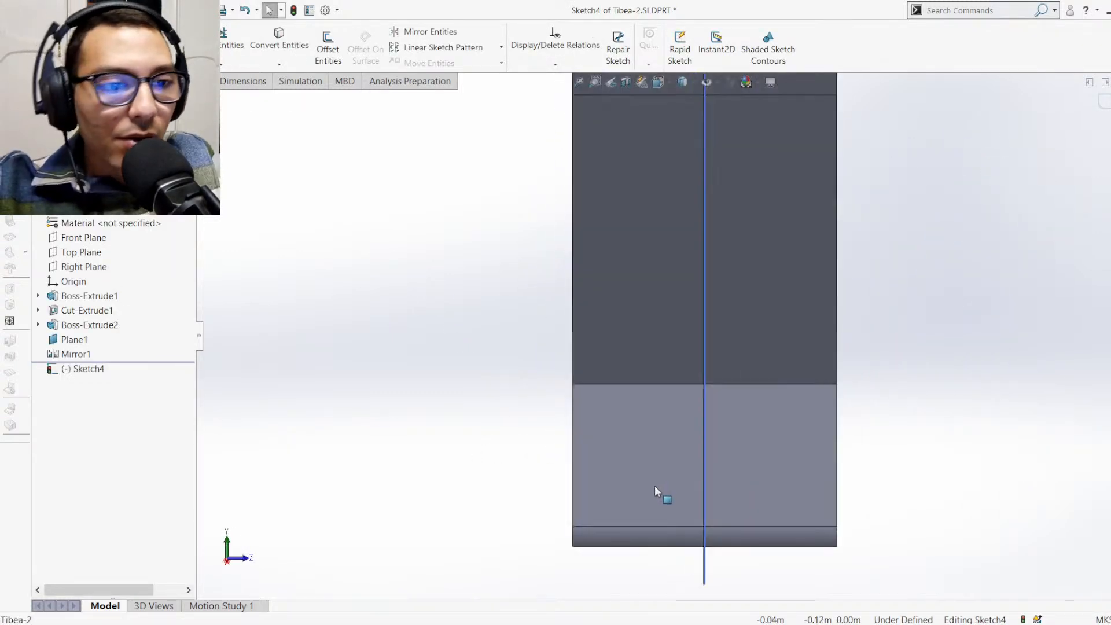
{"action": "scroll", "coordinate": [723, 460], "scroll_direction": "up", "scroll_amount": 2}
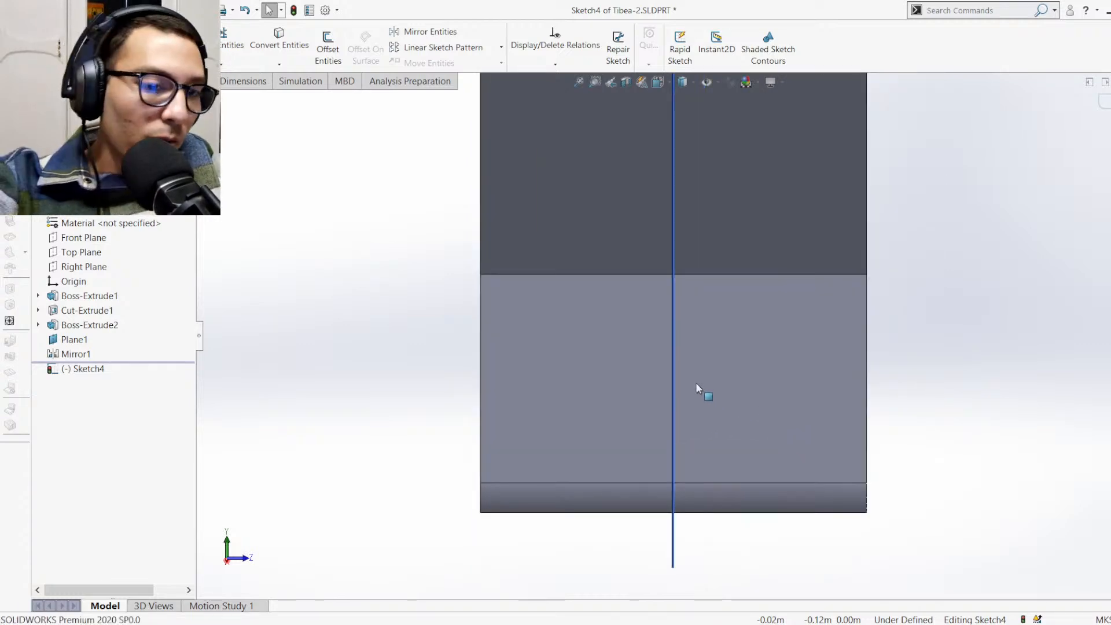
Sketch two mirrored triangular profiles along the foot's outer sides and lower edge, with diagonals from the upper corners to the lower edge near Plane1
{"action": "key", "text": "l"}
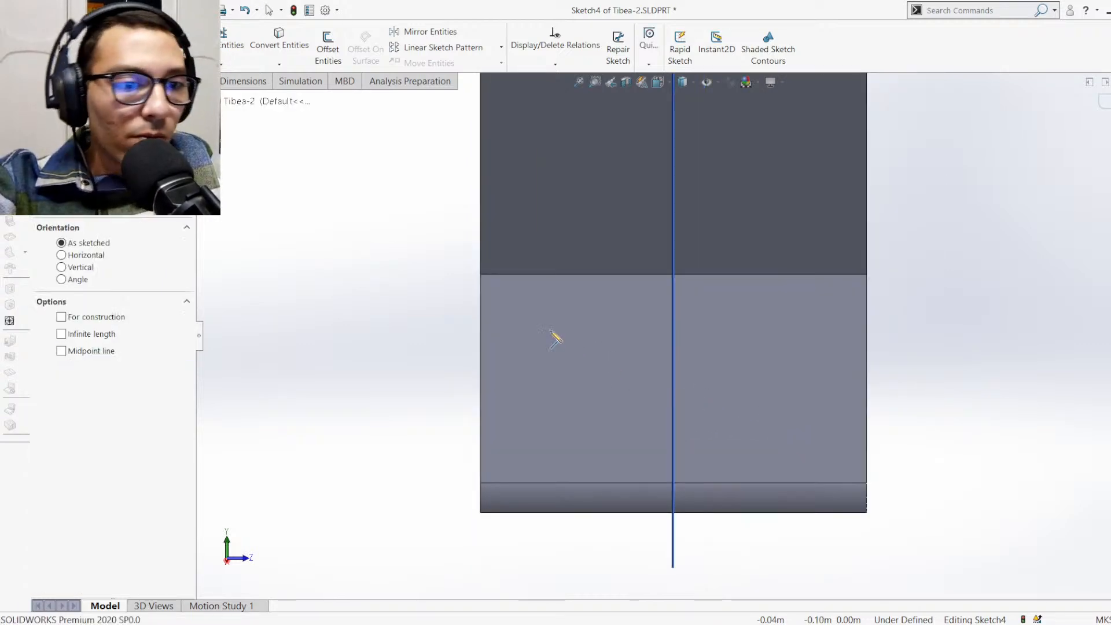
{"action": "left_click", "coordinate": [482, 275]}
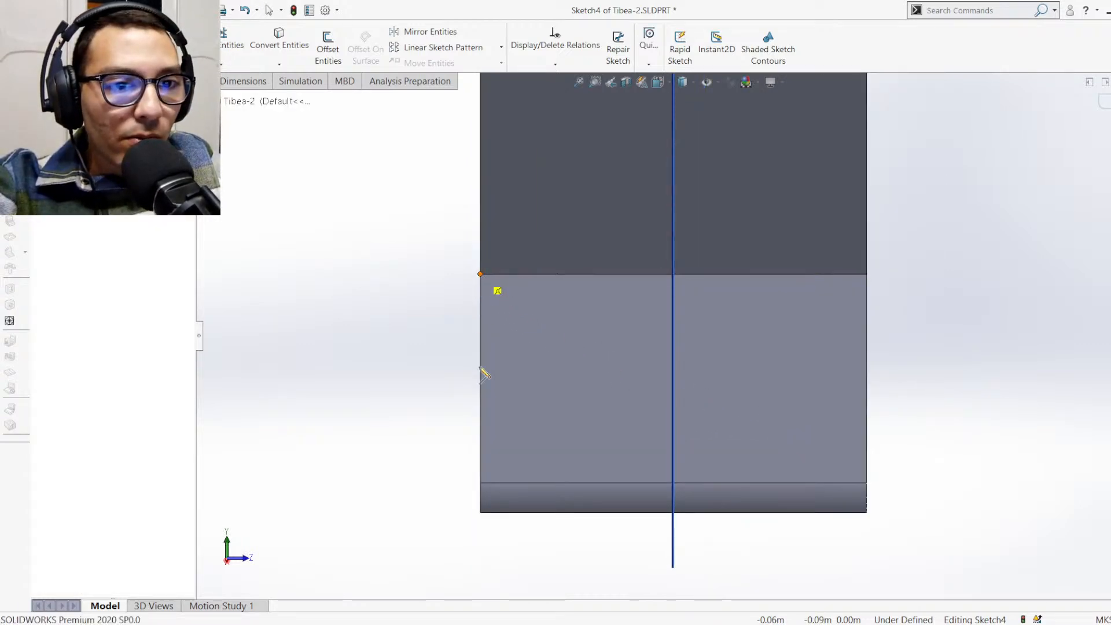
{"action": "left_click", "coordinate": [481, 512]}
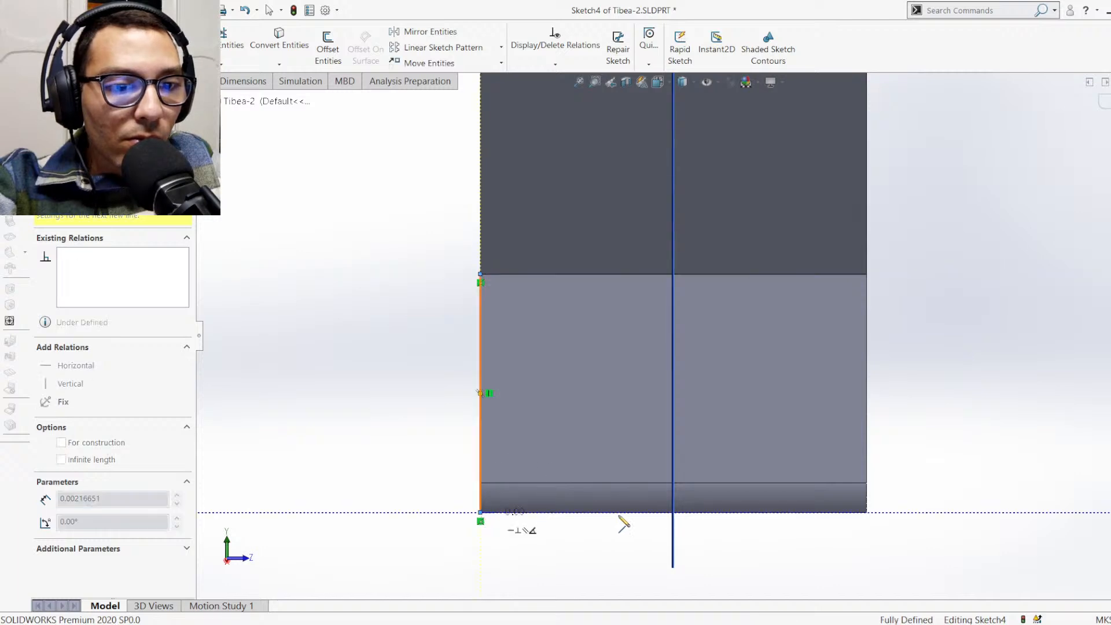
{"action": "left_click", "coordinate": [866, 512]}
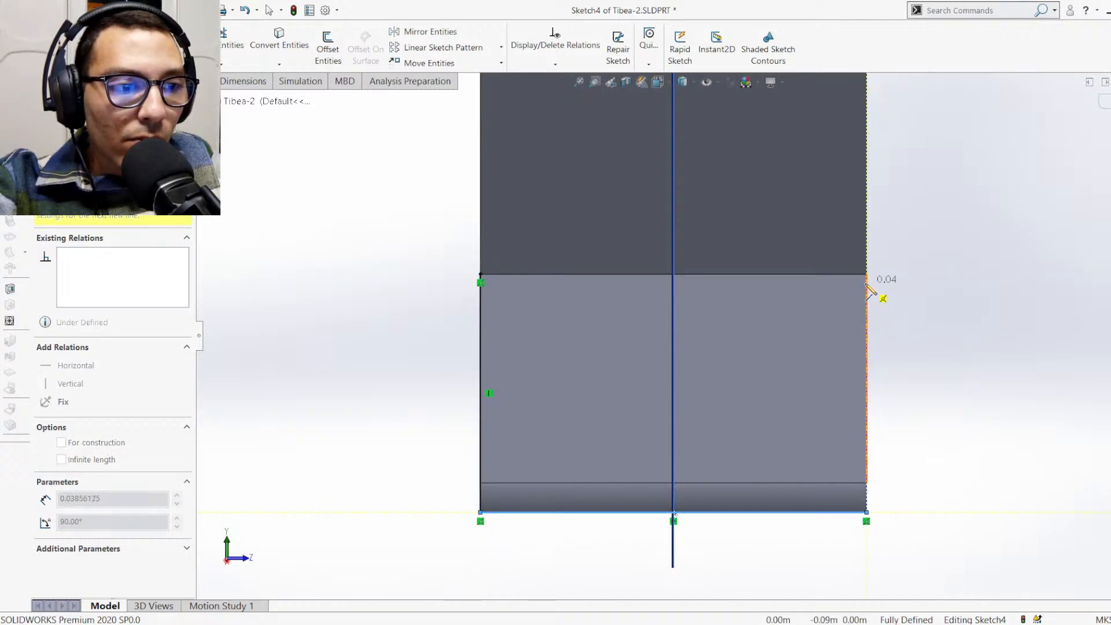
{"action": "left_click", "coordinate": [866, 274]}
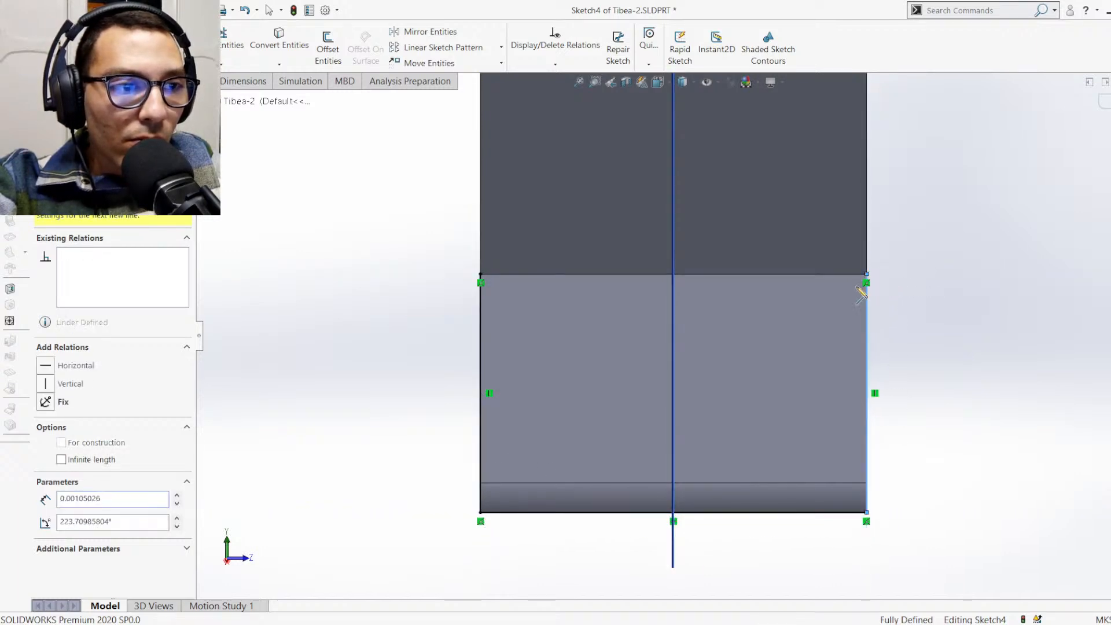
{"action": "left_click", "coordinate": [720, 513]}
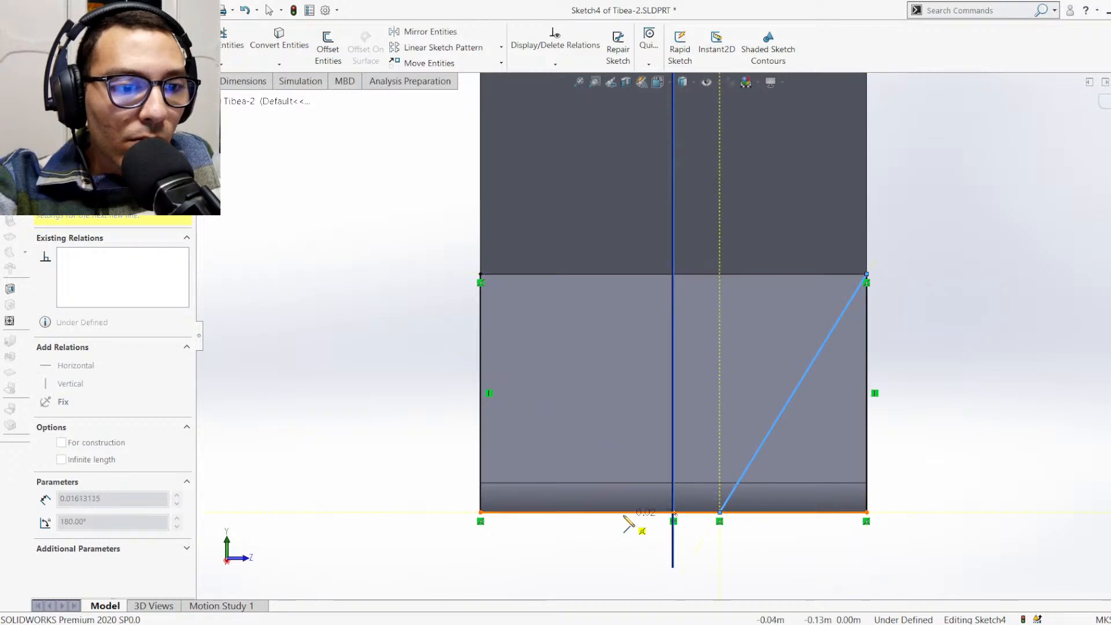
{"action": "left_click", "coordinate": [619, 512]}
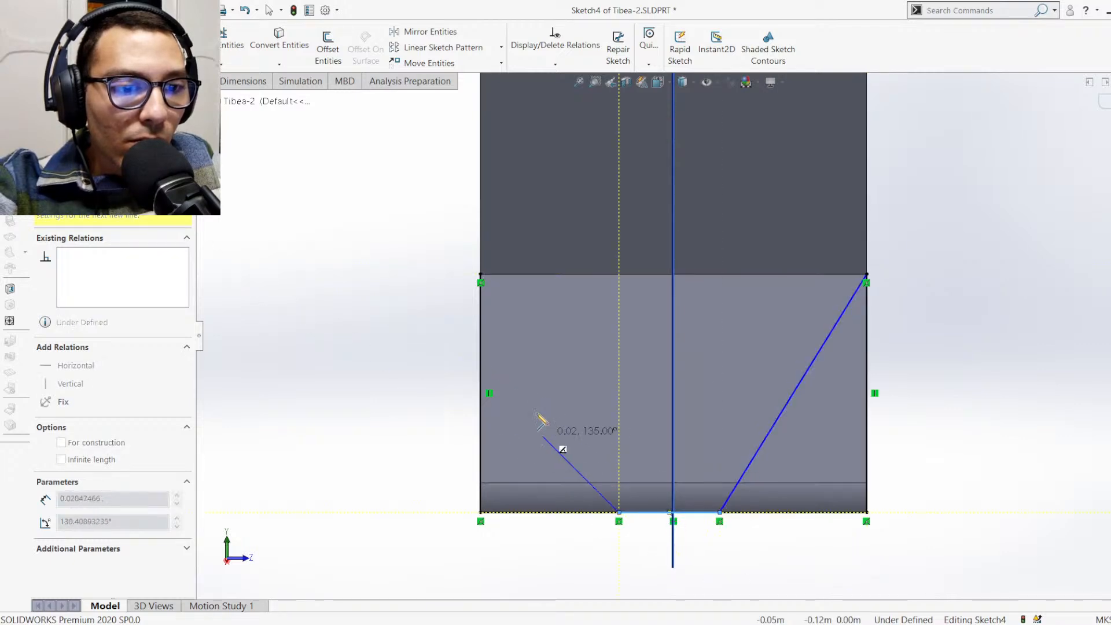
{"action": "left_click", "coordinate": [480, 276]}
{"action": "key", "text": "Escape"}
{"action": "key", "text": "Escape"}
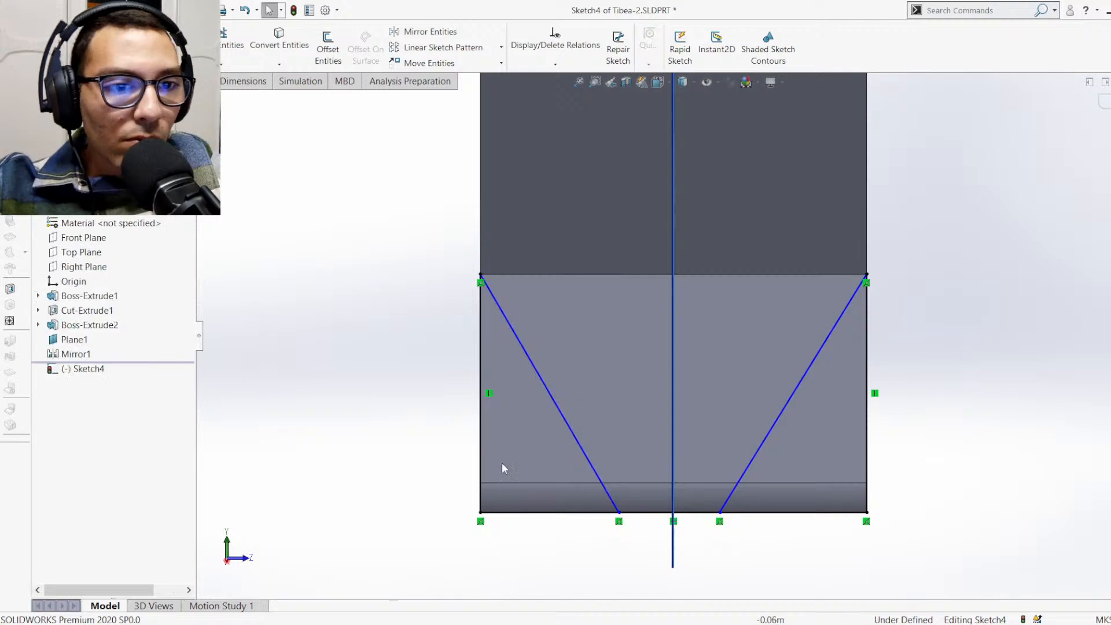
{"action": "left_click", "coordinate": [52, 48]}
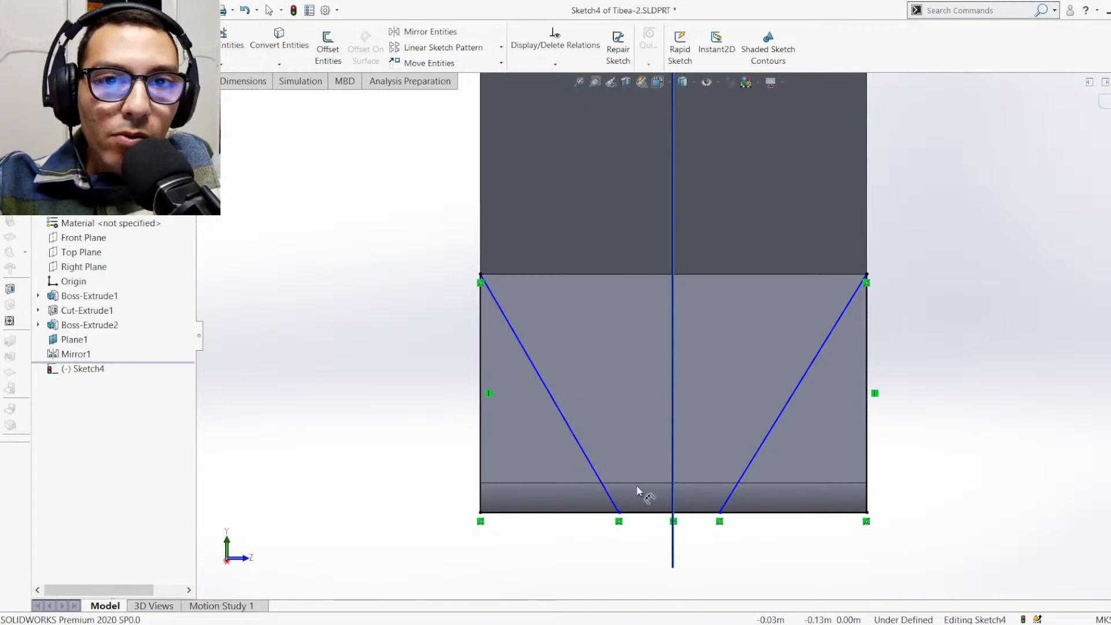
{"action": "left_click", "coordinate": [698, 513]}
{"action": "left_click", "coordinate": [694, 458]}
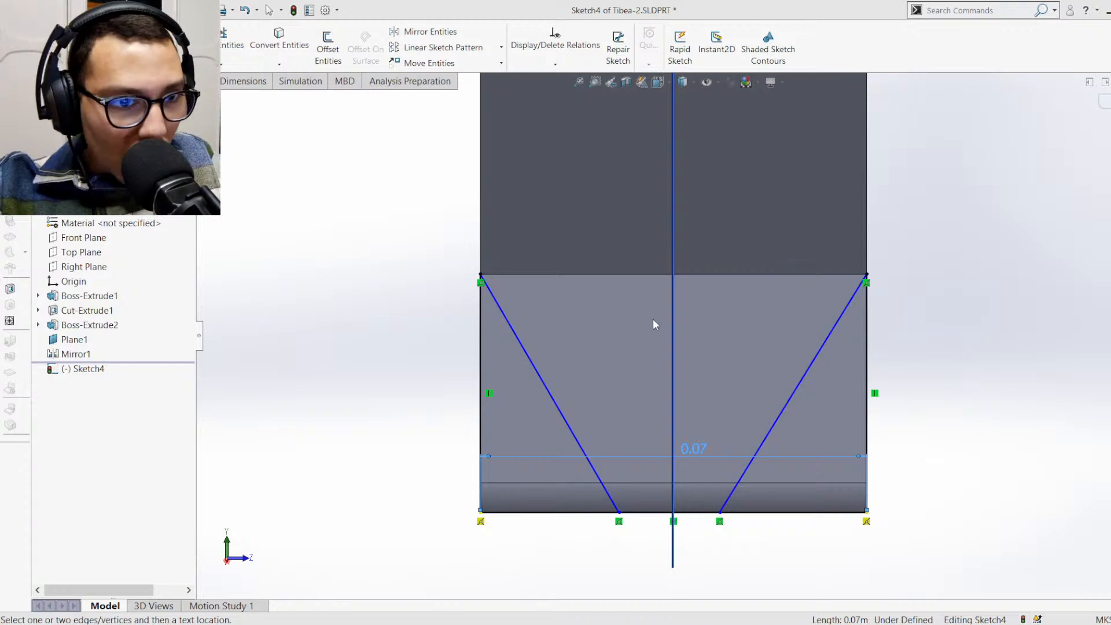
{"action": "key", "text": "Escape"}
Dimension the gap between the lower endpoints of the two diagonal lines as 0.01 m
{"action": "scroll", "coordinate": [689, 513], "scroll_direction": "down", "scroll_amount": 3}
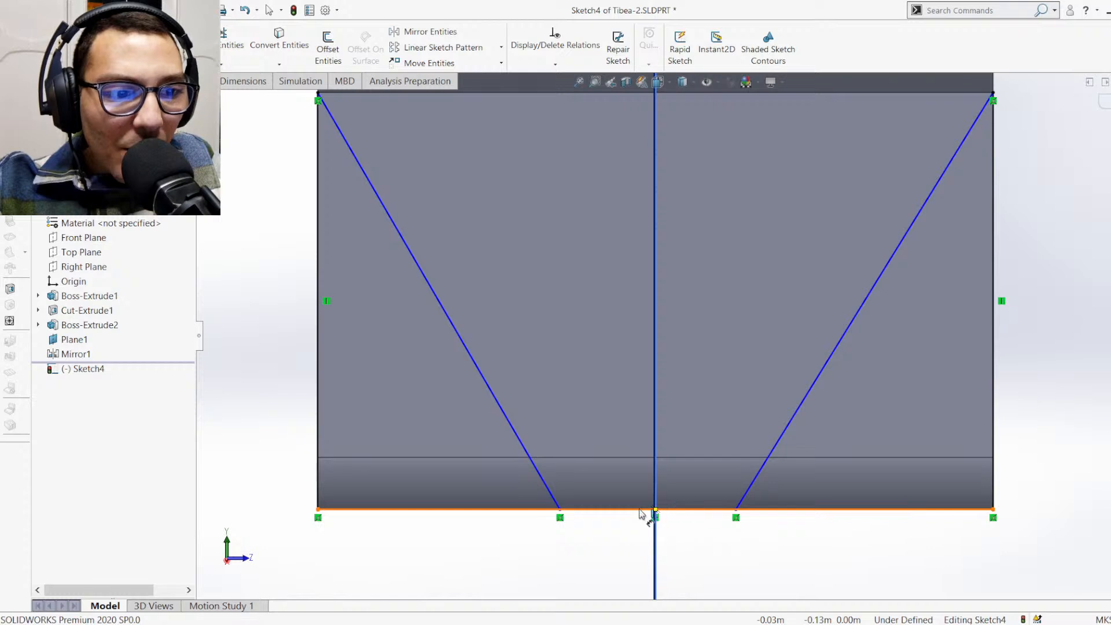
{"action": "scroll", "coordinate": [588, 514], "scroll_direction": "down", "scroll_amount": 2}
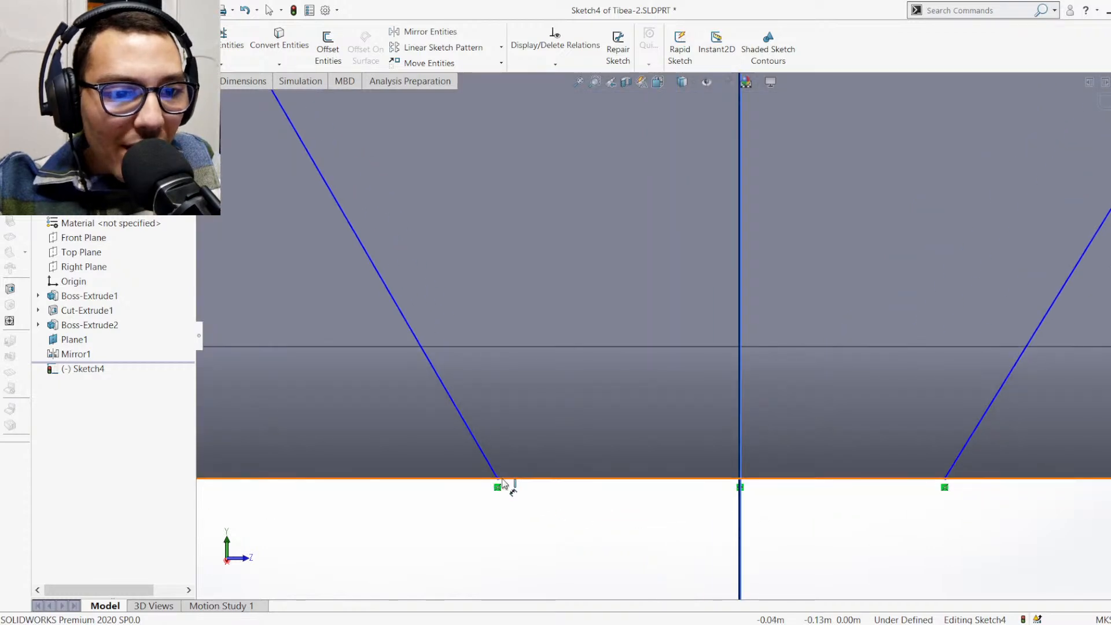
{"action": "left_click", "coordinate": [946, 479]}
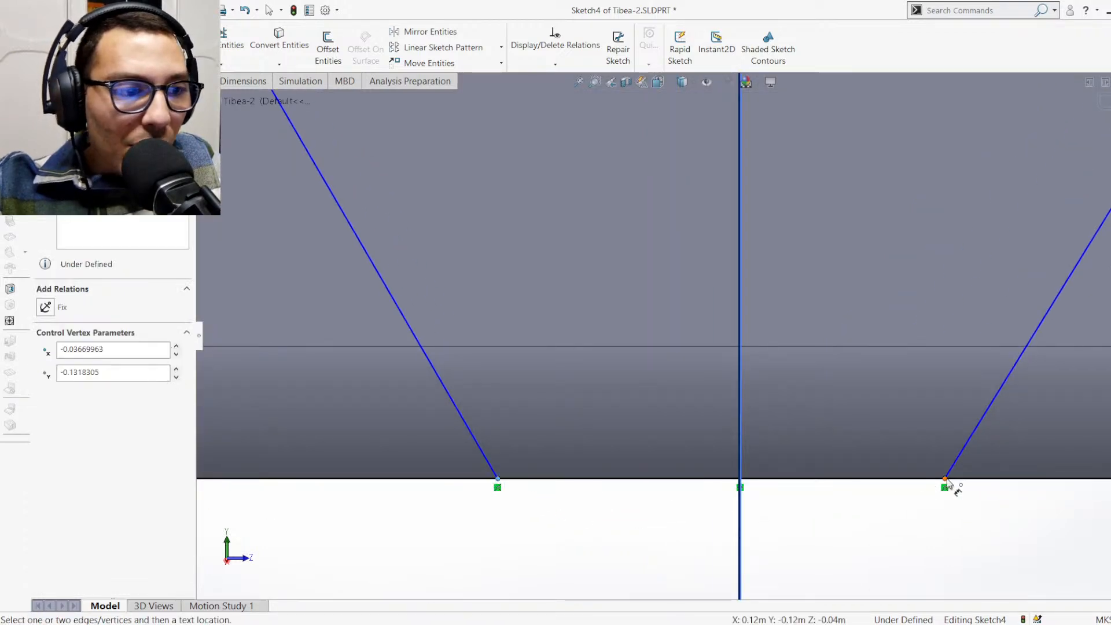
{"action": "left_click", "coordinate": [710, 296]}
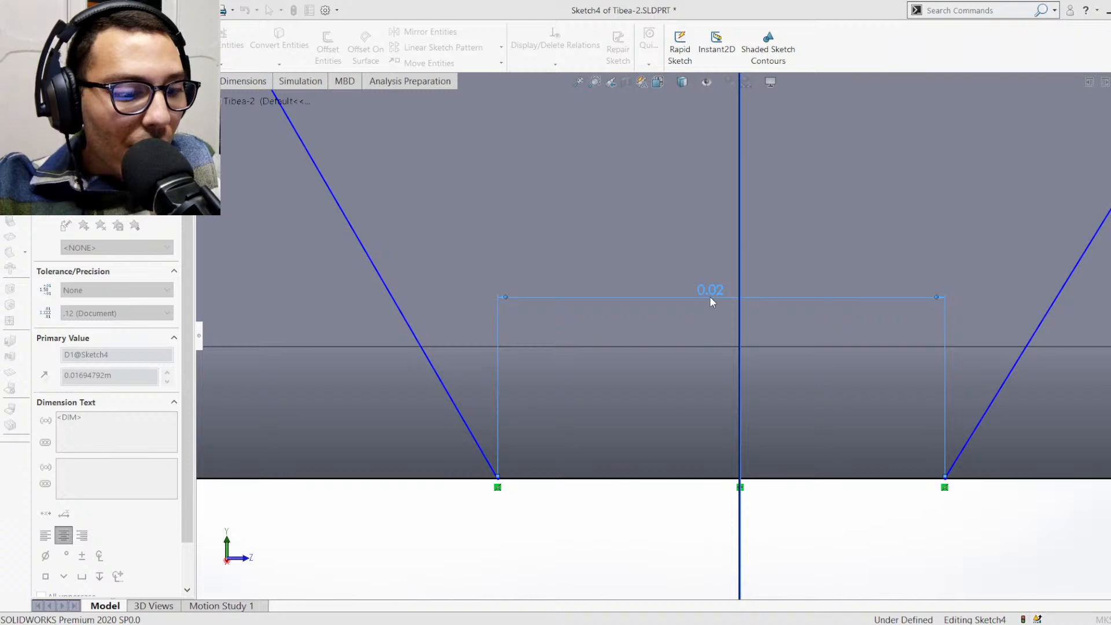
{"action": "type", "text": "0.01"}
{"action": "key", "text": "Return"}
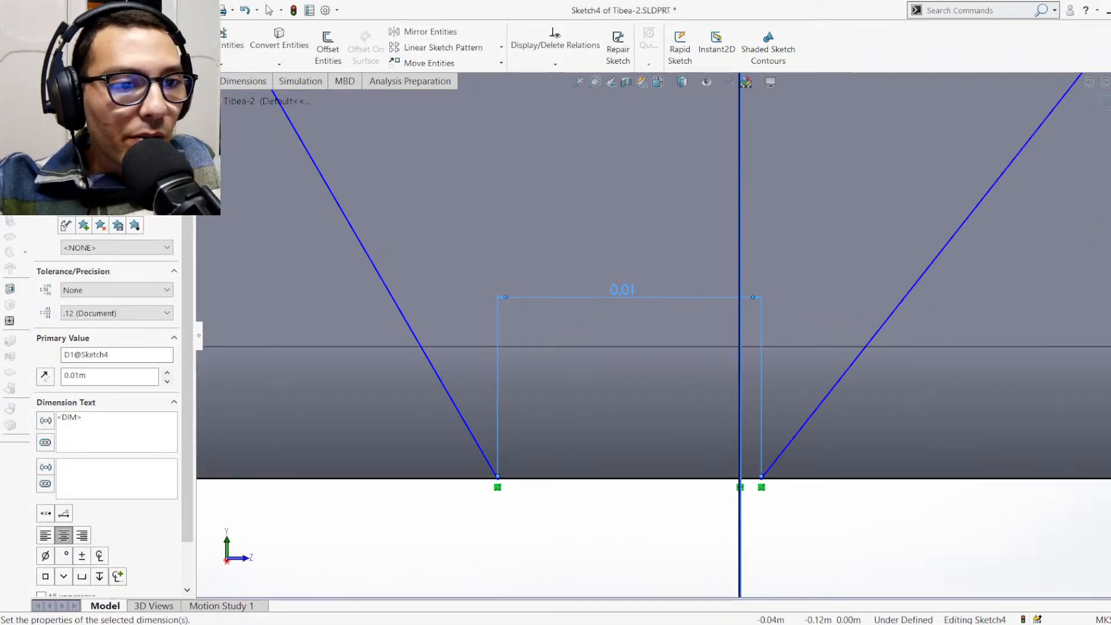
{"action": "key", "text": "Escape"}
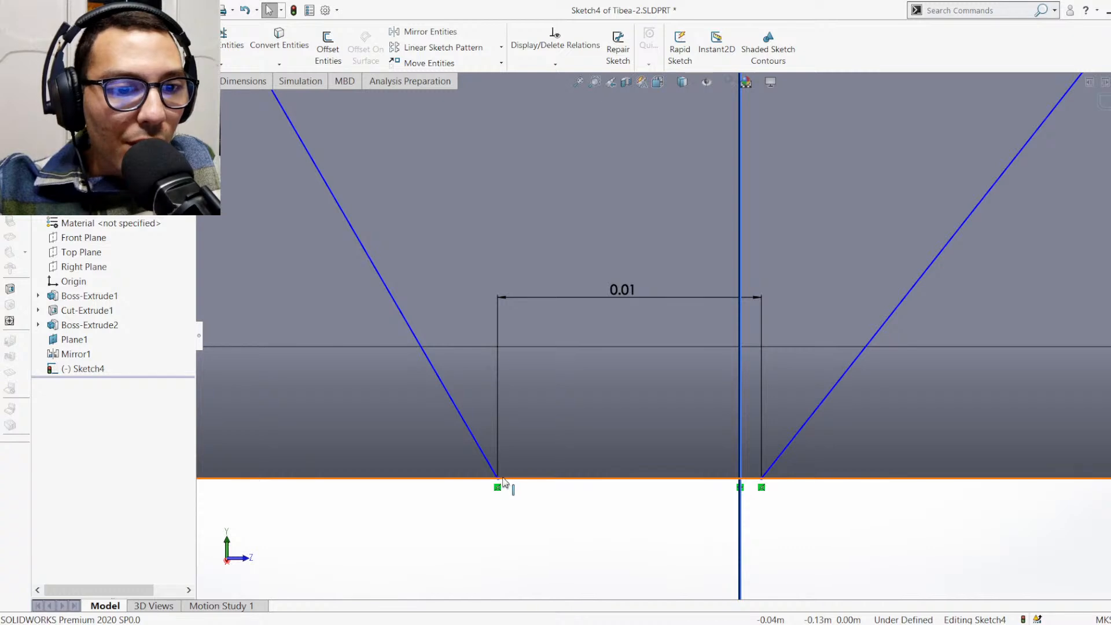
Dimension the distance between the left diagonal's lower endpoint and Plane1 as 0.005 m to centre the gap
{"action": "scroll", "coordinate": [589, 432], "scroll_direction": "up", "scroll_amount": 5}
{"action": "scroll", "coordinate": [740, 250], "scroll_direction": "down", "scroll_amount": 4}
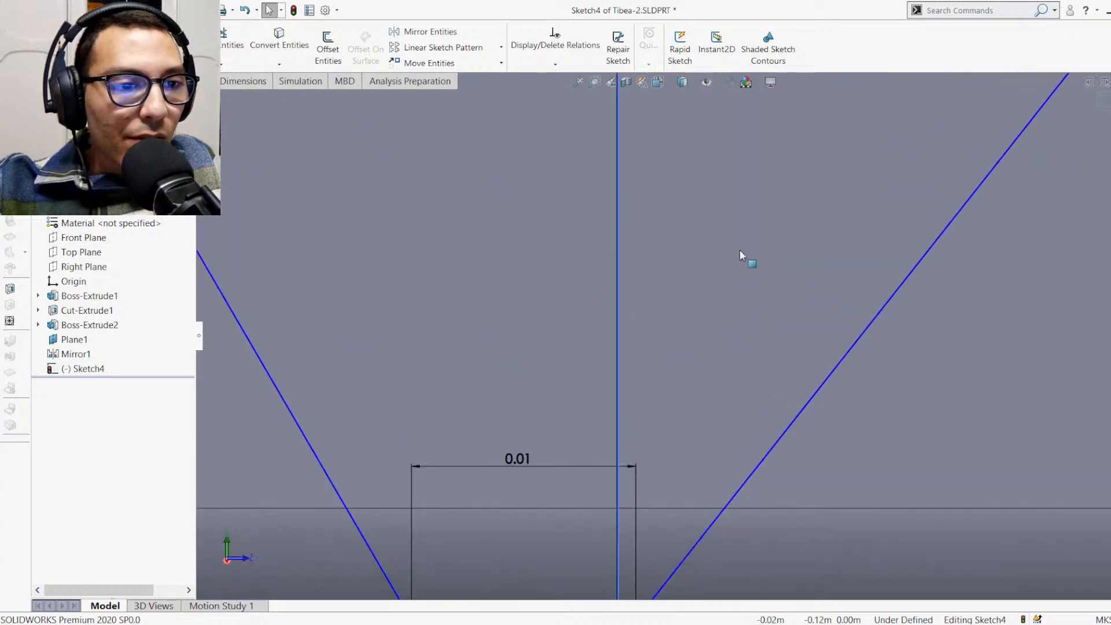
{"action": "scroll", "coordinate": [683, 336], "scroll_direction": "up", "scroll_amount": 3}
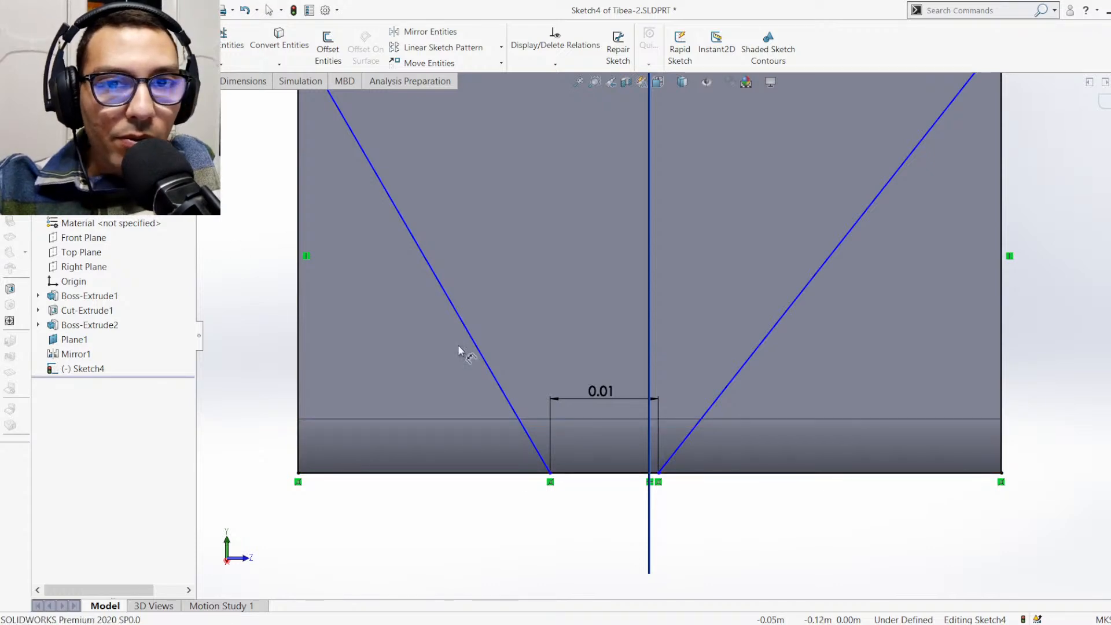
{"action": "left_click", "coordinate": [649, 325]}
{"action": "left_click", "coordinate": [611, 326]}
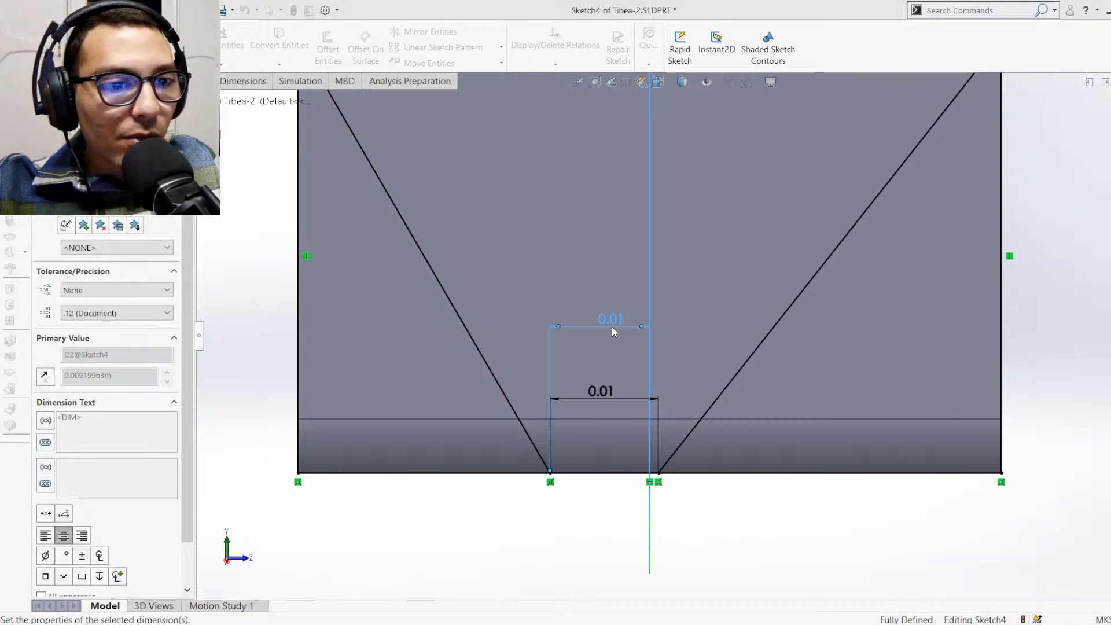
{"action": "key", "text": "Return"}
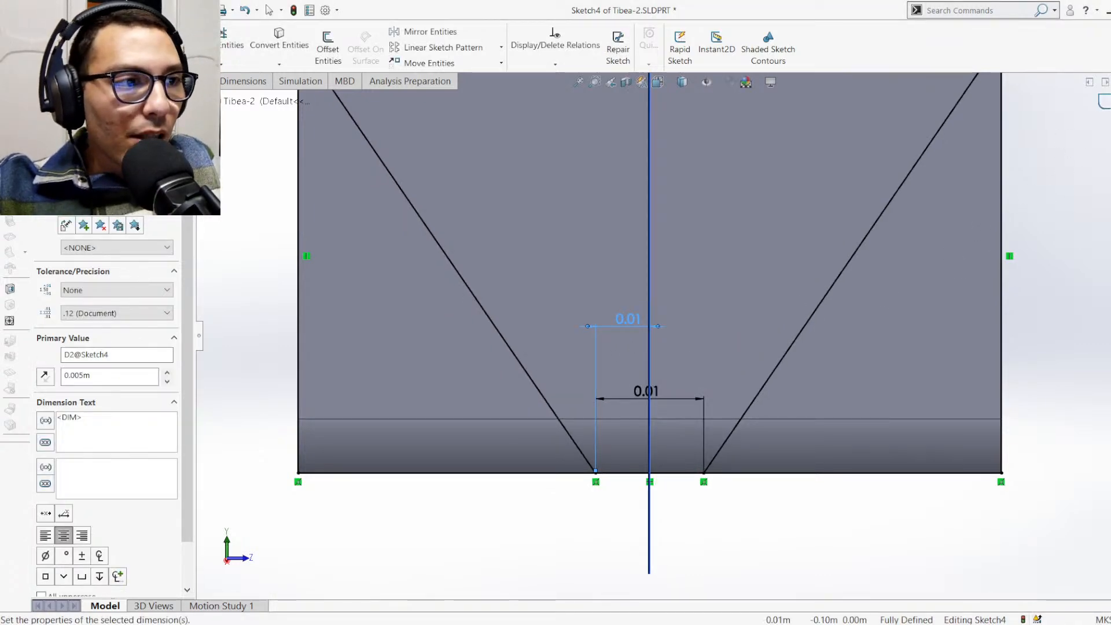
Finish the sketch and cut its four outer regions from the foot with the Through All end condition
{"action": "left_click", "coordinate": [1106, 102]}
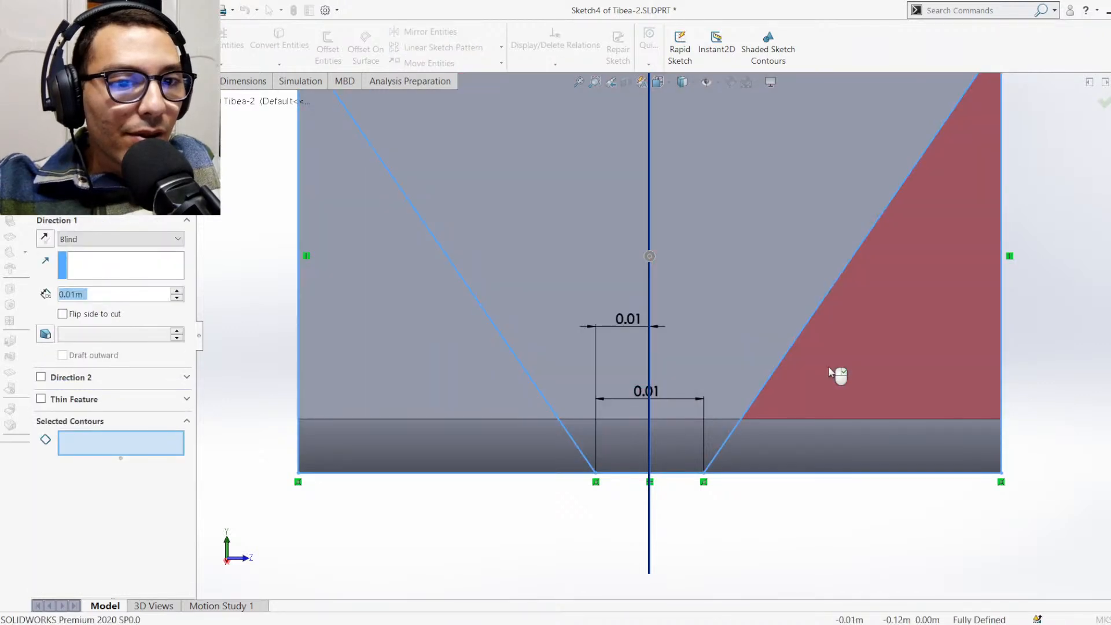
{"action": "left_click", "coordinate": [831, 372]}
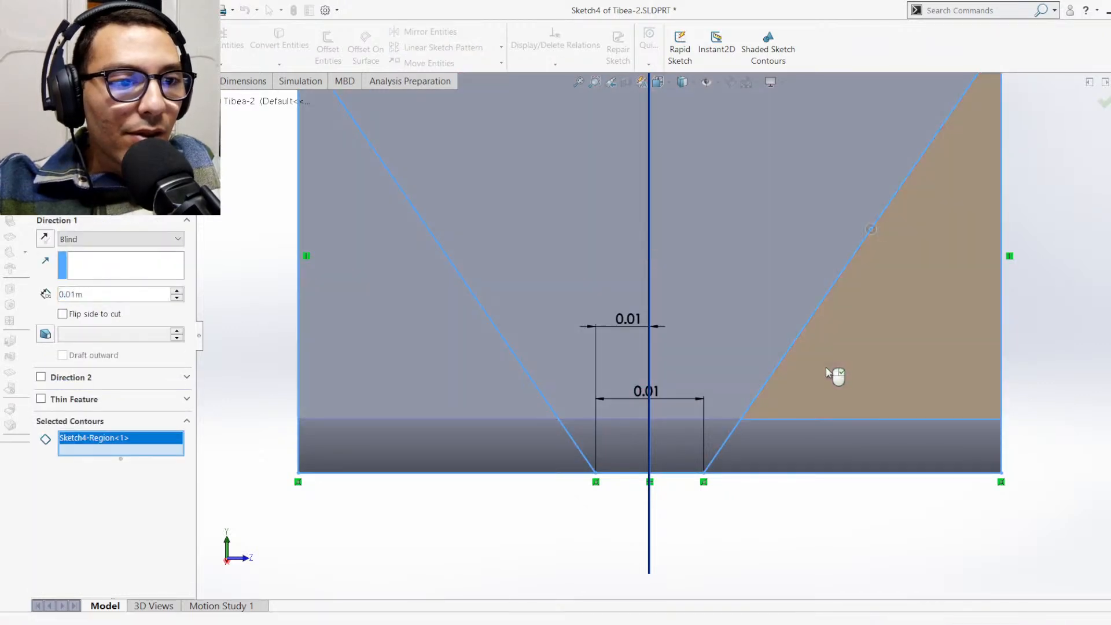
{"action": "left_click", "coordinate": [806, 442]}
{"action": "left_click", "coordinate": [503, 444]}
{"action": "left_click", "coordinate": [455, 386]}
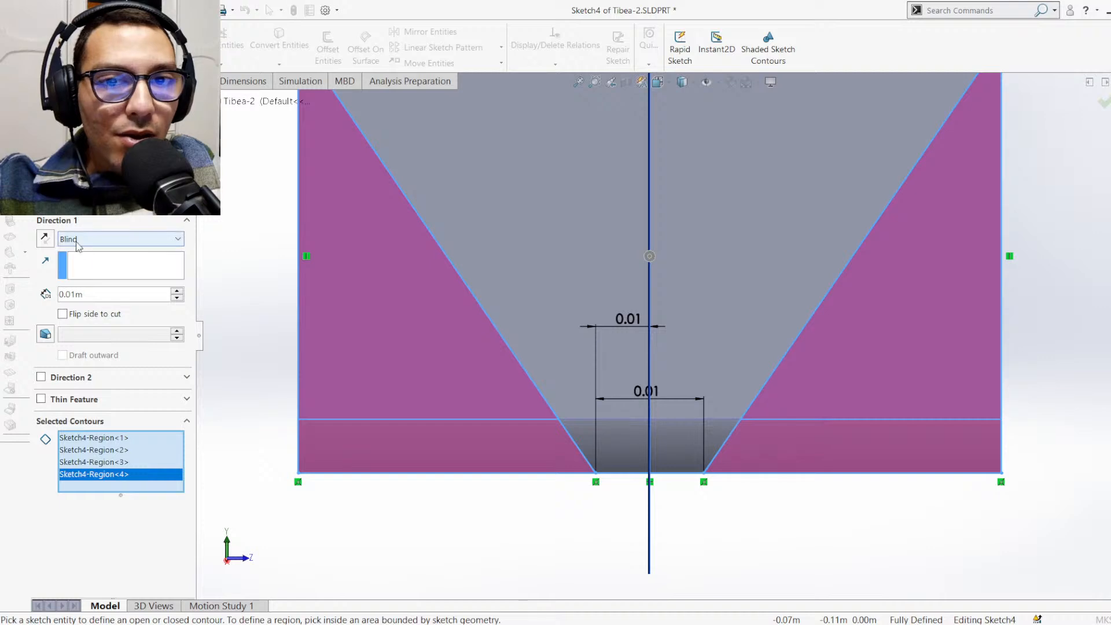
{"action": "left_click", "coordinate": [86, 265]}
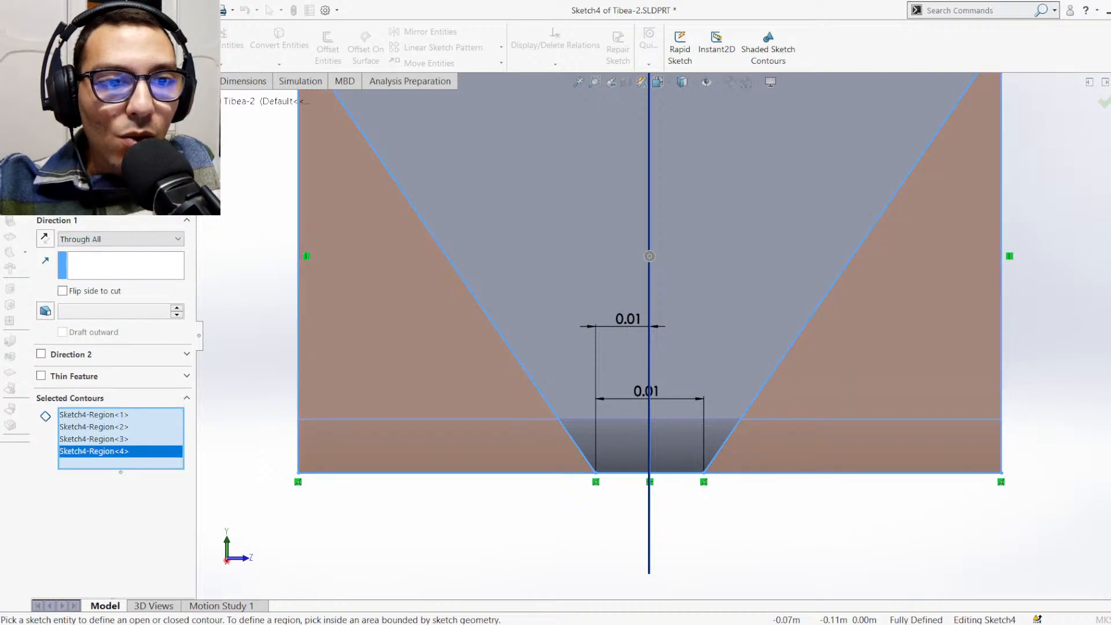
{"action": "key", "text": "Return"}
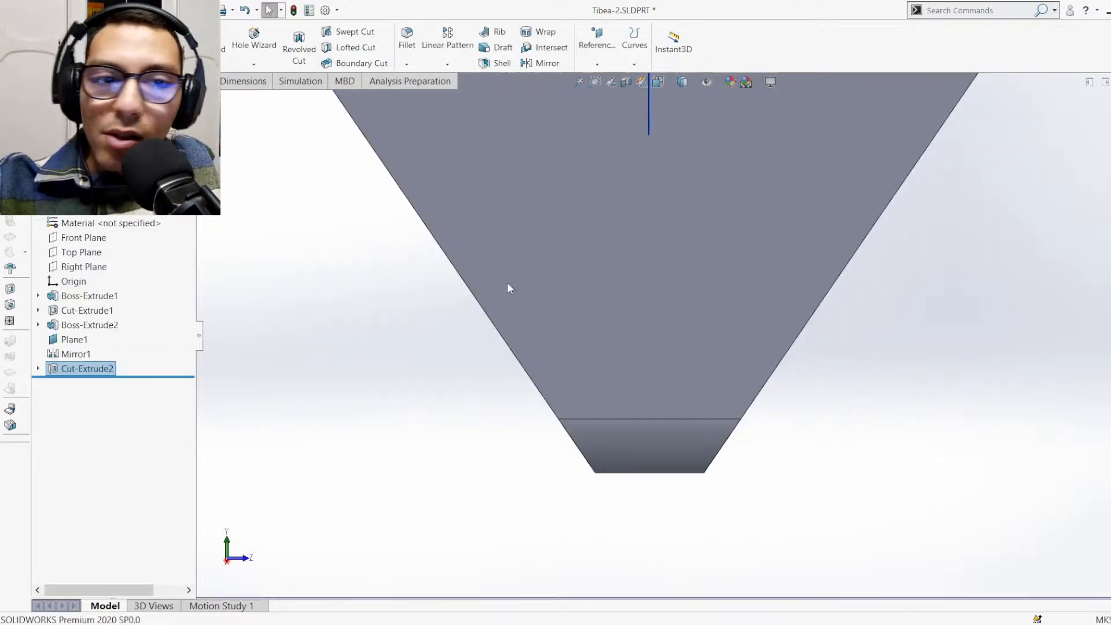
Inspect the tapered foot, switch to the Assem1 assembly and examine how the widened Tibea-2 fits around the Femur and its servo
{"action": "middle_click_drag", "start_coordinate": [508, 288], "coordinate": [663, 295]}
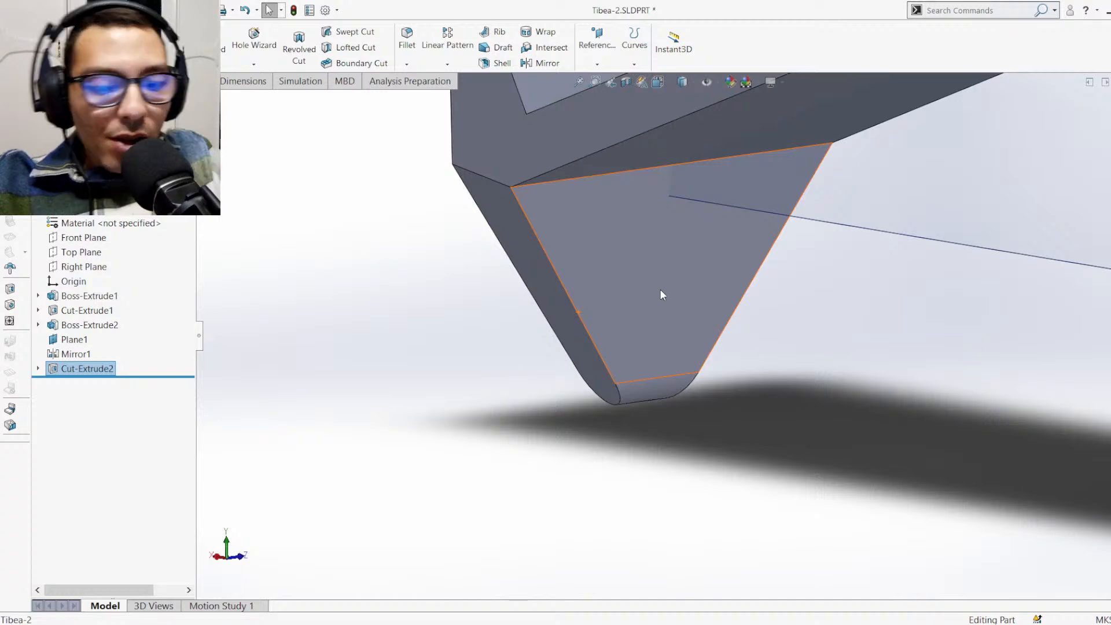
{"action": "key", "text": "ctrl+7"}
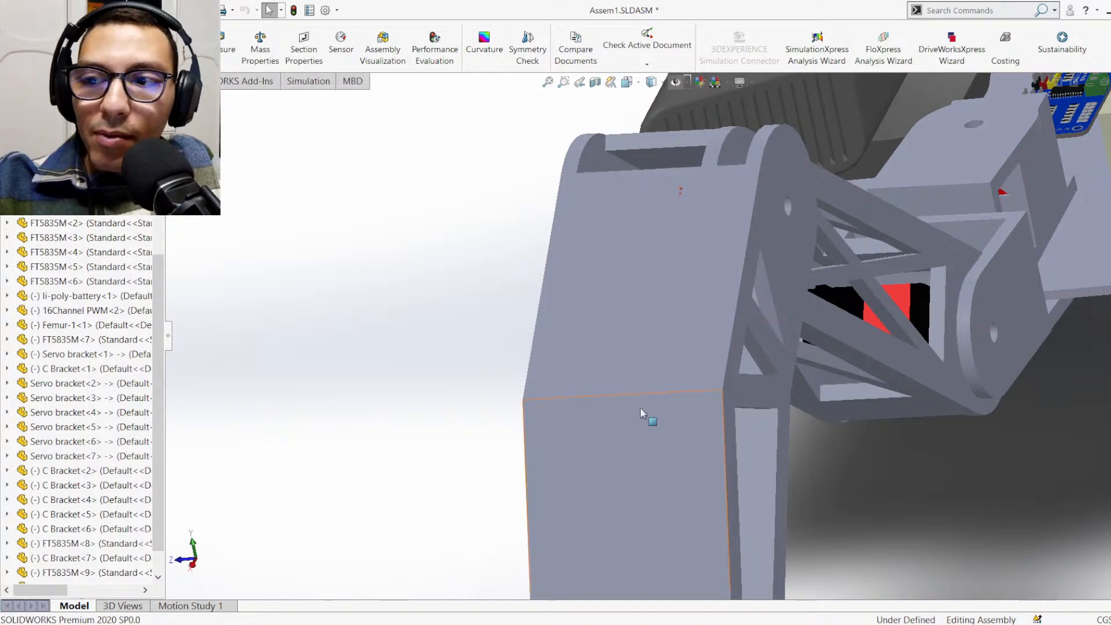
{"action": "scroll", "coordinate": [686, 347], "scroll_direction": "up", "scroll_amount": 3}
{"action": "middle_click_drag", "start_coordinate": [667, 263], "coordinate": [712, 350]}
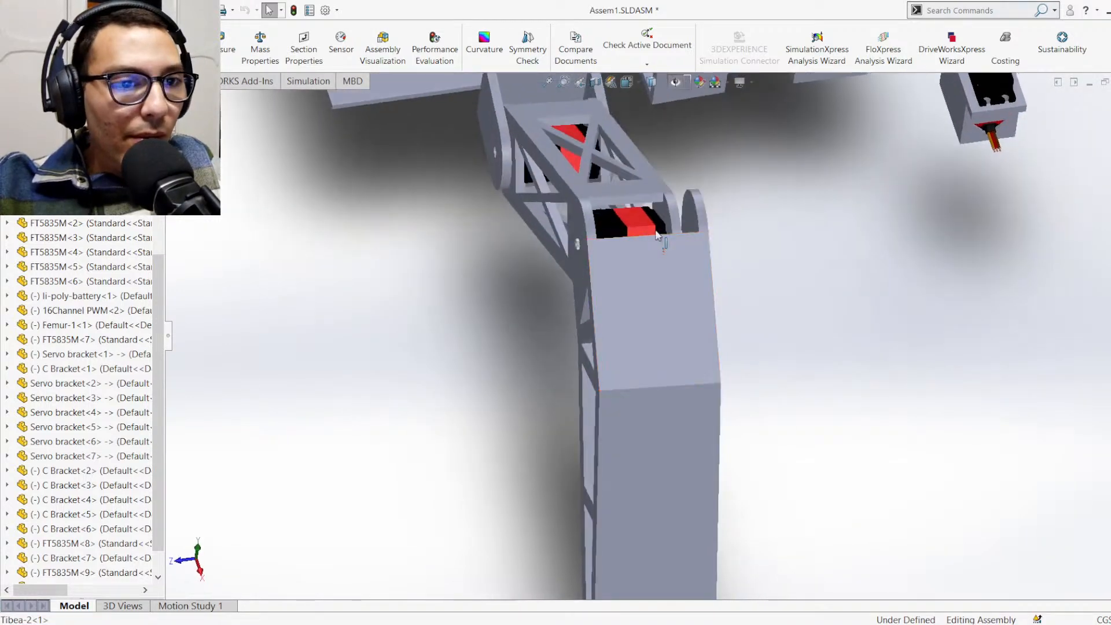
{"action": "scroll", "coordinate": [655, 229], "scroll_direction": "down", "scroll_amount": 5}
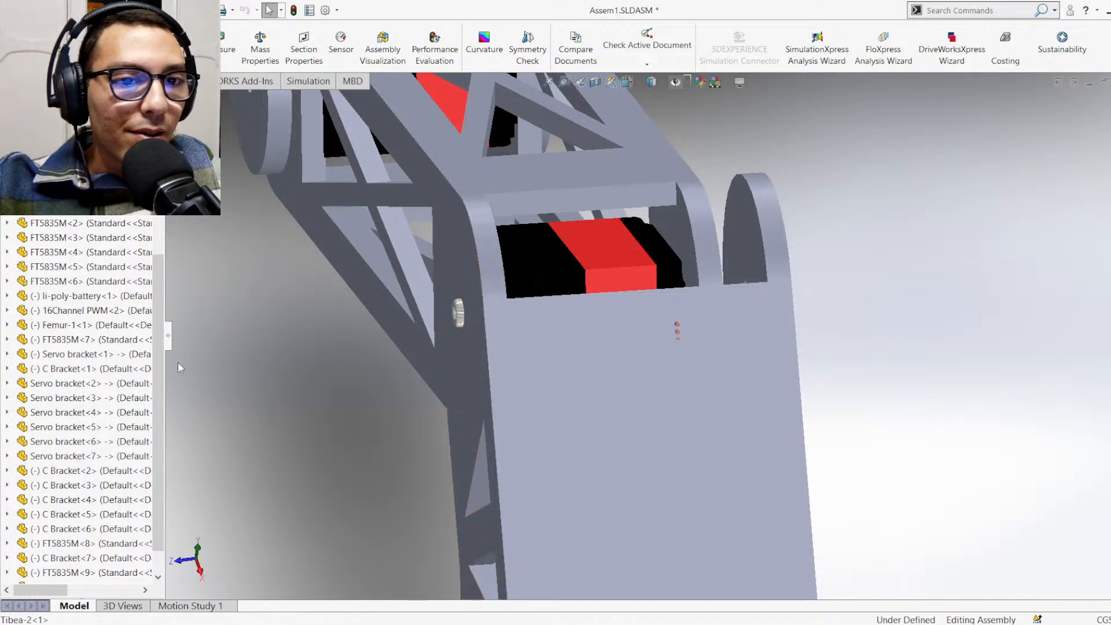
Delete the coincident mate Coincident96 that positions the Tibea-2 sideways against the Femur
{"action": "scroll", "coordinate": [115, 463], "scroll_direction": "down", "scroll_amount": 1}
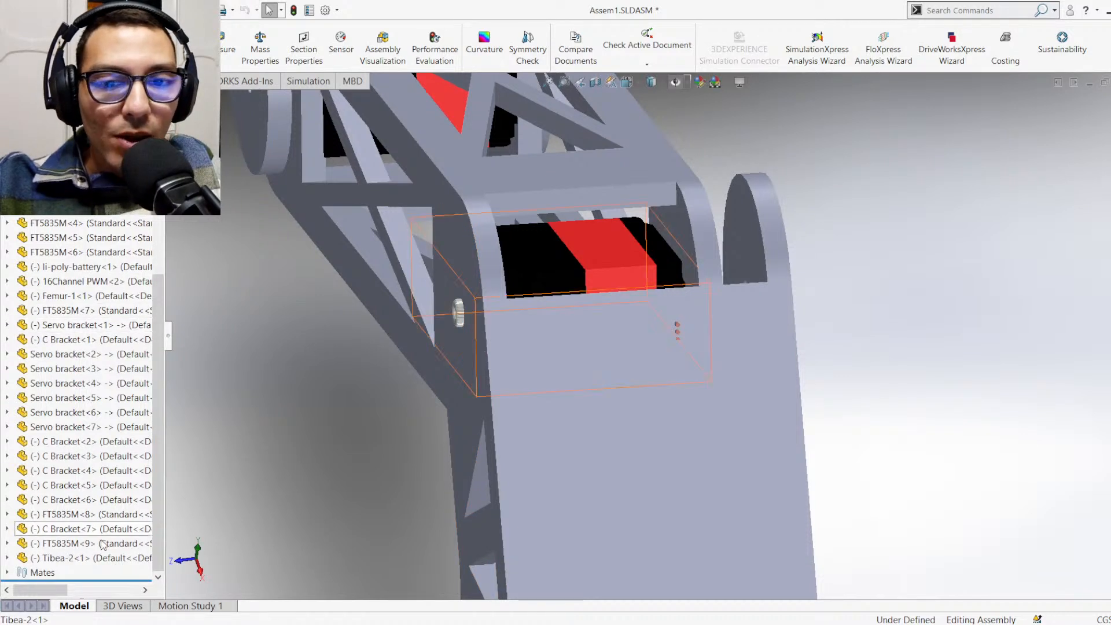
{"action": "left_click", "coordinate": [8, 558]}
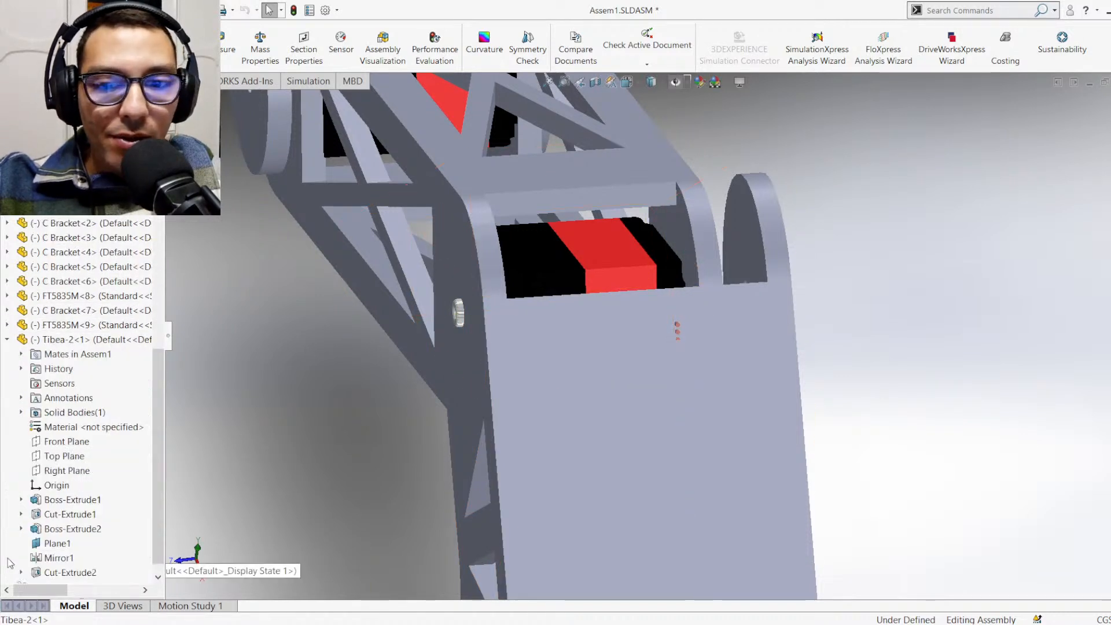
{"action": "left_click", "coordinate": [22, 340]}
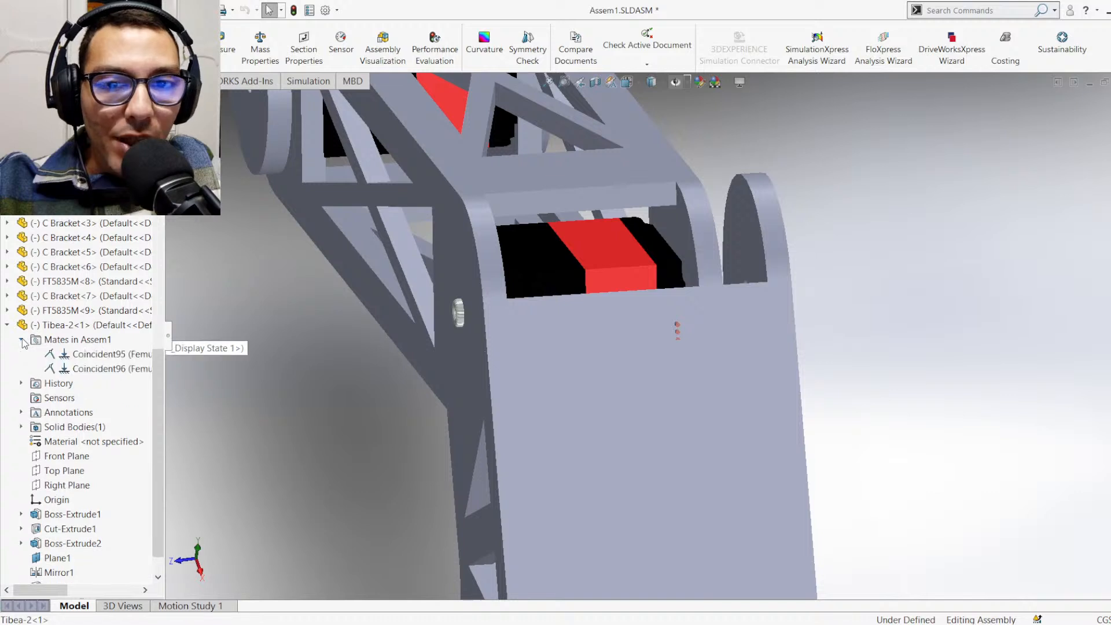
{"action": "left_click", "coordinate": [88, 371]}
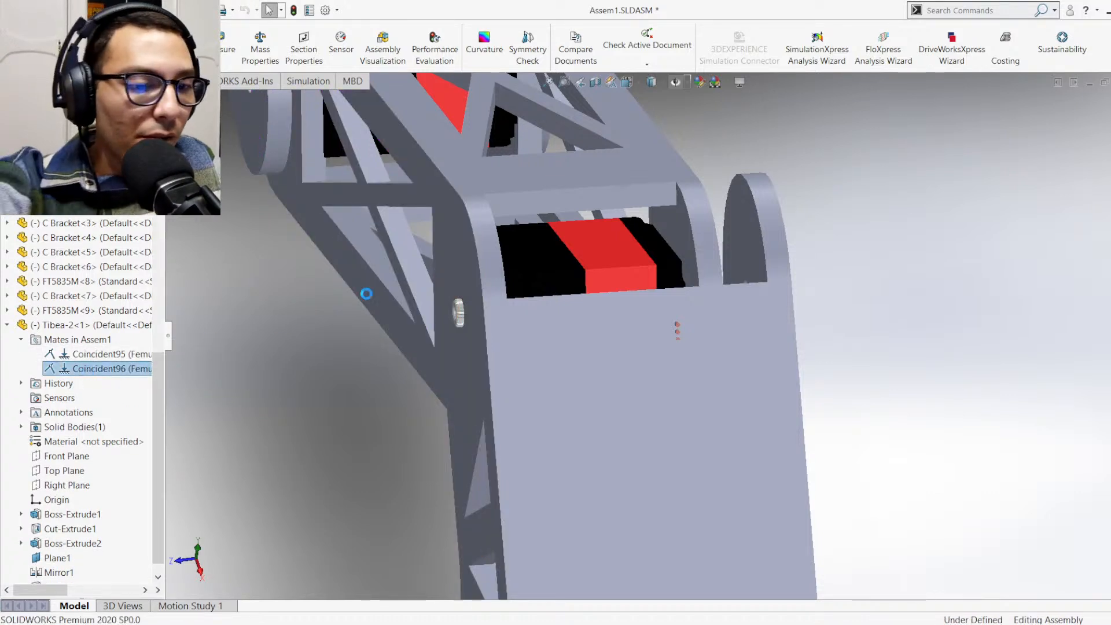
{"action": "key", "text": "Delete"}
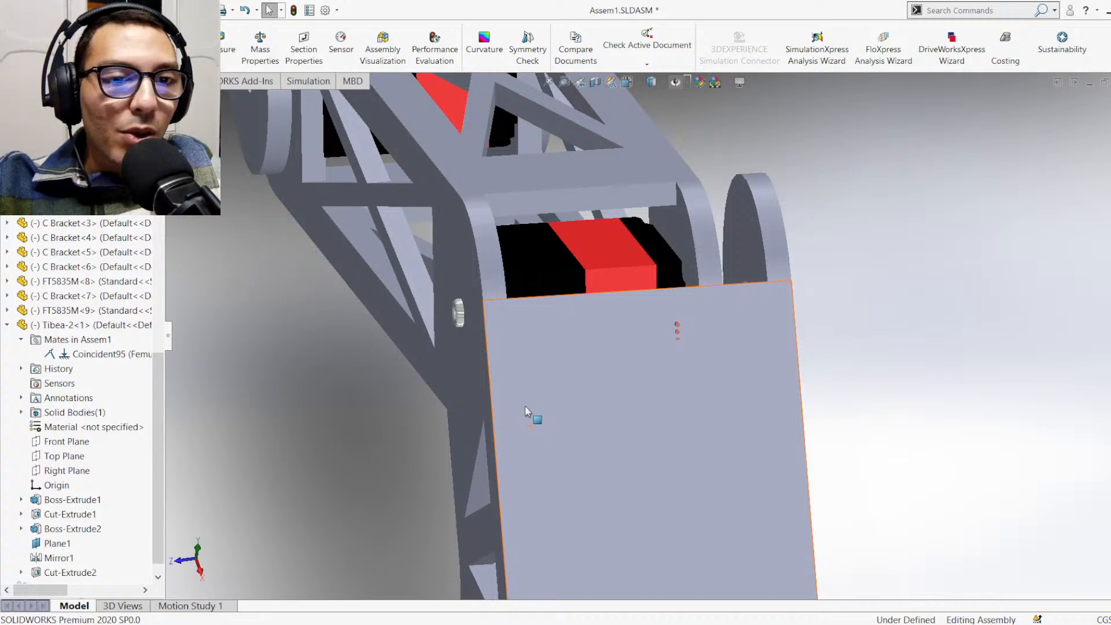
Add a coincident mate between the Femur's outer side face and the inner side face of the Tibea-2
{"action": "left_click", "coordinate": [22, 81]}
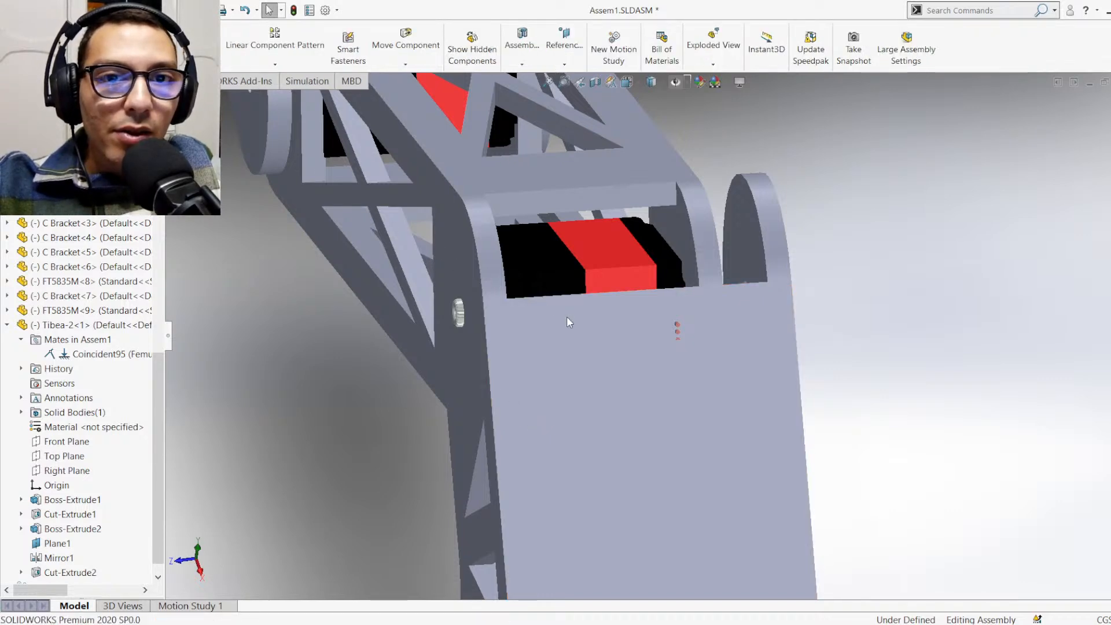
{"action": "middle_click_drag", "start_coordinate": [575, 330], "coordinate": [496, 391]}
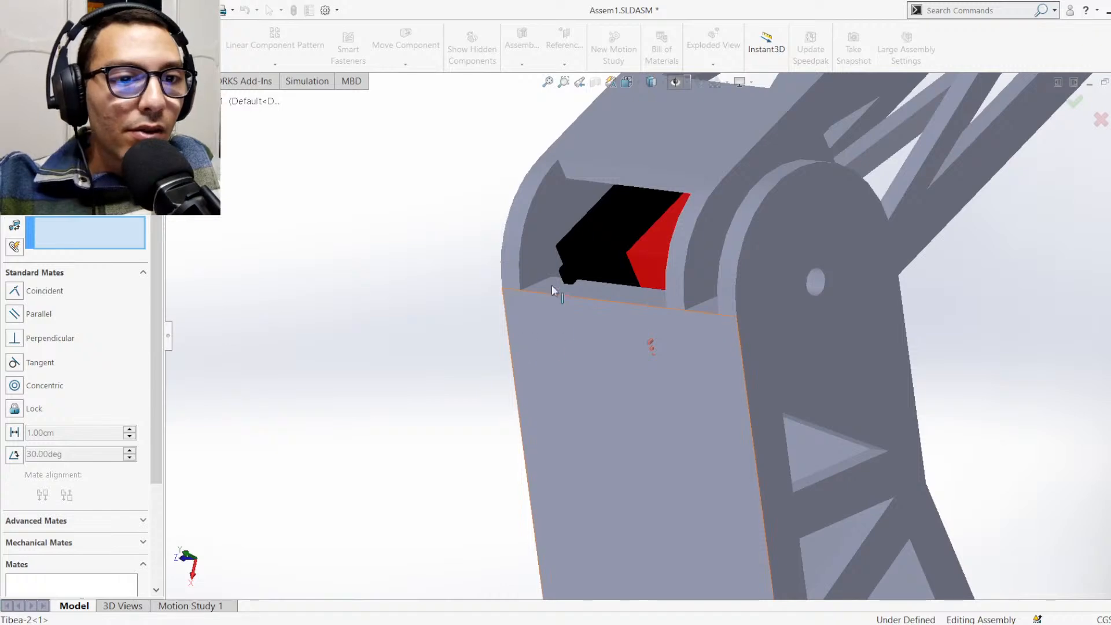
{"action": "middle_click_drag", "start_coordinate": [537, 249], "coordinate": [506, 247]}
{"action": "left_click", "coordinate": [470, 122]}
{"action": "left_click", "coordinate": [510, 241]}
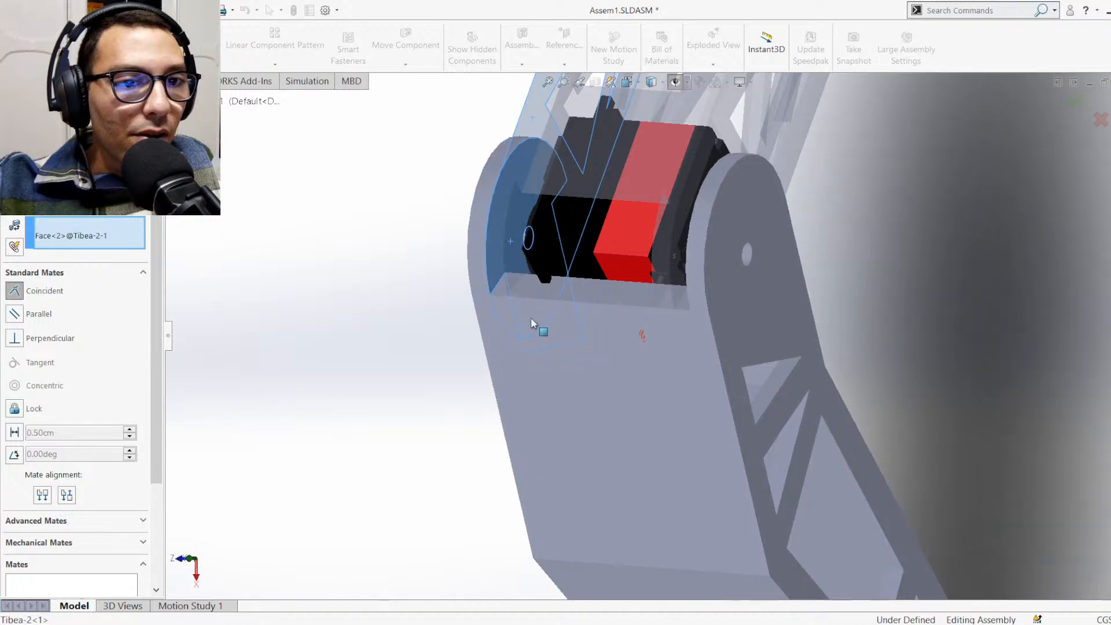
{"action": "middle_click_drag", "start_coordinate": [536, 320], "coordinate": [661, 268]}
{"action": "key", "text": "Return"}
Swing the Femur down and back up to a slightly raised pose to test the leg joints, and finish mating
{"action": "scroll", "coordinate": [654, 324], "scroll_direction": "up", "scroll_amount": 2}
{"action": "middle_click_drag", "start_coordinate": [658, 339], "coordinate": [550, 351]}
{"action": "scroll", "coordinate": [564, 418], "scroll_direction": "up", "scroll_amount": 6}
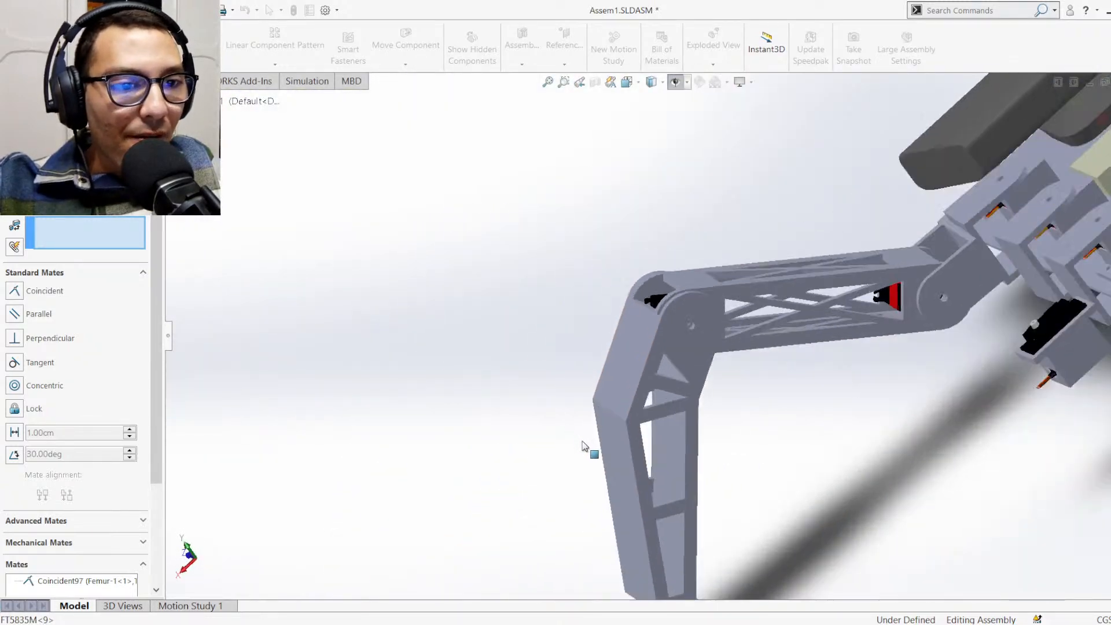
{"action": "middle_click_drag", "start_coordinate": [584, 446], "coordinate": [780, 408]}
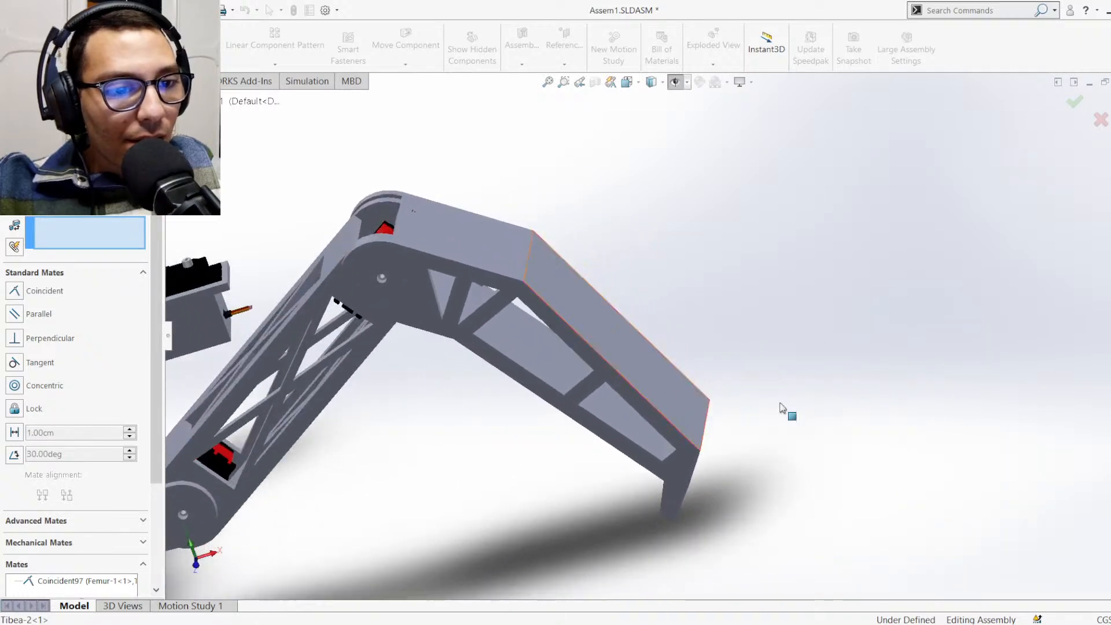
{"action": "scroll", "coordinate": [780, 408], "scroll_direction": "up", "scroll_amount": 3}
{"action": "middle_click_drag", "start_coordinate": [637, 384], "coordinate": [529, 335]}
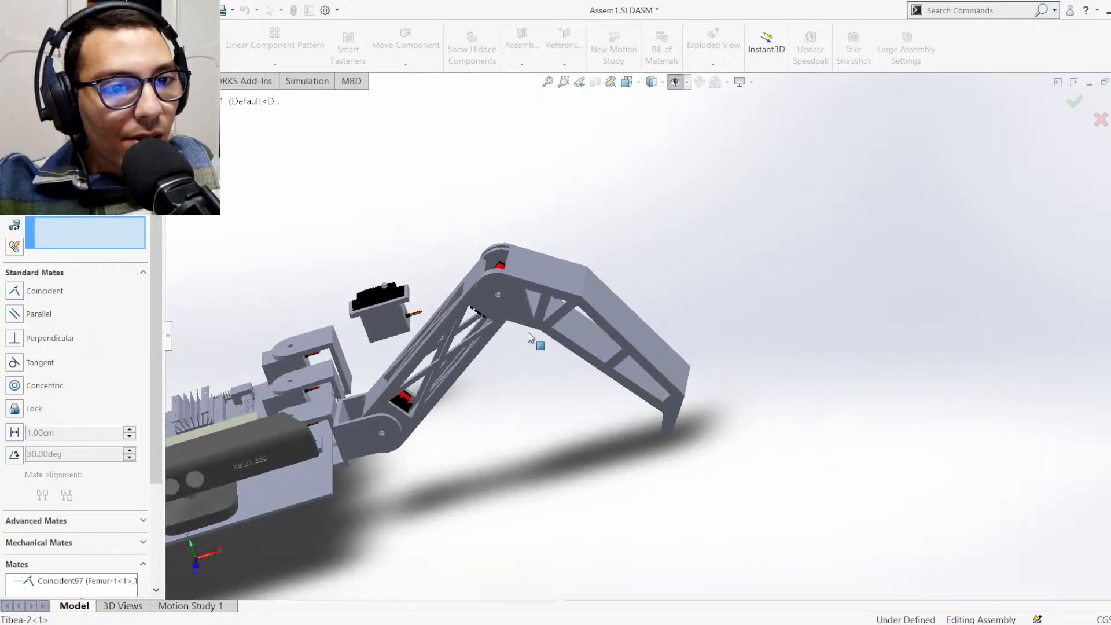
{"action": "scroll", "coordinate": [416, 373], "scroll_direction": "up", "scroll_amount": 3}
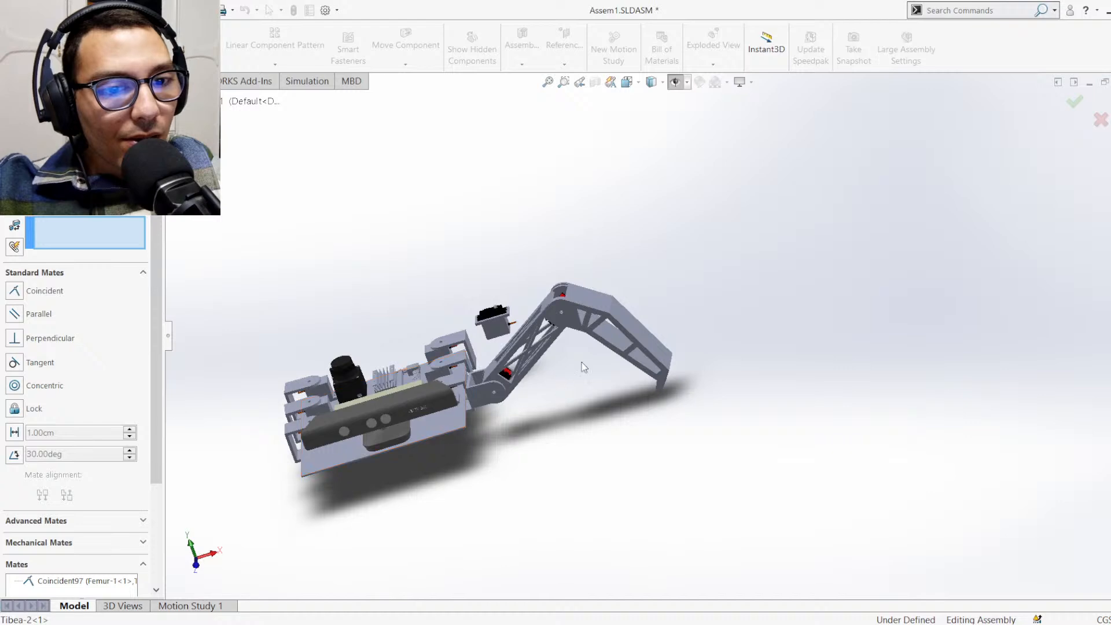
{"action": "left_click_drag", "start_coordinate": [577, 328], "coordinate": [651, 431]}
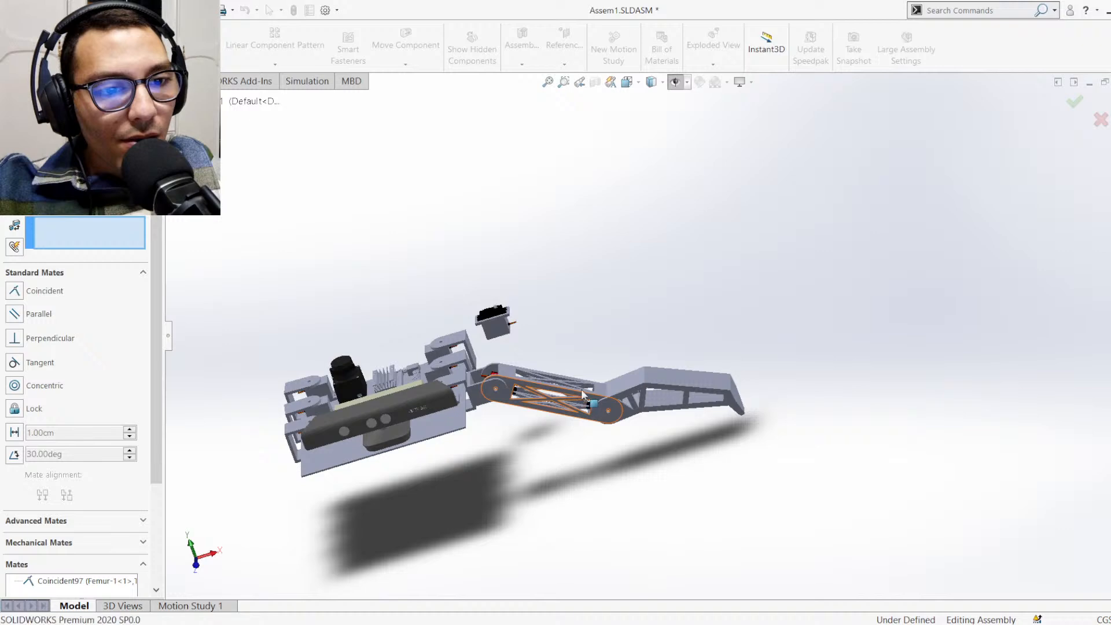
{"action": "left_click_drag", "start_coordinate": [583, 395], "coordinate": [587, 376]}
{"action": "left_click_drag", "start_coordinate": [591, 365], "coordinate": [593, 355]}
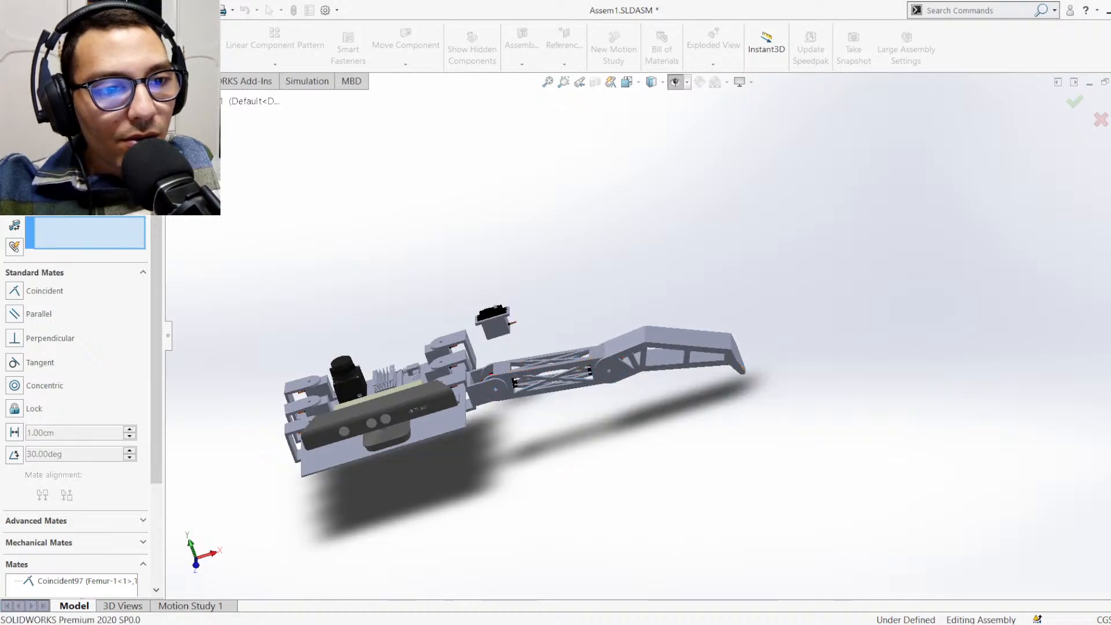
{"action": "left_click", "coordinate": [11, 135]}
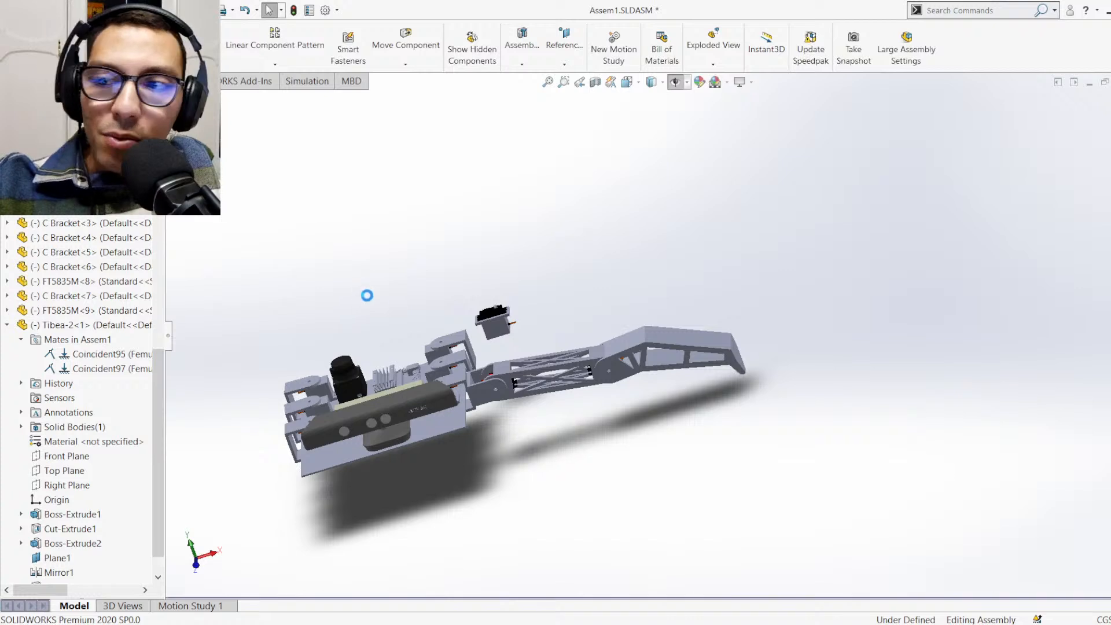
Rotate the Tibea-2 about the knee joint so its foot points down towards the ground
{"action": "left_click_drag", "start_coordinate": [743, 365], "coordinate": [685, 482]}
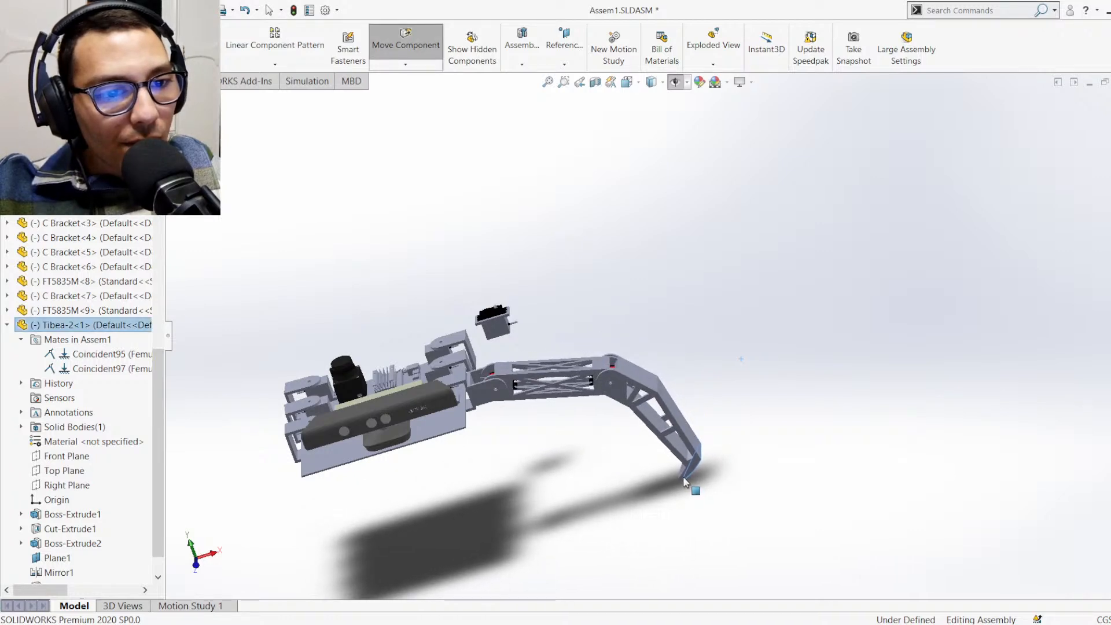
{"action": "key", "text": "Escape"}
{"action": "key", "text": "Escape"}
View the whole robot isometrically and raise the Femur so the knee lifts above the body
{"action": "middle_click_drag", "start_coordinate": [771, 421], "coordinate": [521, 518]}
{"action": "scroll", "coordinate": [635, 414], "scroll_direction": "up", "scroll_amount": 3}
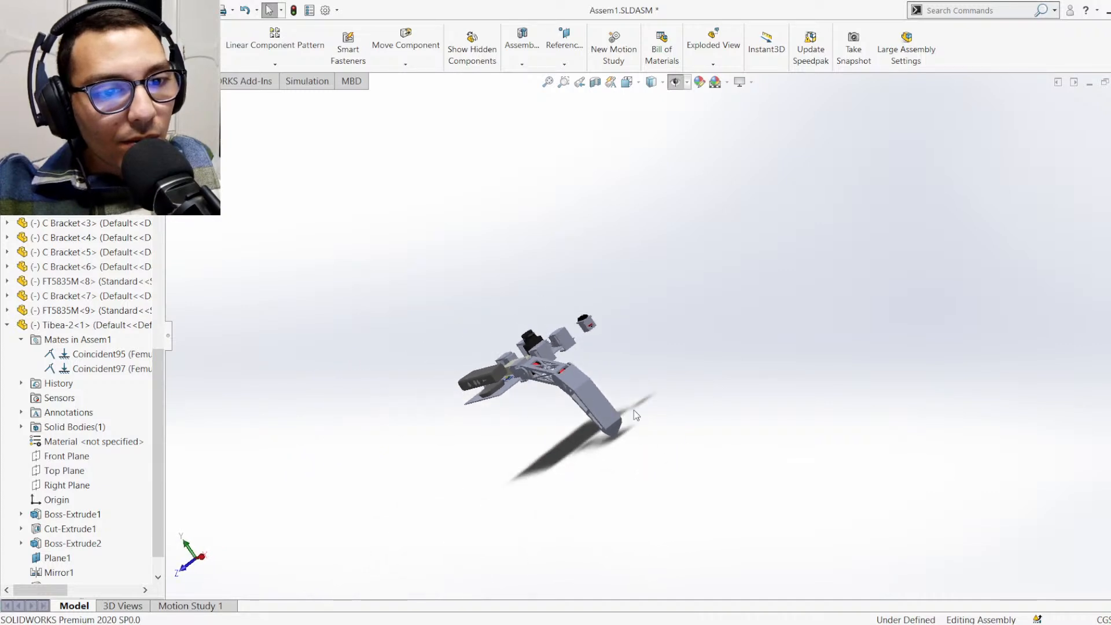
{"action": "key", "text": "ctrl+7"}
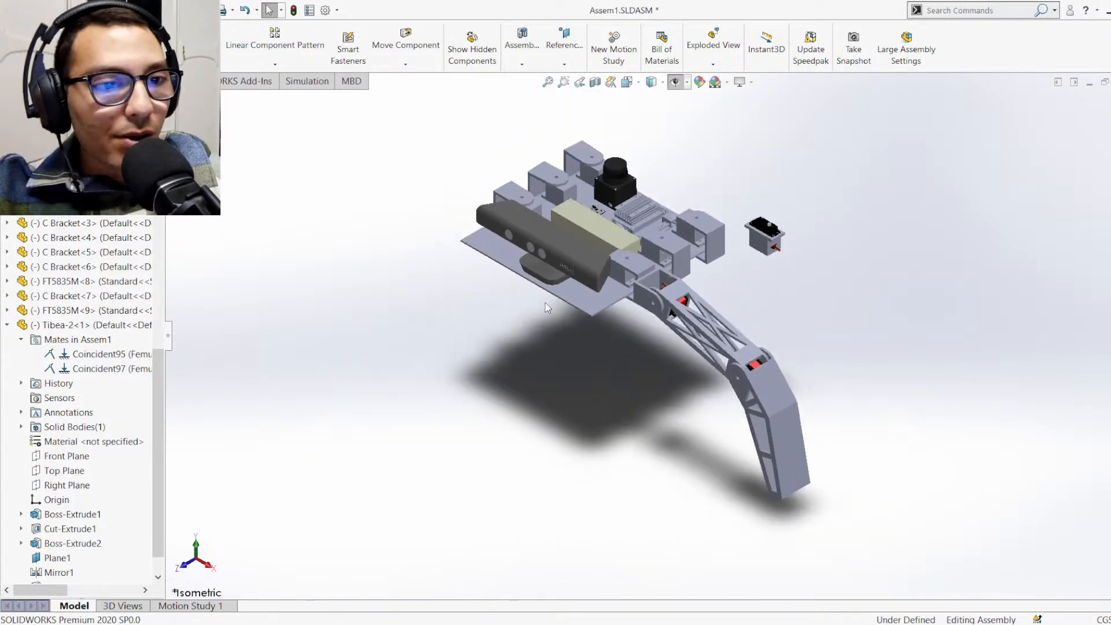
{"action": "scroll", "coordinate": [545, 303], "scroll_direction": "up", "scroll_amount": 4}
{"action": "scroll", "coordinate": [549, 234], "scroll_direction": "down", "scroll_amount": 5}
{"action": "scroll", "coordinate": [676, 342], "scroll_direction": "up", "scroll_amount": 2}
{"action": "scroll", "coordinate": [680, 435], "scroll_direction": "down", "scroll_amount": 2}
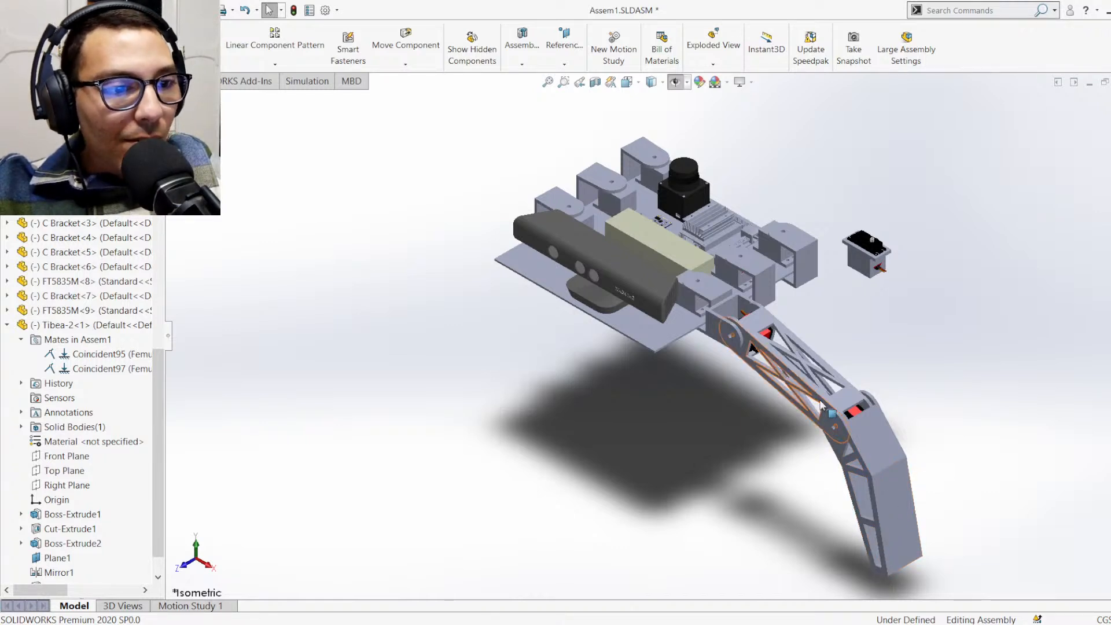
{"action": "left_click_drag", "start_coordinate": [824, 388], "coordinate": [735, 369]}
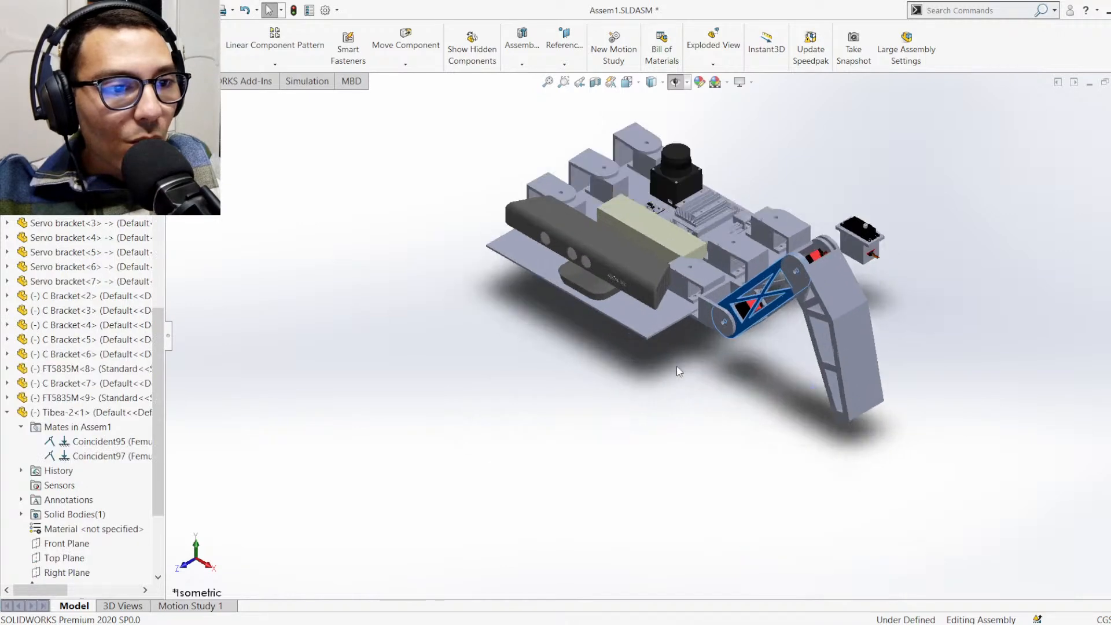
Face the Kinect's front squarely and swing the Femur to a nearly vertical pose beside the body
{"action": "middle_click_drag", "start_coordinate": [675, 367], "coordinate": [714, 265]}
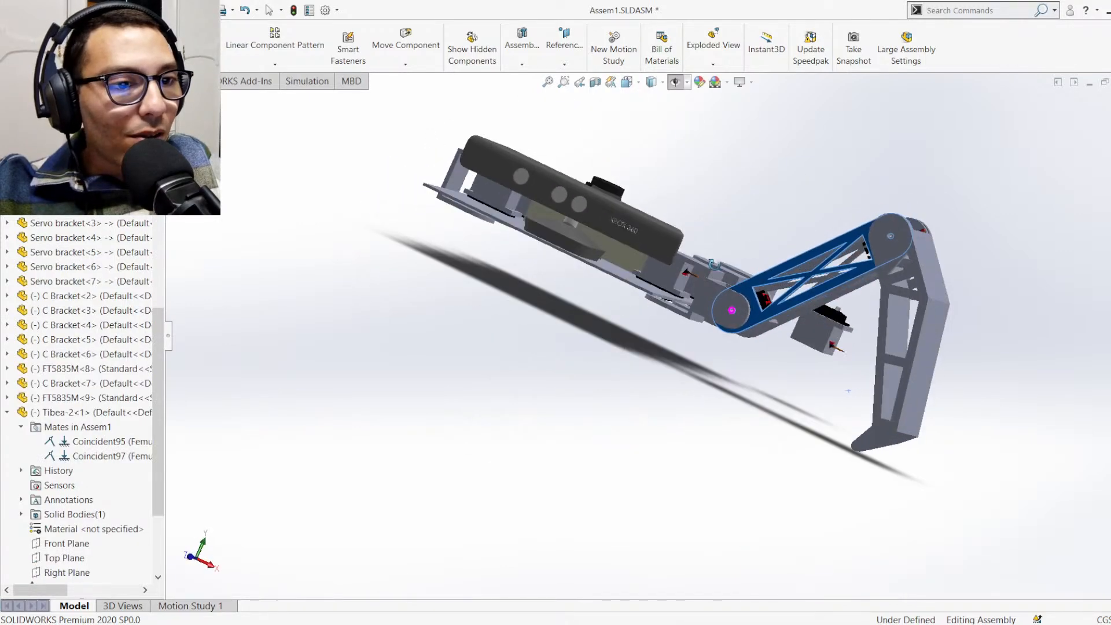
{"action": "left_click", "coordinate": [653, 234]}
{"action": "key", "text": "ctrl+8"}
{"action": "scroll", "coordinate": [619, 330], "scroll_direction": "down", "scroll_amount": 4}
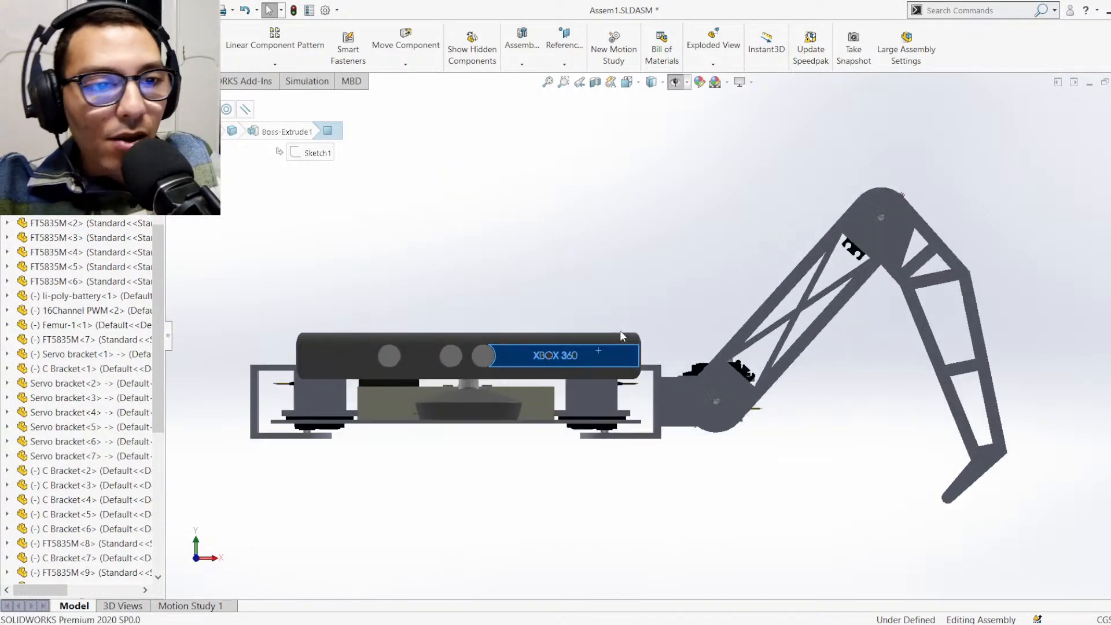
{"action": "left_click", "coordinate": [836, 477]}
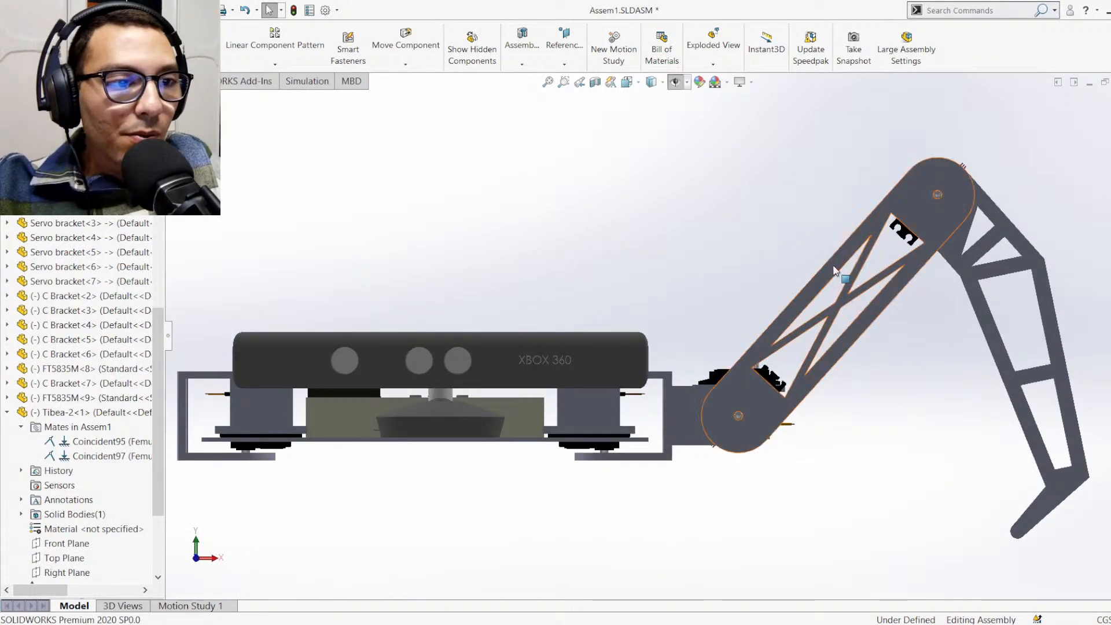
{"action": "left_click_drag", "start_coordinate": [842, 289], "coordinate": [707, 332]}
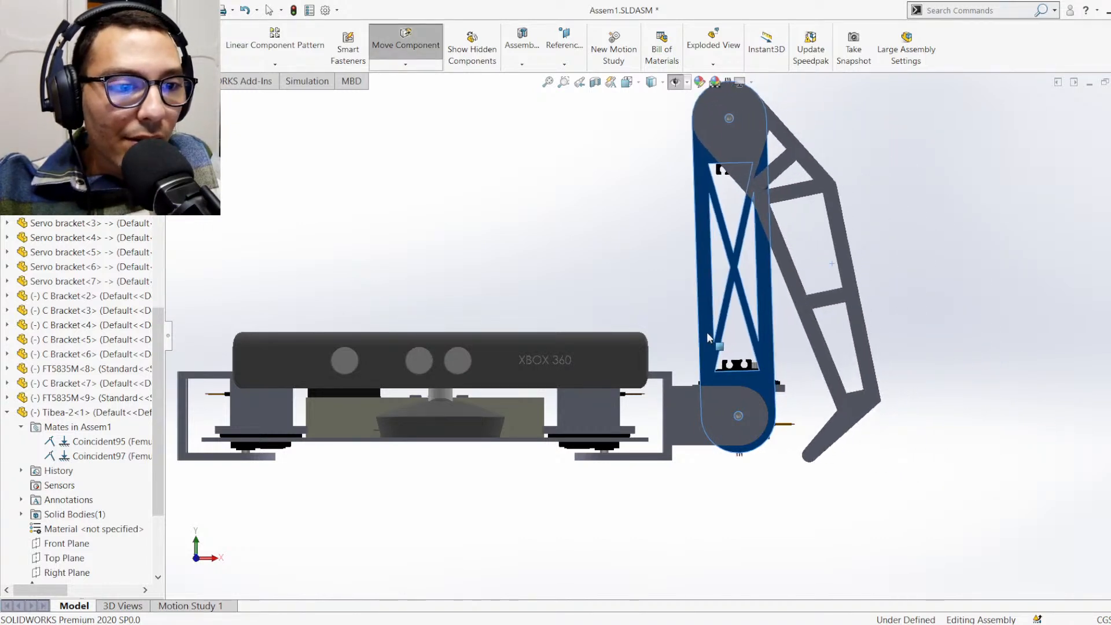
{"action": "left_click", "coordinate": [926, 483]}
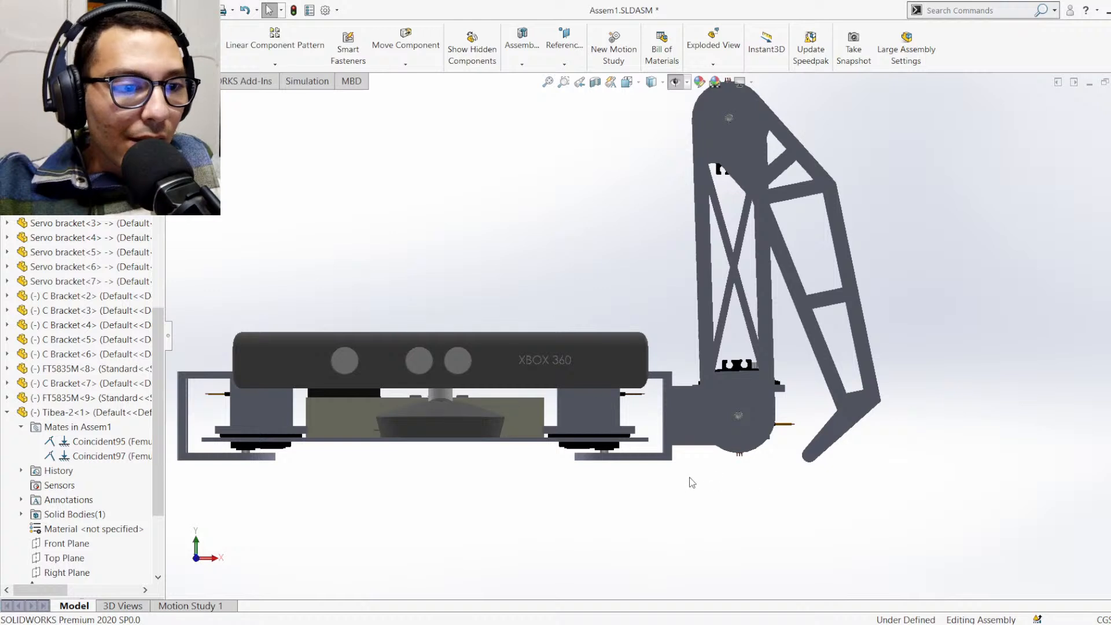
Examine how the folded leg's foot tip lines up with the lower edge of the C Bracket under the body
{"action": "scroll", "coordinate": [744, 487], "scroll_direction": "down", "scroll_amount": 2}
{"action": "scroll", "coordinate": [750, 399], "scroll_direction": "up", "scroll_amount": 2}
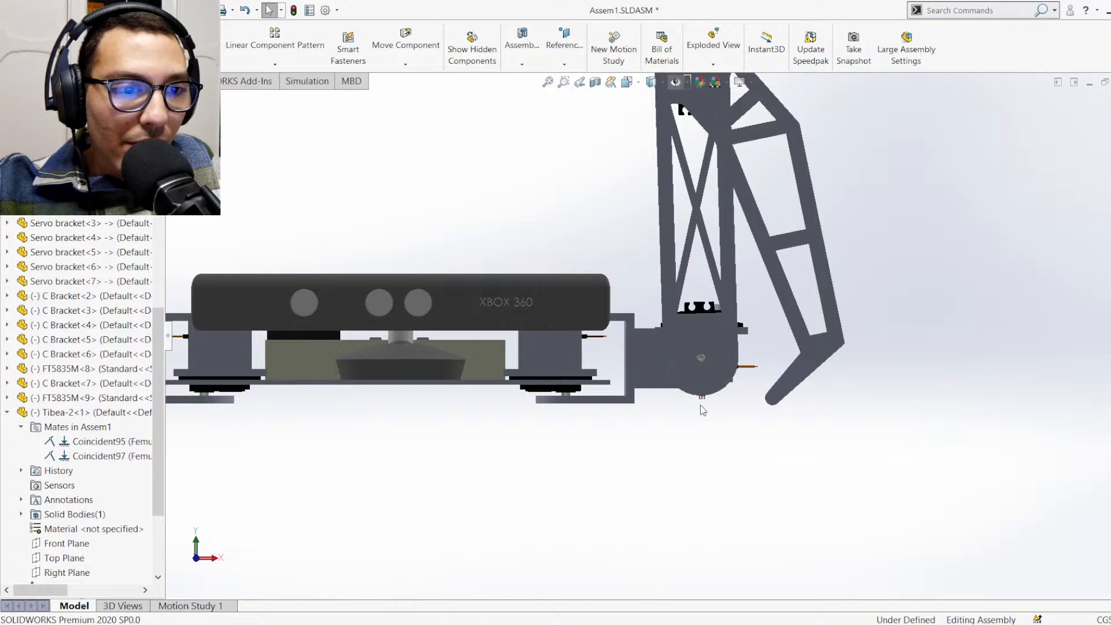
{"action": "scroll", "coordinate": [703, 409], "scroll_direction": "down", "scroll_amount": 2}
{"action": "scroll", "coordinate": [764, 322], "scroll_direction": "up", "scroll_amount": 3}
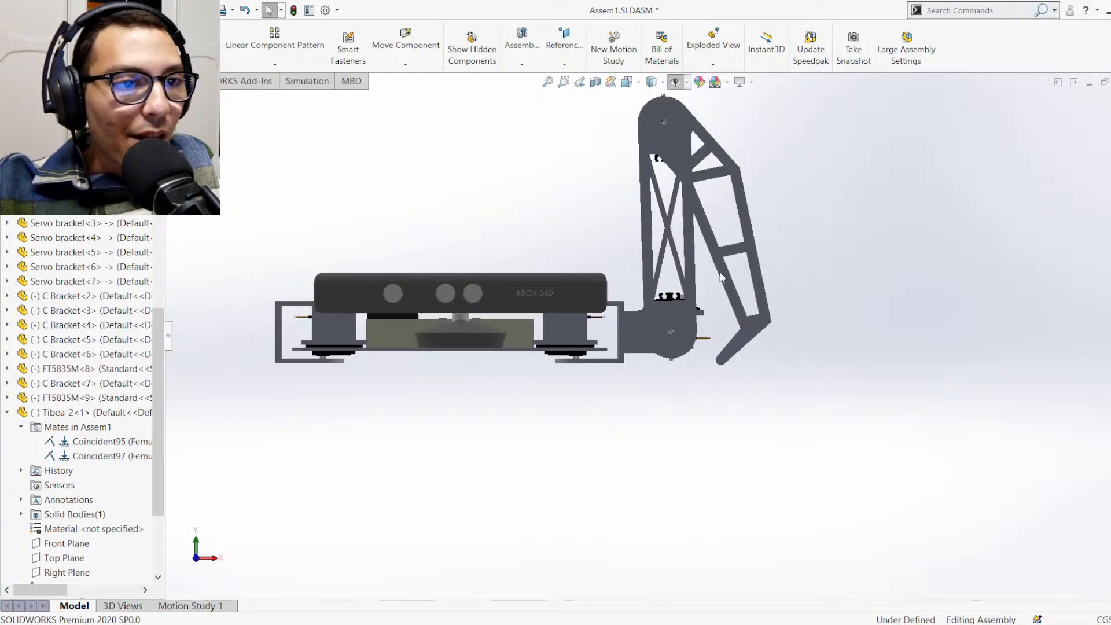
{"action": "scroll", "coordinate": [708, 269], "scroll_direction": "down", "scroll_amount": 3}
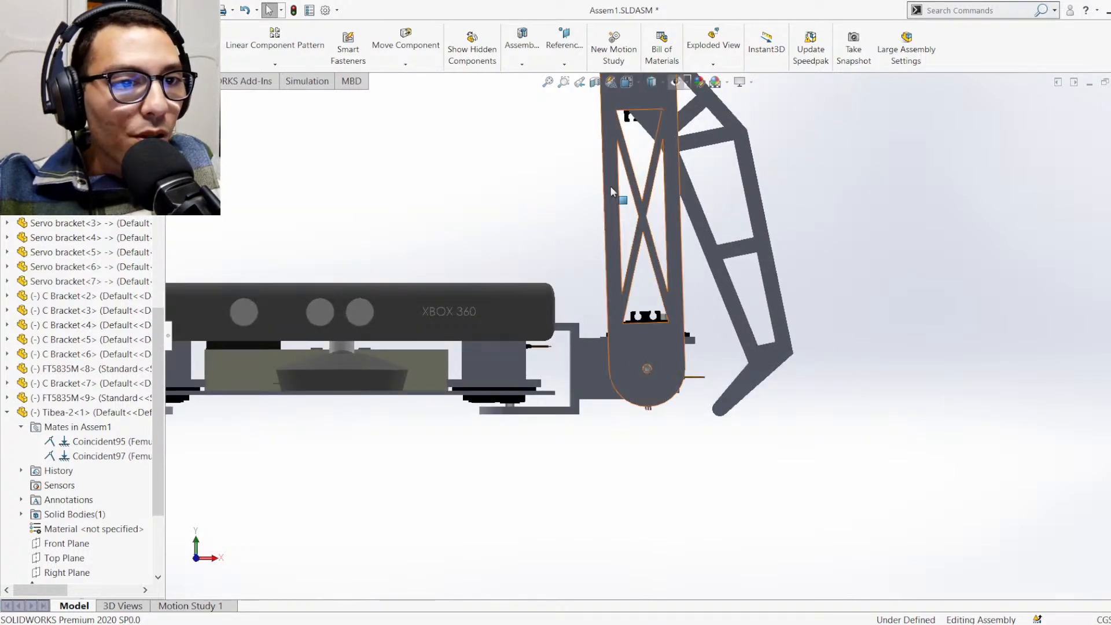
{"action": "scroll", "coordinate": [613, 297], "scroll_direction": "up", "scroll_amount": 3}
{"action": "scroll", "coordinate": [649, 255], "scroll_direction": "down", "scroll_amount": 3}
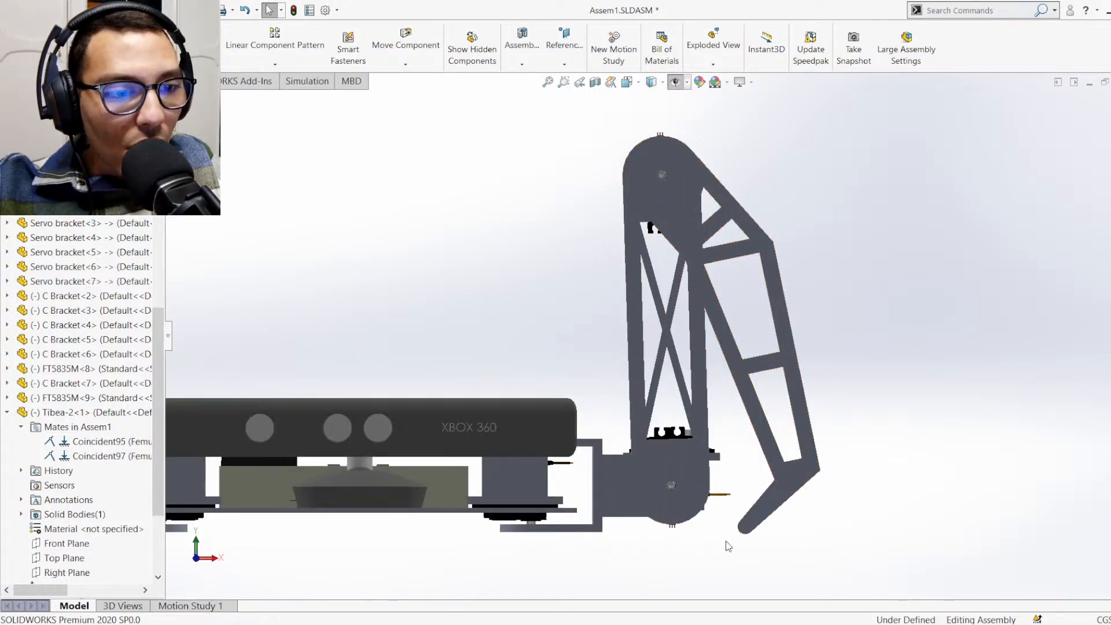
{"action": "scroll", "coordinate": [697, 522], "scroll_direction": "down", "scroll_amount": 4}
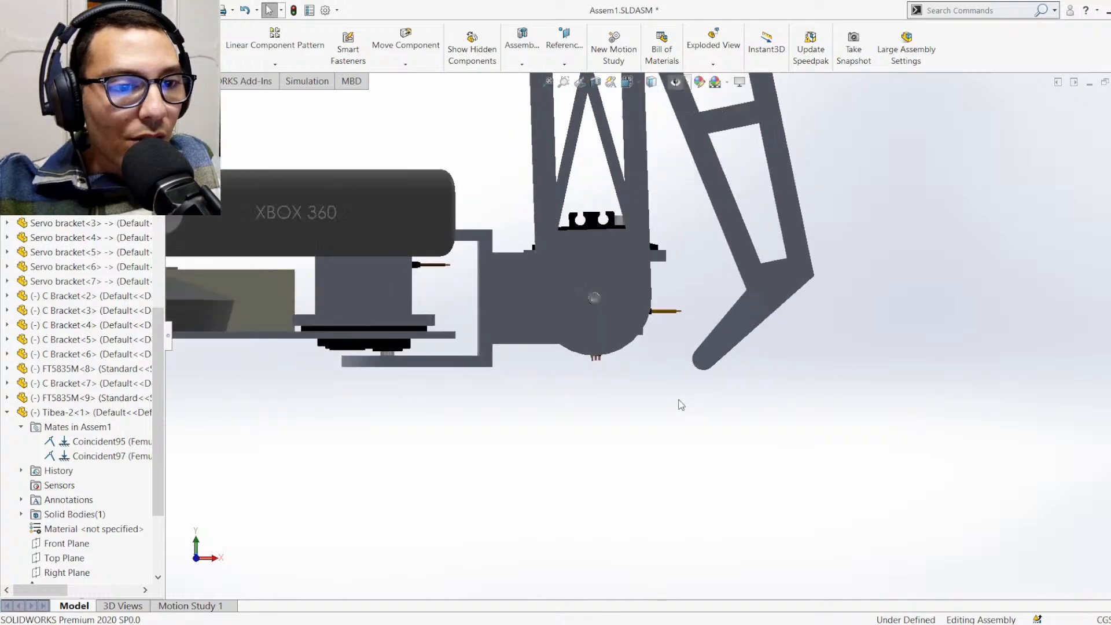
{"action": "scroll", "coordinate": [665, 371], "scroll_direction": "down", "scroll_amount": 2}
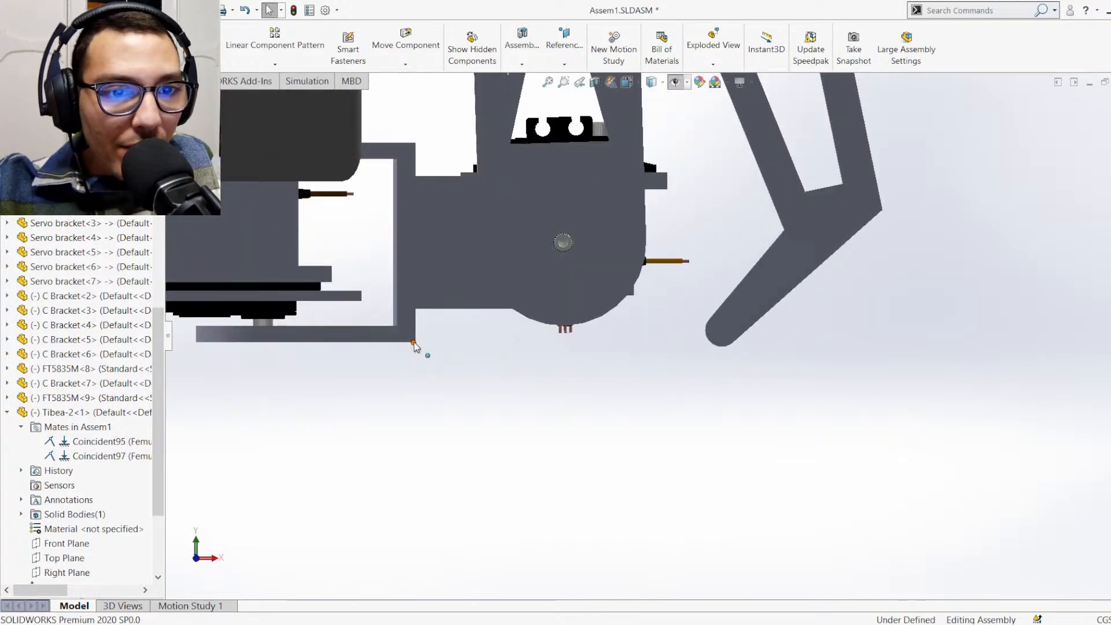
{"action": "key", "text": "l"}
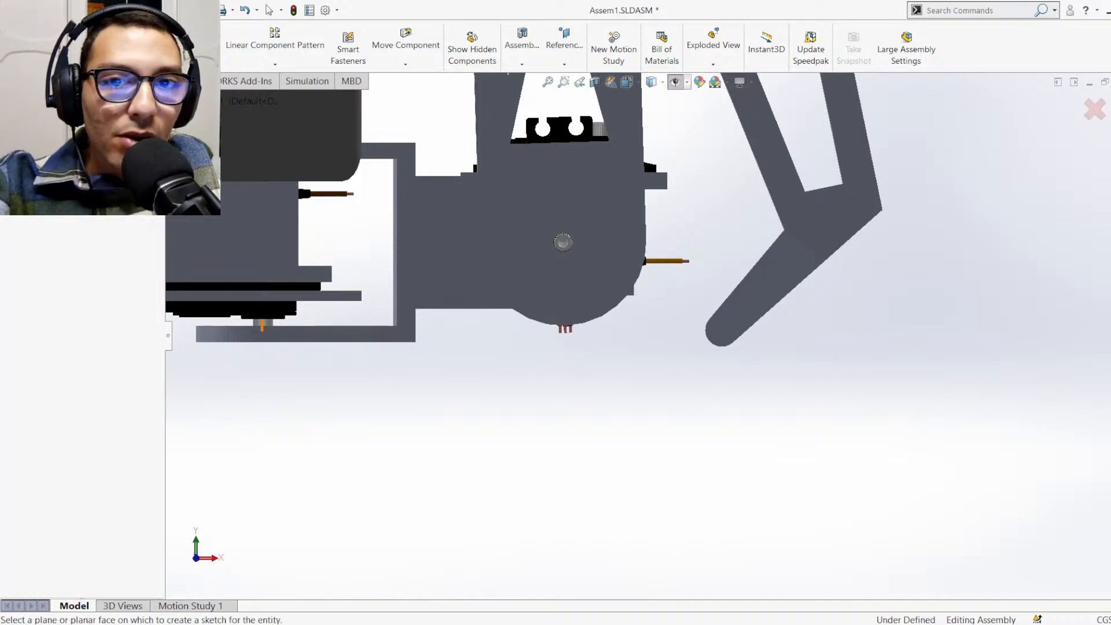
{"action": "key", "text": "Escape"}
{"action": "scroll", "coordinate": [530, 388], "scroll_direction": "up", "scroll_amount": 6}
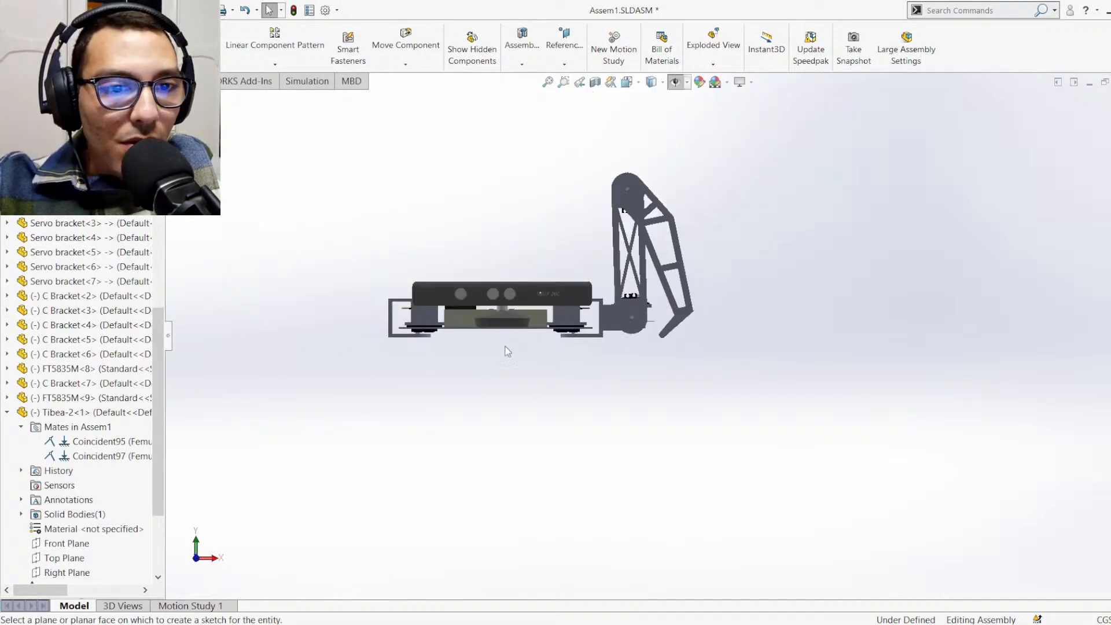
{"action": "scroll", "coordinate": [520, 350], "scroll_direction": "down", "scroll_amount": 6}
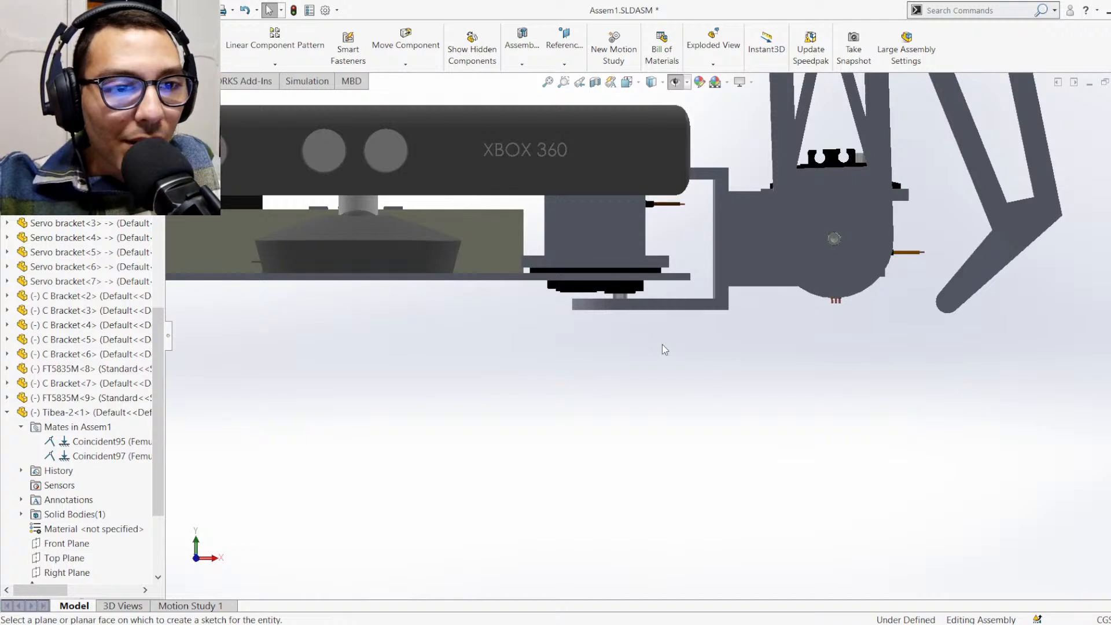
{"action": "scroll", "coordinate": [936, 336], "scroll_direction": "up", "scroll_amount": 1}
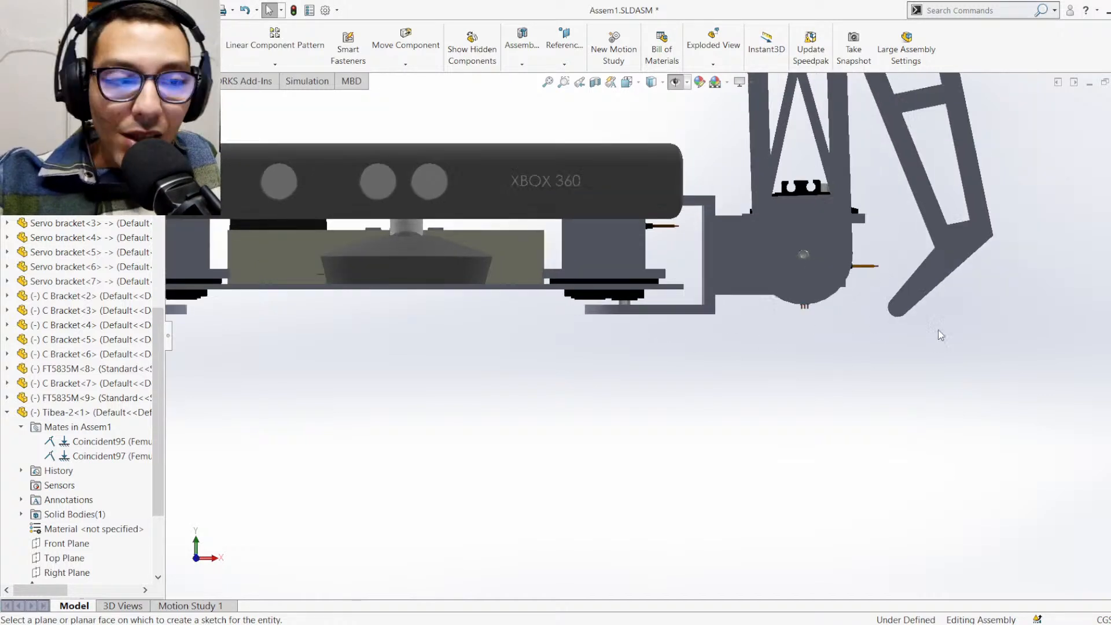
Unfold the leg in isometric view by pulling the Tibea-2 outwards and down, away from the body
{"action": "scroll", "coordinate": [939, 329], "scroll_direction": "down", "scroll_amount": 2}
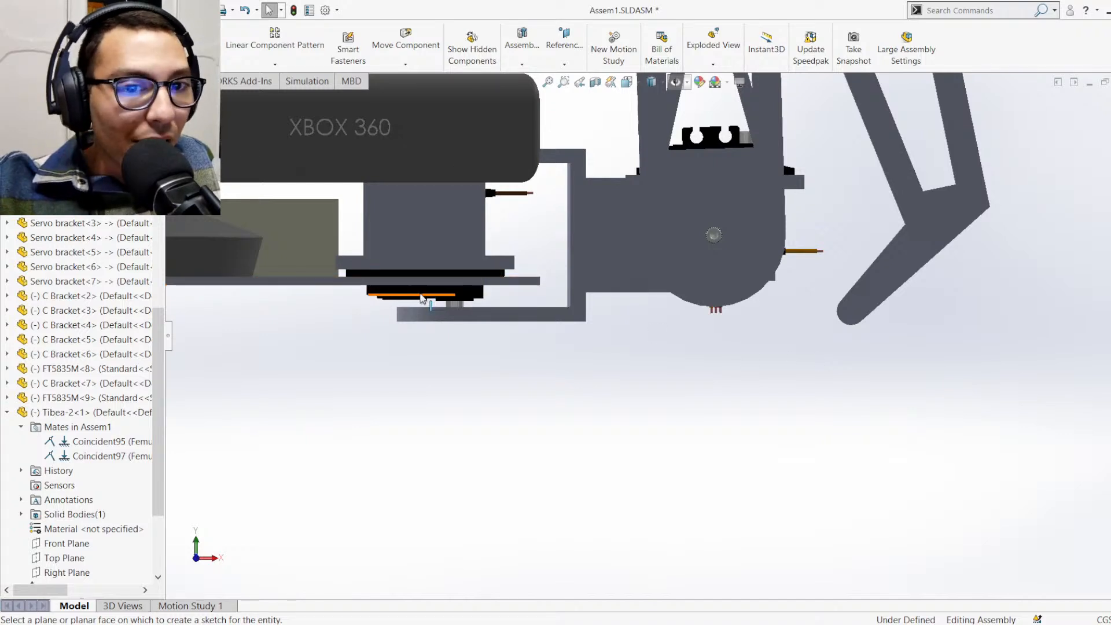
{"action": "scroll", "coordinate": [460, 280], "scroll_direction": "up", "scroll_amount": 5}
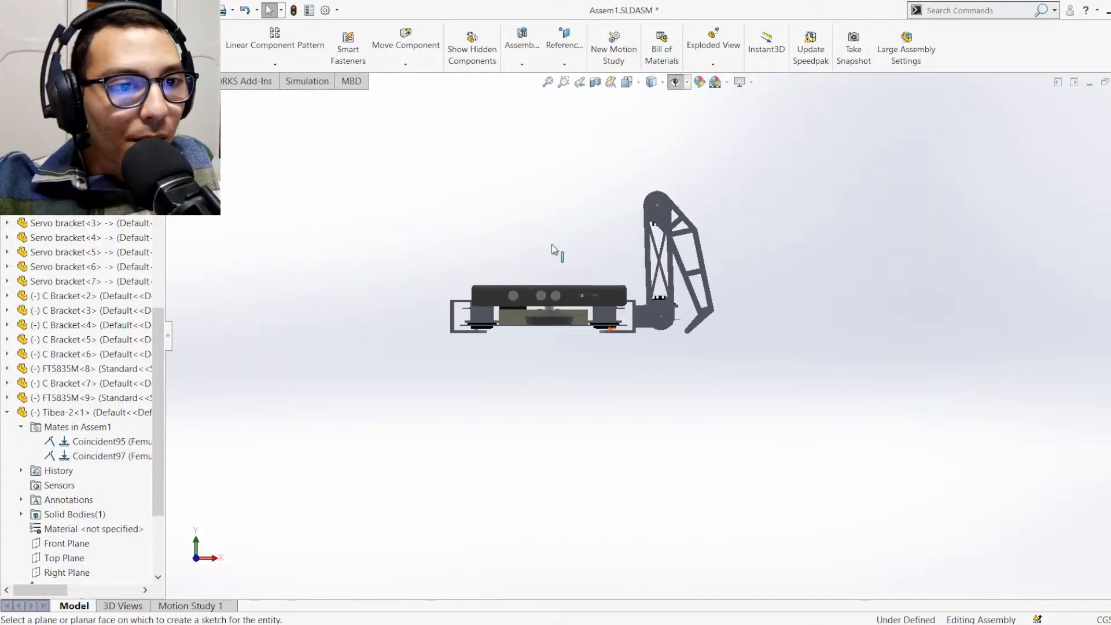
{"action": "scroll", "coordinate": [695, 247], "scroll_direction": "down", "scroll_amount": 3}
{"action": "scroll", "coordinate": [695, 248], "scroll_direction": "down", "scroll_amount": 2}
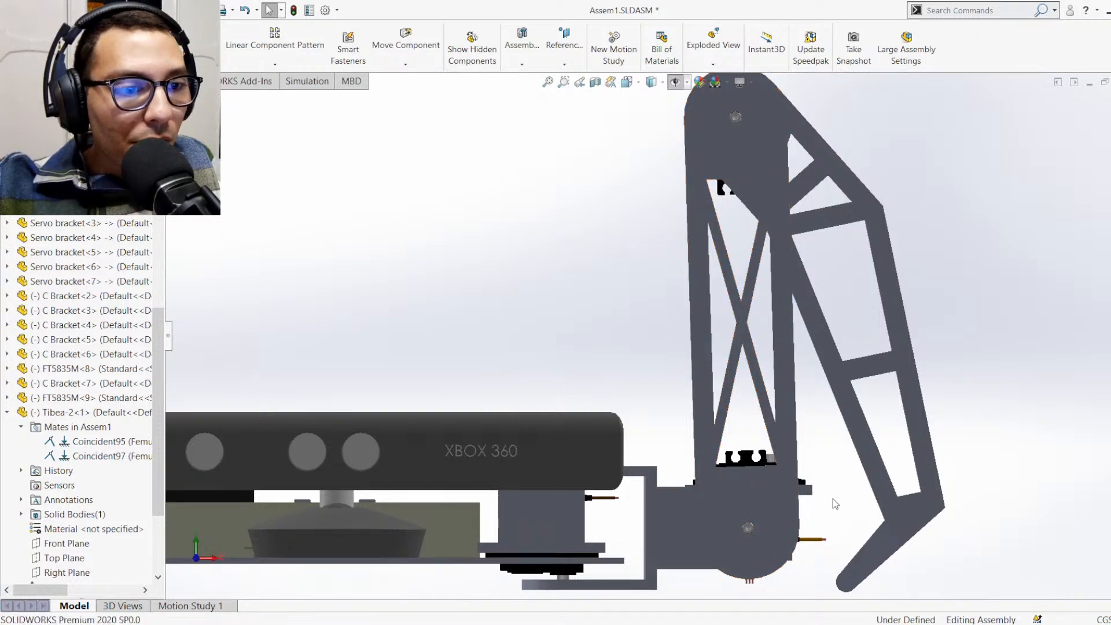
{"action": "key", "text": "ctrl+7"}
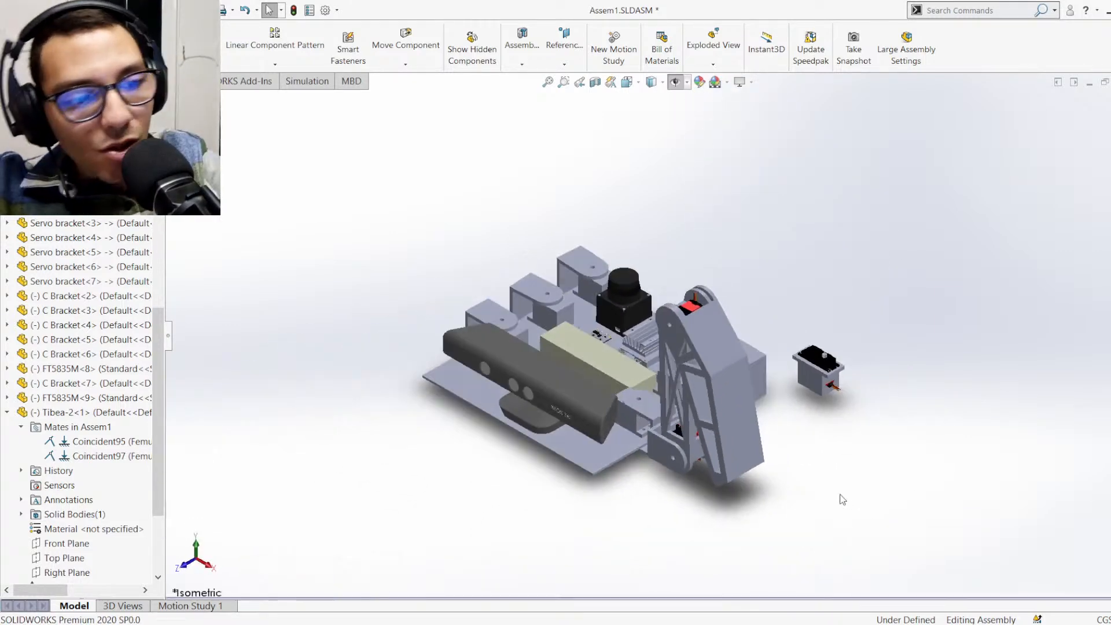
{"action": "left_click", "coordinate": [742, 453]}
{"action": "left_click_drag", "start_coordinate": [773, 519], "coordinate": [880, 616]}
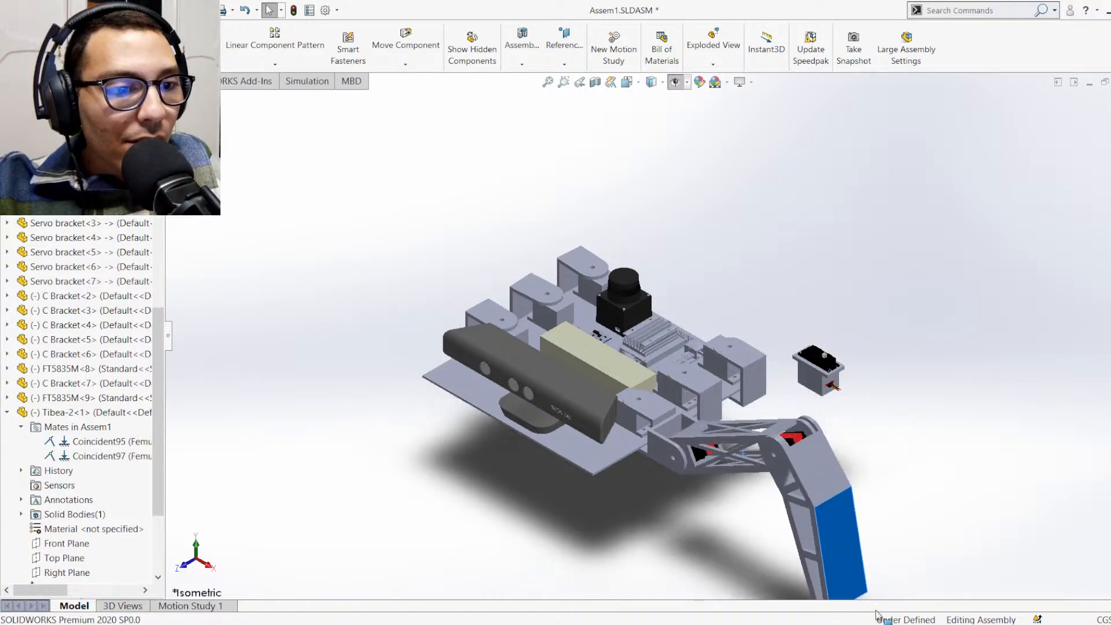
{"action": "left_click", "coordinate": [912, 485]}
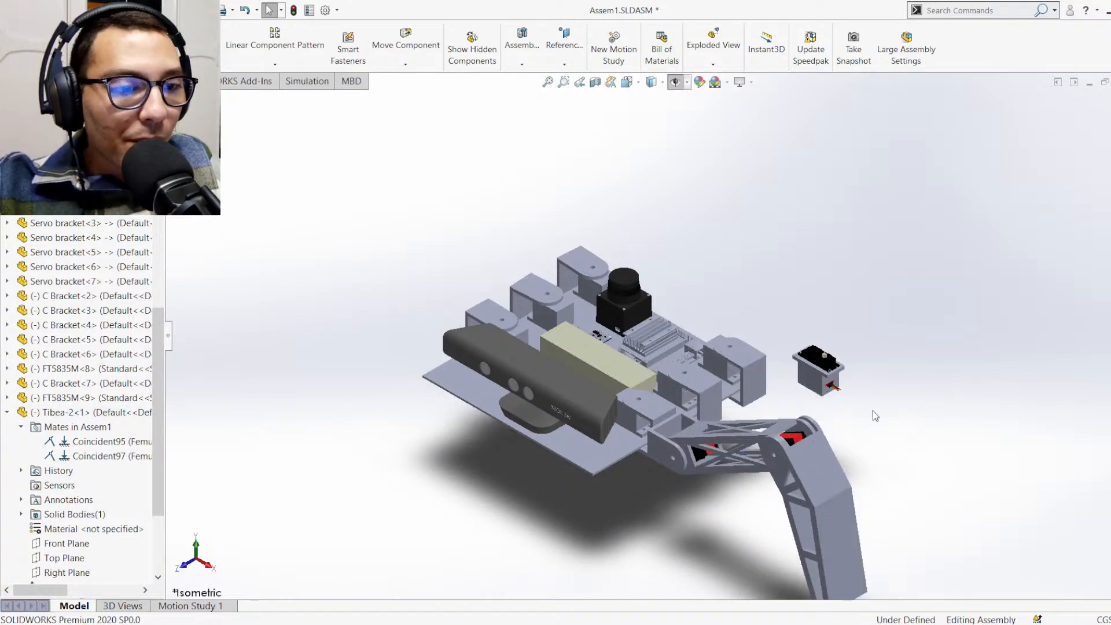
Examine the two servos housed in the Femur and how the leg joins the body, from close up and from above
{"action": "scroll", "coordinate": [839, 428], "scroll_direction": "down", "scroll_amount": 3}
{"action": "middle_click_drag", "start_coordinate": [780, 413], "coordinate": [755, 414]}
{"action": "scroll", "coordinate": [716, 428], "scroll_direction": "down", "scroll_amount": 4}
{"action": "scroll", "coordinate": [713, 431], "scroll_direction": "down", "scroll_amount": 1}
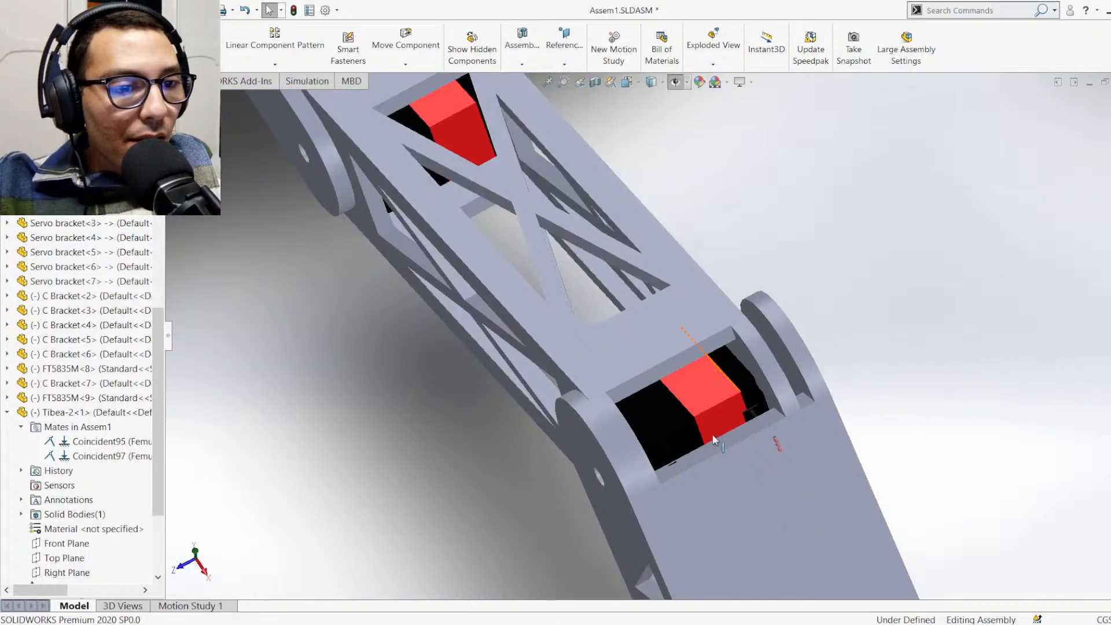
{"action": "scroll", "coordinate": [687, 445], "scroll_direction": "up", "scroll_amount": 7}
{"action": "scroll", "coordinate": [577, 311], "scroll_direction": "up", "scroll_amount": 5}
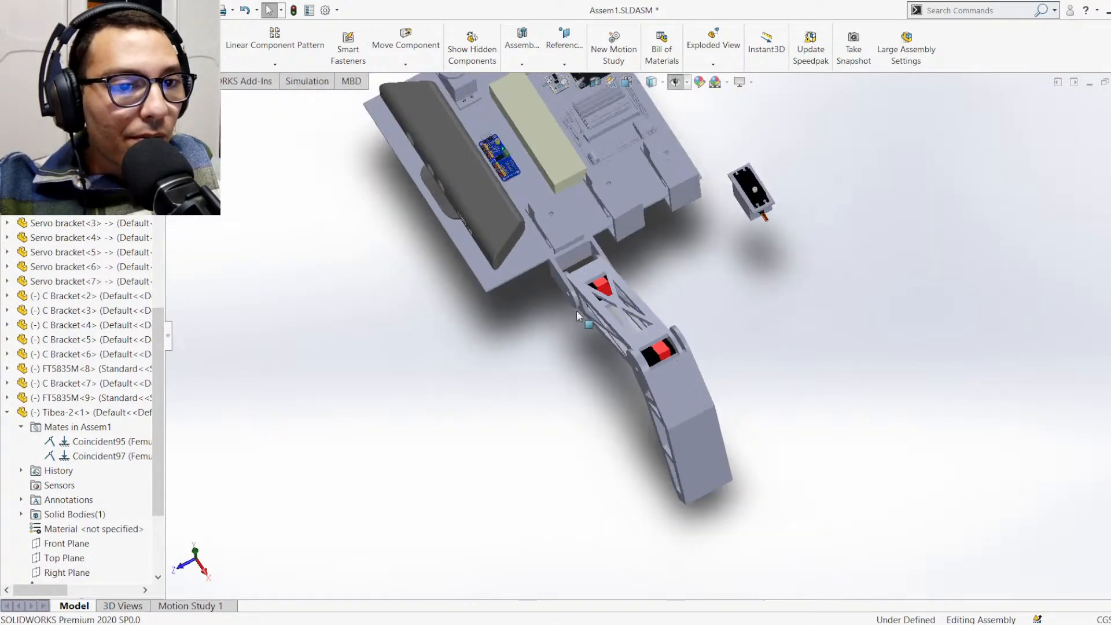
{"action": "scroll", "coordinate": [539, 238], "scroll_direction": "down", "scroll_amount": 4}
{"action": "middle_click_drag", "start_coordinate": [547, 207], "coordinate": [615, 183]}
{"action": "scroll", "coordinate": [614, 182], "scroll_direction": "down", "scroll_amount": 2}
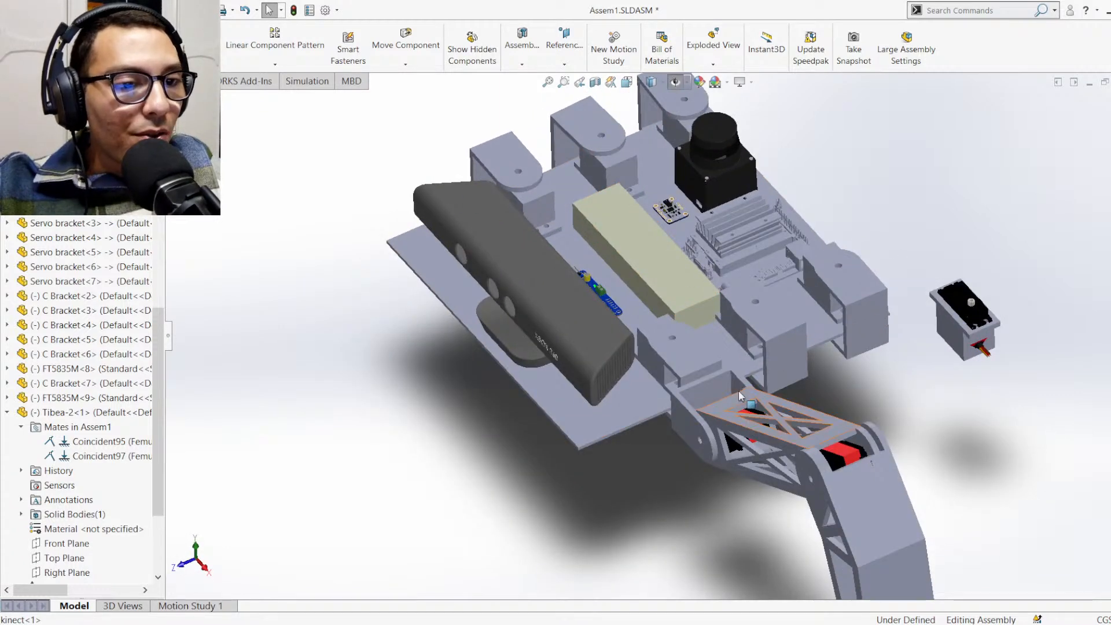
Swing the front leg's upper C Bracket about its hip servo towards the neighbouring middle bracket
{"action": "middle_click_drag", "start_coordinate": [739, 390], "coordinate": [732, 356]}
{"action": "scroll", "coordinate": [732, 356], "scroll_direction": "down", "scroll_amount": 5}
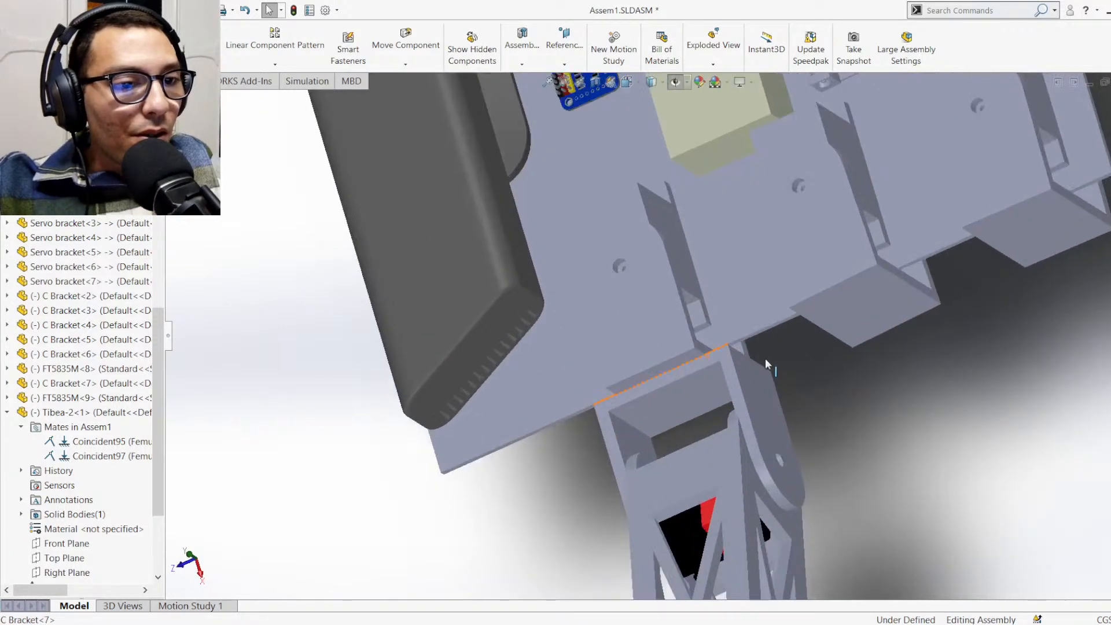
{"action": "scroll", "coordinate": [765, 359], "scroll_direction": "down", "scroll_amount": 6}
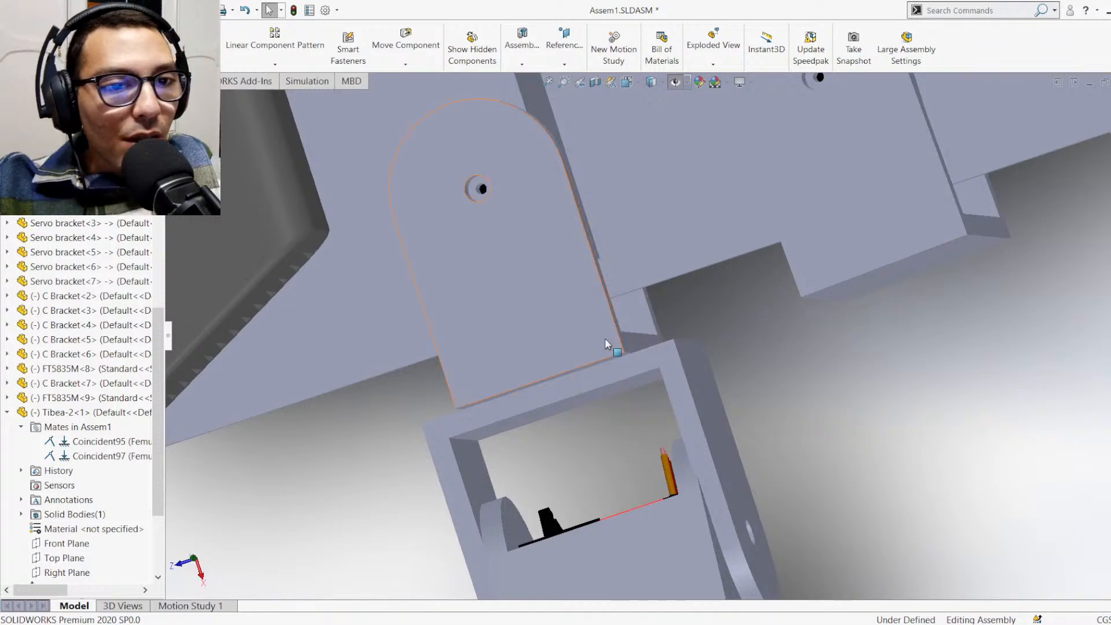
{"action": "left_click_drag", "start_coordinate": [605, 343], "coordinate": [665, 300]}
{"action": "key", "text": "Escape"}
{"action": "middle_click_drag", "start_coordinate": [853, 319], "coordinate": [842, 297]}
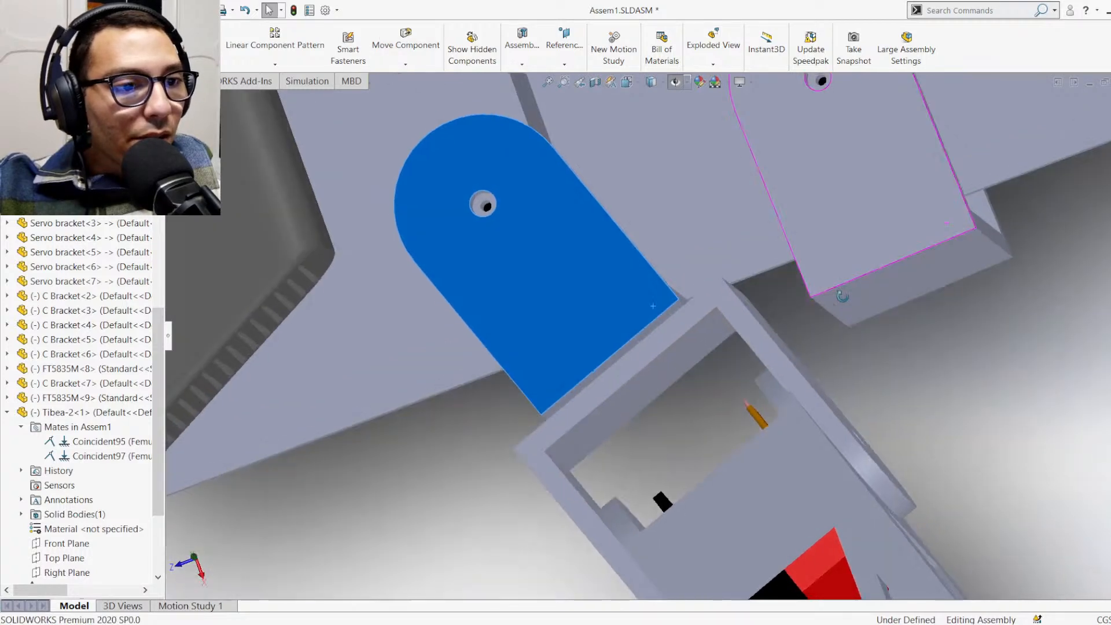
Turn the middle C Bracket<2> towards the front leg's bracket and check where their corners meet
{"action": "scroll", "coordinate": [858, 342], "scroll_direction": "up", "scroll_amount": 6}
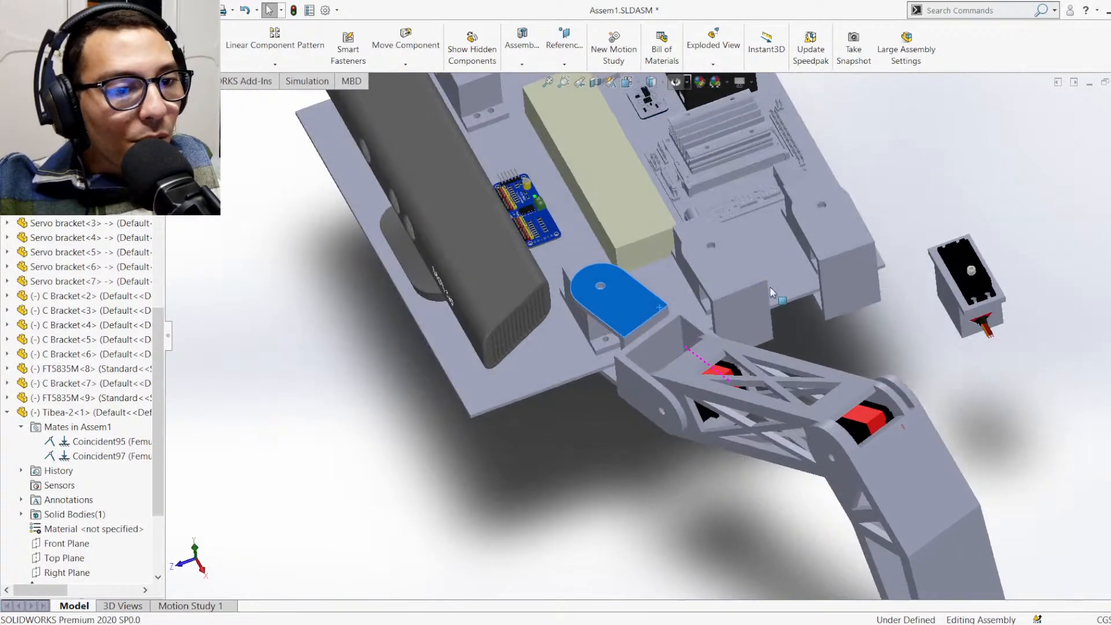
{"action": "scroll", "coordinate": [769, 287], "scroll_direction": "down", "scroll_amount": 3}
{"action": "scroll", "coordinate": [706, 308], "scroll_direction": "down", "scroll_amount": 6}
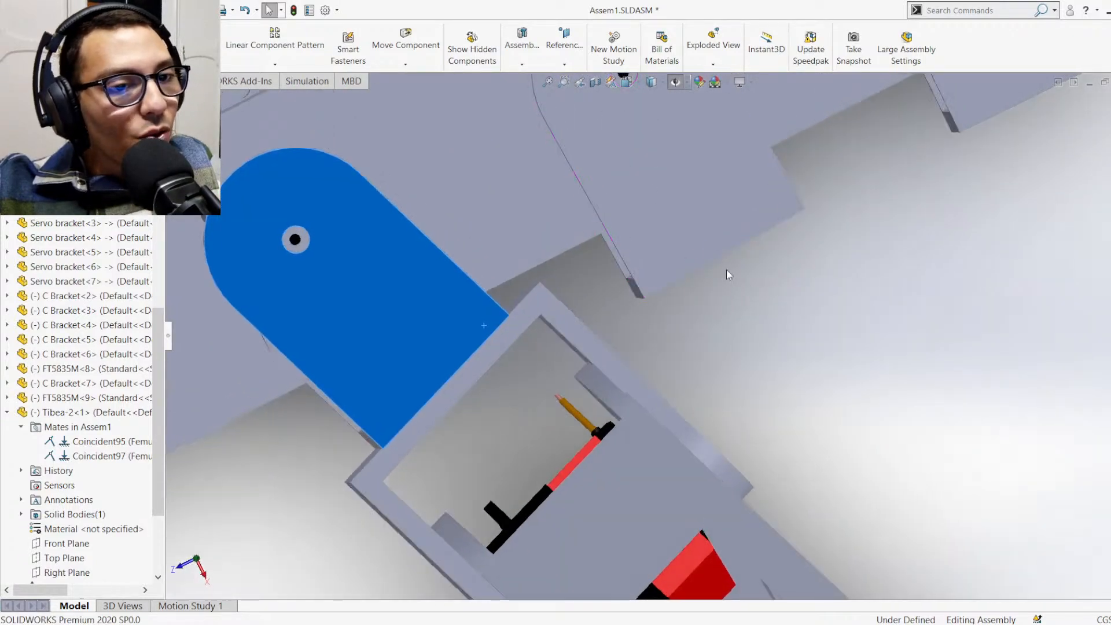
{"action": "left_click_drag", "start_coordinate": [727, 269], "coordinate": [602, 280]}
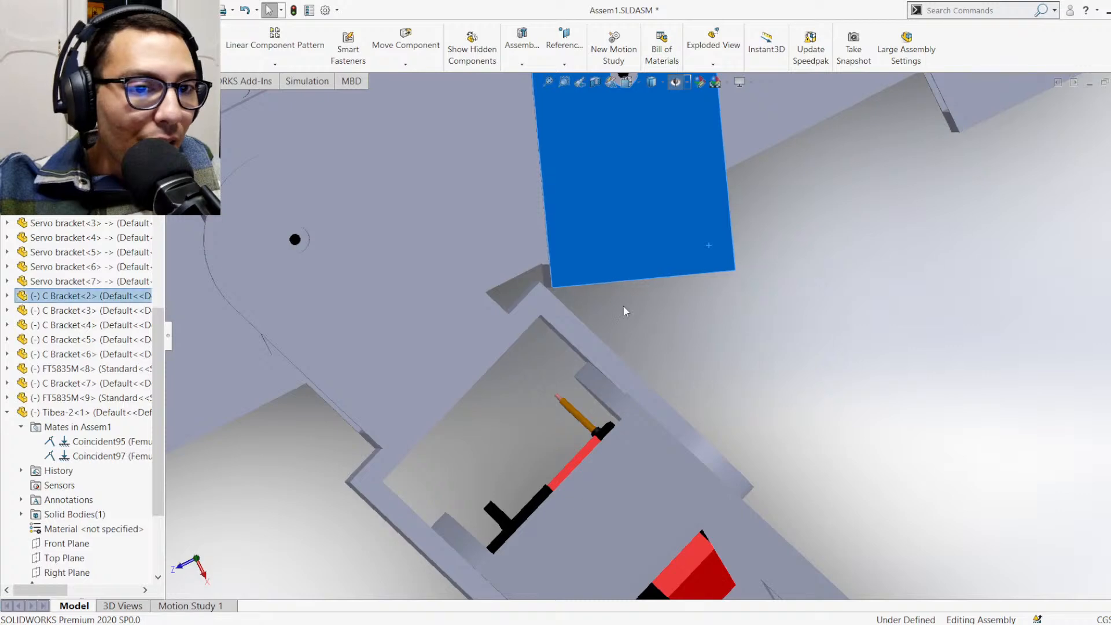
{"action": "mouse_move", "coordinate": [623, 311]}
{"action": "middle_mouse_down"}
{"action": "mouse_move", "coordinate": [643, 313]}
{"action": "mouse_move", "coordinate": [583, 316]}
{"action": "mouse_move", "coordinate": [641, 310]}
{"action": "middle_mouse_up"}
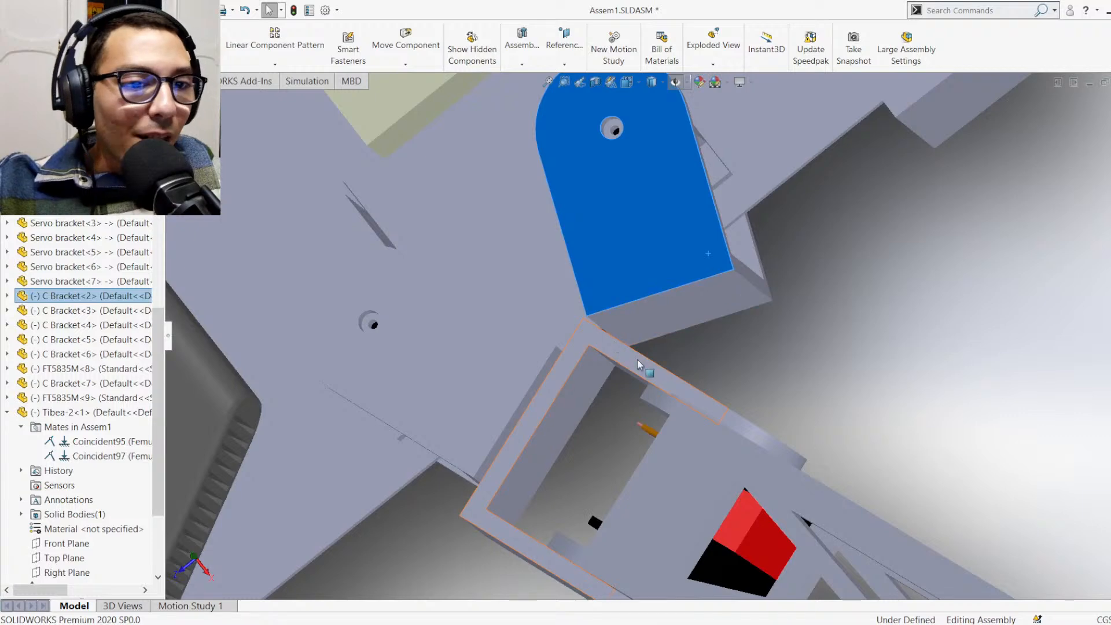
{"action": "scroll", "coordinate": [637, 360], "scroll_direction": "down", "scroll_amount": 2}
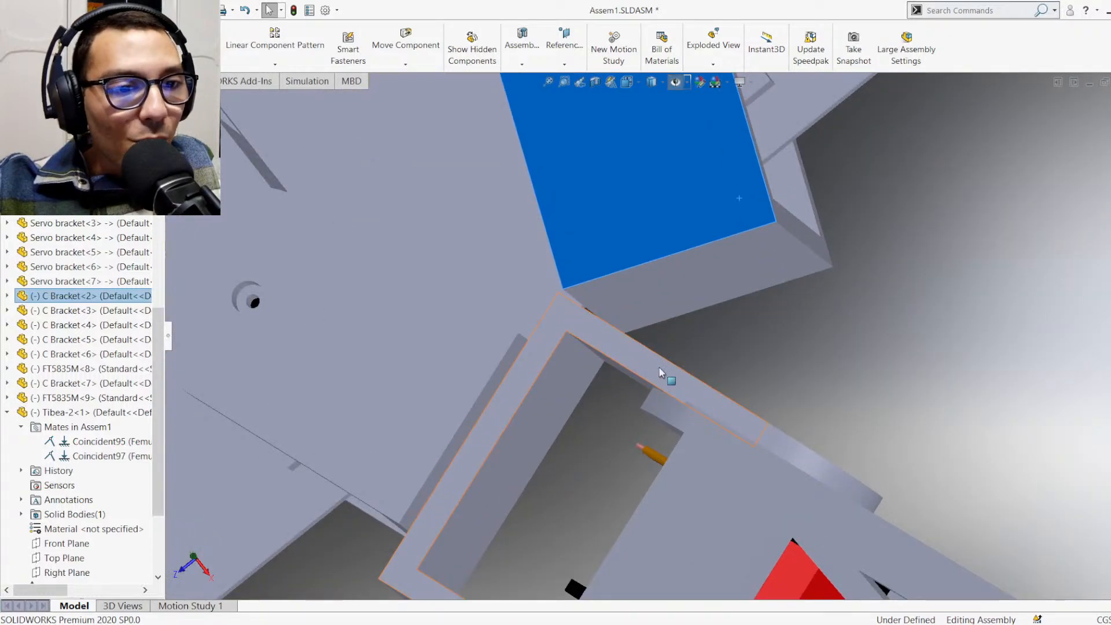
{"action": "middle_click_drag", "start_coordinate": [700, 285], "coordinate": [696, 316]}
{"action": "scroll", "coordinate": [692, 326], "scroll_direction": "up", "scroll_amount": 6}
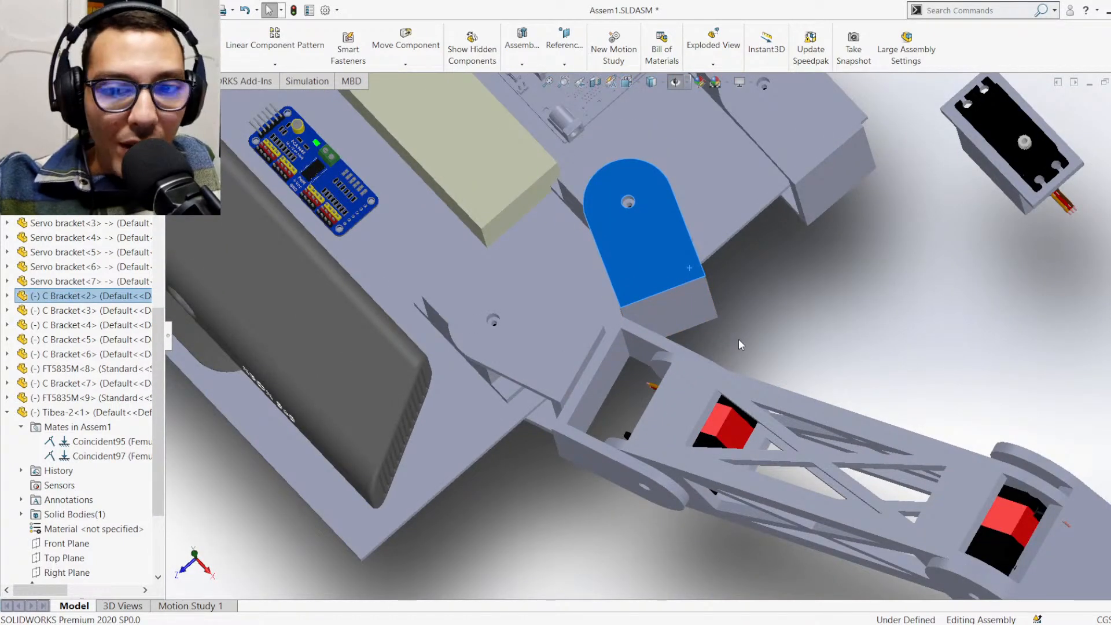
{"action": "left_click", "coordinate": [748, 327]}
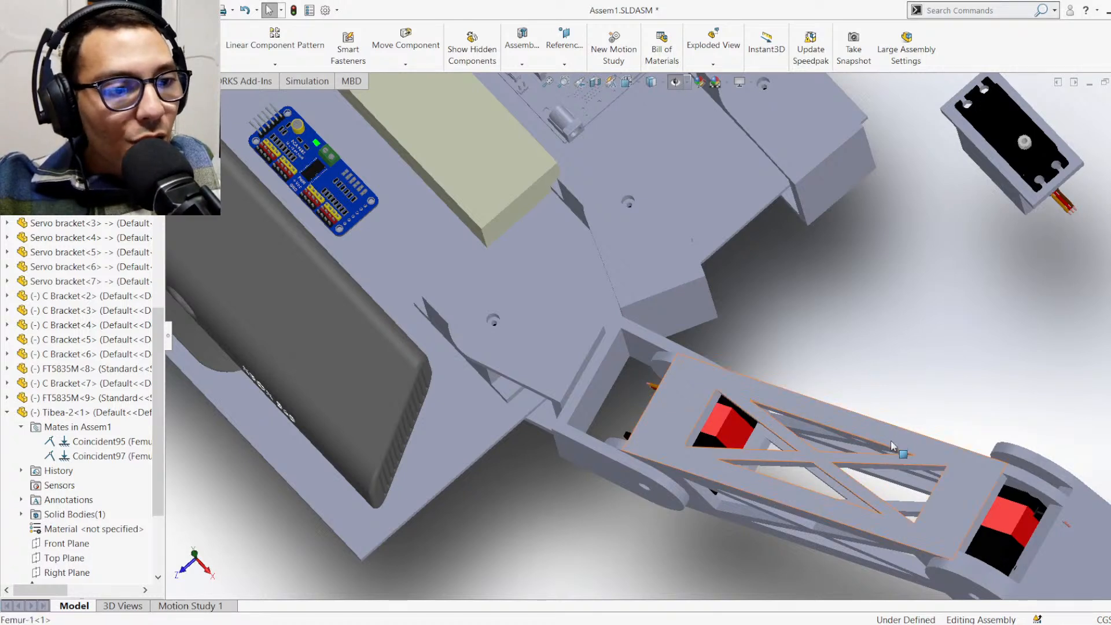
Lower the Femur and swing the front leg and the middle C Bracket<2> back to point straight out from the body
{"action": "left_click_drag", "start_coordinate": [881, 446], "coordinate": [825, 515]}
{"action": "left_click_drag", "start_coordinate": [617, 506], "coordinate": [563, 537]}
{"action": "left_click_drag", "start_coordinate": [651, 331], "coordinate": [714, 318]}
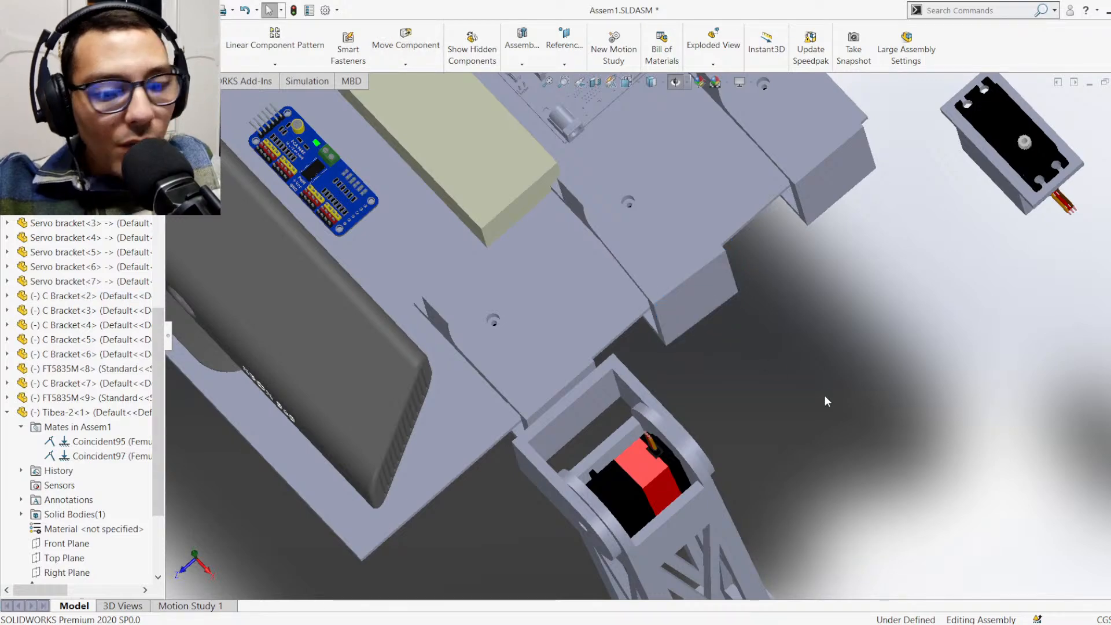
Raise the Femur in isometric view so it reaches outwards from the hip with the Tibea-2 pointing down
{"action": "key", "text": "ctrl+7"}
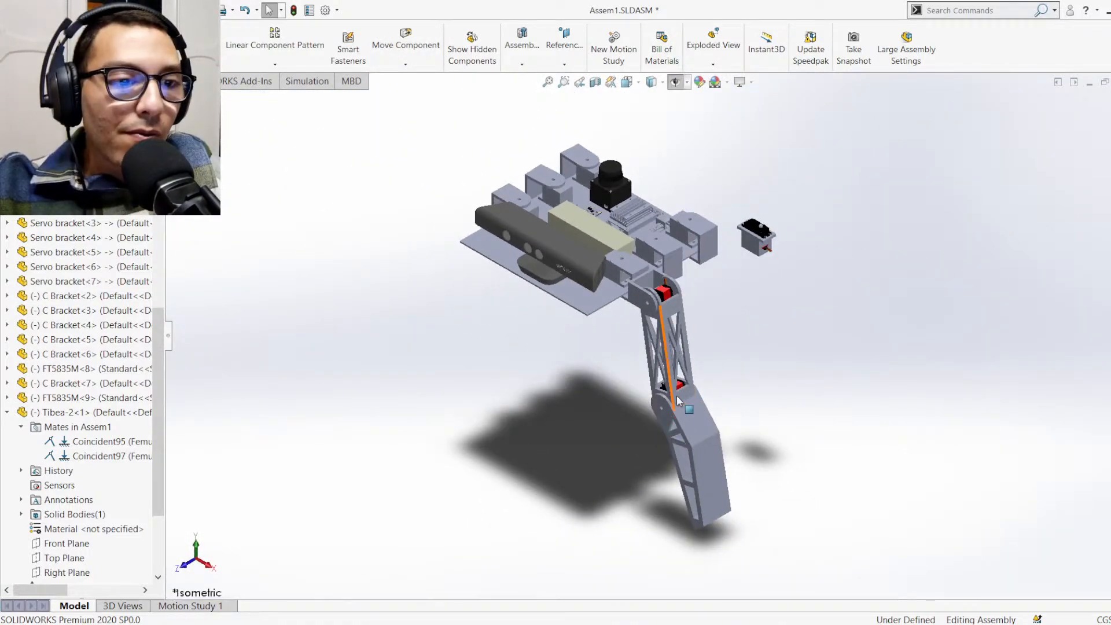
{"action": "left_click_drag", "start_coordinate": [676, 396], "coordinate": [691, 297]}
{"action": "left_click", "coordinate": [645, 363]}
Turn the rear C Bracket<4> on the opposite side of the body slightly about its servo
{"action": "scroll", "coordinate": [584, 184], "scroll_direction": "up", "scroll_amount": 4}
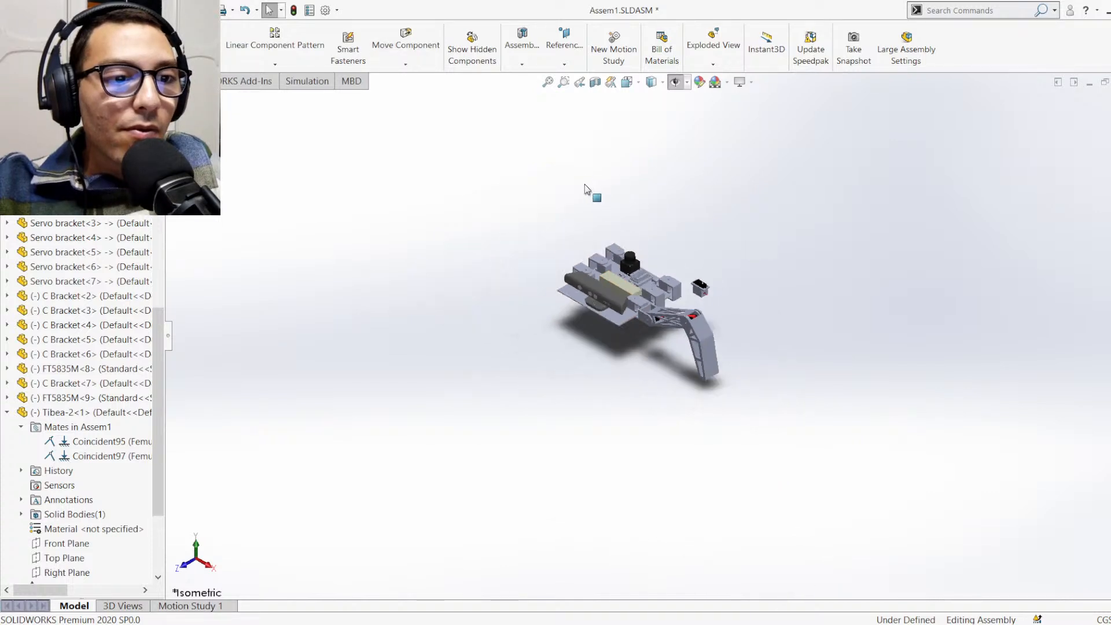
{"action": "scroll", "coordinate": [584, 184], "scroll_direction": "down", "scroll_amount": 3}
{"action": "scroll", "coordinate": [637, 324], "scroll_direction": "up", "scroll_amount": 2}
{"action": "scroll", "coordinate": [692, 416], "scroll_direction": "down", "scroll_amount": 3}
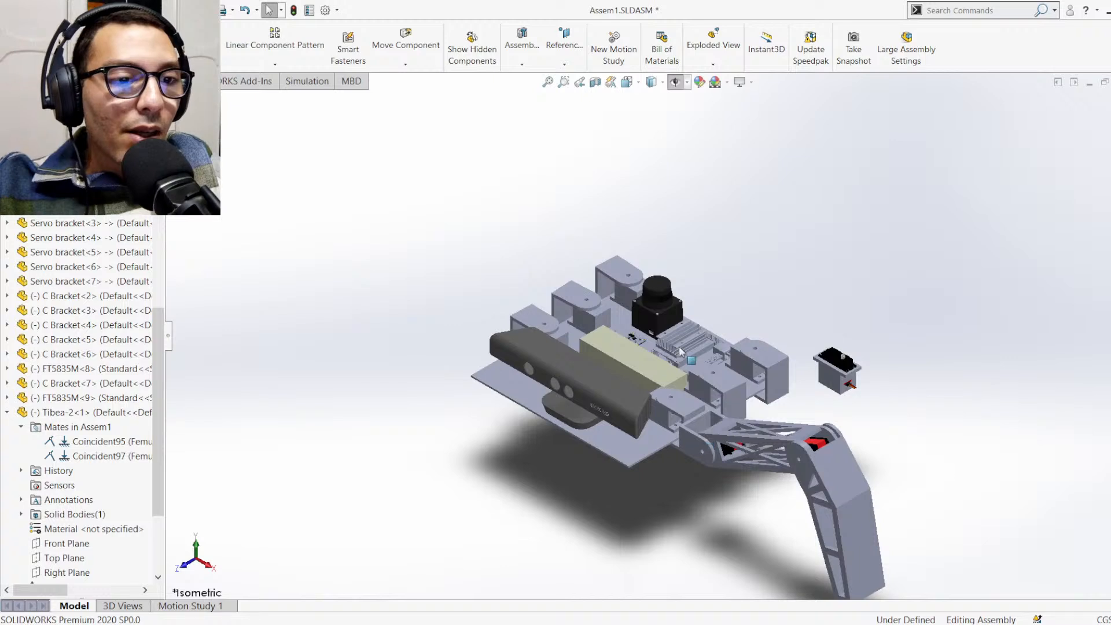
{"action": "left_click_drag", "start_coordinate": [606, 272], "coordinate": [601, 273]}
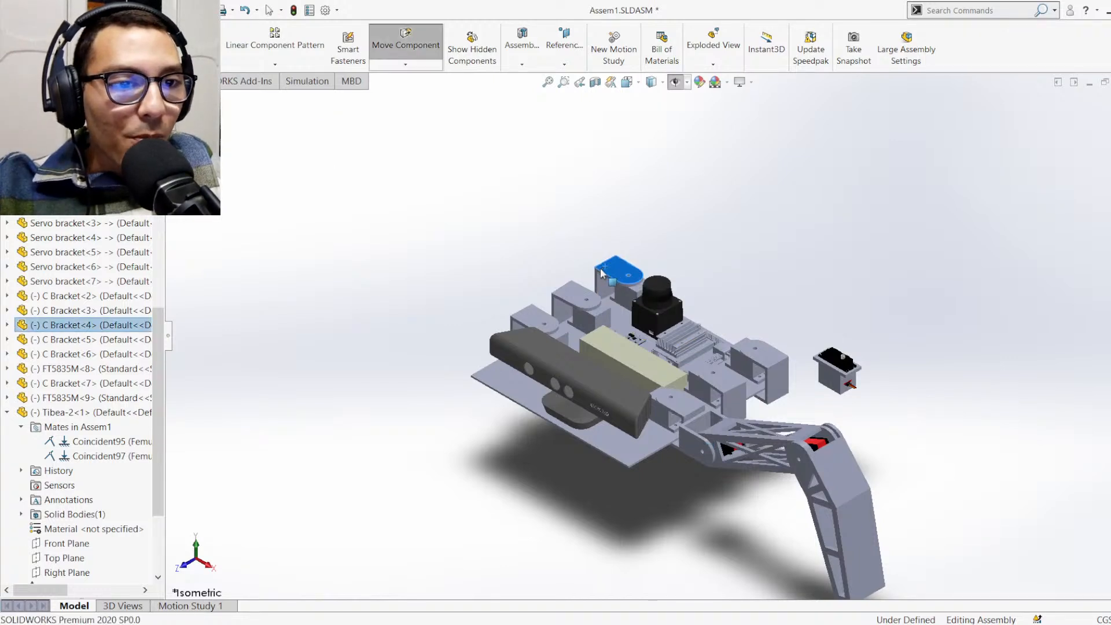
{"action": "left_click", "coordinate": [696, 244]}
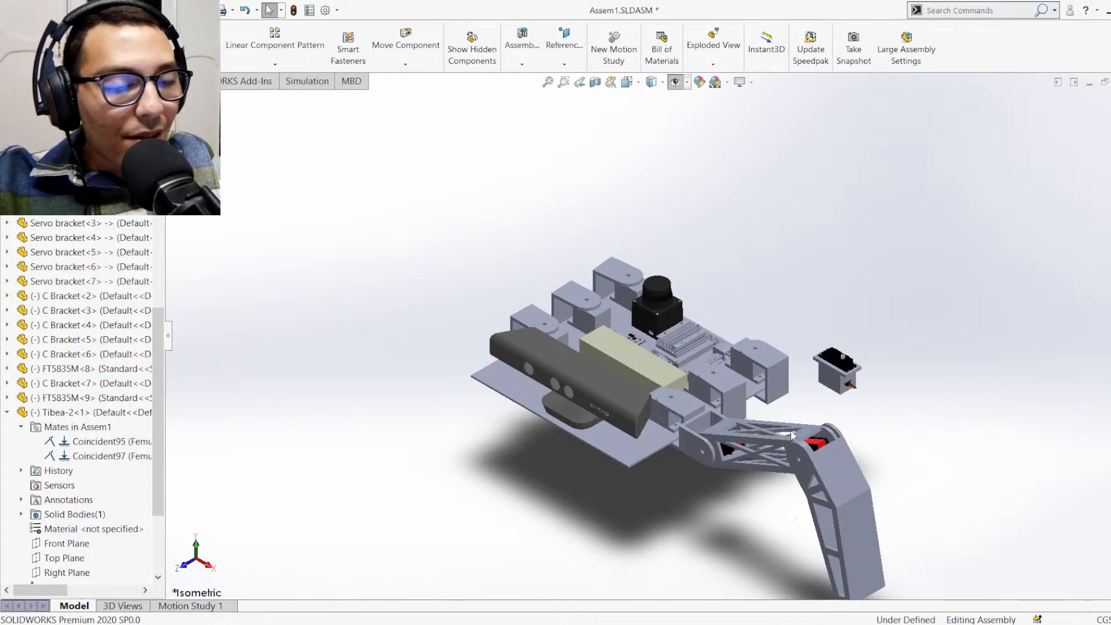
Delete the loose Servo bracket<1> from around the spare servo and collapse the Tibea-2 component's tree entry
{"action": "left_click", "coordinate": [826, 393]}
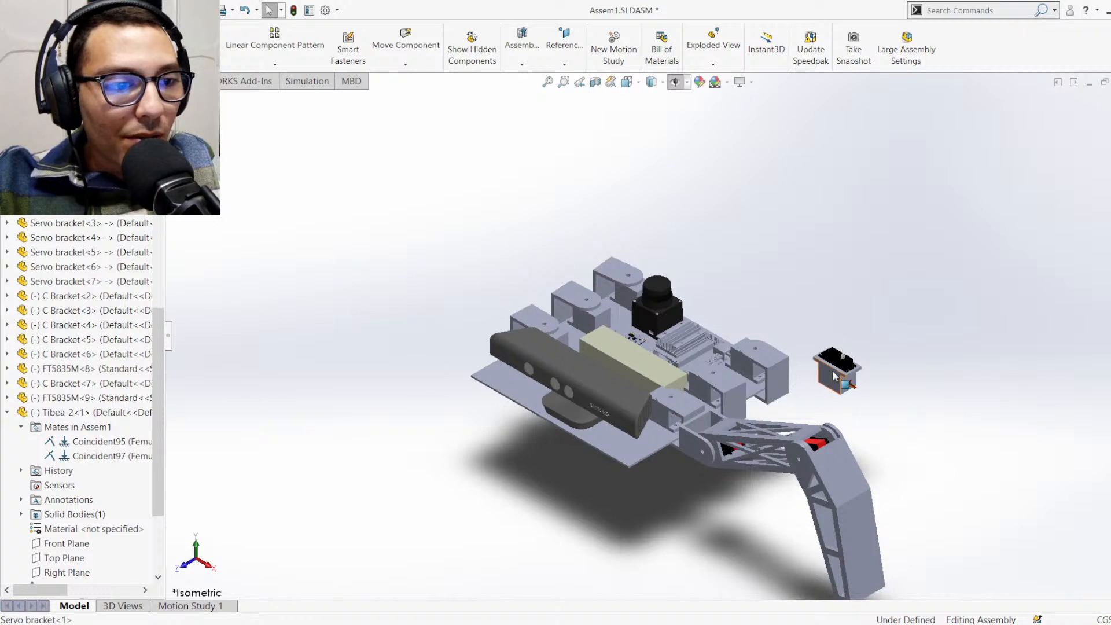
{"action": "left_click", "coordinate": [936, 378]}
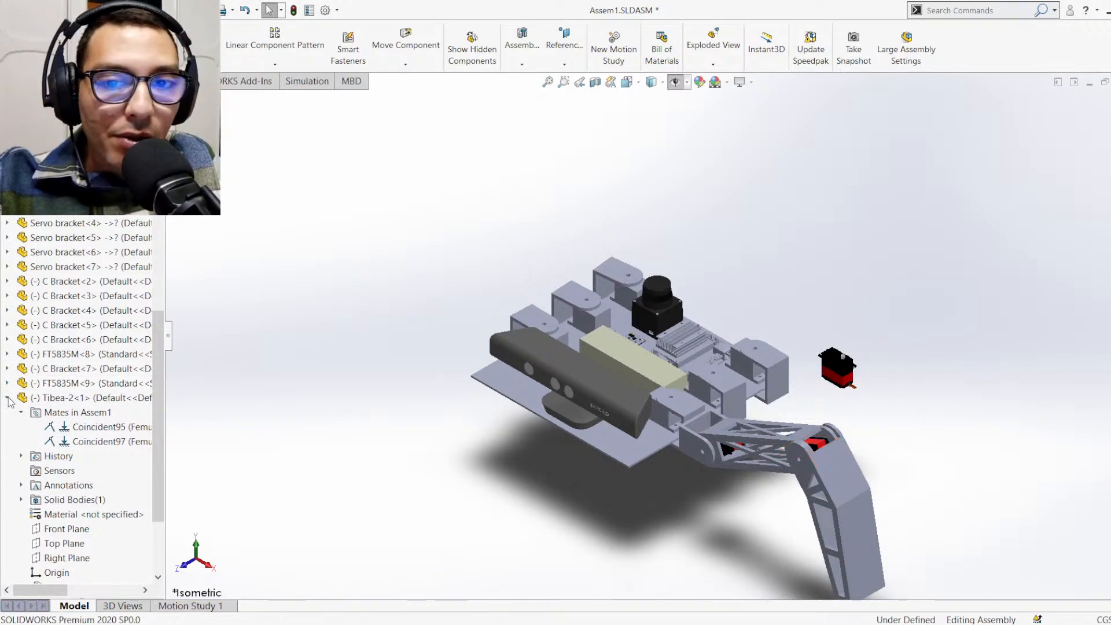
{"action": "left_click", "coordinate": [7, 398]}
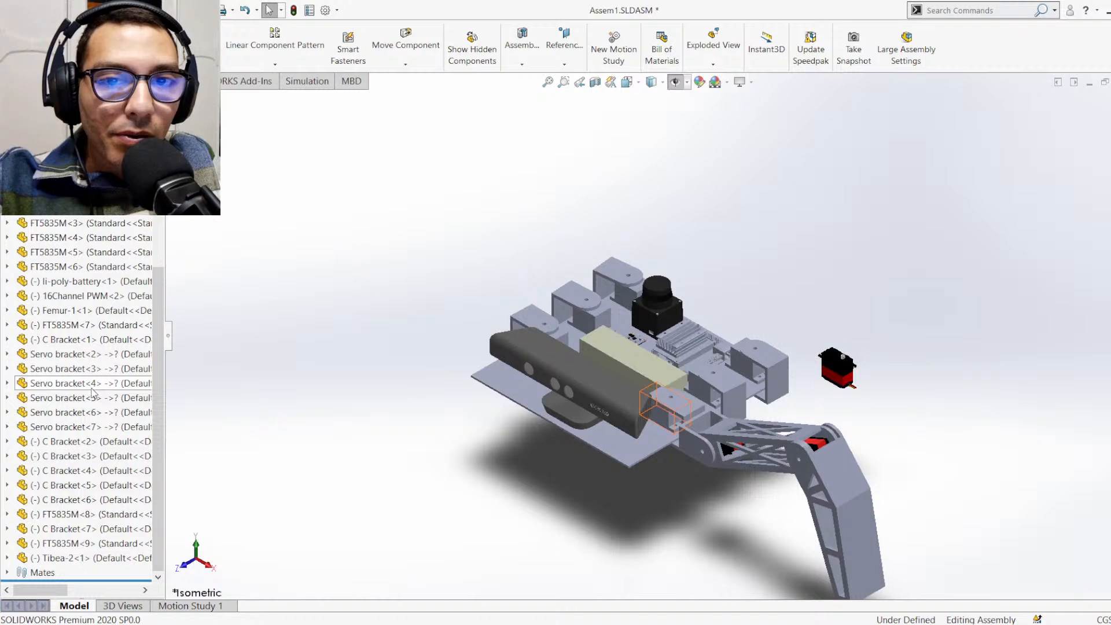
Locate the spare servo FT5835M<1> among the components and examine the completed leg from the hip bracket to the foot
{"action": "scroll", "coordinate": [66, 396], "scroll_direction": "up", "scroll_amount": 4}
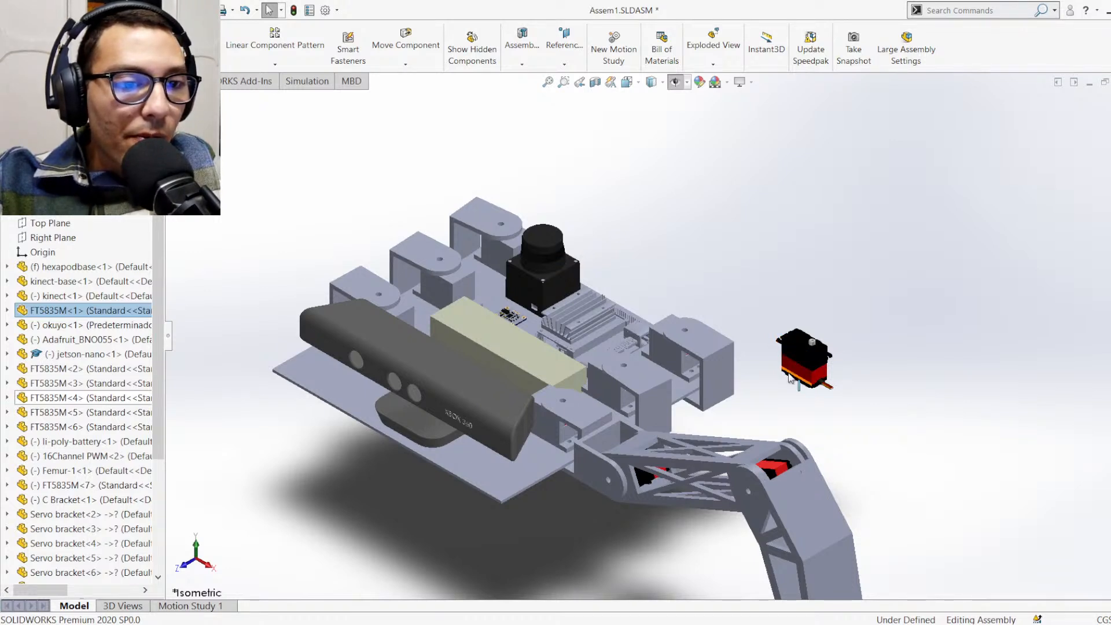
{"action": "scroll", "coordinate": [782, 446], "scroll_direction": "down", "scroll_amount": 3}
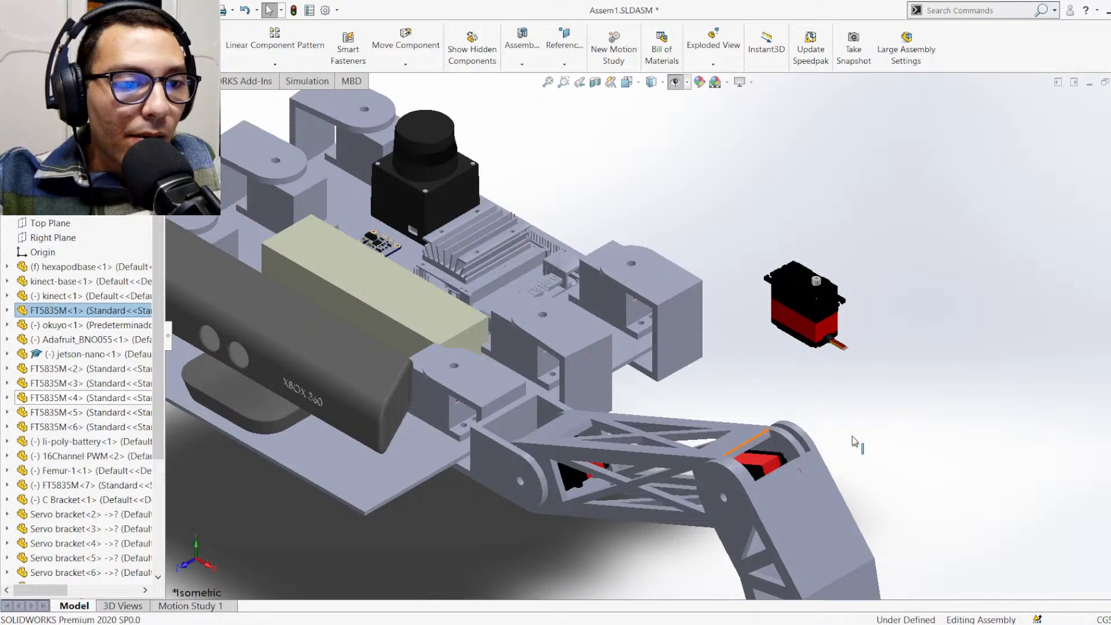
{"action": "scroll", "coordinate": [734, 383], "scroll_direction": "up", "scroll_amount": 3}
{"action": "scroll", "coordinate": [627, 382], "scroll_direction": "down", "scroll_amount": 3}
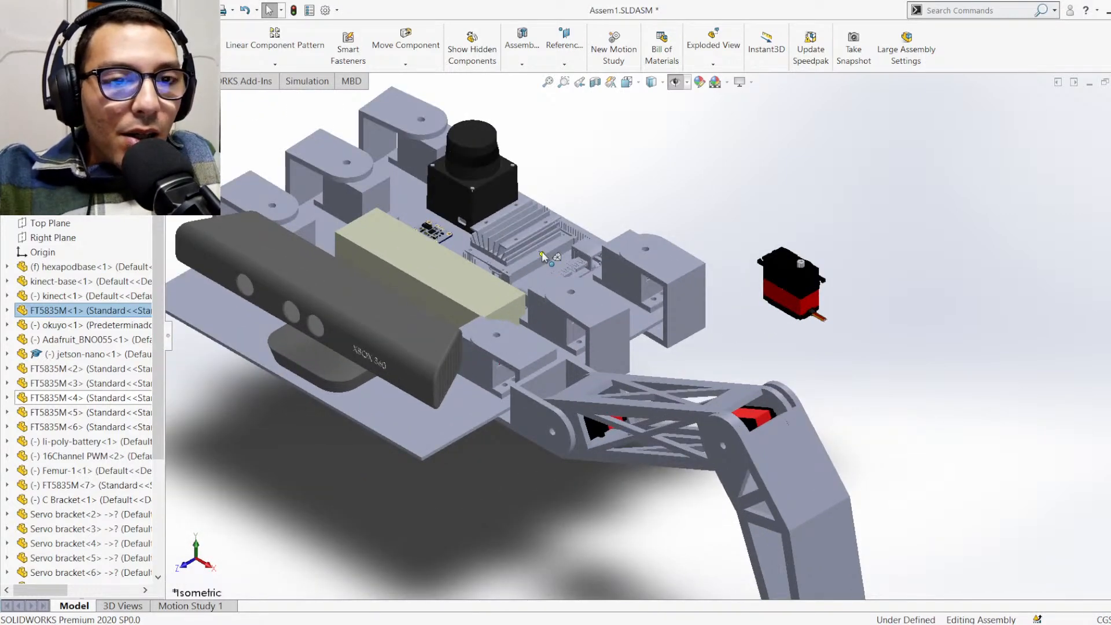
{"action": "scroll", "coordinate": [740, 423], "scroll_direction": "down", "scroll_amount": 2}
{"action": "middle_click_drag", "start_coordinate": [808, 448], "coordinate": [761, 453]}
{"action": "scroll", "coordinate": [666, 353], "scroll_direction": "up", "scroll_amount": 3}
{"action": "scroll", "coordinate": [647, 324], "scroll_direction": "down", "scroll_amount": 1}
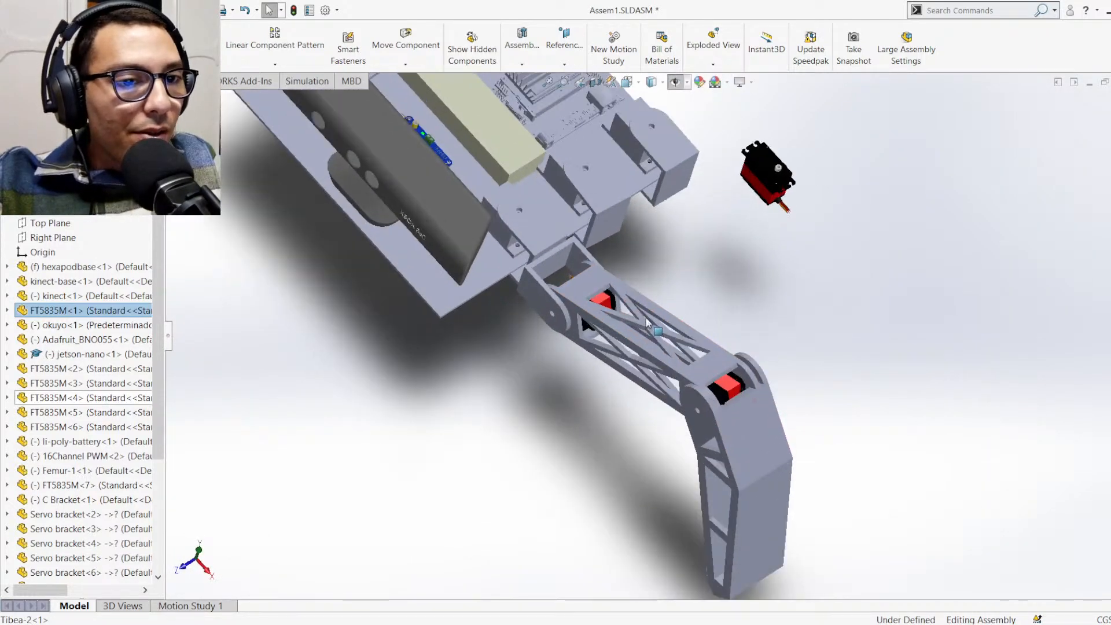
{"action": "scroll", "coordinate": [650, 317], "scroll_direction": "down", "scroll_amount": 1}
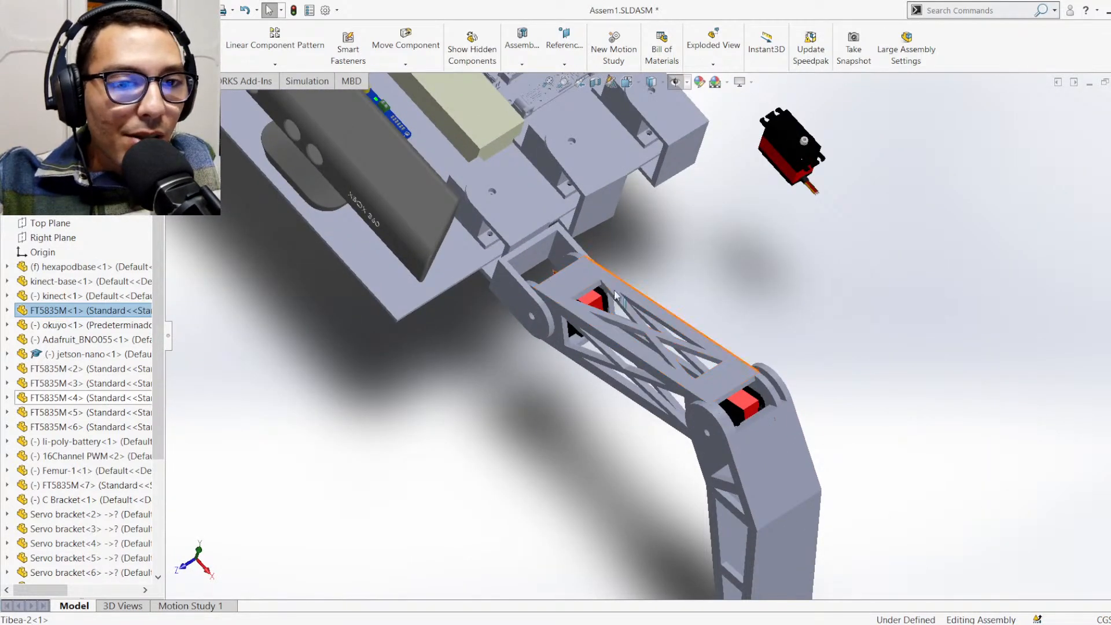
{"action": "scroll", "coordinate": [684, 233], "scroll_direction": "up", "scroll_amount": 3}
{"action": "scroll", "coordinate": [605, 322], "scroll_direction": "down", "scroll_amount": 3}
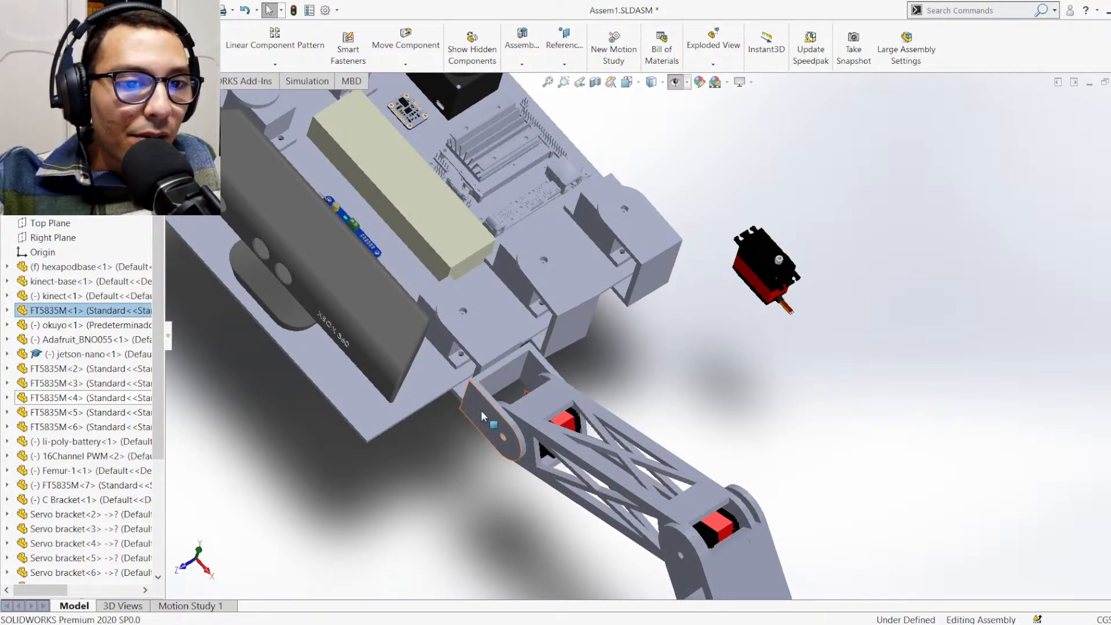
{"action": "scroll", "coordinate": [434, 416], "scroll_direction": "up", "scroll_amount": 3}
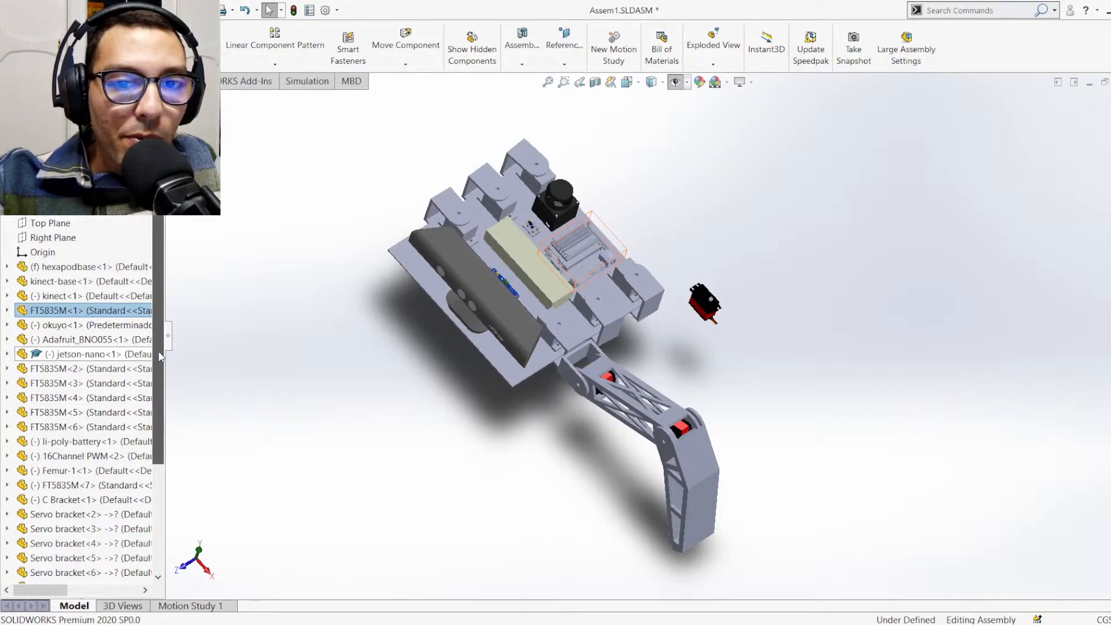
Identify which C Brackets and servos in the component tree belong to the completed leg
{"action": "scroll", "coordinate": [164, 347], "scroll_direction": "down", "scroll_amount": 4}
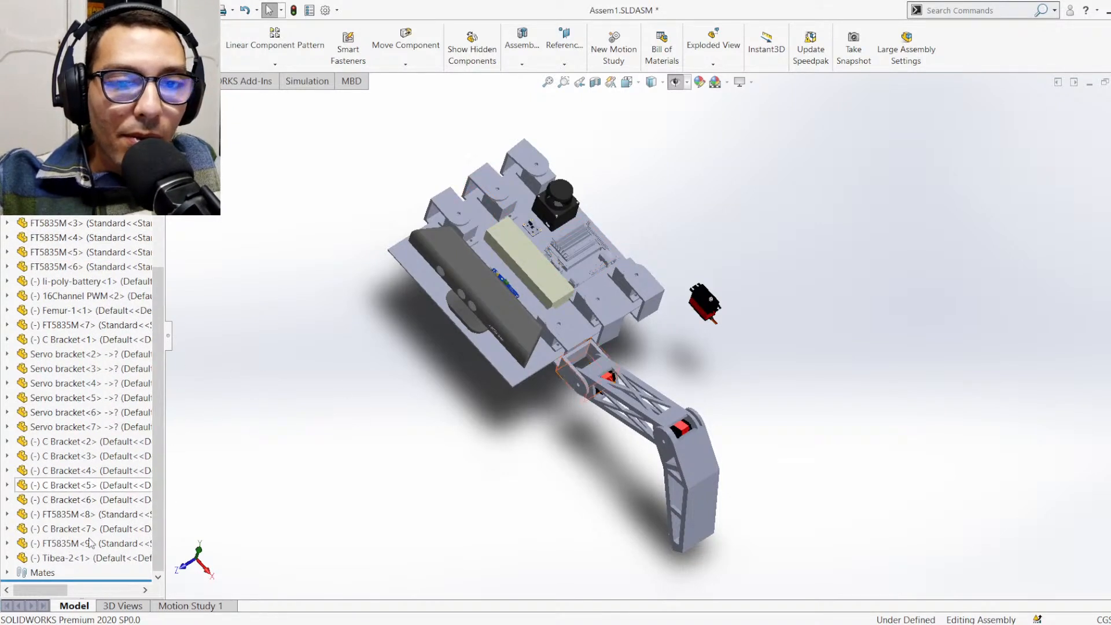
{"action": "left_click", "coordinate": [68, 451]}
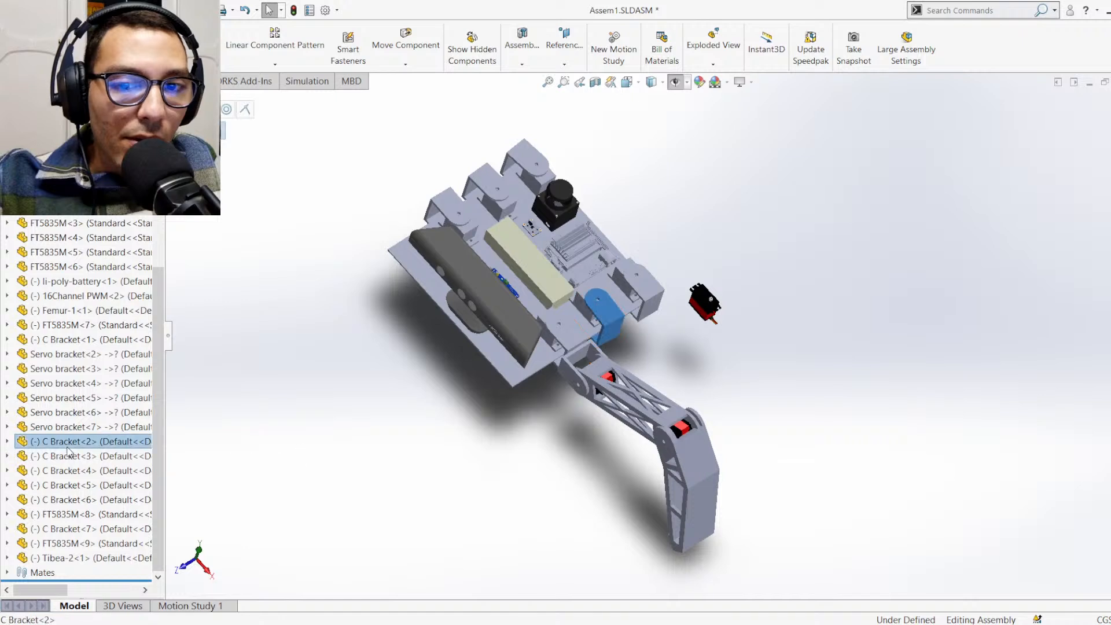
{"action": "left_click", "coordinate": [67, 457]}
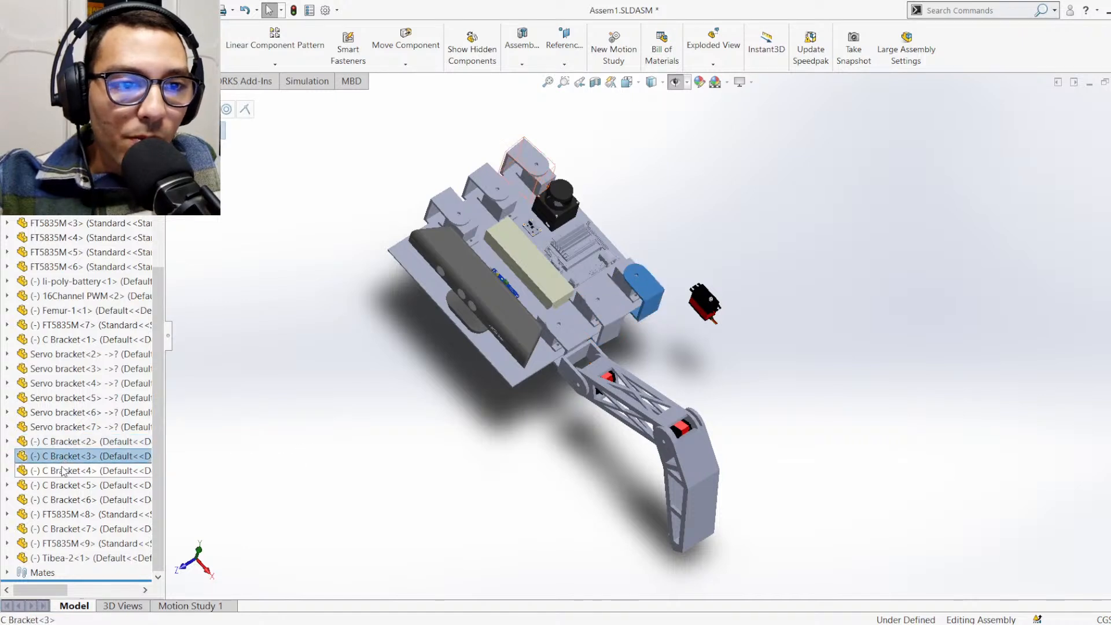
{"action": "left_click", "coordinate": [62, 471]}
{"action": "left_click", "coordinate": [61, 486]}
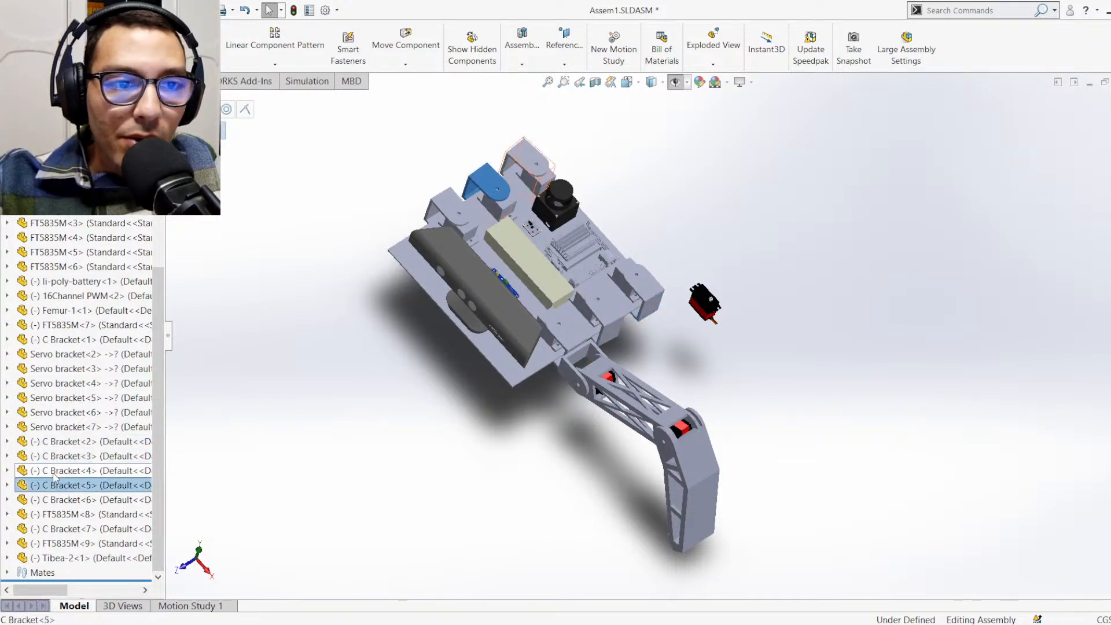
{"action": "left_click", "coordinate": [58, 514]}
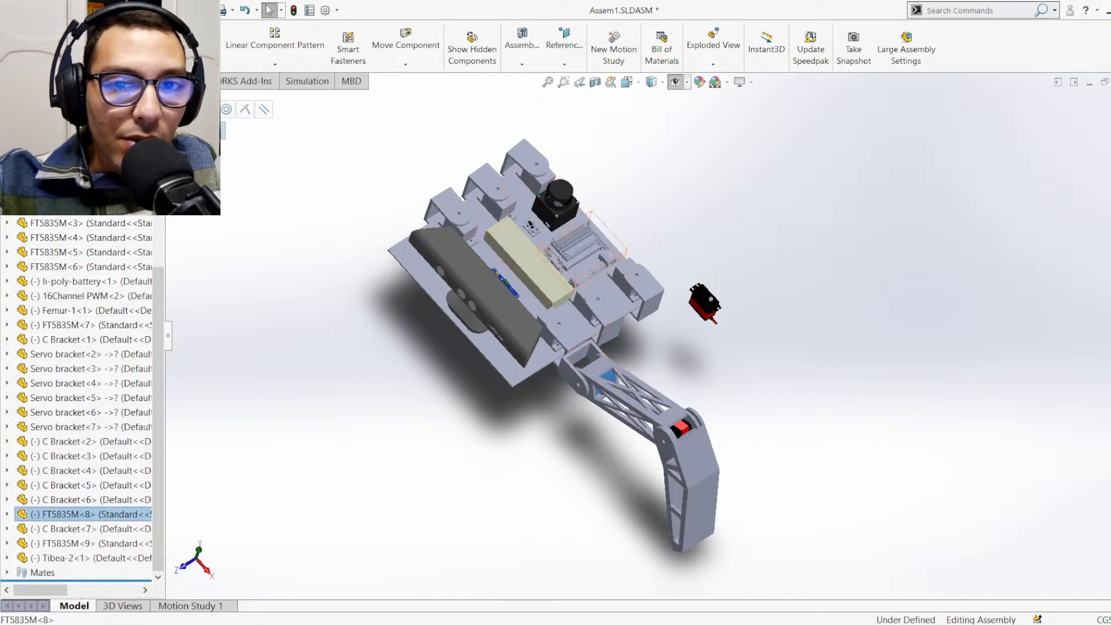
{"action": "scroll", "coordinate": [73, 215], "scroll_direction": "up", "scroll_amount": 1}
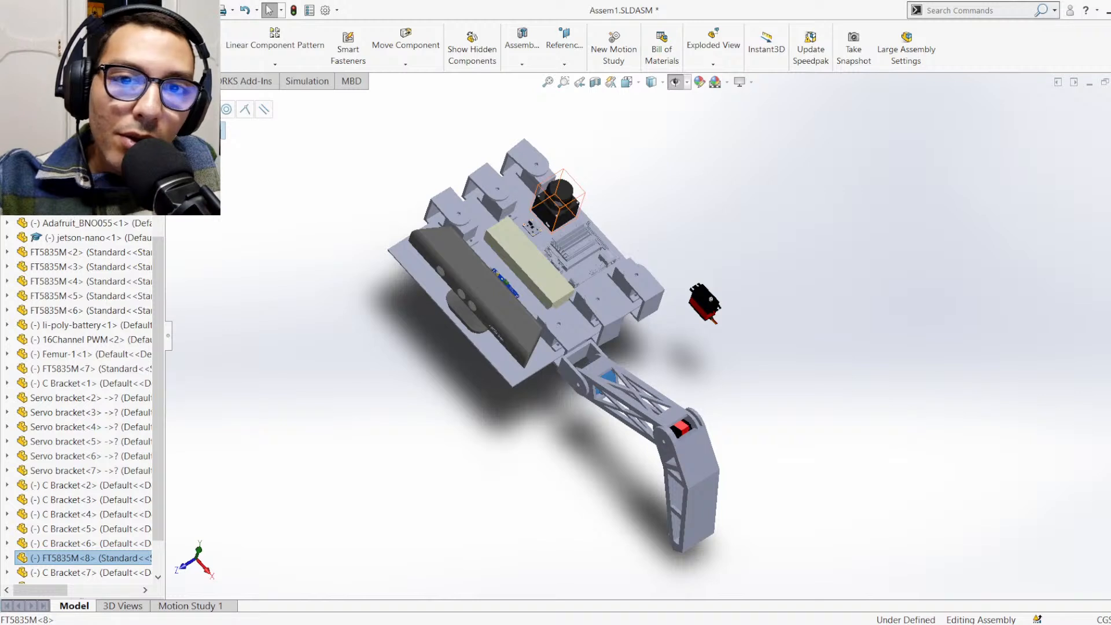
{"action": "scroll", "coordinate": [73, 220], "scroll_direction": "up", "scroll_amount": 1}
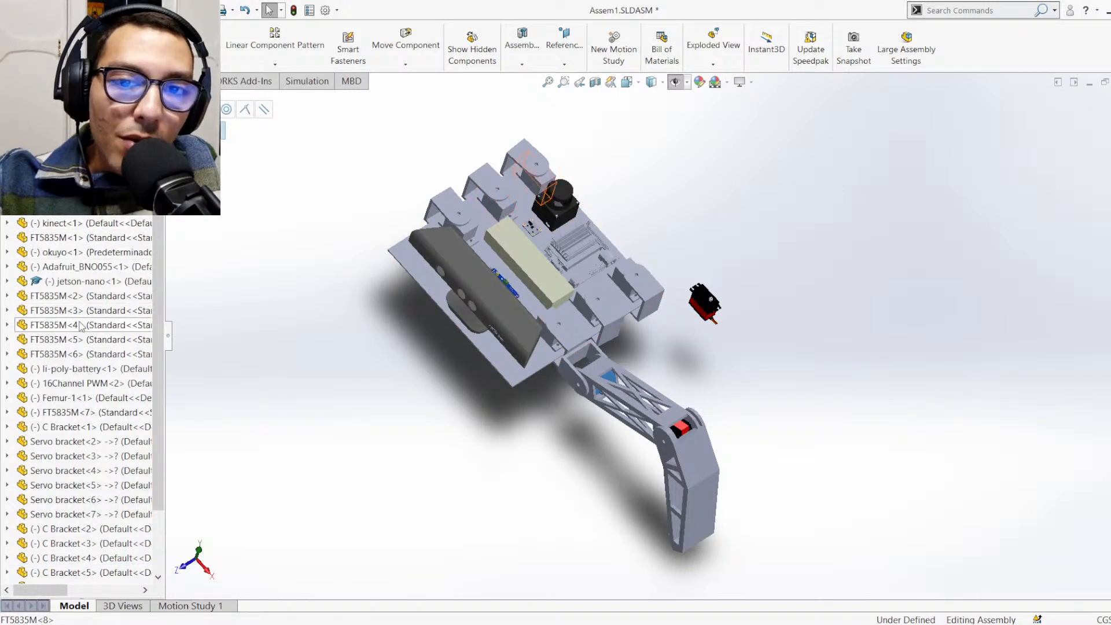
Copy the leg's Femur-1<1>, FT5835M<8>, C Bracket<7>, FT5835M<9> and Tibea-2<1> together and paste five copies of the leg beside the body
{"action": "left_click", "coordinate": [81, 402]}
{"action": "scroll", "coordinate": [81, 401], "scroll_direction": "down", "scroll_amount": 2}
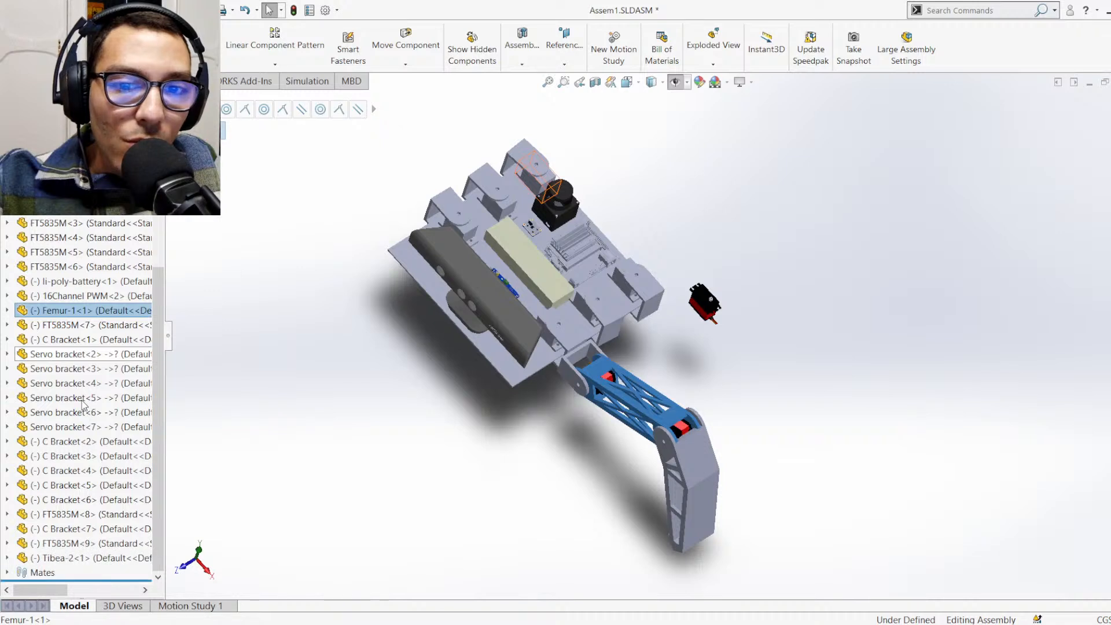
{"action": "left_click", "coordinate": [70, 515], "text": "ctrl"}
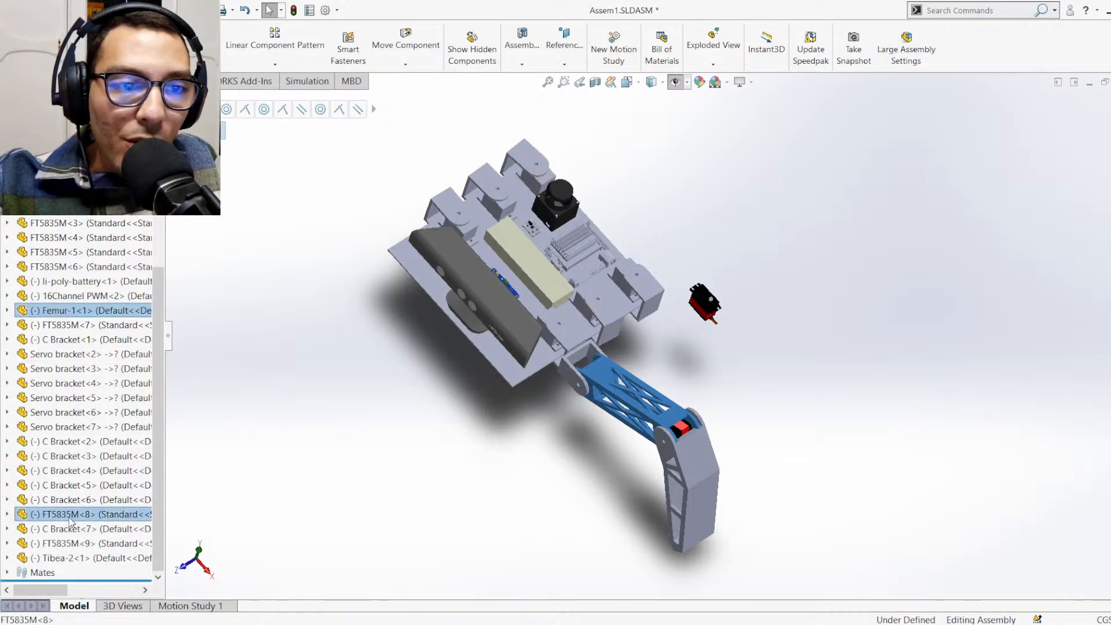
{"action": "left_click", "coordinate": [70, 528], "text": "ctrl"}
{"action": "left_click", "coordinate": [74, 544], "text": "ctrl"}
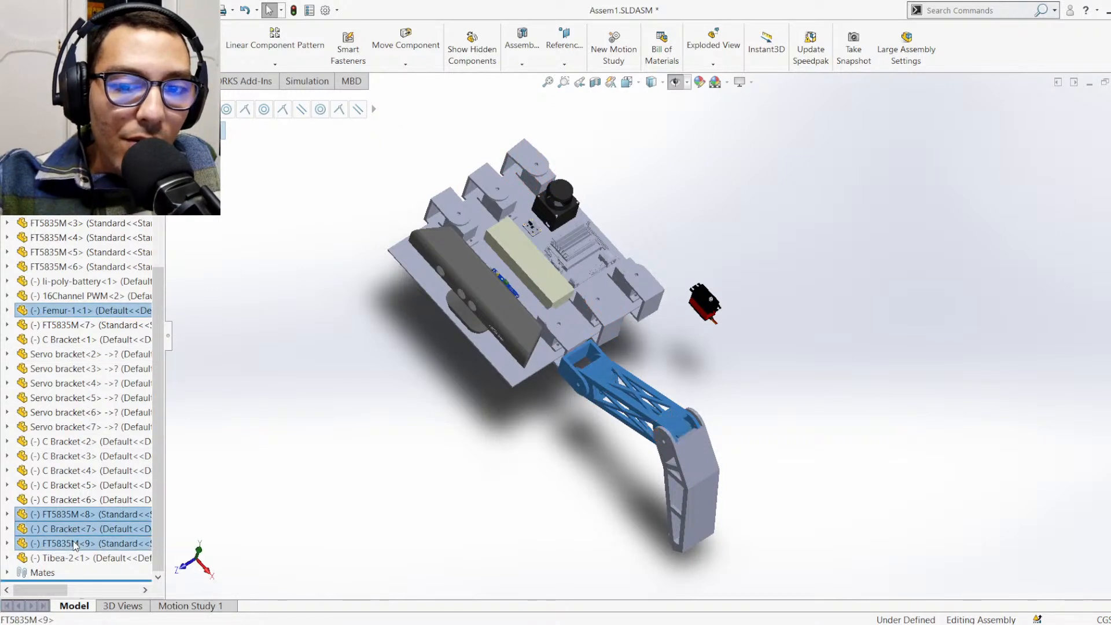
{"action": "left_click", "coordinate": [76, 558], "text": "ctrl"}
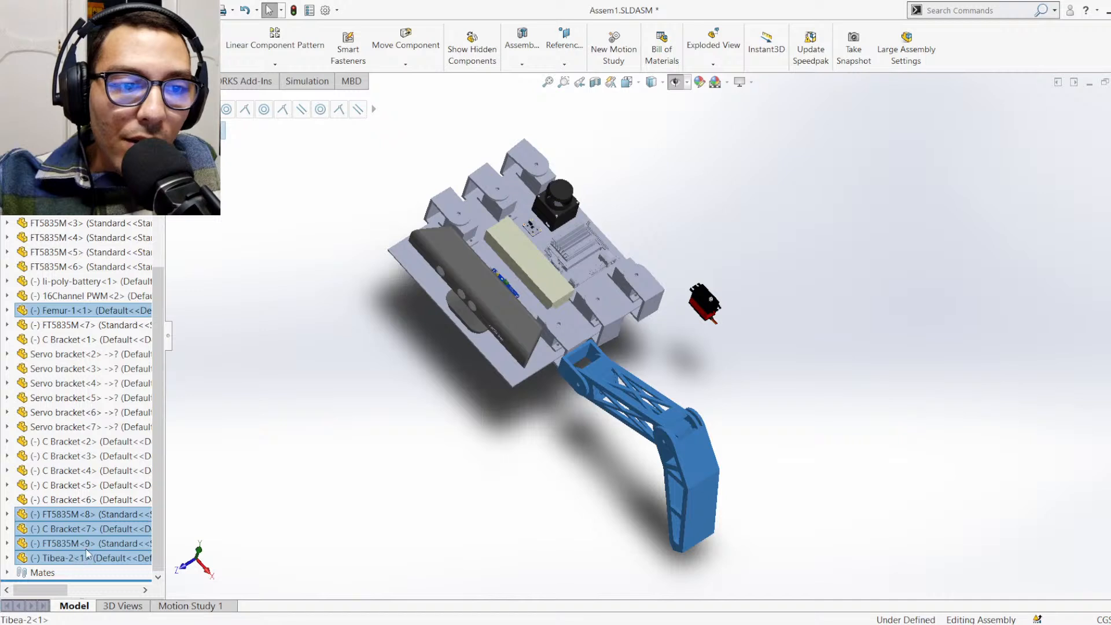
{"action": "left_click", "coordinate": [818, 242]}
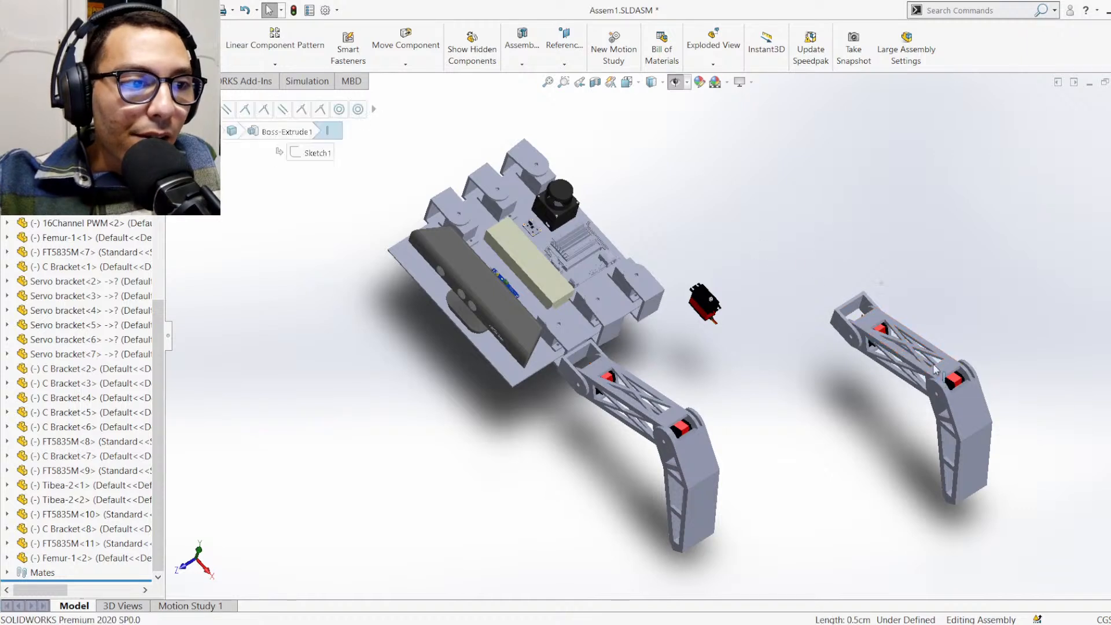
{"action": "left_click_drag", "start_coordinate": [942, 385], "coordinate": [773, 286]}
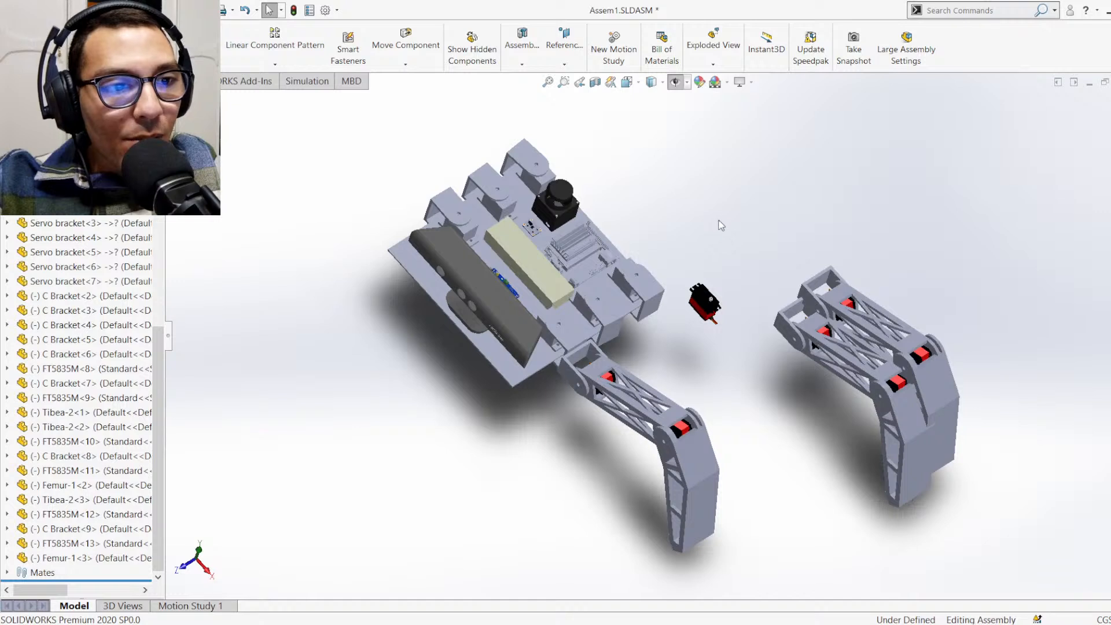
{"action": "key", "text": "ctrl+v"}
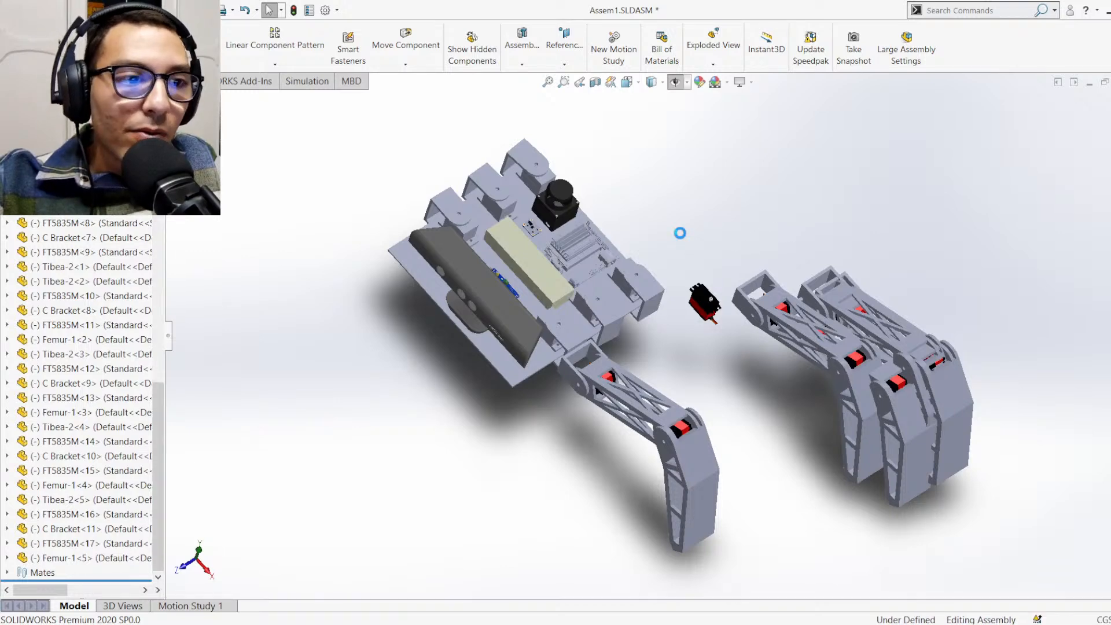
Delete the loose spare servo FT5835M<1> floating between the body and the copied legs
{"action": "scroll", "coordinate": [717, 257], "scroll_direction": "down", "scroll_amount": 3}
{"action": "scroll", "coordinate": [718, 259], "scroll_direction": "down", "scroll_amount": 3}
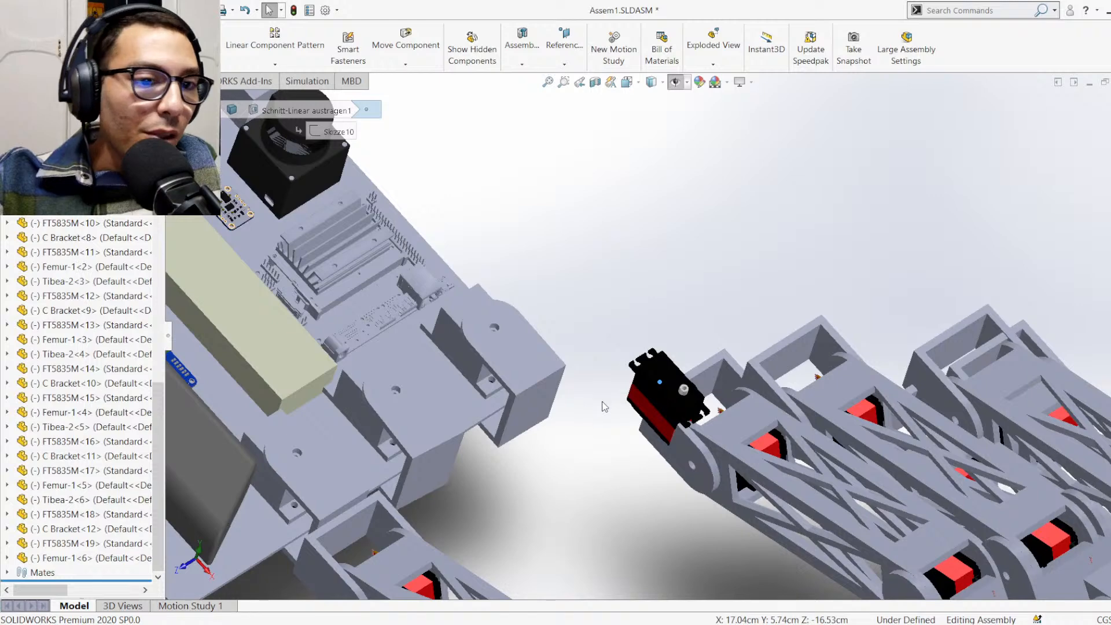
{"action": "key", "text": "Delete"}
Examine the C Brackets on the body and the hip ends of the copied legs from several angles
{"action": "scroll", "coordinate": [588, 387], "scroll_direction": "up", "scroll_amount": 2}
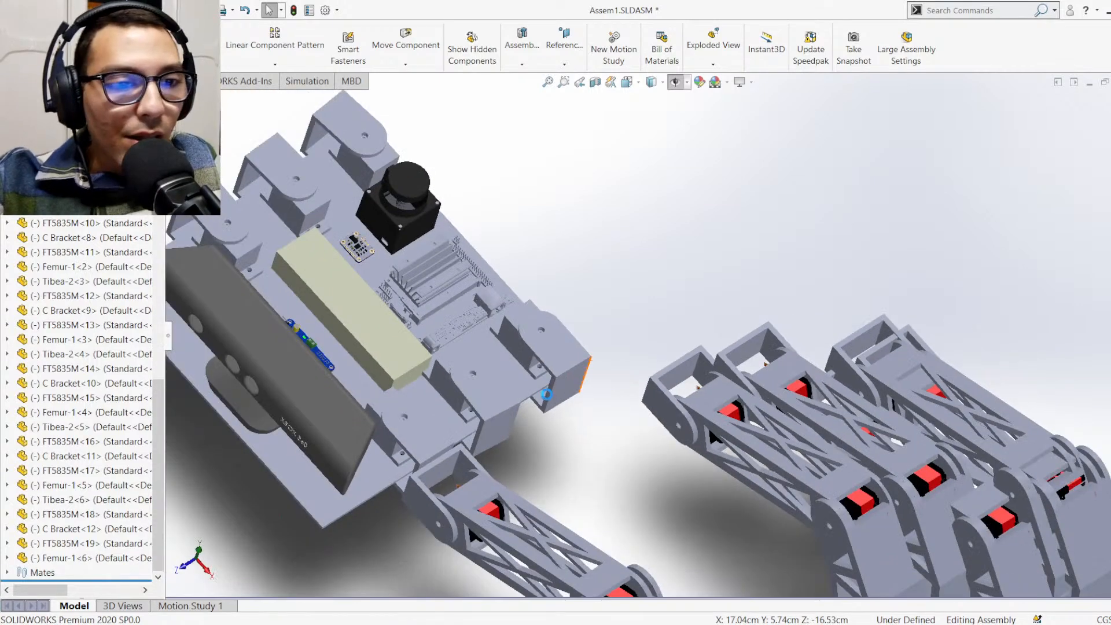
{"action": "scroll", "coordinate": [544, 400], "scroll_direction": "down", "scroll_amount": 3}
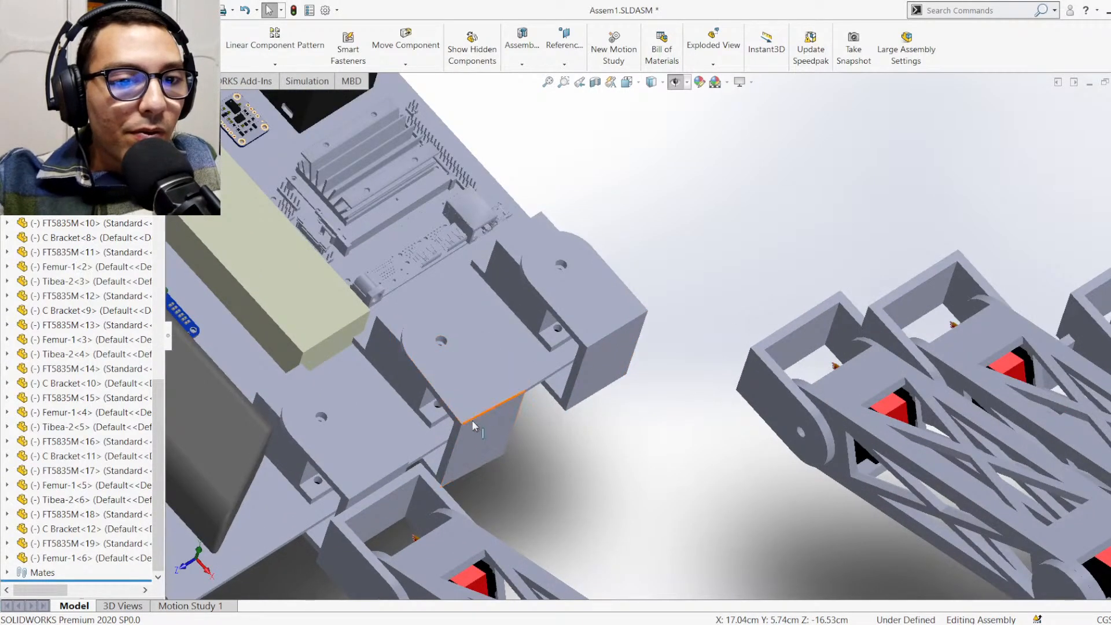
{"action": "scroll", "coordinate": [473, 425], "scroll_direction": "up", "scroll_amount": 2}
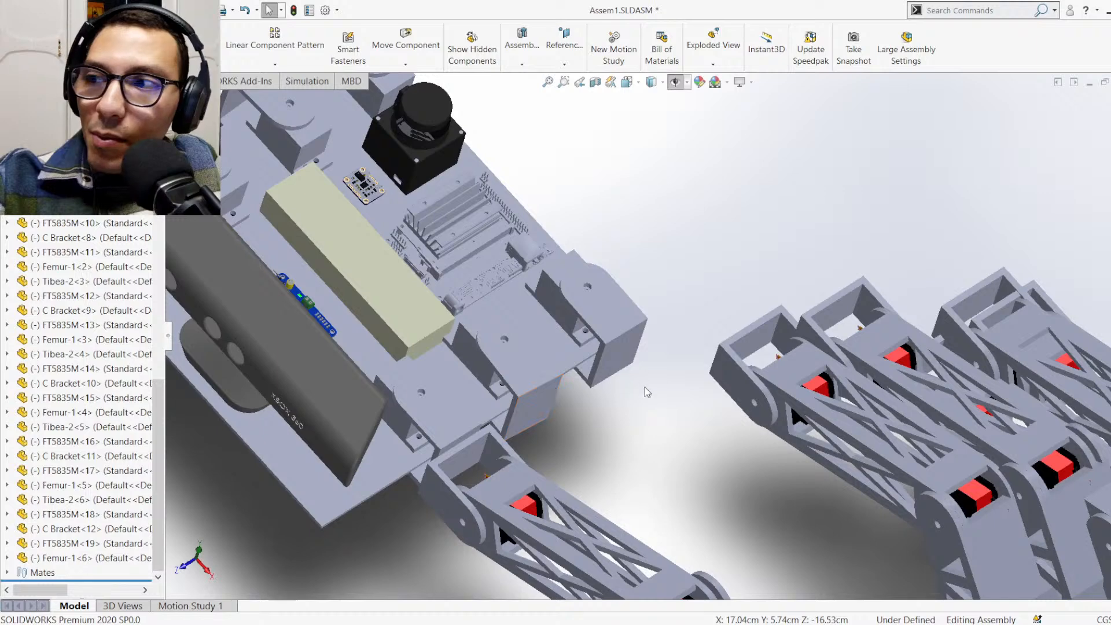
{"action": "scroll", "coordinate": [648, 388], "scroll_direction": "down", "scroll_amount": 3}
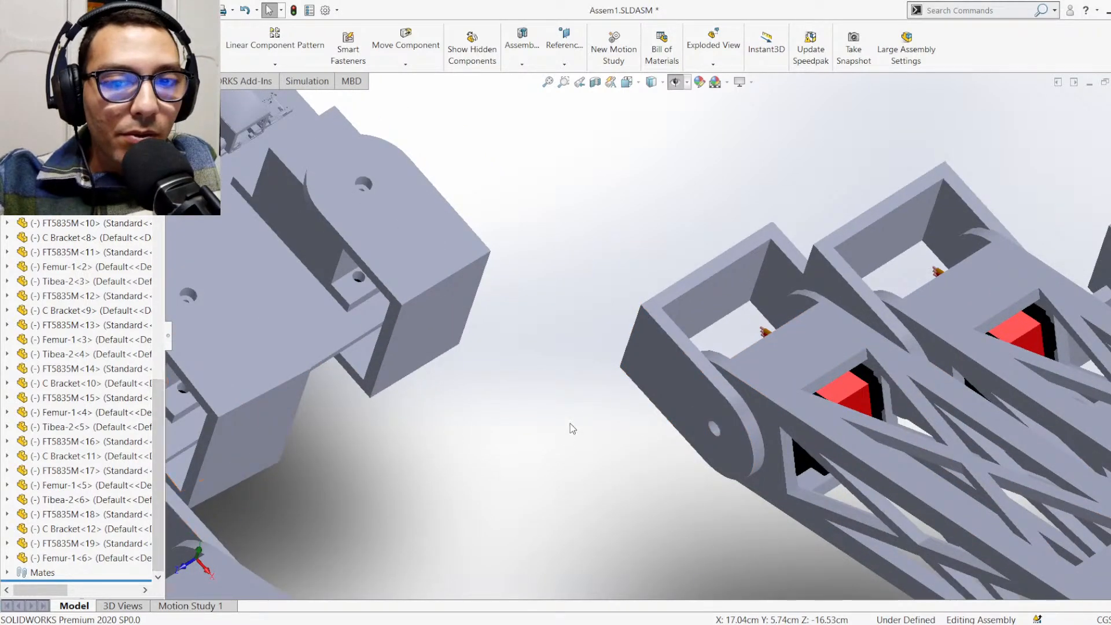
{"action": "middle_click_drag", "start_coordinate": [583, 315], "coordinate": [608, 339]}
{"action": "scroll", "coordinate": [598, 344], "scroll_direction": "up", "scroll_amount": 4}
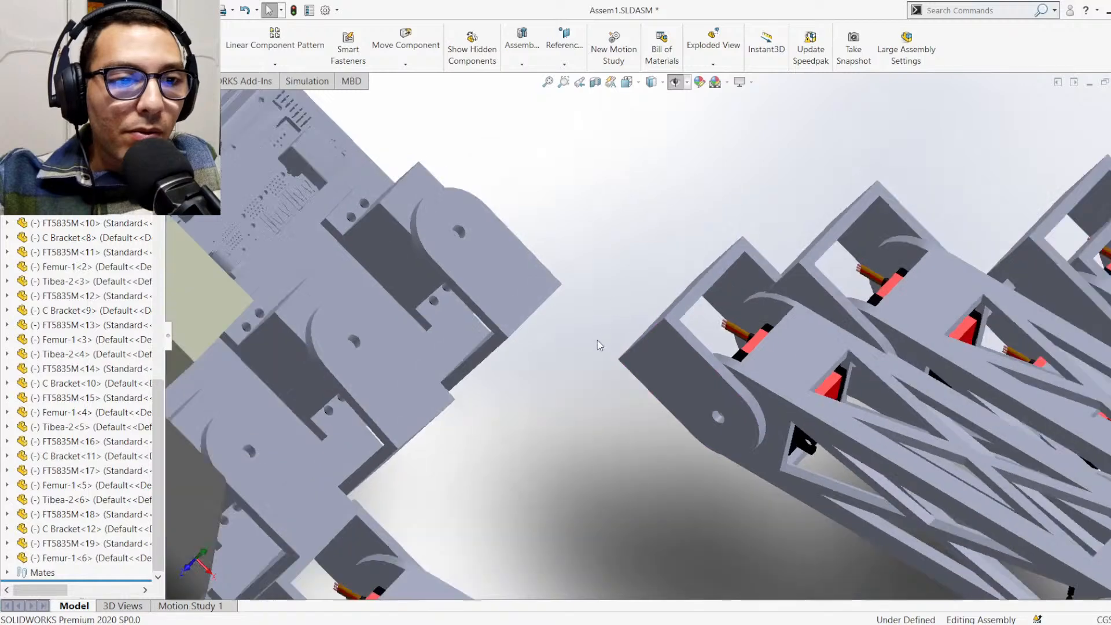
{"action": "scroll", "coordinate": [516, 329], "scroll_direction": "up", "scroll_amount": 3}
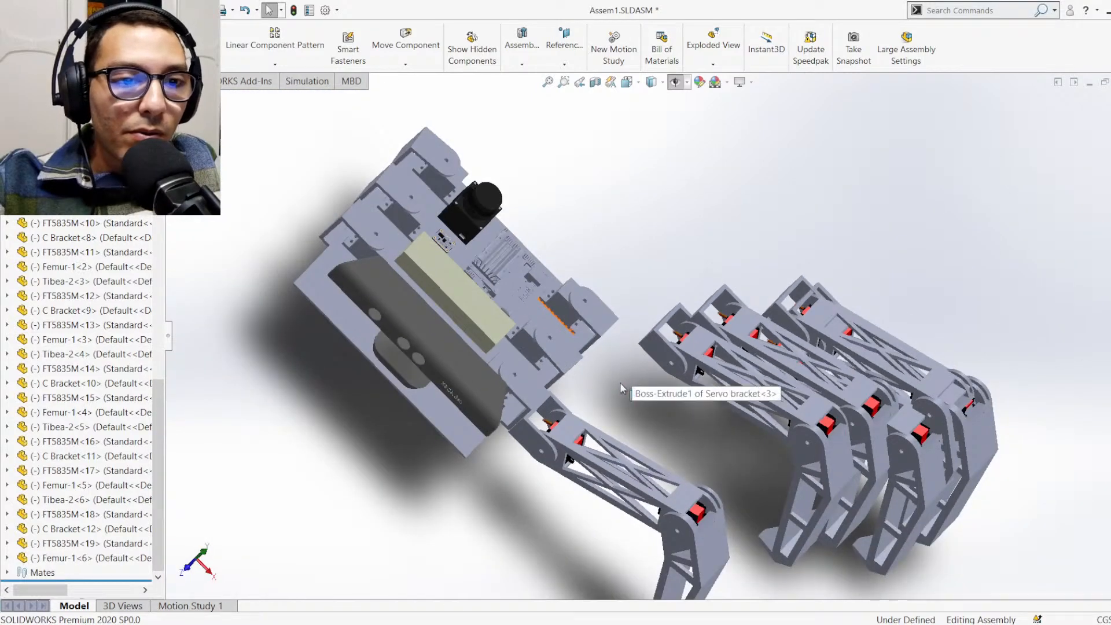
{"action": "middle_click_drag", "start_coordinate": [620, 383], "coordinate": [686, 410]}
{"action": "scroll", "coordinate": [584, 341], "scroll_direction": "up", "scroll_amount": 2}
{"action": "scroll", "coordinate": [622, 313], "scroll_direction": "down", "scroll_amount": 6}
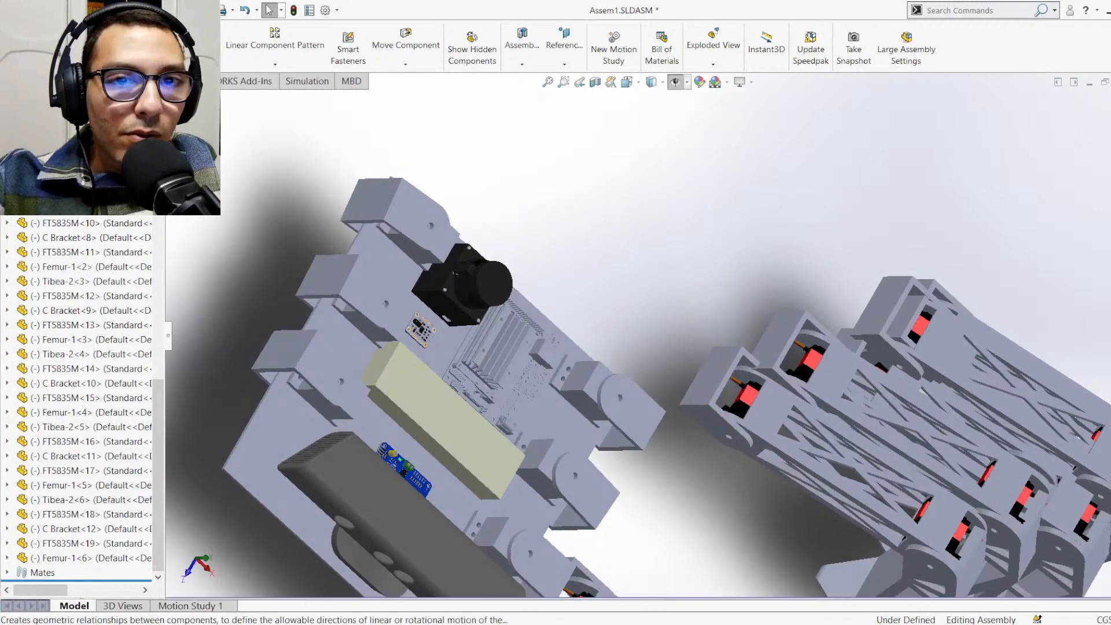
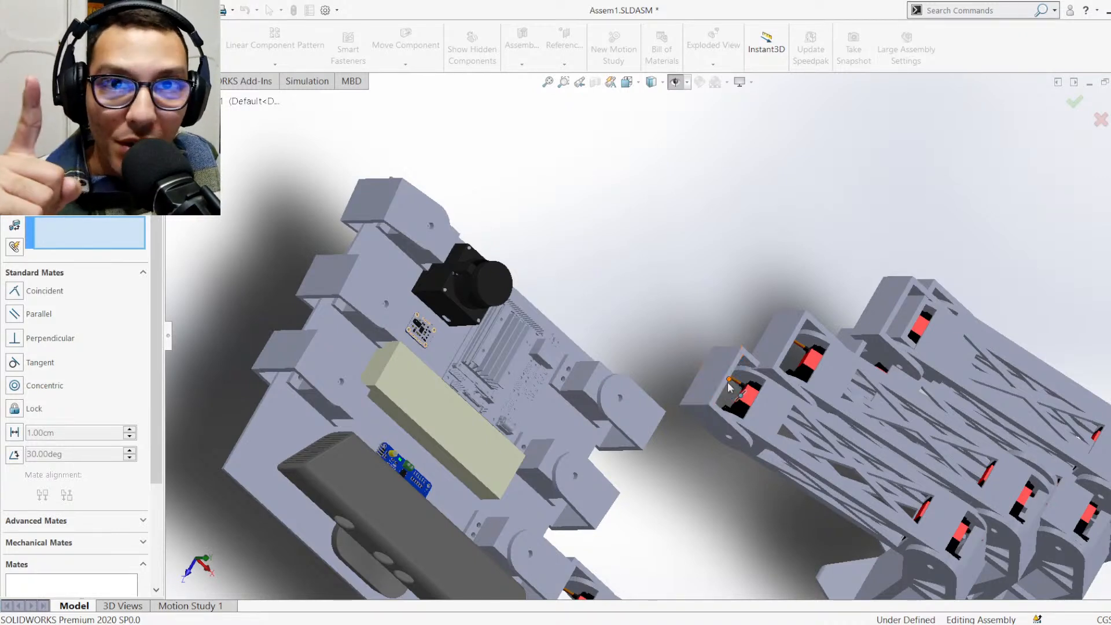
Add a coincident mate between the hip-end face of the copied leg's C Bracket<12> and the outer face of body C Bracket<2>
{"action": "left_click", "coordinate": [715, 381]}
{"action": "middle_click_drag", "start_coordinate": [665, 517], "coordinate": [556, 405]}
{"action": "left_click", "coordinate": [611, 545]}
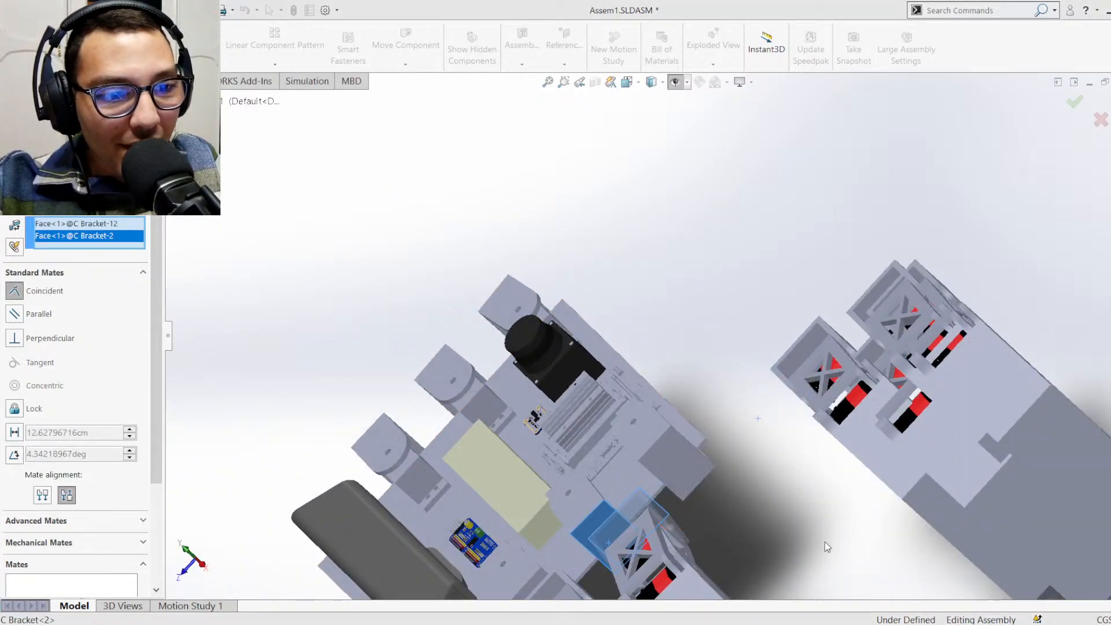
{"action": "left_click", "coordinate": [832, 558]}
Mate the hip-end face of the copied leg's C Bracket<10> coincident with the outer face of C Bracket<3> on the body
{"action": "middle_click_drag", "start_coordinate": [718, 522], "coordinate": [778, 556]}
{"action": "middle_click_drag", "start_coordinate": [582, 405], "coordinate": [549, 276]}
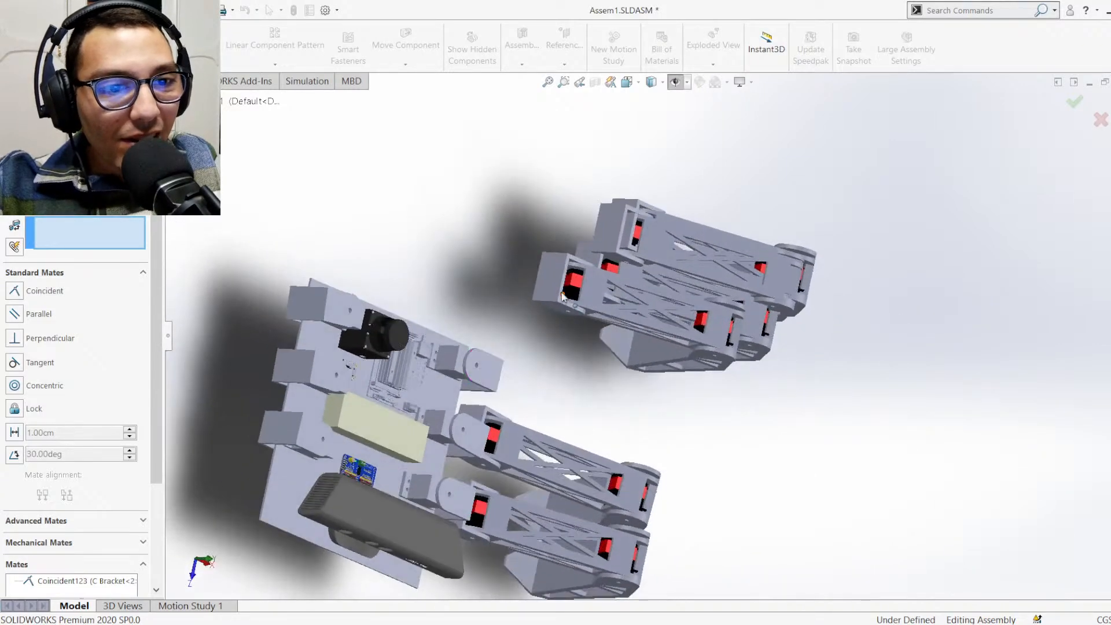
{"action": "left_click", "coordinate": [550, 275]}
{"action": "middle_click_drag", "start_coordinate": [554, 363], "coordinate": [487, 374]}
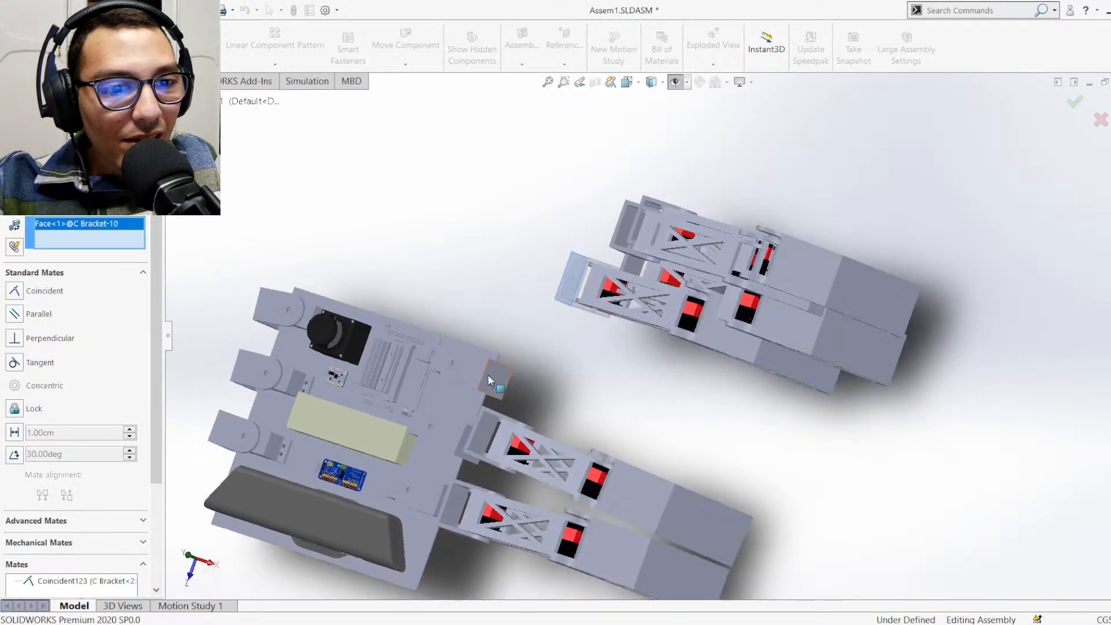
{"action": "left_click", "coordinate": [491, 377]}
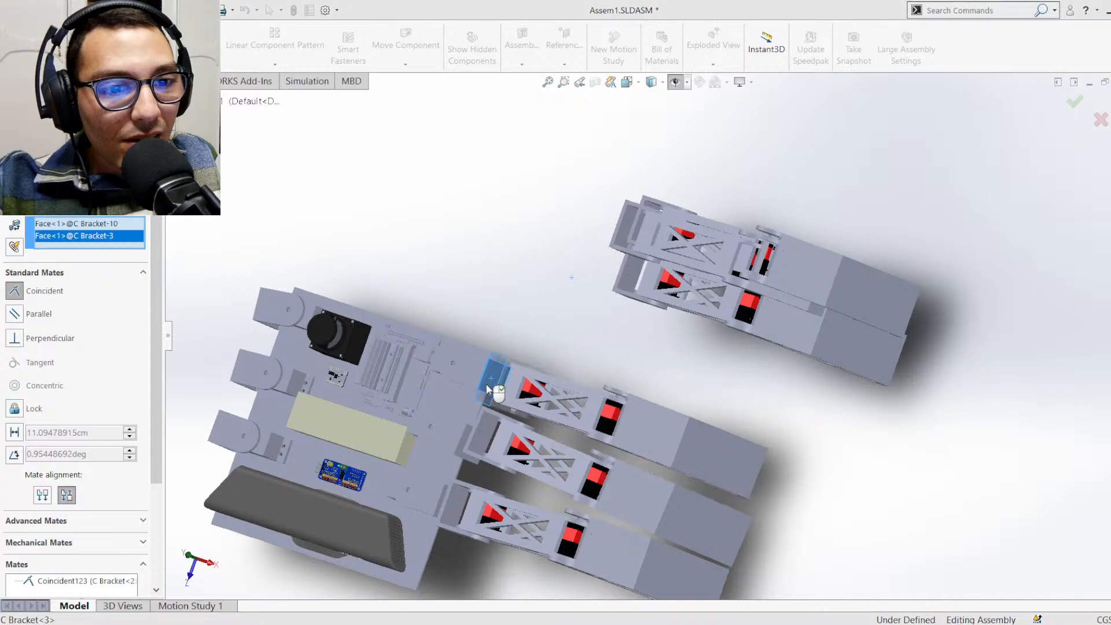
{"action": "key", "text": "Return"}
Mate the hip-end face of the copied leg's C Bracket<8> coincident with C Bracket<4> on the opposite side of the body
{"action": "middle_click_drag", "start_coordinate": [485, 335], "coordinate": [630, 248]}
{"action": "left_click", "coordinate": [630, 248]}
{"action": "middle_click_drag", "start_coordinate": [451, 298], "coordinate": [441, 336]}
{"action": "left_click", "coordinate": [422, 335]}
{"action": "left_click", "coordinate": [485, 323]}
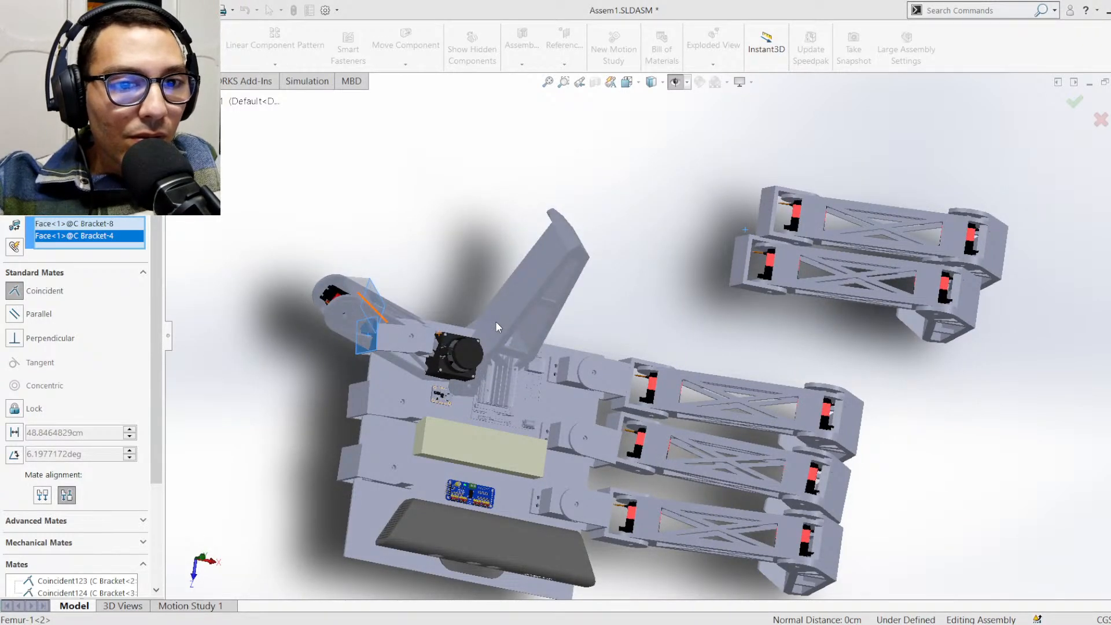
{"action": "key", "text": "Return"}
Move the leg mated to C Bracket<4> away from the body and back again to check its remaining freedom
{"action": "middle_click_drag", "start_coordinate": [463, 335], "coordinate": [434, 246]}
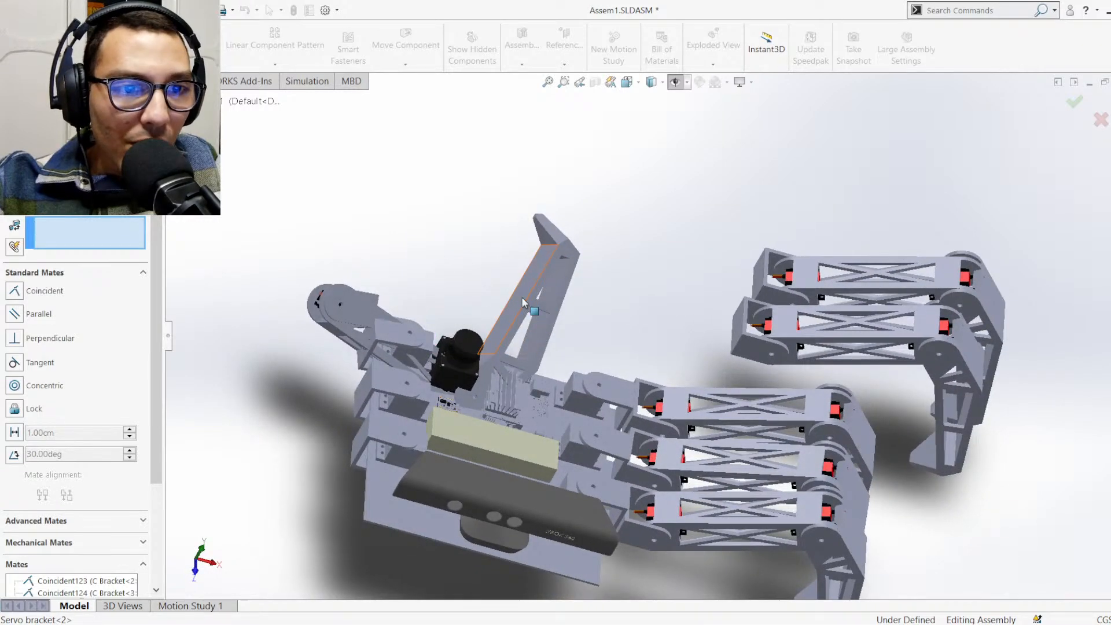
{"action": "left_click_drag", "start_coordinate": [530, 313], "coordinate": [224, 207]}
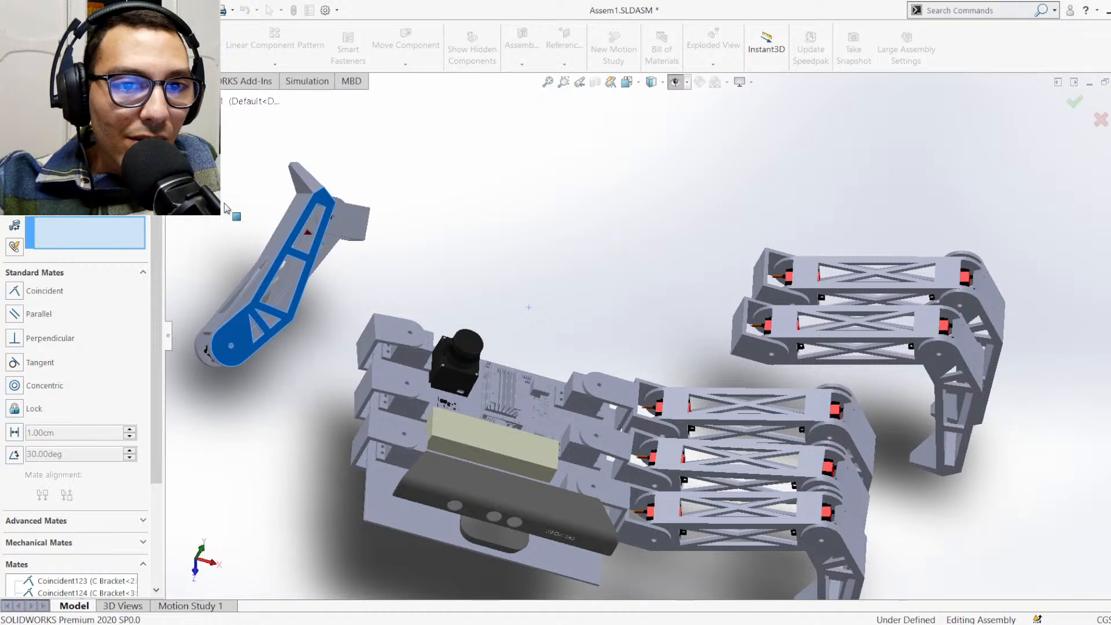
{"action": "left_click_drag", "start_coordinate": [289, 228], "coordinate": [399, 259]}
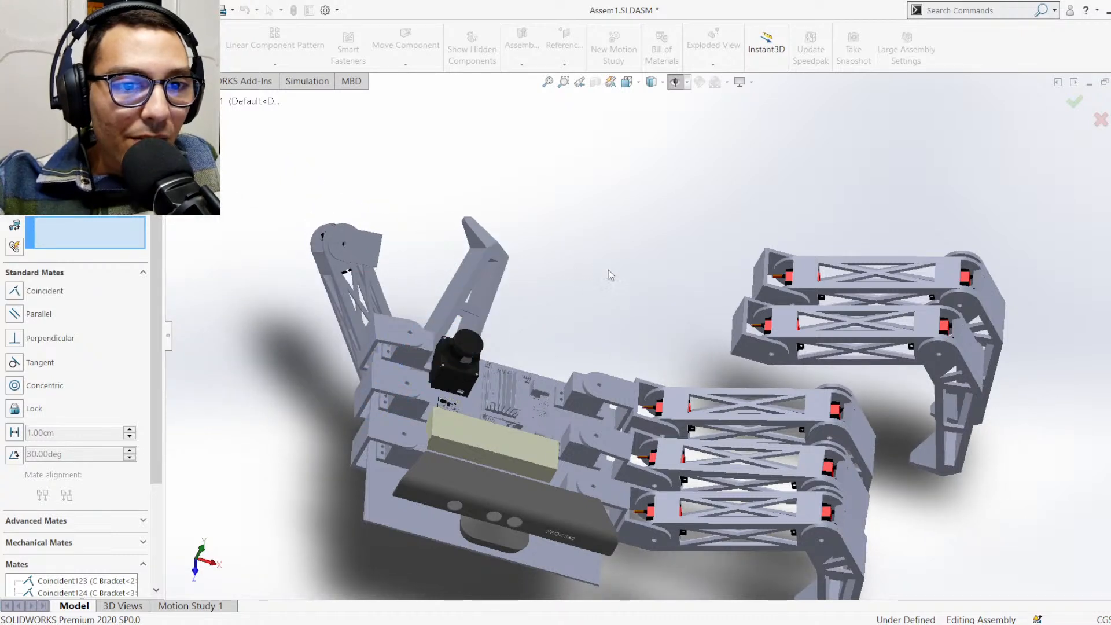
Mate the hip-end face of the copied leg's C Bracket<11> coincident with the outer face of C Bracket<5> on the body
{"action": "left_click", "coordinate": [760, 277]}
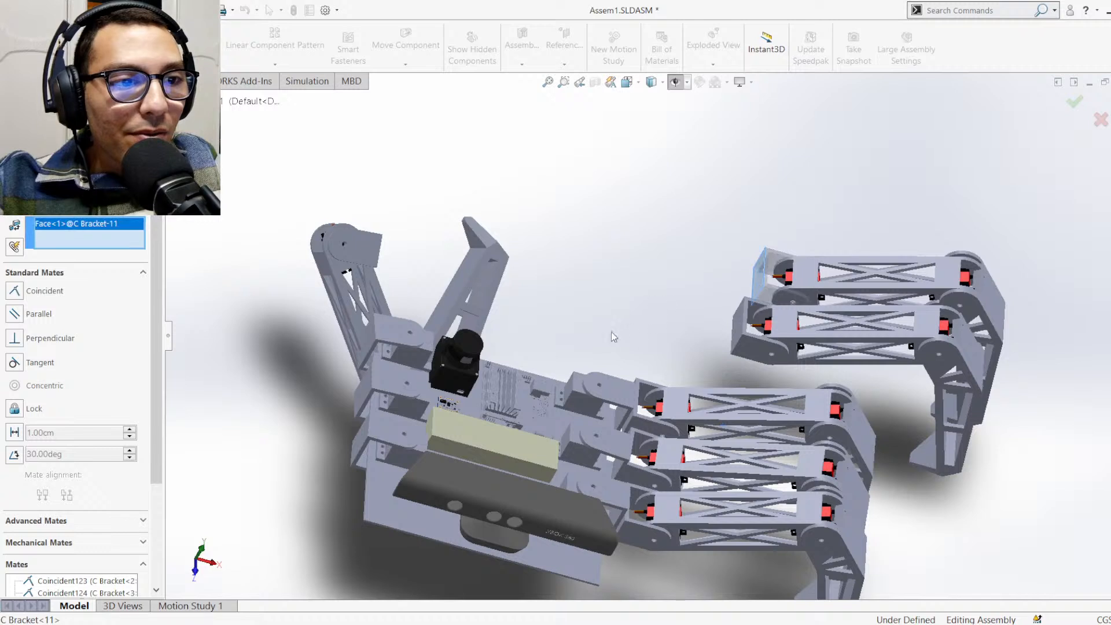
{"action": "middle_click_drag", "start_coordinate": [555, 358], "coordinate": [409, 397]}
{"action": "left_click", "coordinate": [409, 397]}
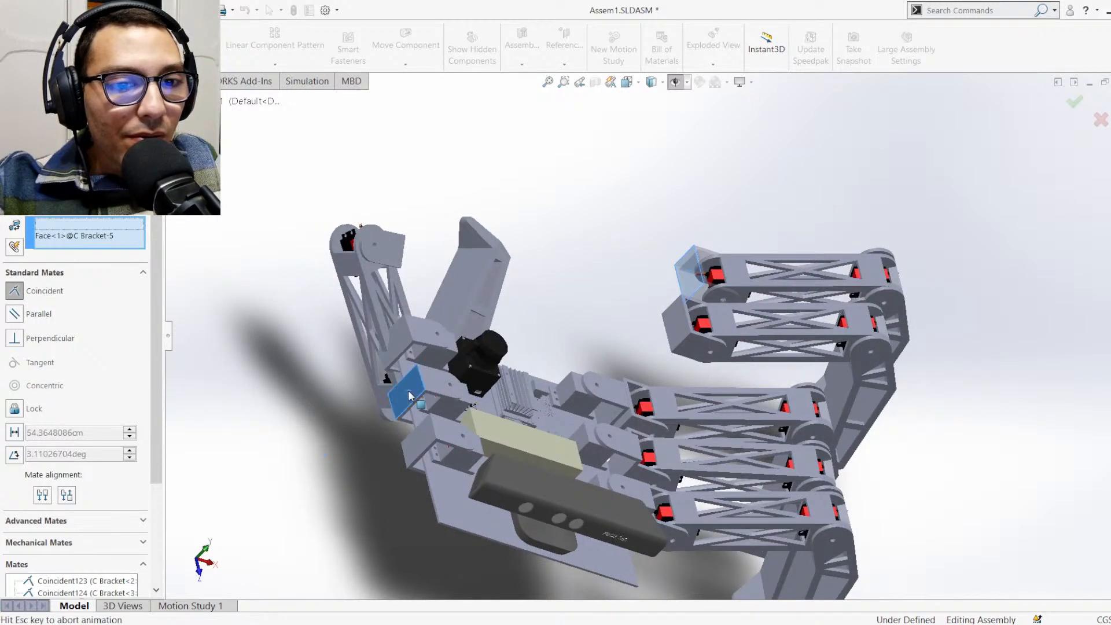
{"action": "left_click", "coordinate": [450, 403]}
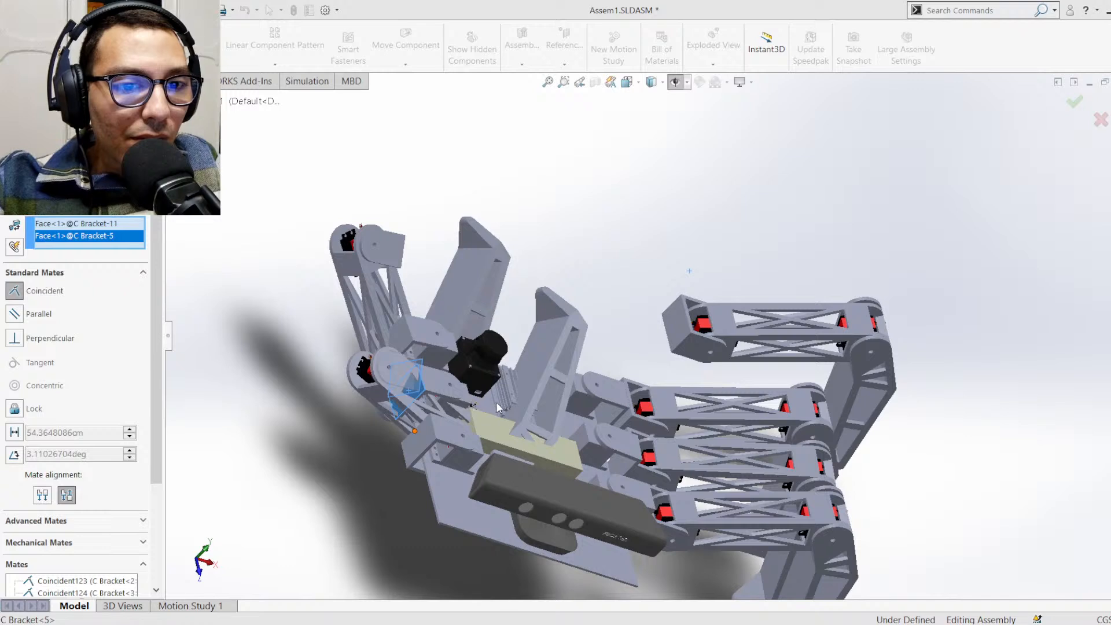
Mate the hip-end face of the last copied leg's C Bracket<9> coincident with the outer face of C Bracket<6>, using anti-aligned alignment
{"action": "left_click", "coordinate": [683, 338]}
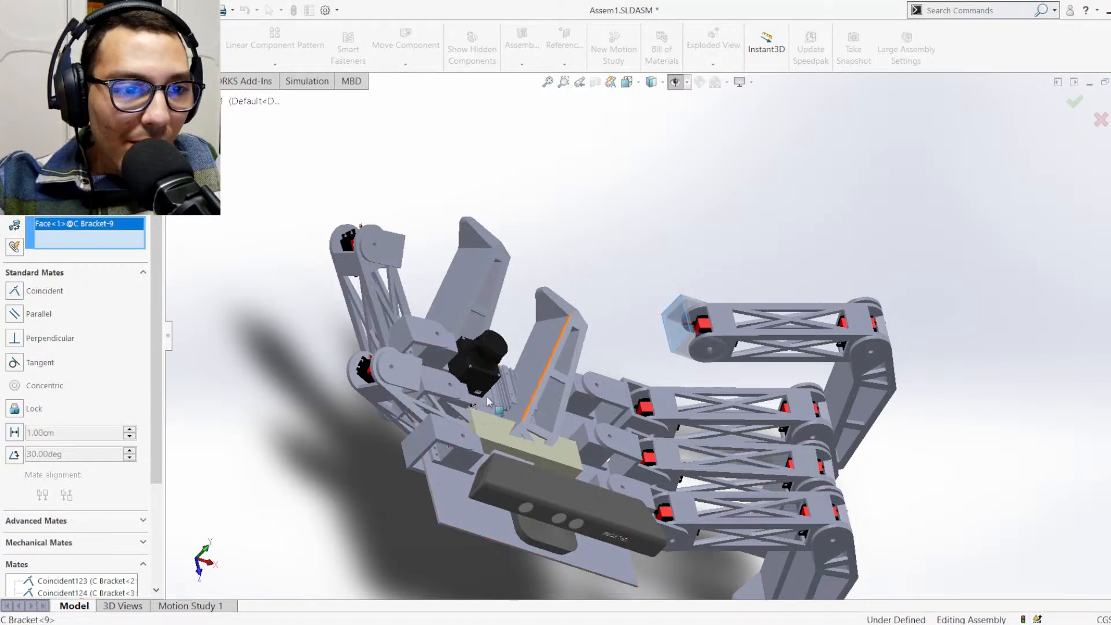
{"action": "left_click", "coordinate": [426, 443]}
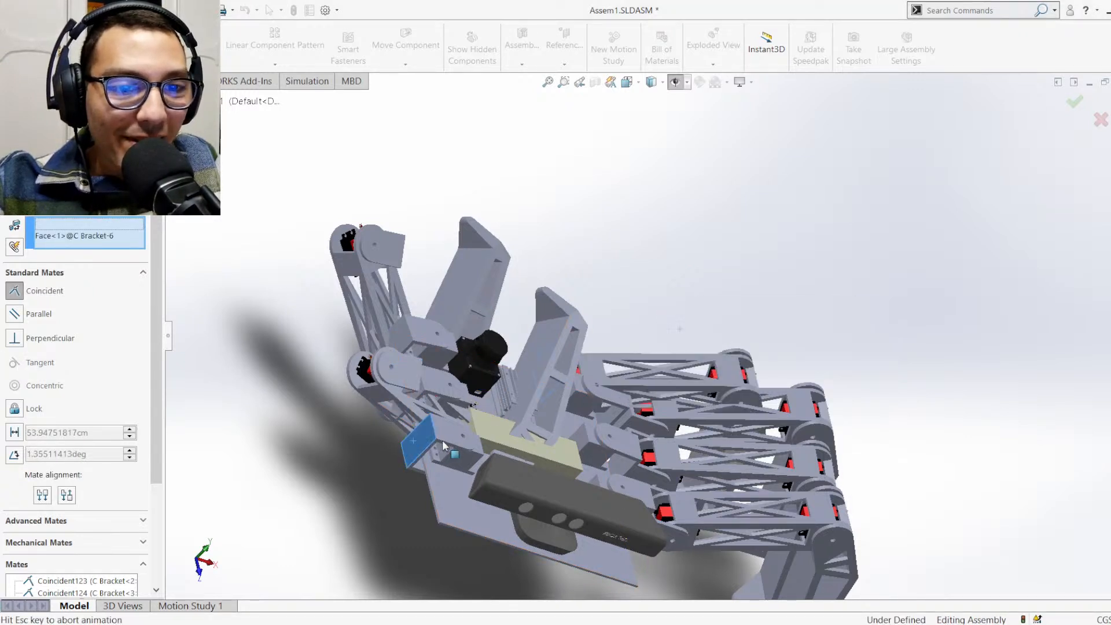
{"action": "left_click", "coordinate": [475, 469]}
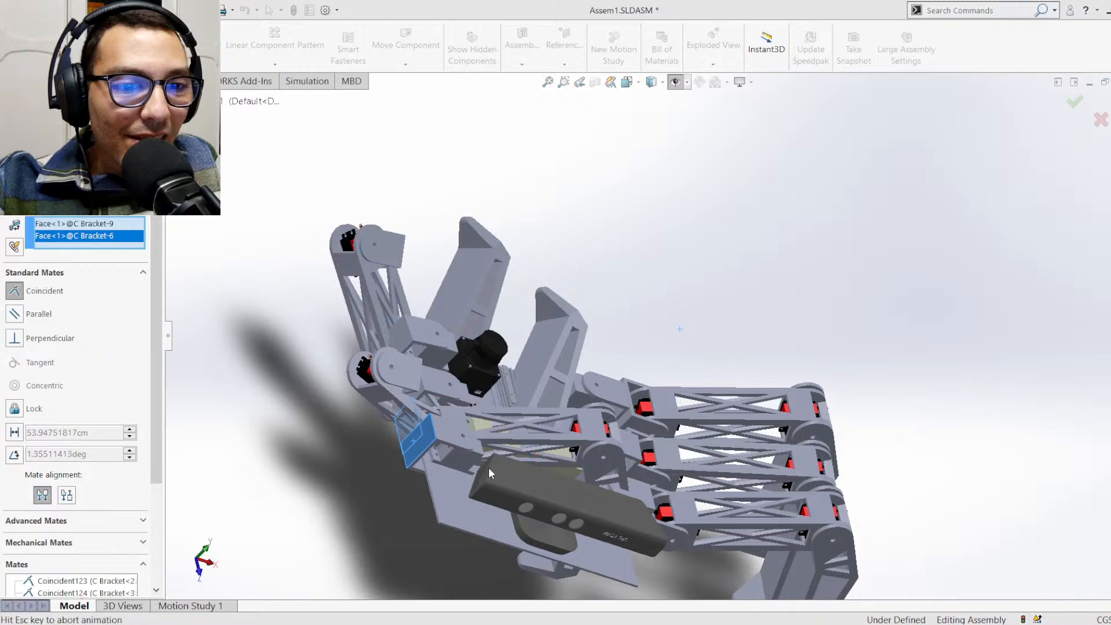
{"action": "key", "text": "Return"}
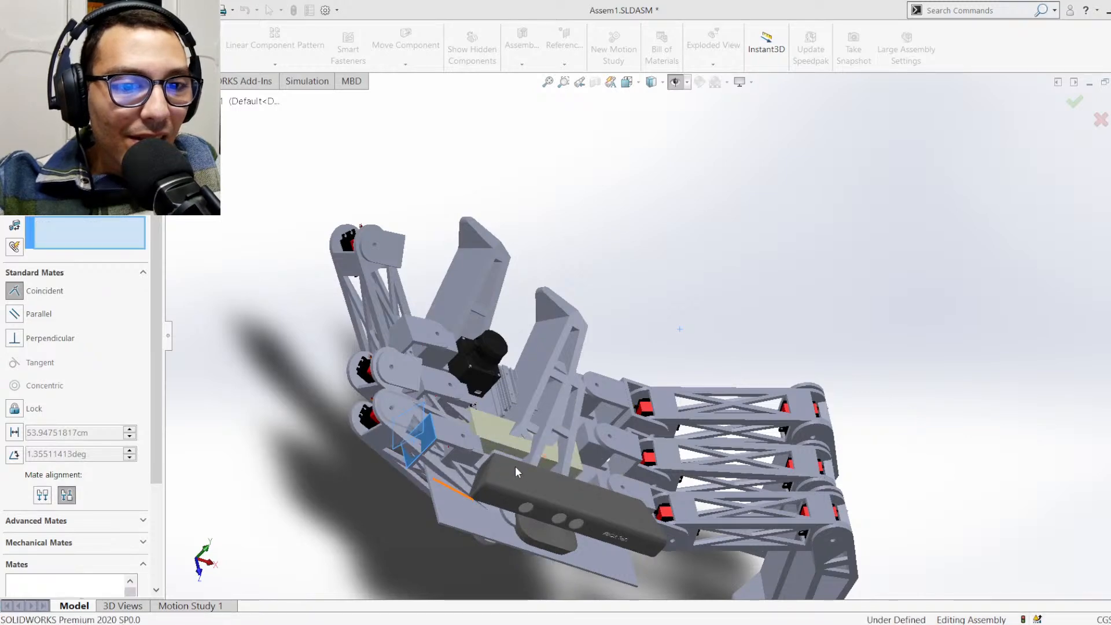
Examine the attached legs and the assembly's component tree, including the contents of Femur-1<6>, for the reference planes needed to align the leg brackets
{"action": "middle_click_drag", "start_coordinate": [563, 470], "coordinate": [508, 485]}
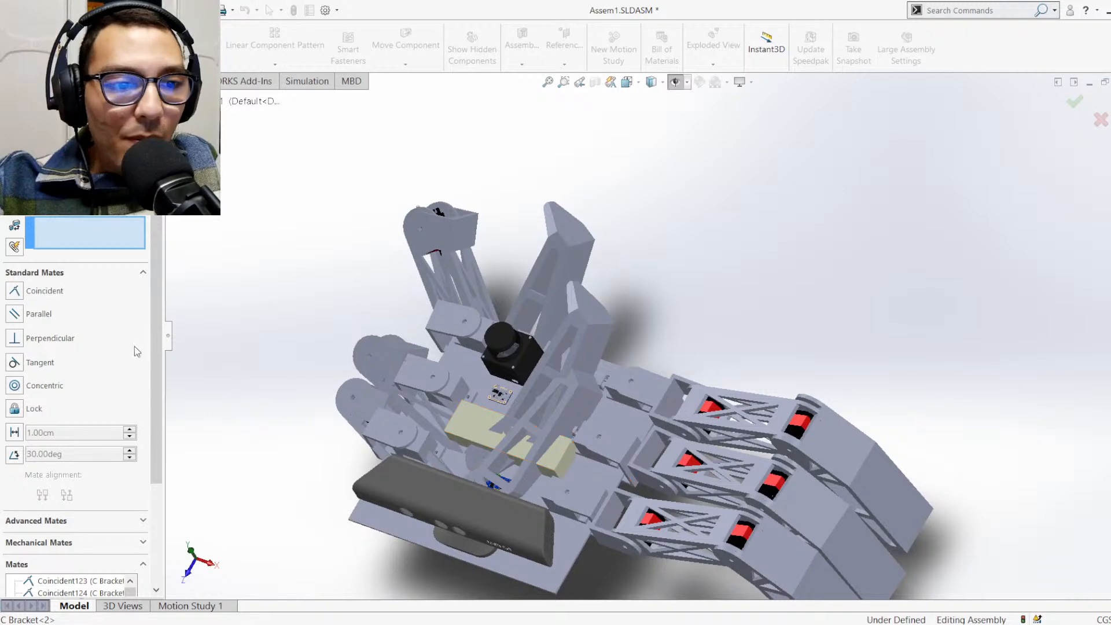
{"action": "left_click", "coordinate": [176, 101]}
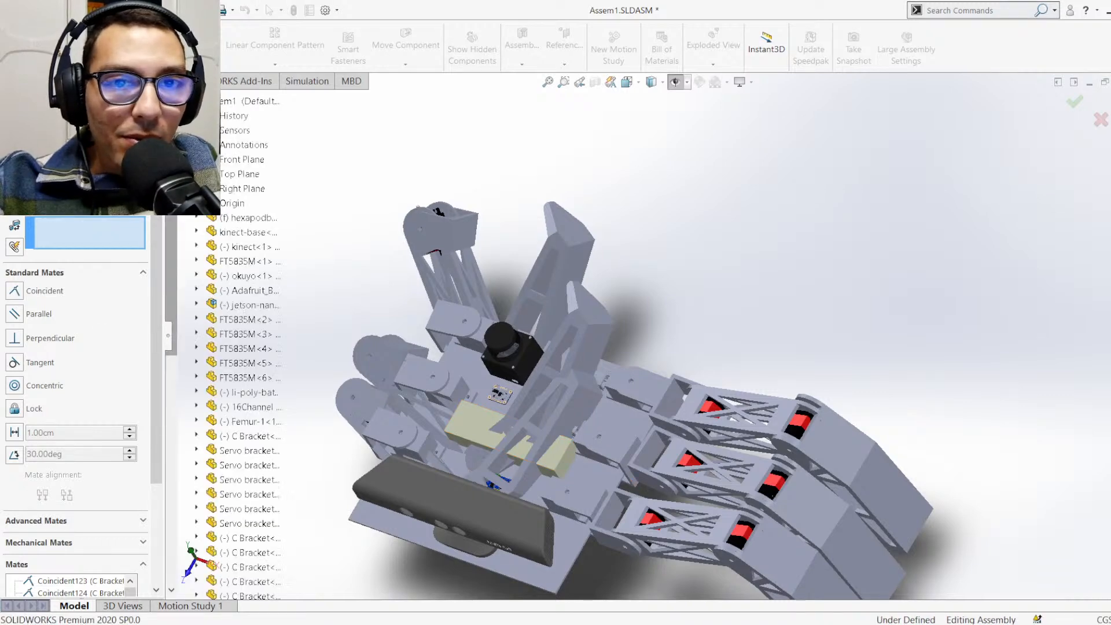
{"action": "scroll", "coordinate": [238, 336], "scroll_direction": "down", "scroll_amount": 3}
{"action": "scroll", "coordinate": [234, 470], "scroll_direction": "down", "scroll_amount": 5}
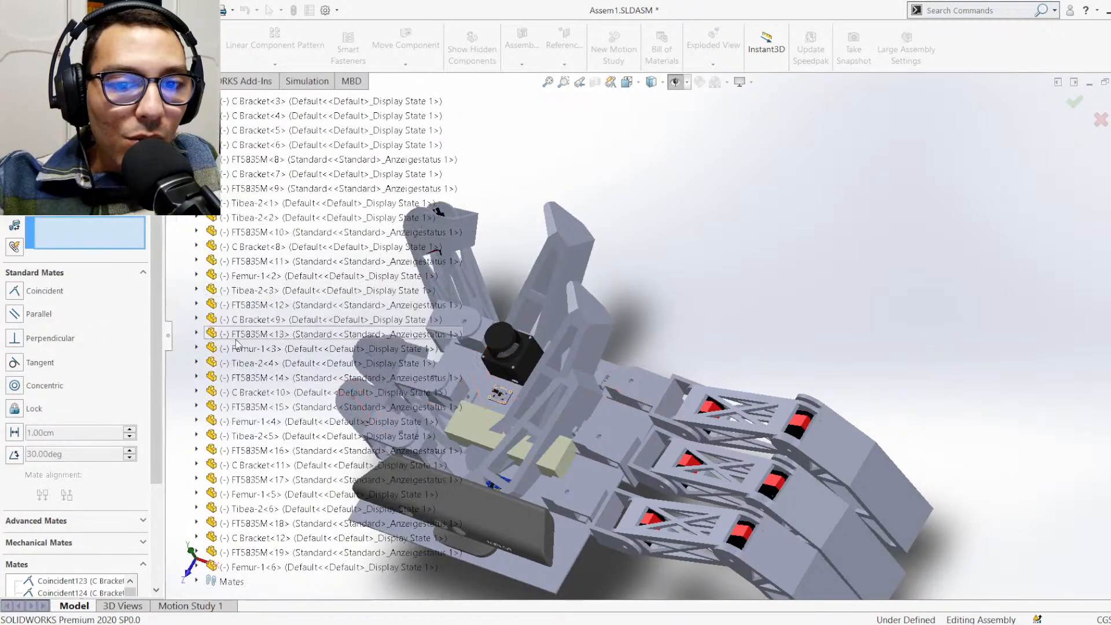
{"action": "scroll", "coordinate": [235, 470], "scroll_direction": "up", "scroll_amount": 6}
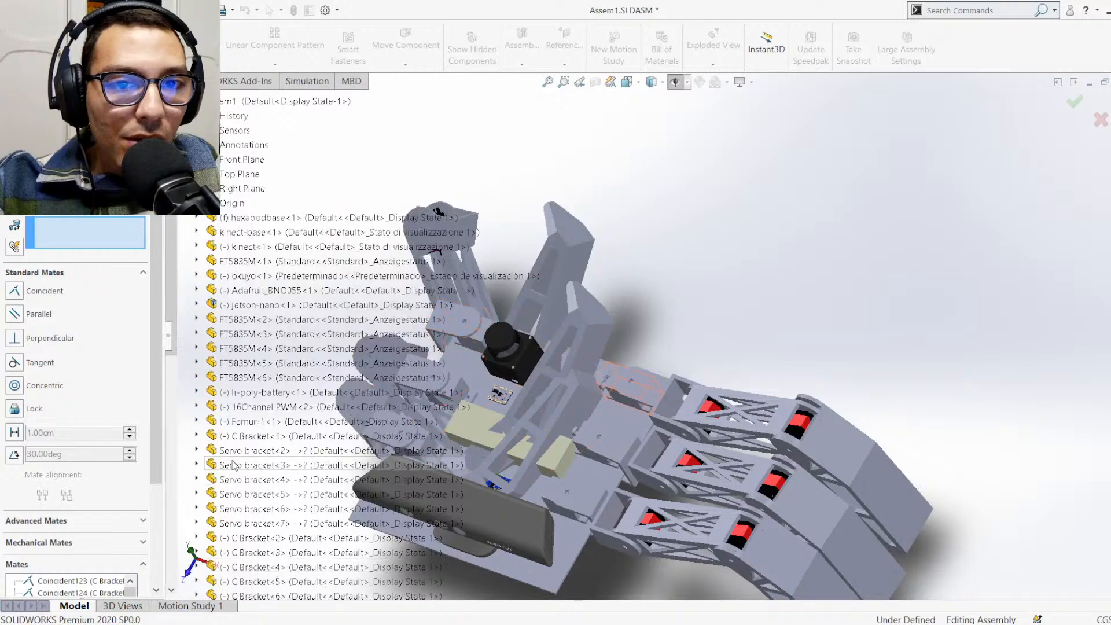
{"action": "scroll", "coordinate": [257, 389], "scroll_direction": "down", "scroll_amount": 10}
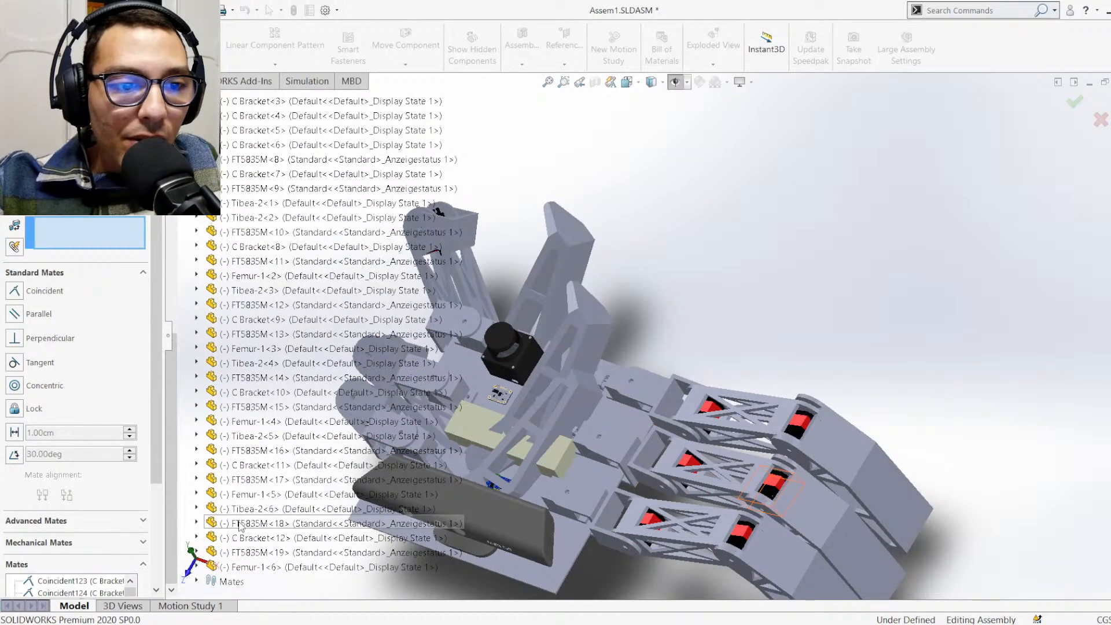
{"action": "scroll", "coordinate": [644, 335], "scroll_direction": "up", "scroll_amount": 3}
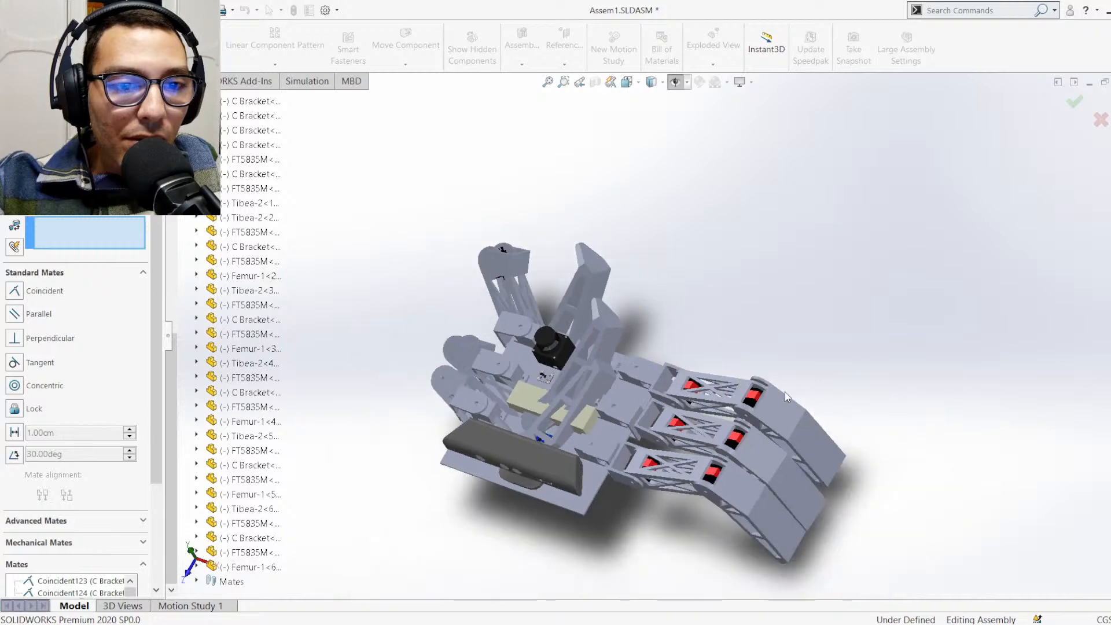
{"action": "scroll", "coordinate": [784, 391], "scroll_direction": "up", "scroll_amount": 3}
{"action": "scroll", "coordinate": [772, 388], "scroll_direction": "down", "scroll_amount": 1}
{"action": "scroll", "coordinate": [632, 353], "scroll_direction": "up", "scroll_amount": 3}
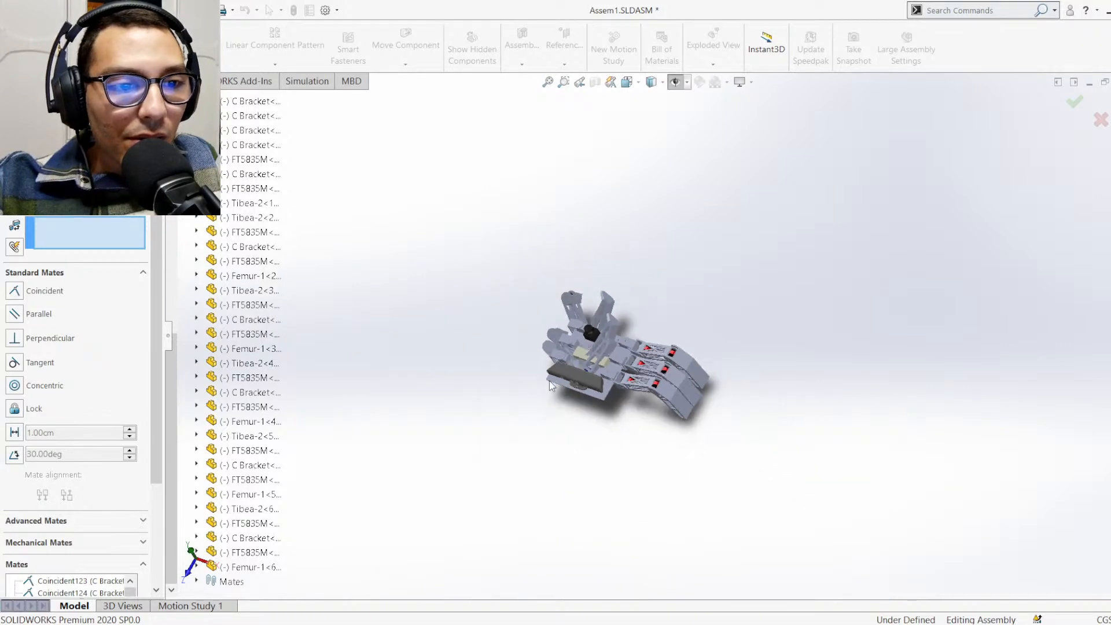
{"action": "scroll", "coordinate": [522, 324], "scroll_direction": "down", "scroll_amount": 3}
{"action": "scroll", "coordinate": [573, 322], "scroll_direction": "down", "scroll_amount": 2}
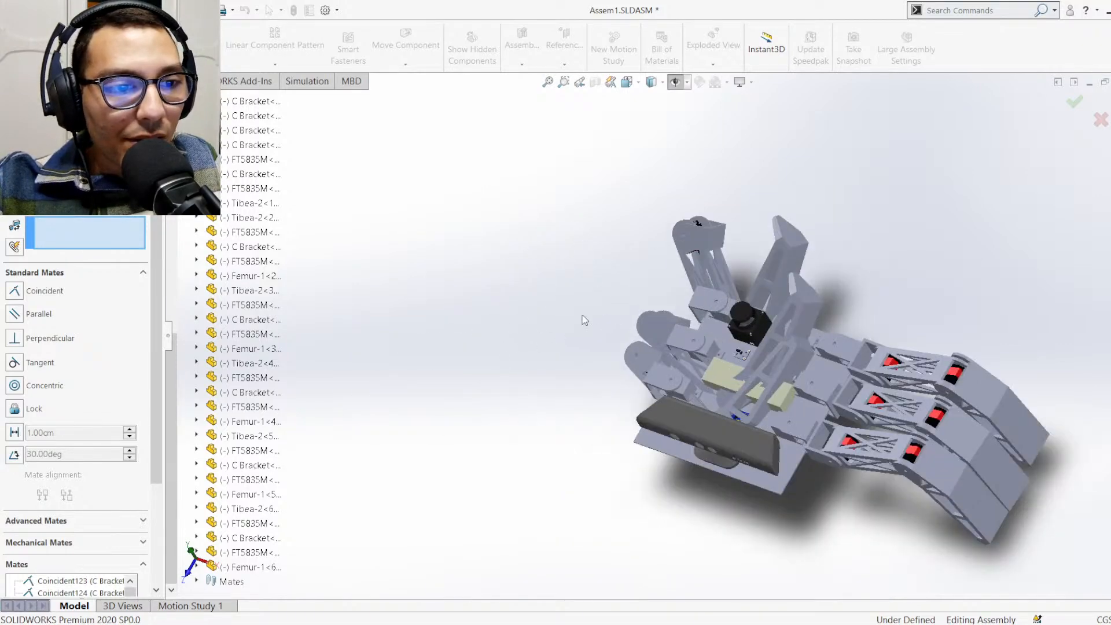
{"action": "left_click", "coordinate": [197, 568]}
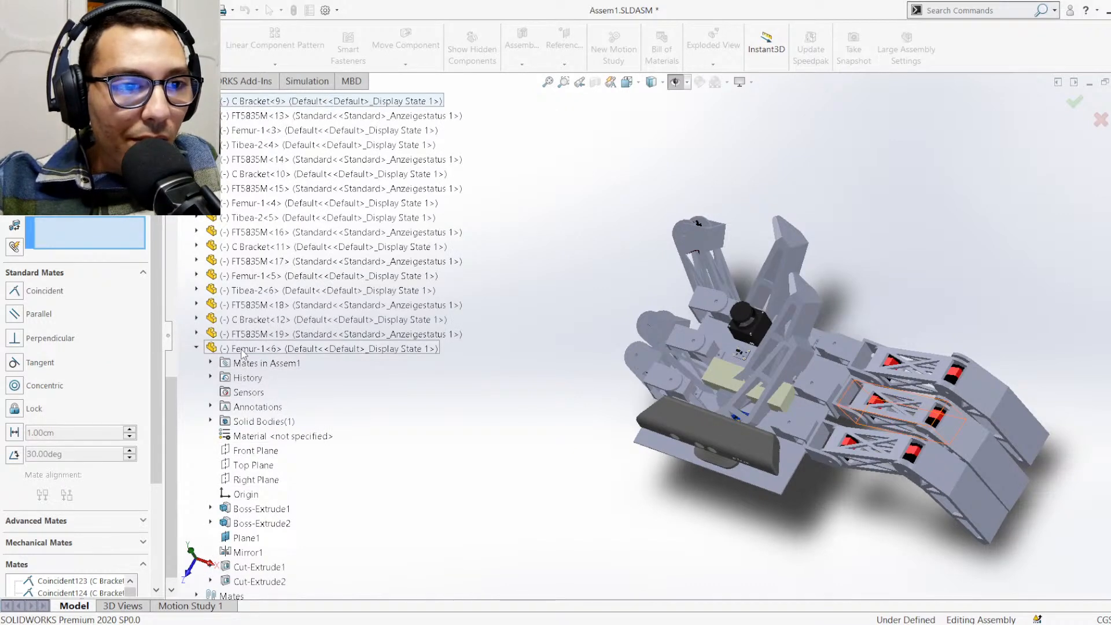
{"action": "left_click", "coordinate": [196, 349]}
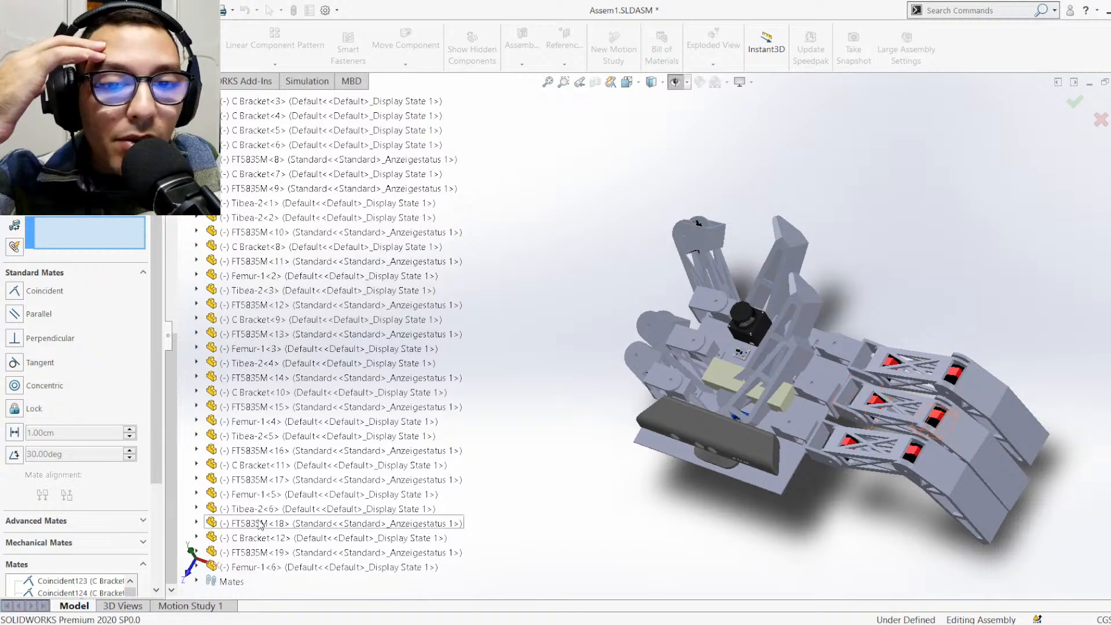
Add a coincident mate between the Right Plane of C Bracket<12> and the Front Plane of C Bracket<2>
{"action": "left_click", "coordinate": [197, 537]}
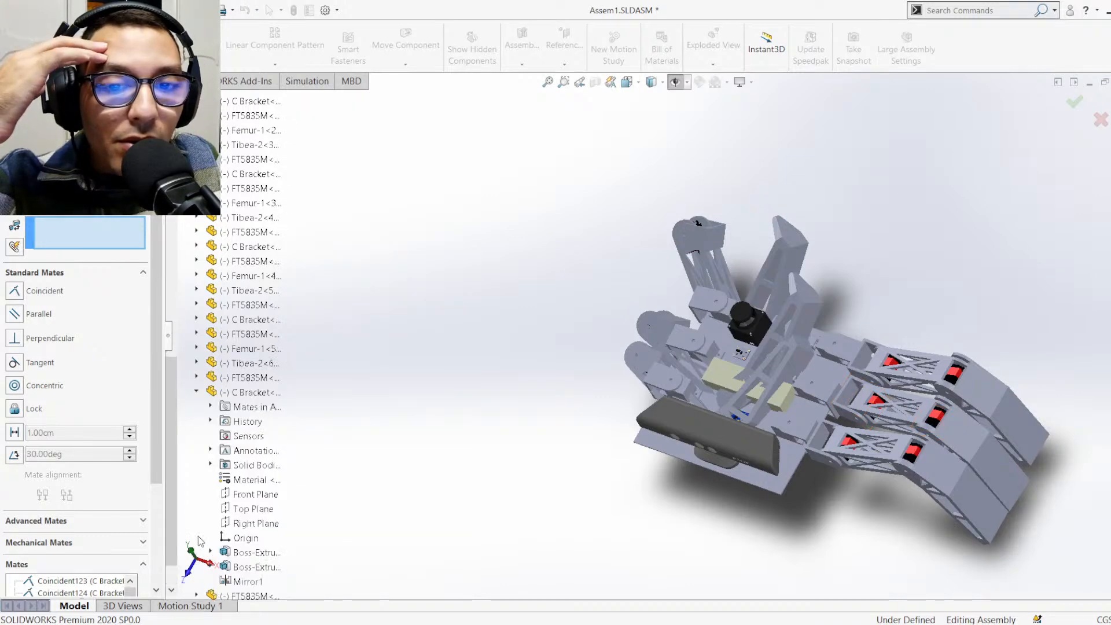
{"action": "scroll", "coordinate": [243, 509], "scroll_direction": "down", "scroll_amount": 1}
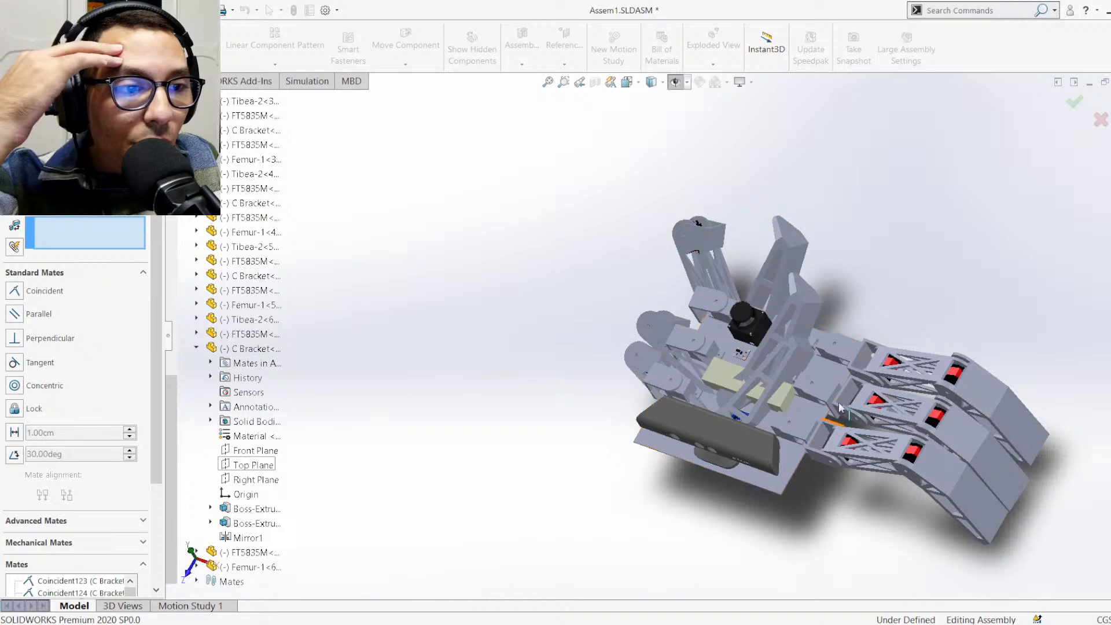
{"action": "scroll", "coordinate": [842, 409], "scroll_direction": "down", "scroll_amount": 2}
{"action": "scroll", "coordinate": [868, 315], "scroll_direction": "down", "scroll_amount": 3}
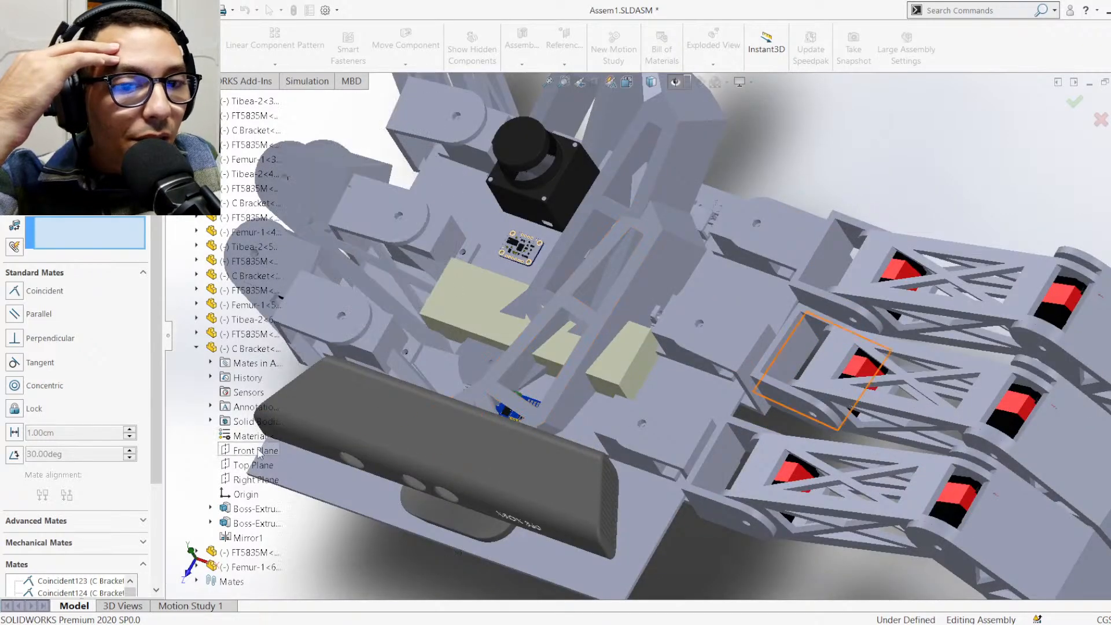
{"action": "left_click", "coordinate": [245, 485]}
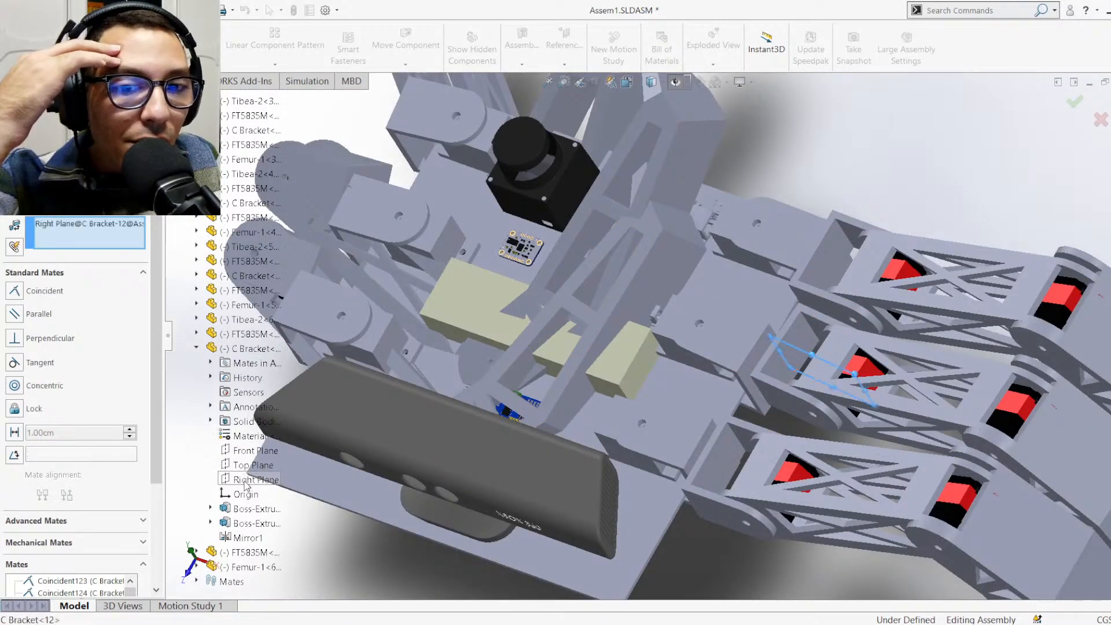
{"action": "left_click", "coordinate": [196, 348]}
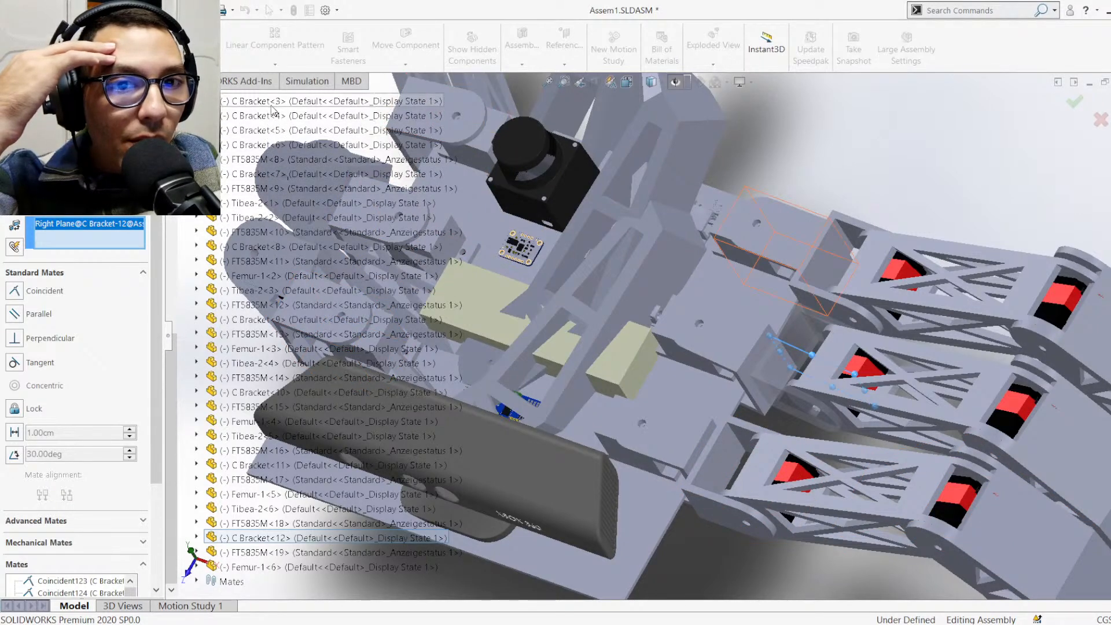
{"action": "scroll", "coordinate": [271, 110], "scroll_direction": "up", "scroll_amount": 1}
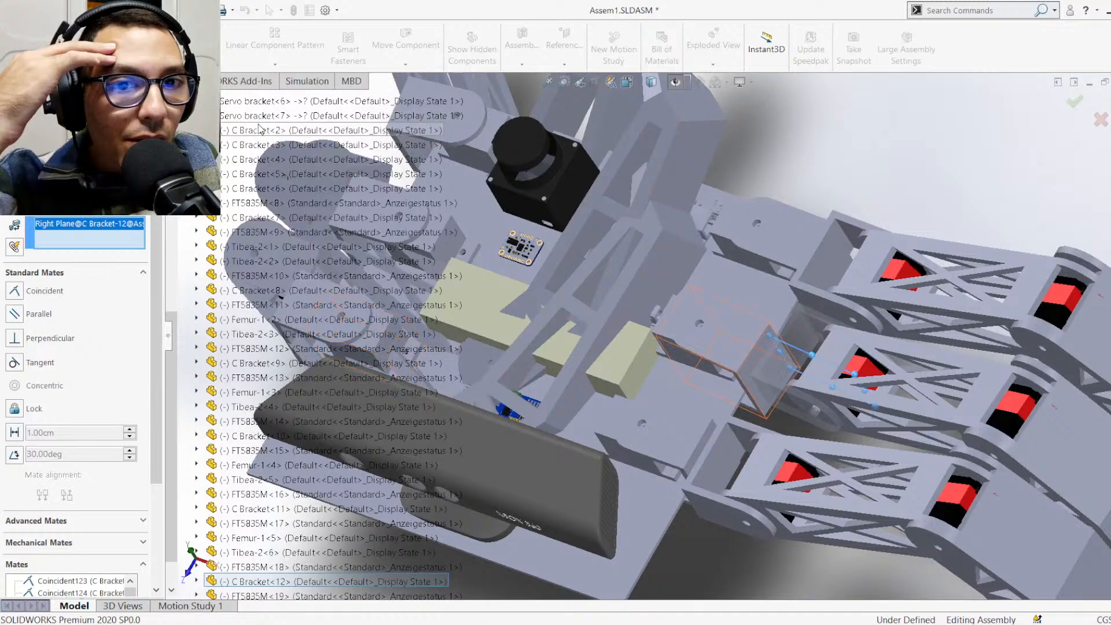
{"action": "left_click", "coordinate": [197, 129]}
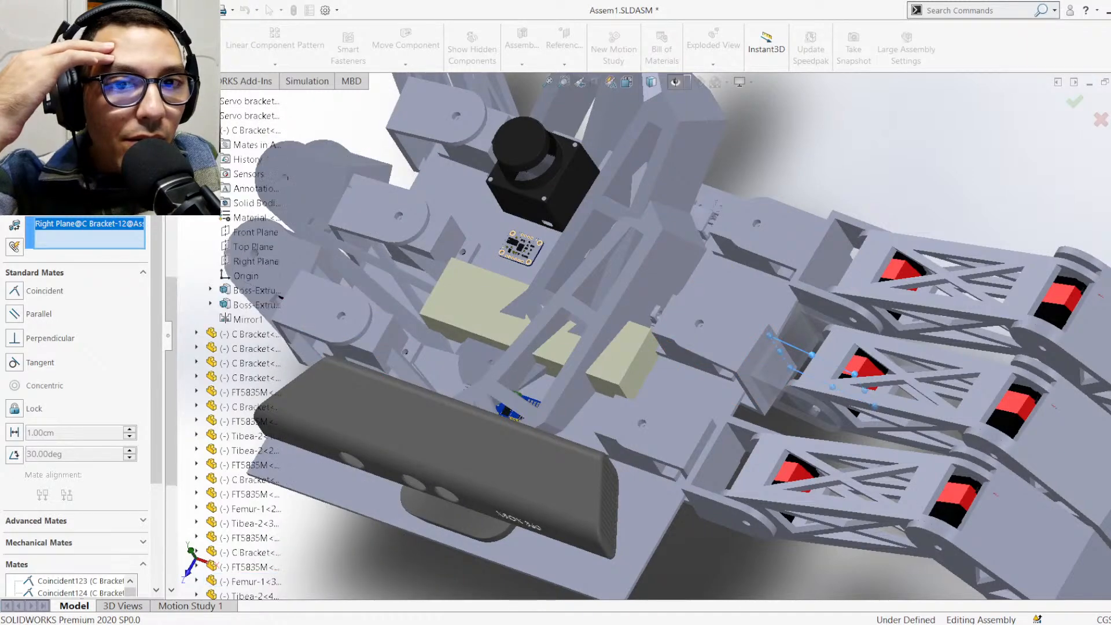
{"action": "left_click", "coordinate": [238, 232]}
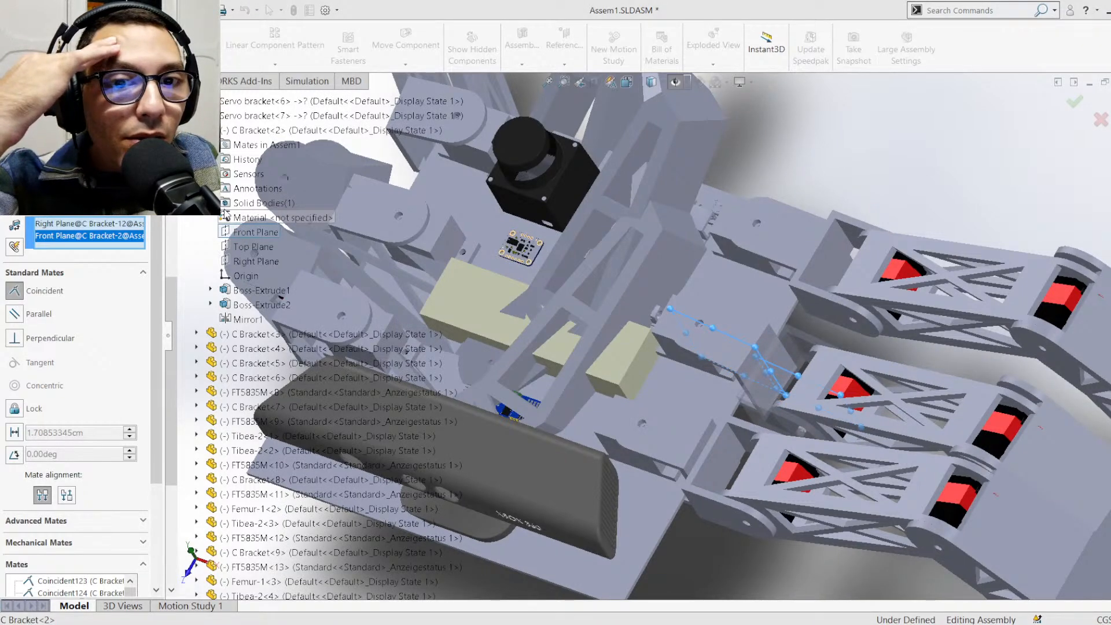
{"action": "left_click", "coordinate": [11, 141]}
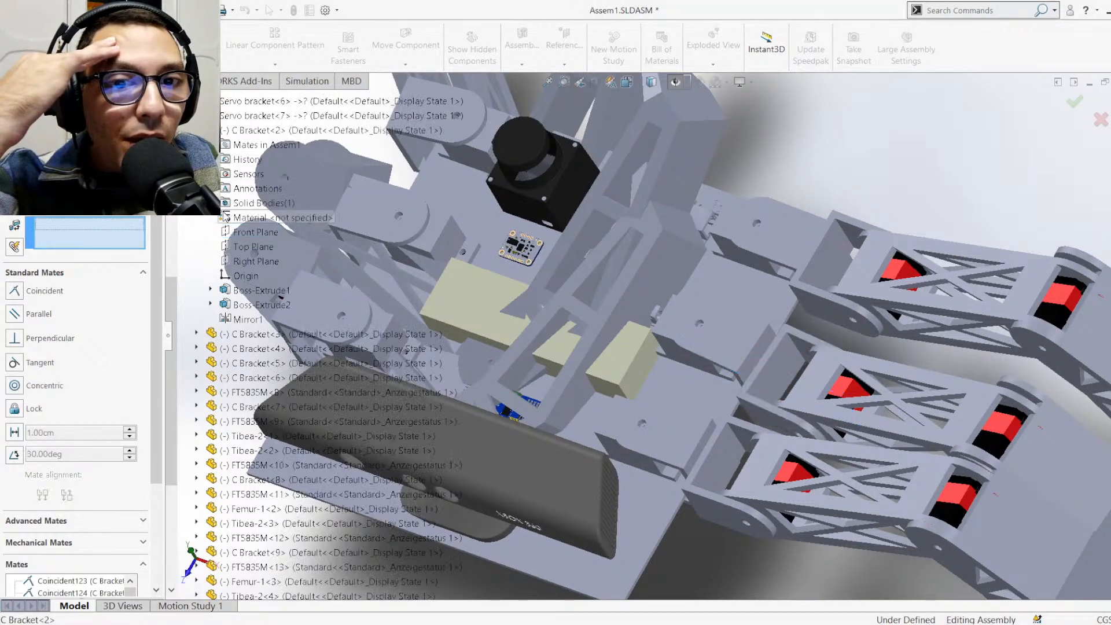
Add a coincident mate between the Right Plane of C Bracket<2> and the Front Plane of C Bracket<12>
{"action": "left_click", "coordinate": [246, 258]}
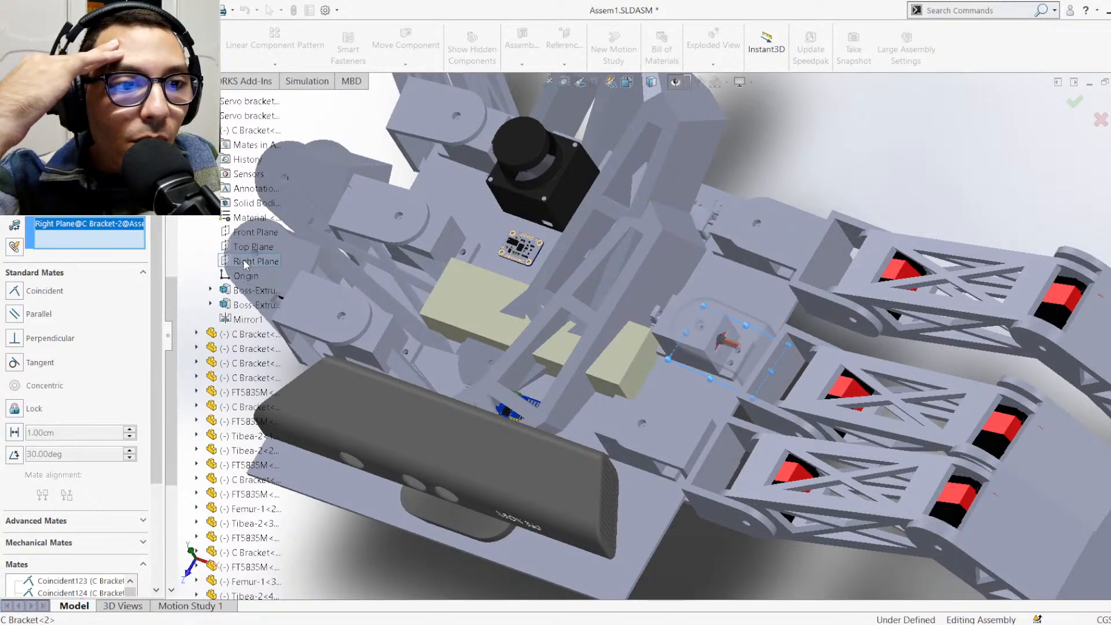
{"action": "scroll", "coordinate": [203, 557], "scroll_direction": "down", "scroll_amount": 5}
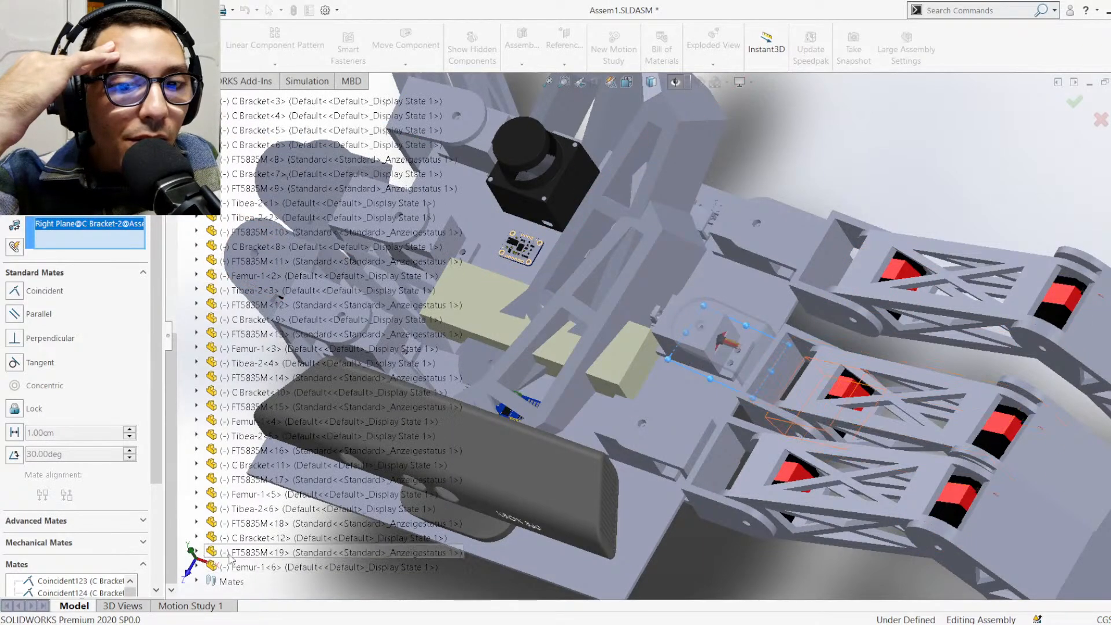
{"action": "left_click", "coordinate": [196, 537]}
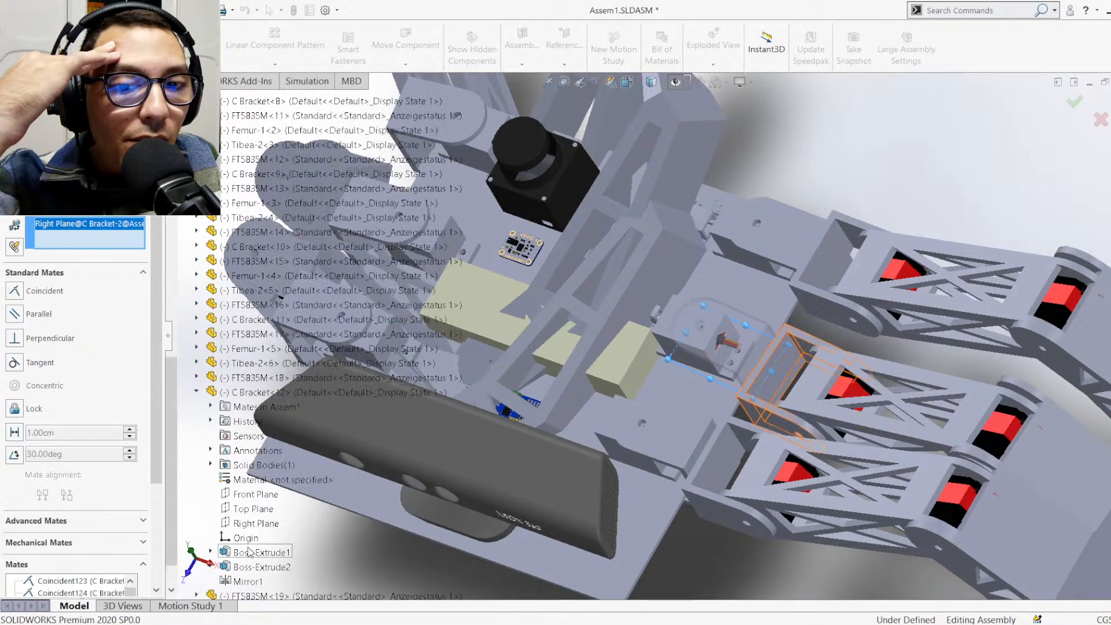
{"action": "left_click", "coordinate": [250, 496]}
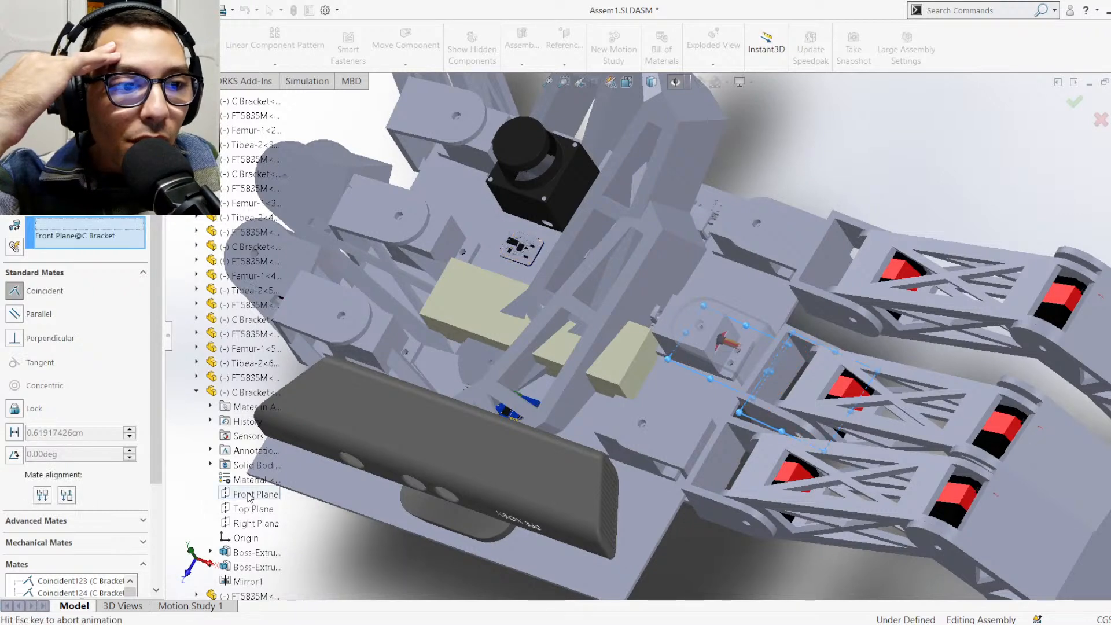
{"action": "key", "text": "Return"}
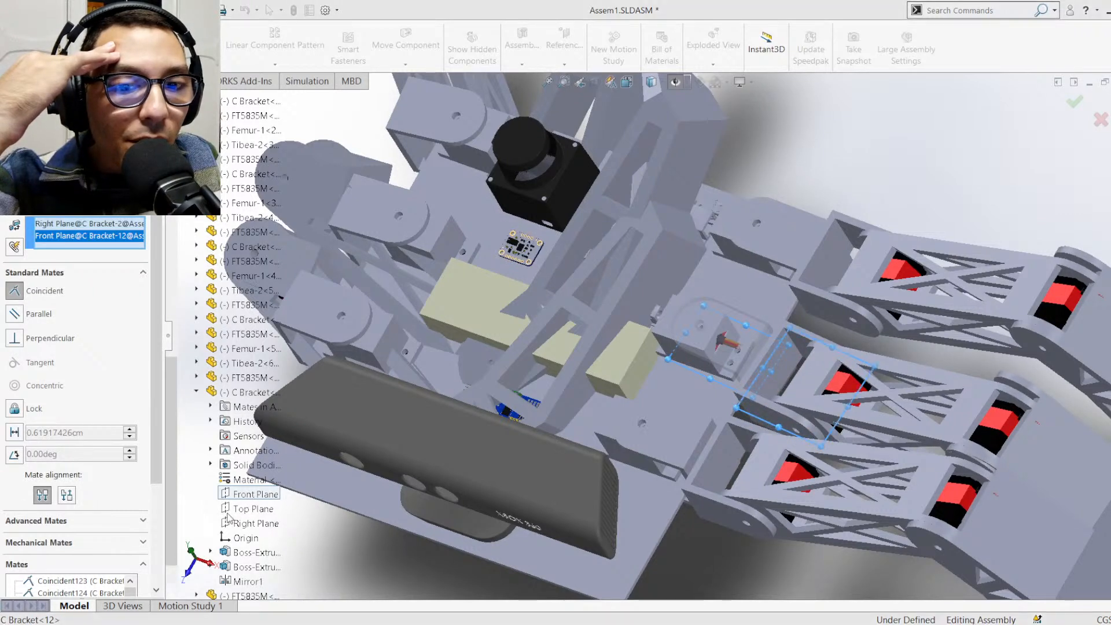
{"action": "left_click", "coordinate": [197, 392]}
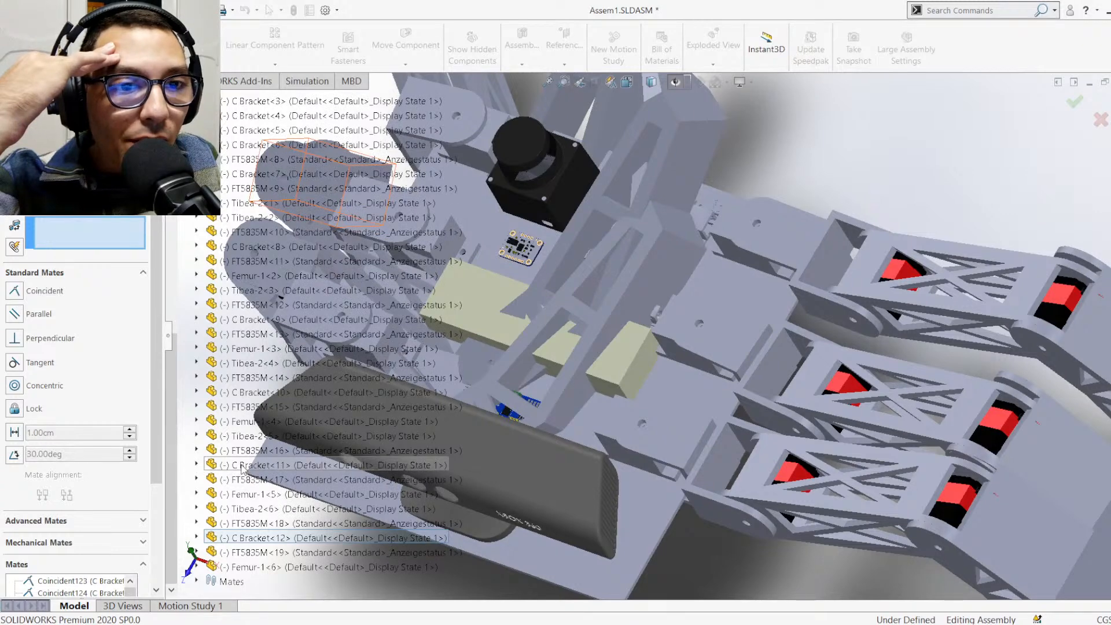
{"action": "left_click", "coordinate": [197, 465]}
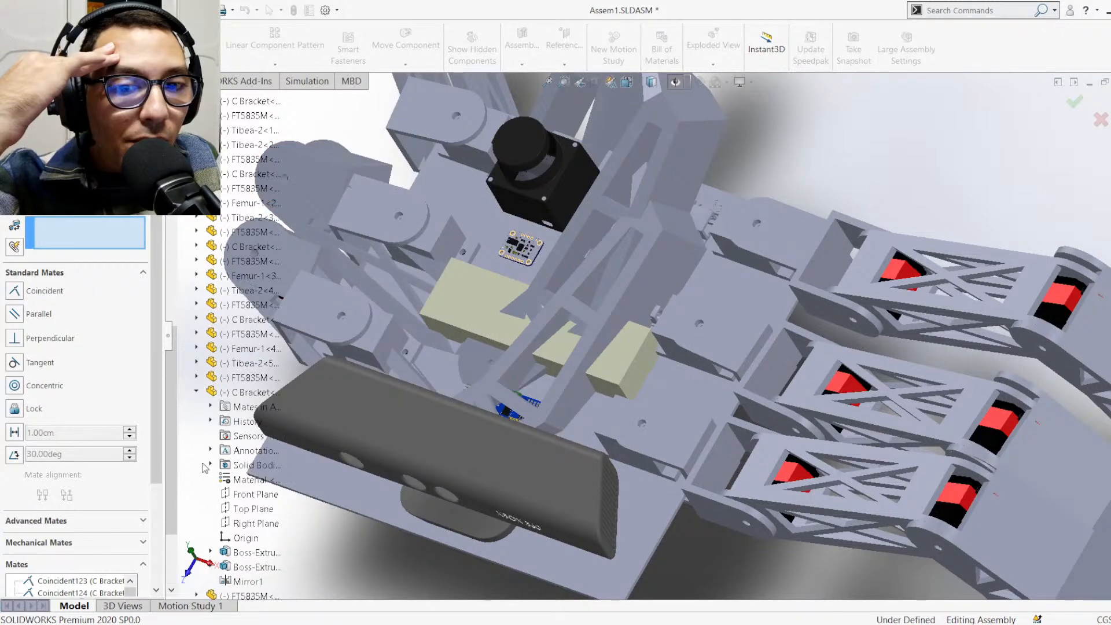
{"action": "scroll", "coordinate": [570, 336], "scroll_direction": "up", "scroll_amount": 4}
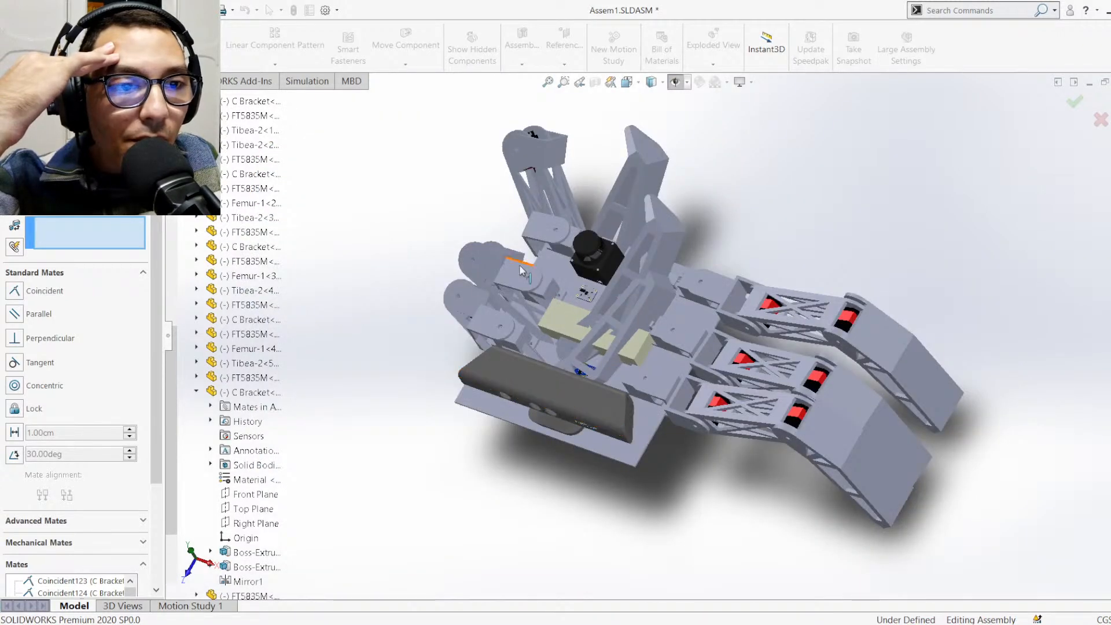
{"action": "scroll", "coordinate": [512, 264], "scroll_direction": "down", "scroll_amount": 4}
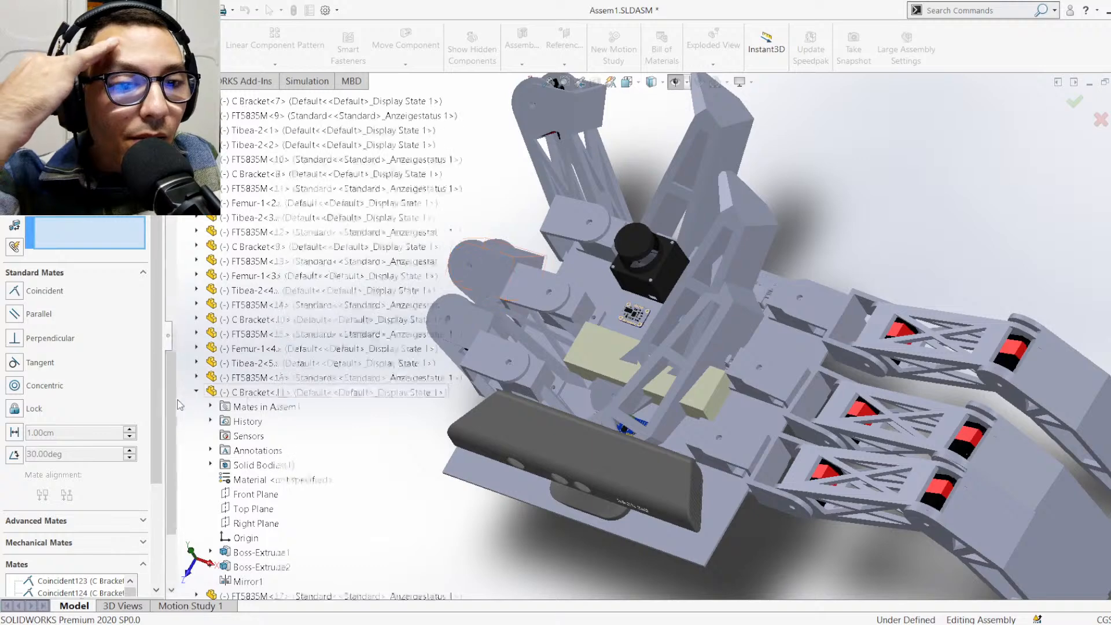
{"action": "left_click", "coordinate": [197, 392]}
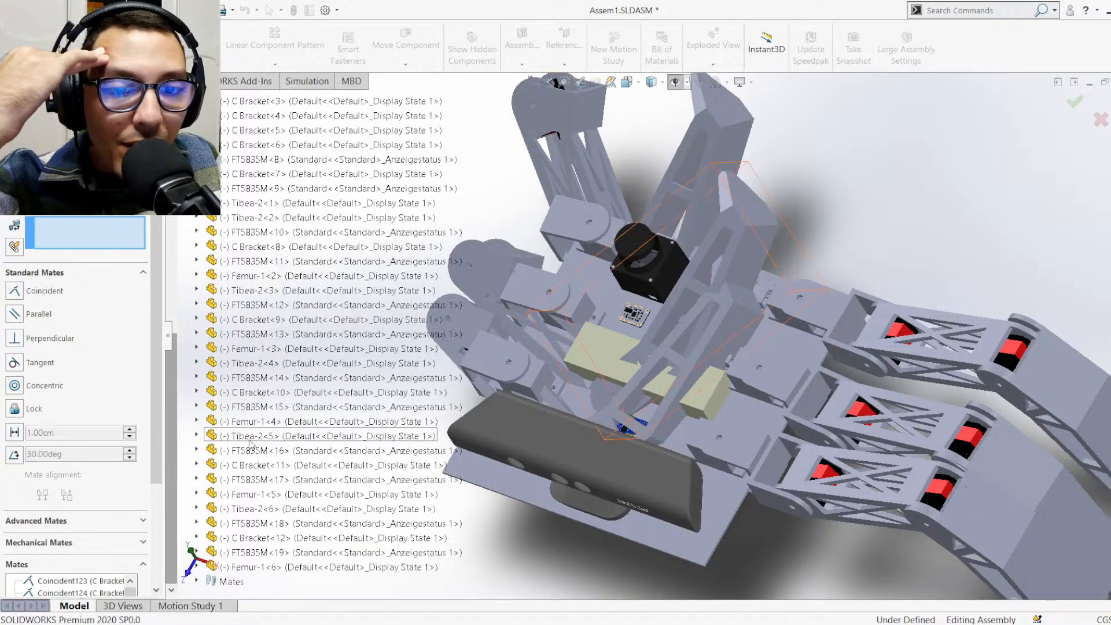
Try mating the Right Plane of C Bracket<10> to the Right Plane and to the Front Plane of C Bracket<3>
{"action": "left_click", "coordinate": [198, 392]}
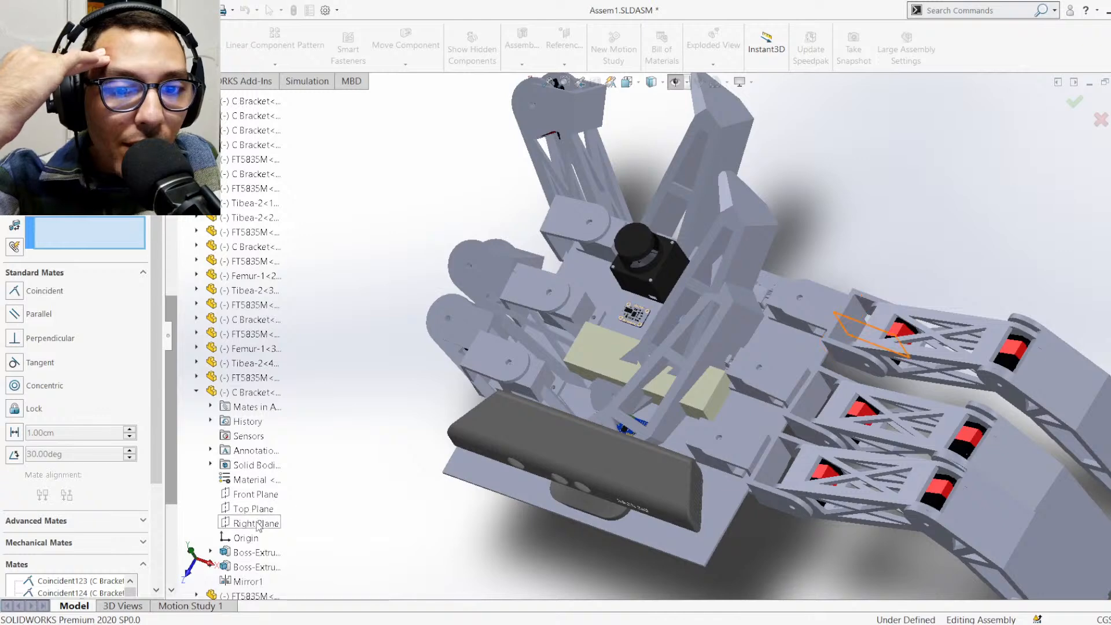
{"action": "left_click", "coordinate": [255, 524]}
{"action": "left_click", "coordinate": [198, 392]}
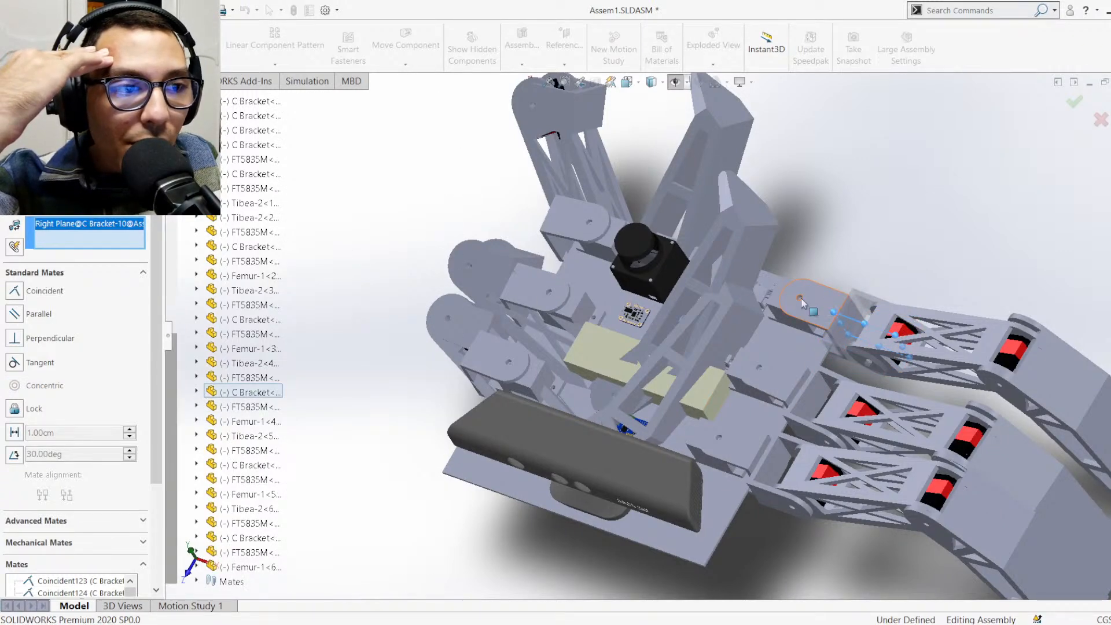
{"action": "left_click", "coordinate": [197, 102]}
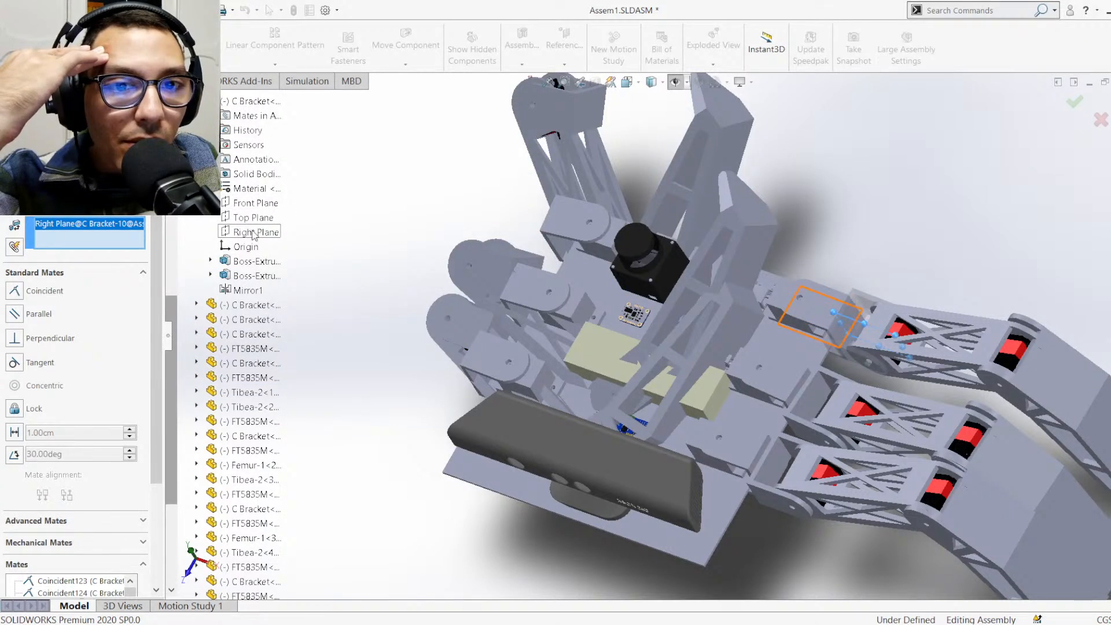
{"action": "left_click", "coordinate": [253, 232]}
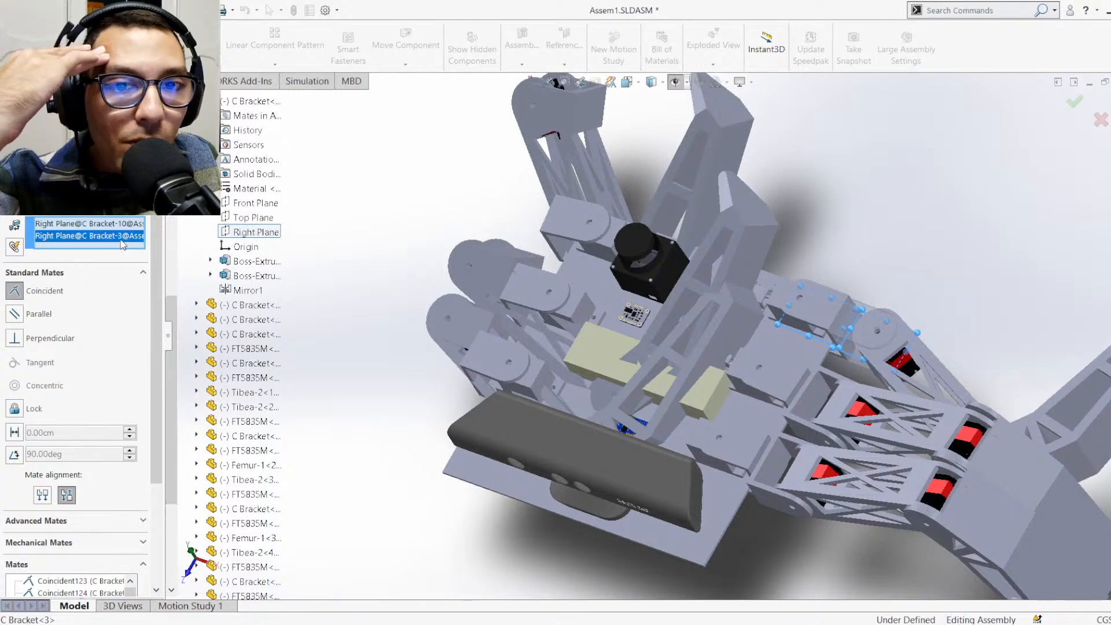
{"action": "key", "text": "Delete"}
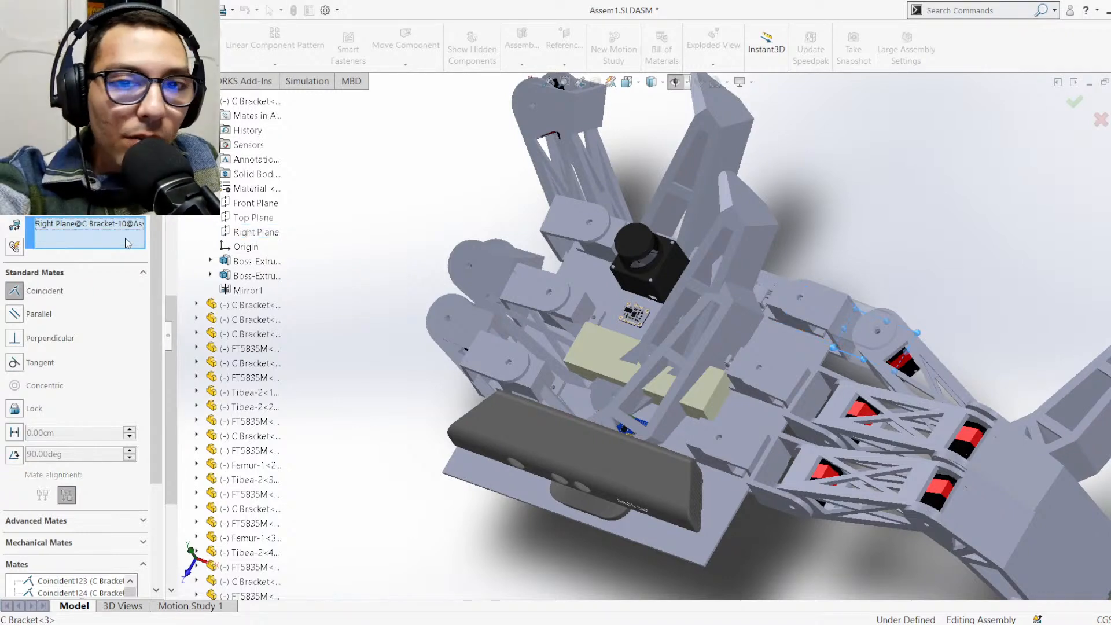
{"action": "left_click", "coordinate": [241, 208]}
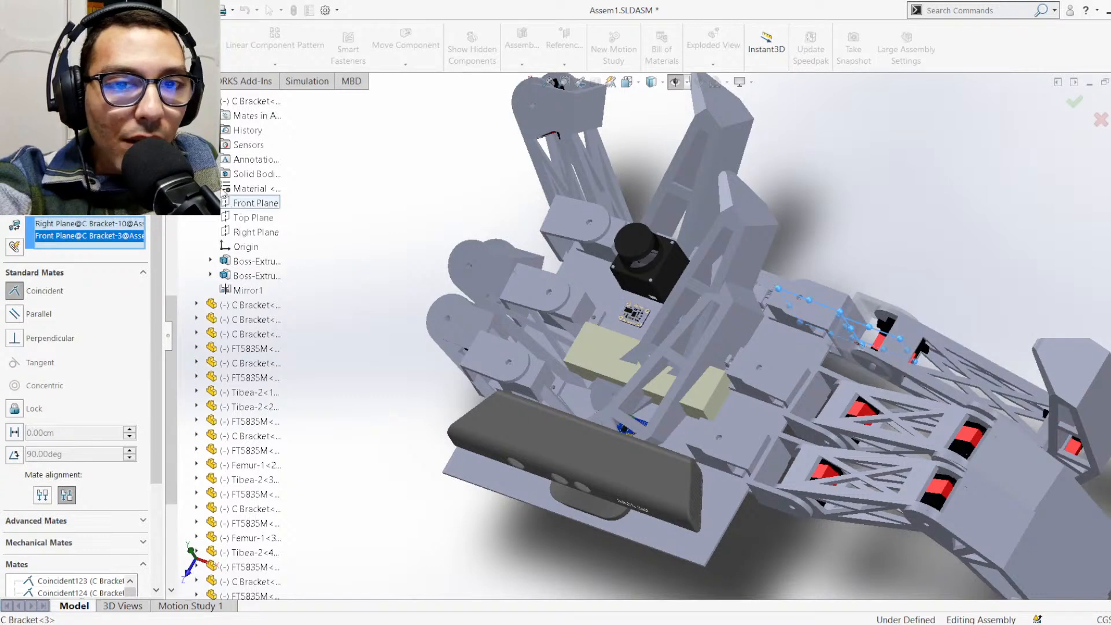
{"action": "left_click", "coordinate": [222, 189]}
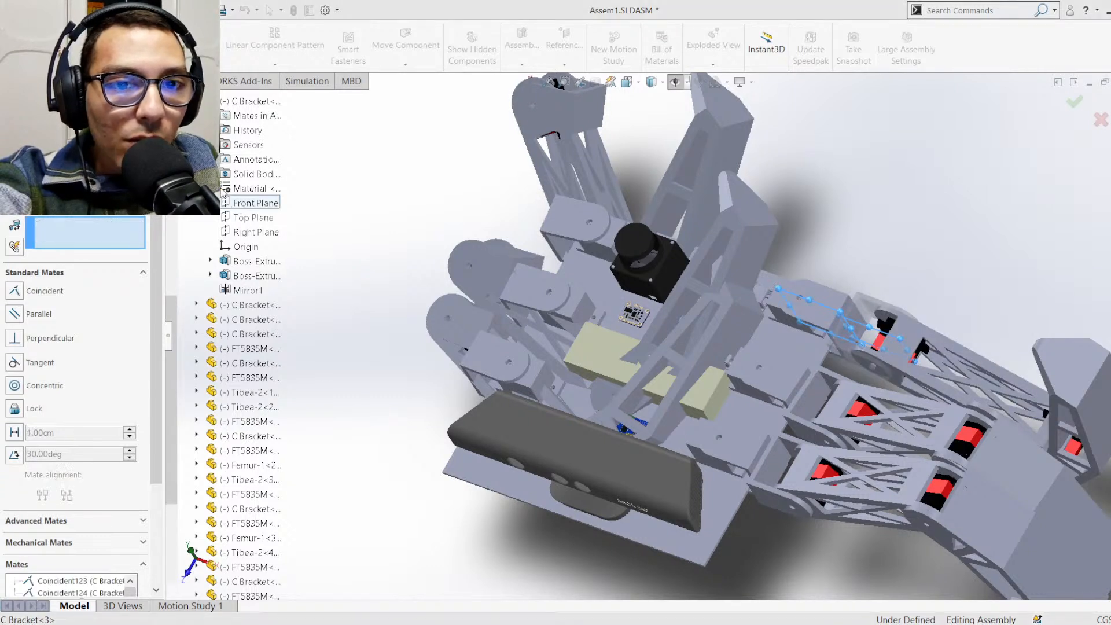
Add a coincident mate between the Right Plane of C Bracket<3> and the Front Plane of C Bracket<10>
{"action": "left_click", "coordinate": [242, 232]}
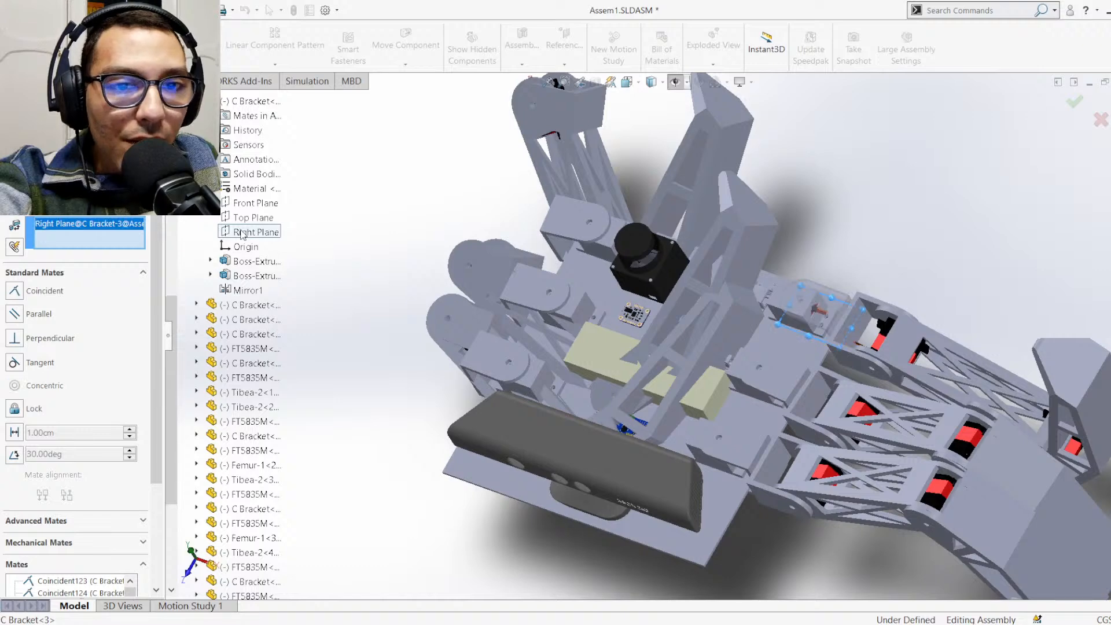
{"action": "left_click", "coordinate": [197, 100]}
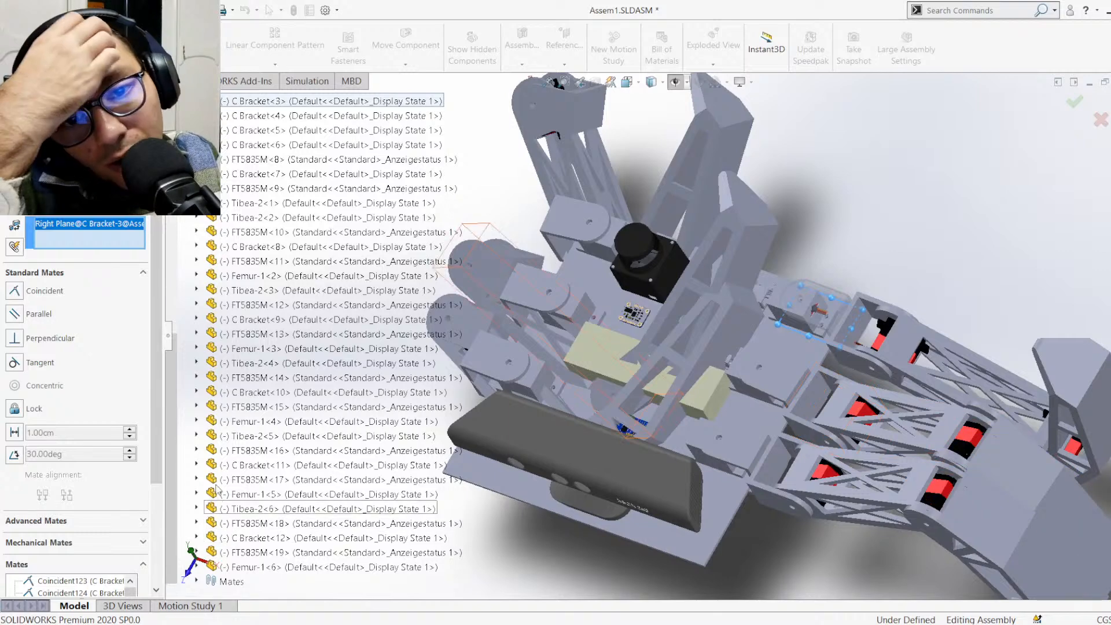
{"action": "left_click", "coordinate": [197, 392]}
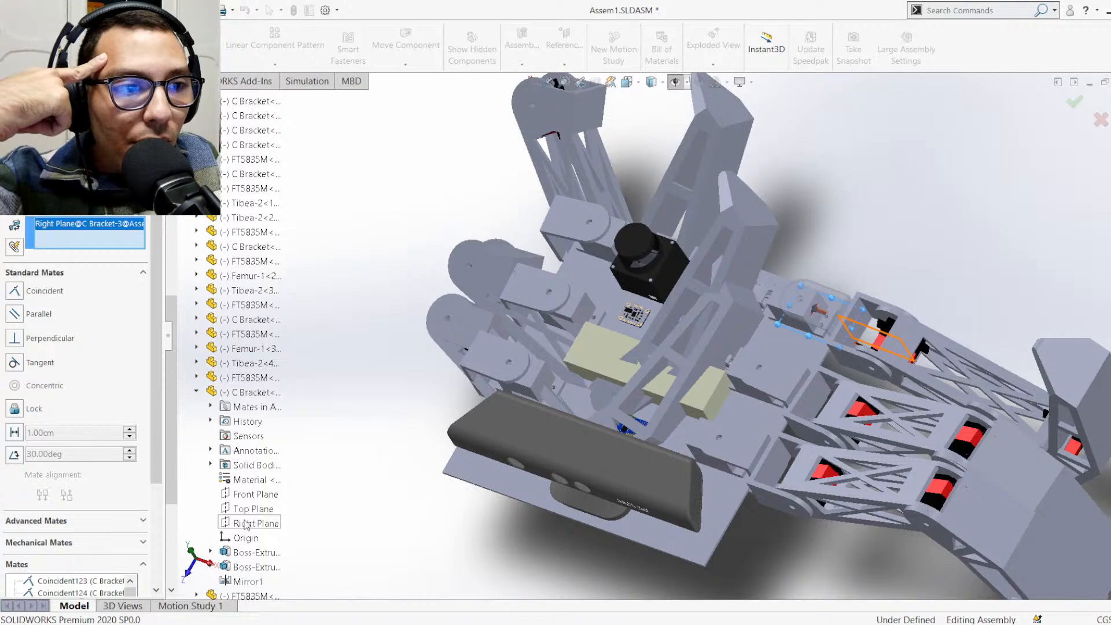
{"action": "left_click", "coordinate": [258, 494]}
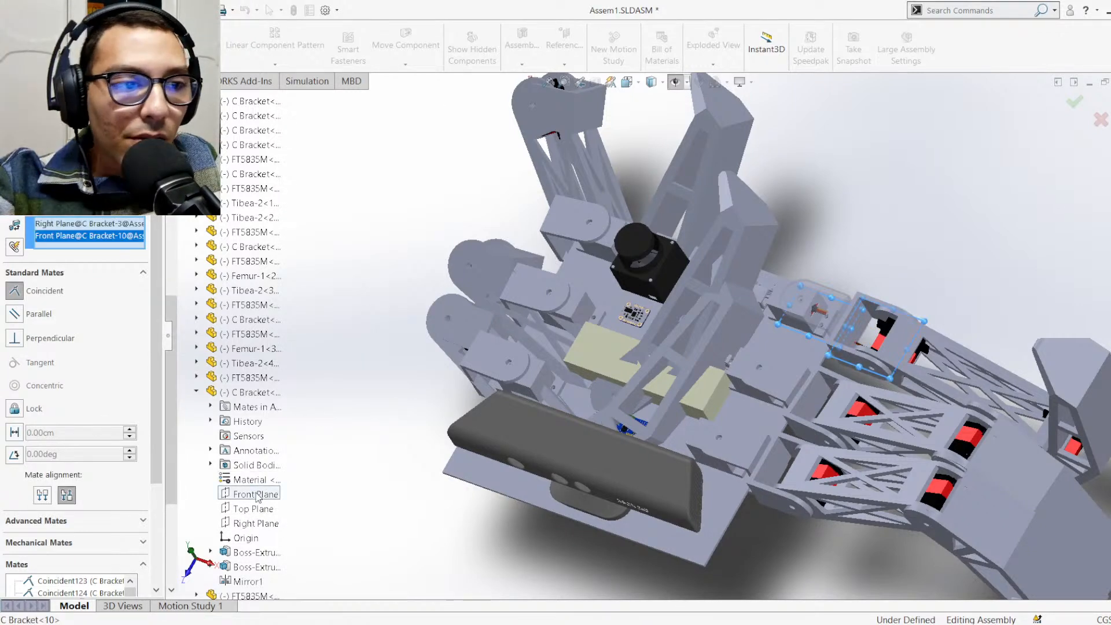
{"action": "key", "text": "Return"}
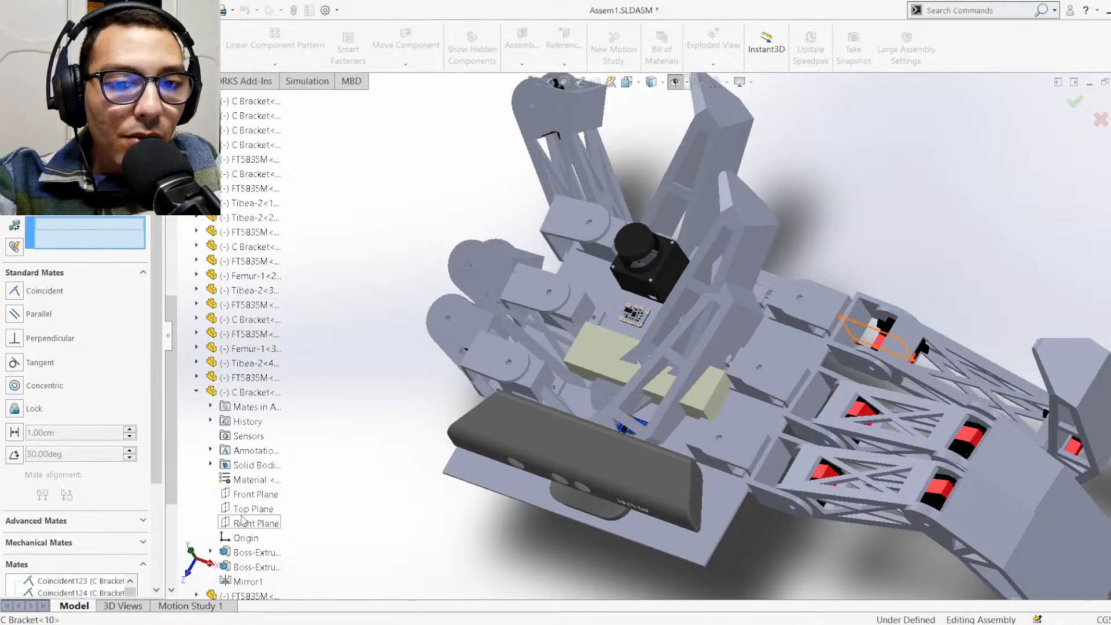
{"action": "left_click", "coordinate": [196, 393]}
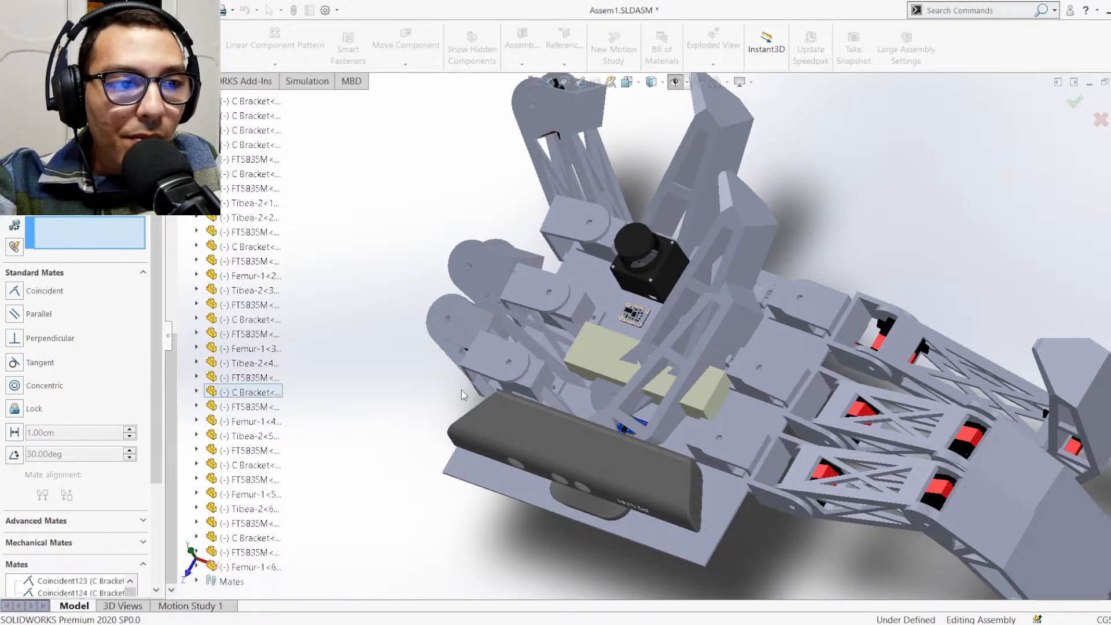
Swing the C Bracket<10> leg by its Tibea-2<4> part to check how it moves, and leave the Mate command
{"action": "middle_click_drag", "start_coordinate": [1001, 481], "coordinate": [939, 376]}
{"action": "scroll", "coordinate": [943, 348], "scroll_direction": "down", "scroll_amount": 6}
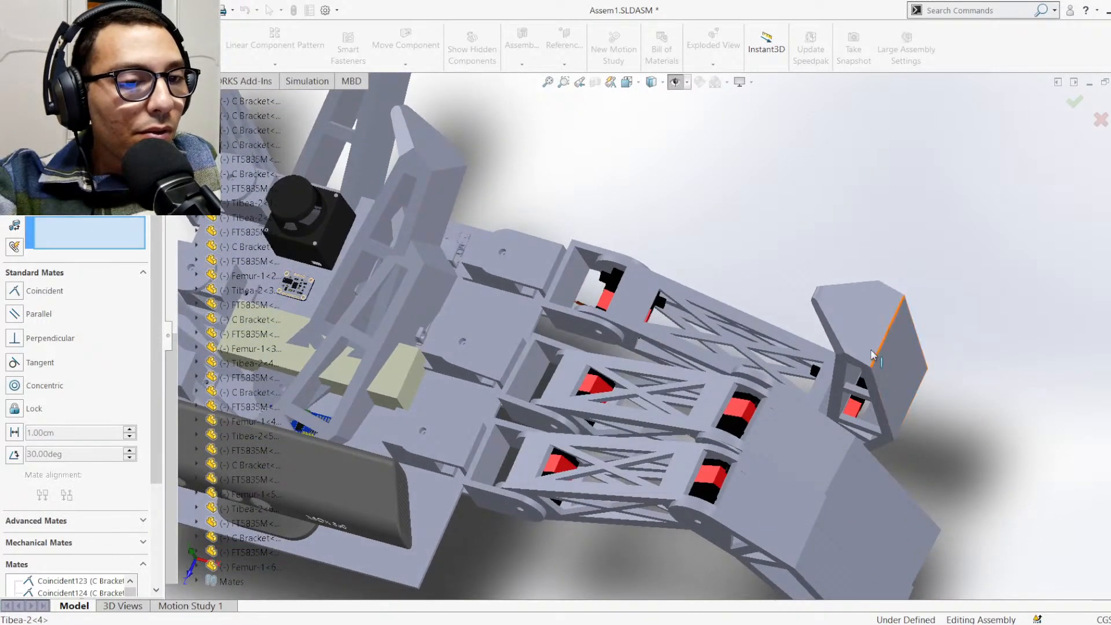
{"action": "left_click_drag", "start_coordinate": [869, 329], "coordinate": [793, 235]}
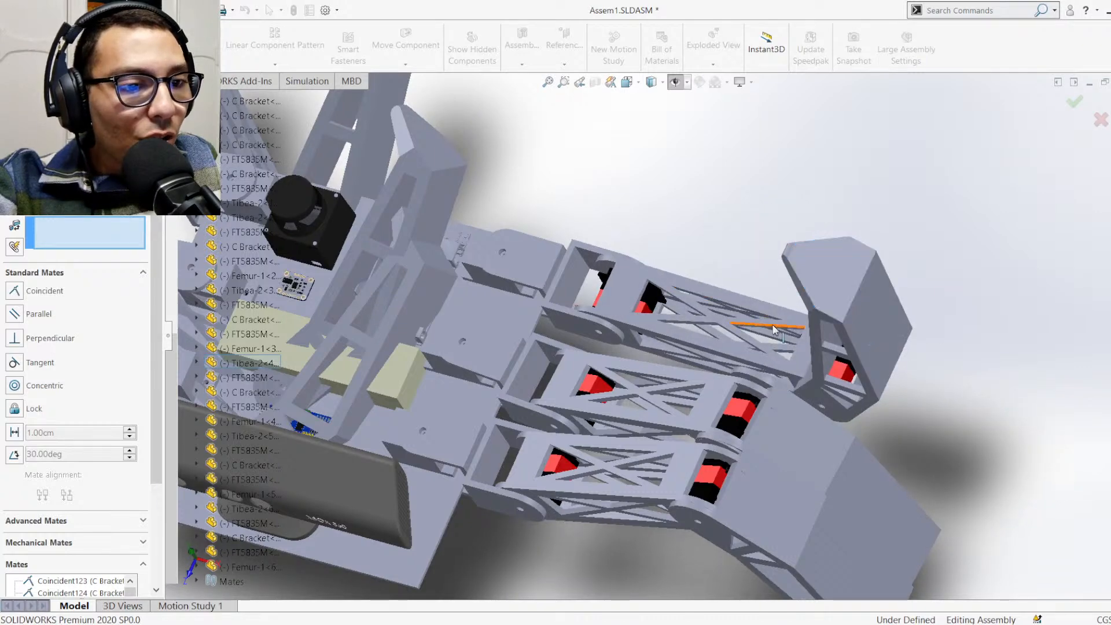
{"action": "scroll", "coordinate": [769, 261], "scroll_direction": "up", "scroll_amount": 2}
{"action": "scroll", "coordinate": [769, 263], "scroll_direction": "down", "scroll_amount": 2}
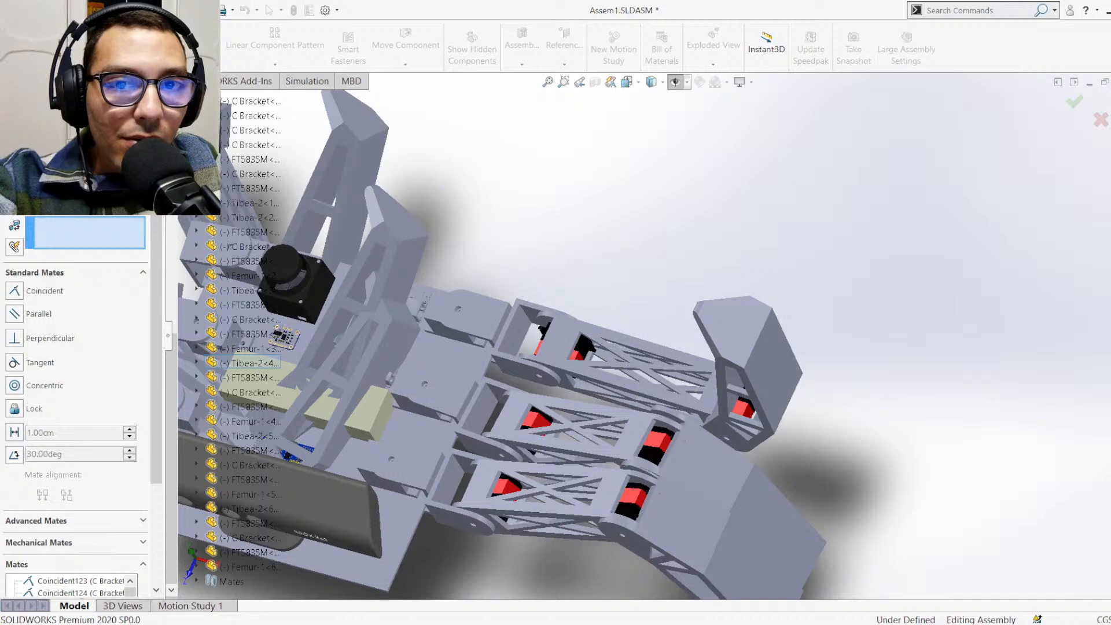
{"action": "key", "text": "Escape"}
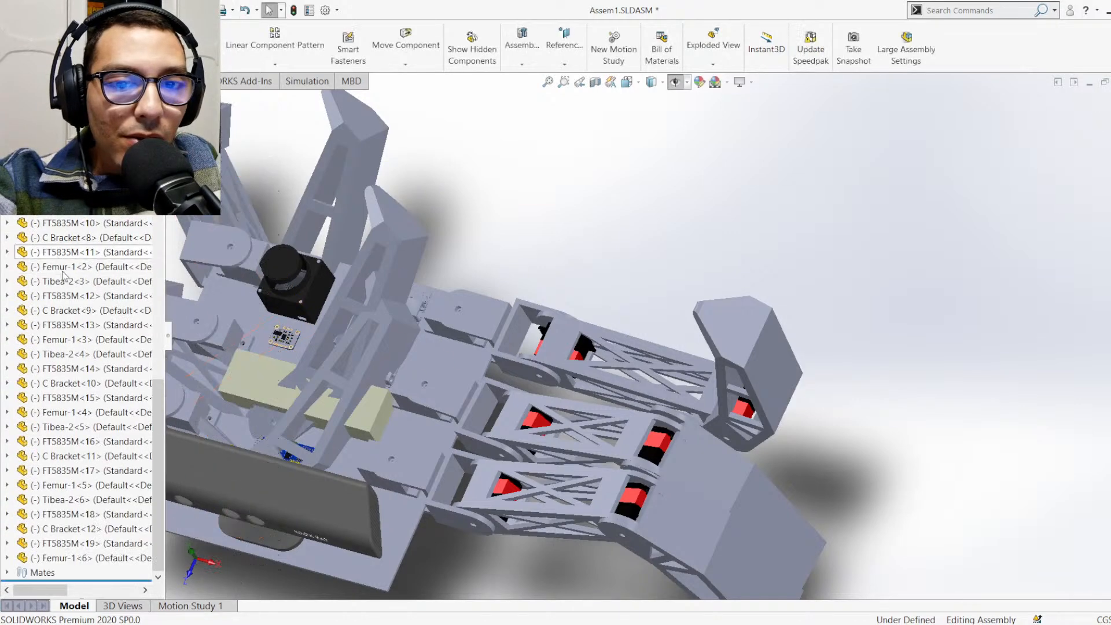
Try aligned mate alignment on the coincident mate between C Bracket<3>'s Right Plane and C Bracket<10>'s Front Plane
{"action": "left_click", "coordinate": [7, 572]}
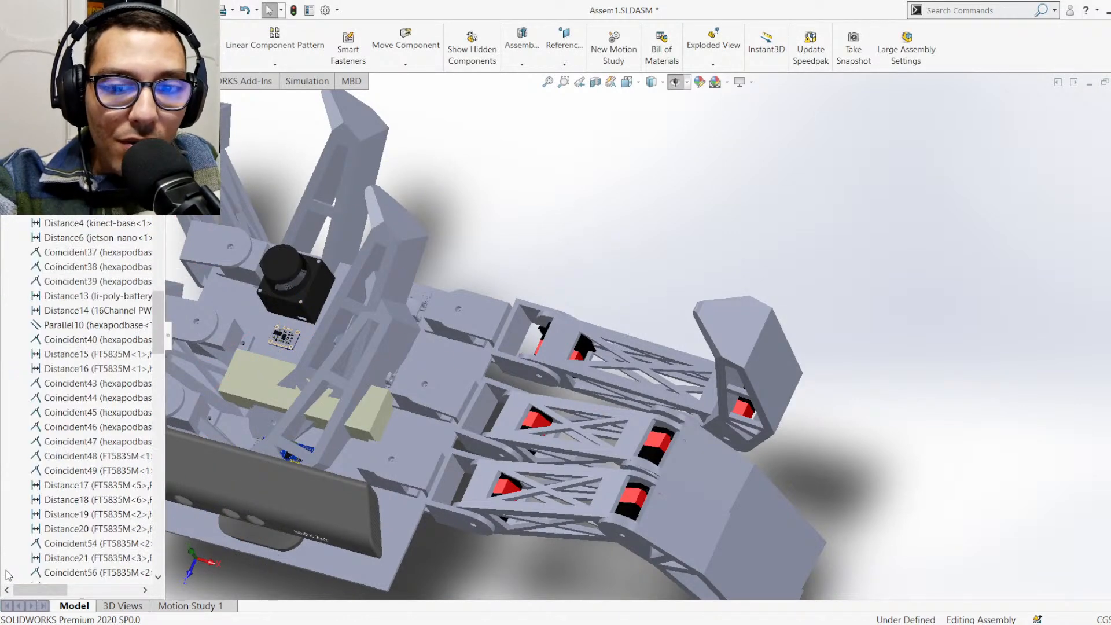
{"action": "scroll", "coordinate": [81, 496], "scroll_direction": "down", "scroll_amount": 20}
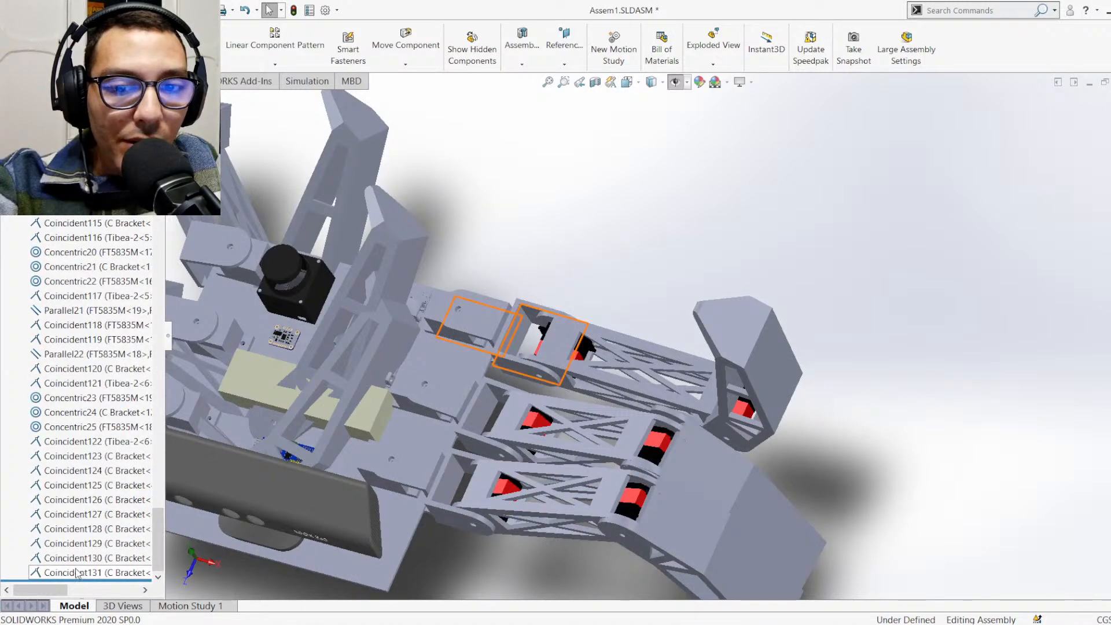
{"action": "left_click", "coordinate": [76, 573]}
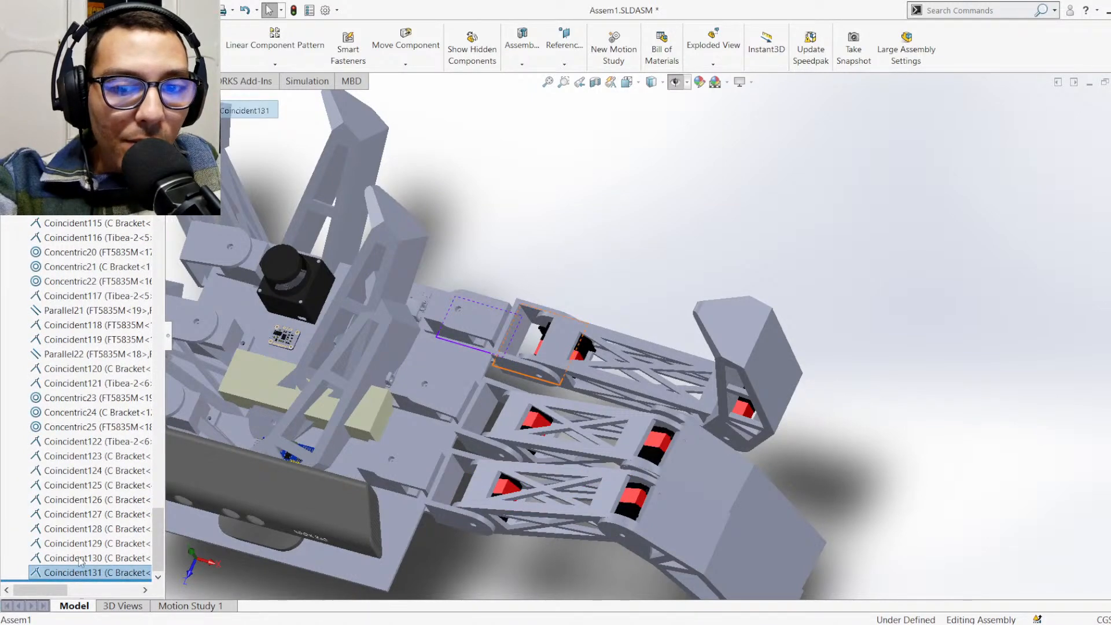
{"action": "left_click", "coordinate": [91, 529]}
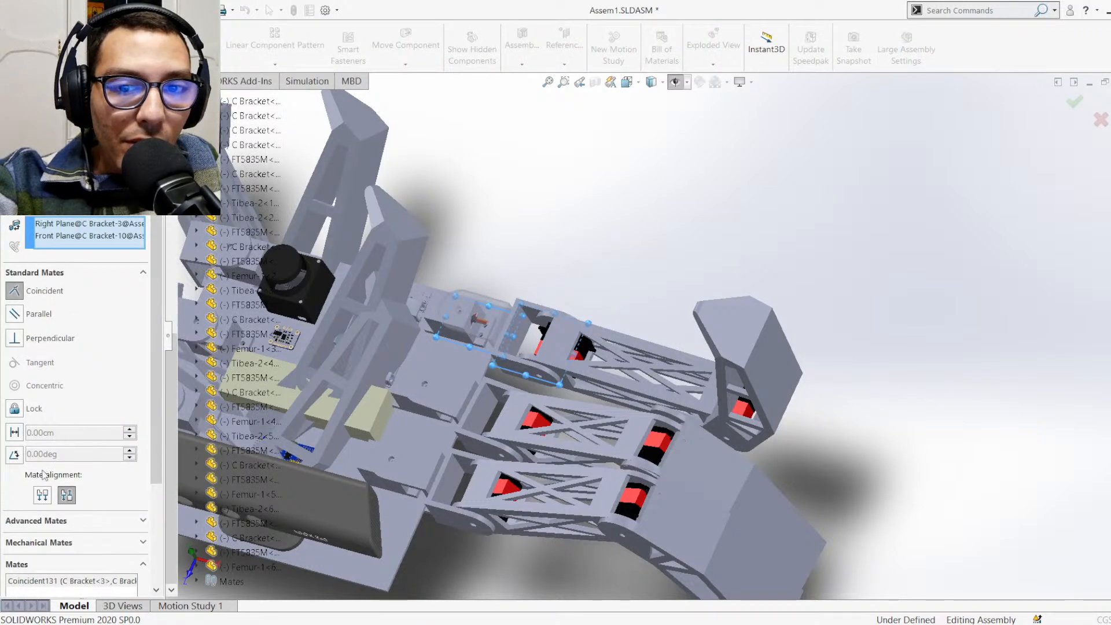
{"action": "left_click", "coordinate": [45, 496]}
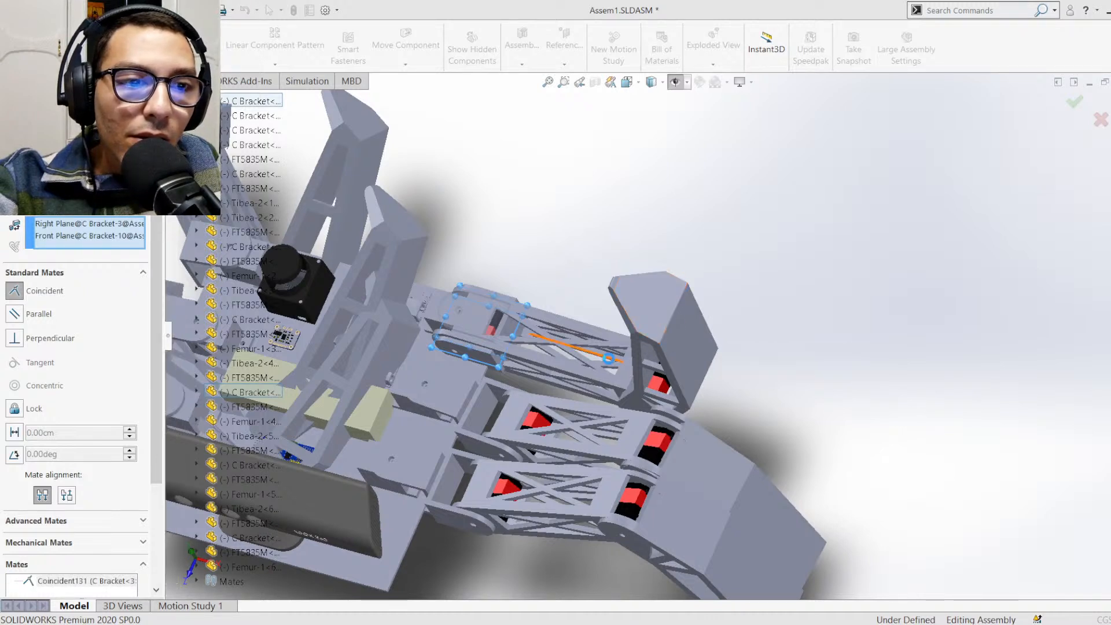
{"action": "left_click_drag", "start_coordinate": [634, 364], "coordinate": [817, 372]}
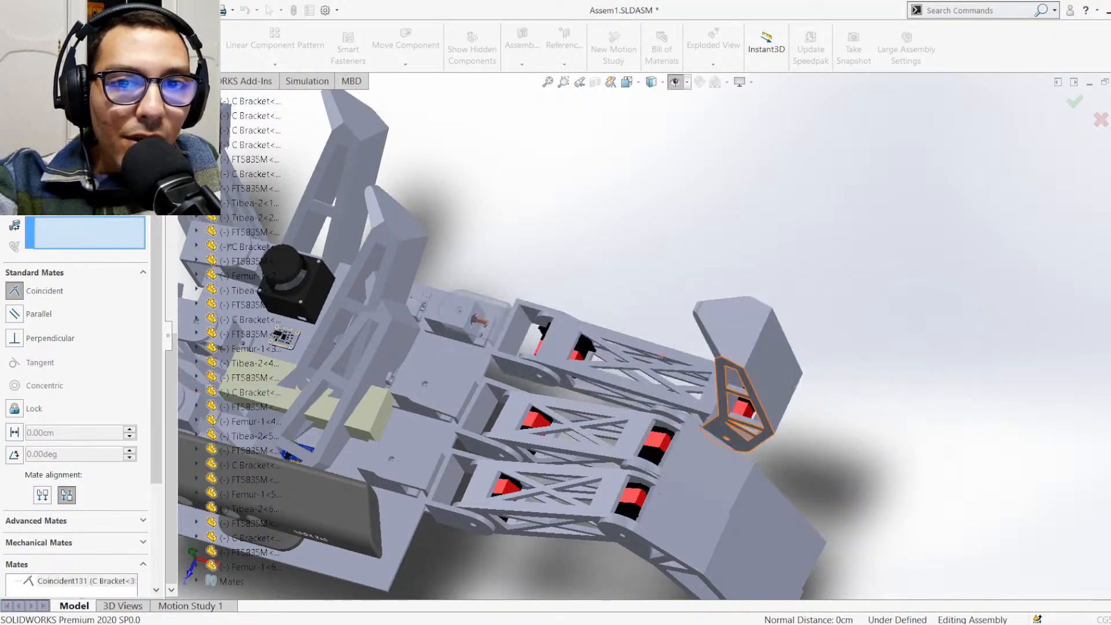
{"action": "key", "text": "Escape"}
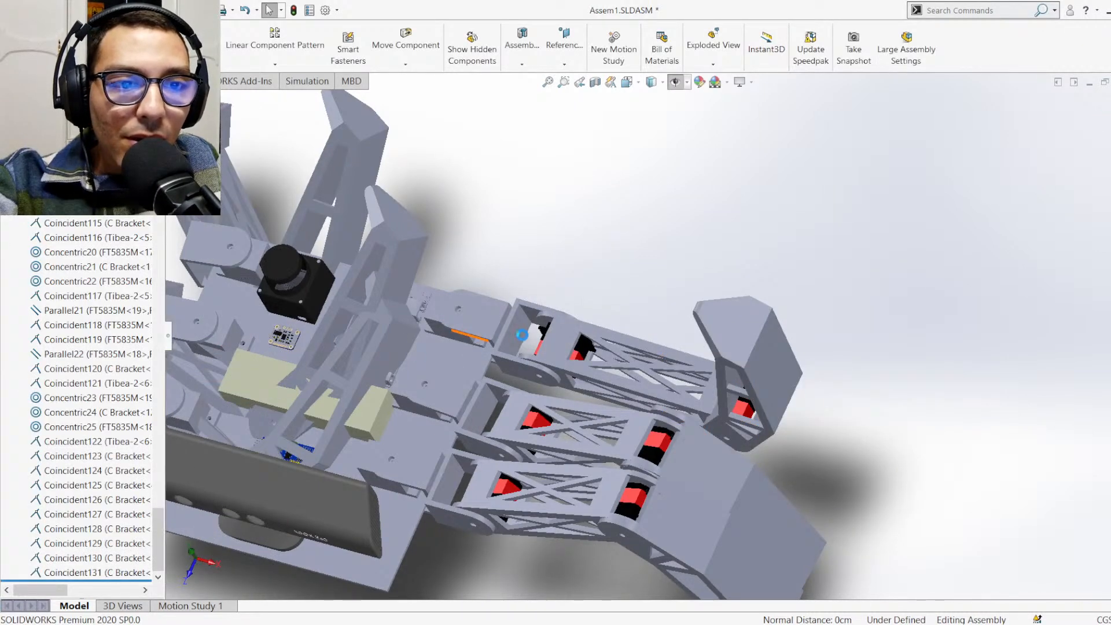
{"action": "scroll", "coordinate": [470, 339], "scroll_direction": "down", "scroll_amount": 3}
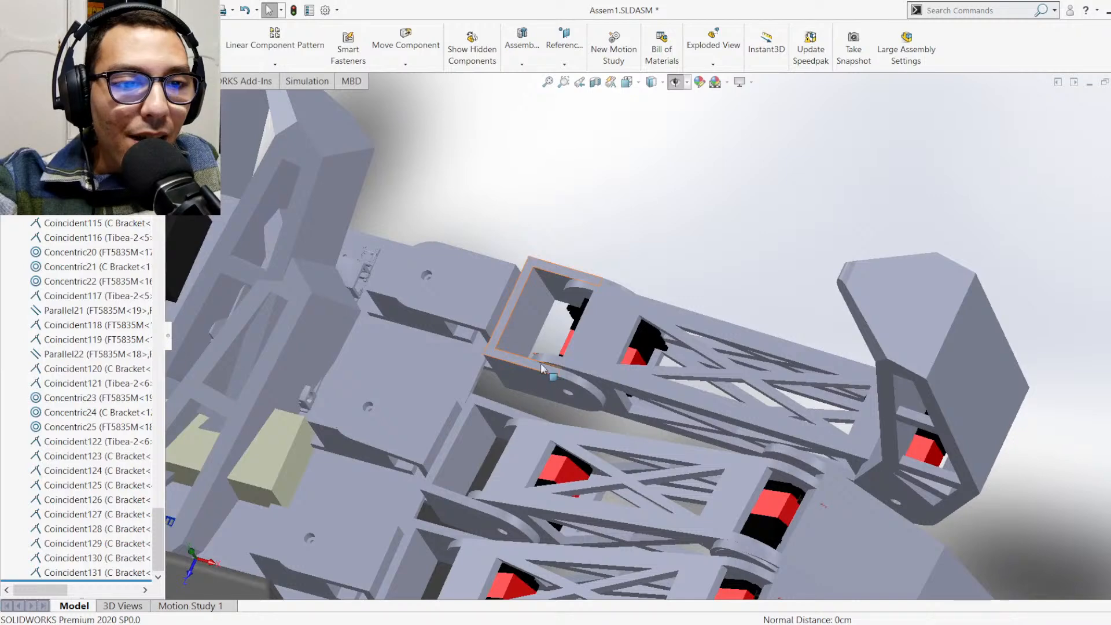
Set the coincident mate between C Bracket<3>'s Right Plane and C Bracket<10>'s Front Plane to aligned, and finish editing it
{"action": "middle_click_drag", "start_coordinate": [541, 363], "coordinate": [613, 298]}
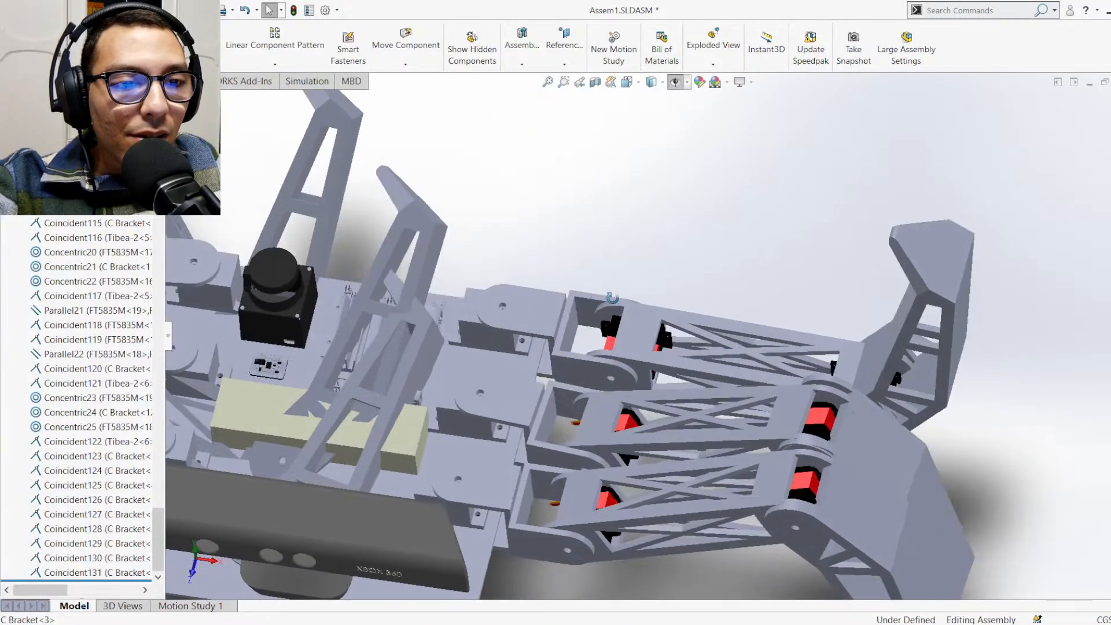
{"action": "scroll", "coordinate": [635, 283], "scroll_direction": "up", "scroll_amount": 2}
{"action": "scroll", "coordinate": [645, 281], "scroll_direction": "down", "scroll_amount": 2}
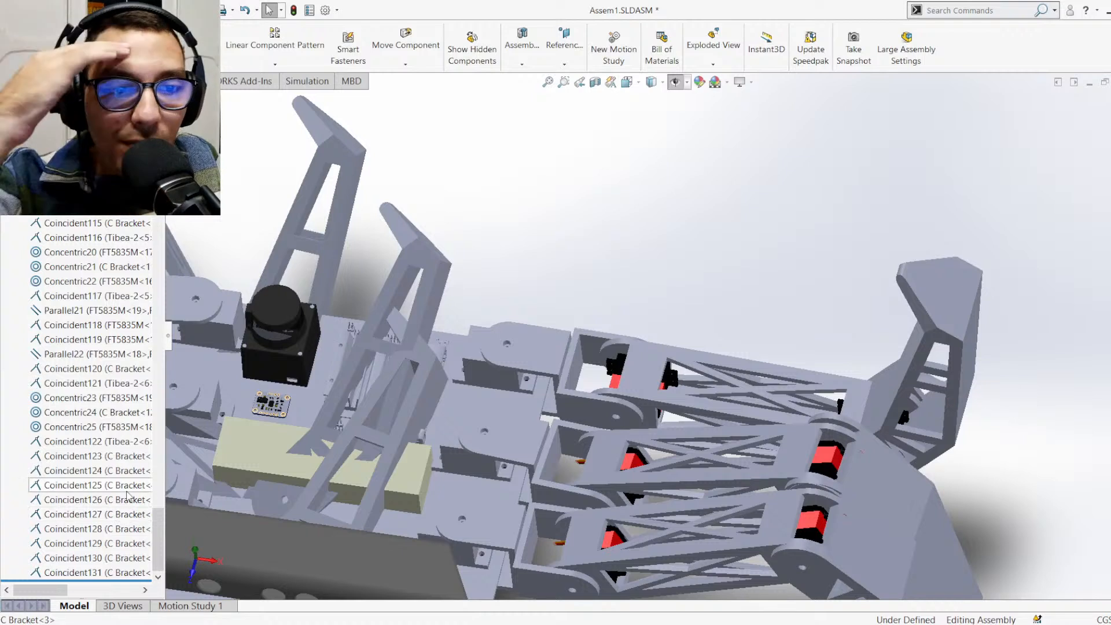
{"action": "left_click", "coordinate": [114, 573]}
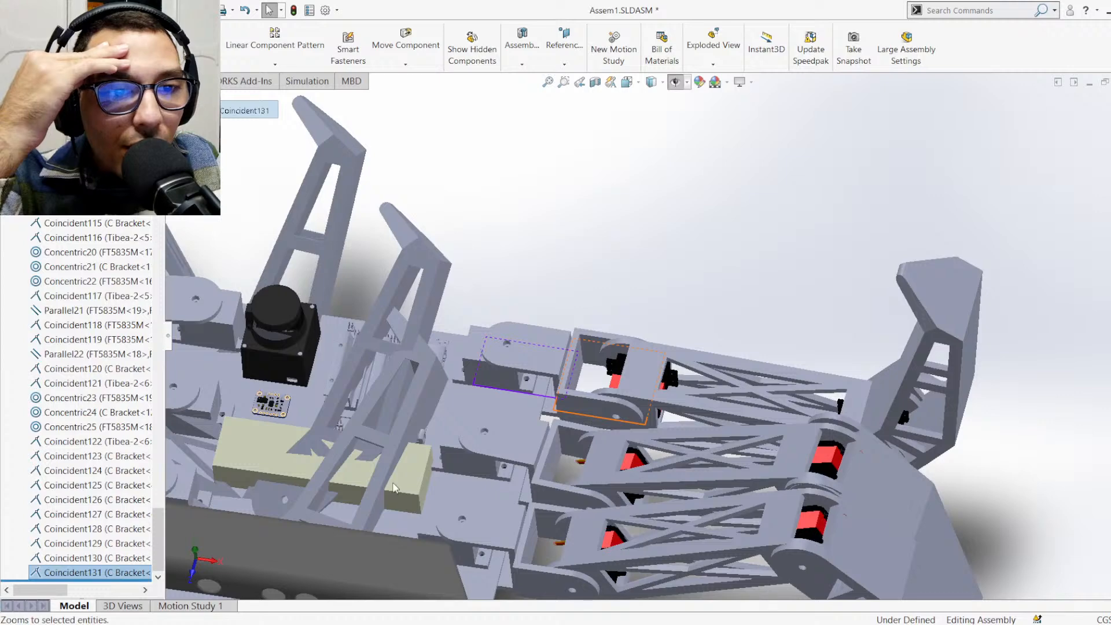
{"action": "middle_click_drag", "start_coordinate": [526, 449], "coordinate": [560, 473]}
{"action": "scroll", "coordinate": [563, 481], "scroll_direction": "up", "scroll_amount": 4}
{"action": "scroll", "coordinate": [486, 437], "scroll_direction": "down", "scroll_amount": 2}
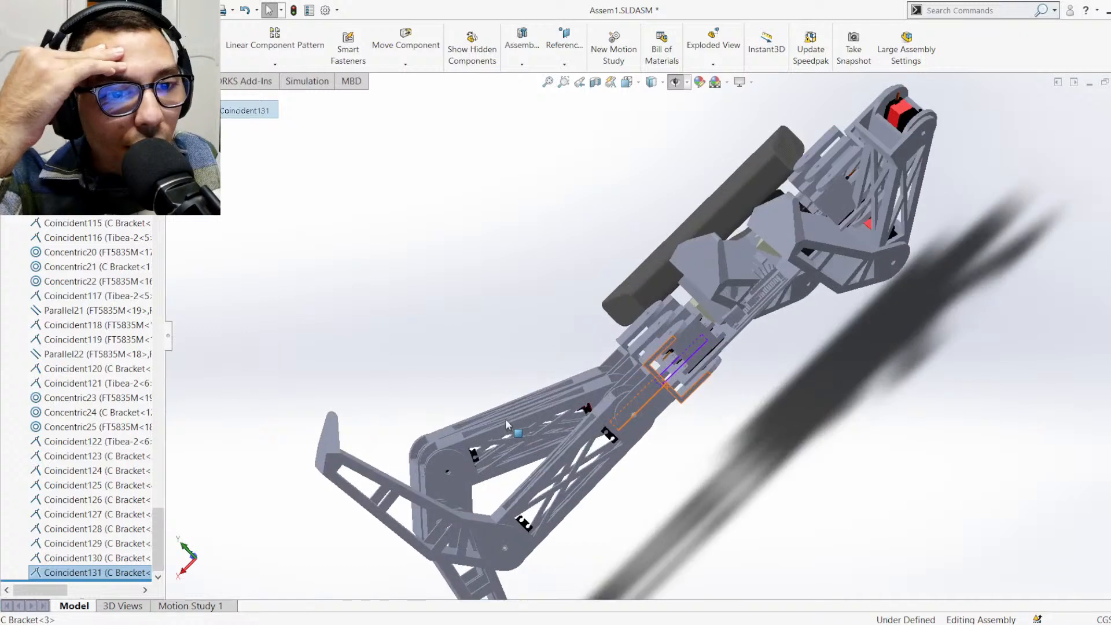
{"action": "right_click", "coordinate": [96, 571]}
{"action": "left_click", "coordinate": [110, 374]}
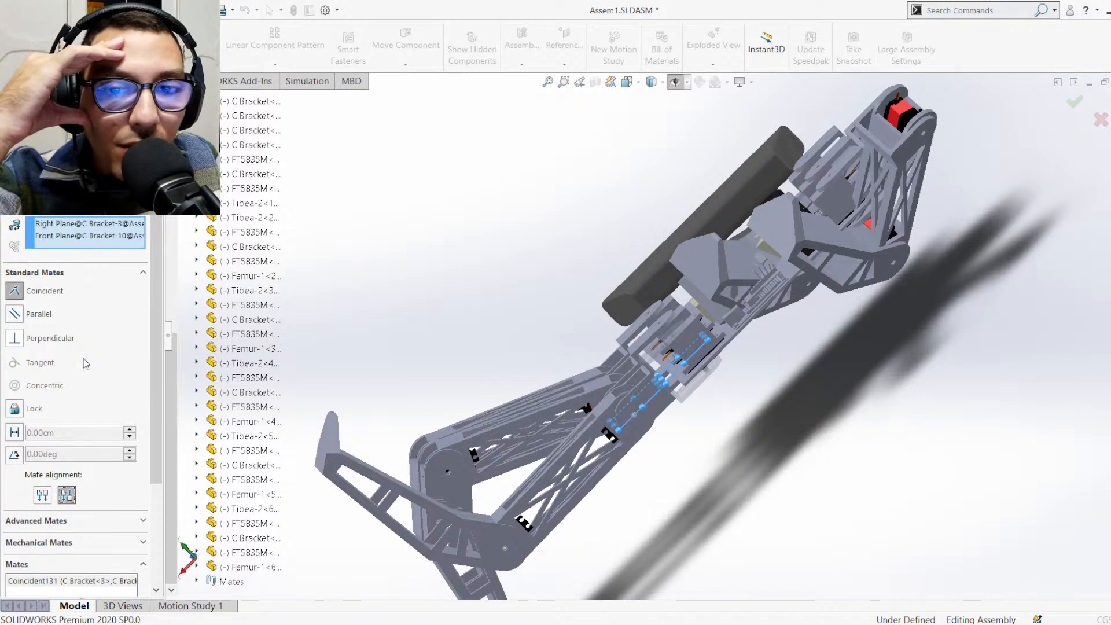
{"action": "scroll", "coordinate": [87, 513], "scroll_direction": "down", "scroll_amount": 2}
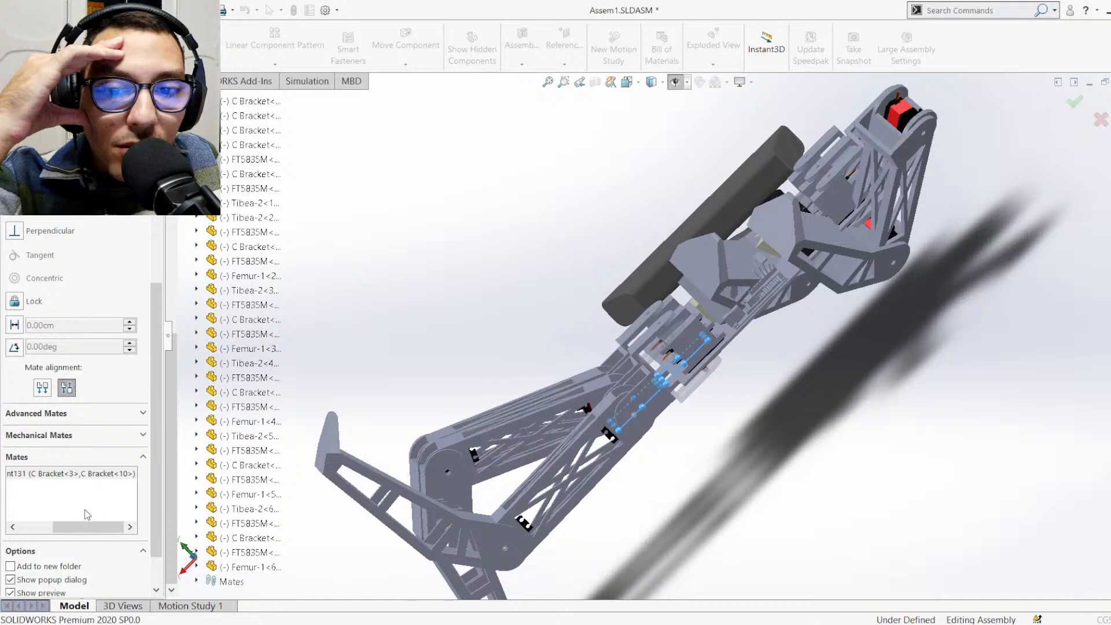
{"action": "left_click", "coordinate": [45, 389]}
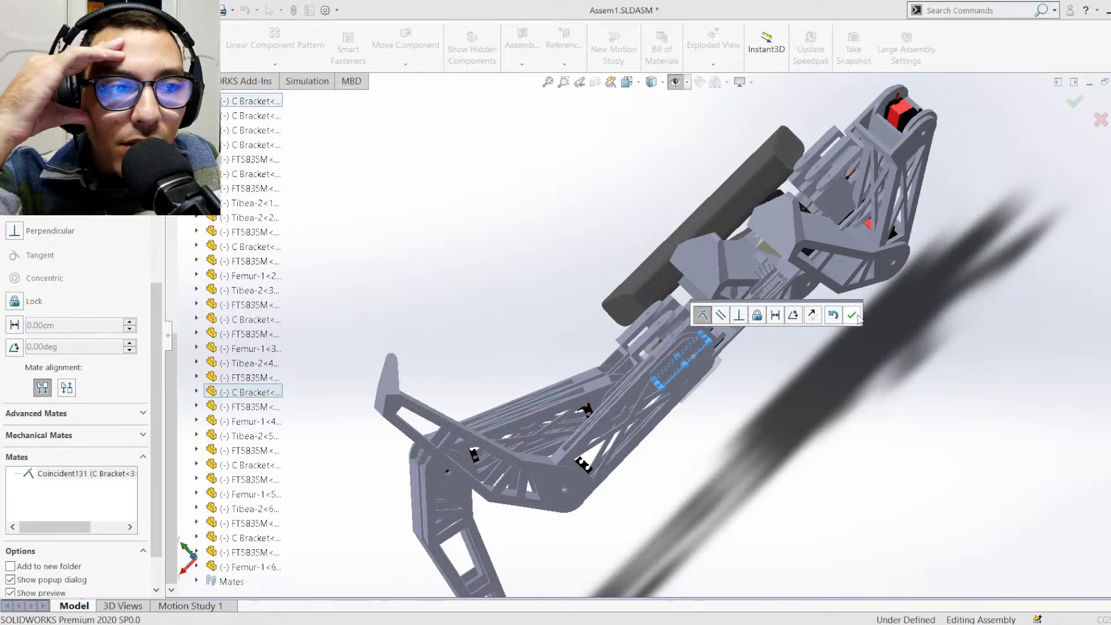
{"action": "left_click", "coordinate": [854, 315]}
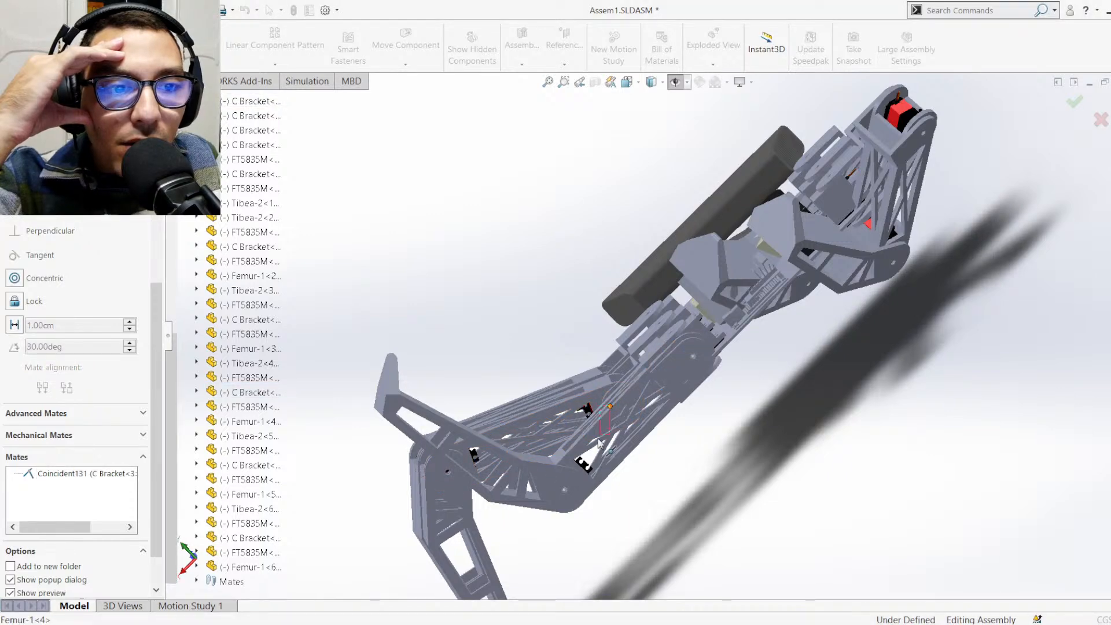
{"action": "left_click_drag", "start_coordinate": [570, 505], "coordinate": [599, 542]}
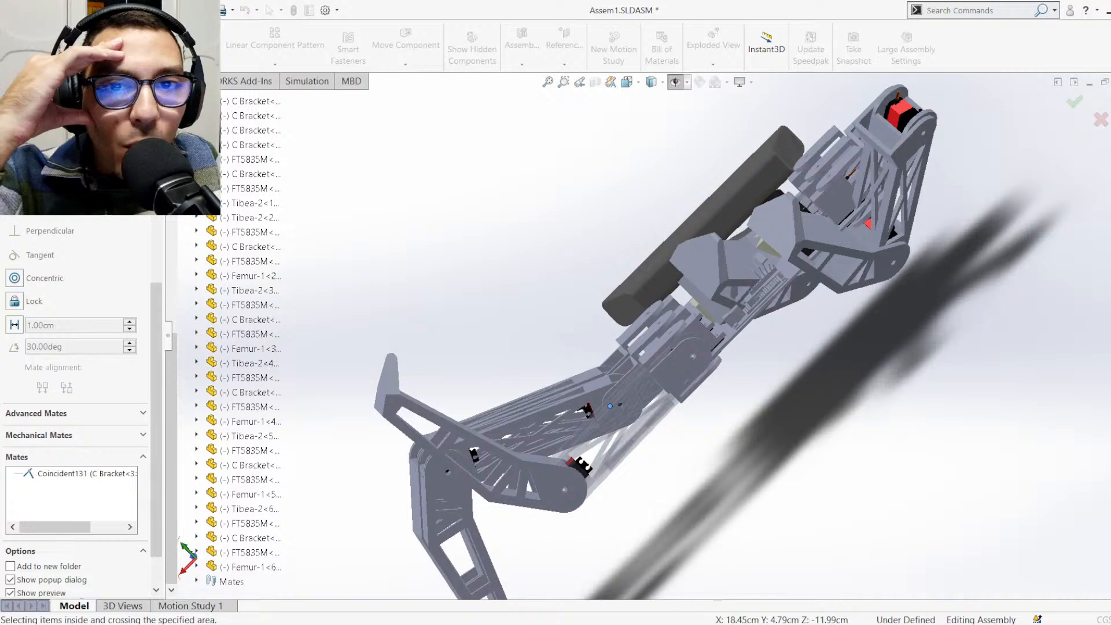
{"action": "left_click", "coordinate": [13, 137]}
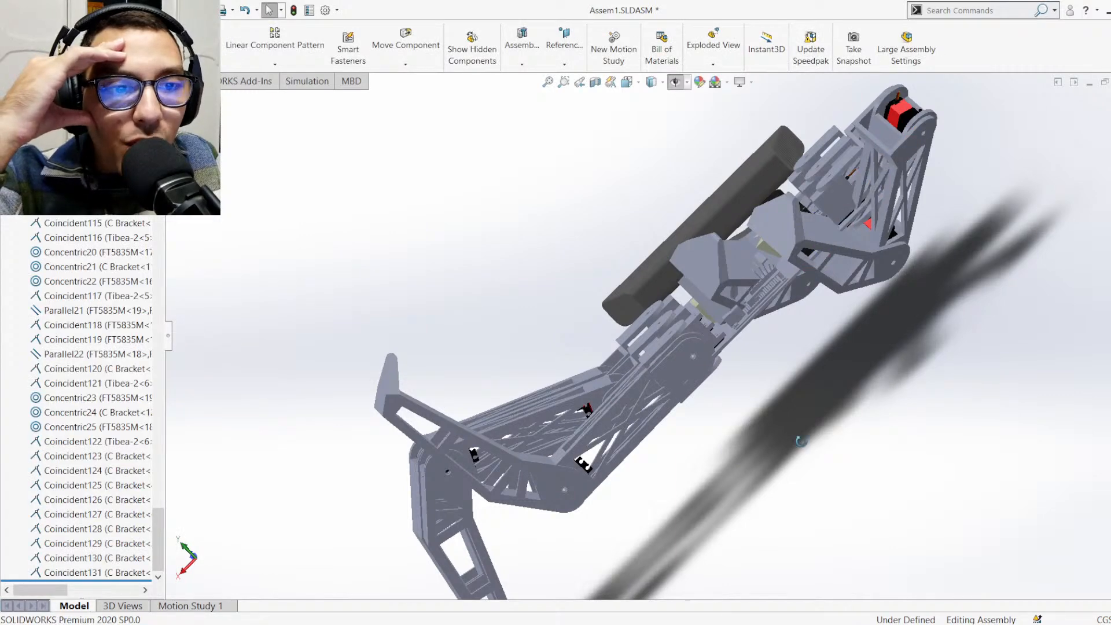
Swing the leg attached to C Bracket<10> around its joint to check its range of motion
{"action": "middle_click_drag", "start_coordinate": [798, 442], "coordinate": [605, 436]}
{"action": "left_click", "coordinate": [590, 457]}
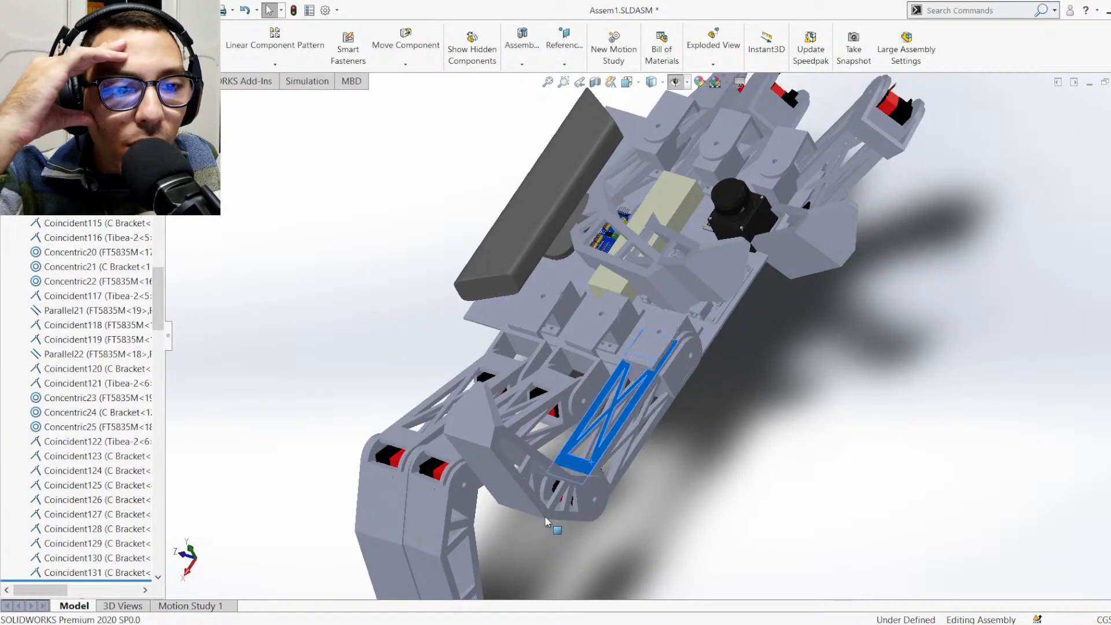
{"action": "left_click_drag", "start_coordinate": [485, 542], "coordinate": [728, 353]}
{"action": "scroll", "coordinate": [728, 351], "scroll_direction": "down", "scroll_amount": 5}
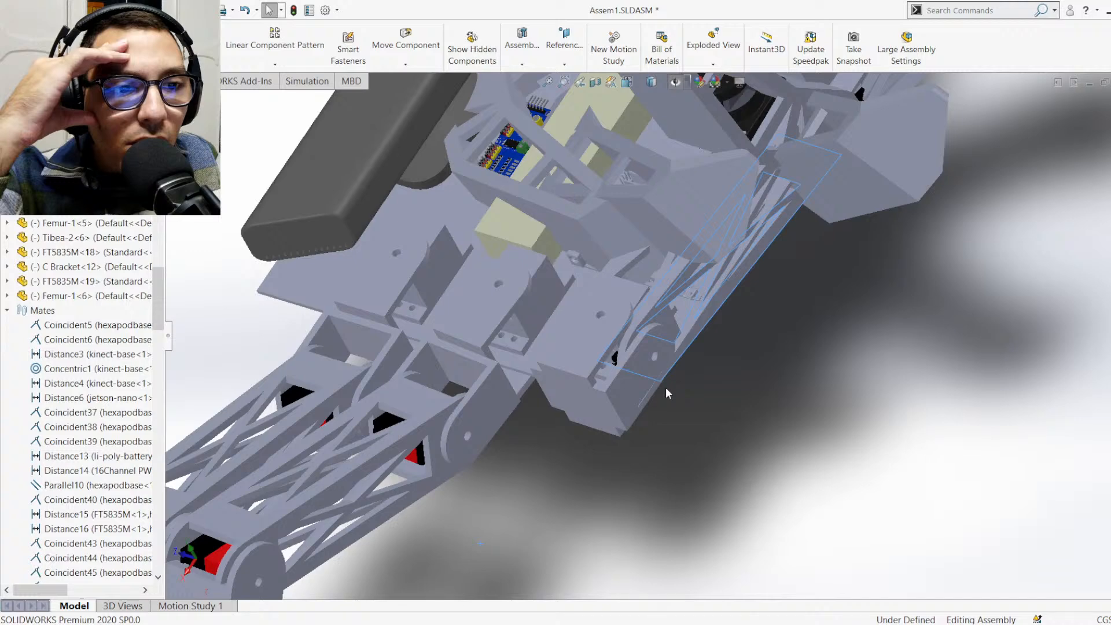
{"action": "scroll", "coordinate": [669, 379], "scroll_direction": "up", "scroll_amount": 5}
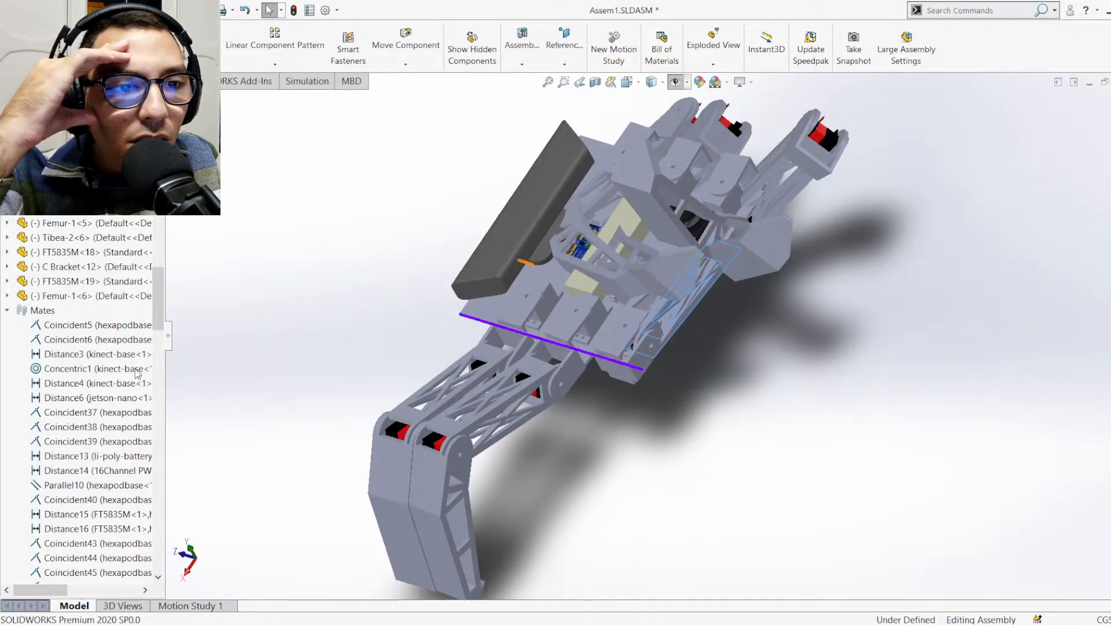
Set the face-to-face coincident mate between C Bracket<3> and C Bracket<10> to anti-aligned, and swing its leg out beside the neighbouring legs
{"action": "left_click_drag", "start_coordinate": [162, 316], "coordinate": [164, 573]}
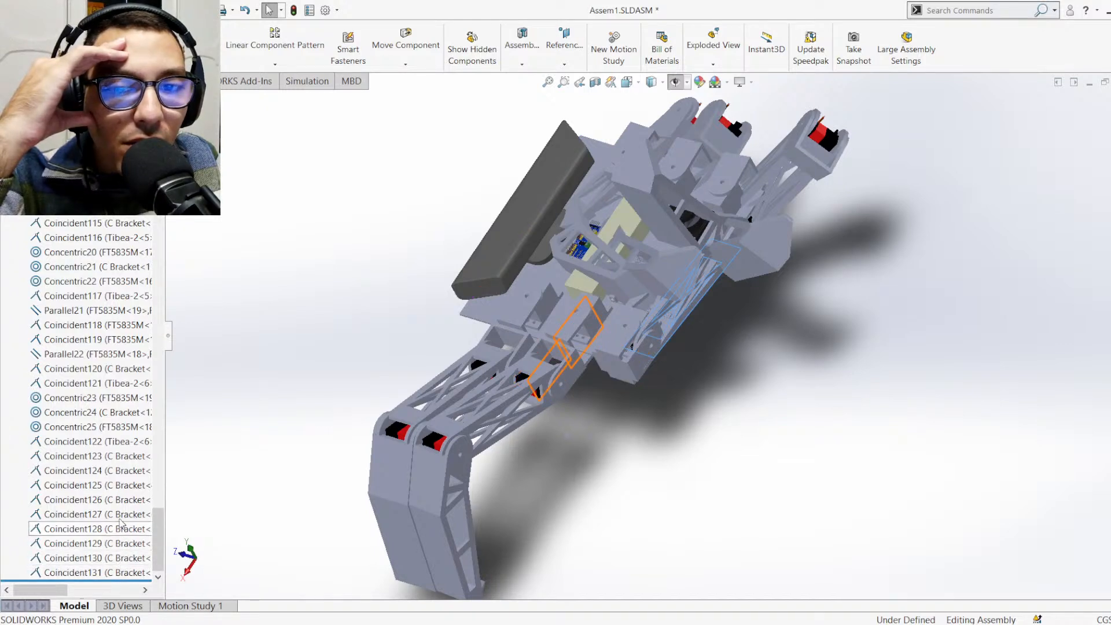
{"action": "left_click", "coordinate": [110, 473]}
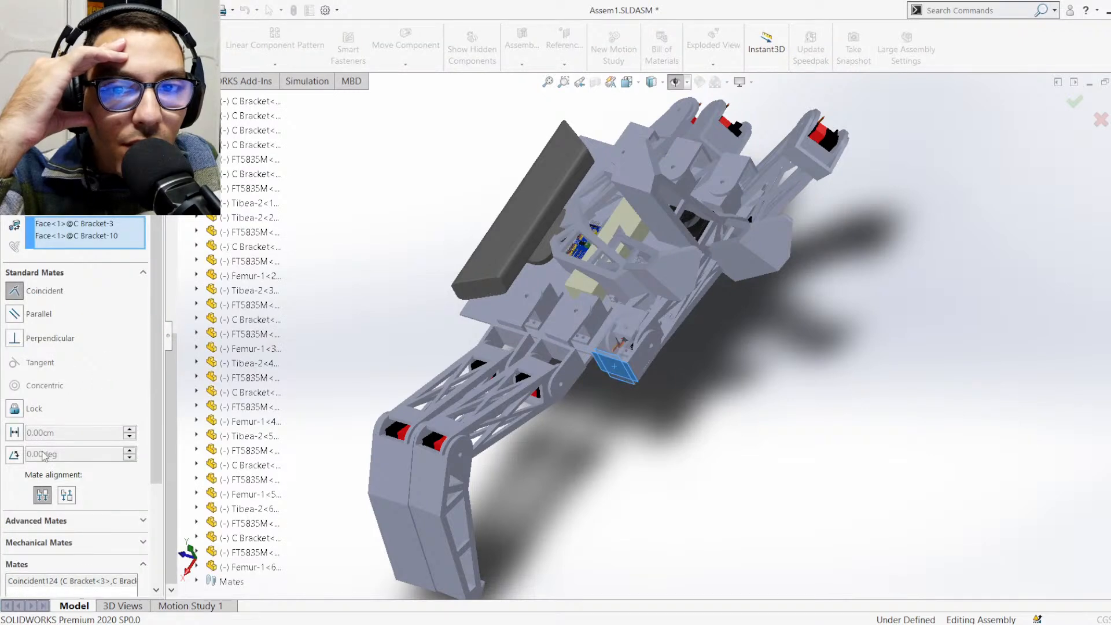
{"action": "left_click", "coordinate": [69, 496]}
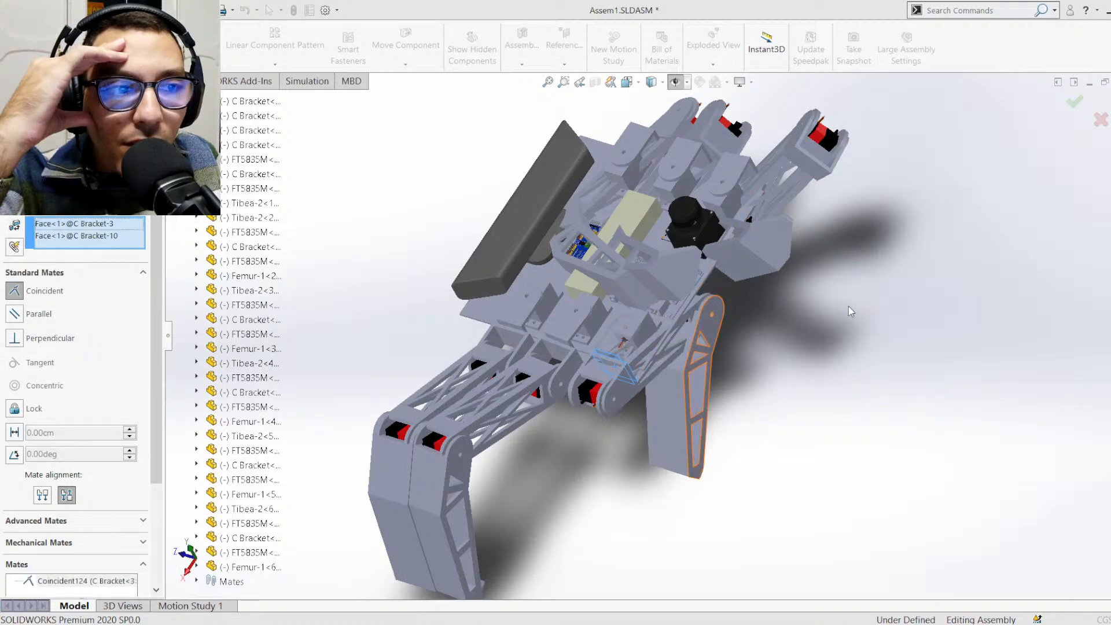
{"action": "left_click_drag", "start_coordinate": [663, 435], "coordinate": [666, 524]}
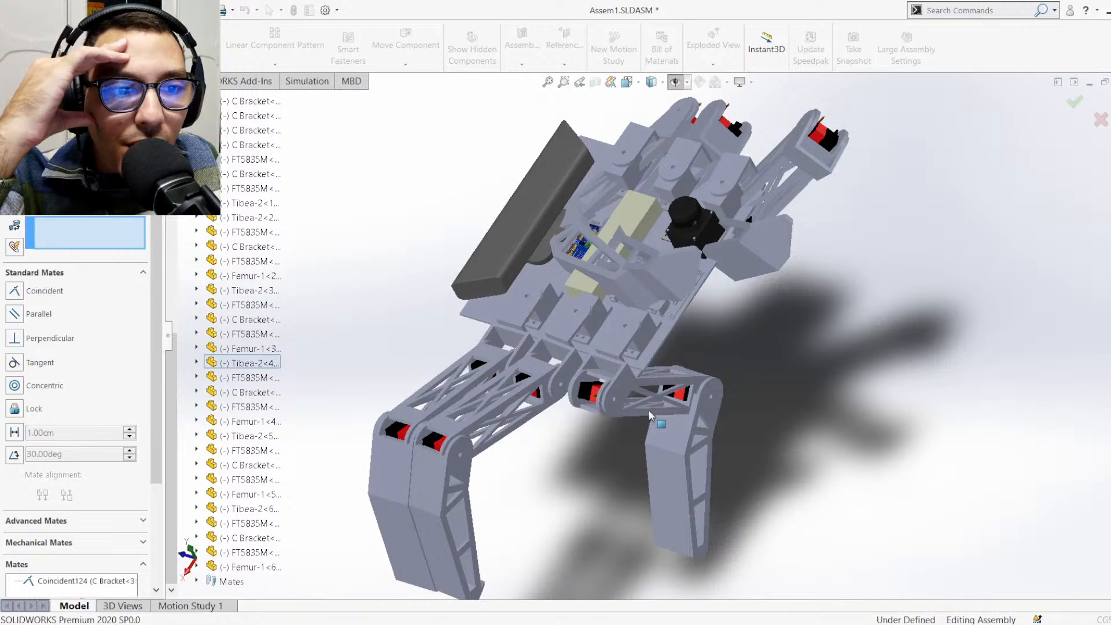
{"action": "left_click_drag", "start_coordinate": [602, 449], "coordinate": [492, 445]}
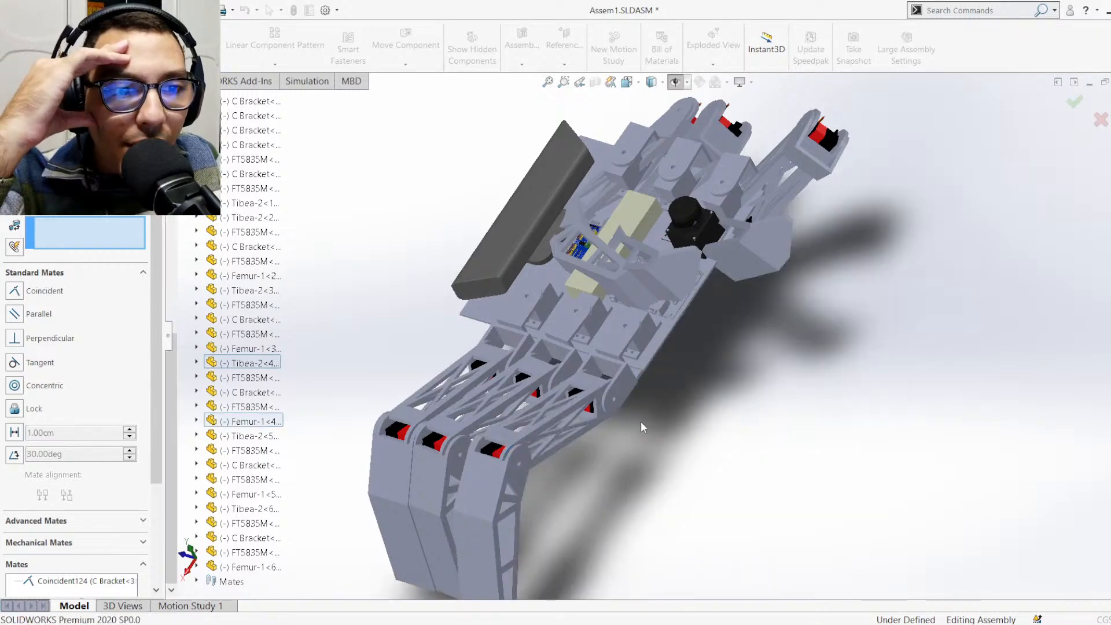
Examine the orientation and hip joints of the three mated legs on this side of the body
{"action": "middle_click_drag", "start_coordinate": [641, 427], "coordinate": [555, 376]}
{"action": "scroll", "coordinate": [634, 369], "scroll_direction": "down", "scroll_amount": 4}
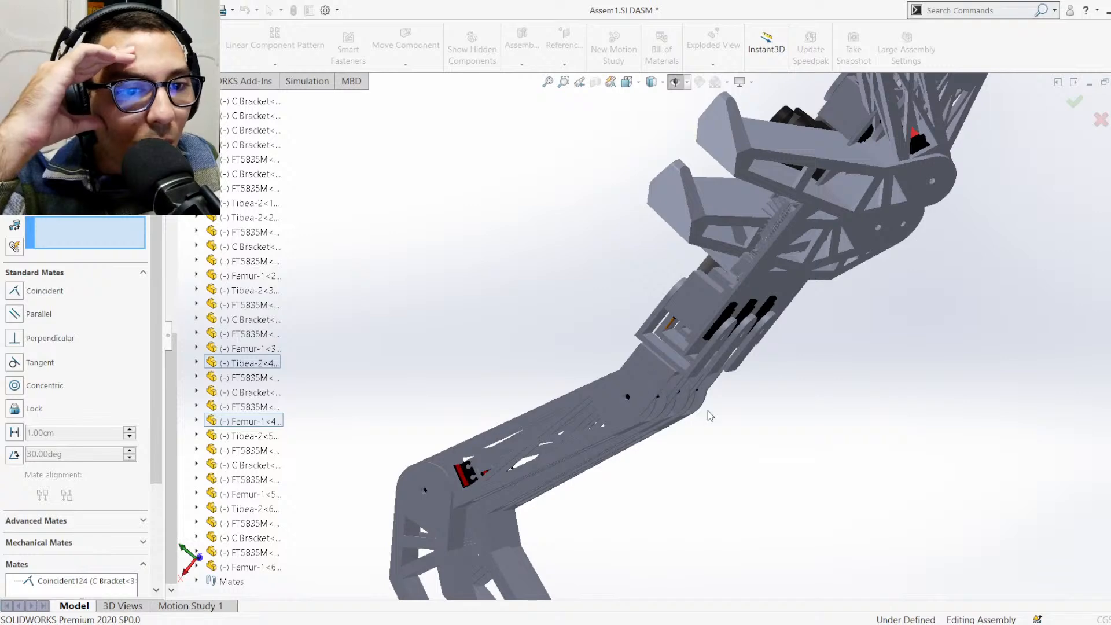
{"action": "middle_click_drag", "start_coordinate": [710, 415], "coordinate": [880, 364]}
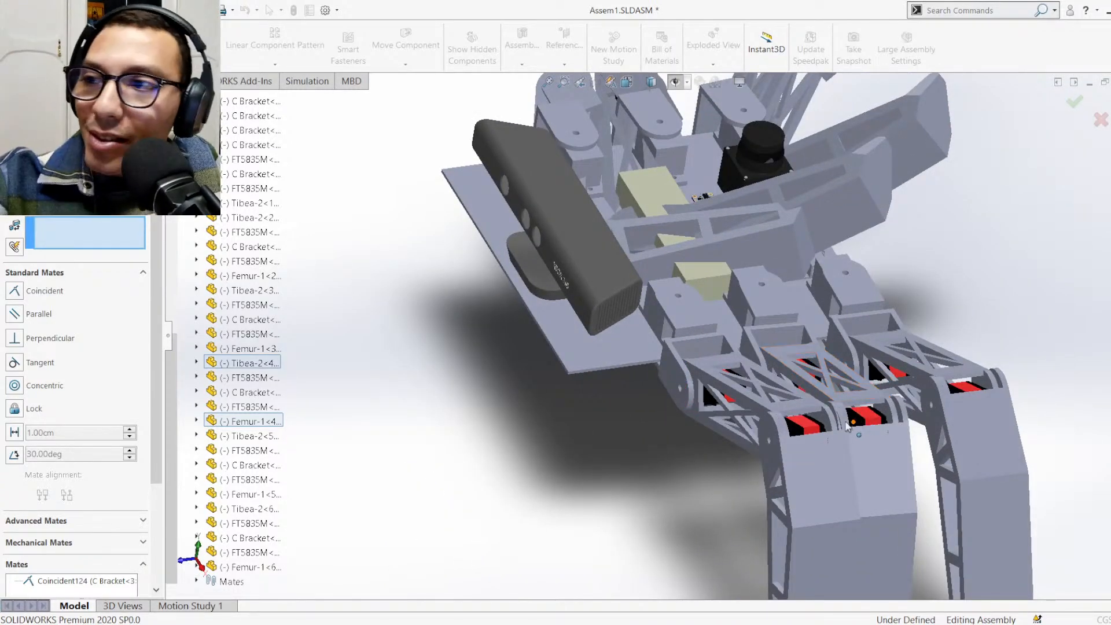
{"action": "scroll", "coordinate": [758, 363], "scroll_direction": "up", "scroll_amount": 3}
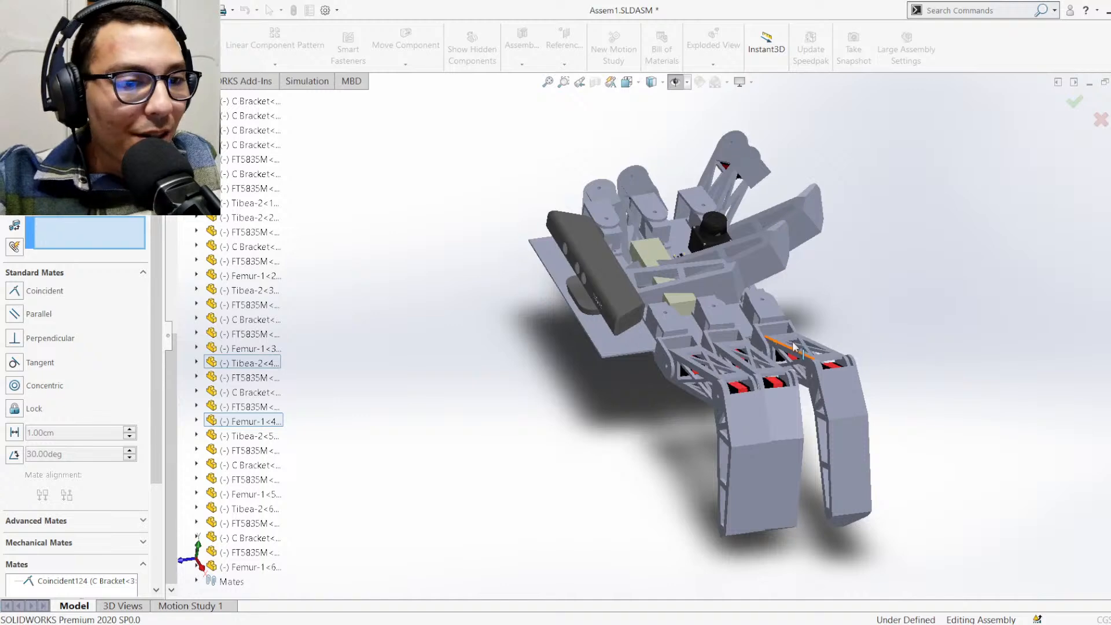
{"action": "scroll", "coordinate": [794, 347], "scroll_direction": "down", "scroll_amount": 1}
{"action": "scroll", "coordinate": [753, 371], "scroll_direction": "down", "scroll_amount": 3}
{"action": "scroll", "coordinate": [656, 403], "scroll_direction": "down", "scroll_amount": 3}
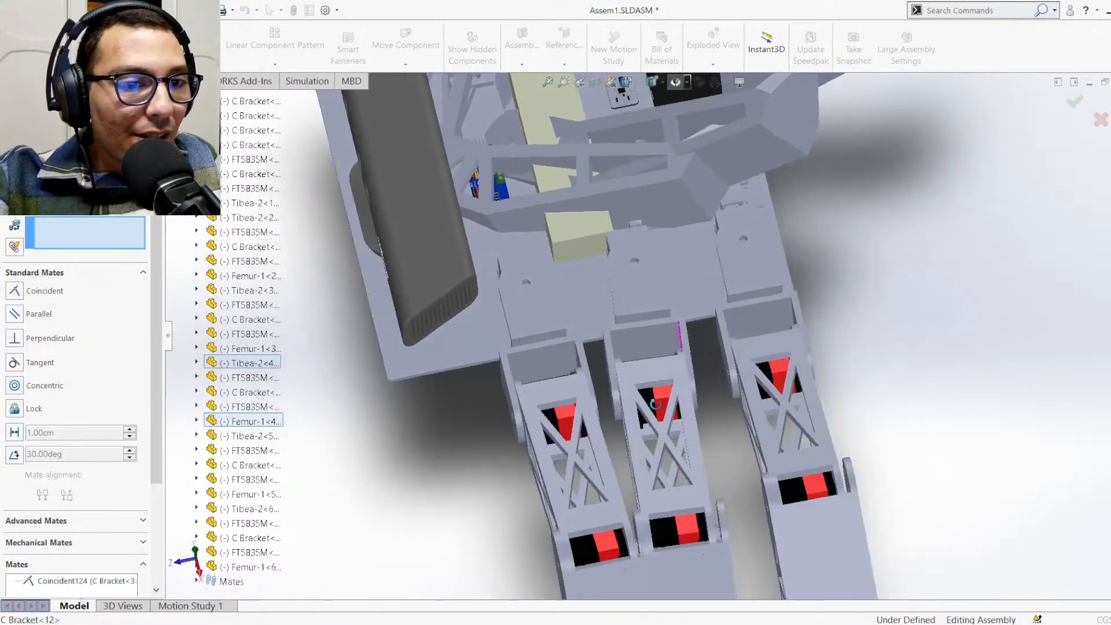
{"action": "middle_click_drag", "start_coordinate": [656, 404], "coordinate": [653, 437]}
{"action": "scroll", "coordinate": [600, 337], "scroll_direction": "down", "scroll_amount": 1}
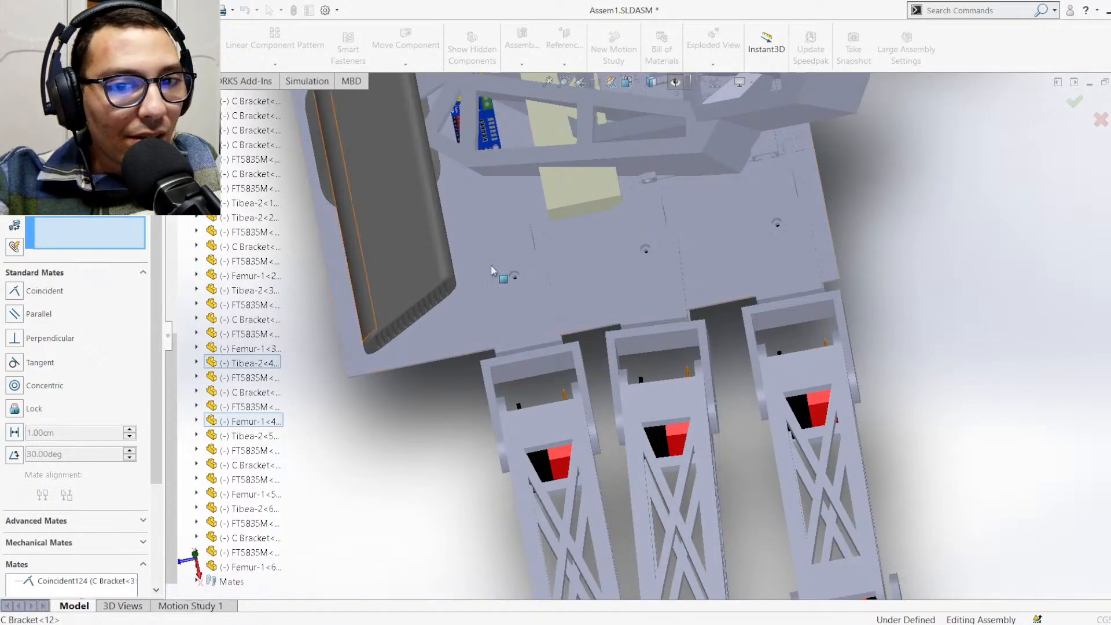
{"action": "scroll", "coordinate": [544, 179], "scroll_direction": "up", "scroll_amount": 5}
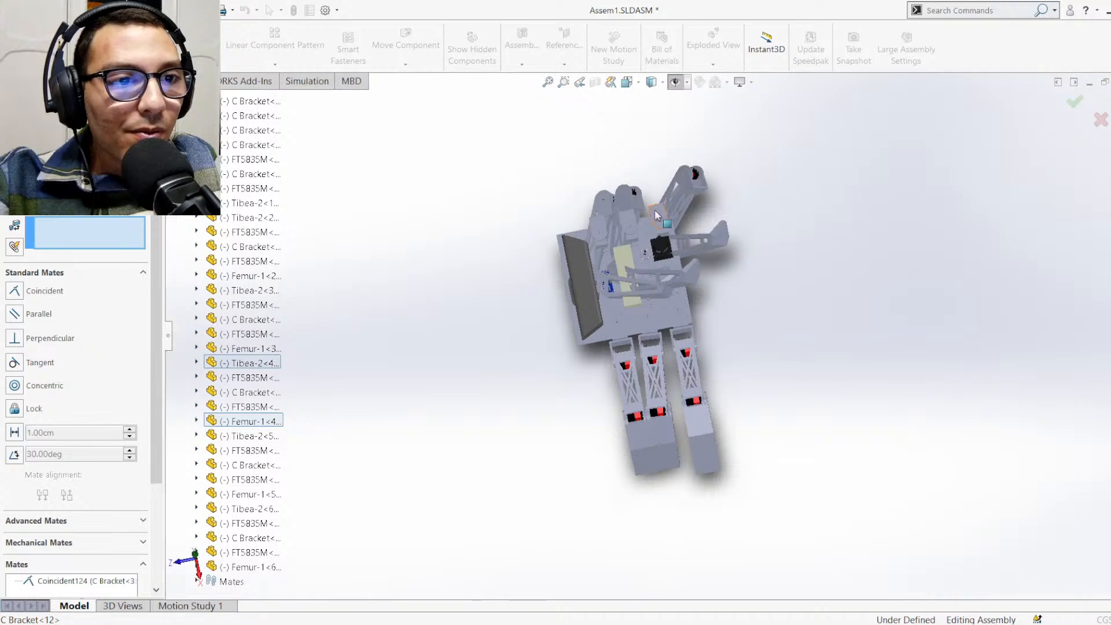
Examine the hip brackets and legs on the opposite side of the body, and leave the mate editing
{"action": "scroll", "coordinate": [637, 243], "scroll_direction": "down", "scroll_amount": 4}
{"action": "scroll", "coordinate": [679, 334], "scroll_direction": "down", "scroll_amount": 2}
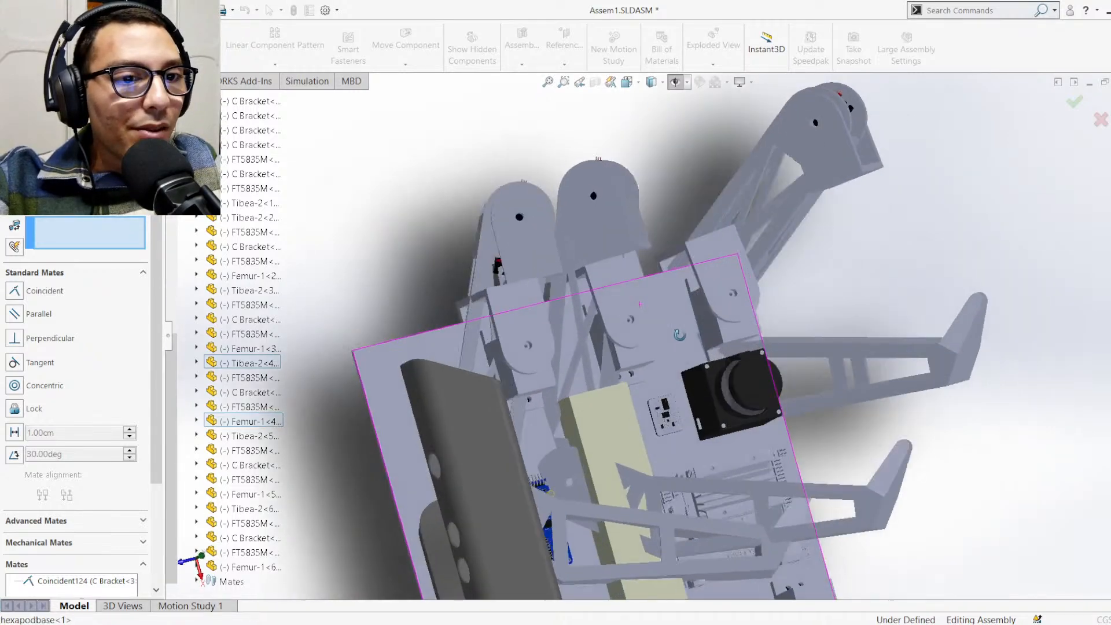
{"action": "middle_click_drag", "start_coordinate": [679, 335], "coordinate": [668, 309]}
{"action": "scroll", "coordinate": [675, 268], "scroll_direction": "down", "scroll_amount": 3}
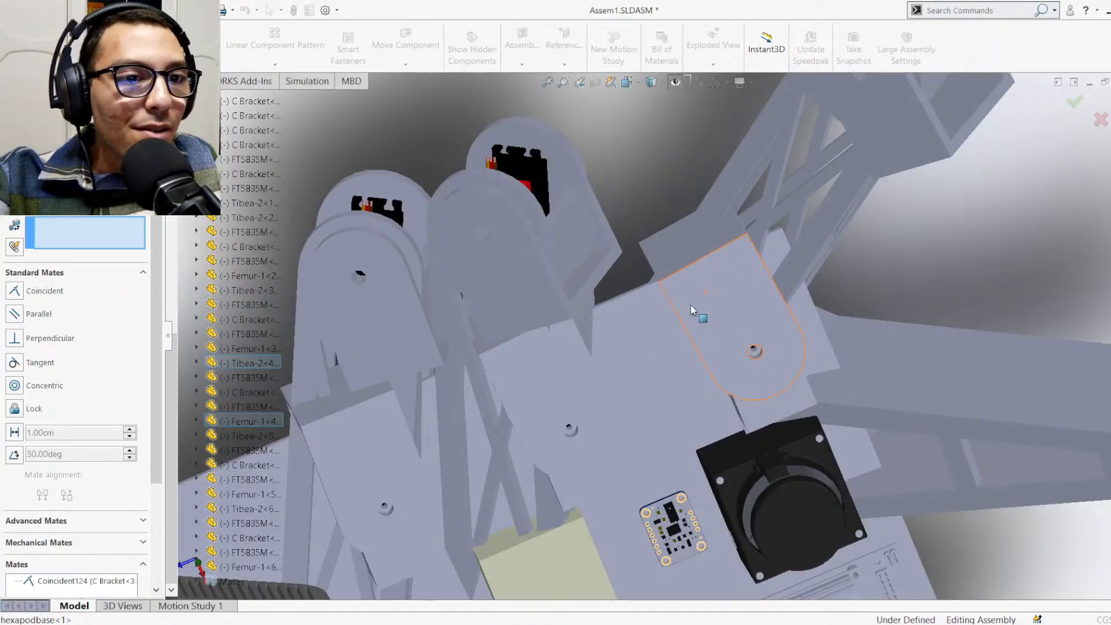
{"action": "scroll", "coordinate": [690, 304], "scroll_direction": "up", "scroll_amount": 2}
{"action": "scroll", "coordinate": [720, 252], "scroll_direction": "up", "scroll_amount": 4}
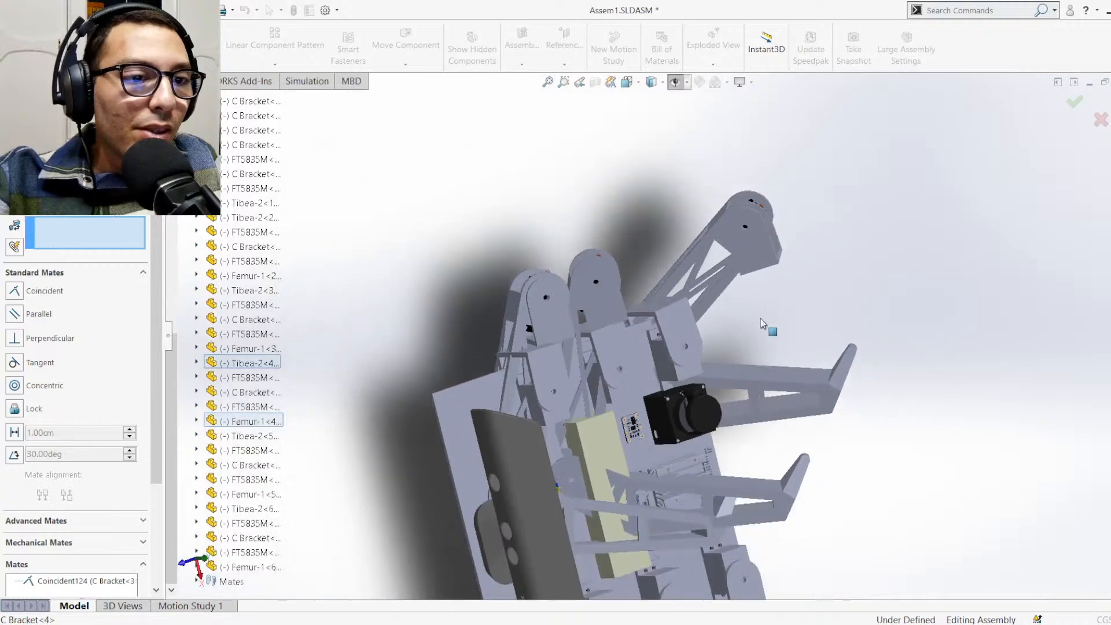
{"action": "middle_click_drag", "start_coordinate": [760, 319], "coordinate": [754, 286]}
{"action": "key", "text": "ctrl+7"}
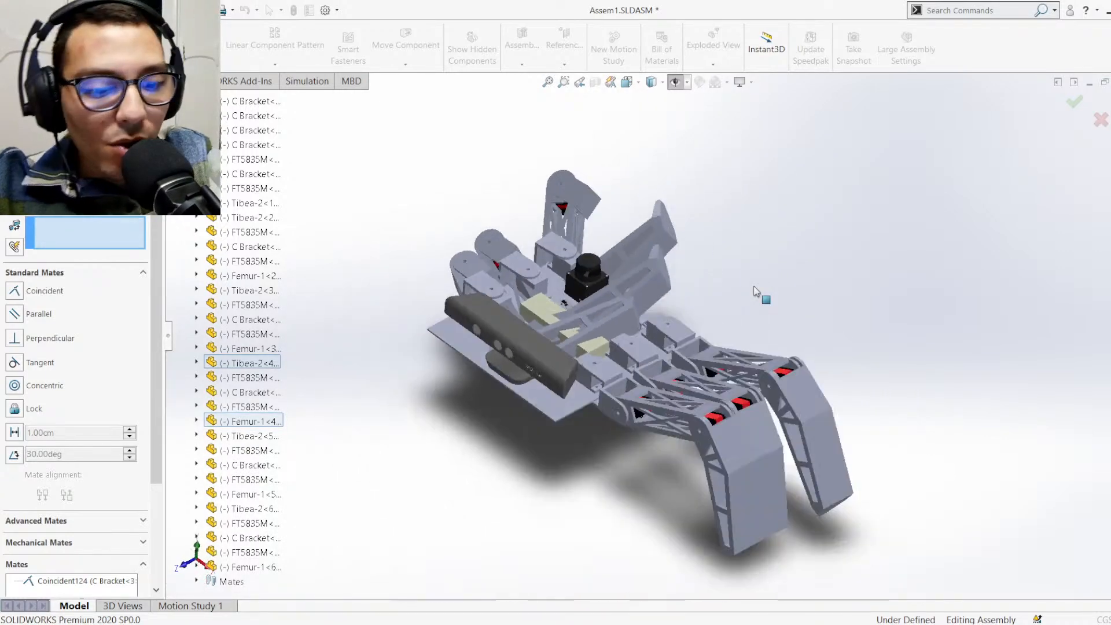
{"action": "scroll", "coordinate": [483, 239], "scroll_direction": "up", "scroll_amount": 1}
{"action": "scroll", "coordinate": [486, 235], "scroll_direction": "down", "scroll_amount": 4}
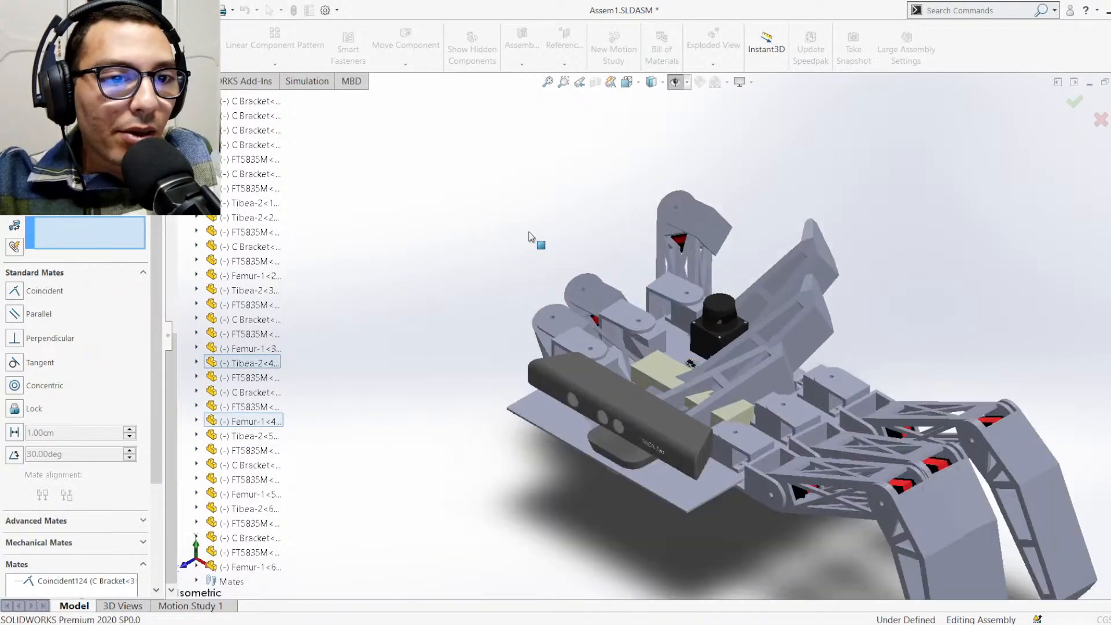
{"action": "scroll", "coordinate": [528, 238], "scroll_direction": "down", "scroll_amount": 3}
{"action": "scroll", "coordinate": [648, 311], "scroll_direction": "up", "scroll_amount": 2}
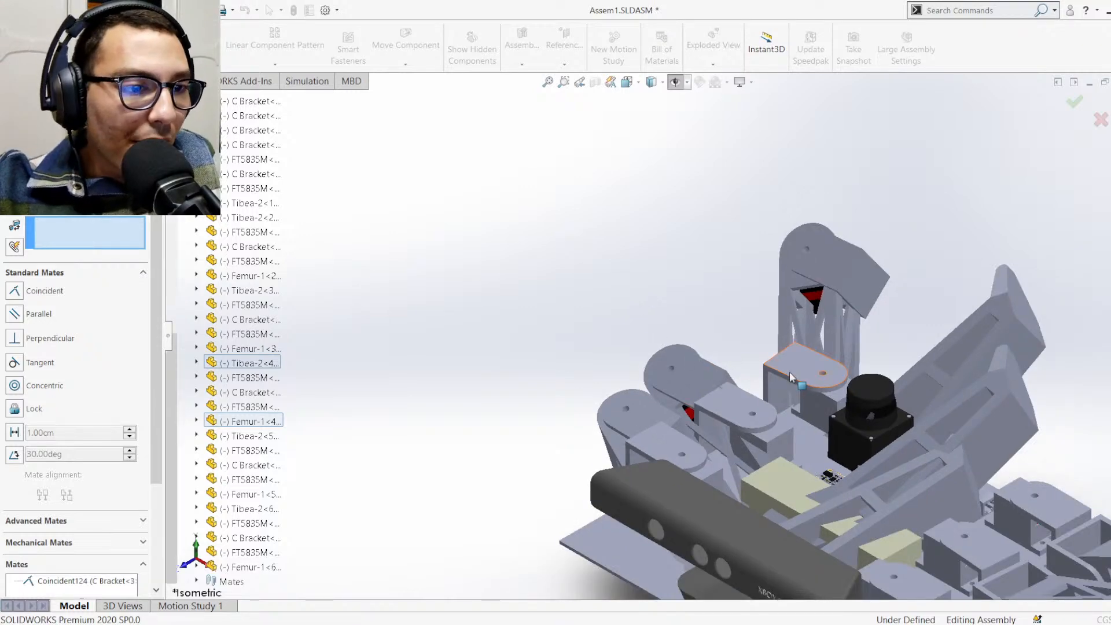
{"action": "middle_click_drag", "start_coordinate": [828, 371], "coordinate": [824, 523]}
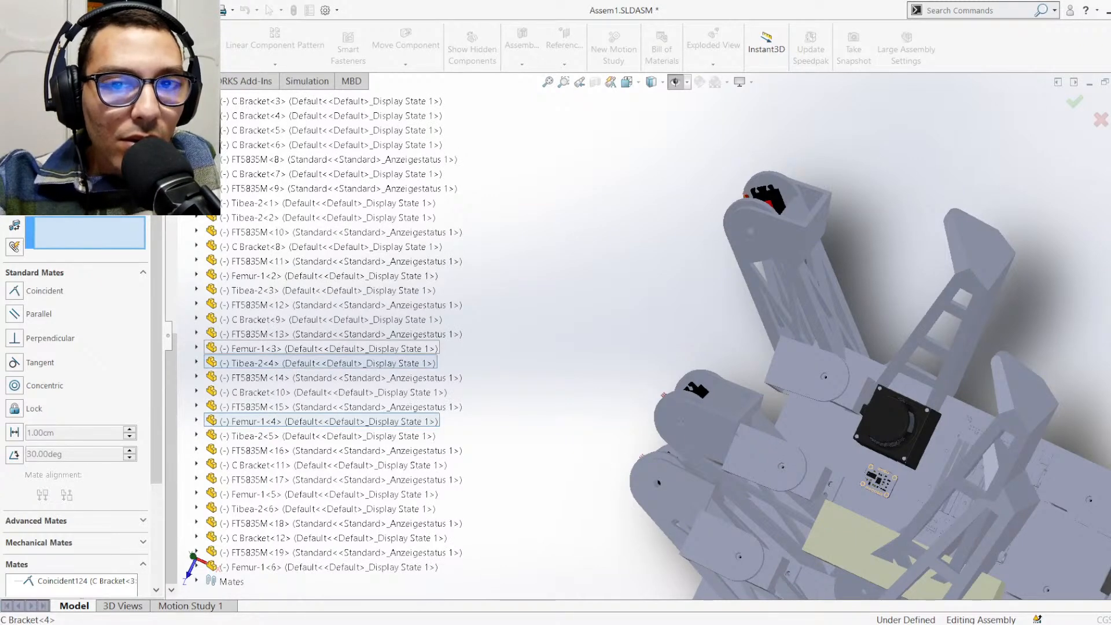
{"action": "key", "text": "Escape"}
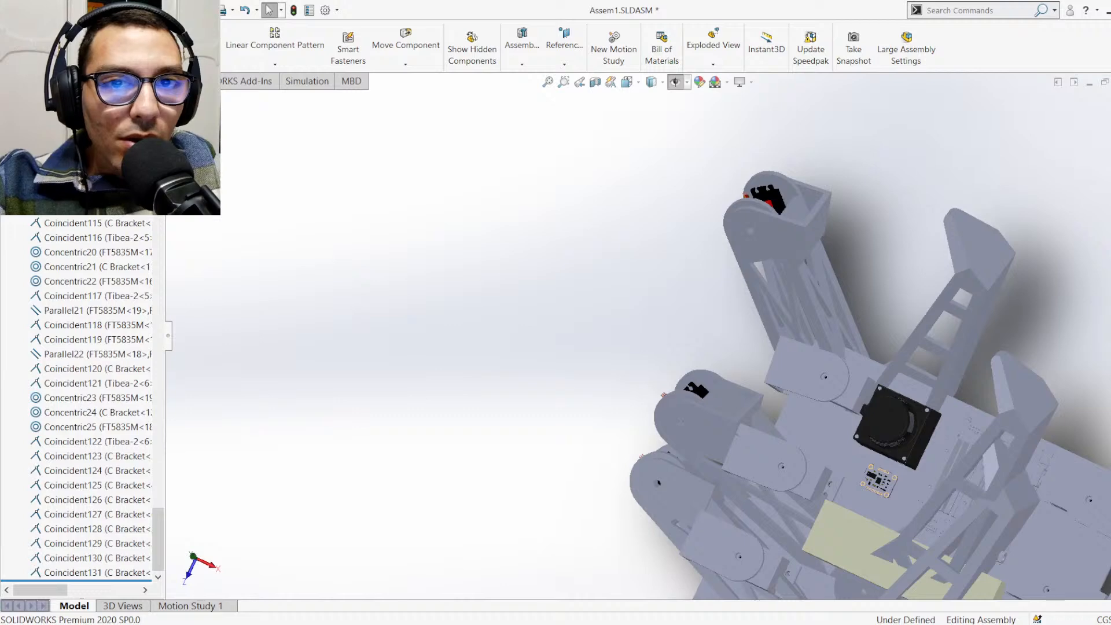
Add a coincident mate between the Front Plane of C Bracket<4> and the Right Plane of C Bracket<8>
{"action": "left_click", "coordinate": [146, 45]}
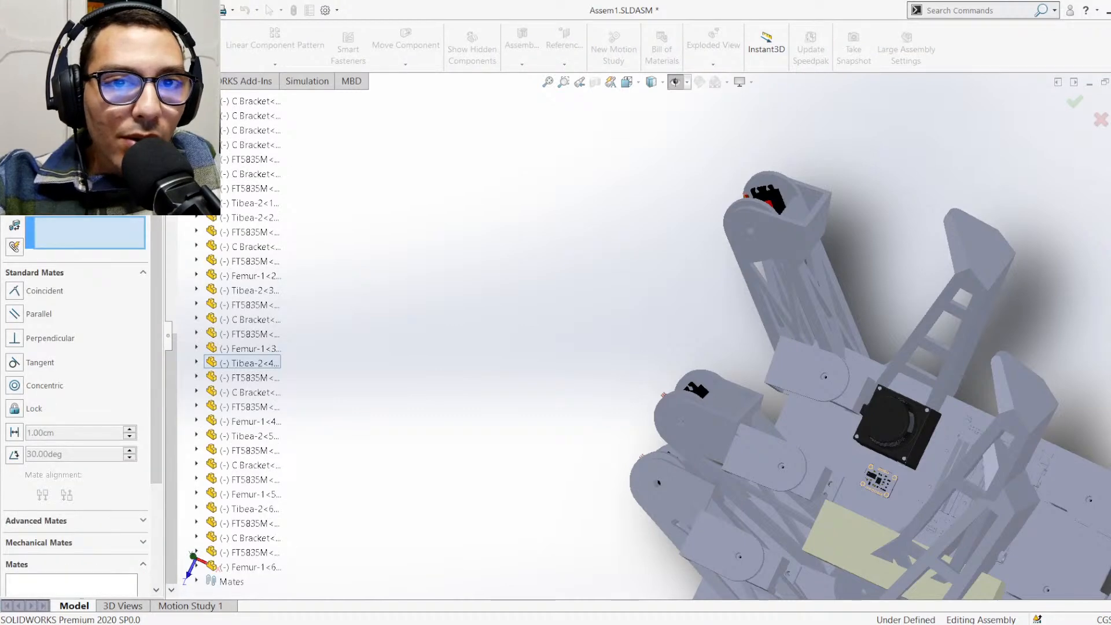
{"action": "scroll", "coordinate": [236, 234], "scroll_direction": "up", "scroll_amount": 3}
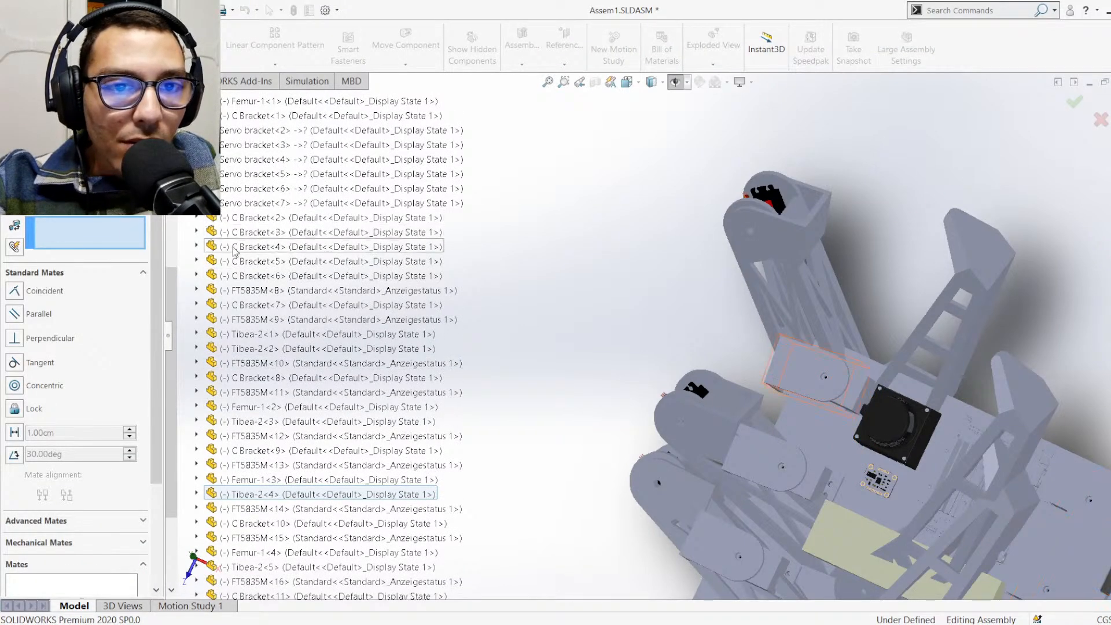
{"action": "left_click", "coordinate": [197, 246]}
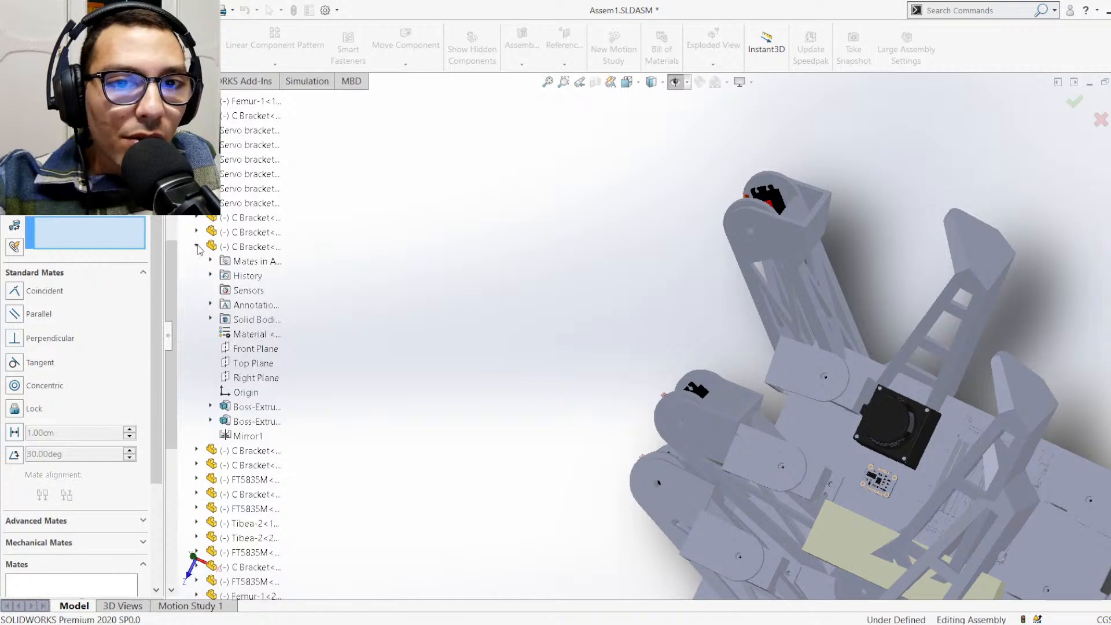
{"action": "left_click", "coordinate": [246, 352]}
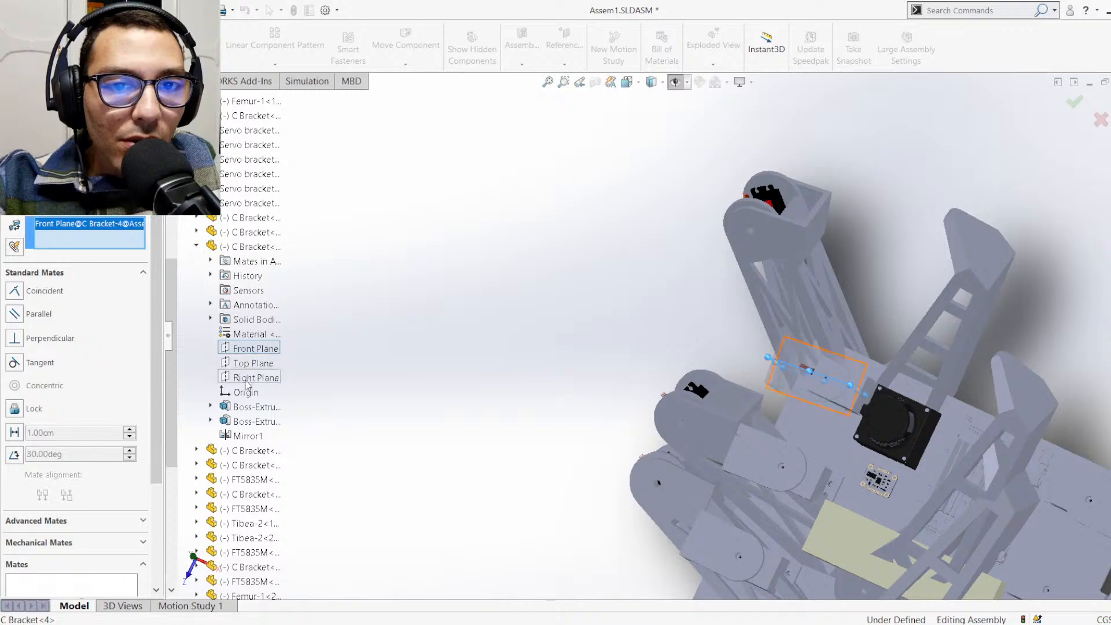
{"action": "scroll", "coordinate": [272, 416], "scroll_direction": "down", "scroll_amount": 7}
{"action": "scroll", "coordinate": [277, 492], "scroll_direction": "down", "scroll_amount": 1}
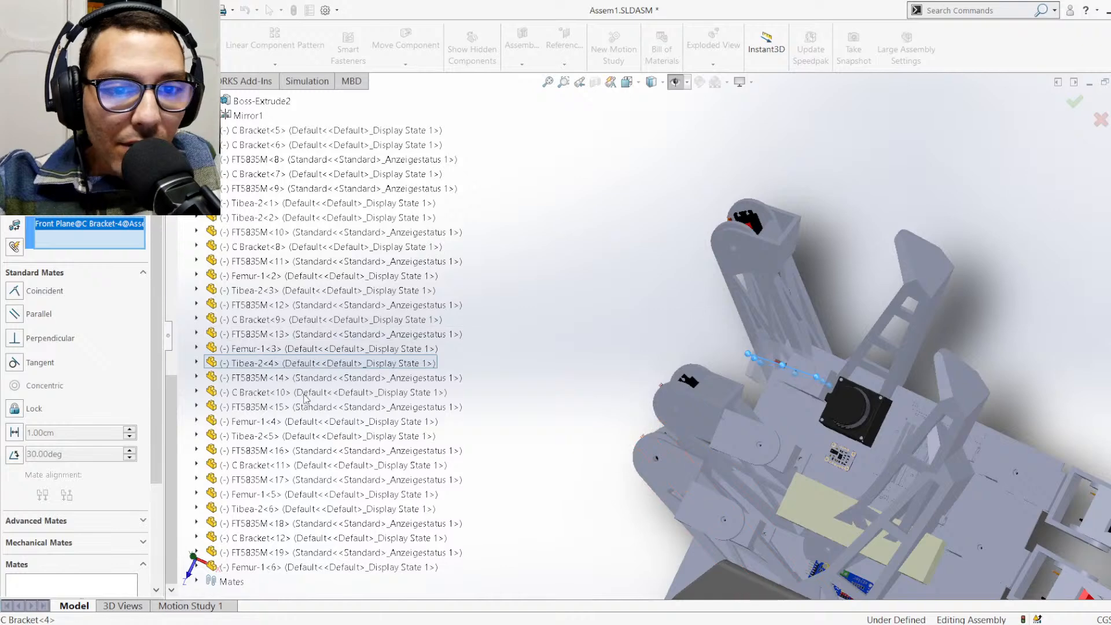
{"action": "scroll", "coordinate": [280, 435], "scroll_direction": "up", "scroll_amount": 1}
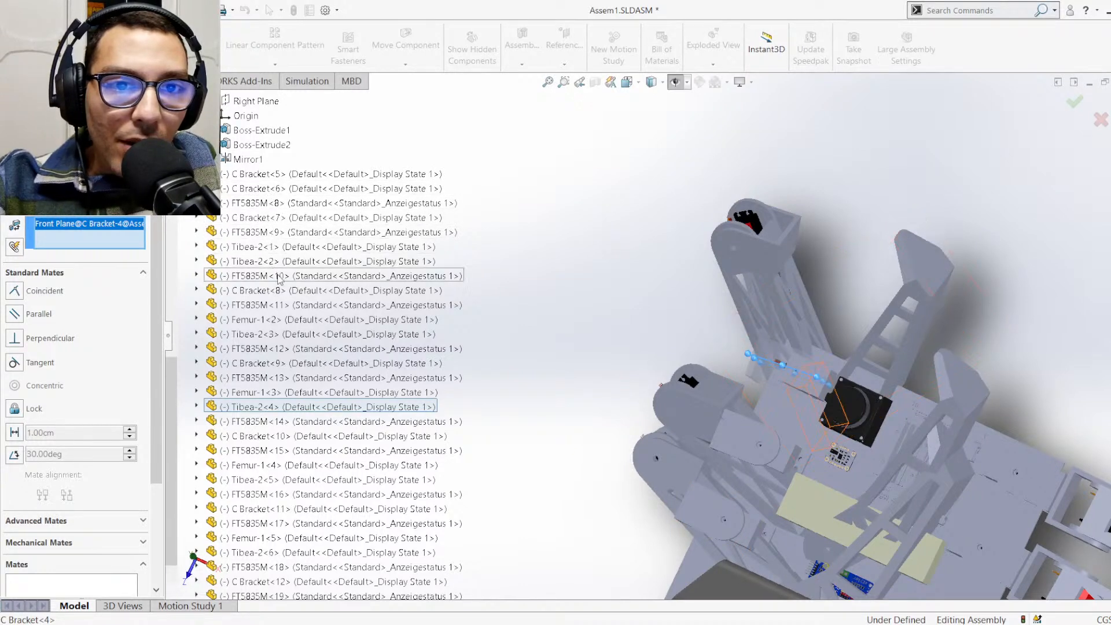
{"action": "left_click", "coordinate": [197, 290]}
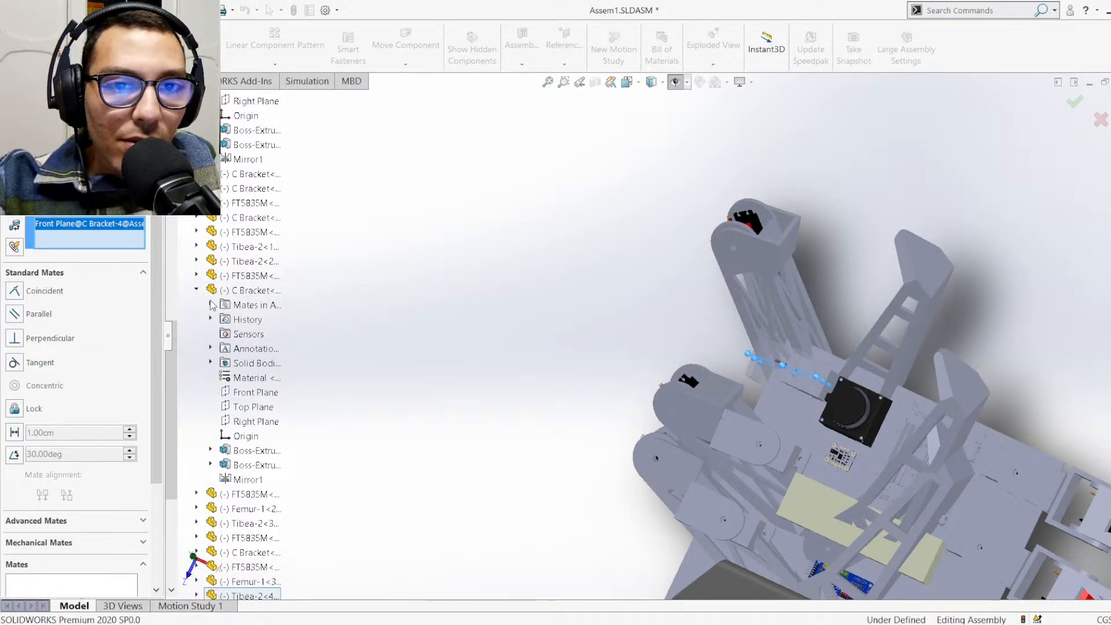
{"action": "left_click", "coordinate": [250, 422]}
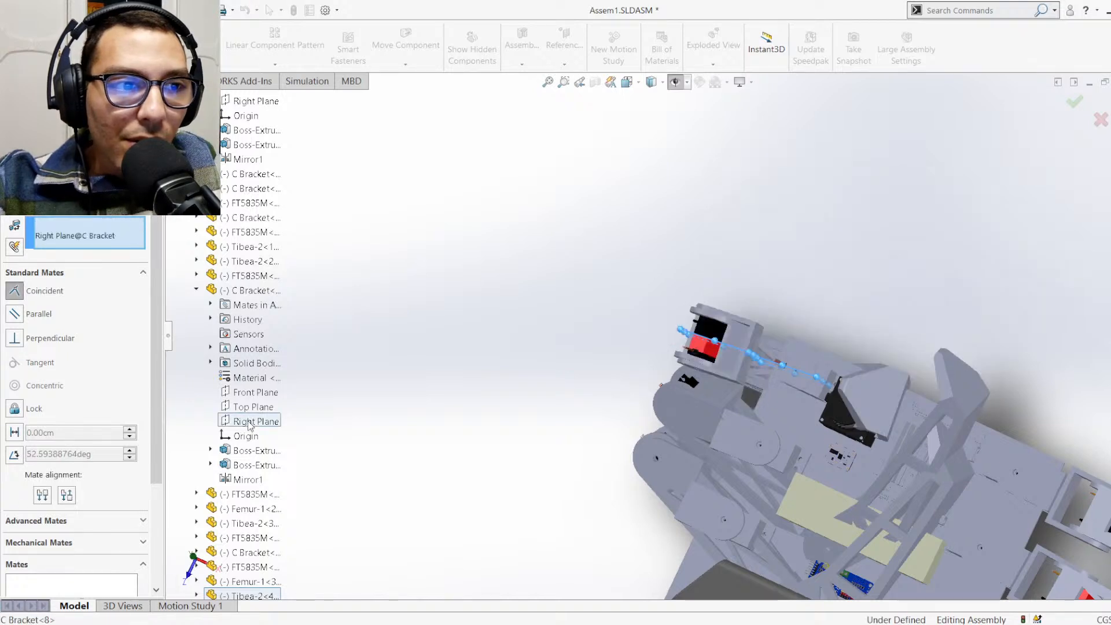
{"action": "middle_click_drag", "start_coordinate": [434, 373], "coordinate": [493, 294]}
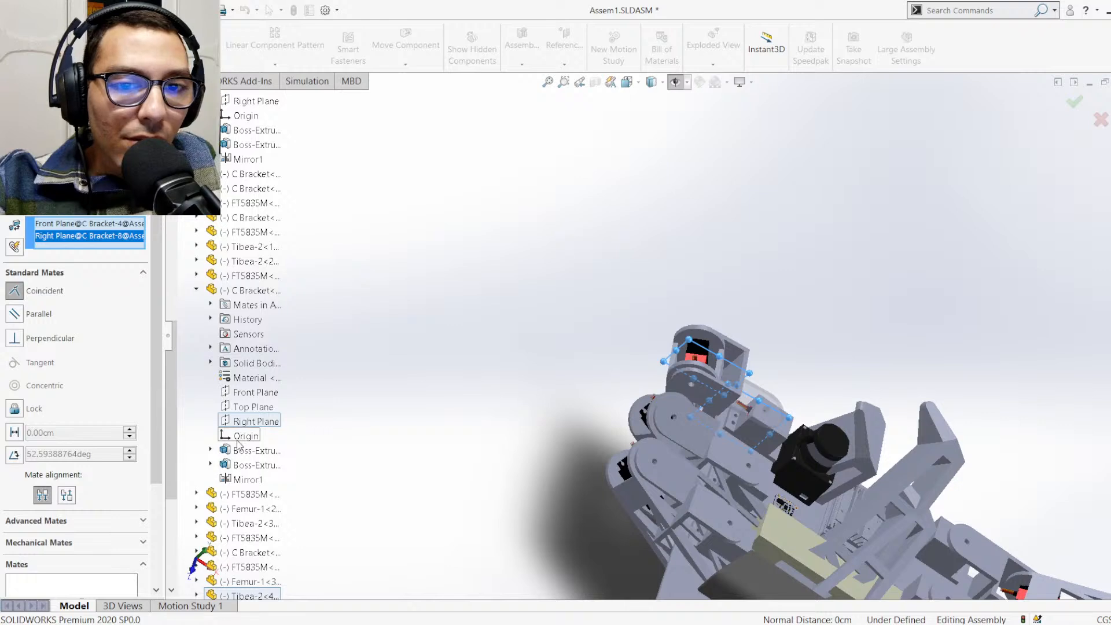
{"action": "key", "text": "Return"}
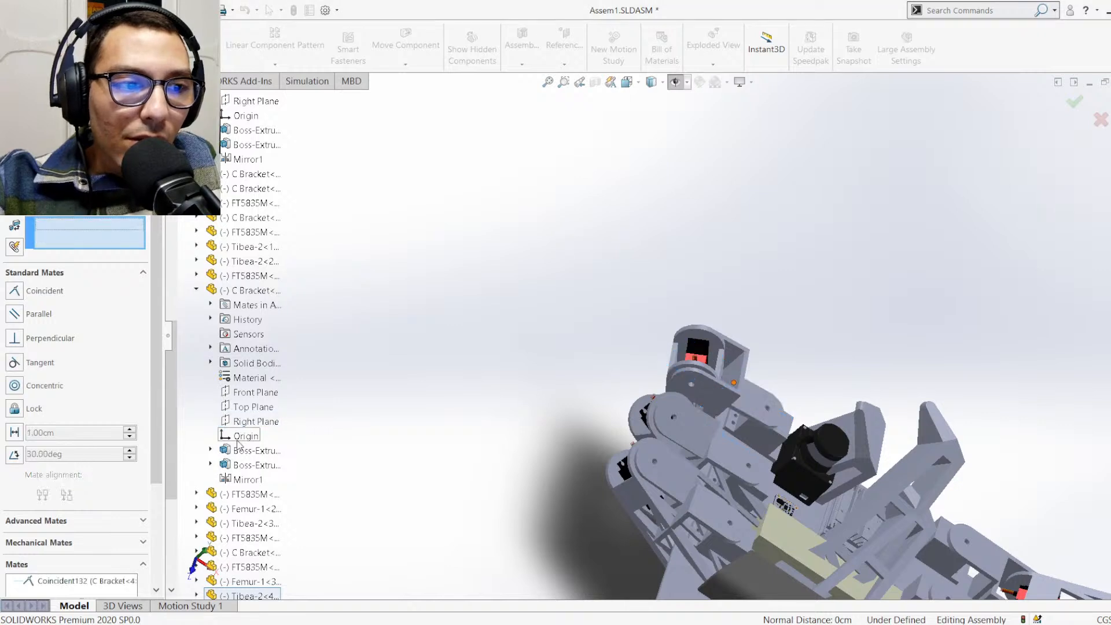
Mate the Front Plane of C Bracket<8> coincident with the Right Plane of C Bracket<4>
{"action": "left_click", "coordinate": [246, 394]}
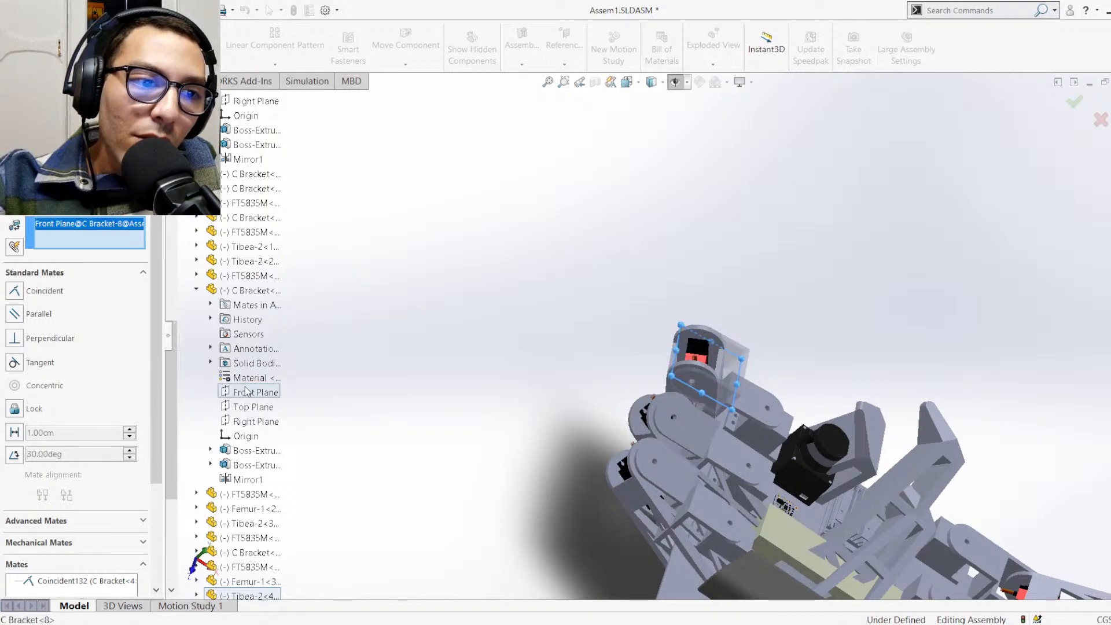
{"action": "scroll", "coordinate": [247, 289], "scroll_direction": "up", "scroll_amount": 3}
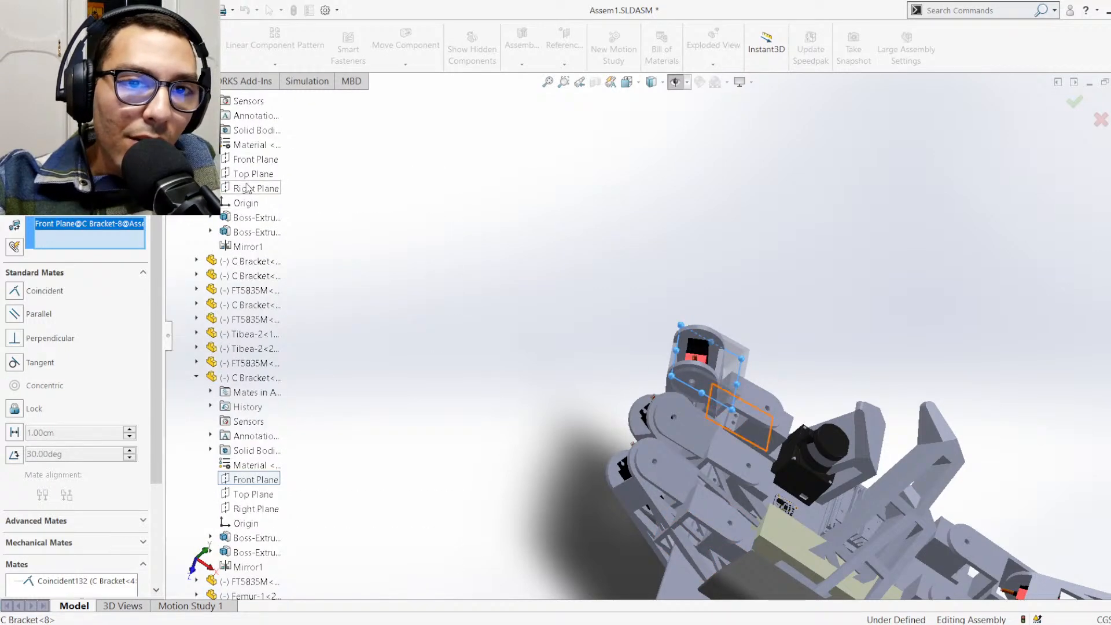
{"action": "left_click", "coordinate": [247, 188]}
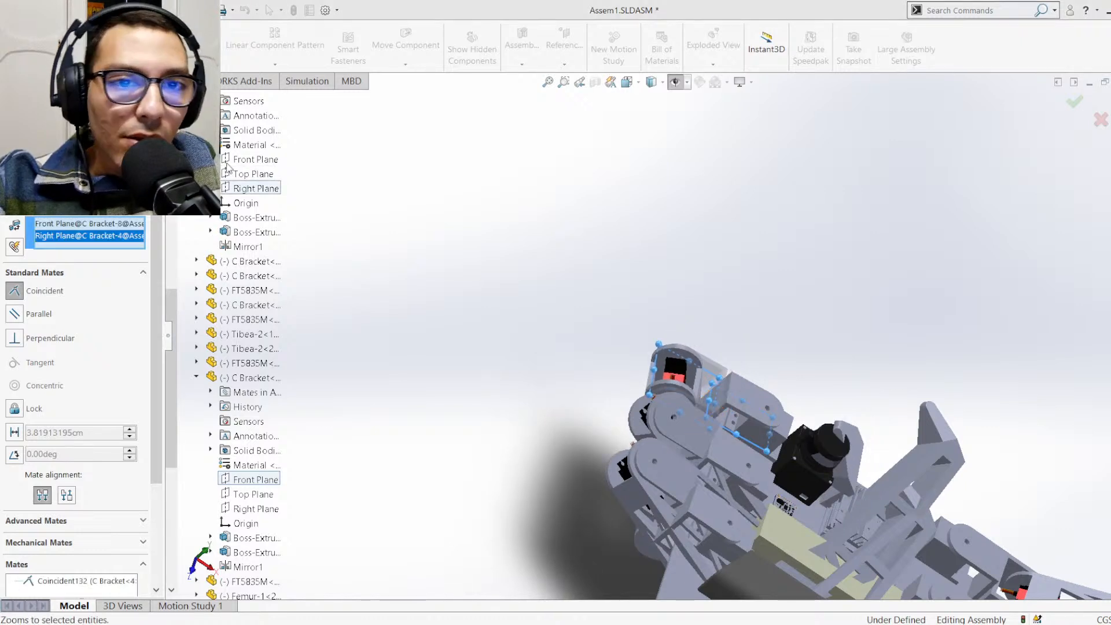
{"action": "key", "text": "Return"}
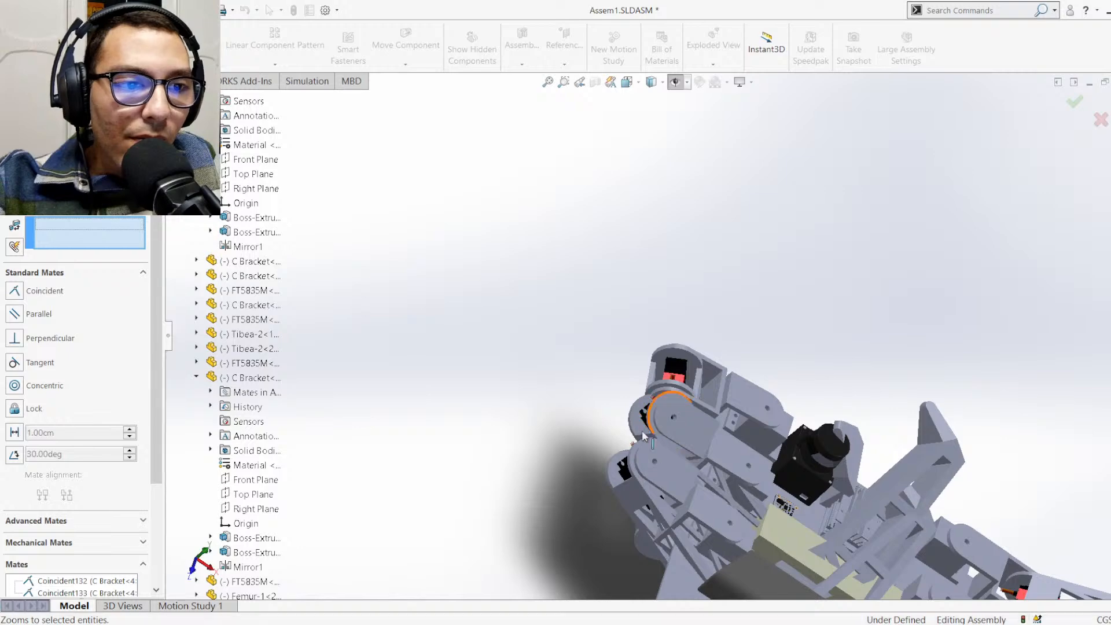
Swing the leg attached to C Bracket<8> outward from the body and inspect its orientation beside the neighbouring hip joints
{"action": "middle_click_drag", "start_coordinate": [581, 442], "coordinate": [462, 496]}
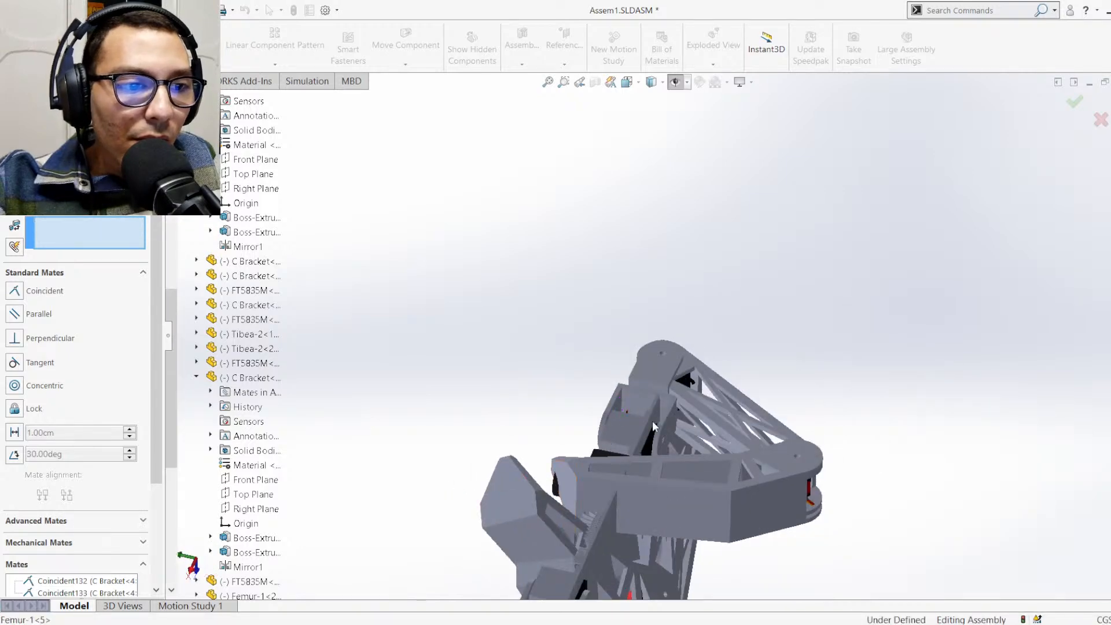
{"action": "middle_click_drag", "start_coordinate": [730, 382], "coordinate": [742, 428]}
{"action": "middle_click_drag", "start_coordinate": [736, 490], "coordinate": [715, 524]}
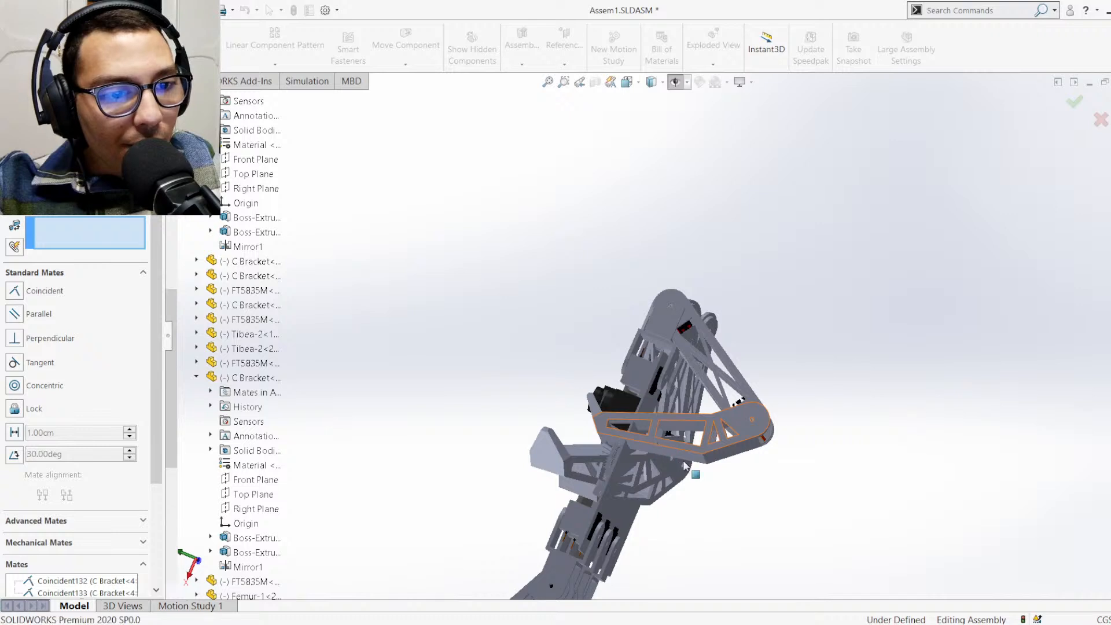
{"action": "left_click_drag", "start_coordinate": [816, 472], "coordinate": [972, 226]}
{"action": "middle_click_drag", "start_coordinate": [845, 374], "coordinate": [956, 319]}
{"action": "scroll", "coordinate": [567, 413], "scroll_direction": "up", "scroll_amount": 2}
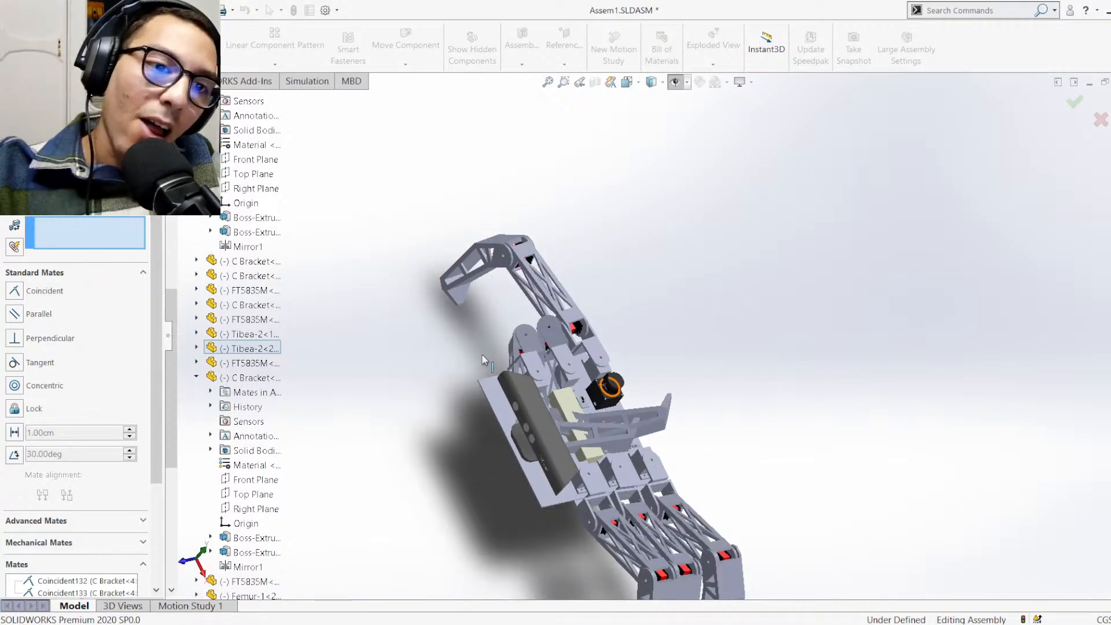
{"action": "scroll", "coordinate": [522, 298], "scroll_direction": "down", "scroll_amount": 2}
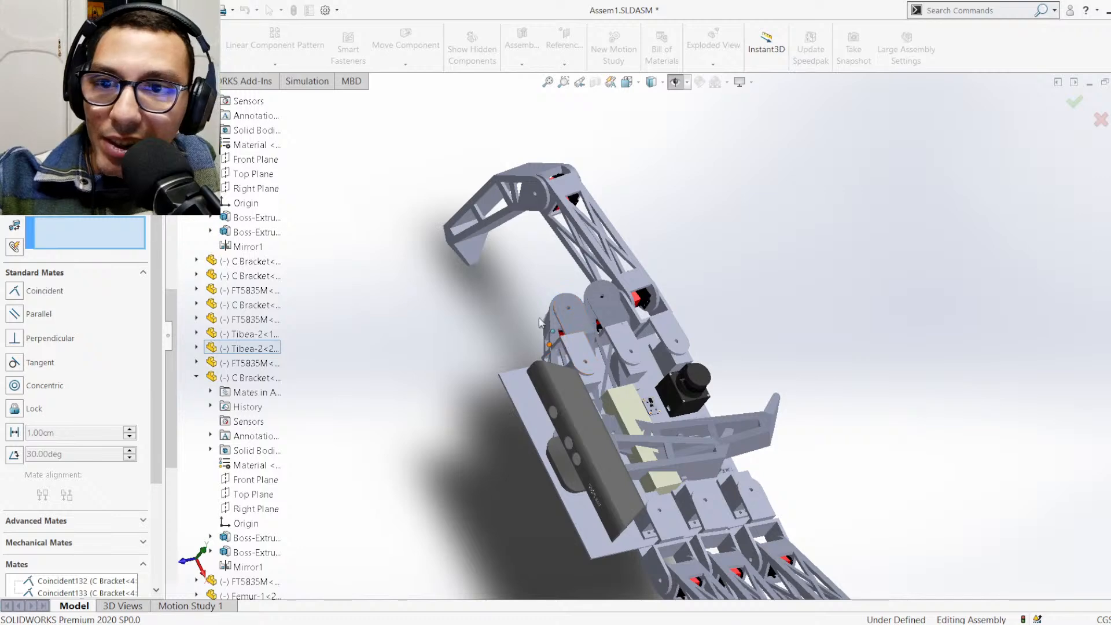
{"action": "scroll", "coordinate": [564, 301], "scroll_direction": "down", "scroll_amount": 2}
{"action": "scroll", "coordinate": [627, 292], "scroll_direction": "down", "scroll_amount": 2}
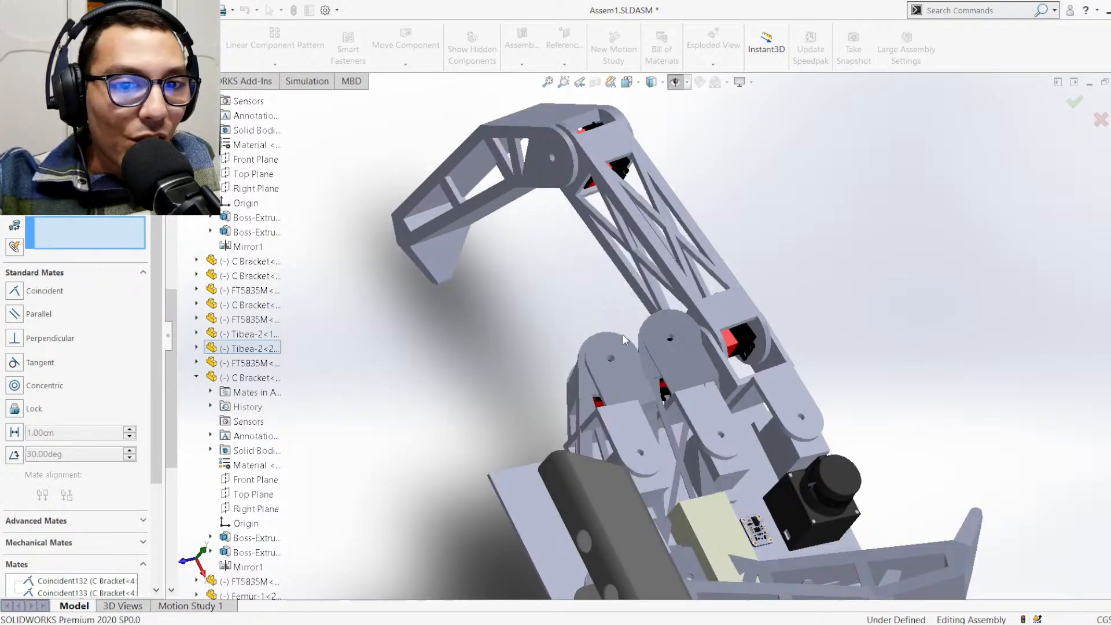
Add a coincident mate between the Right Plane of C Bracket<11> and the Front Plane of C Bracket<5>
{"action": "left_click", "coordinate": [197, 377]}
{"action": "scroll", "coordinate": [208, 284], "scroll_direction": "up", "scroll_amount": 5}
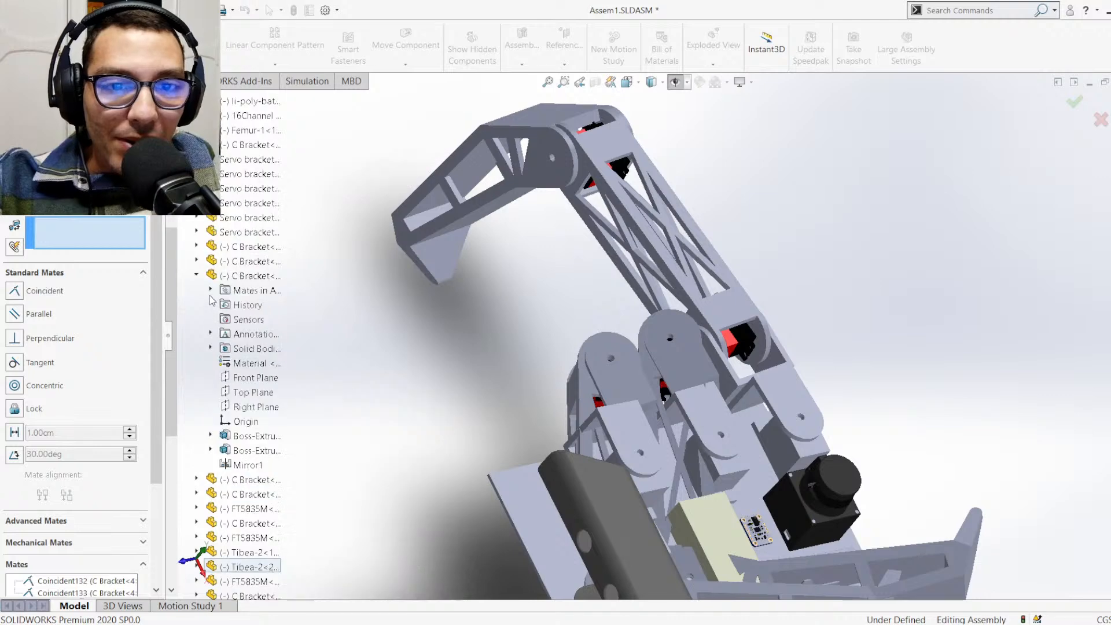
{"action": "left_click", "coordinate": [197, 275]}
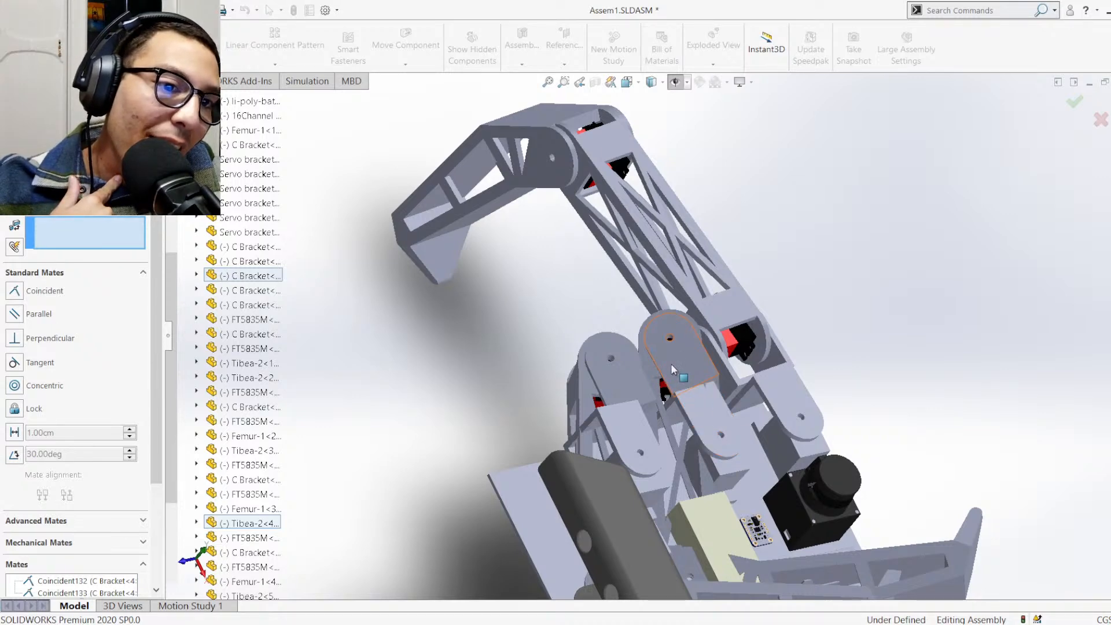
{"action": "left_click", "coordinate": [197, 290]}
{"action": "scroll", "coordinate": [231, 492], "scroll_direction": "down", "scroll_amount": 5}
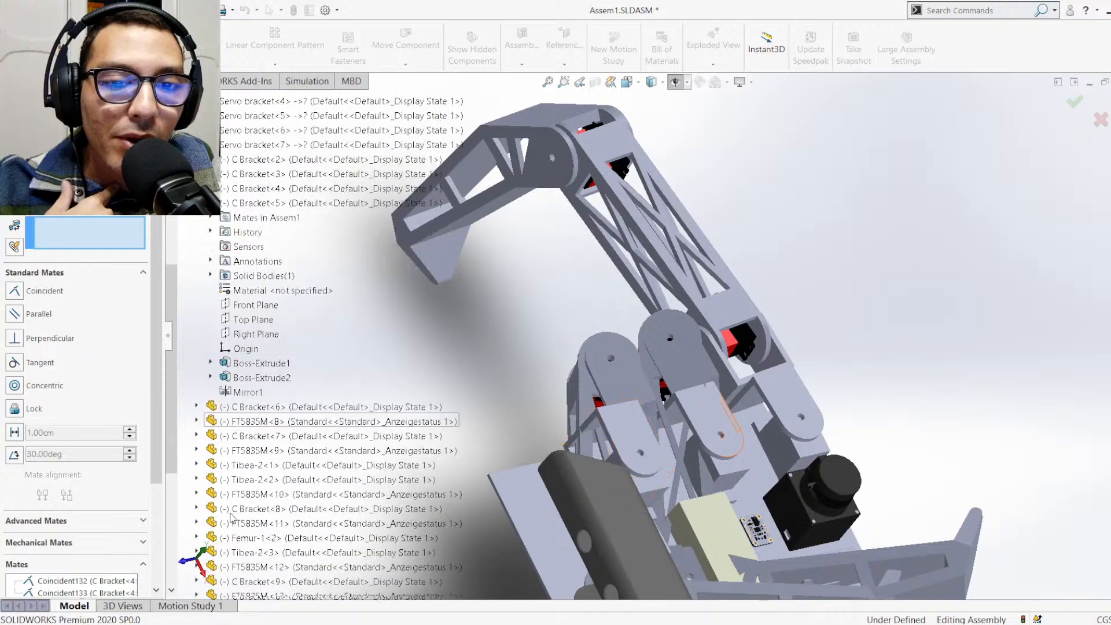
{"action": "left_click", "coordinate": [196, 392]}
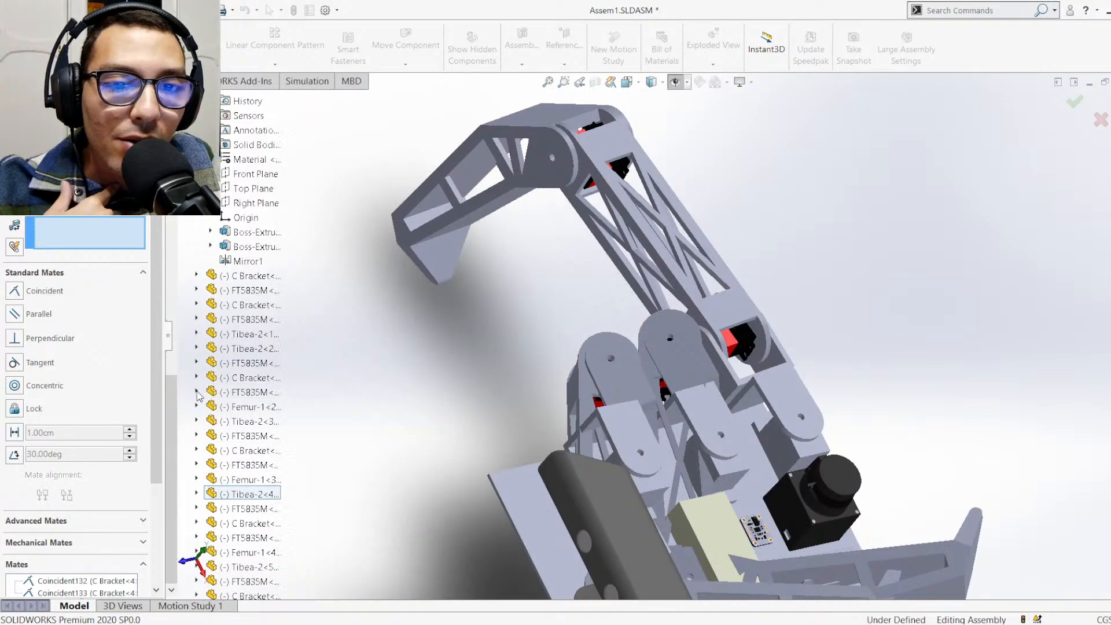
{"action": "scroll", "coordinate": [202, 272], "scroll_direction": "up", "scroll_amount": 1}
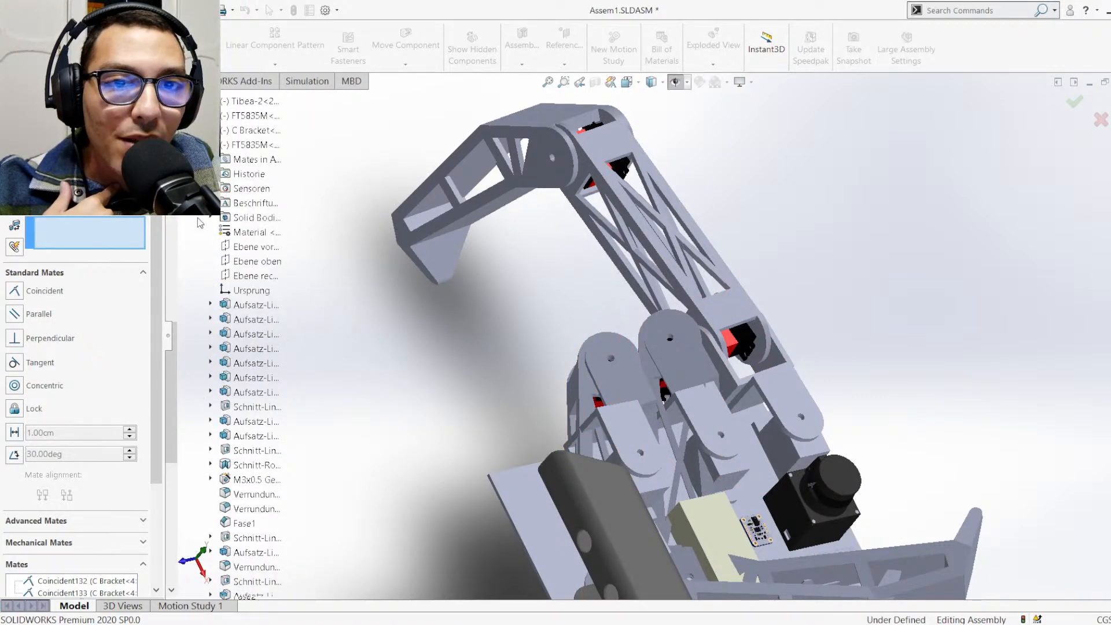
{"action": "left_click", "coordinate": [196, 144]}
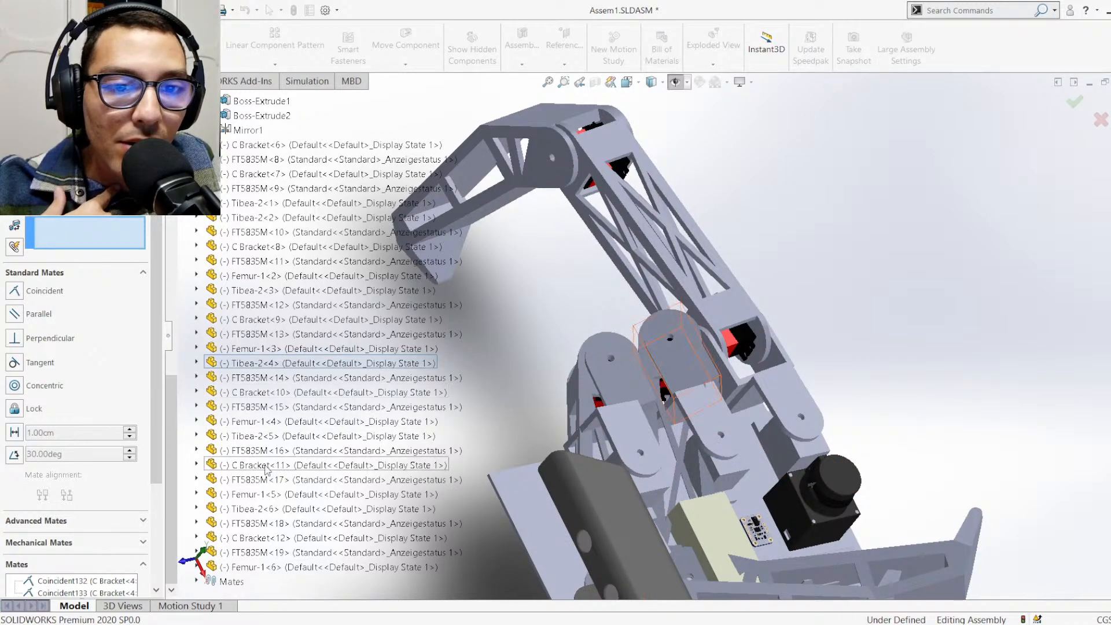
{"action": "left_click", "coordinate": [197, 464]}
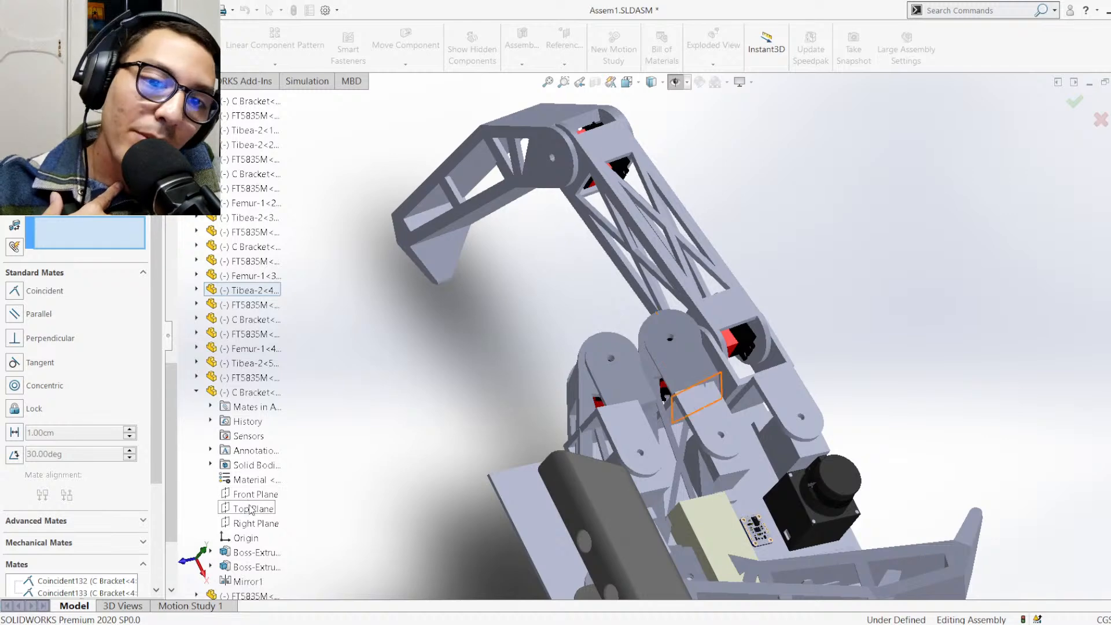
{"action": "left_click", "coordinate": [254, 524]}
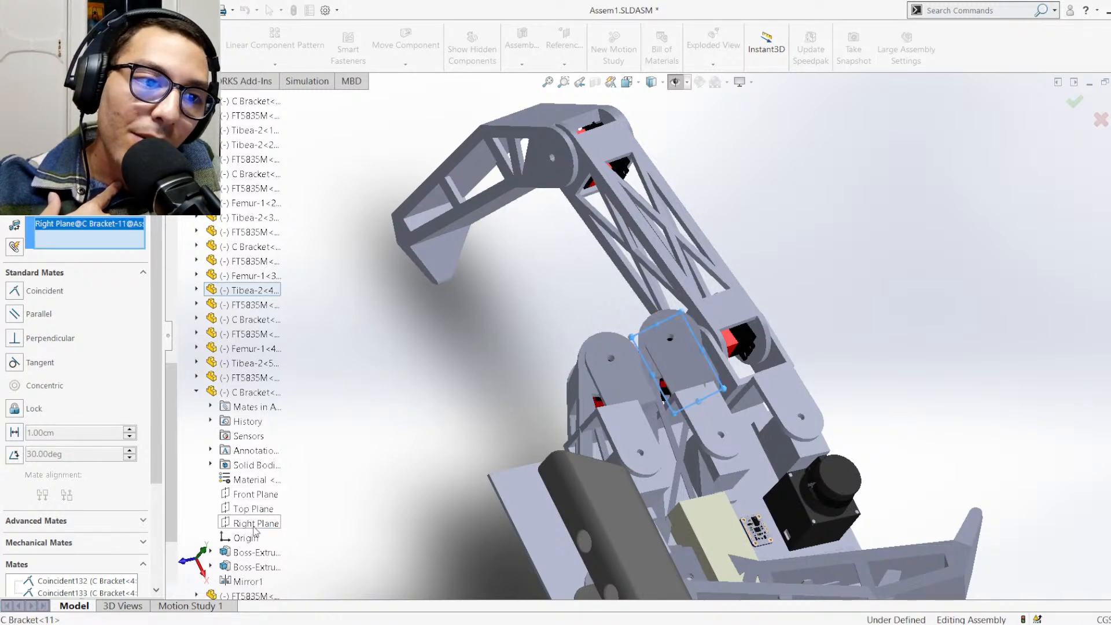
{"action": "scroll", "coordinate": [249, 348], "scroll_direction": "down", "scroll_amount": 8}
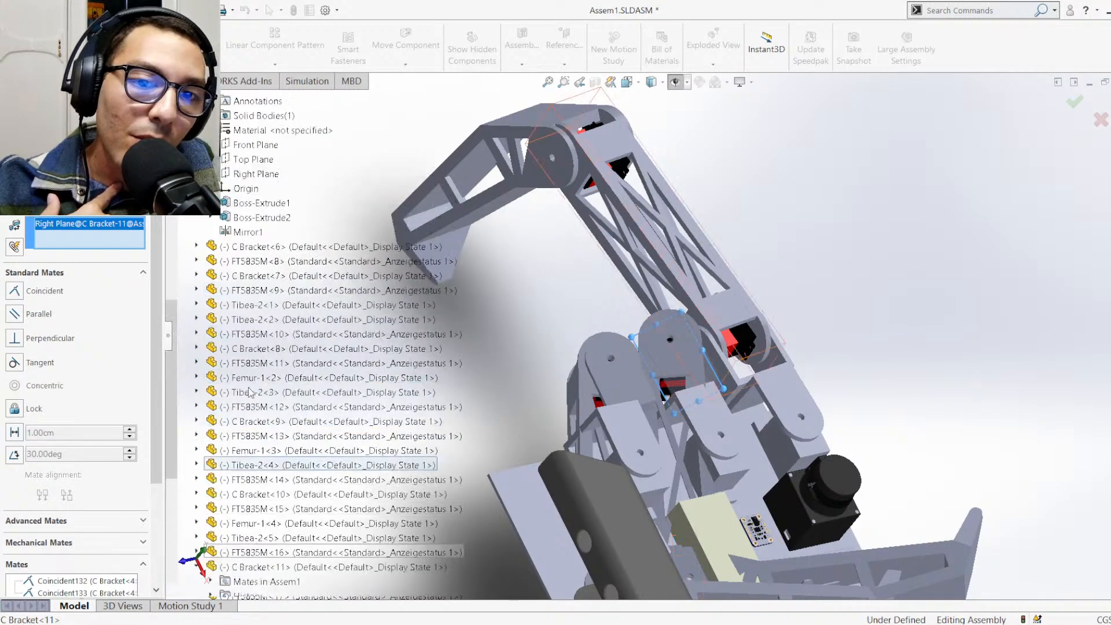
{"action": "left_click", "coordinate": [255, 145]}
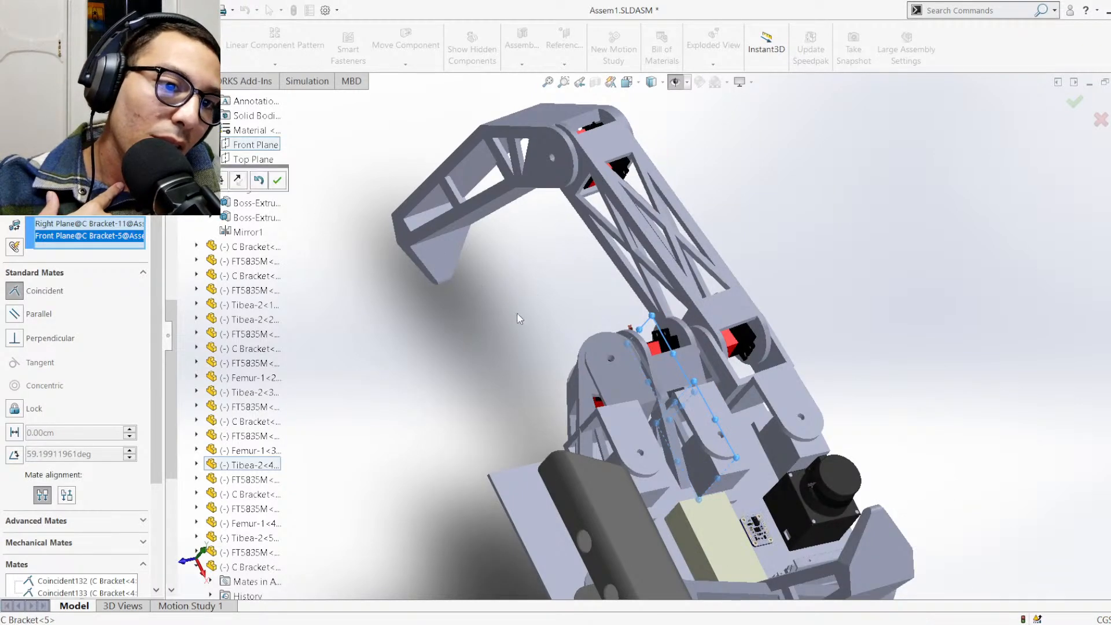
{"action": "middle_click_drag", "start_coordinate": [516, 314], "coordinate": [494, 357]}
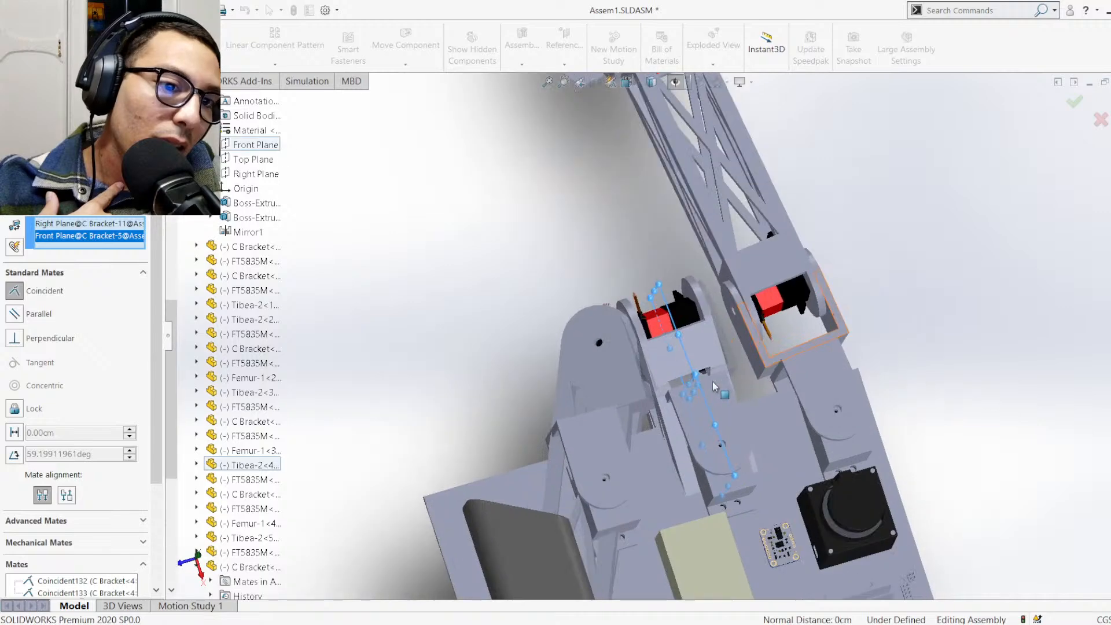
{"action": "middle_click_drag", "start_coordinate": [765, 350], "coordinate": [752, 377]}
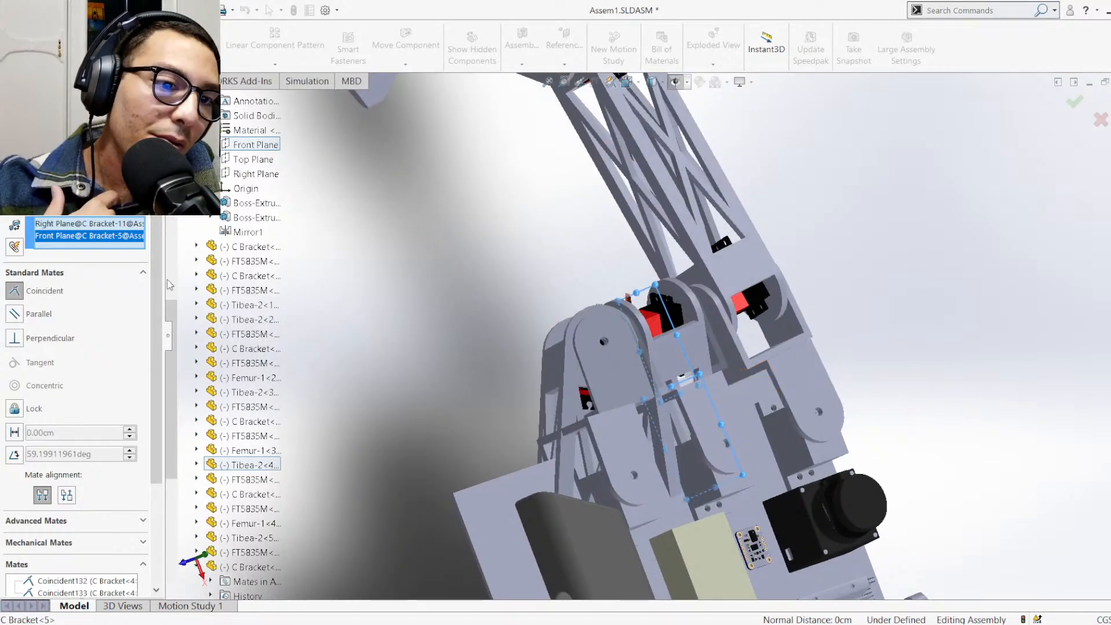
{"action": "left_click", "coordinate": [275, 187]}
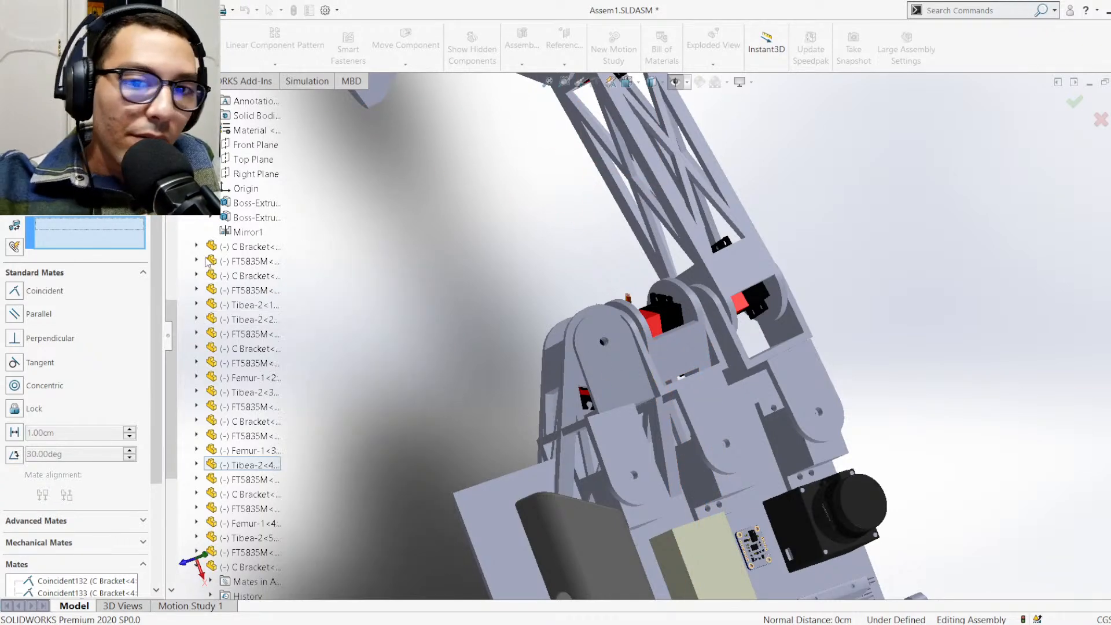
Mate the Right Plane of C Bracket<5> coincident with the Front Plane of C Bracket<11>
{"action": "scroll", "coordinate": [255, 214], "scroll_direction": "up", "scroll_amount": 3}
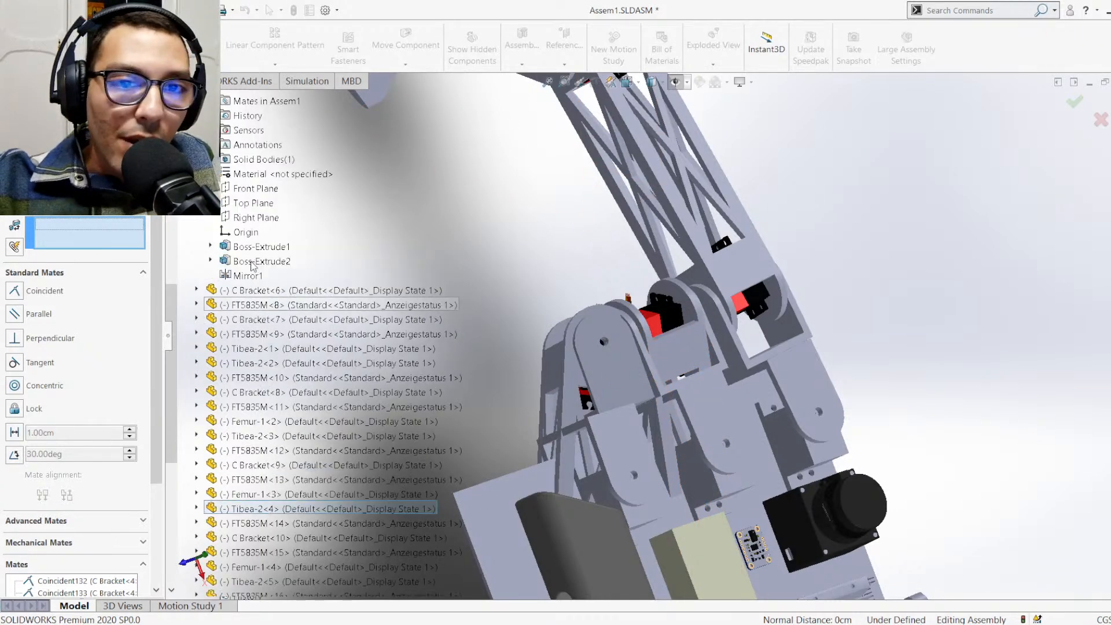
{"action": "left_click", "coordinate": [243, 222]}
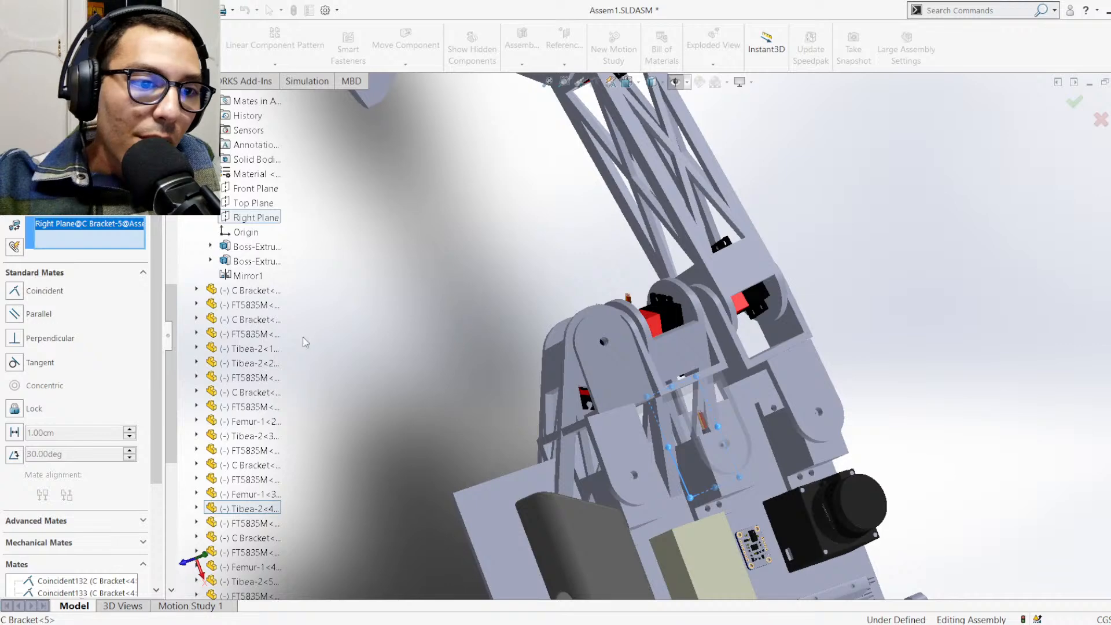
{"action": "scroll", "coordinate": [278, 439], "scroll_direction": "down", "scroll_amount": 4}
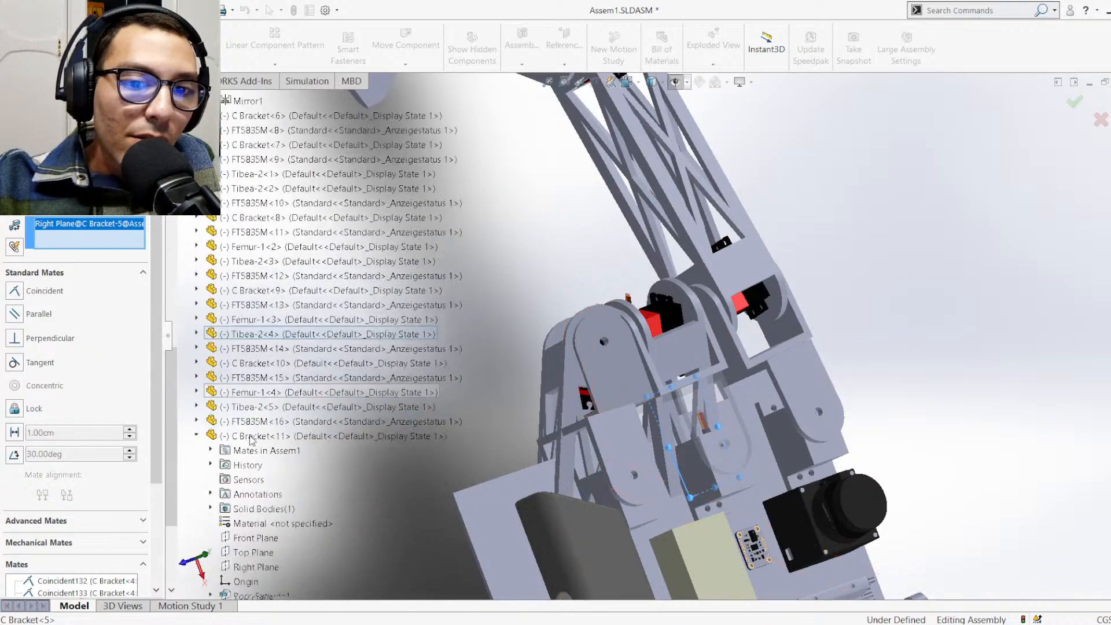
{"action": "left_click", "coordinate": [271, 543]}
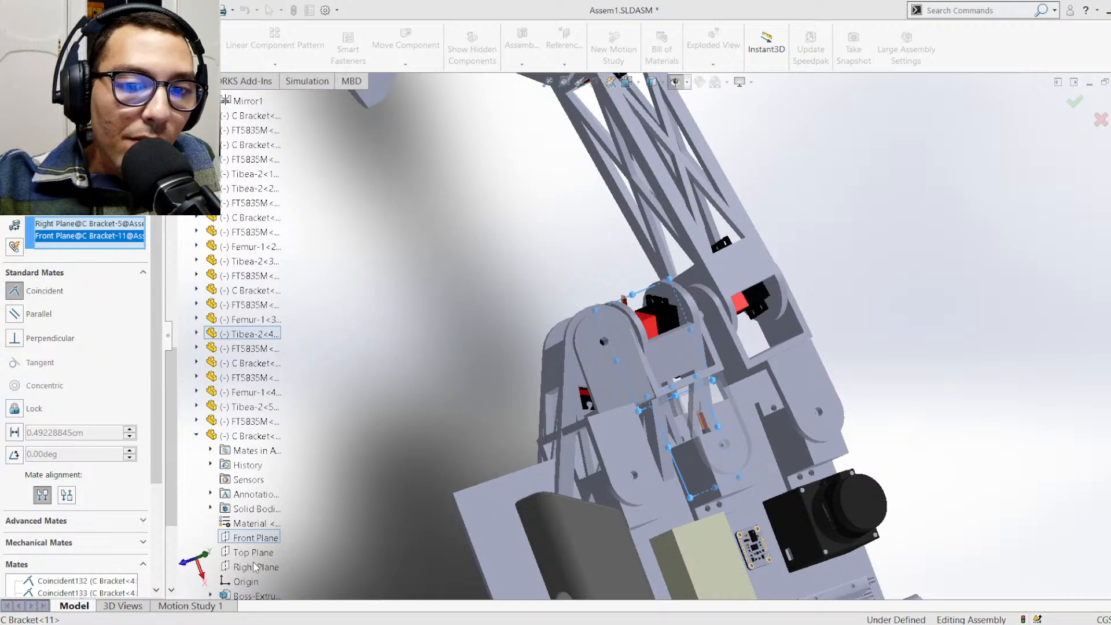
{"action": "key", "text": "Return"}
Swing the leg attached to C Bracket<11> outward from the body until it extends alongside the neighbouring leg
{"action": "middle_click_drag", "start_coordinate": [551, 445], "coordinate": [573, 439]}
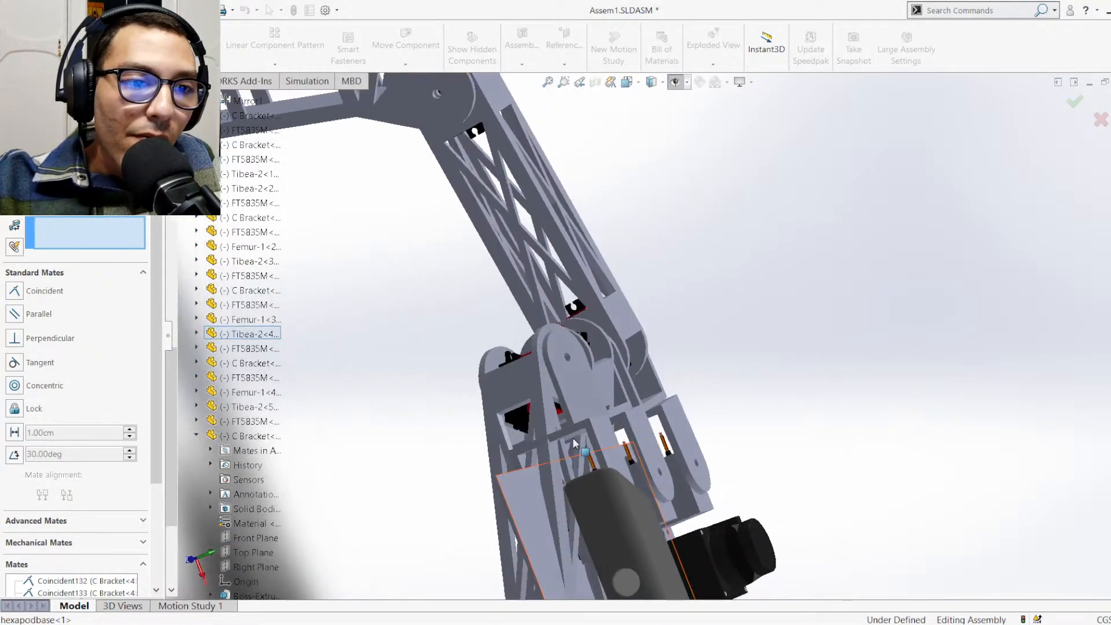
{"action": "key", "text": "ctrl+7"}
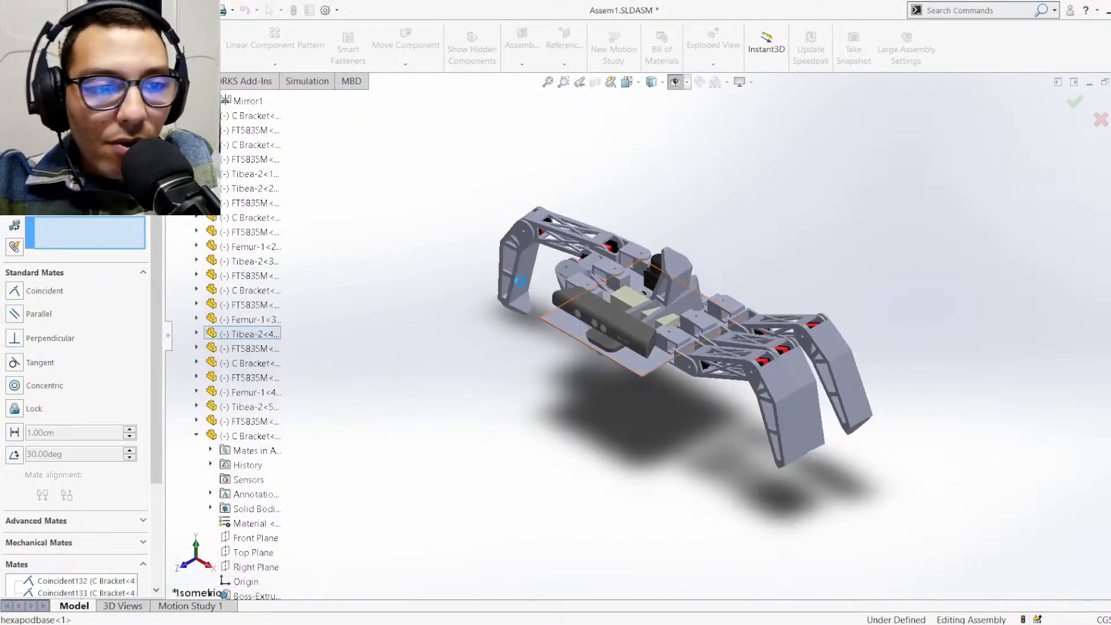
{"action": "scroll", "coordinate": [503, 281], "scroll_direction": "down", "scroll_amount": 3}
{"action": "scroll", "coordinate": [701, 317], "scroll_direction": "down", "scroll_amount": 2}
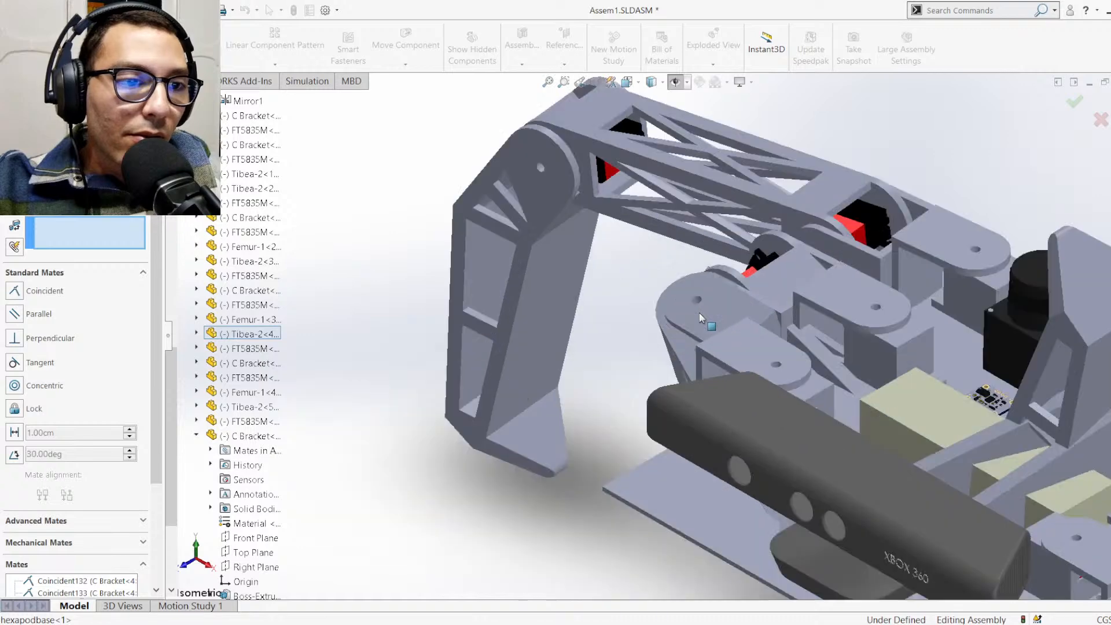
{"action": "middle_click_drag", "start_coordinate": [772, 340], "coordinate": [845, 354]}
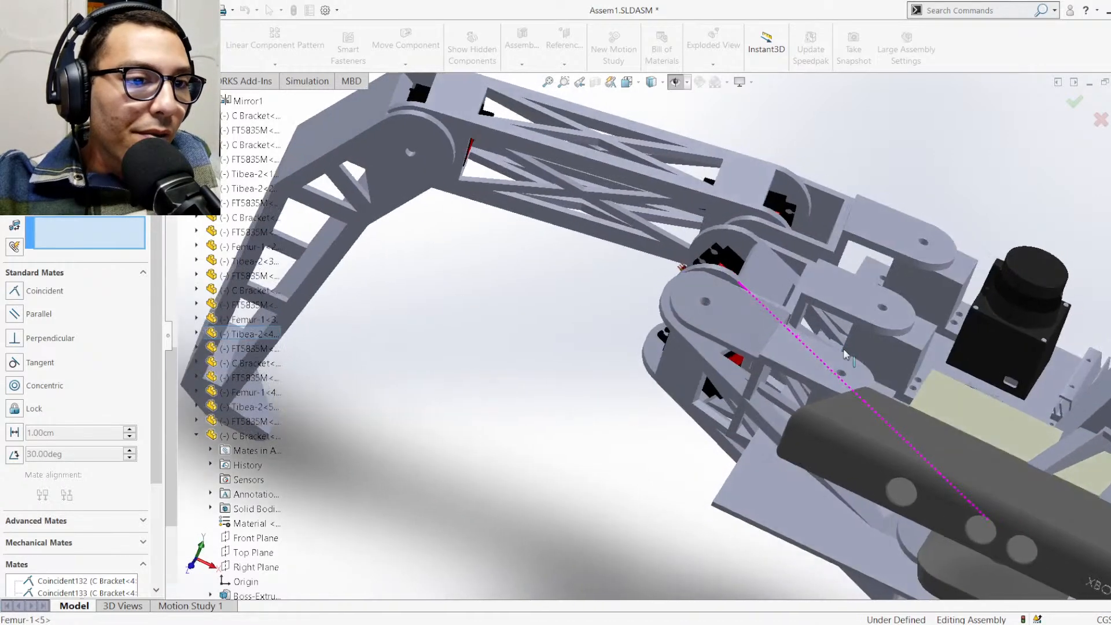
{"action": "scroll", "coordinate": [907, 380], "scroll_direction": "up", "scroll_amount": 3}
{"action": "scroll", "coordinate": [586, 372], "scroll_direction": "down", "scroll_amount": 2}
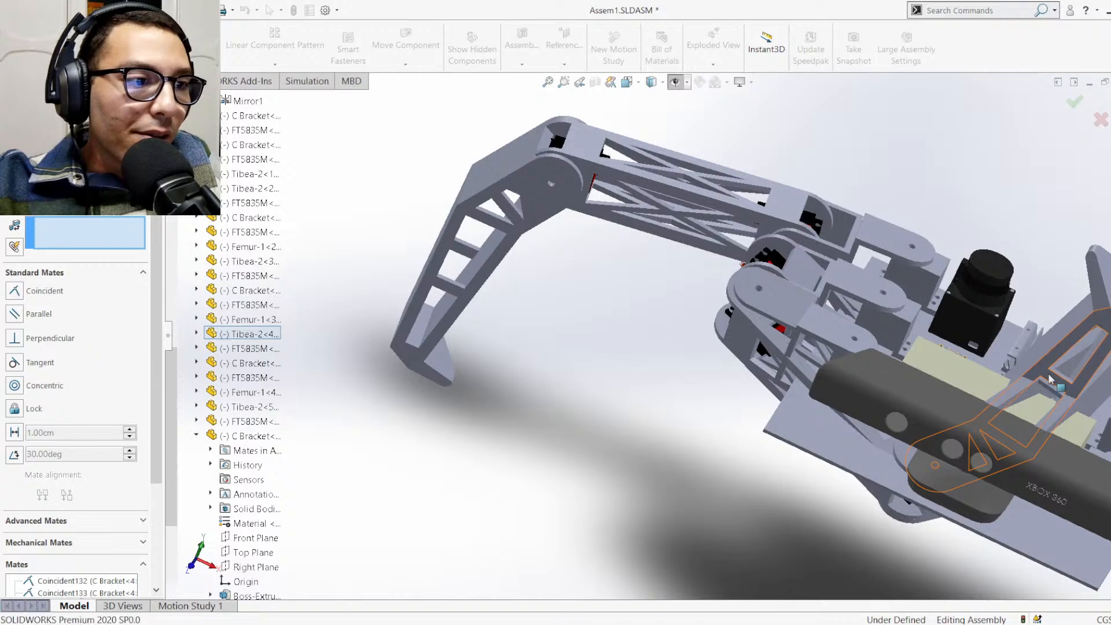
{"action": "left_click_drag", "start_coordinate": [1094, 318], "coordinate": [276, 474]}
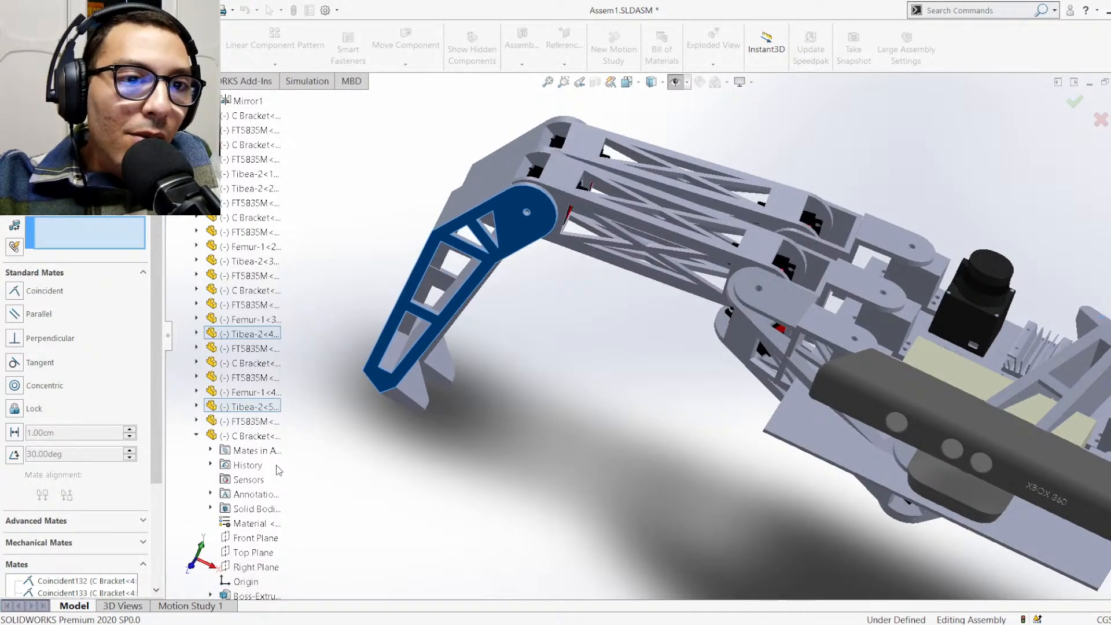
Add a coincident mate between the Front Plane of C Bracket<6> and the Right Plane of C Bracket<9>
{"action": "left_click", "coordinate": [196, 435]}
{"action": "scroll", "coordinate": [196, 440], "scroll_direction": "up", "scroll_amount": 5}
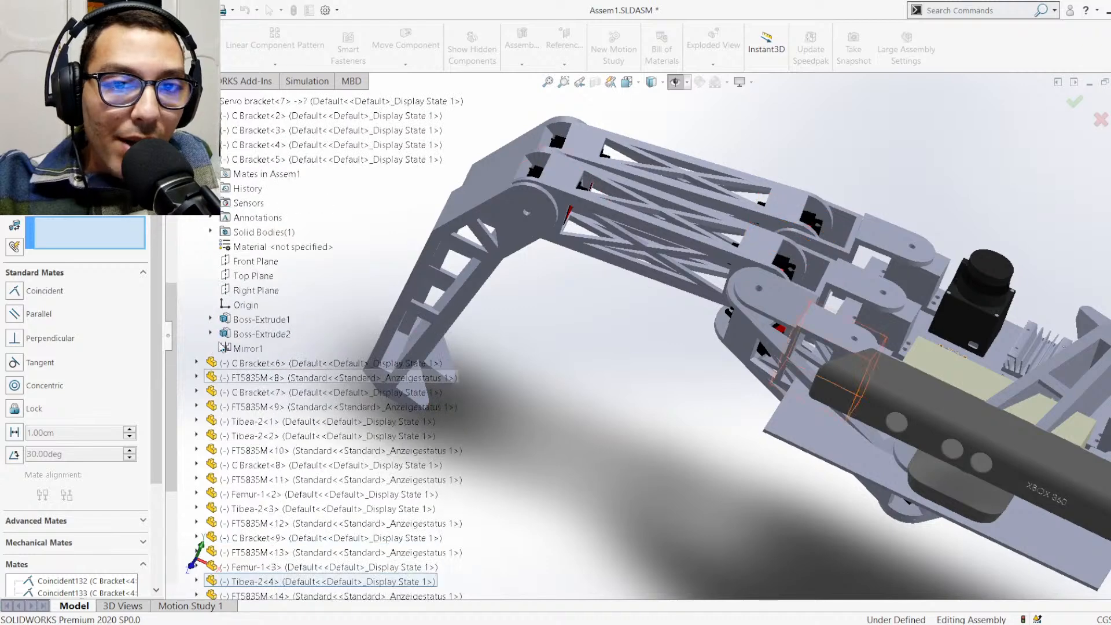
{"action": "scroll", "coordinate": [250, 208], "scroll_direction": "down", "scroll_amount": 4}
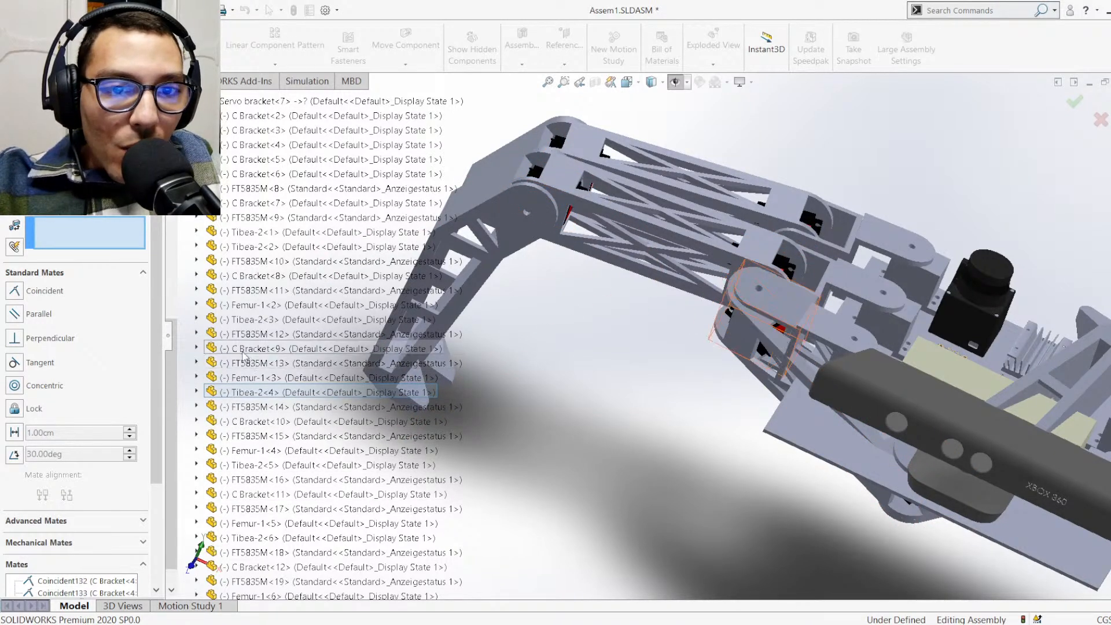
{"action": "left_click", "coordinate": [197, 348]}
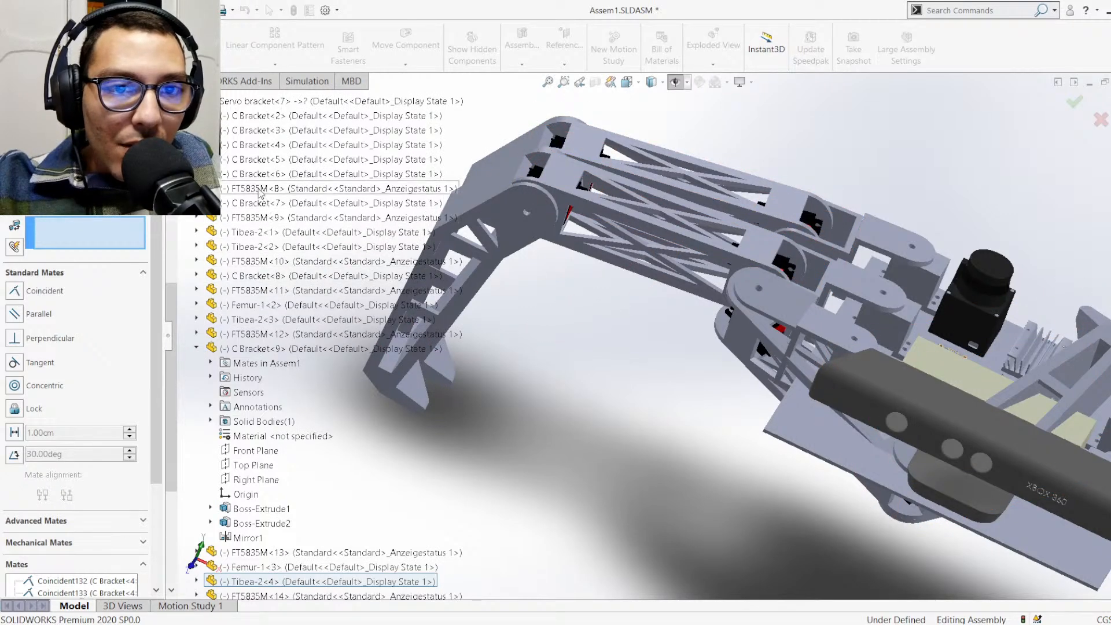
{"action": "scroll", "coordinate": [243, 265], "scroll_direction": "down", "scroll_amount": 4}
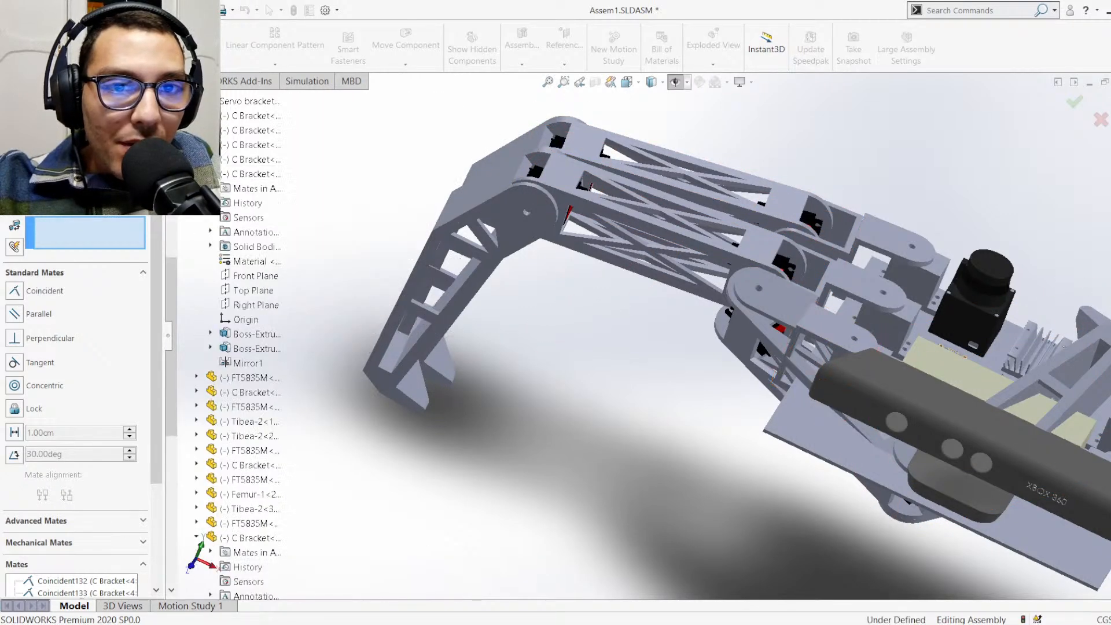
{"action": "left_click", "coordinate": [246, 276]}
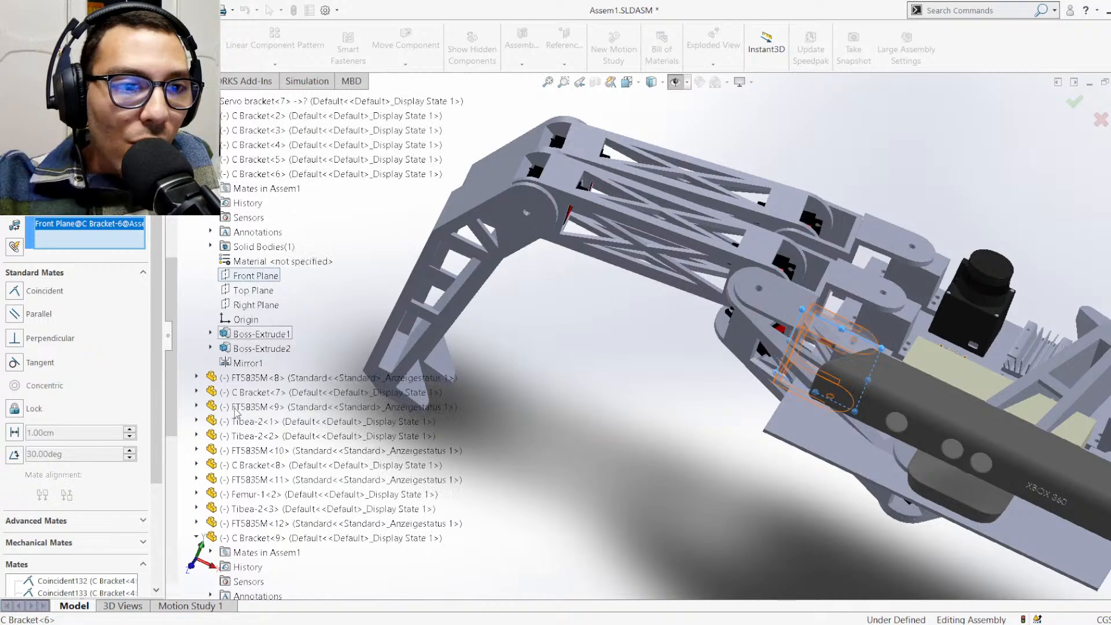
{"action": "scroll", "coordinate": [255, 492], "scroll_direction": "down", "scroll_amount": 2}
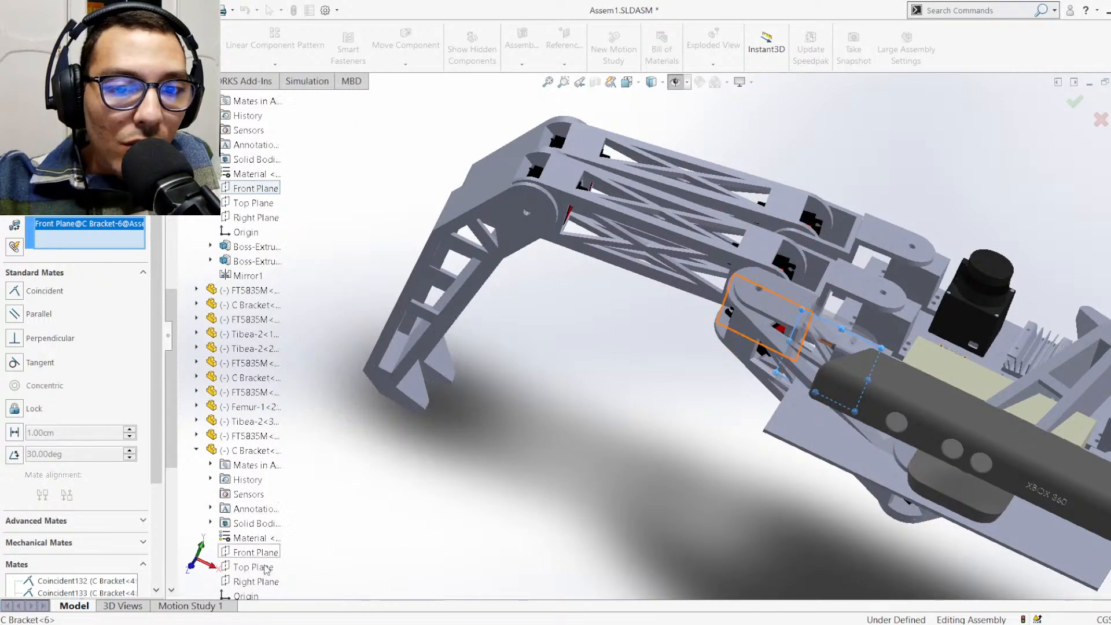
{"action": "left_click", "coordinate": [264, 582]}
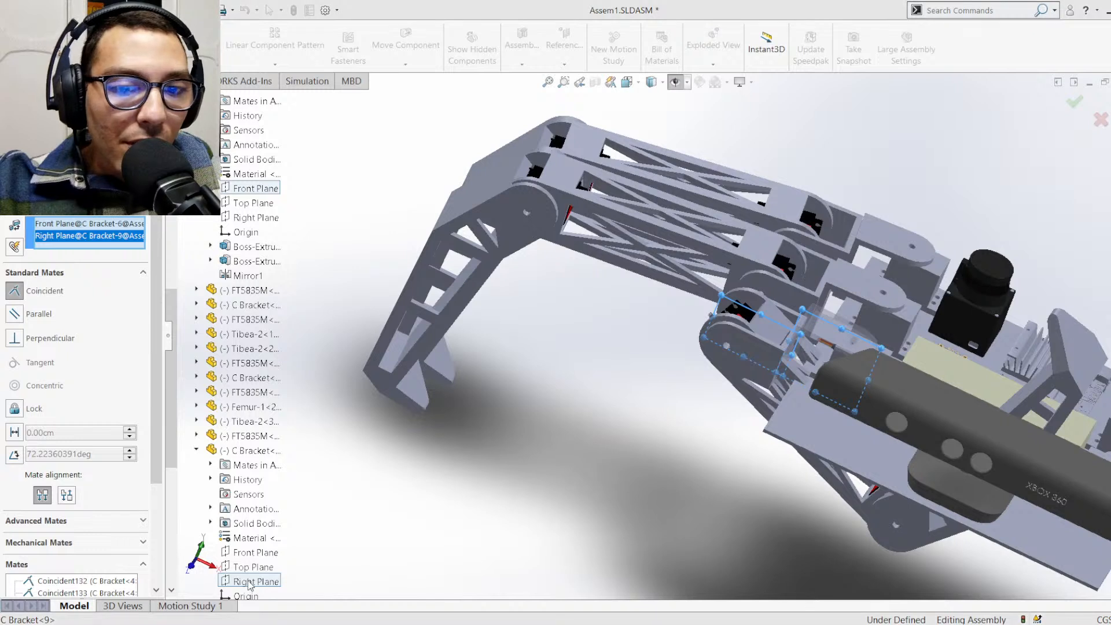
{"action": "key", "text": "Return"}
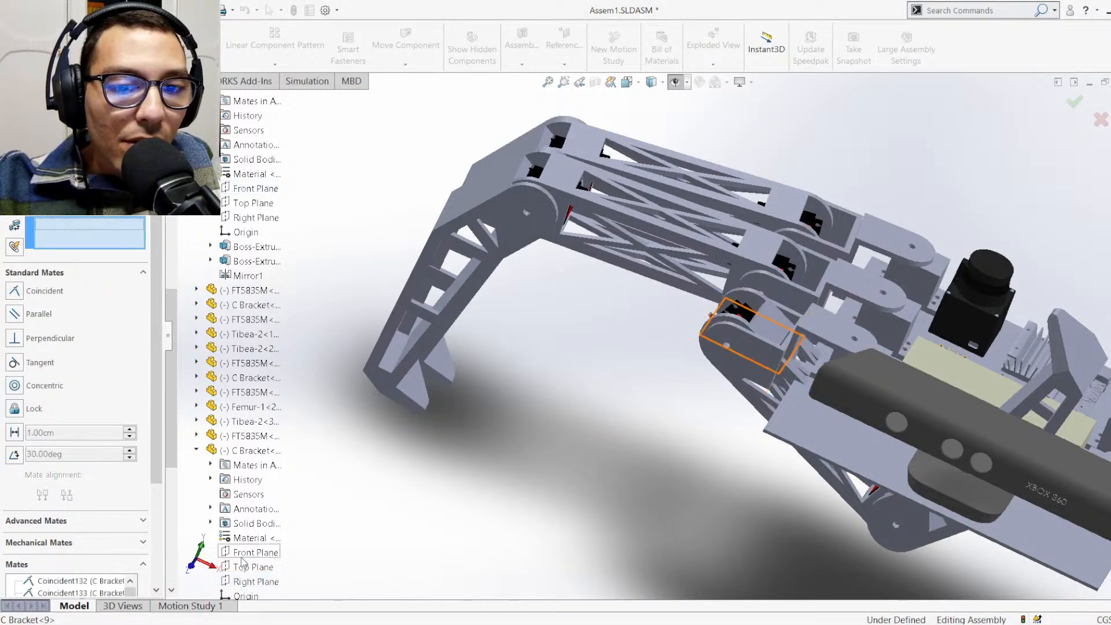
Mate the Front Plane of C Bracket<9> coincident with the Right Plane of C Bracket<6>
{"action": "left_click", "coordinate": [242, 555]}
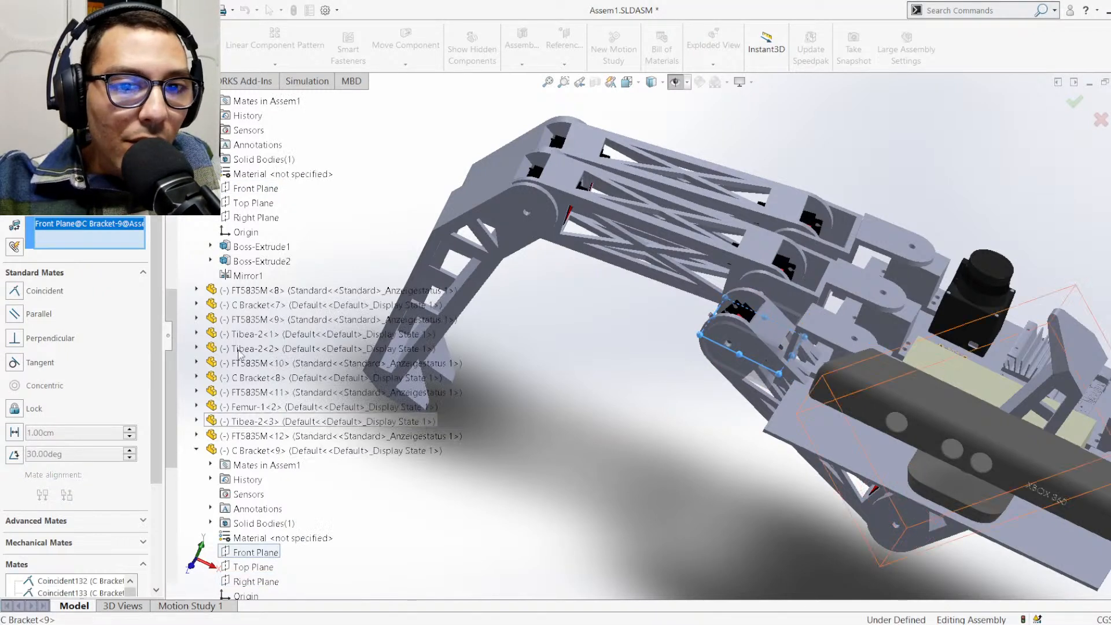
{"action": "left_click", "coordinate": [257, 220]}
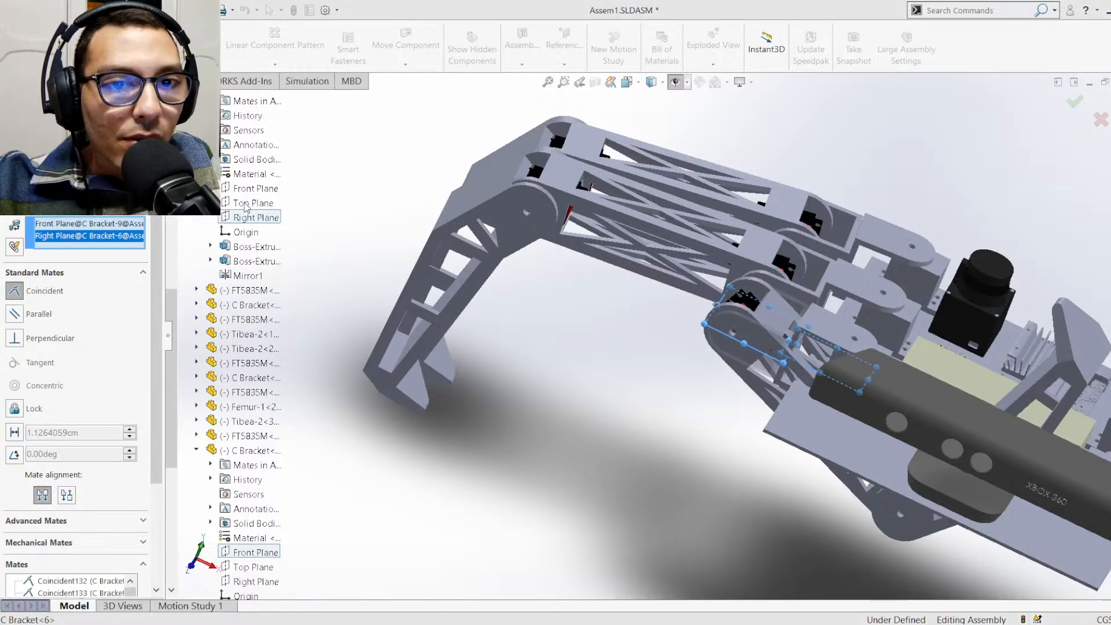
{"action": "key", "text": "Return"}
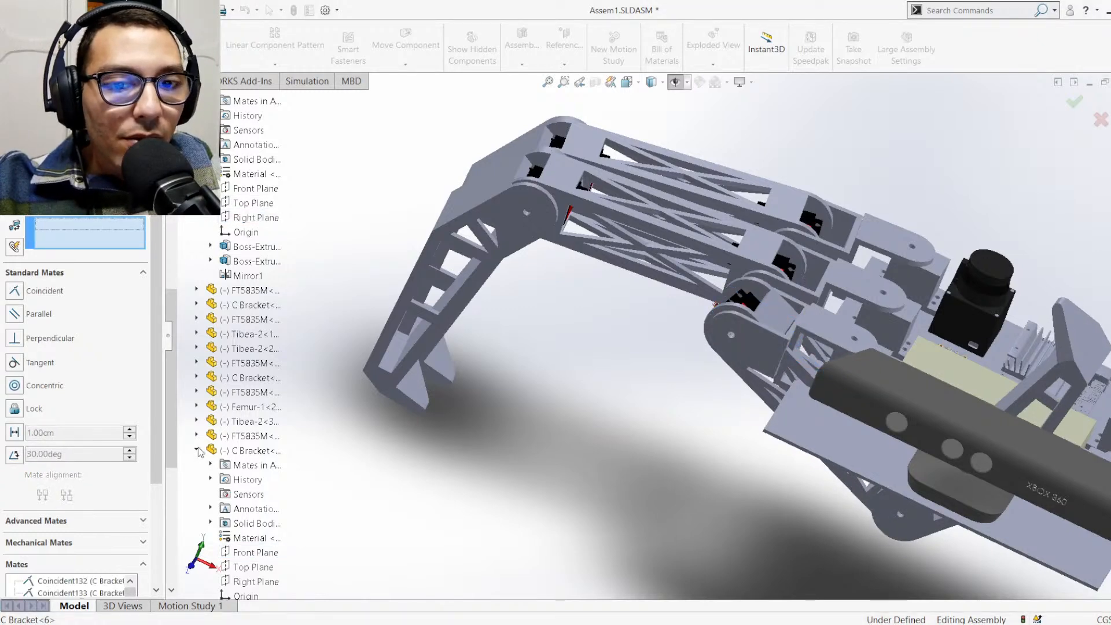
{"action": "scroll", "coordinate": [203, 377], "scroll_direction": "up", "scroll_amount": 4}
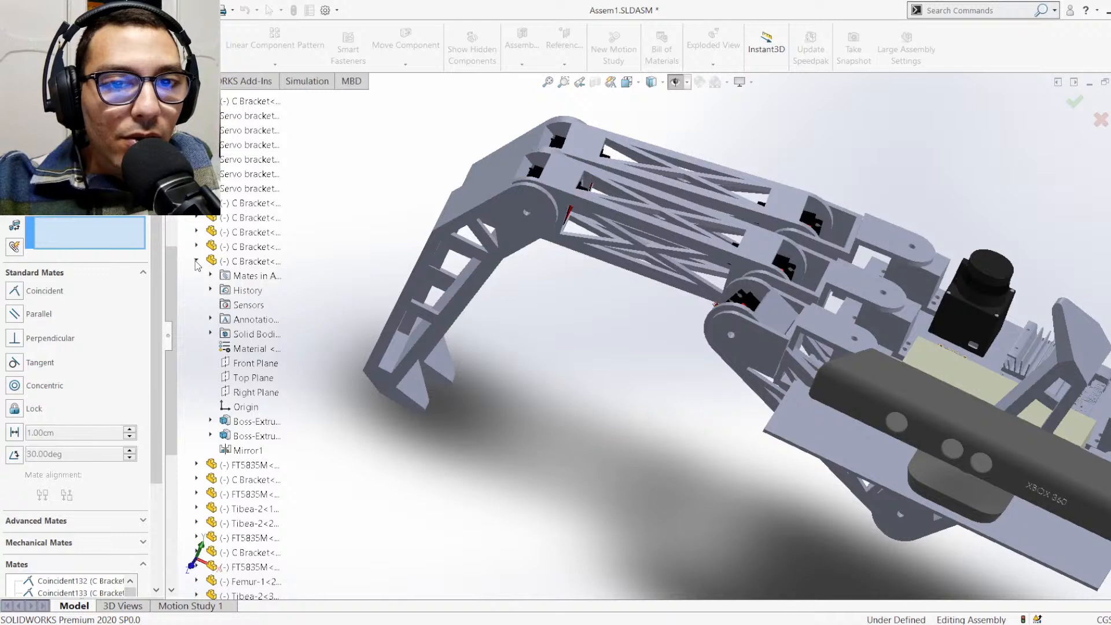
{"action": "left_click", "coordinate": [197, 261]}
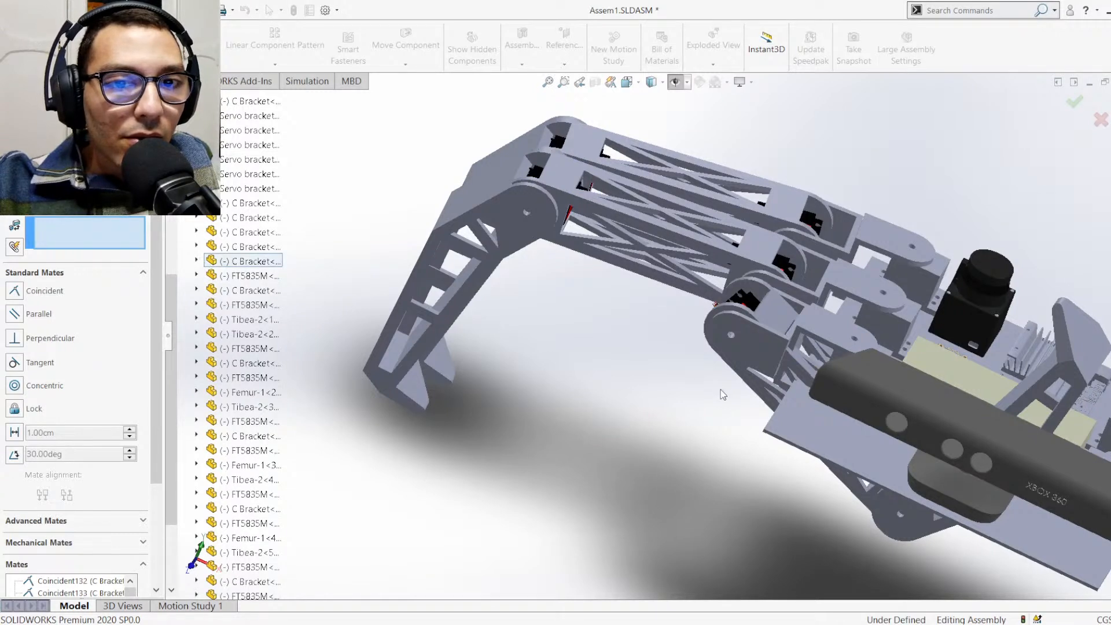
Swing the leg attached to C Bracket<9> outward beside the other two legs on its side and close the Mate command
{"action": "left_click_drag", "start_coordinate": [908, 523], "coordinate": [311, 384]}
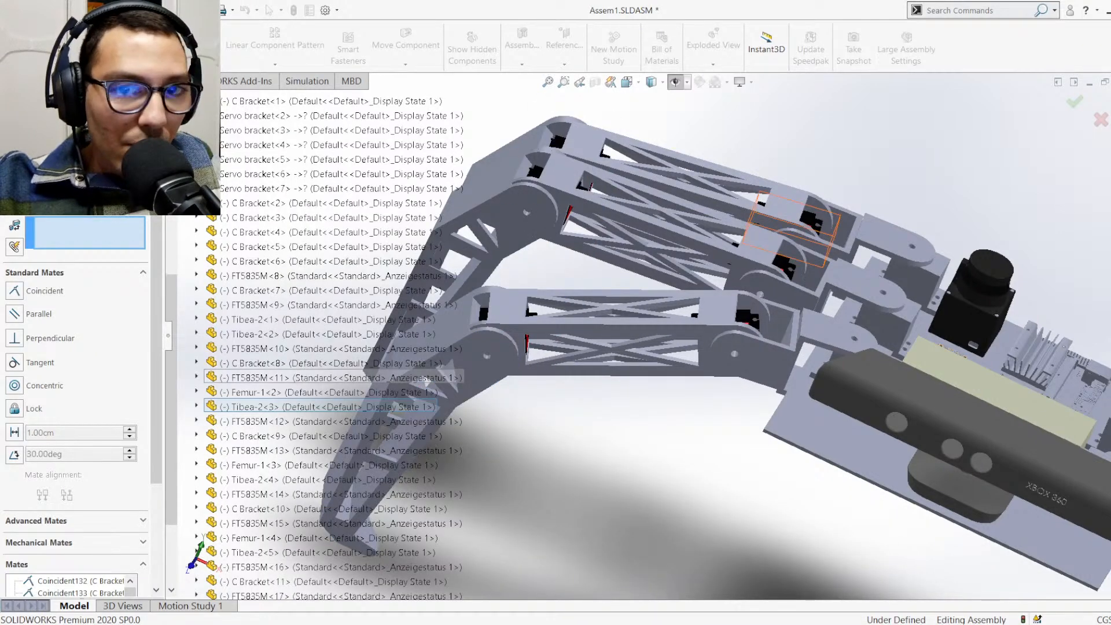
{"action": "key", "text": "Escape"}
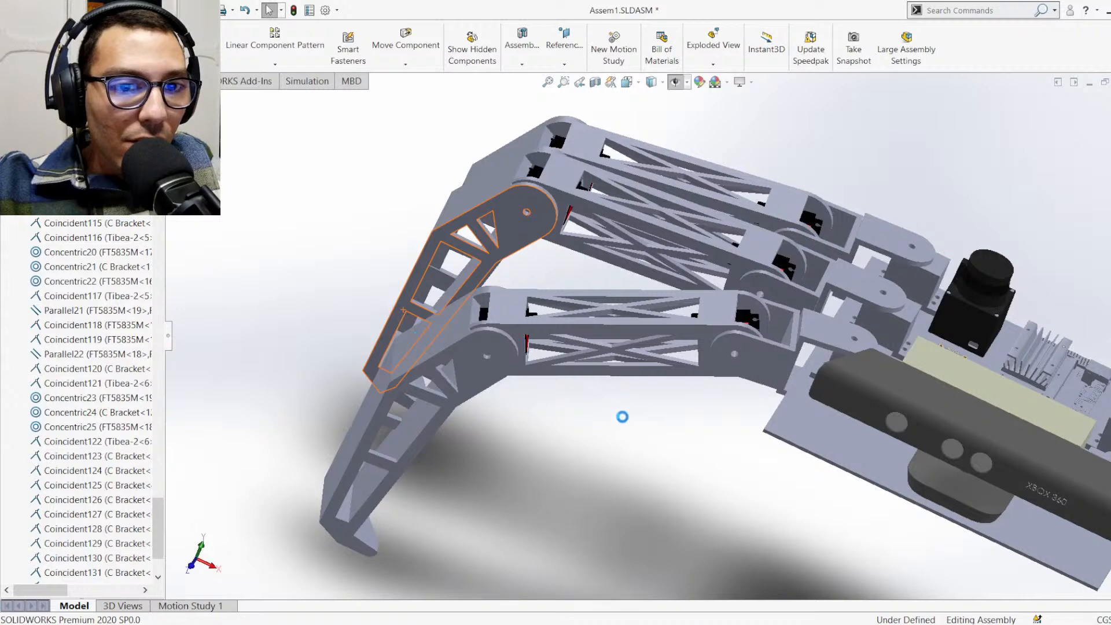
{"action": "scroll", "coordinate": [664, 383], "scroll_direction": "up", "scroll_amount": 2}
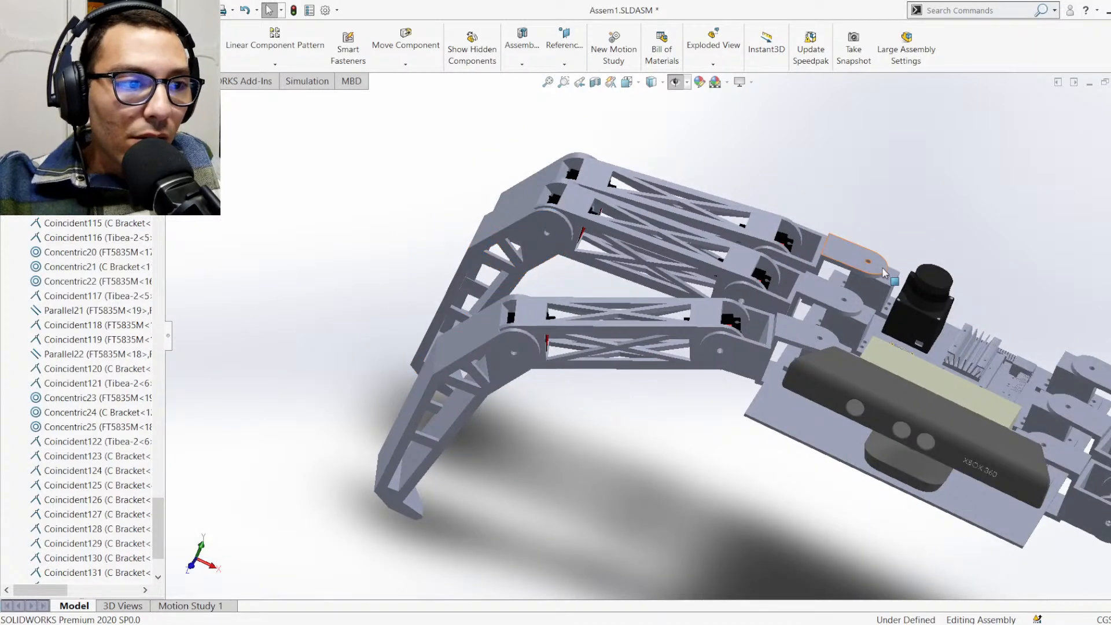
{"action": "key", "text": "ctrl+7"}
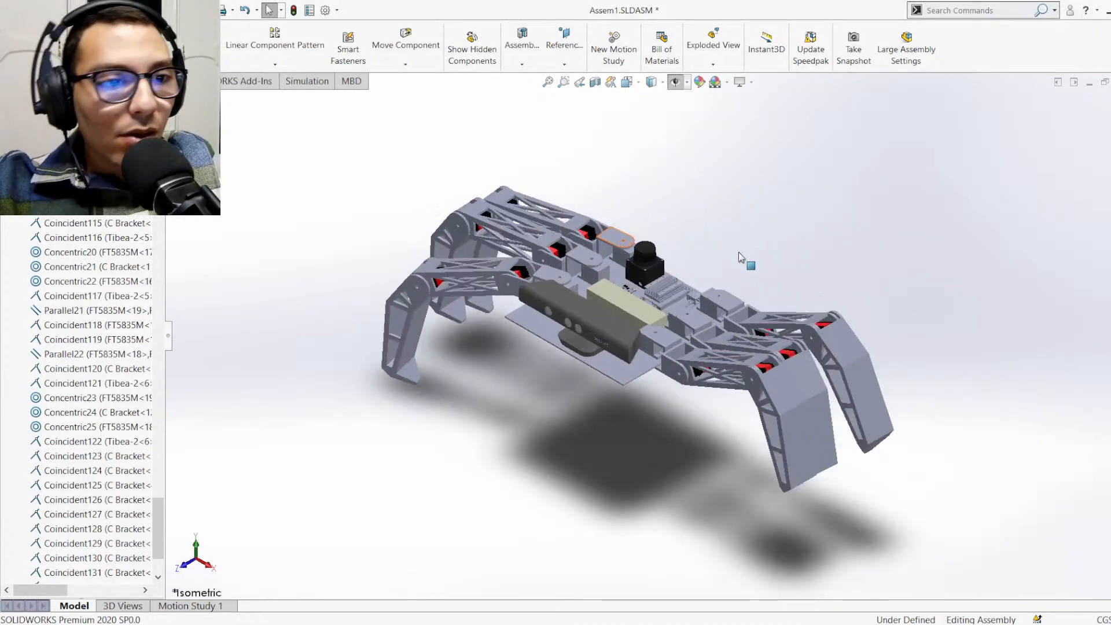
{"action": "scroll", "coordinate": [780, 345], "scroll_direction": "up", "scroll_amount": 2}
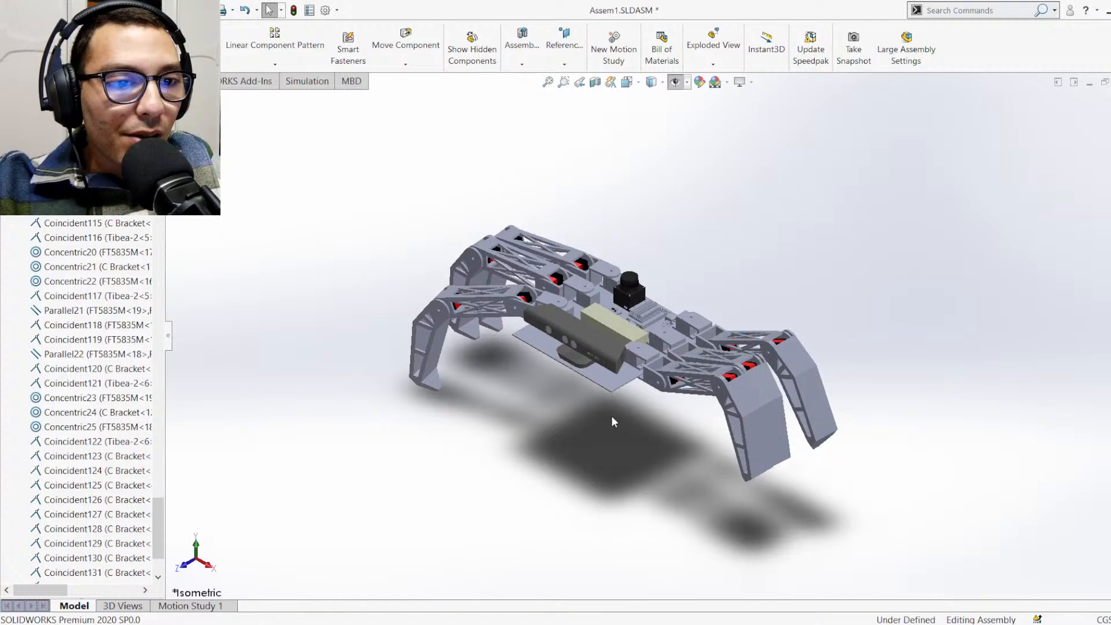
Lower the legs on the opposite side into matching bent poses and adjust the middle leg on the newly mated side
{"action": "middle_click_drag", "start_coordinate": [612, 418], "coordinate": [569, 421]}
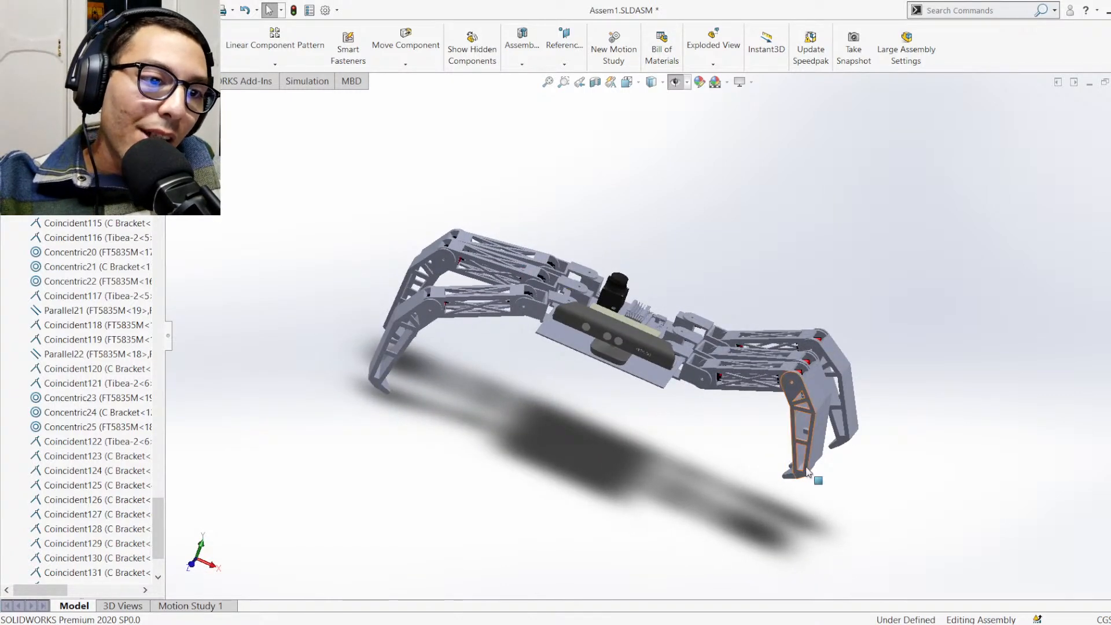
{"action": "left_click_drag", "start_coordinate": [808, 466], "coordinate": [806, 497]}
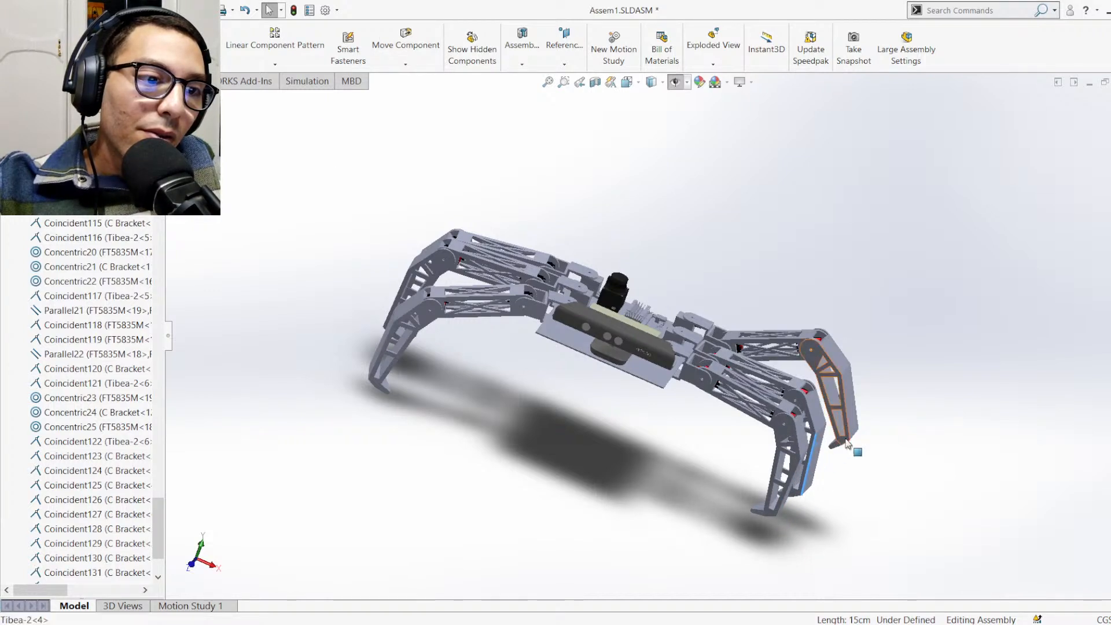
{"action": "left_click_drag", "start_coordinate": [846, 444], "coordinate": [719, 488]}
{"action": "key", "text": "Escape"}
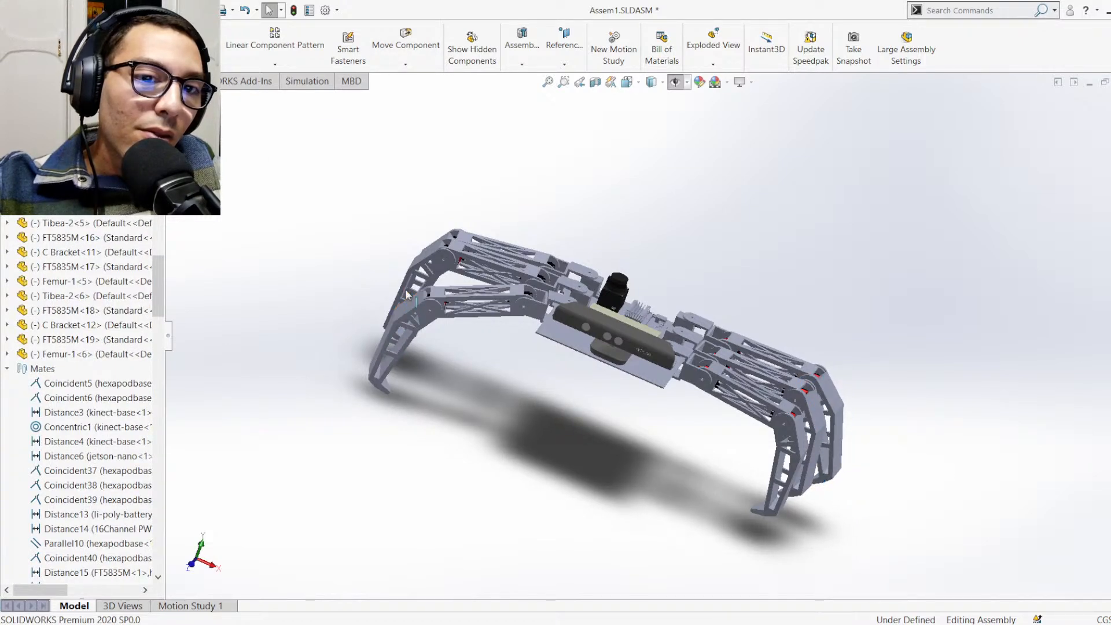
{"action": "left_click_drag", "start_coordinate": [406, 294], "coordinate": [526, 370]}
{"action": "middle_click_drag", "start_coordinate": [650, 282], "coordinate": [631, 288]}
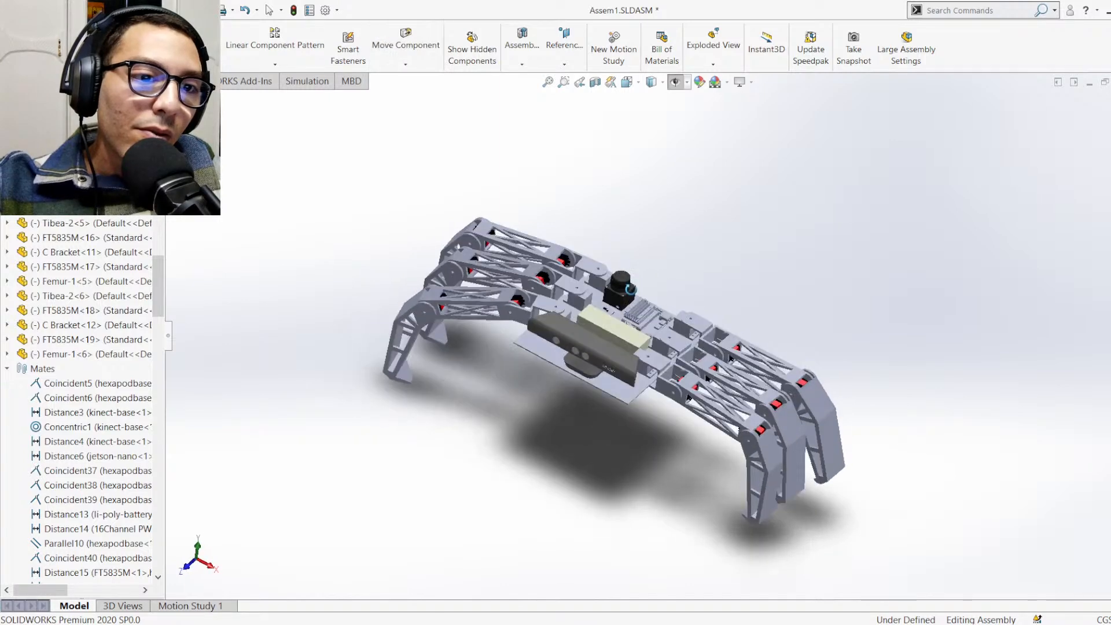
{"action": "key", "text": "ctrl+7"}
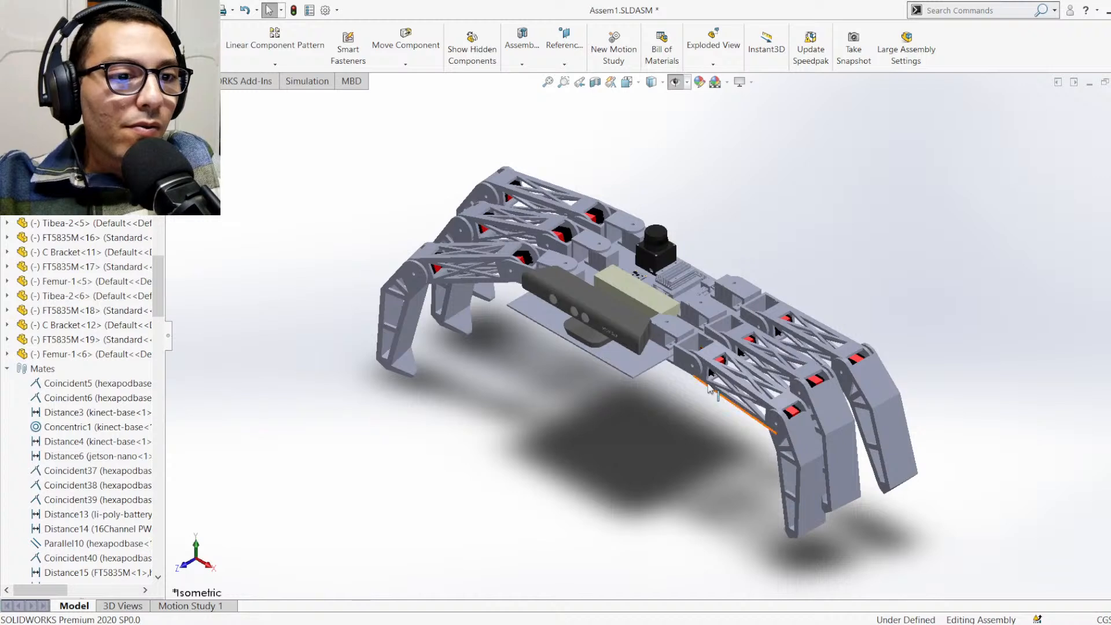
Bend the lowered side's front leg, swing it forward at the hip, and rotate the rear leg backward about C Bracket<3>
{"action": "left_click_drag", "start_coordinate": [792, 447], "coordinate": [802, 472]}
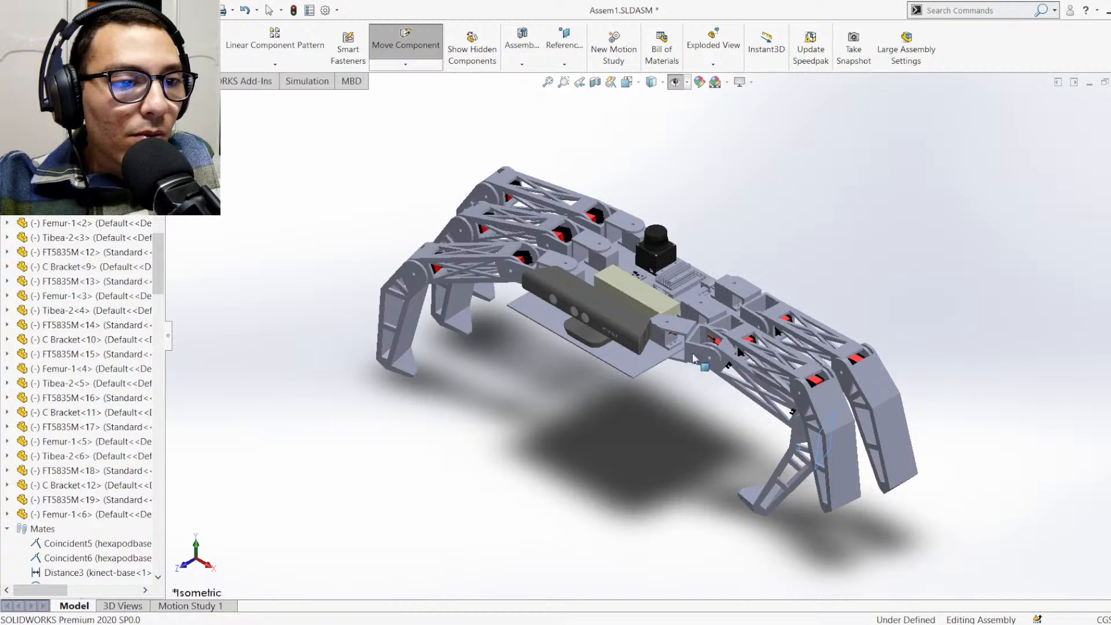
{"action": "left_click_drag", "start_coordinate": [684, 329], "coordinate": [639, 361]}
{"action": "left_click_drag", "start_coordinate": [746, 293], "coordinate": [774, 294]}
{"action": "left_click_drag", "start_coordinate": [779, 293], "coordinate": [783, 284]}
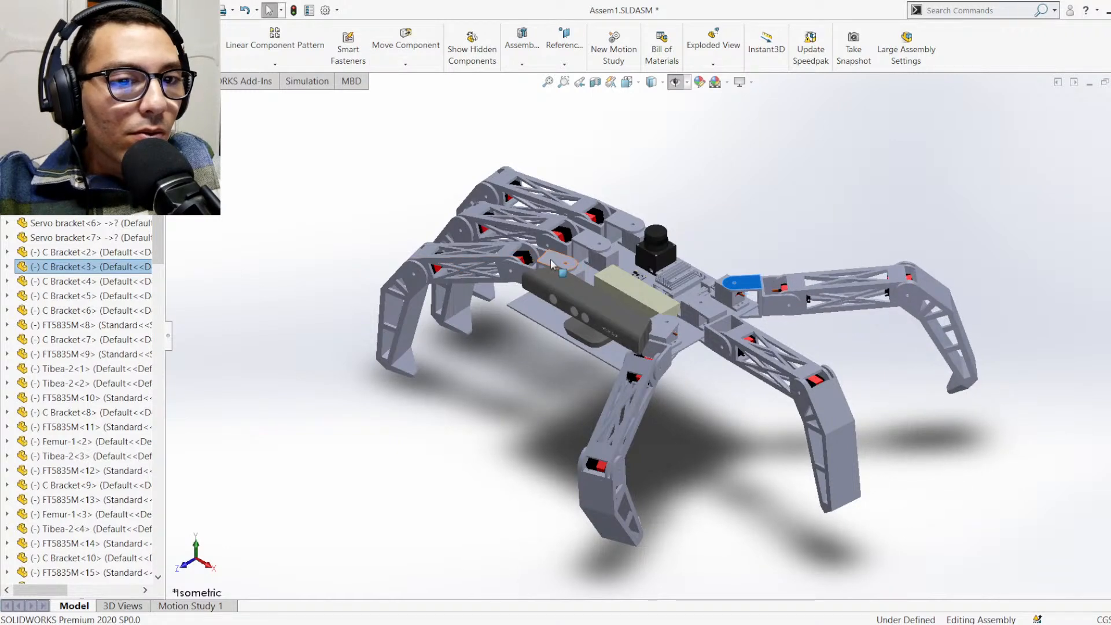
Swing the front leg forward and the rear leg backward at their hips on the side opposite C Bracket<3>
{"action": "left_click_drag", "start_coordinate": [543, 269], "coordinate": [540, 287]}
{"action": "left_click_drag", "start_coordinate": [623, 218], "coordinate": [662, 212]}
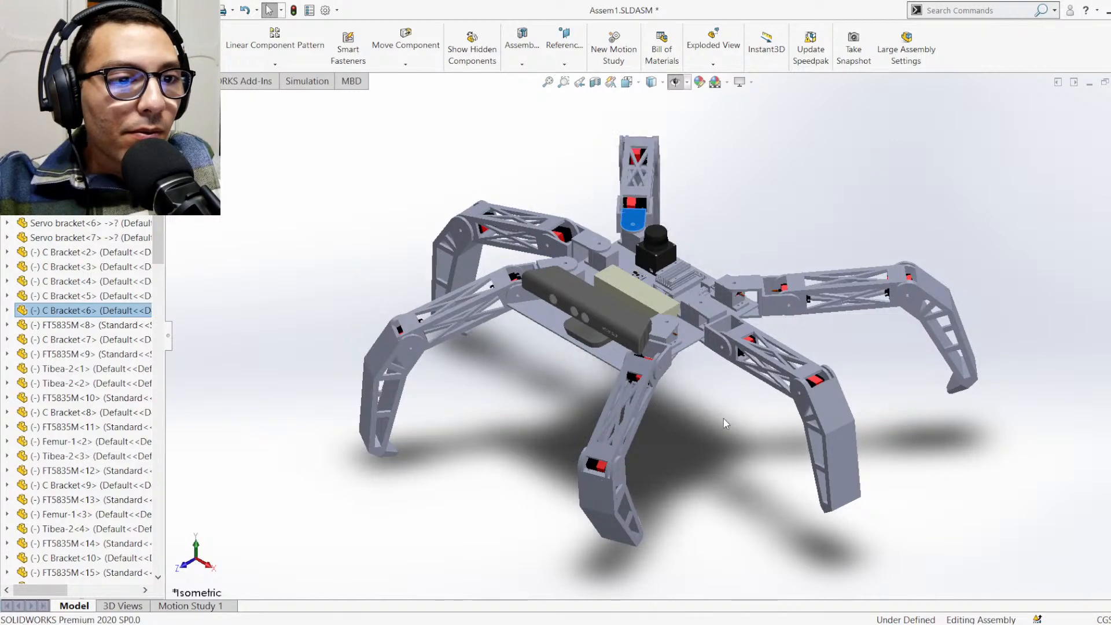
{"action": "scroll", "coordinate": [703, 425], "scroll_direction": "down", "scroll_amount": 3}
{"action": "scroll", "coordinate": [713, 431], "scroll_direction": "up", "scroll_amount": 3}
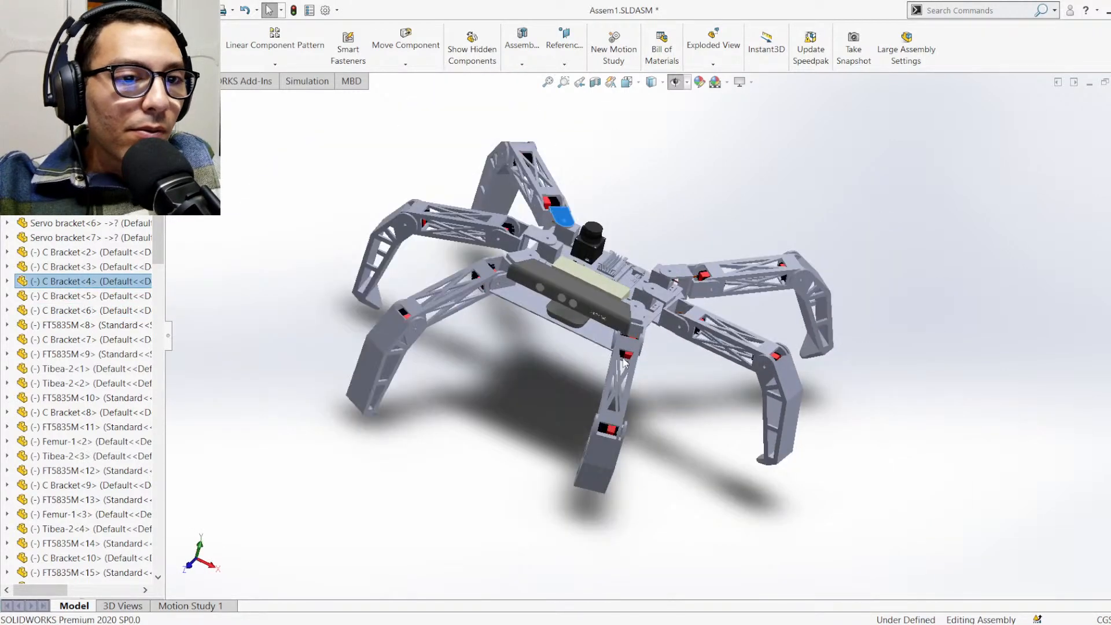
Set the assembly view to the standard Isometric orientation and switch it to Trimetric
{"action": "key", "text": "ctrl+7"}
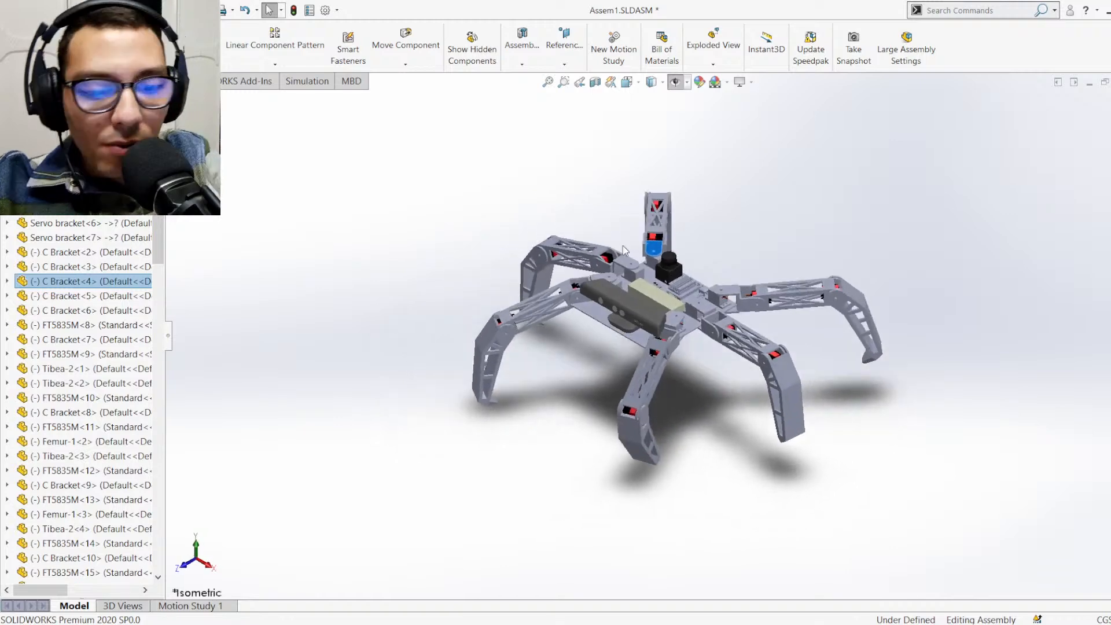
{"action": "scroll", "coordinate": [650, 250], "scroll_direction": "down", "scroll_amount": 2}
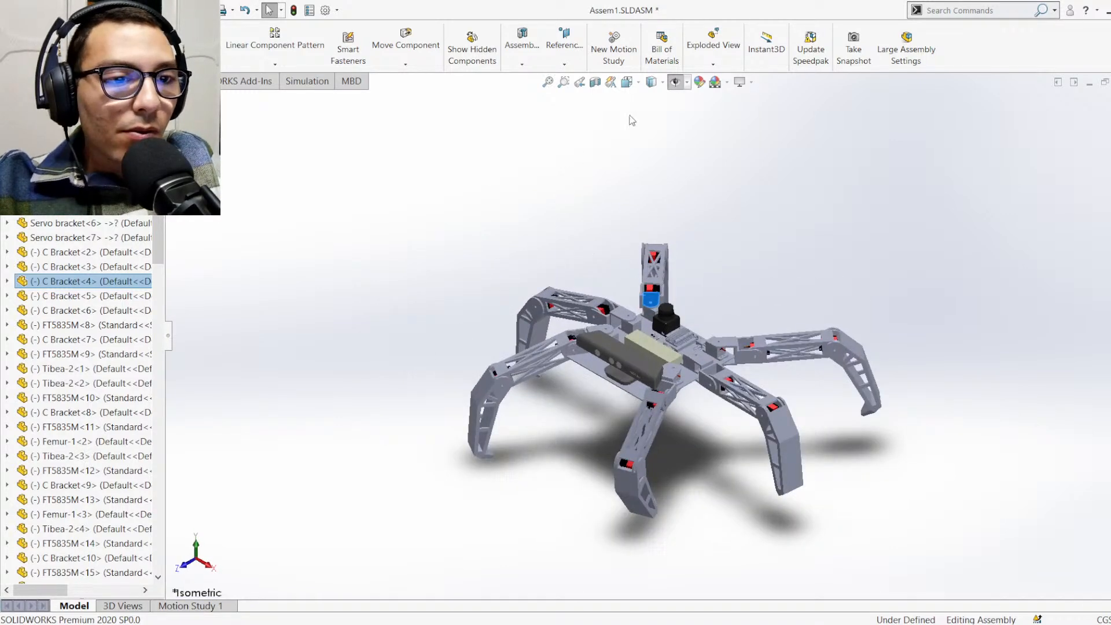
{"action": "left_click", "coordinate": [632, 85]}
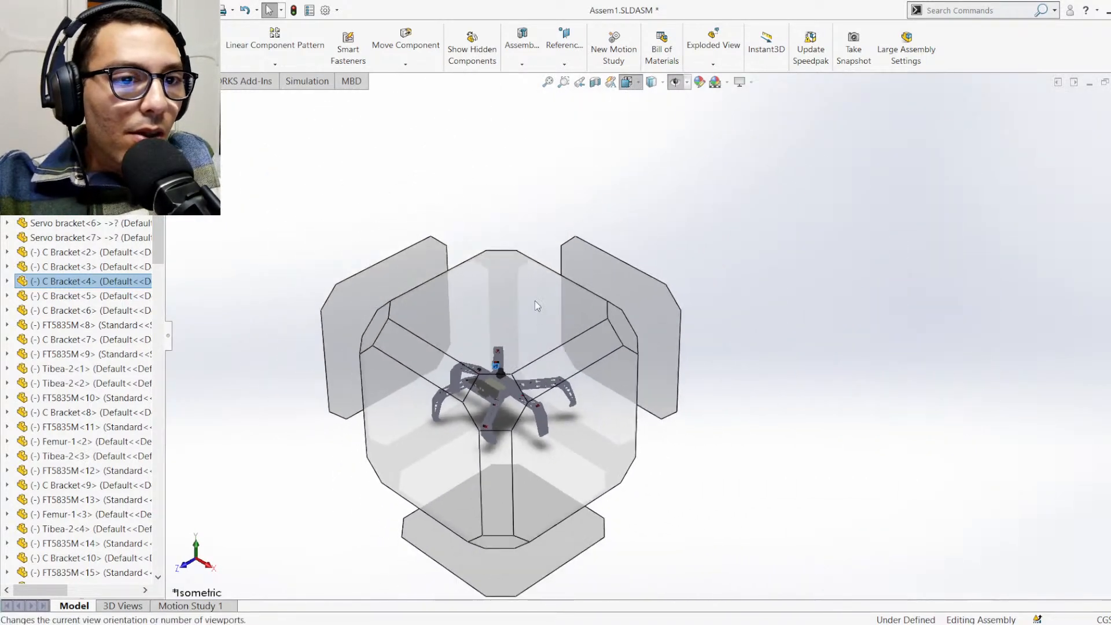
{"action": "left_click", "coordinate": [478, 397]}
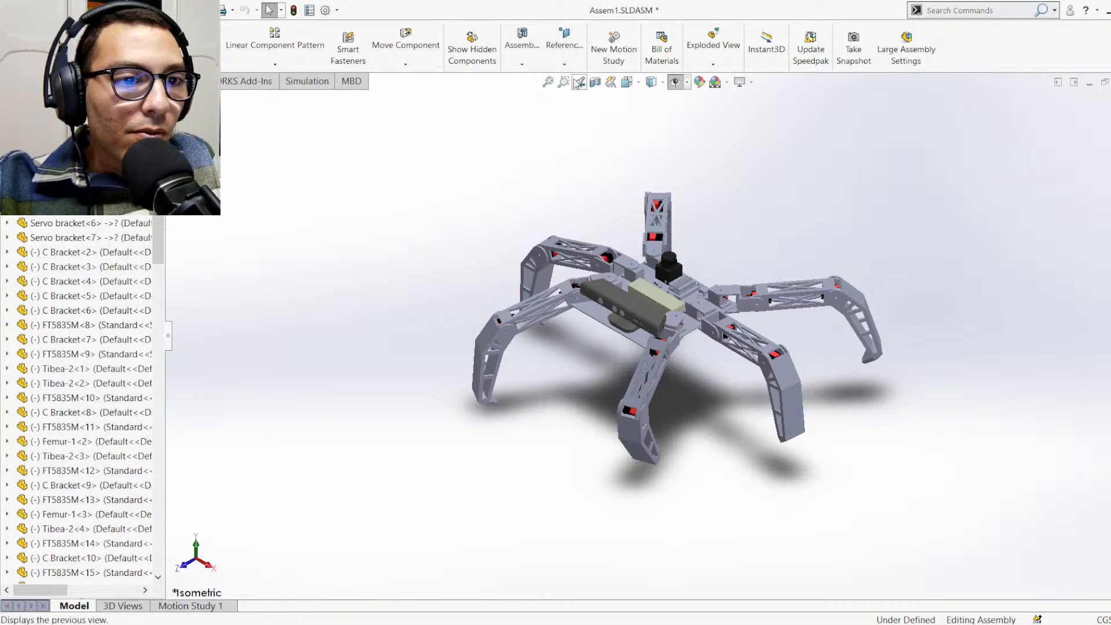
{"action": "left_click", "coordinate": [629, 85]}
{"action": "left_click", "coordinate": [633, 83]}
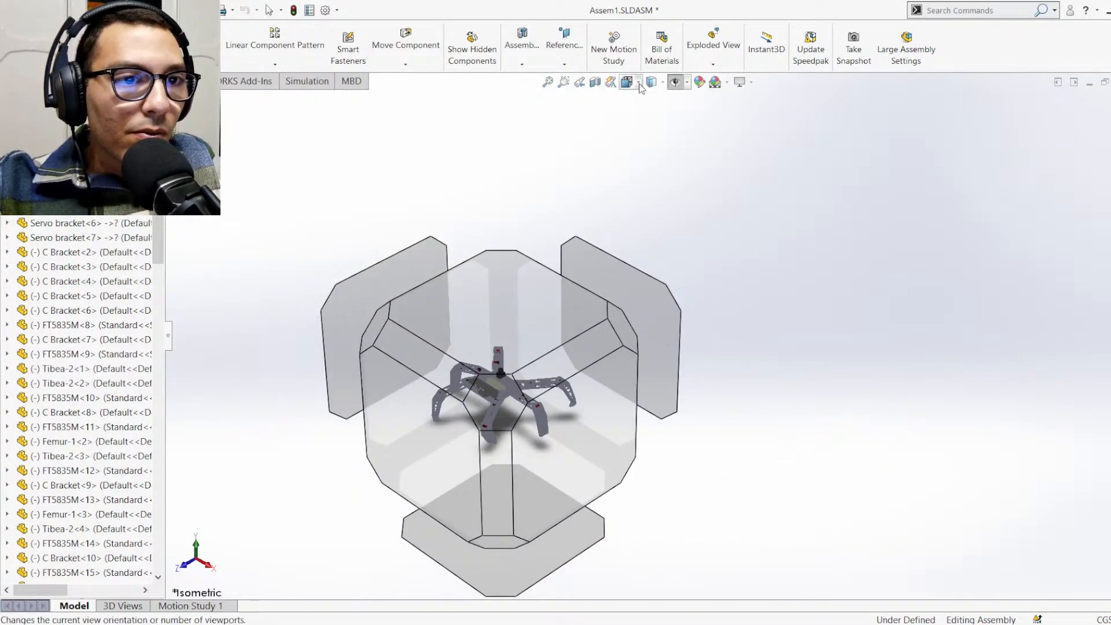
{"action": "left_click", "coordinate": [638, 83]}
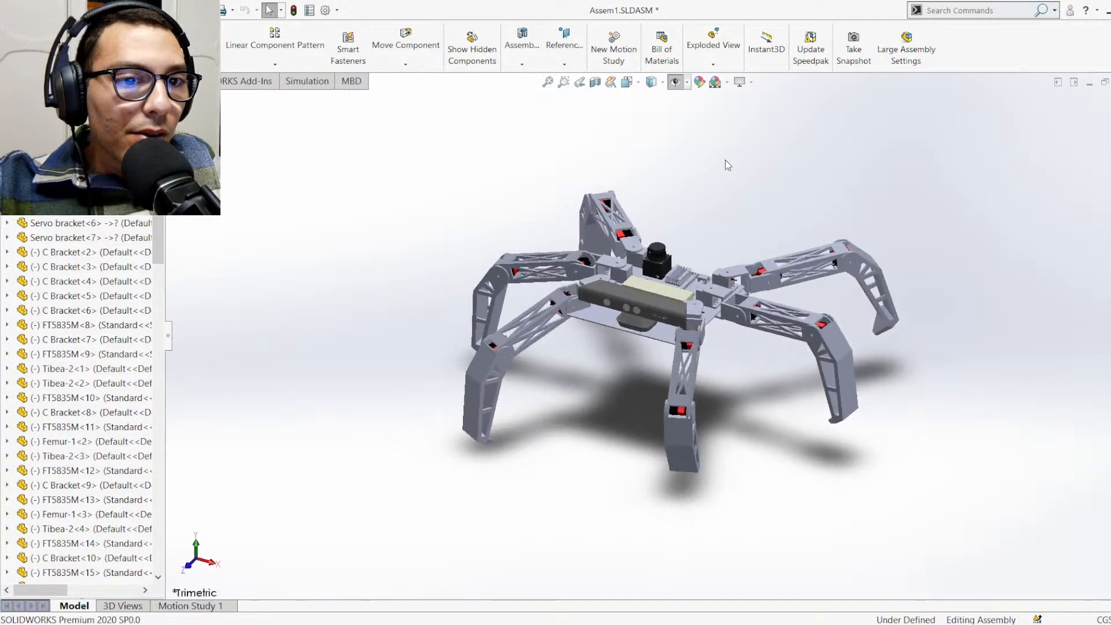
{"action": "scroll", "coordinate": [633, 213], "scroll_direction": "down", "scroll_amount": 3}
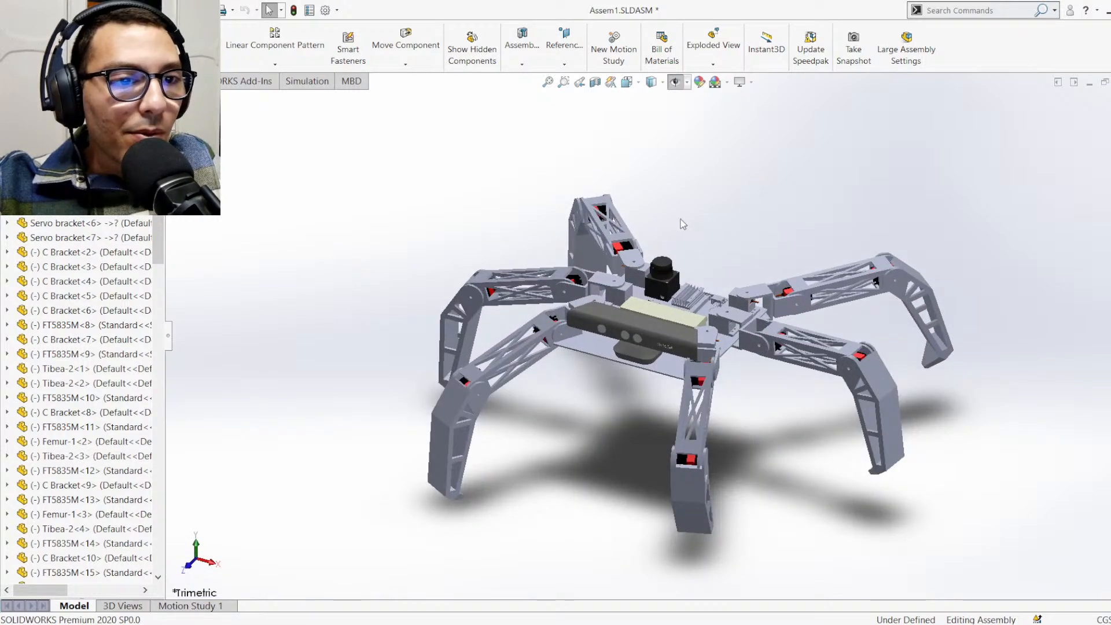
Swing the front leg at C Bracket<1> slightly outward and adjust the hip angle of the opposite side's middle leg
{"action": "left_click", "coordinate": [714, 369]}
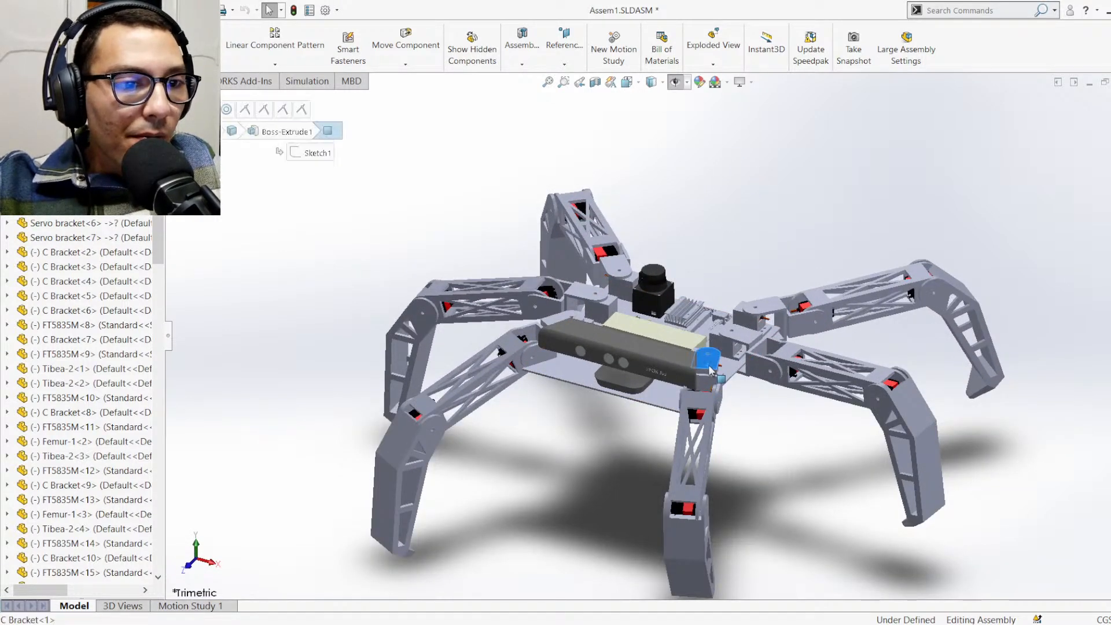
{"action": "left_click_drag", "start_coordinate": [714, 370], "coordinate": [725, 376]}
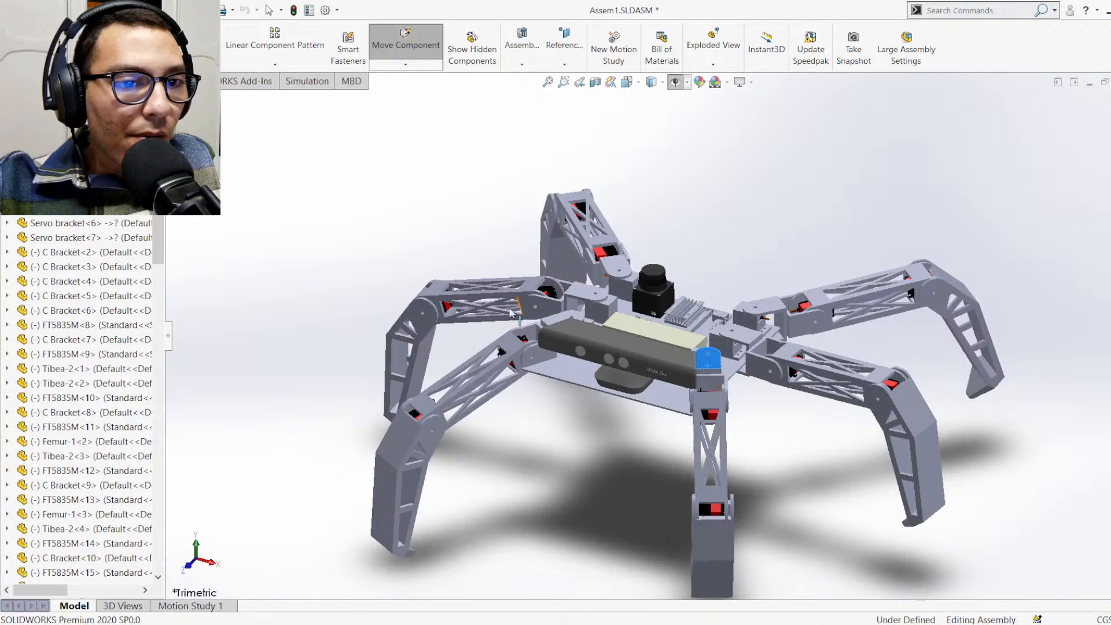
{"action": "left_click_drag", "start_coordinate": [574, 288], "coordinate": [580, 289]}
{"action": "left_click", "coordinate": [778, 261]}
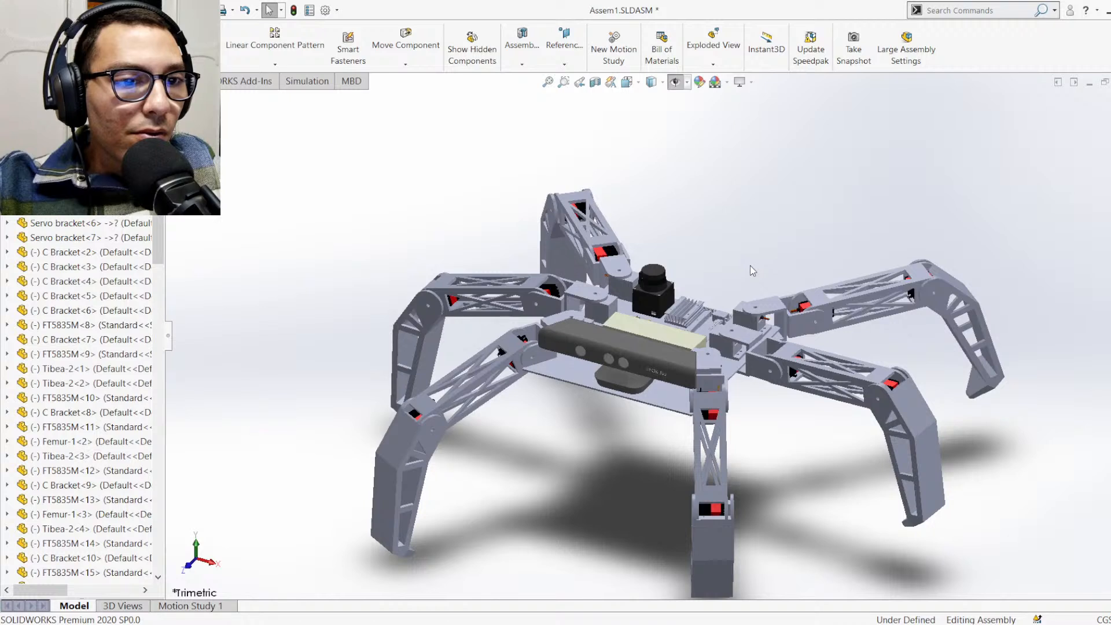
{"action": "scroll", "coordinate": [740, 405], "scroll_direction": "up", "scroll_amount": 1}
{"action": "scroll", "coordinate": [764, 473], "scroll_direction": "down", "scroll_amount": 1}
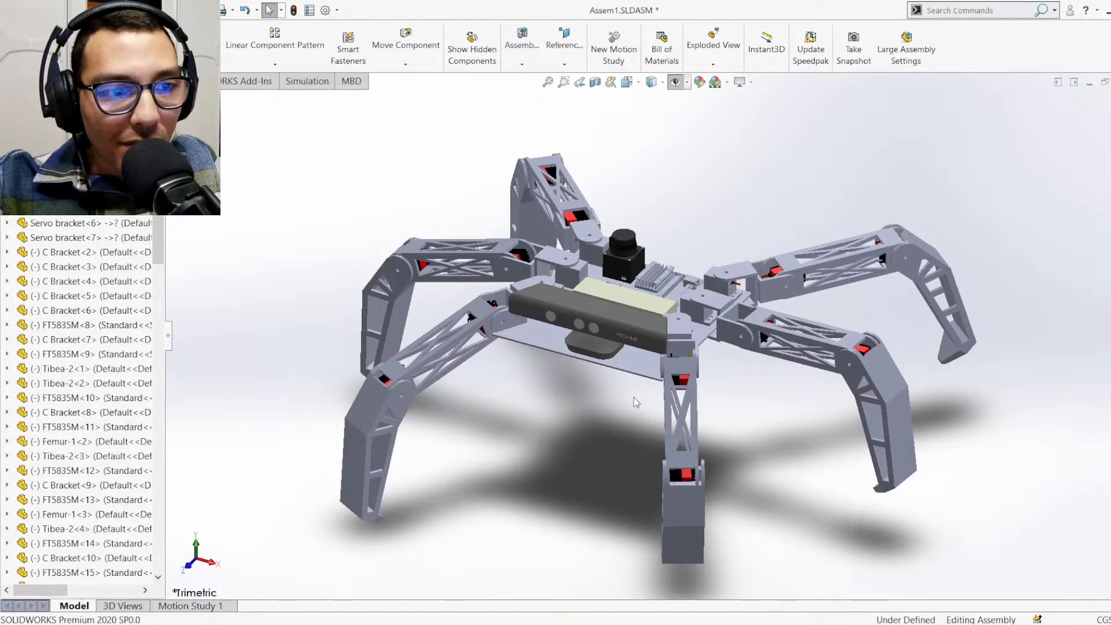
Examine the Kinect, front leg joints and base electronics from close up and above, and return to the Isometric view
{"action": "scroll", "coordinate": [634, 397], "scroll_direction": "down", "scroll_amount": 10}
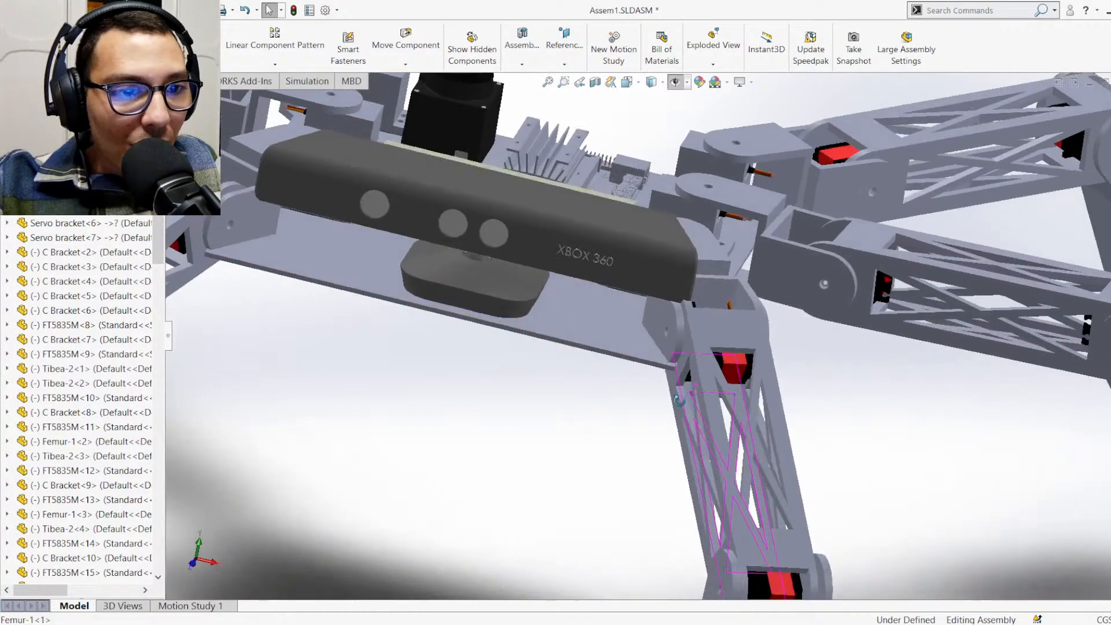
{"action": "middle_click_drag", "start_coordinate": [680, 400], "coordinate": [617, 384]}
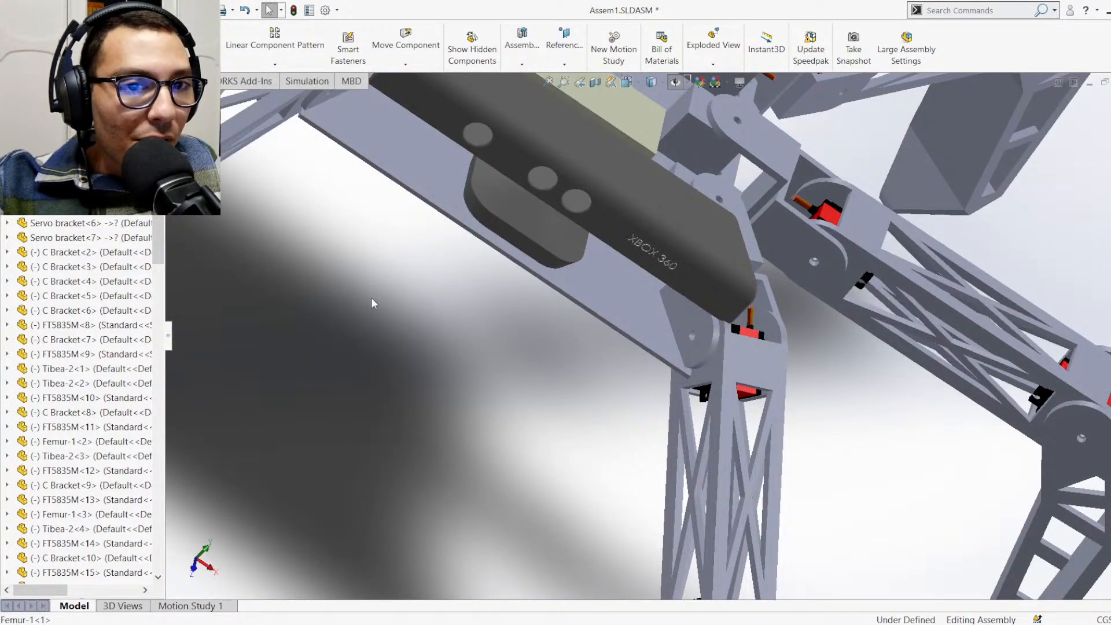
{"action": "scroll", "coordinate": [372, 298], "scroll_direction": "up", "scroll_amount": 3}
{"action": "middle_click_drag", "start_coordinate": [479, 222], "coordinate": [463, 301]}
{"action": "scroll", "coordinate": [827, 134], "scroll_direction": "up", "scroll_amount": 3}
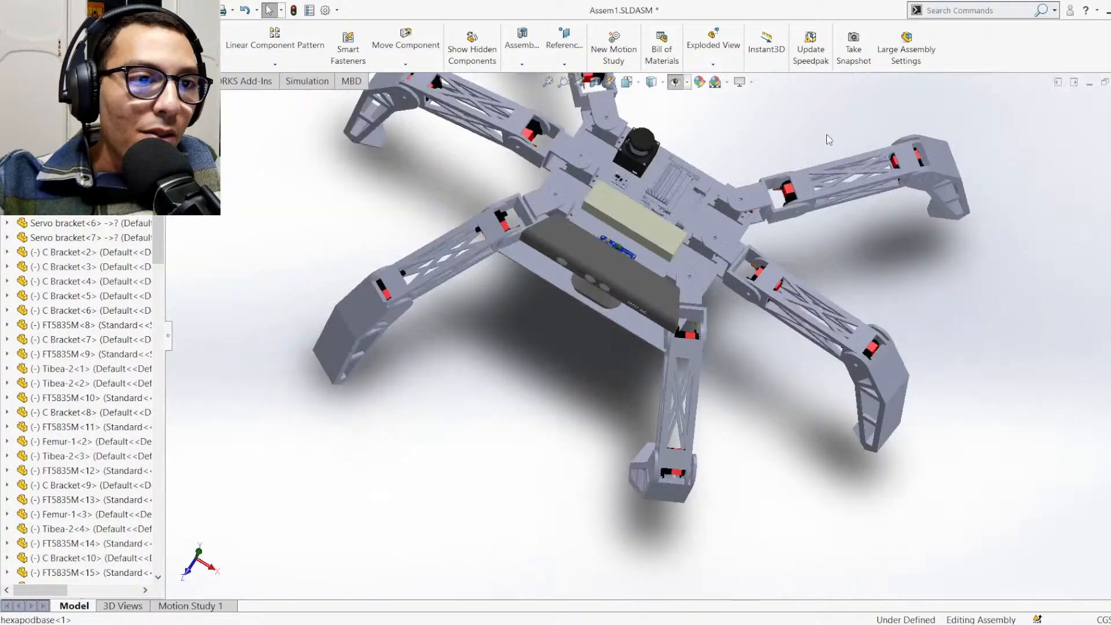
{"action": "scroll", "coordinate": [781, 171], "scroll_direction": "down", "scroll_amount": 3}
{"action": "scroll", "coordinate": [705, 211], "scroll_direction": "down", "scroll_amount": 4}
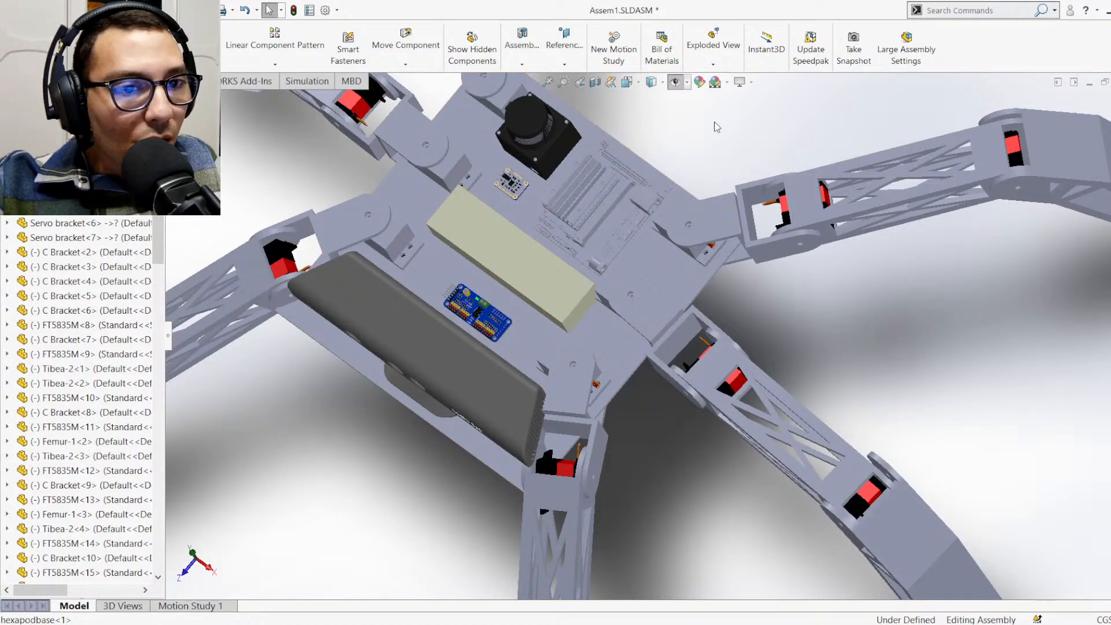
{"action": "scroll", "coordinate": [665, 324], "scroll_direction": "up", "scroll_amount": 5}
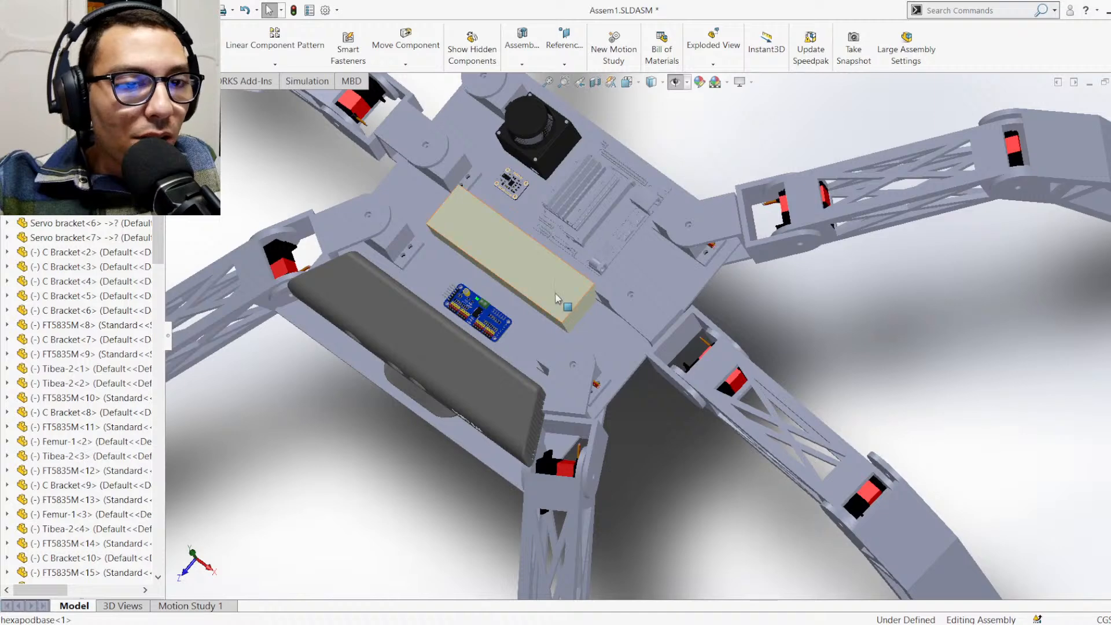
{"action": "scroll", "coordinate": [651, 390], "scroll_direction": "up", "scroll_amount": 2}
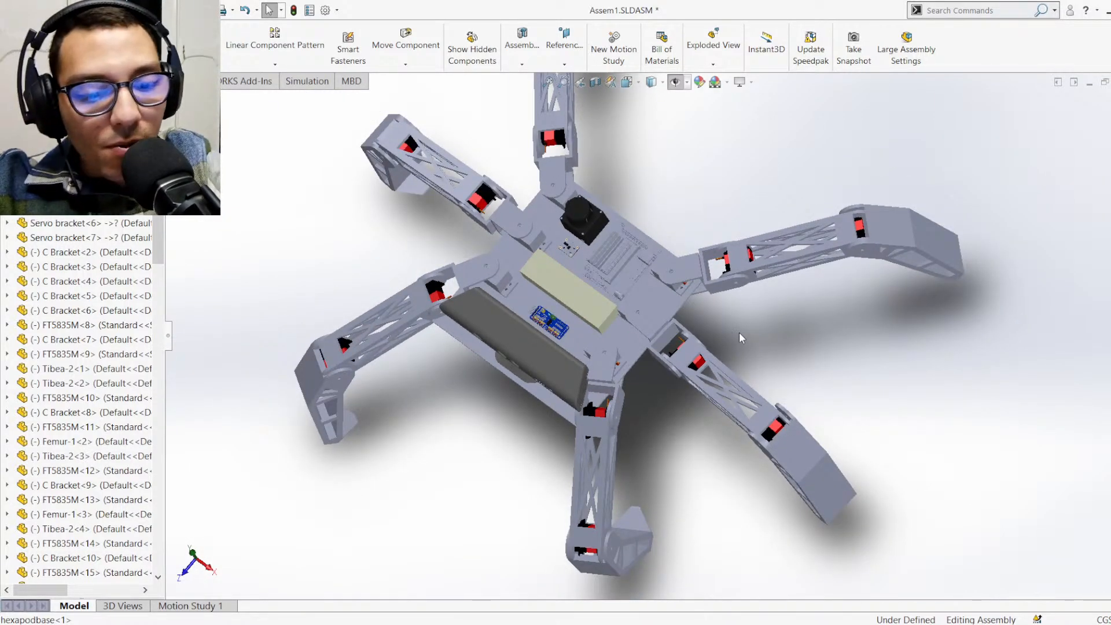
{"action": "key", "text": "ctrl+7"}
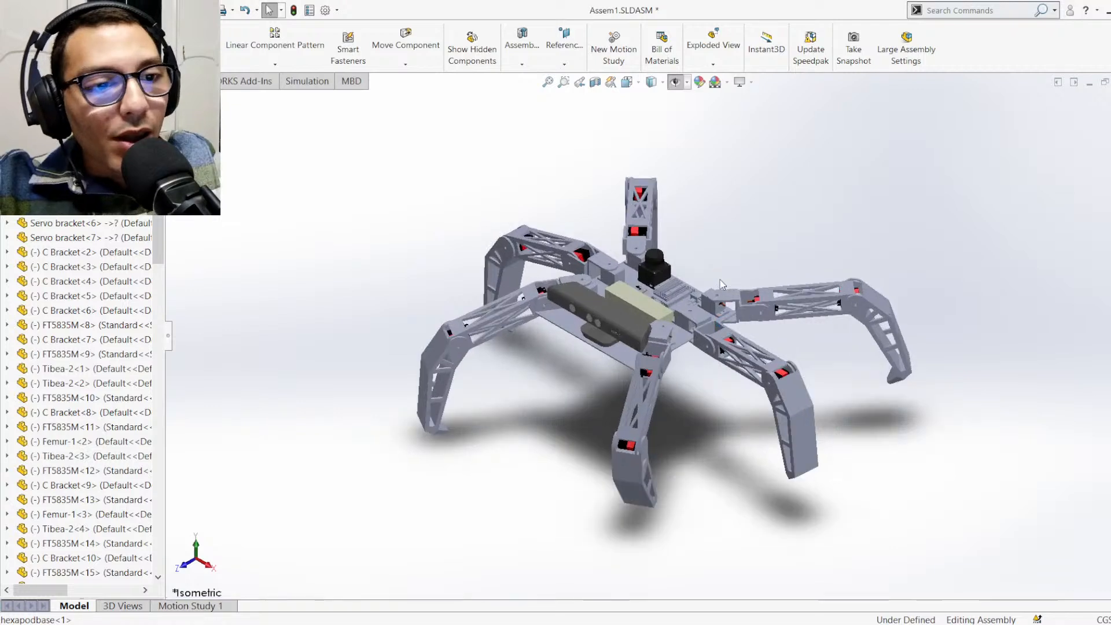
{"action": "scroll", "coordinate": [721, 284], "scroll_direction": "down", "scroll_amount": 3}
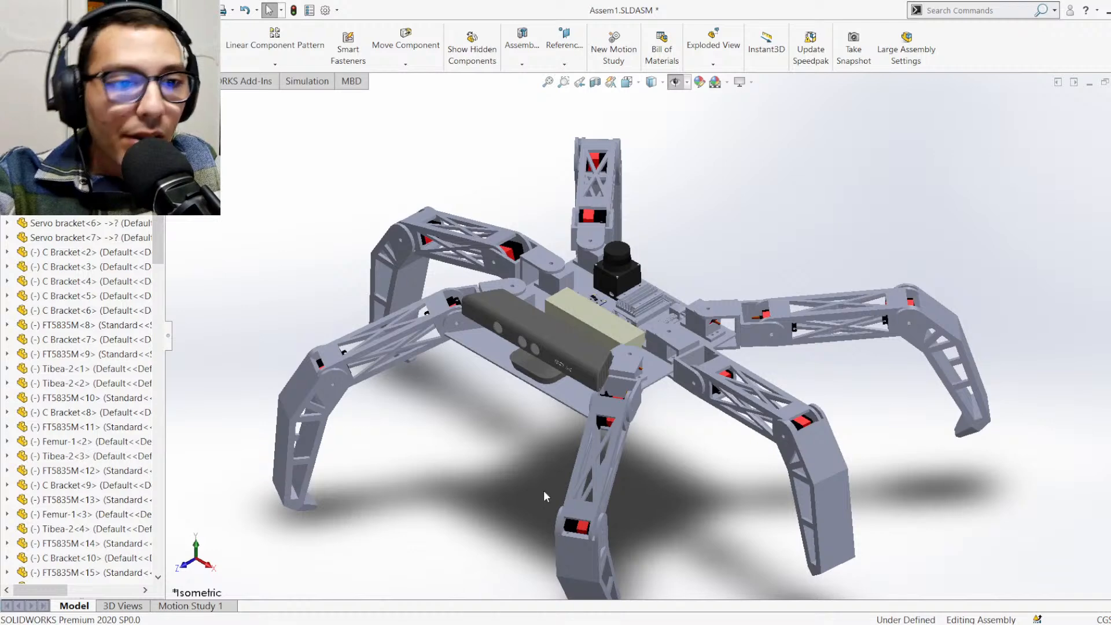
Expand kinect<1> in the feature tree and list its Mates in Assem1
{"action": "scroll", "coordinate": [93, 325], "scroll_direction": "up", "scroll_amount": 1}
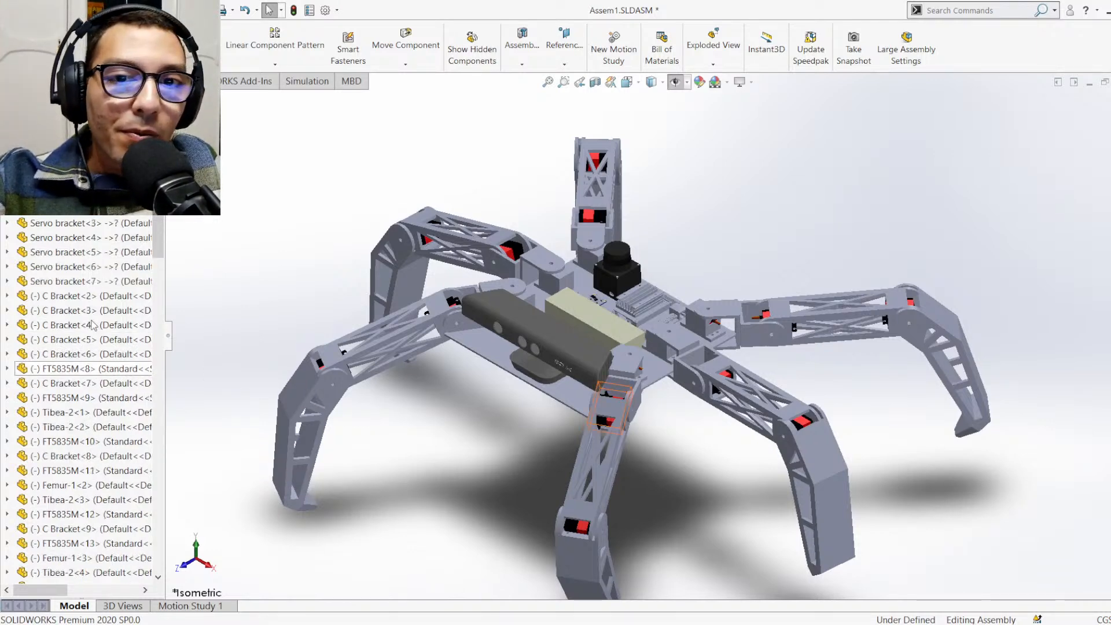
{"action": "scroll", "coordinate": [93, 326], "scroll_direction": "up", "scroll_amount": 6}
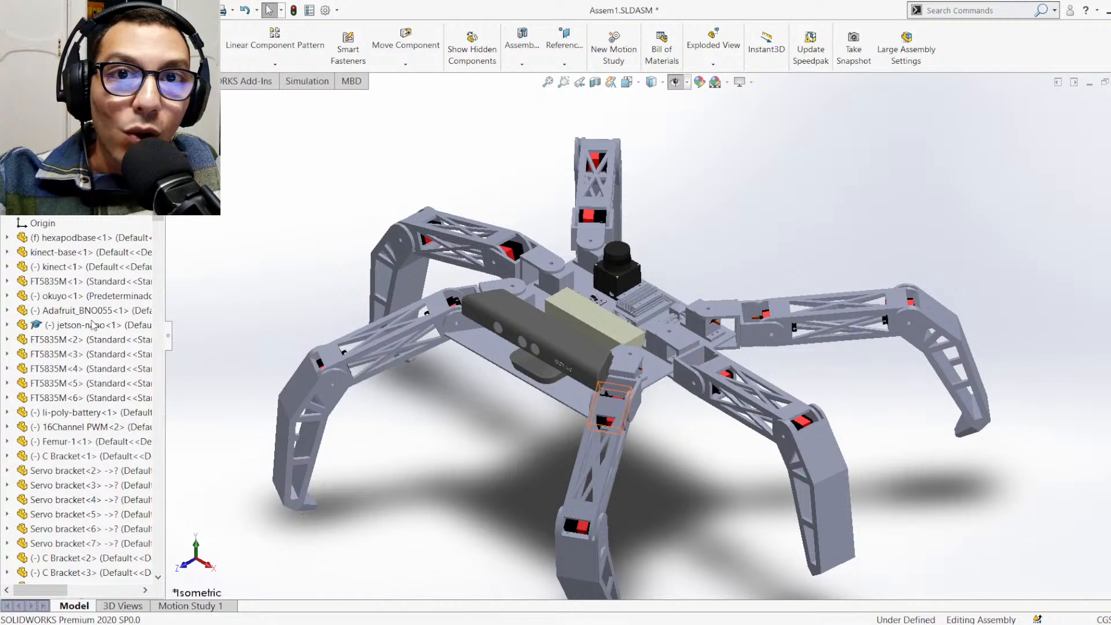
{"action": "scroll", "coordinate": [85, 294], "scroll_direction": "up", "scroll_amount": 1}
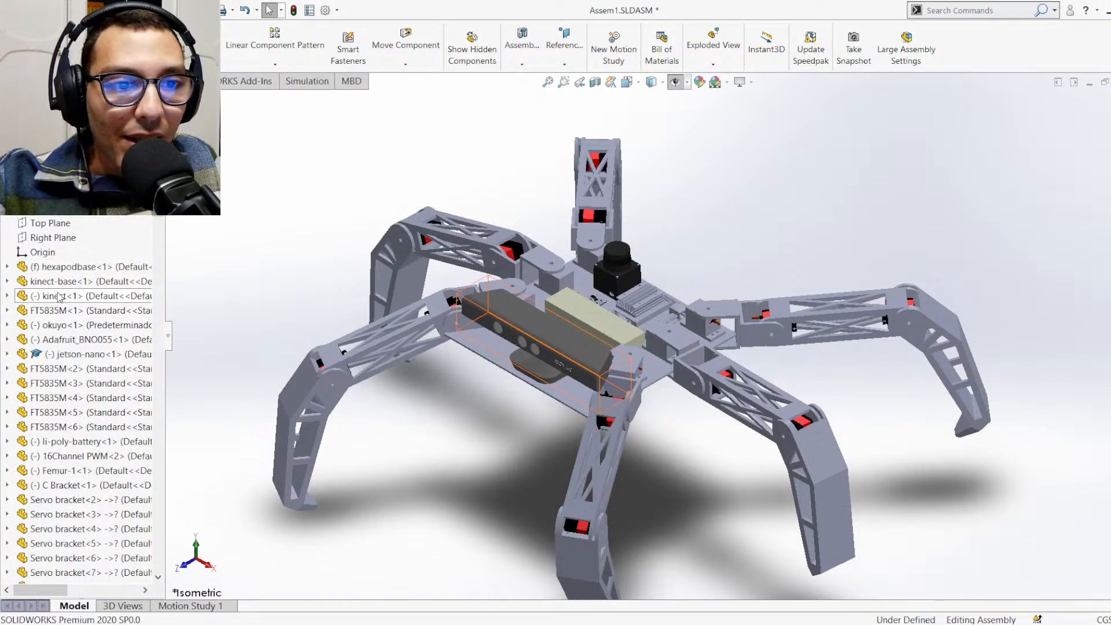
{"action": "left_click", "coordinate": [7, 296]}
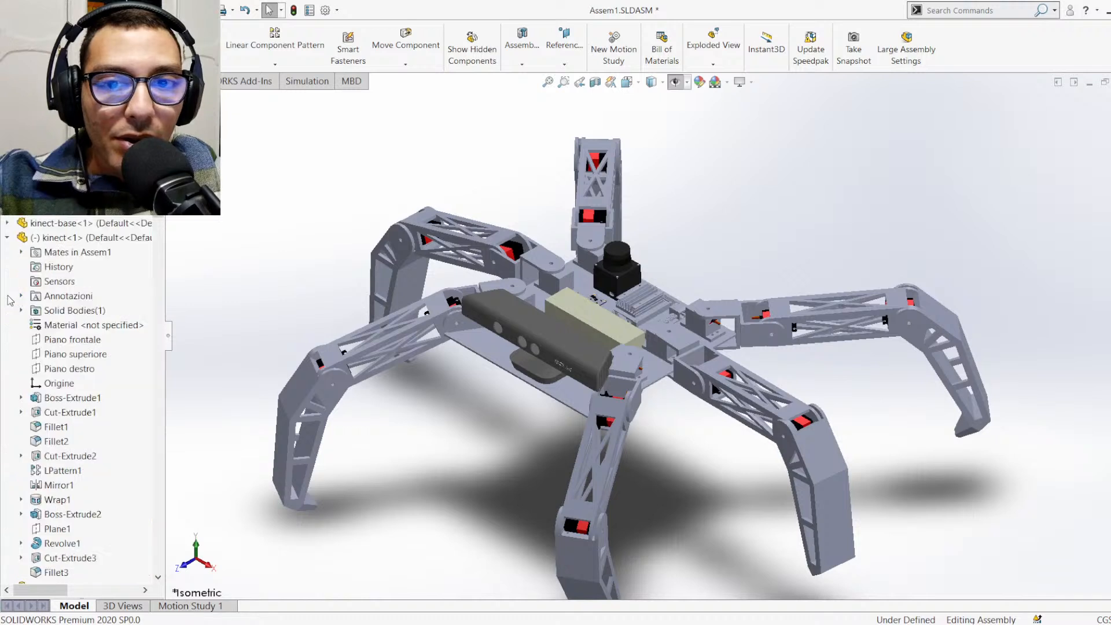
{"action": "left_click", "coordinate": [22, 253]}
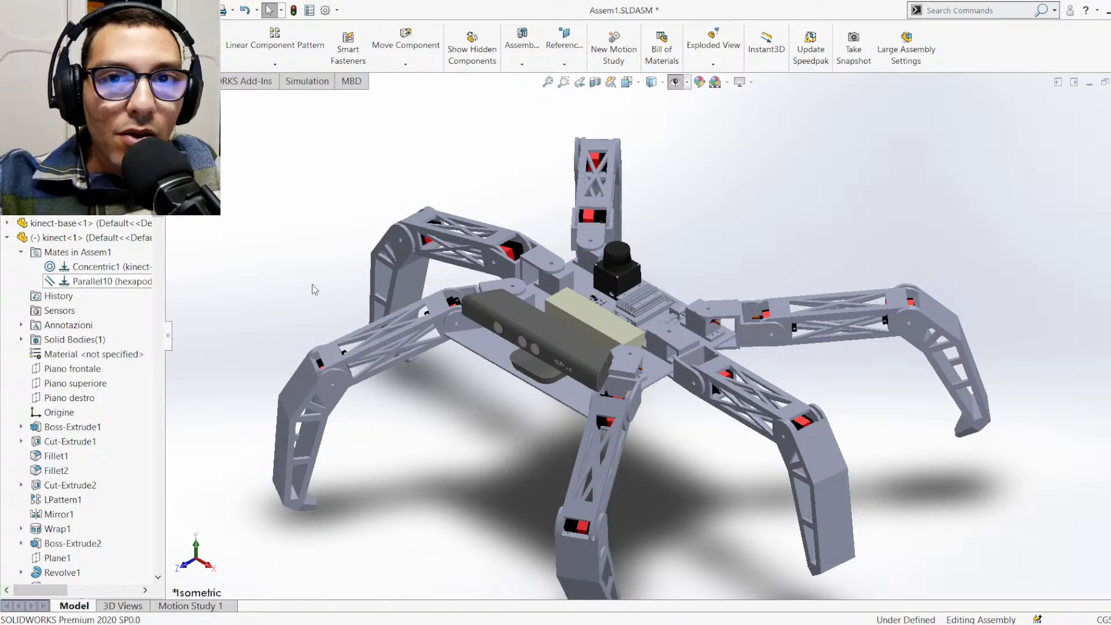
Try turning the Kinect sensor on its stand to test its remaining freedom of movement
{"action": "scroll", "coordinate": [581, 360], "scroll_direction": "down", "scroll_amount": 3}
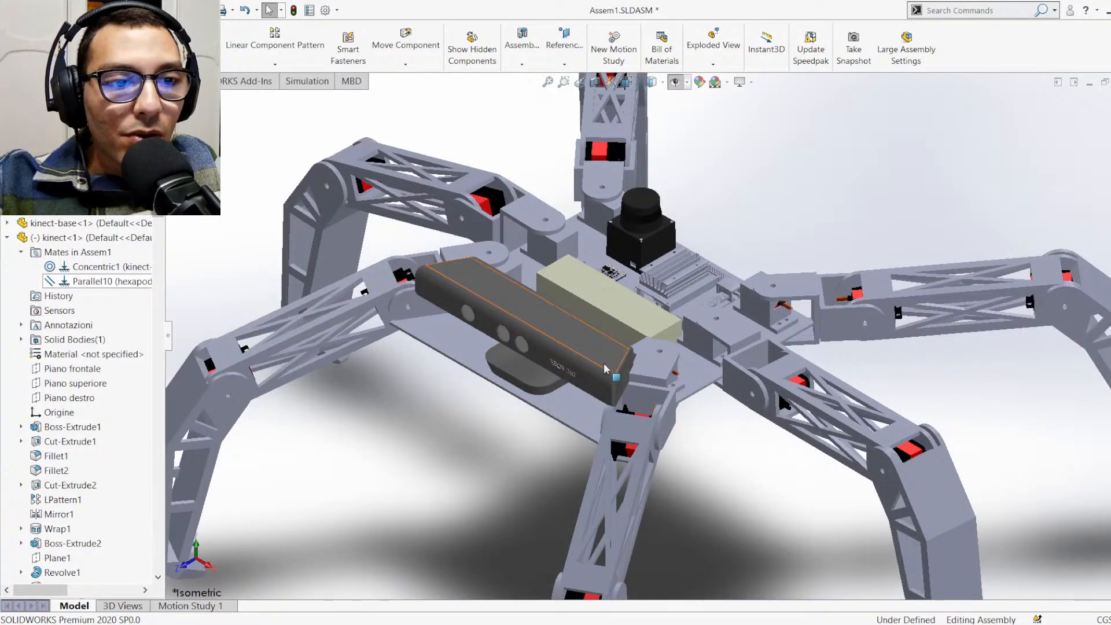
{"action": "left_click", "coordinate": [584, 347]}
{"action": "left_click_drag", "start_coordinate": [547, 384], "coordinate": [519, 364]}
{"action": "scroll", "coordinate": [520, 365], "scroll_direction": "down", "scroll_amount": 1}
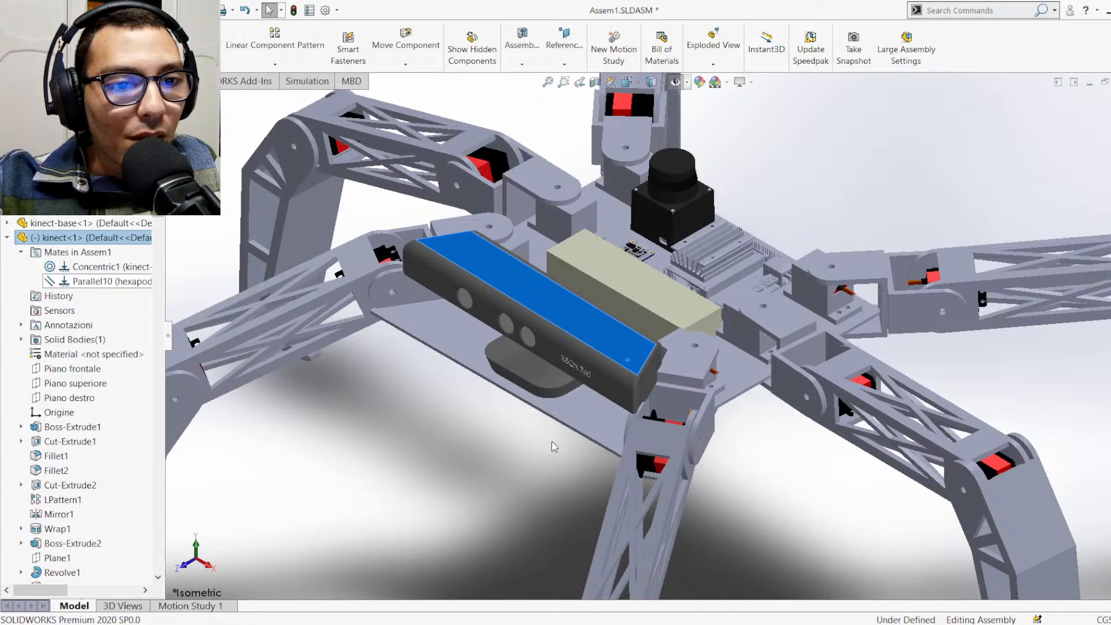
Mate the Kinect's XBOX 360 front face parallel to the front edge face of hexapodbase and close the Mate command
{"action": "middle_click_drag", "start_coordinate": [576, 417], "coordinate": [595, 346]}
{"action": "left_click", "coordinate": [547, 354]}
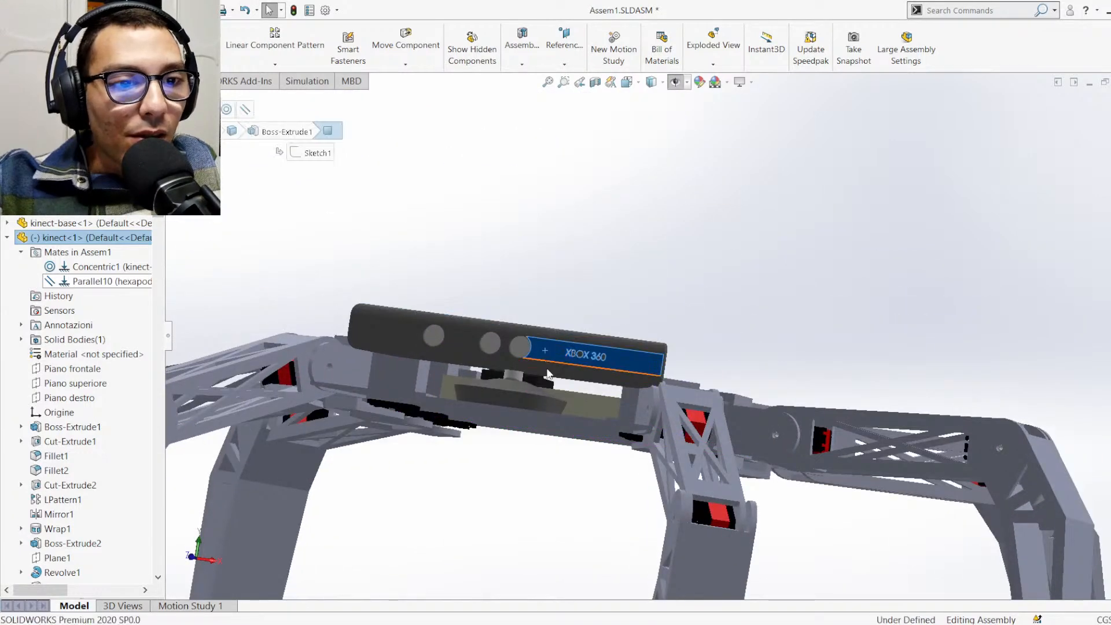
{"action": "middle_click_drag", "start_coordinate": [539, 391], "coordinate": [520, 494]}
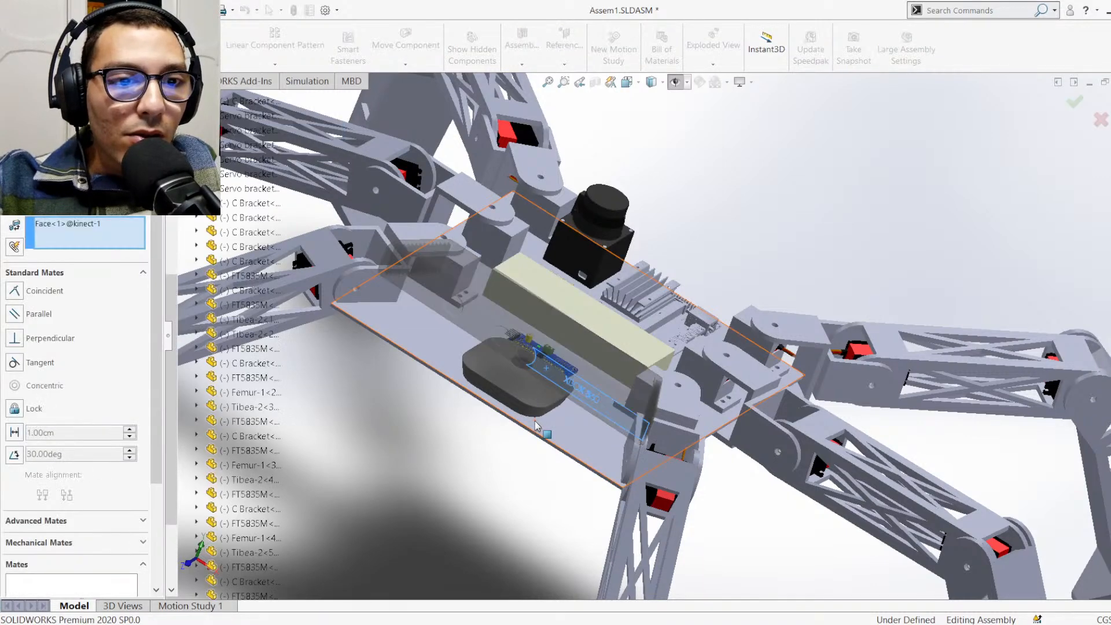
{"action": "scroll", "coordinate": [536, 424], "scroll_direction": "down", "scroll_amount": 6}
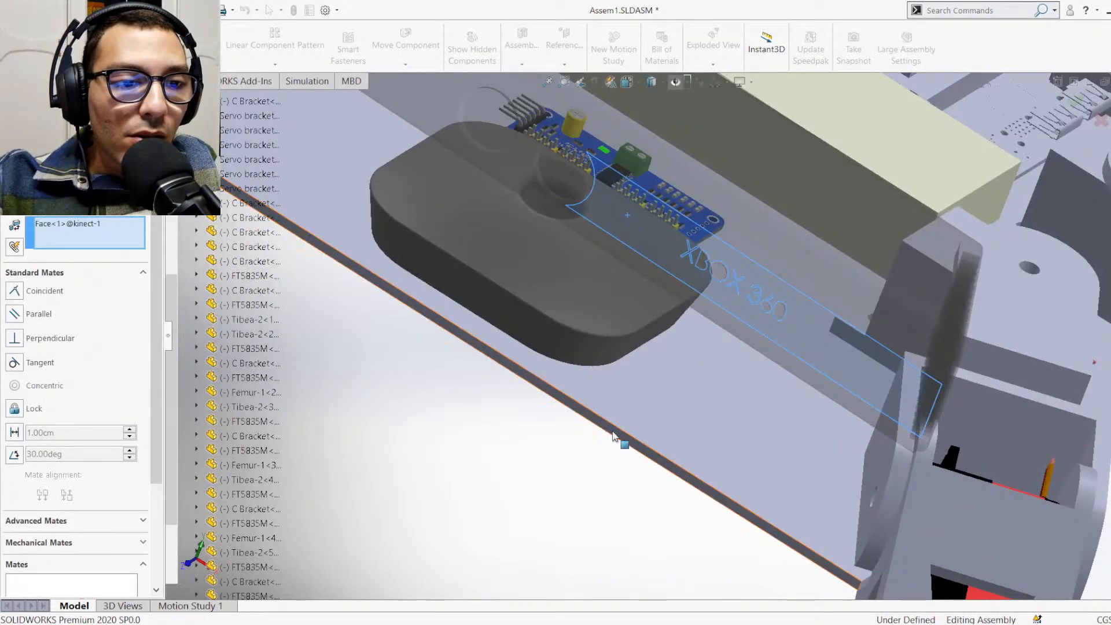
{"action": "left_click", "coordinate": [610, 434]}
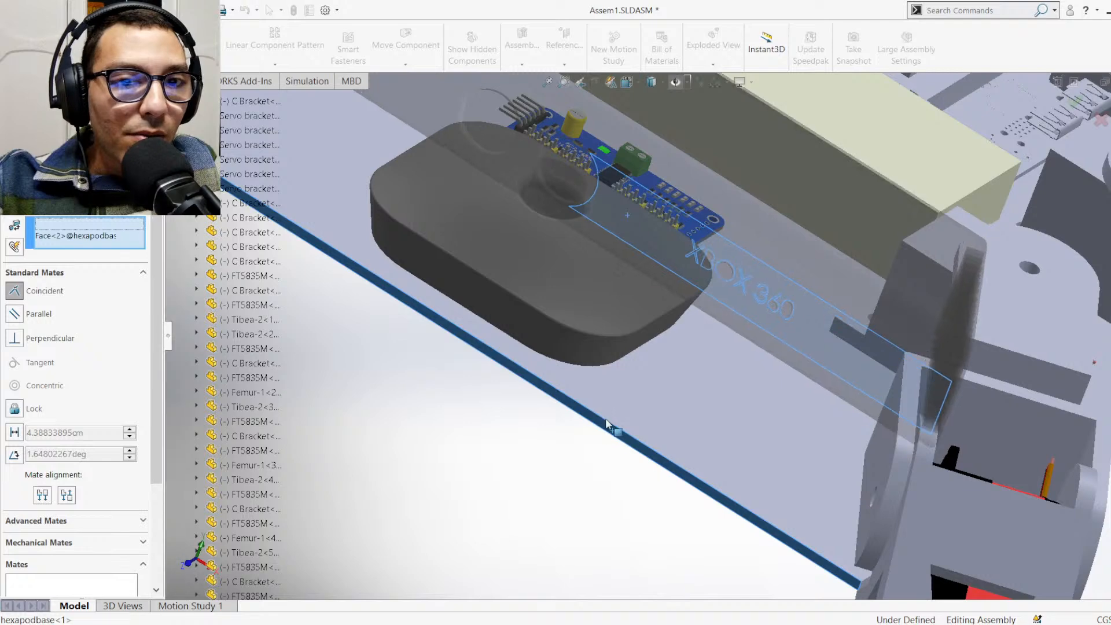
{"action": "scroll", "coordinate": [596, 423], "scroll_direction": "up", "scroll_amount": 4}
{"action": "scroll", "coordinate": [664, 434], "scroll_direction": "up", "scroll_amount": 2}
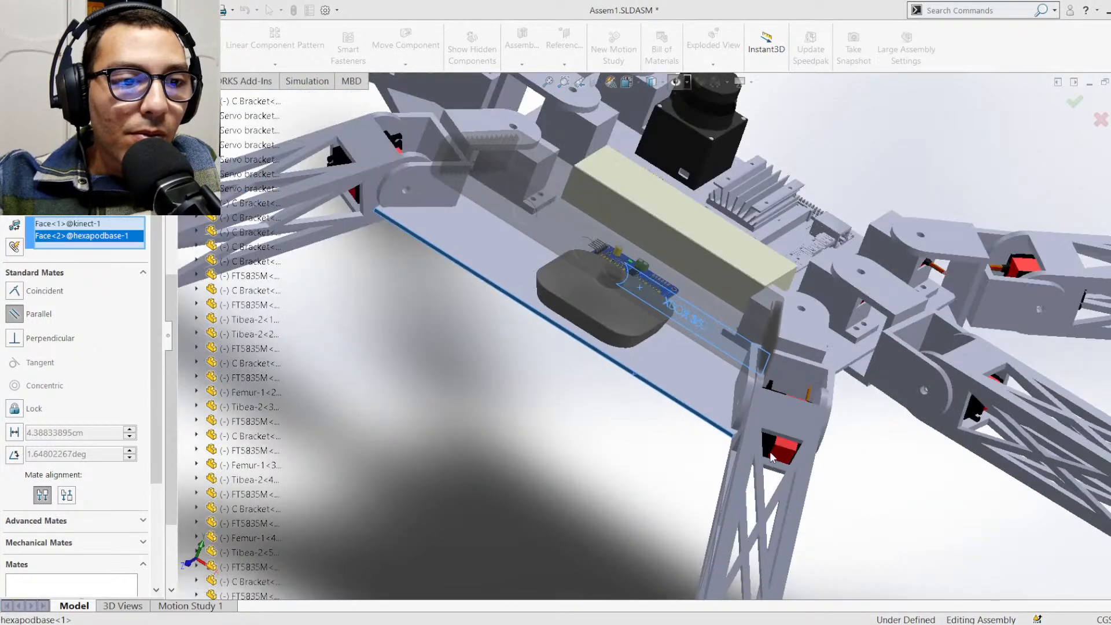
{"action": "left_click", "coordinate": [773, 451]}
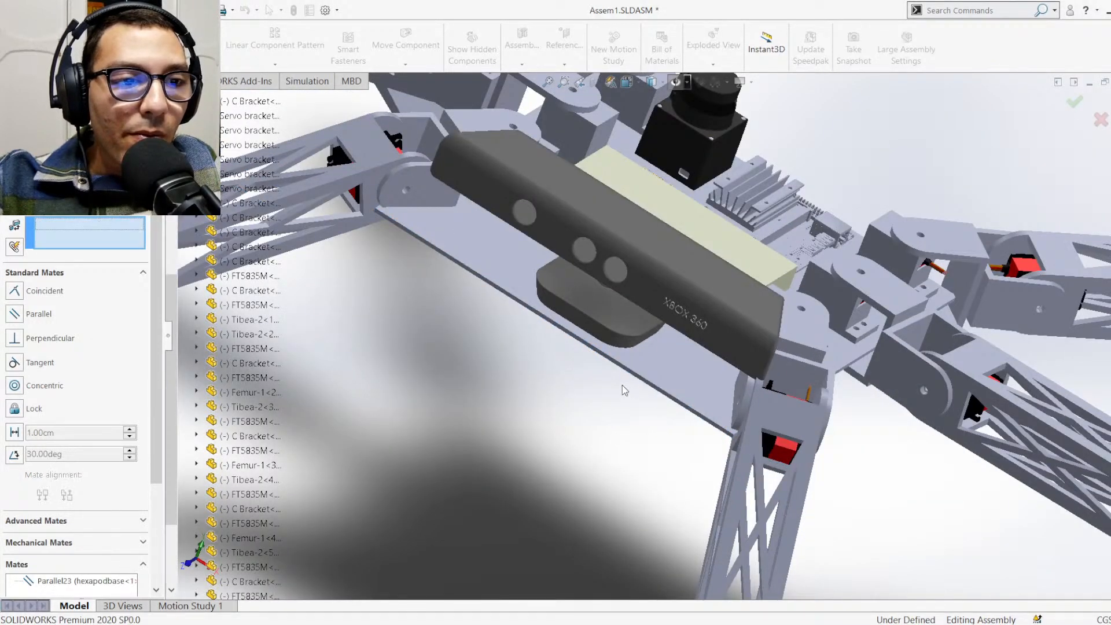
{"action": "scroll", "coordinate": [618, 382], "scroll_direction": "up", "scroll_amount": 1}
{"action": "scroll", "coordinate": [336, 261], "scroll_direction": "up", "scroll_amount": 2}
{"action": "key", "text": "Escape"}
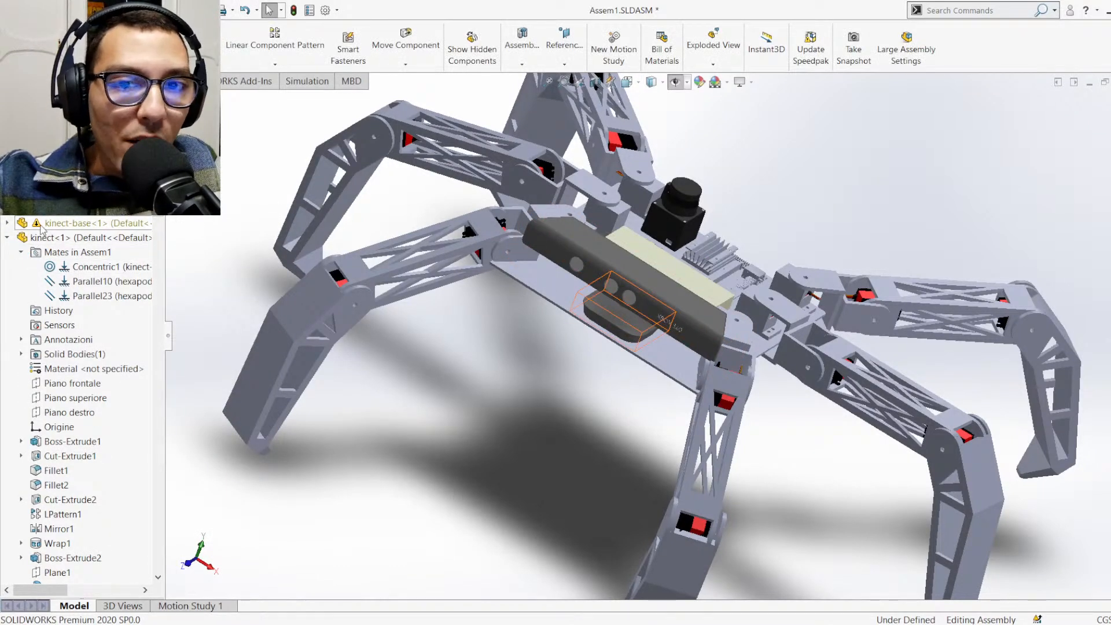
Expand kinect-base<1> in the feature tree and list its Mates in Assem1
{"action": "left_click", "coordinate": [7, 223]}
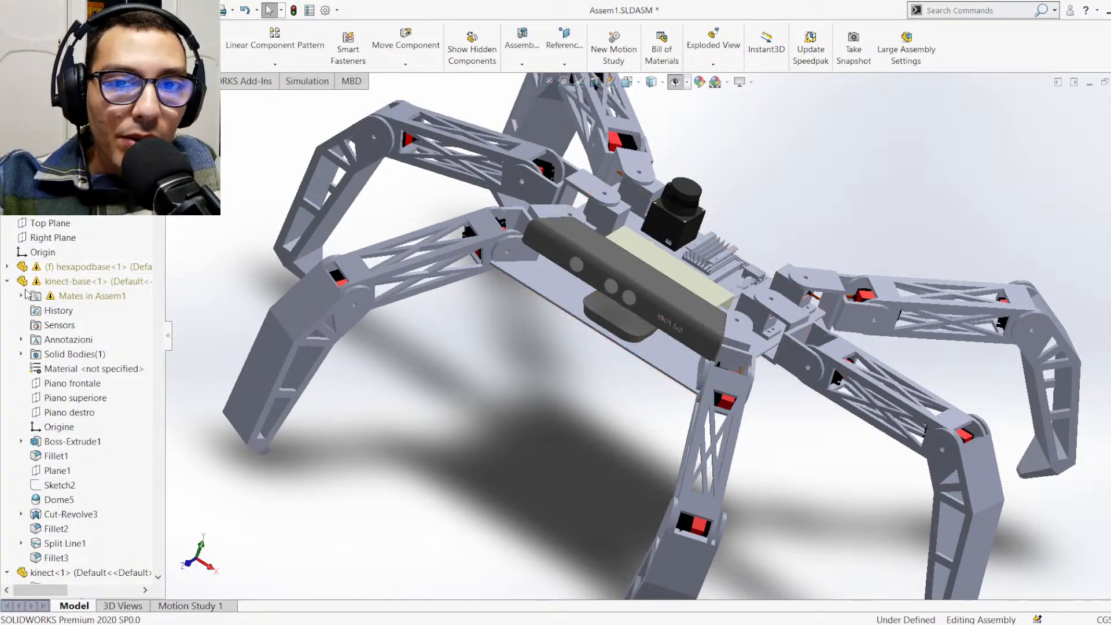
{"action": "scroll", "coordinate": [58, 301], "scroll_direction": "down", "scroll_amount": 1}
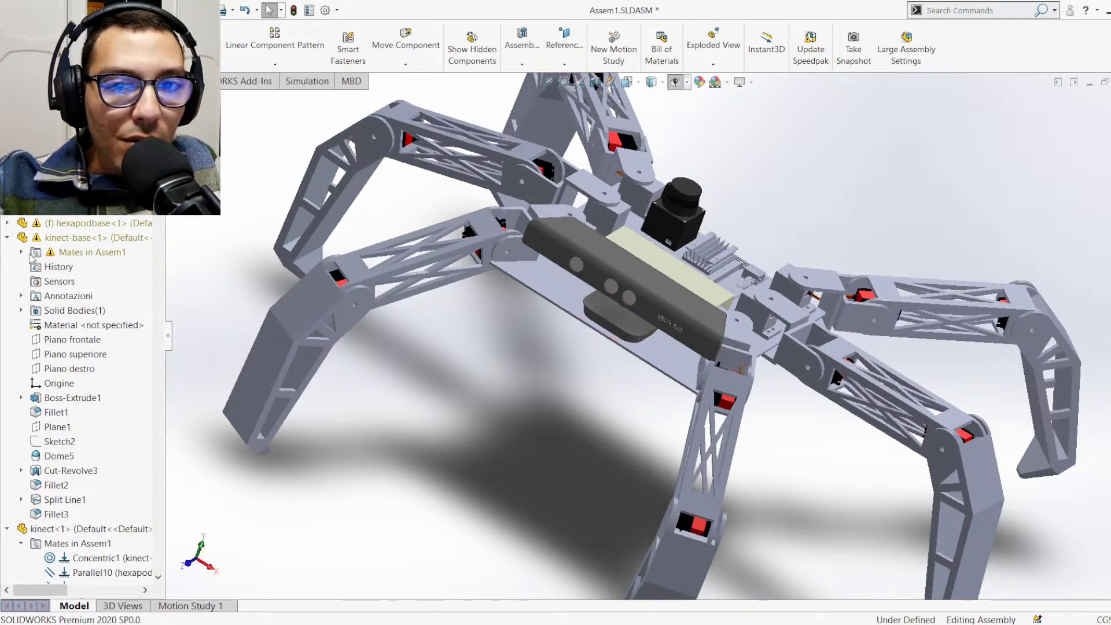
{"action": "left_click", "coordinate": [21, 252]}
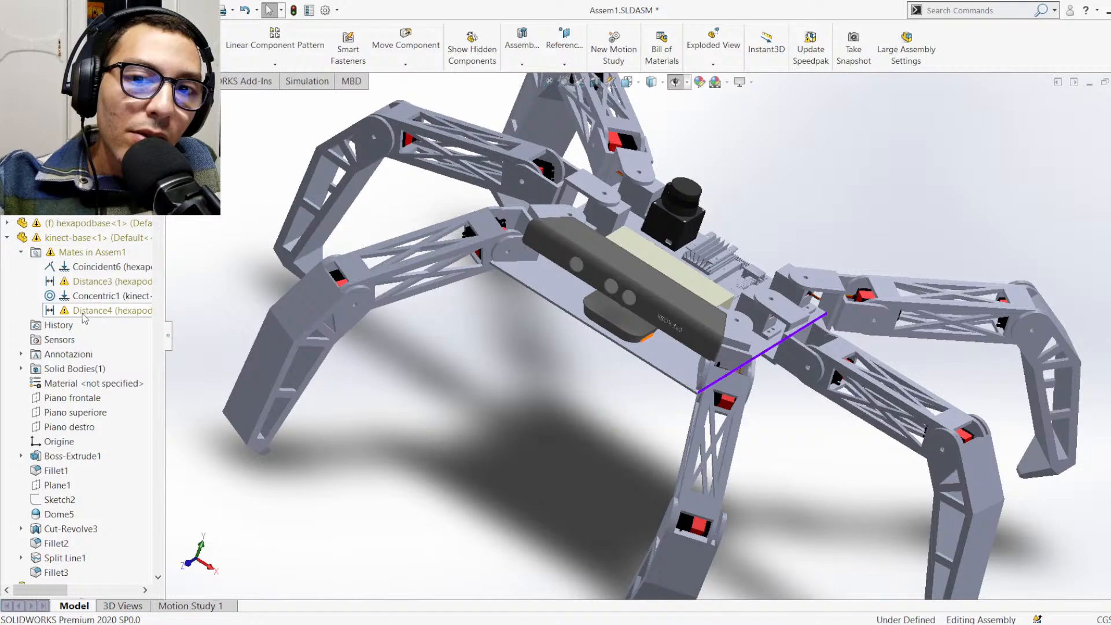
Delete the Distance4 mate between hexapodbase and kinect-base, and test the Kinect stand's freedom to move
{"action": "left_click", "coordinate": [7, 237]}
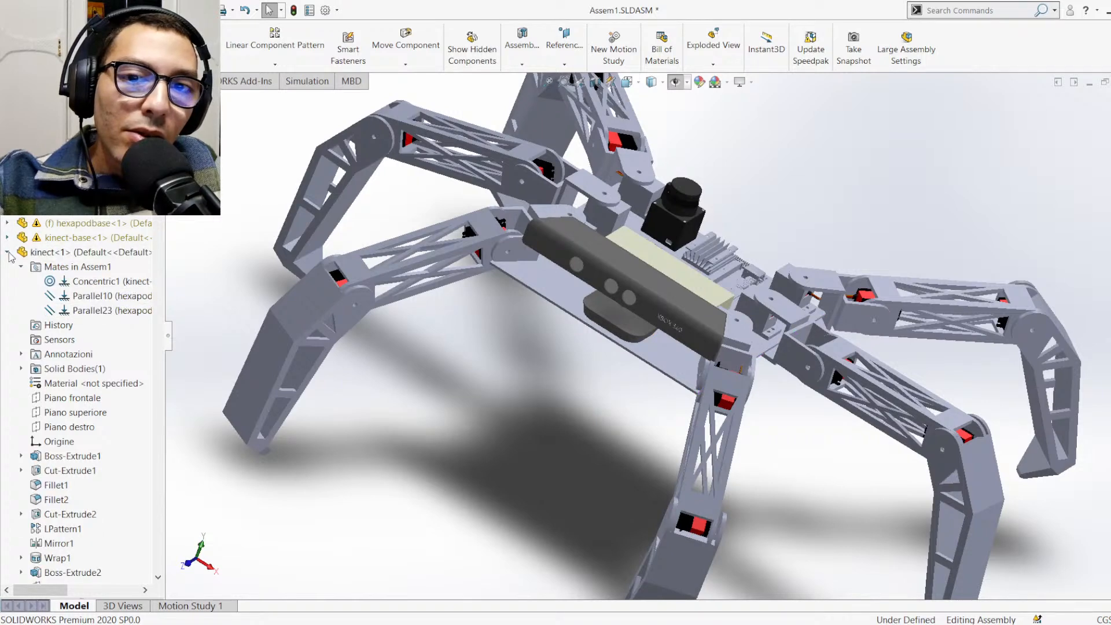
{"action": "left_click", "coordinate": [7, 251]}
{"action": "left_click", "coordinate": [7, 222]}
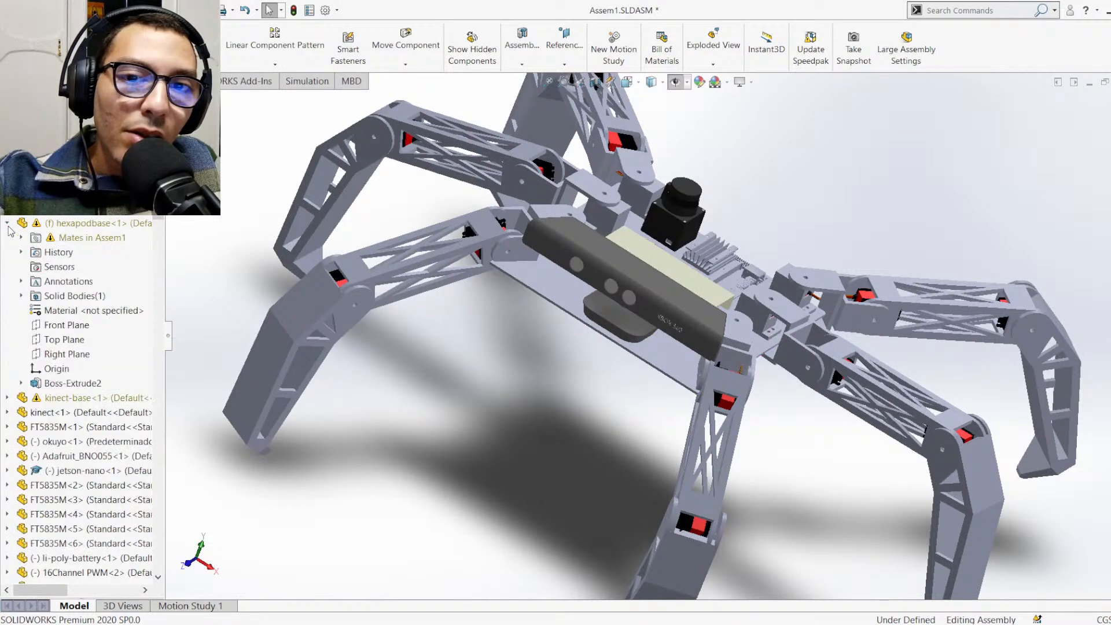
{"action": "left_click", "coordinate": [21, 237]}
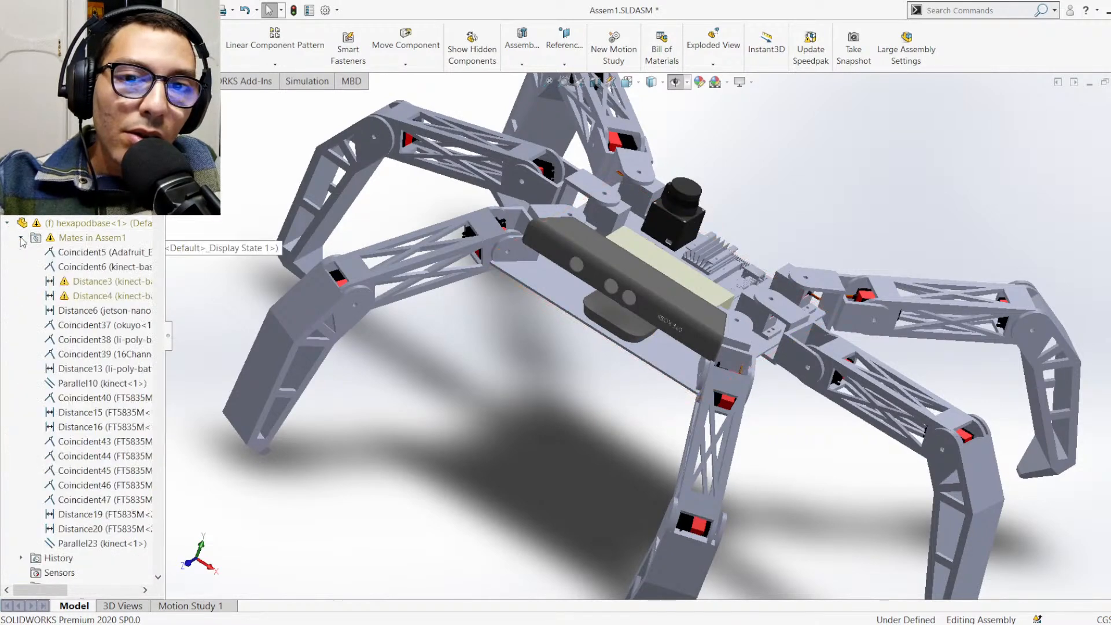
{"action": "left_click", "coordinate": [87, 298]}
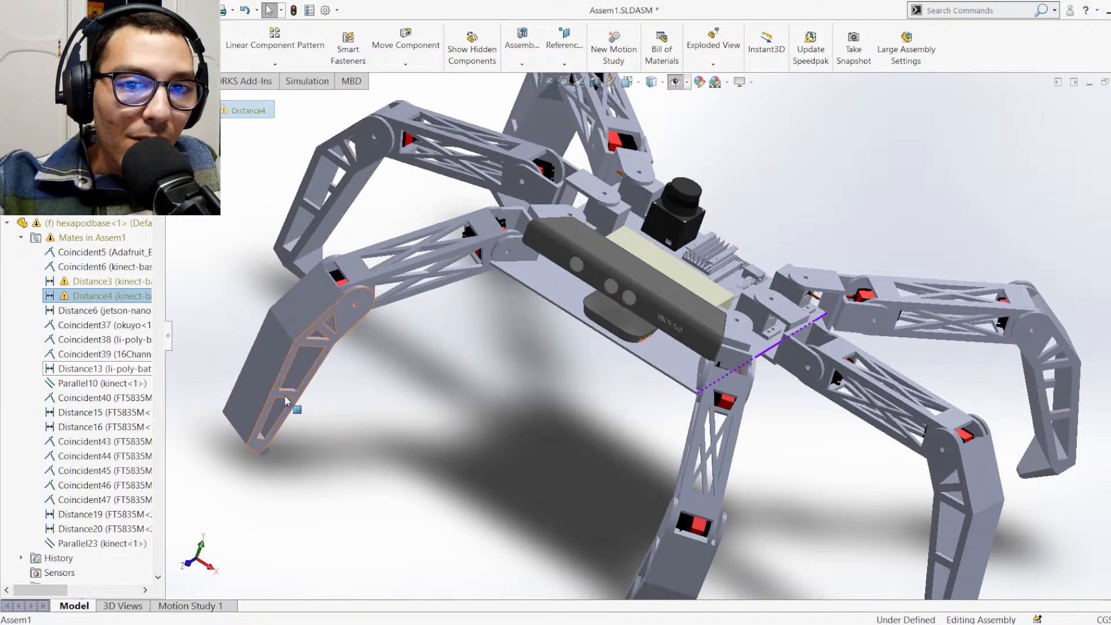
{"action": "left_click", "coordinate": [401, 409]}
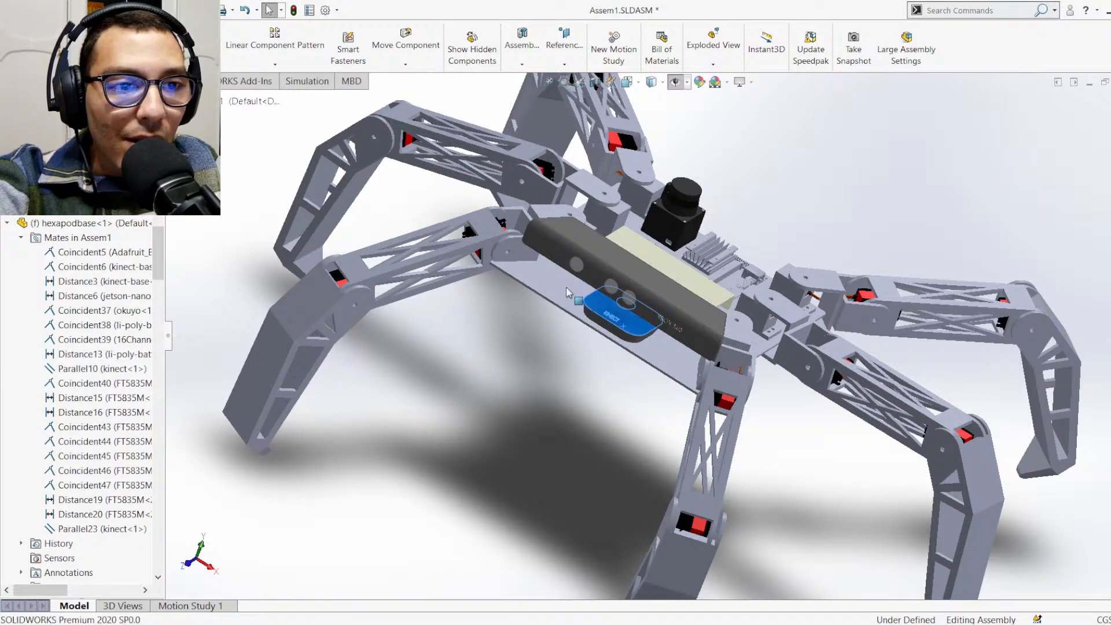
{"action": "mouse_move", "coordinate": [585, 301]}
{"action": "left_mouse_down"}
{"action": "mouse_move", "coordinate": [564, 286]}
{"action": "mouse_move", "coordinate": [581, 312]}
{"action": "left_mouse_up"}
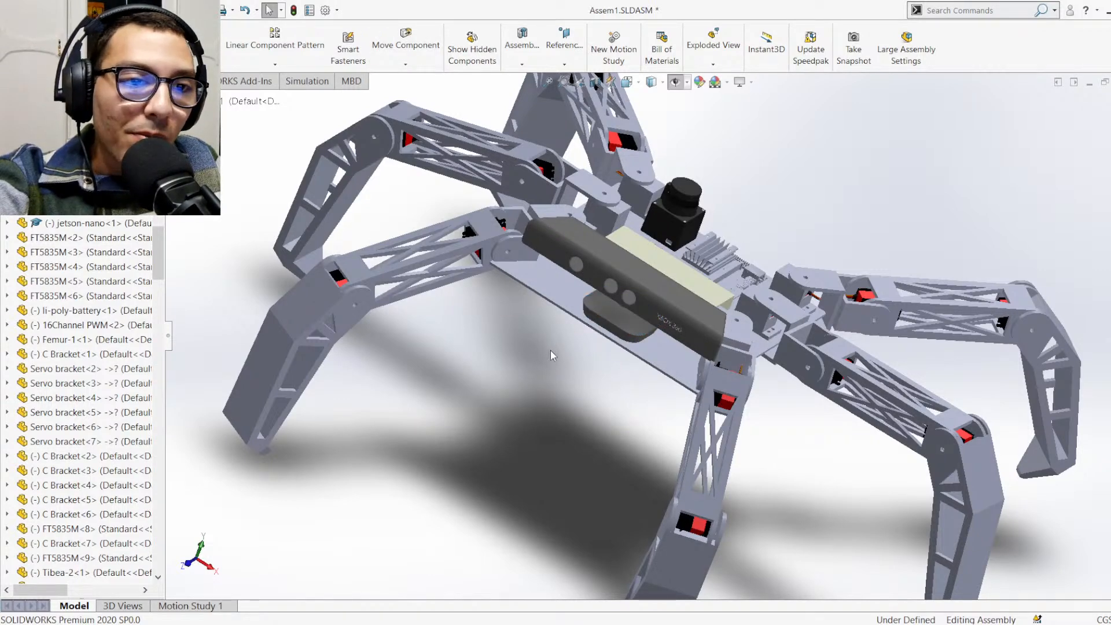
Check the constraint status of the components in the feature tree, collapsing the hexapodbase, kinect-base and kinect branches
{"action": "scroll", "coordinate": [111, 330], "scroll_direction": "up", "scroll_amount": 5}
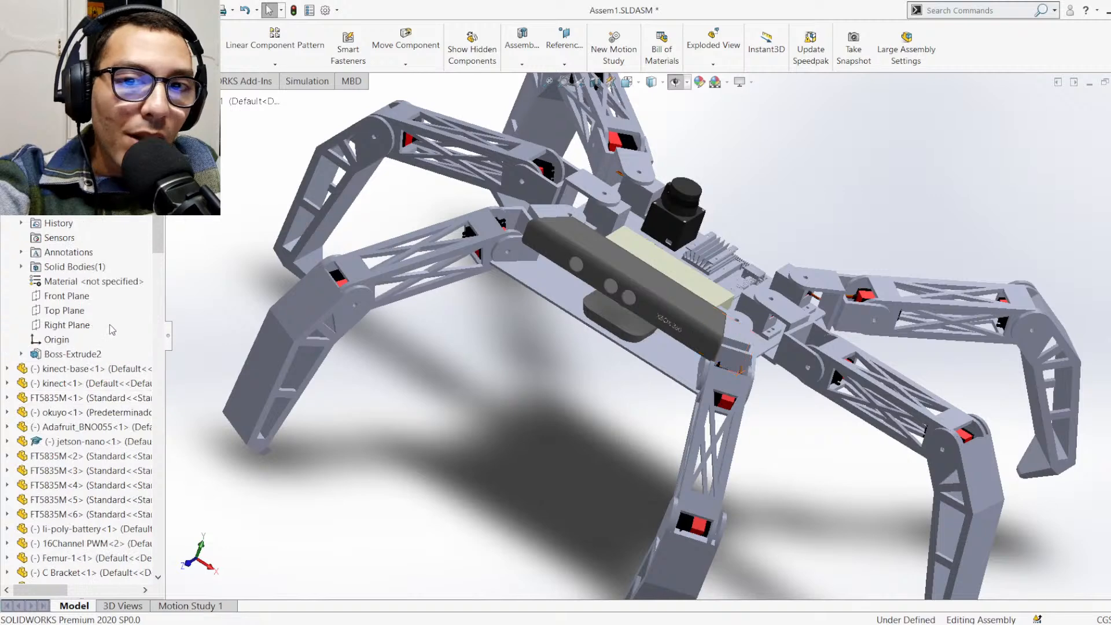
{"action": "scroll", "coordinate": [112, 330], "scroll_direction": "up", "scroll_amount": 10}
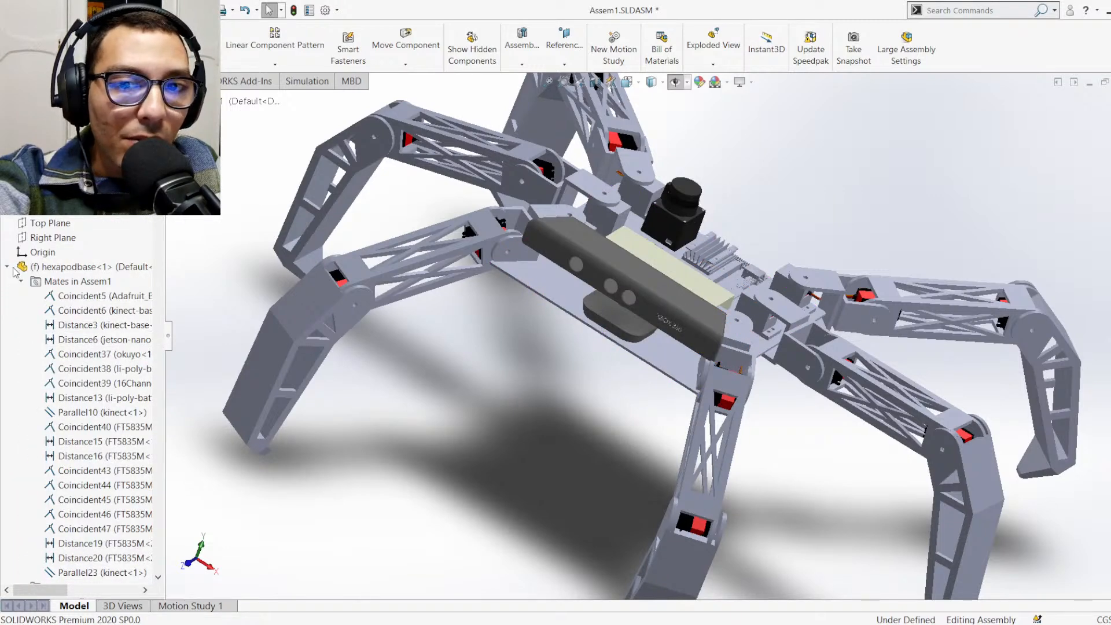
{"action": "left_click", "coordinate": [7, 267]}
{"action": "left_click", "coordinate": [8, 281]}
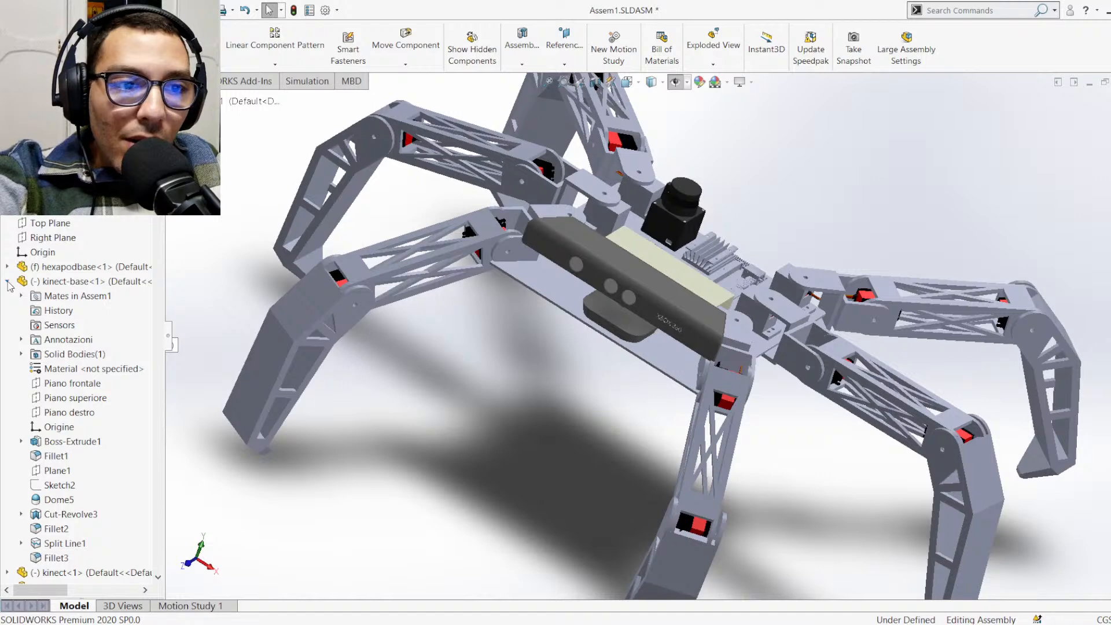
{"action": "left_click", "coordinate": [7, 282]}
{"action": "left_click", "coordinate": [8, 296]}
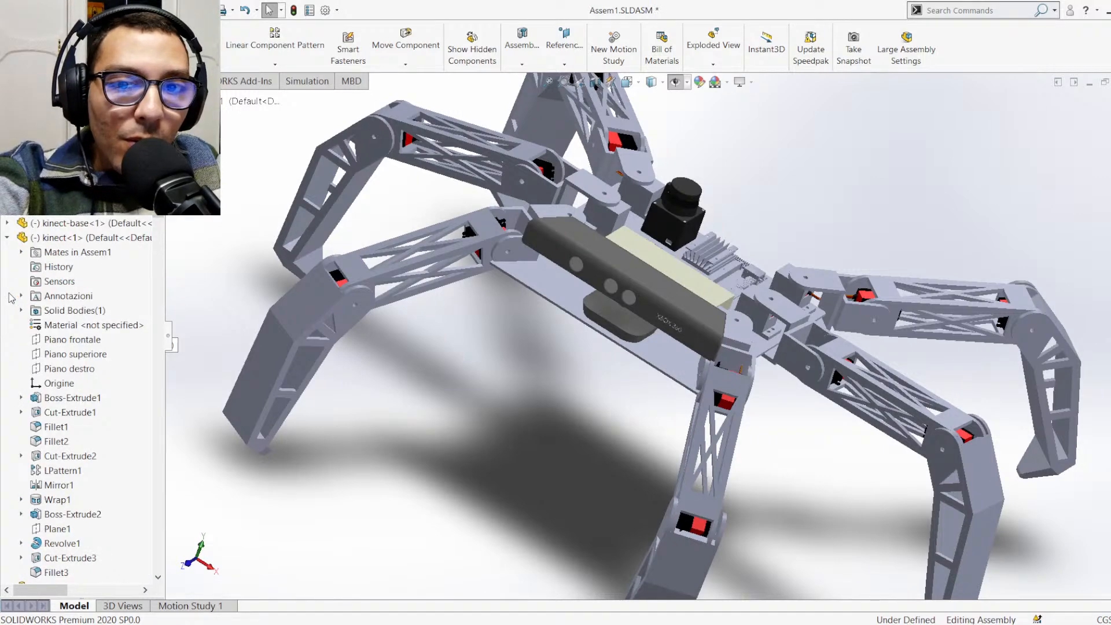
{"action": "left_click", "coordinate": [8, 237]}
{"action": "scroll", "coordinate": [34, 232], "scroll_direction": "down", "scroll_amount": 1}
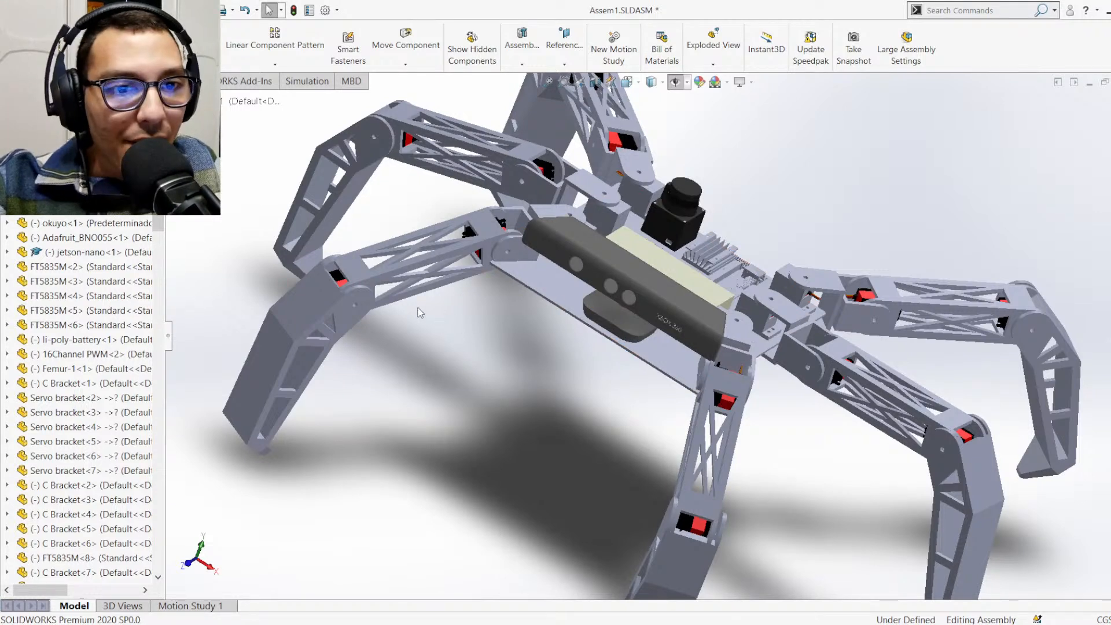
Shift Tibea-2<3> and Femur-1<3> of the front leg slightly outward and upward, and return to the Isometric view
{"action": "mouse_move", "coordinate": [319, 277]}
{"action": "left_mouse_down"}
{"action": "mouse_move", "coordinate": [316, 239]}
{"action": "mouse_move", "coordinate": [301, 270]}
{"action": "left_mouse_up"}
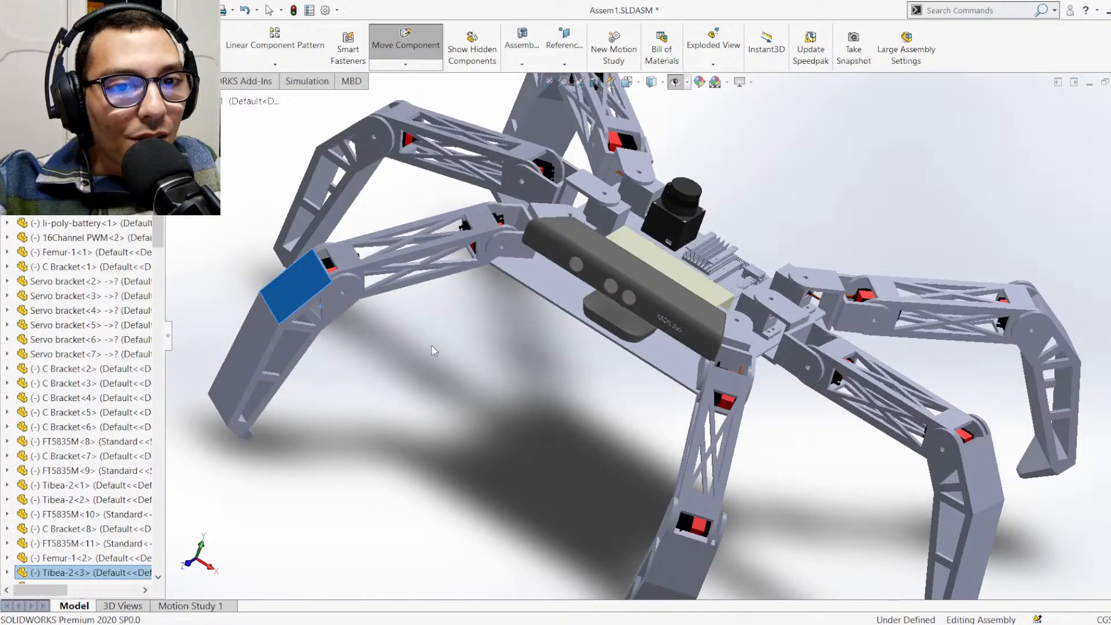
{"action": "key", "text": "Escape"}
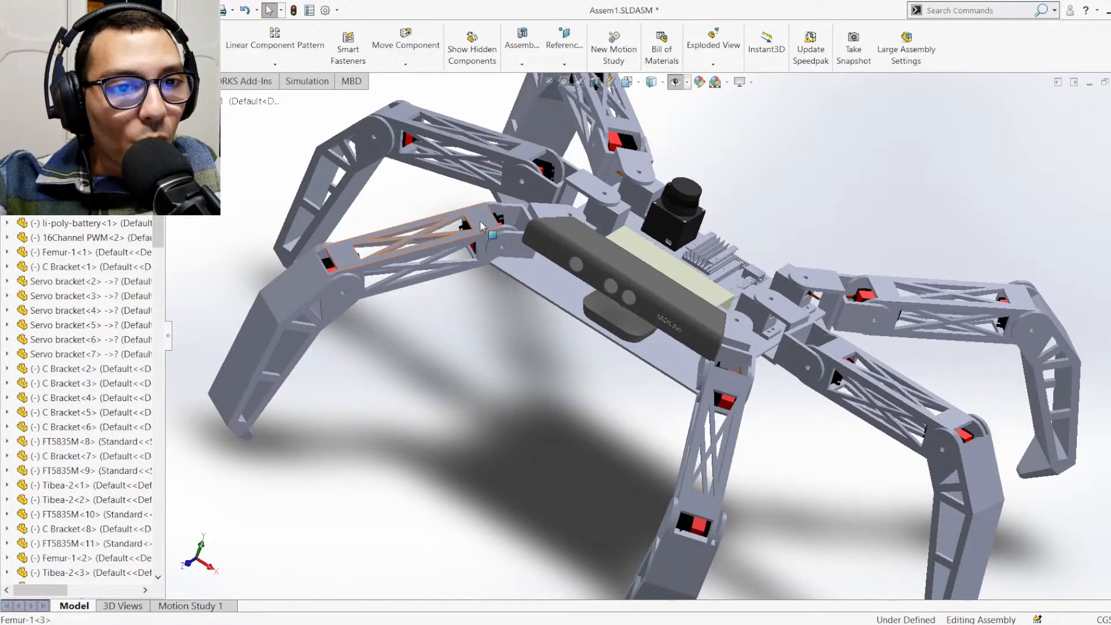
{"action": "left_click_drag", "start_coordinate": [478, 224], "coordinate": [479, 220]}
{"action": "key", "text": "Escape"}
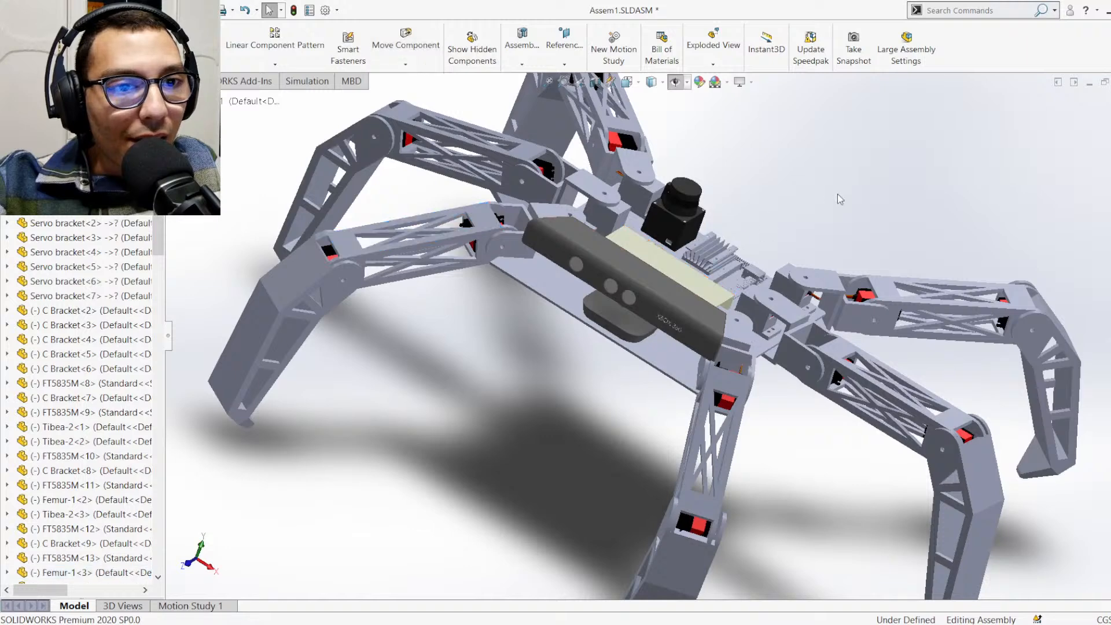
{"action": "key", "text": "ctrl+7"}
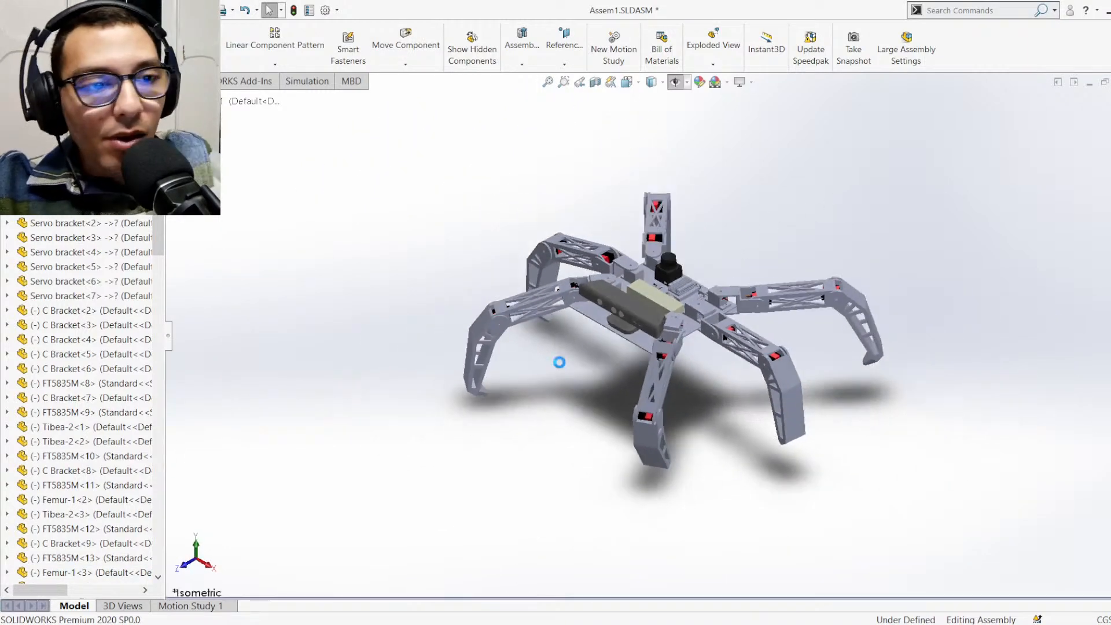
{"action": "scroll", "coordinate": [643, 278], "scroll_direction": "down", "scroll_amount": 2}
{"action": "scroll", "coordinate": [636, 292], "scroll_direction": "up", "scroll_amount": 1}
{"action": "scroll", "coordinate": [636, 301], "scroll_direction": "down", "scroll_amount": 2}
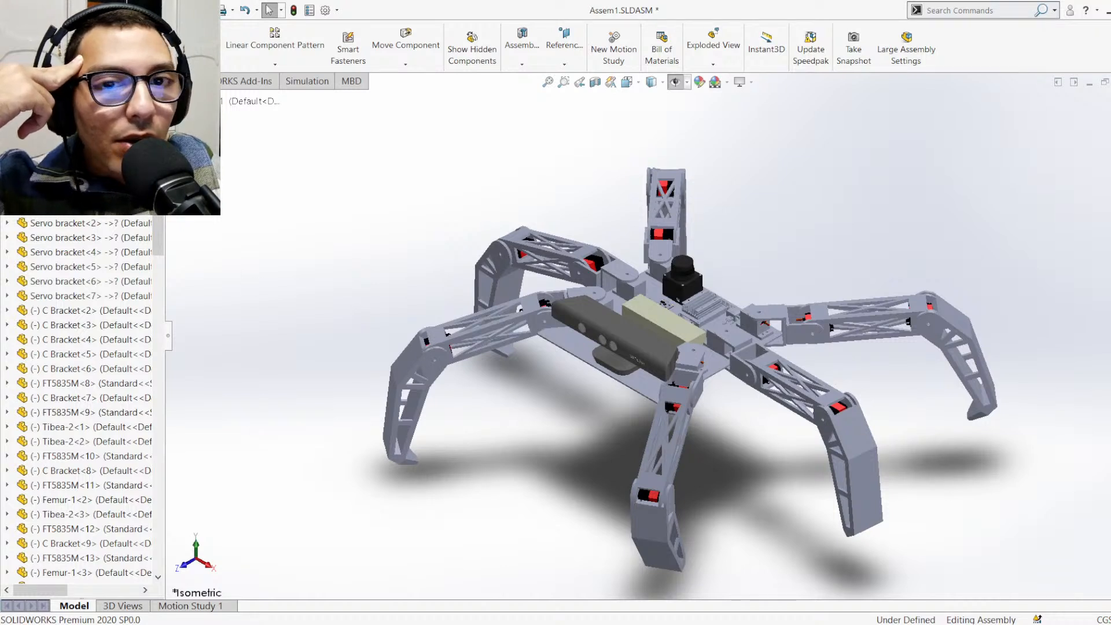
Start a new Static simulation study for the assembly and enter Weight as its name
{"action": "left_click", "coordinate": [109, 81]}
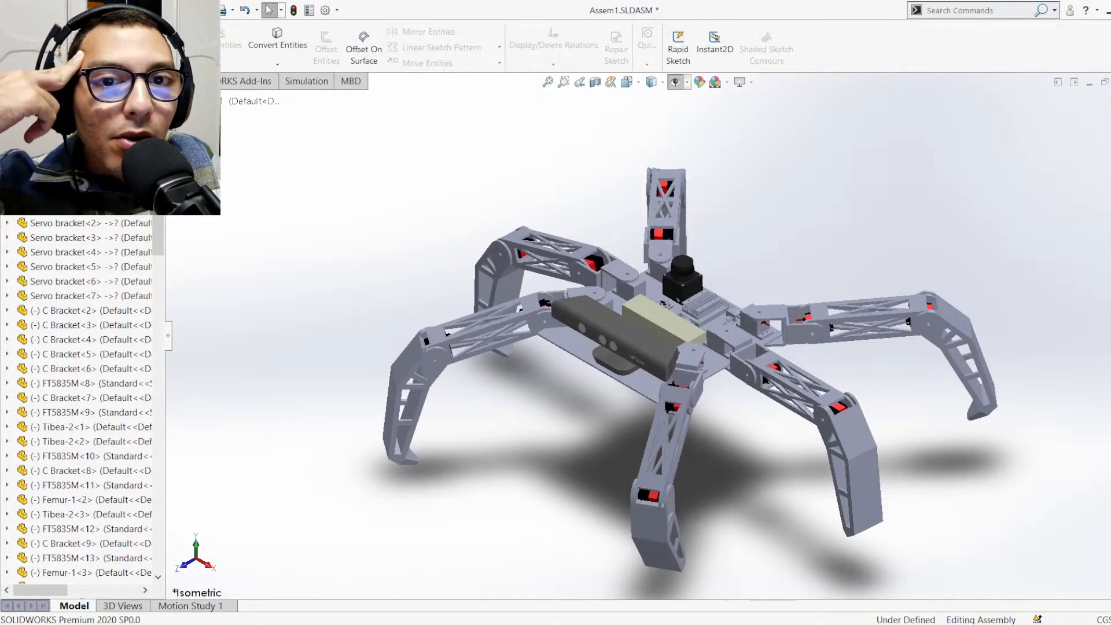
{"action": "left_click", "coordinate": [152, 81]}
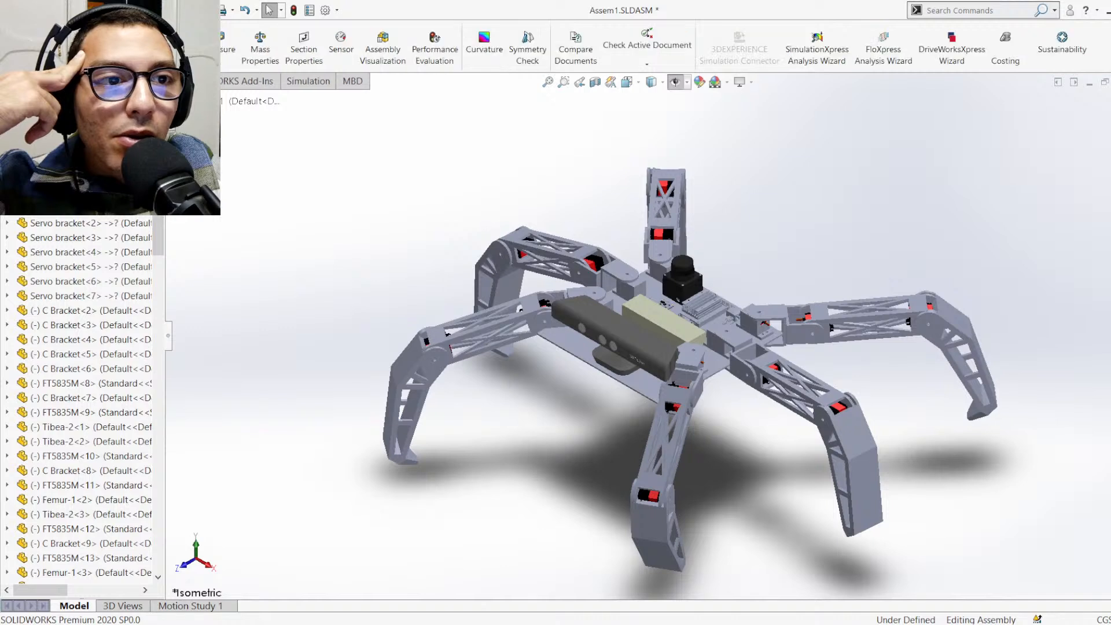
{"action": "left_click", "coordinate": [287, 84]}
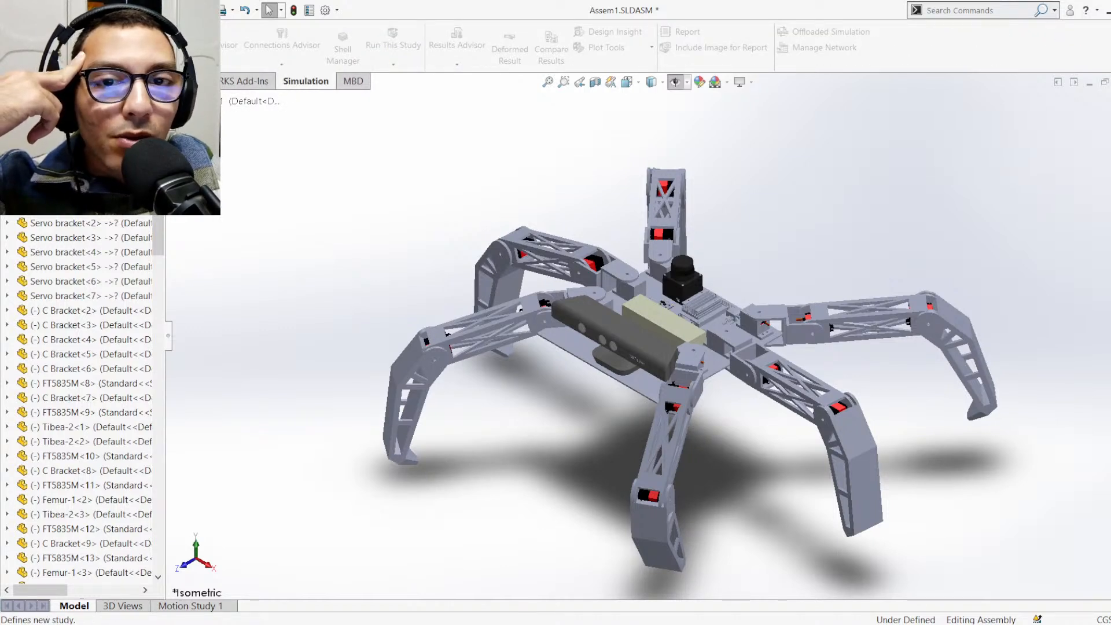
{"action": "left_click", "coordinate": [41, 92]}
{"action": "left_click", "coordinate": [76, 253]}
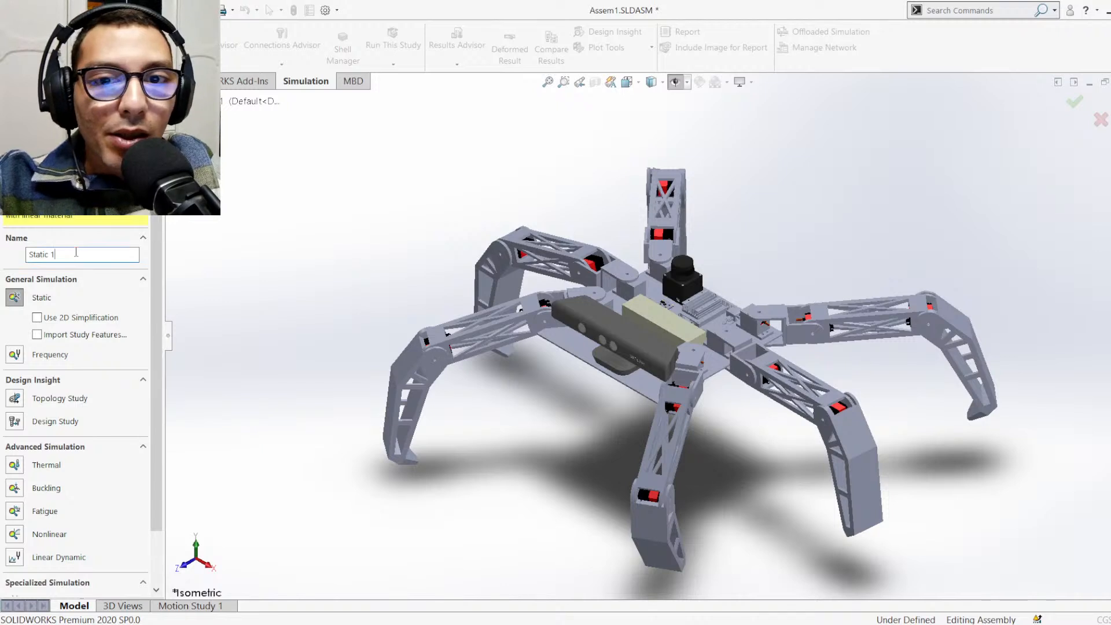
{"action": "left_click_drag", "start_coordinate": [76, 253], "coordinate": [19, 254]}
{"action": "type", "text": "W"}
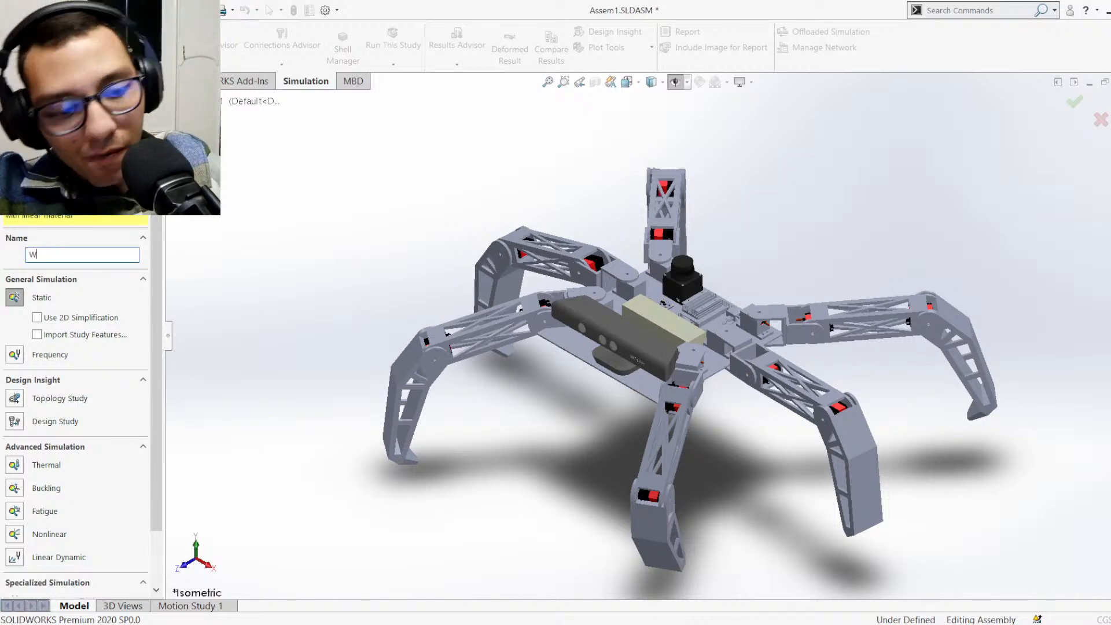
{"action": "type", "text": "eight"}
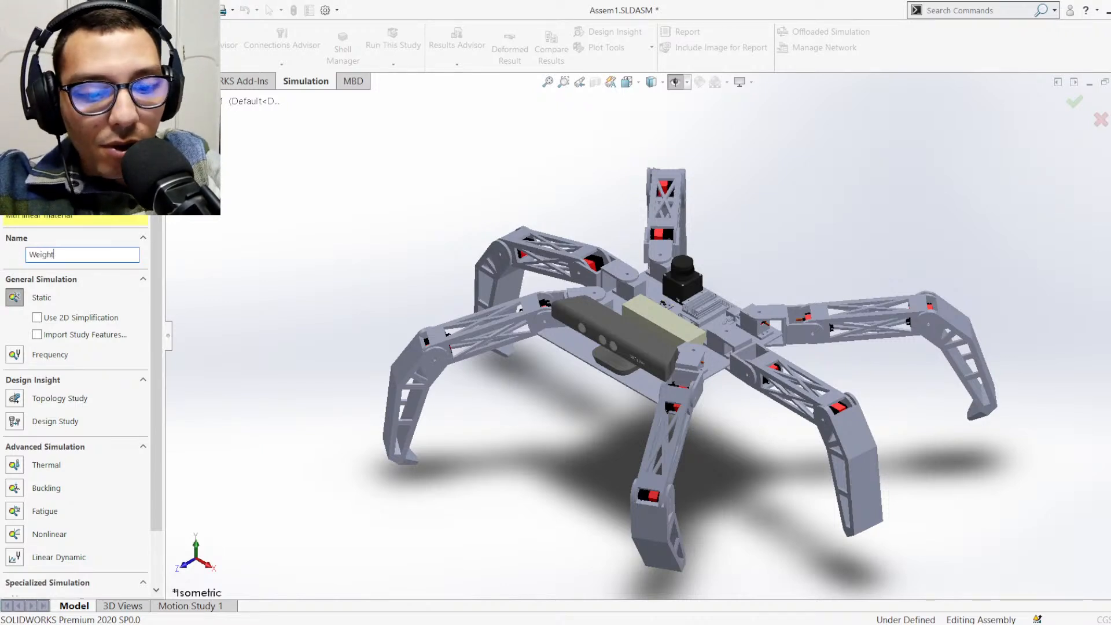
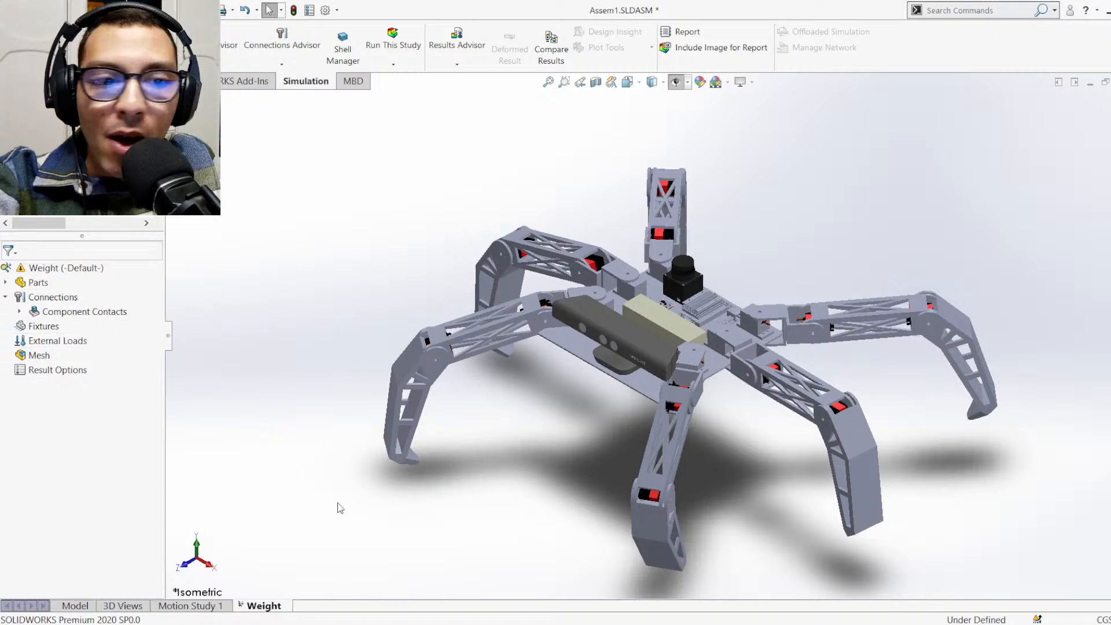
Save the assembly from its model view and return to the Weight study
{"action": "left_click", "coordinate": [66, 606]}
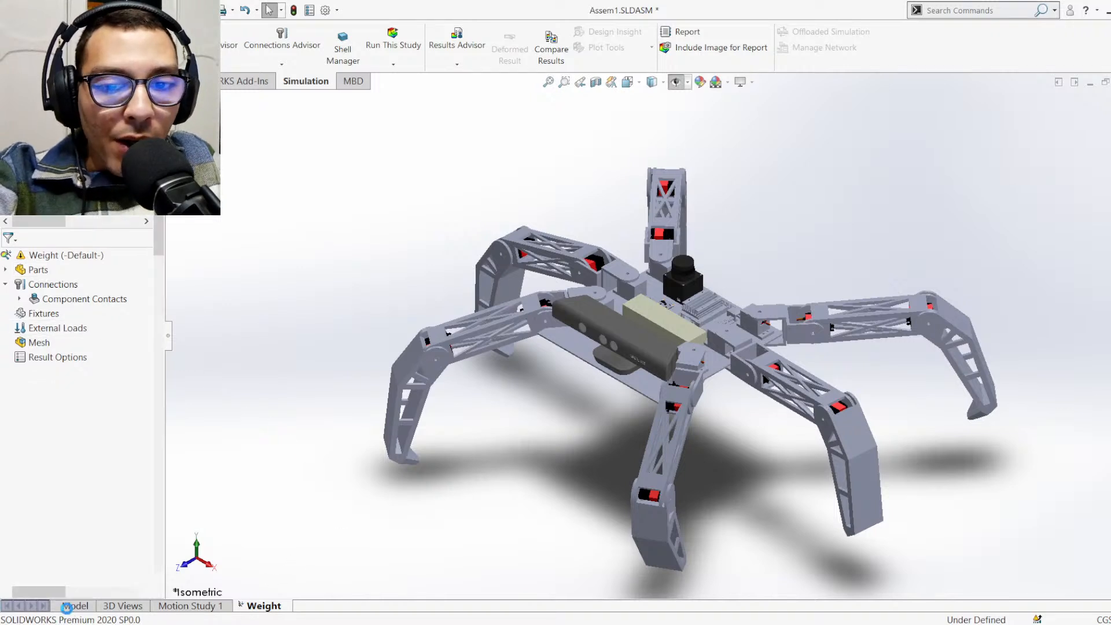
{"action": "left_click", "coordinate": [69, 608]}
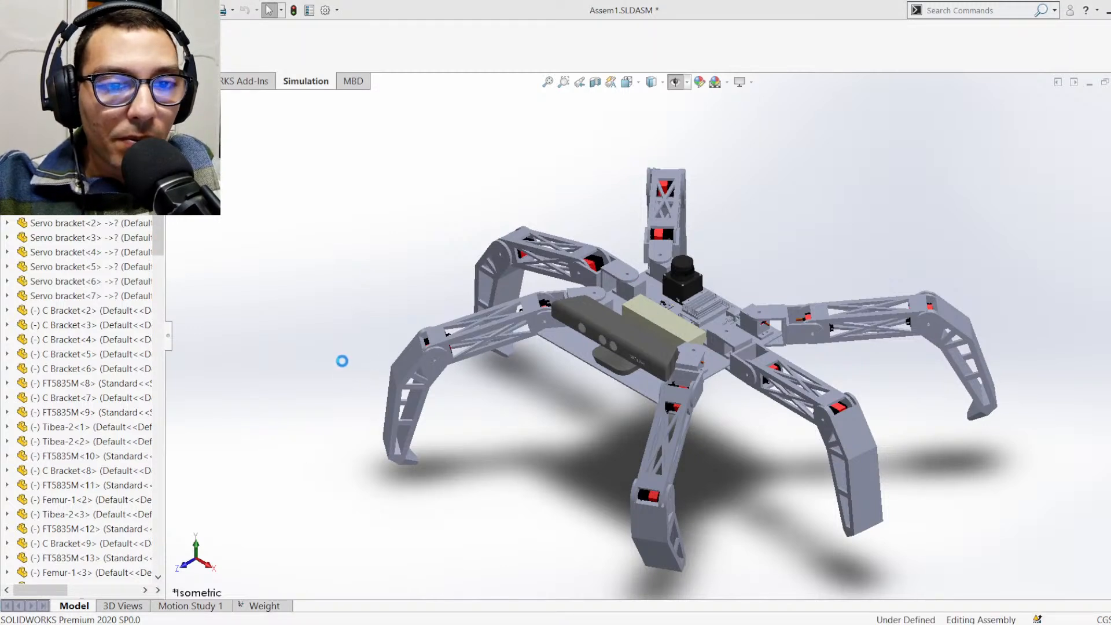
{"action": "key", "text": "ctrl+s"}
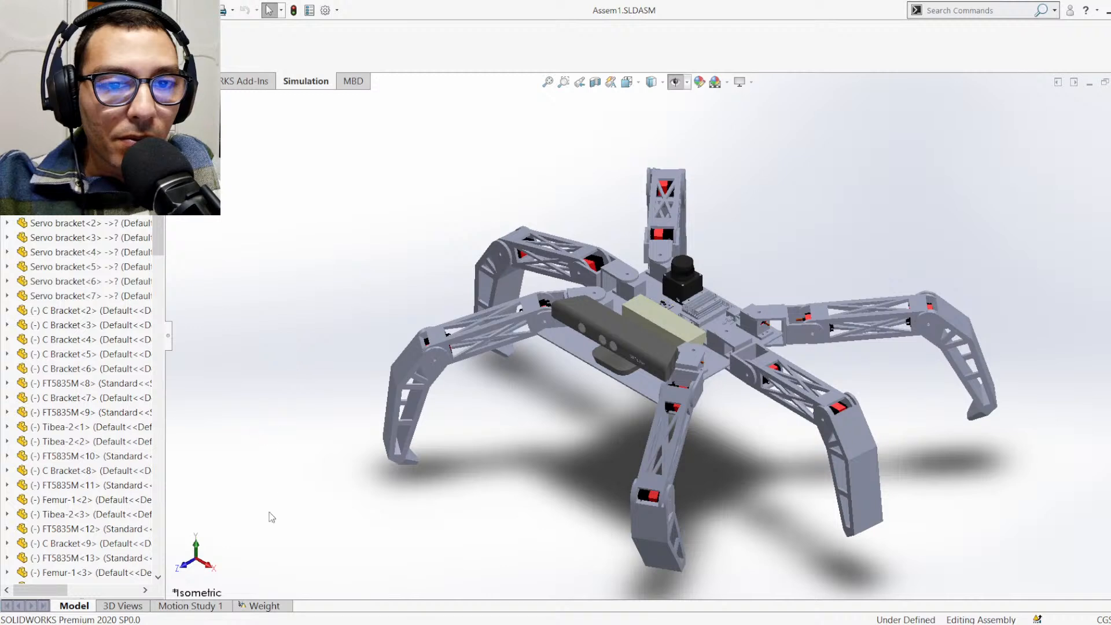
{"action": "left_click", "coordinate": [270, 604]}
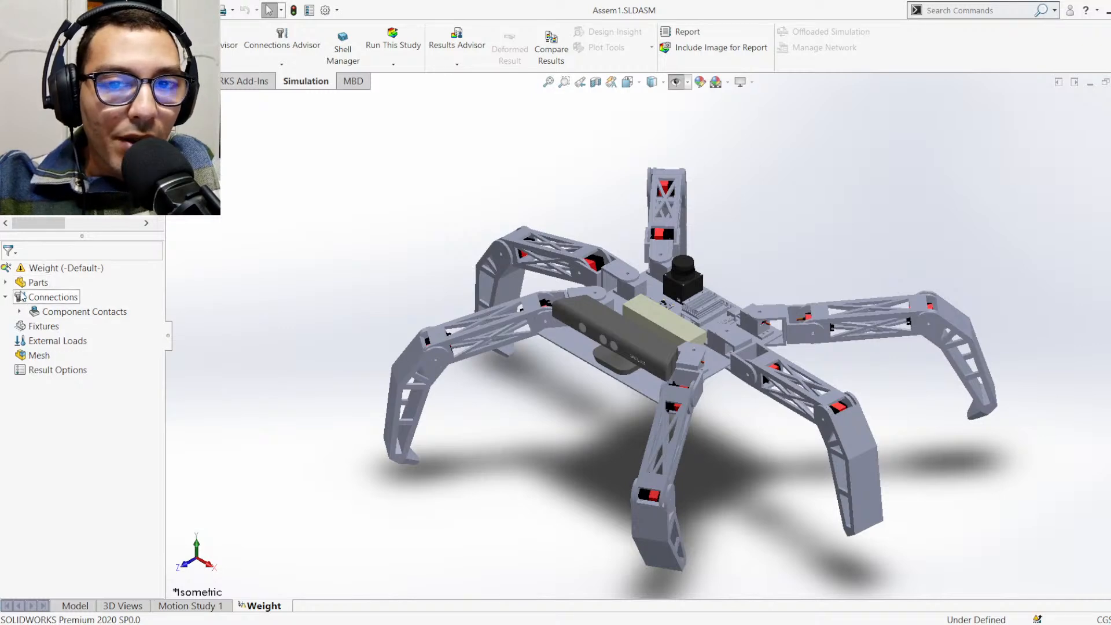
Examine the hexapod's body and legs, and review the parts included in the Weight study
{"action": "scroll", "coordinate": [721, 322], "scroll_direction": "down", "scroll_amount": 3}
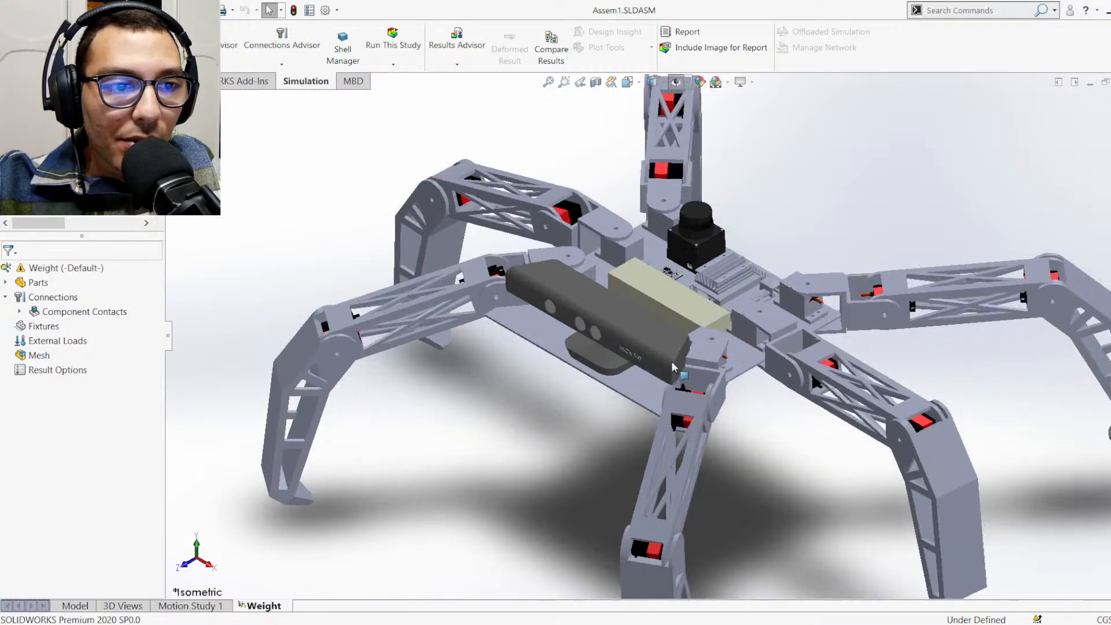
{"action": "scroll", "coordinate": [718, 307], "scroll_direction": "up", "scroll_amount": 3}
{"action": "scroll", "coordinate": [709, 259], "scroll_direction": "down", "scroll_amount": 1}
{"action": "scroll", "coordinate": [709, 259], "scroll_direction": "down", "scroll_amount": 3}
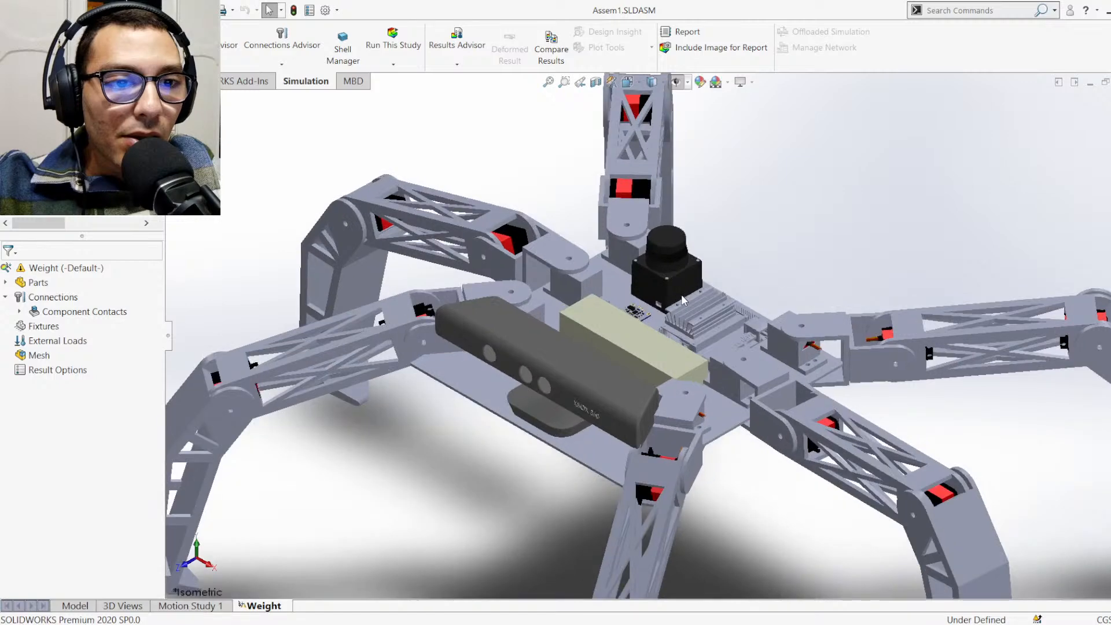
{"action": "scroll", "coordinate": [686, 312], "scroll_direction": "up", "scroll_amount": 6}
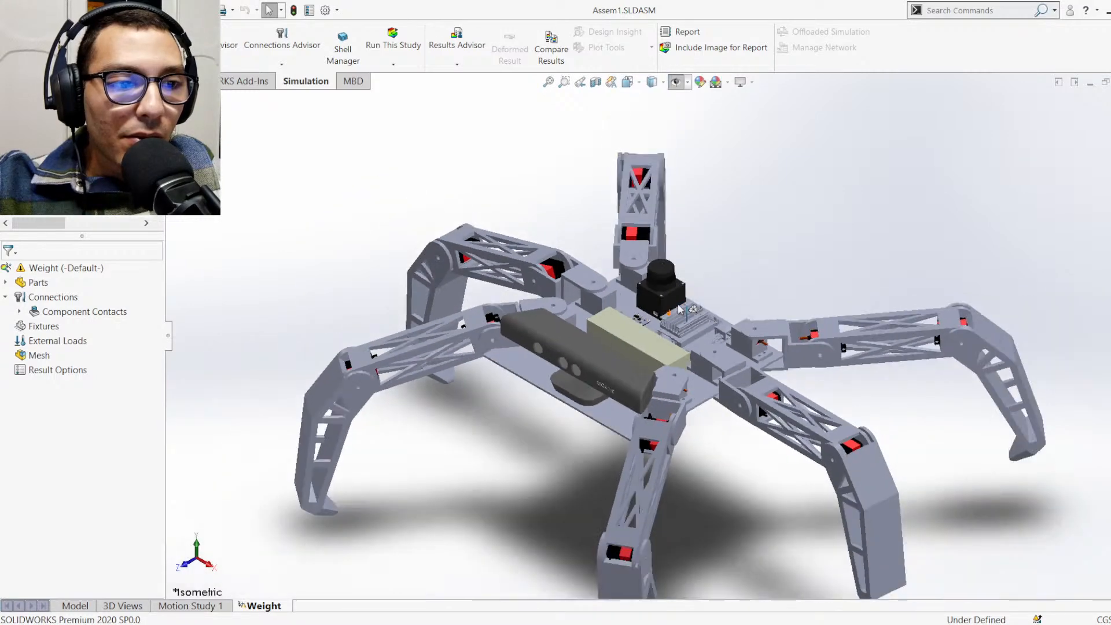
{"action": "scroll", "coordinate": [651, 375], "scroll_direction": "up", "scroll_amount": 2}
{"action": "scroll", "coordinate": [645, 446], "scroll_direction": "up", "scroll_amount": 2}
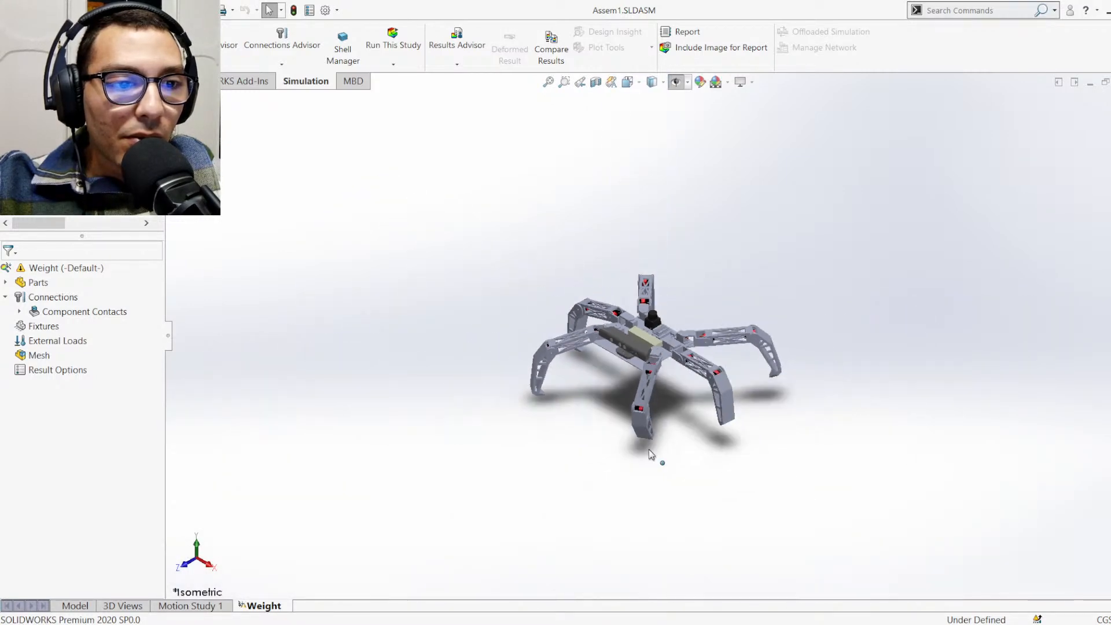
{"action": "scroll", "coordinate": [656, 447], "scroll_direction": "down", "scroll_amount": 4}
{"action": "scroll", "coordinate": [655, 447], "scroll_direction": "down", "scroll_amount": 2}
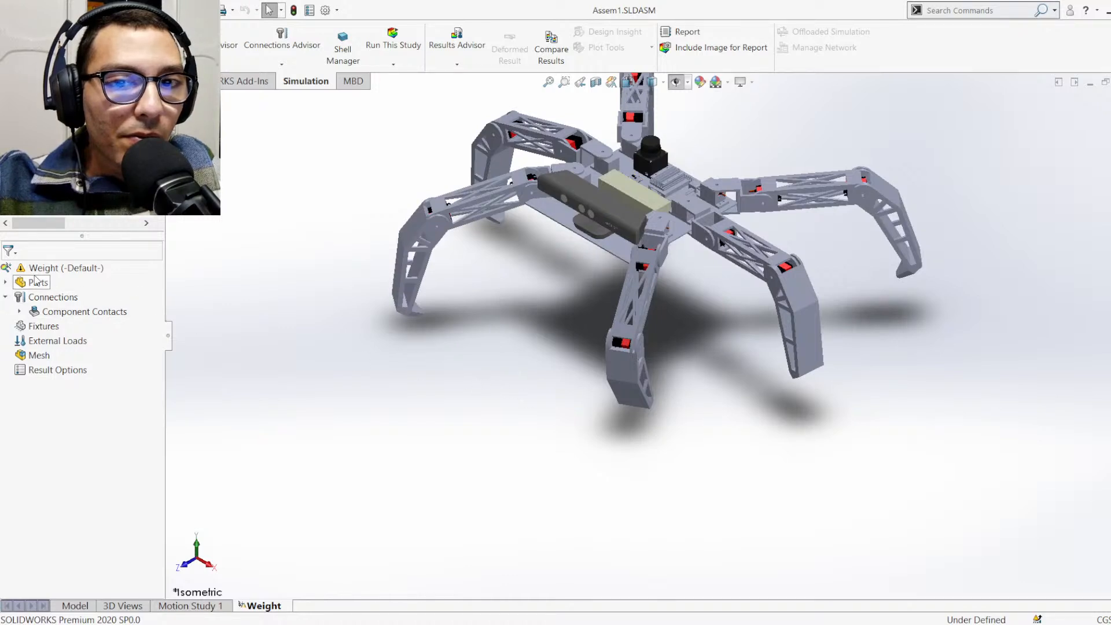
{"action": "left_click", "coordinate": [7, 283]}
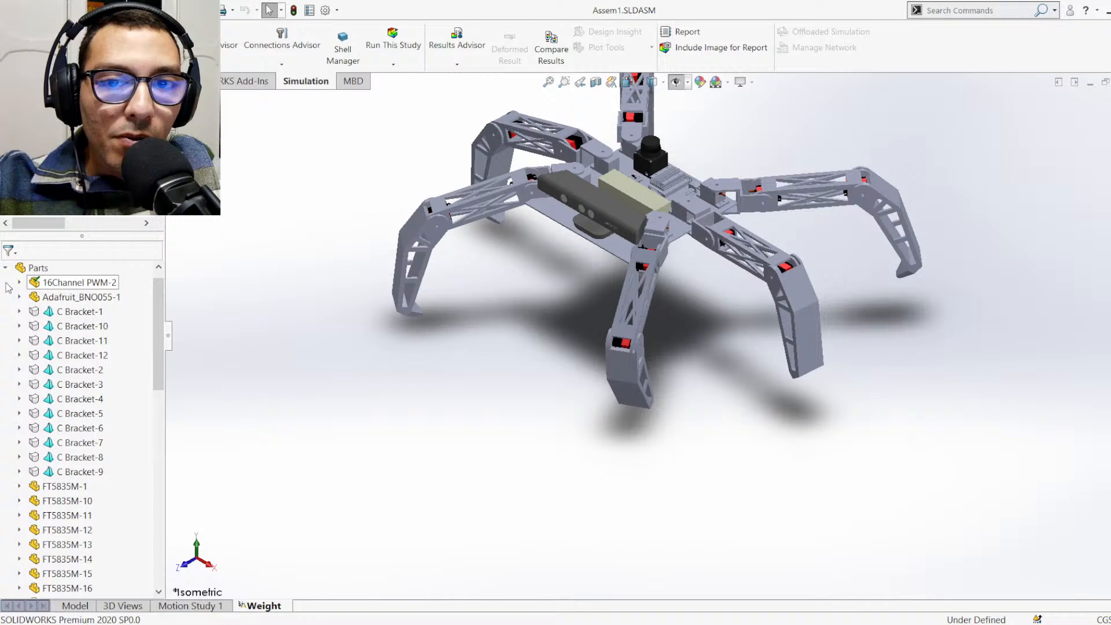
{"action": "left_click", "coordinate": [6, 268]}
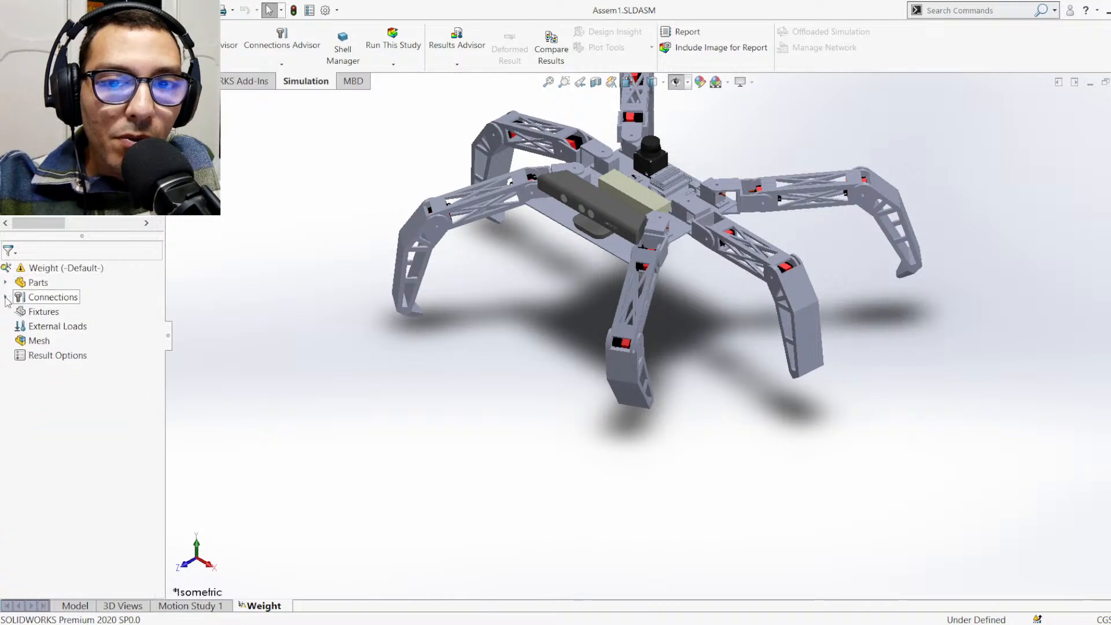
{"action": "left_click", "coordinate": [44, 316]}
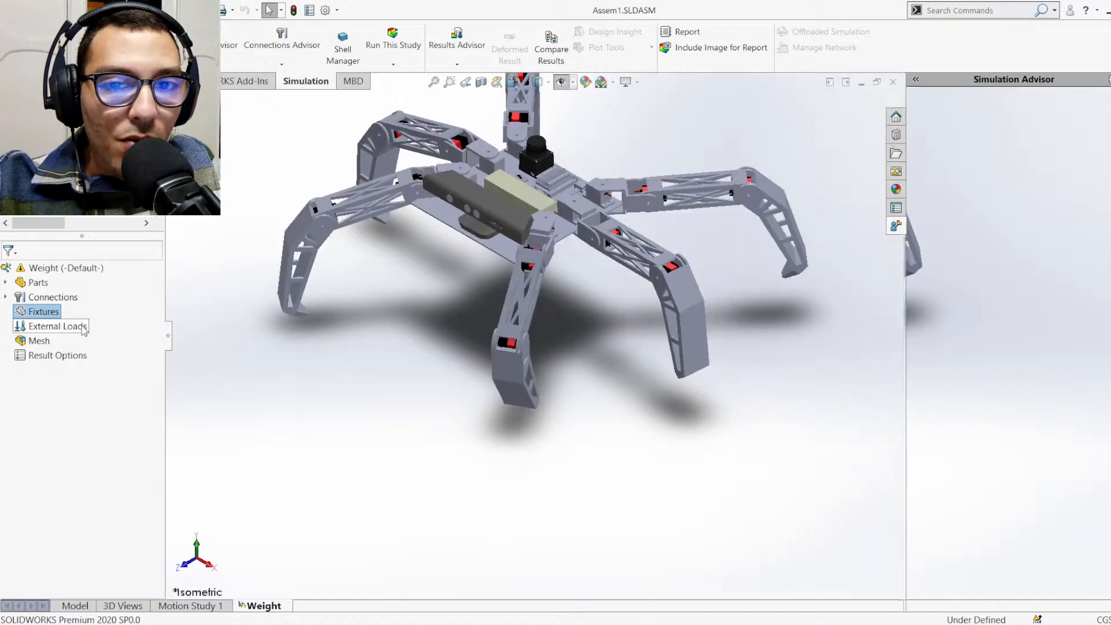
{"action": "left_click", "coordinate": [824, 385]}
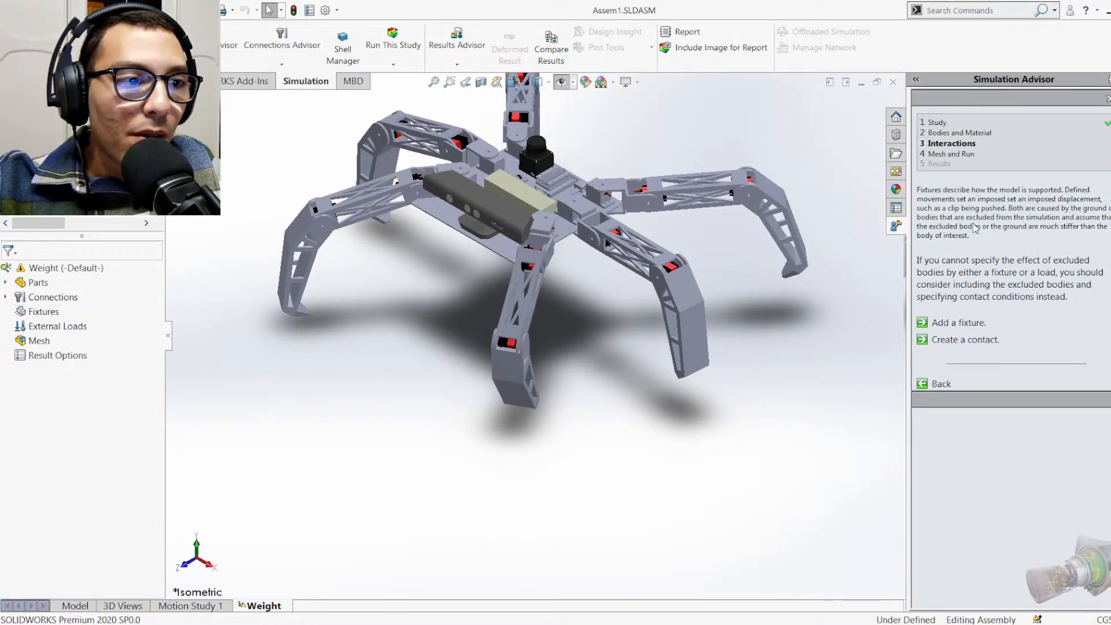
{"action": "left_click", "coordinate": [1106, 99]}
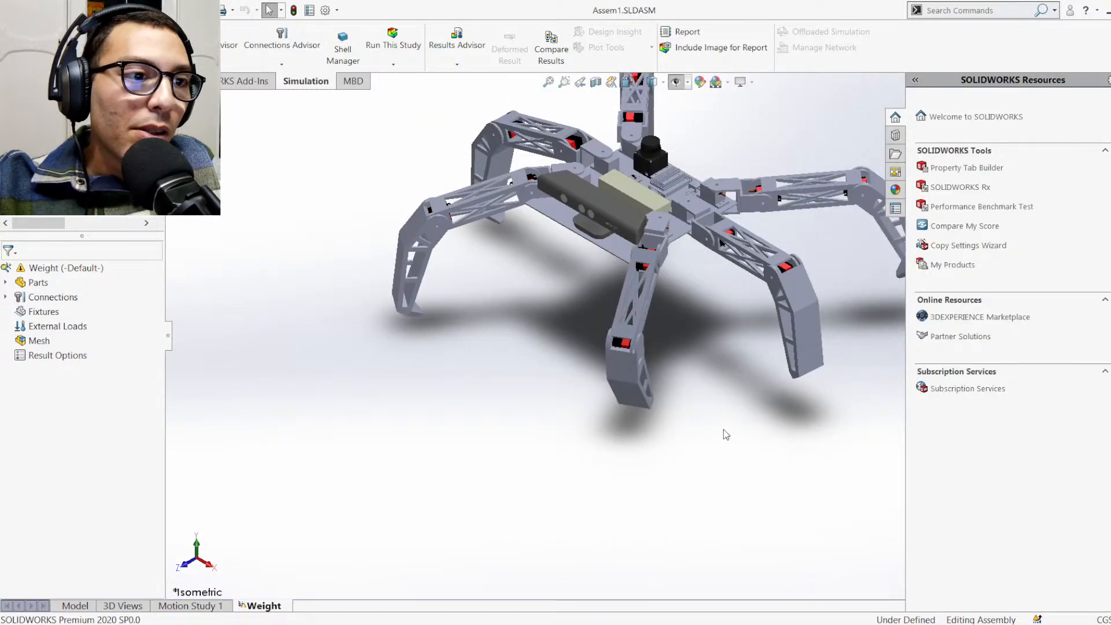
Start a Fixed Geometry fixture and pick the rounded foot-tip faces of Tibea-2-5 and Tibea-2-3
{"action": "left_click", "coordinate": [45, 312]}
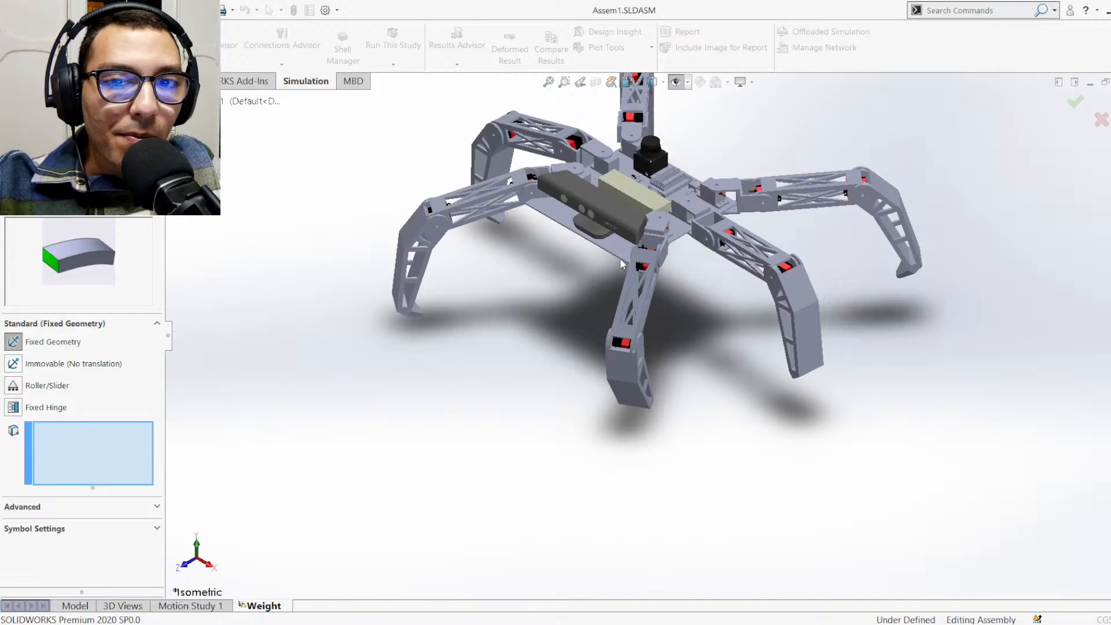
{"action": "scroll", "coordinate": [659, 275], "scroll_direction": "down", "scroll_amount": 4}
{"action": "scroll", "coordinate": [724, 432], "scroll_direction": "up", "scroll_amount": 4}
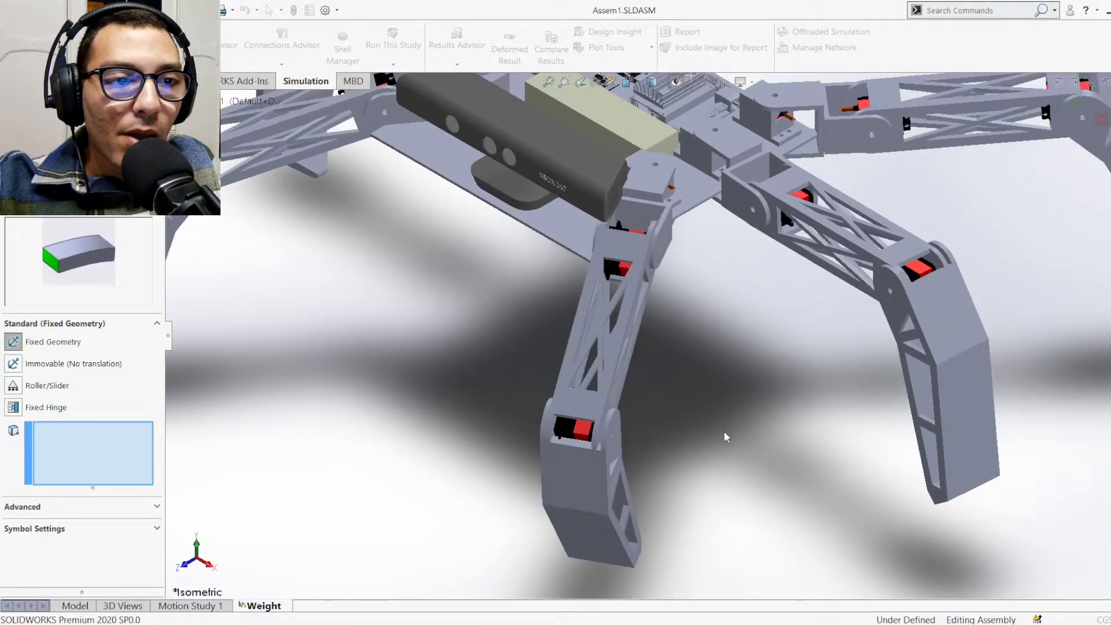
{"action": "middle_click_drag", "start_coordinate": [856, 550], "coordinate": [768, 444]}
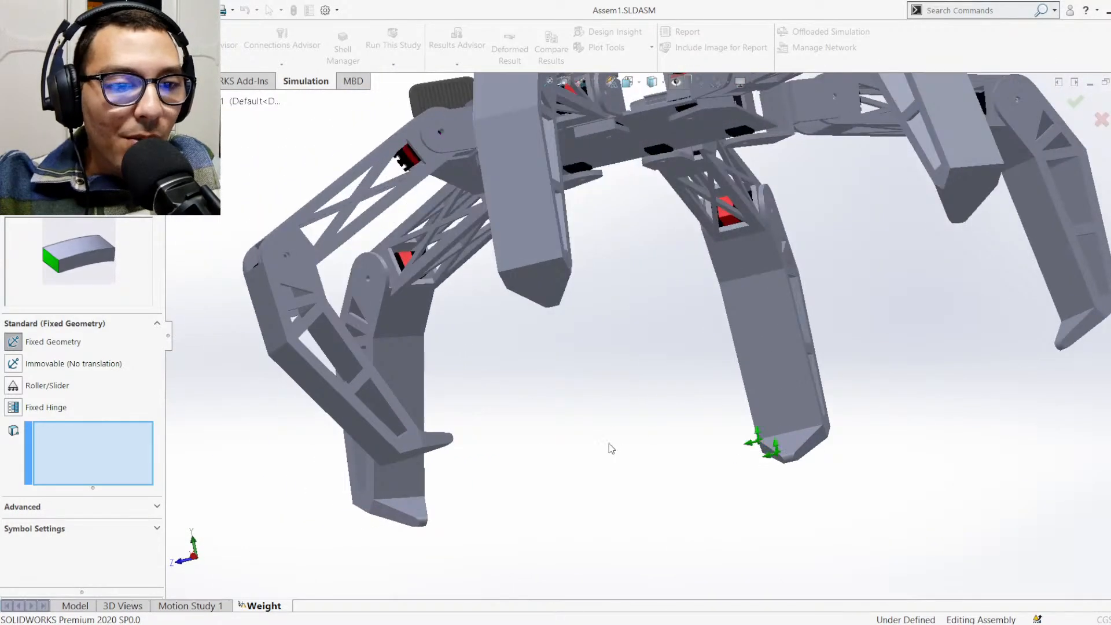
{"action": "scroll", "coordinate": [570, 453], "scroll_direction": "down", "scroll_amount": 3}
{"action": "left_click", "coordinate": [948, 453]}
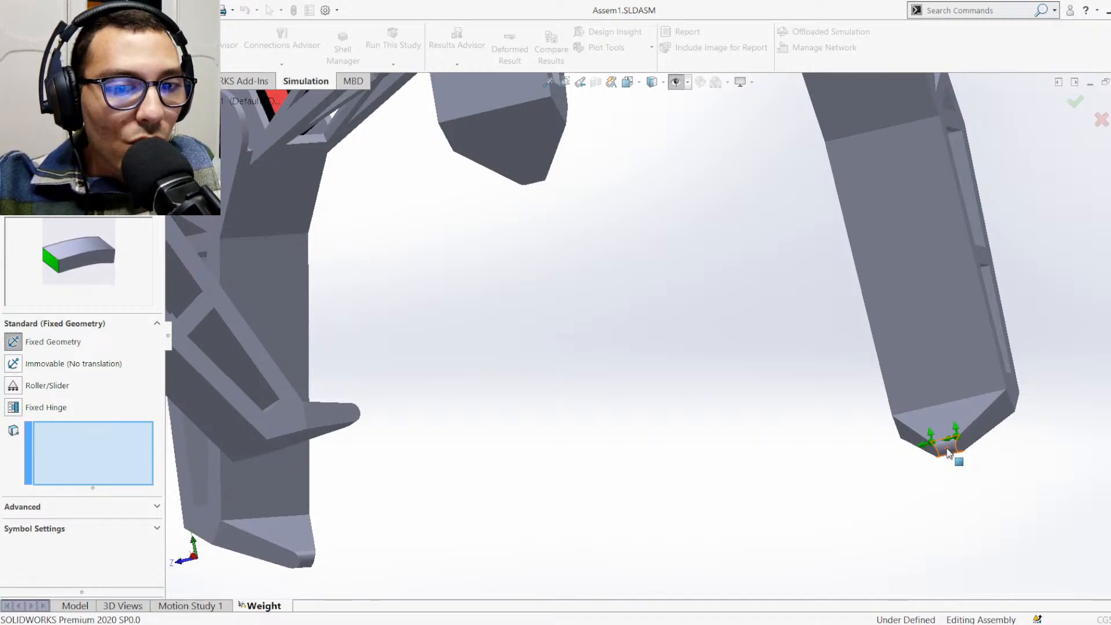
{"action": "left_click", "coordinate": [949, 453]}
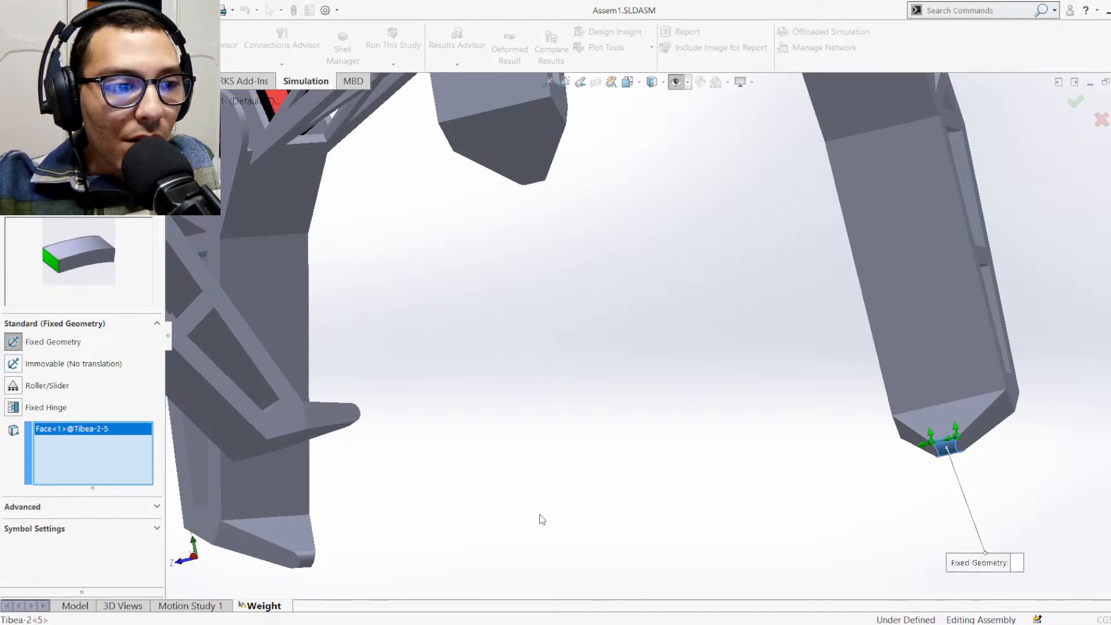
{"action": "left_click", "coordinate": [308, 566]}
{"action": "scroll", "coordinate": [417, 567], "scroll_direction": "up", "scroll_amount": 5}
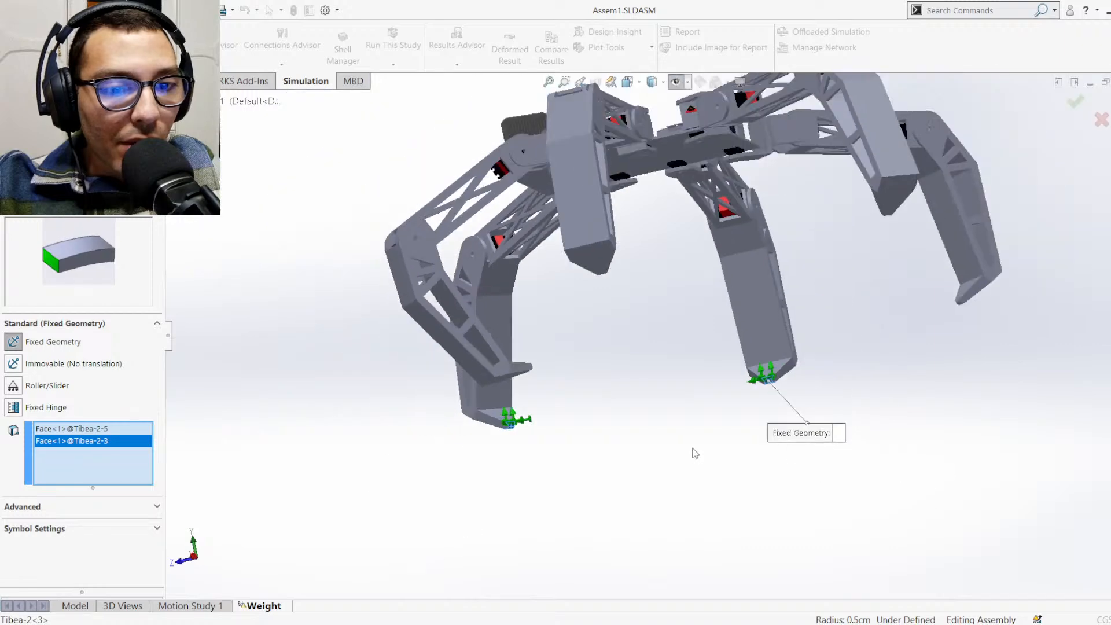
Add the foot-tip faces of Tibea-2-2 and Tibea-2-1 to the Fixed Geometry fixture
{"action": "middle_click_drag", "start_coordinate": [499, 384], "coordinate": [510, 356]}
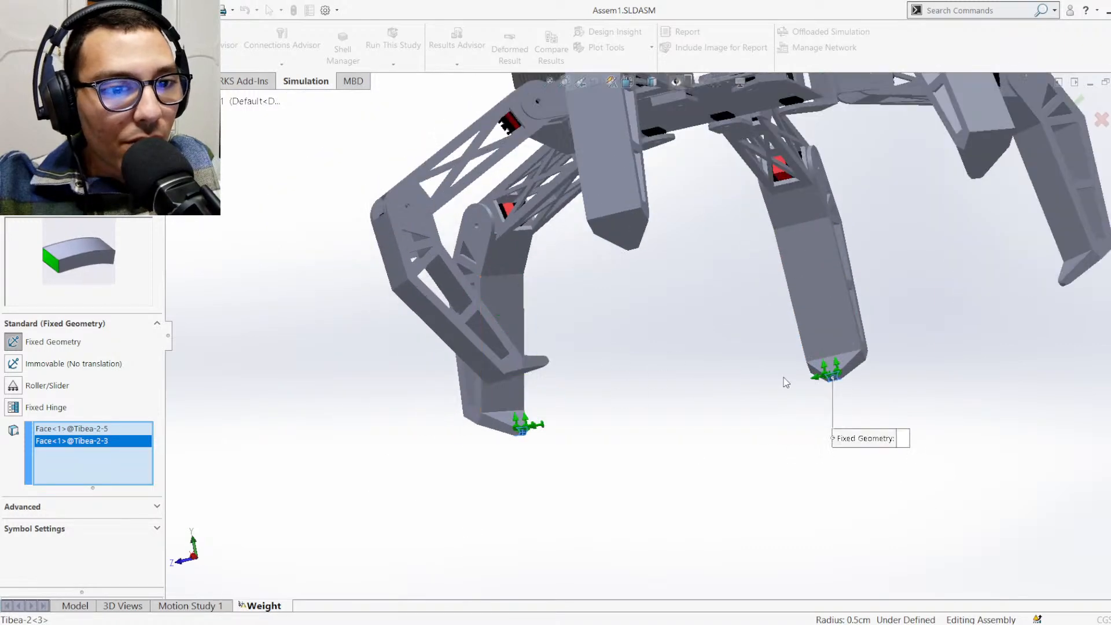
{"action": "middle_click_drag", "start_coordinate": [976, 373], "coordinate": [1043, 364]}
{"action": "scroll", "coordinate": [962, 299], "scroll_direction": "down", "scroll_amount": 6}
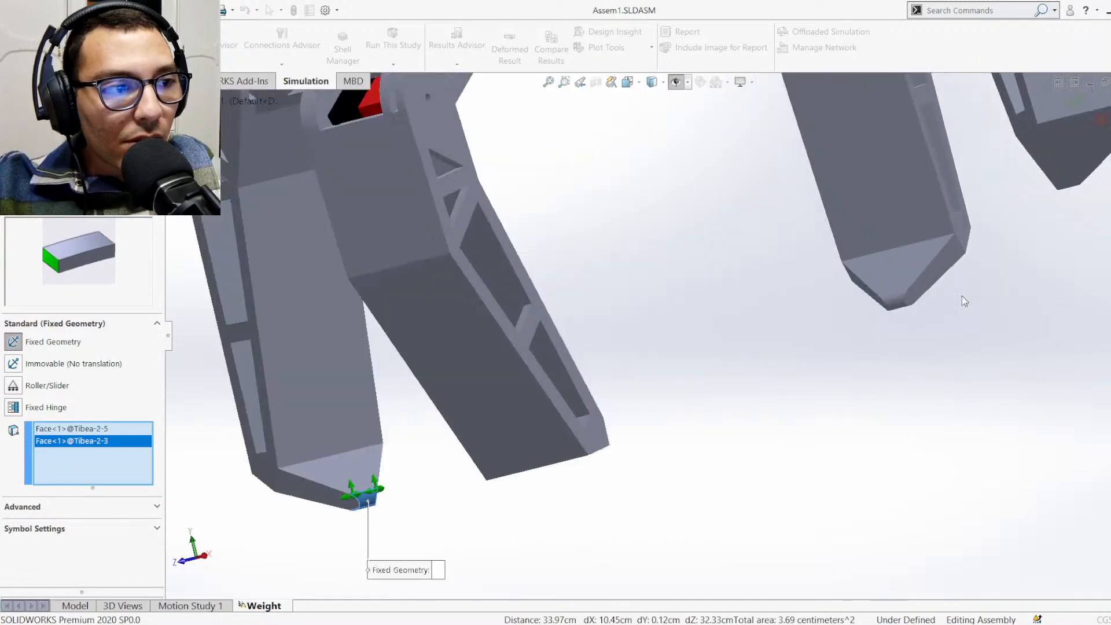
{"action": "left_click", "coordinate": [840, 316]}
{"action": "scroll", "coordinate": [900, 345], "scroll_direction": "up", "scroll_amount": 6}
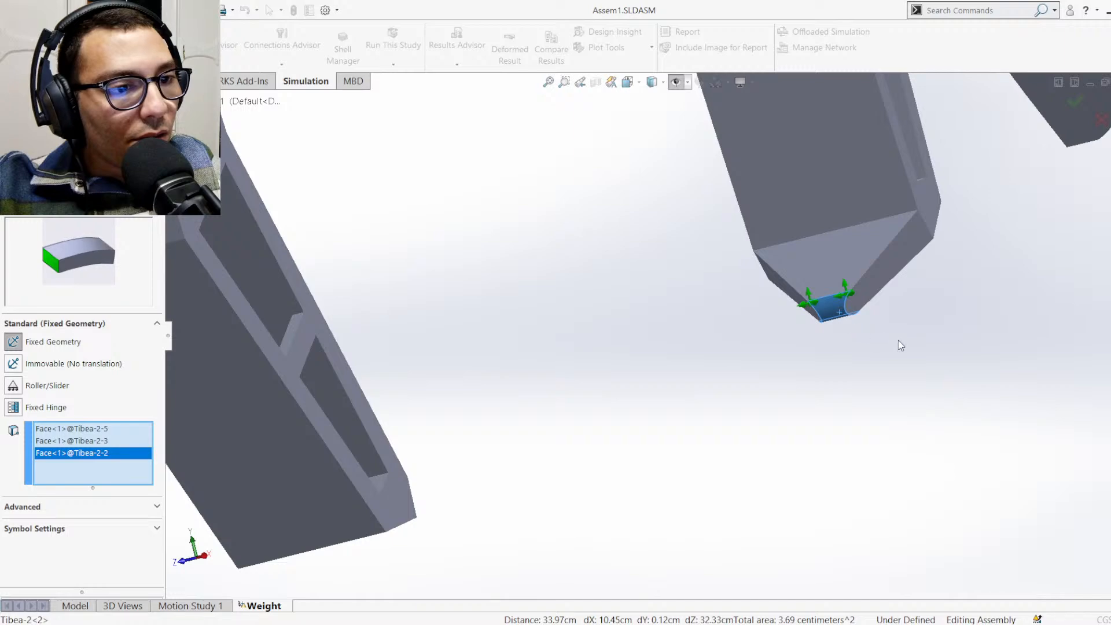
{"action": "middle_click_drag", "start_coordinate": [916, 305], "coordinate": [829, 257]}
{"action": "scroll", "coordinate": [650, 405], "scroll_direction": "up", "scroll_amount": 8}
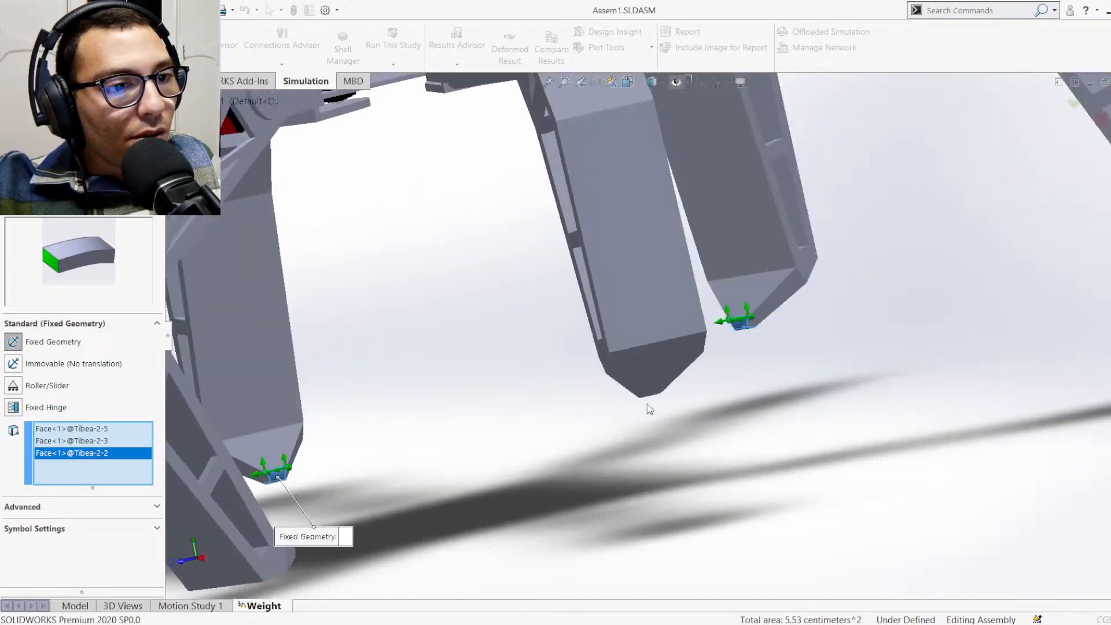
{"action": "middle_click_drag", "start_coordinate": [625, 401], "coordinate": [533, 441]}
{"action": "scroll", "coordinate": [530, 428], "scroll_direction": "down", "scroll_amount": 5}
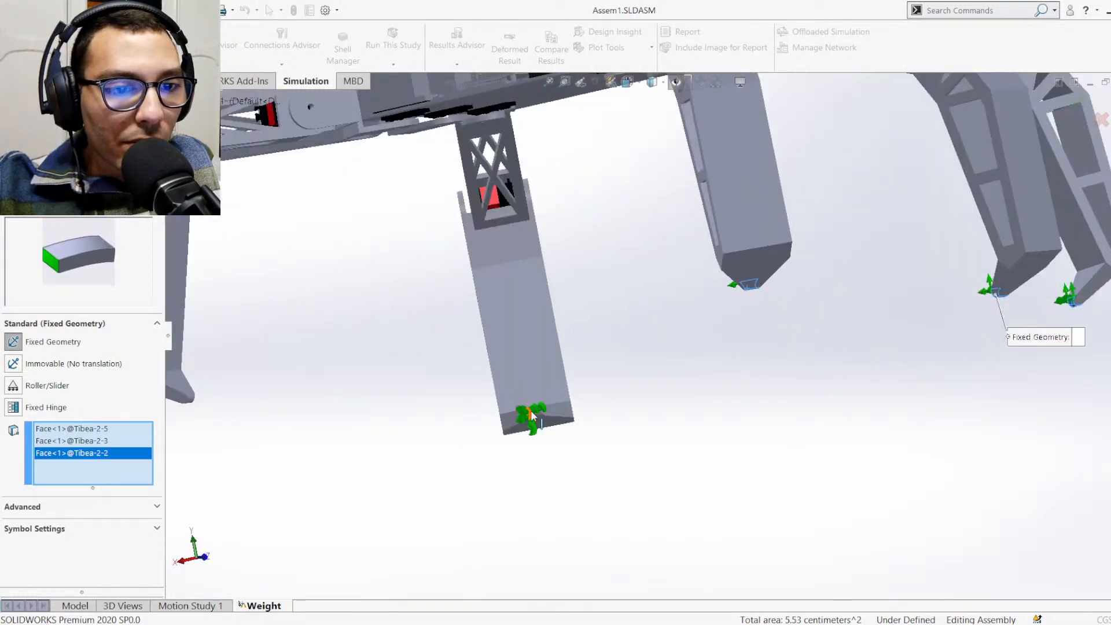
{"action": "left_click", "coordinate": [535, 416]}
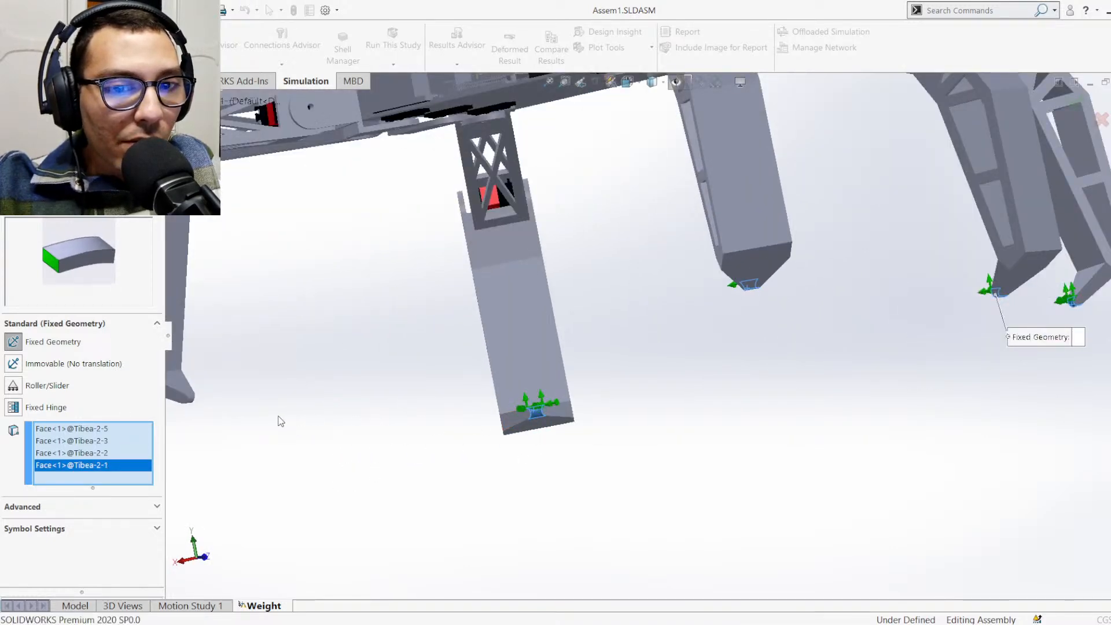
Add the foot-tip faces of Tibea-2-6 and Tibea-2-4 to the Fixed Geometry fixture and apply it
{"action": "scroll", "coordinate": [255, 417], "scroll_direction": "up", "scroll_amount": 6}
{"action": "scroll", "coordinate": [443, 354], "scroll_direction": "down", "scroll_amount": 6}
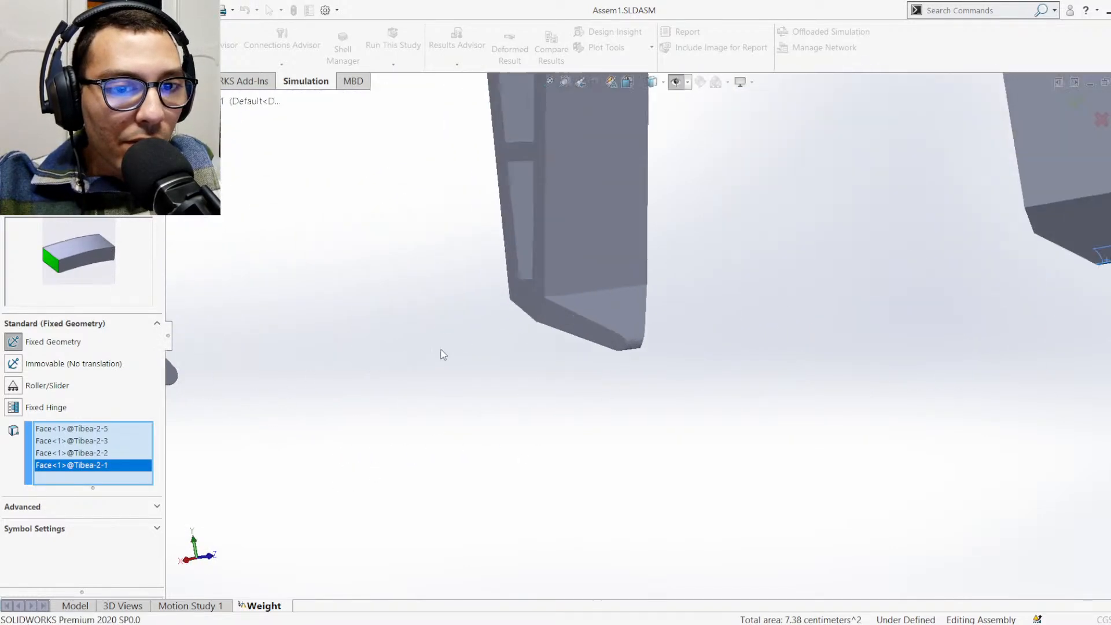
{"action": "left_click", "coordinate": [634, 346]}
{"action": "scroll", "coordinate": [369, 391], "scroll_direction": "up", "scroll_amount": 5}
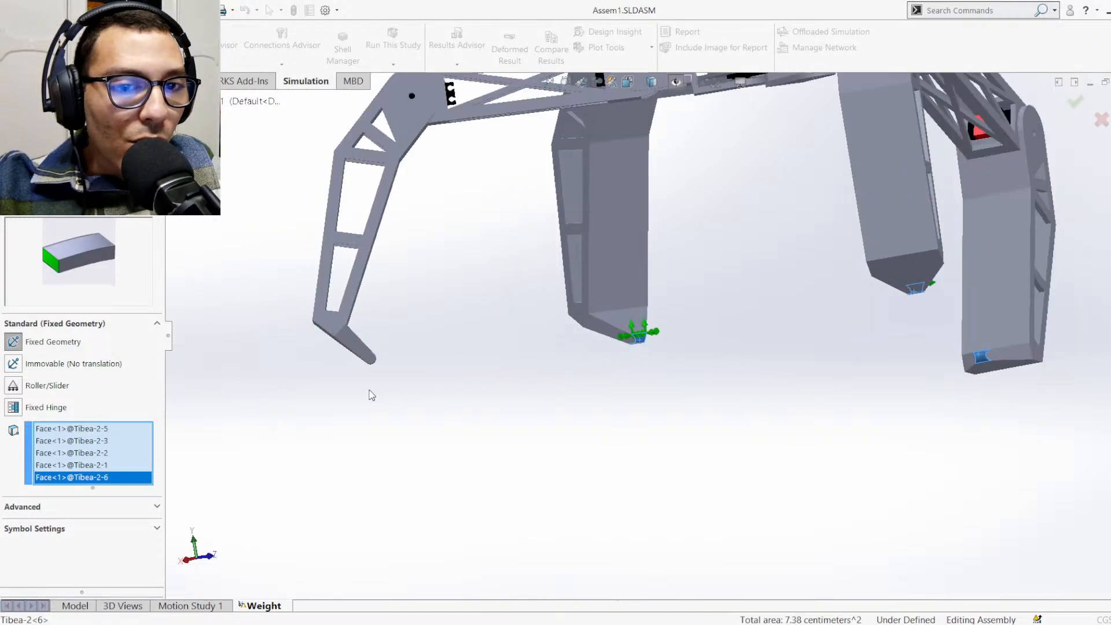
{"action": "scroll", "coordinate": [467, 350], "scroll_direction": "down", "scroll_amount": 6}
{"action": "left_click", "coordinate": [552, 302]}
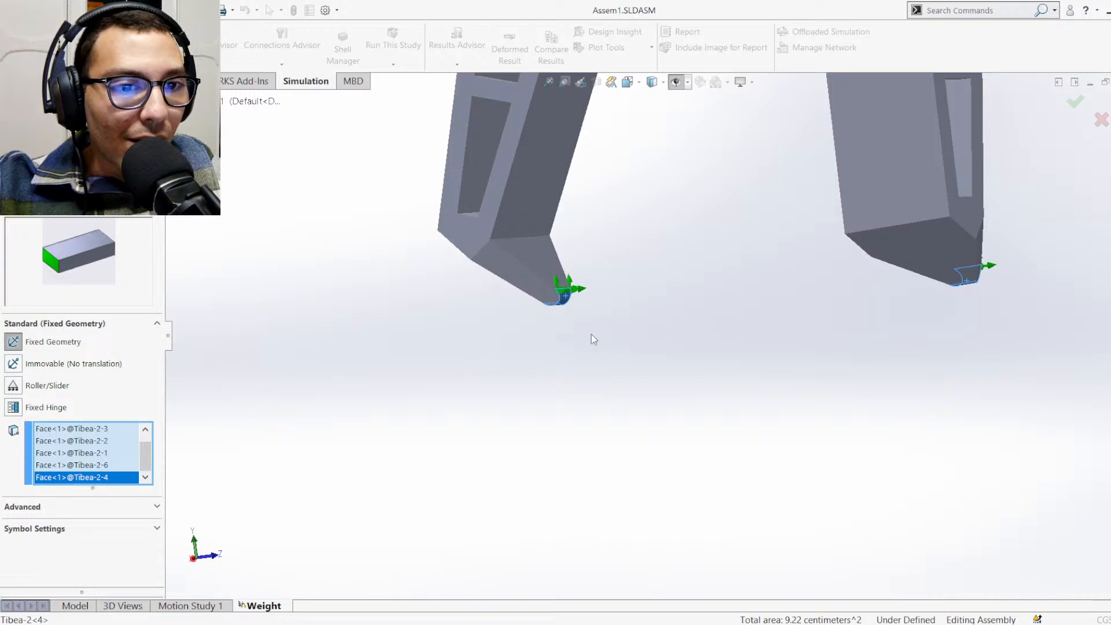
{"action": "left_click", "coordinate": [1074, 109]}
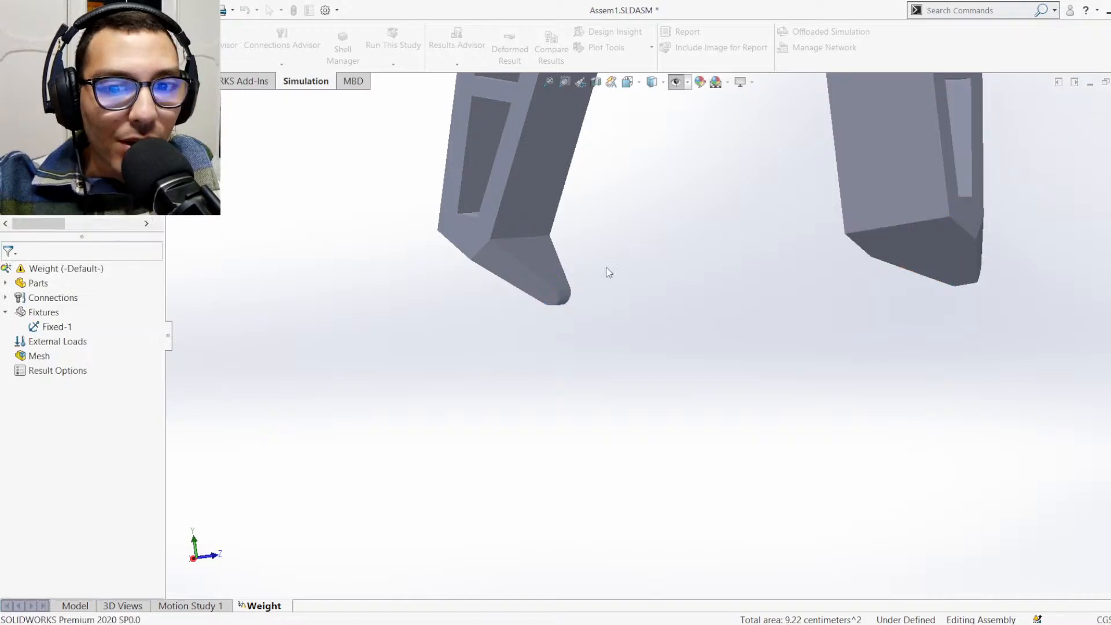
{"action": "middle_click_drag", "start_coordinate": [607, 269], "coordinate": [694, 315]}
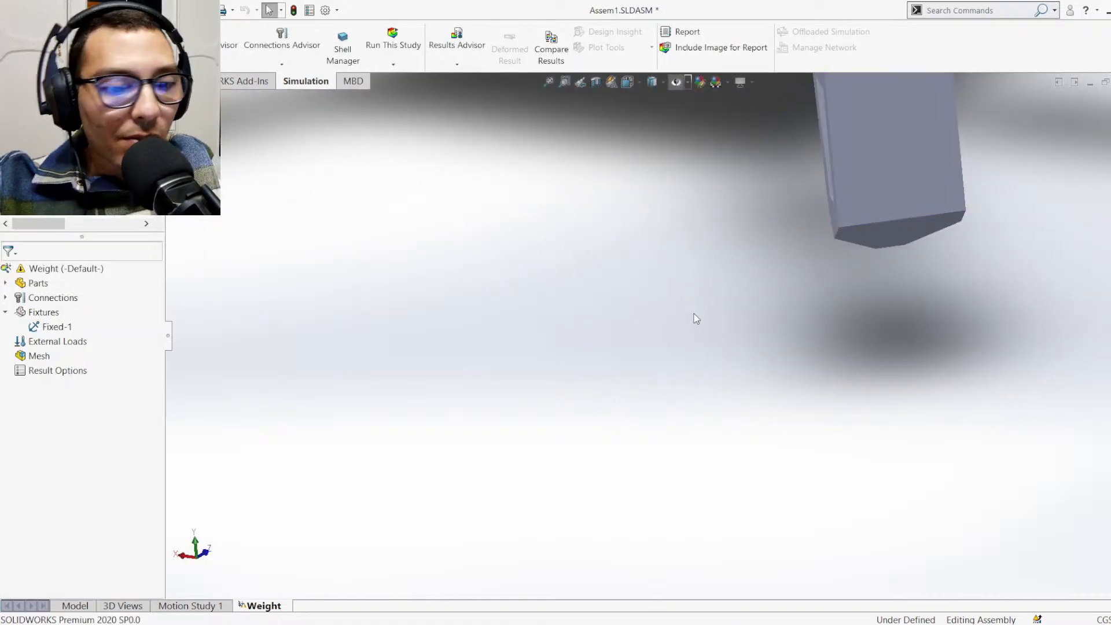
{"action": "key", "text": "ctrl+7"}
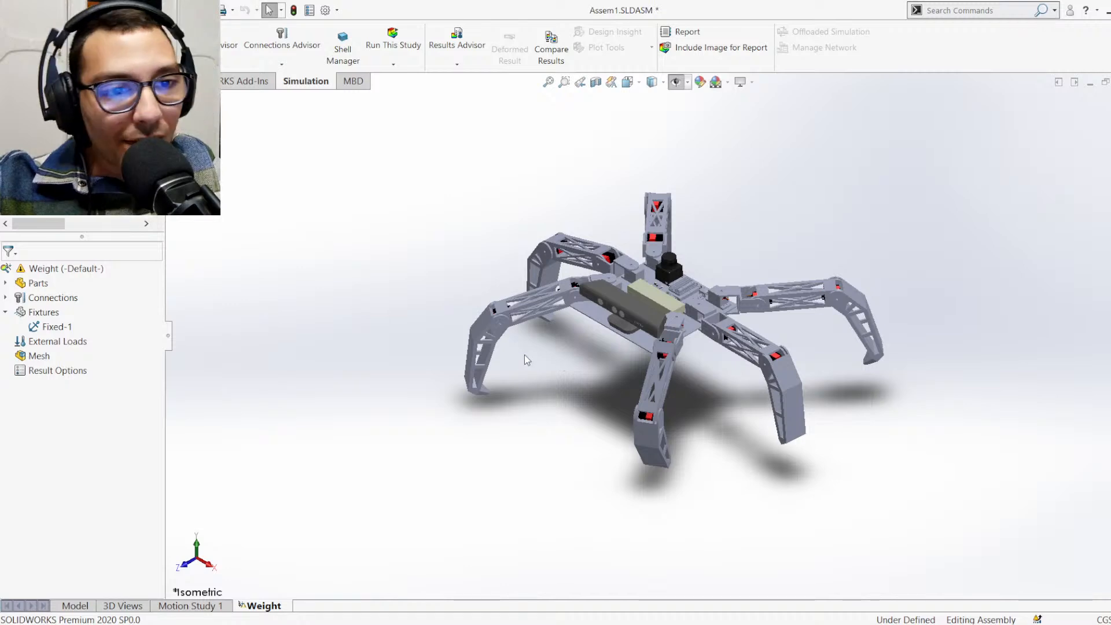
{"action": "scroll", "coordinate": [591, 345], "scroll_direction": "down", "scroll_amount": 3}
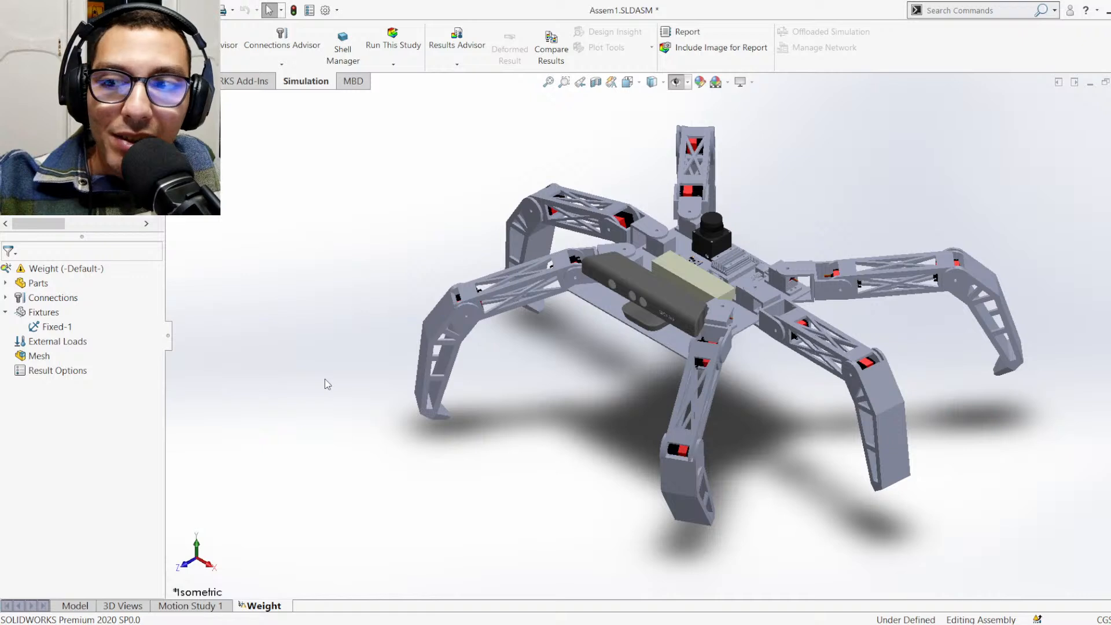
{"action": "left_click", "coordinate": [39, 347]}
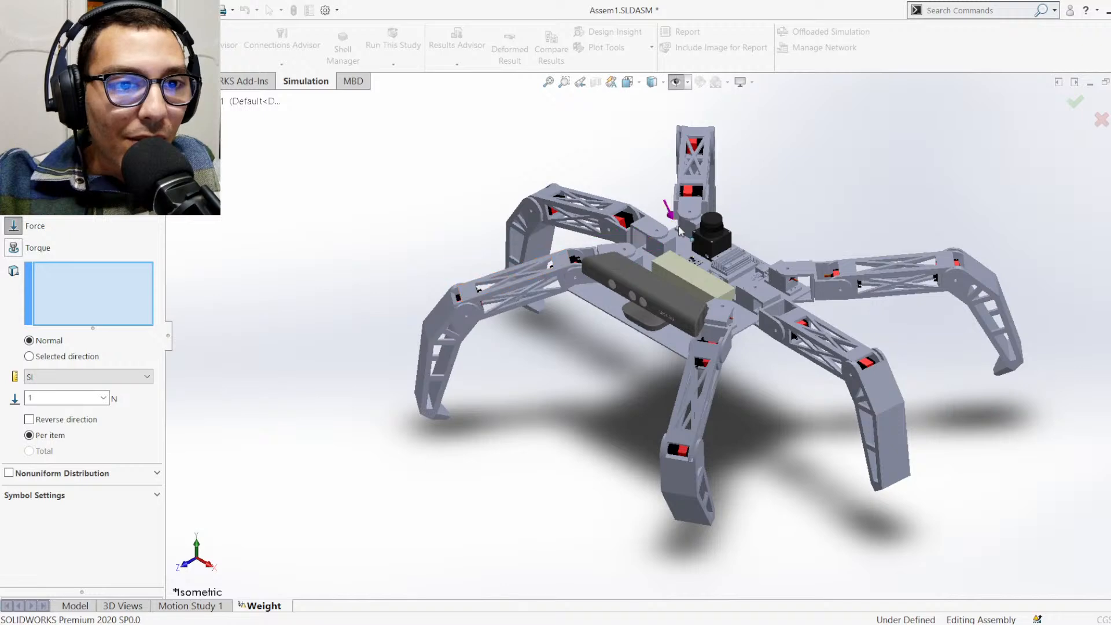
{"action": "scroll", "coordinate": [687, 254], "scroll_direction": "up", "scroll_amount": 2}
{"action": "scroll", "coordinate": [676, 254], "scroll_direction": "down", "scroll_amount": 4}
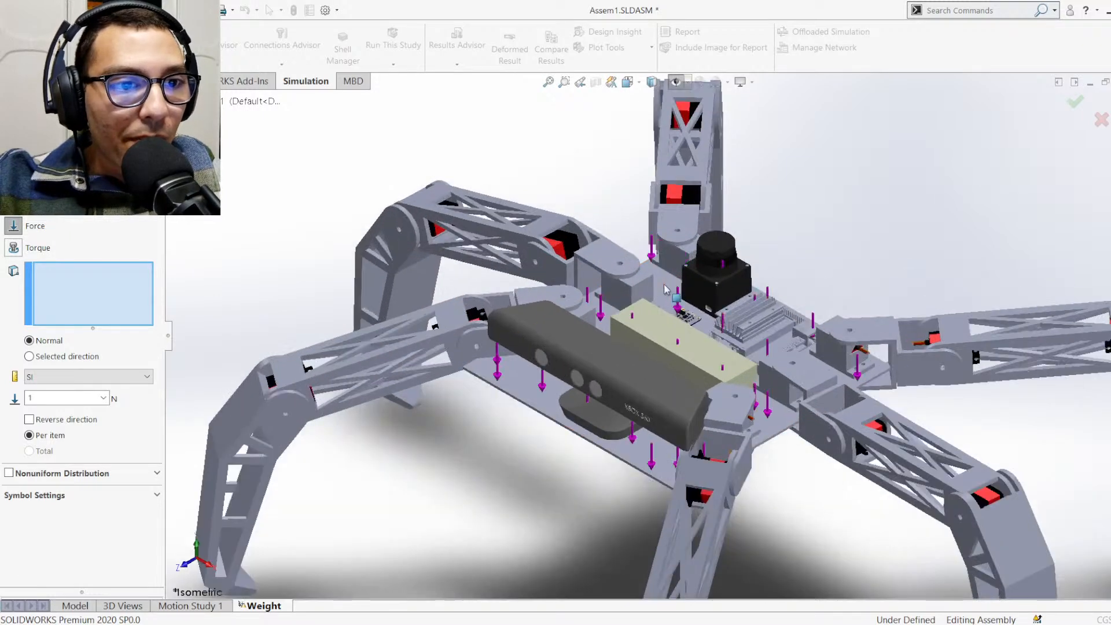
{"action": "middle_click_drag", "start_coordinate": [665, 300], "coordinate": [651, 406]}
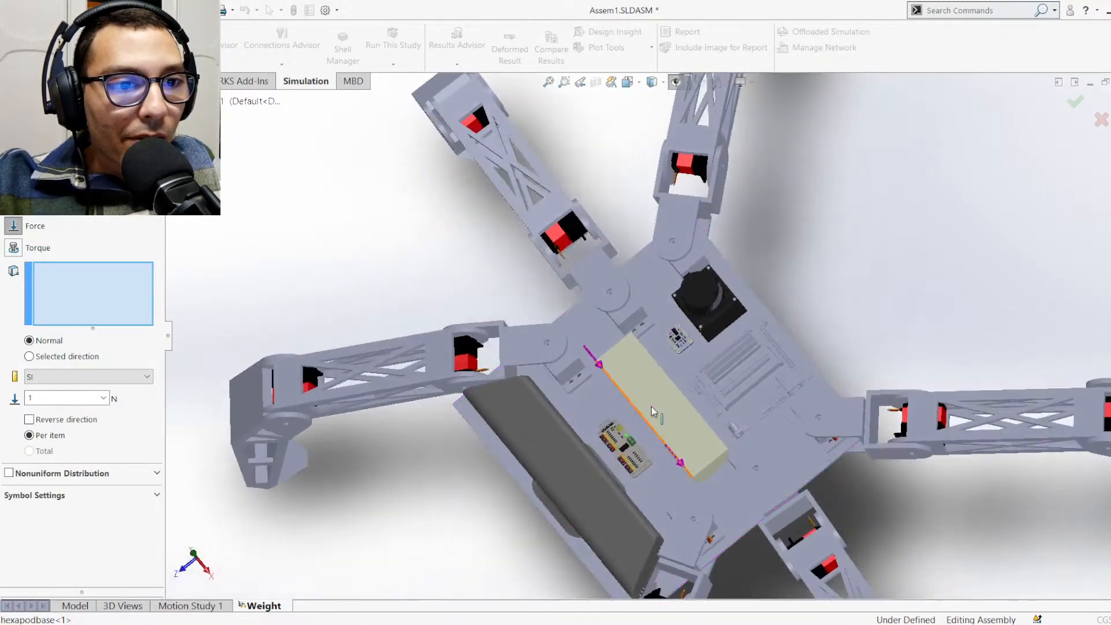
{"action": "left_click", "coordinate": [676, 369]}
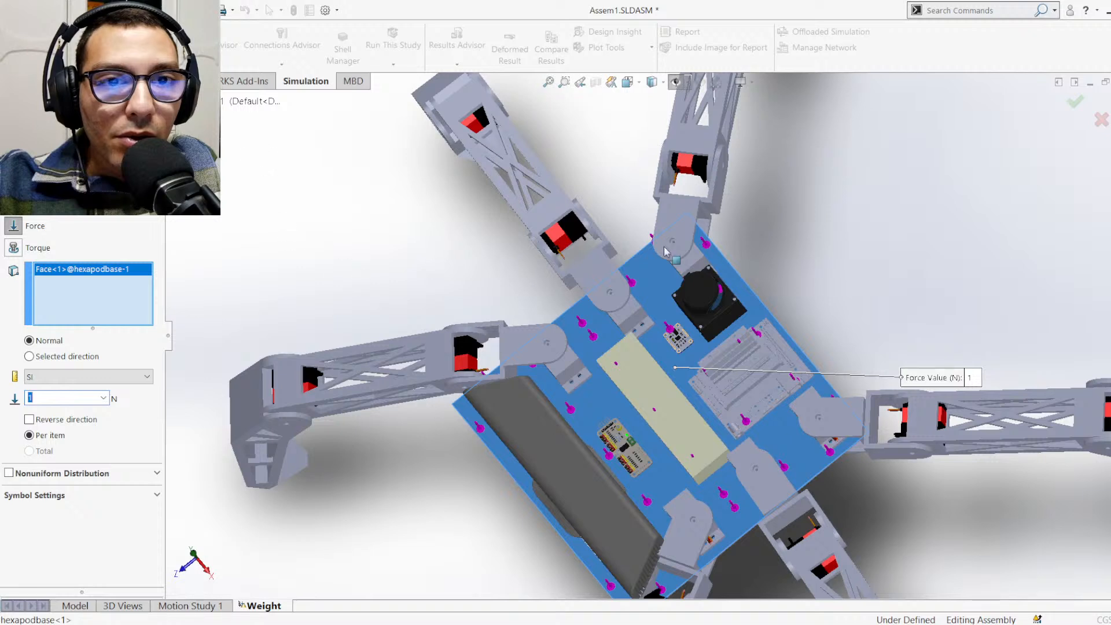
{"action": "left_click", "coordinate": [1101, 120]}
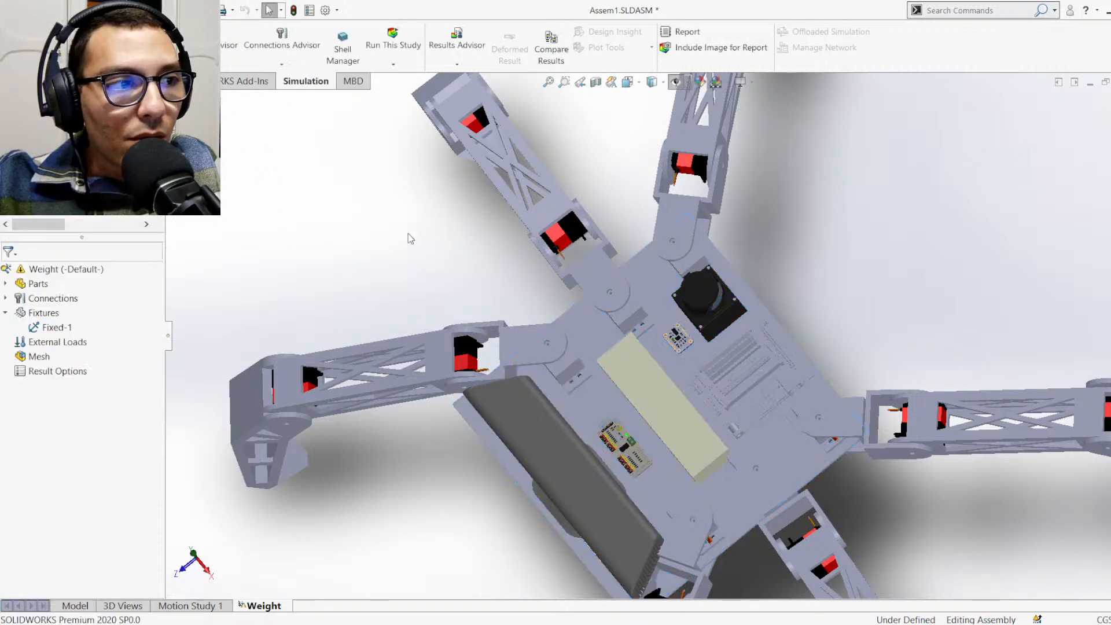
{"action": "left_click", "coordinate": [71, 343]}
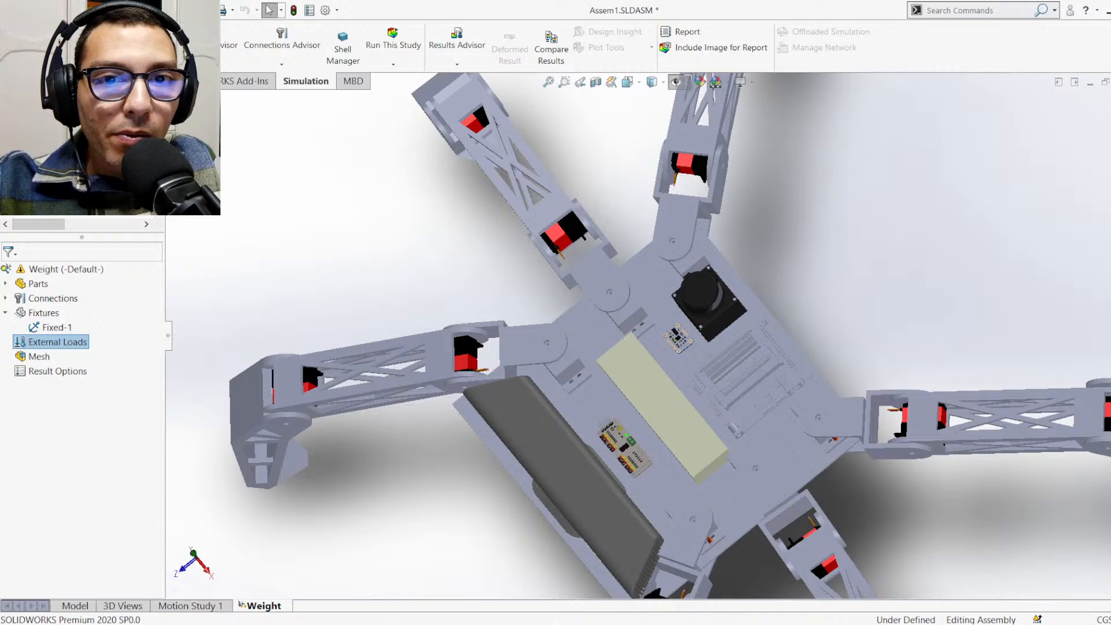
{"action": "left_click", "coordinate": [70, 296]}
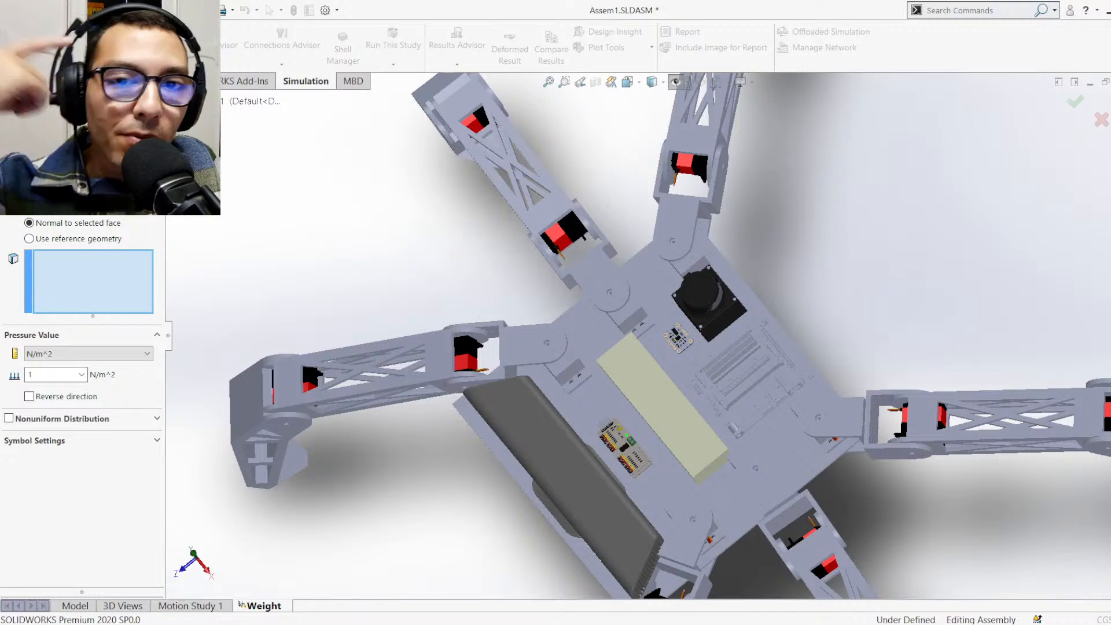
{"action": "key", "text": "Escape"}
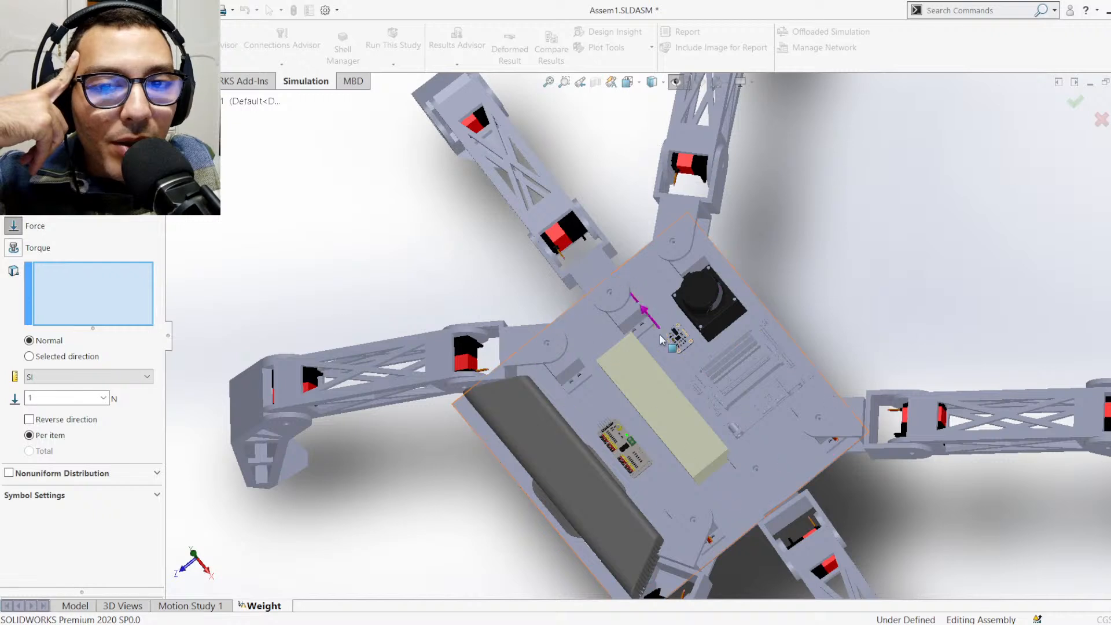
Define a force normal to the top face of hexapodbase-1 and set it to 5 N per item
{"action": "left_click", "coordinate": [669, 365]}
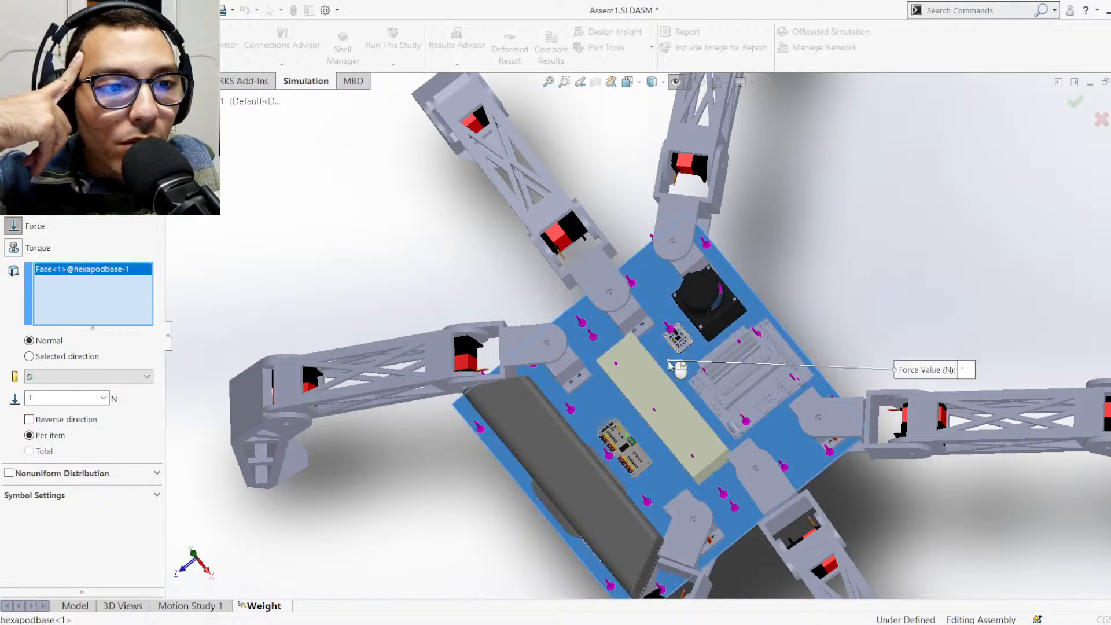
{"action": "left_click", "coordinate": [51, 399]}
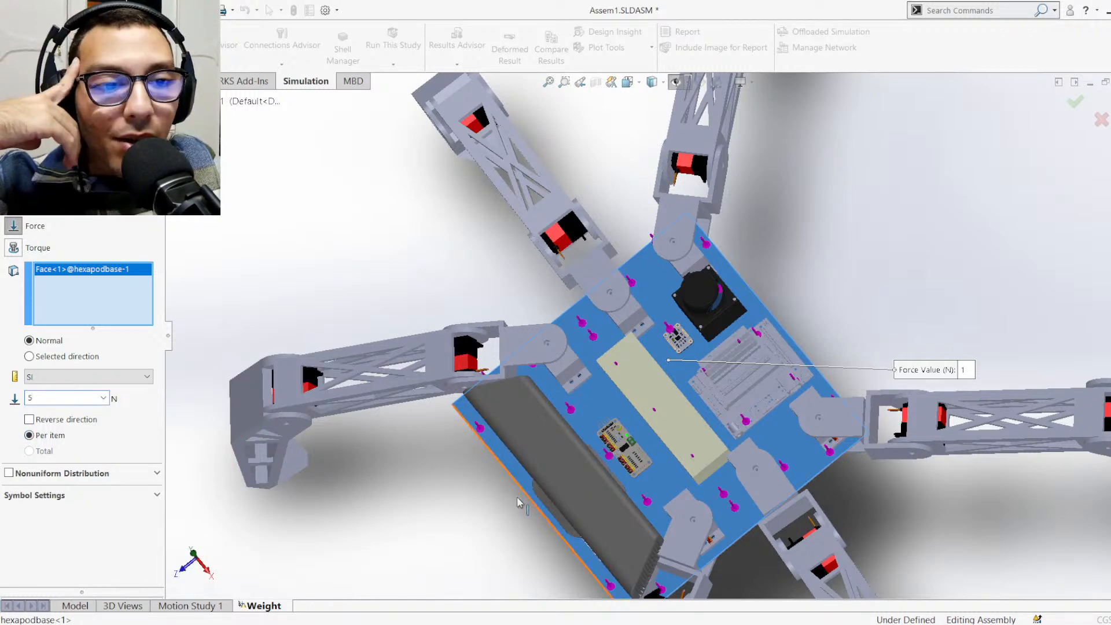
Check the force arrows across the base plate from several angles and apply the force load
{"action": "middle_click_drag", "start_coordinate": [510, 525], "coordinate": [570, 370]}
{"action": "scroll", "coordinate": [747, 561], "scroll_direction": "down", "scroll_amount": 4}
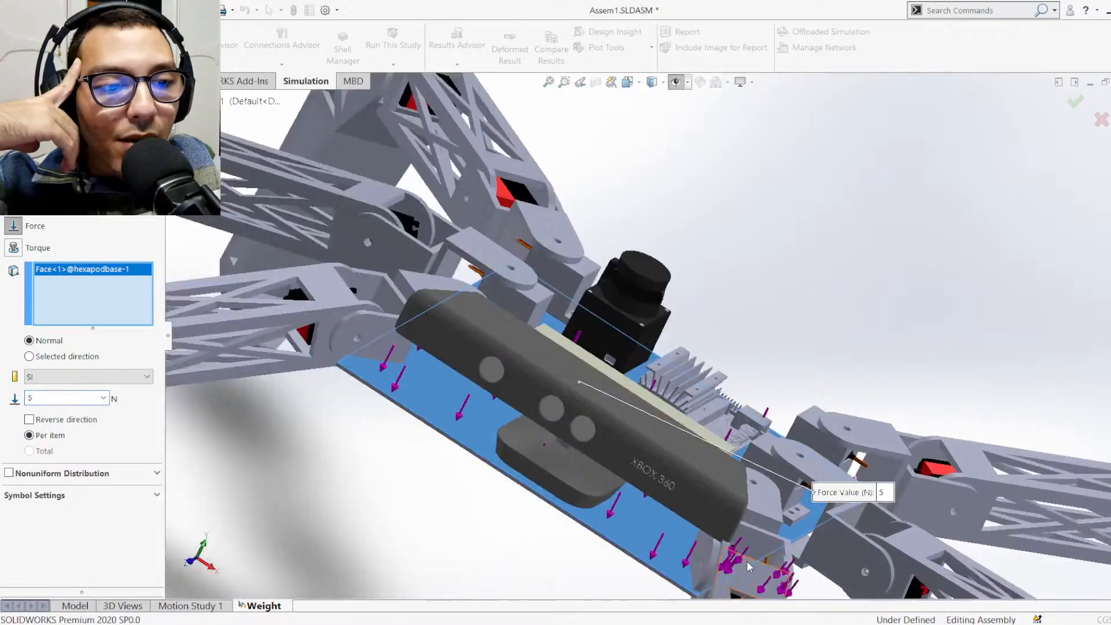
{"action": "middle_click_drag", "start_coordinate": [705, 543], "coordinate": [612, 493]}
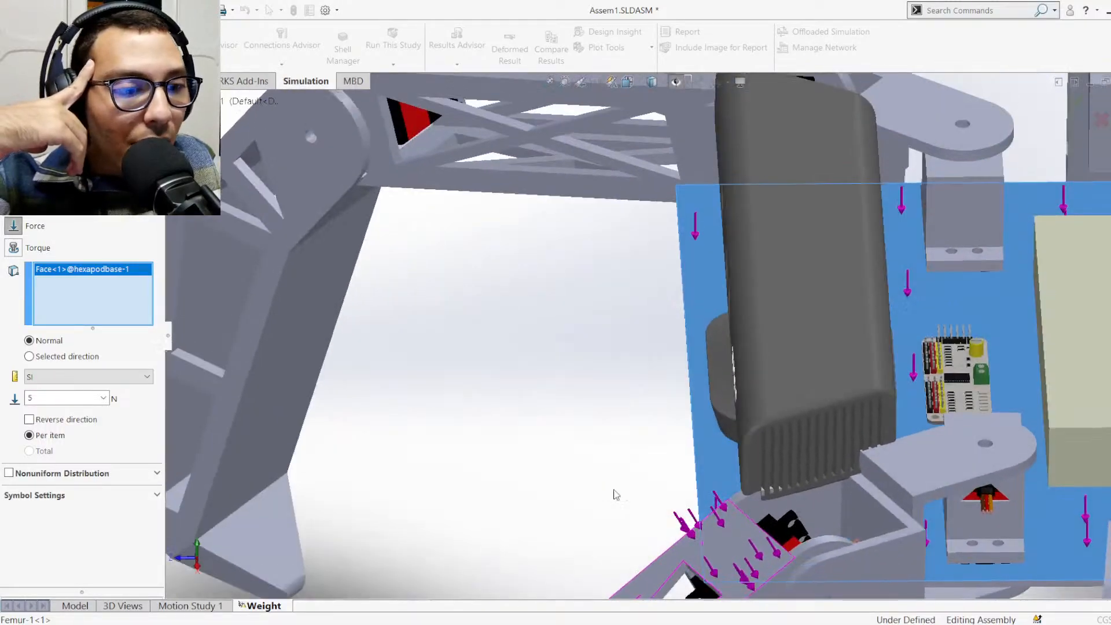
{"action": "scroll", "coordinate": [668, 516], "scroll_direction": "up", "scroll_amount": 3}
{"action": "scroll", "coordinate": [670, 517], "scroll_direction": "up", "scroll_amount": 1}
{"action": "middle_click_drag", "start_coordinate": [732, 509], "coordinate": [859, 530]}
{"action": "scroll", "coordinate": [845, 523], "scroll_direction": "up", "scroll_amount": 2}
{"action": "scroll", "coordinate": [822, 521], "scroll_direction": "down", "scroll_amount": 2}
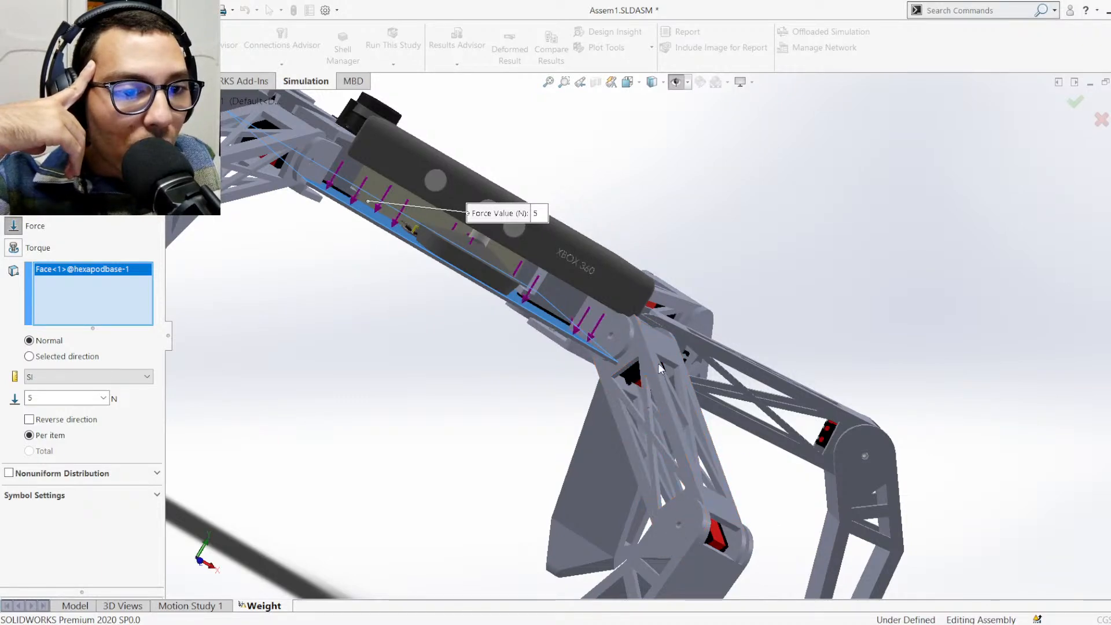
{"action": "middle_click_drag", "start_coordinate": [546, 447], "coordinate": [475, 451]}
{"action": "scroll", "coordinate": [420, 418], "scroll_direction": "up", "scroll_amount": 3}
{"action": "middle_click_drag", "start_coordinate": [493, 287], "coordinate": [454, 278]}
{"action": "scroll", "coordinate": [486, 281], "scroll_direction": "down", "scroll_amount": 4}
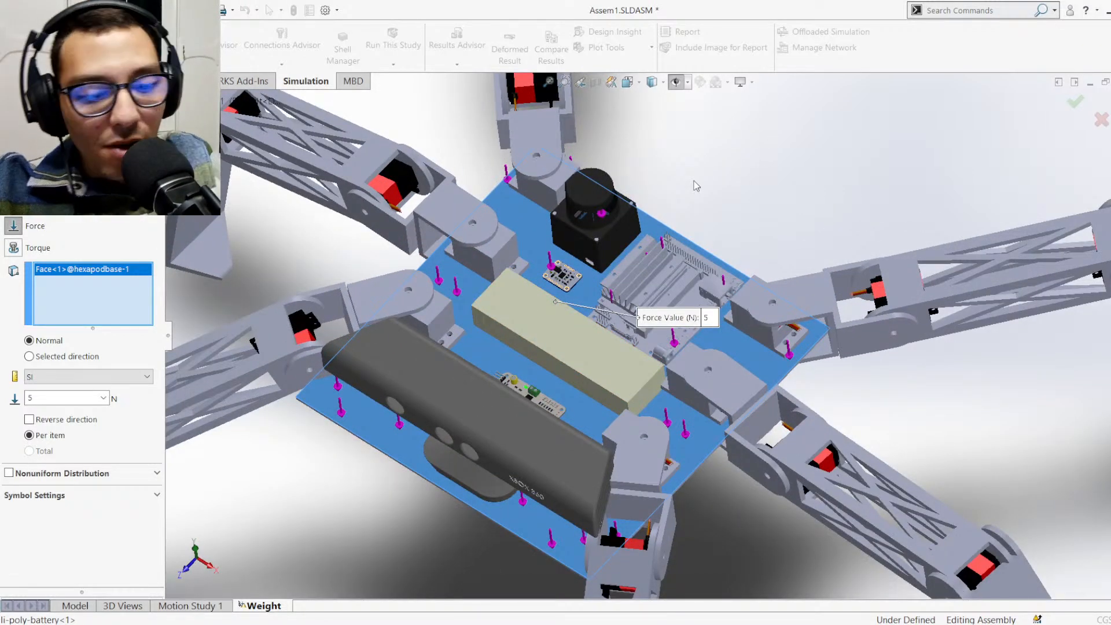
{"action": "key", "text": "ctrl+7"}
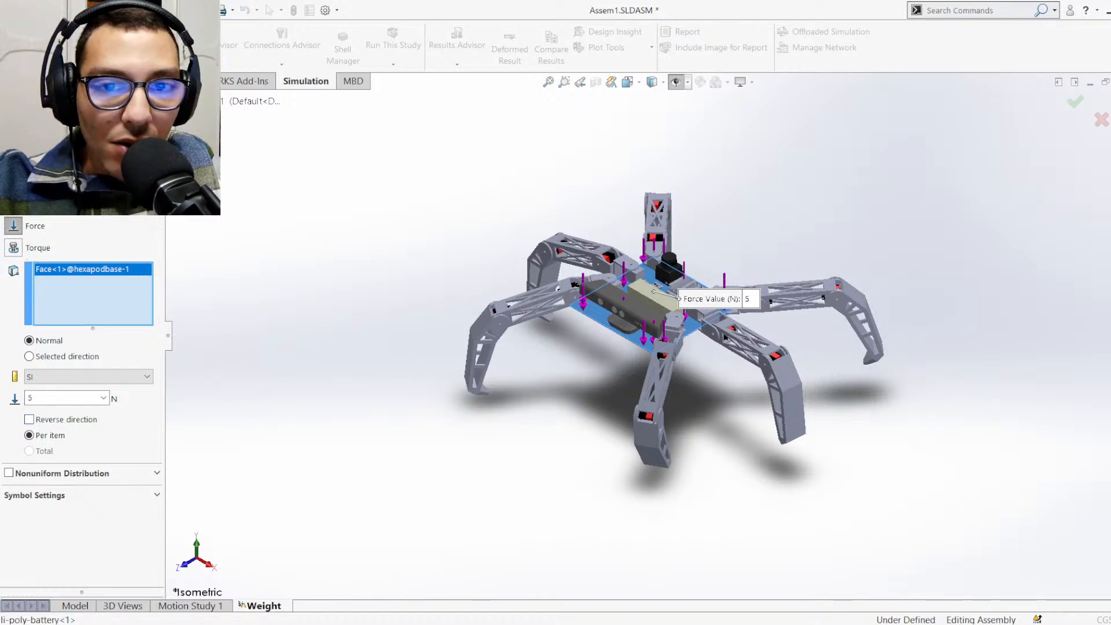
{"action": "left_click", "coordinate": [11, 139]}
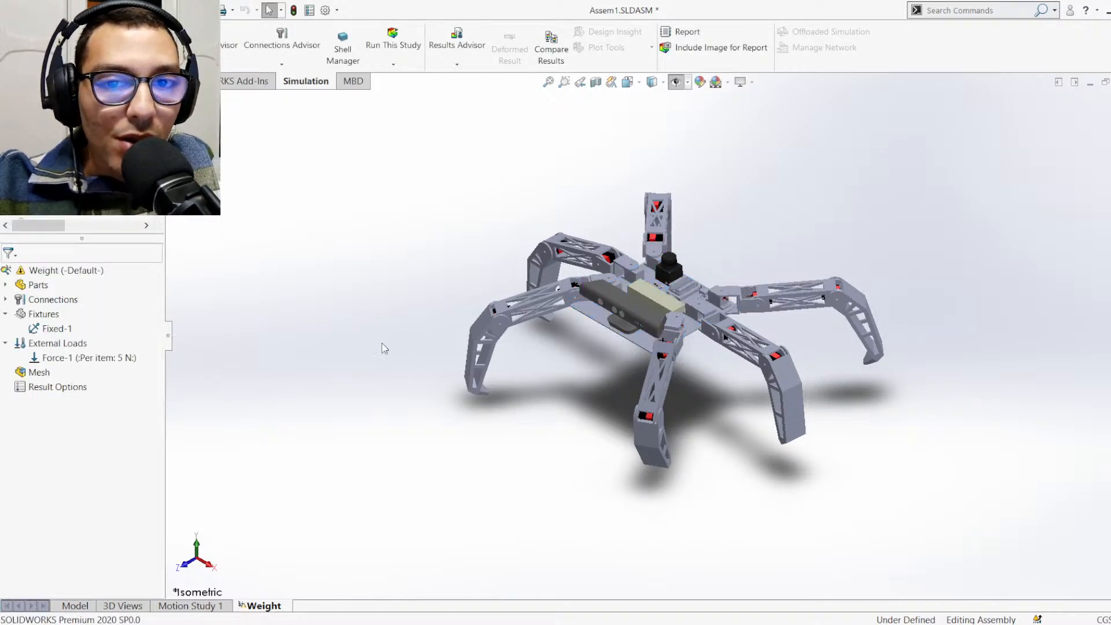
Mesh the Weight study as a standard mesh with custom mesh parameters and a 4 cm element size
{"action": "left_click", "coordinate": [52, 377]}
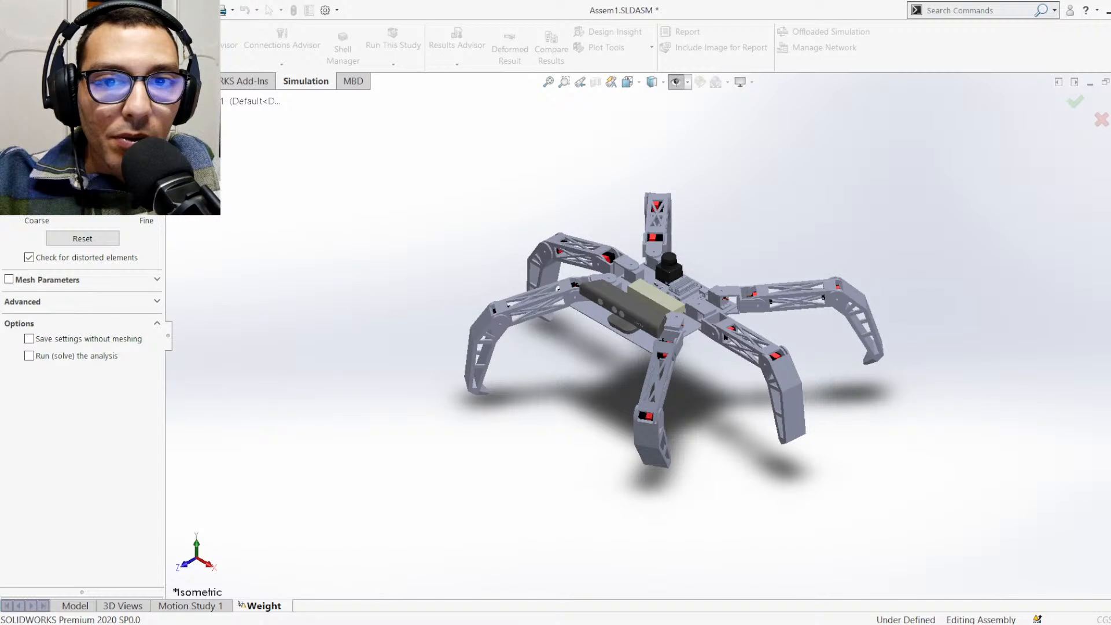
{"action": "scroll", "coordinate": [673, 254], "scroll_direction": "down", "scroll_amount": 3}
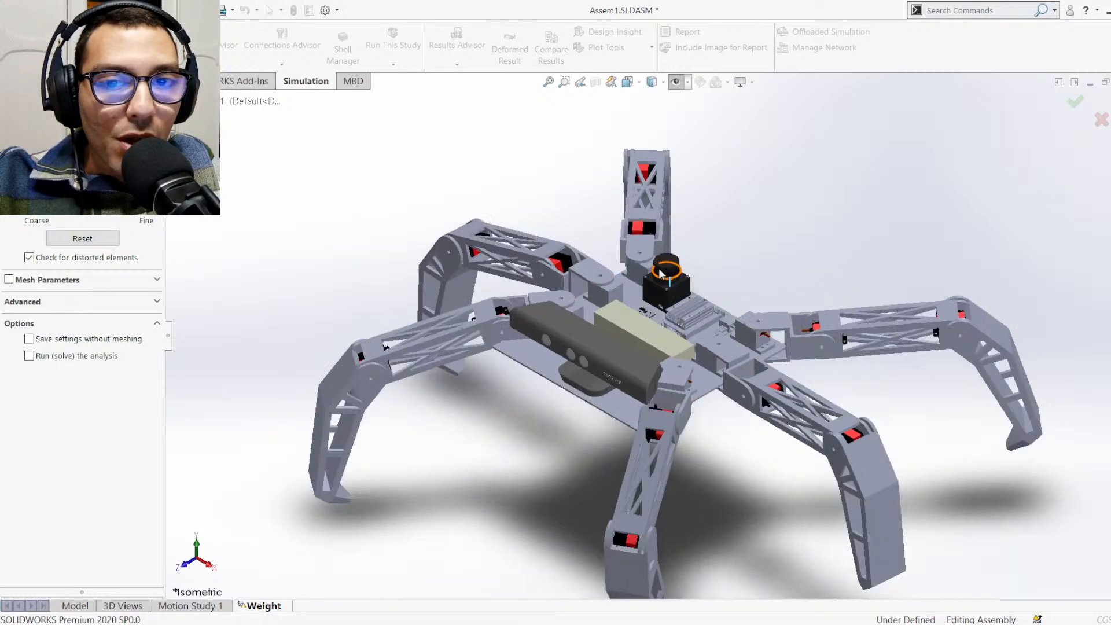
{"action": "left_click", "coordinate": [157, 284]}
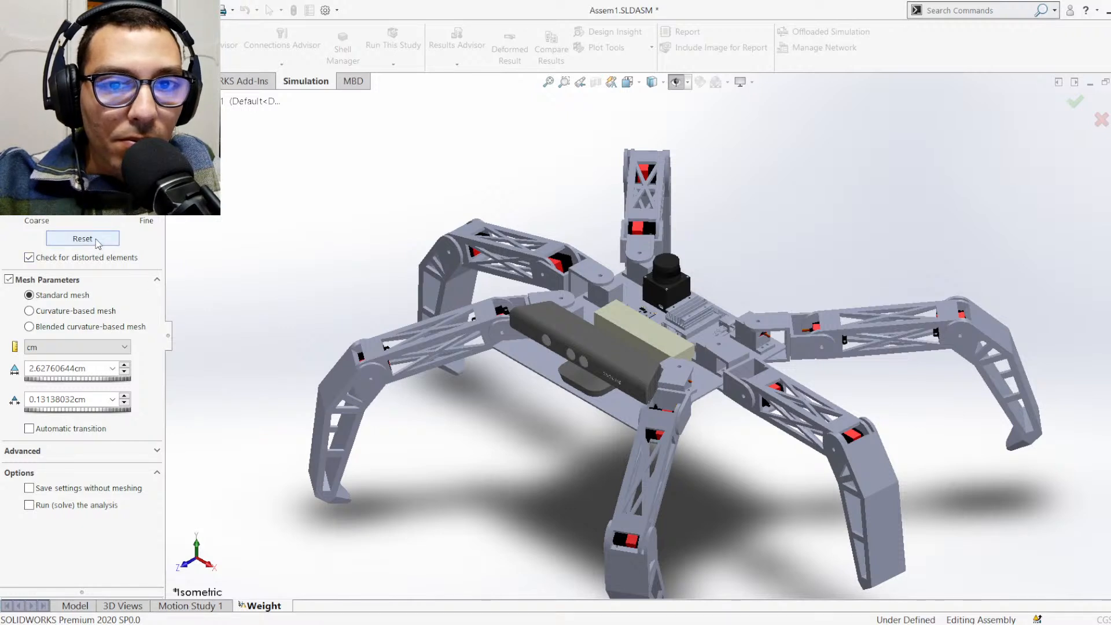
{"action": "double_click", "coordinate": [55, 369]}
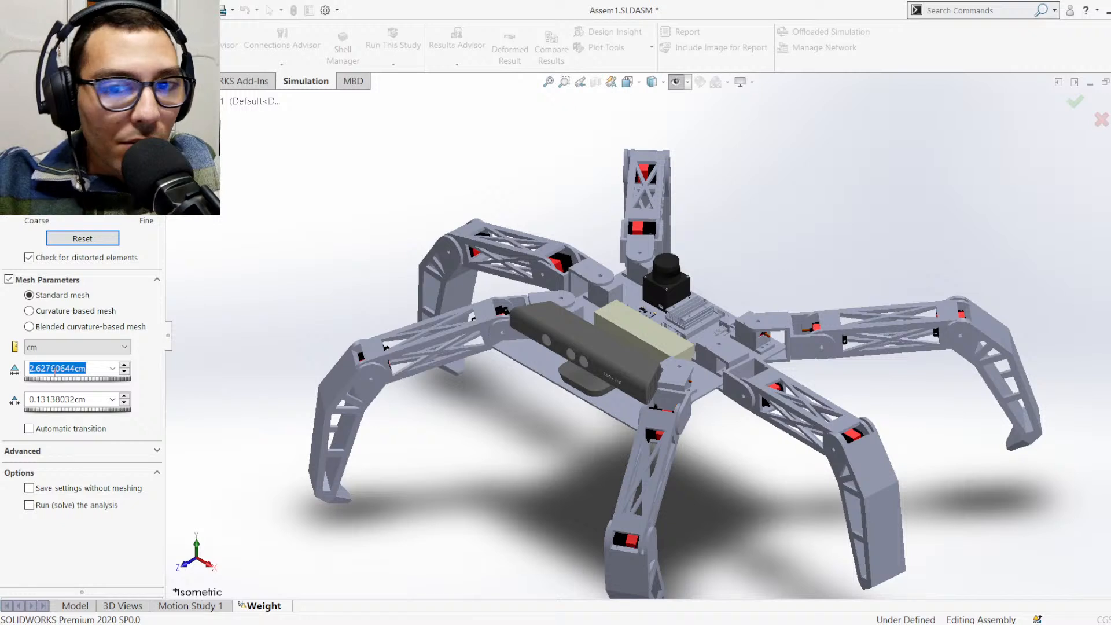
{"action": "type", "text": "4"}
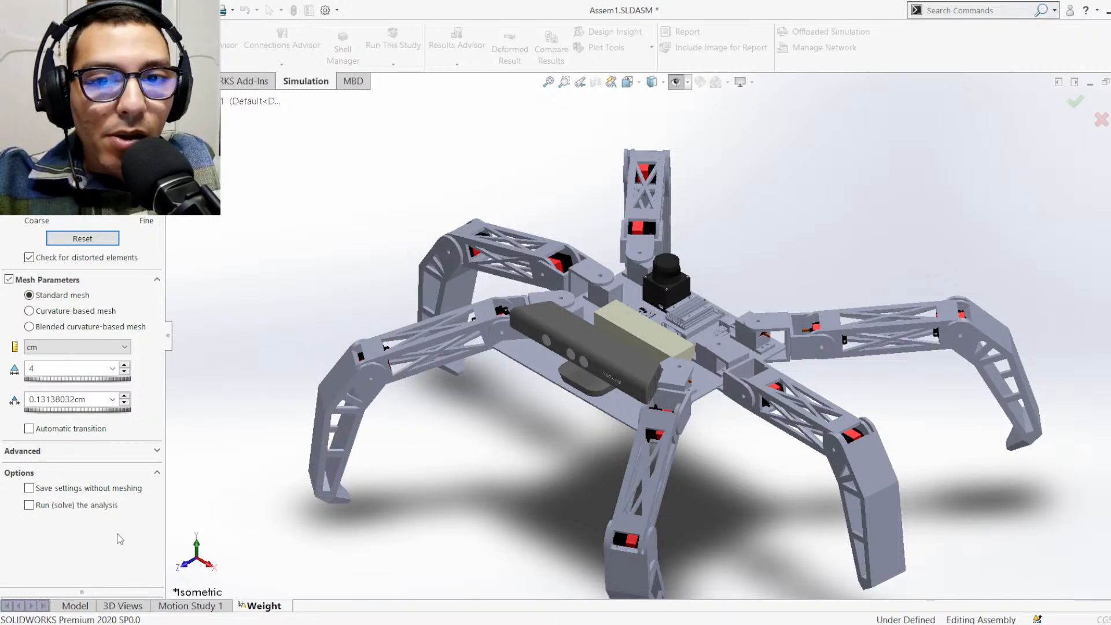
{"action": "left_click", "coordinate": [117, 535]}
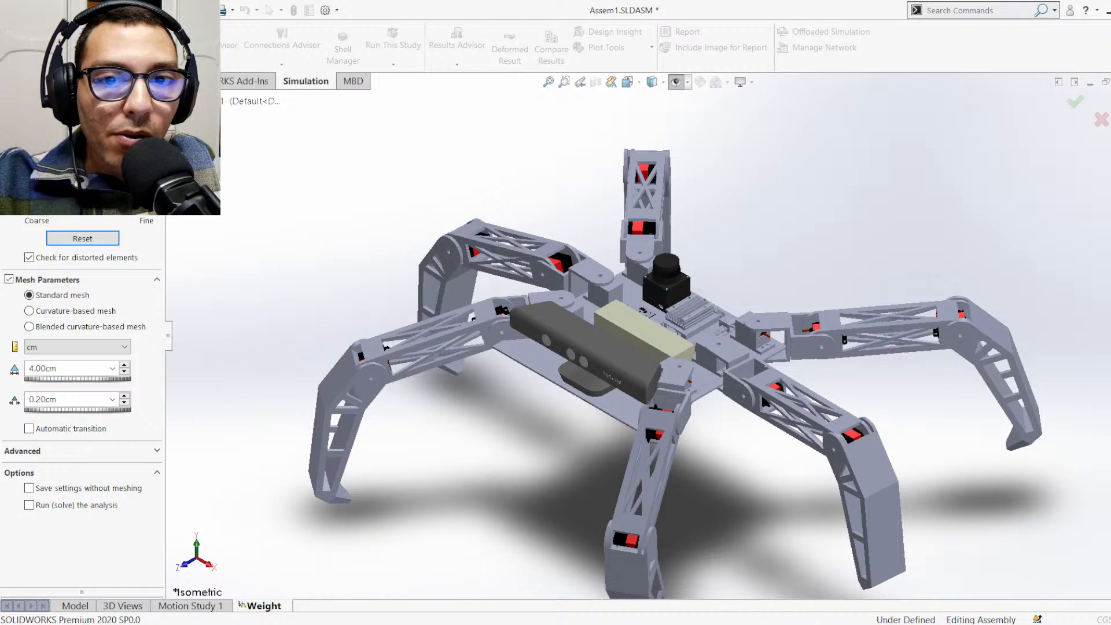
{"action": "left_click", "coordinate": [11, 140]}
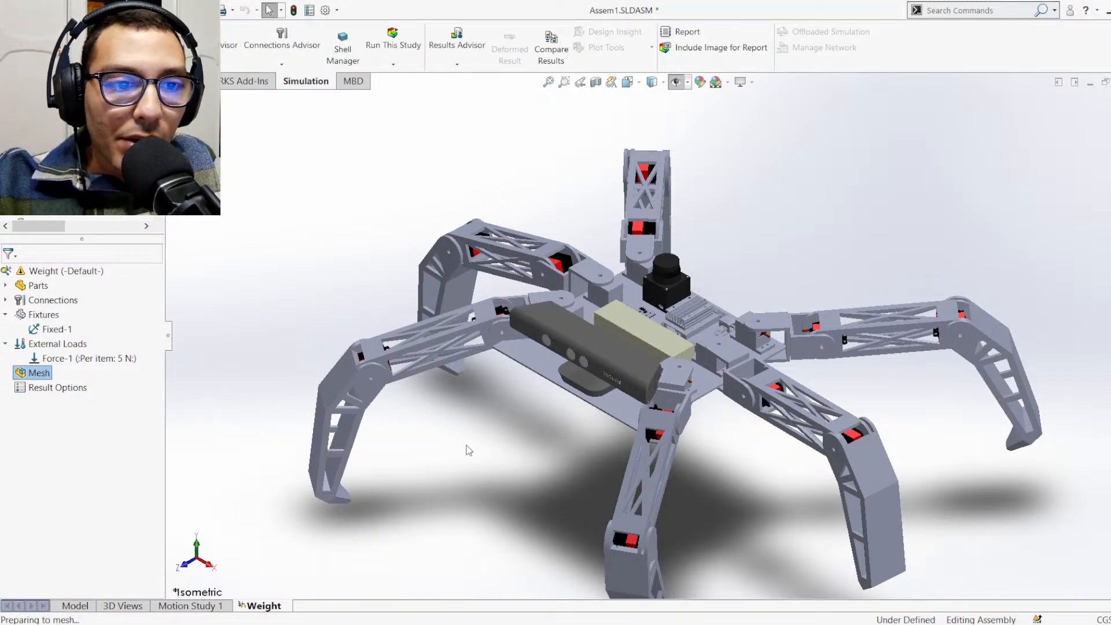
Examine the hexapod's base plate and legs, and review the study's parts from the brackets down to the kinect and battery
{"action": "scroll", "coordinate": [602, 439], "scroll_direction": "down", "scroll_amount": 10}
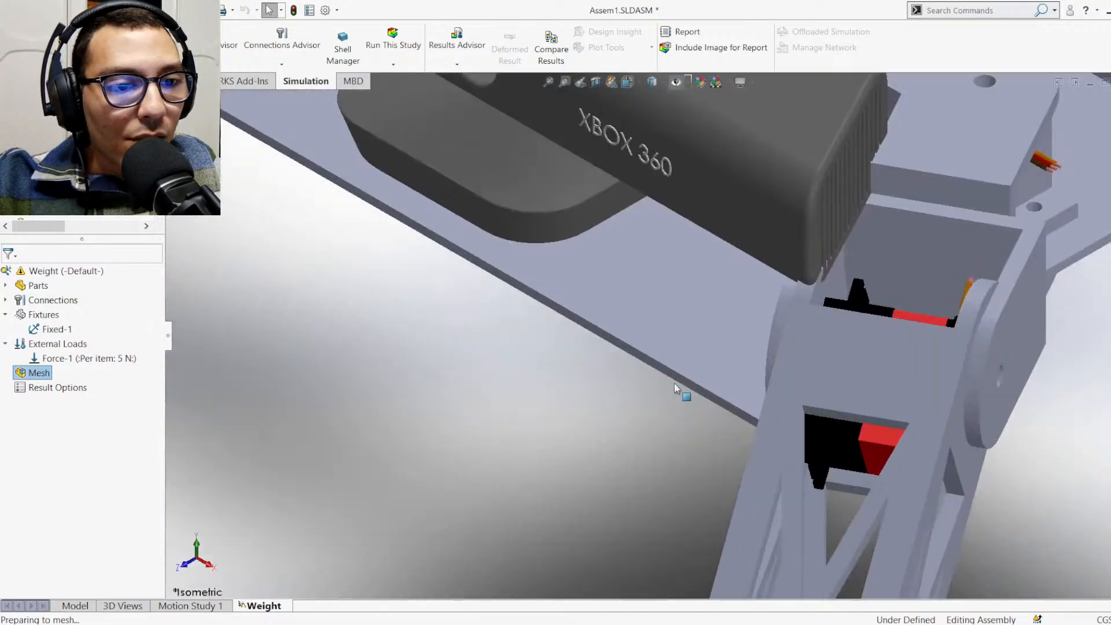
{"action": "middle_click_drag", "start_coordinate": [675, 383], "coordinate": [697, 352]}
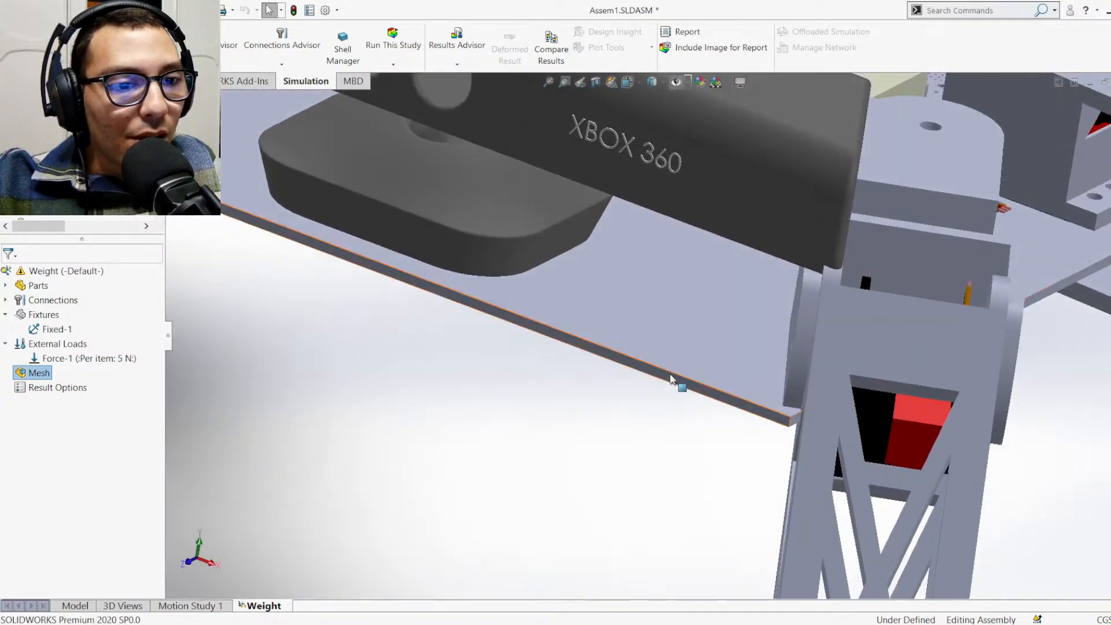
{"action": "scroll", "coordinate": [641, 388], "scroll_direction": "up", "scroll_amount": 3}
{"action": "scroll", "coordinate": [646, 364], "scroll_direction": "up", "scroll_amount": 8}
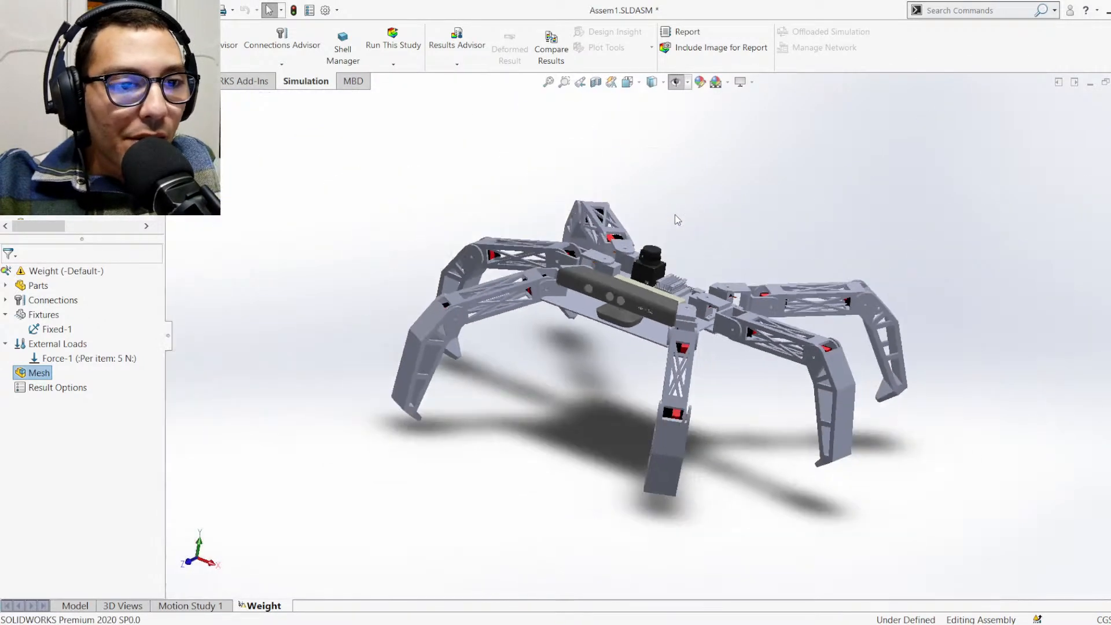
{"action": "middle_click_drag", "start_coordinate": [676, 211], "coordinate": [661, 245]}
{"action": "scroll", "coordinate": [632, 207], "scroll_direction": "down", "scroll_amount": 3}
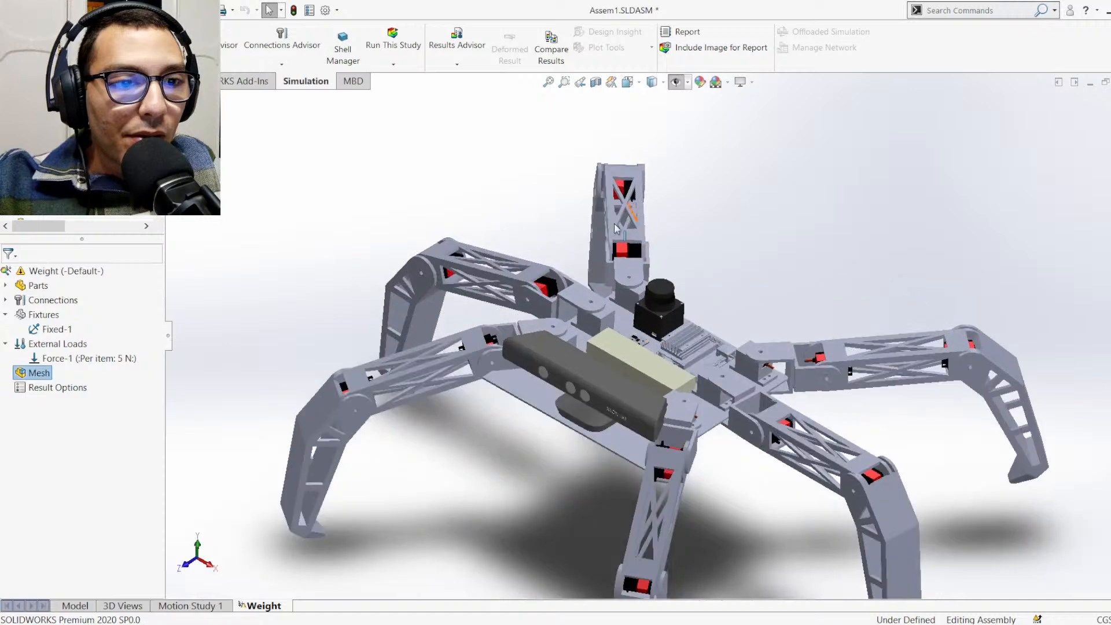
{"action": "scroll", "coordinate": [612, 227], "scroll_direction": "up", "scroll_amount": 3}
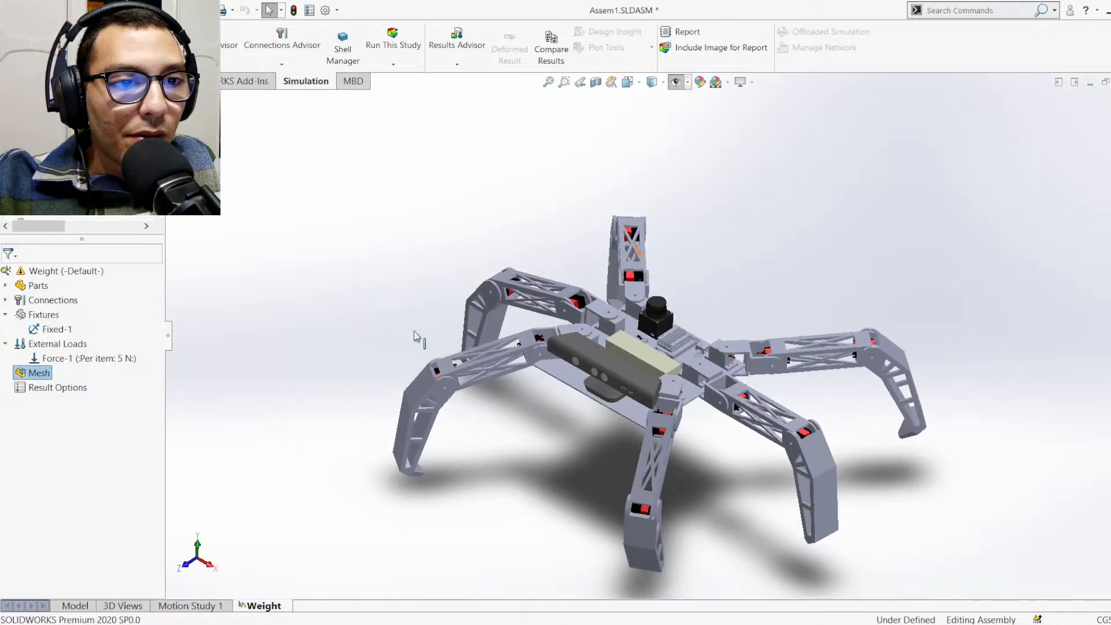
{"action": "left_click", "coordinate": [5, 286]}
{"action": "scroll", "coordinate": [58, 359], "scroll_direction": "down", "scroll_amount": 2}
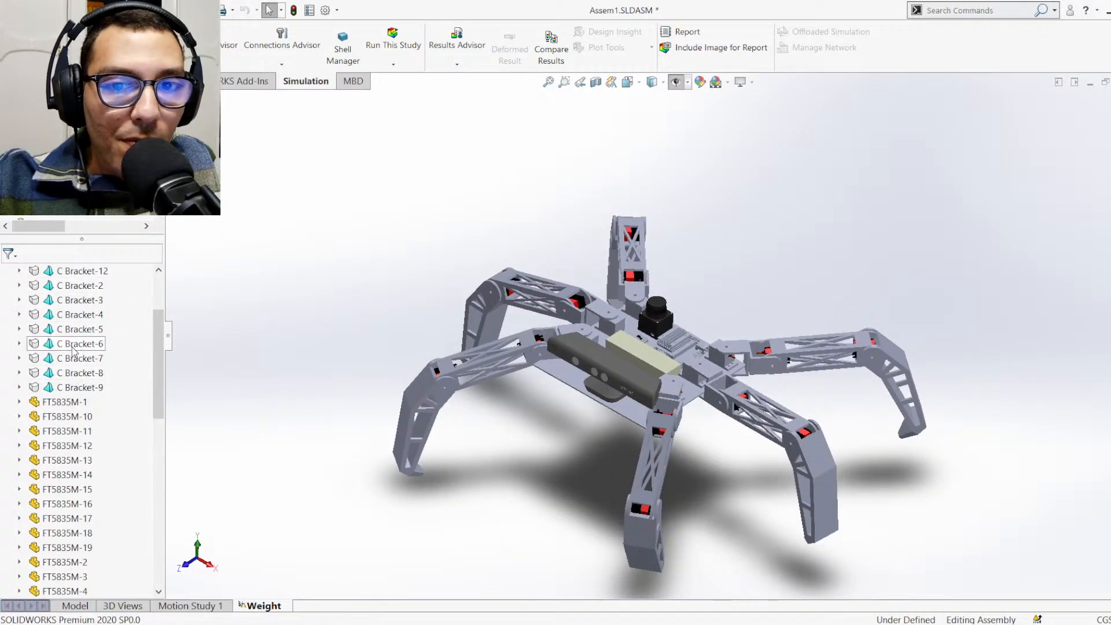
{"action": "scroll", "coordinate": [74, 350], "scroll_direction": "down", "scroll_amount": 15}
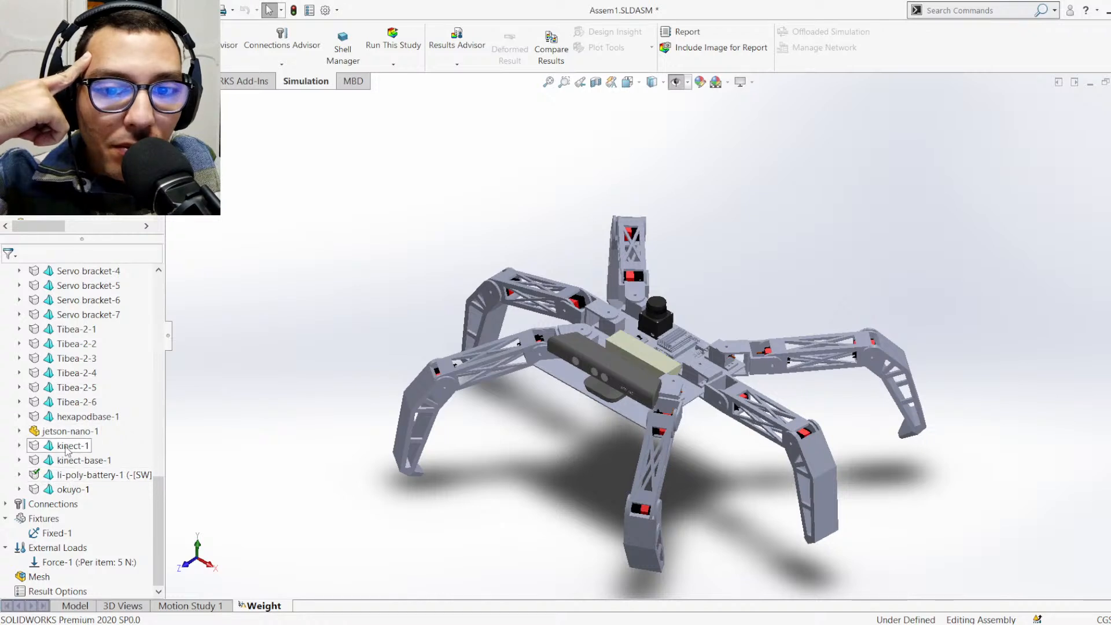
{"action": "scroll", "coordinate": [67, 450], "scroll_direction": "up", "scroll_amount": 15}
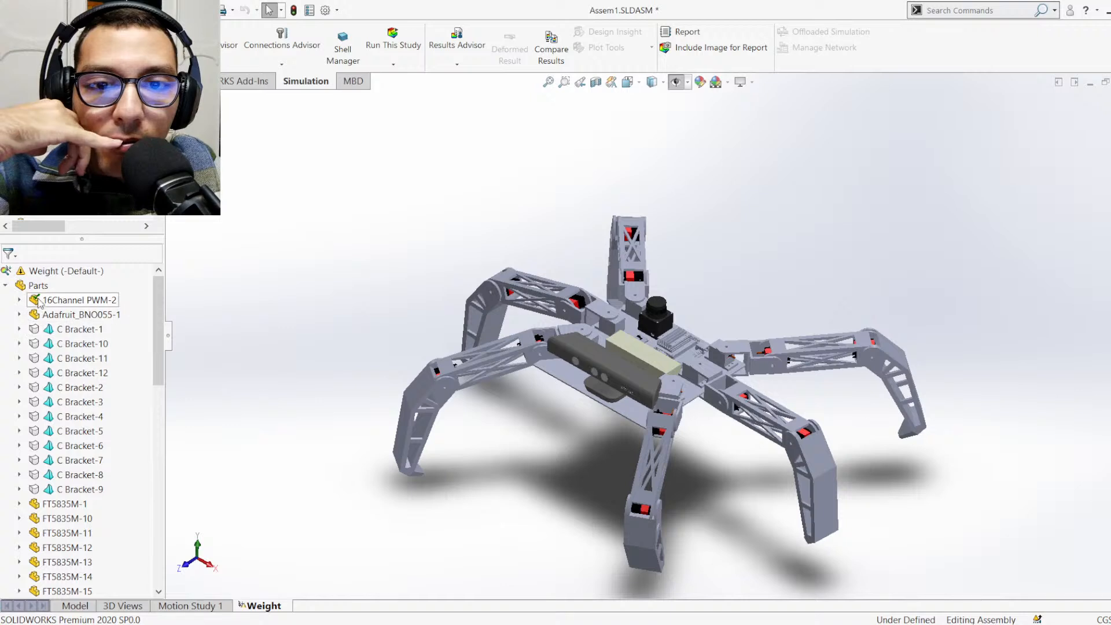
{"action": "left_click", "coordinate": [6, 286]}
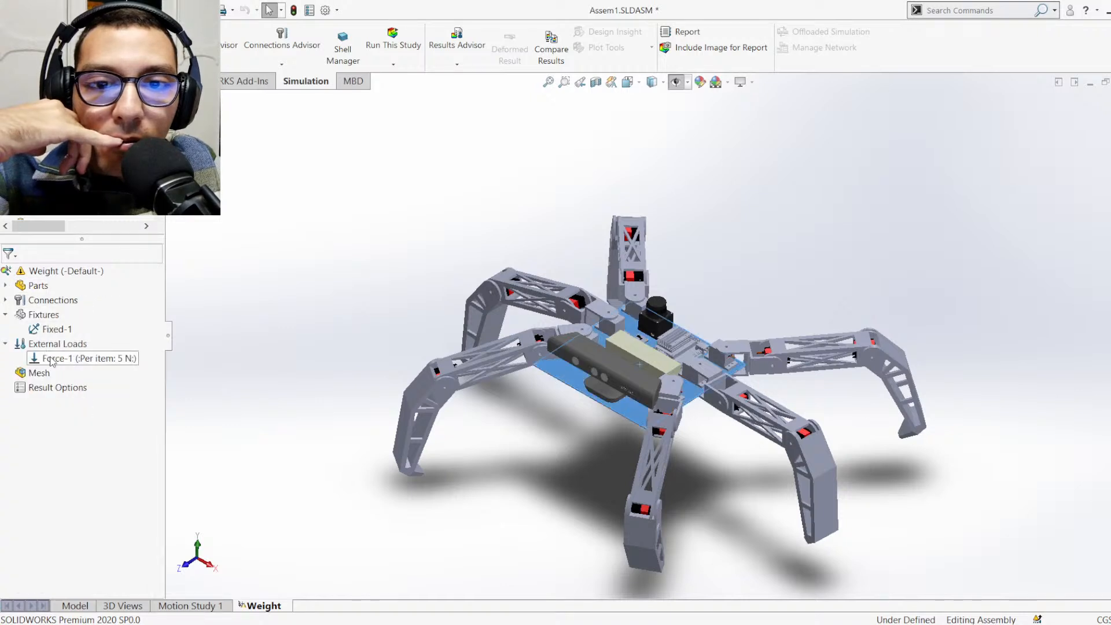
Reset the Weight study's mesh parameters to their default sizes and mesh the assembly again
{"action": "left_click", "coordinate": [31, 375]}
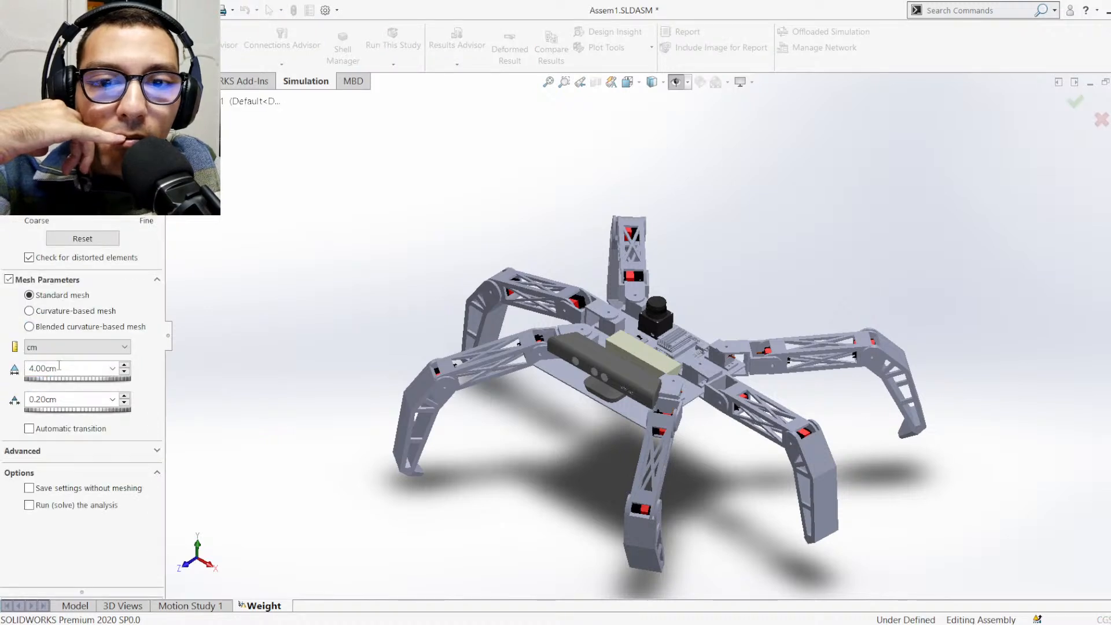
{"action": "left_click", "coordinate": [78, 239]}
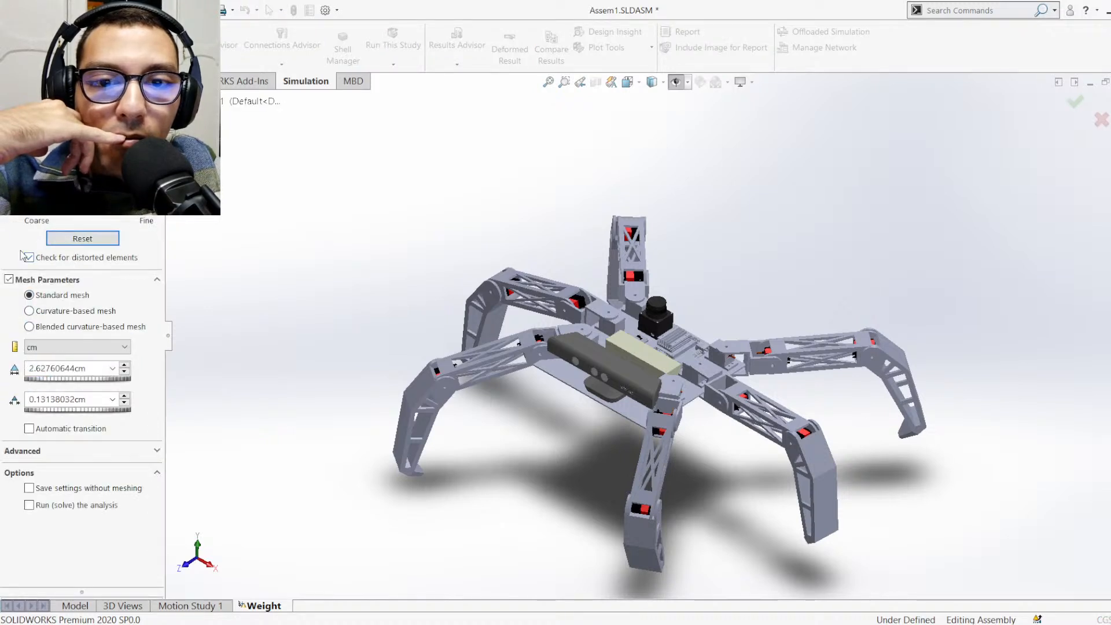
{"action": "key", "text": "Return"}
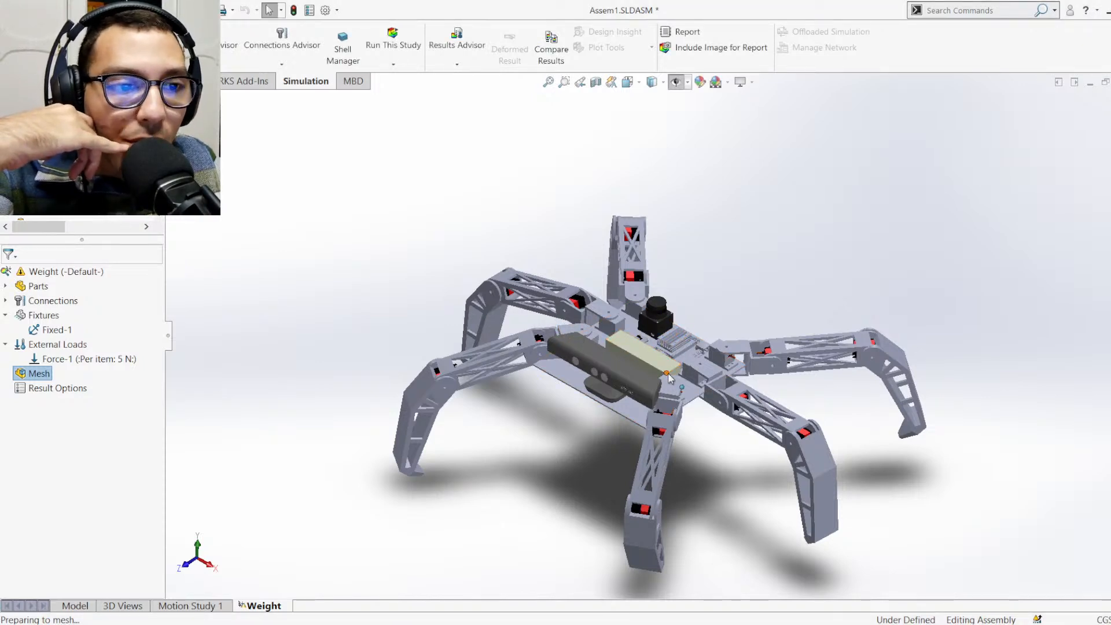
{"action": "scroll", "coordinate": [668, 378], "scroll_direction": "down", "scroll_amount": 5}
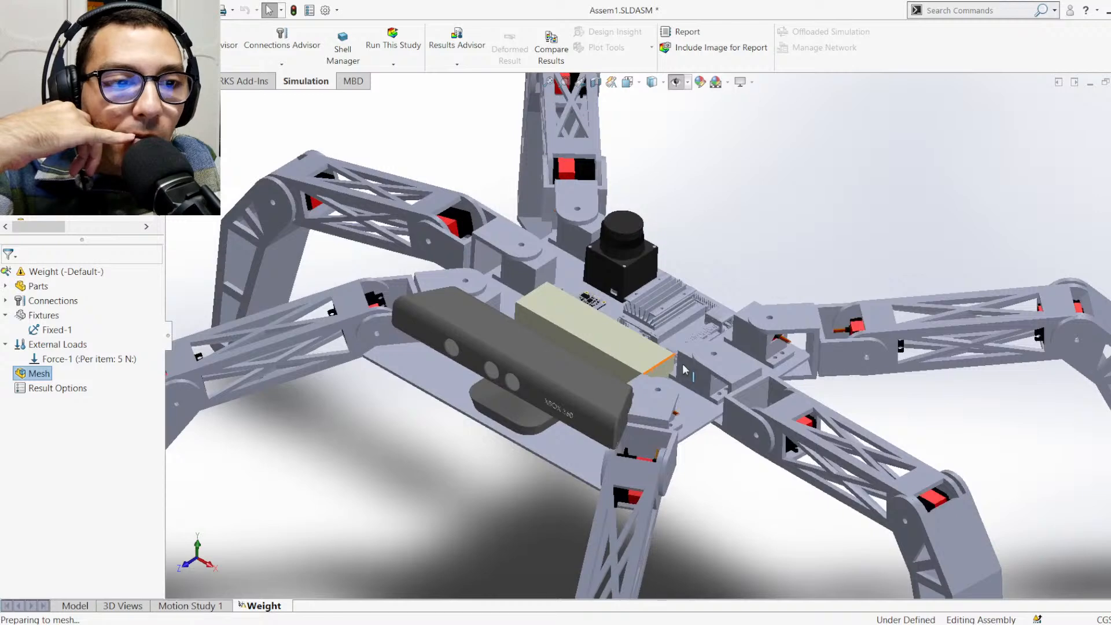
{"action": "scroll", "coordinate": [685, 371], "scroll_direction": "up", "scroll_amount": 8}
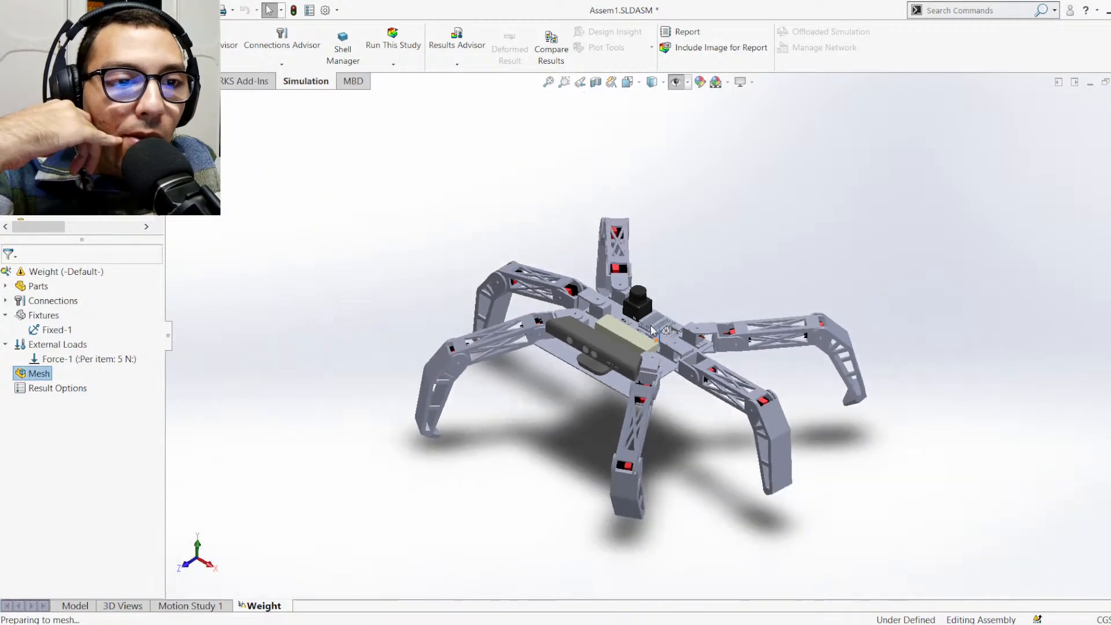
{"action": "scroll", "coordinate": [652, 340], "scroll_direction": "down", "scroll_amount": 3}
{"action": "scroll", "coordinate": [651, 341], "scroll_direction": "up", "scroll_amount": 1}
{"action": "scroll", "coordinate": [650, 386], "scroll_direction": "down", "scroll_amount": 1}
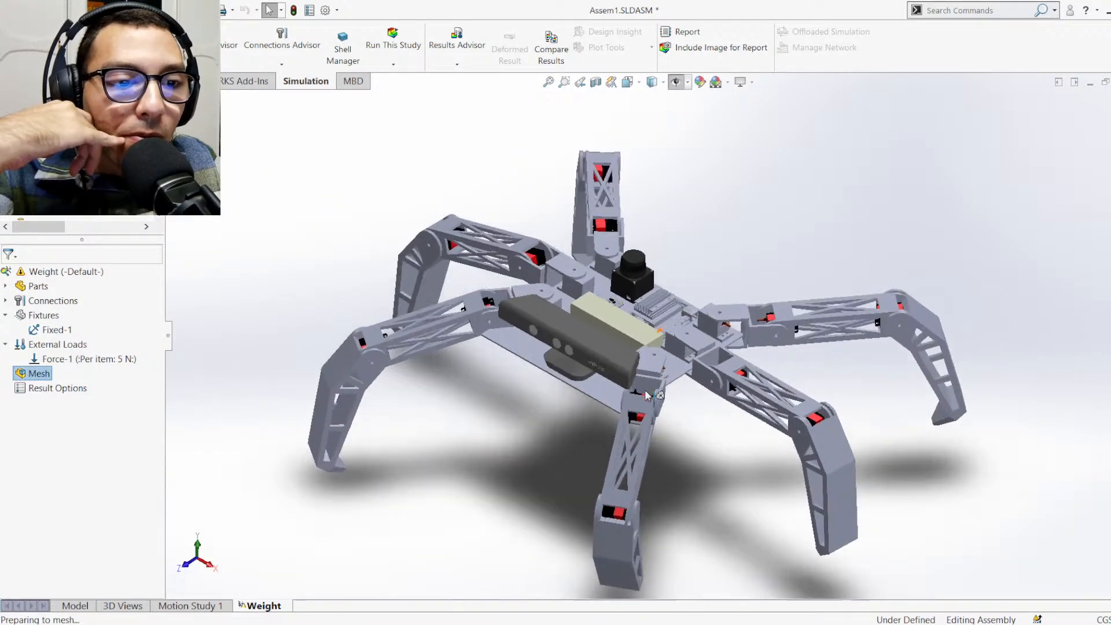
{"action": "scroll", "coordinate": [650, 405], "scroll_direction": "up", "scroll_amount": 1}
{"action": "scroll", "coordinate": [662, 426], "scroll_direction": "down", "scroll_amount": 1}
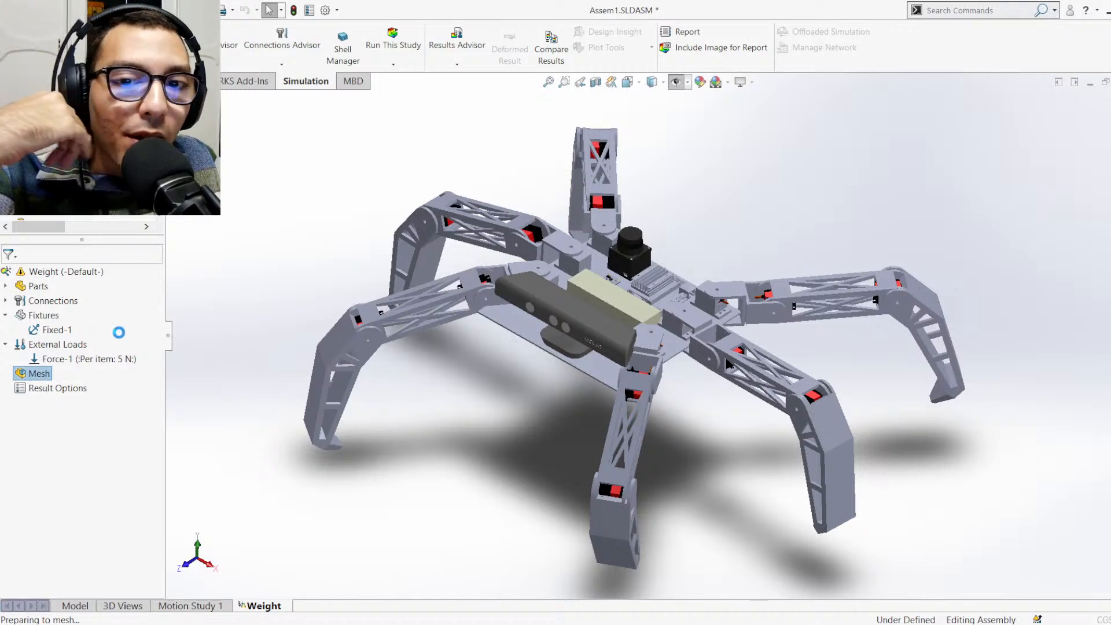
Set the standard mesh's global element size to 0.5 cm and mesh the Weight study
{"action": "double_click", "coordinate": [48, 369]}
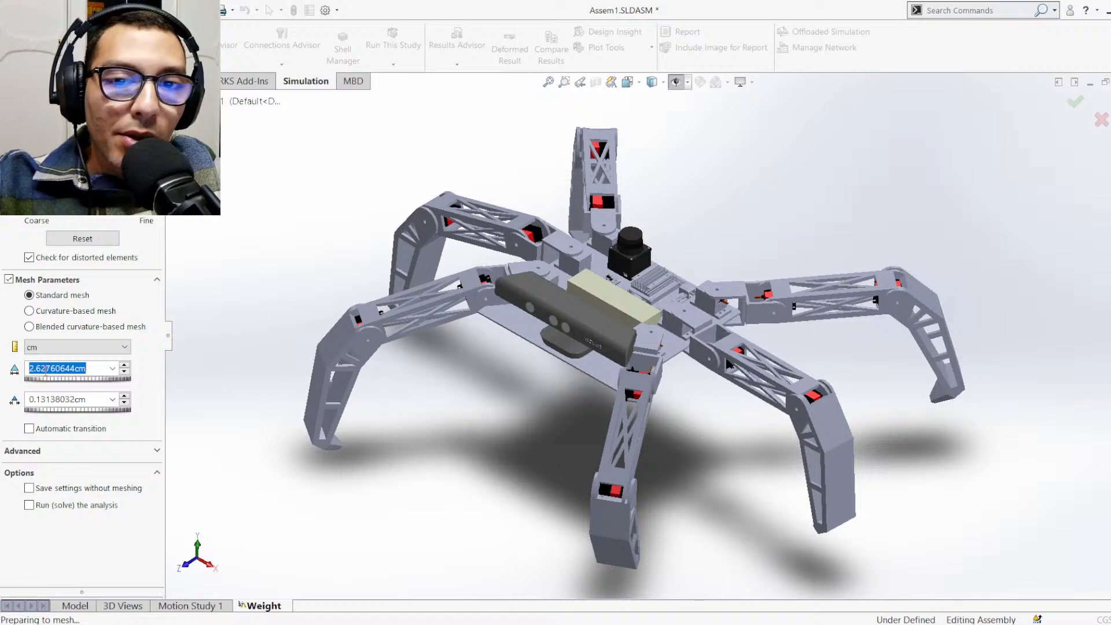
{"action": "type", "text": "0.5"}
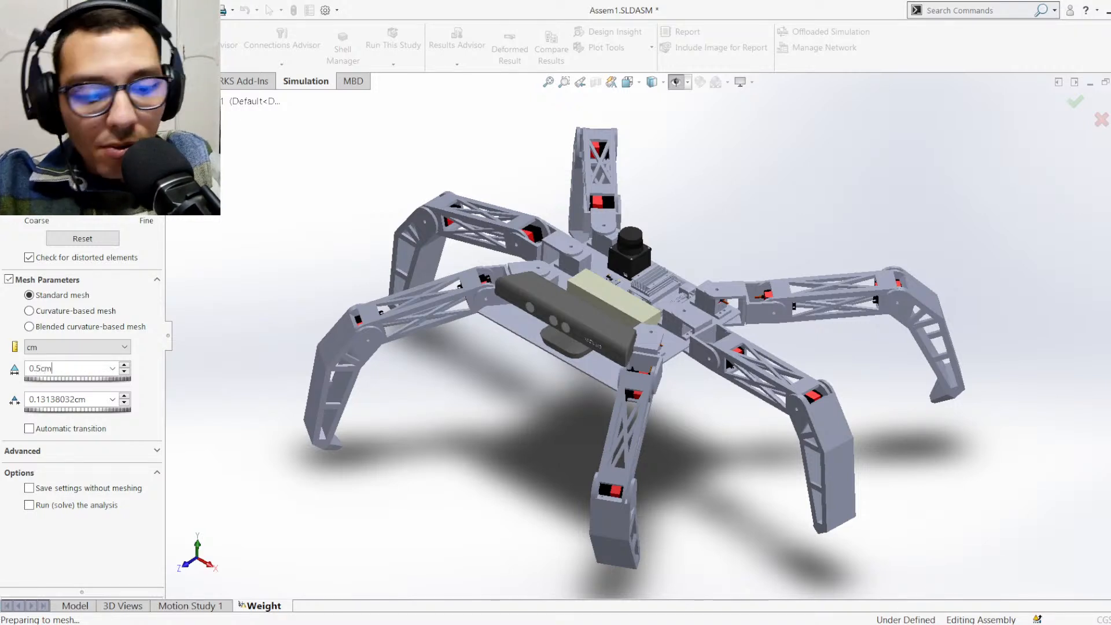
{"action": "key", "text": "Return"}
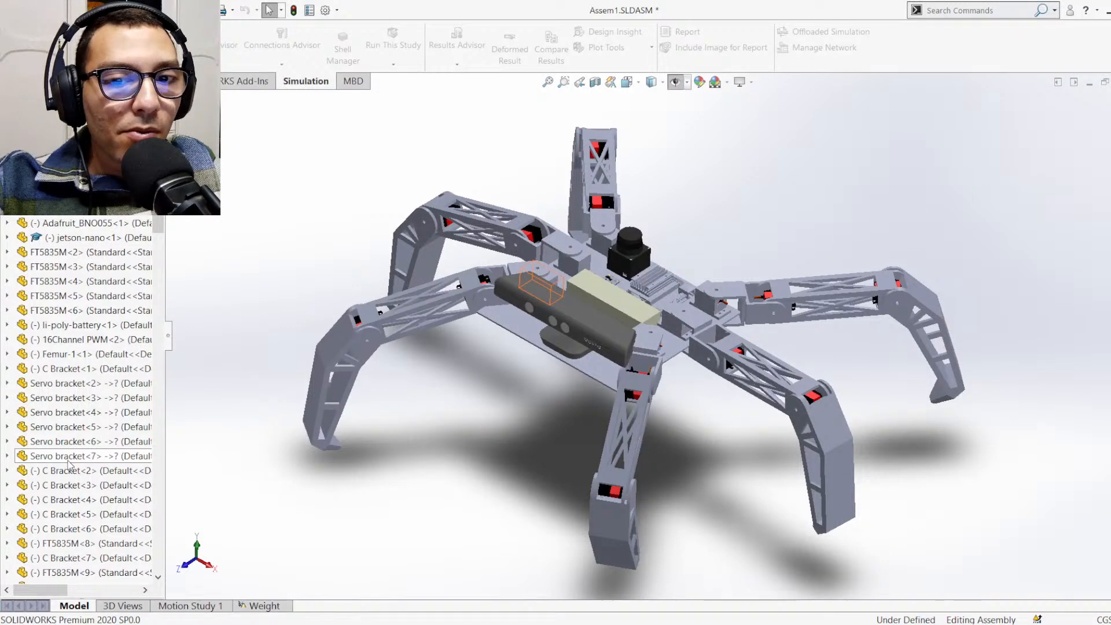
Review the assembly's component list and the C bracket beside the kinect to work out which parts belong to one leg
{"action": "scroll", "coordinate": [67, 463], "scroll_direction": "down", "scroll_amount": 5}
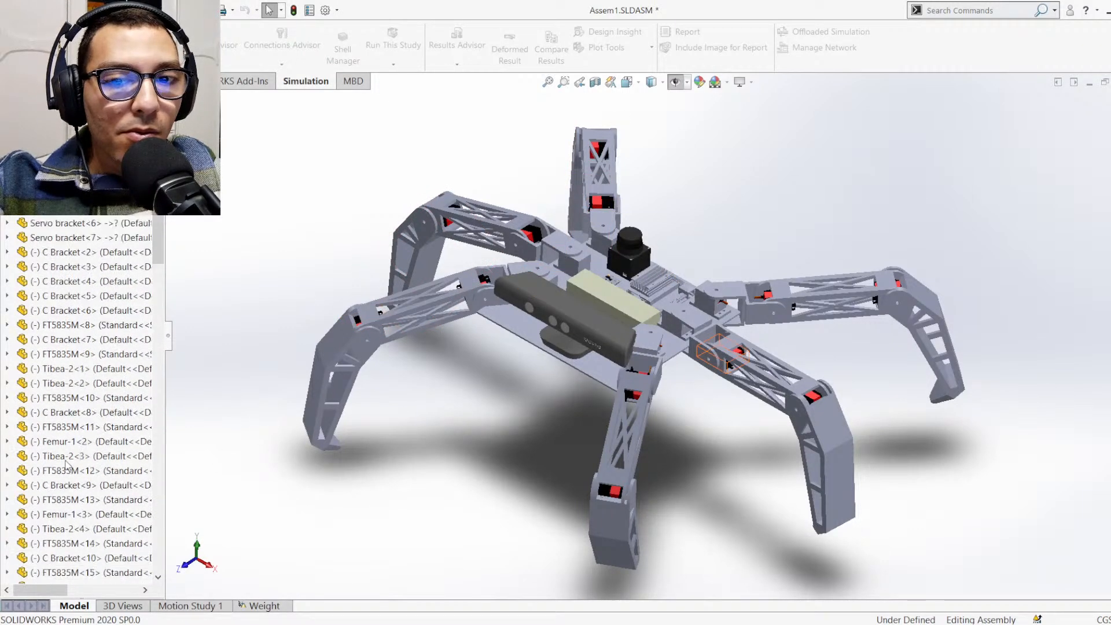
{"action": "scroll", "coordinate": [64, 451], "scroll_direction": "down", "scroll_amount": 9}
{"action": "scroll", "coordinate": [50, 405], "scroll_direction": "up", "scroll_amount": 5}
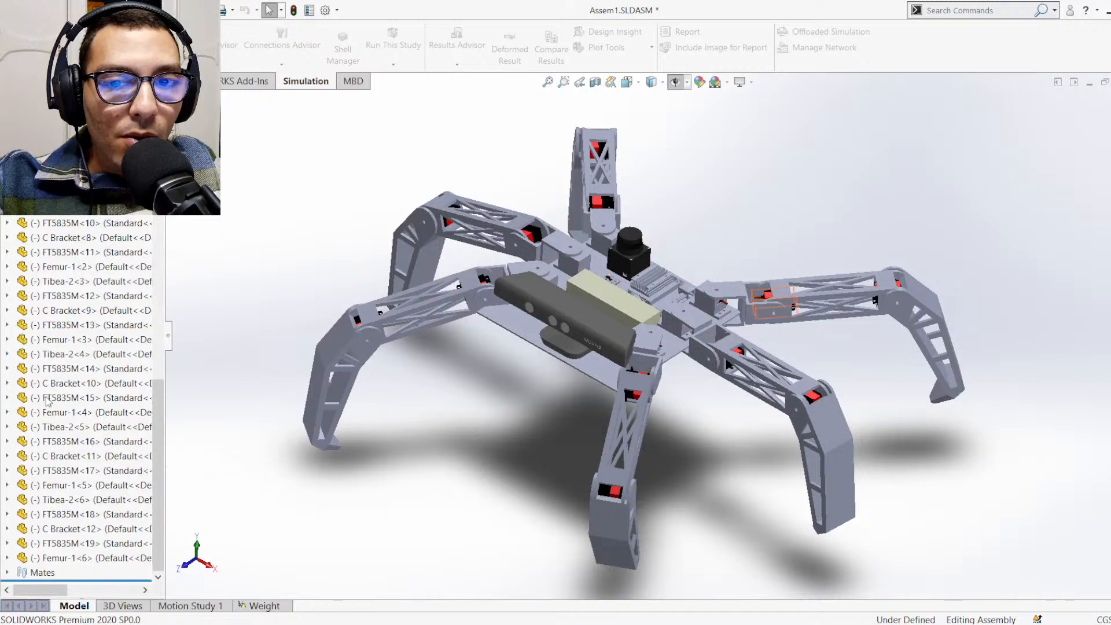
{"action": "scroll", "coordinate": [50, 406], "scroll_direction": "up", "scroll_amount": 4}
{"action": "scroll", "coordinate": [56, 409], "scroll_direction": "up", "scroll_amount": 2}
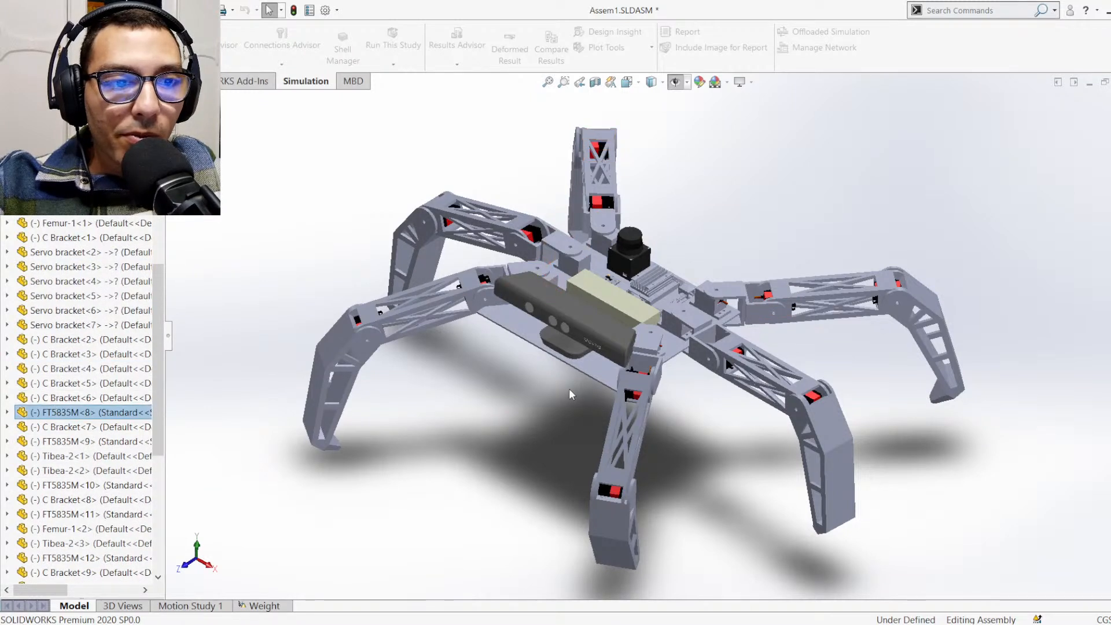
{"action": "left_click", "coordinate": [652, 346]}
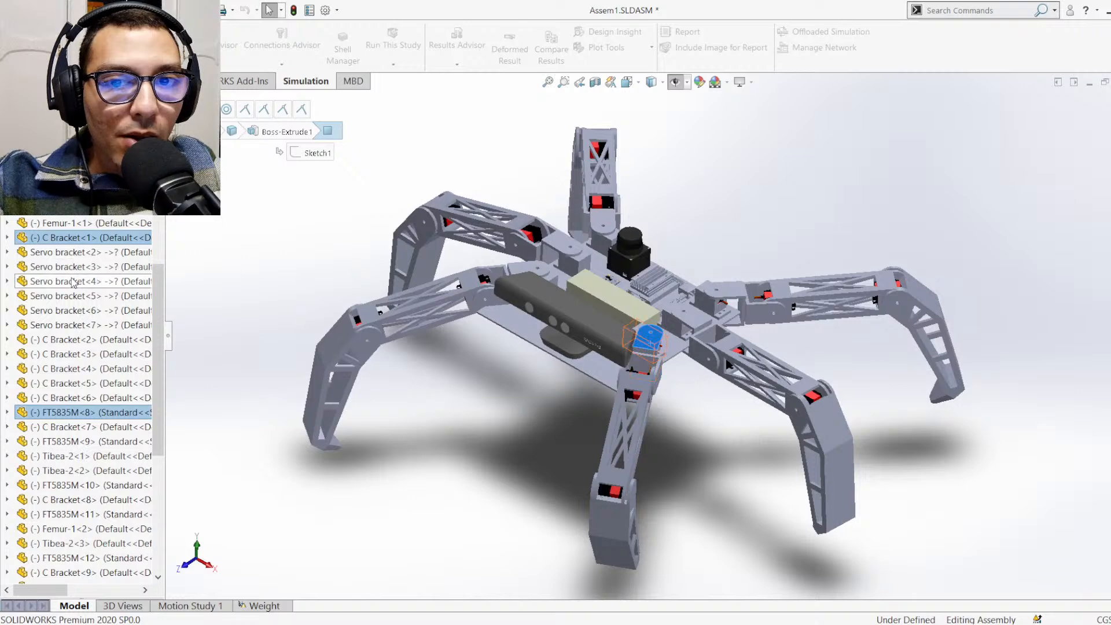
{"action": "middle_click_drag", "start_coordinate": [688, 386], "coordinate": [668, 407]}
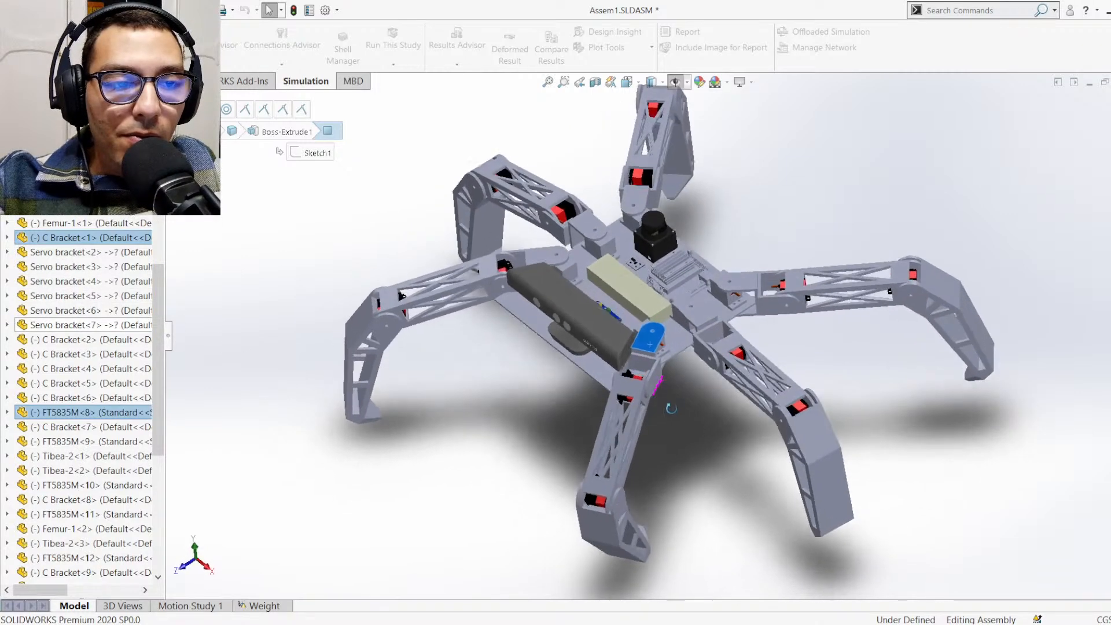
{"action": "scroll", "coordinate": [702, 382], "scroll_direction": "down", "scroll_amount": 1}
{"action": "scroll", "coordinate": [702, 382], "scroll_direction": "up", "scroll_amount": 3}
{"action": "scroll", "coordinate": [707, 261], "scroll_direction": "down", "scroll_amount": 5}
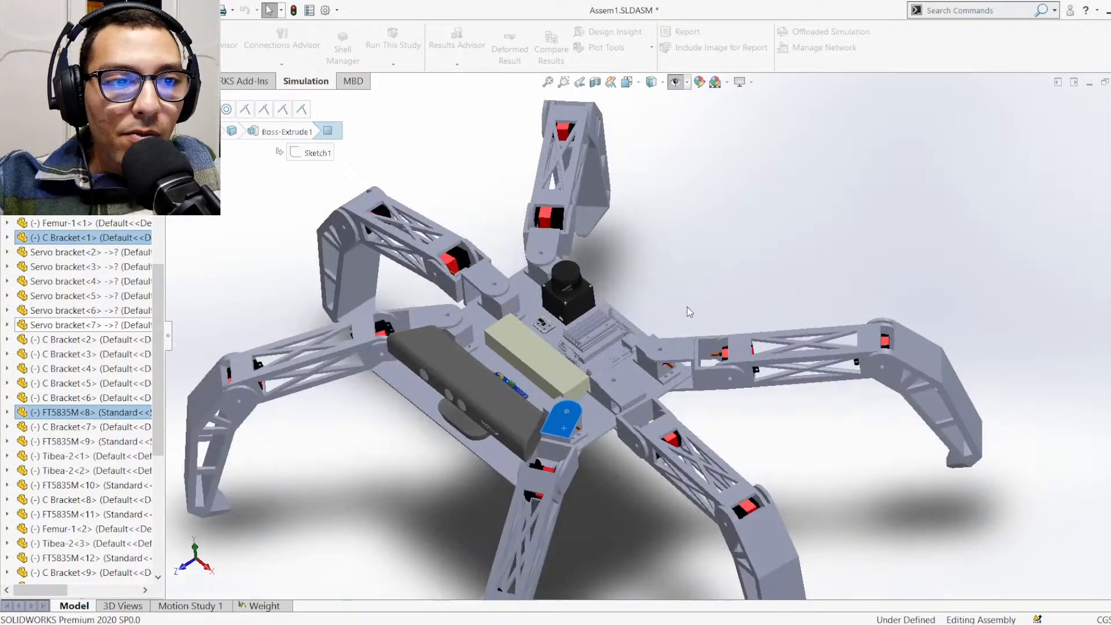
{"action": "left_click", "coordinate": [689, 307]}
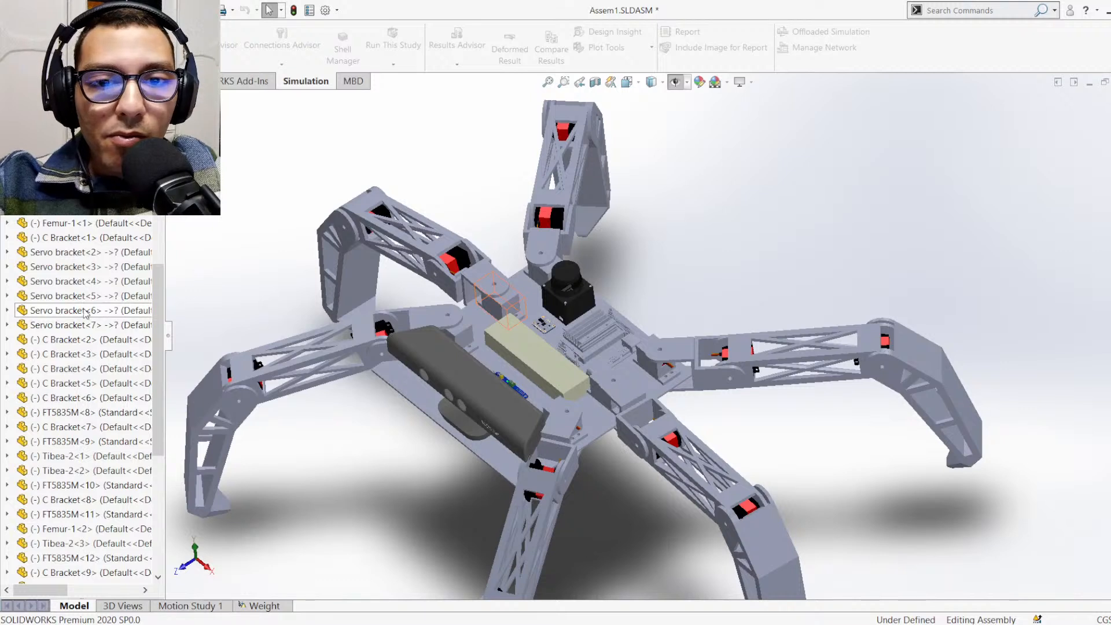
{"action": "scroll", "coordinate": [64, 251], "scroll_direction": "up", "scroll_amount": 2}
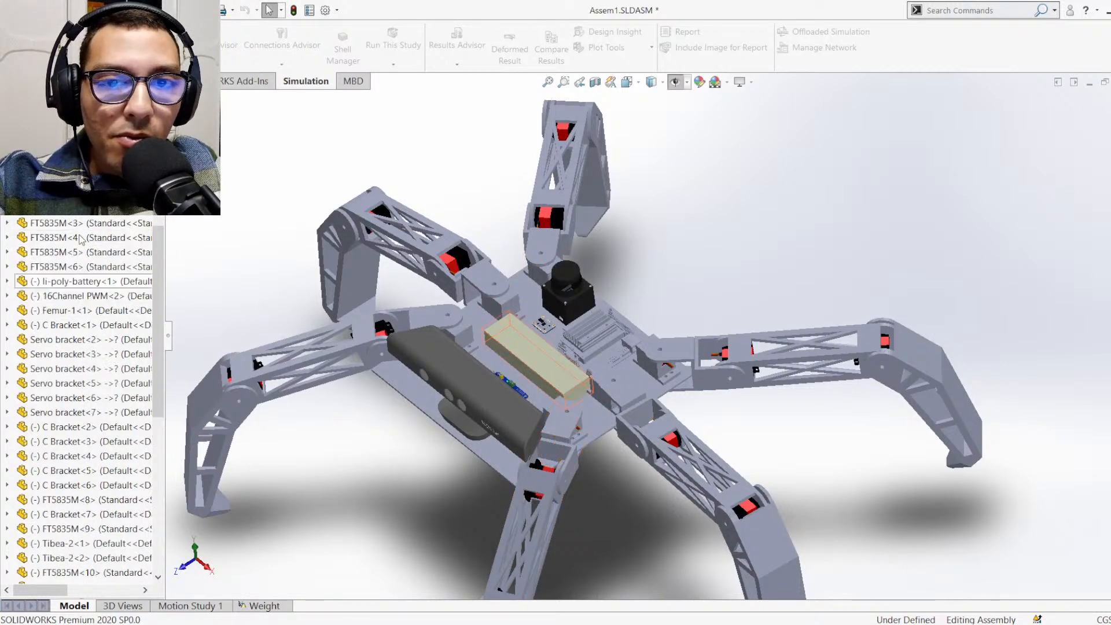
{"action": "scroll", "coordinate": [72, 247], "scroll_direction": "up", "scroll_amount": 2}
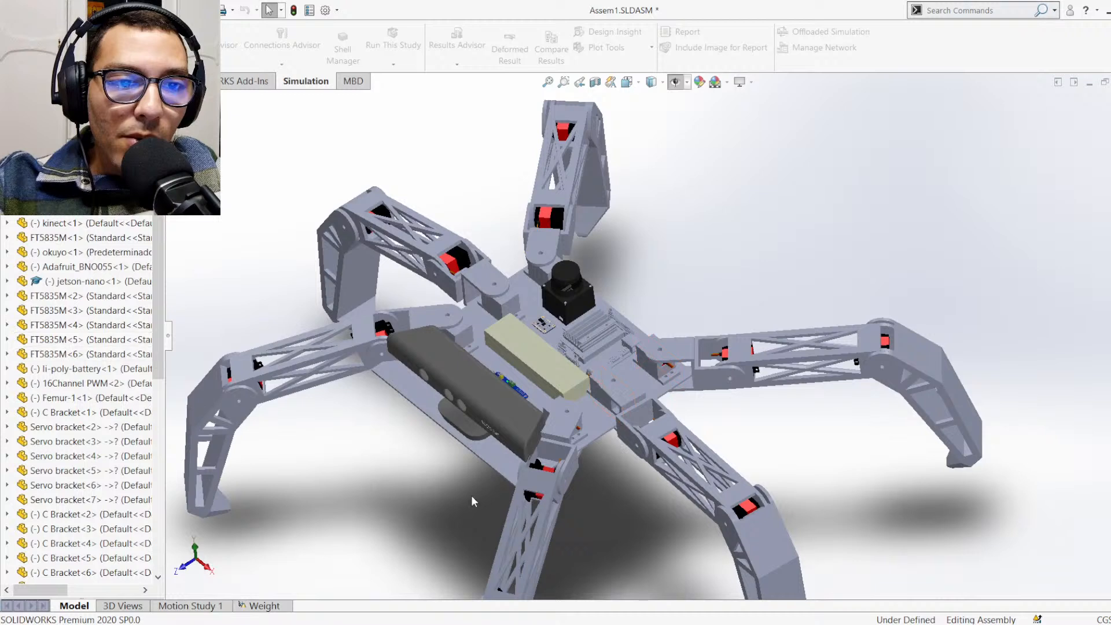
Pick the C bracket, both servos, femur and tibia of the leg beside the kinect and find them in the component list
{"action": "left_click", "coordinate": [573, 467]}
{"action": "scroll", "coordinate": [583, 466], "scroll_direction": "up", "scroll_amount": 2}
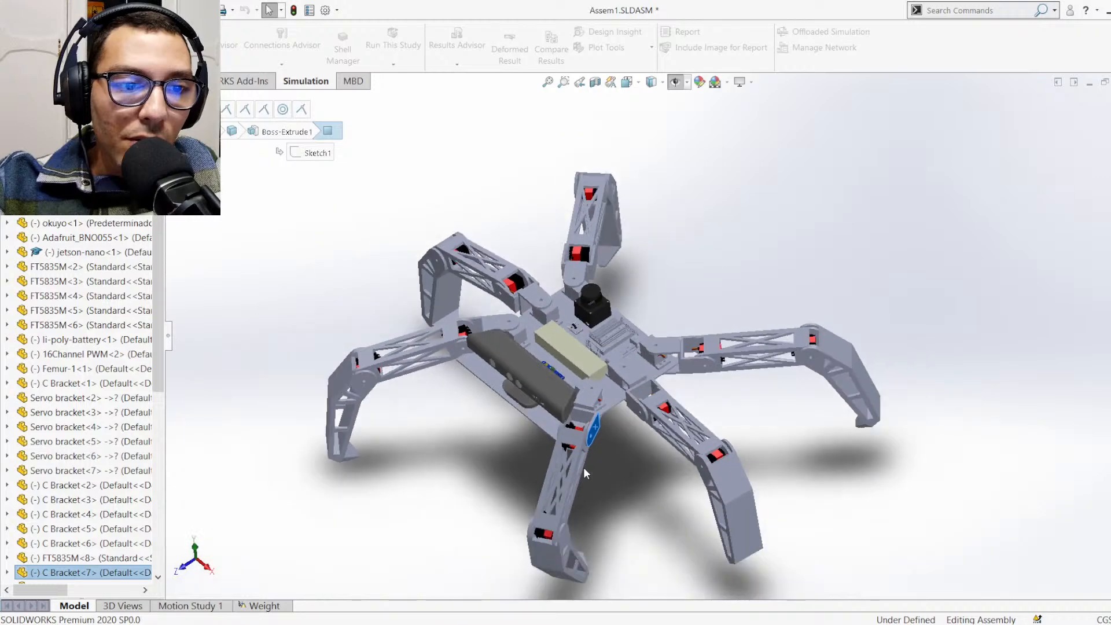
{"action": "scroll", "coordinate": [584, 467], "scroll_direction": "down", "scroll_amount": 2}
{"action": "scroll", "coordinate": [601, 408], "scroll_direction": "down", "scroll_amount": 4}
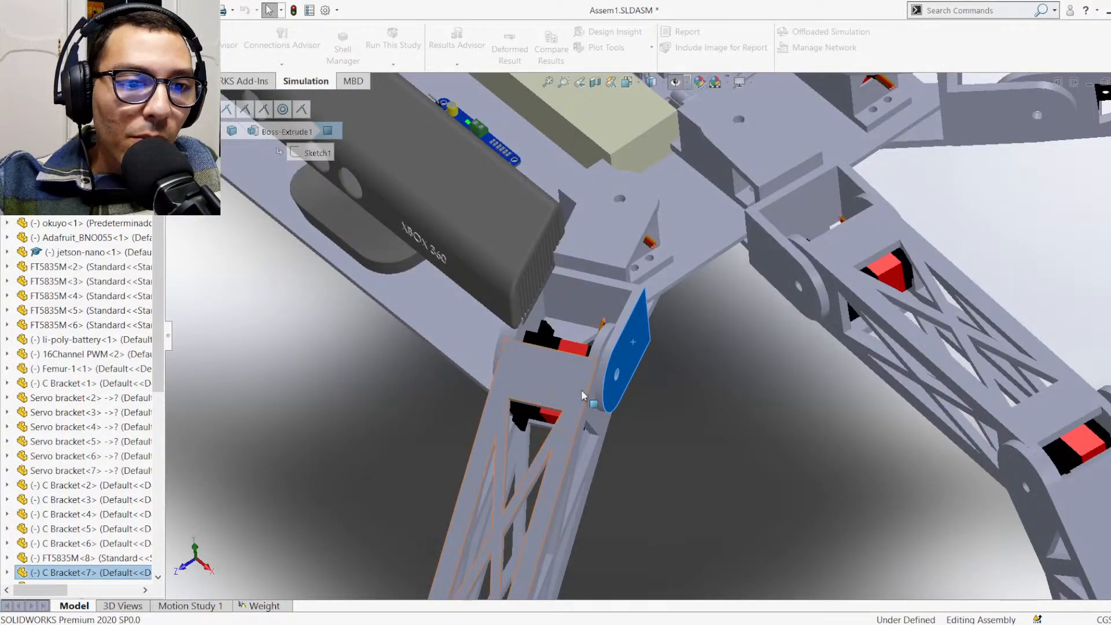
{"action": "scroll", "coordinate": [579, 376], "scroll_direction": "down", "scroll_amount": 2}
{"action": "scroll", "coordinate": [579, 362], "scroll_direction": "down", "scroll_amount": 2}
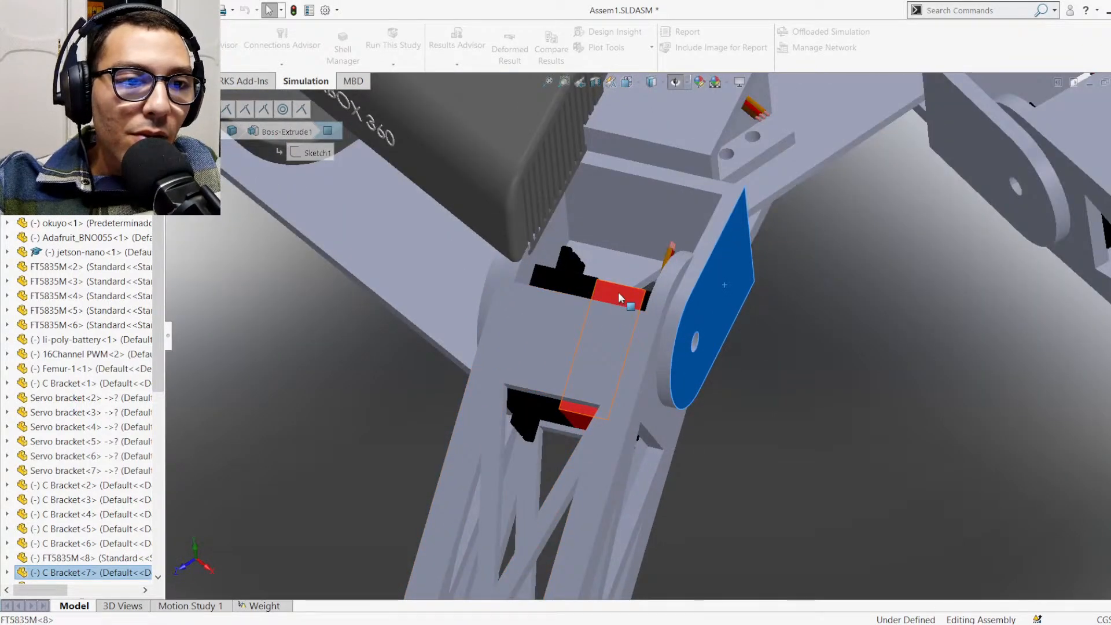
{"action": "left_click", "coordinate": [572, 351], "text": "ctrl"}
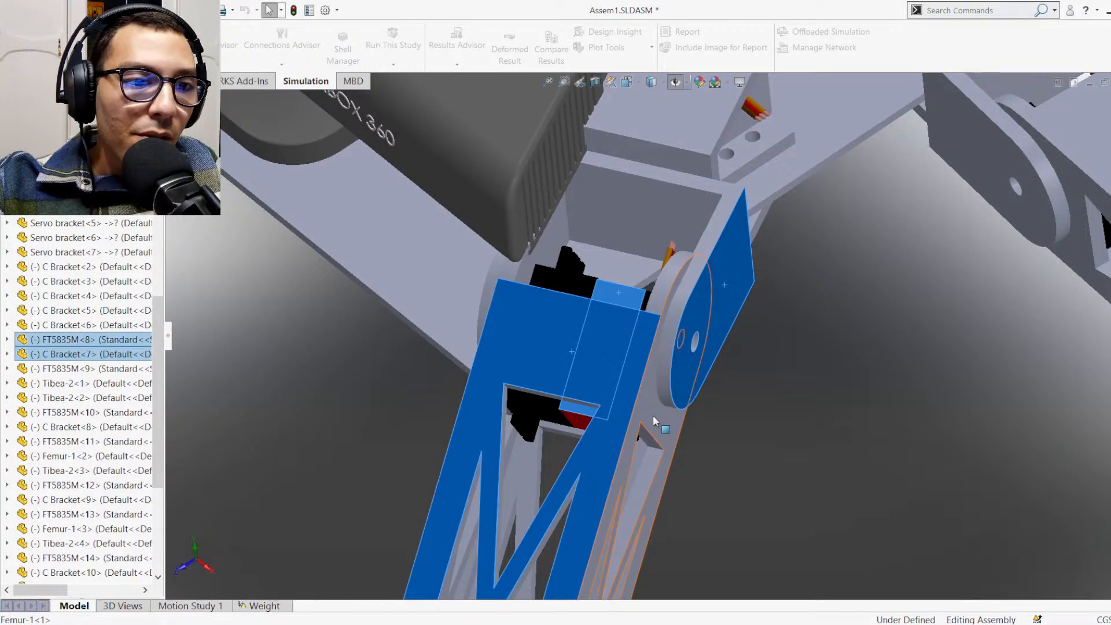
{"action": "scroll", "coordinate": [636, 434], "scroll_direction": "up", "scroll_amount": 6}
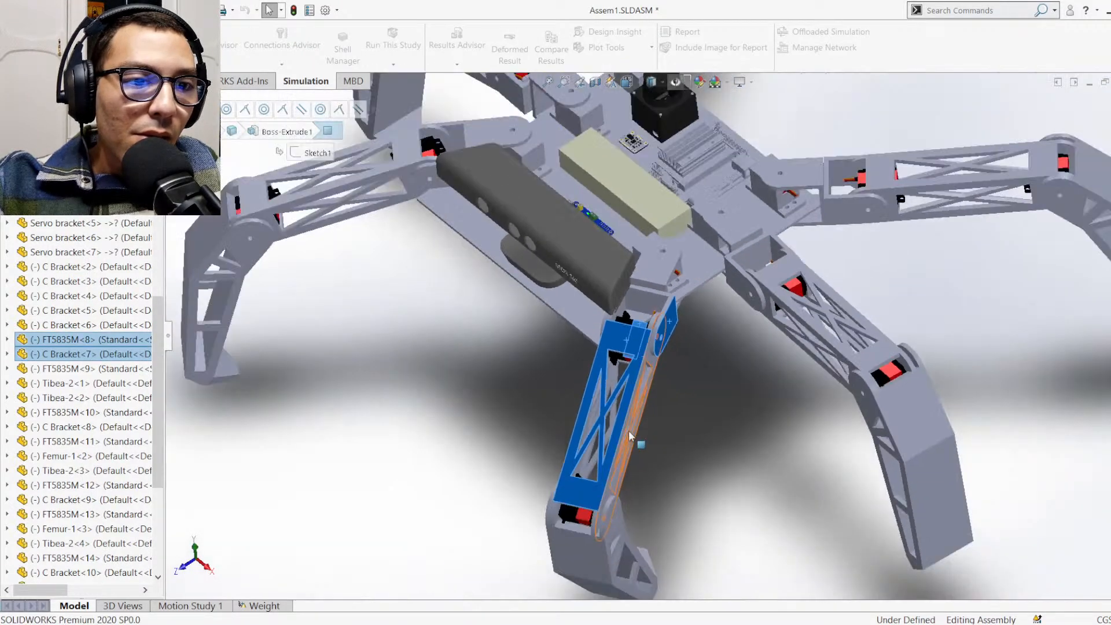
{"action": "scroll", "coordinate": [631, 437], "scroll_direction": "down", "scroll_amount": 4}
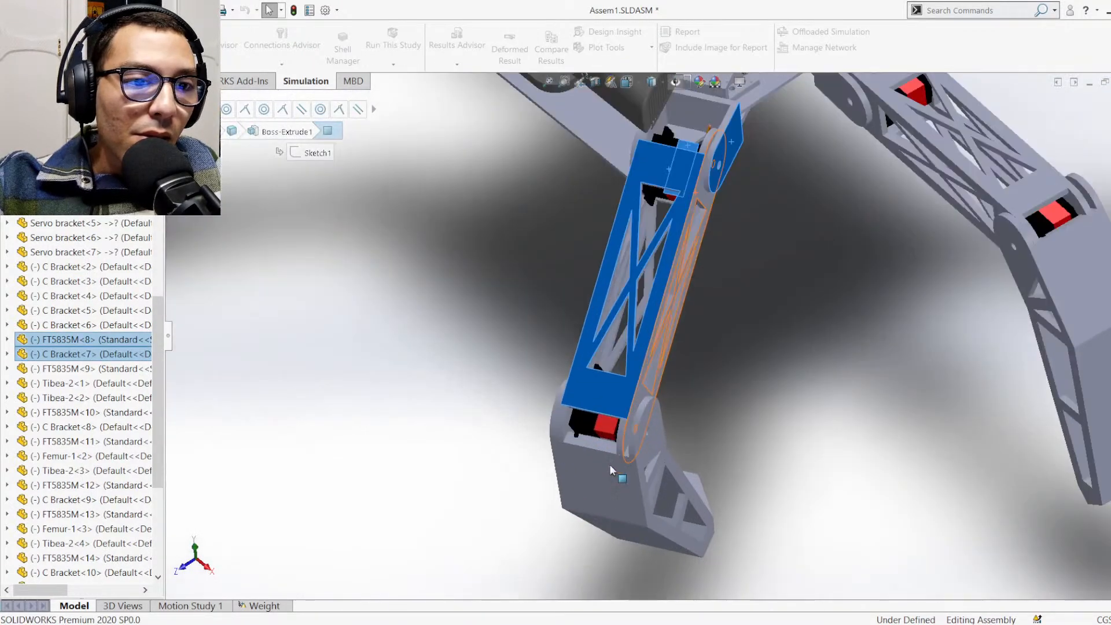
{"action": "left_click", "coordinate": [610, 502], "text": "ctrl"}
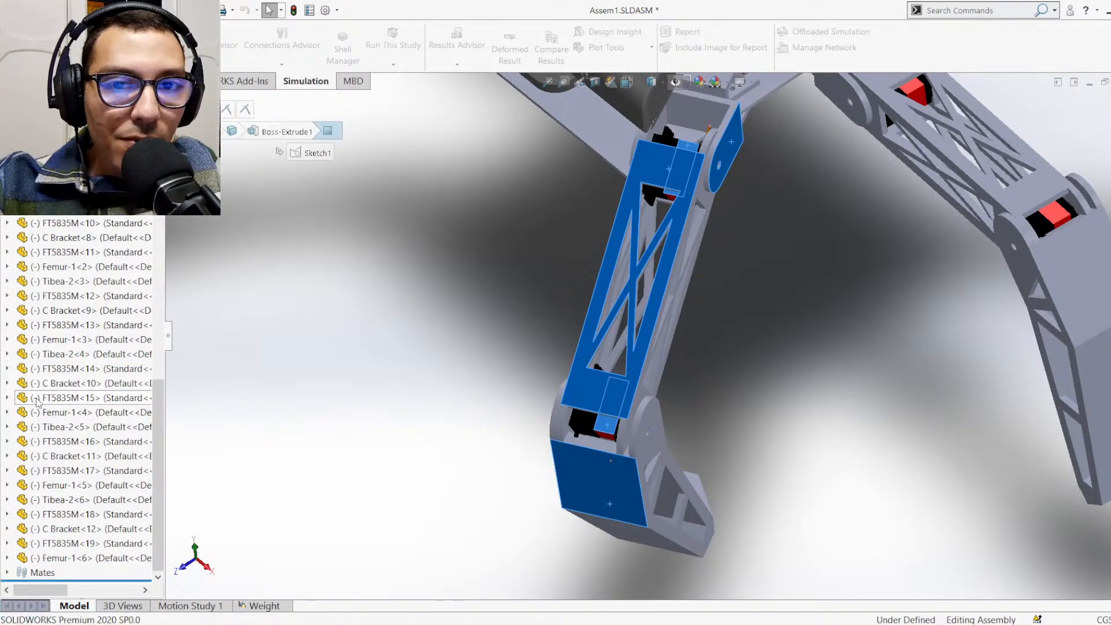
{"action": "scroll", "coordinate": [52, 402], "scroll_direction": "up", "scroll_amount": 7}
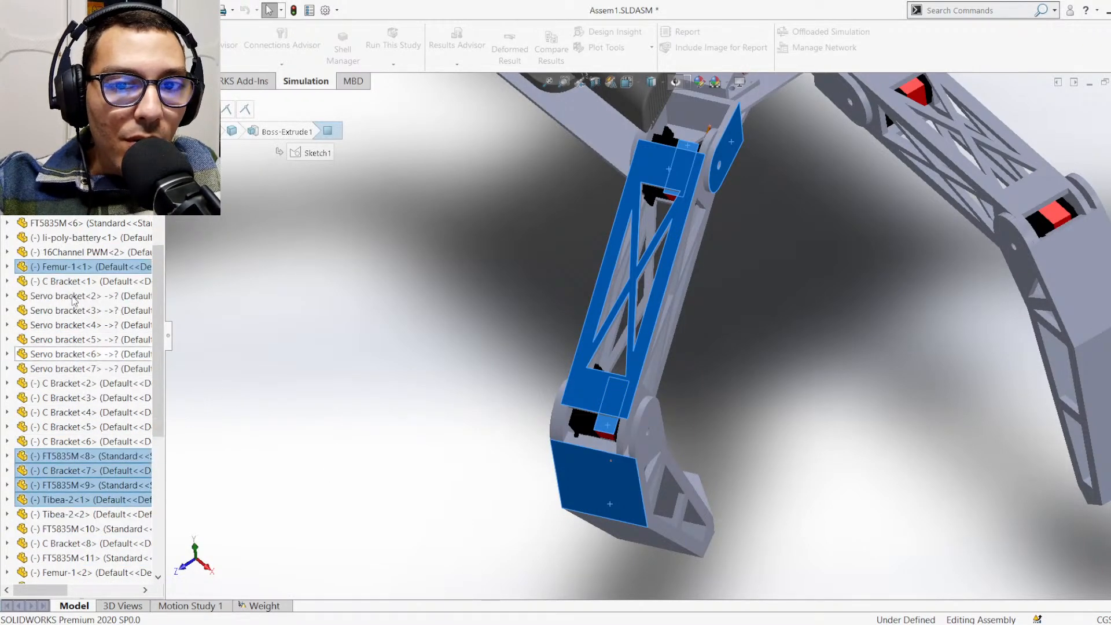
Form a new subassembly from Femur-1<1>, C Bracket<7>, FT5835M<8>, FT5835M<9> and Tibea-2<1>
{"action": "left_click", "coordinate": [70, 269]}
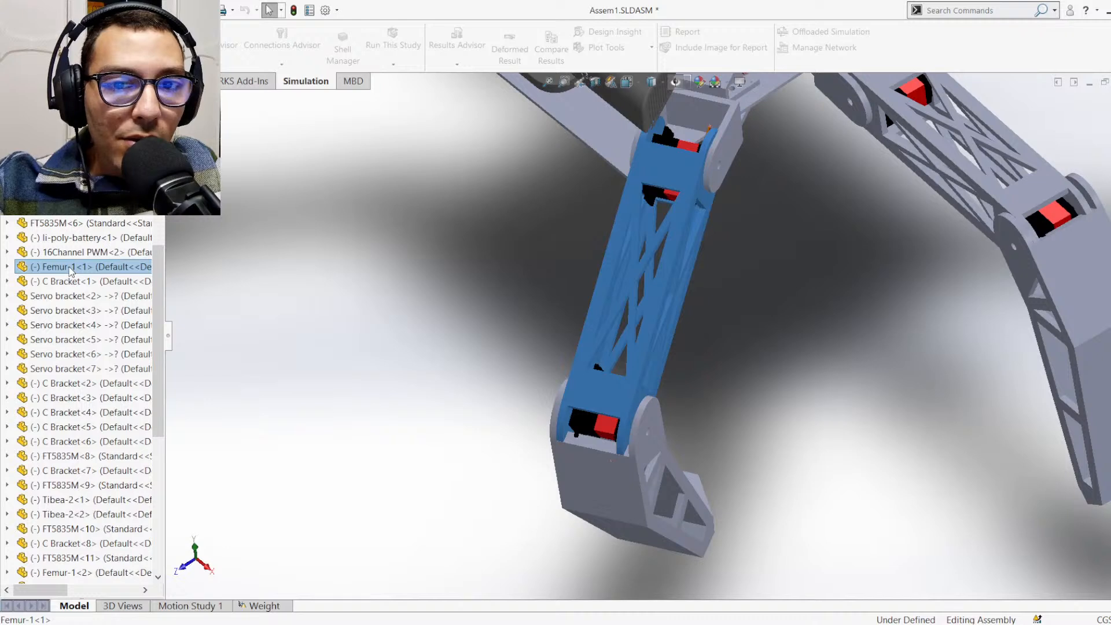
{"action": "left_click", "coordinate": [315, 326]}
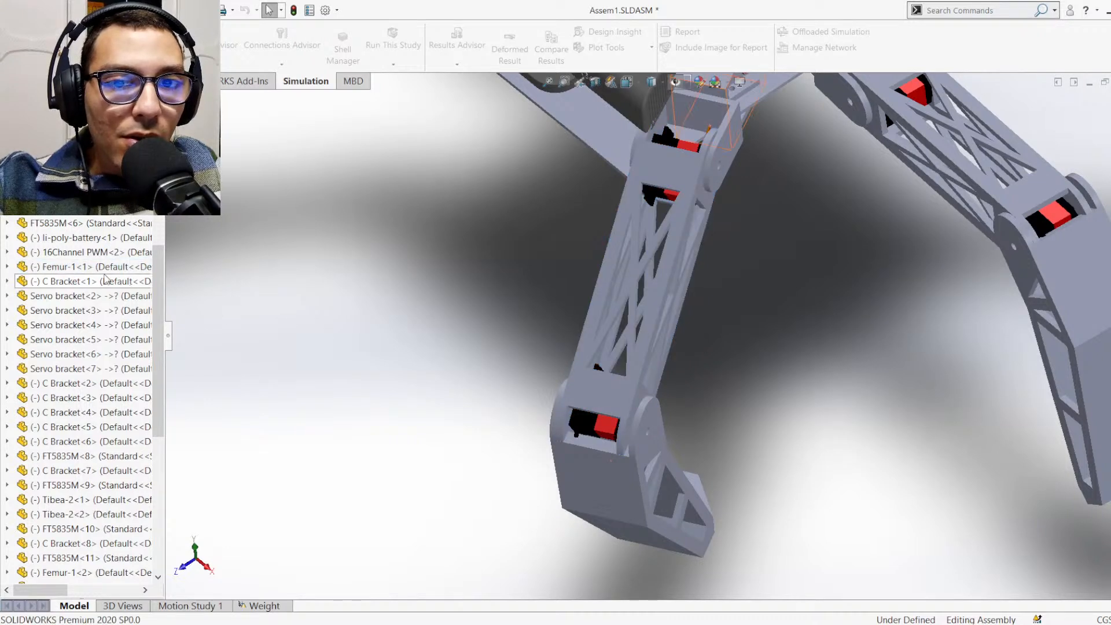
{"action": "left_click", "coordinate": [87, 267]}
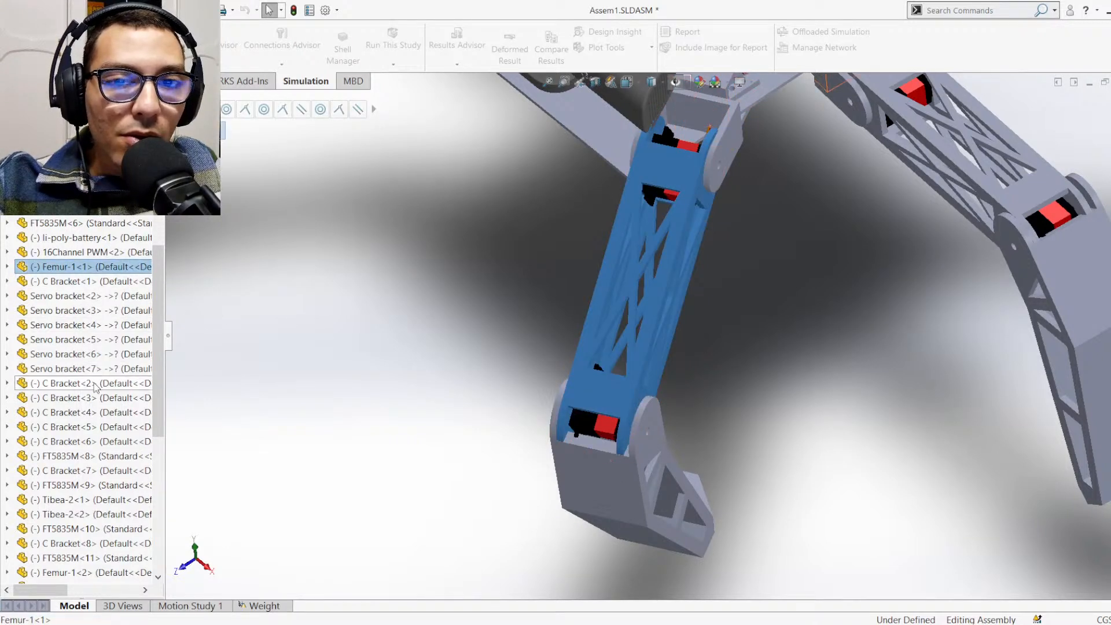
{"action": "left_click", "coordinate": [92, 471], "text": "ctrl"}
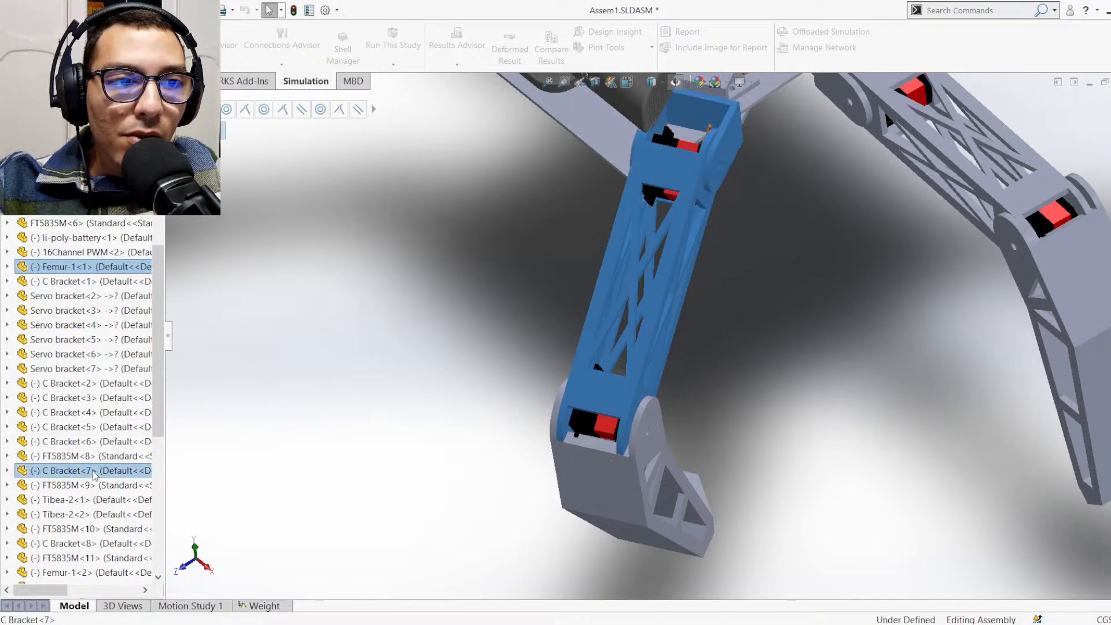
{"action": "left_click", "coordinate": [93, 486], "text": "ctrl"}
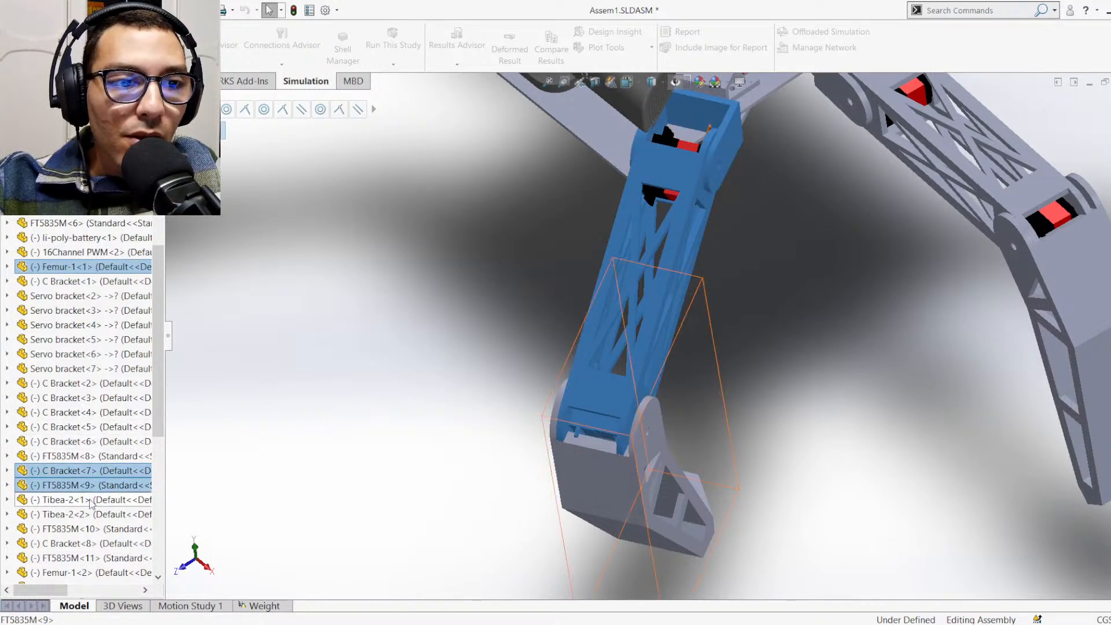
{"action": "left_click", "coordinate": [90, 501], "text": "ctrl"}
{"action": "left_click", "coordinate": [84, 460], "text": "ctrl"}
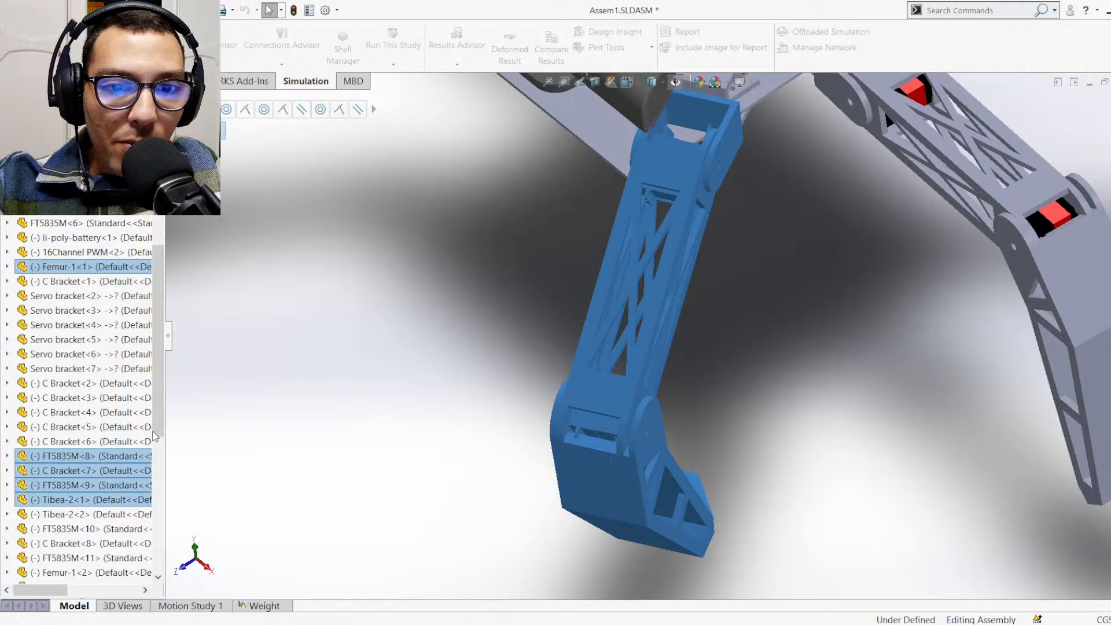
{"action": "left_click", "coordinate": [165, 474]}
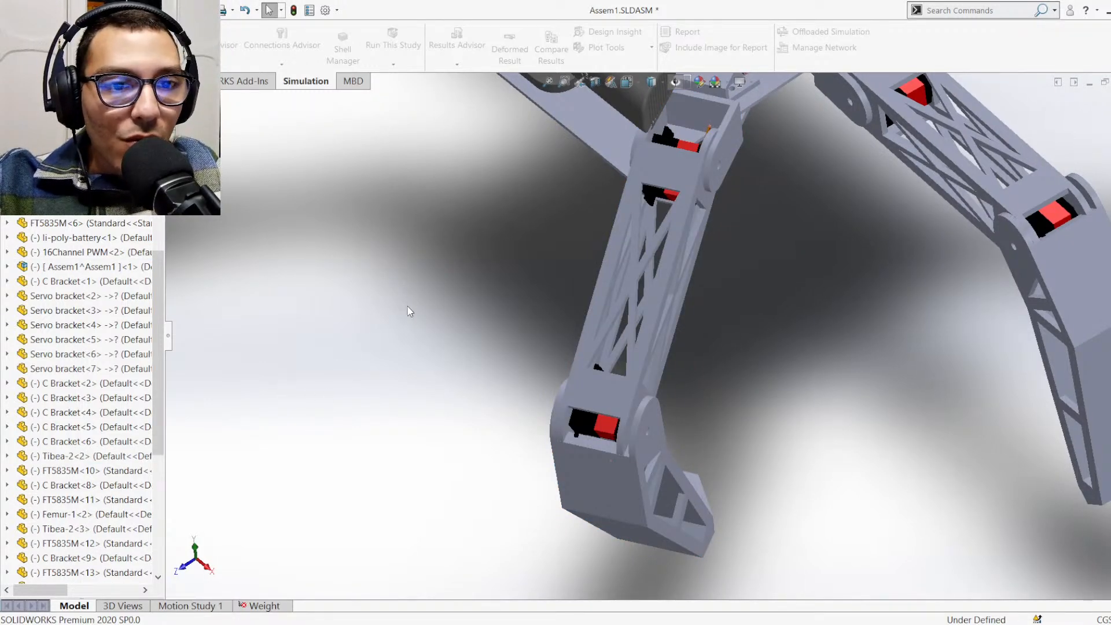
{"action": "key", "text": "f"}
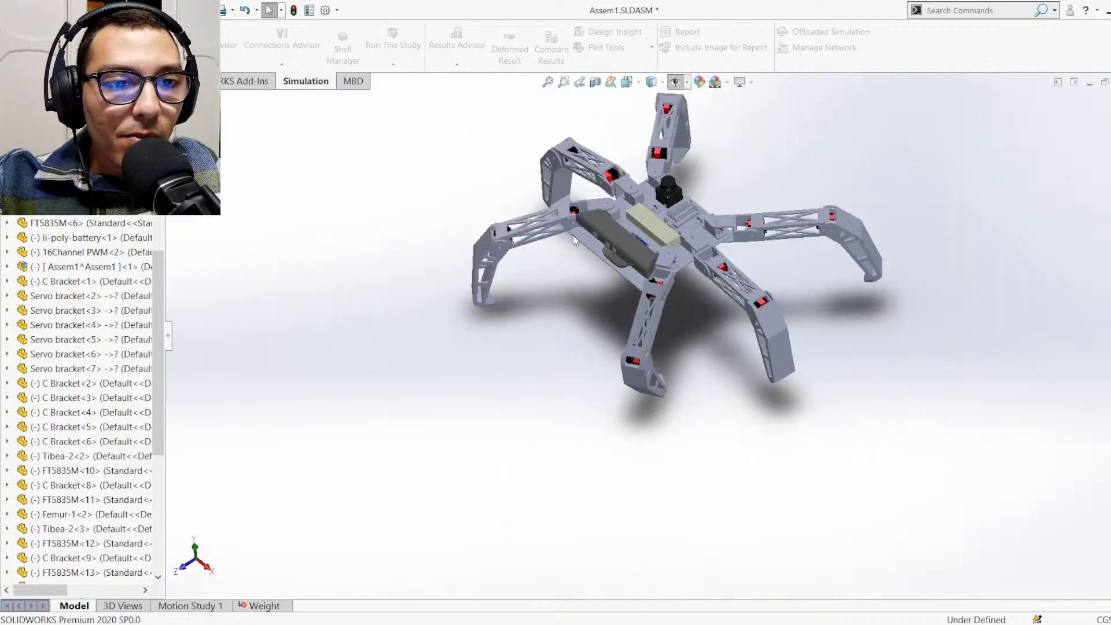
Open the newly formed leg subassembly, Assem1^Assem1, in its own window
{"action": "scroll", "coordinate": [675, 216], "scroll_direction": "down", "scroll_amount": 3}
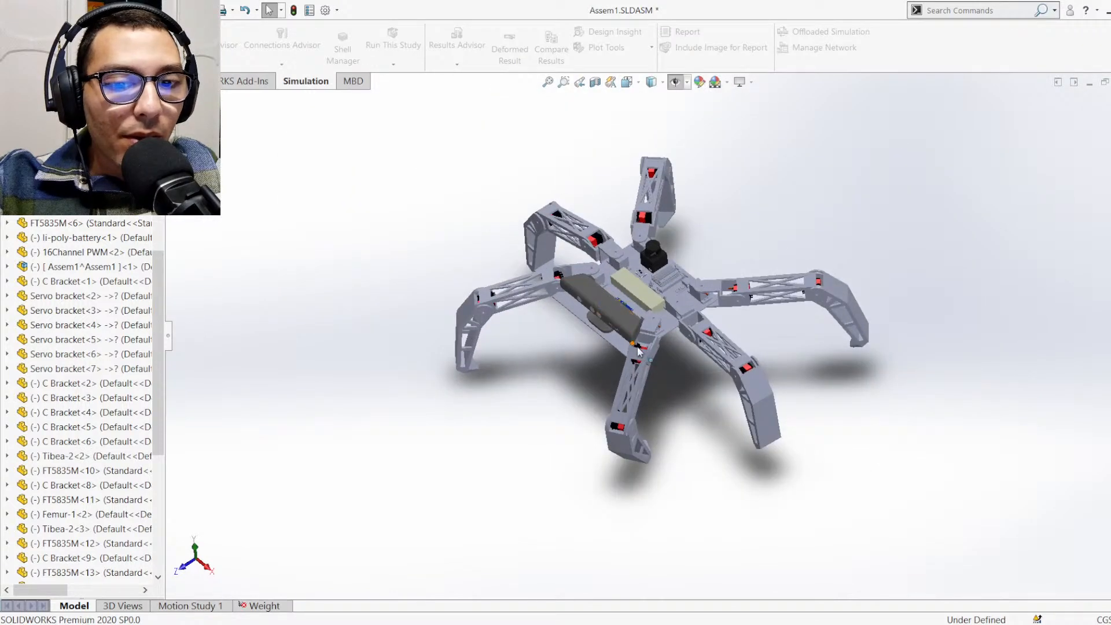
{"action": "scroll", "coordinate": [648, 375], "scroll_direction": "down", "scroll_amount": 2}
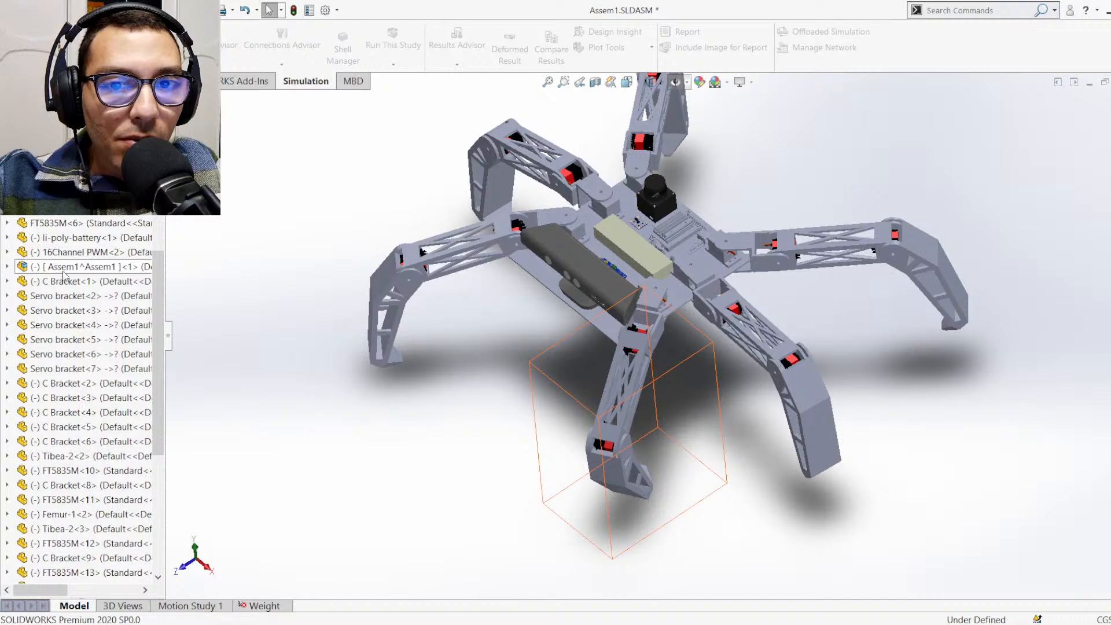
{"action": "left_click", "coordinate": [66, 268]}
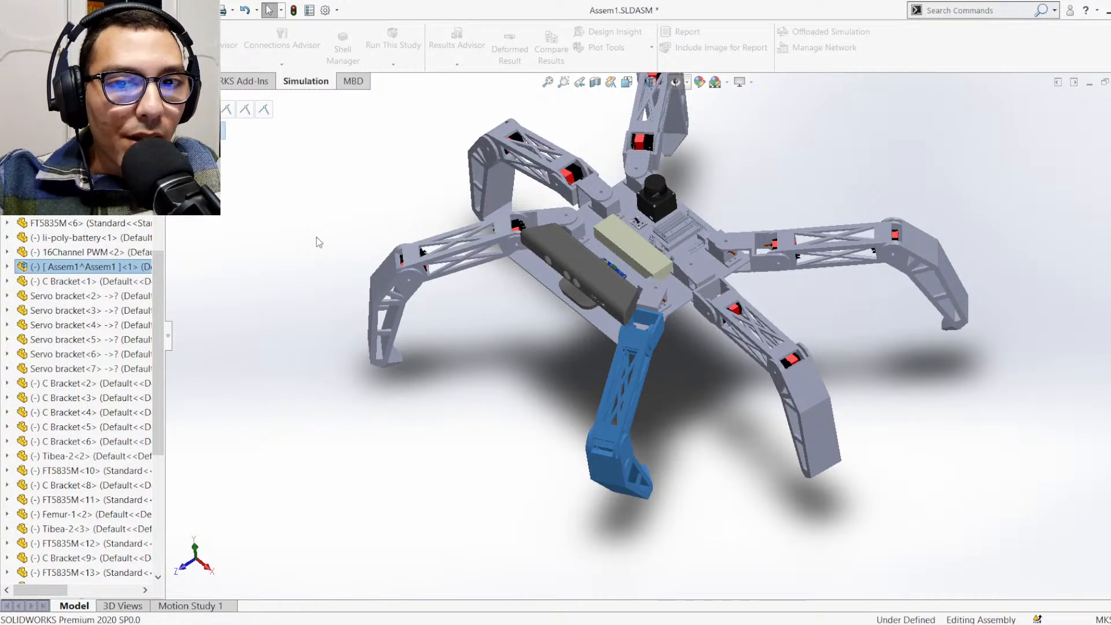
{"action": "middle_click_drag", "start_coordinate": [386, 381], "coordinate": [501, 395]}
{"action": "key", "text": "ctrl+7"}
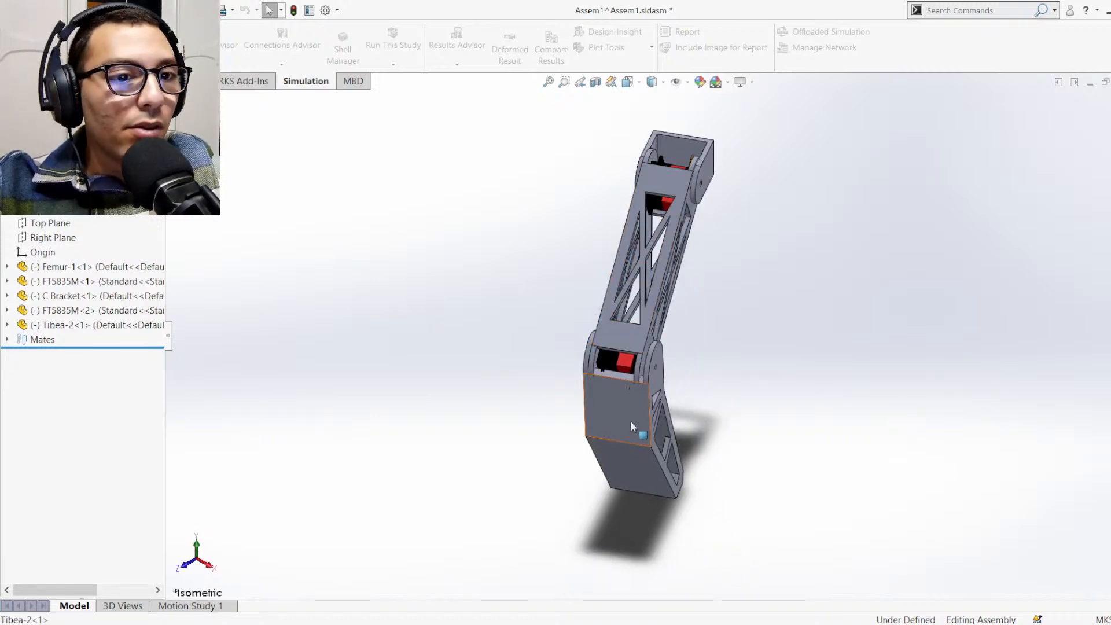
{"action": "left_click_drag", "start_coordinate": [637, 430], "coordinate": [605, 380]}
{"action": "left_click", "coordinate": [360, 406]}
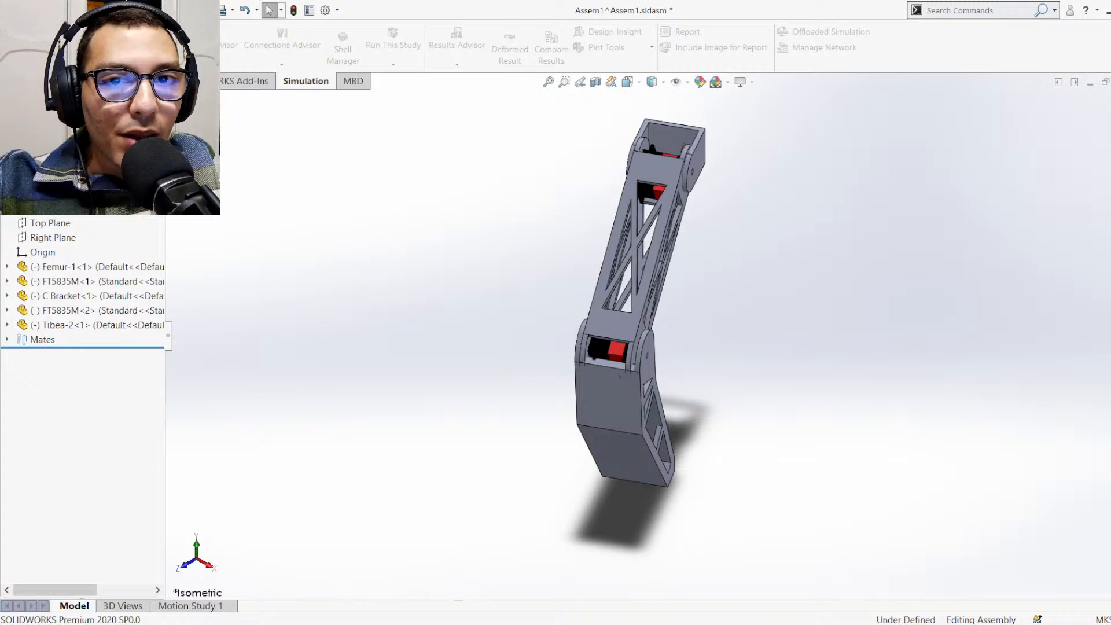
Create a static simulation study named "one leg" for the leg subassembly
{"action": "left_click", "coordinate": [35, 80]}
{"action": "left_click", "coordinate": [94, 251]}
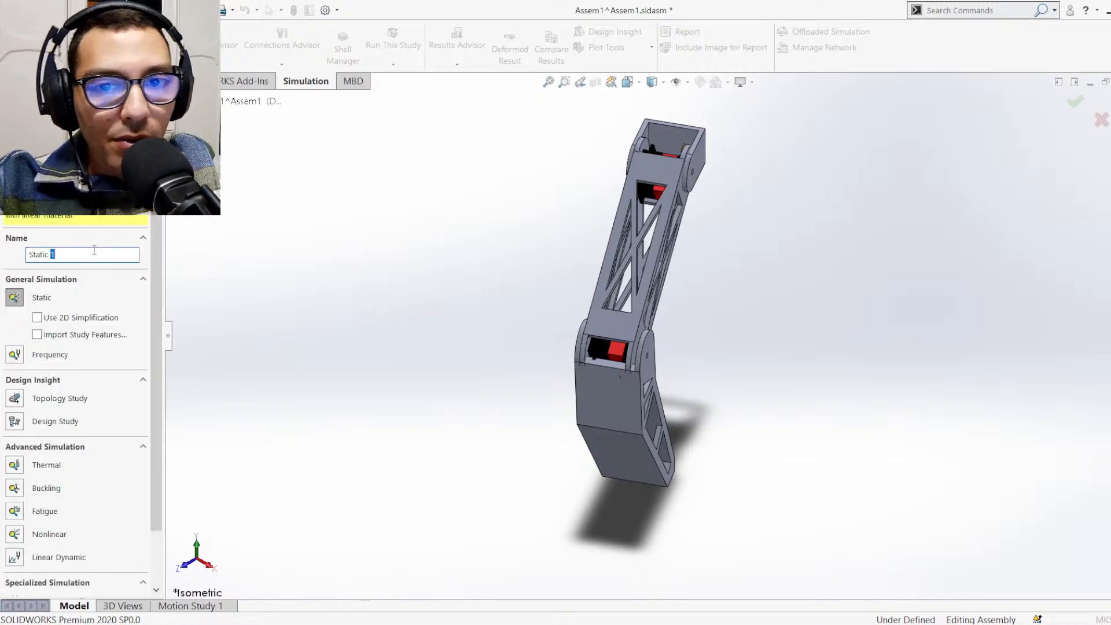
{"action": "key", "text": "ctrl+a"}
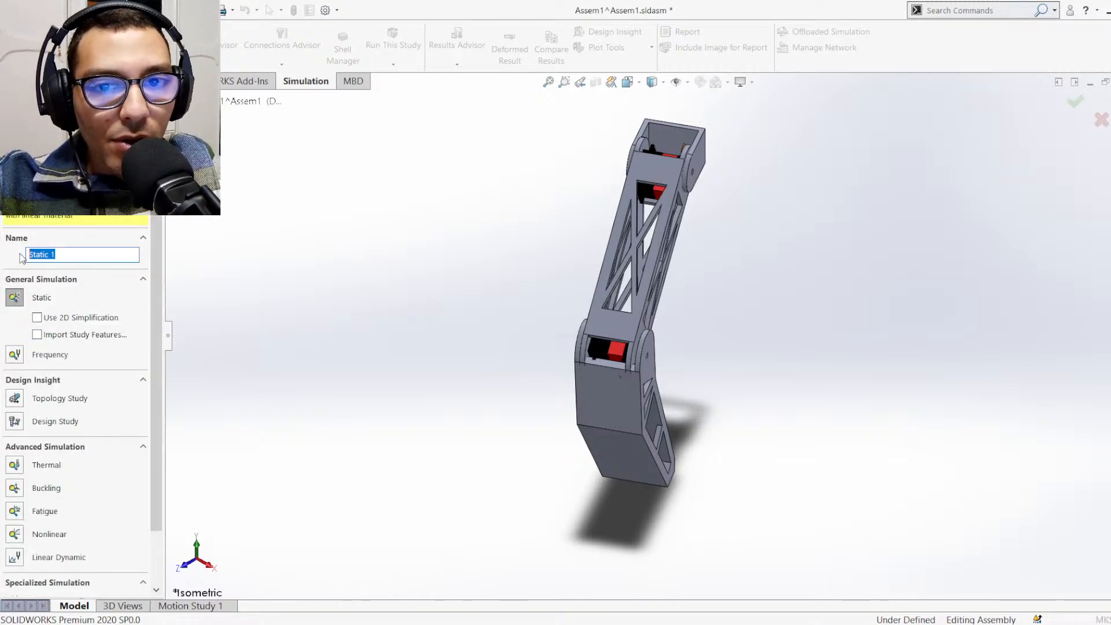
{"action": "type", "text": "one leg"}
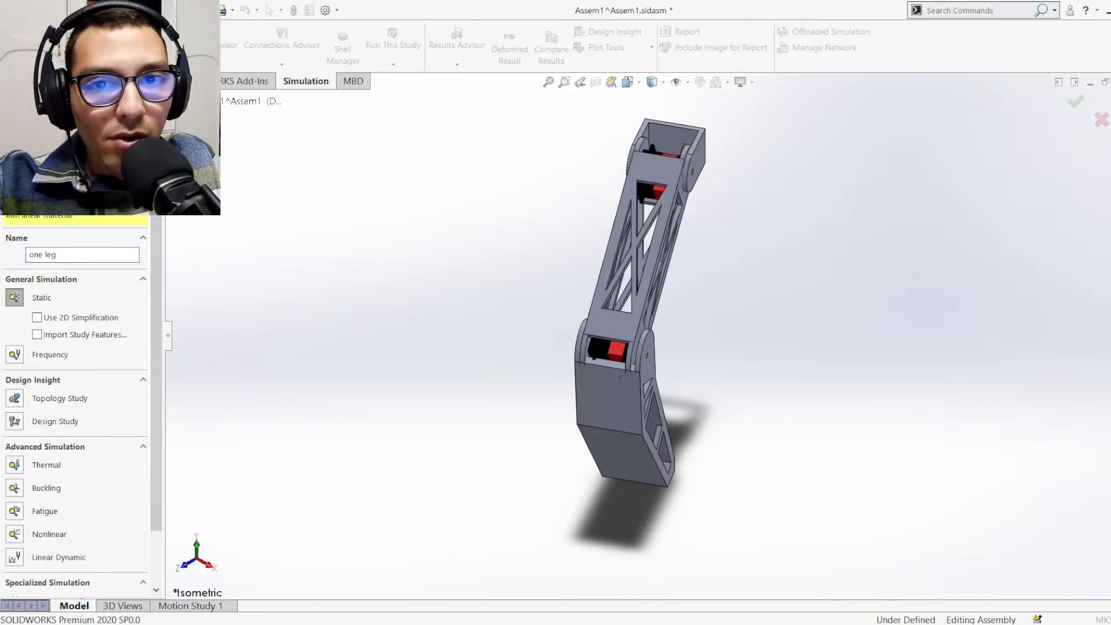
{"action": "key", "text": "Return"}
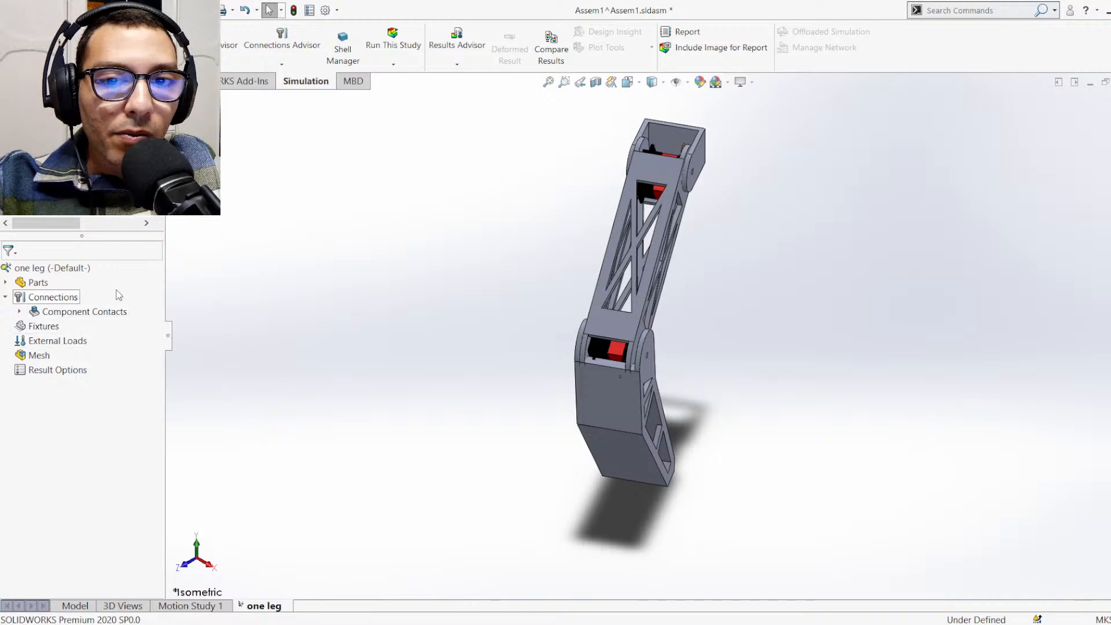
Try to mesh the one leg study with the default mesh density, and dismiss the mesh failure diagnostics
{"action": "left_click", "coordinate": [44, 357]}
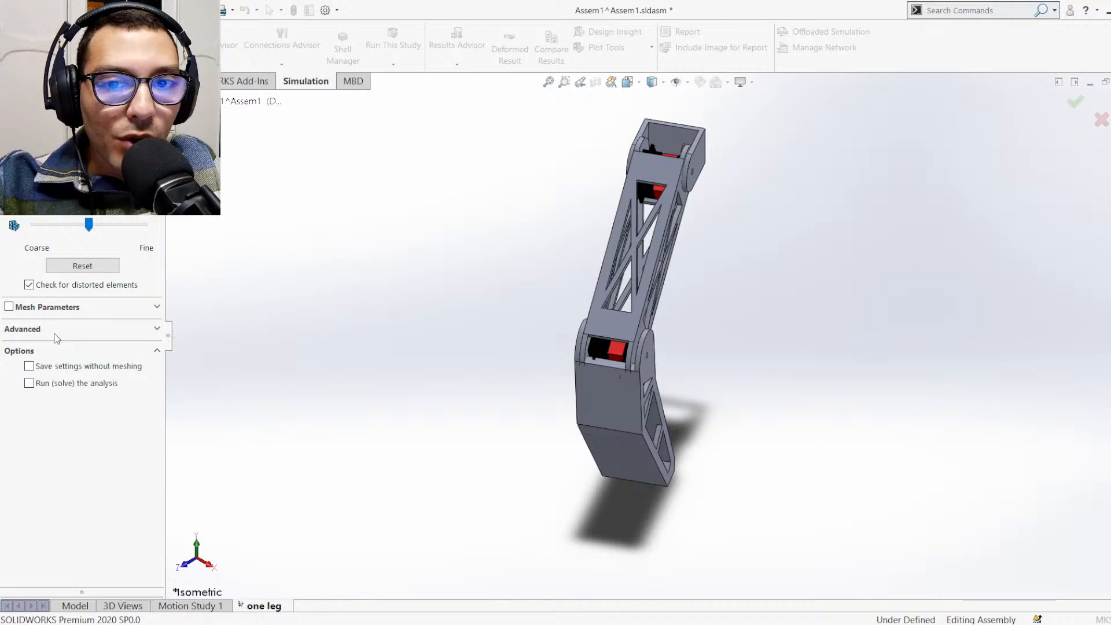
{"action": "key", "text": "Return"}
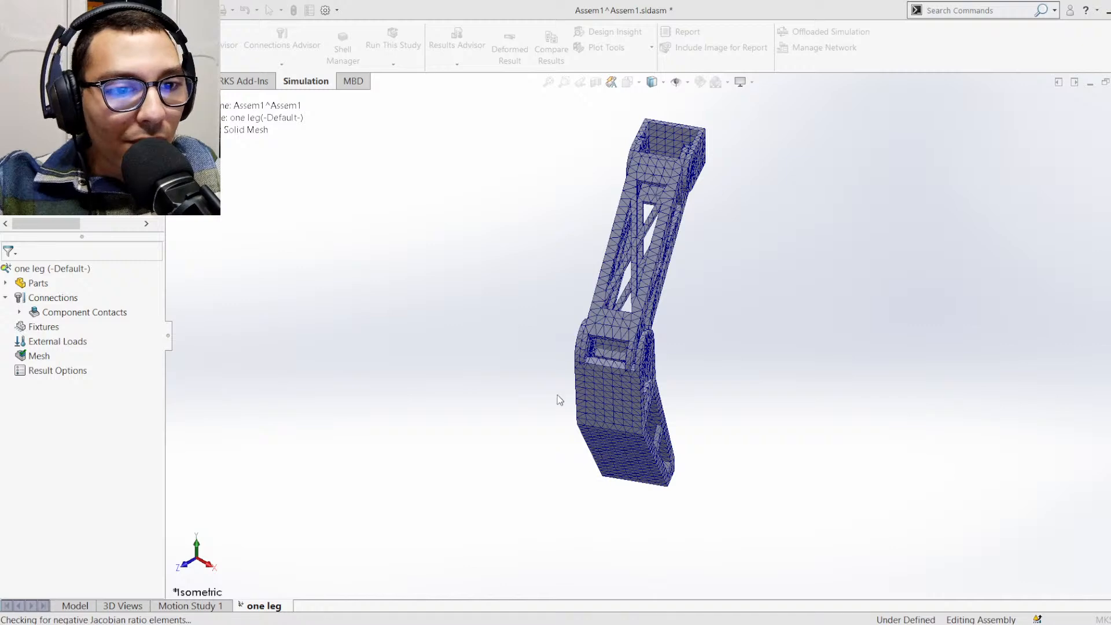
{"action": "left_click", "coordinate": [541, 387]}
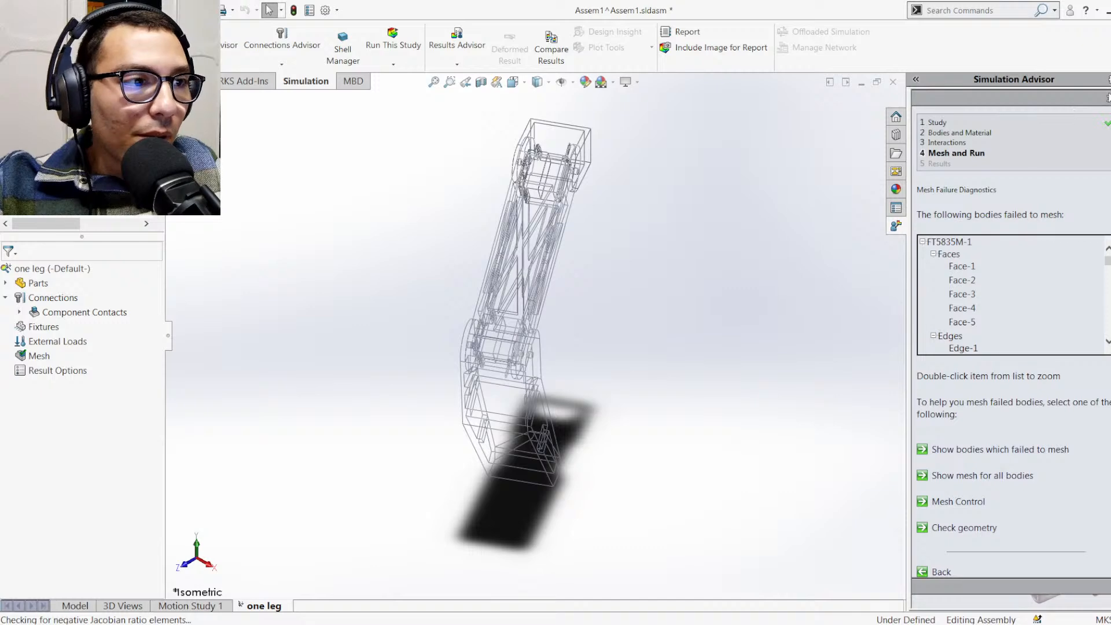
{"action": "left_click", "coordinate": [1108, 99]}
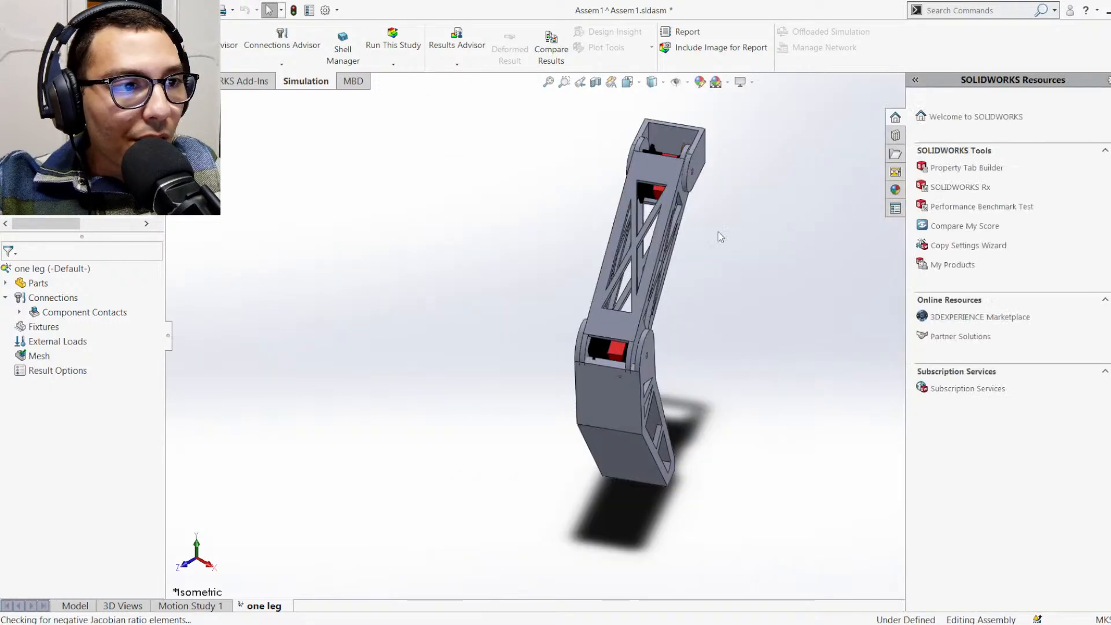
Examine the FT5835M servo inside the C bracket joint, including its toothed output shaft and small housing details
{"action": "scroll", "coordinate": [722, 253], "scroll_direction": "down", "scroll_amount": 5}
{"action": "scroll", "coordinate": [534, 343], "scroll_direction": "up", "scroll_amount": 4}
{"action": "scroll", "coordinate": [601, 196], "scroll_direction": "down", "scroll_amount": 6}
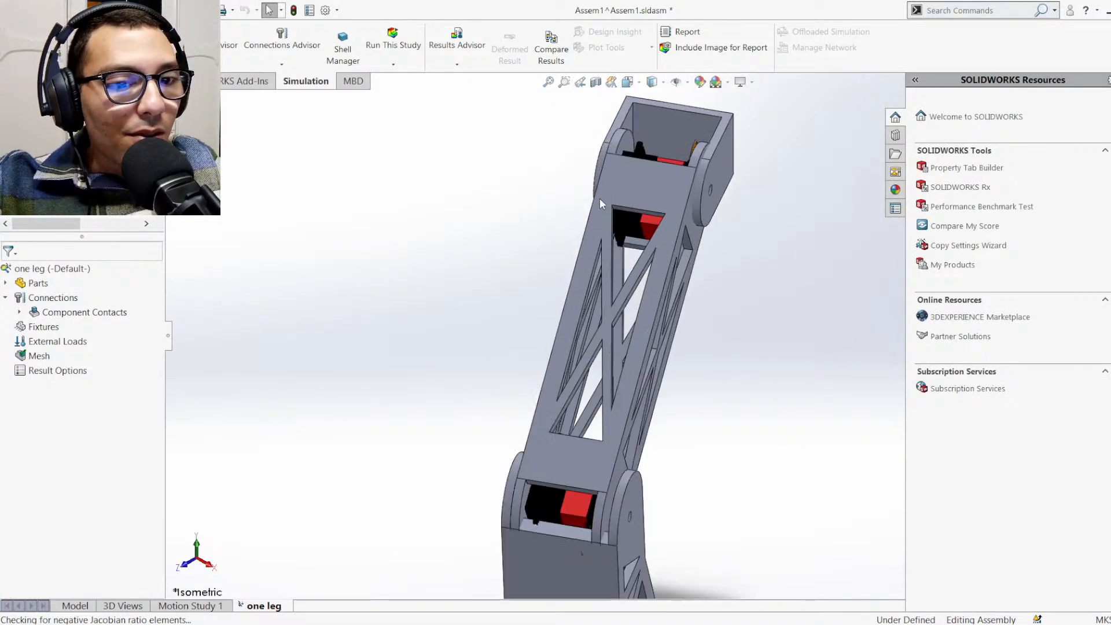
{"action": "scroll", "coordinate": [593, 197], "scroll_direction": "up", "scroll_amount": 5}
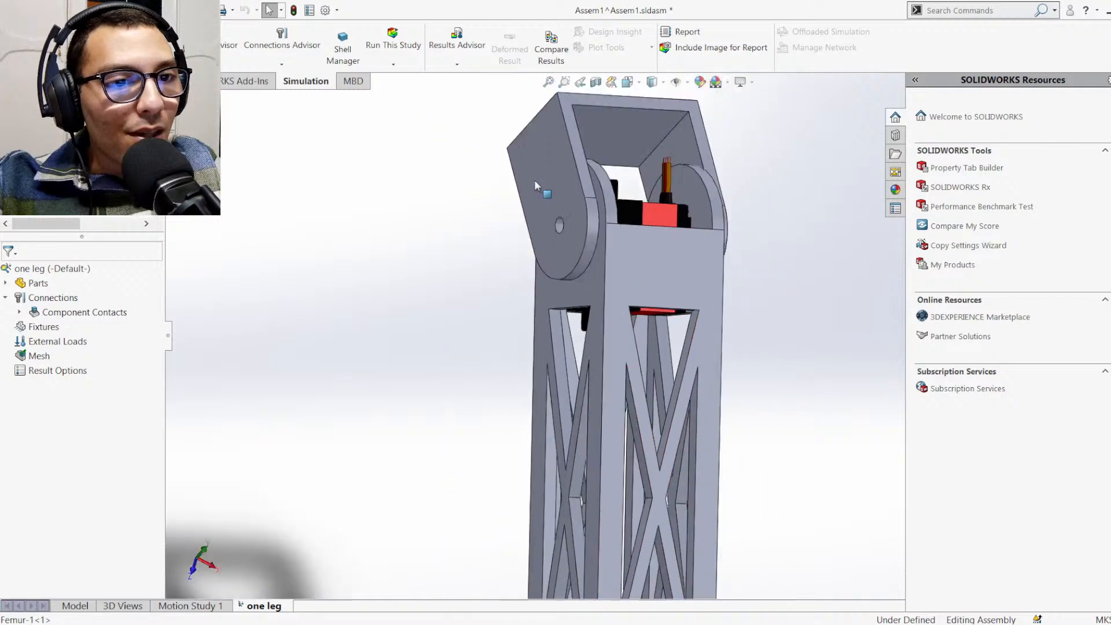
{"action": "scroll", "coordinate": [628, 276], "scroll_direction": "down", "scroll_amount": 6}
{"action": "middle_click_drag", "start_coordinate": [602, 307], "coordinate": [633, 268]}
{"action": "scroll", "coordinate": [584, 320], "scroll_direction": "down", "scroll_amount": 7}
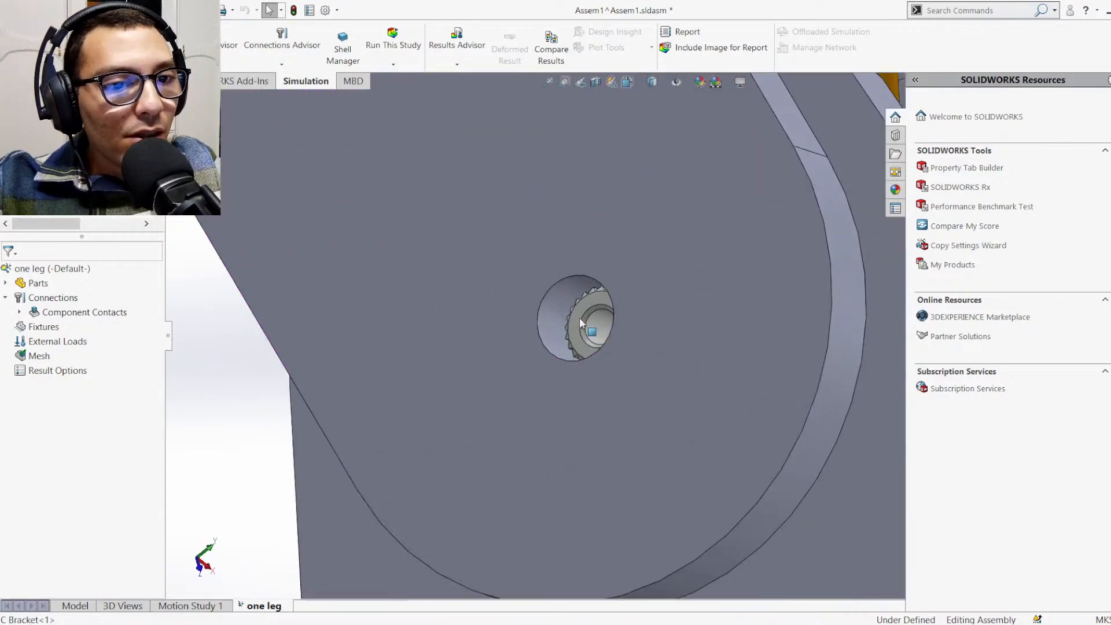
{"action": "middle_click_drag", "start_coordinate": [593, 315], "coordinate": [631, 270]}
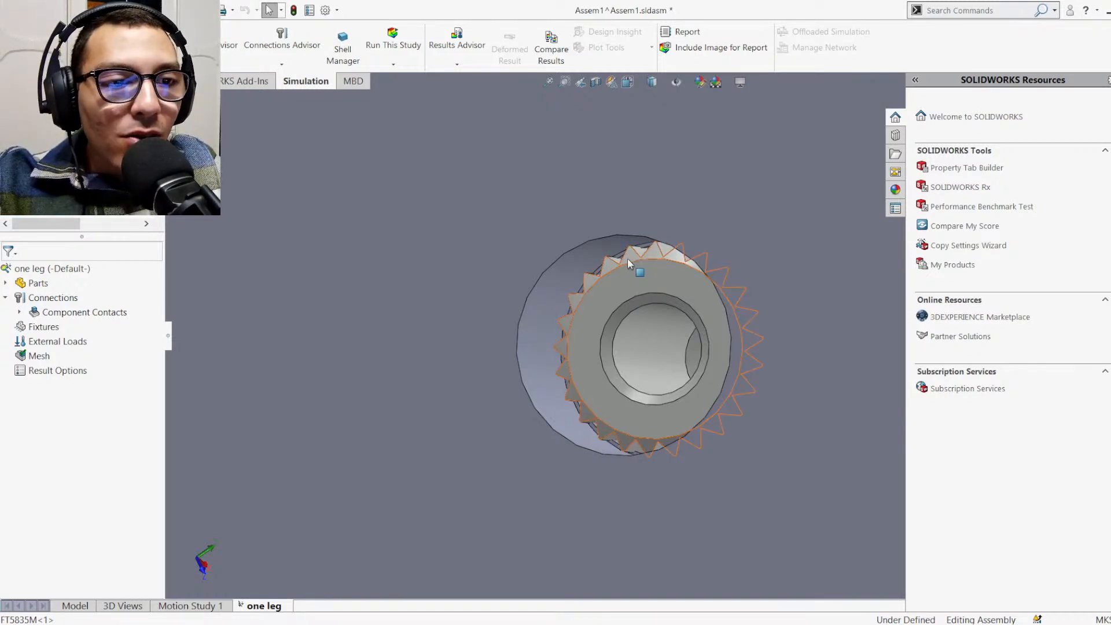
{"action": "scroll", "coordinate": [636, 301], "scroll_direction": "up", "scroll_amount": 4}
{"action": "scroll", "coordinate": [636, 301], "scroll_direction": "up", "scroll_amount": 10}
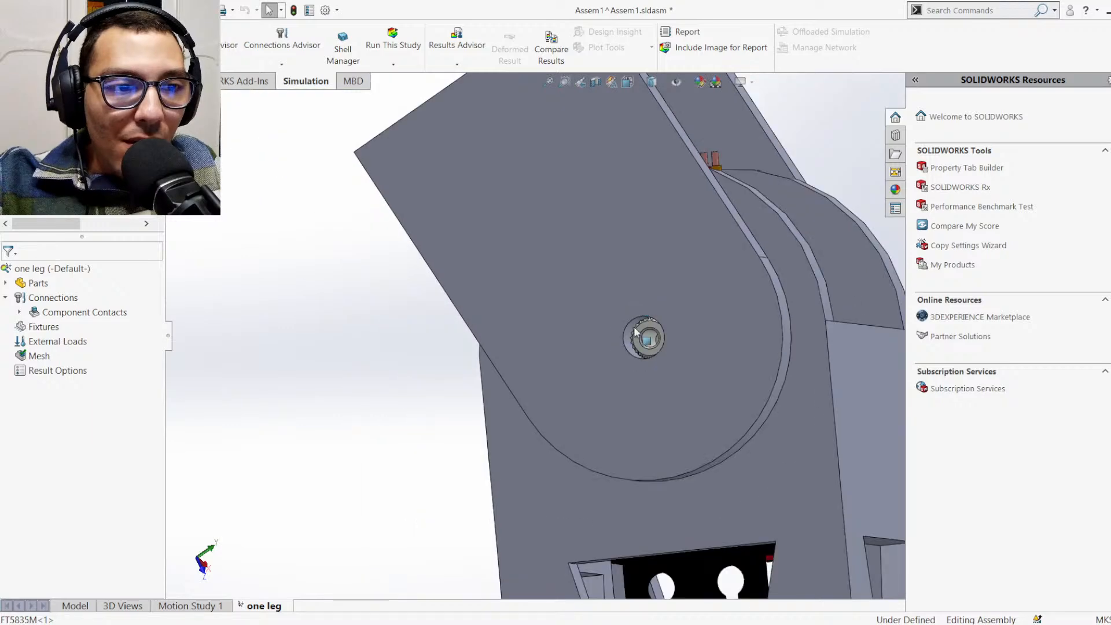
{"action": "middle_click_drag", "start_coordinate": [791, 382], "coordinate": [677, 491]}
{"action": "scroll", "coordinate": [660, 296], "scroll_direction": "down", "scroll_amount": 10}
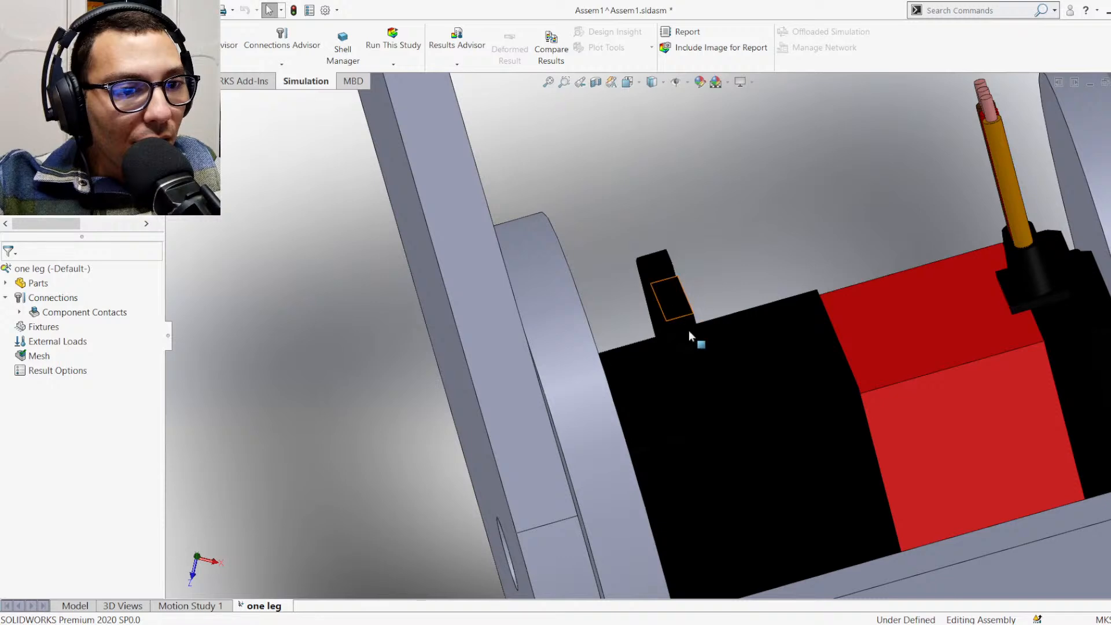
{"action": "scroll", "coordinate": [688, 330], "scroll_direction": "up", "scroll_amount": 10}
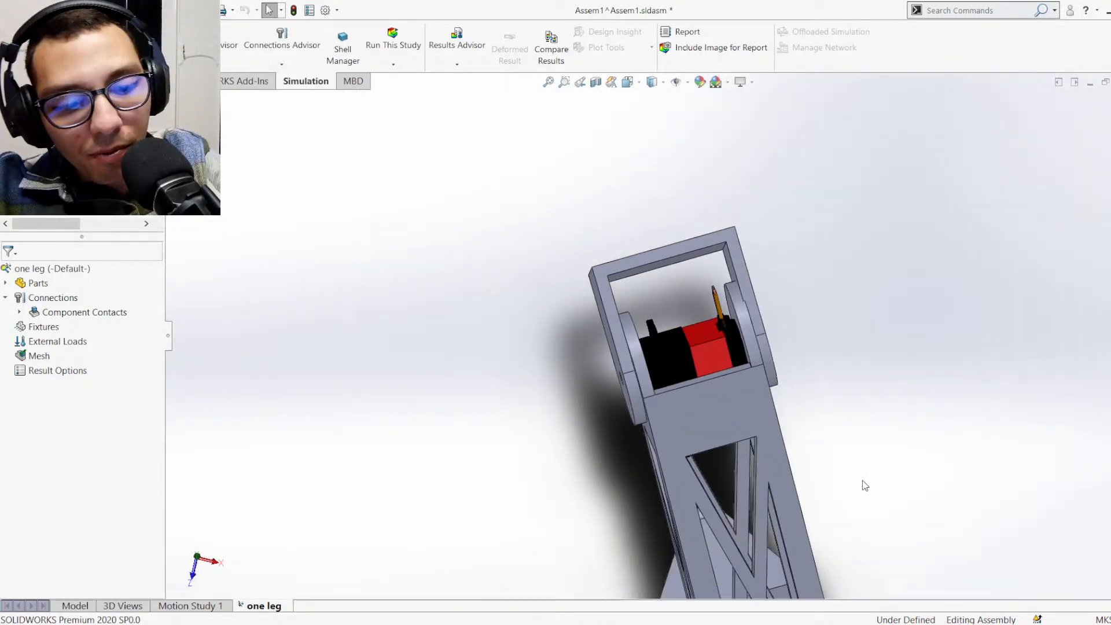
{"action": "key", "text": "ctrl+7"}
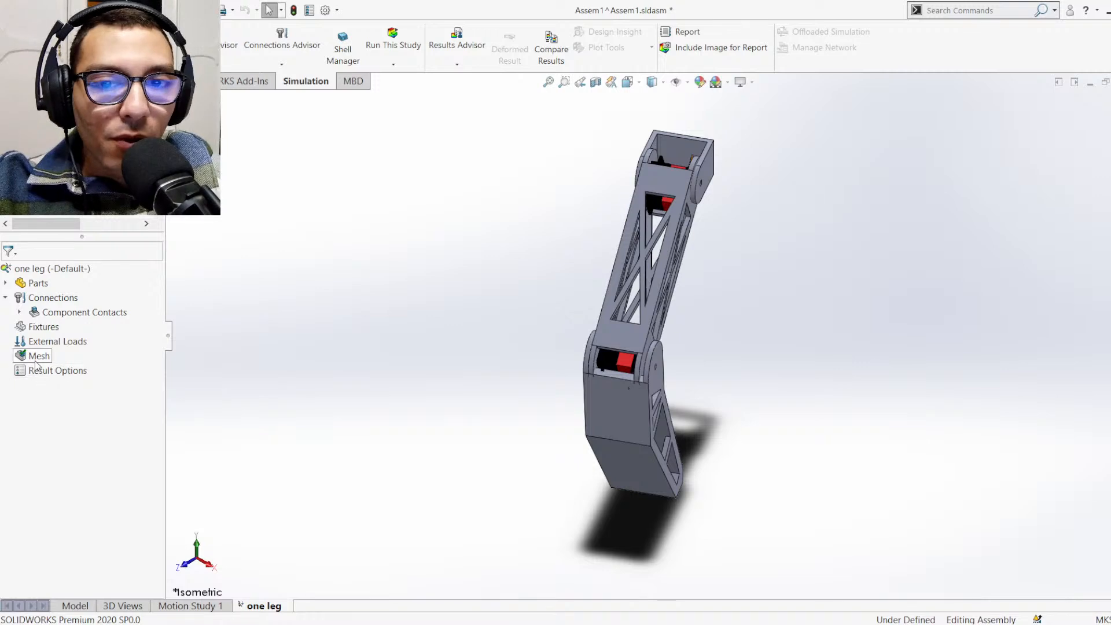
Apply a Fixed Geometry fixture to the end face of the tibia's foot in the one leg study
{"action": "left_click", "coordinate": [35, 363]}
{"action": "left_click", "coordinate": [62, 421]}
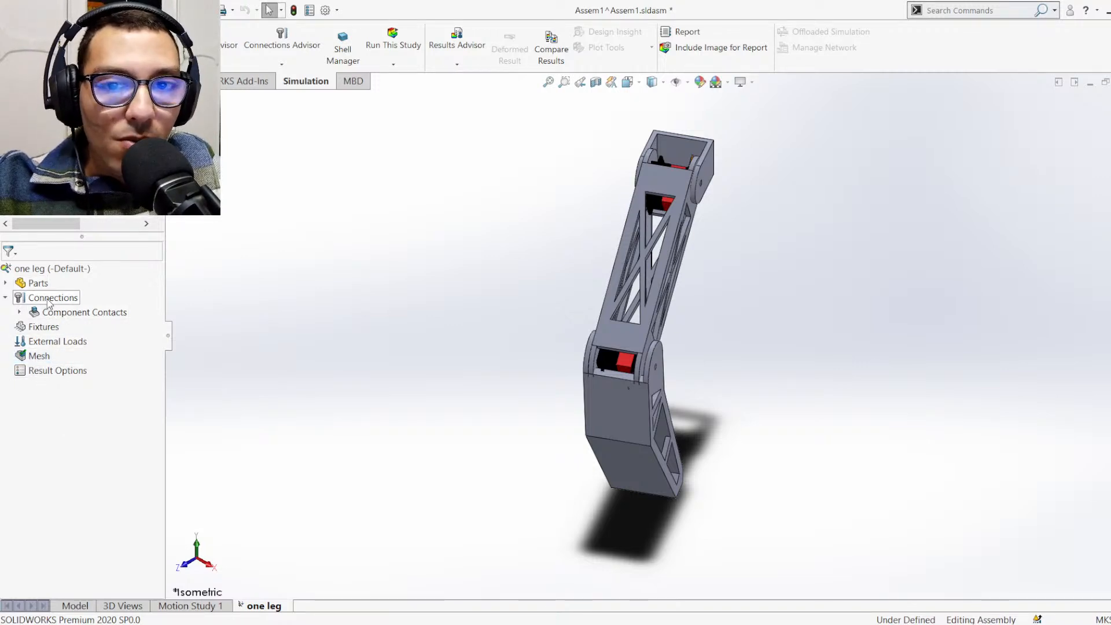
{"action": "left_click", "coordinate": [47, 328]}
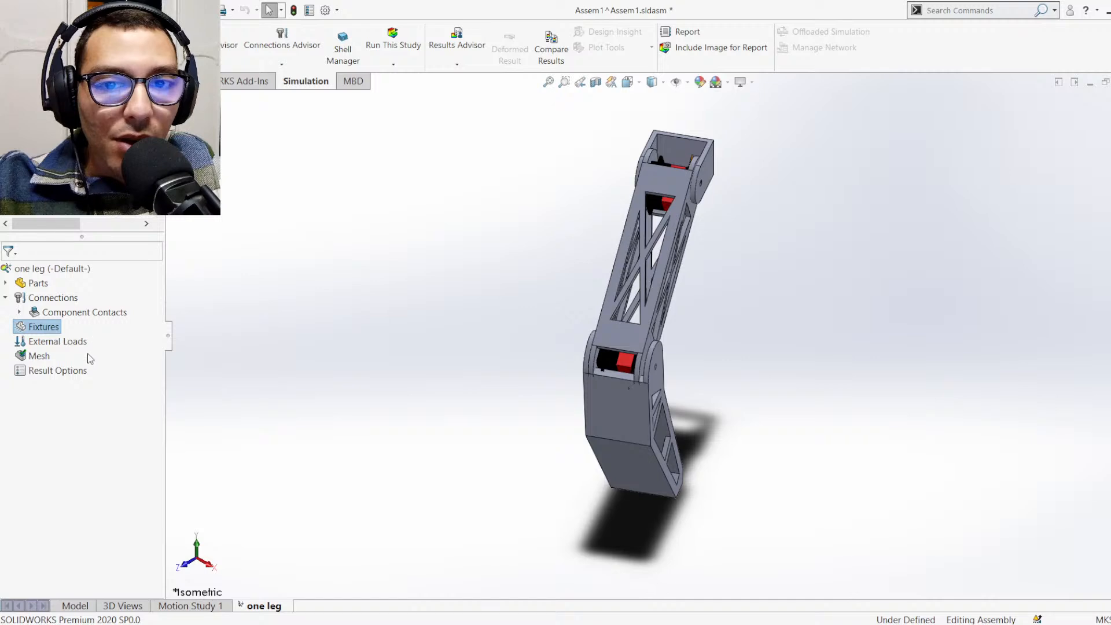
{"action": "middle_click_drag", "start_coordinate": [732, 485], "coordinate": [676, 436]}
{"action": "scroll", "coordinate": [776, 434], "scroll_direction": "down", "scroll_amount": 3}
{"action": "left_click", "coordinate": [673, 437]}
{"action": "middle_click_drag", "start_coordinate": [745, 479], "coordinate": [794, 489]}
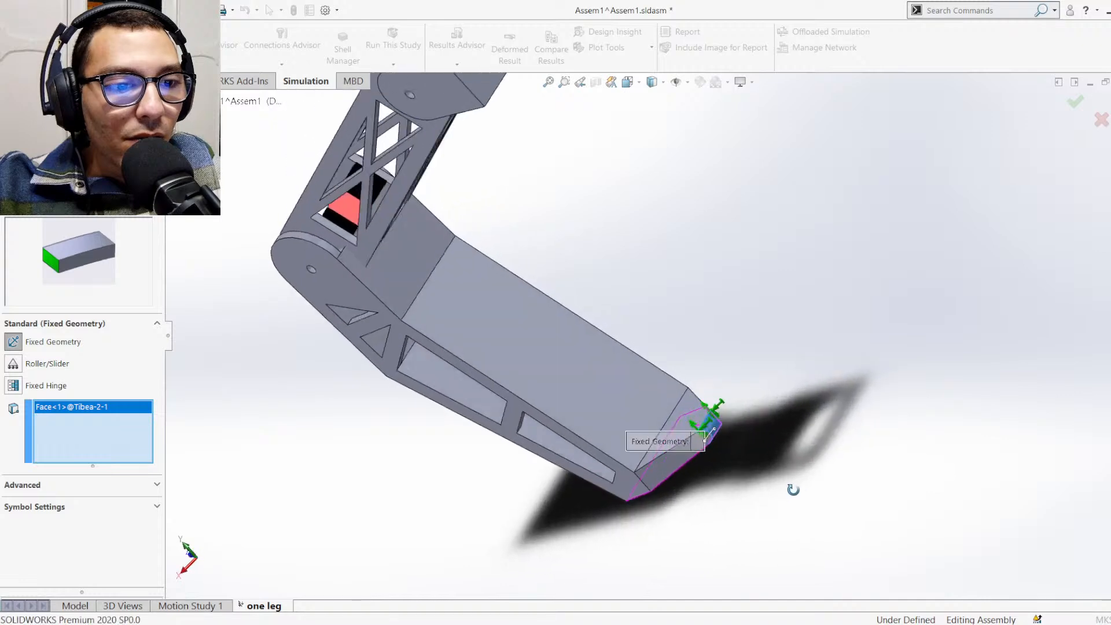
{"action": "left_click", "coordinate": [40, 227]}
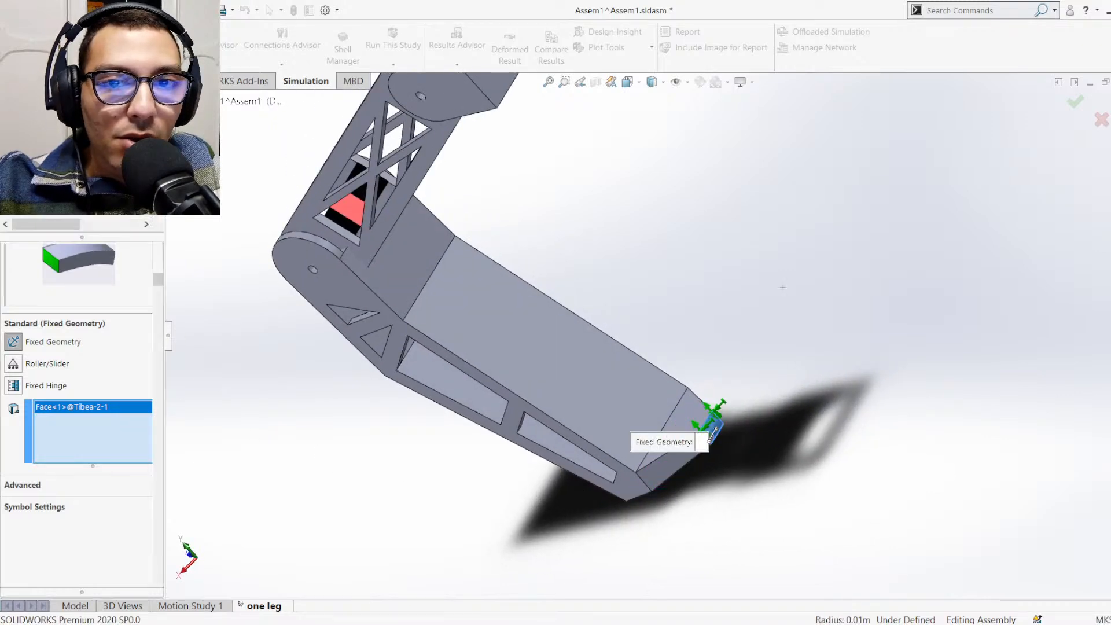
Shift the leg slightly by its tibia so the foot lines up with the fixture symbols, and collapse the study's parts list
{"action": "scroll", "coordinate": [630, 325], "scroll_direction": "up", "scroll_amount": 3}
{"action": "middle_click_drag", "start_coordinate": [630, 324], "coordinate": [724, 284]}
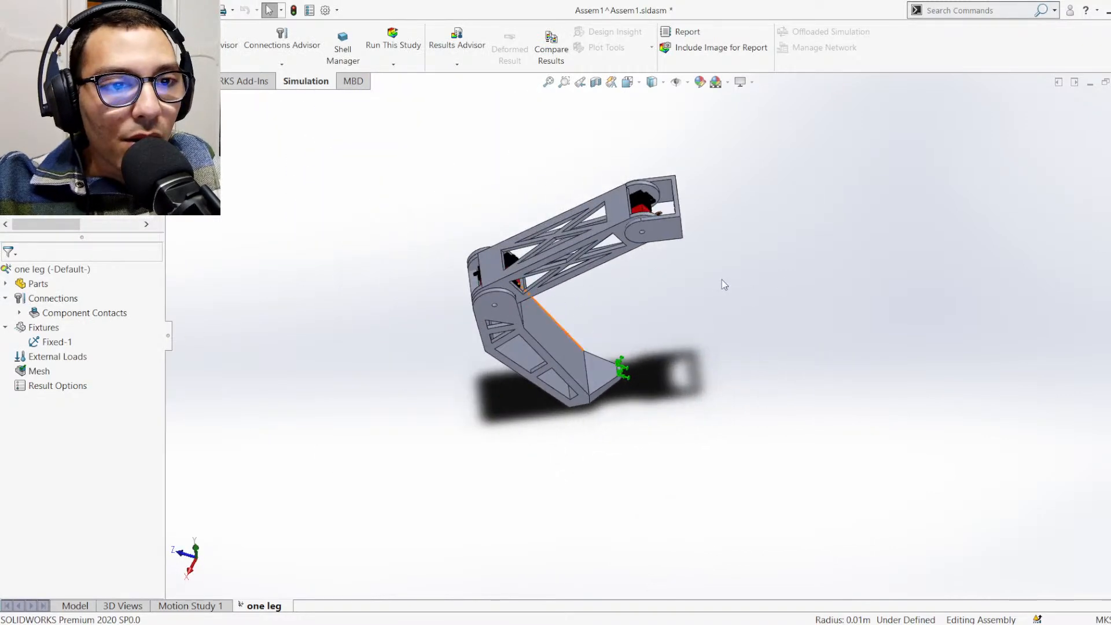
{"action": "left_click", "coordinate": [587, 387]}
{"action": "middle_click_drag", "start_coordinate": [586, 387], "coordinate": [525, 373], "text": "ctrl"}
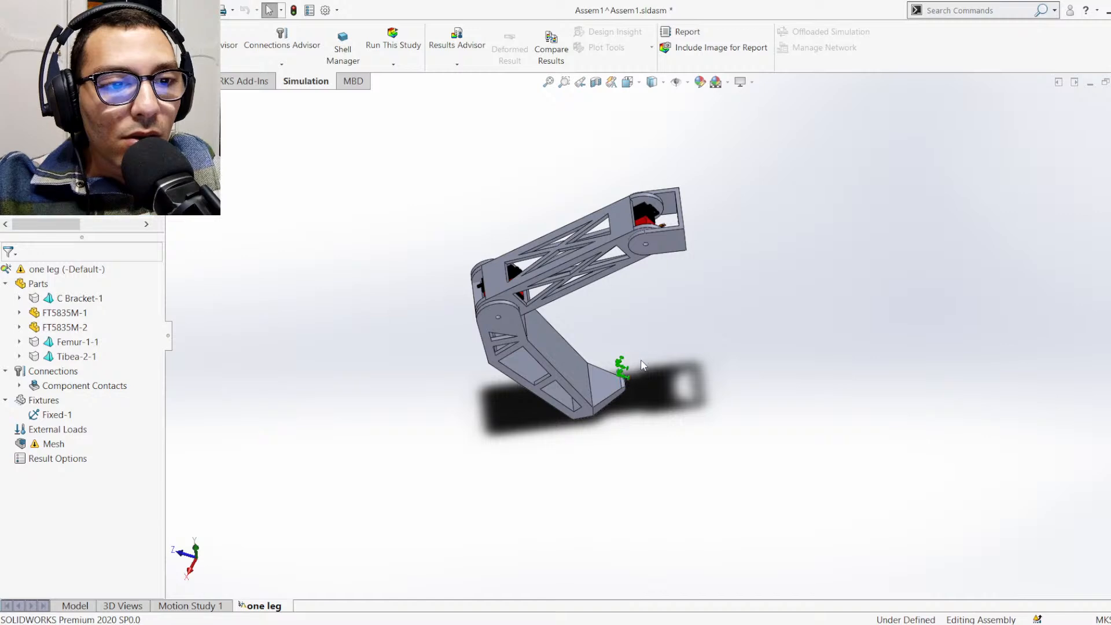
{"action": "left_click", "coordinate": [622, 373]}
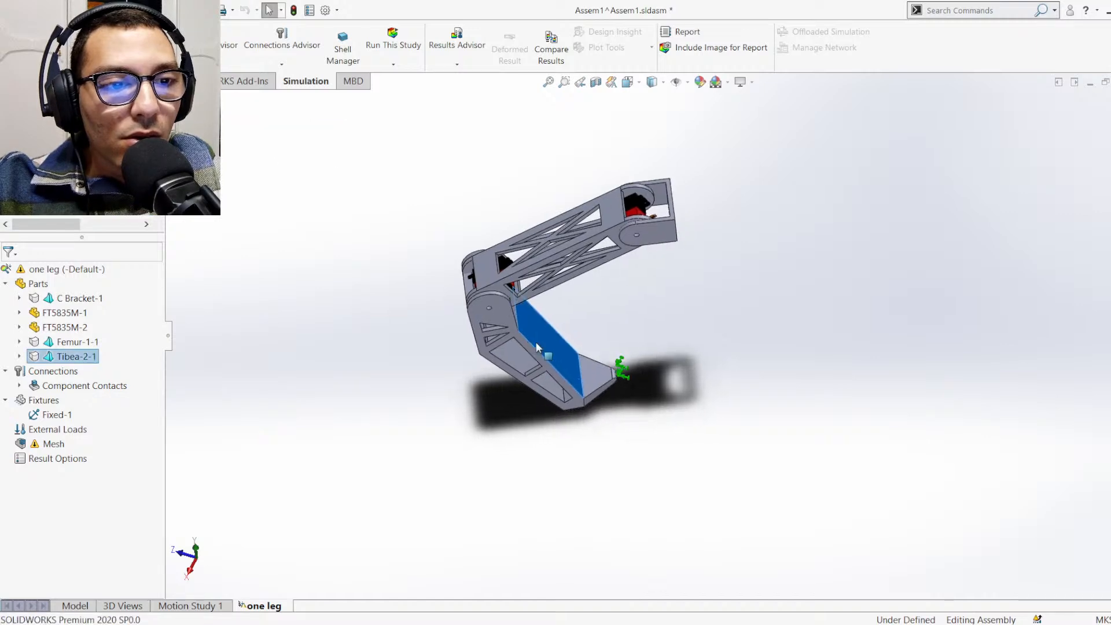
{"action": "left_click", "coordinate": [665, 418]}
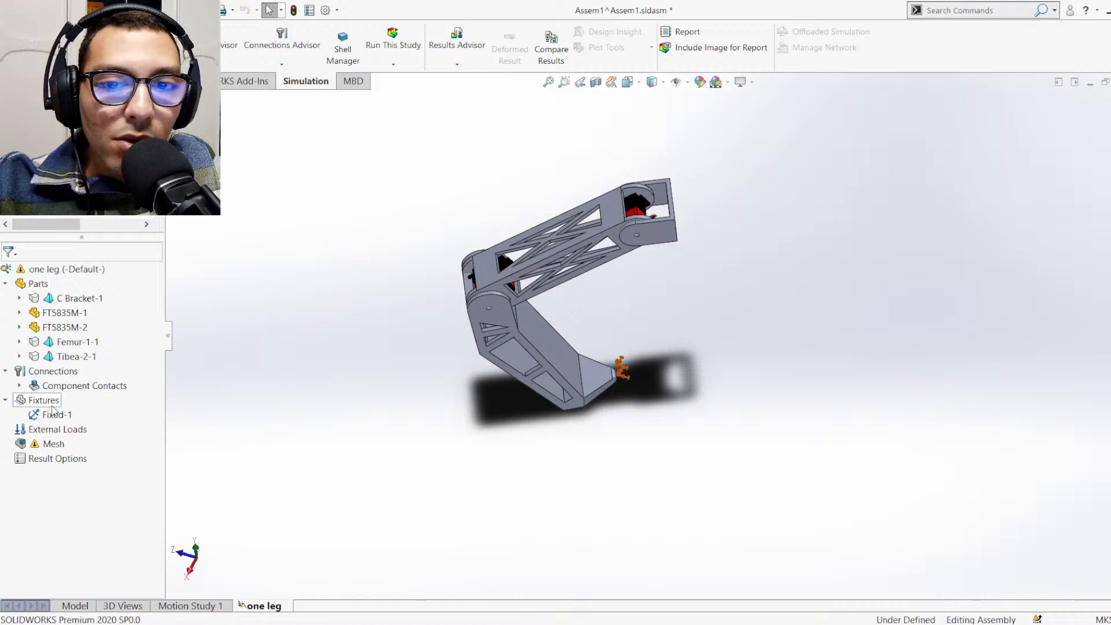
{"action": "left_click", "coordinate": [5, 284]}
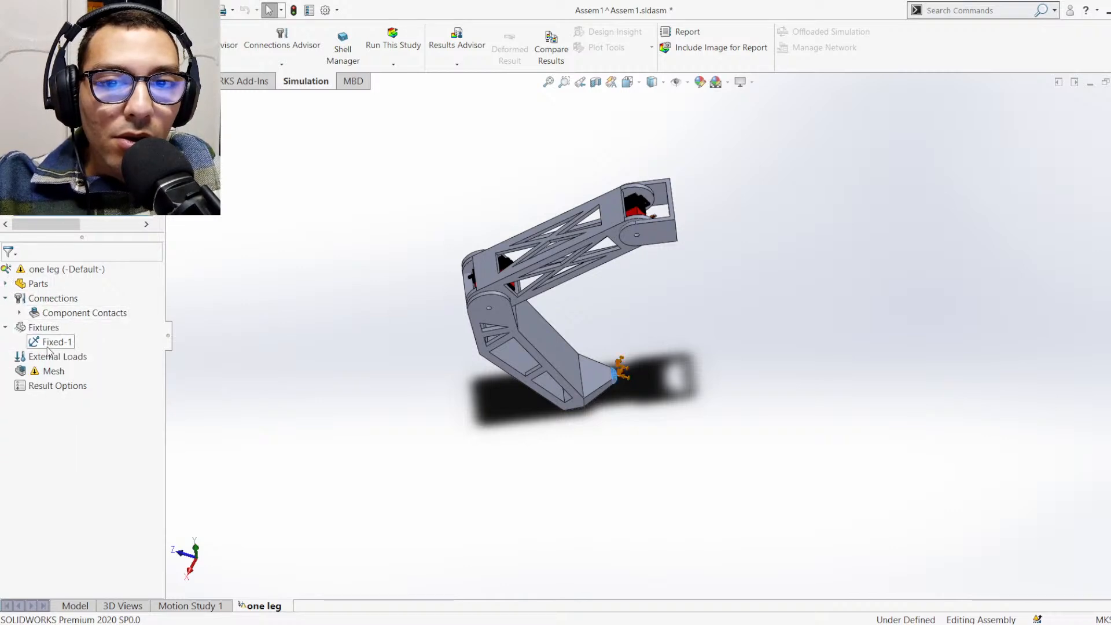
Add a force load to the one leg study on the outer end face of the C bracket
{"action": "left_click", "coordinate": [69, 361]}
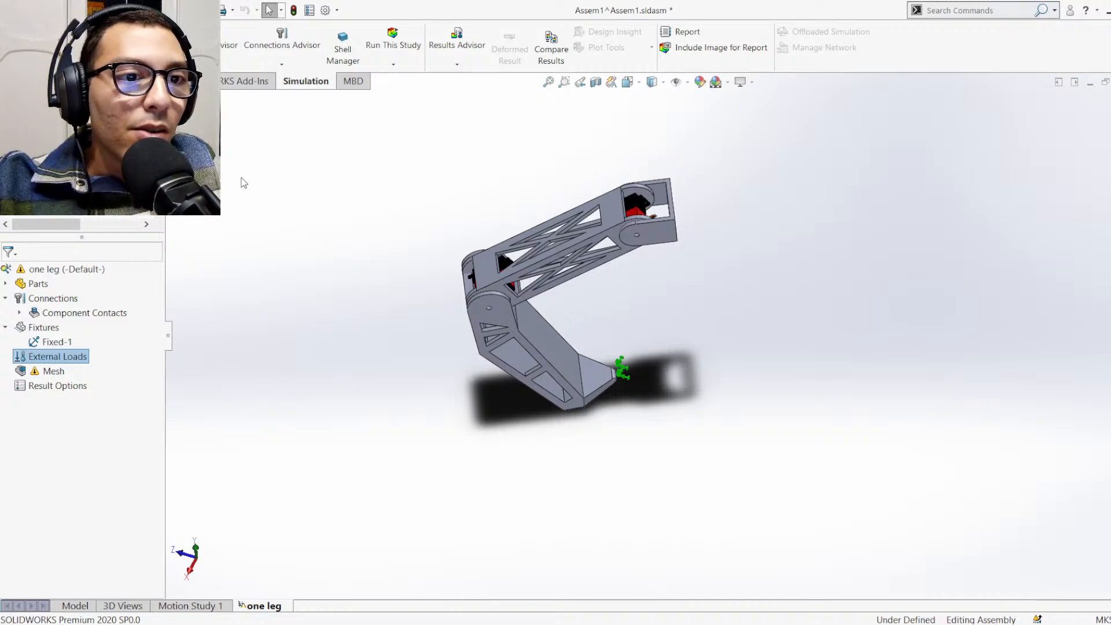
{"action": "left_click", "coordinate": [847, 271]}
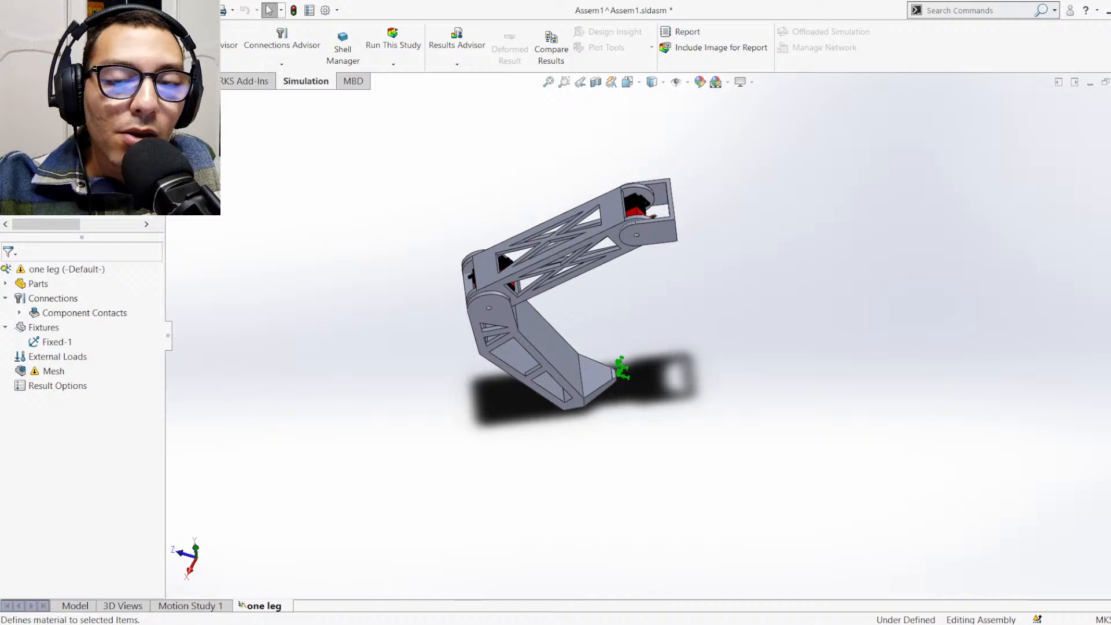
{"action": "left_click", "coordinate": [71, 358]}
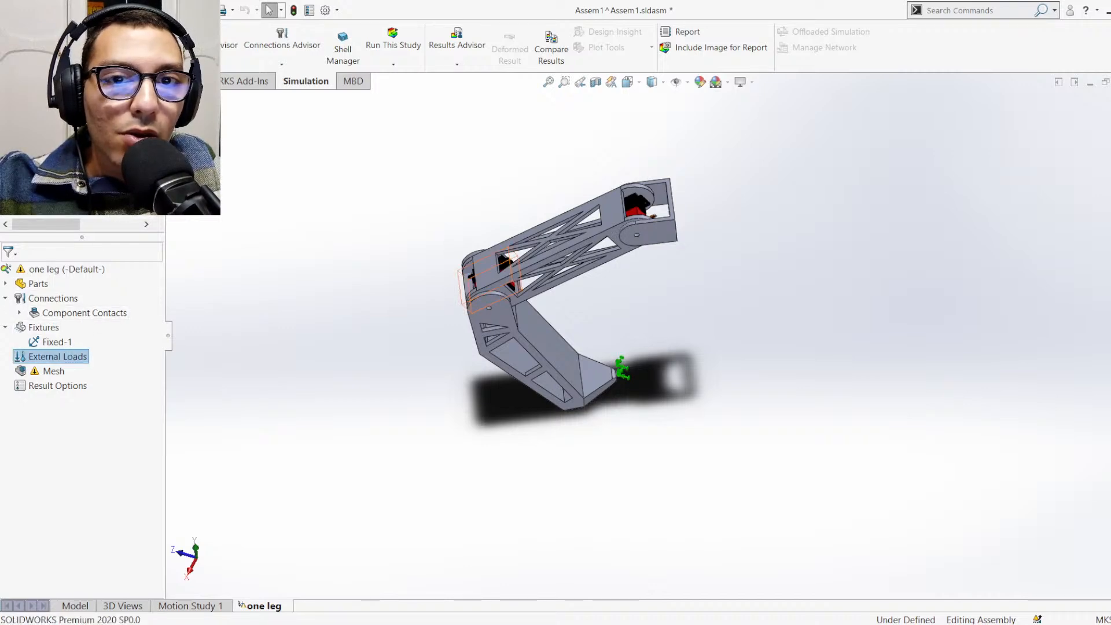
{"action": "left_click", "coordinate": [213, 96]}
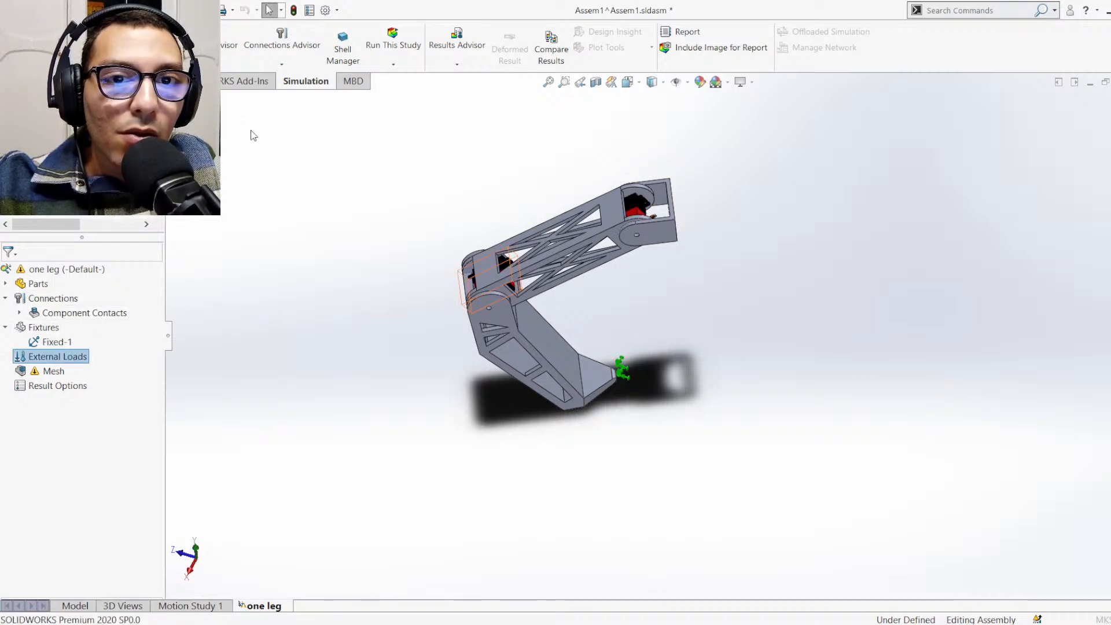
{"action": "scroll", "coordinate": [687, 216], "scroll_direction": "down", "scroll_amount": 3}
{"action": "scroll", "coordinate": [687, 218], "scroll_direction": "down", "scroll_amount": 3}
{"action": "middle_click_drag", "start_coordinate": [687, 219], "coordinate": [649, 230]}
{"action": "left_click", "coordinate": [643, 243]}
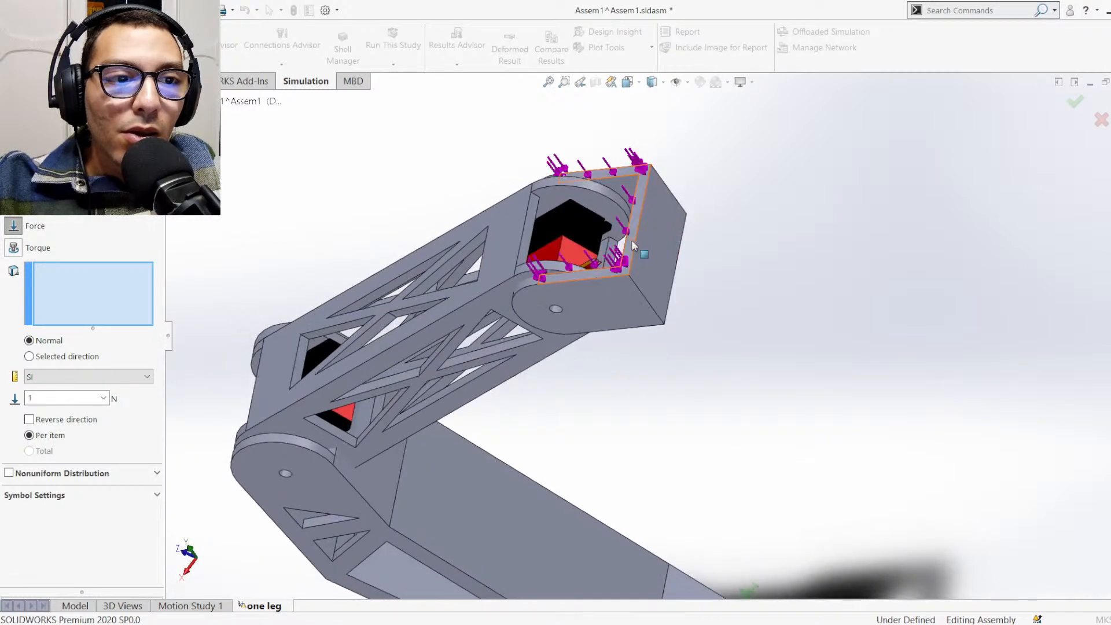
{"action": "left_click", "coordinate": [644, 245]}
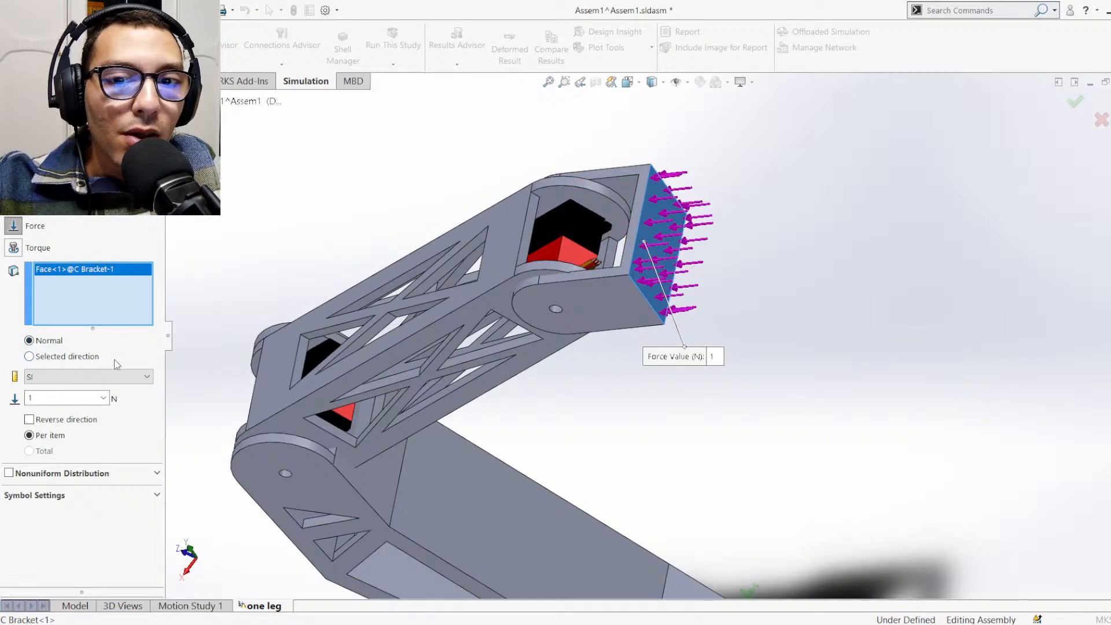
Define the force by a selected direction and try its Along Plane Dir 1 component, toggling Reverse direction on and off
{"action": "left_click", "coordinate": [84, 358]}
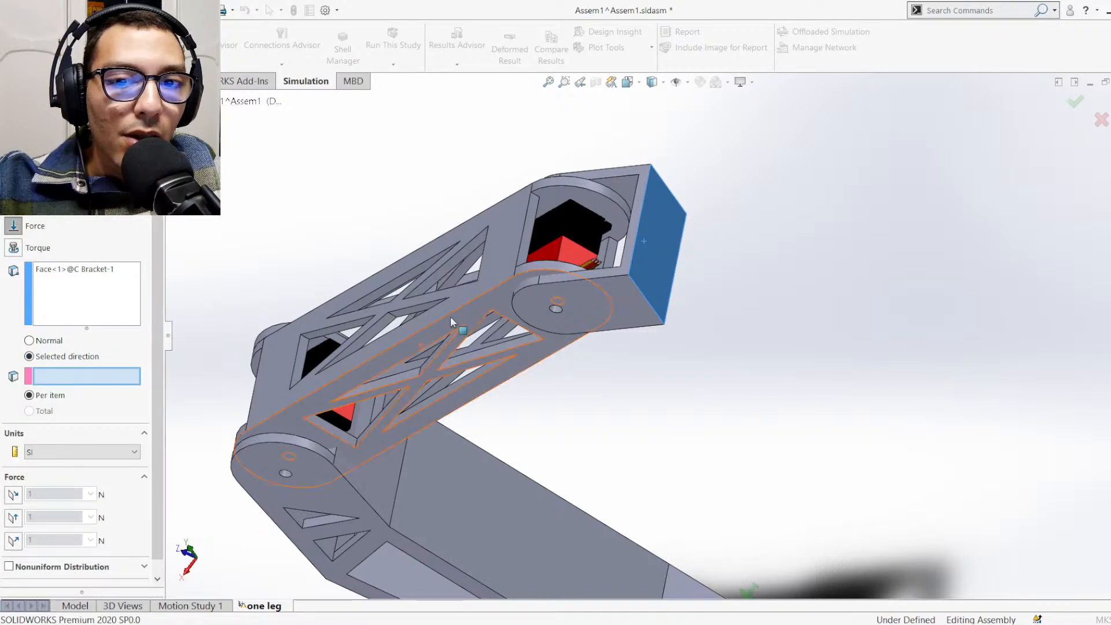
{"action": "left_click", "coordinate": [13, 496]}
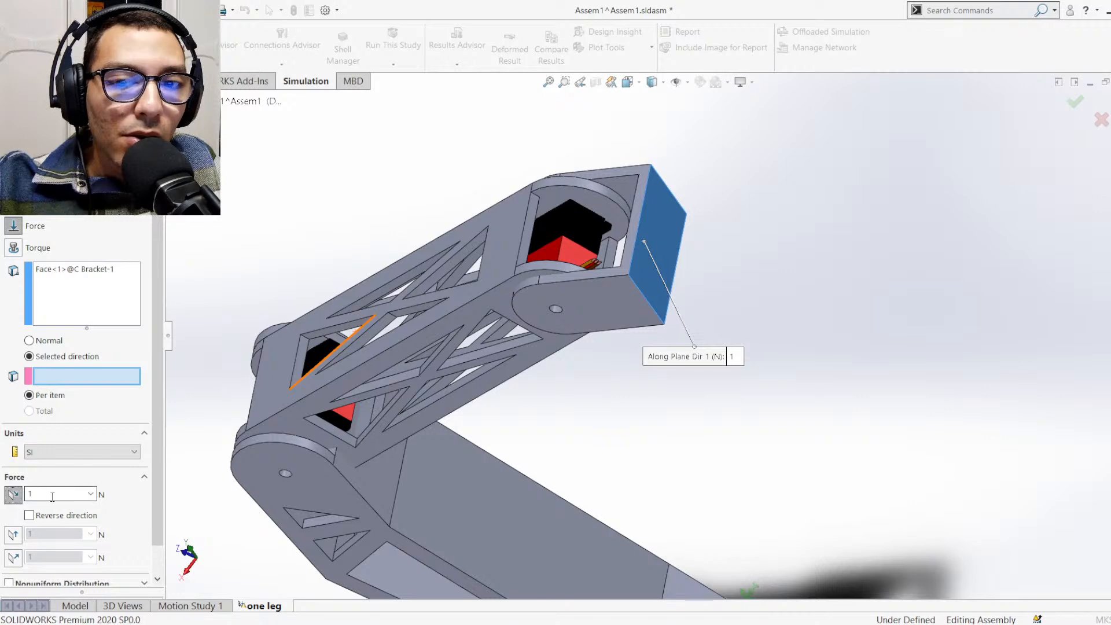
{"action": "left_click", "coordinate": [29, 515]}
{"action": "left_click", "coordinate": [31, 515]}
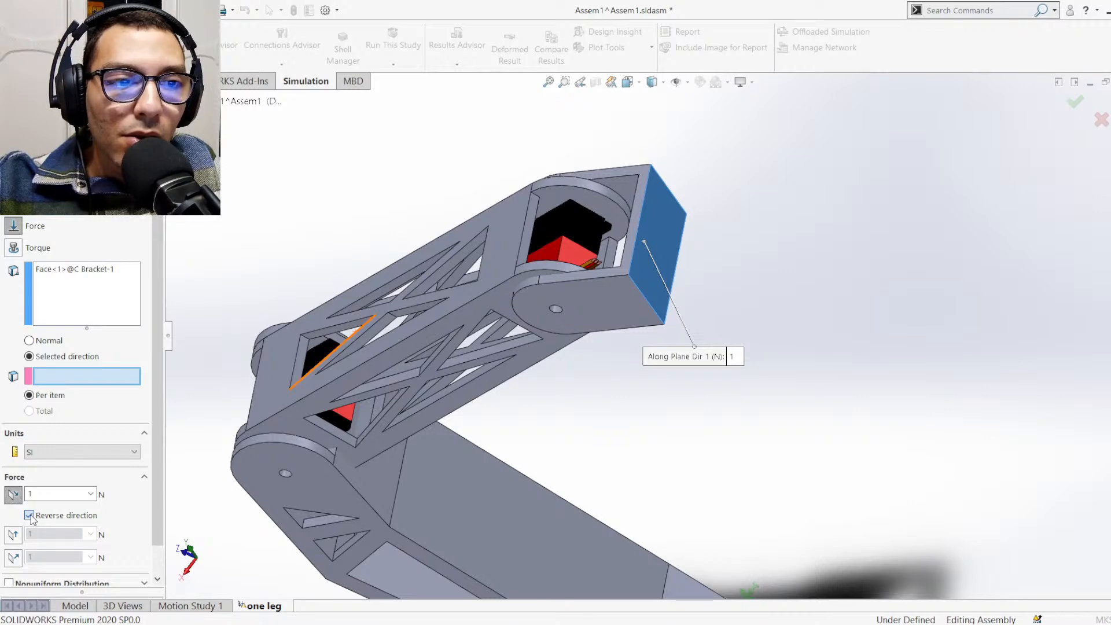
{"action": "scroll", "coordinate": [692, 278], "scroll_direction": "down", "scroll_amount": 5}
{"action": "scroll", "coordinate": [651, 206], "scroll_direction": "up", "scroll_amount": 3}
{"action": "scroll", "coordinate": [653, 208], "scroll_direction": "down", "scroll_amount": 3}
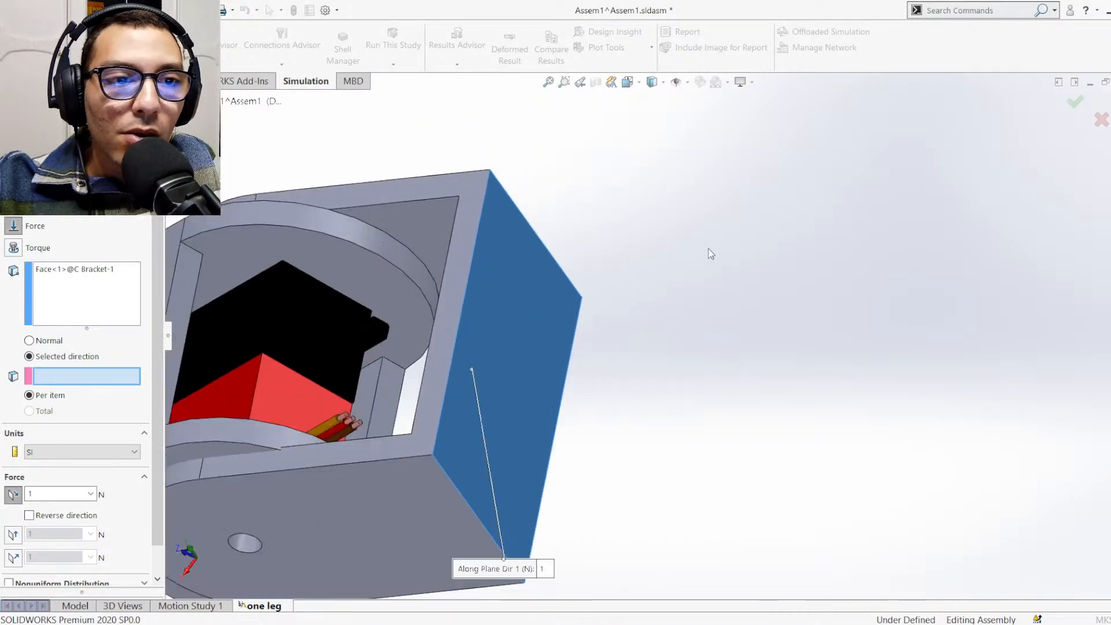
{"action": "scroll", "coordinate": [519, 450], "scroll_direction": "down", "scroll_amount": 3}
{"action": "scroll", "coordinate": [519, 451], "scroll_direction": "up", "scroll_amount": 5}
{"action": "scroll", "coordinate": [599, 401], "scroll_direction": "down", "scroll_amount": 4}
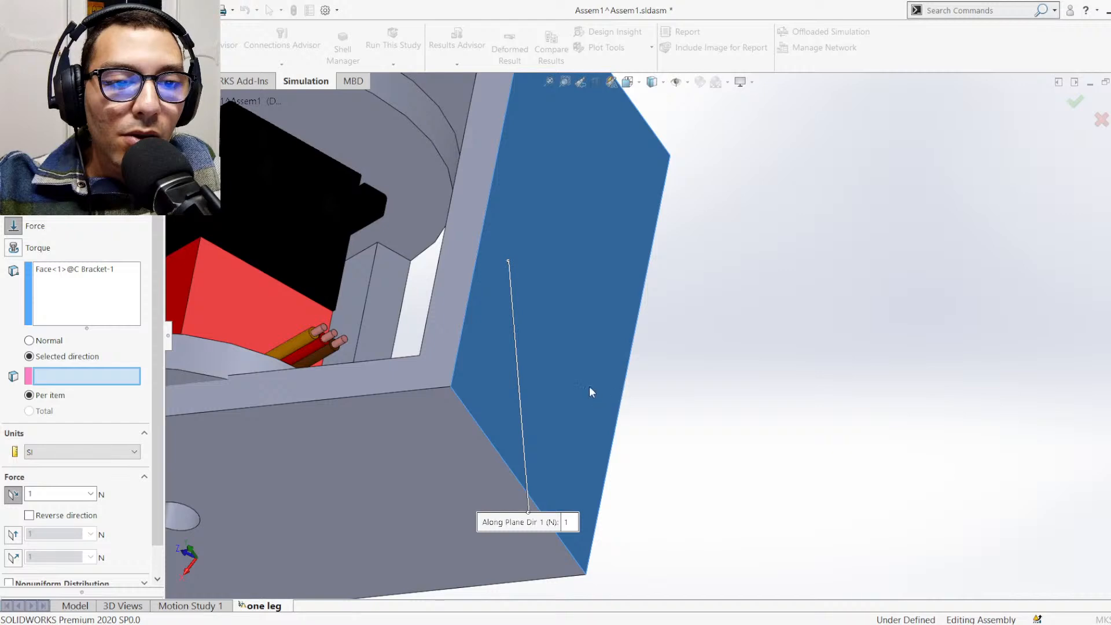
{"action": "scroll", "coordinate": [589, 386], "scroll_direction": "up", "scroll_amount": 5}
{"action": "scroll", "coordinate": [689, 263], "scroll_direction": "down", "scroll_amount": 2}
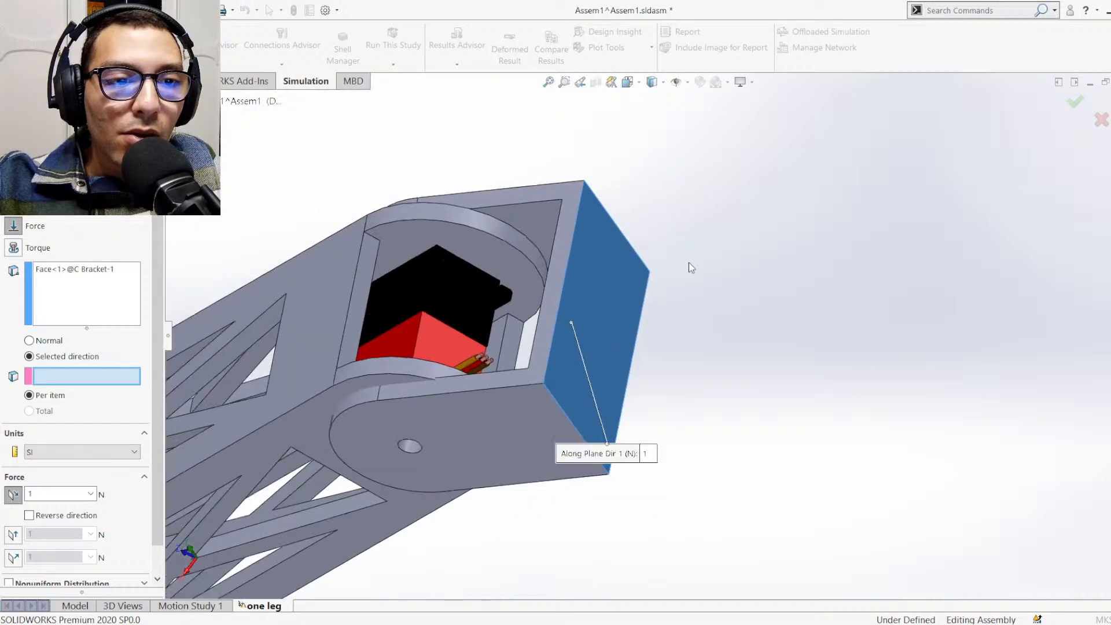
Replace the force component with Along Plane Dir 2, referenced to the C bracket's outer end face and reversed
{"action": "left_click", "coordinate": [12, 534]}
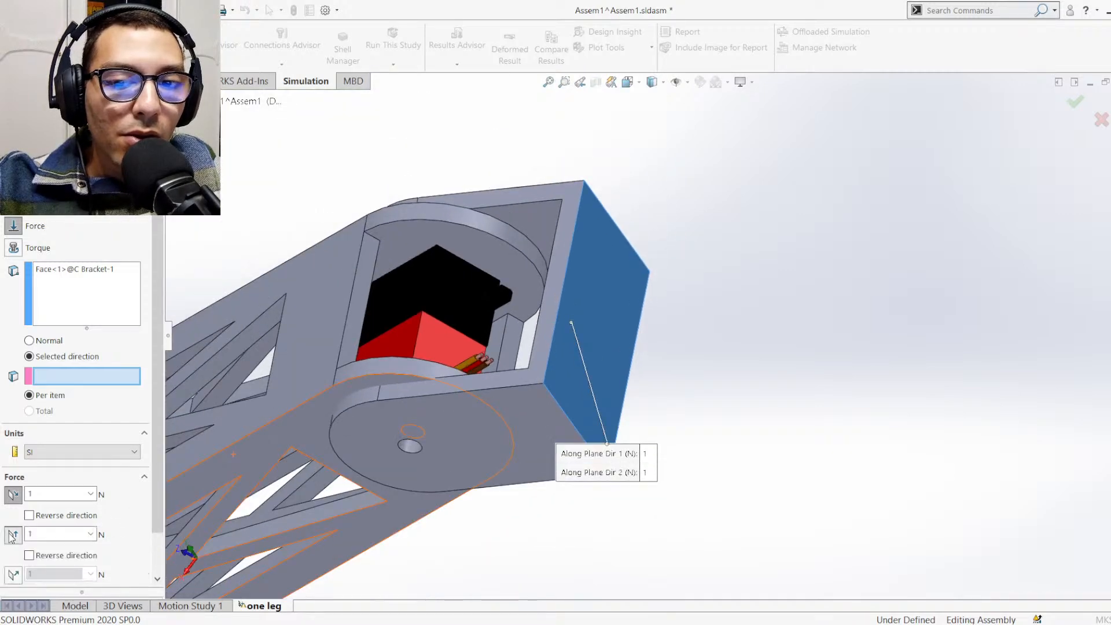
{"action": "left_click", "coordinate": [13, 495]}
{"action": "scroll", "coordinate": [610, 335], "scroll_direction": "up", "scroll_amount": 6}
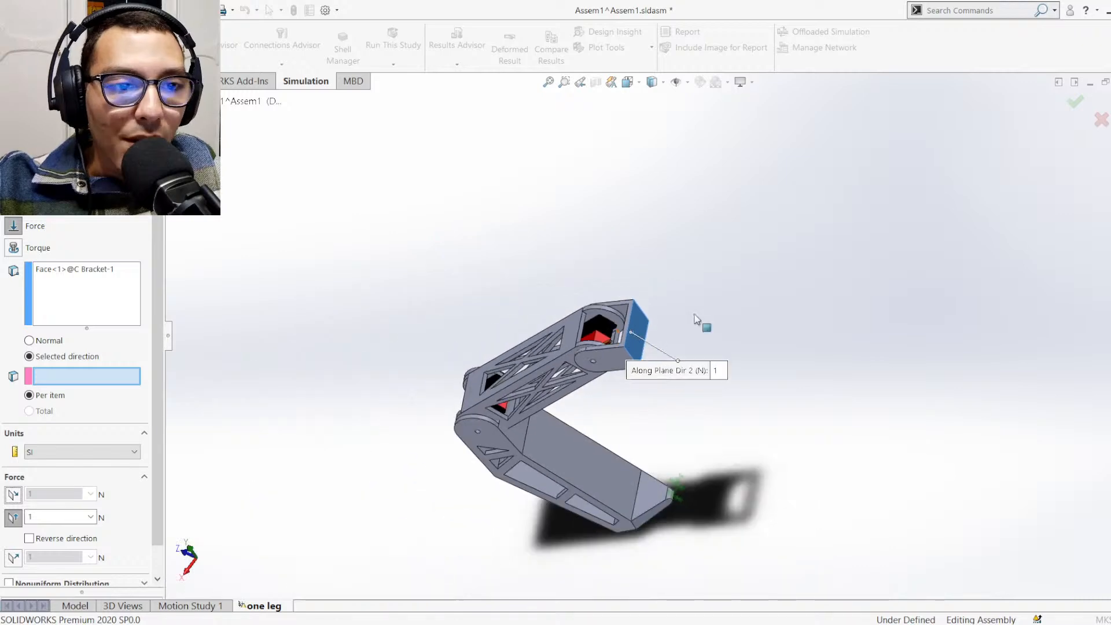
{"action": "scroll", "coordinate": [669, 349], "scroll_direction": "down", "scroll_amount": 2}
{"action": "scroll", "coordinate": [614, 259], "scroll_direction": "down", "scroll_amount": 8}
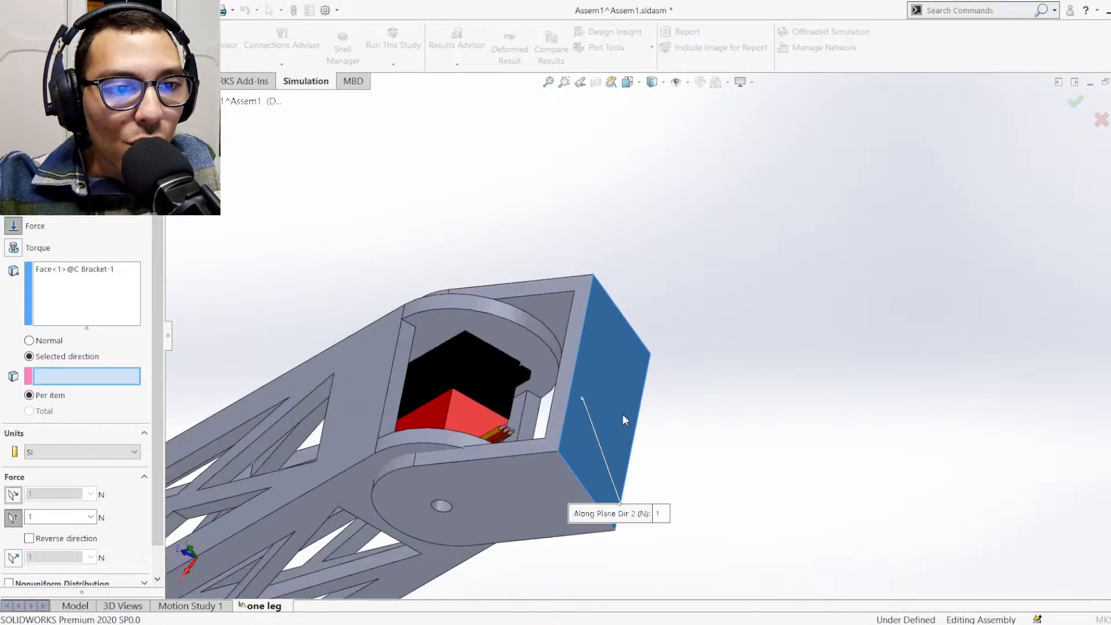
{"action": "scroll", "coordinate": [630, 259], "scroll_direction": "up", "scroll_amount": 5}
{"action": "scroll", "coordinate": [564, 311], "scroll_direction": "down", "scroll_amount": 2}
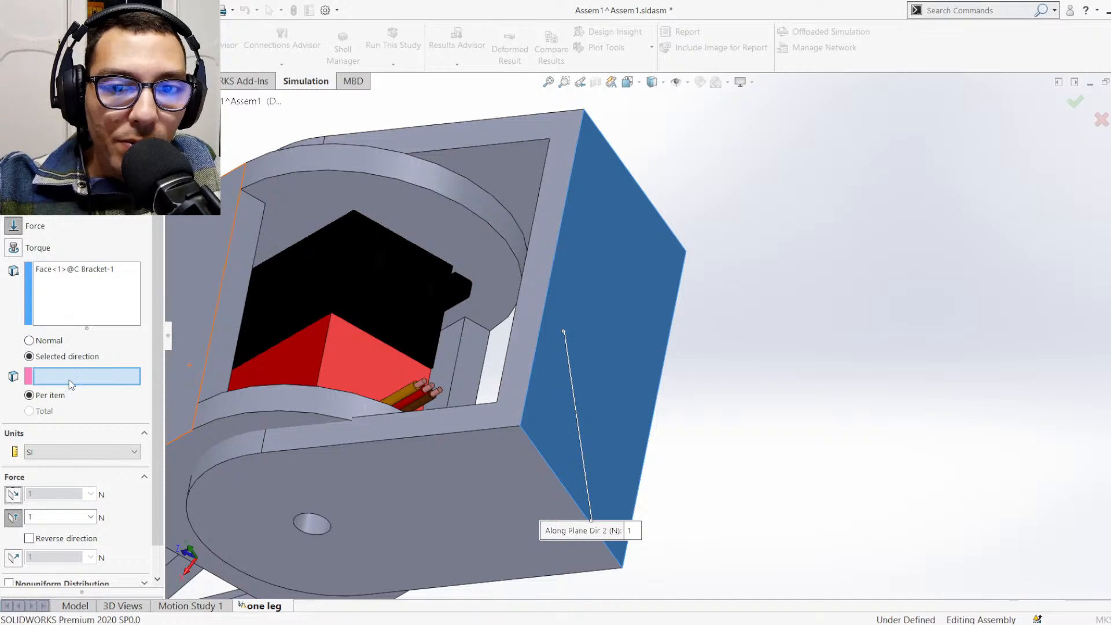
{"action": "left_click", "coordinate": [617, 331]}
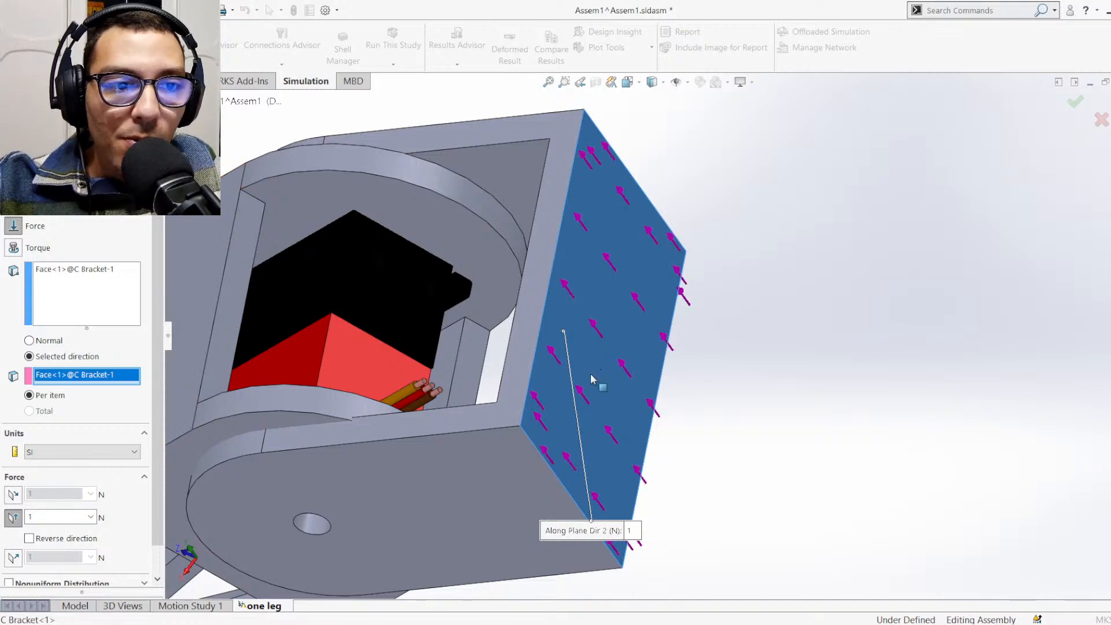
{"action": "middle_click_drag", "start_coordinate": [665, 365], "coordinate": [613, 303]}
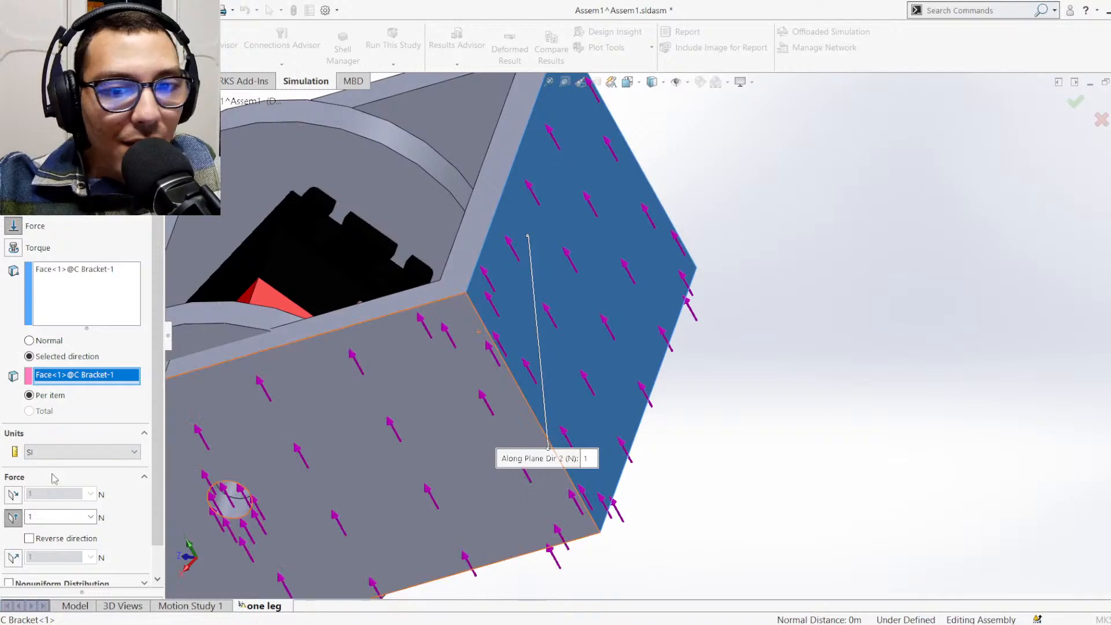
{"action": "left_click", "coordinate": [29, 538]}
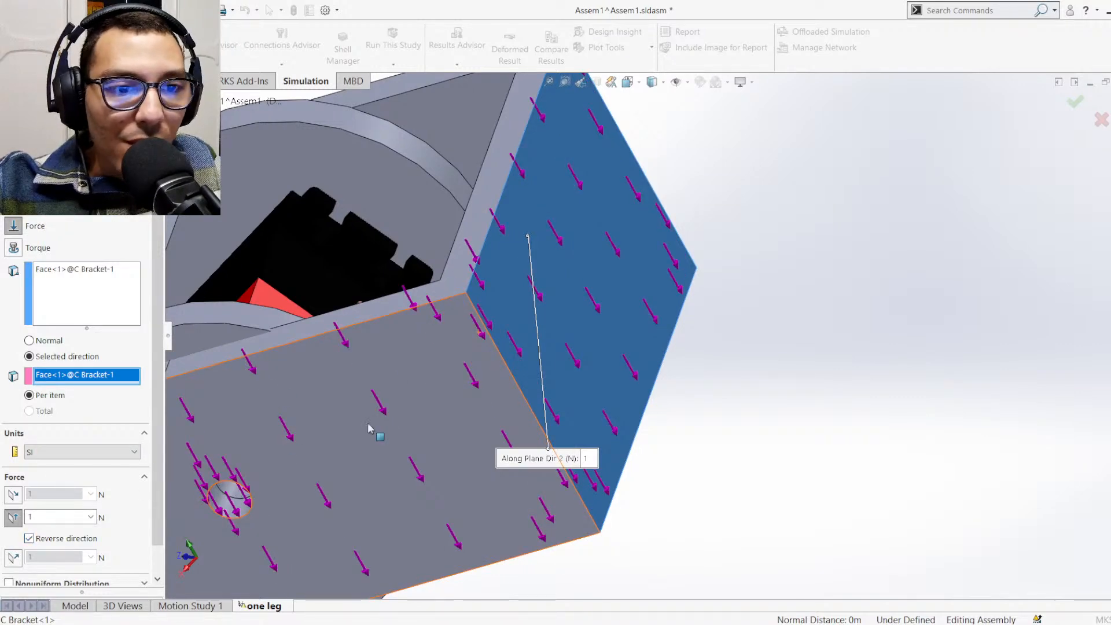
Set the force's Along Plane Dir 2 value to 3 N
{"action": "left_click", "coordinate": [57, 516]}
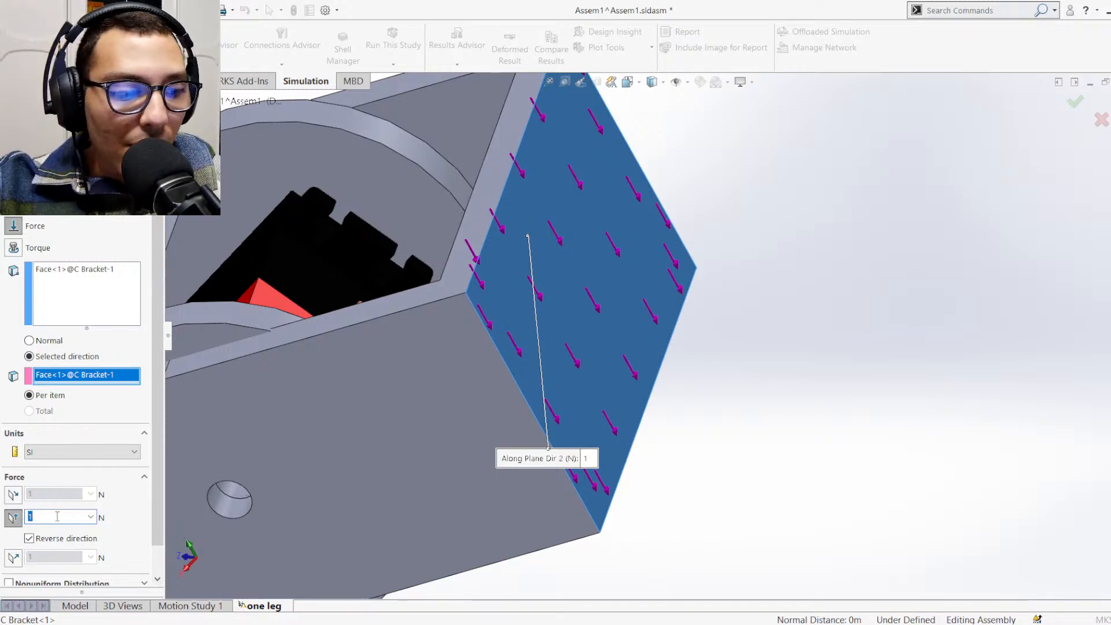
{"action": "type", "text": "3"}
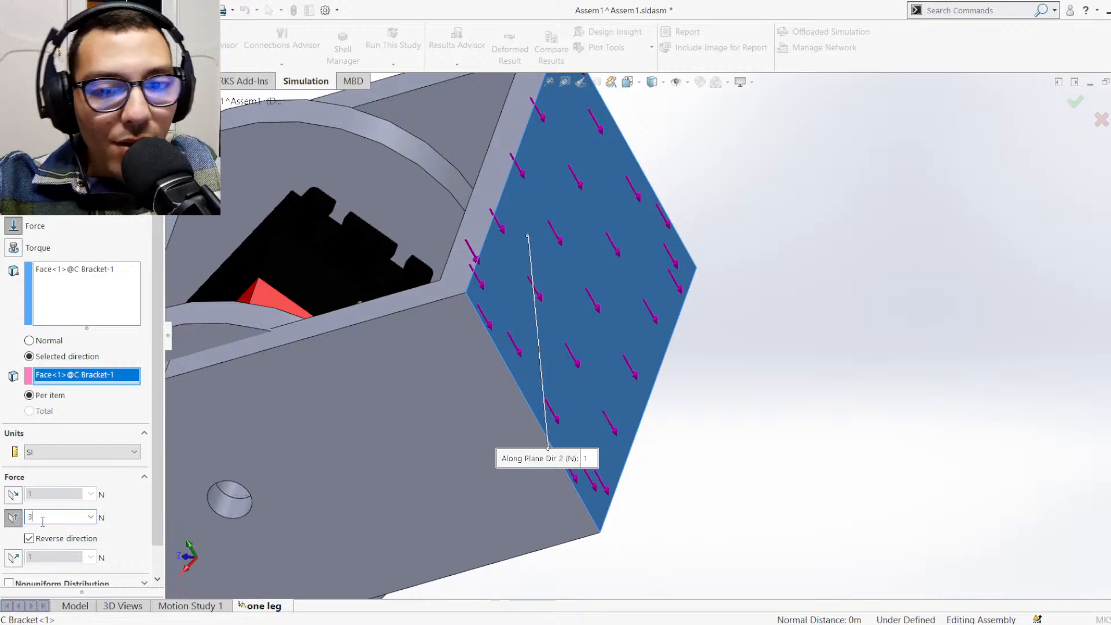
{"action": "type", "text": "2"}
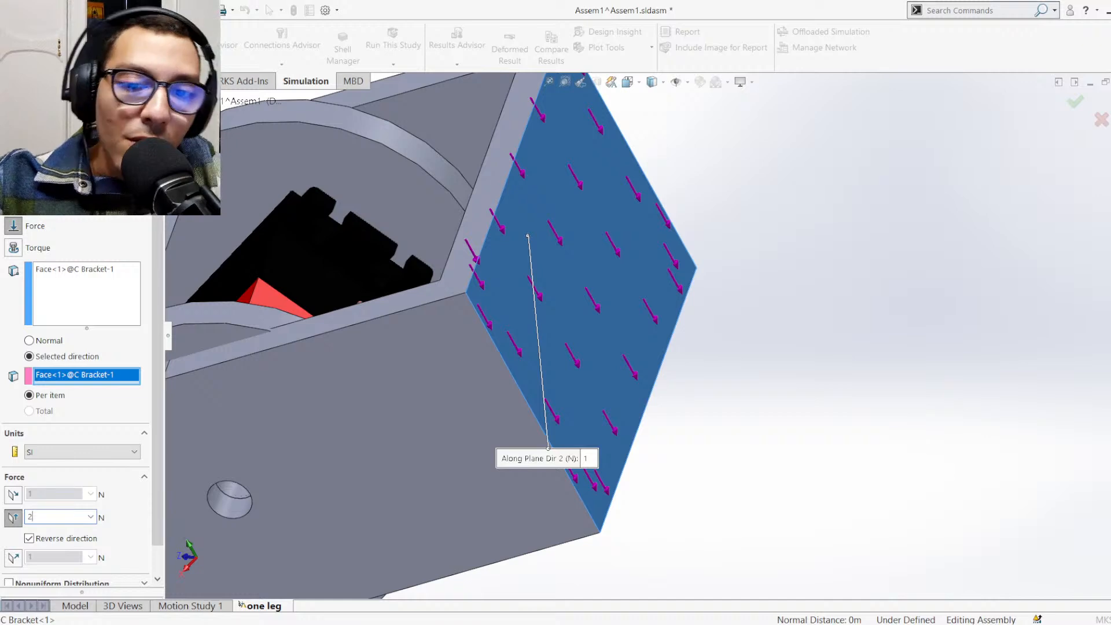
{"action": "key", "text": "BackSpace"}
{"action": "type", "text": "3"}
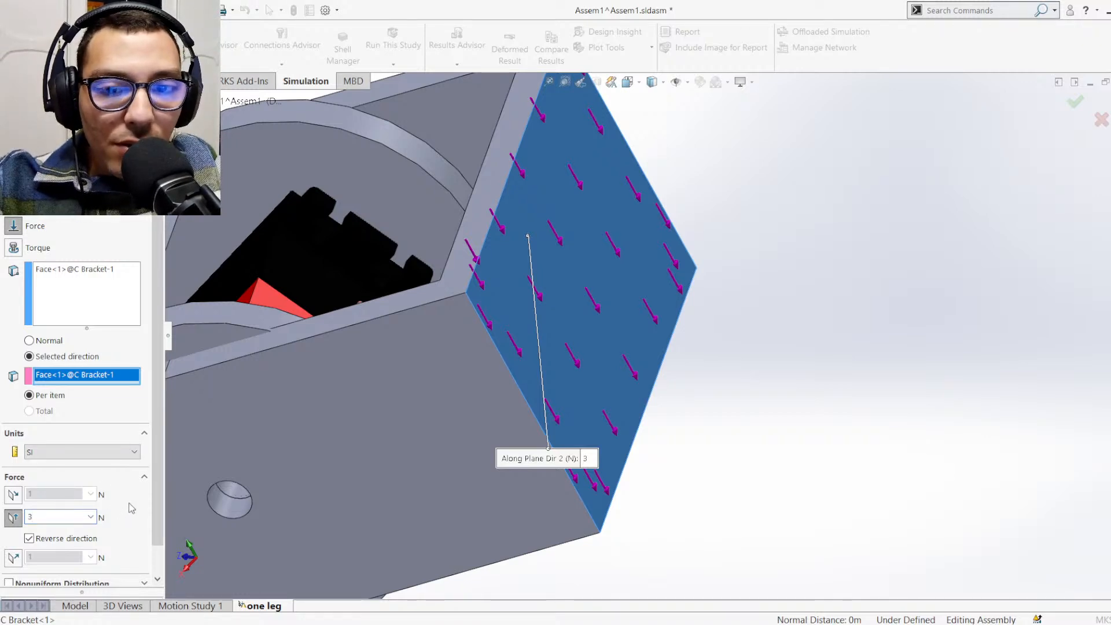
{"action": "scroll", "coordinate": [110, 458], "scroll_direction": "down", "scroll_amount": 2}
{"action": "scroll", "coordinate": [118, 498], "scroll_direction": "down", "scroll_amount": 1}
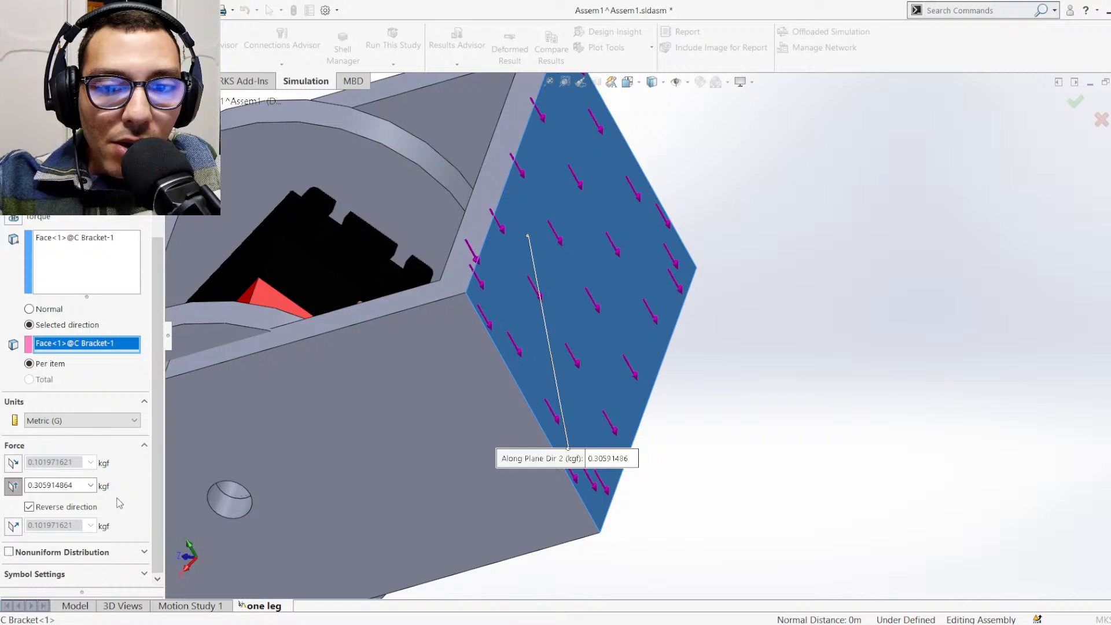
{"action": "scroll", "coordinate": [87, 424], "scroll_direction": "up", "scroll_amount": 1}
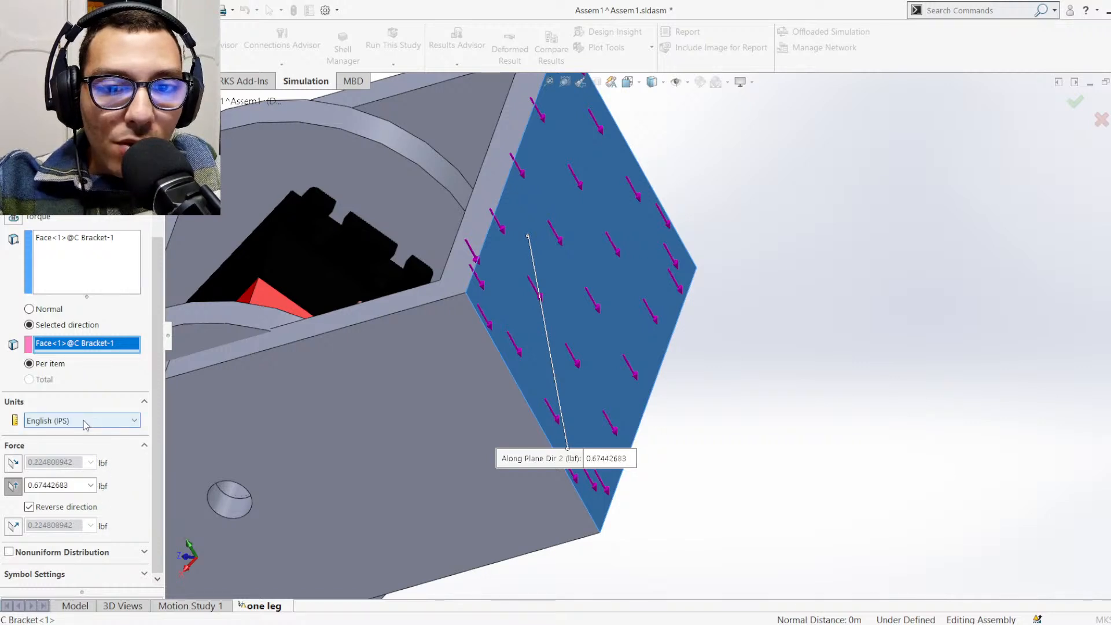
{"action": "scroll", "coordinate": [86, 426], "scroll_direction": "up", "scroll_amount": 1}
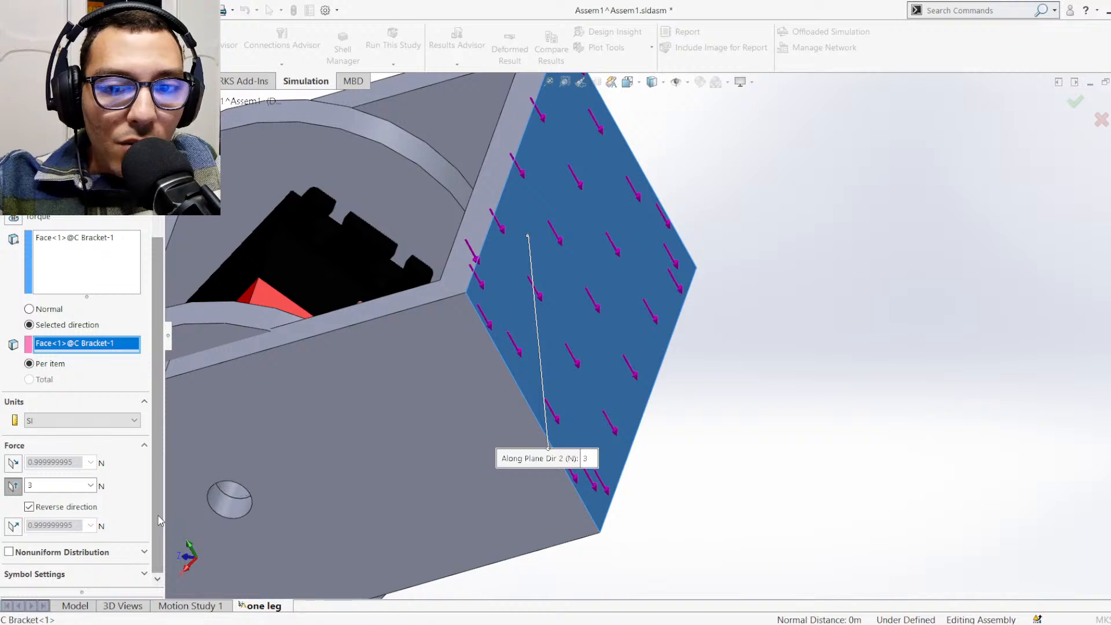
Accept the force load on the C bracket and show the whole leg in an isometric view
{"action": "left_click_drag", "start_coordinate": [157, 533], "coordinate": [148, 396]}
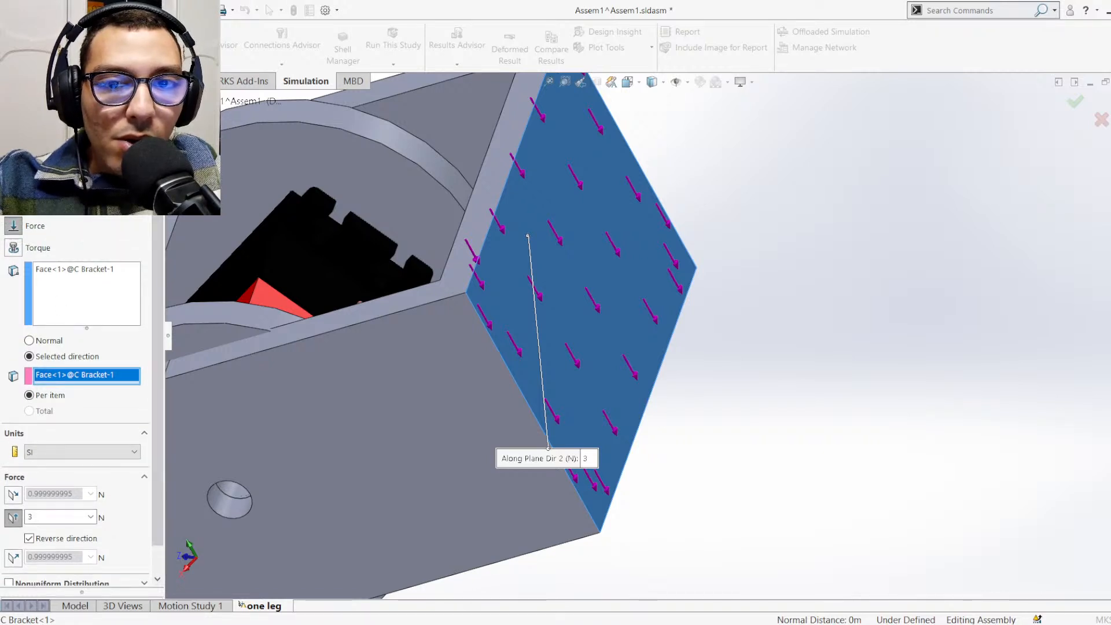
{"action": "left_click", "coordinate": [12, 136]}
{"action": "scroll", "coordinate": [786, 295], "scroll_direction": "up", "scroll_amount": 4}
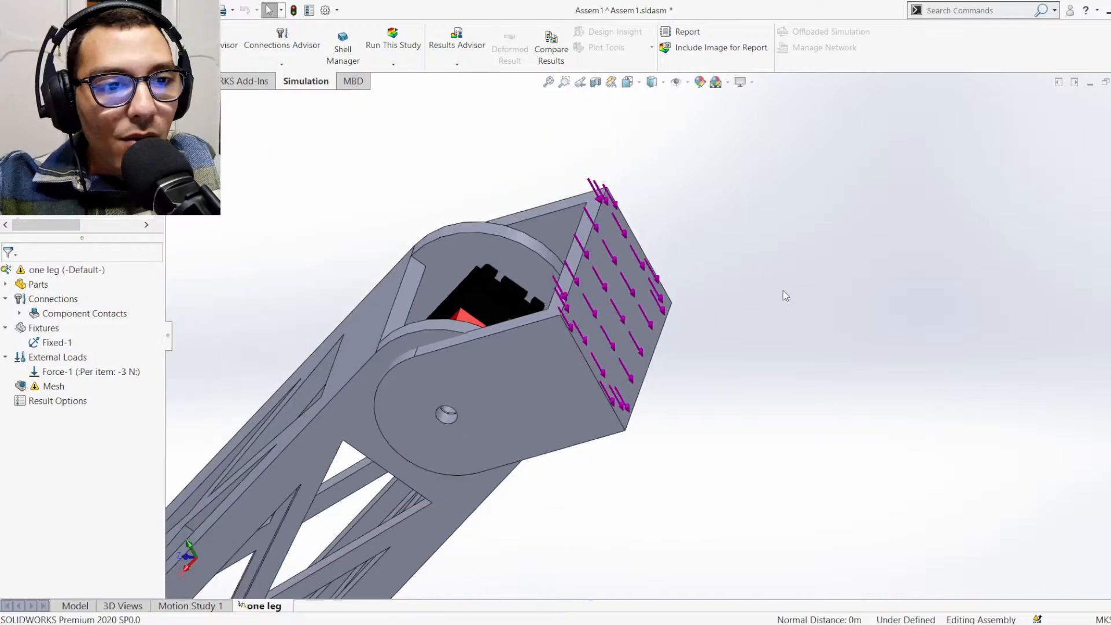
{"action": "key", "text": "ctrl+7"}
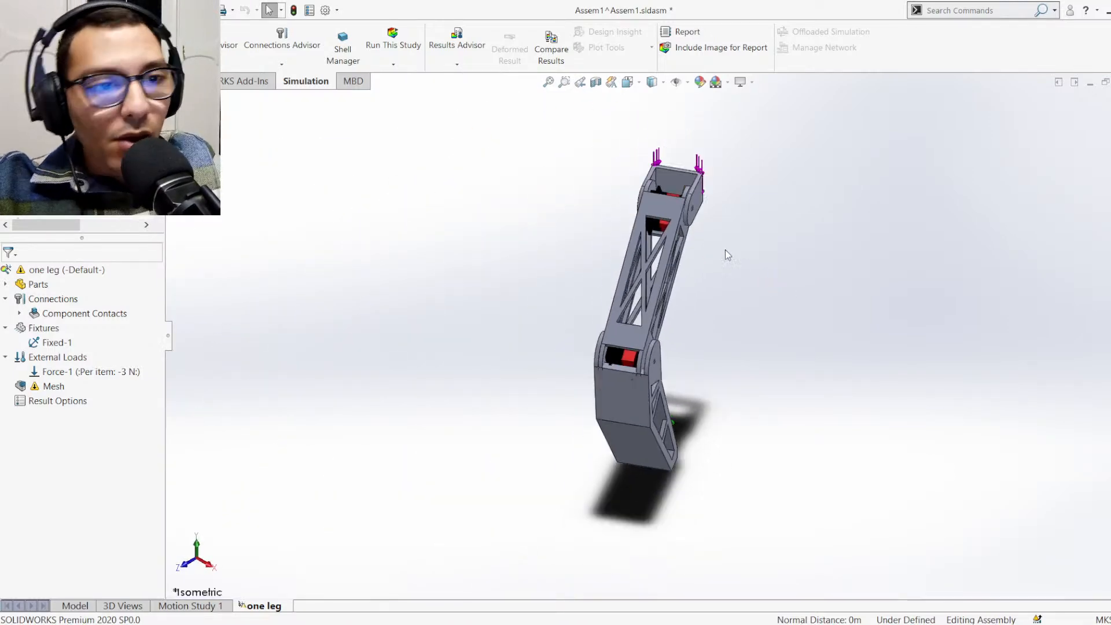
{"action": "middle_click_drag", "start_coordinate": [695, 472], "coordinate": [694, 443]}
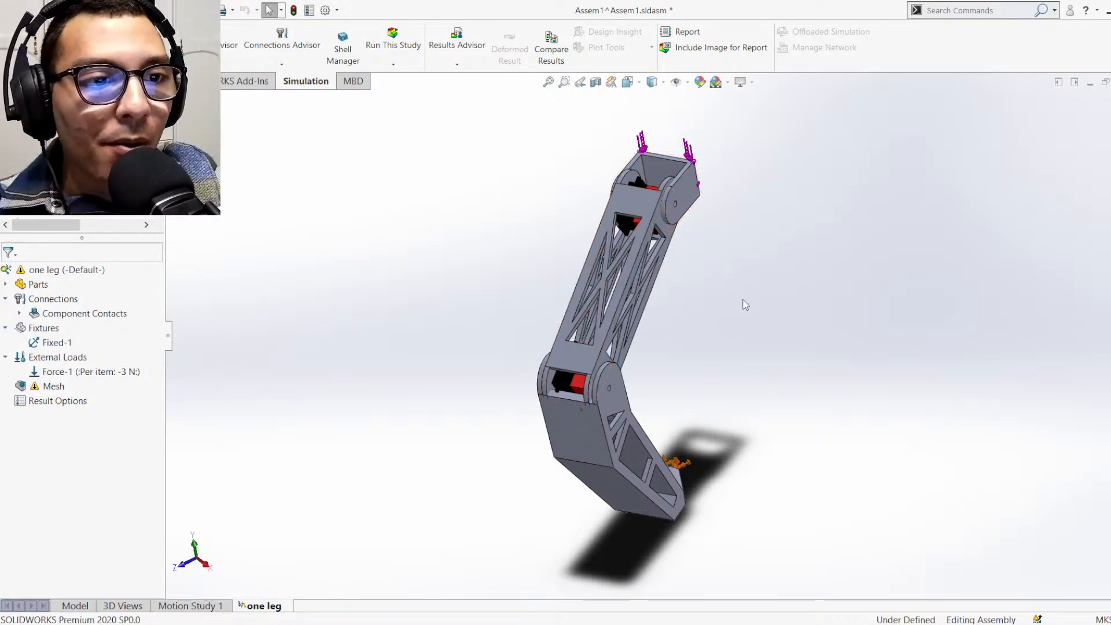
Try to mesh the one leg study again with the fixture and force in place
{"action": "left_click", "coordinate": [53, 388]}
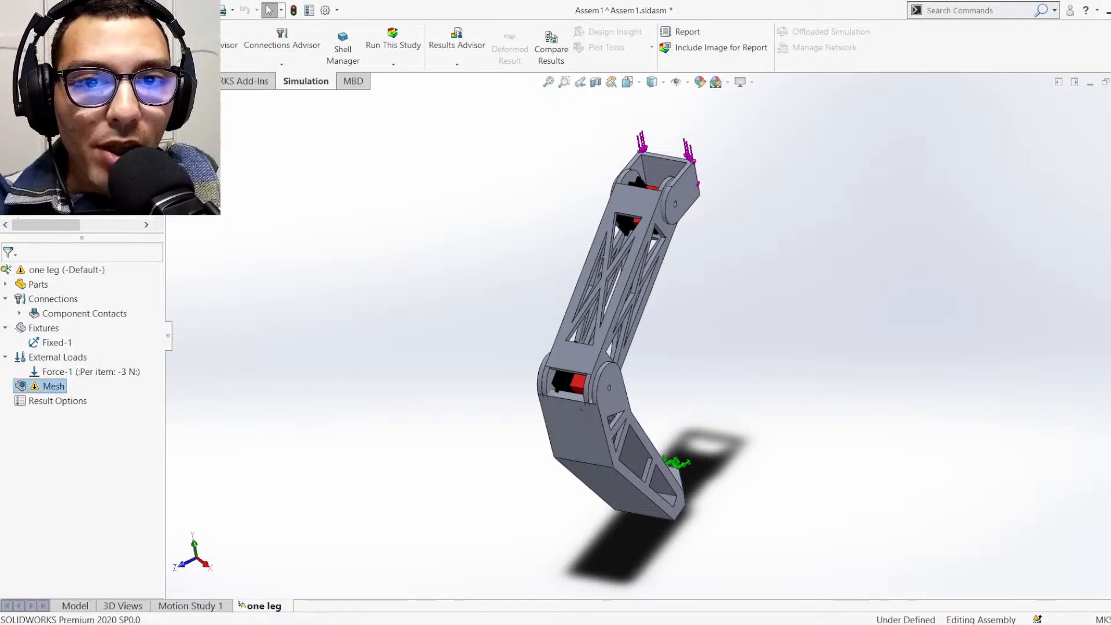
{"action": "left_click", "coordinate": [103, 492]}
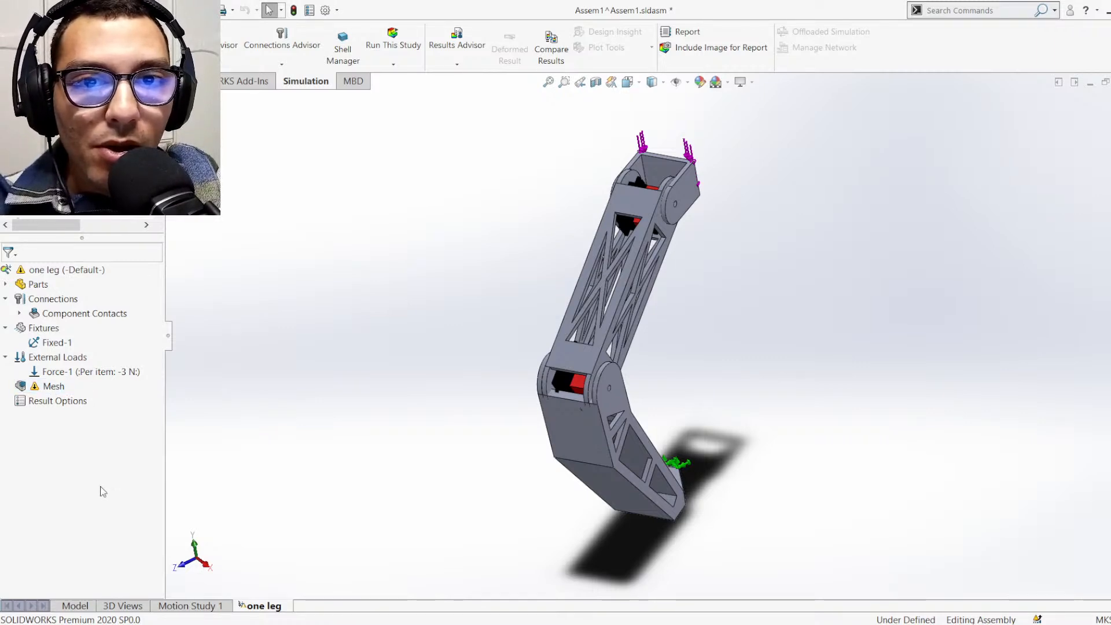
{"action": "left_click", "coordinate": [56, 387]}
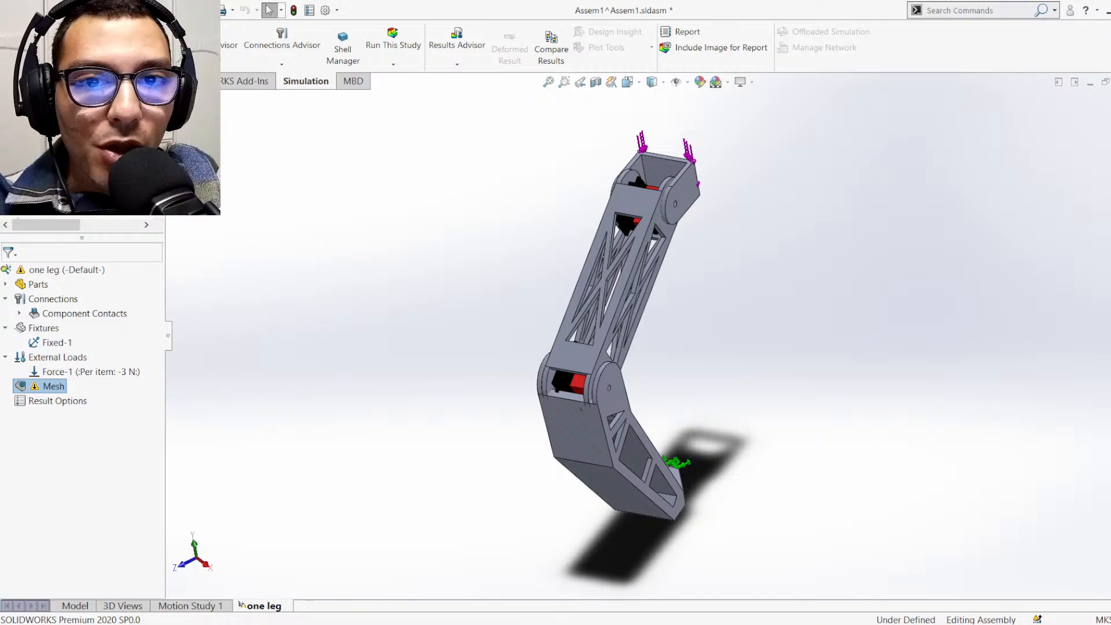
{"action": "left_click", "coordinate": [99, 424]}
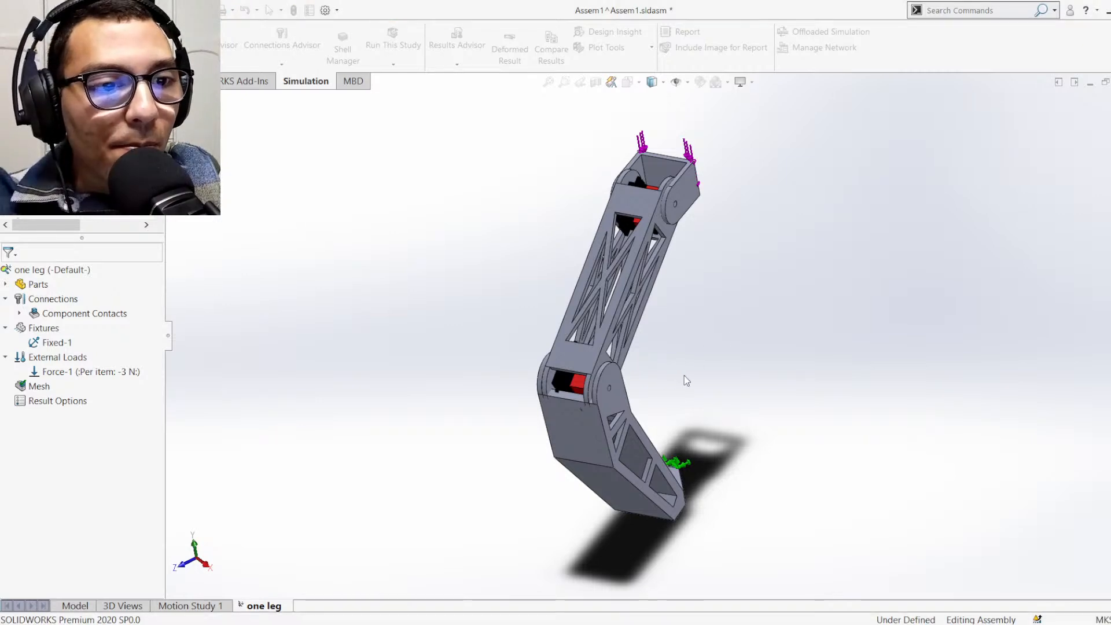
Try to suppress the FT5835M servo between the femur and tibia of the leg assembly
{"action": "middle_click_drag", "start_coordinate": [724, 380], "coordinate": [646, 310]}
{"action": "scroll", "coordinate": [645, 311], "scroll_direction": "down", "scroll_amount": 6}
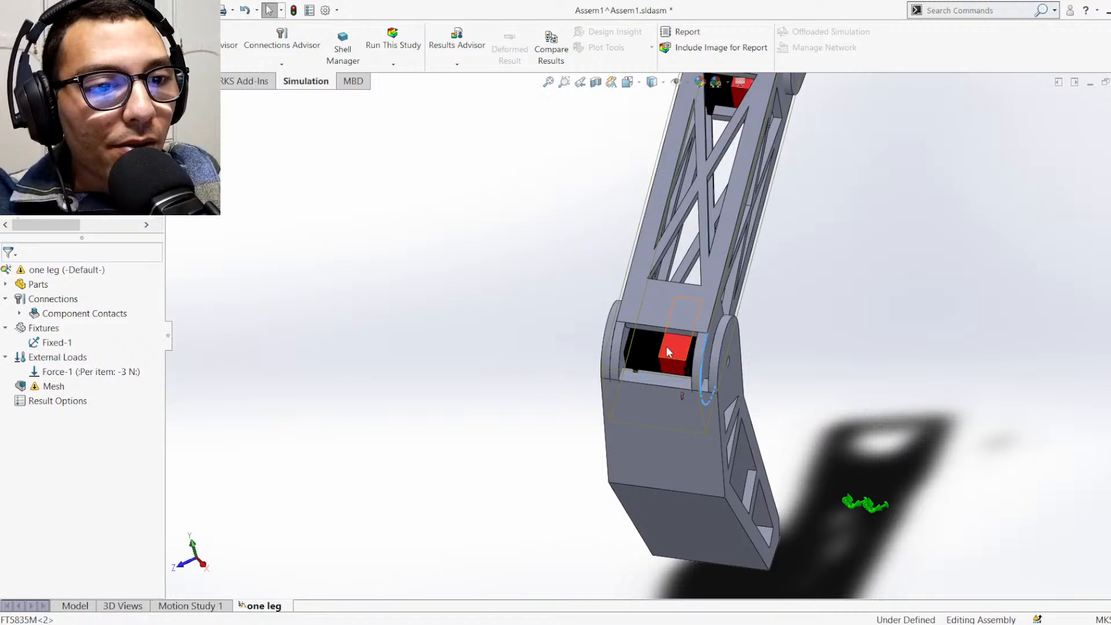
{"action": "left_click", "coordinate": [665, 347]}
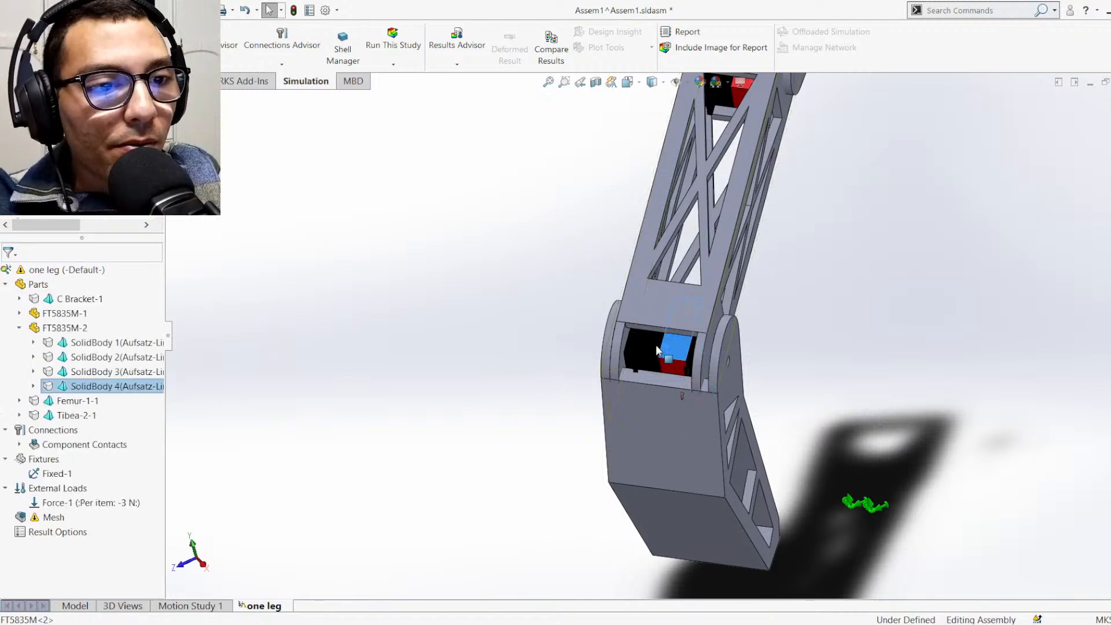
{"action": "left_click", "coordinate": [788, 178]}
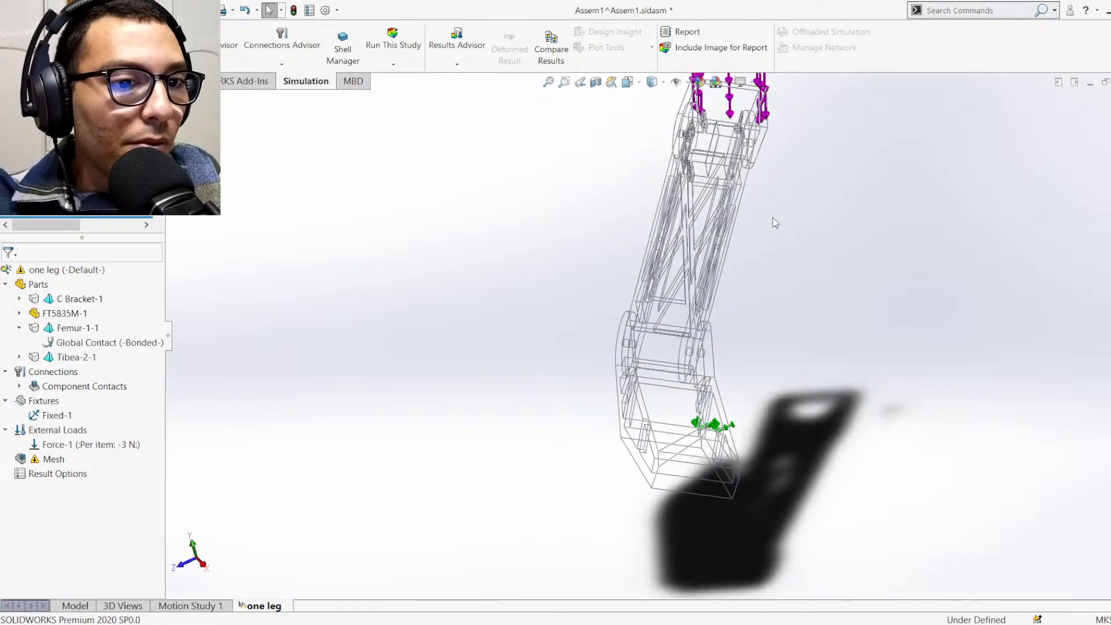
{"action": "scroll", "coordinate": [752, 245], "scroll_direction": "up", "scroll_amount": 1}
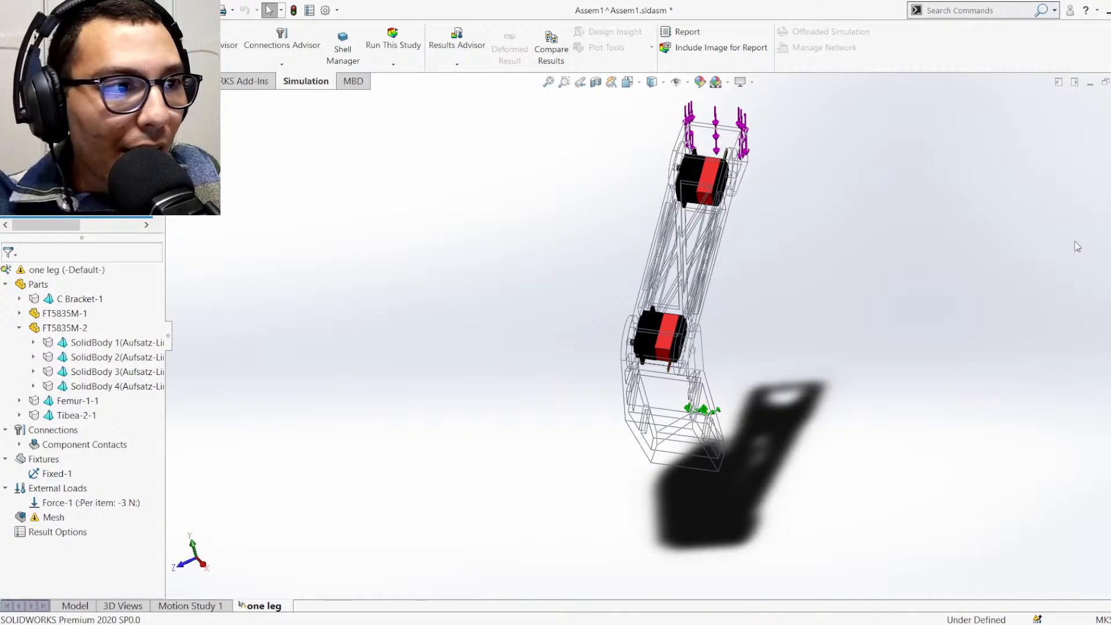
Highlight the femur and the FT5835M-2 servo in the one leg study to identify them in the model
{"action": "left_click", "coordinate": [1110, 117]}
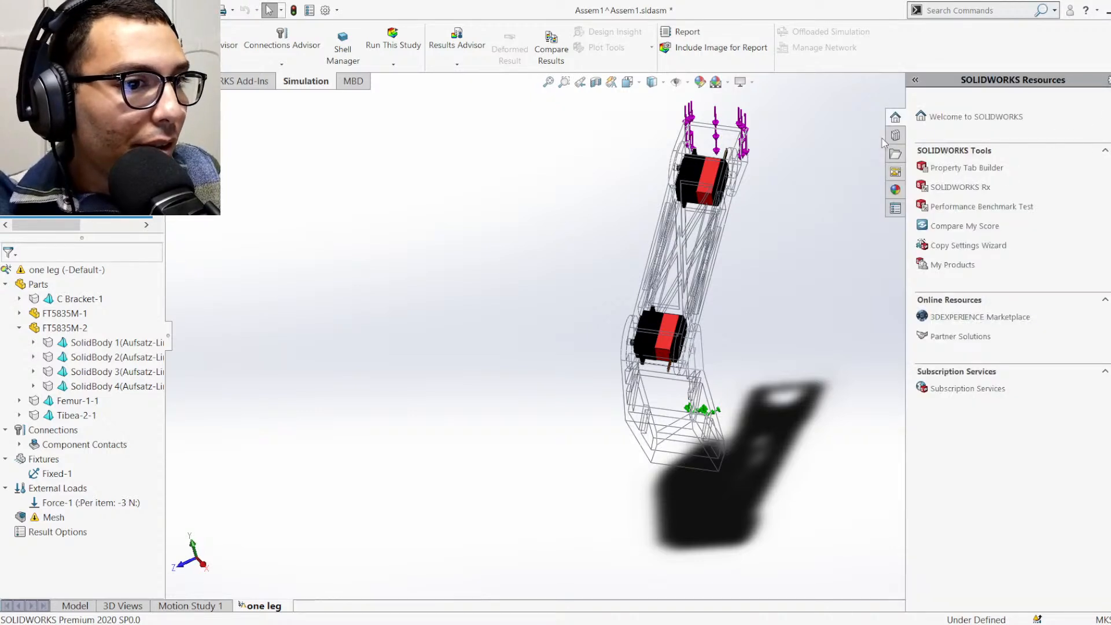
{"action": "left_click", "coordinate": [839, 198]}
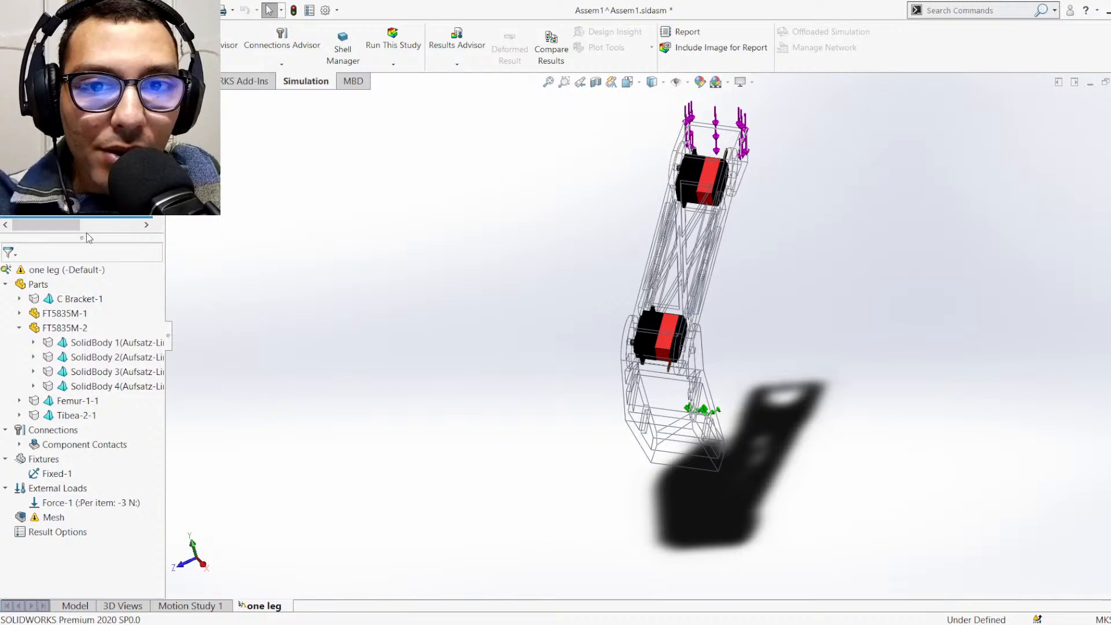
{"action": "mouse_move", "coordinate": [71, 236]}
{"action": "left_mouse_down"}
{"action": "mouse_move", "coordinate": [71, 298]}
{"action": "mouse_move", "coordinate": [79, 245]}
{"action": "left_mouse_up"}
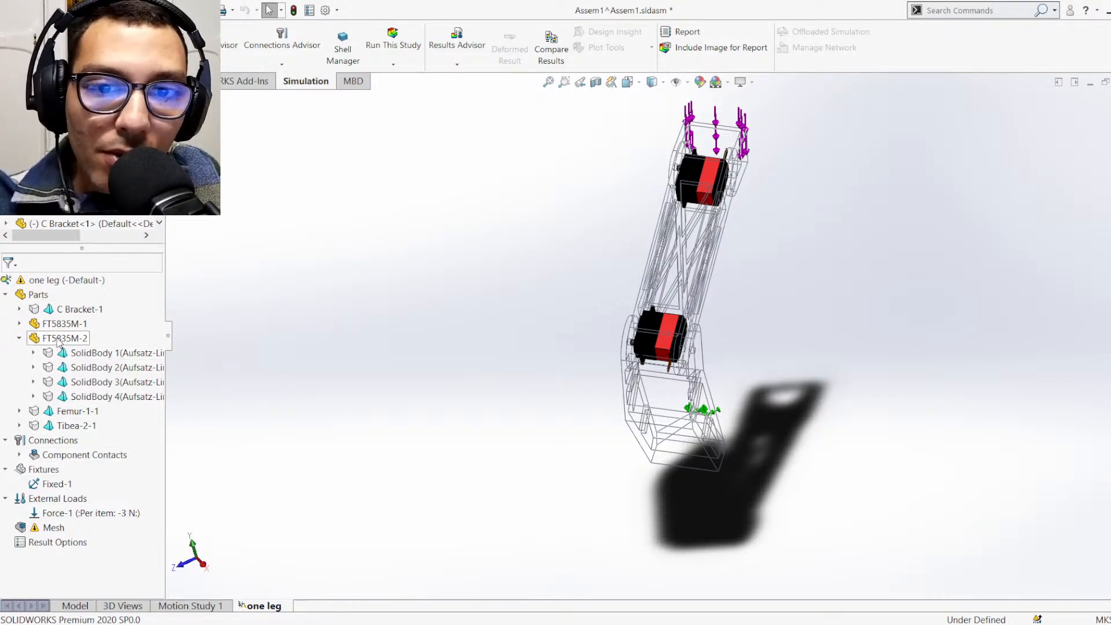
{"action": "left_click", "coordinate": [63, 411]}
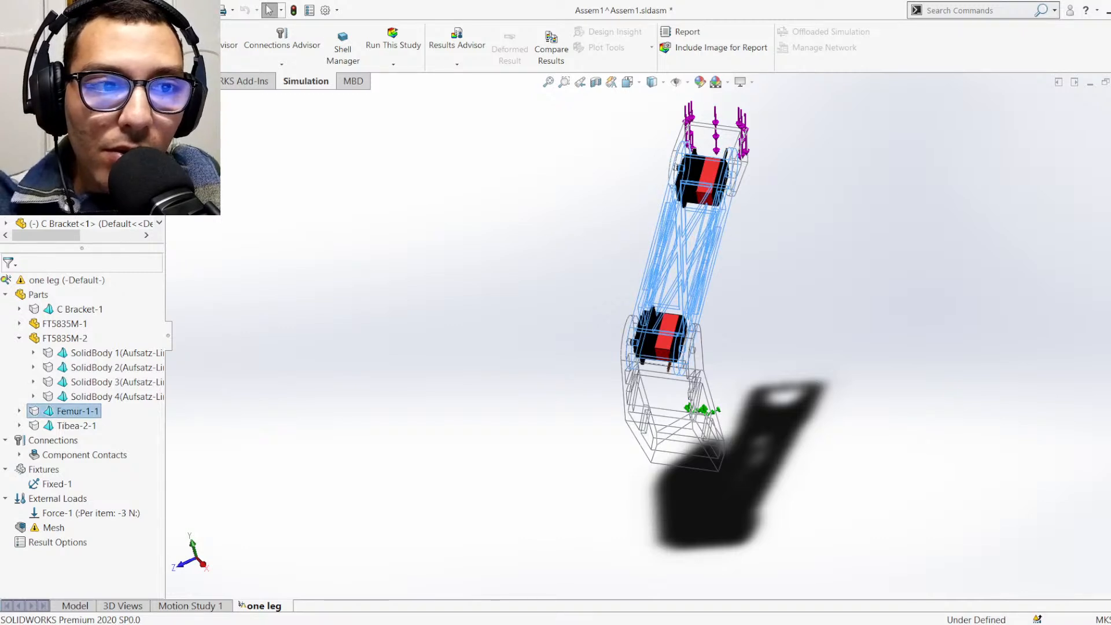
{"action": "left_click", "coordinate": [365, 313]}
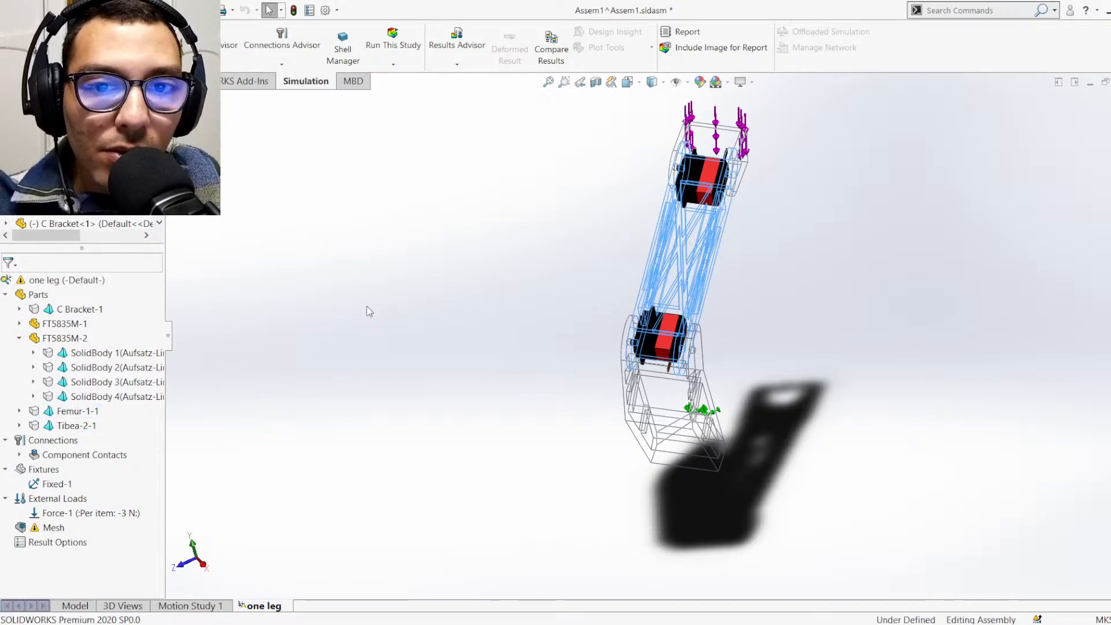
{"action": "left_click", "coordinate": [683, 262]}
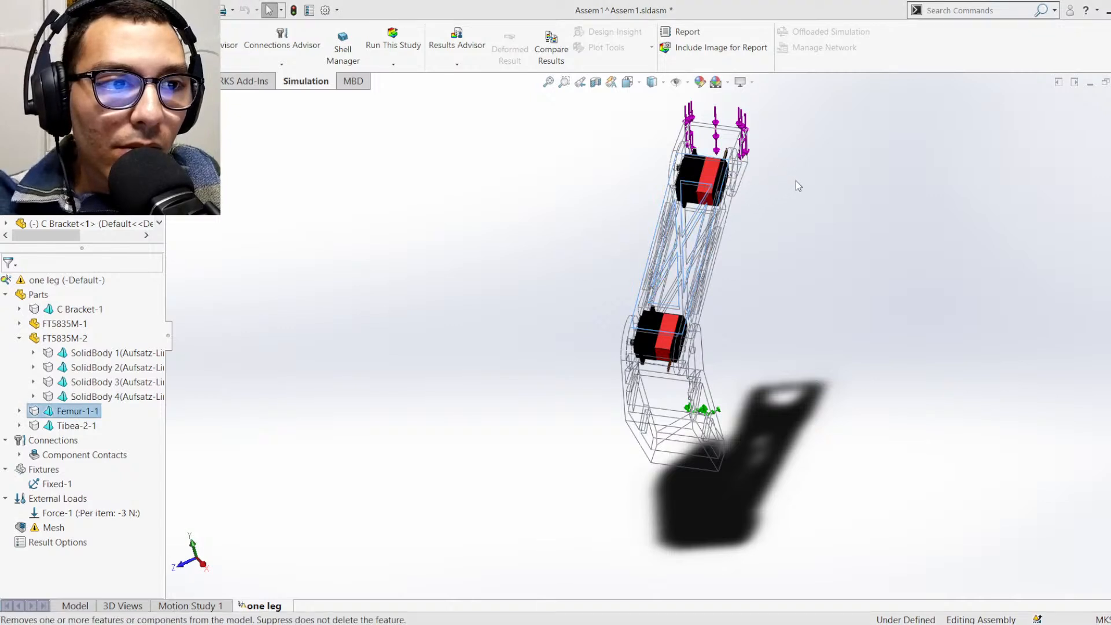
{"action": "left_click", "coordinate": [457, 274]}
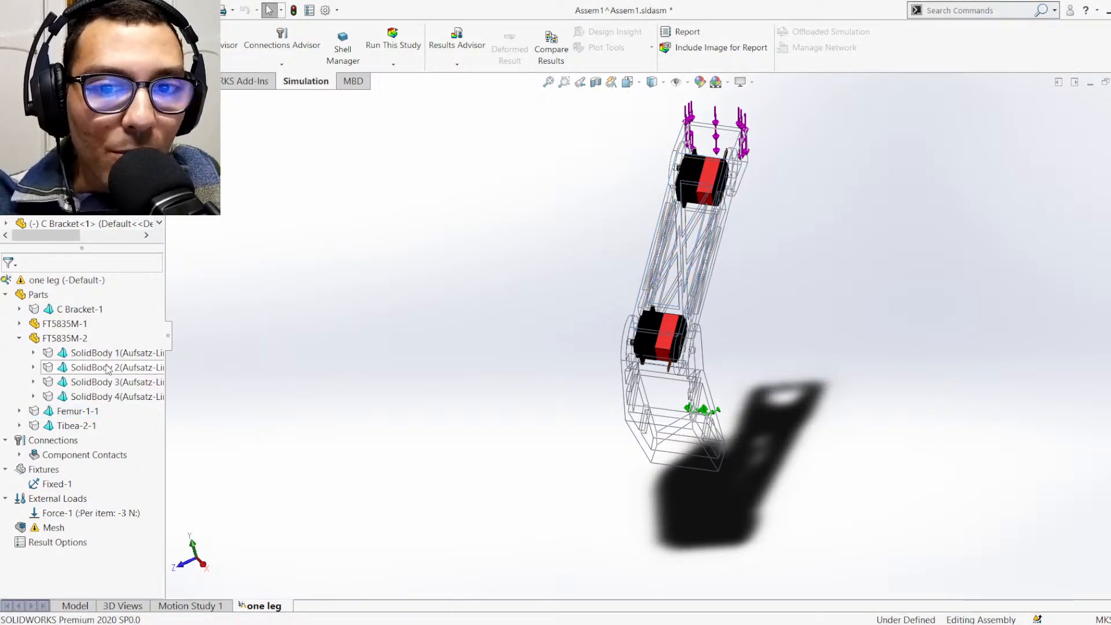
{"action": "left_click", "coordinate": [63, 342]}
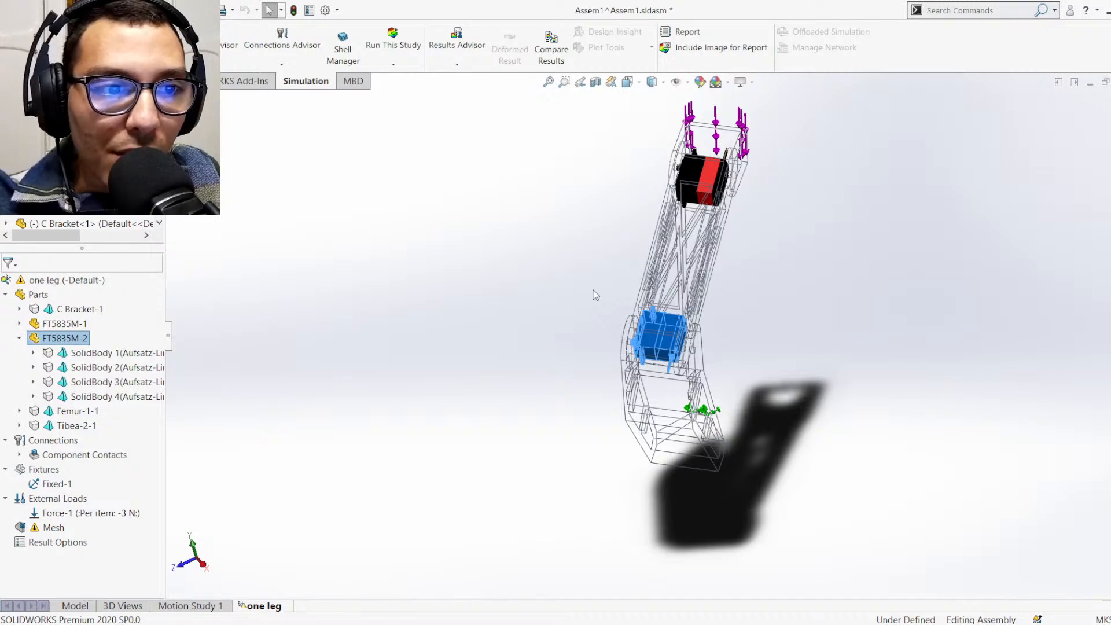
{"action": "left_click", "coordinate": [432, 358]}
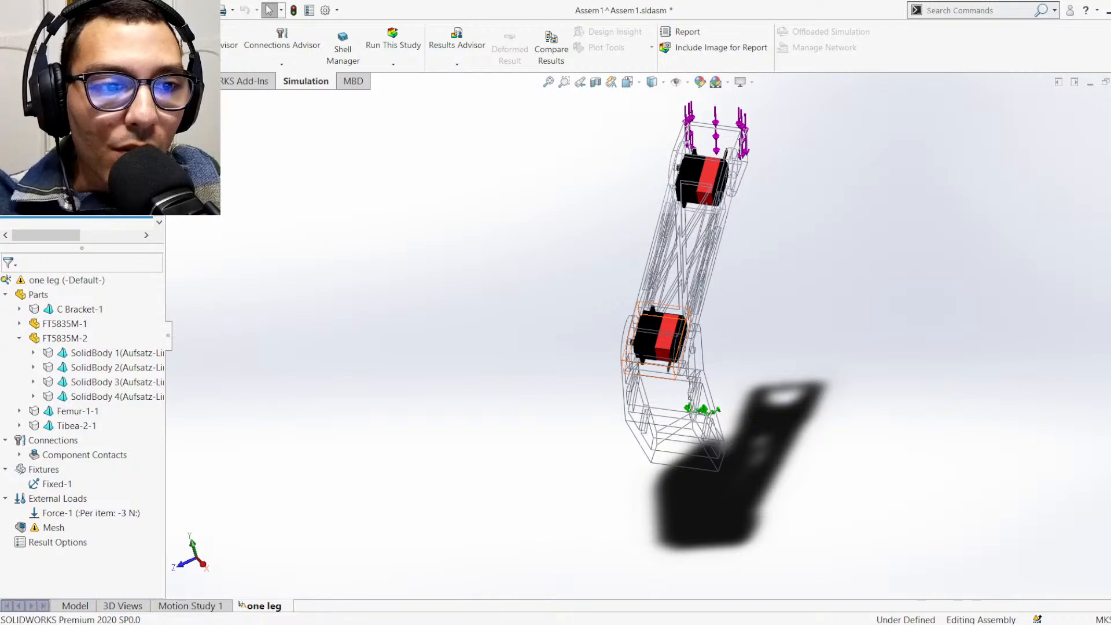
Suppress both FT5835M servos in the leg assembly and mesh the one leg study
{"action": "left_click", "coordinate": [70, 181]}
{"action": "left_click", "coordinate": [86, 167]}
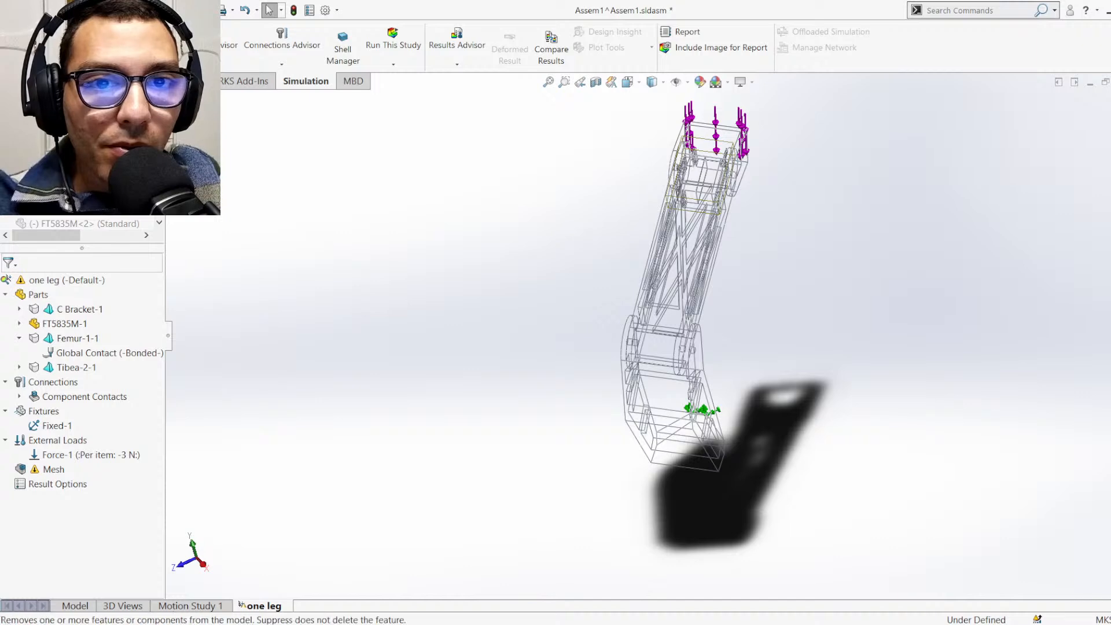
{"action": "left_click", "coordinate": [87, 168]}
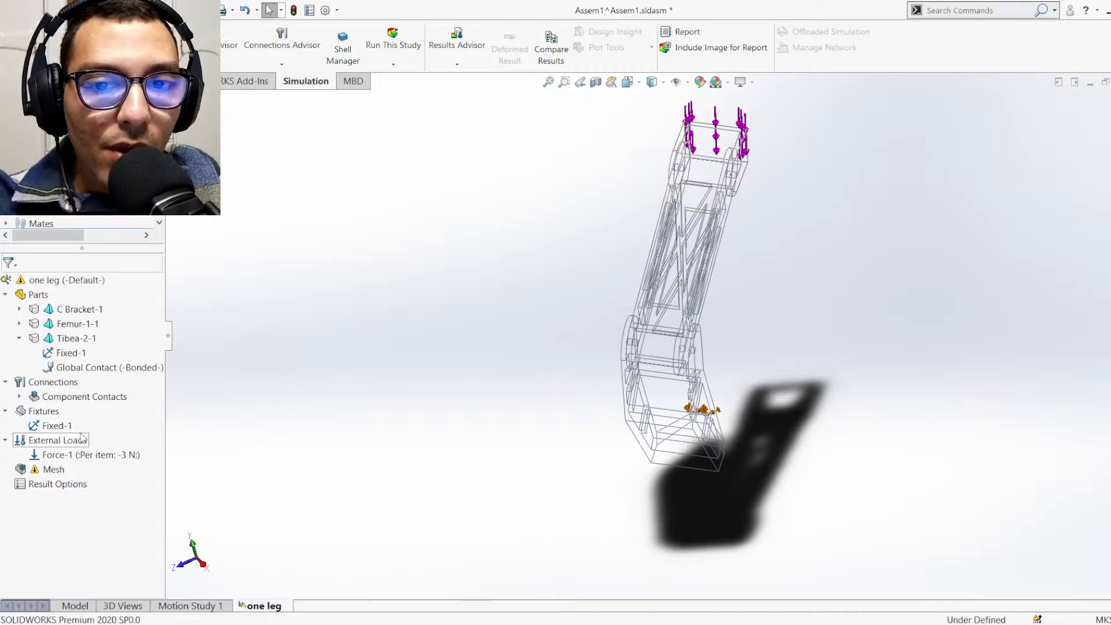
{"action": "left_click", "coordinate": [50, 469]}
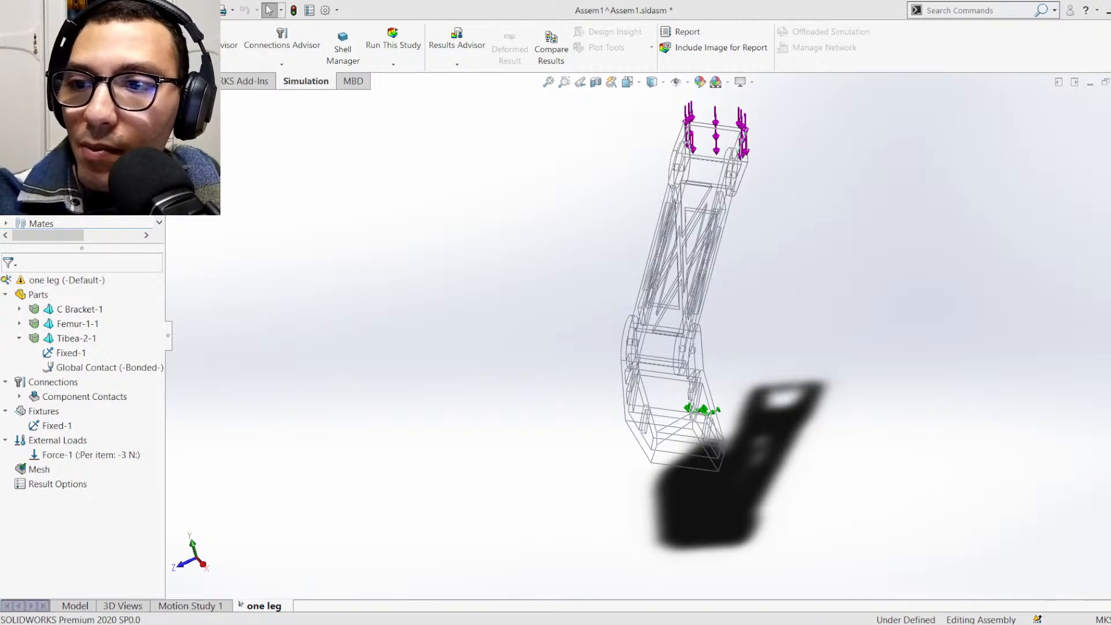
Switch to the PLA.webp datasheet and examine its description, filament specs and material properties table
{"action": "key", "text": "alt+Tab"}
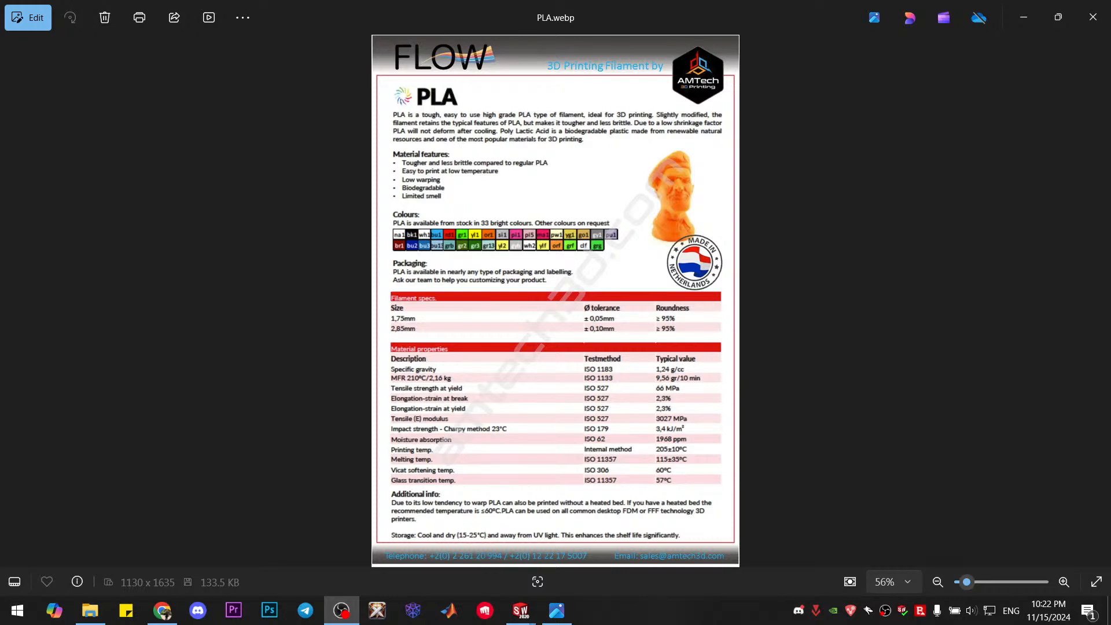
{"action": "left_click", "coordinate": [571, 298]}
{"action": "scroll", "coordinate": [571, 298], "scroll_direction": "up", "scroll_amount": 4}
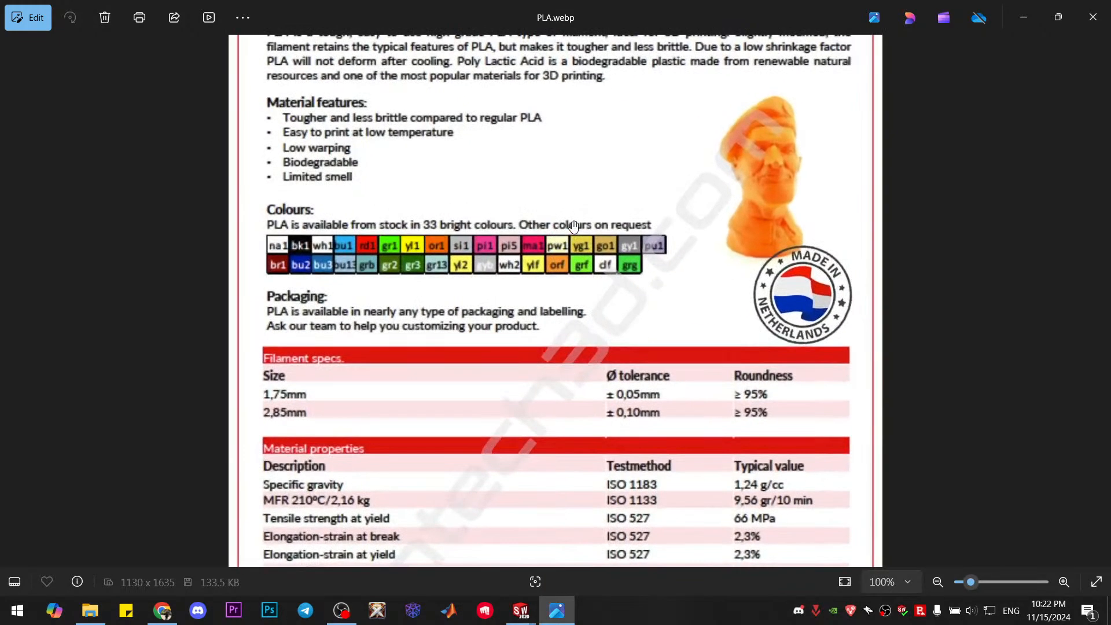
{"action": "scroll", "coordinate": [618, 216], "scroll_direction": "up", "scroll_amount": 1}
{"action": "left_click_drag", "start_coordinate": [568, 160], "coordinate": [579, 441]}
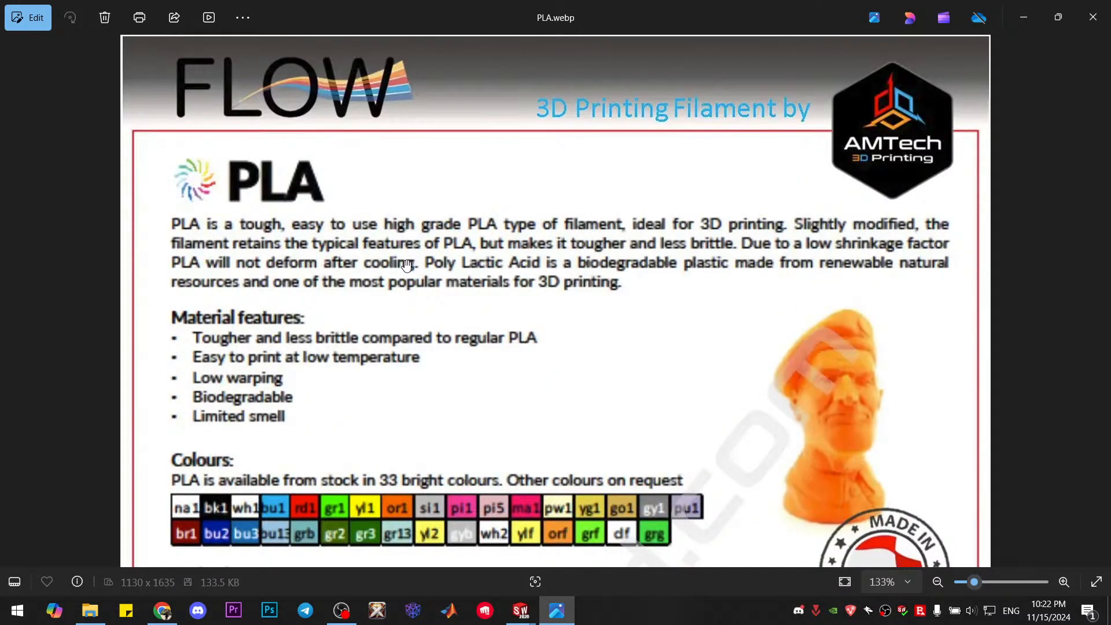
{"action": "scroll", "coordinate": [402, 266], "scroll_direction": "down", "scroll_amount": 2}
{"action": "left_click_drag", "start_coordinate": [541, 537], "coordinate": [527, 357]}
{"action": "scroll", "coordinate": [515, 392], "scroll_direction": "up", "scroll_amount": 2}
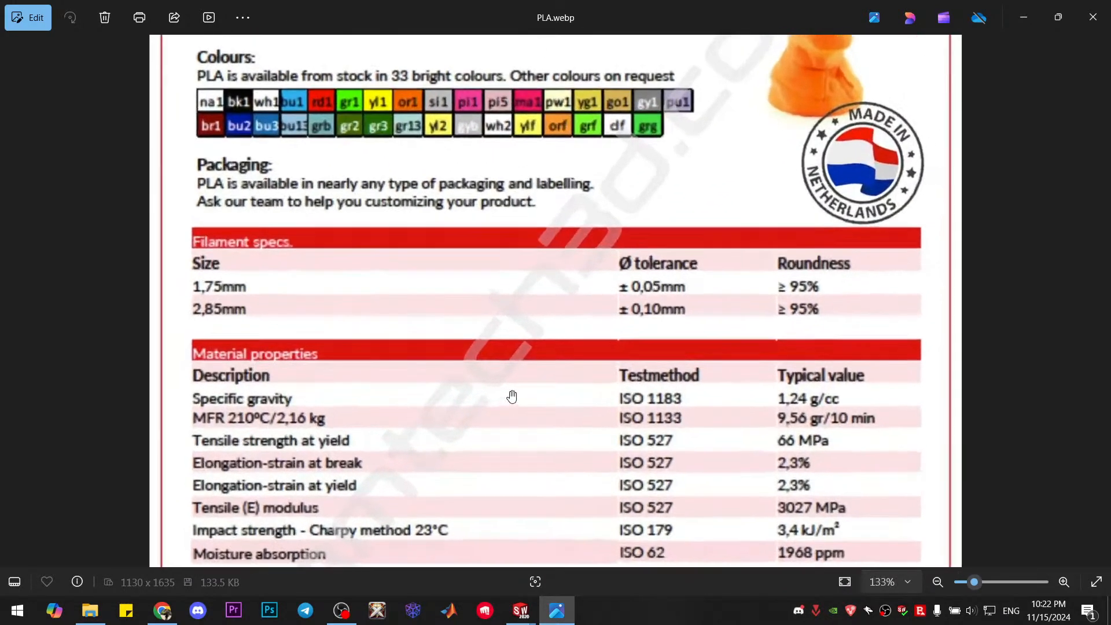
{"action": "left_click_drag", "start_coordinate": [532, 446], "coordinate": [543, 260]}
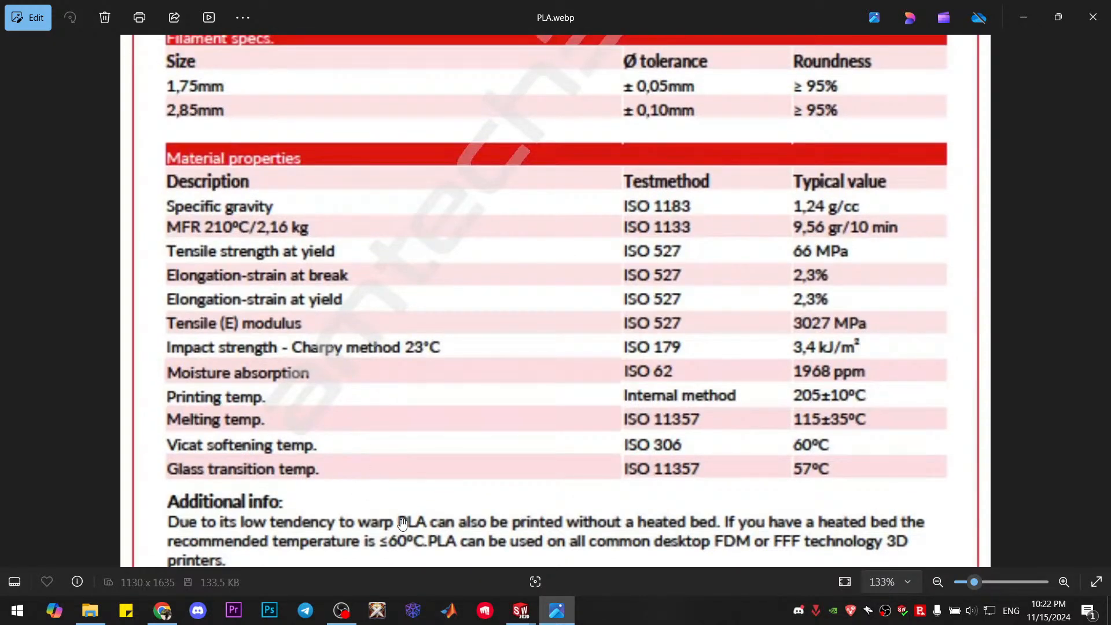
Switch back to SOLIDWORKS and bring up the full hexapod assembly Assem1 with its component list
{"action": "mouse_move", "coordinate": [534, 621]}
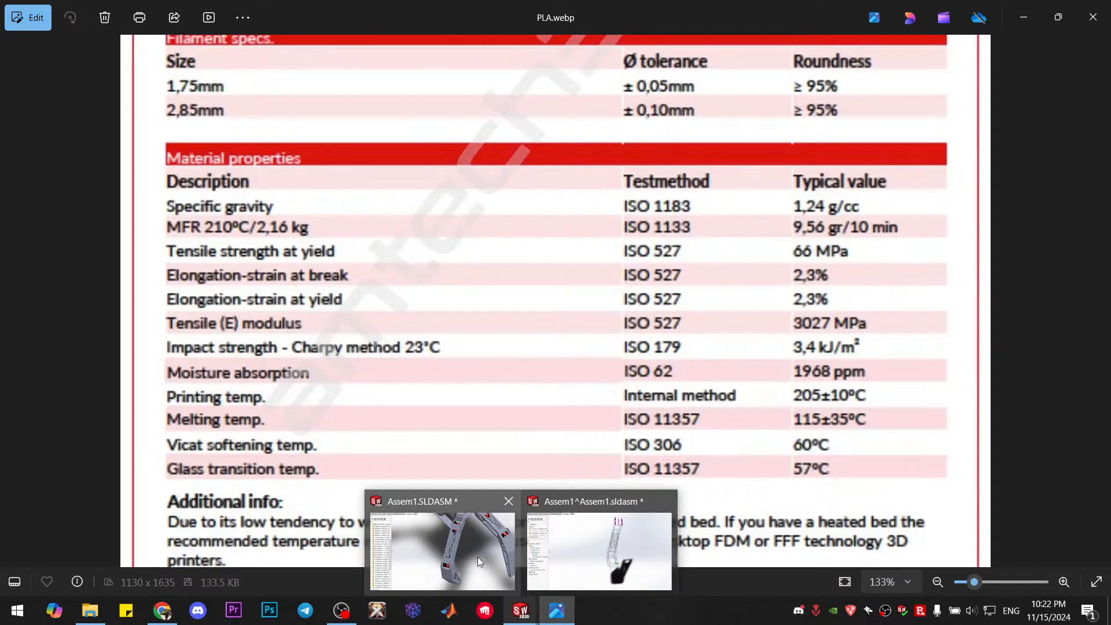
{"action": "left_click", "coordinate": [599, 550]}
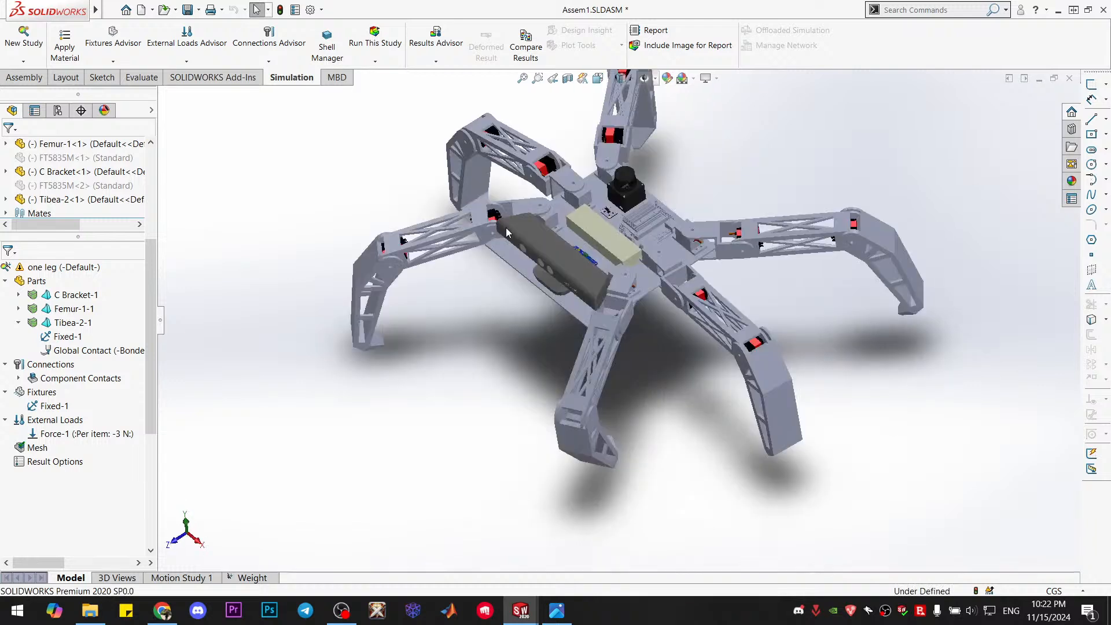
{"action": "scroll", "coordinate": [507, 219], "scroll_direction": "up", "scroll_amount": 2}
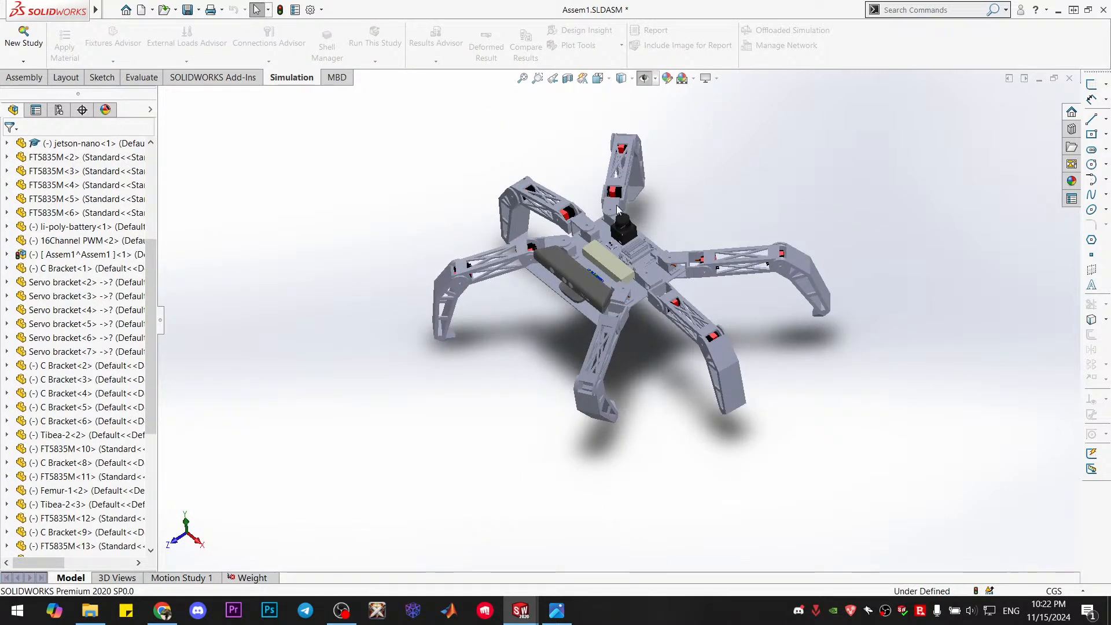
{"action": "scroll", "coordinate": [91, 295], "scroll_direction": "up", "scroll_amount": 5}
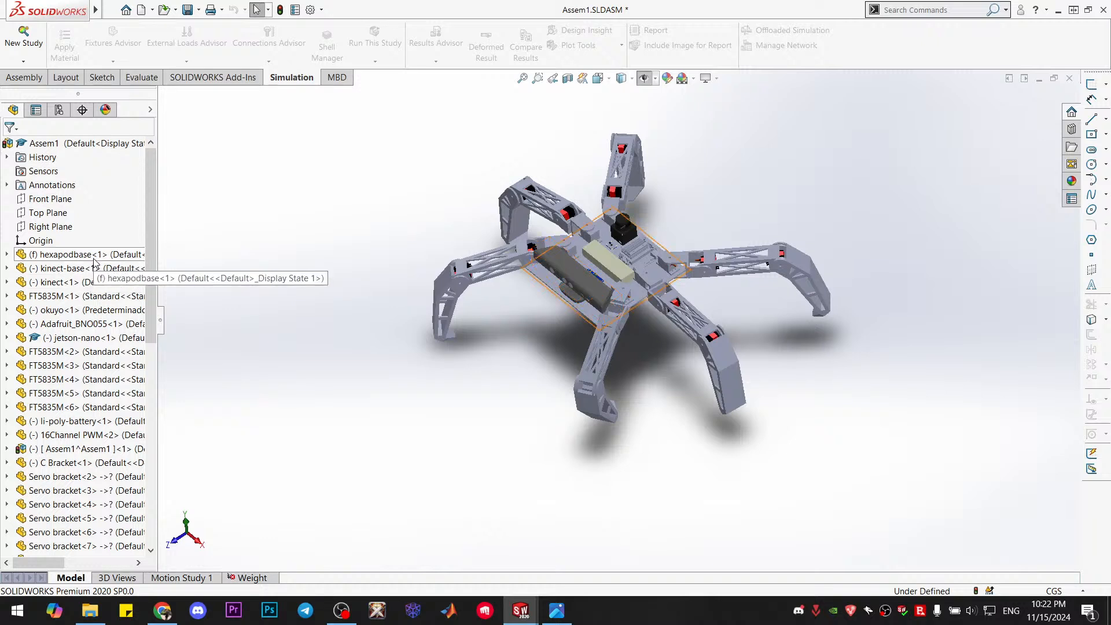
Select hexapodbase<1>, C Bracket<1>, Servo bracket<2>, Tibea-2<2> and Femur-1<2> together in the assembly
{"action": "left_click", "coordinate": [81, 259]}
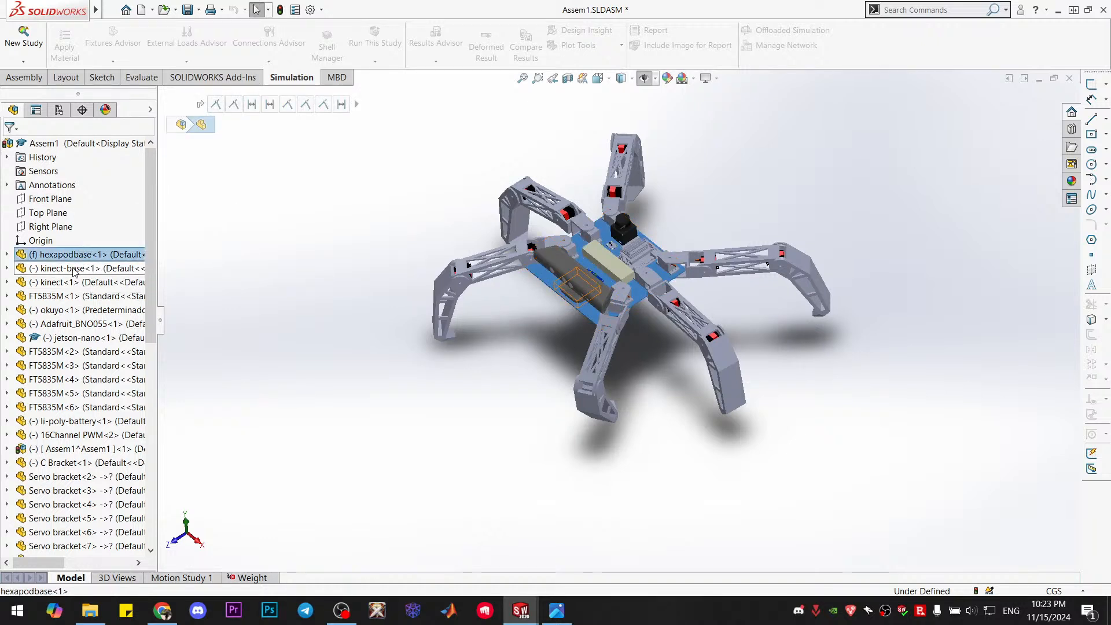
{"action": "left_click", "coordinate": [74, 268], "text": "ctrl"}
{"action": "left_click", "coordinate": [74, 270], "text": "ctrl"}
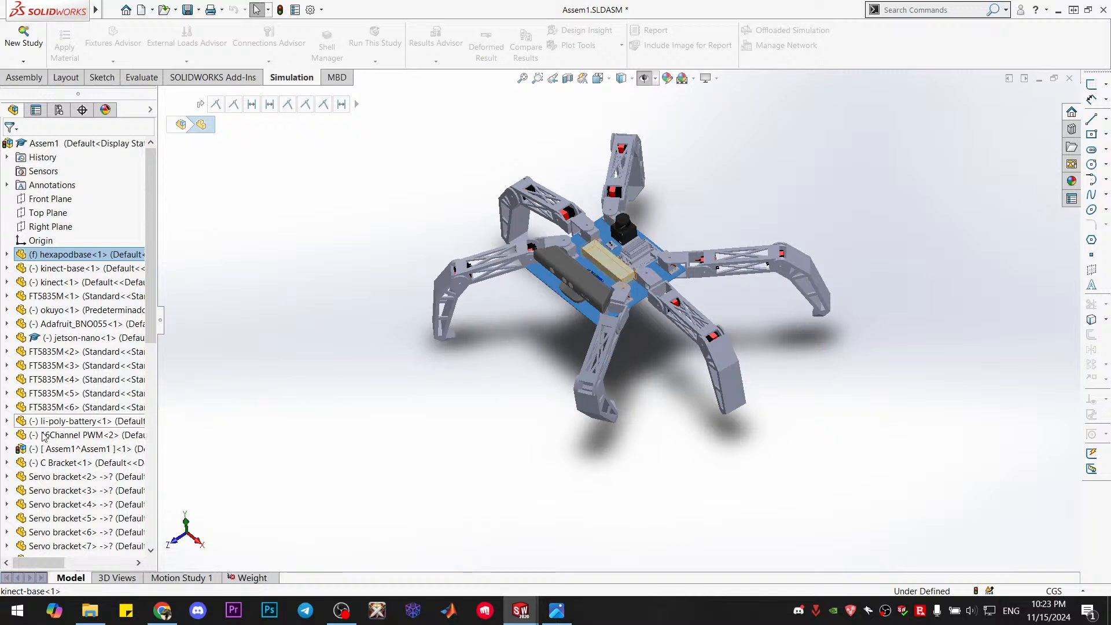
{"action": "left_click", "coordinate": [77, 463], "text": "ctrl"}
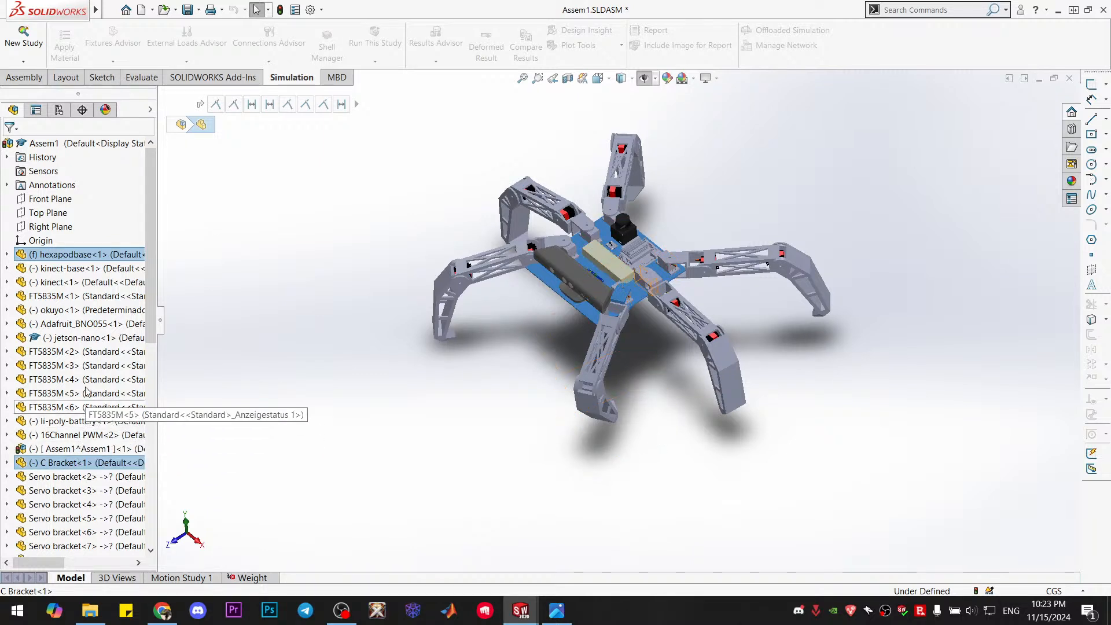
{"action": "left_click", "coordinate": [91, 464]}
{"action": "scroll", "coordinate": [87, 441], "scroll_direction": "down", "scroll_amount": 6}
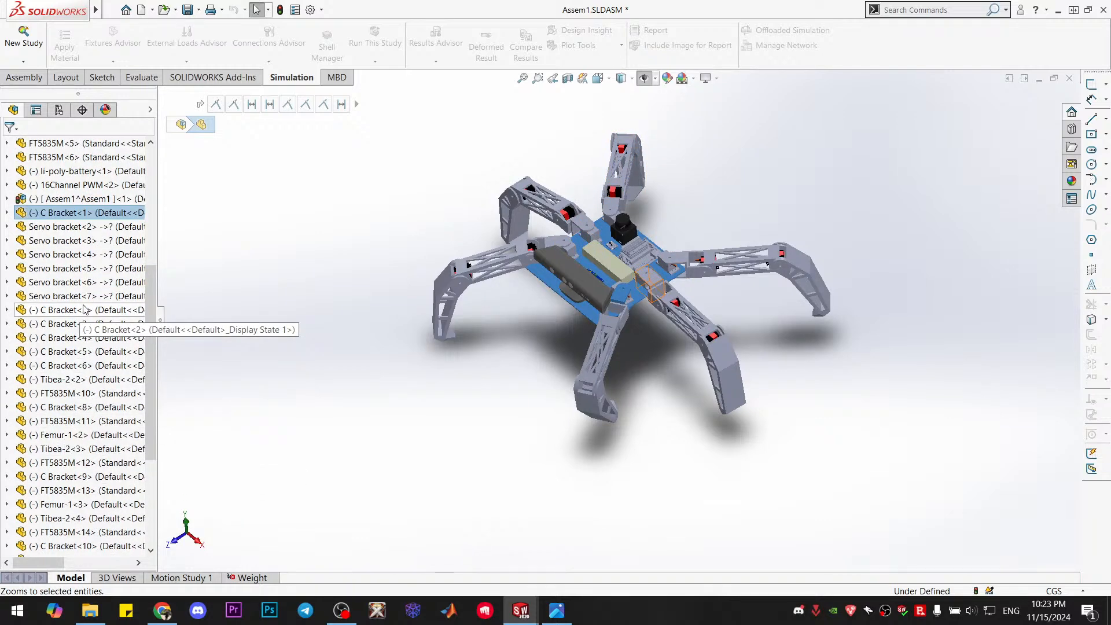
{"action": "left_click", "coordinate": [73, 226], "text": "ctrl"}
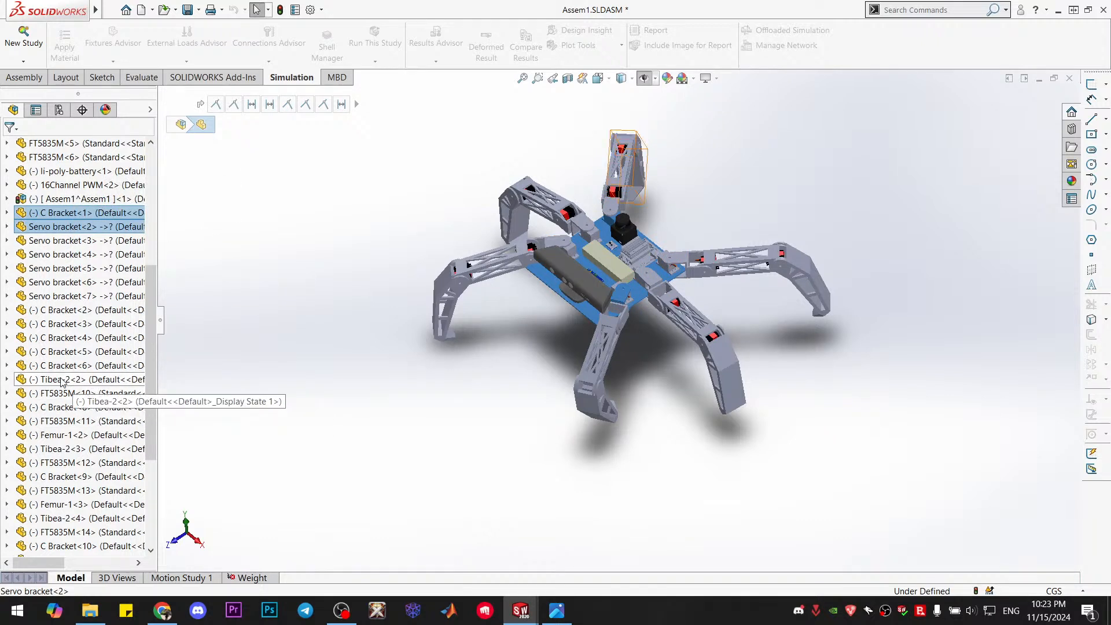
{"action": "left_click", "coordinate": [87, 381], "text": "ctrl"}
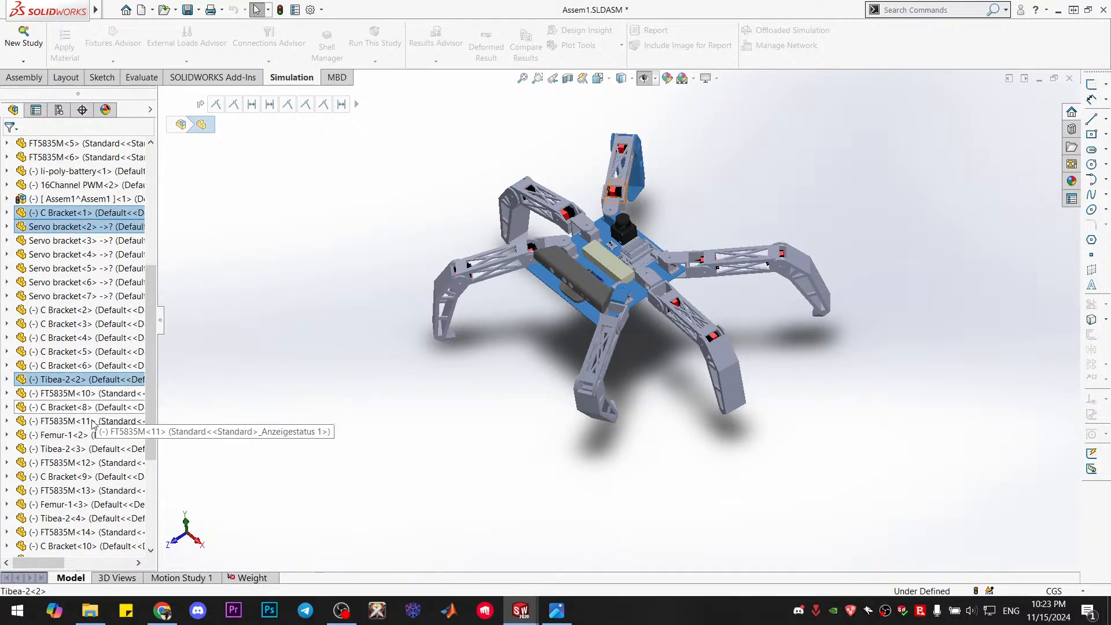
{"action": "left_click", "coordinate": [78, 436], "text": "ctrl"}
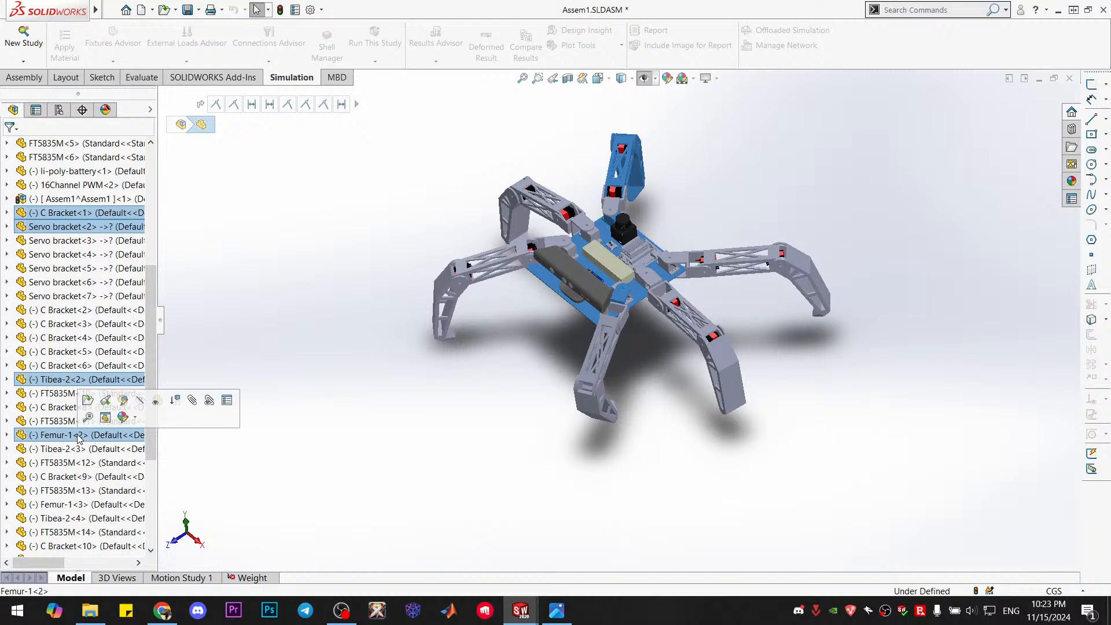
{"action": "right_click", "coordinate": [78, 437]}
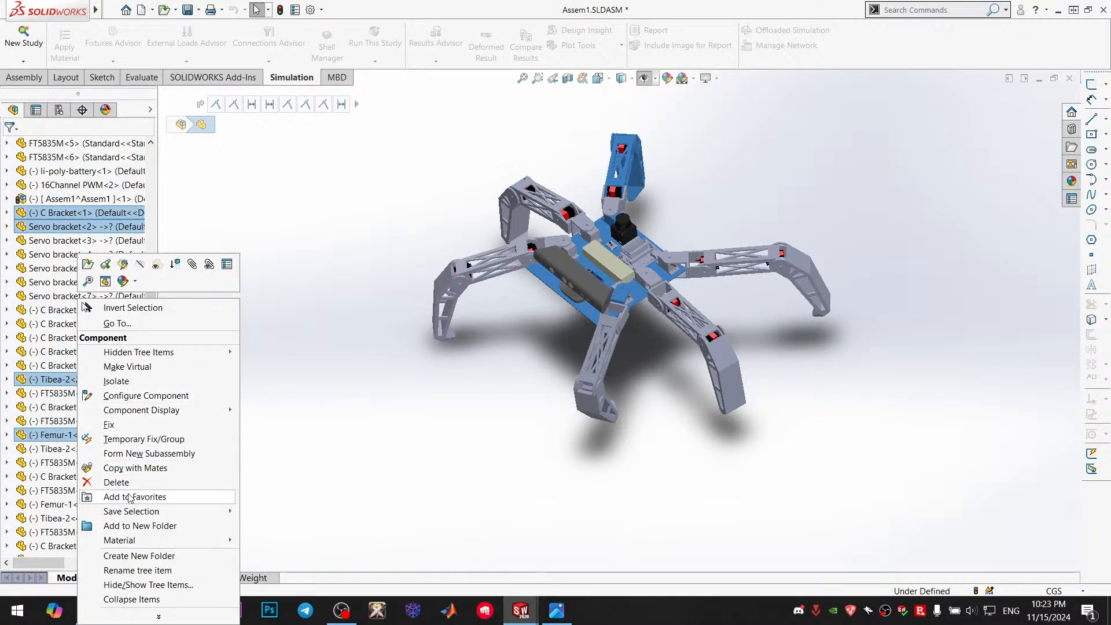
{"action": "left_click", "coordinate": [137, 283]}
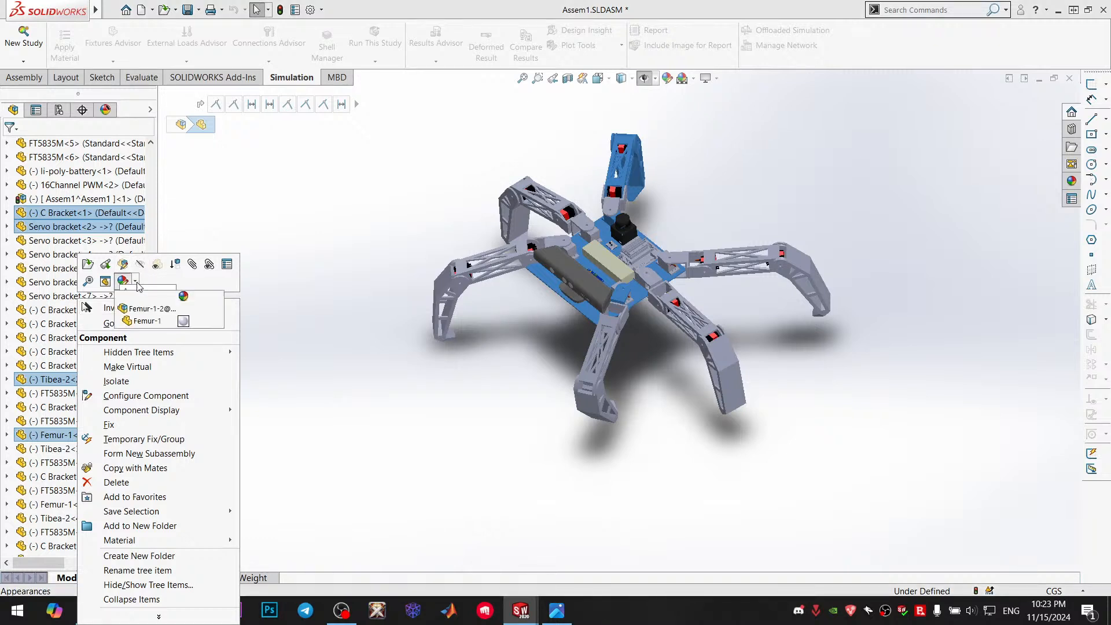
{"action": "left_click", "coordinate": [176, 277]}
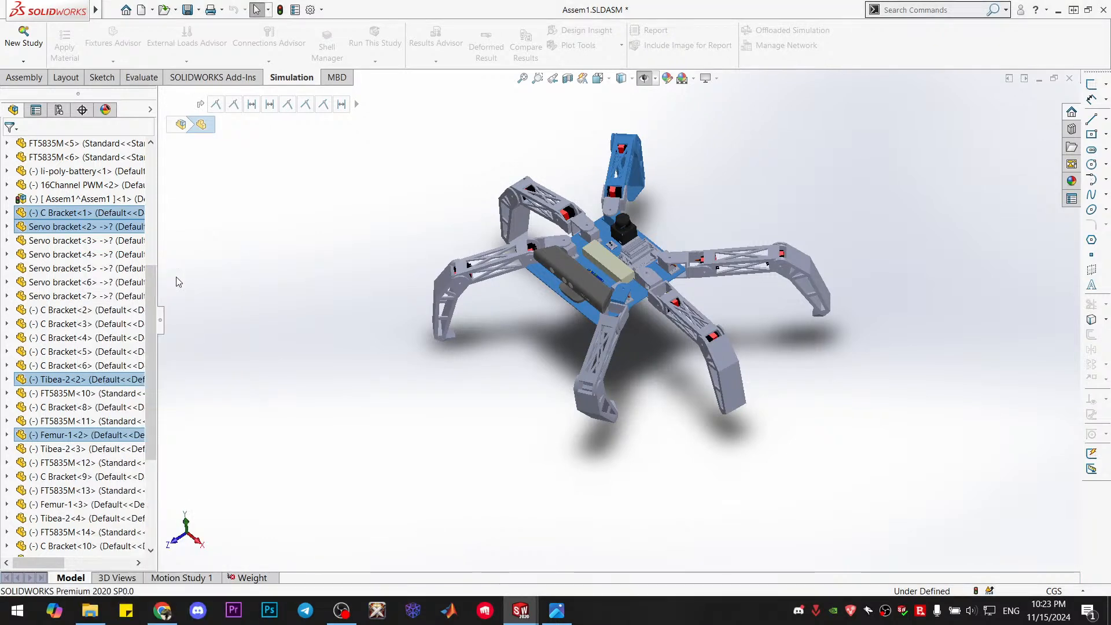
Add Femur-1<2> back to the selected printed parts and open the material editor for the whole selection
{"action": "right_click", "coordinate": [92, 379]}
{"action": "right_click", "coordinate": [92, 379]}
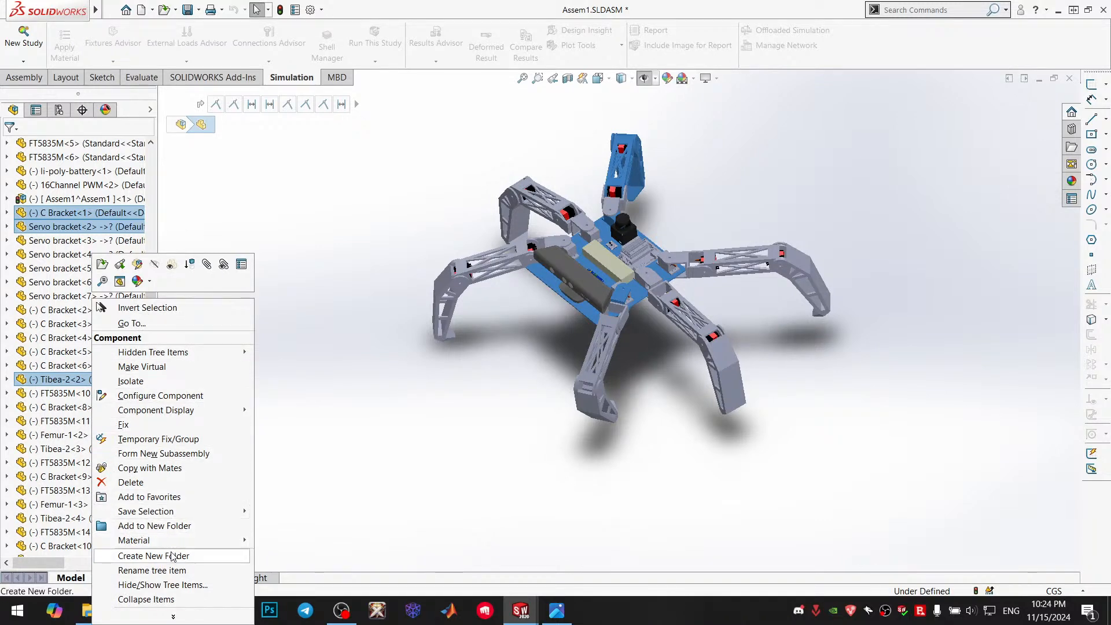
{"action": "mouse_move", "coordinate": [163, 542]}
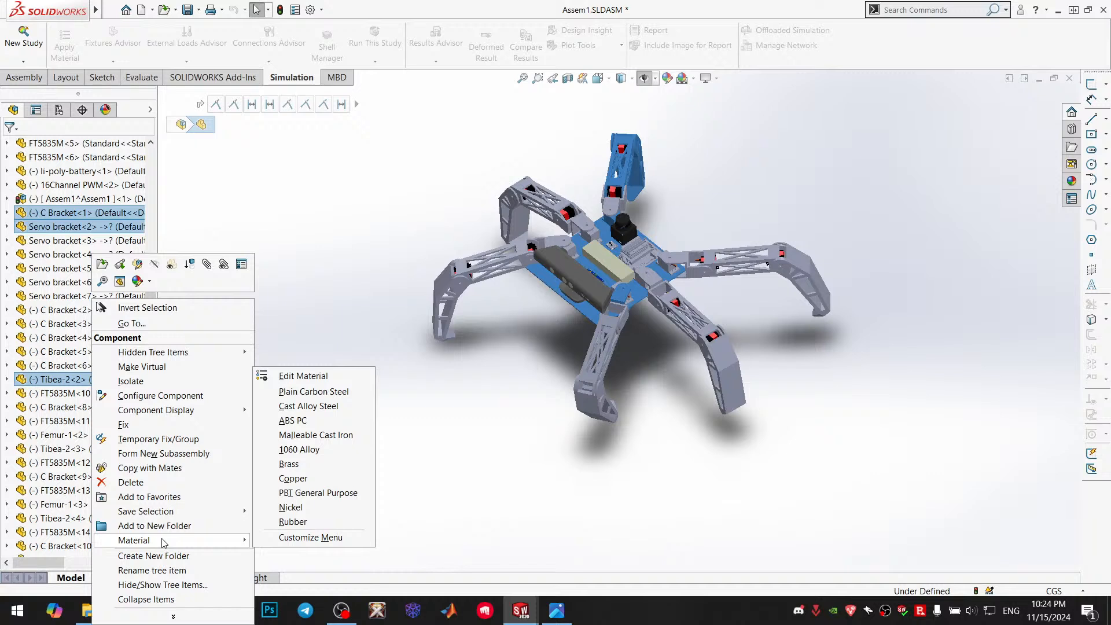
{"action": "left_click", "coordinate": [317, 300]}
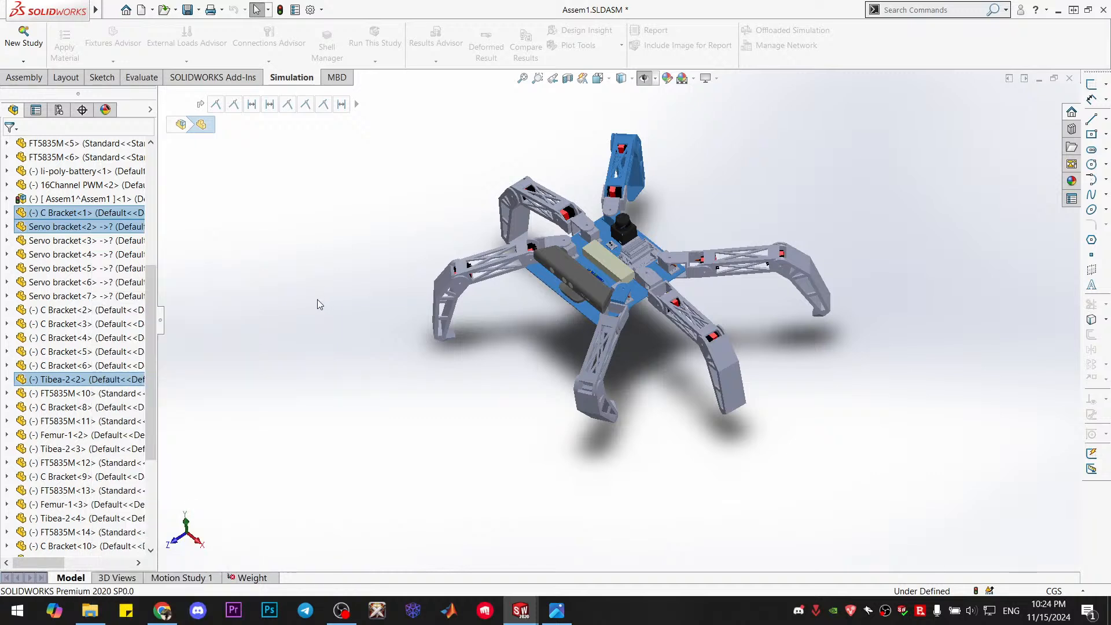
{"action": "left_click", "coordinate": [57, 439], "text": "ctrl"}
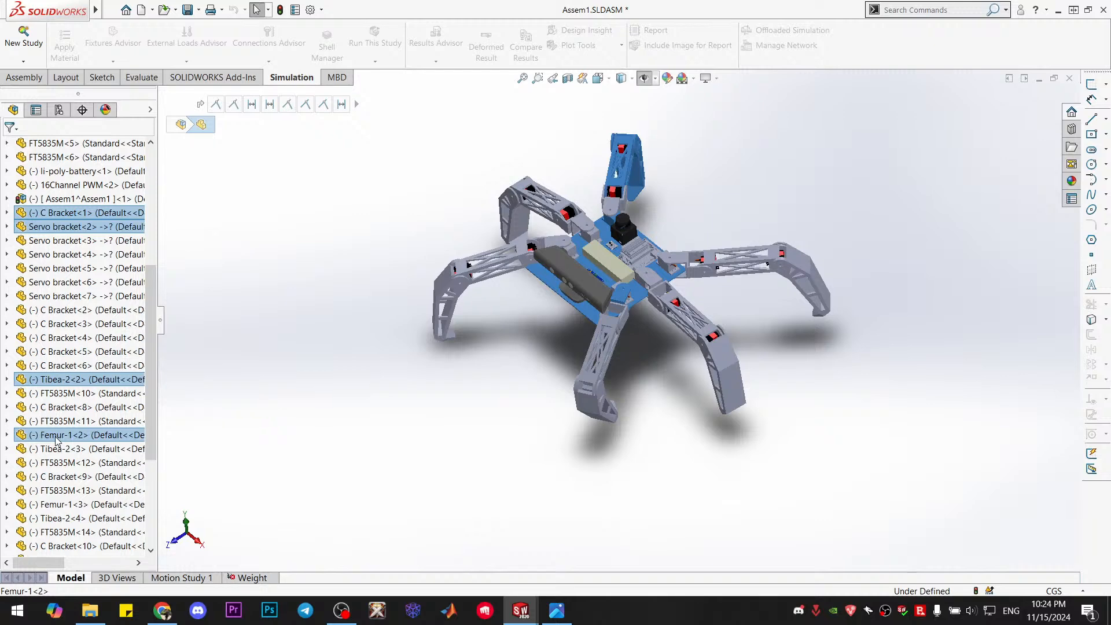
{"action": "right_click", "coordinate": [53, 440]}
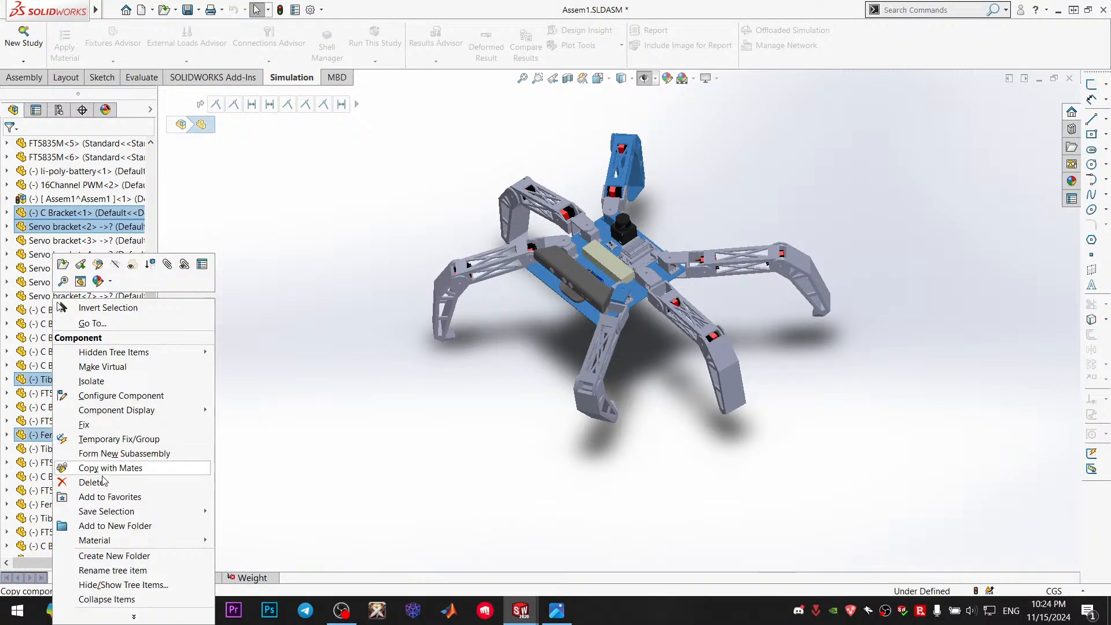
{"action": "mouse_move", "coordinate": [143, 541]}
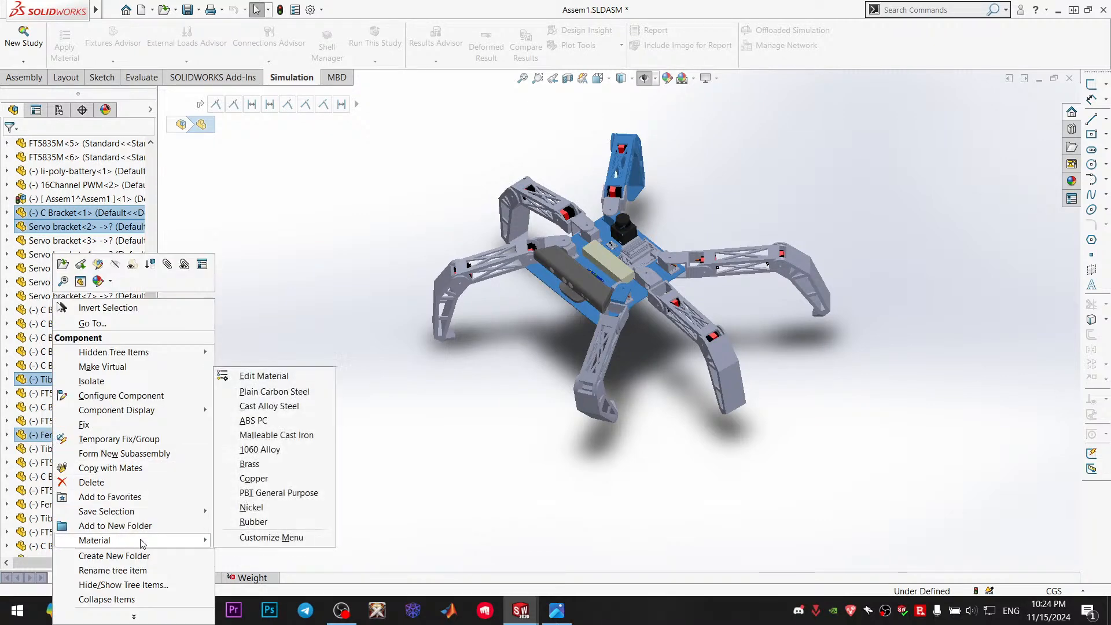
{"action": "left_click", "coordinate": [283, 376]}
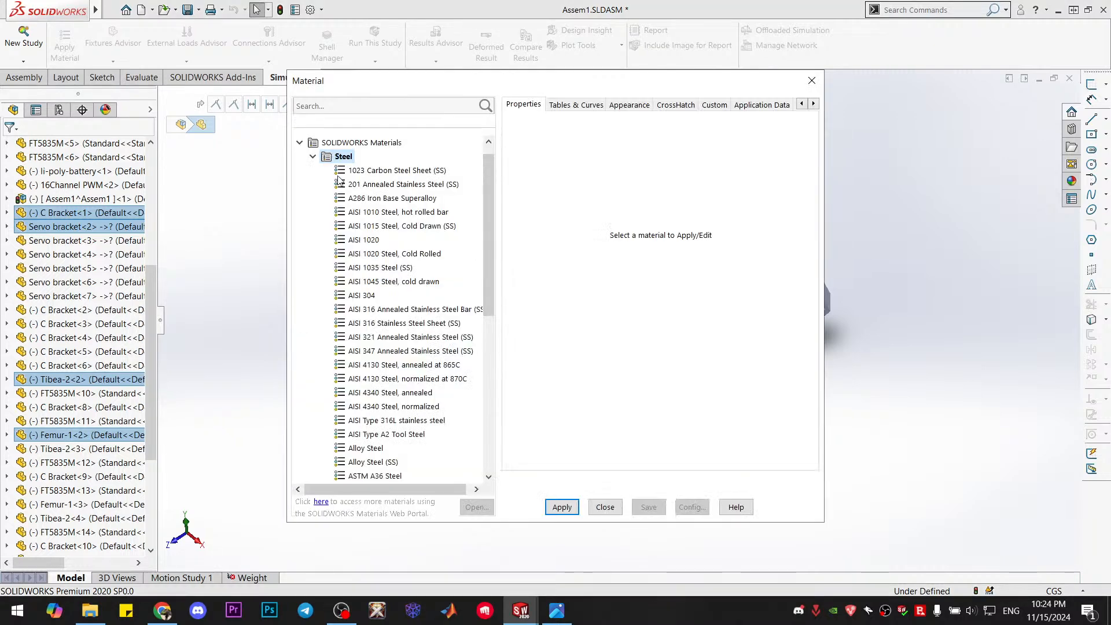
Create a new material named PLA in the Plastic category of Custom Materials
{"action": "left_click", "coordinate": [313, 156]}
{"action": "left_click", "coordinate": [300, 393]}
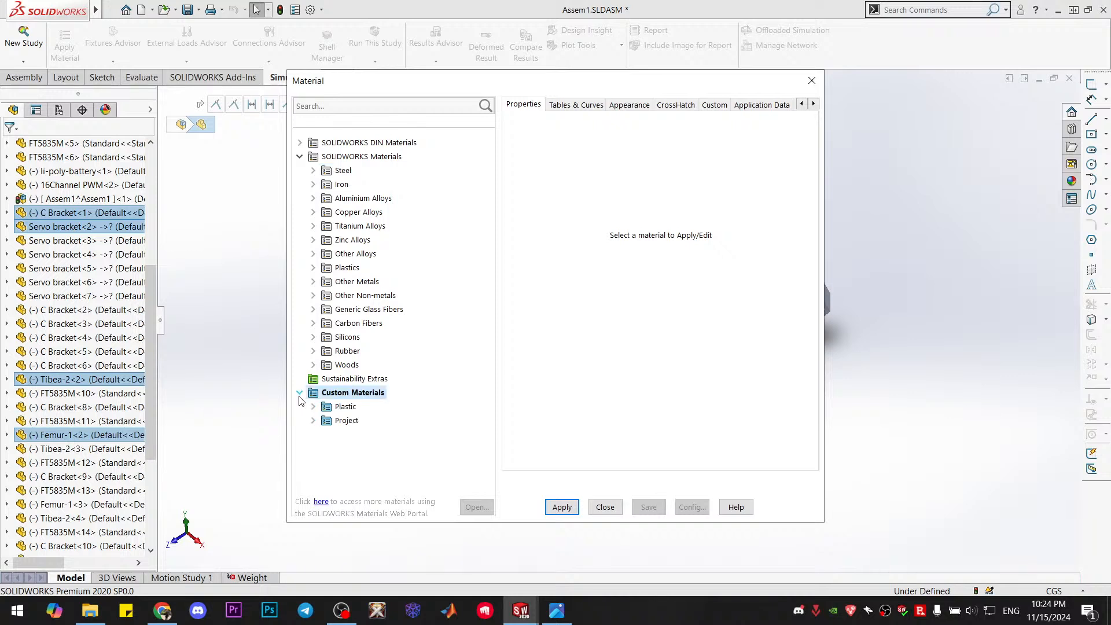
{"action": "left_click", "coordinate": [313, 407]}
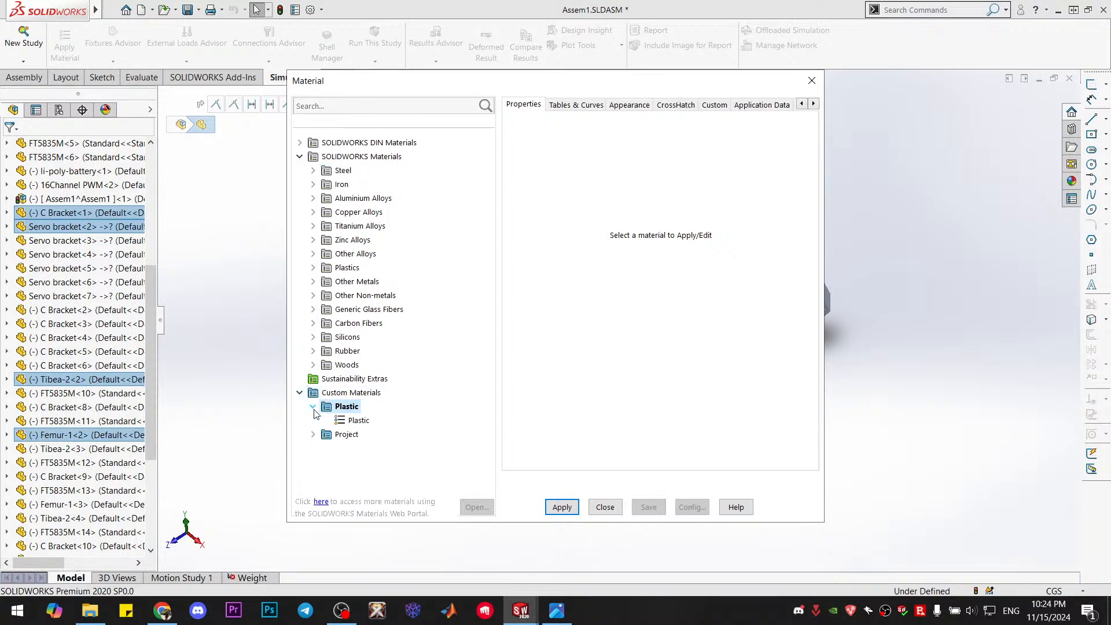
{"action": "right_click", "coordinate": [352, 411]}
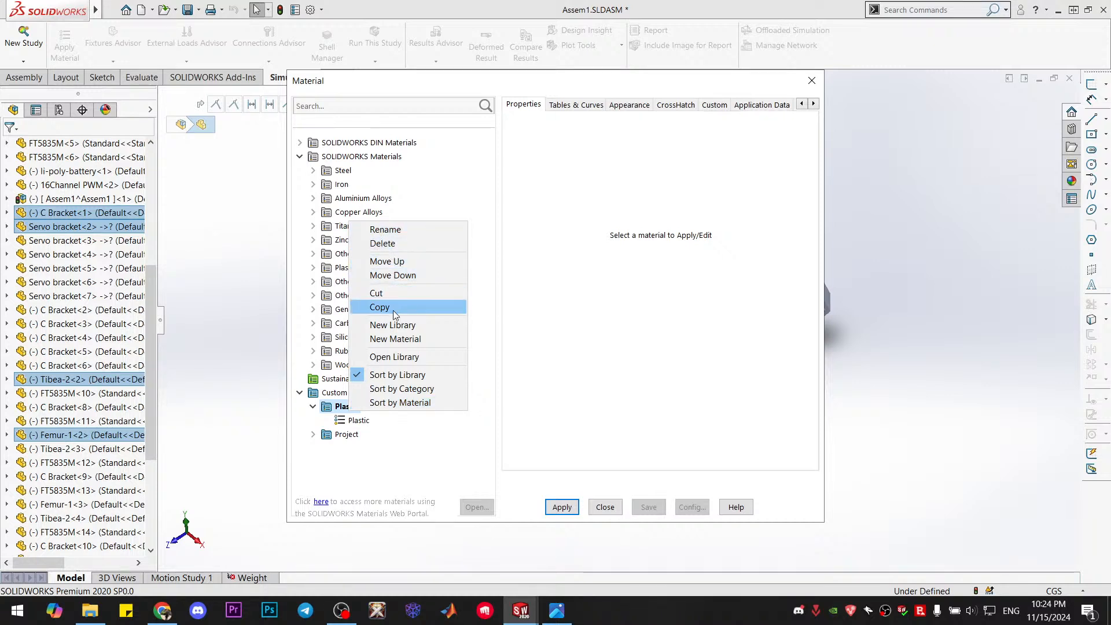
{"action": "left_click", "coordinate": [426, 338]}
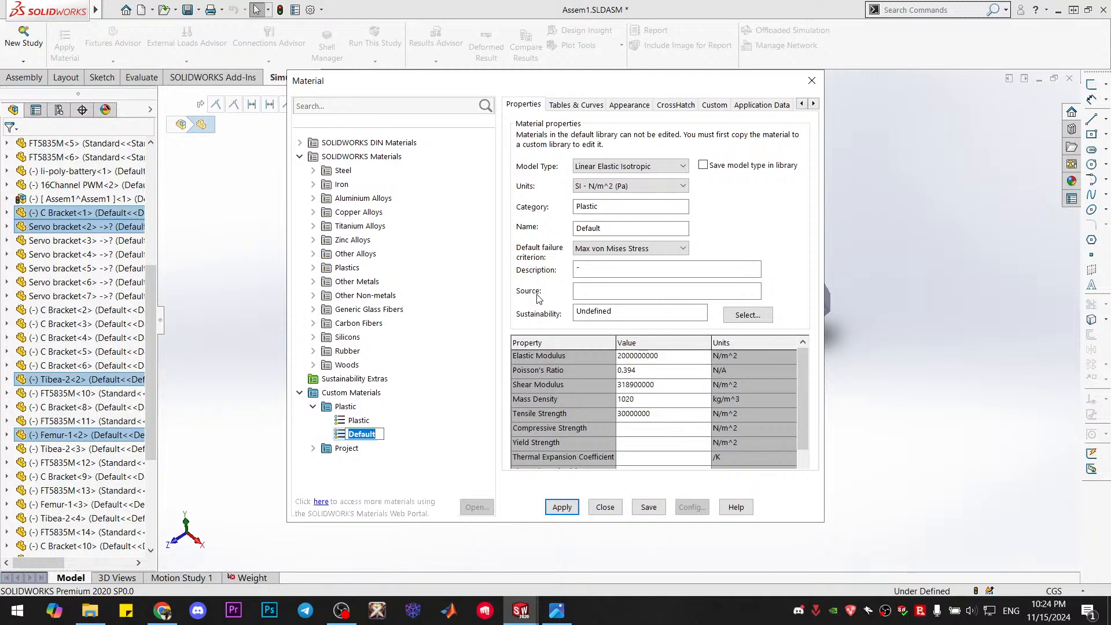
{"action": "type", "text": "PLA"}
{"action": "left_click", "coordinate": [420, 476]}
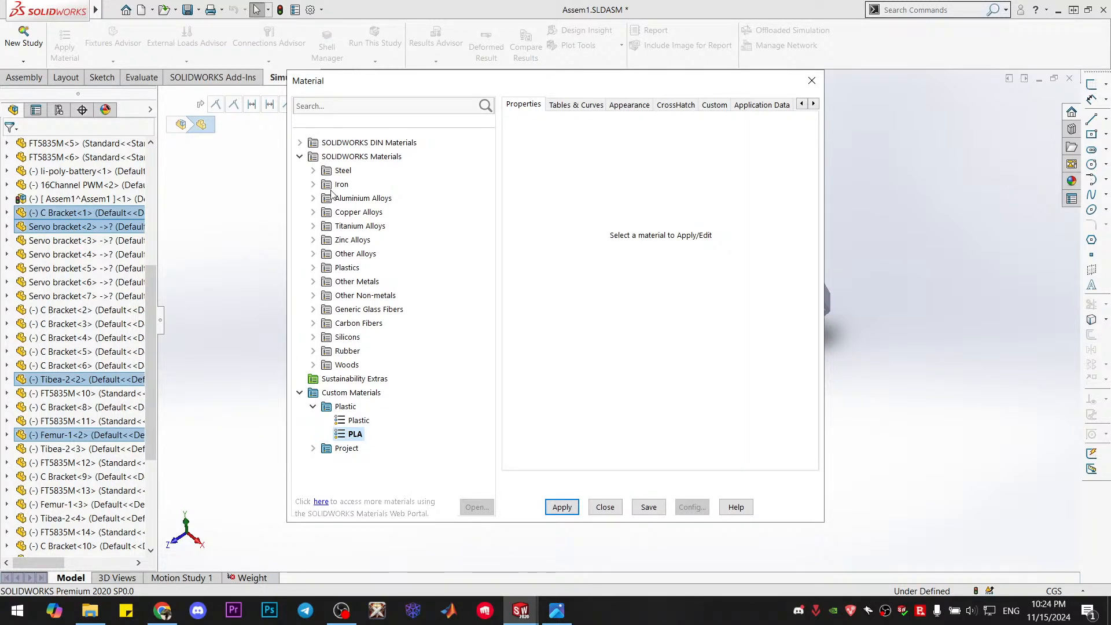
Select ABS from the Plastics category of SOLIDWORKS Materials and look through the other plastics on offer
{"action": "double_click", "coordinate": [322, 269]}
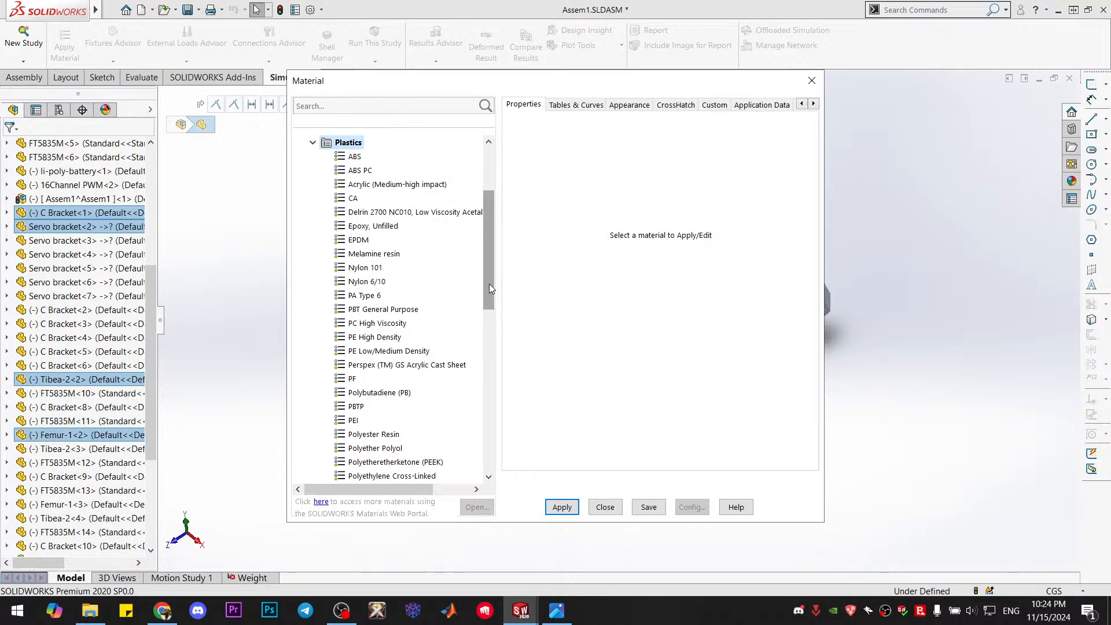
{"action": "left_click_drag", "start_coordinate": [486, 278], "coordinate": [486, 273]}
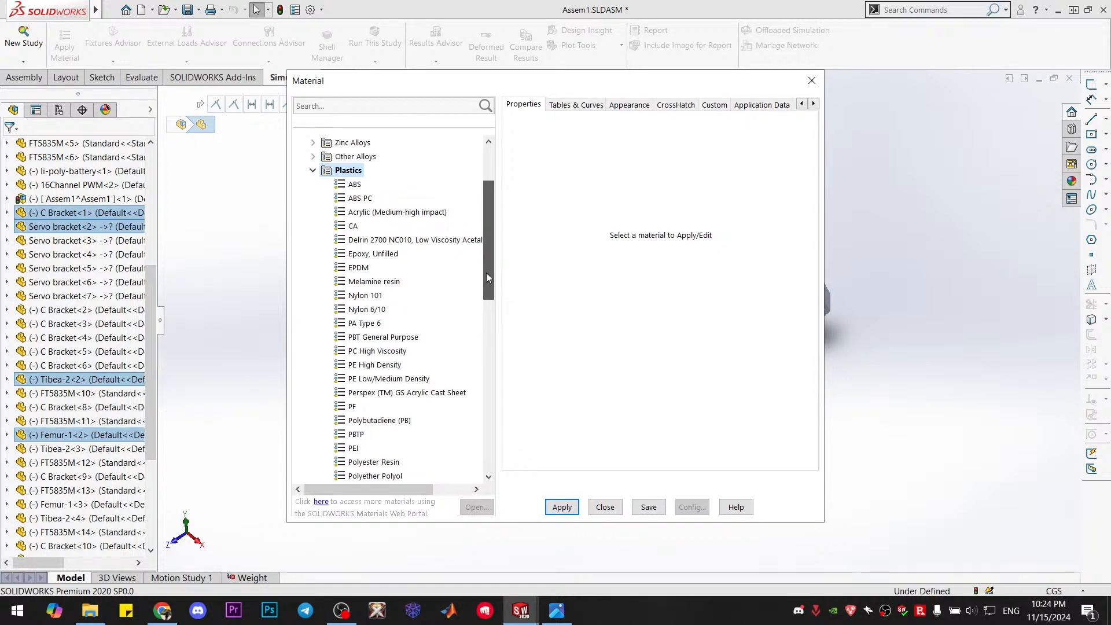
{"action": "left_click", "coordinate": [355, 184]}
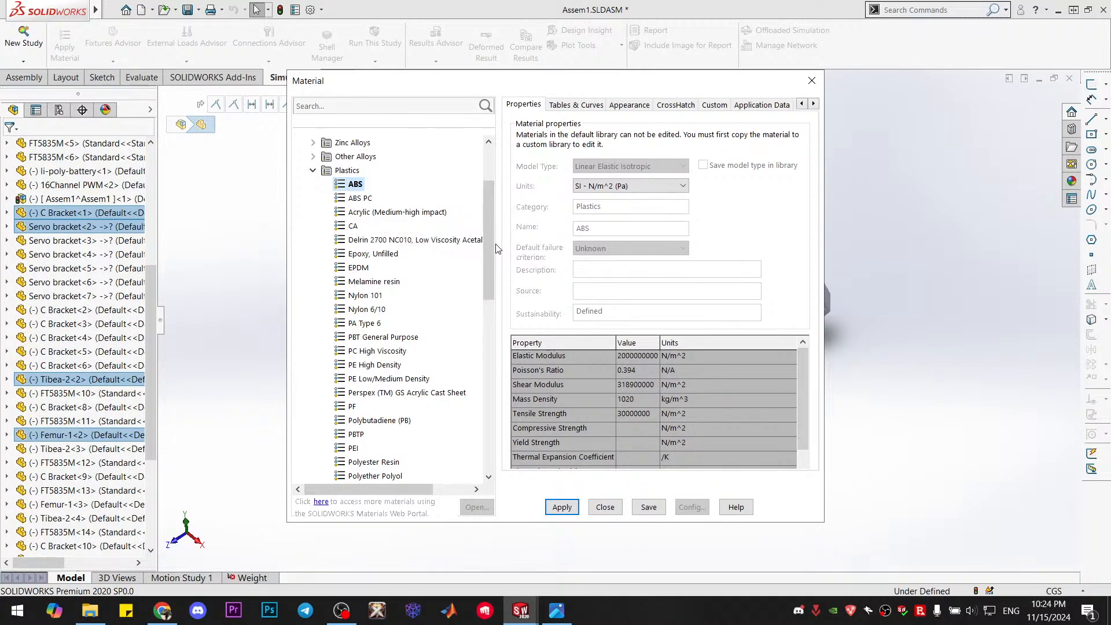
{"action": "left_click_drag", "start_coordinate": [491, 241], "coordinate": [489, 272]}
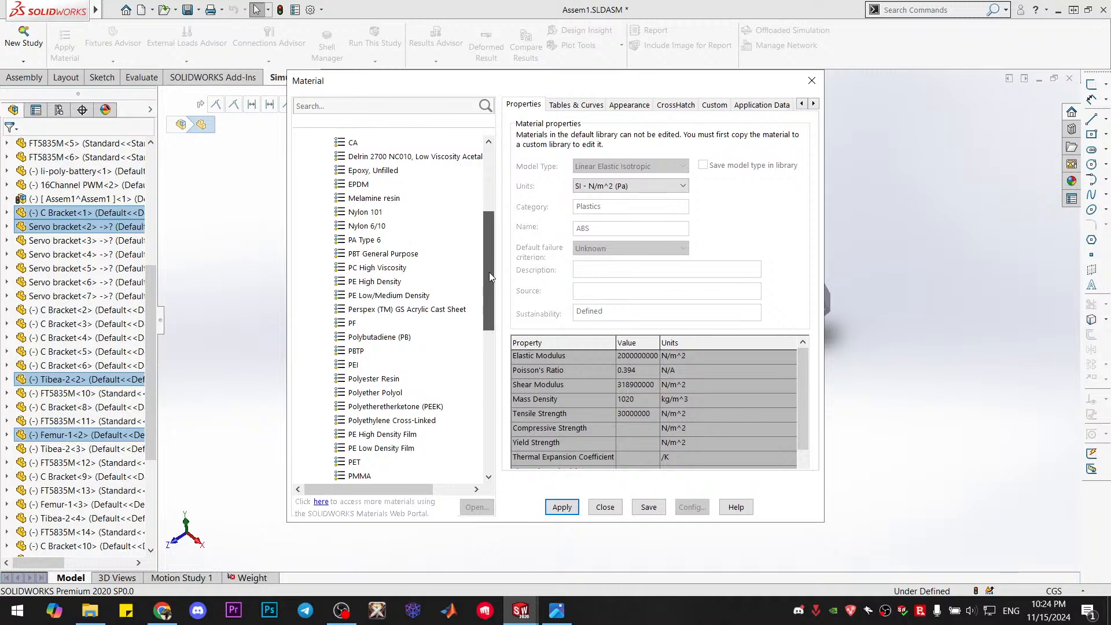
{"action": "left_click_drag", "start_coordinate": [488, 272], "coordinate": [491, 280]}
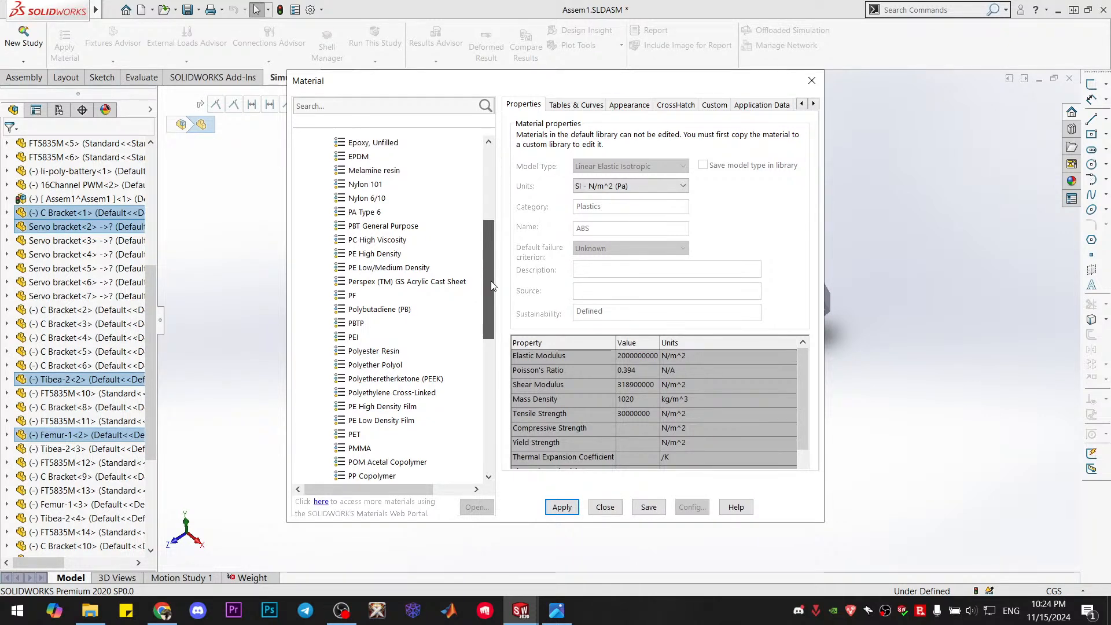
{"action": "left_click_drag", "start_coordinate": [493, 285], "coordinate": [489, 364]}
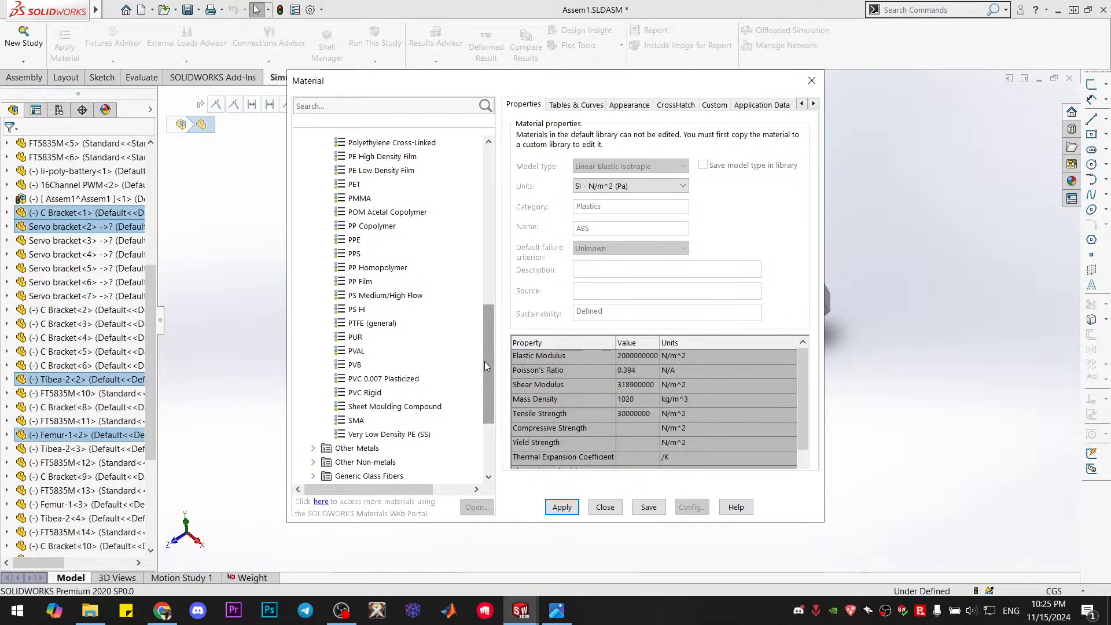
{"action": "left_click_drag", "start_coordinate": [484, 362], "coordinate": [509, 244]}
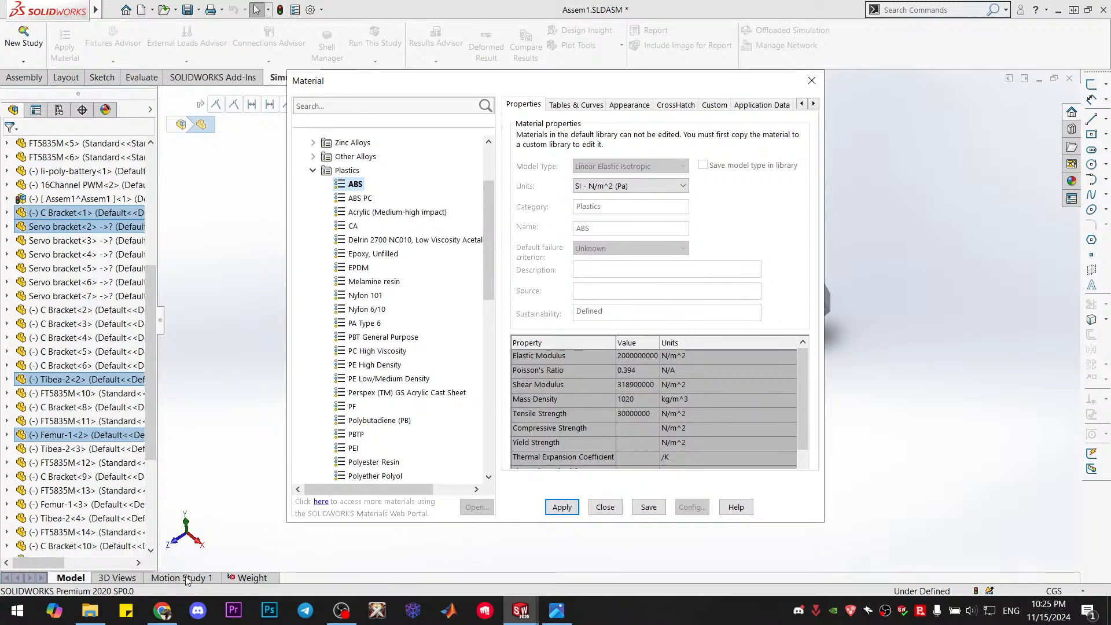
Switch to the material datasheet folder, open ABS-1.webp in Paint to review the ABS description and specs, and close it
{"action": "mouse_move", "coordinate": [90, 611]}
{"action": "left_click", "coordinate": [106, 561]}
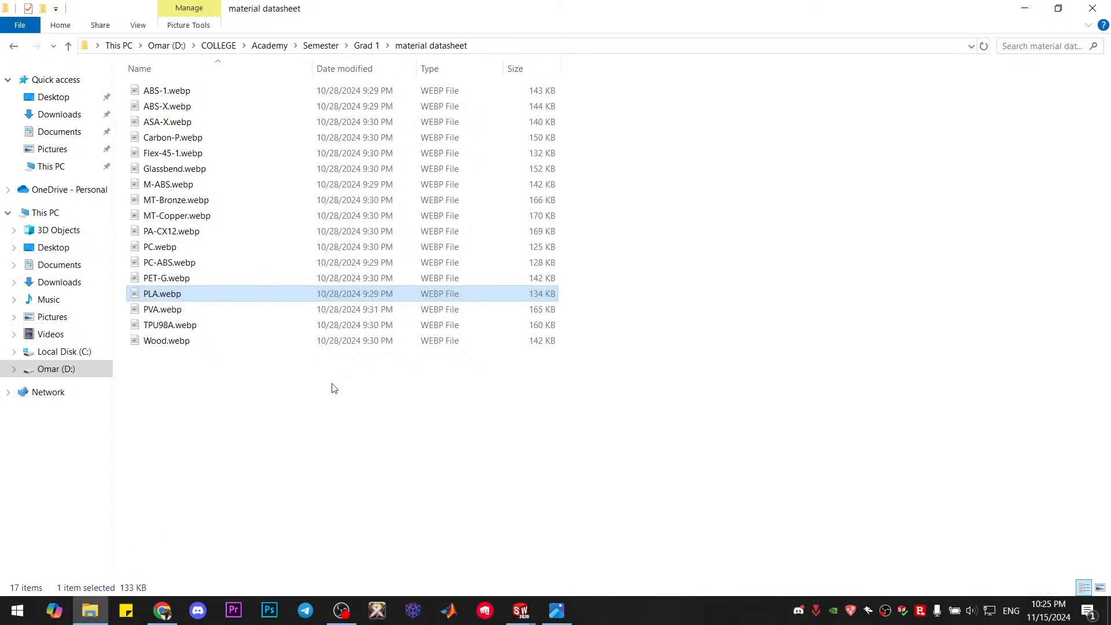
{"action": "left_click", "coordinate": [184, 92]}
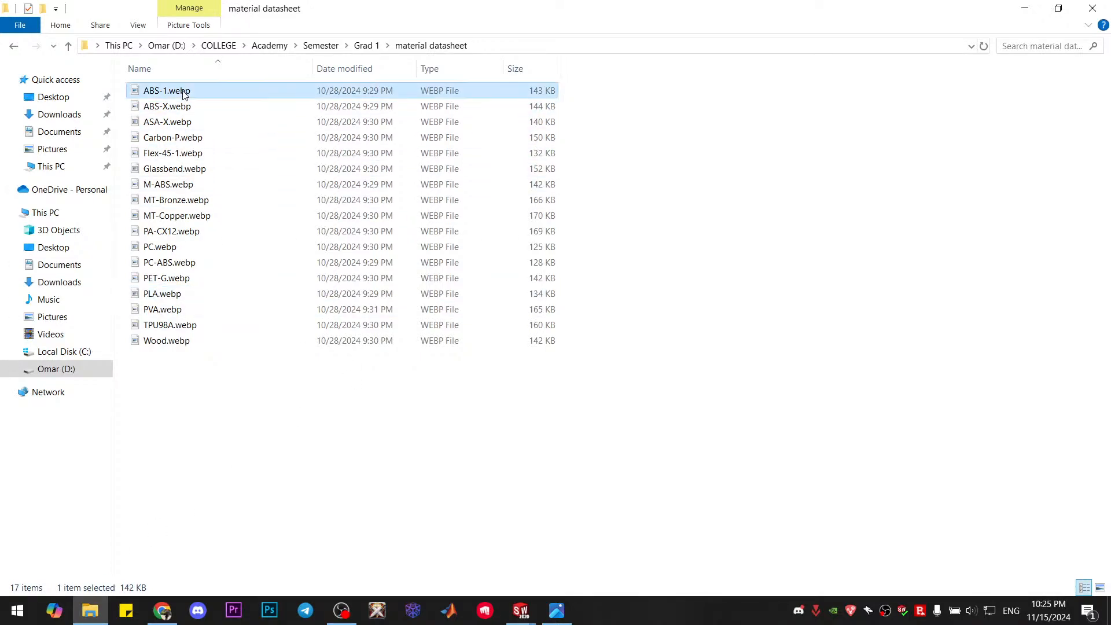
{"action": "double_click", "coordinate": [184, 93]}
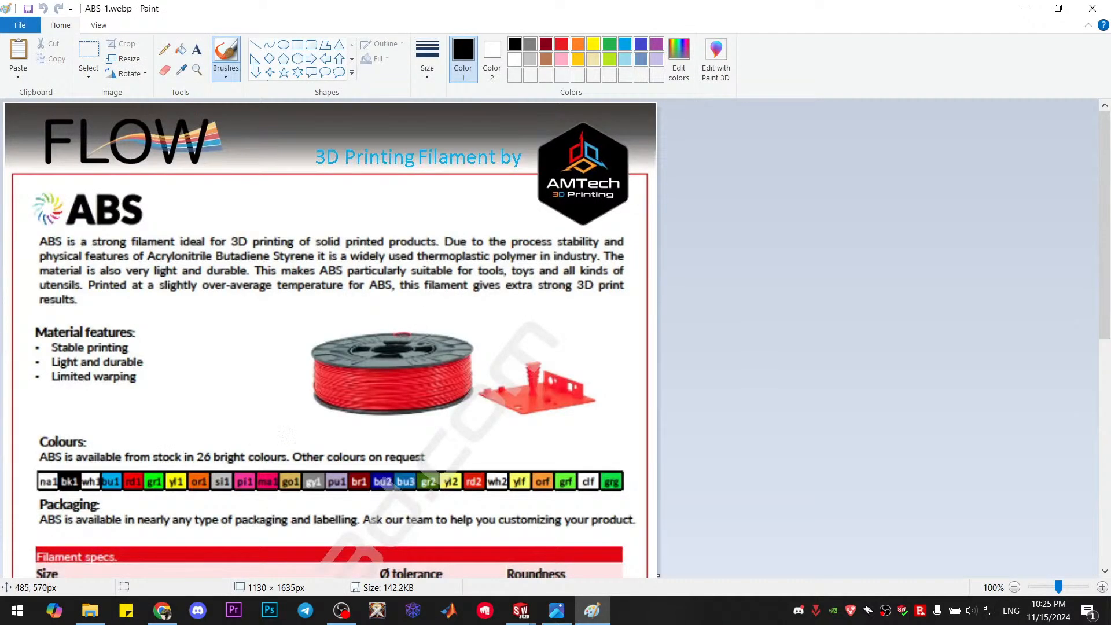
{"action": "scroll", "coordinate": [309, 426], "scroll_direction": "down", "scroll_amount": 10}
{"action": "scroll", "coordinate": [309, 426], "scroll_direction": "up", "scroll_amount": 10}
{"action": "left_click", "coordinate": [1093, 8]}
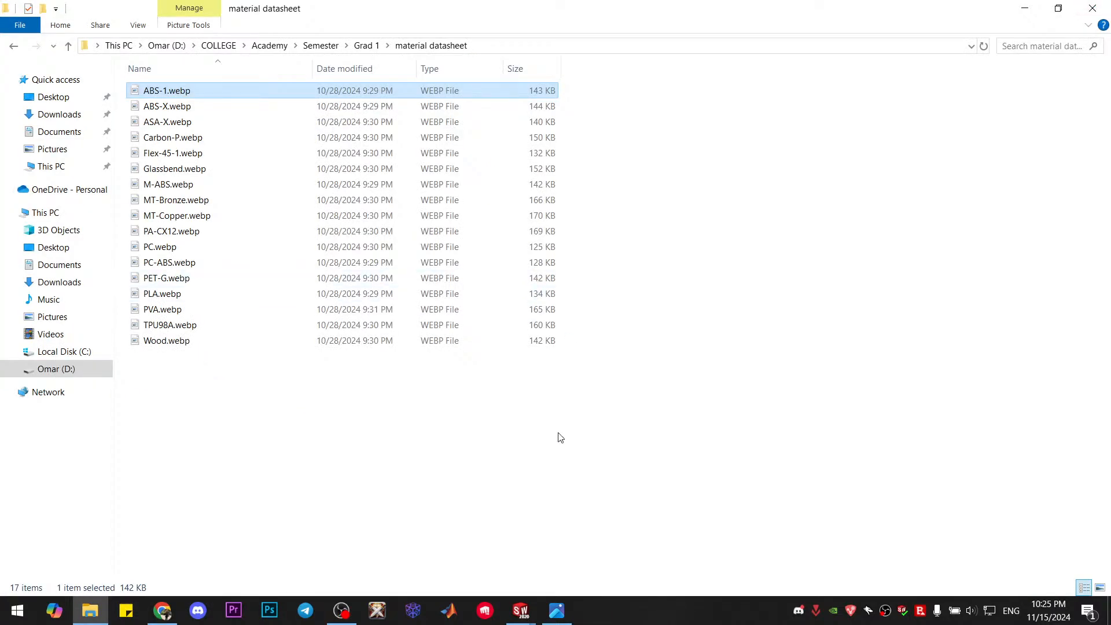
Switch back to SOLIDWORKS and apply ABS to the selected hexapod parts
{"action": "key", "text": "alt+Tab"}
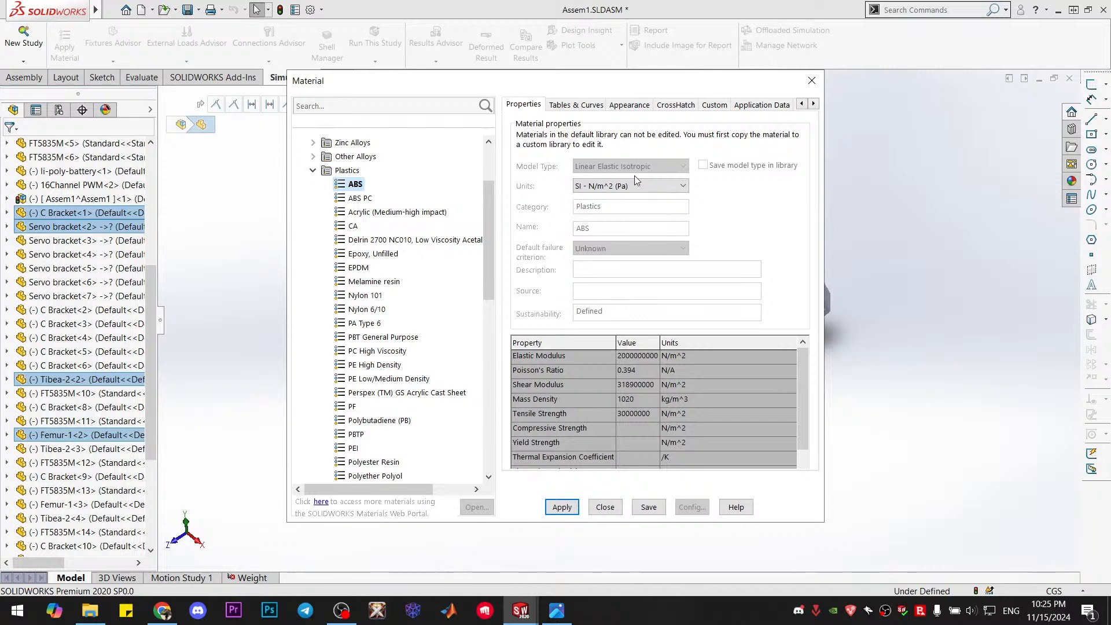
{"action": "left_click", "coordinate": [560, 508]}
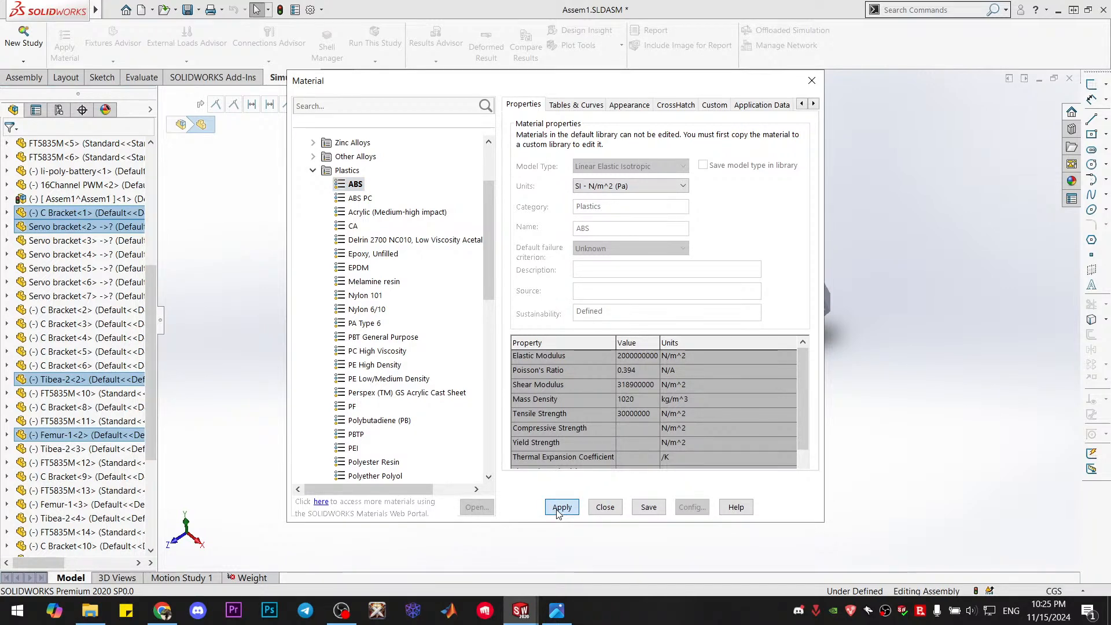
{"action": "left_click", "coordinate": [559, 512]}
Search the material library for "plas" and close the material editor without saving the custom library changes
{"action": "scroll", "coordinate": [418, 407], "scroll_direction": "down", "scroll_amount": 8}
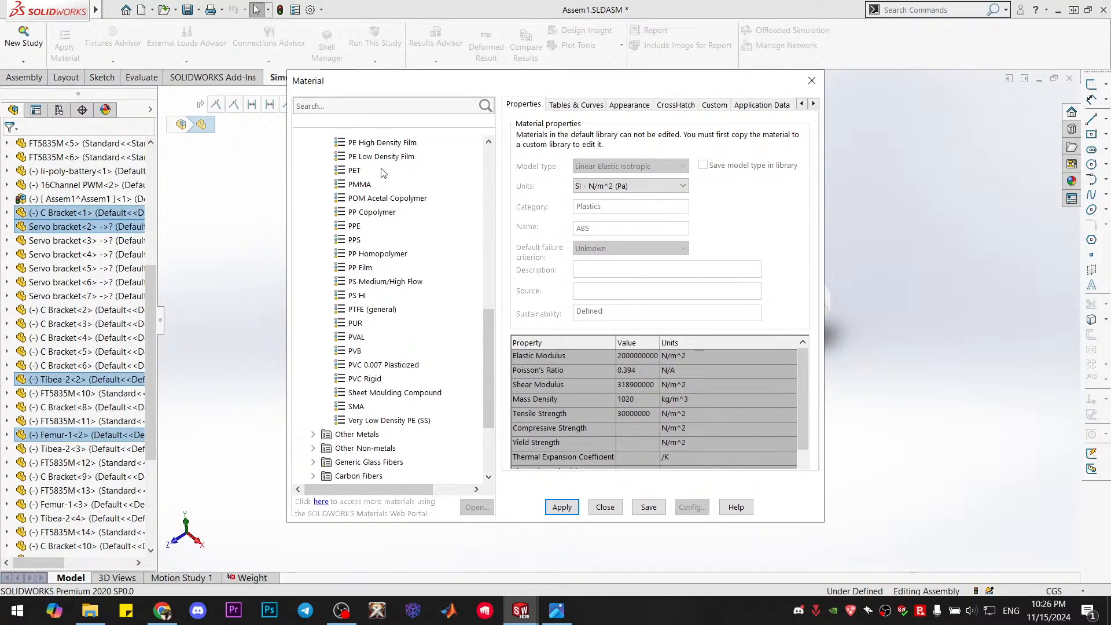
{"action": "left_click", "coordinate": [359, 103]}
{"action": "type", "text": "plas"}
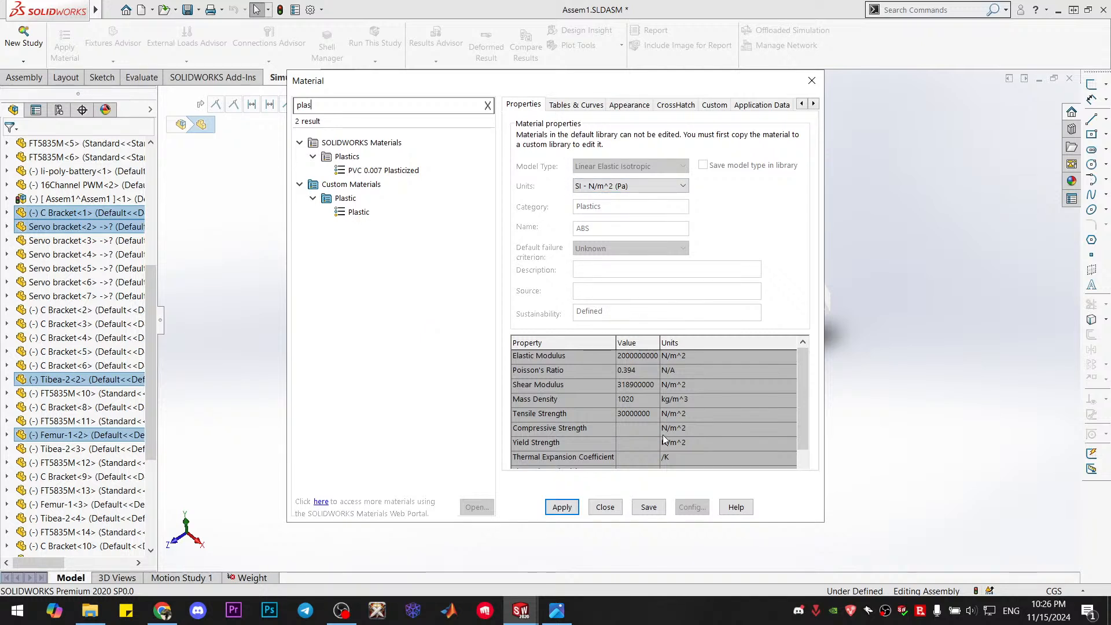
{"action": "left_click", "coordinate": [618, 508]}
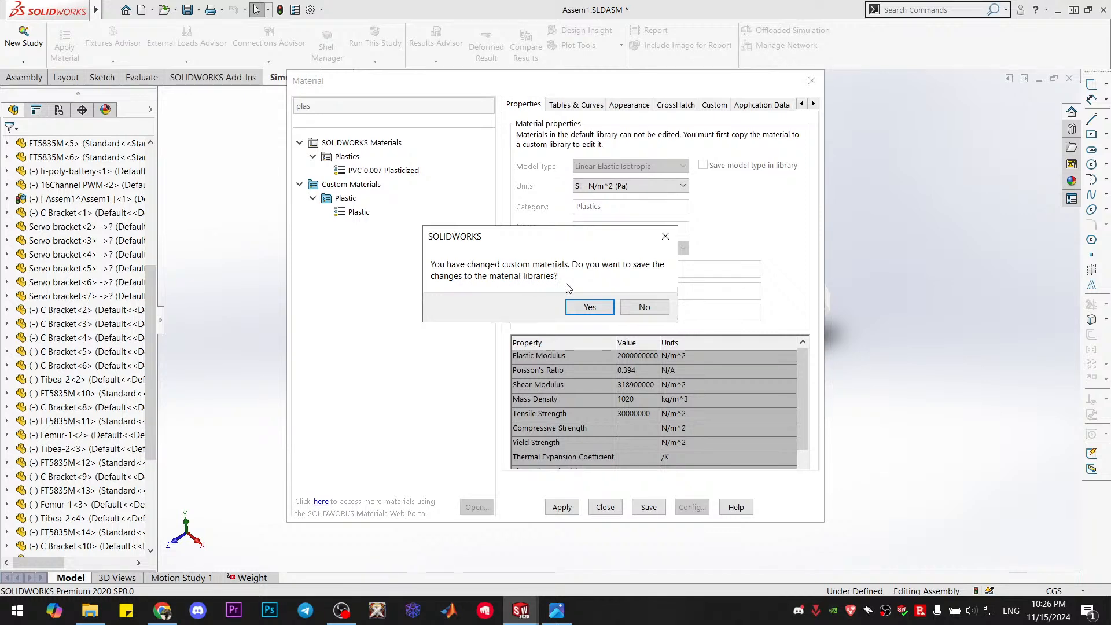
{"action": "left_click", "coordinate": [642, 309]}
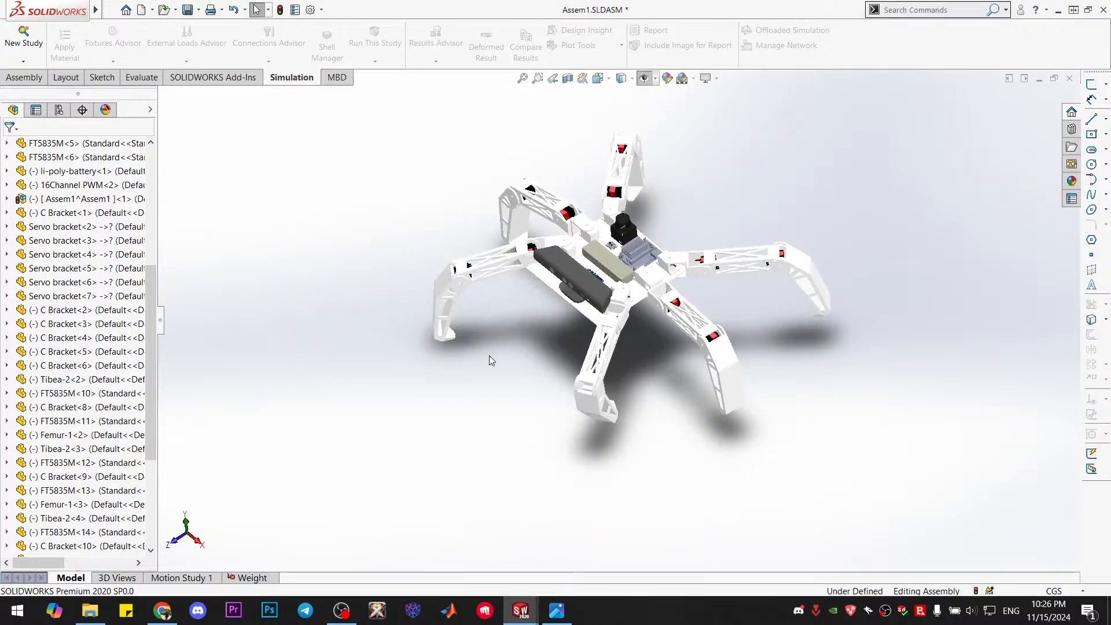
Examine the hexapod's body and legs up close, in isometric view and from above
{"action": "scroll", "coordinate": [626, 314], "scroll_direction": "down", "scroll_amount": 5}
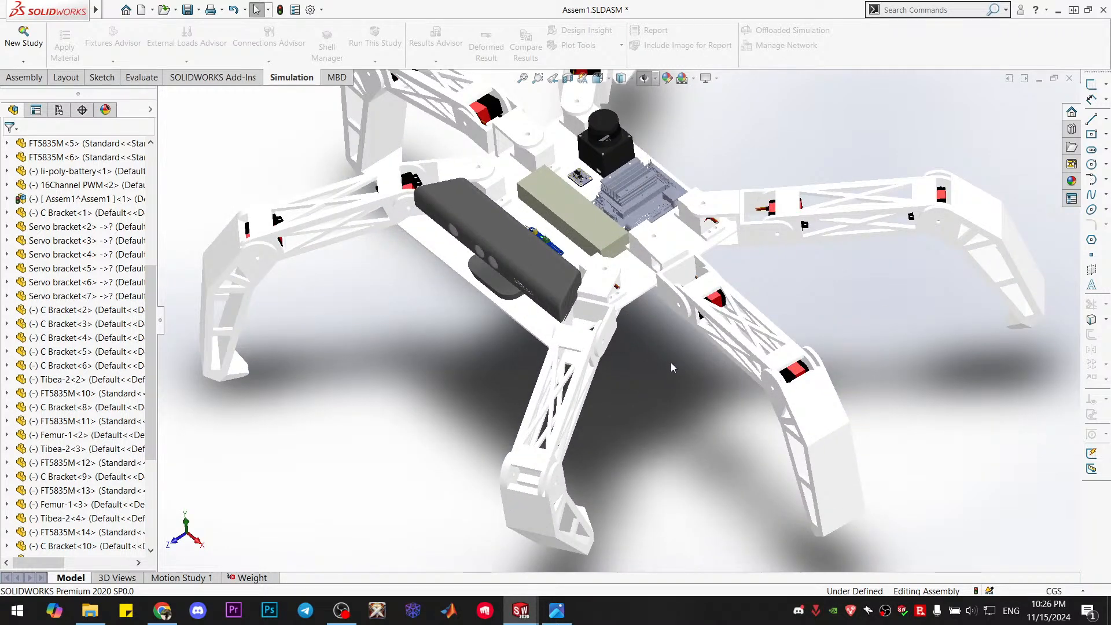
{"action": "middle_click_drag", "start_coordinate": [671, 365], "coordinate": [639, 397]}
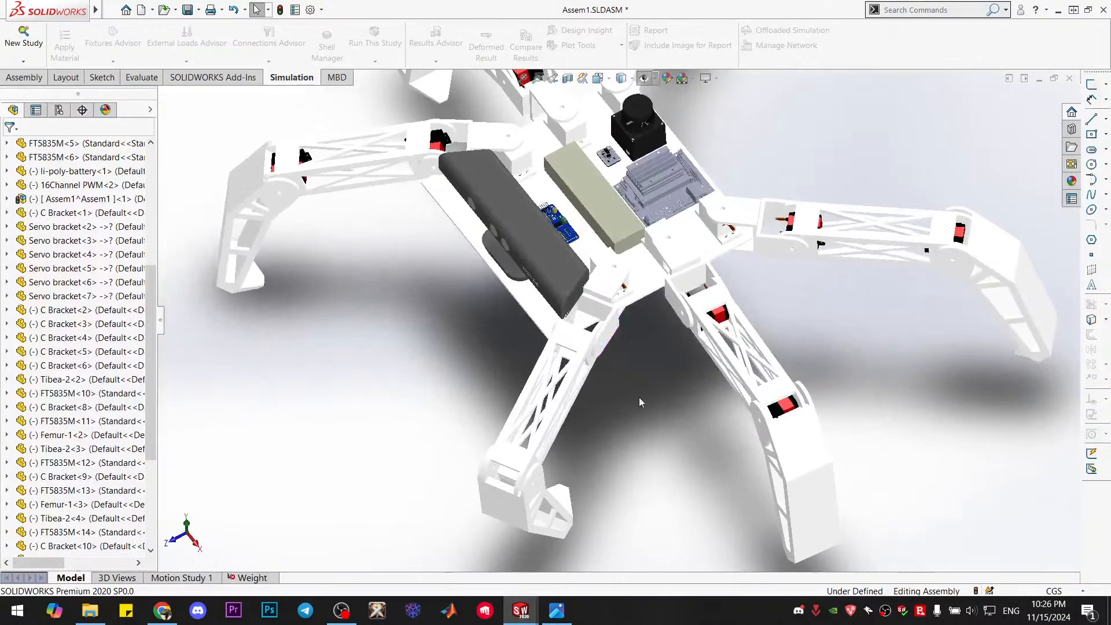
{"action": "scroll", "coordinate": [642, 368], "scroll_direction": "up", "scroll_amount": 3}
{"action": "scroll", "coordinate": [706, 208], "scroll_direction": "down", "scroll_amount": 1}
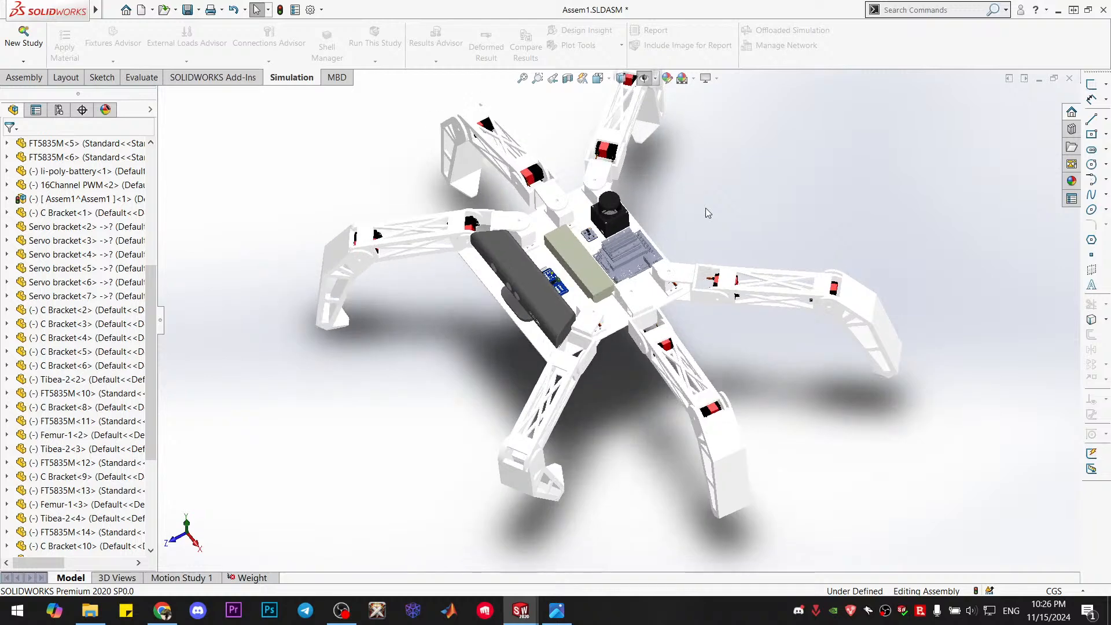
{"action": "key", "text": "ctrl+7"}
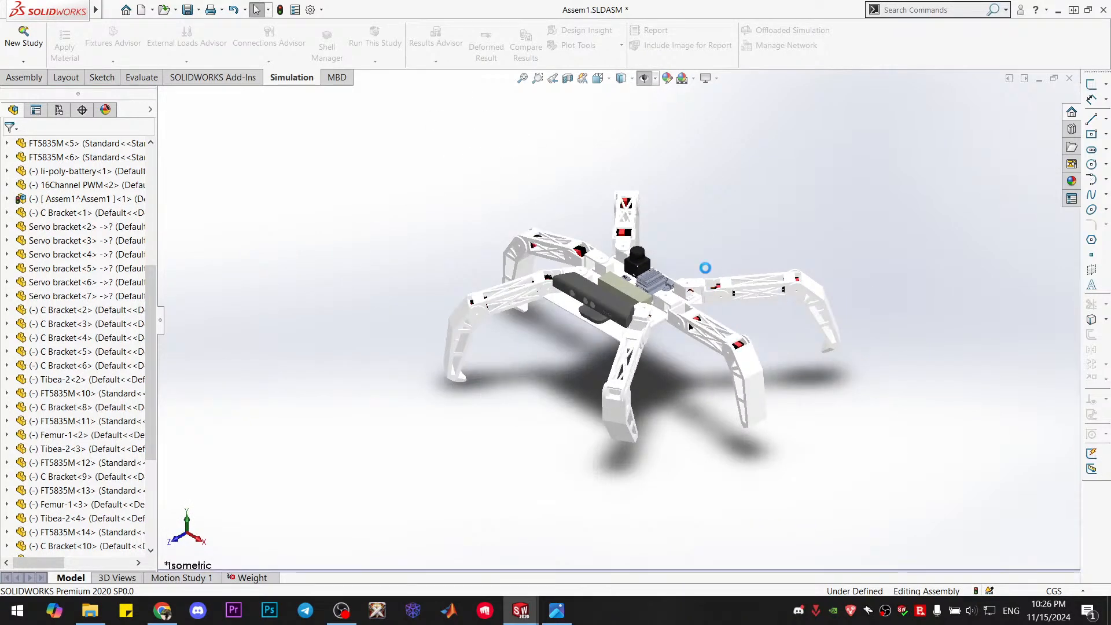
{"action": "scroll", "coordinate": [706, 269], "scroll_direction": "down", "scroll_amount": 2}
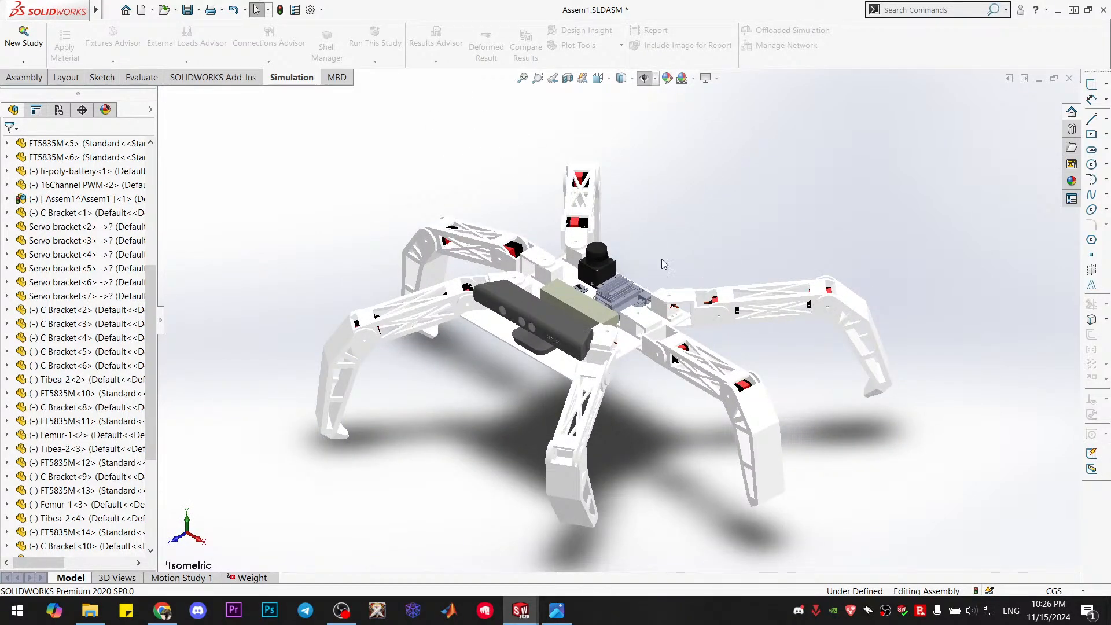
{"action": "middle_click_drag", "start_coordinate": [639, 452], "coordinate": [608, 493]}
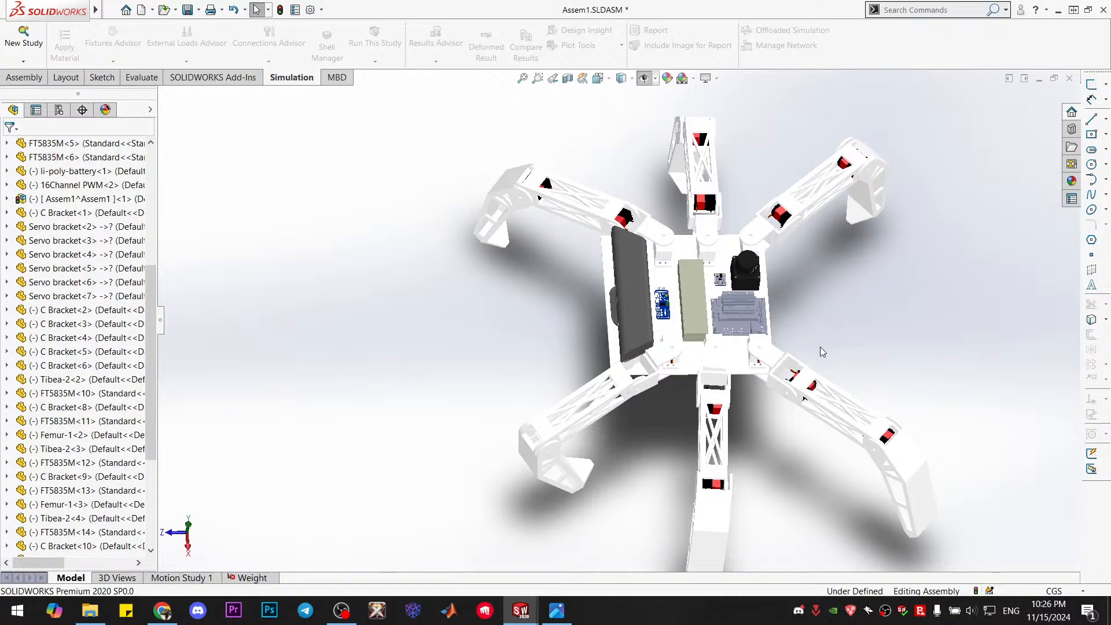
Show the full hexapod in isometric view and close the background image viewer window
{"action": "key", "text": "ctrl+7"}
{"action": "scroll", "coordinate": [642, 282], "scroll_direction": "down", "scroll_amount": 3}
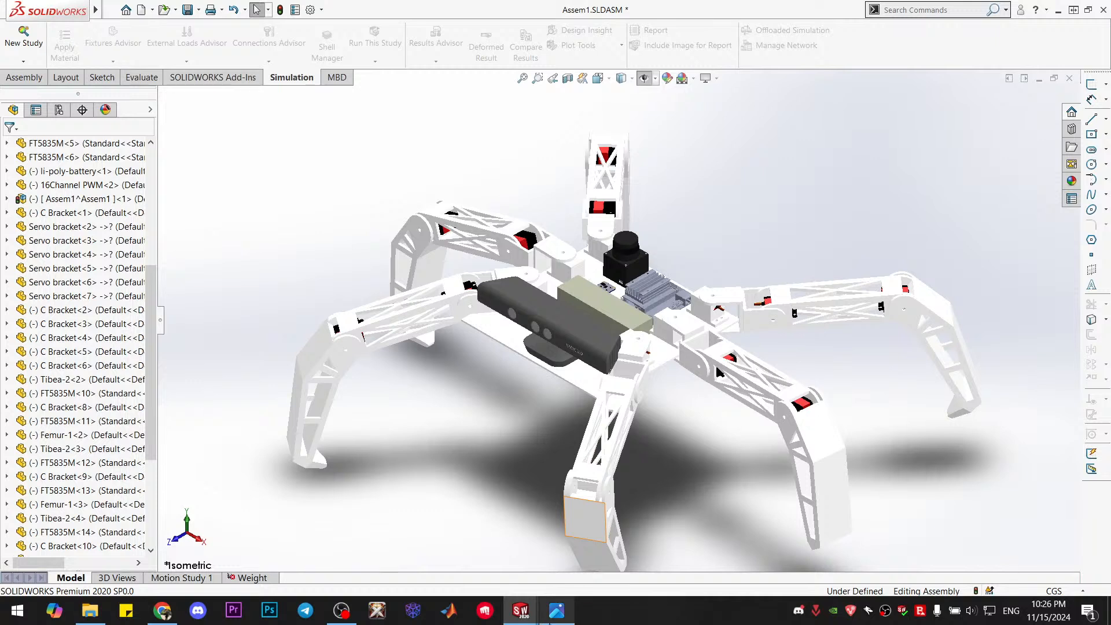
{"action": "mouse_move", "coordinate": [556, 610]}
{"action": "left_click", "coordinate": [620, 500]}
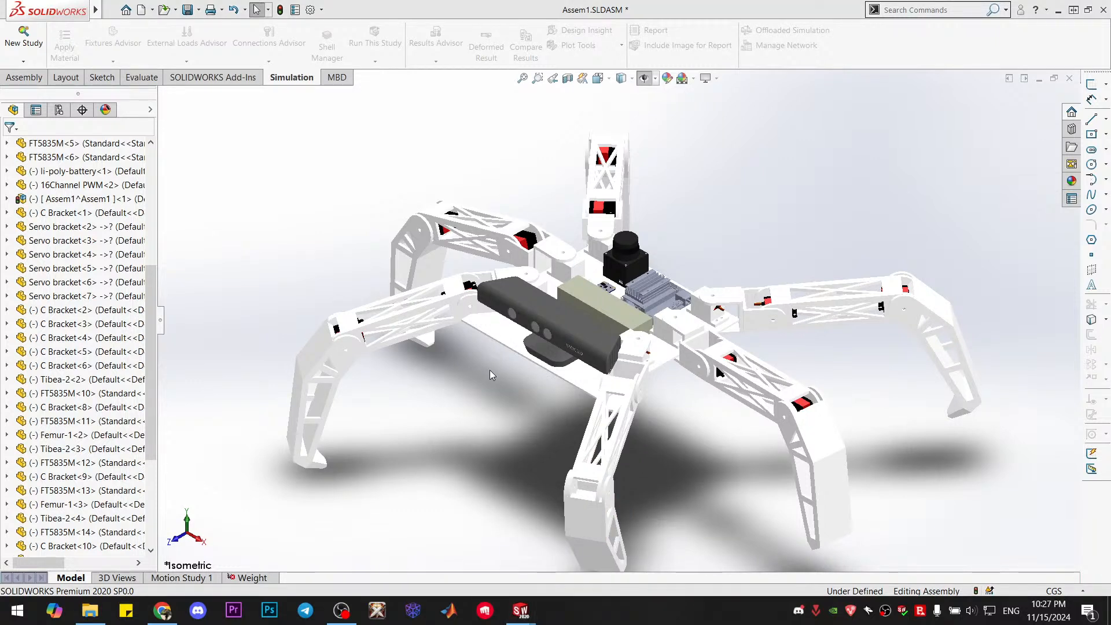
Switch to the single-leg assembly, try to mesh and run its one leg study, and dismiss the solver messages
{"action": "mouse_move", "coordinate": [520, 610]}
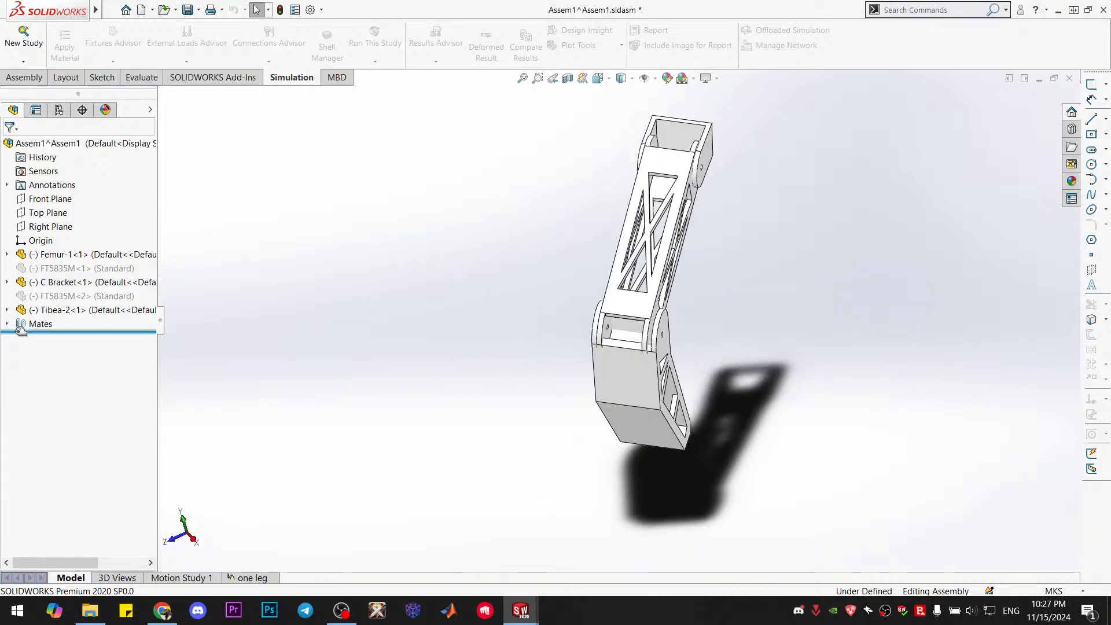
{"action": "left_click", "coordinate": [250, 578]}
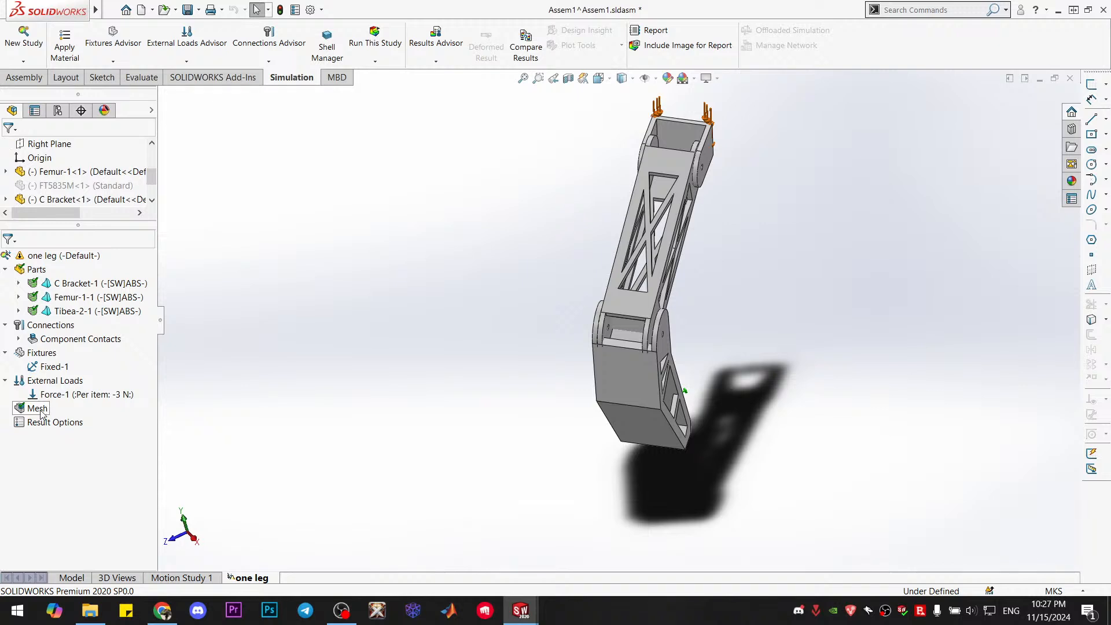
{"action": "right_click", "coordinate": [40, 408]}
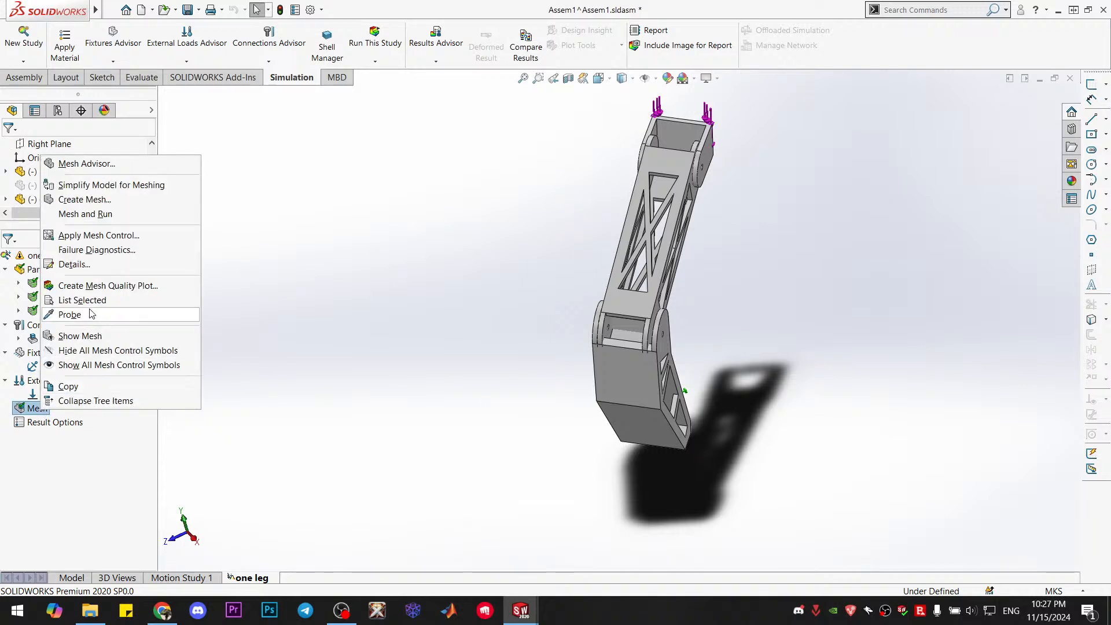
{"action": "left_click", "coordinate": [104, 214]}
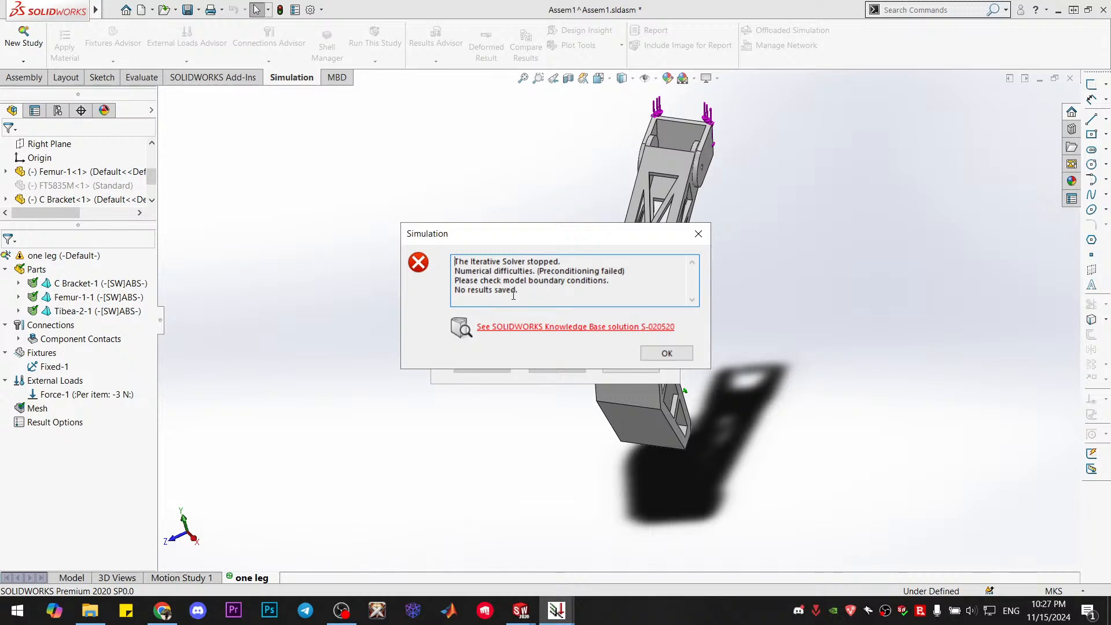
{"action": "left_click", "coordinate": [666, 353]}
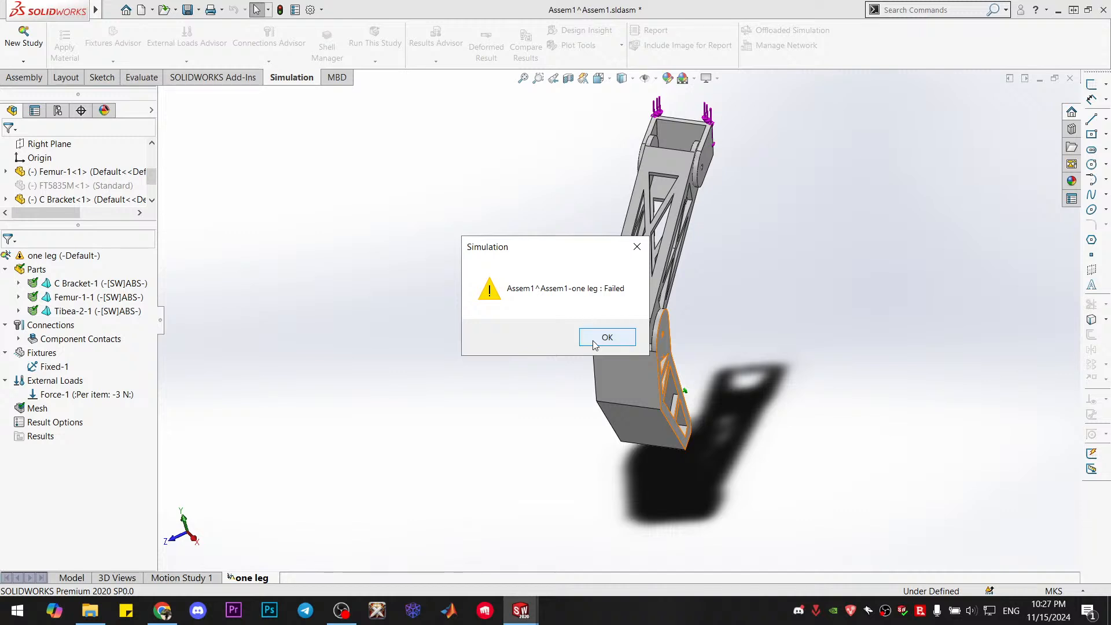
{"action": "left_click", "coordinate": [601, 337]}
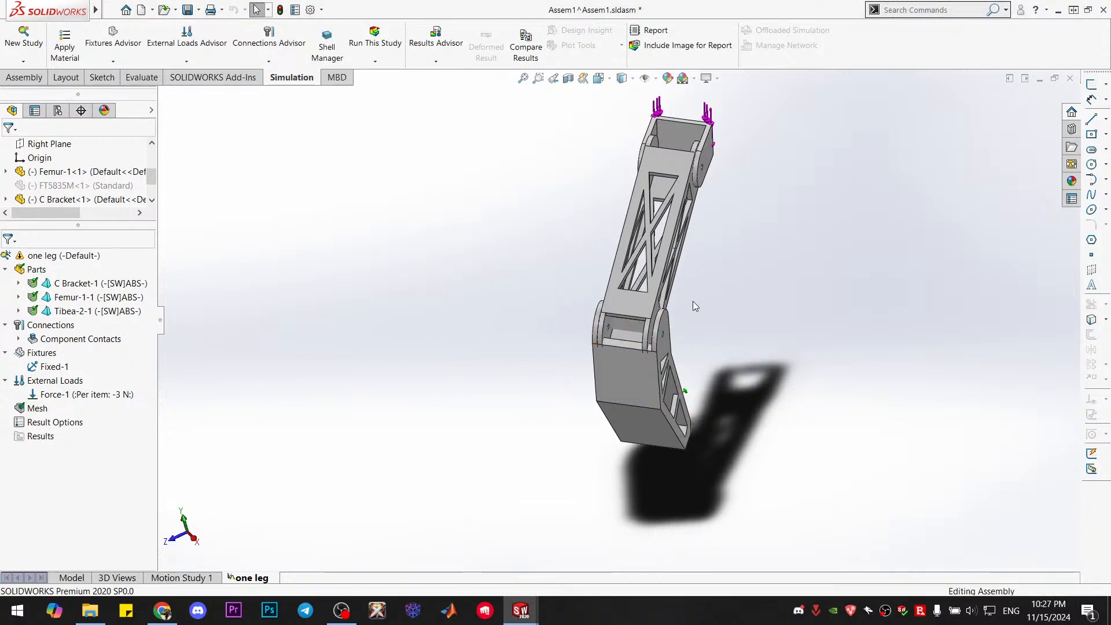
Examine the C bracket joint at the femur's upper end and the force-loaded bracket face up close
{"action": "middle_click_drag", "start_coordinate": [693, 301], "coordinate": [637, 300]}
{"action": "scroll", "coordinate": [637, 300], "scroll_direction": "down", "scroll_amount": 2}
{"action": "scroll", "coordinate": [657, 178], "scroll_direction": "up", "scroll_amount": 4}
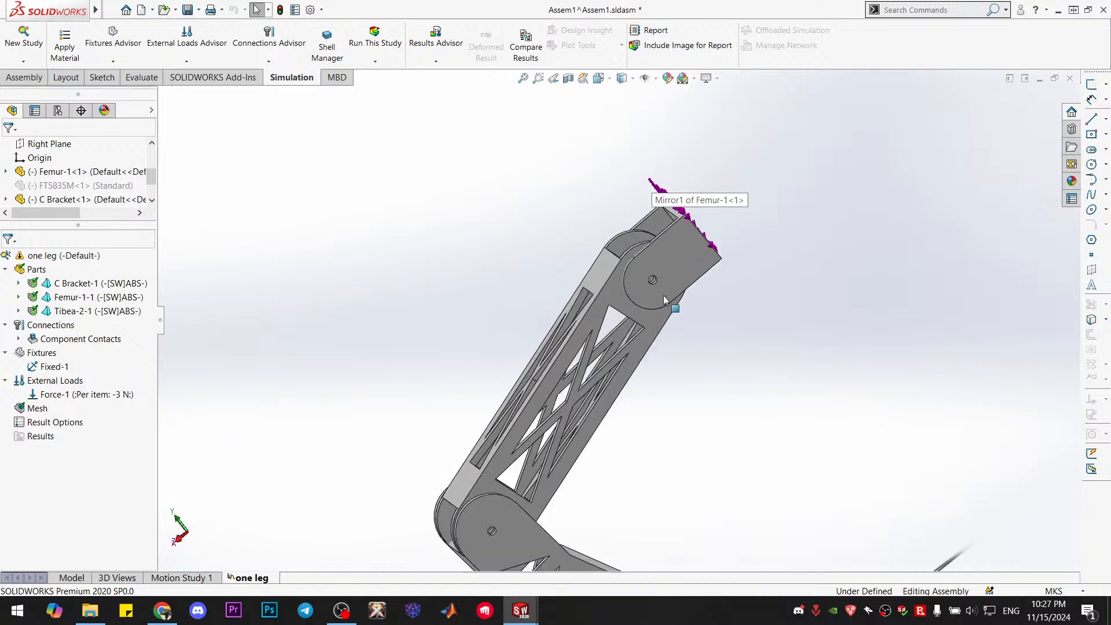
{"action": "scroll", "coordinate": [667, 298], "scroll_direction": "down", "scroll_amount": 2}
{"action": "scroll", "coordinate": [673, 258], "scroll_direction": "up", "scroll_amount": 2}
{"action": "middle_click_drag", "start_coordinate": [673, 258], "coordinate": [650, 301]}
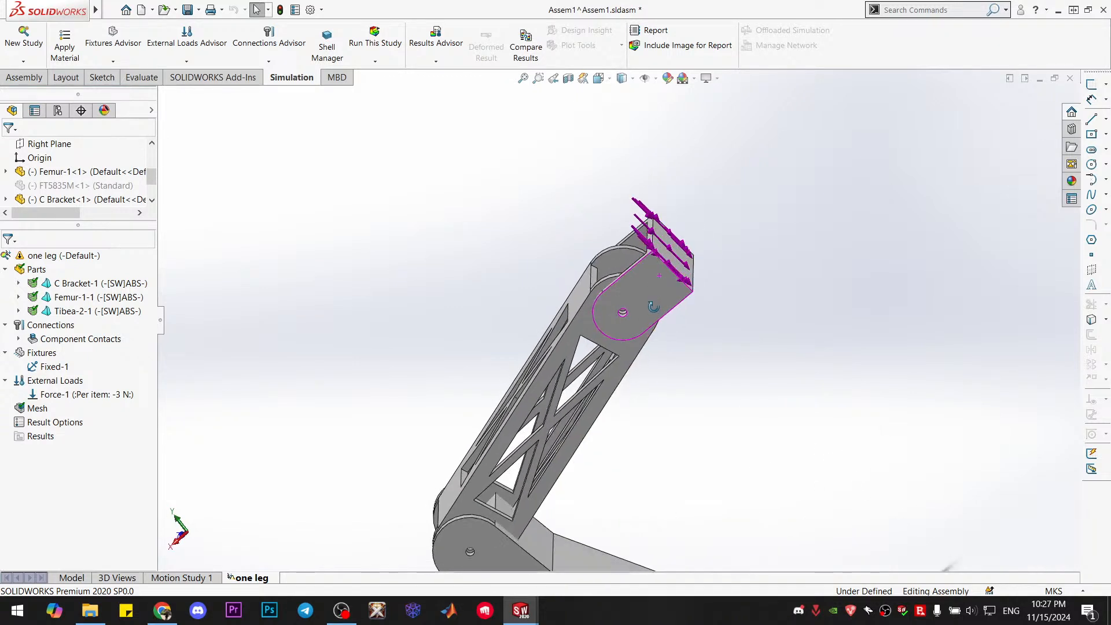
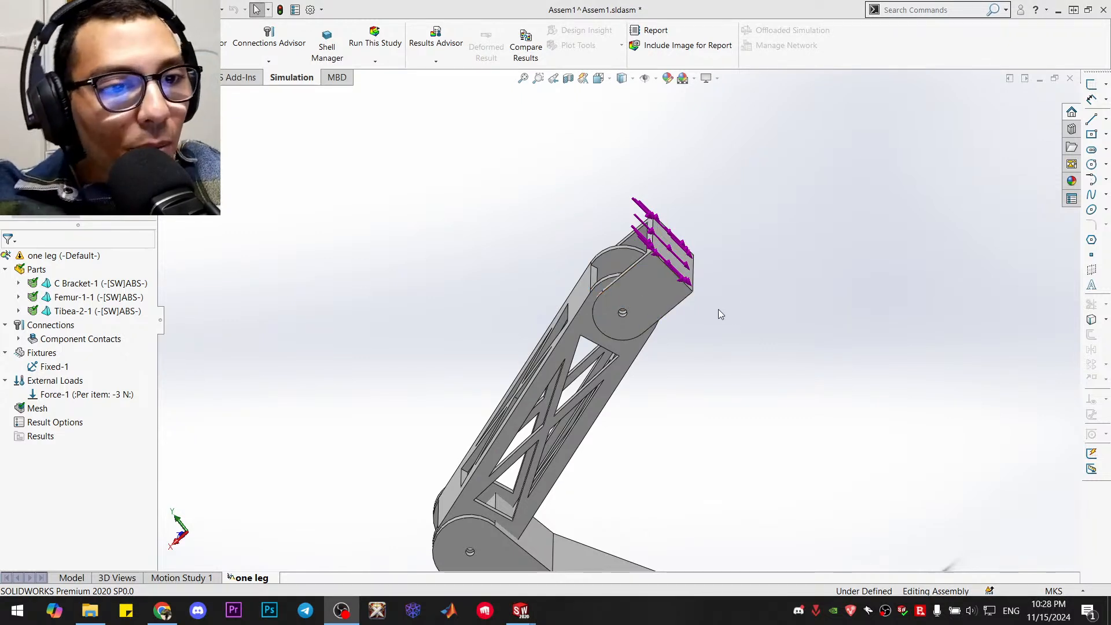
Examine the leg's force and fixture placement in the one leg study from several angles, including the isometric view
{"action": "scroll", "coordinate": [719, 309], "scroll_direction": "up", "scroll_amount": 2}
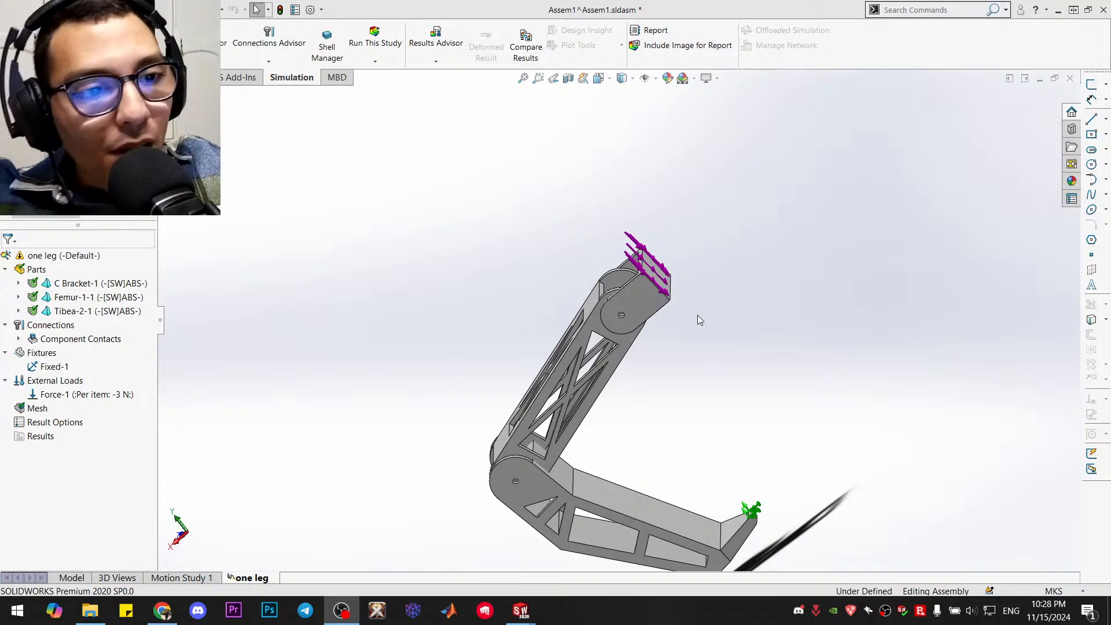
{"action": "scroll", "coordinate": [673, 380], "scroll_direction": "up", "scroll_amount": 1}
{"action": "scroll", "coordinate": [673, 381], "scroll_direction": "down", "scroll_amount": 1}
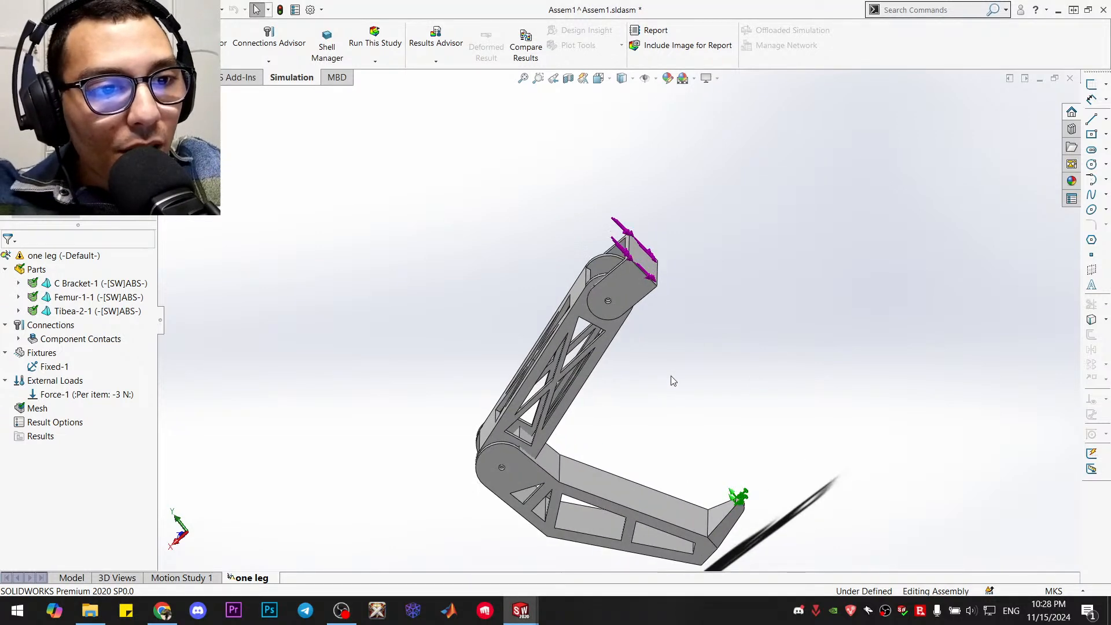
{"action": "key", "text": "ctrl+7"}
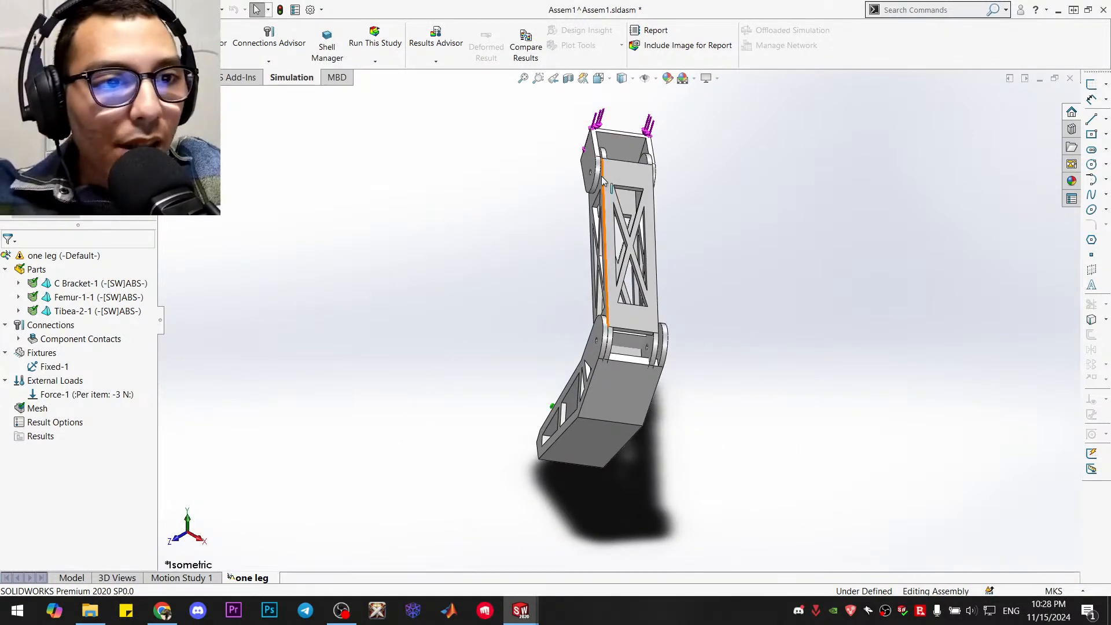
{"action": "scroll", "coordinate": [609, 157], "scroll_direction": "down", "scroll_amount": 2}
{"action": "scroll", "coordinate": [620, 463], "scroll_direction": "up", "scroll_amount": 1}
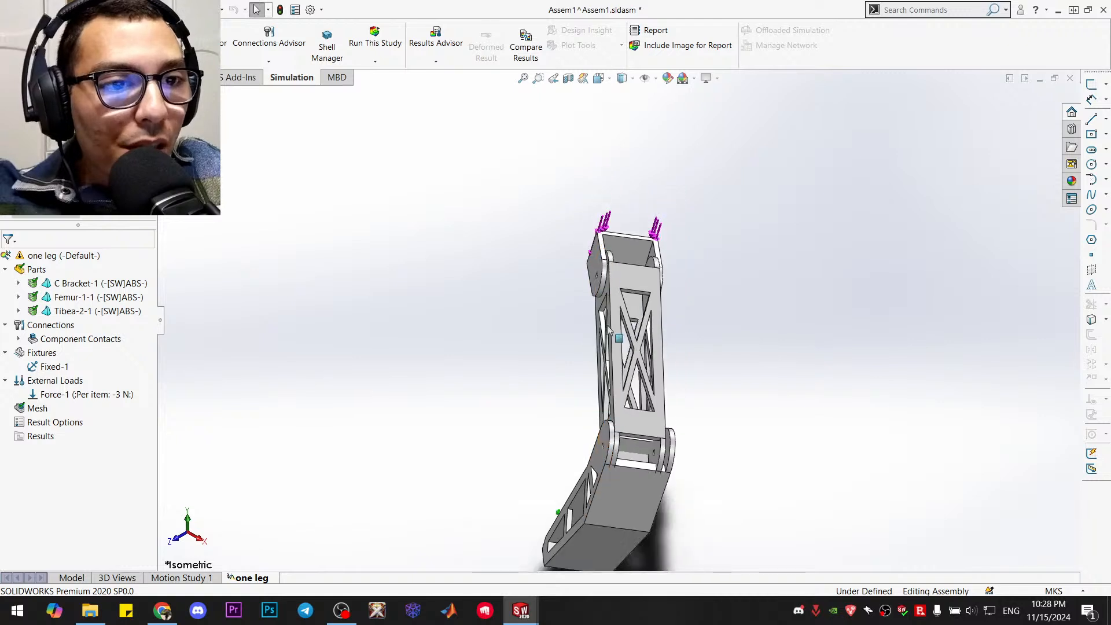
{"action": "scroll", "coordinate": [582, 533], "scroll_direction": "down", "scroll_amount": 2}
{"action": "scroll", "coordinate": [582, 533], "scroll_direction": "up", "scroll_amount": 3}
{"action": "scroll", "coordinate": [530, 521], "scroll_direction": "down", "scroll_amount": 1}
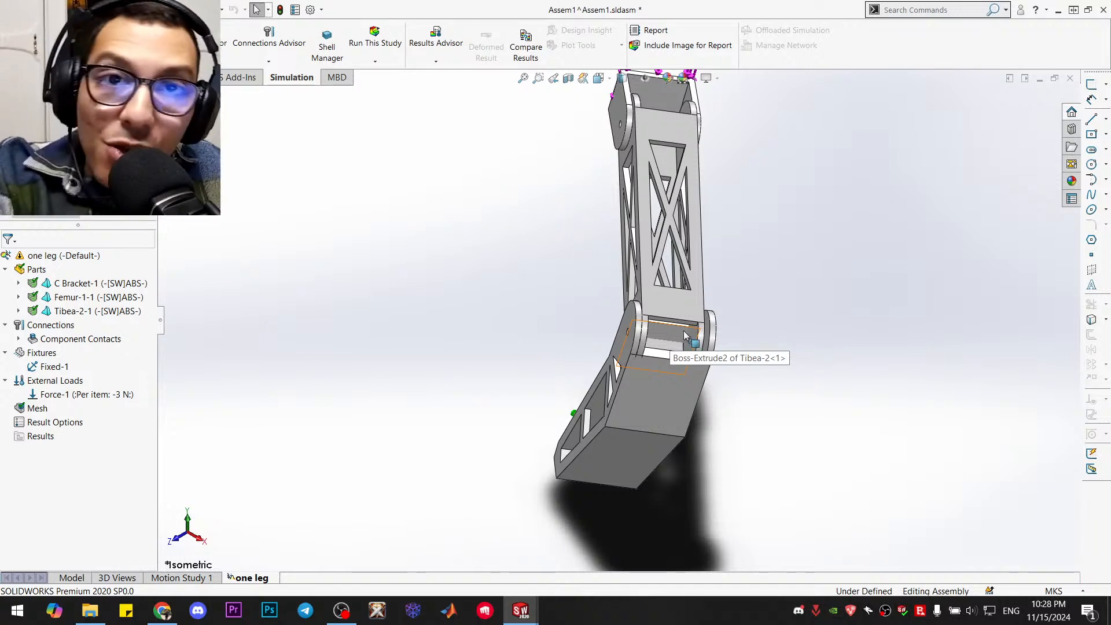
{"action": "scroll", "coordinate": [685, 335], "scroll_direction": "up", "scroll_amount": 1}
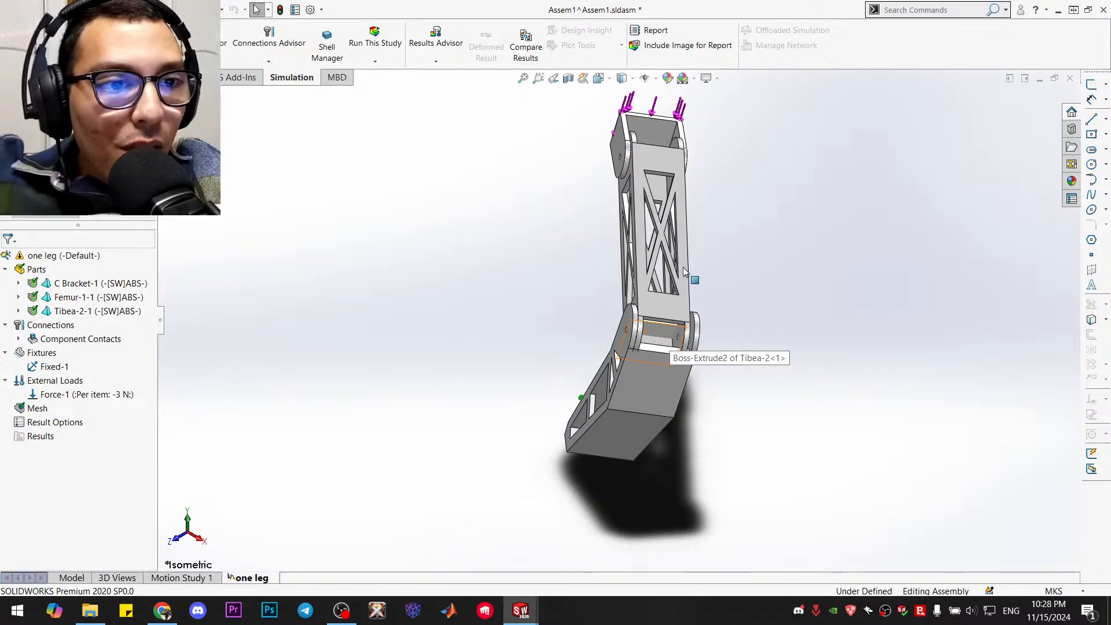
{"action": "scroll", "coordinate": [683, 268], "scroll_direction": "down", "scroll_amount": 1}
Move the C bracket, return from the one leg study to the assembly model, and reposition the femur about its joints
{"action": "left_click_drag", "start_coordinate": [627, 93], "coordinate": [625, 135]}
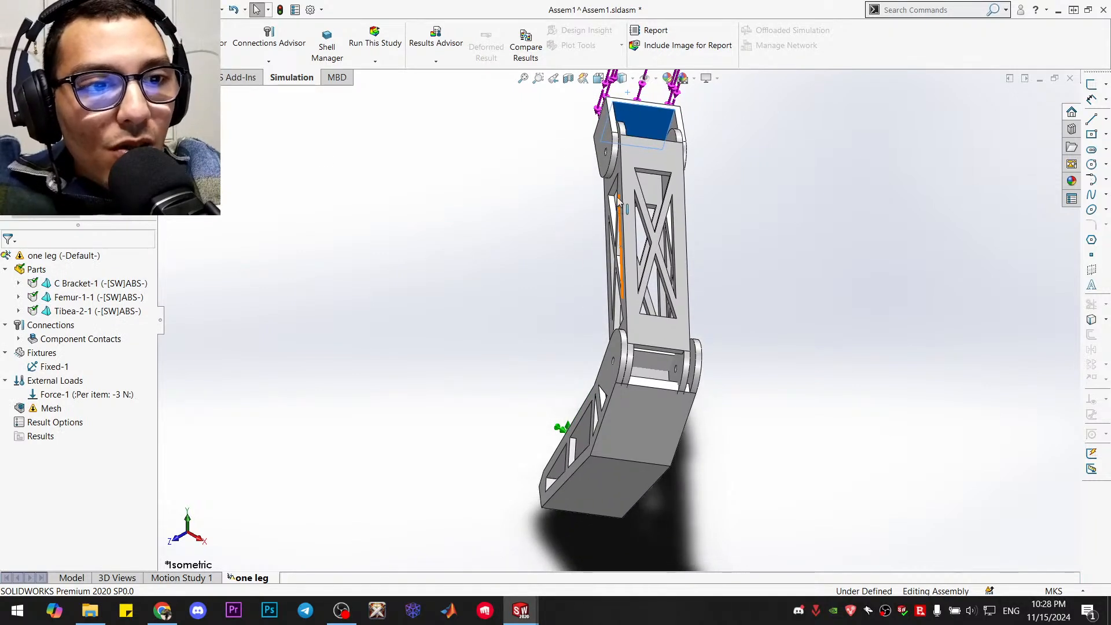
{"action": "left_click", "coordinate": [71, 577]}
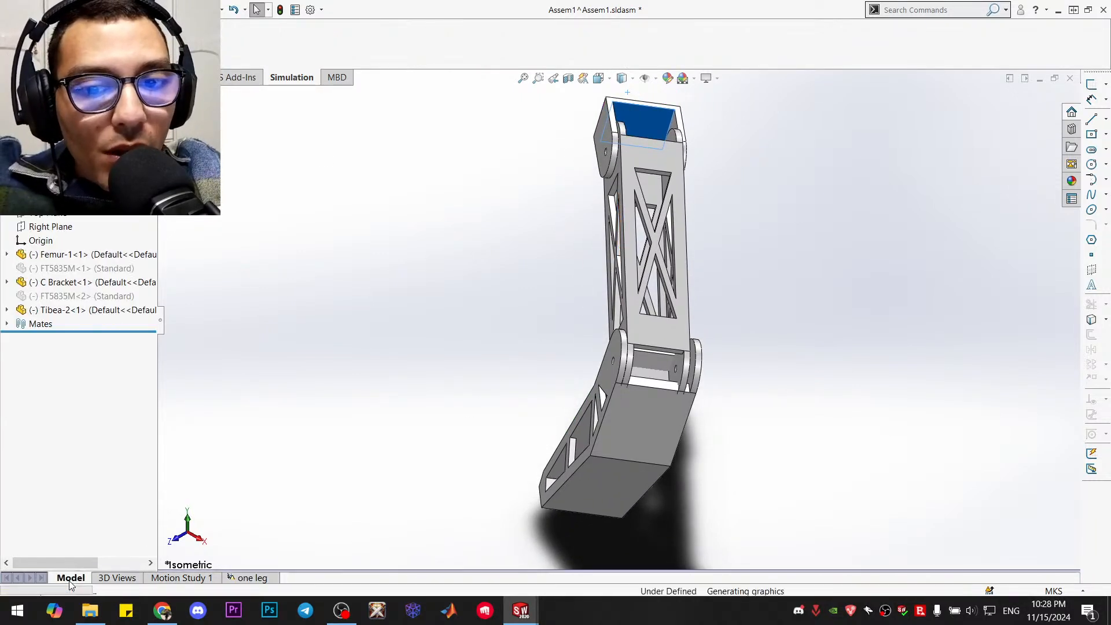
{"action": "left_click_drag", "start_coordinate": [621, 145], "coordinate": [618, 199]}
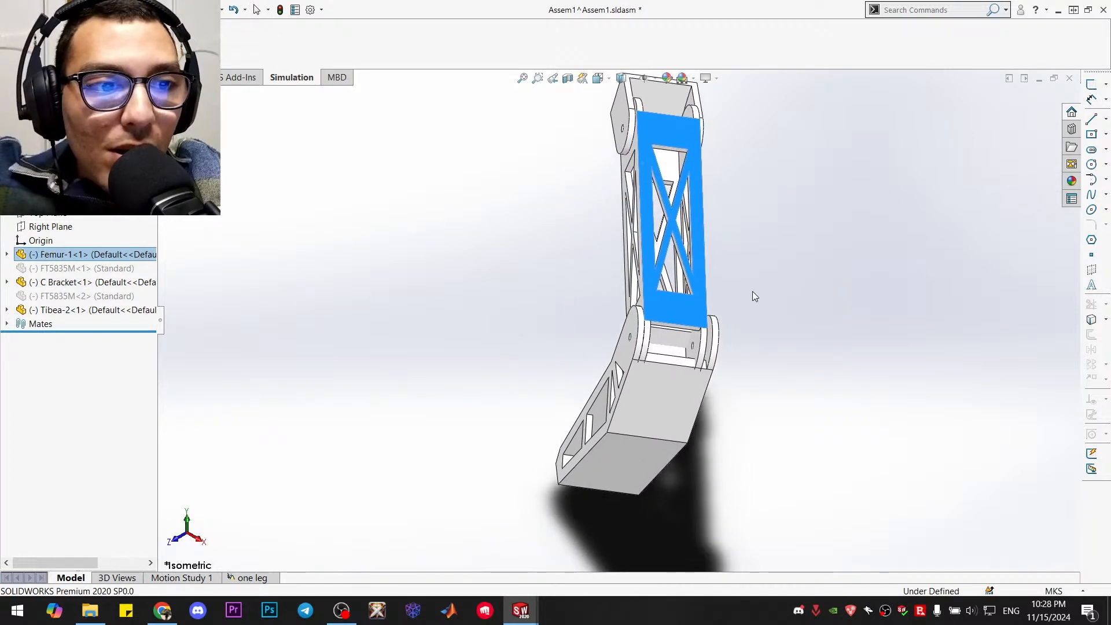
{"action": "left_click", "coordinate": [752, 293]}
{"action": "middle_click_drag", "start_coordinate": [738, 349], "coordinate": [809, 297]}
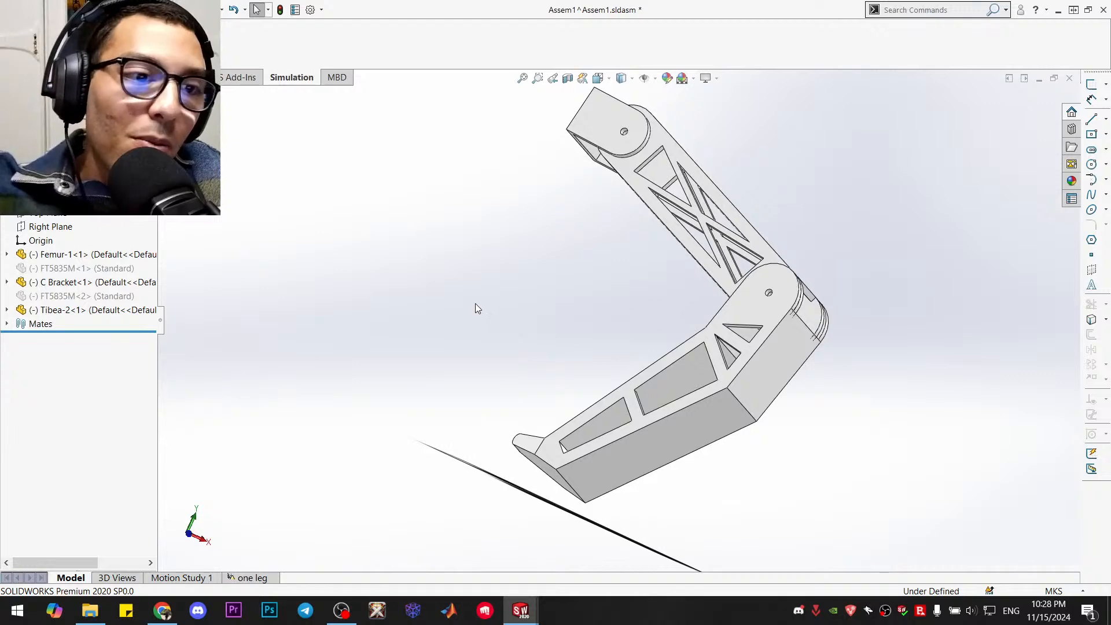
{"action": "key", "text": "ctrl+1"}
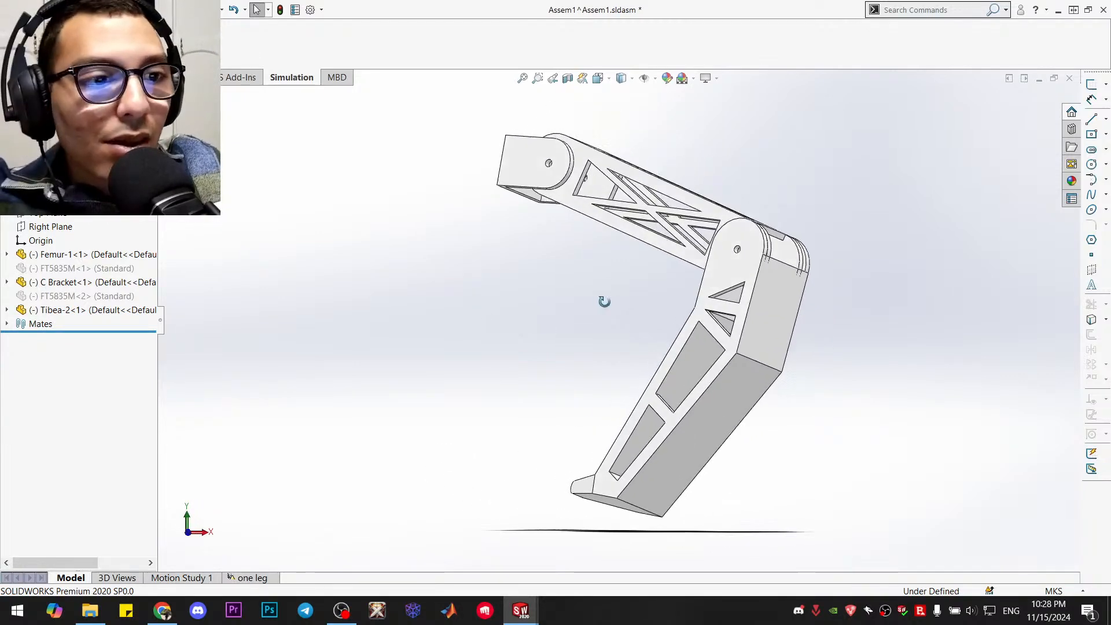
View the leg square to the femur's side face and adjust the C bracket's angle by hand
{"action": "left_click", "coordinate": [638, 174]}
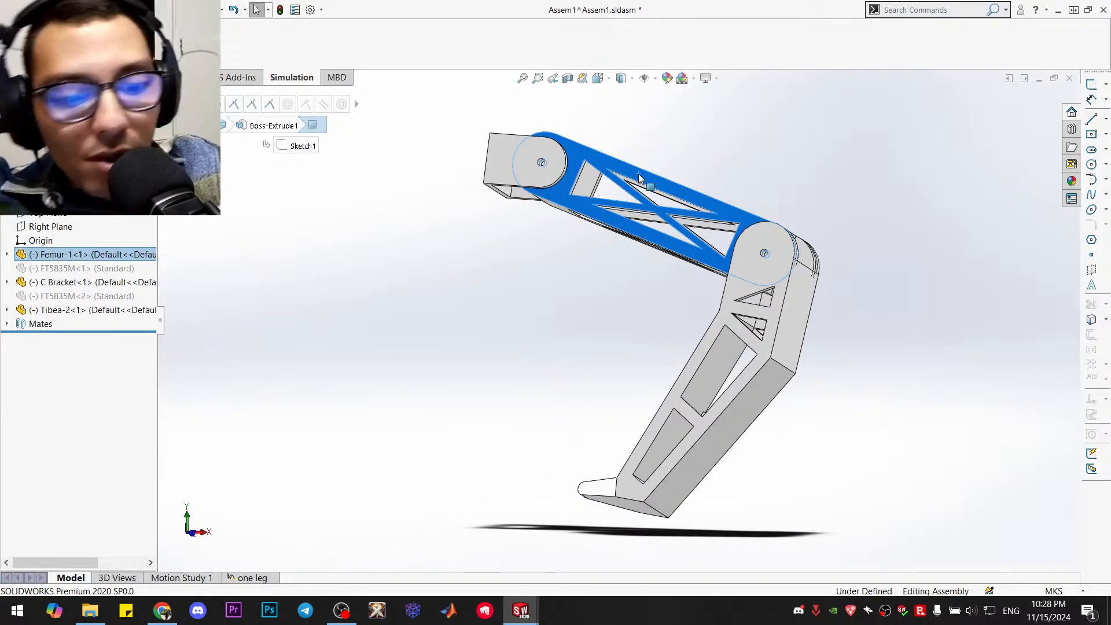
{"action": "key", "text": "ctrl+8"}
{"action": "left_click", "coordinate": [592, 315]}
{"action": "scroll", "coordinate": [615, 244], "scroll_direction": "down", "scroll_amount": 3}
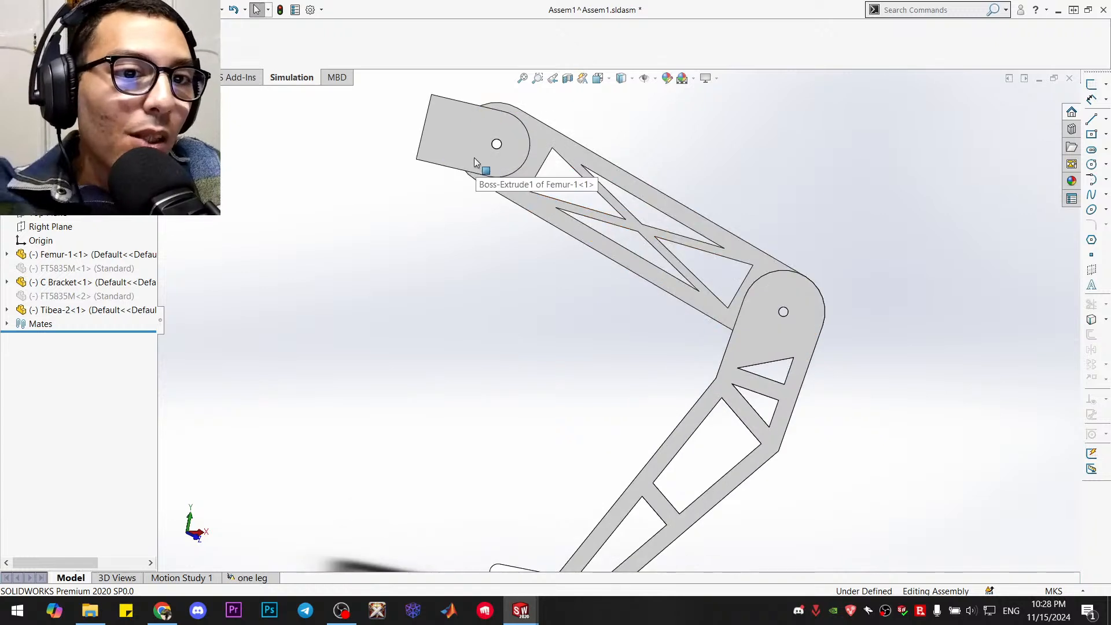
{"action": "left_click", "coordinate": [443, 168]}
{"action": "mouse_move", "coordinate": [443, 169]}
{"action": "left_mouse_down"}
{"action": "mouse_move", "coordinate": [453, 236]}
{"action": "mouse_move", "coordinate": [447, 152]}
{"action": "mouse_move", "coordinate": [441, 162]}
{"action": "left_mouse_up"}
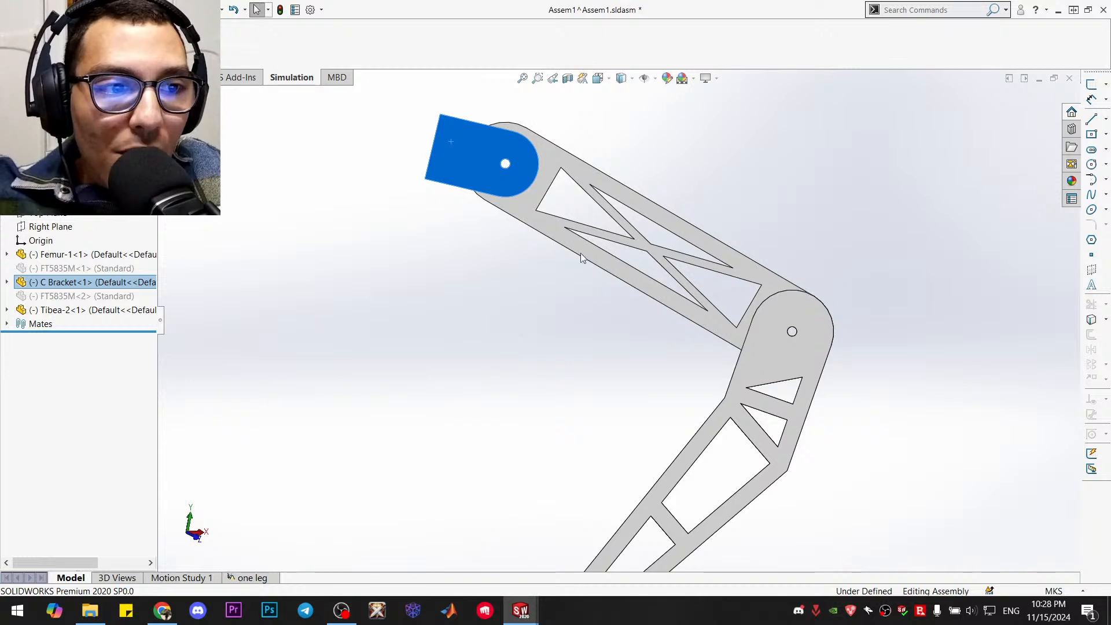
{"action": "left_click", "coordinate": [566, 353]}
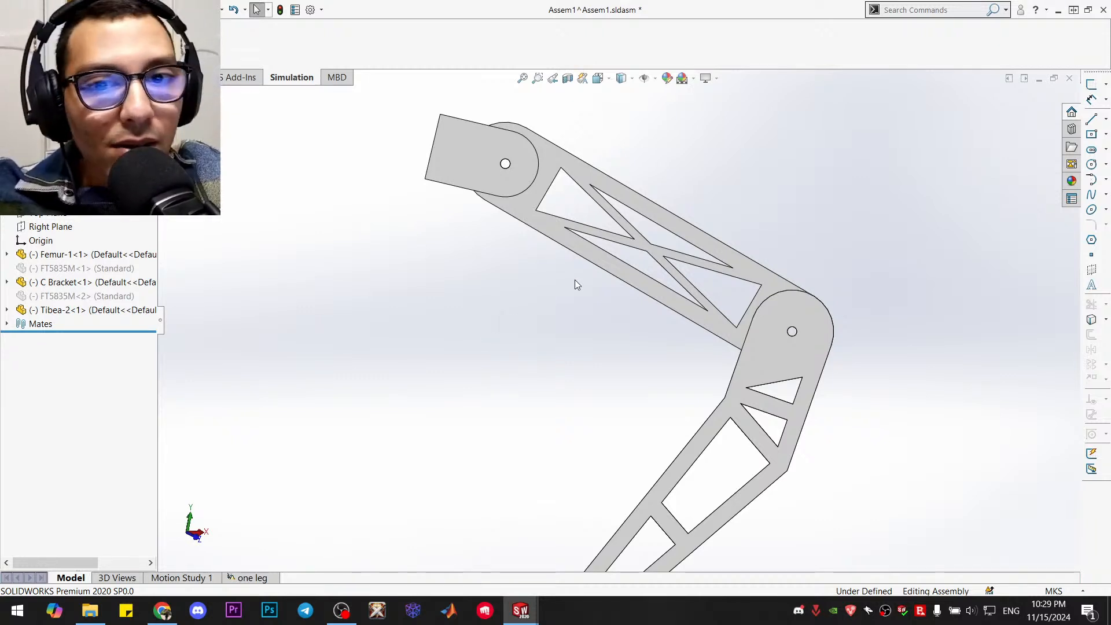
Add a parallel mate between the femur's upper truss face and the C bracket's U-shaped edge face
{"action": "left_click", "coordinate": [7, 255]}
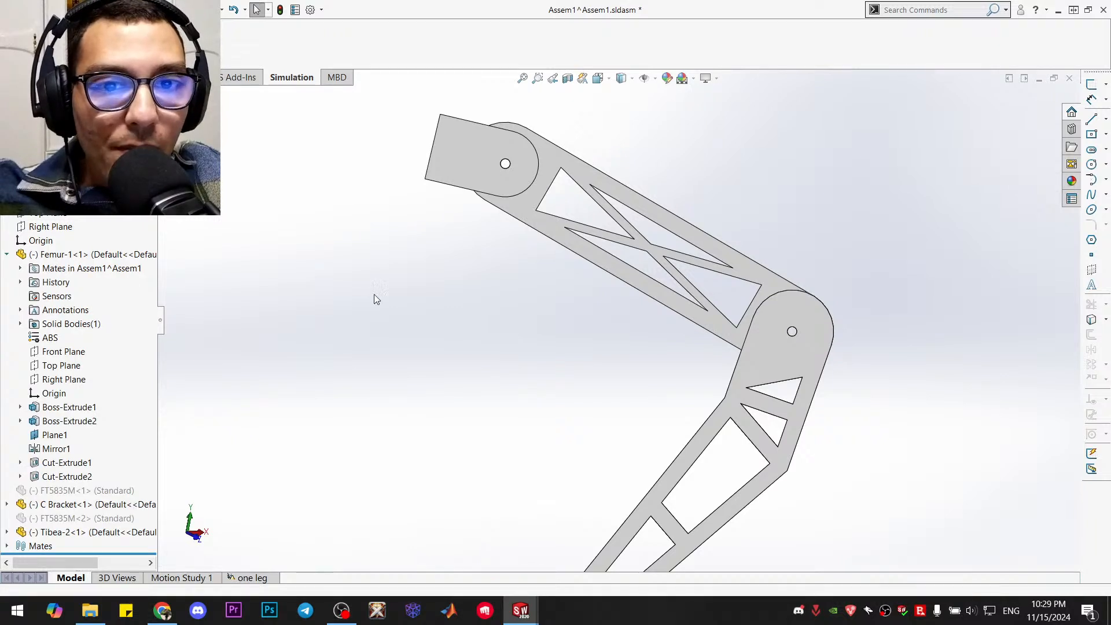
{"action": "left_click", "coordinate": [21, 78]}
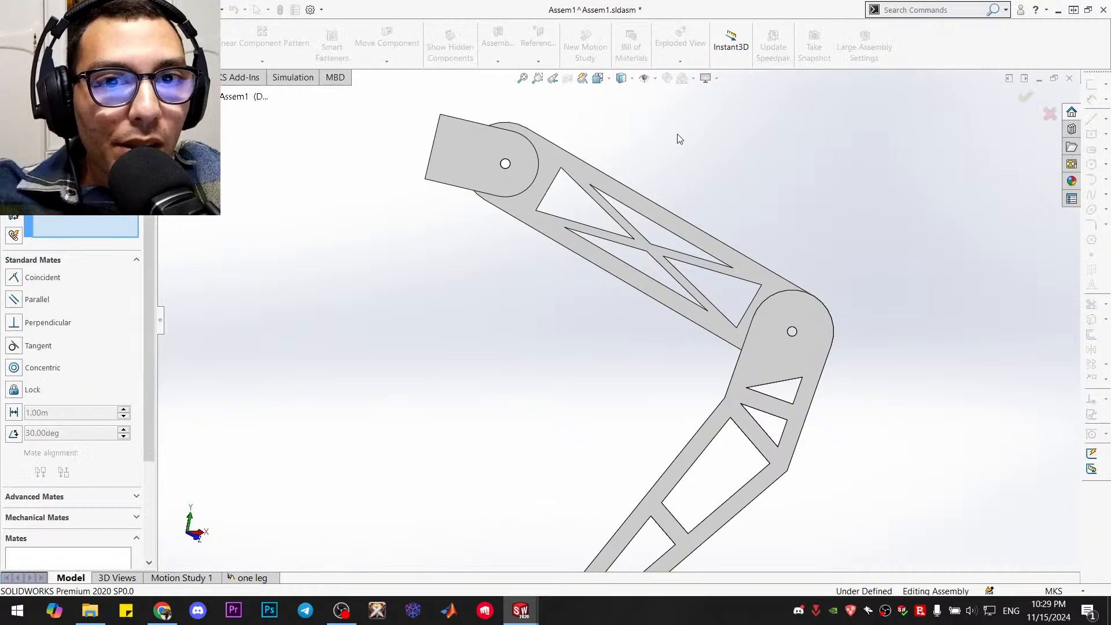
{"action": "middle_click_drag", "start_coordinate": [660, 166], "coordinate": [618, 226]}
{"action": "scroll", "coordinate": [552, 98], "scroll_direction": "up", "scroll_amount": 2}
{"action": "scroll", "coordinate": [552, 99], "scroll_direction": "down", "scroll_amount": 2}
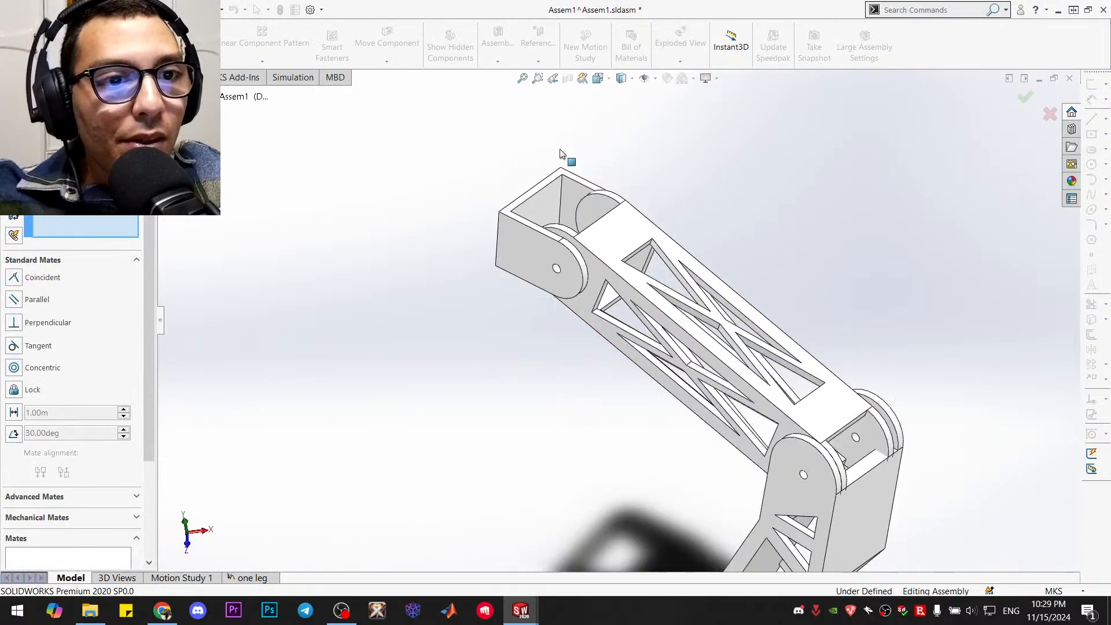
{"action": "left_click", "coordinate": [615, 250]}
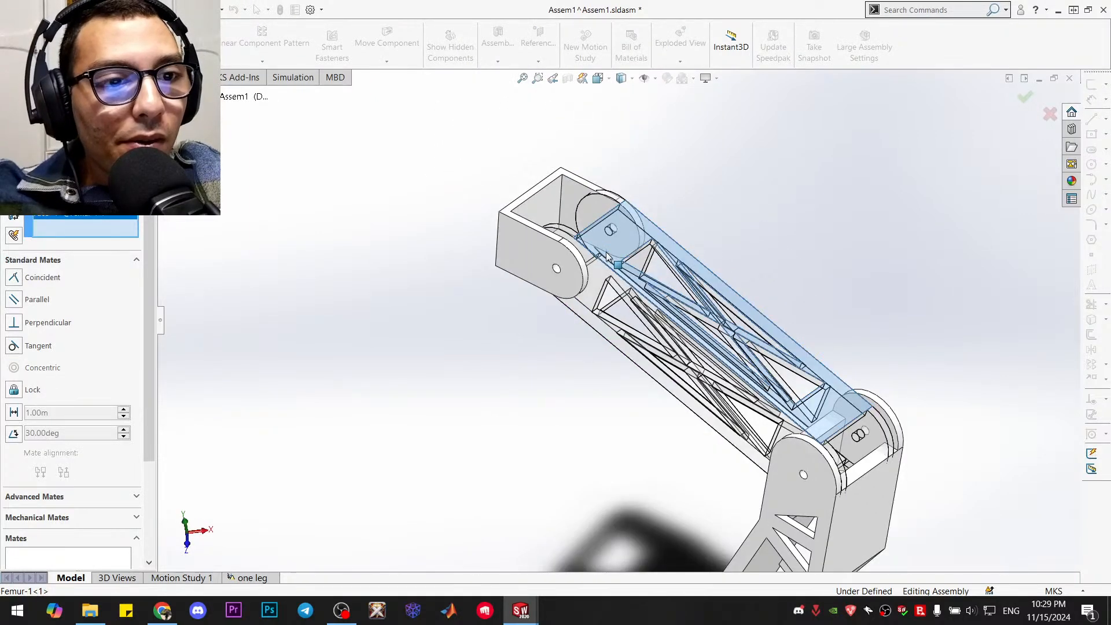
{"action": "left_click", "coordinate": [528, 201]}
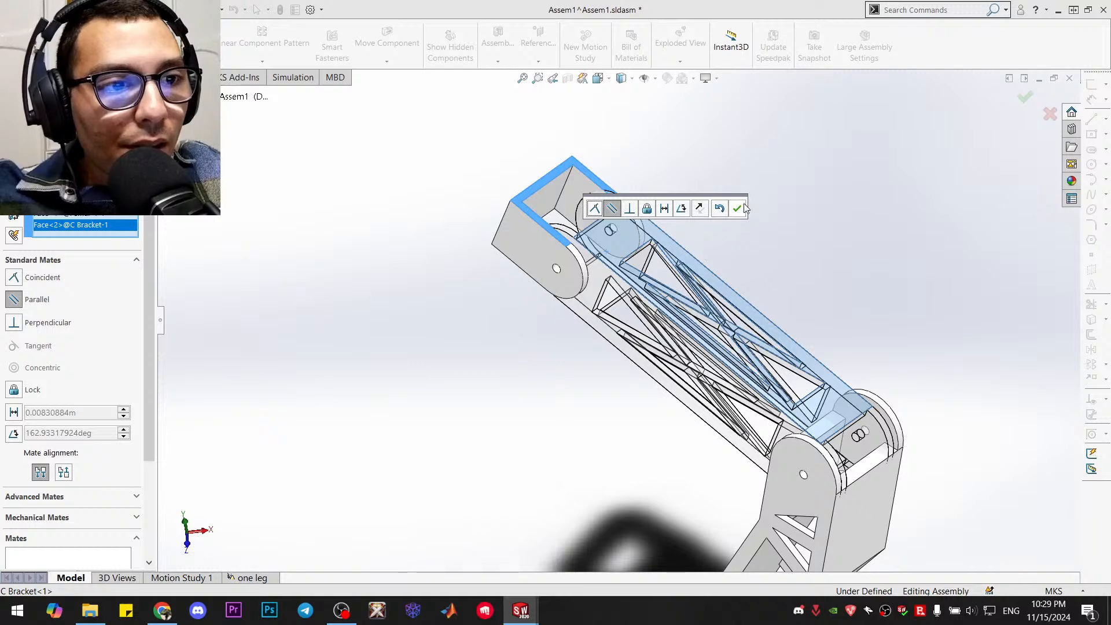
{"action": "left_click", "coordinate": [743, 208]}
Add a parallel mate between the tibia's outer plate face and the femur's end face at the knee, and finish mating
{"action": "middle_click_drag", "start_coordinate": [789, 315], "coordinate": [823, 258]}
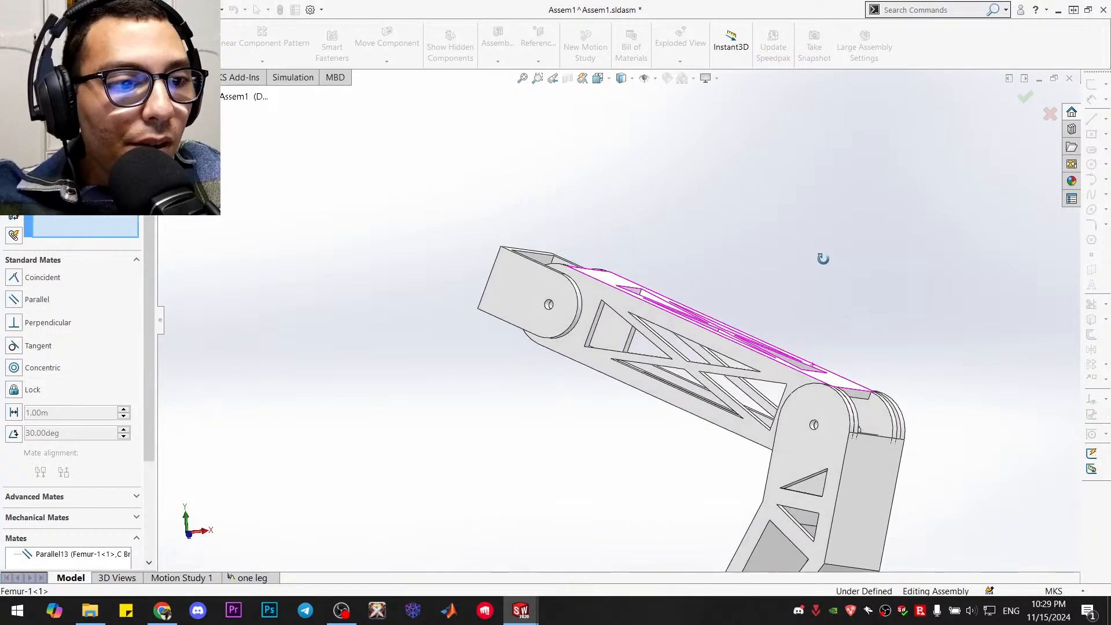
{"action": "scroll", "coordinate": [829, 504], "scroll_direction": "up", "scroll_amount": 1}
{"action": "scroll", "coordinate": [835, 489], "scroll_direction": "down", "scroll_amount": 1}
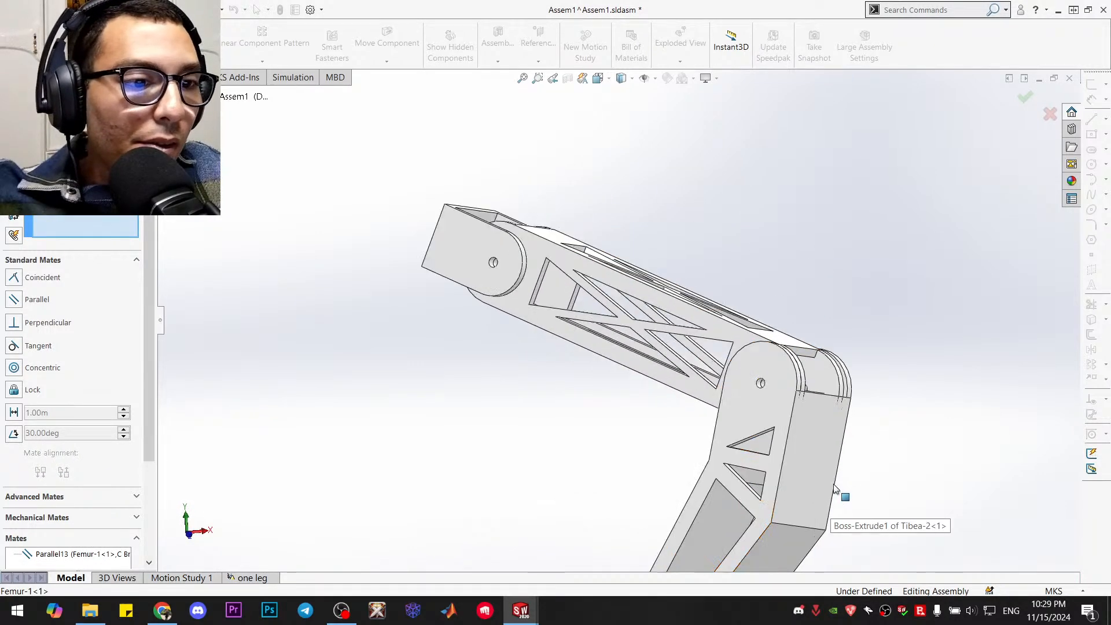
{"action": "scroll", "coordinate": [822, 472], "scroll_direction": "down", "scroll_amount": 1}
{"action": "left_click", "coordinate": [796, 443]}
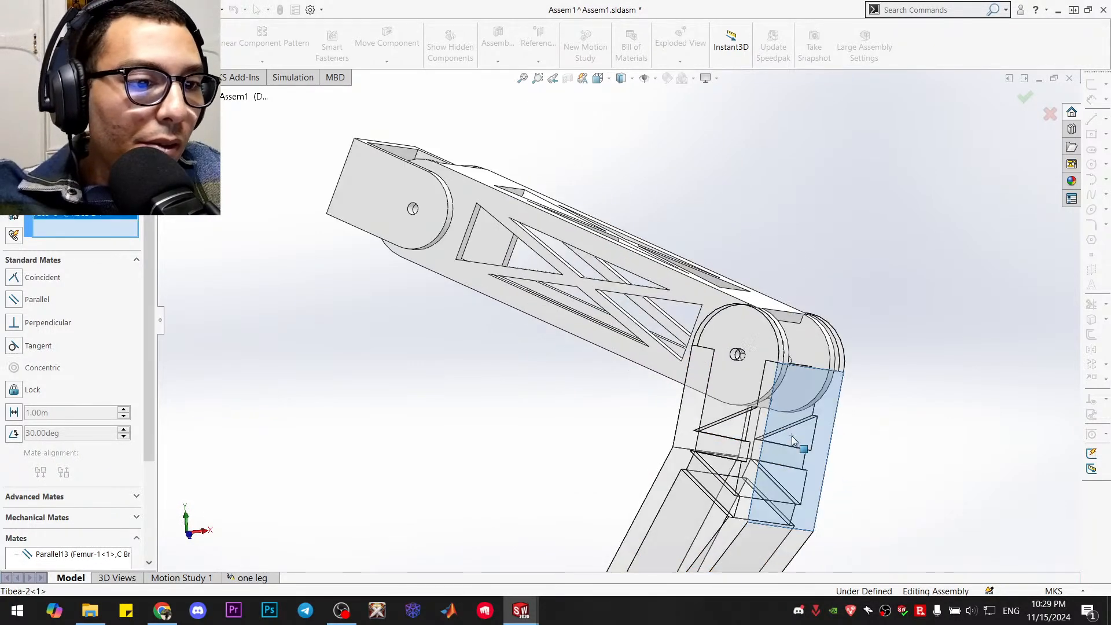
{"action": "left_click", "coordinate": [792, 315]}
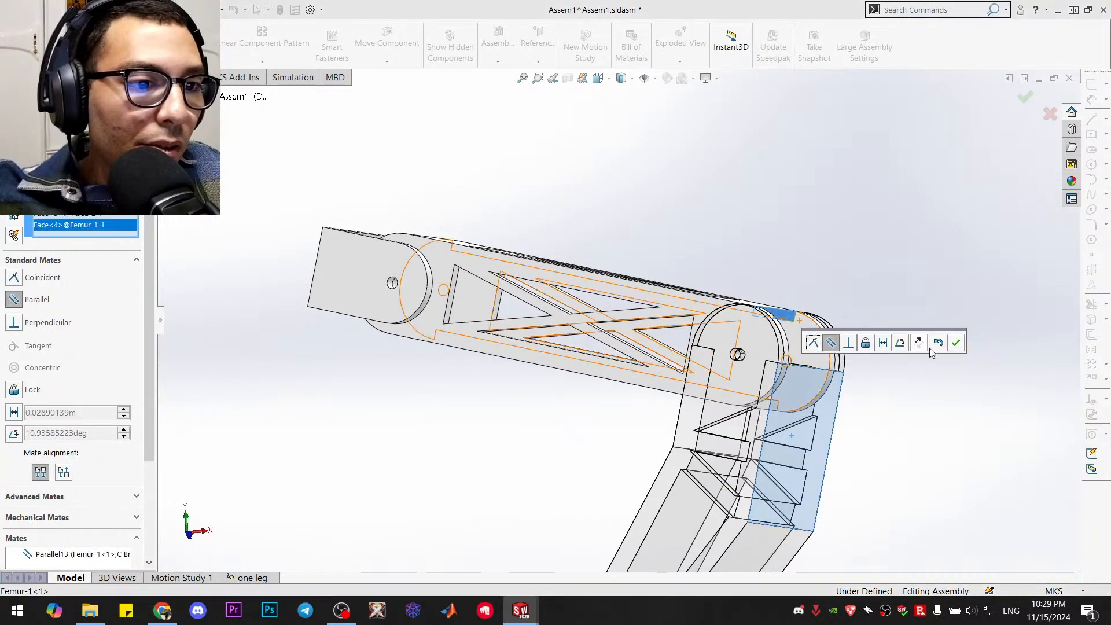
{"action": "left_click", "coordinate": [956, 343]}
{"action": "scroll", "coordinate": [920, 393], "scroll_direction": "up", "scroll_amount": 2}
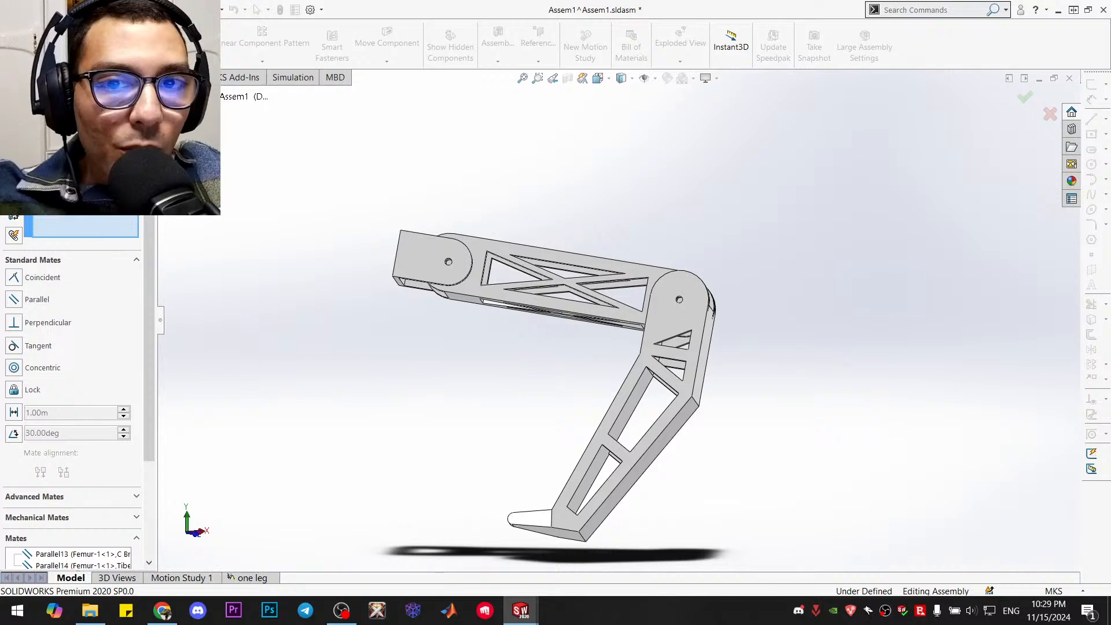
{"action": "left_click", "coordinate": [10, 126]}
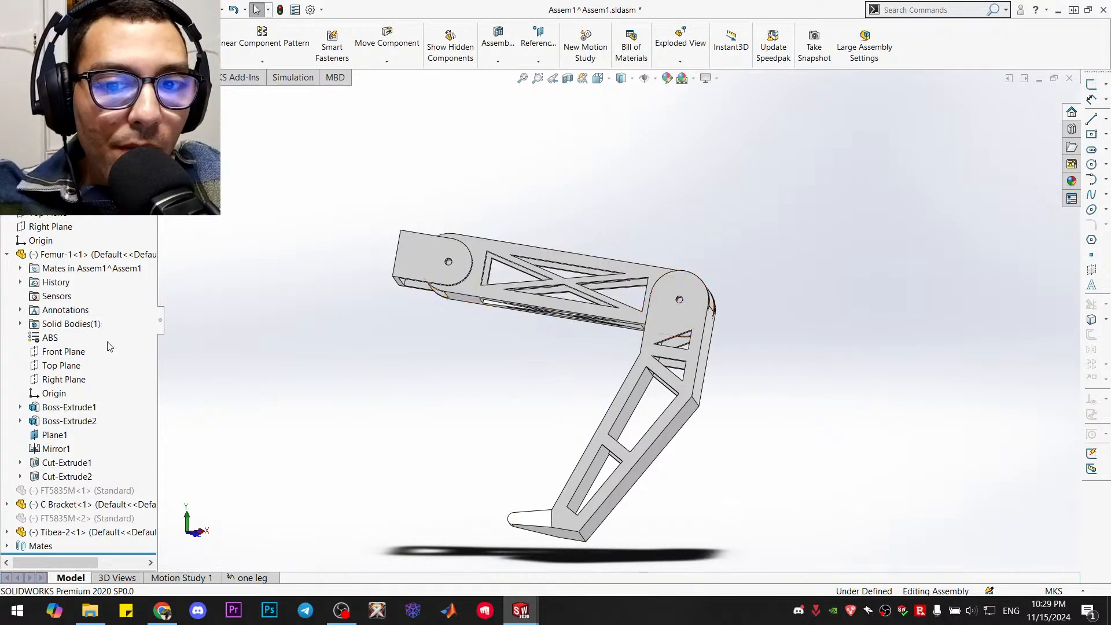
Inspect the mated leg pose from both sides and above, and review the femur's features in the model tree
{"action": "scroll", "coordinate": [550, 365], "scroll_direction": "up", "scroll_amount": 1}
{"action": "scroll", "coordinate": [576, 363], "scroll_direction": "down", "scroll_amount": 1}
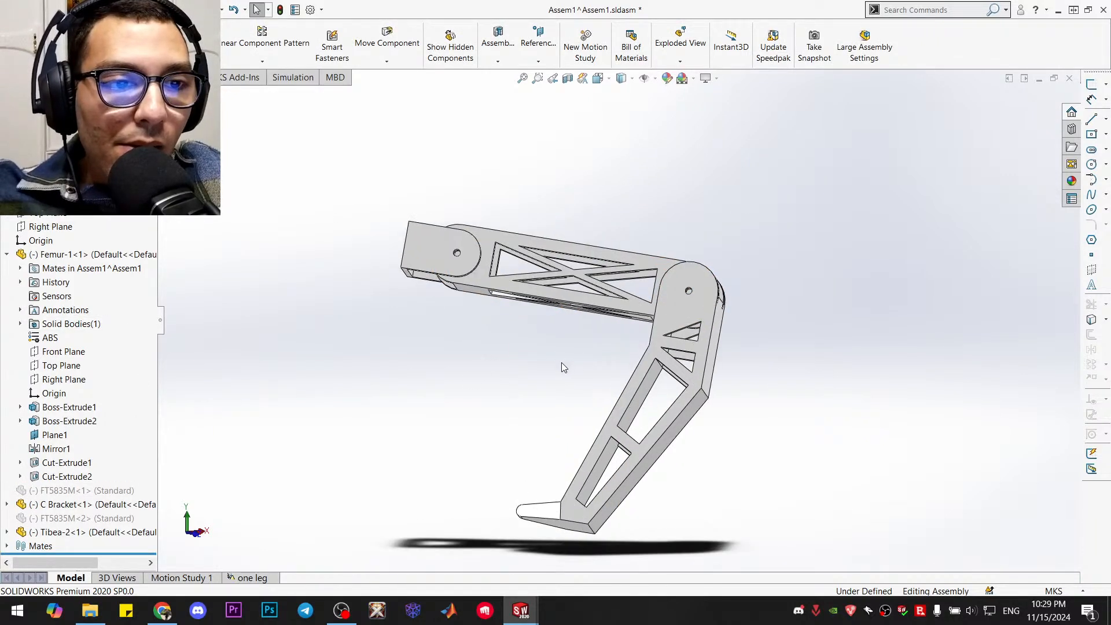
{"action": "middle_click_drag", "start_coordinate": [548, 366], "coordinate": [515, 398]}
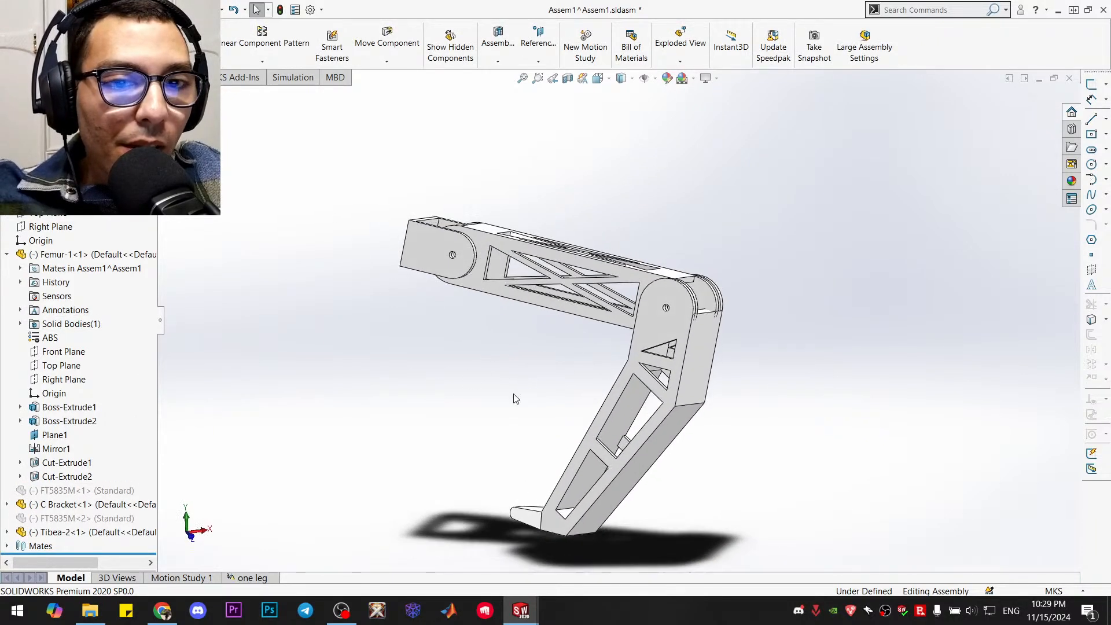
{"action": "left_click", "coordinate": [6, 255]}
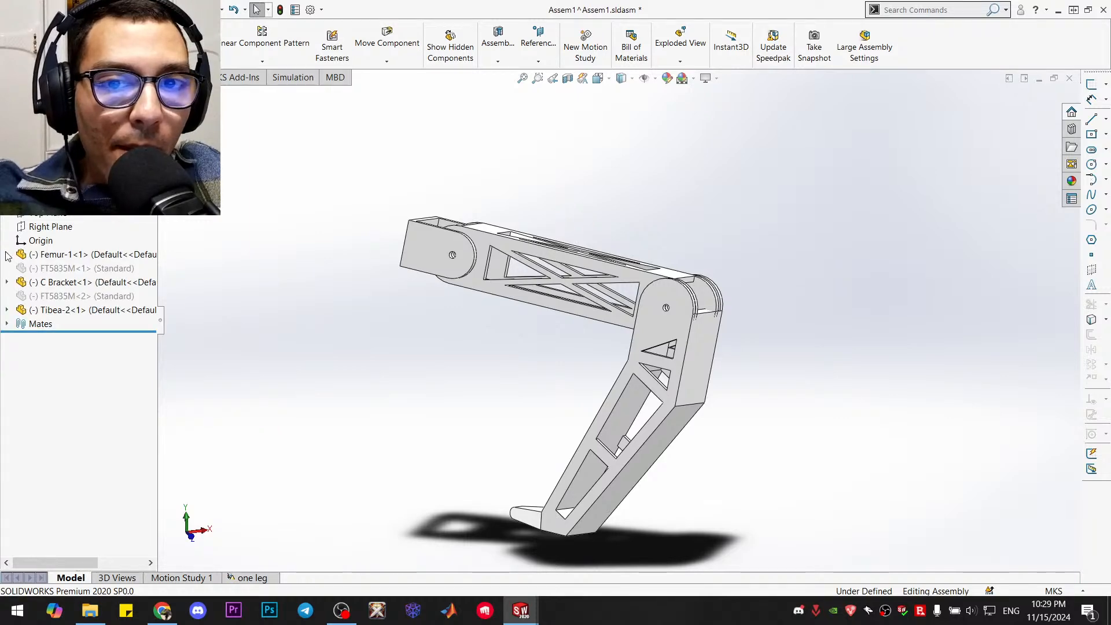
{"action": "middle_click_drag", "start_coordinate": [356, 274], "coordinate": [483, 328]}
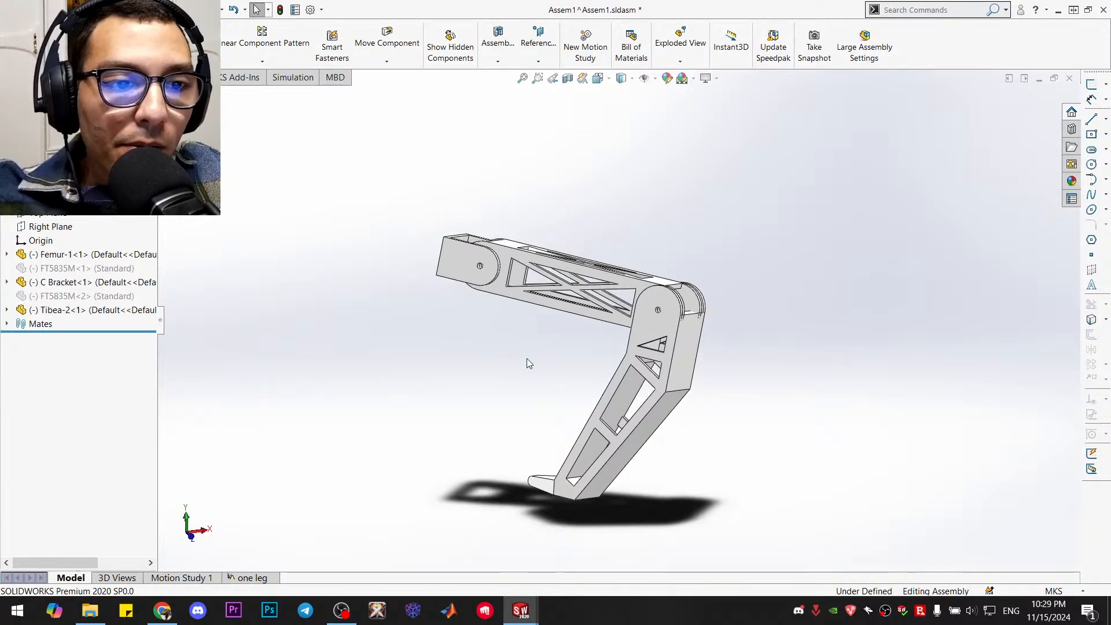
{"action": "middle_click_drag", "start_coordinate": [527, 359], "coordinate": [287, 355]}
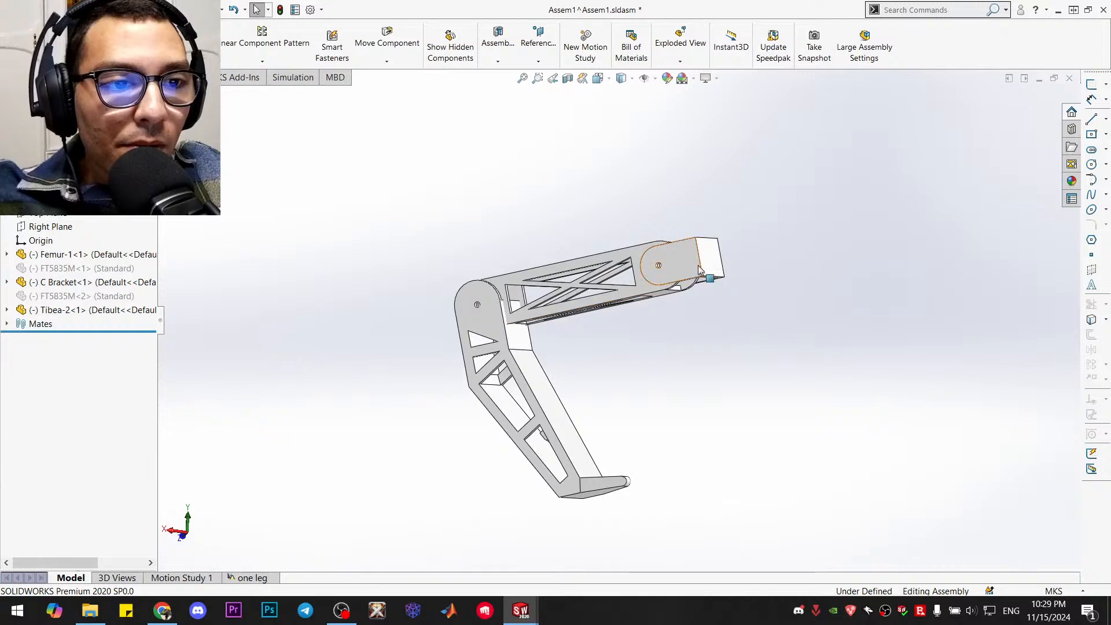
{"action": "left_click_drag", "start_coordinate": [677, 325], "coordinate": [701, 249]}
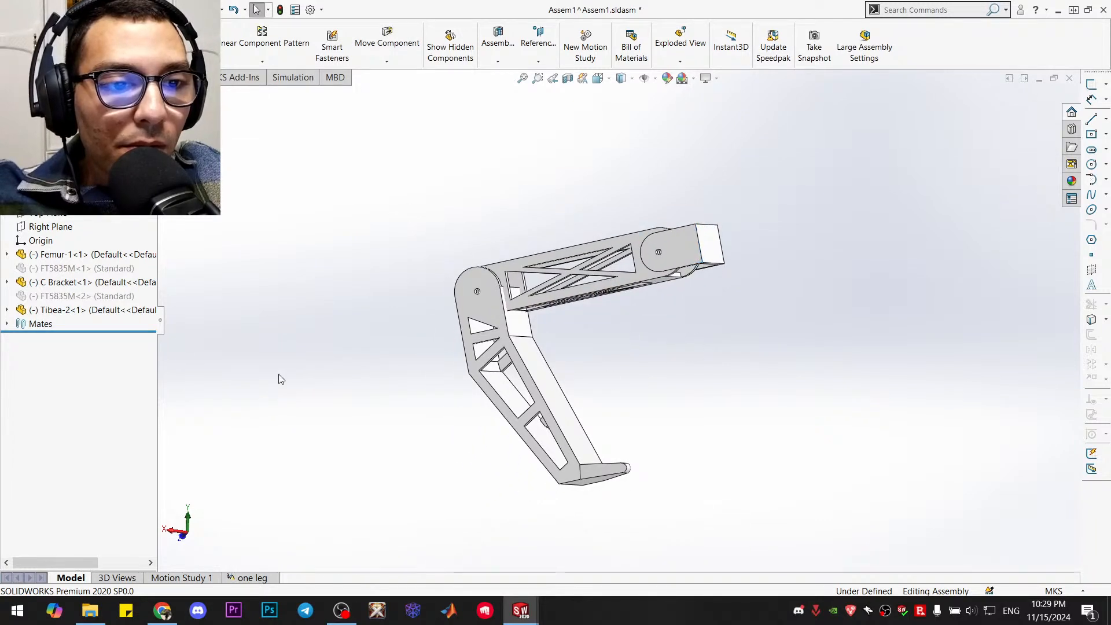
{"action": "left_click", "coordinate": [7, 255]}
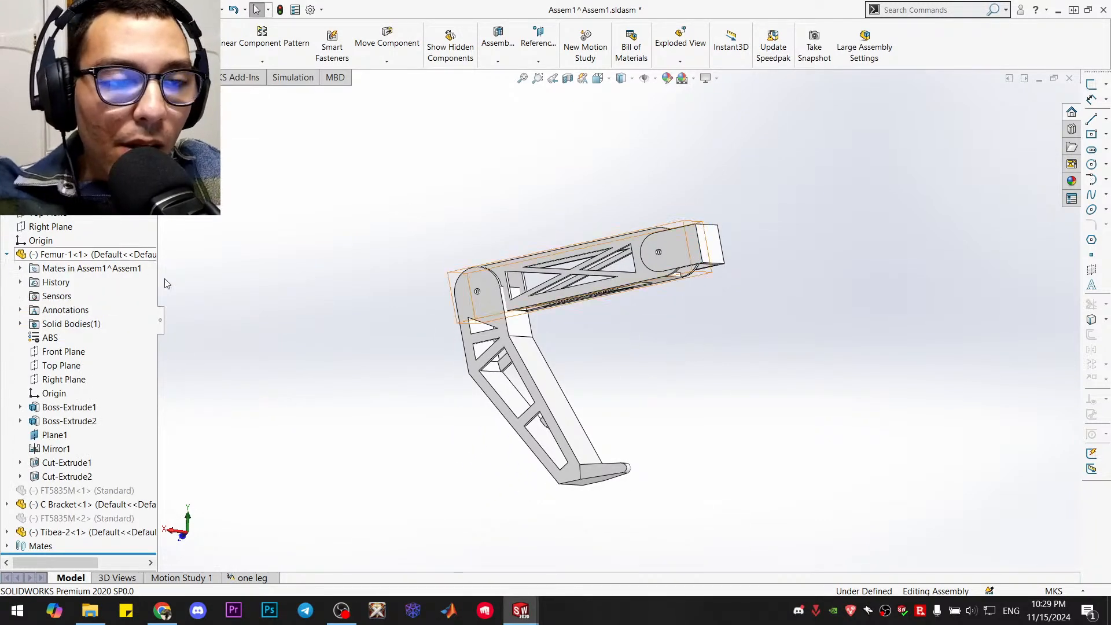
{"action": "middle_click_drag", "start_coordinate": [723, 237], "coordinate": [738, 393]}
{"action": "scroll", "coordinate": [719, 330], "scroll_direction": "down", "scroll_amount": 2}
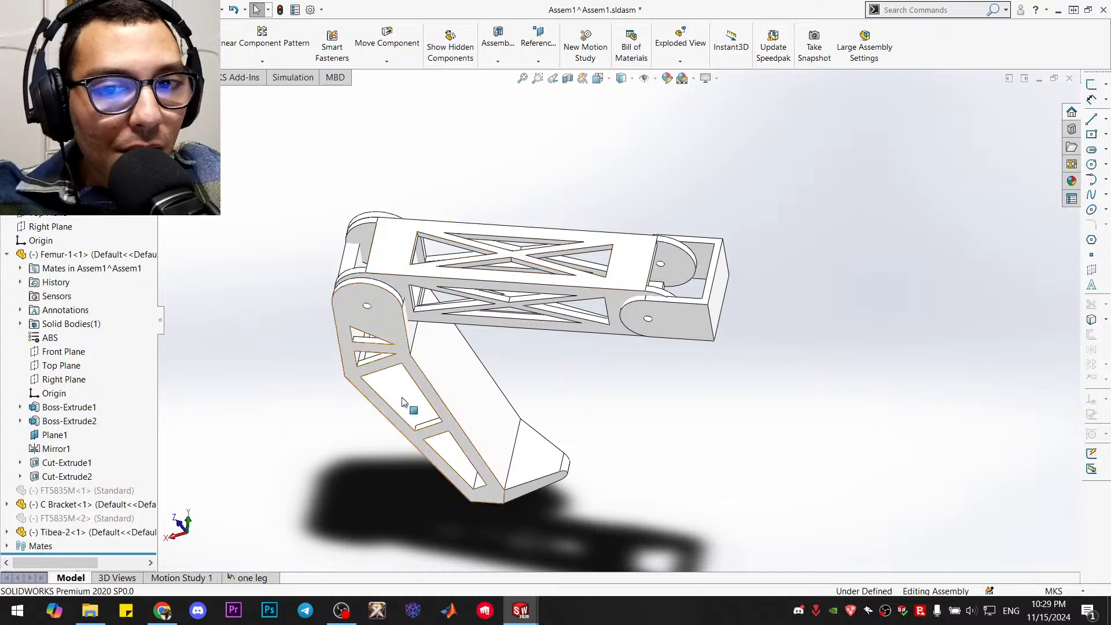
{"action": "mouse_move", "coordinate": [520, 610]}
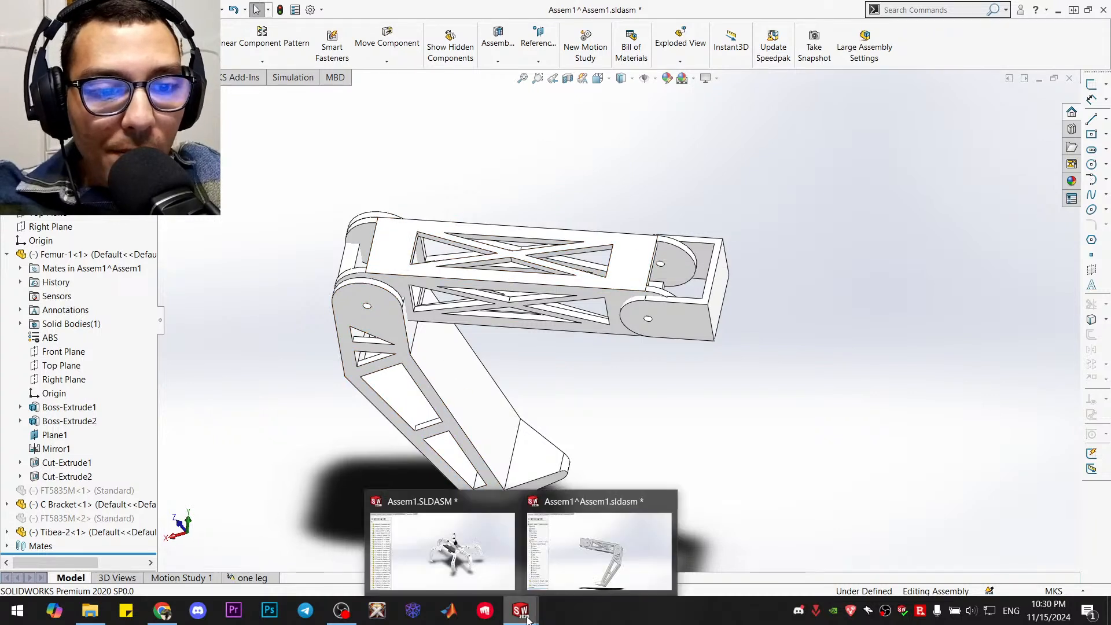
Switch to the full robot assembly and view the mated leg square to its tibia's side face
{"action": "left_click", "coordinate": [468, 567]}
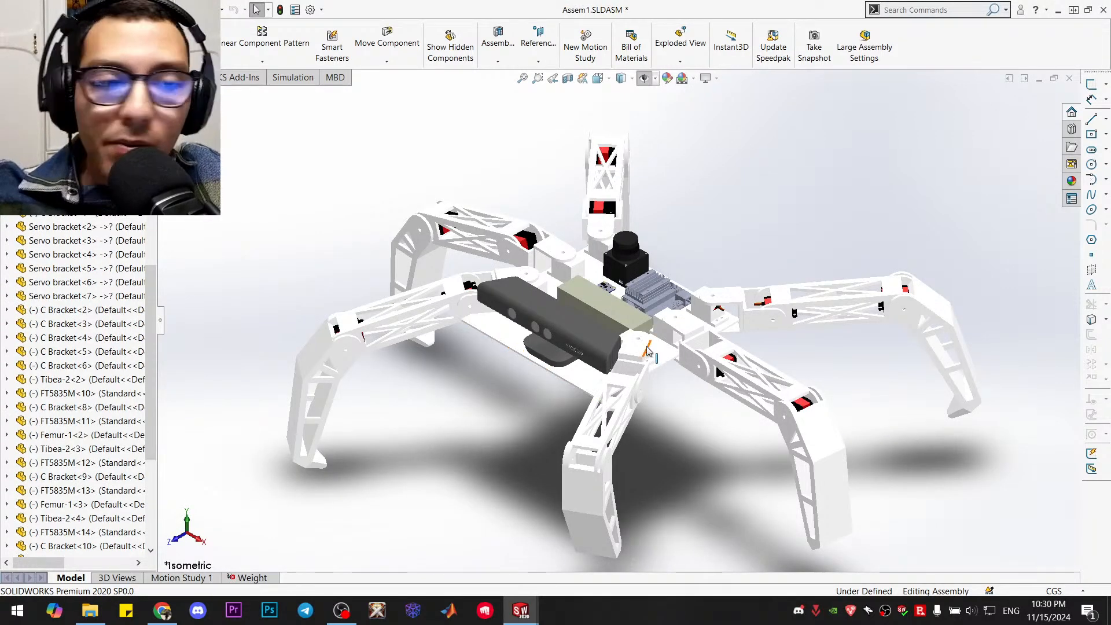
{"action": "middle_click_drag", "start_coordinate": [637, 472], "coordinate": [734, 468]}
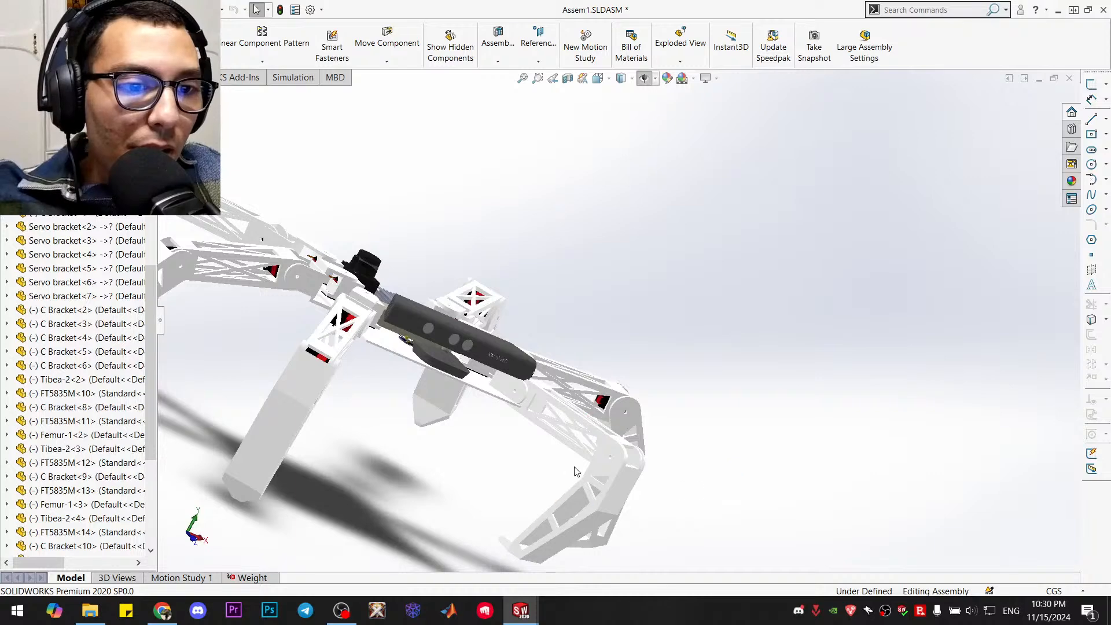
{"action": "left_click", "coordinate": [603, 469]}
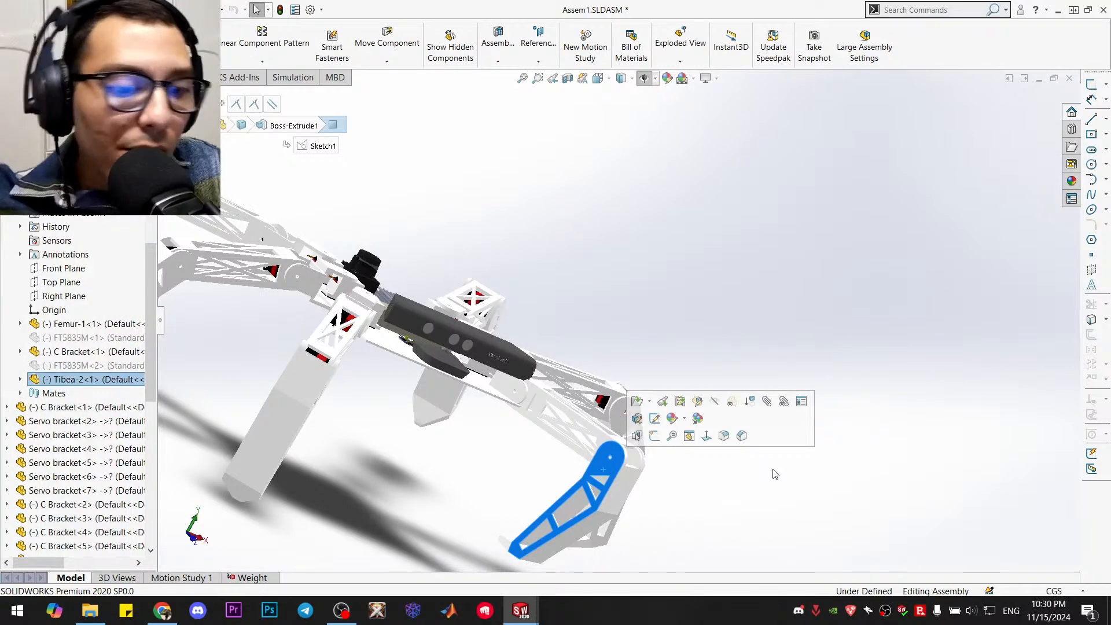
{"action": "key", "text": "ctrl+8"}
{"action": "scroll", "coordinate": [766, 296], "scroll_direction": "down", "scroll_amount": 6}
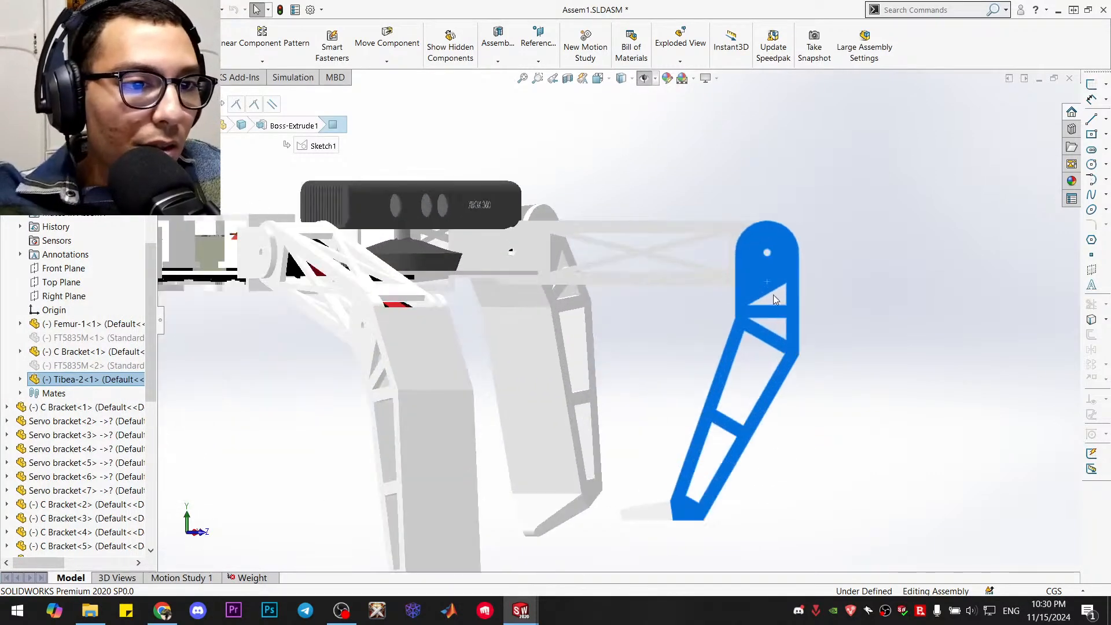
Try to swing the mated leg's tibia and femur by hand within the full robot assembly
{"action": "middle_click_drag", "start_coordinate": [714, 332], "coordinate": [753, 347]}
{"action": "left_click_drag", "start_coordinate": [752, 346], "coordinate": [779, 277]}
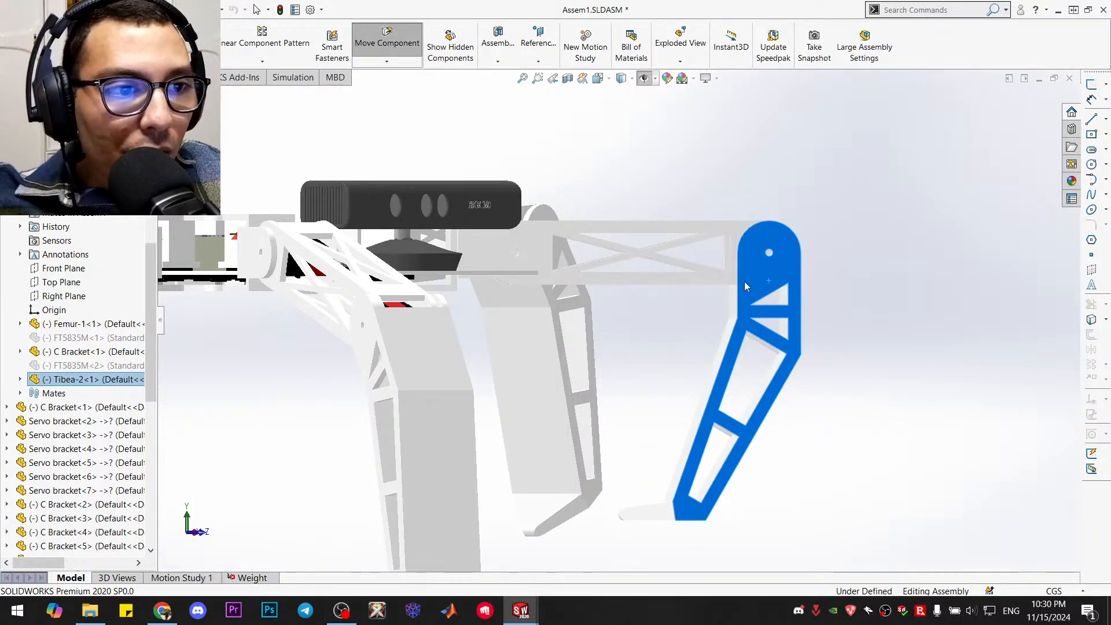
{"action": "left_click_drag", "start_coordinate": [753, 221], "coordinate": [741, 309]}
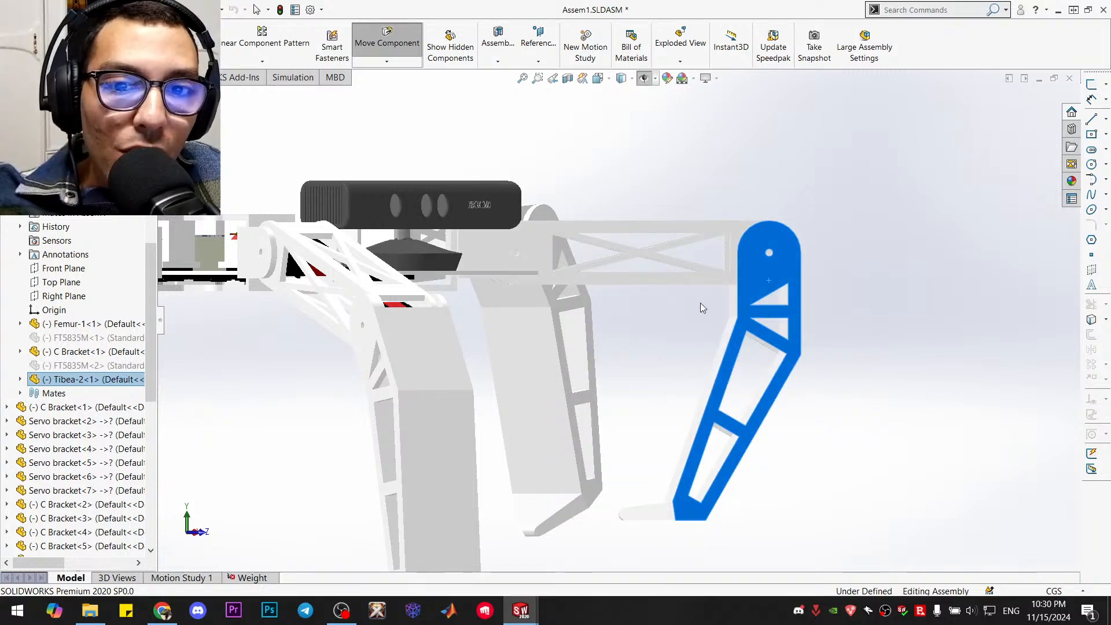
{"action": "key", "text": "Escape"}
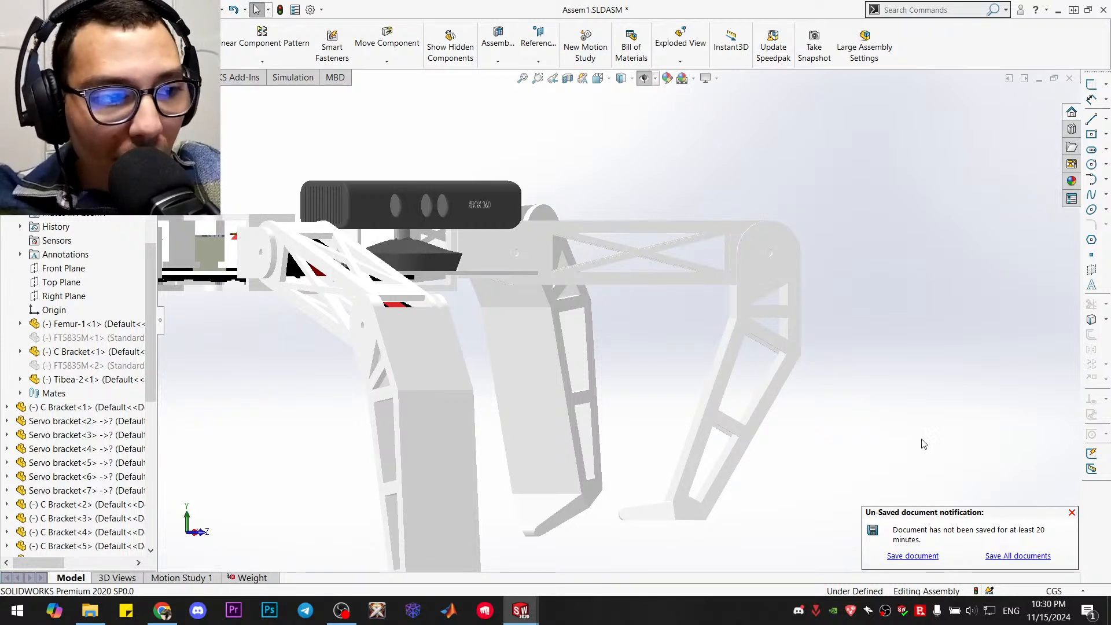
Rebuild and save the robot assembly, storing its unsaved virtual components internally
{"action": "key", "text": "ctrl+s"}
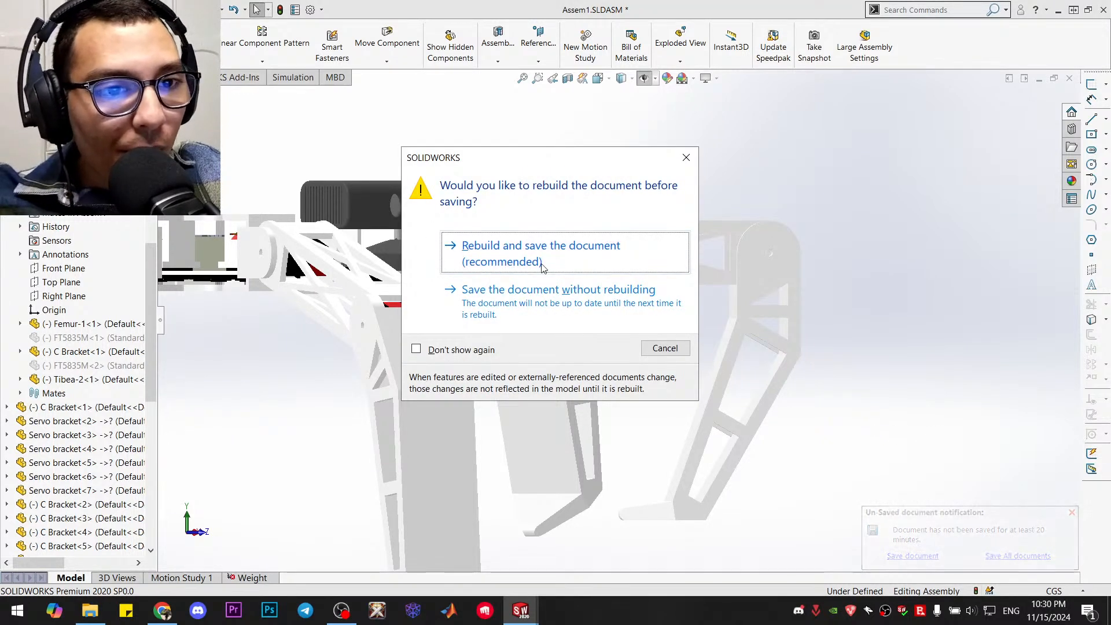
{"action": "left_click", "coordinate": [541, 251]}
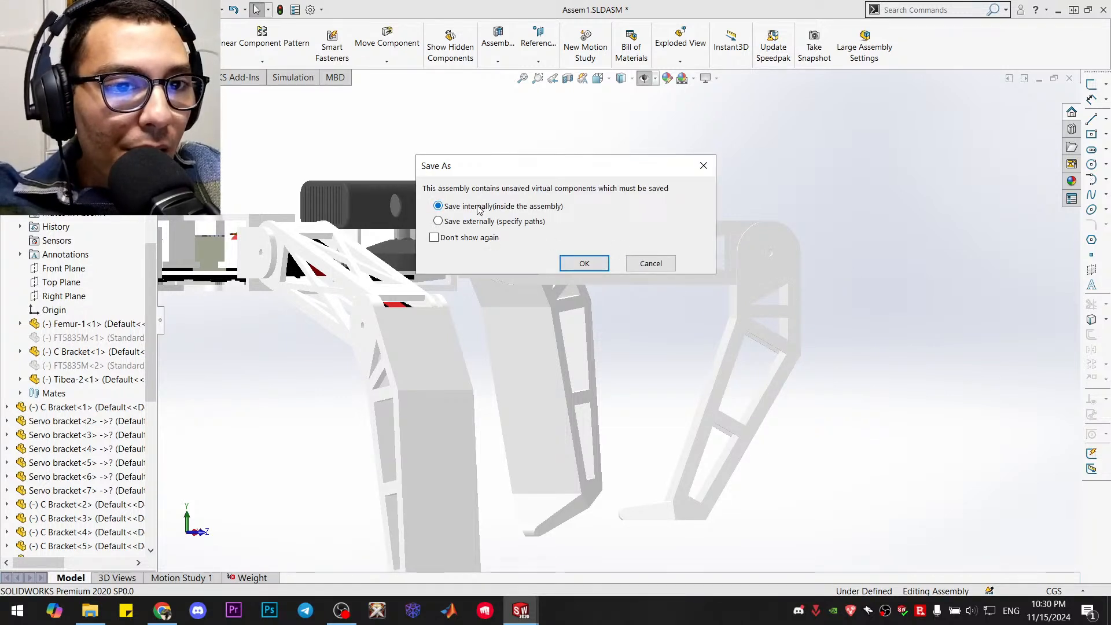
{"action": "left_click", "coordinate": [581, 266]}
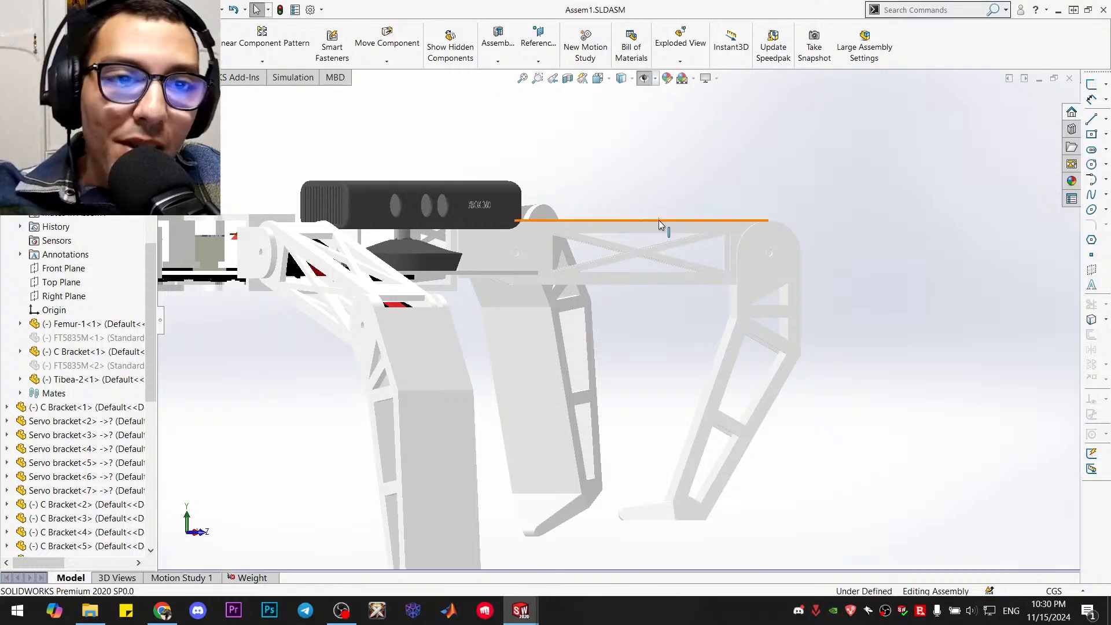
Move the neighbouring middle leg's tibia outward by hand and shift the mated leg by its tibia
{"action": "middle_click_drag", "start_coordinate": [744, 231], "coordinate": [699, 305]}
{"action": "scroll", "coordinate": [648, 220], "scroll_direction": "up", "scroll_amount": 3}
{"action": "scroll", "coordinate": [648, 219], "scroll_direction": "down", "scroll_amount": 2}
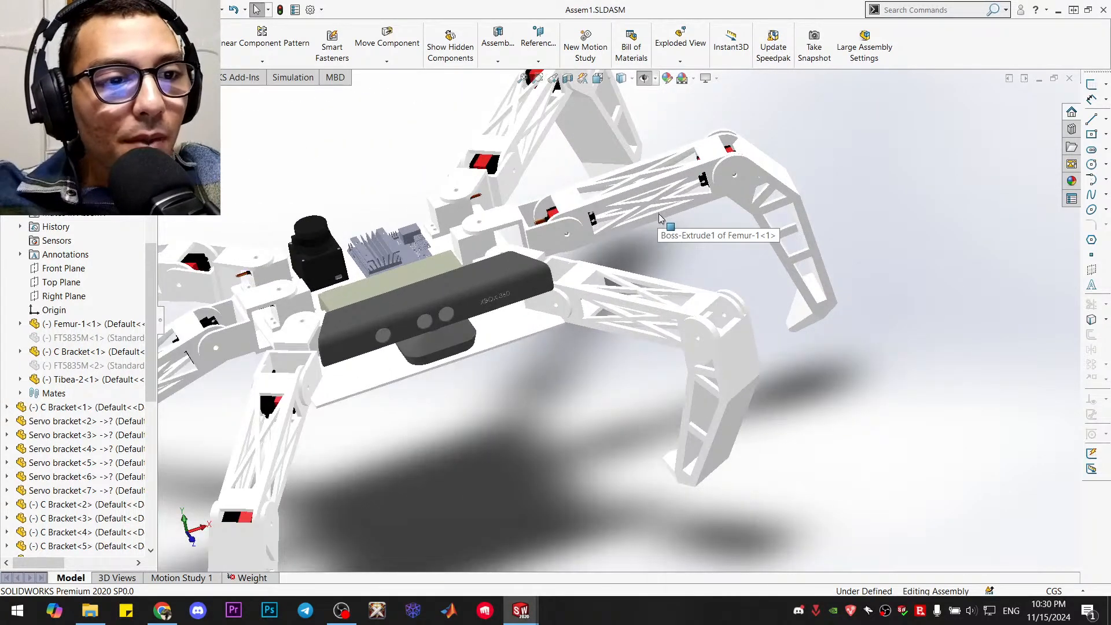
{"action": "left_click_drag", "start_coordinate": [780, 259], "coordinate": [717, 266]}
{"action": "key", "text": "Escape"}
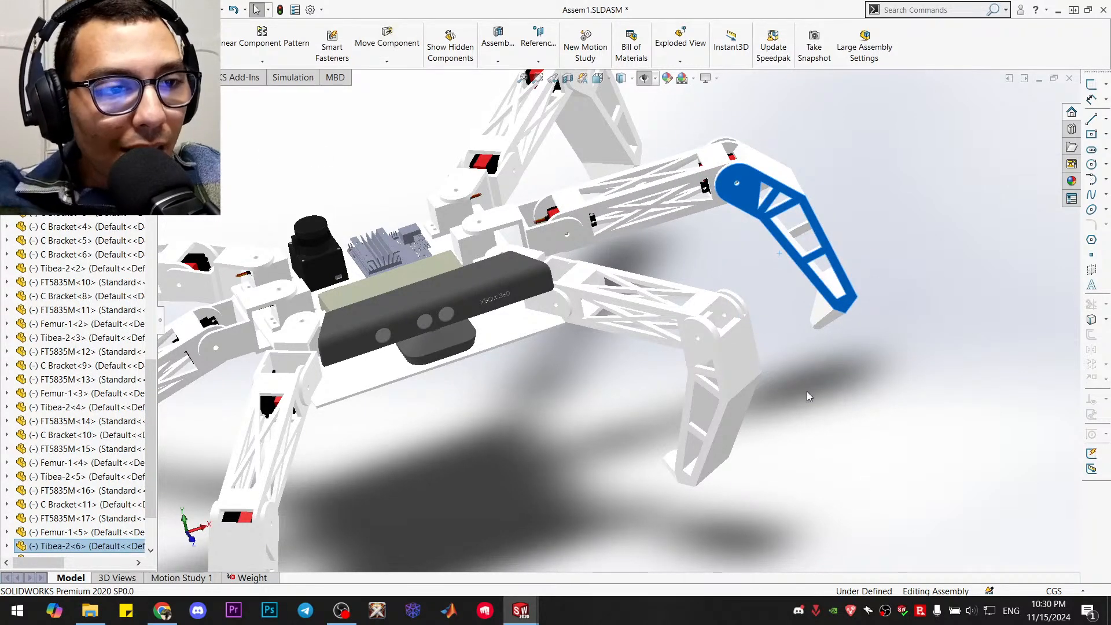
{"action": "left_click", "coordinate": [806, 391]}
{"action": "left_click_drag", "start_coordinate": [715, 447], "coordinate": [692, 396]}
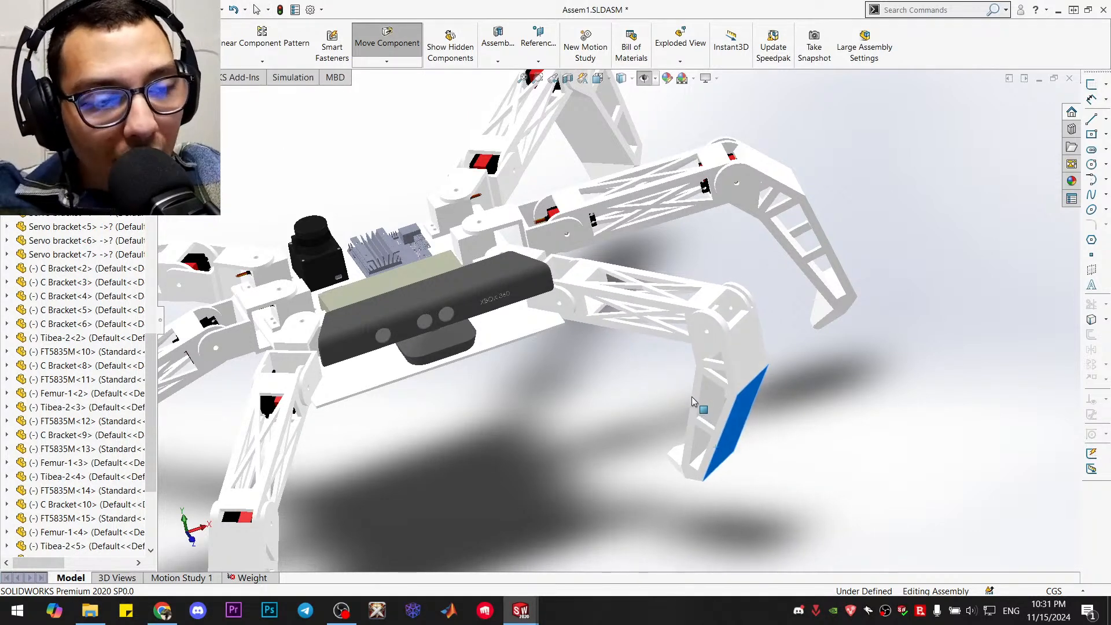
{"action": "key", "text": "Escape"}
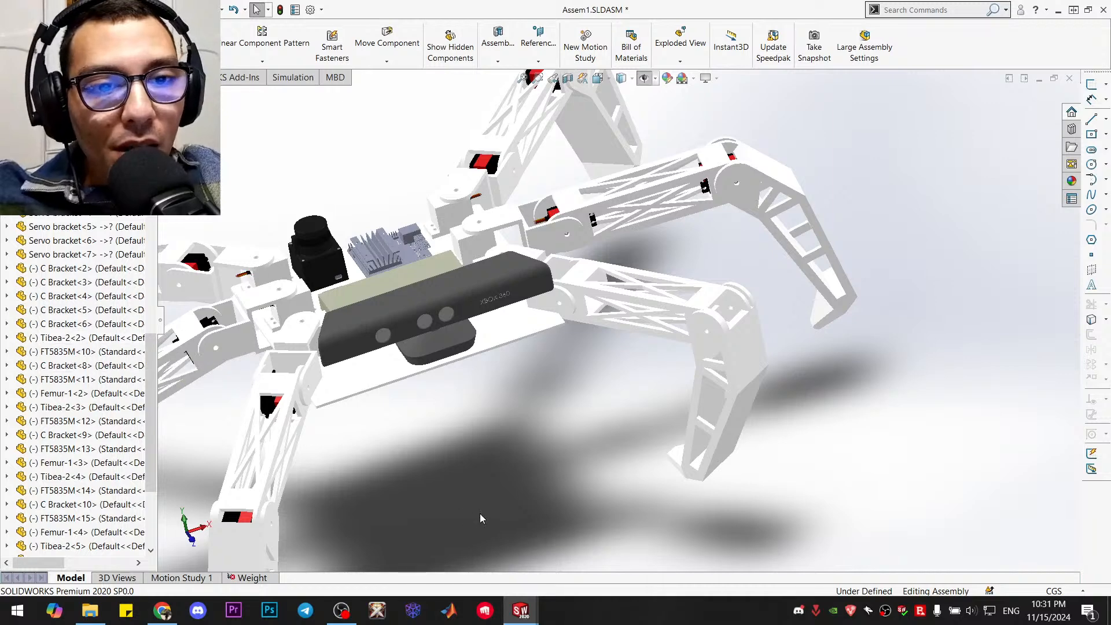
Swing the mated leg sideways about its body joint, away from the front of the Kinect
{"action": "key", "text": "ctrl+7"}
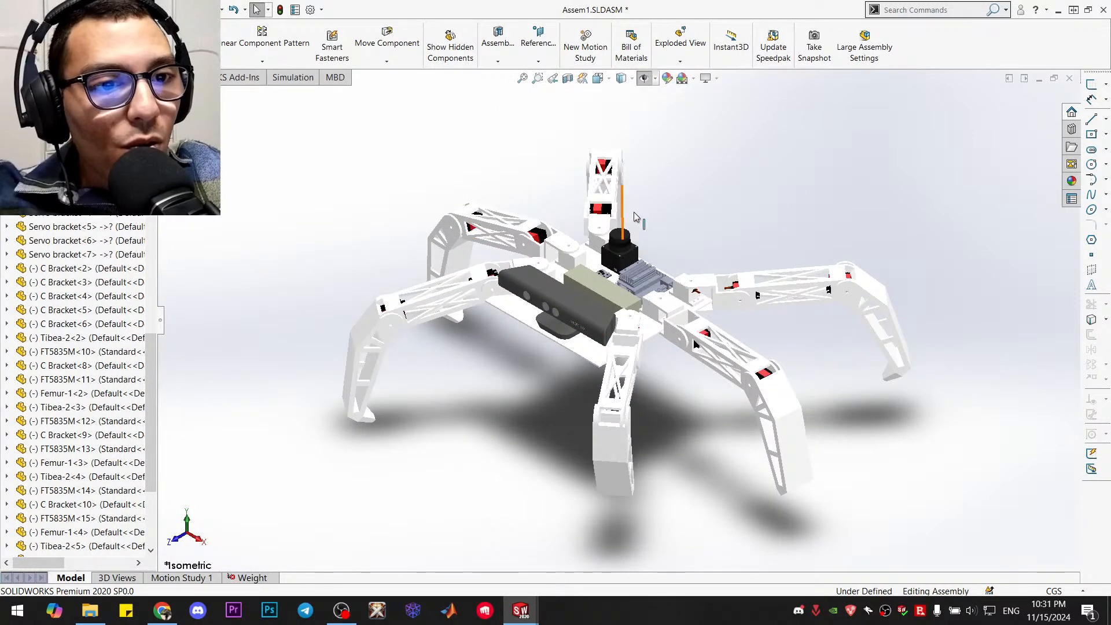
{"action": "scroll", "coordinate": [705, 394], "scroll_direction": "down", "scroll_amount": 3}
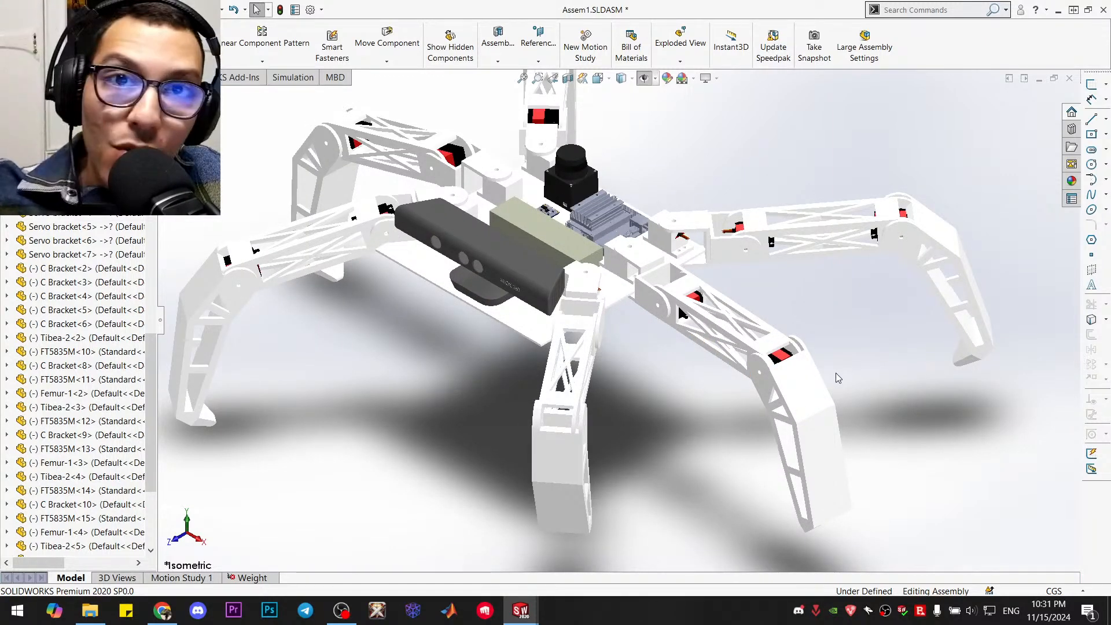
{"action": "scroll", "coordinate": [810, 383], "scroll_direction": "down", "scroll_amount": 4}
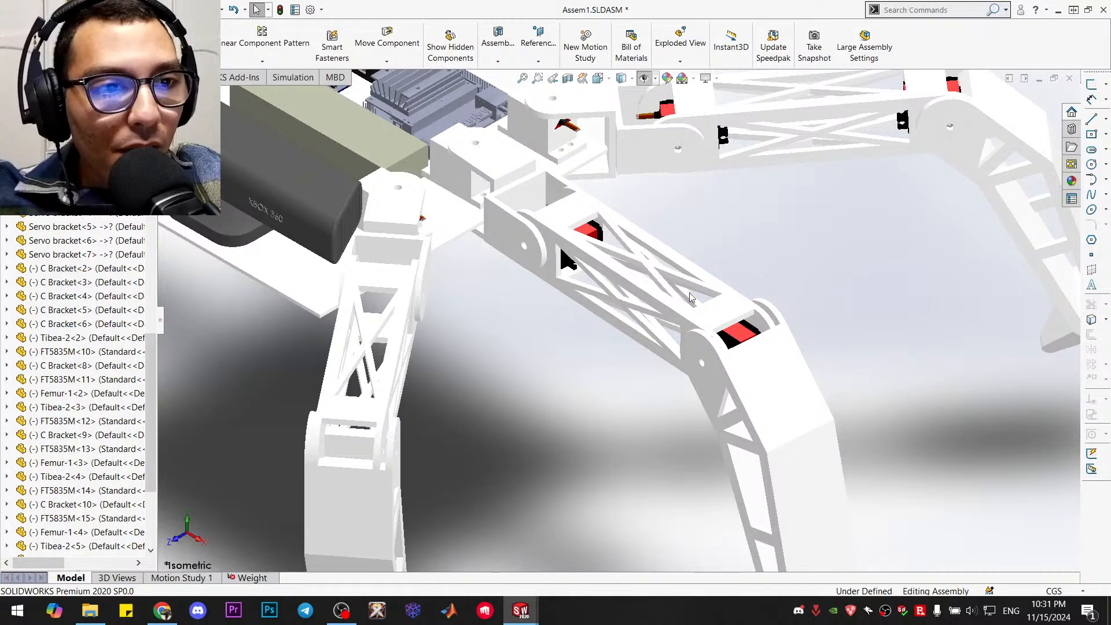
{"action": "middle_click_drag", "start_coordinate": [590, 363], "coordinate": [617, 350]}
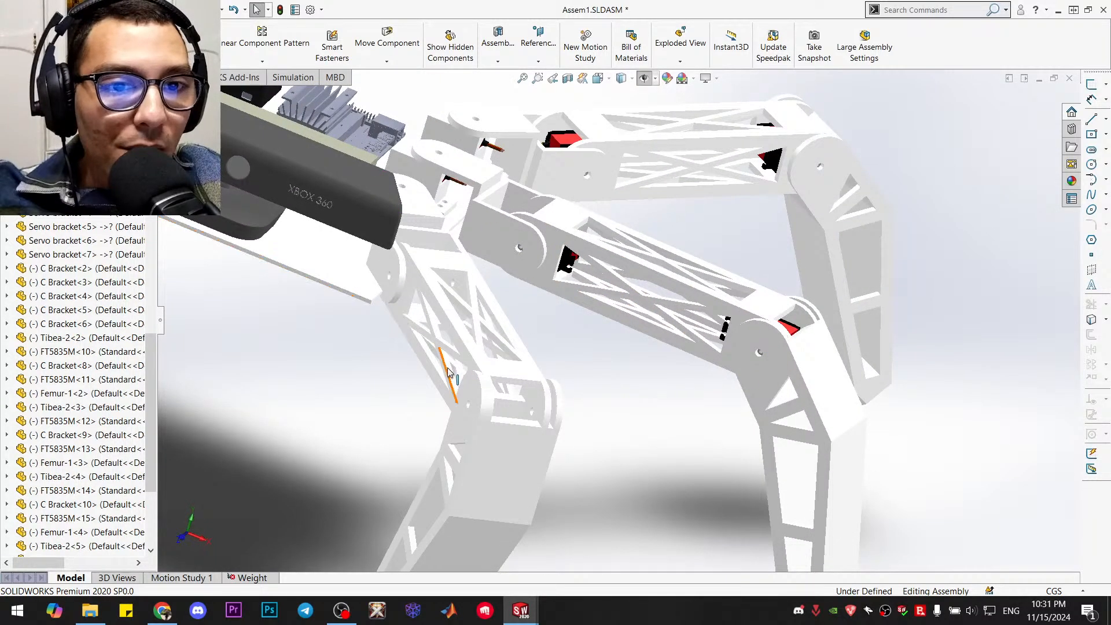
{"action": "left_click_drag", "start_coordinate": [448, 368], "coordinate": [598, 356]}
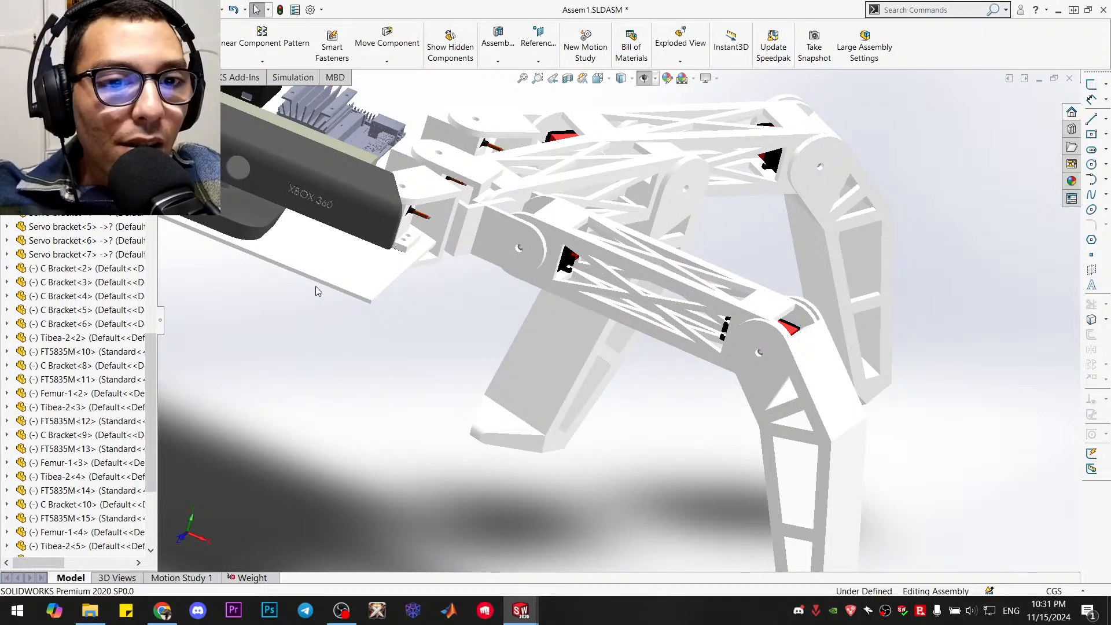
Face the Kinect's front squarely, raise the middle leg's femur by hand to vertical and fold its tibia downward
{"action": "left_click", "coordinate": [330, 234]}
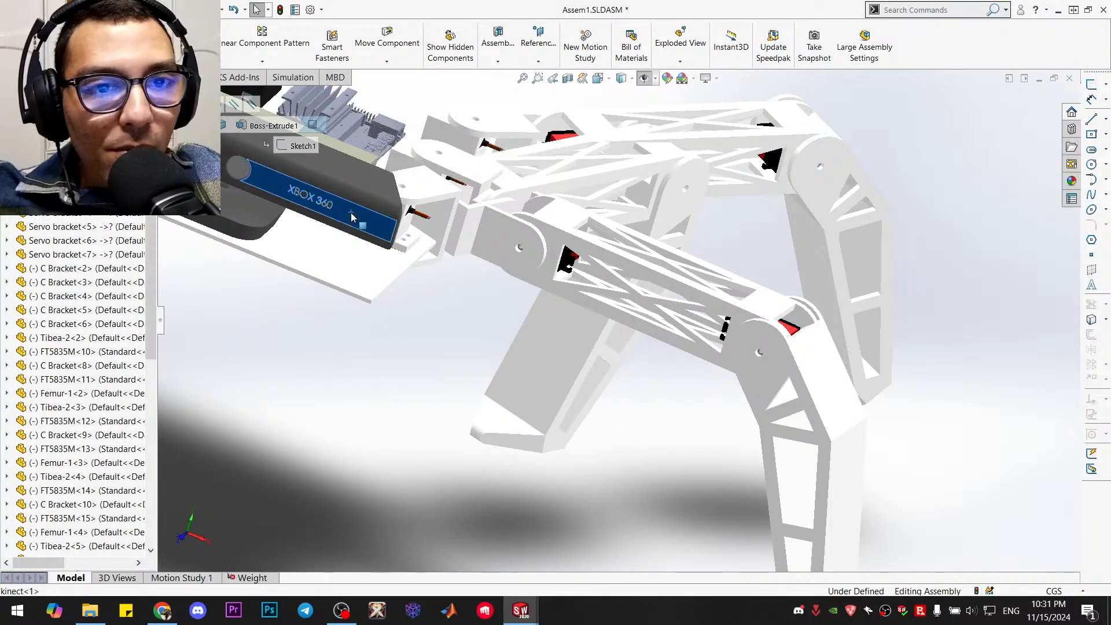
{"action": "key", "text": "ctrl+8"}
{"action": "scroll", "coordinate": [626, 322], "scroll_direction": "down", "scroll_amount": 4}
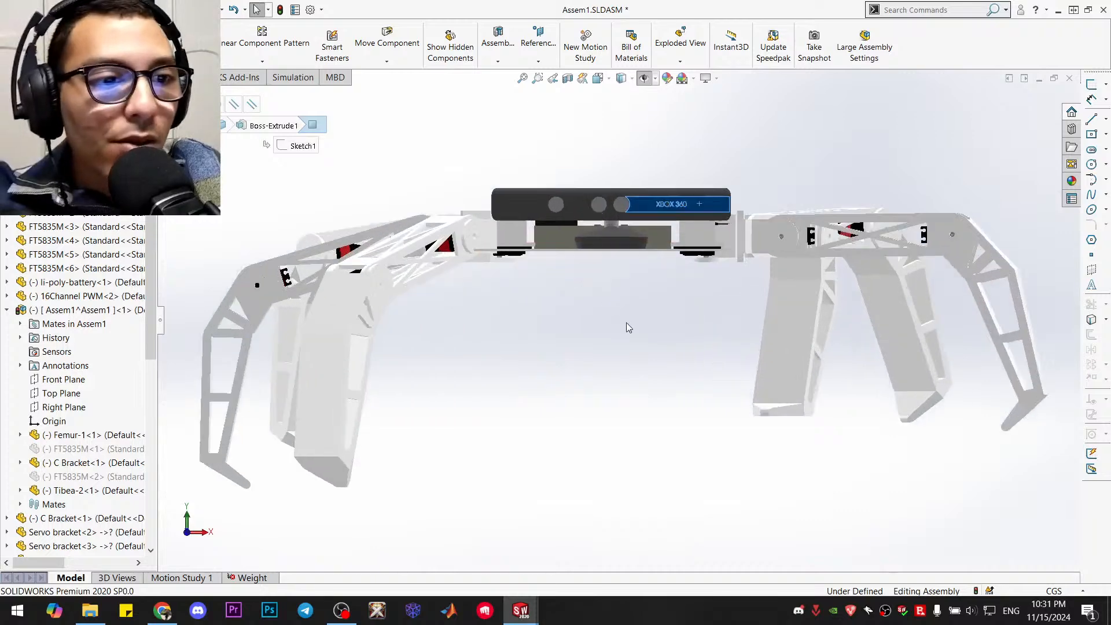
{"action": "left_click", "coordinate": [711, 349]}
{"action": "scroll", "coordinate": [773, 215], "scroll_direction": "up", "scroll_amount": 3}
{"action": "scroll", "coordinate": [783, 268], "scroll_direction": "down", "scroll_amount": 5}
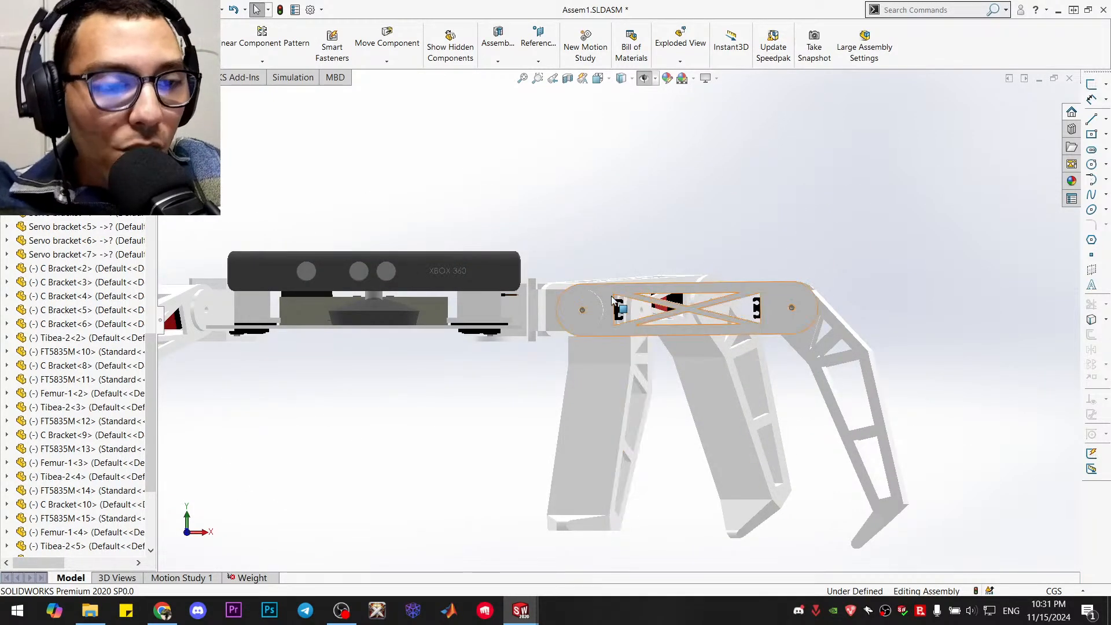
{"action": "left_click_drag", "start_coordinate": [798, 325], "coordinate": [828, 144]}
{"action": "left_click", "coordinate": [687, 200]}
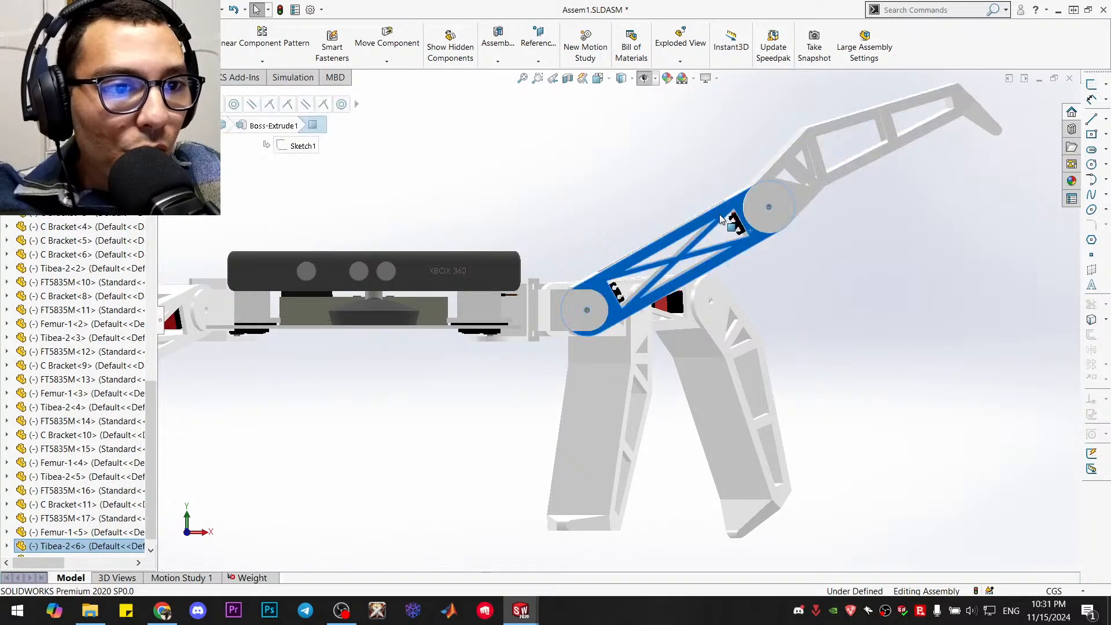
{"action": "left_click_drag", "start_coordinate": [688, 200], "coordinate": [856, 156]}
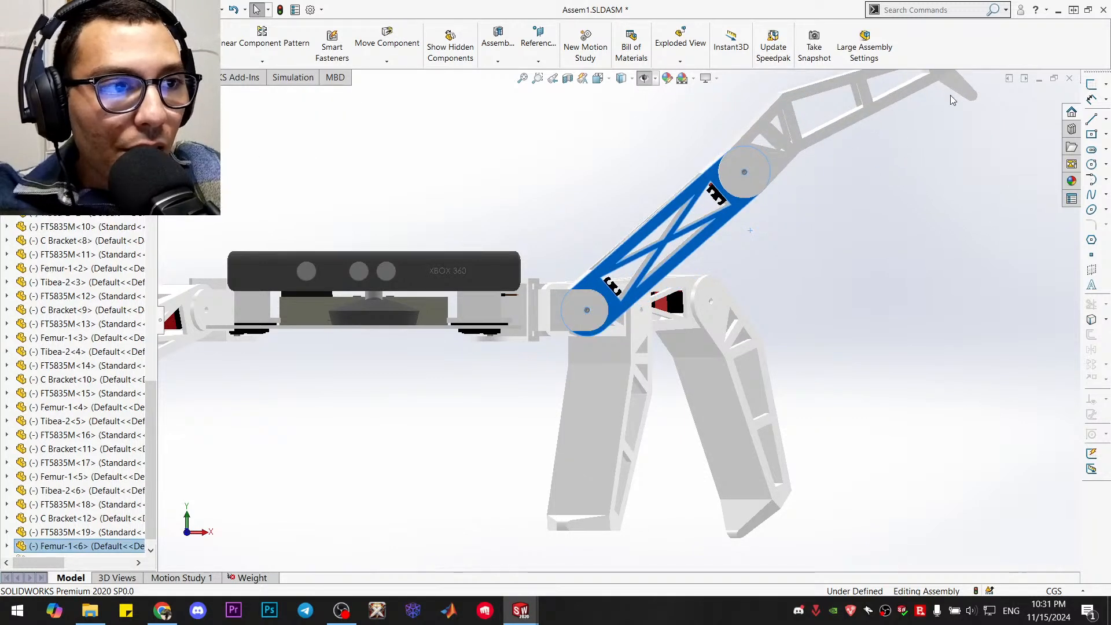
{"action": "left_click_drag", "start_coordinate": [956, 90], "coordinate": [626, 359]}
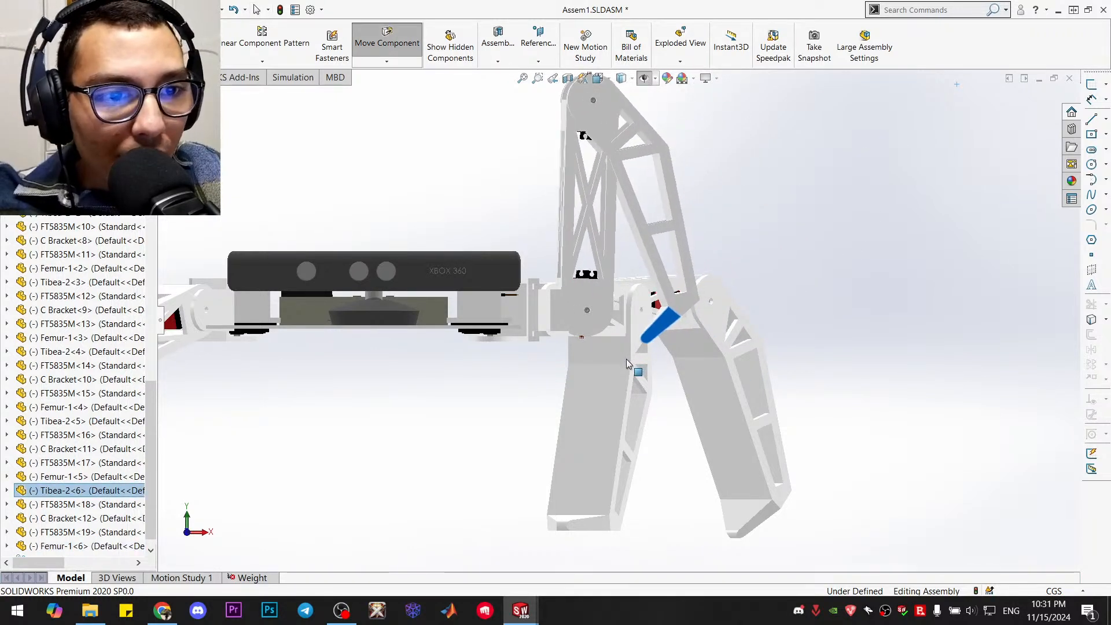
{"action": "key", "text": "Escape"}
Unfold the raised middle leg outward by its foot so the femur slopes upward and the tibia hangs down
{"action": "scroll", "coordinate": [536, 348], "scroll_direction": "down", "scroll_amount": 3}
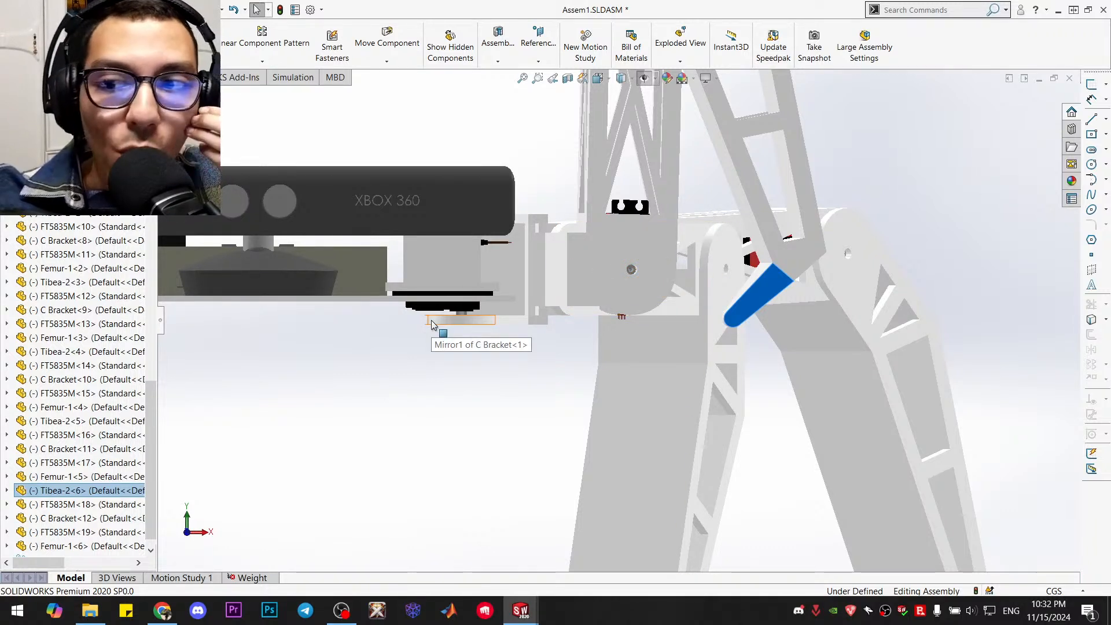
{"action": "scroll", "coordinate": [452, 315], "scroll_direction": "up", "scroll_amount": 3}
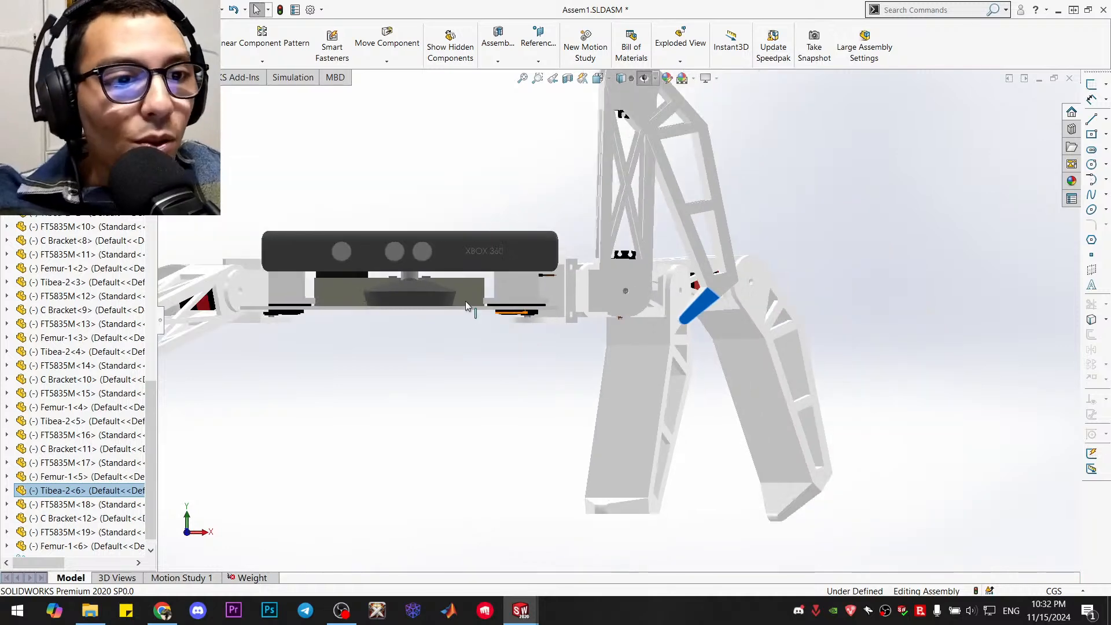
{"action": "scroll", "coordinate": [651, 243], "scroll_direction": "up", "scroll_amount": 1}
{"action": "scroll", "coordinate": [707, 158], "scroll_direction": "down", "scroll_amount": 1}
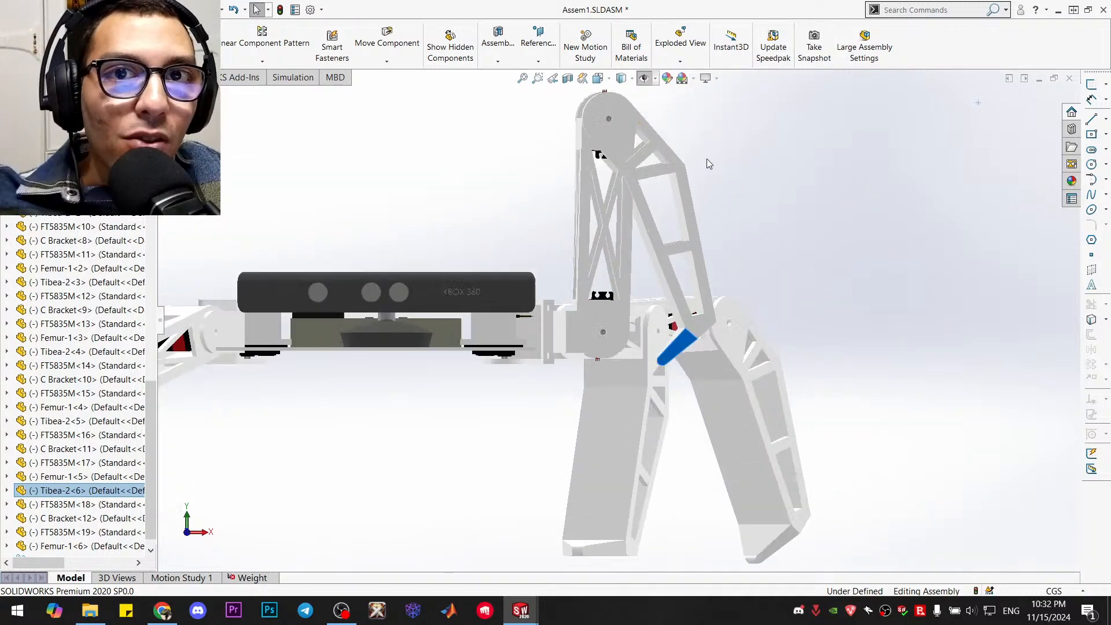
{"action": "scroll", "coordinate": [707, 159], "scroll_direction": "down", "scroll_amount": 1}
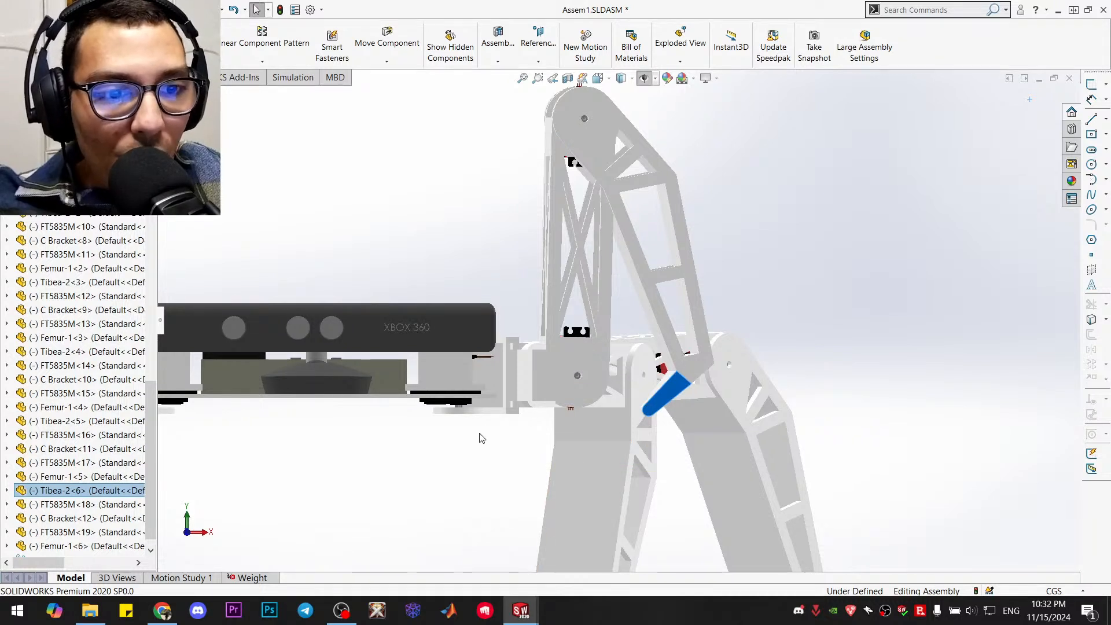
{"action": "middle_click_drag", "start_coordinate": [532, 339], "coordinate": [676, 204]}
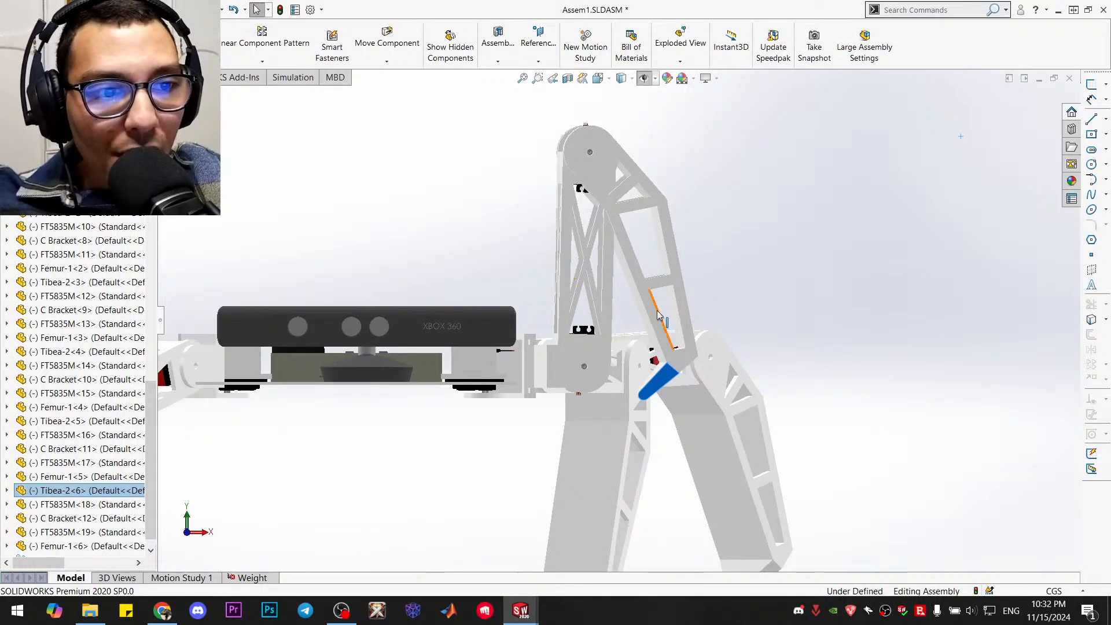
{"action": "left_click_drag", "start_coordinate": [663, 380], "coordinate": [927, 396]}
{"action": "left_click", "coordinate": [940, 279]}
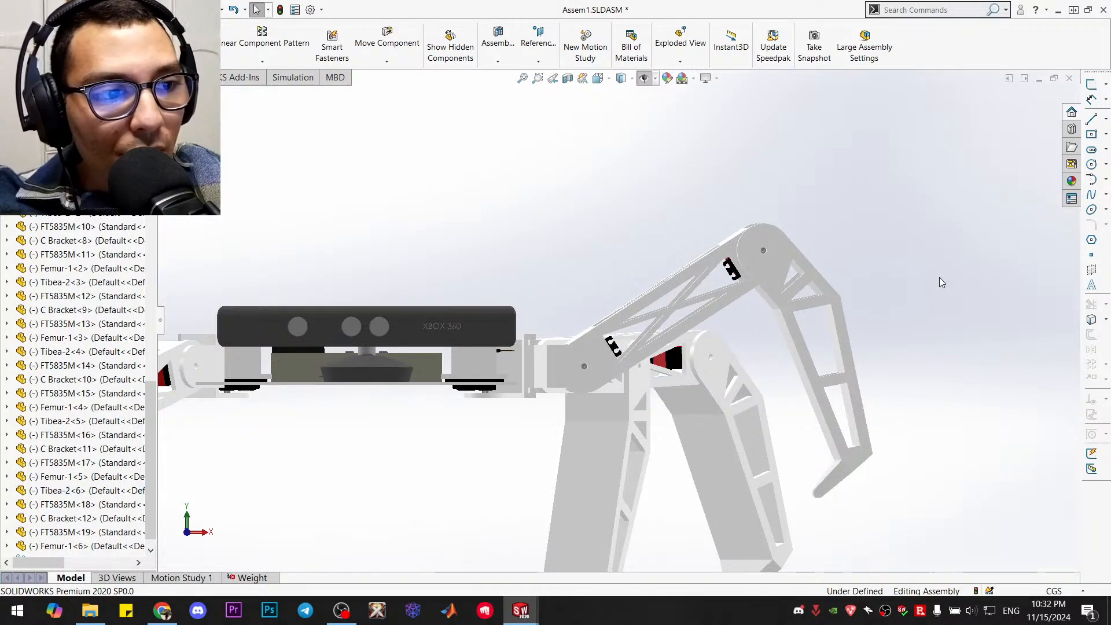
Examine the middle leg's knee from above and below, where the tibia's inner face meets the femur around the servo
{"action": "middle_click_drag", "start_coordinate": [940, 279], "coordinate": [810, 402]}
{"action": "scroll", "coordinate": [809, 402], "scroll_direction": "down", "scroll_amount": 10}
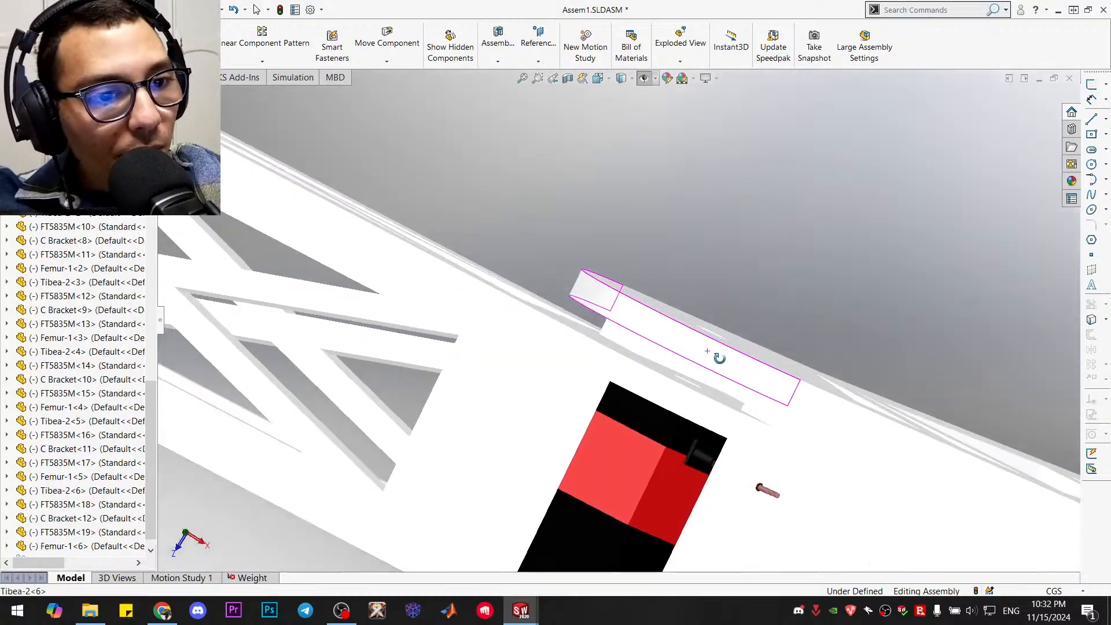
{"action": "middle_click_drag", "start_coordinate": [720, 359], "coordinate": [692, 365]}
{"action": "scroll", "coordinate": [692, 365], "scroll_direction": "up", "scroll_amount": 10}
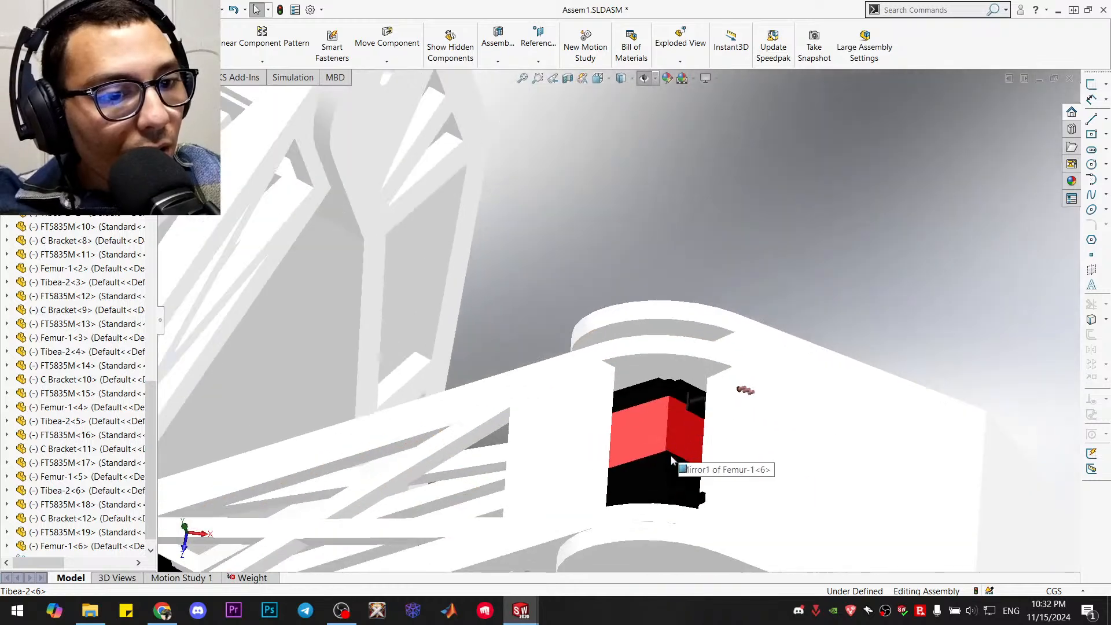
{"action": "scroll", "coordinate": [671, 457], "scroll_direction": "up", "scroll_amount": 5}
{"action": "middle_click_drag", "start_coordinate": [672, 457], "coordinate": [631, 388]}
{"action": "scroll", "coordinate": [608, 452], "scroll_direction": "down", "scroll_amount": 10}
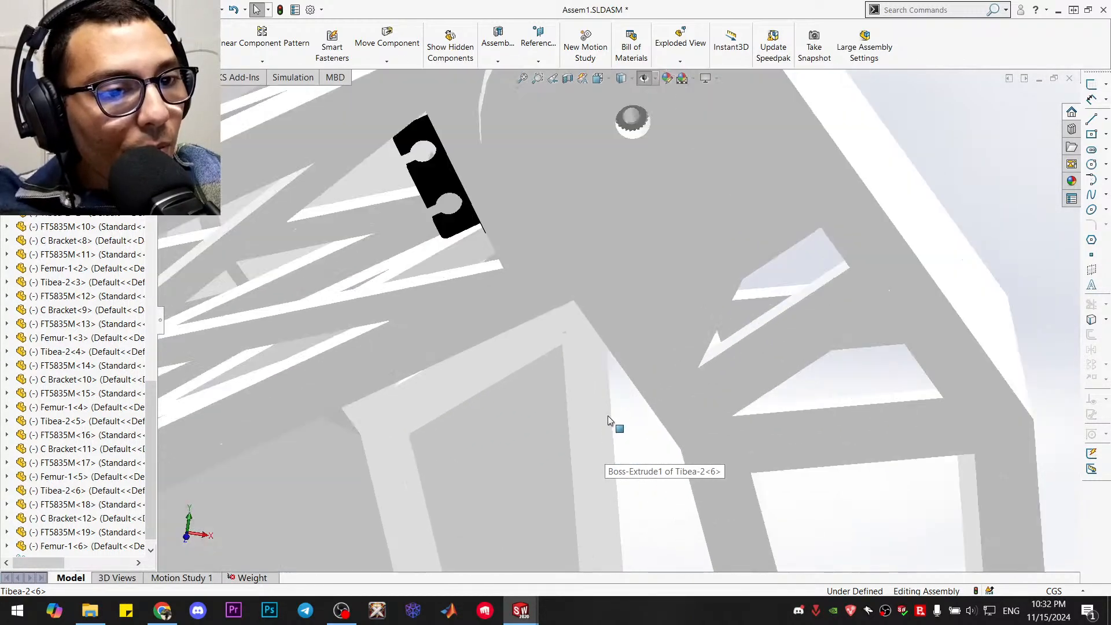
{"action": "middle_click_drag", "start_coordinate": [615, 427], "coordinate": [643, 394]}
{"action": "left_click_drag", "start_coordinate": [647, 409], "coordinate": [852, 307]}
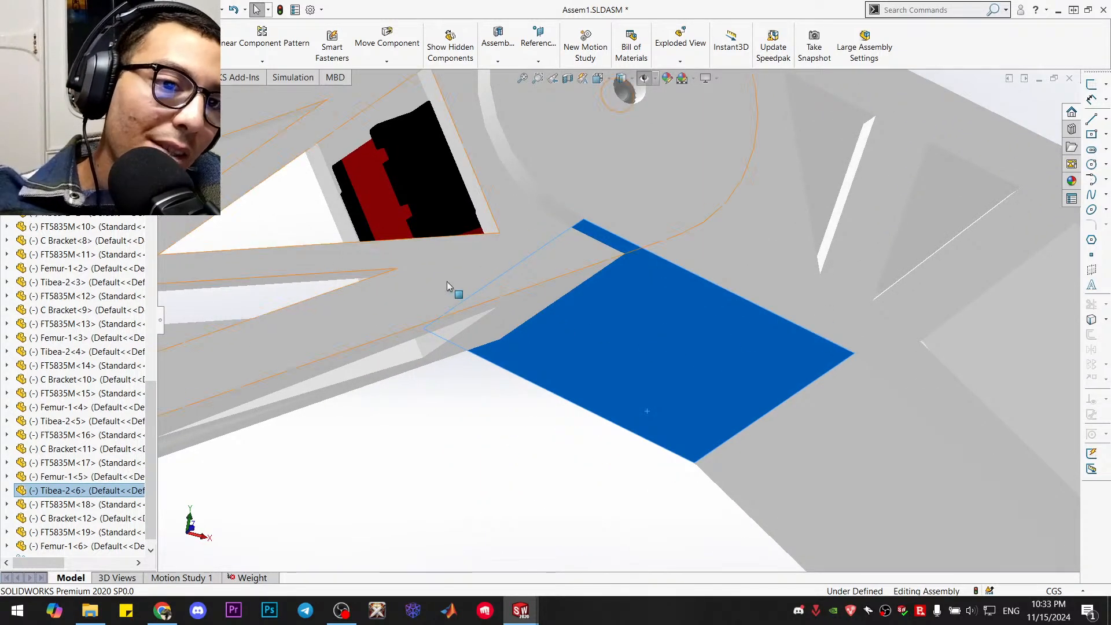
Open the outstretched leg's tibia part, Tibea-2, from the assembly in its own window
{"action": "middle_click_drag", "start_coordinate": [633, 338], "coordinate": [617, 169]}
{"action": "scroll", "coordinate": [617, 169], "scroll_direction": "up", "scroll_amount": 3}
{"action": "middle_click_drag", "start_coordinate": [631, 215], "coordinate": [545, 183]}
{"action": "scroll", "coordinate": [547, 188], "scroll_direction": "down", "scroll_amount": 2}
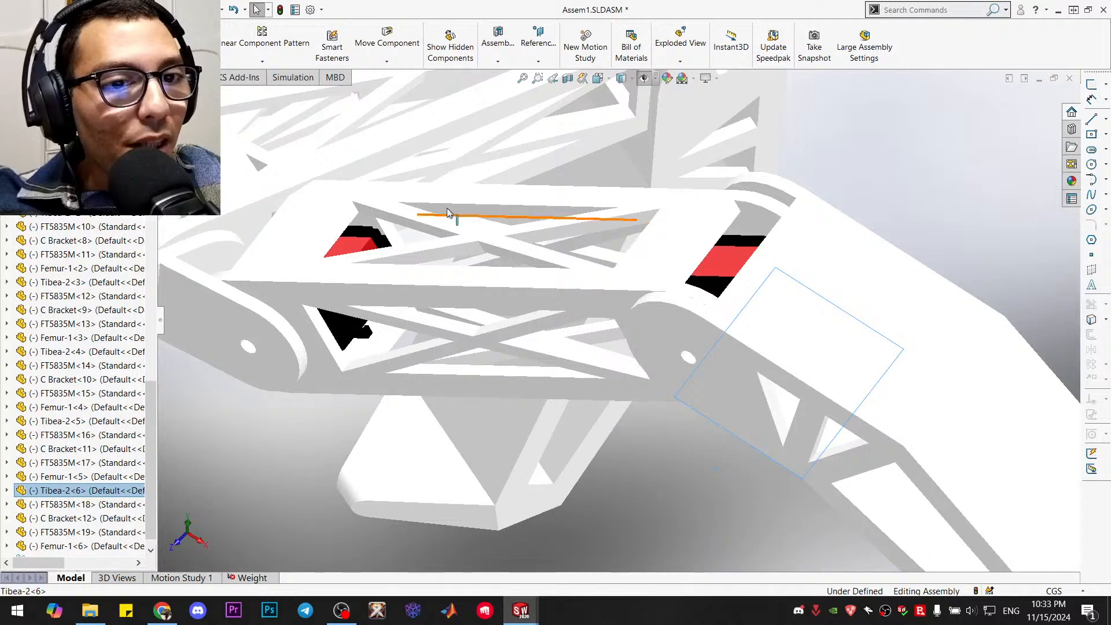
{"action": "middle_click_drag", "start_coordinate": [709, 206], "coordinate": [747, 217]}
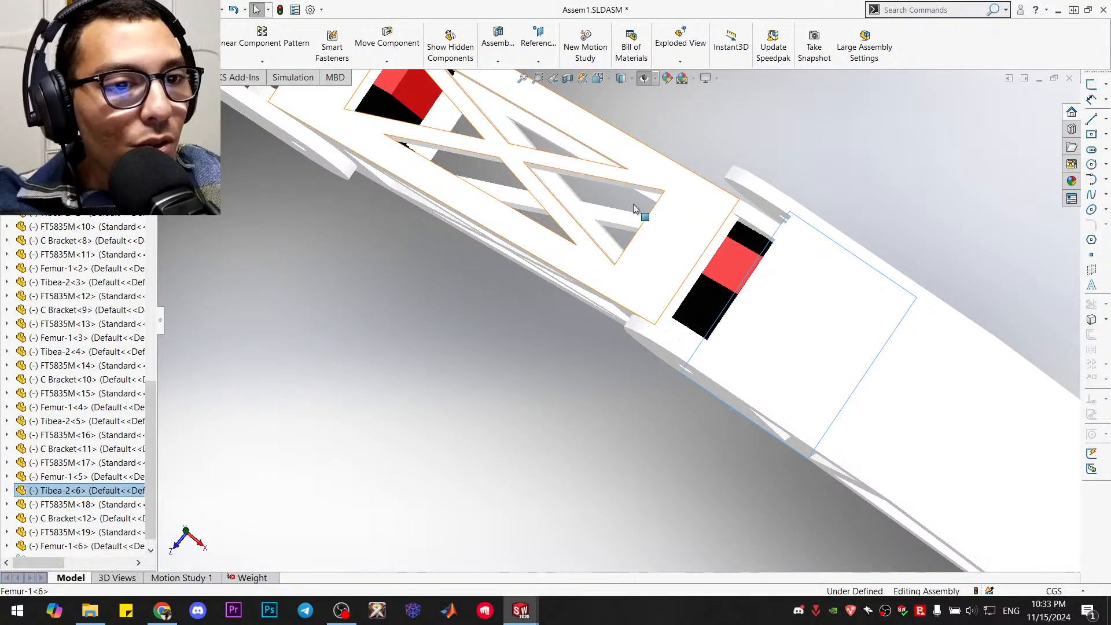
{"action": "left_click", "coordinate": [183, 372]}
{"action": "middle_click_drag", "start_coordinate": [398, 311], "coordinate": [645, 271]}
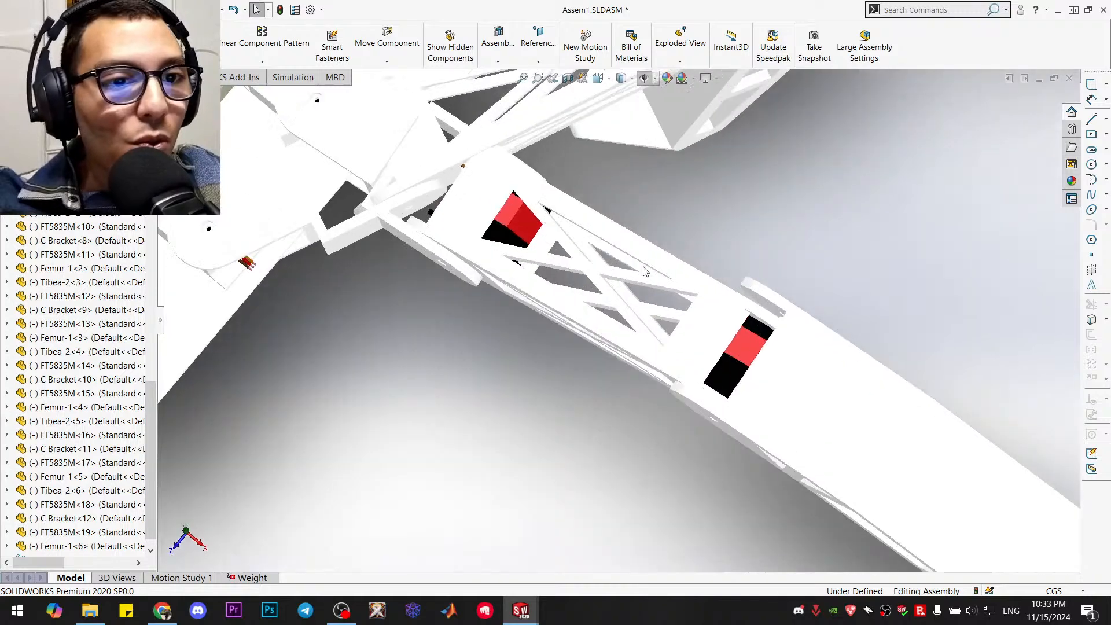
{"action": "left_click", "coordinate": [868, 393]}
{"action": "right_click", "coordinate": [867, 391]}
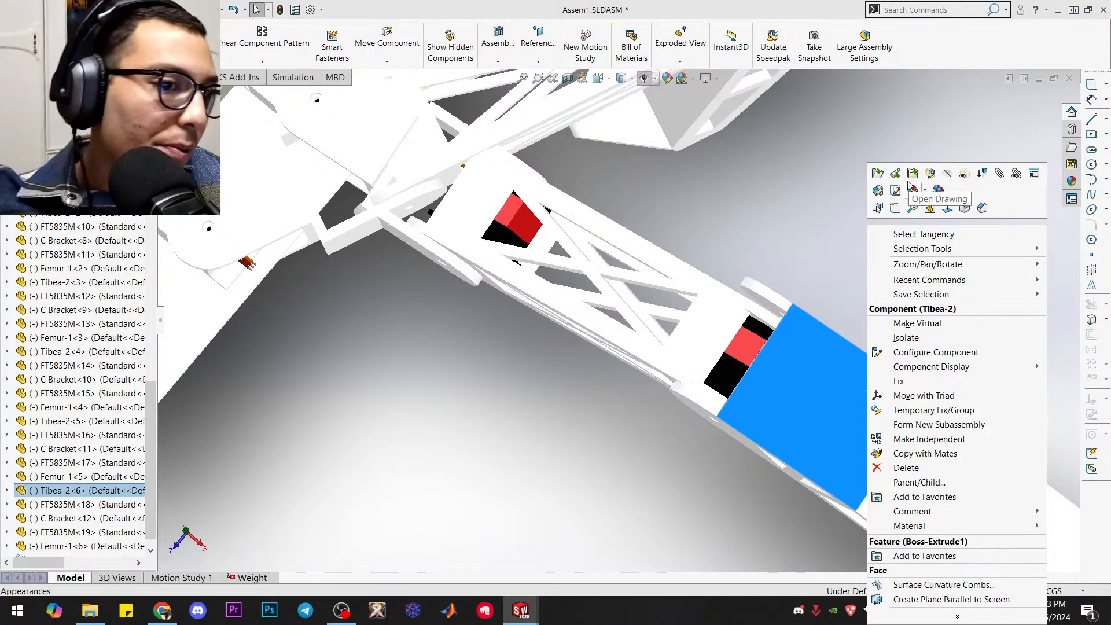
{"action": "left_click", "coordinate": [894, 174]}
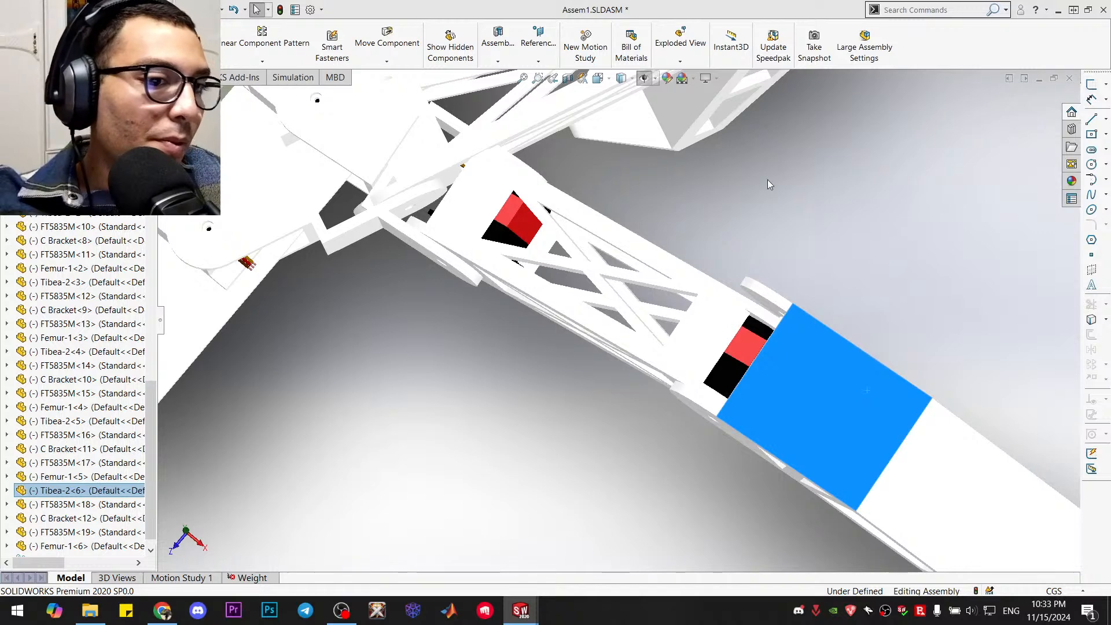
{"action": "mouse_move", "coordinate": [520, 611]}
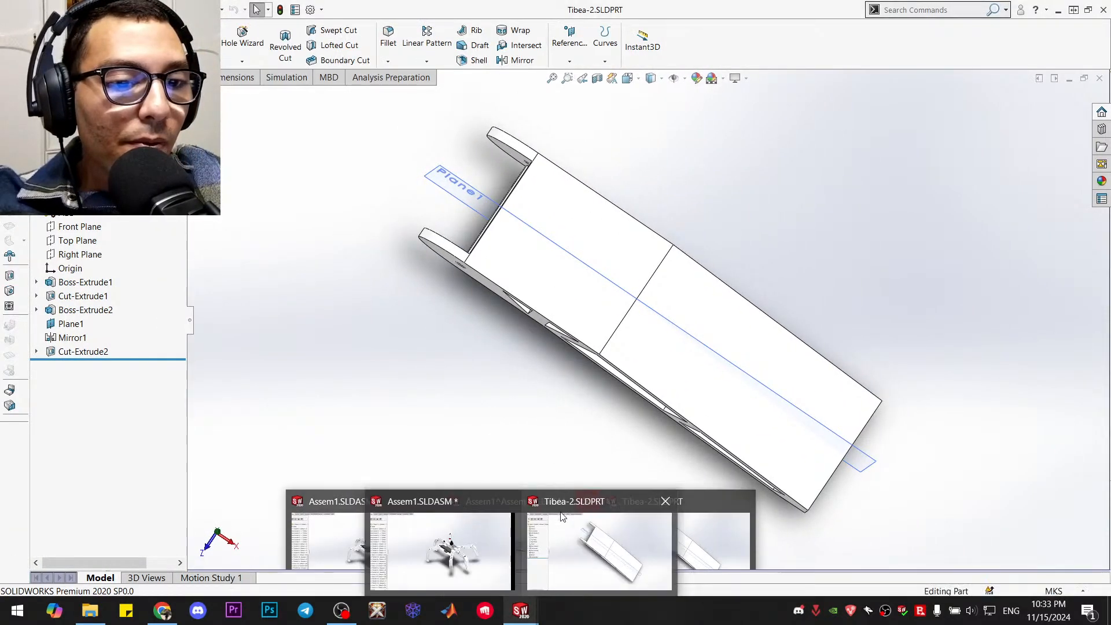
{"action": "left_click", "coordinate": [581, 535]}
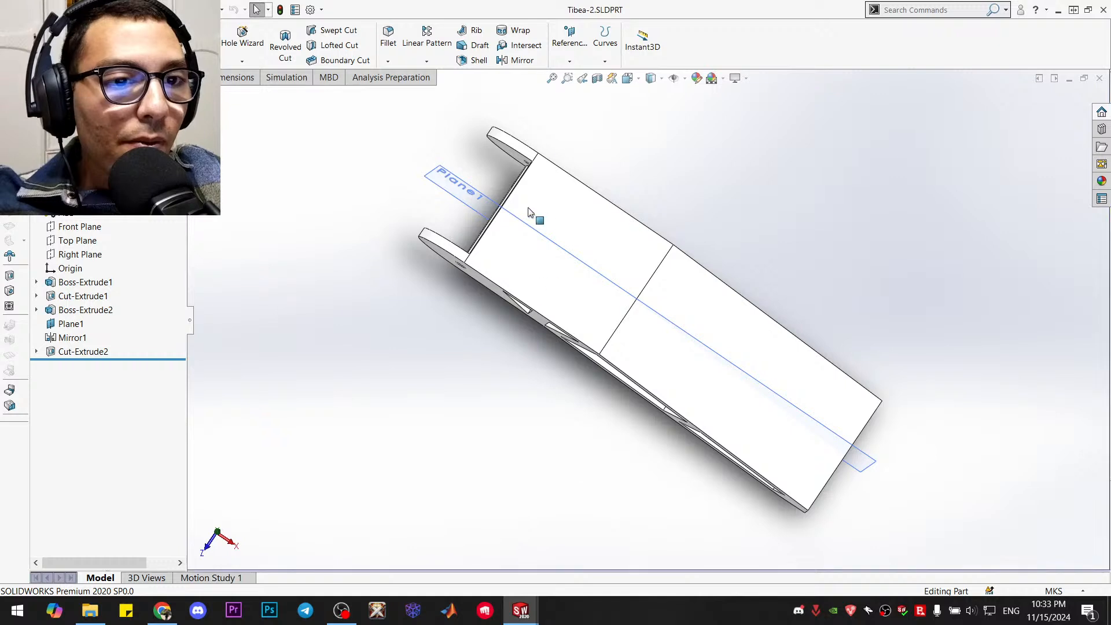
Set the blind depth of the tibia's Boss-Extrude2 to 0.05 m and view the part isometrically
{"action": "right_click", "coordinate": [73, 313]}
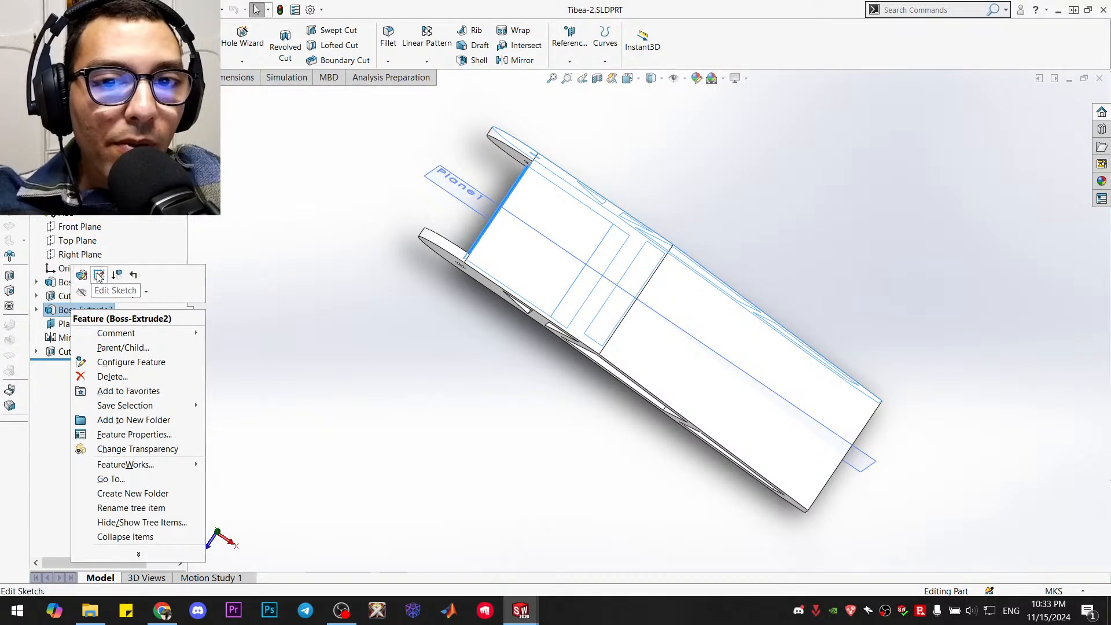
{"action": "left_click", "coordinate": [81, 275]}
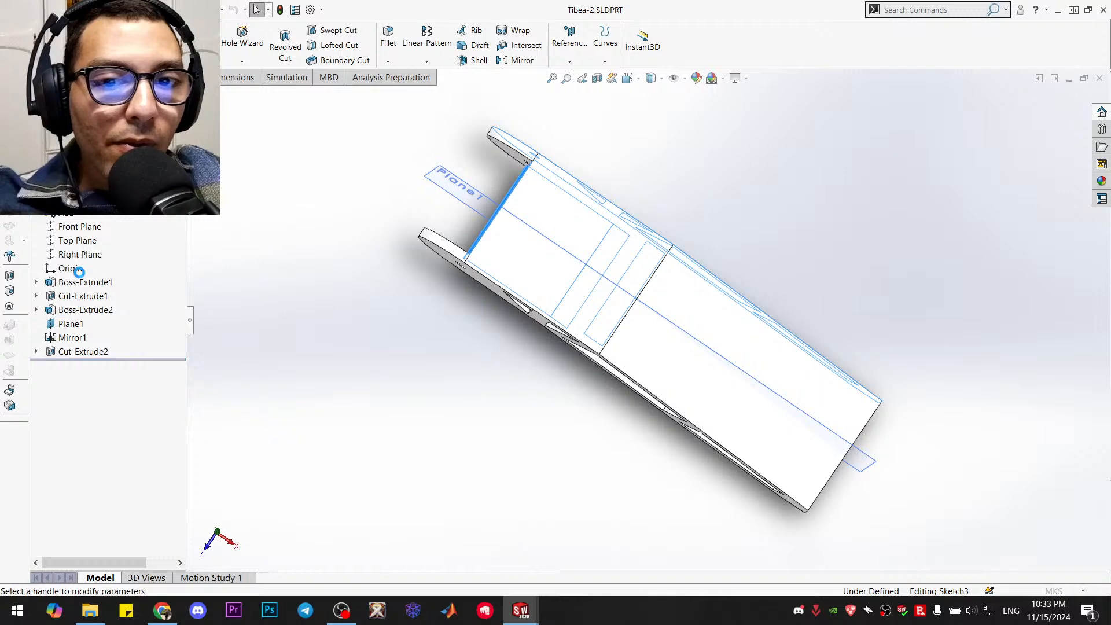
{"action": "right_click", "coordinate": [78, 284]}
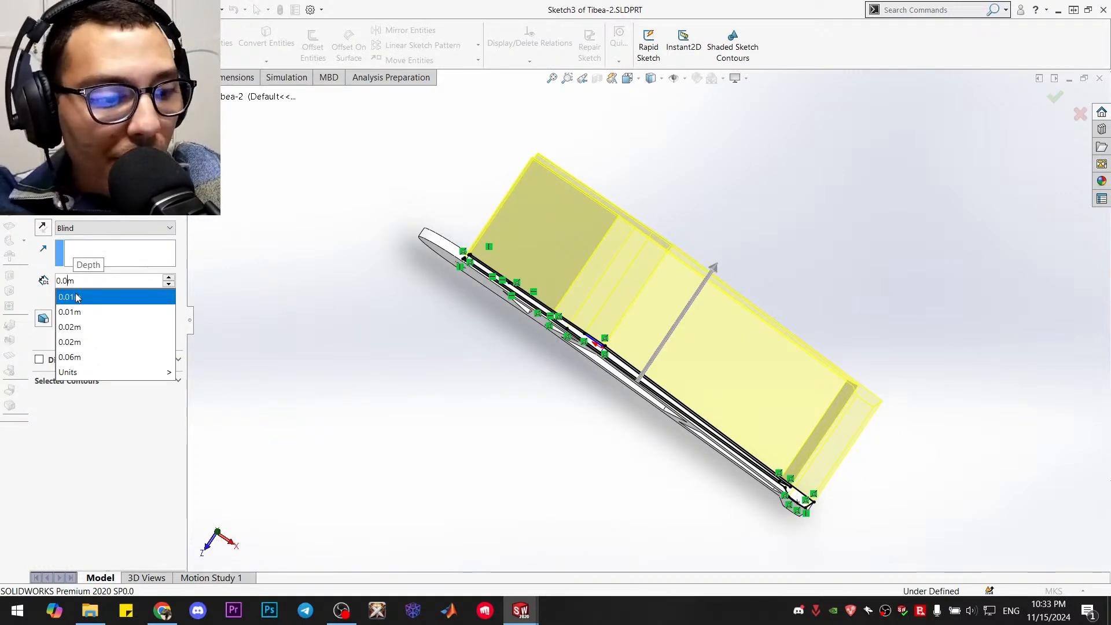
{"action": "type", "text": "5"}
{"action": "key", "text": "Return"}
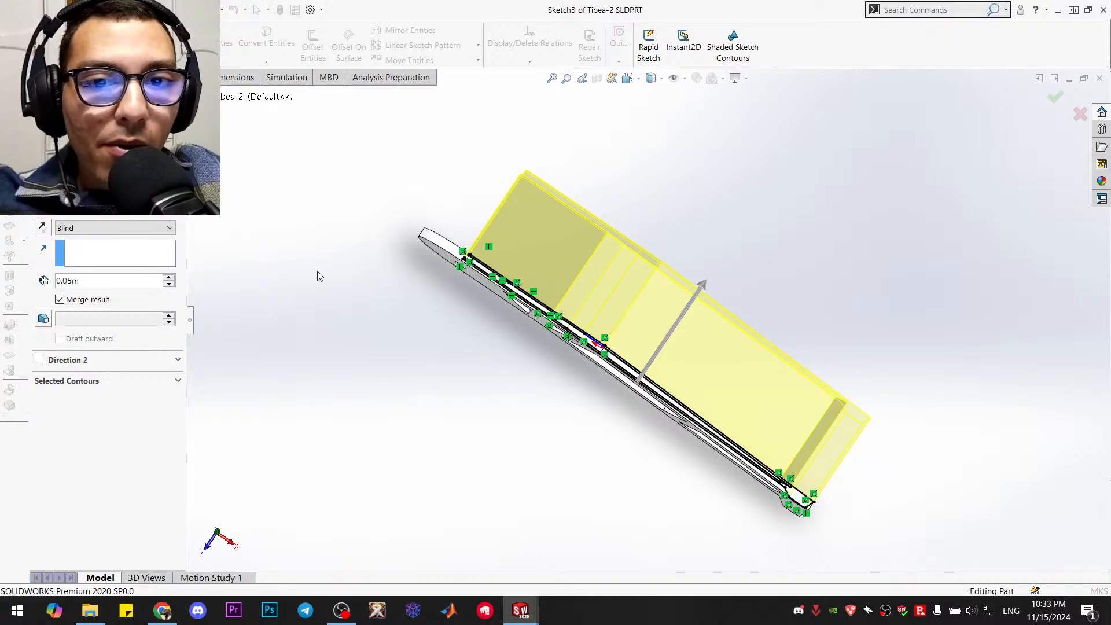
{"action": "key", "text": "Return"}
{"action": "middle_click_drag", "start_coordinate": [769, 231], "coordinate": [846, 313]}
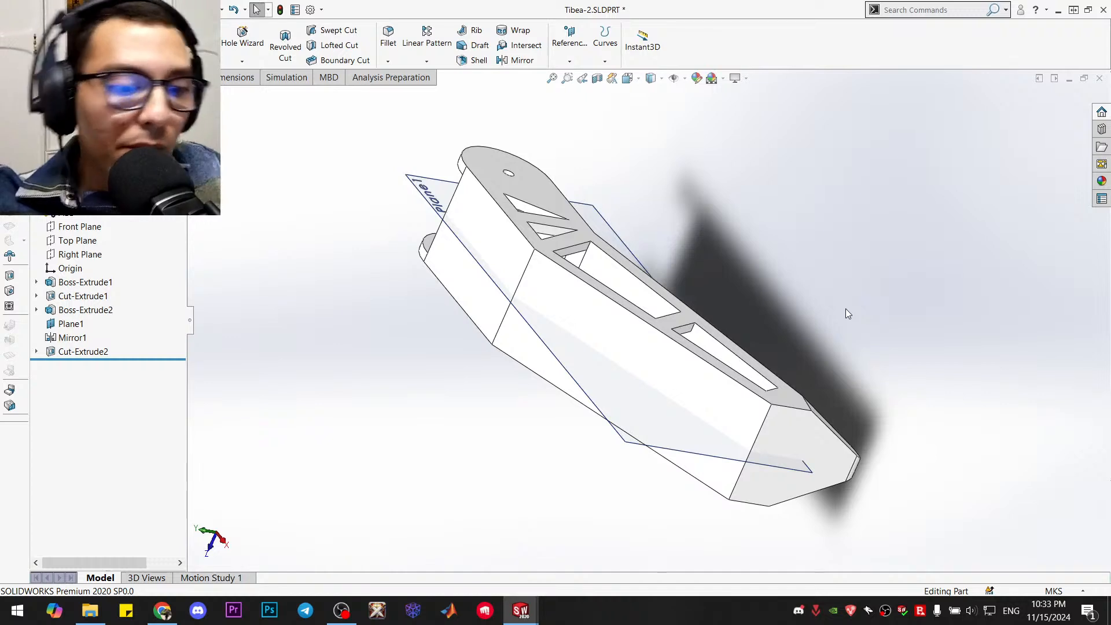
{"action": "key", "text": "ctrl+7"}
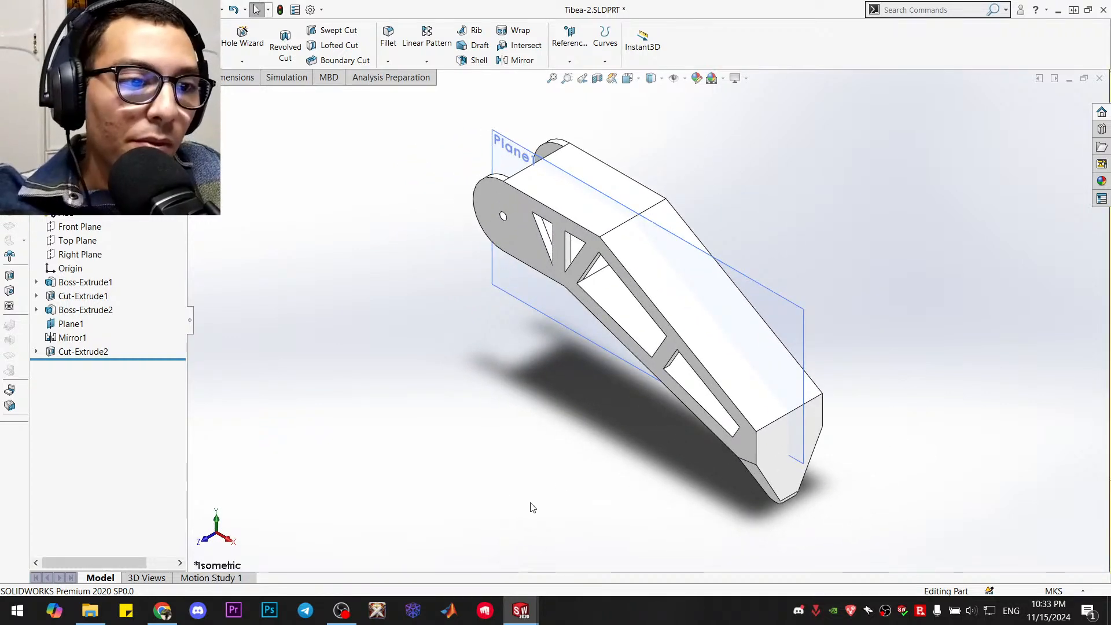
Return to the Assem1 assembly and examine from above how the tibia's side plates fit around the femur at the knee servo
{"action": "mouse_move", "coordinate": [521, 611]}
{"action": "left_click", "coordinate": [471, 560]}
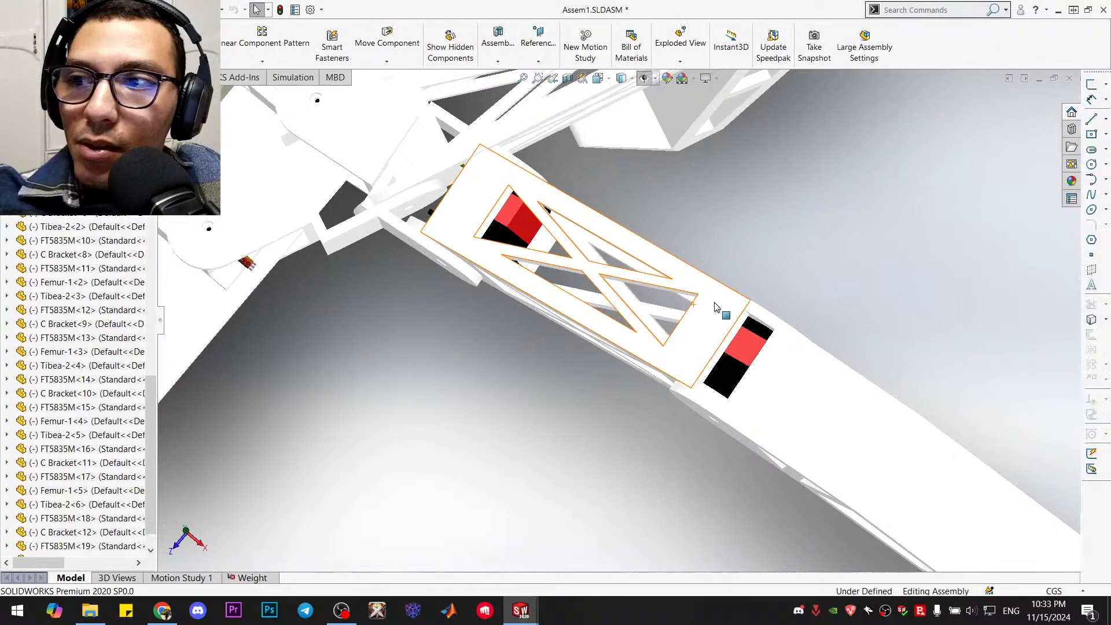
{"action": "scroll", "coordinate": [795, 316], "scroll_direction": "up", "scroll_amount": 3}
{"action": "scroll", "coordinate": [787, 464], "scroll_direction": "down", "scroll_amount": 2}
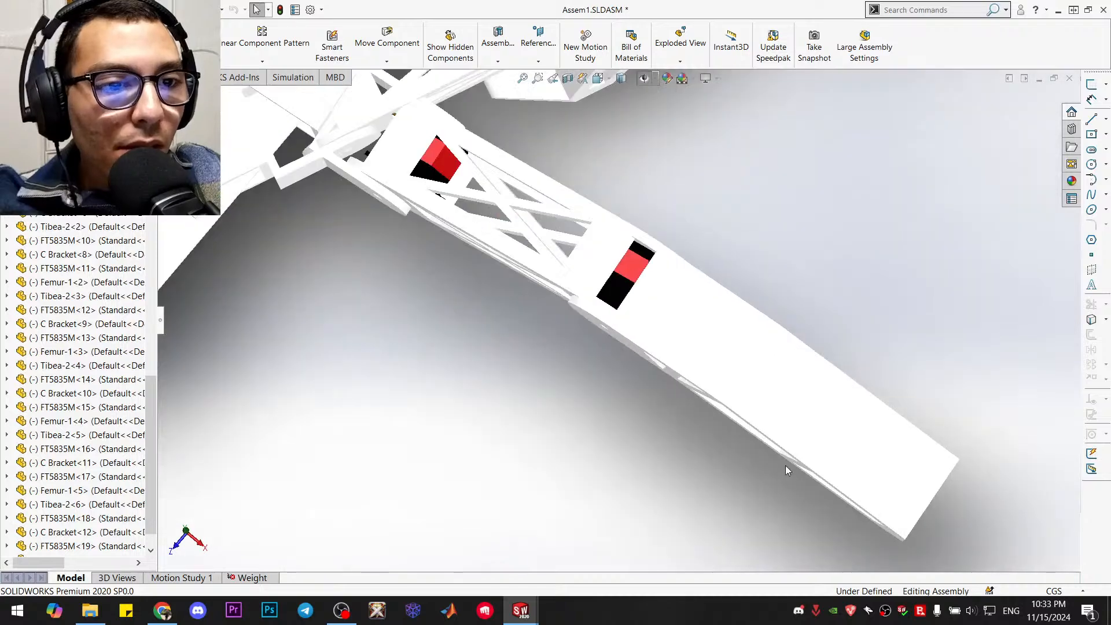
{"action": "scroll", "coordinate": [750, 384], "scroll_direction": "up", "scroll_amount": 6}
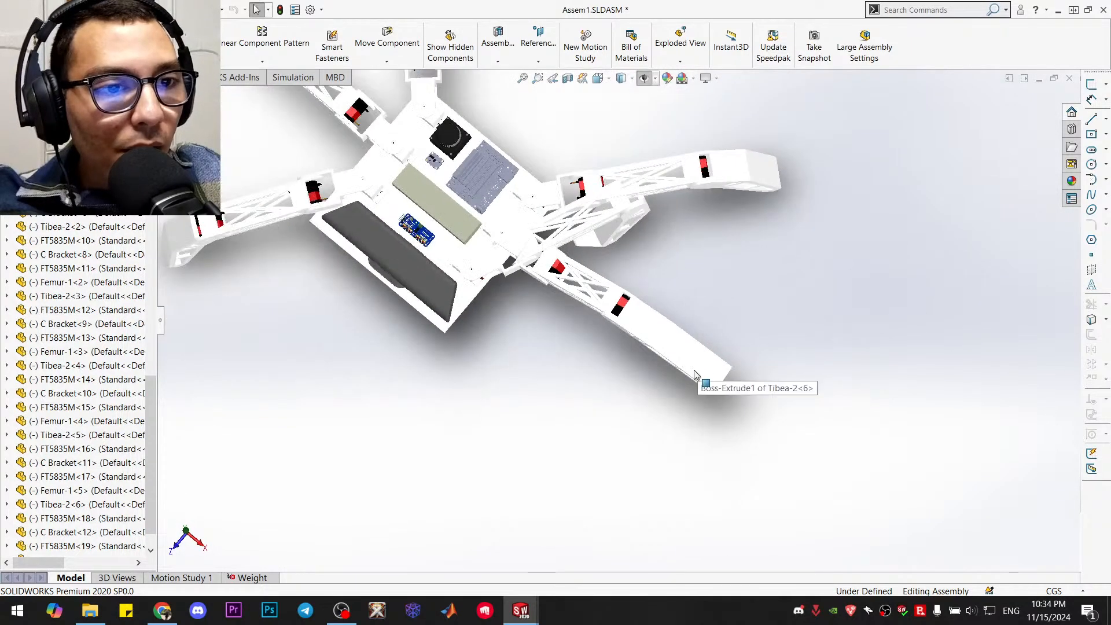
{"action": "scroll", "coordinate": [691, 373], "scroll_direction": "down", "scroll_amount": 2}
{"action": "scroll", "coordinate": [625, 278], "scroll_direction": "down", "scroll_amount": 5}
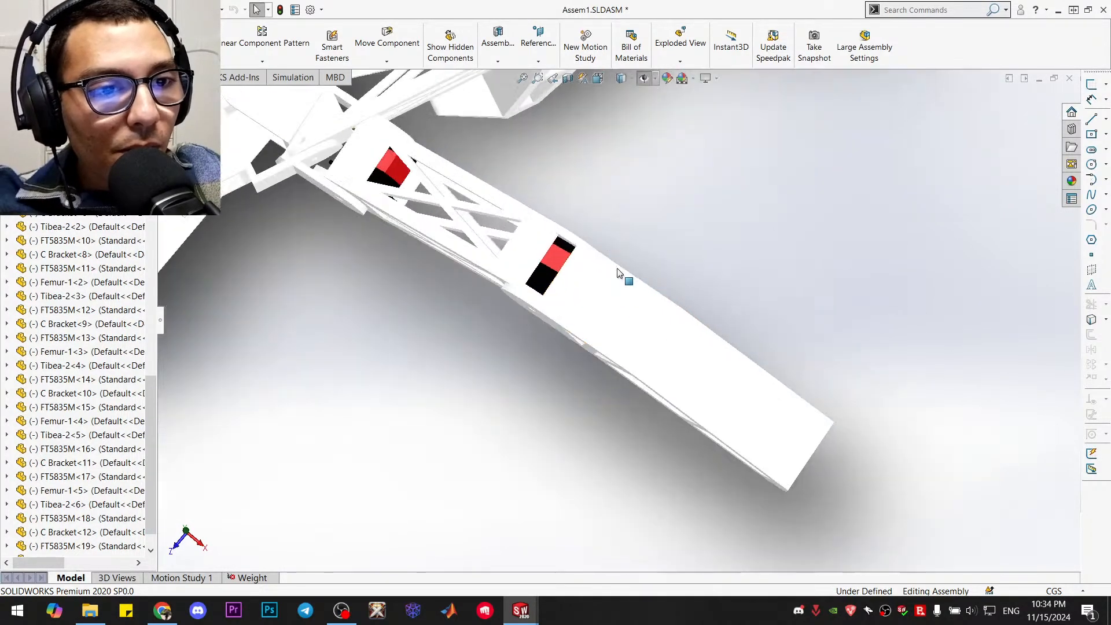
{"action": "scroll", "coordinate": [559, 264], "scroll_direction": "down", "scroll_amount": 4}
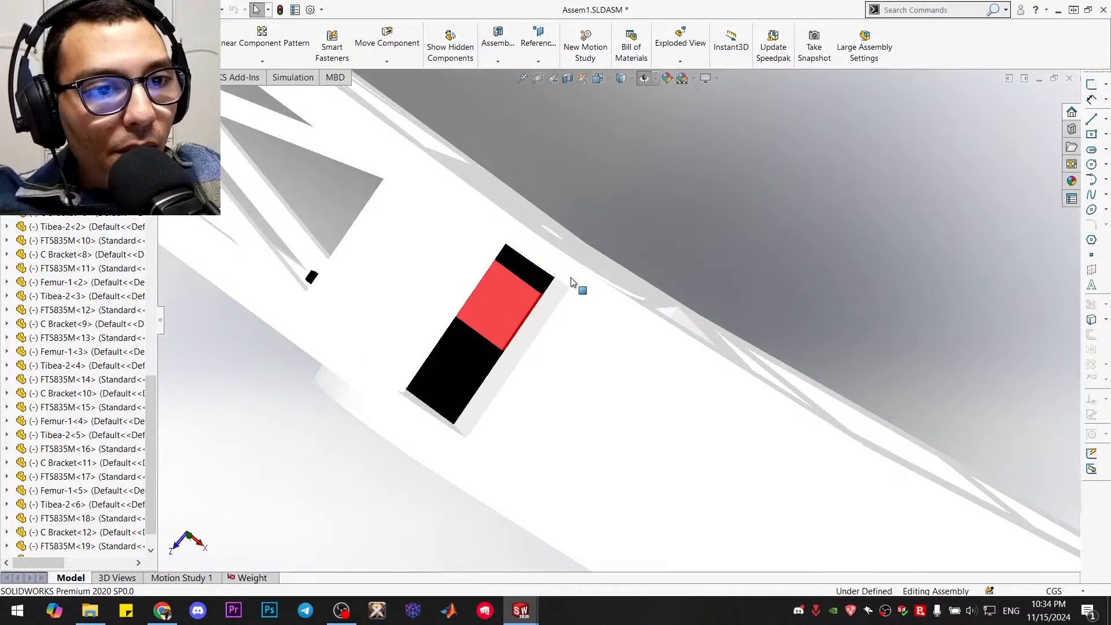
{"action": "middle_click_drag", "start_coordinate": [576, 244], "coordinate": [611, 300]}
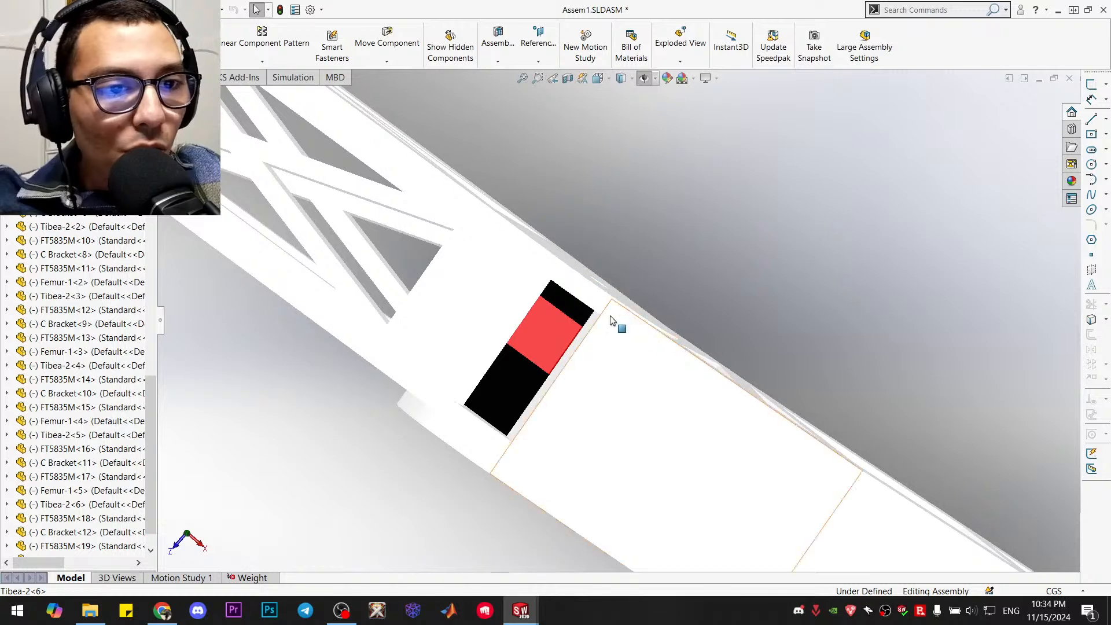
{"action": "mouse_move", "coordinate": [520, 611]}
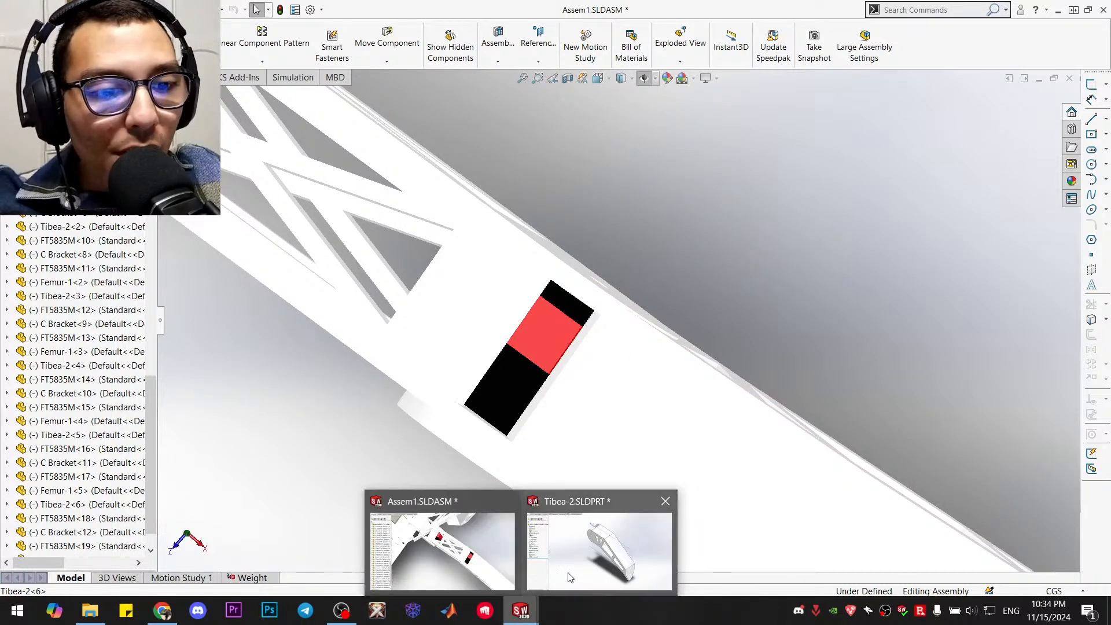
Return to the Tibea-2 part and set Boss-Extrude2's blind depth to 0.055 m
{"action": "left_click", "coordinate": [575, 564]}
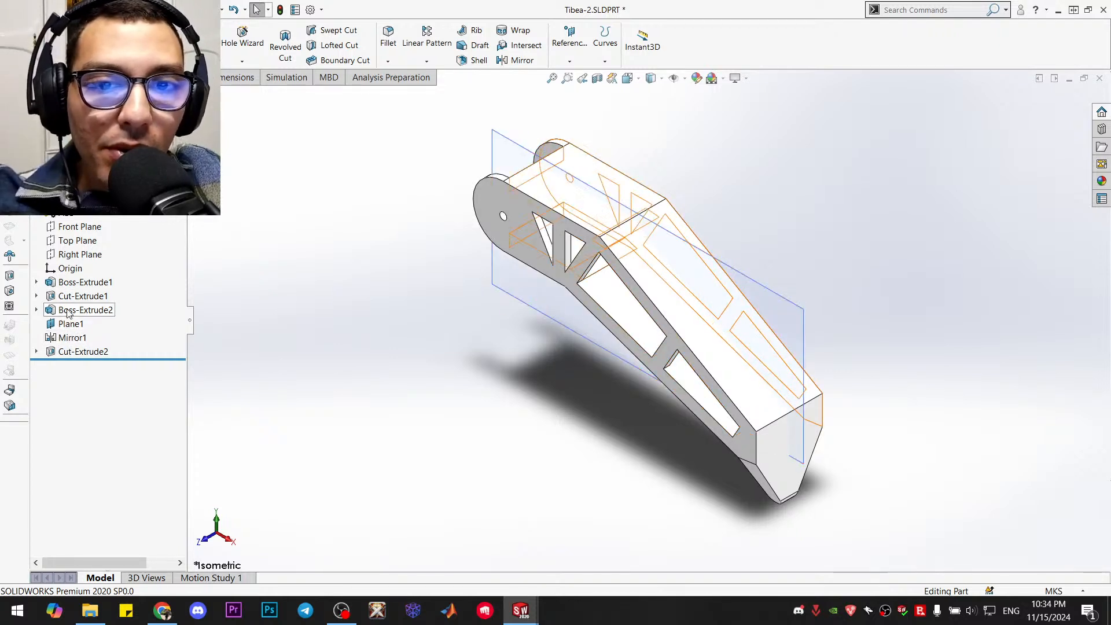
{"action": "right_click", "coordinate": [69, 311]}
{"action": "left_click", "coordinate": [84, 275]}
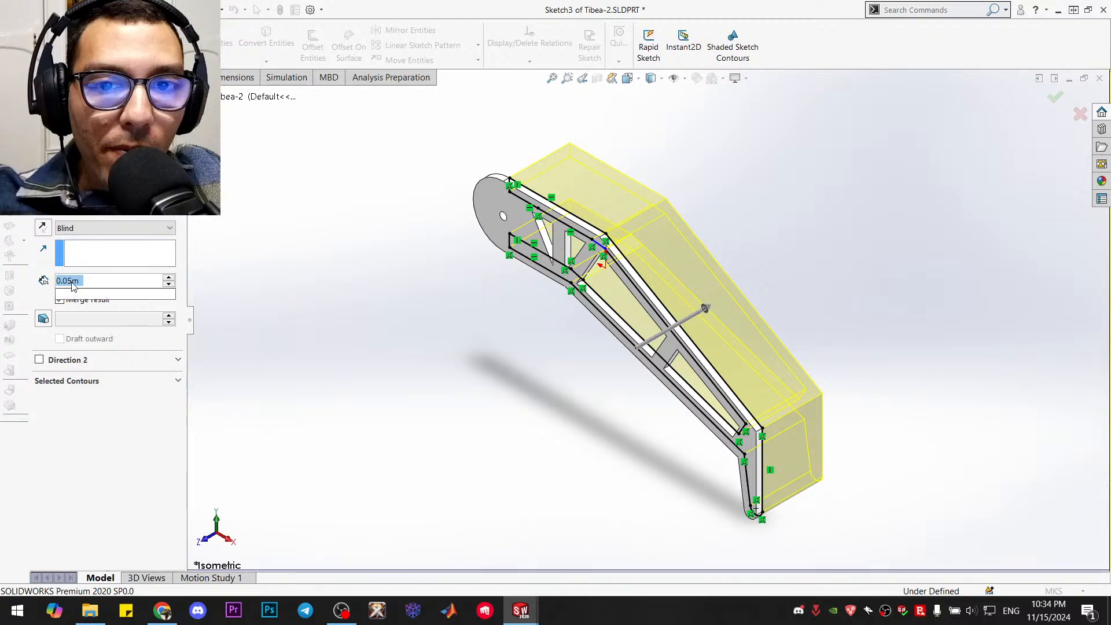
{"action": "right_click", "coordinate": [73, 281]}
{"action": "mouse_move", "coordinate": [80, 303]}
{"action": "key", "text": "Escape"}
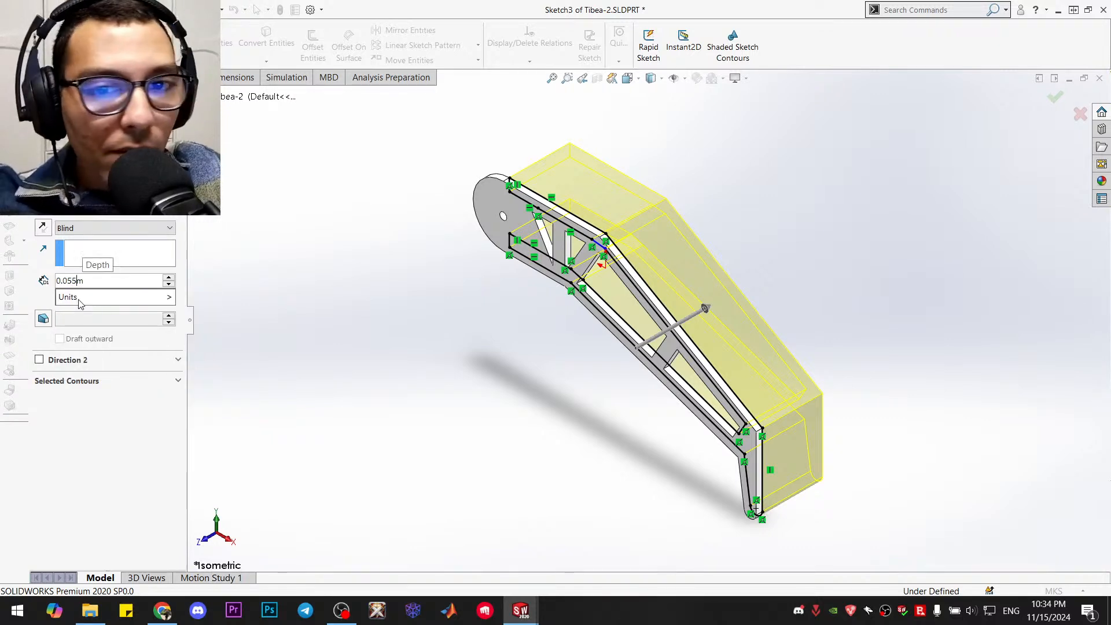
{"action": "type", "text": "5"}
{"action": "key", "text": "Return"}
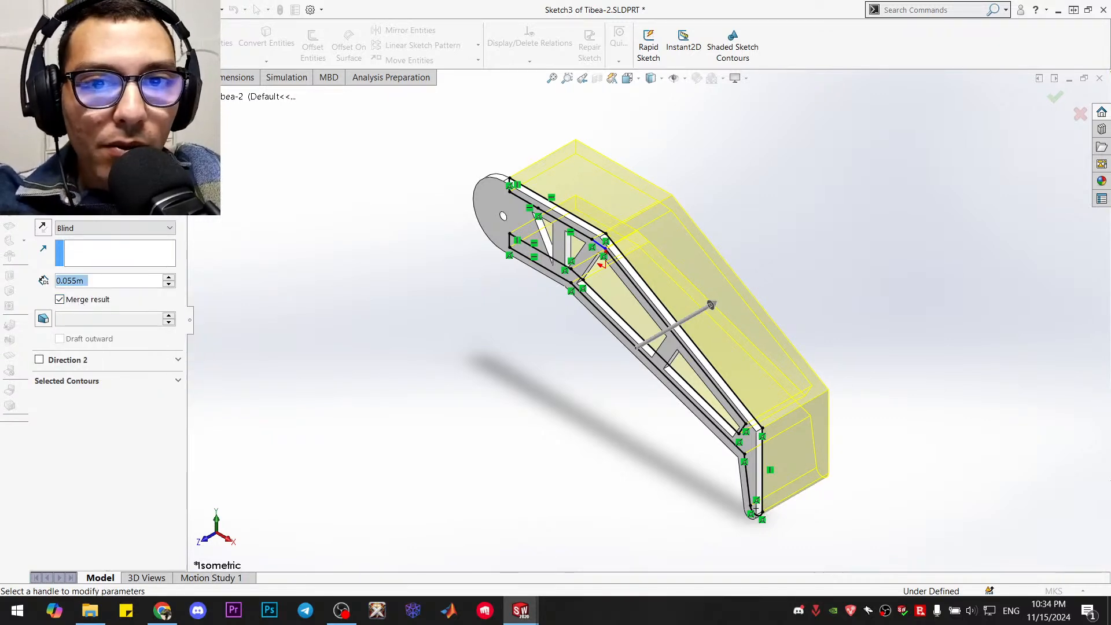
{"action": "key", "text": "Return"}
{"action": "left_click", "coordinate": [274, 268]}
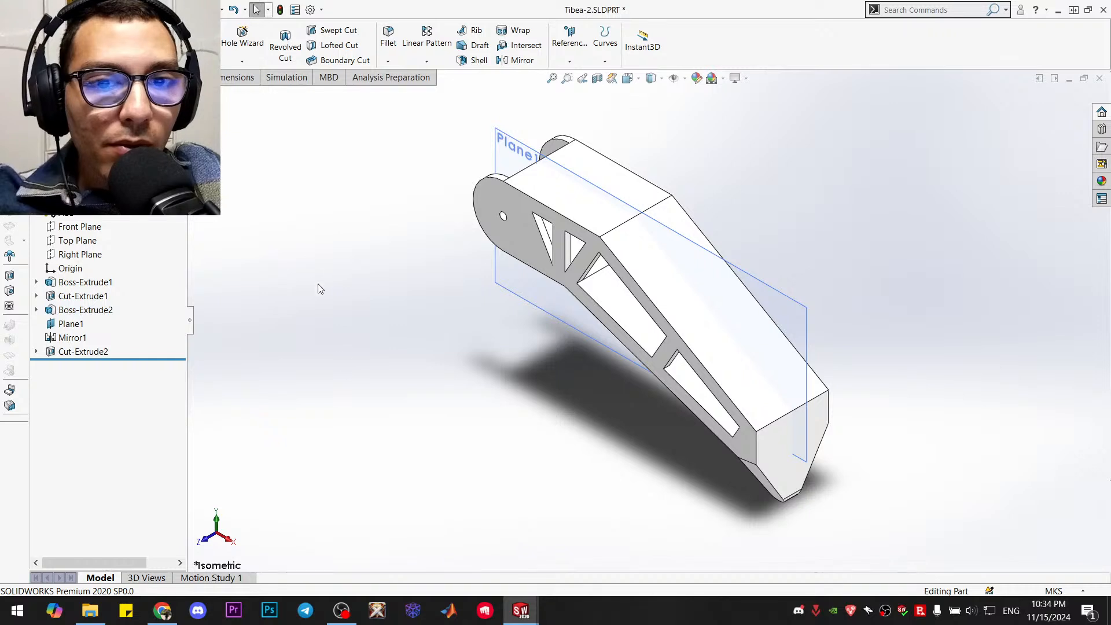
Switch back to Assem1, examine the clearance between the tibia's side plates and the femur at the knee, and view the whole hexapod isometrically
{"action": "mouse_move", "coordinate": [533, 619]}
{"action": "left_click", "coordinate": [481, 569]}
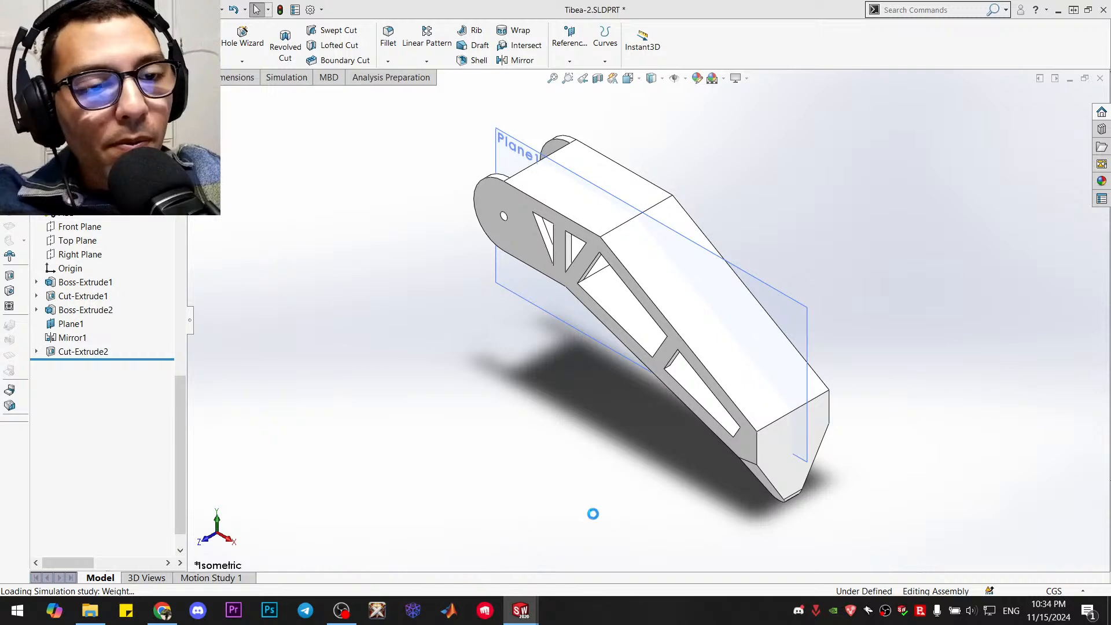
{"action": "mouse_move", "coordinate": [520, 610]}
{"action": "left_click", "coordinate": [443, 538]}
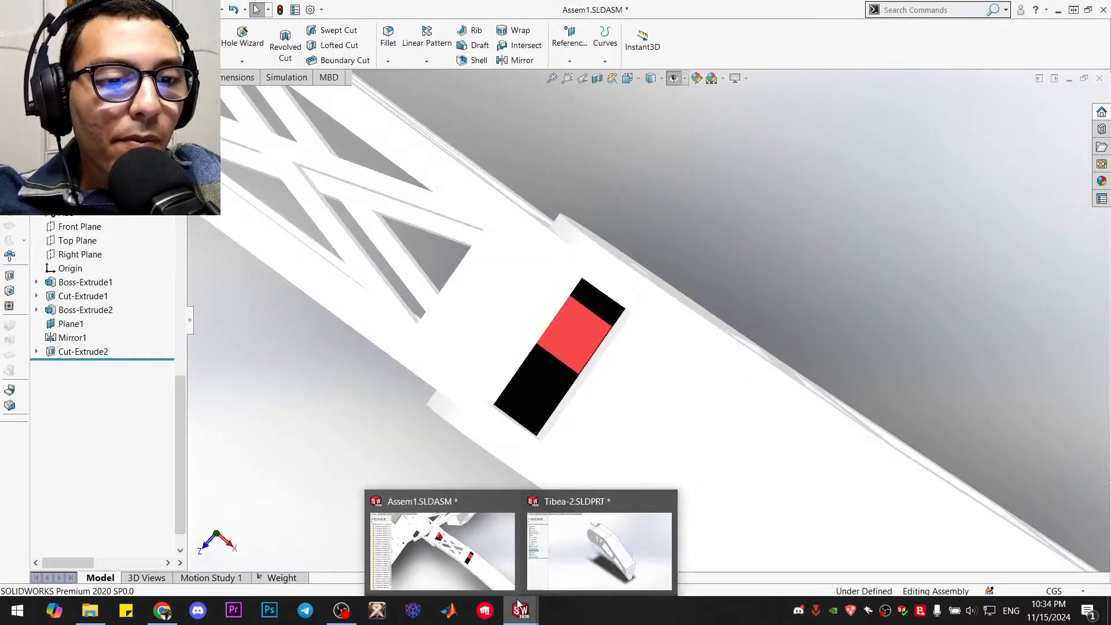
{"action": "scroll", "coordinate": [579, 260], "scroll_direction": "down", "scroll_amount": 5}
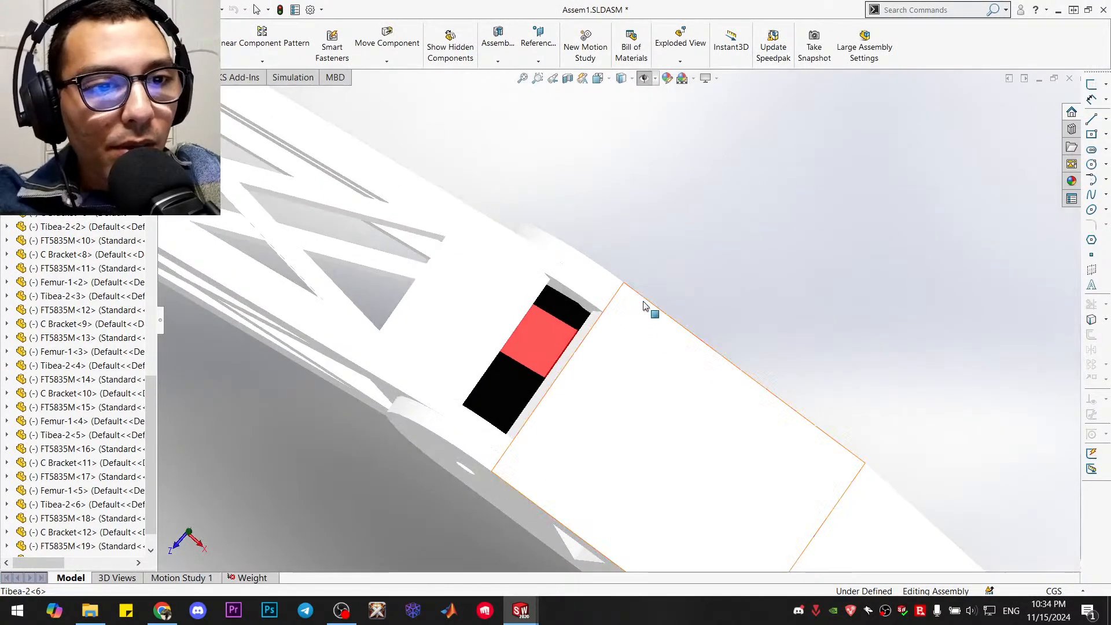
{"action": "middle_click_drag", "start_coordinate": [561, 239], "coordinate": [550, 209]}
{"action": "scroll", "coordinate": [472, 192], "scroll_direction": "down", "scroll_amount": 3}
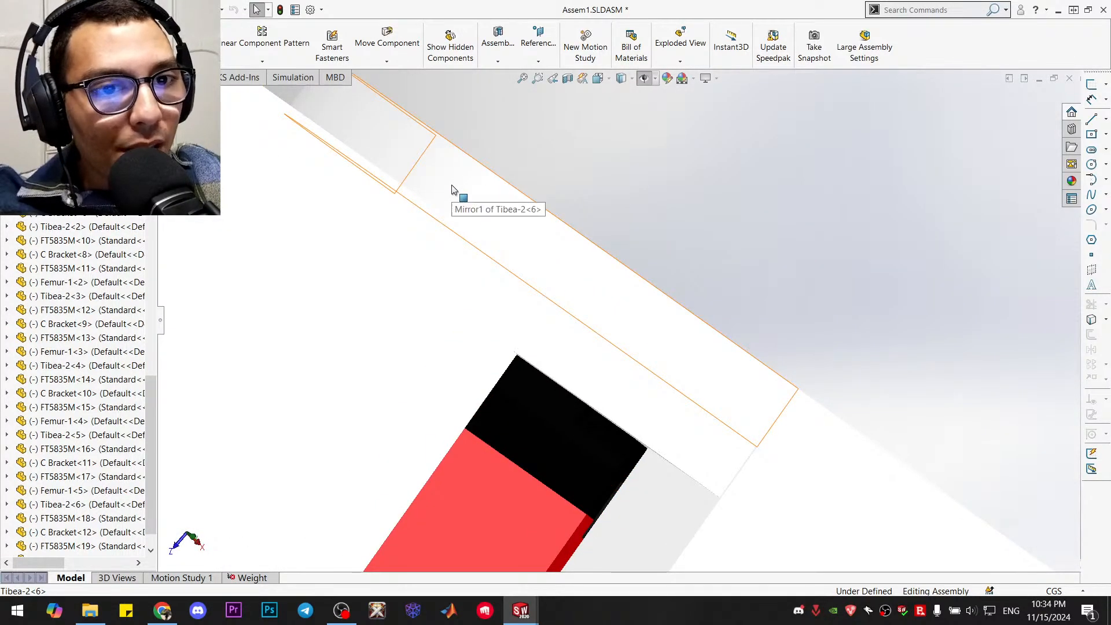
{"action": "scroll", "coordinate": [454, 196], "scroll_direction": "down", "scroll_amount": 2}
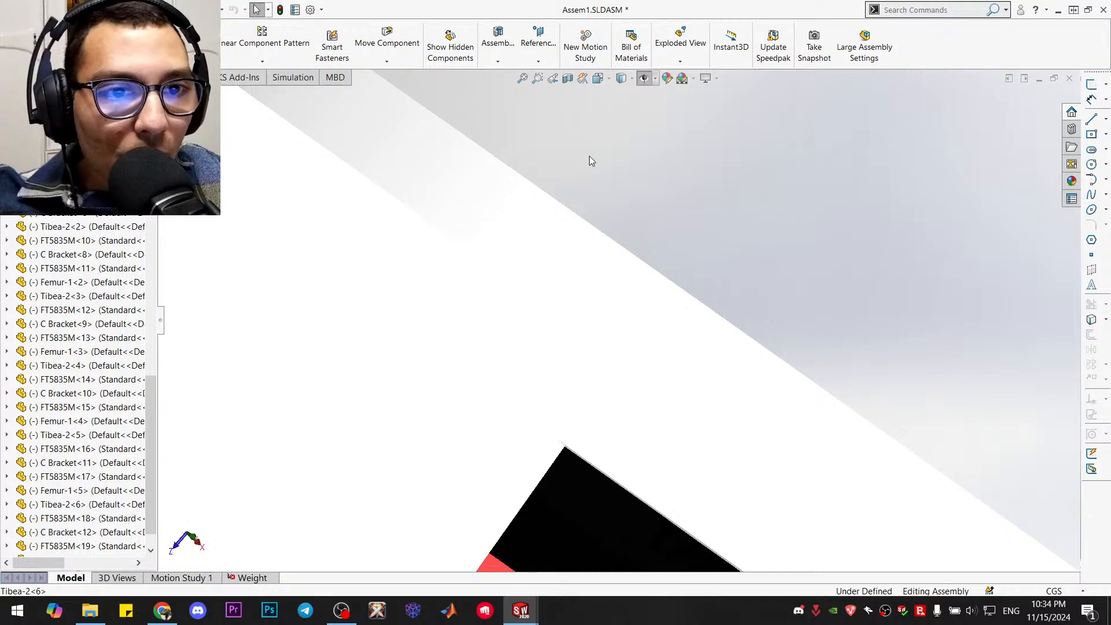
{"action": "scroll", "coordinate": [588, 158], "scroll_direction": "up", "scroll_amount": 3}
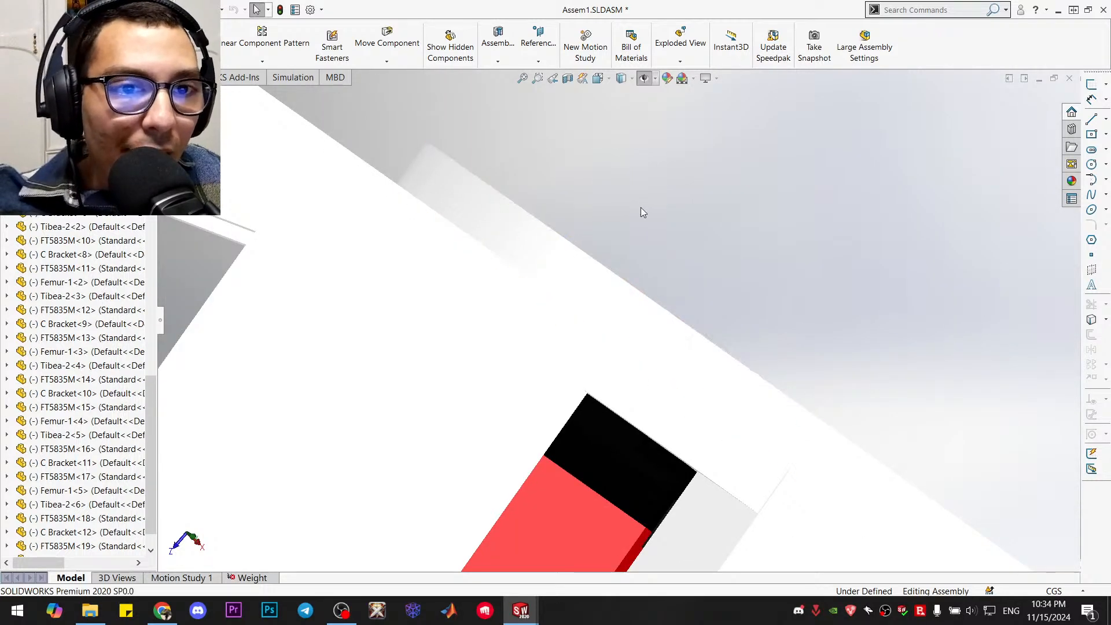
{"action": "scroll", "coordinate": [646, 232], "scroll_direction": "up", "scroll_amount": 4}
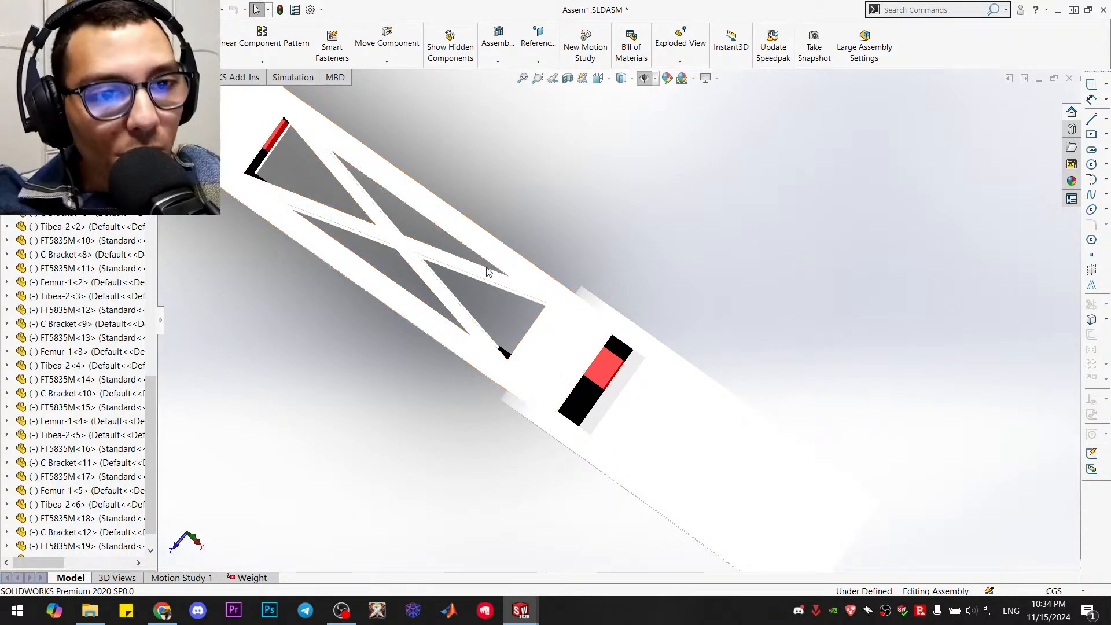
{"action": "scroll", "coordinate": [640, 342], "scroll_direction": "down", "scroll_amount": 3}
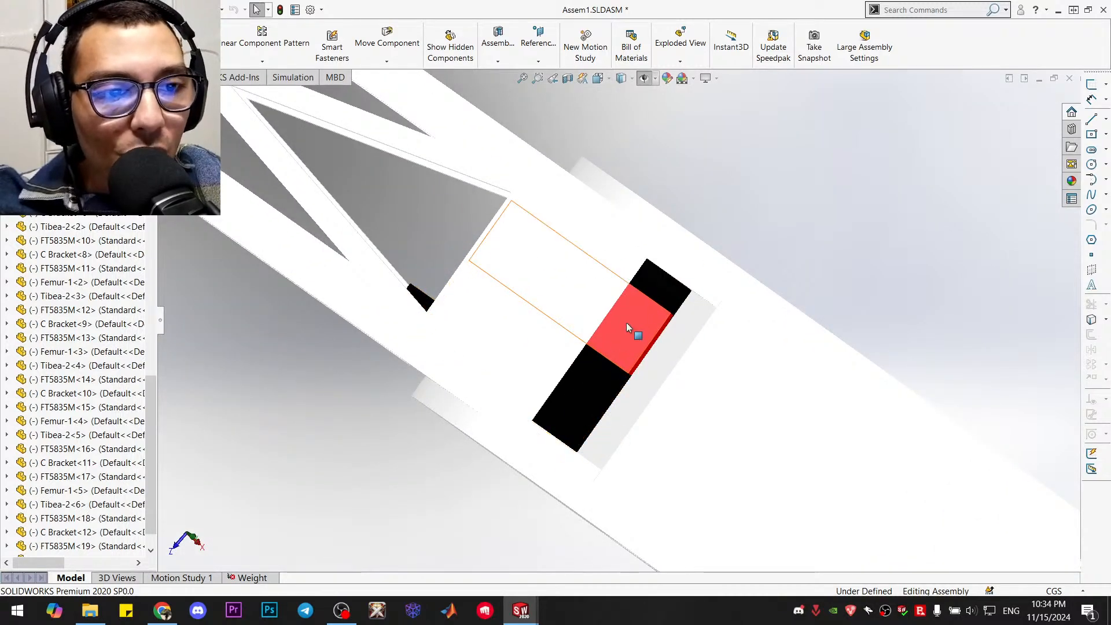
{"action": "scroll", "coordinate": [626, 322], "scroll_direction": "up", "scroll_amount": 3}
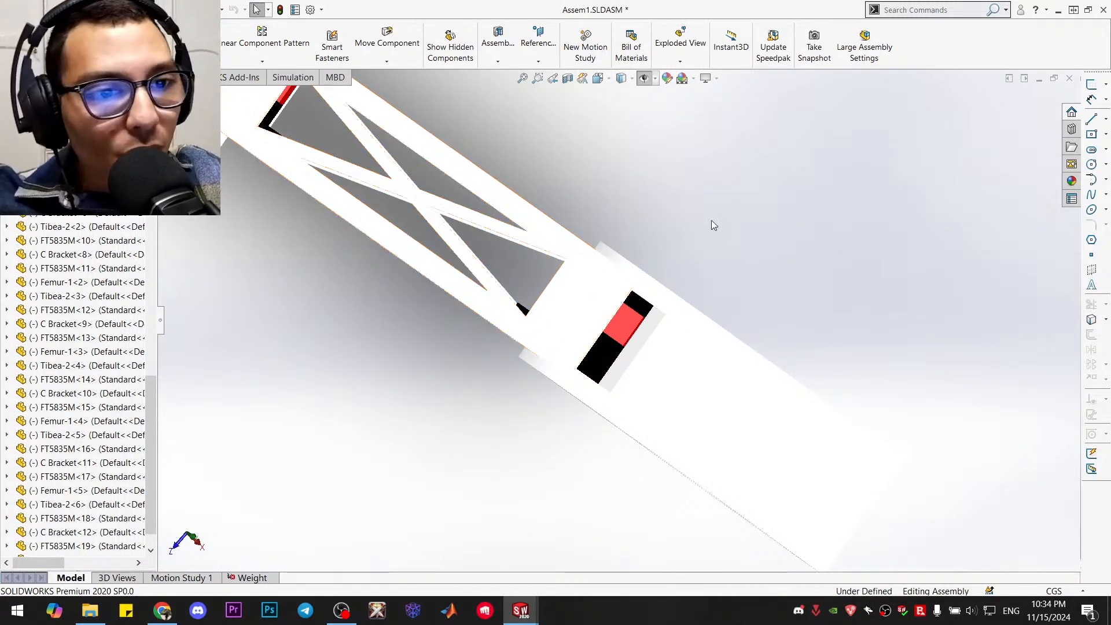
{"action": "key", "text": "ctrl+7"}
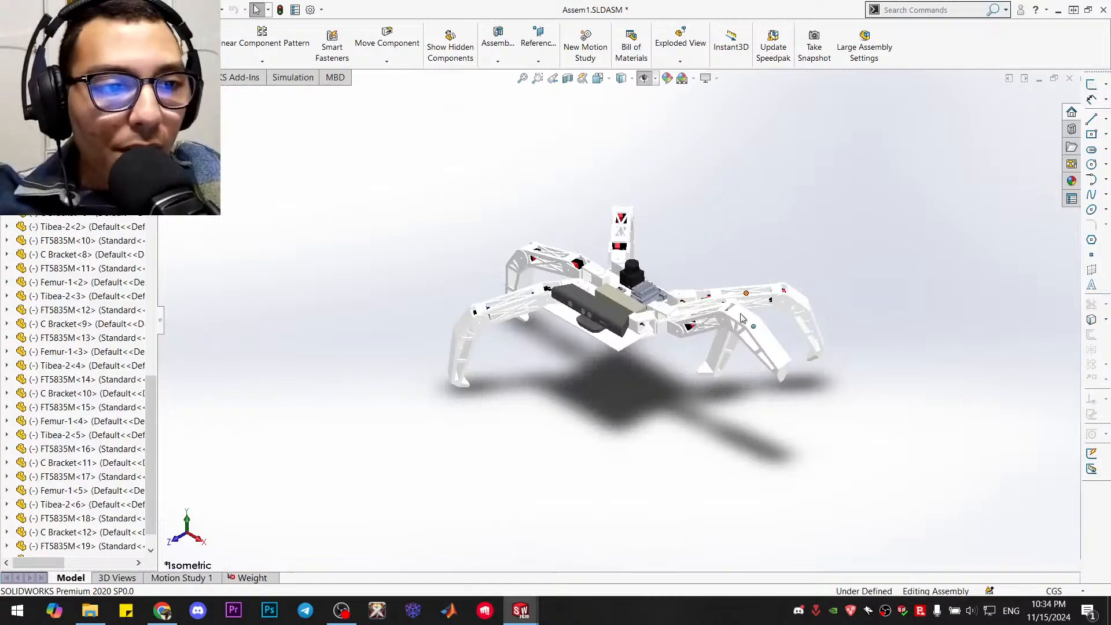
Swing the front leg's tibia downward about its knee joint in the hexapod assembly
{"action": "scroll", "coordinate": [690, 371], "scroll_direction": "down", "scroll_amount": 4}
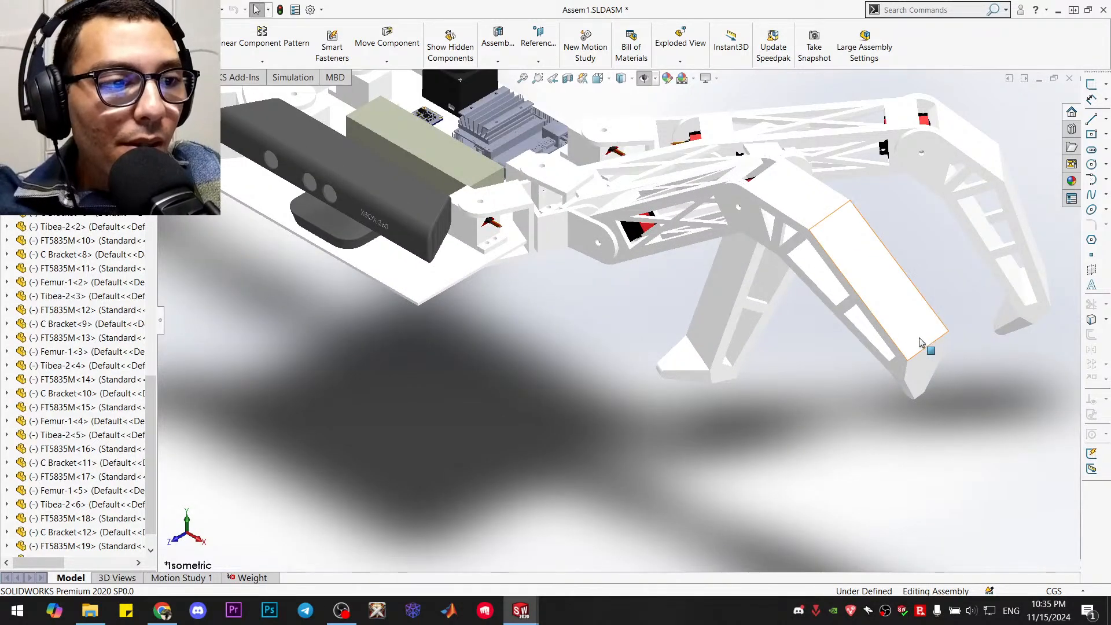
{"action": "left_click", "coordinate": [920, 341]}
{"action": "mouse_move", "coordinate": [890, 429]}
{"action": "left_mouse_down"}
{"action": "mouse_move", "coordinate": [845, 464]}
{"action": "mouse_move", "coordinate": [825, 560]}
{"action": "left_mouse_up"}
{"action": "left_click", "coordinate": [715, 443]}
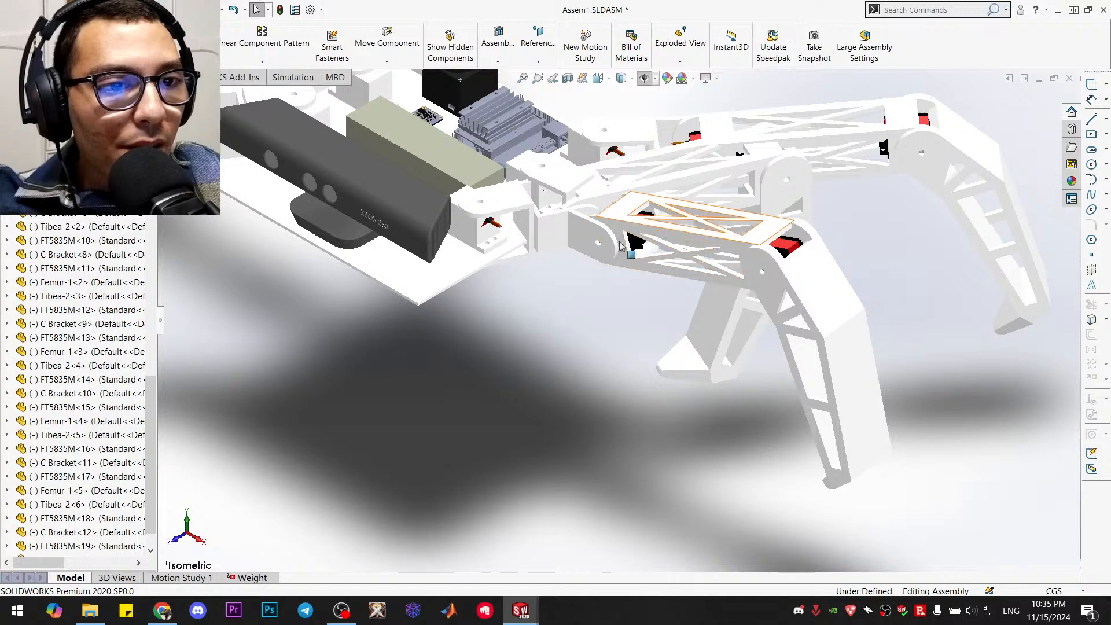
Switch to the Tibea-2 part, open Boss-Extrude1's sketch and examine the lower leg profile and its dimensions from the front
{"action": "mouse_move", "coordinate": [528, 614]}
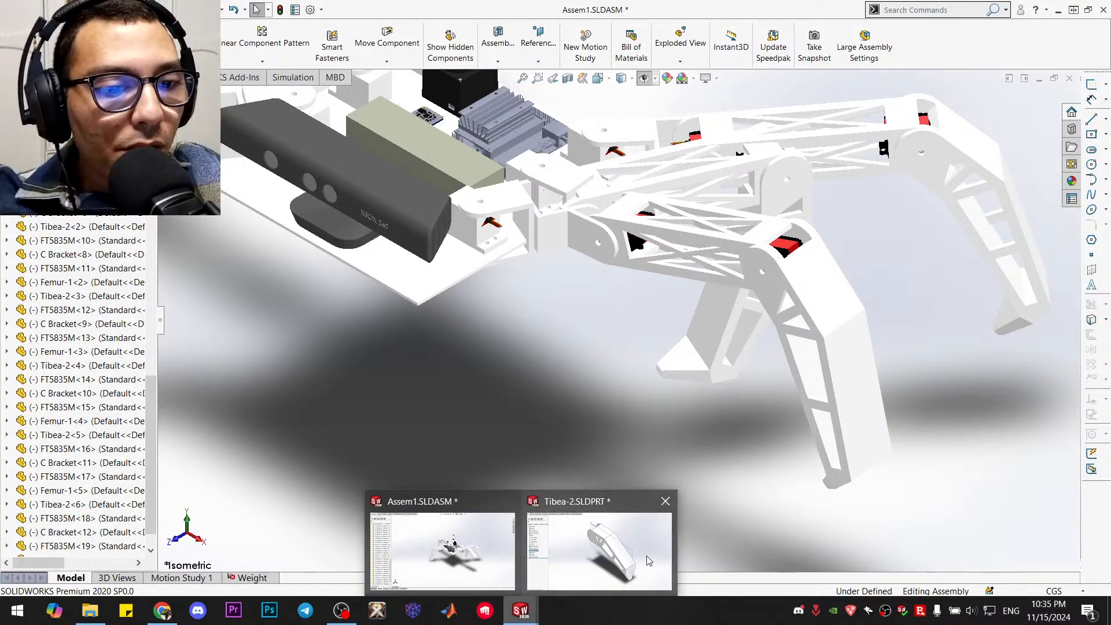
{"action": "left_click", "coordinate": [623, 562]}
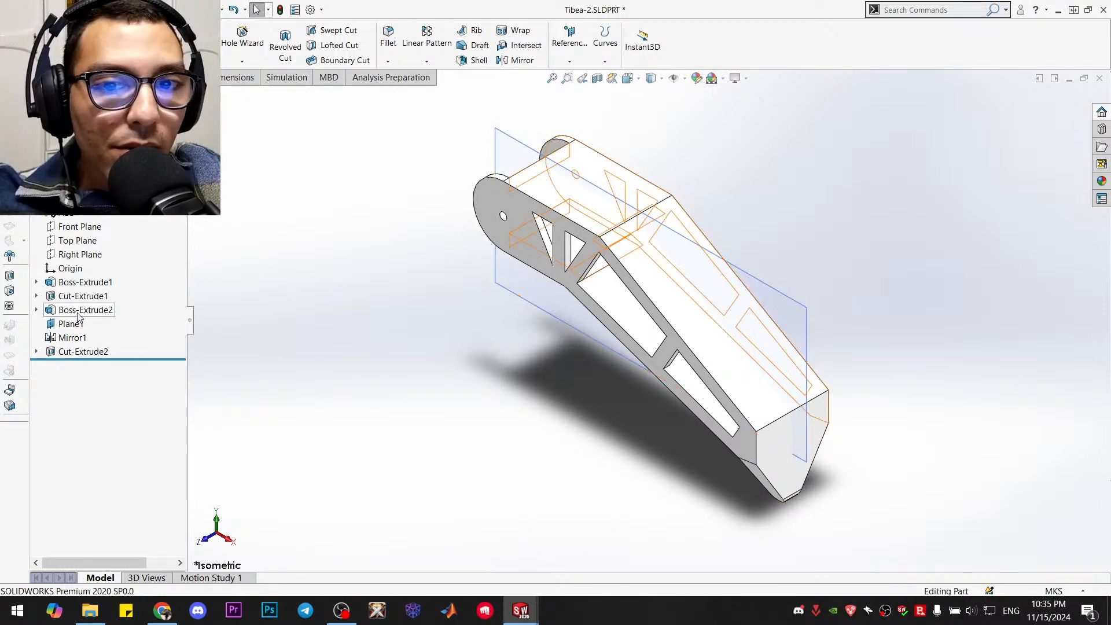
{"action": "right_click", "coordinate": [84, 284]}
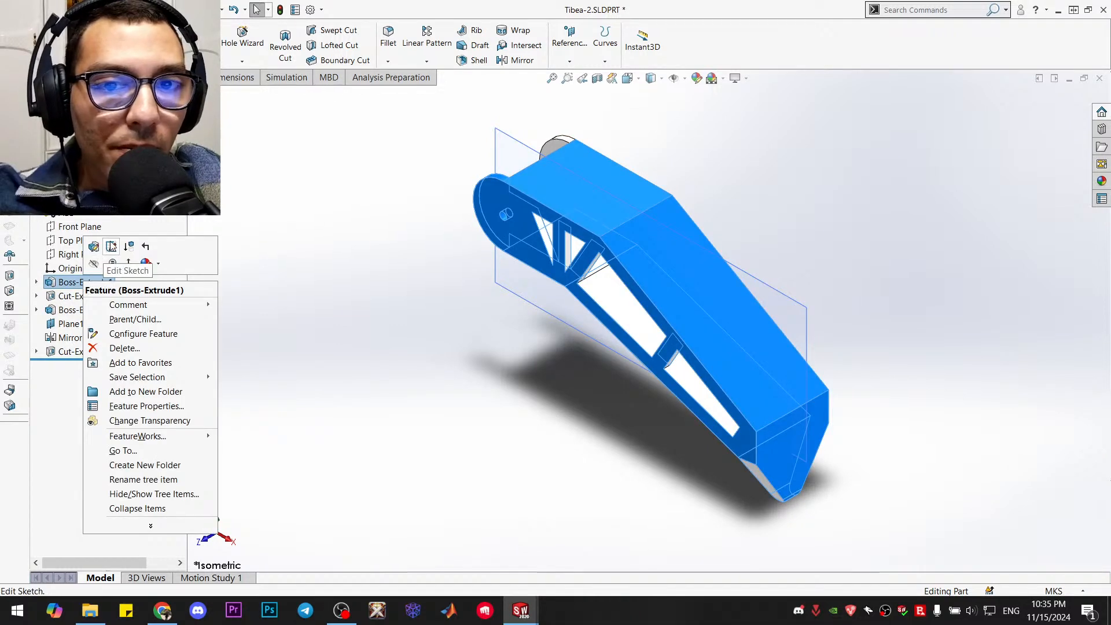
{"action": "left_click", "coordinate": [109, 241]}
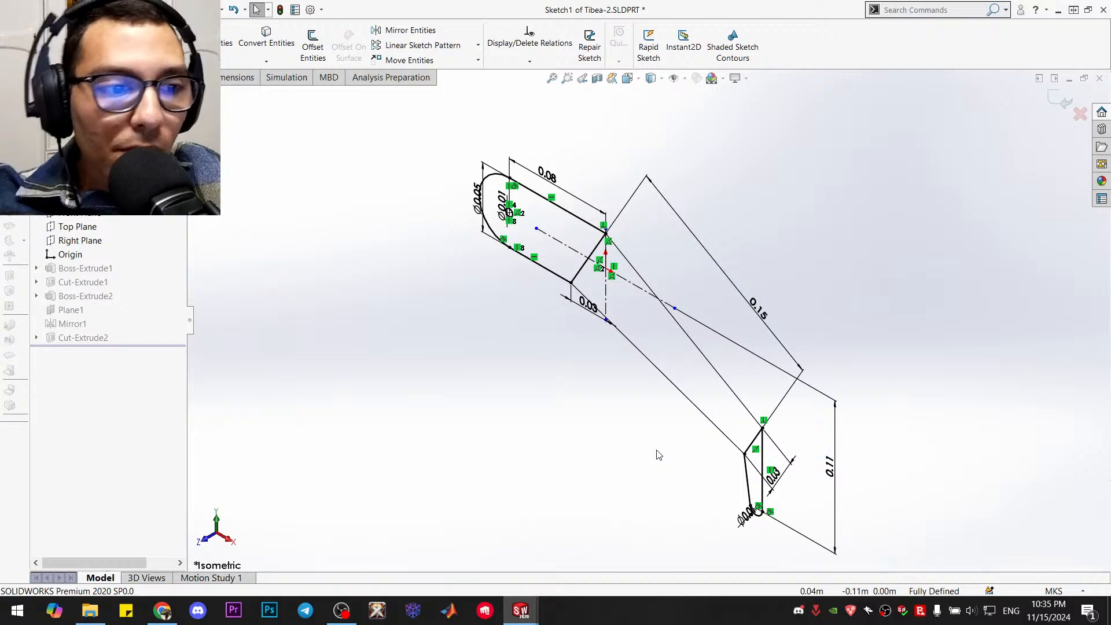
{"action": "key", "text": "ctrl+1"}
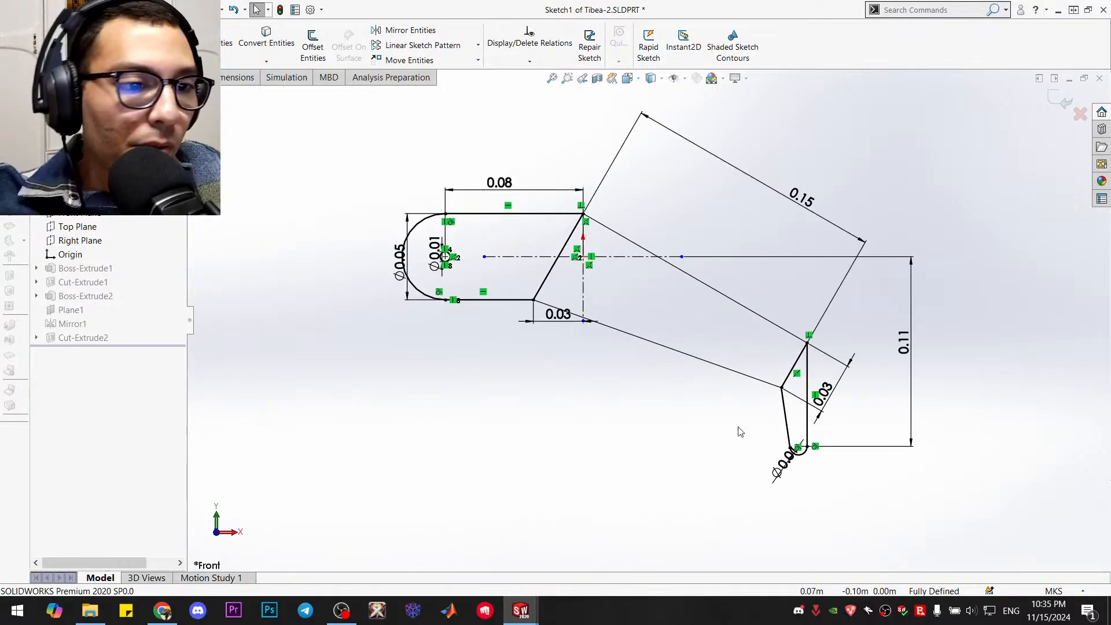
{"action": "scroll", "coordinate": [747, 423], "scroll_direction": "down", "scroll_amount": 5}
{"action": "scroll", "coordinate": [750, 441], "scroll_direction": "up", "scroll_amount": 5}
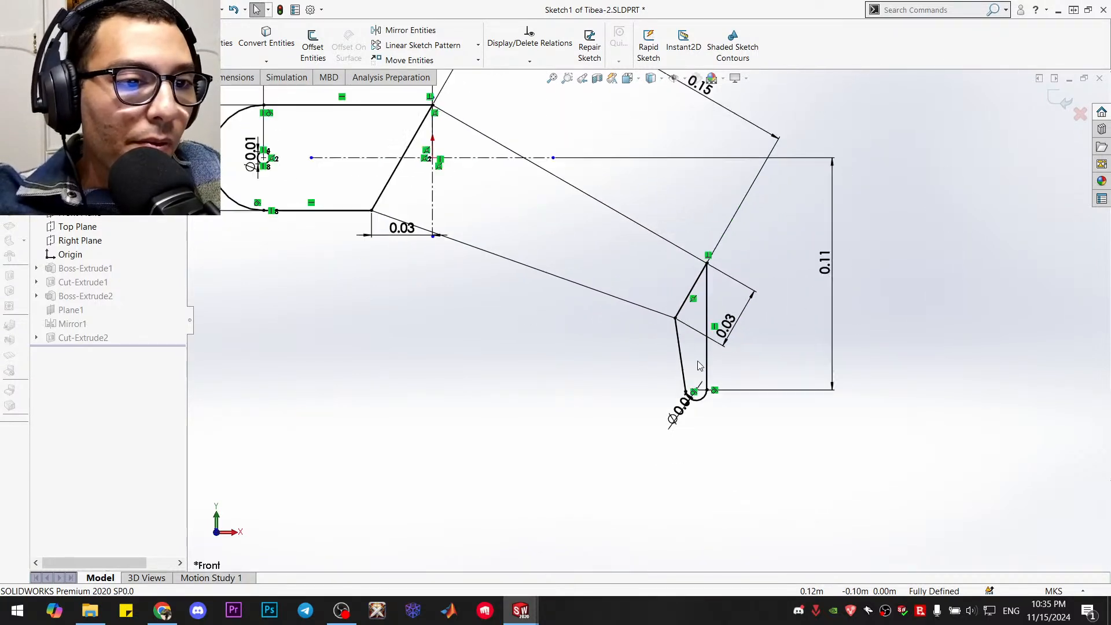
{"action": "scroll", "coordinate": [671, 314], "scroll_direction": "down", "scroll_amount": 2}
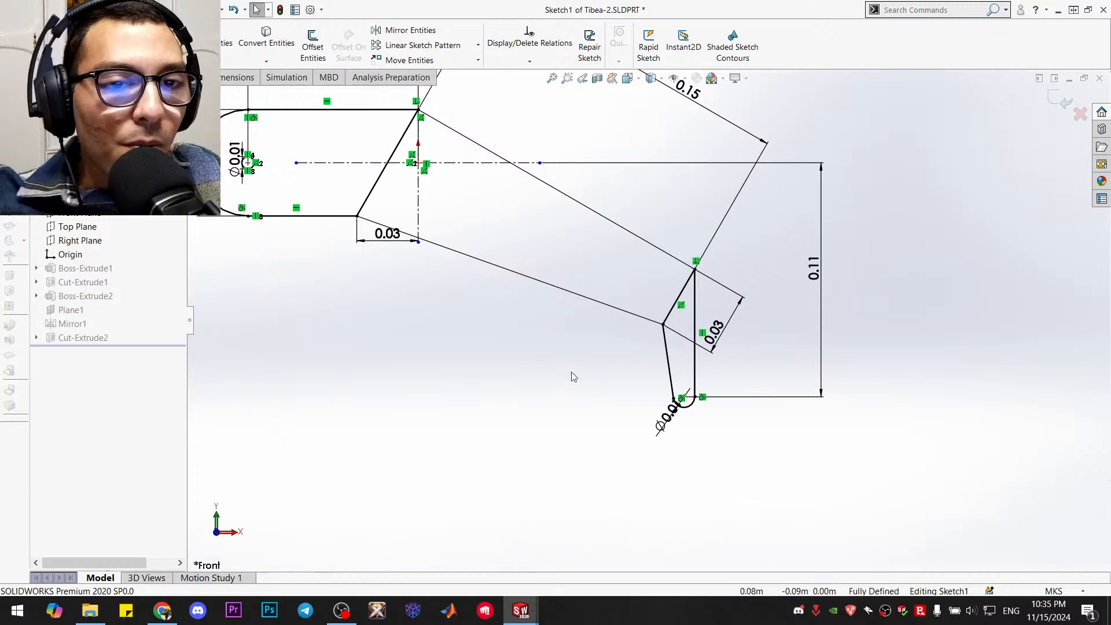
Try to switch to Assem1 with the sketch open, return to Tibea-2 and exit the sketch, discarding changes
{"action": "mouse_move", "coordinate": [520, 609]}
{"action": "left_click", "coordinate": [463, 544]}
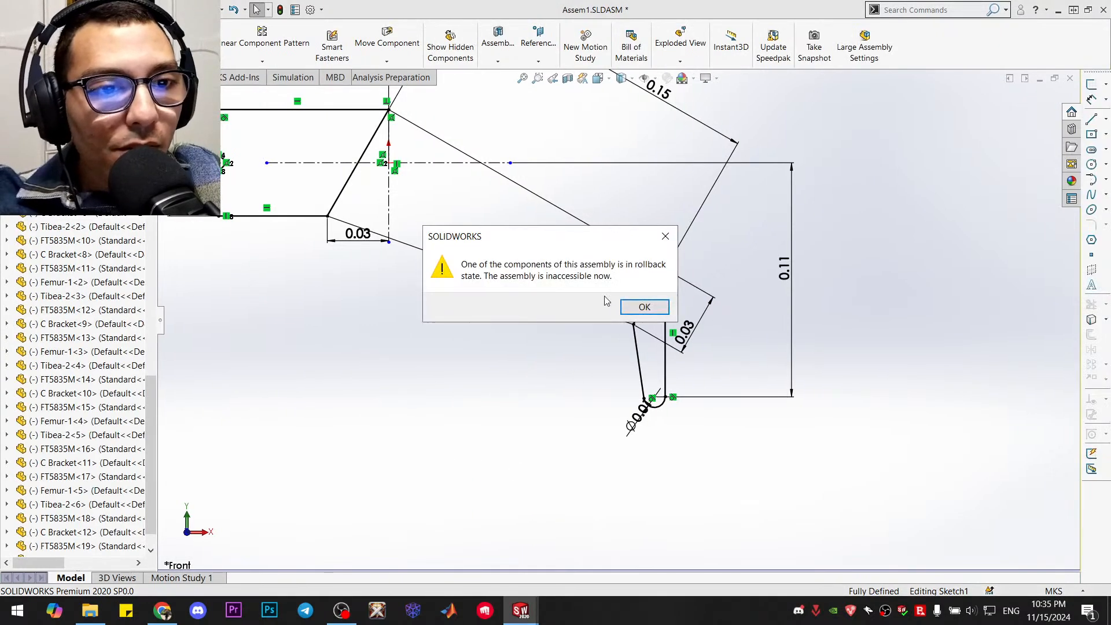
{"action": "left_click", "coordinate": [642, 307]}
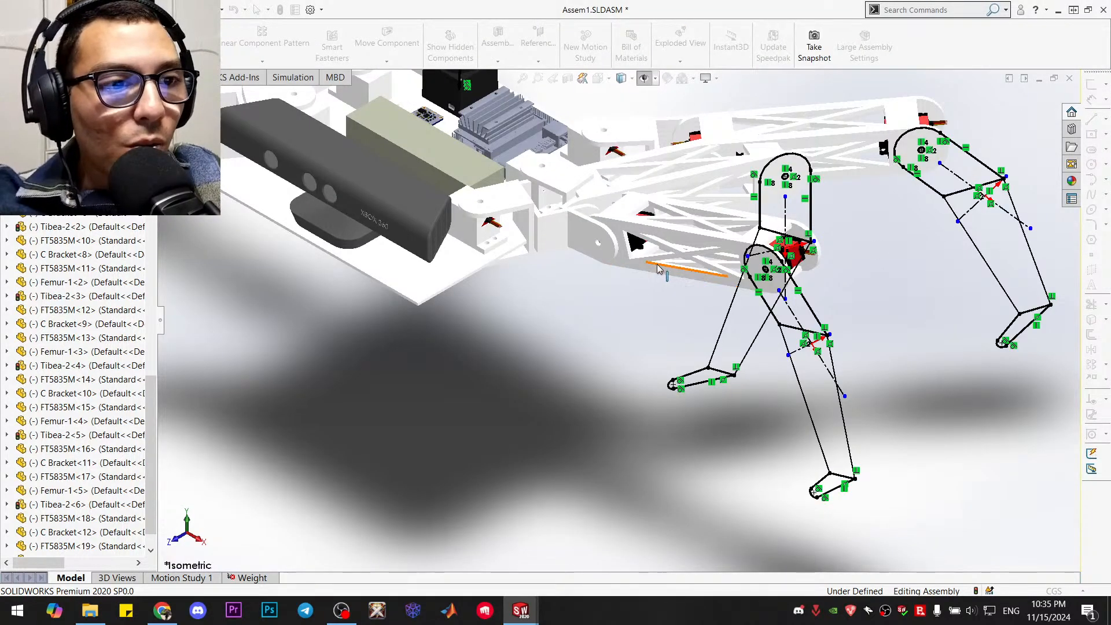
{"action": "mouse_move", "coordinate": [521, 611]}
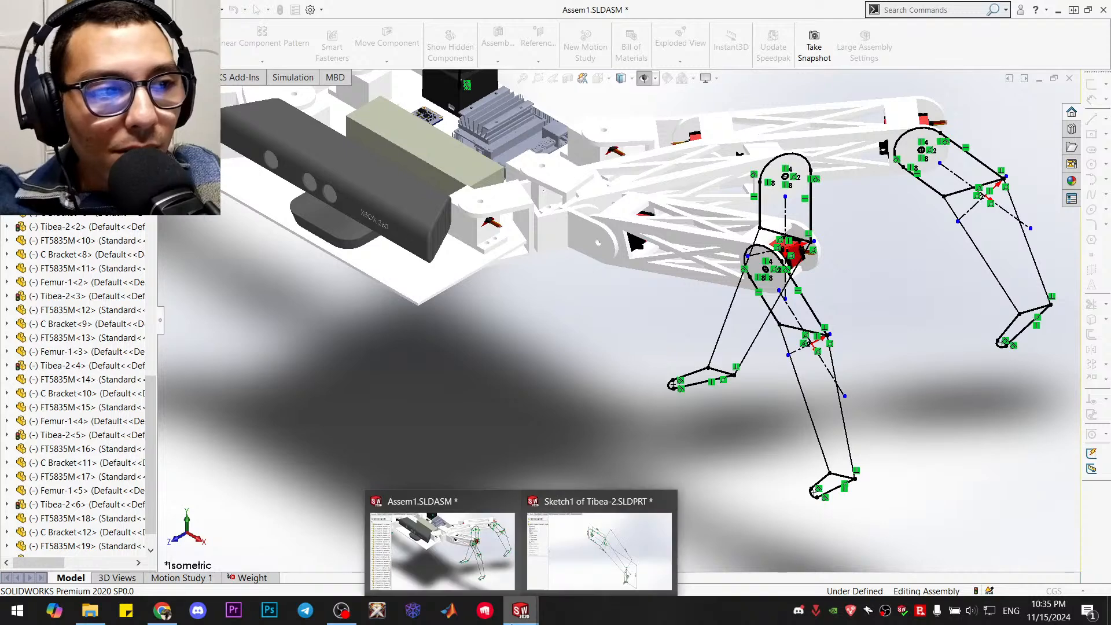
{"action": "left_click", "coordinate": [573, 557]}
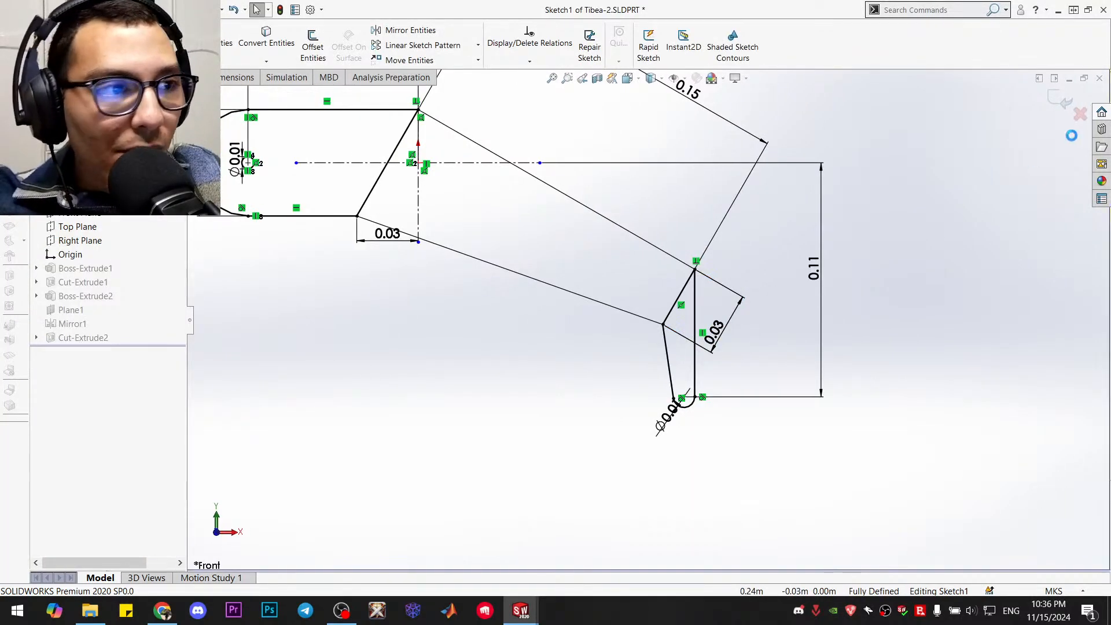
{"action": "left_click", "coordinate": [1081, 119]}
{"action": "left_click", "coordinate": [594, 314]}
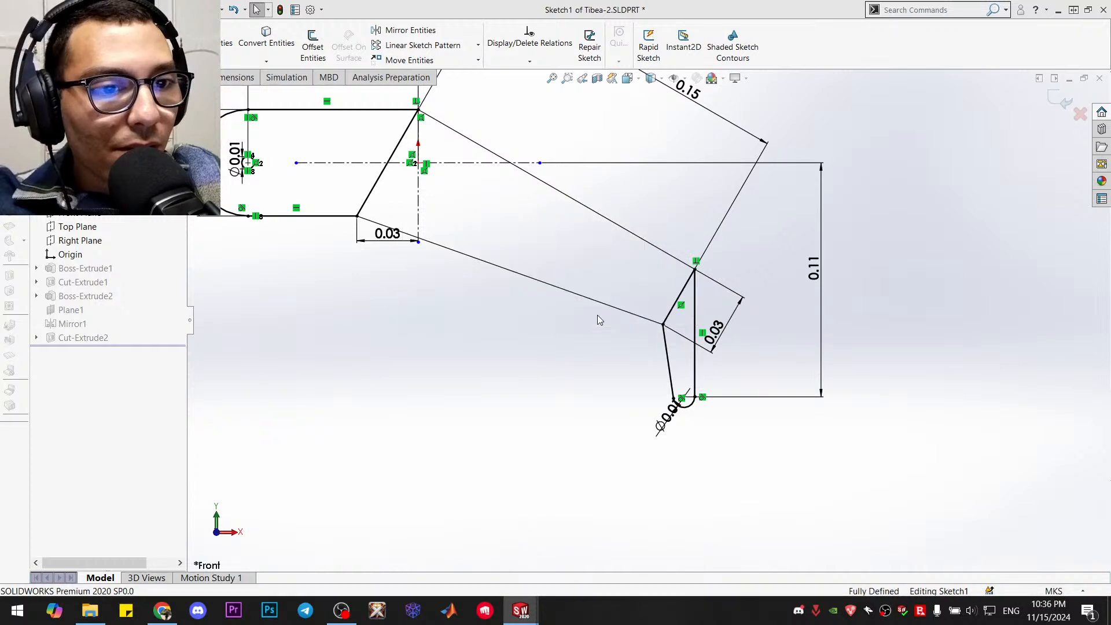
Switch to Assem1, view it from the front, and lower the front leg's femur and swing its tibia outward
{"action": "mouse_move", "coordinate": [520, 610]}
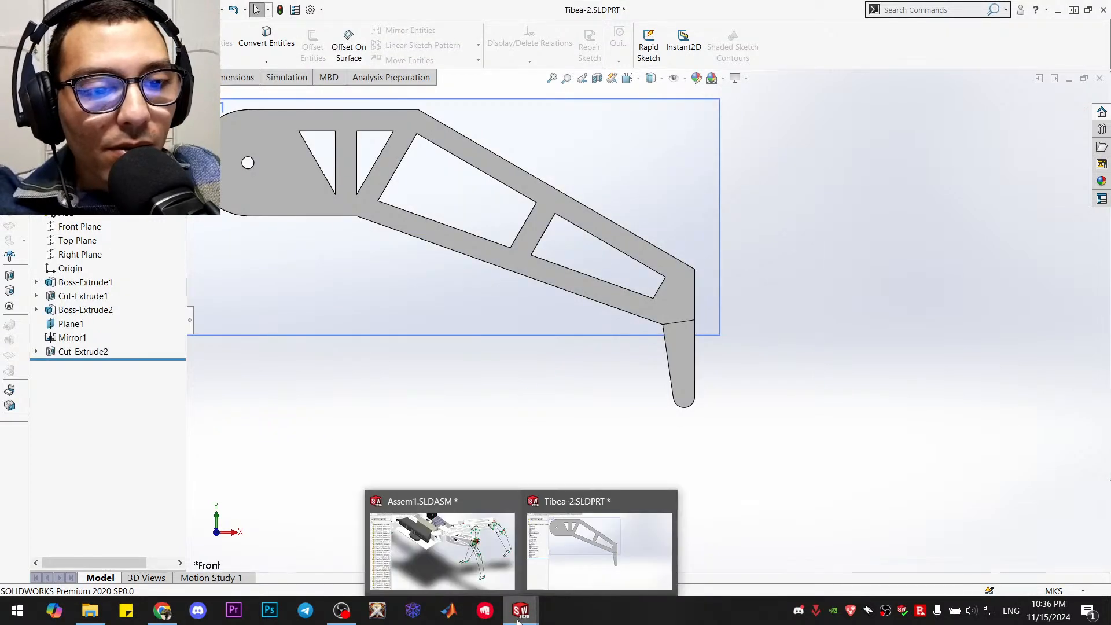
{"action": "left_click", "coordinate": [489, 559]}
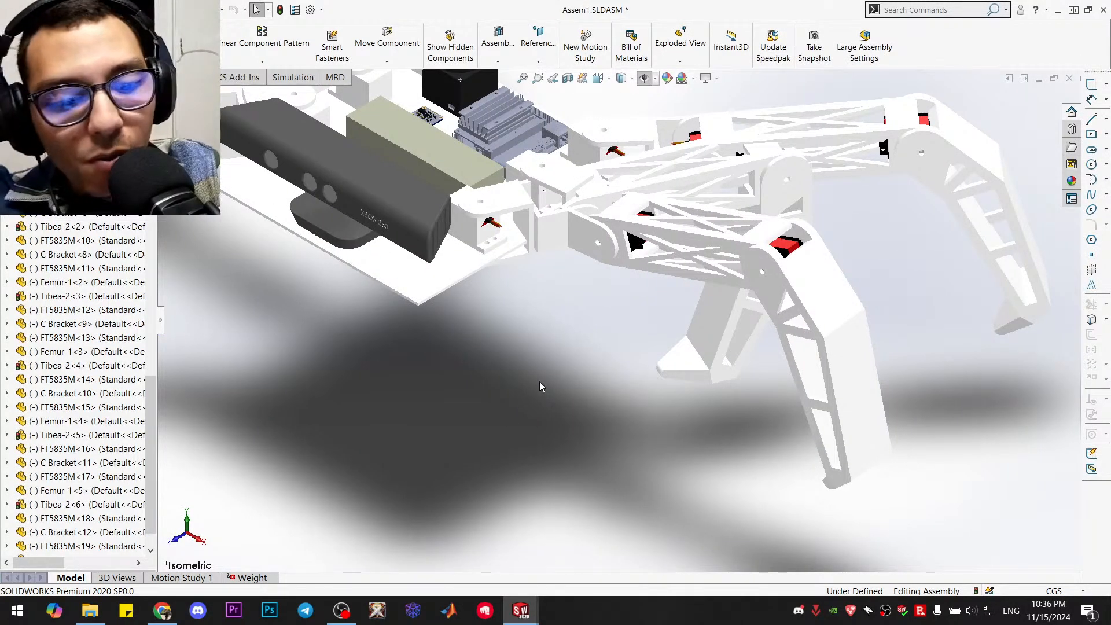
{"action": "key", "text": "ctrl+1"}
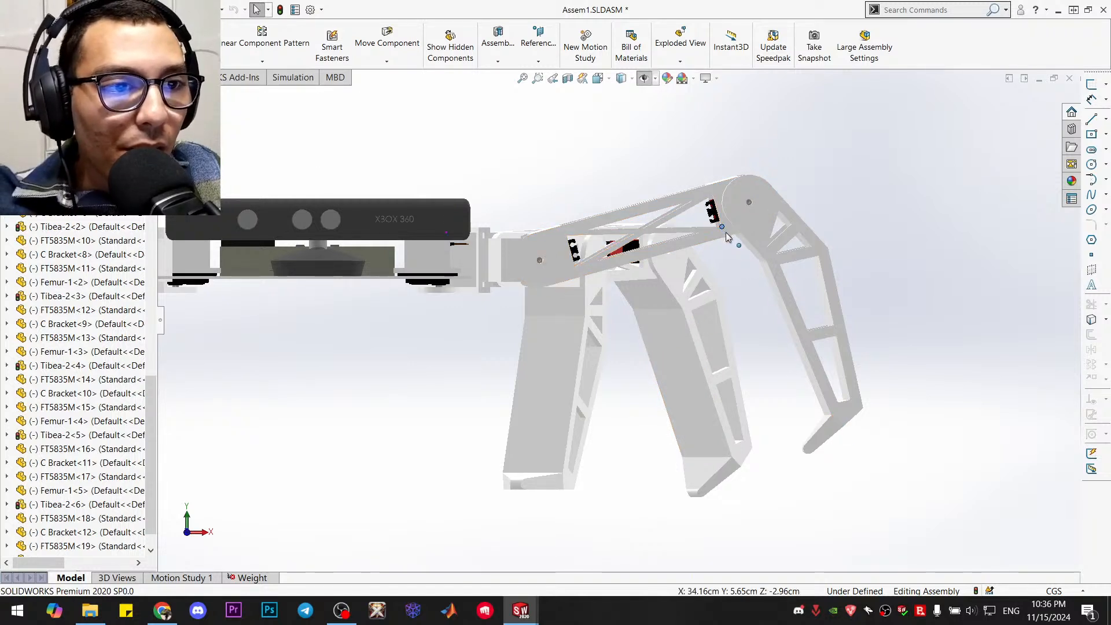
{"action": "left_click_drag", "start_coordinate": [726, 231], "coordinate": [758, 280]}
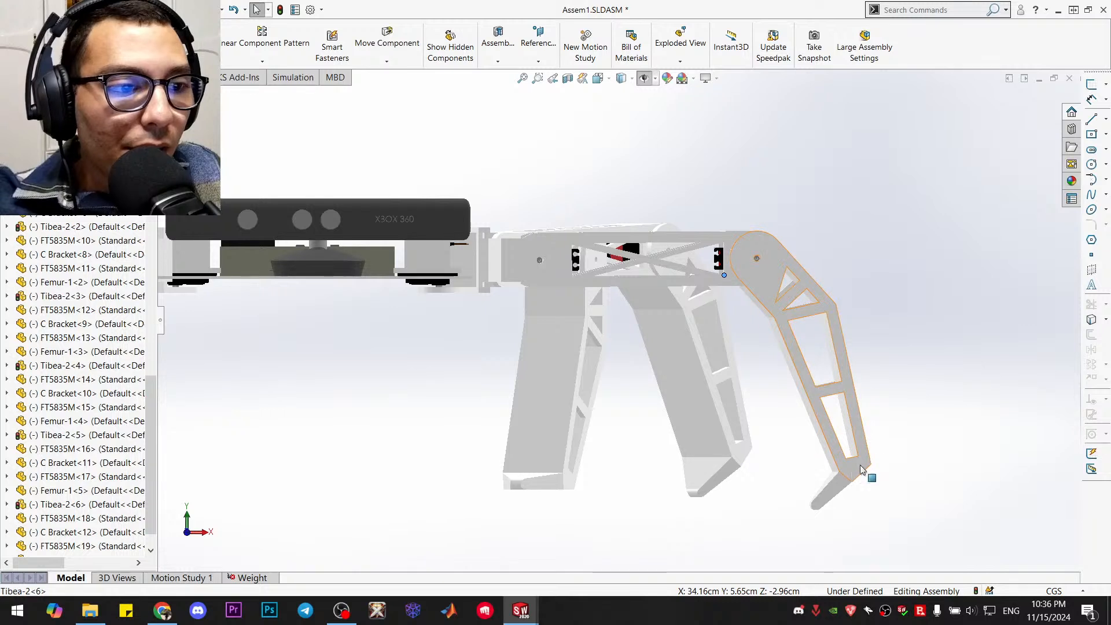
{"action": "left_click_drag", "start_coordinate": [868, 466], "coordinate": [1092, 325]}
{"action": "mouse_move", "coordinate": [748, 296]}
{"action": "left_mouse_down"}
{"action": "mouse_move", "coordinate": [772, 270]}
{"action": "mouse_move", "coordinate": [819, 283]}
{"action": "mouse_move", "coordinate": [748, 287]}
{"action": "left_mouse_up"}
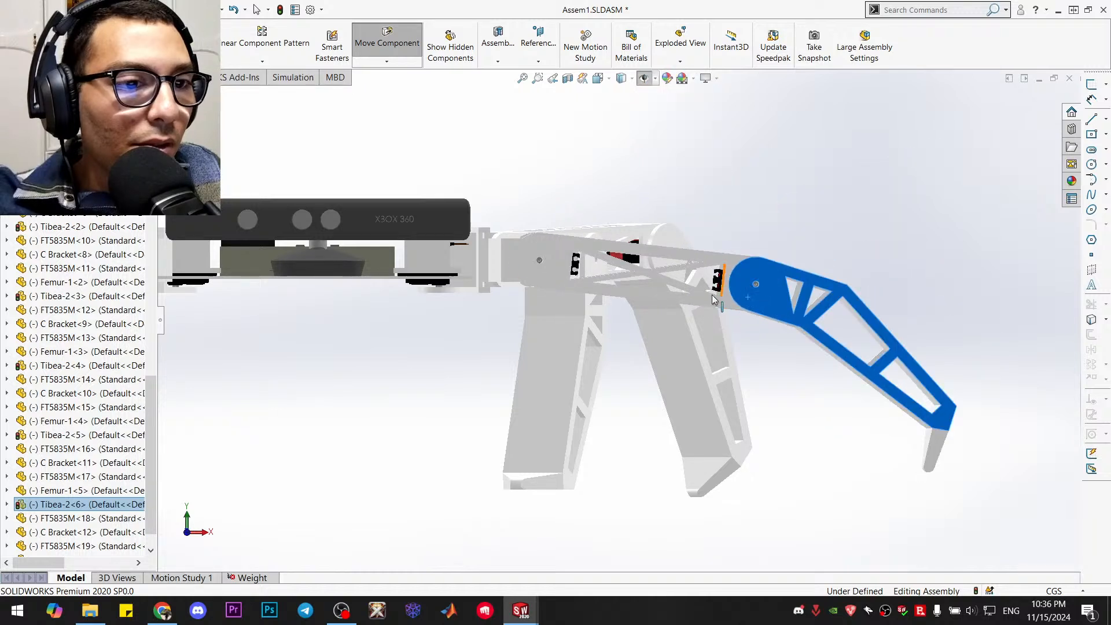
Raise the front leg's femur to about horizontal and swing the tibia outward until it is nearly level
{"action": "key", "text": "Escape"}
{"action": "left_click", "coordinate": [725, 299]}
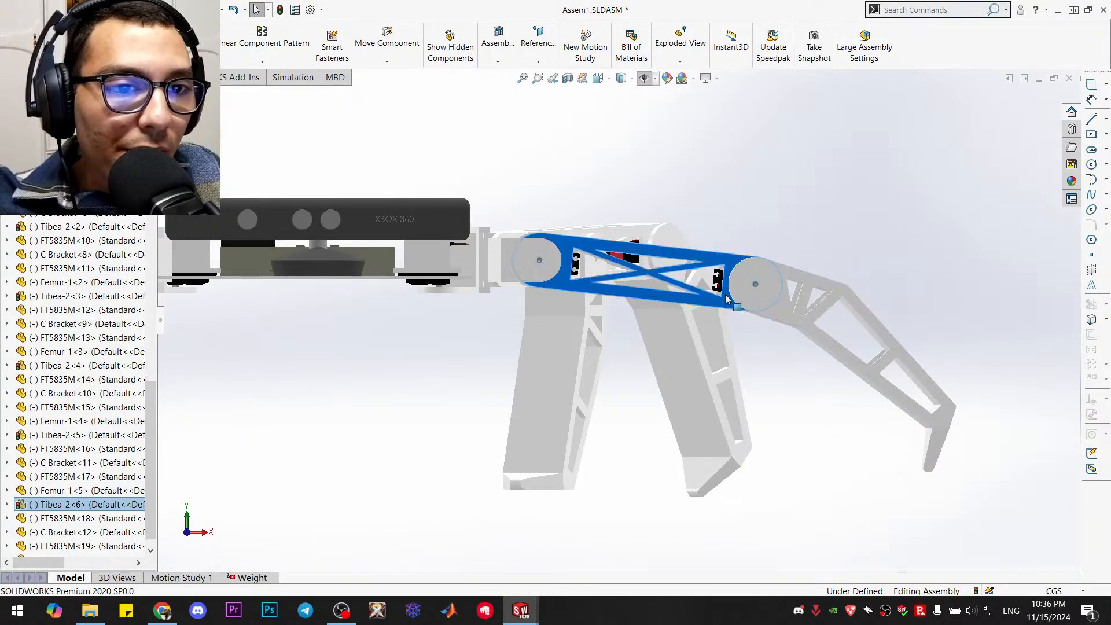
{"action": "left_click_drag", "start_coordinate": [728, 298], "coordinate": [725, 276]}
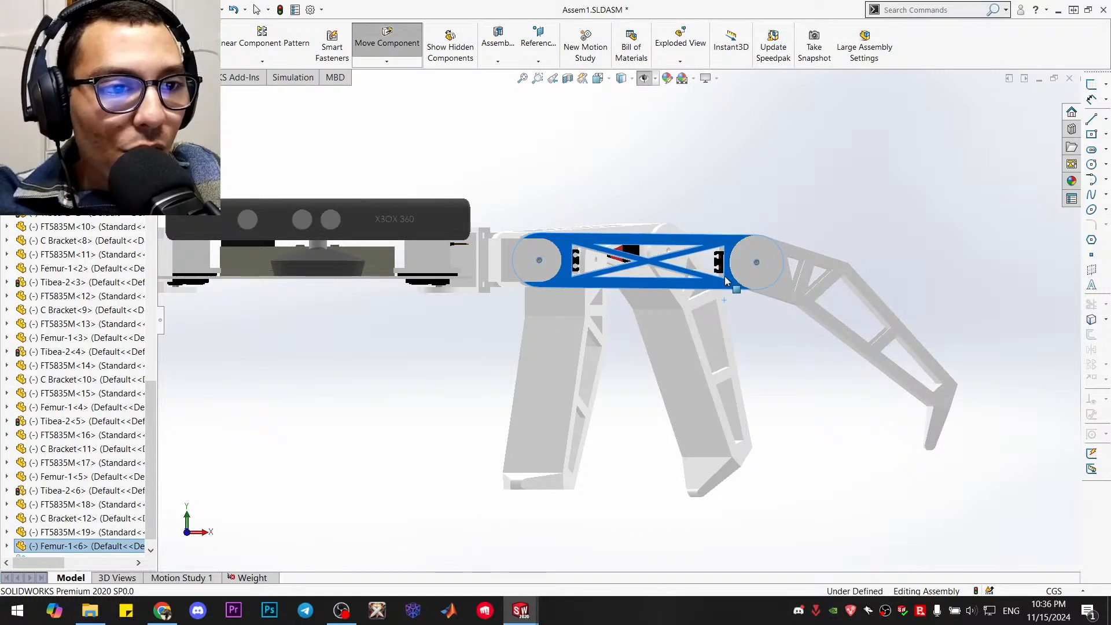
{"action": "key", "text": "Escape"}
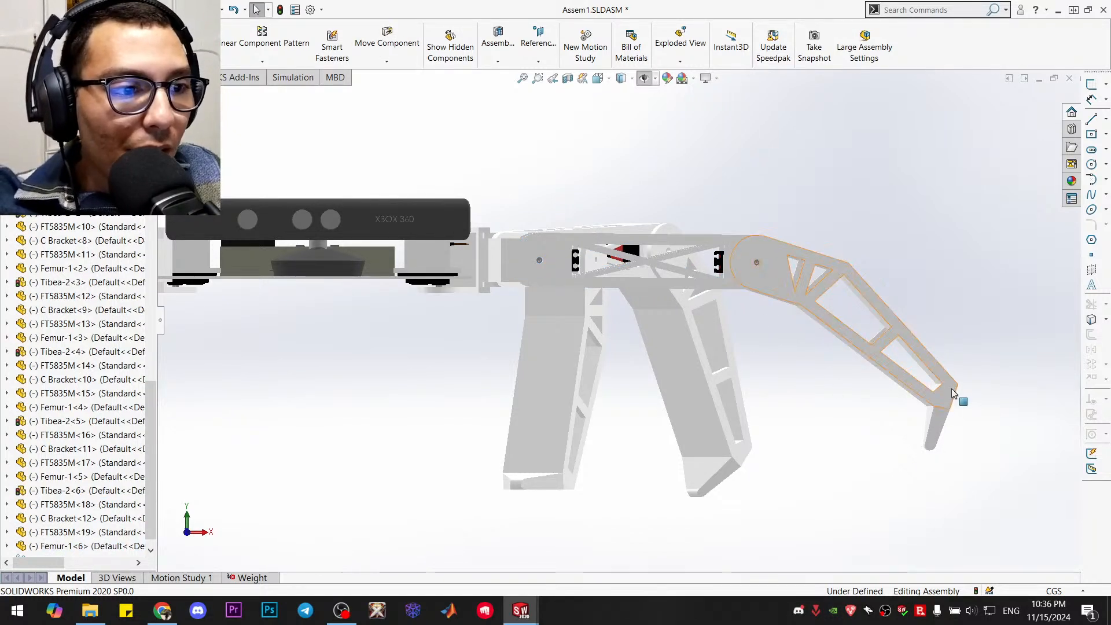
{"action": "left_click_drag", "start_coordinate": [952, 394], "coordinate": [1000, 320]}
{"action": "left_click_drag", "start_coordinate": [977, 367], "coordinate": [1024, 275]}
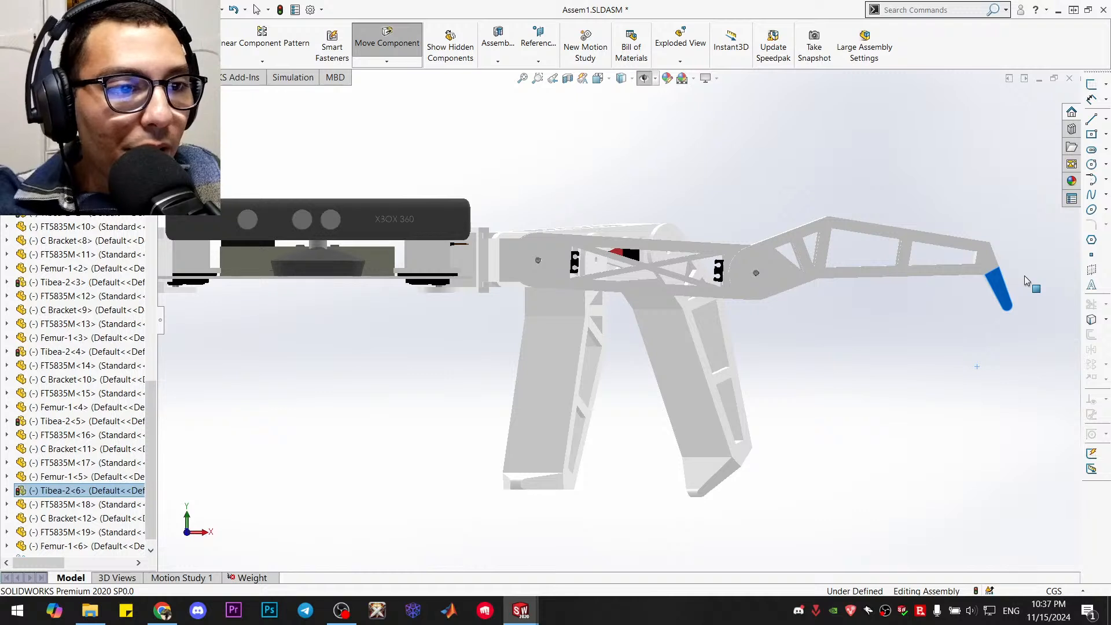
{"action": "left_click_drag", "start_coordinate": [1025, 275], "coordinate": [1021, 276]}
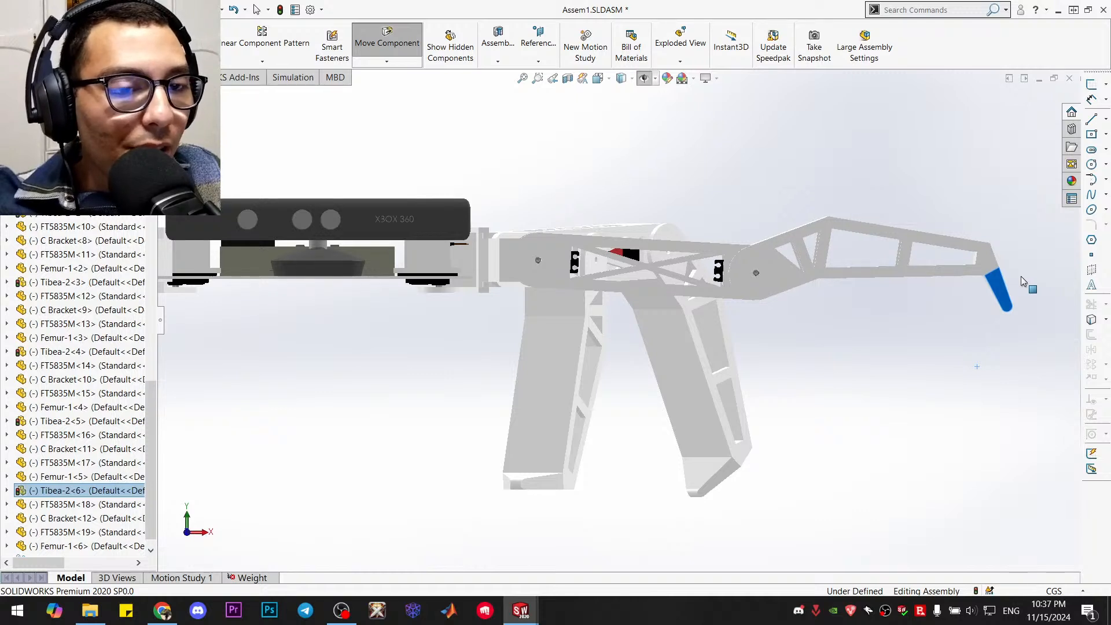
{"action": "key", "text": "Escape"}
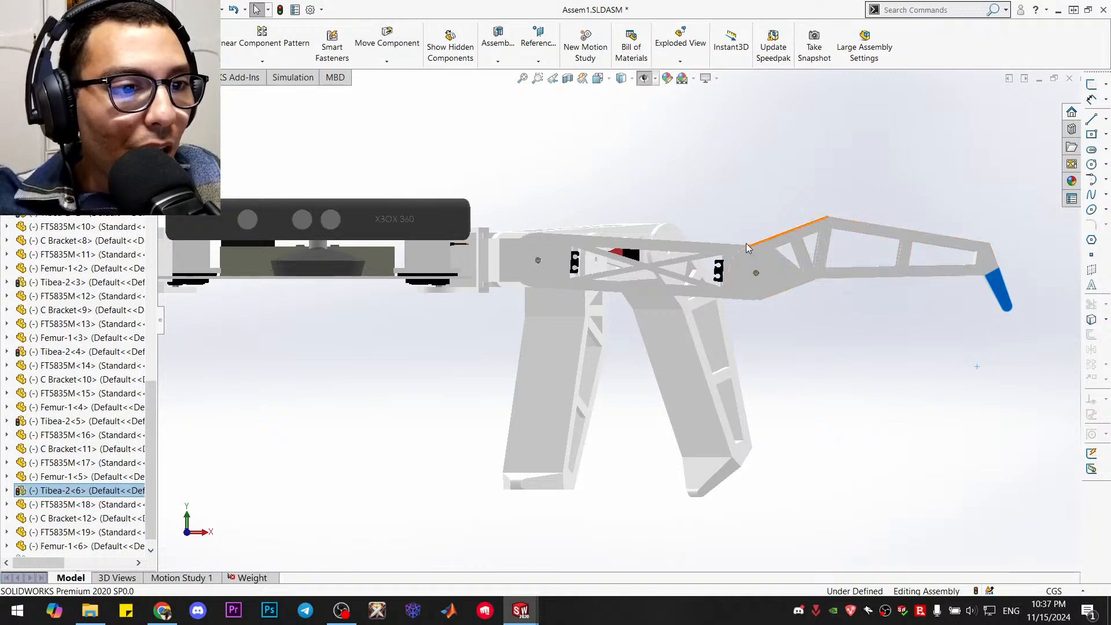
Realign the femur to horizontal and slightly readjust the outstretched tibia by its foot tip
{"action": "left_click_drag", "start_coordinate": [727, 291], "coordinate": [717, 278]}
{"action": "key", "text": "Escape"}
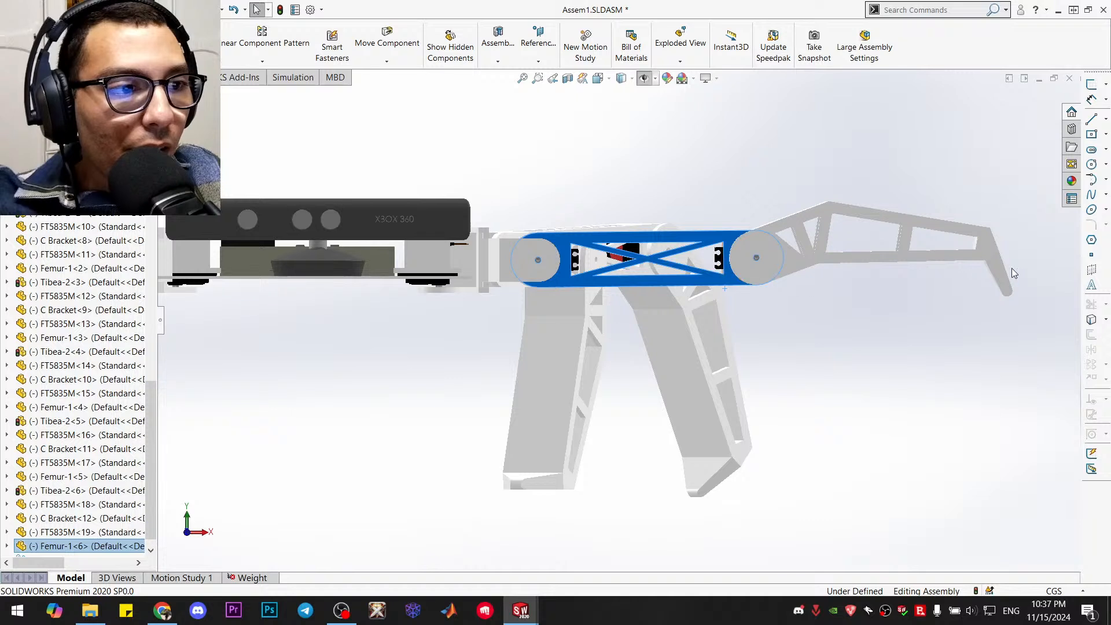
{"action": "left_click_drag", "start_coordinate": [1010, 293], "coordinate": [1001, 291]}
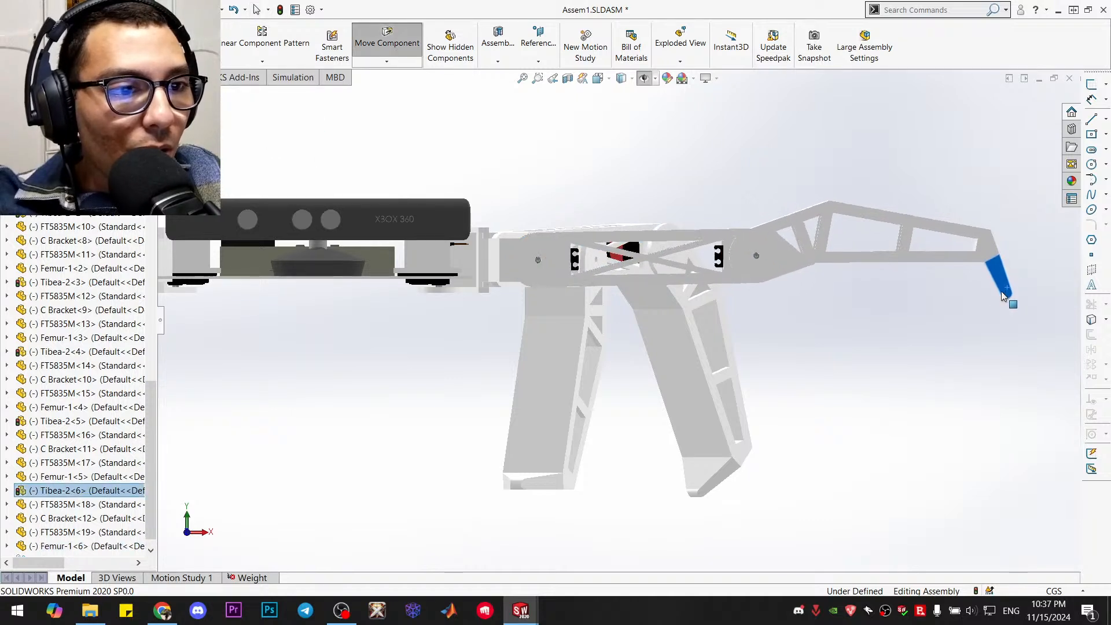
{"action": "left_click", "coordinate": [911, 336]}
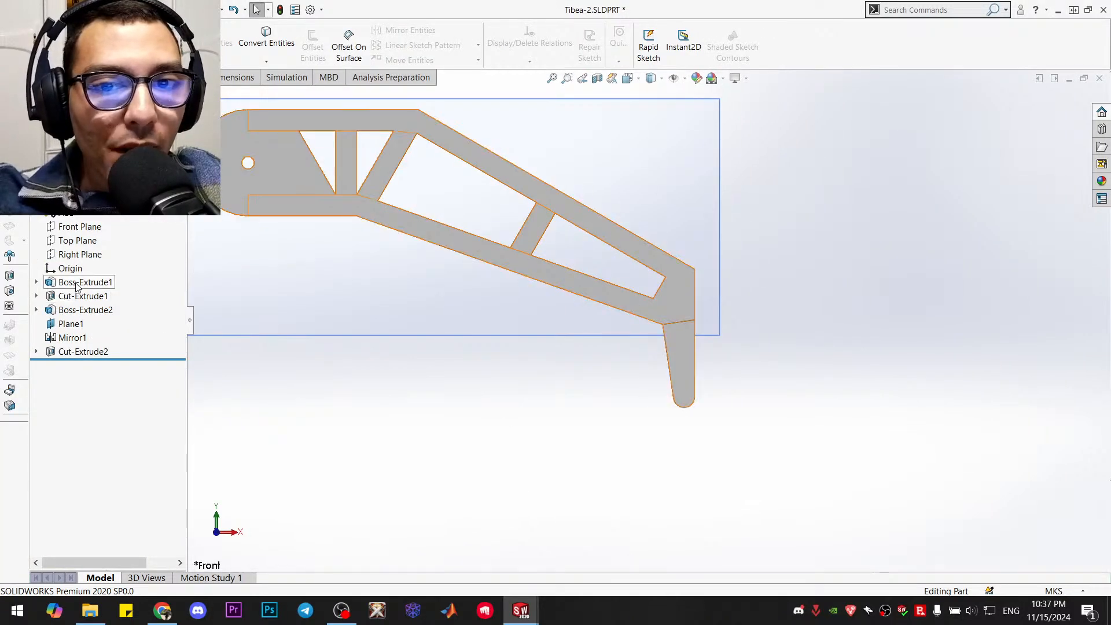
In Tibea-2, edit Boss-Extrude1's sketch and delete the 0.03 dimension across the profile's lower end near the foot
{"action": "right_click", "coordinate": [77, 282]}
{"action": "left_click", "coordinate": [107, 250]}
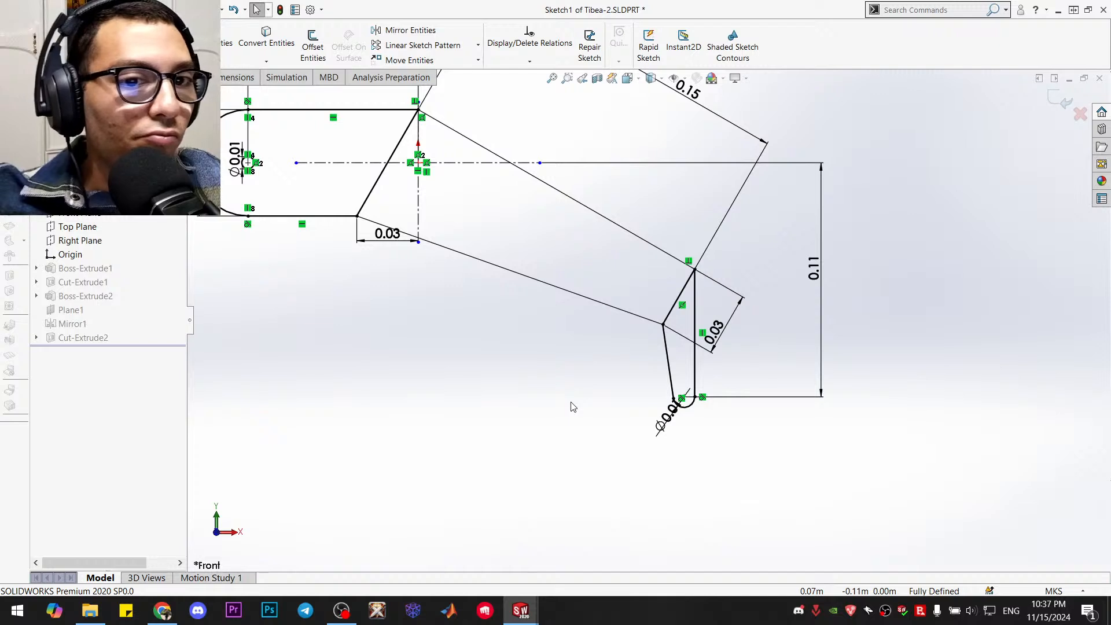
{"action": "left_click", "coordinate": [716, 332]}
{"action": "key", "text": "Delete"}
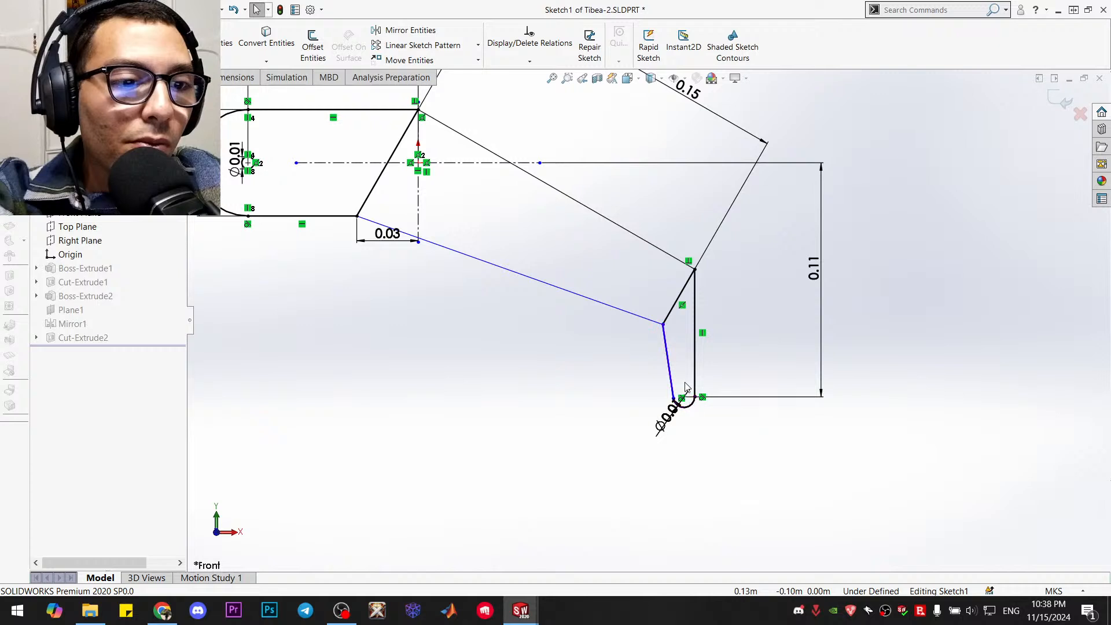
Try to move the foot arc's centre point in the sketch, undo the change and clear the selection
{"action": "scroll", "coordinate": [686, 399], "scroll_direction": "down", "scroll_amount": 1}
{"action": "scroll", "coordinate": [687, 399], "scroll_direction": "down", "scroll_amount": 5}
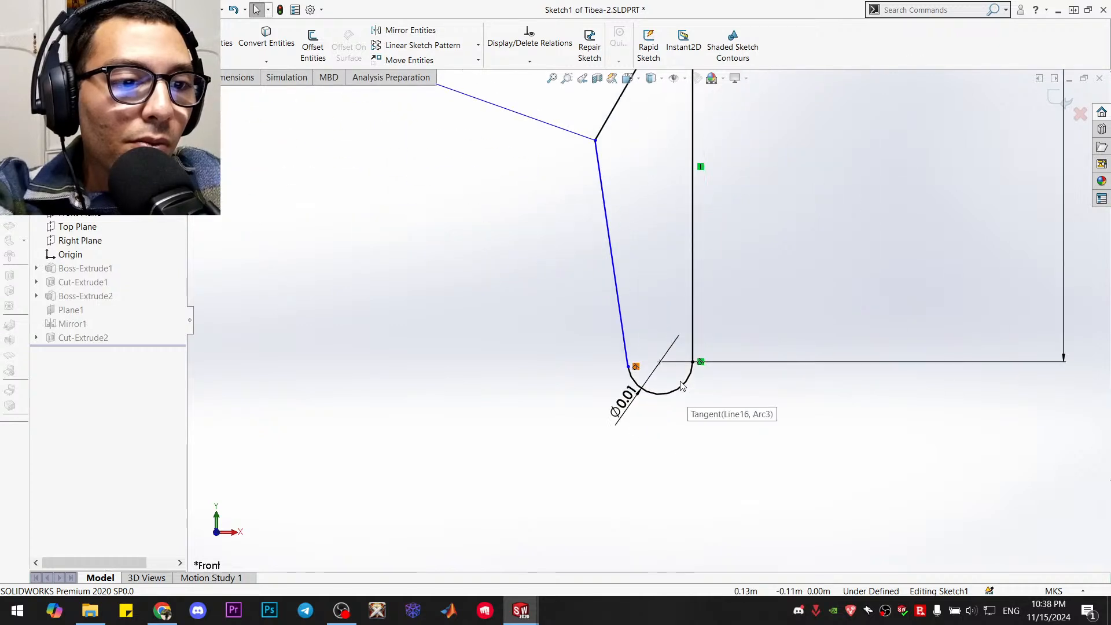
{"action": "left_click_drag", "start_coordinate": [661, 363], "coordinate": [783, 291]}
{"action": "left_click", "coordinate": [779, 305]}
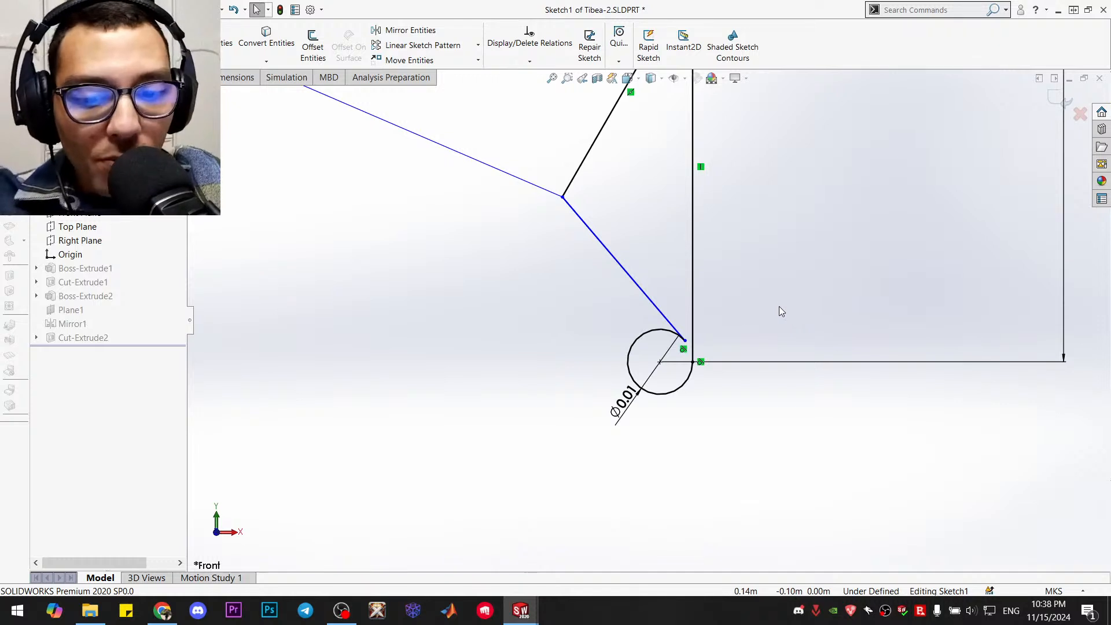
{"action": "key", "text": "ctrl+z"}
{"action": "scroll", "coordinate": [673, 330], "scroll_direction": "up", "scroll_amount": 10}
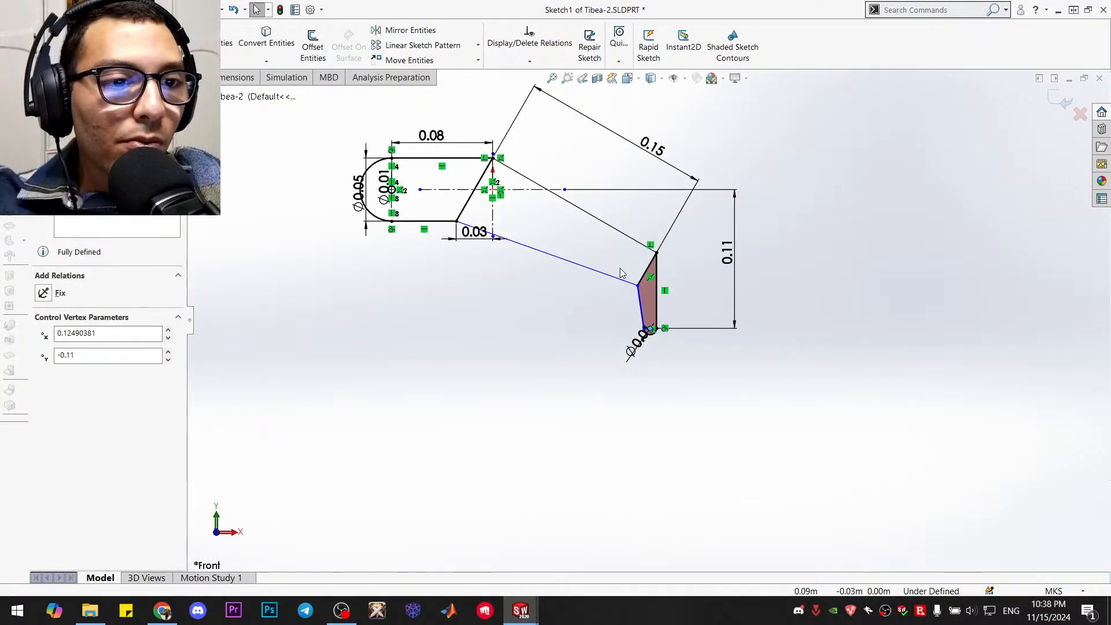
{"action": "scroll", "coordinate": [633, 268], "scroll_direction": "down", "scroll_amount": 5}
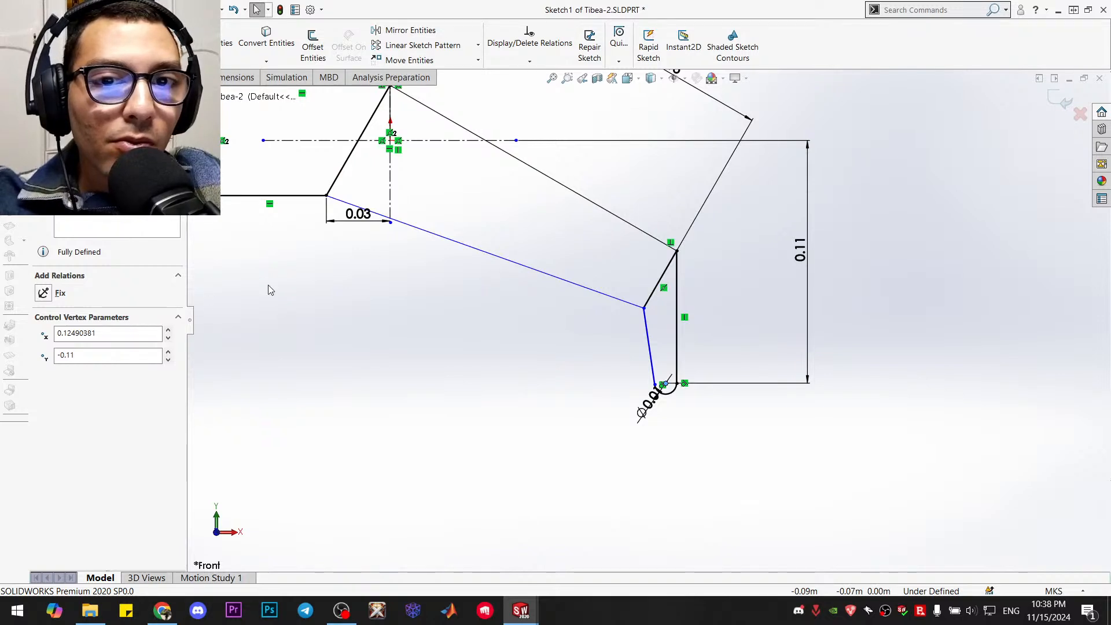
{"action": "left_click", "coordinate": [411, 347]}
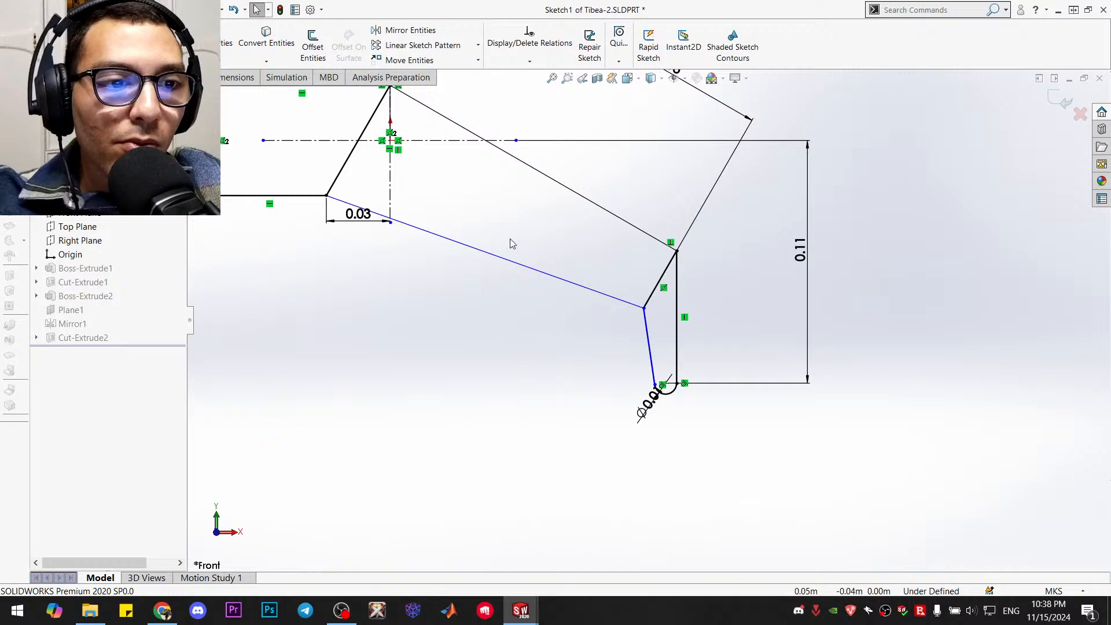
Delete the 0.11 vertical dimension to the foot and shift the foot arc's centre slightly
{"action": "left_click", "coordinate": [210, 42]}
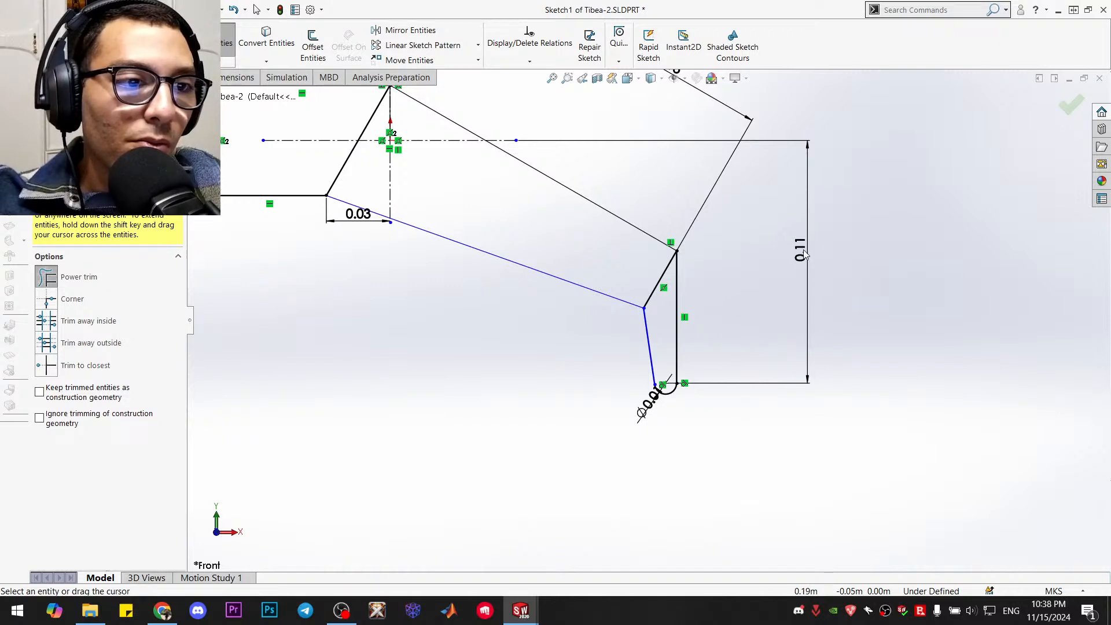
{"action": "key", "text": "Escape"}
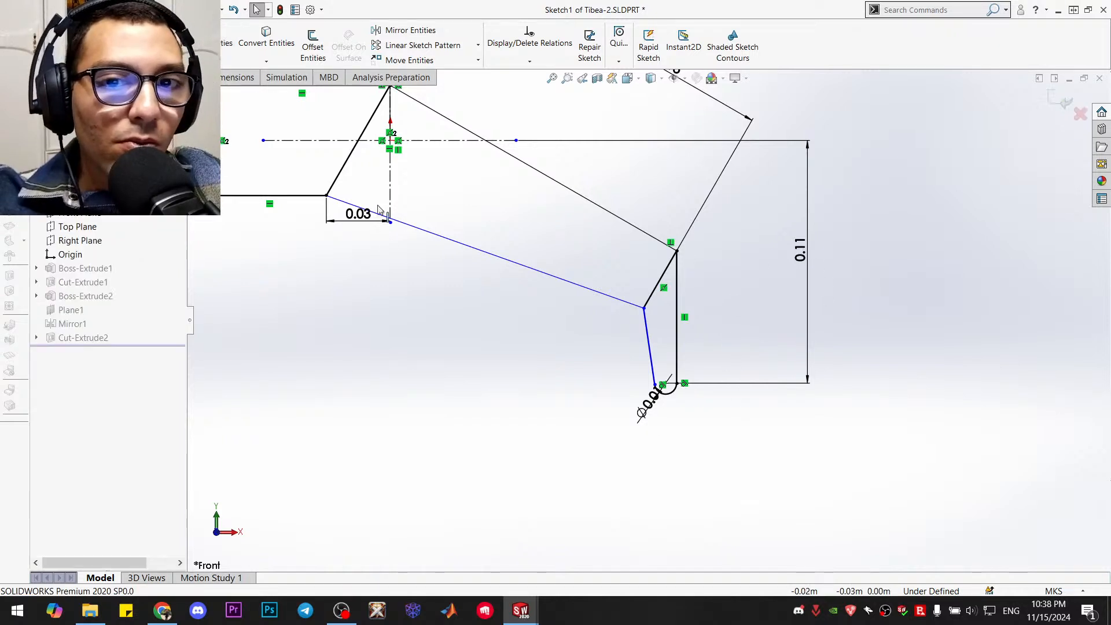
{"action": "left_click", "coordinate": [799, 253]}
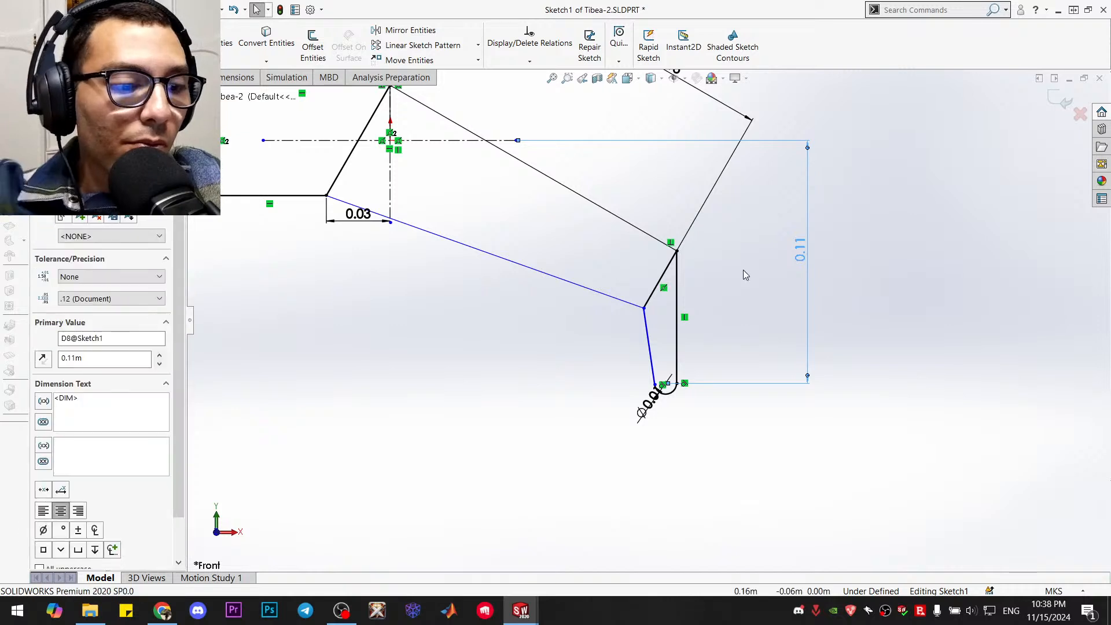
{"action": "key", "text": "Delete"}
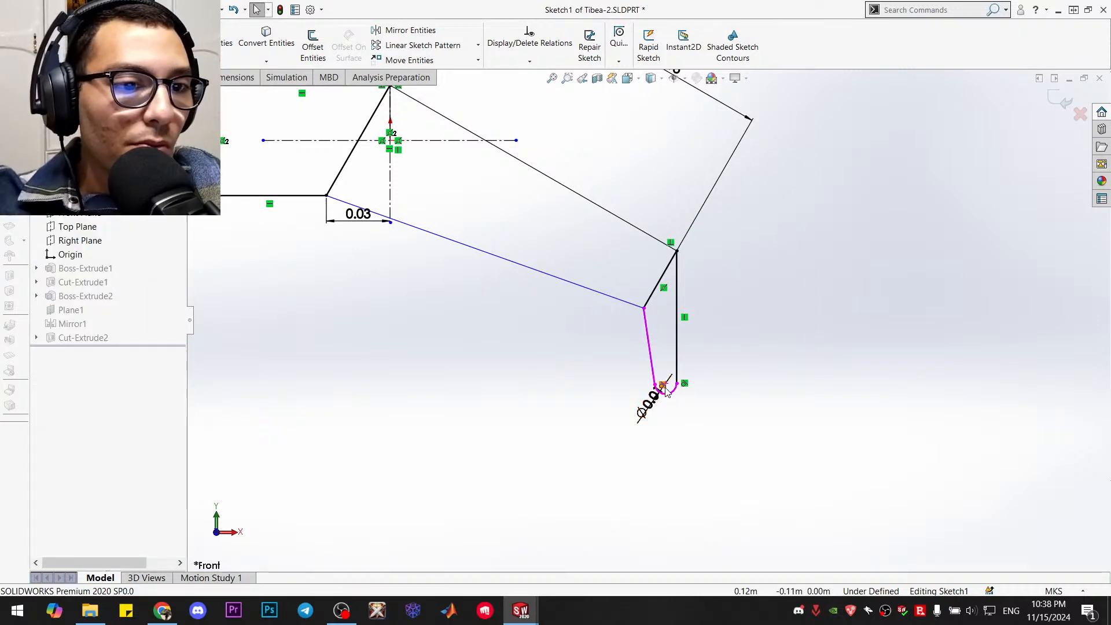
{"action": "left_click_drag", "start_coordinate": [666, 384], "coordinate": [698, 333]}
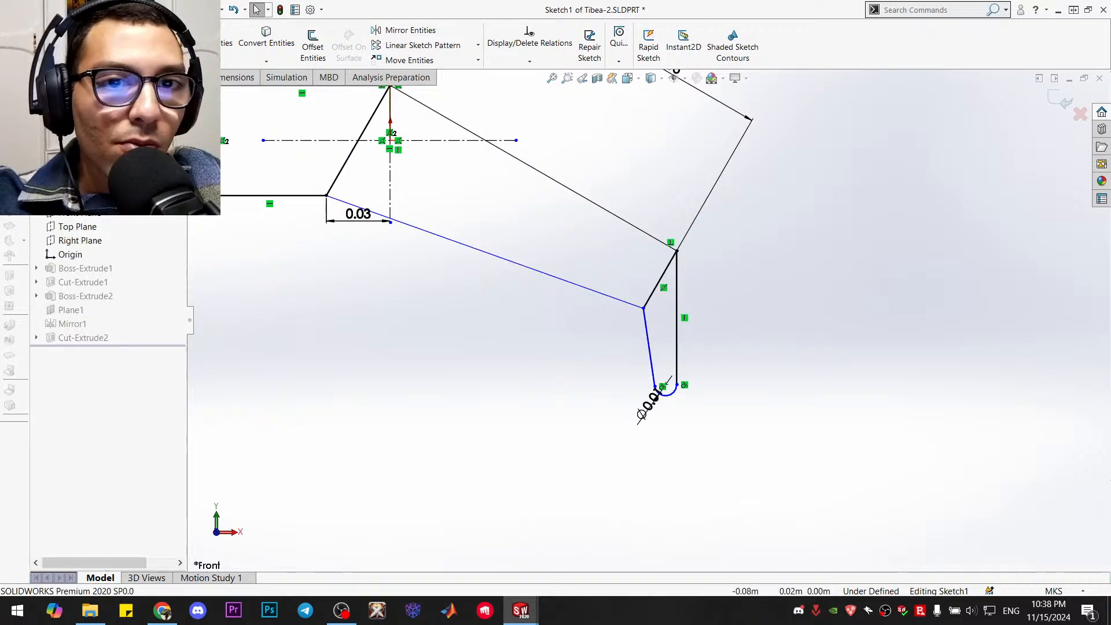
Trim away the old foot's vertical line, slanted line and end arc beyond the profile's short end edge
{"action": "left_click", "coordinate": [227, 43]}
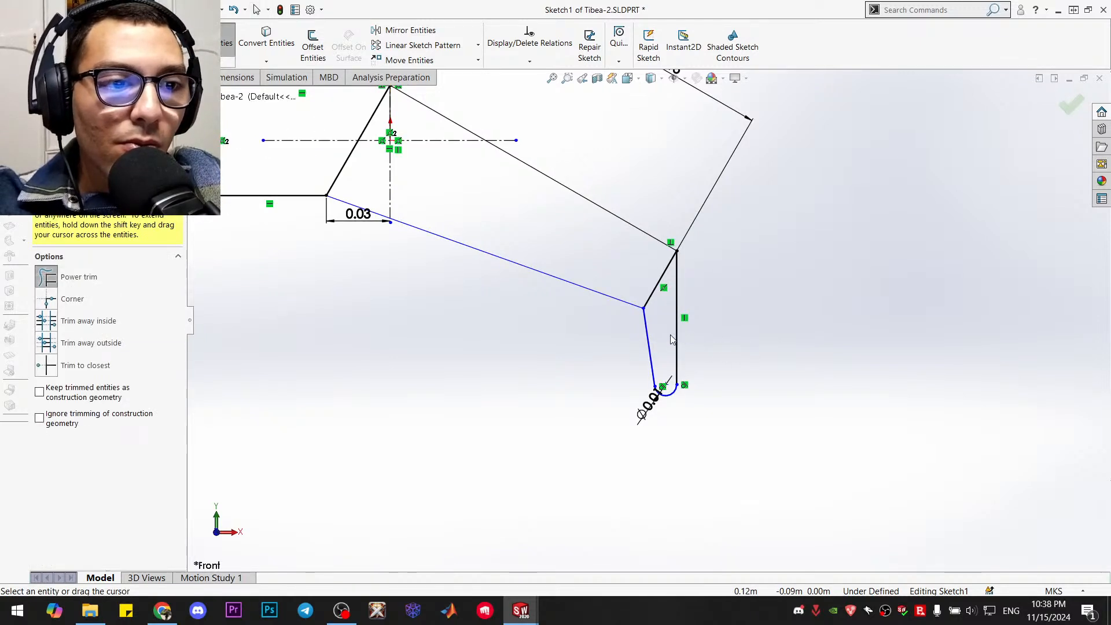
{"action": "left_click_drag", "start_coordinate": [672, 338], "coordinate": [694, 334]}
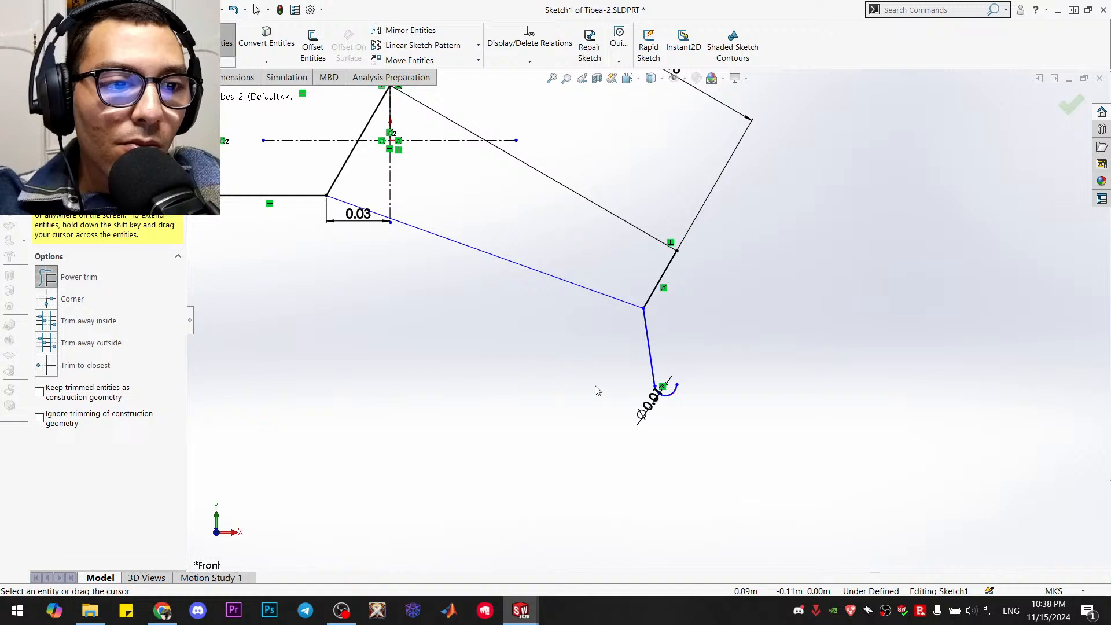
{"action": "key", "text": "Escape"}
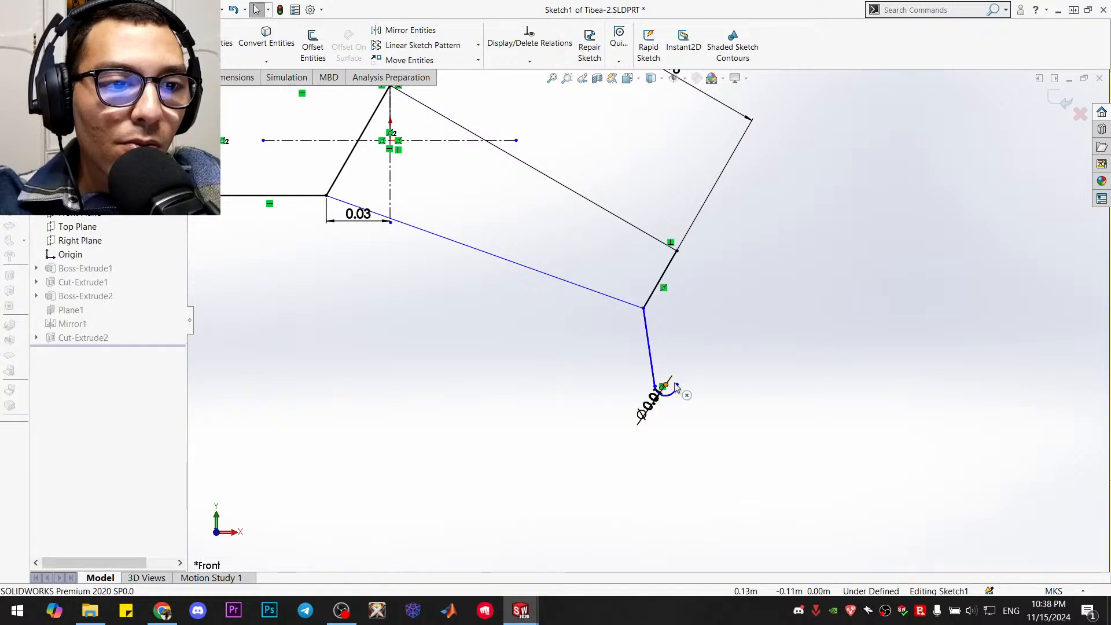
{"action": "mouse_move", "coordinate": [670, 389]}
{"action": "left_mouse_down"}
{"action": "mouse_move", "coordinate": [704, 360]}
{"action": "mouse_move", "coordinate": [668, 388]}
{"action": "left_mouse_up"}
{"action": "left_click", "coordinate": [719, 379]}
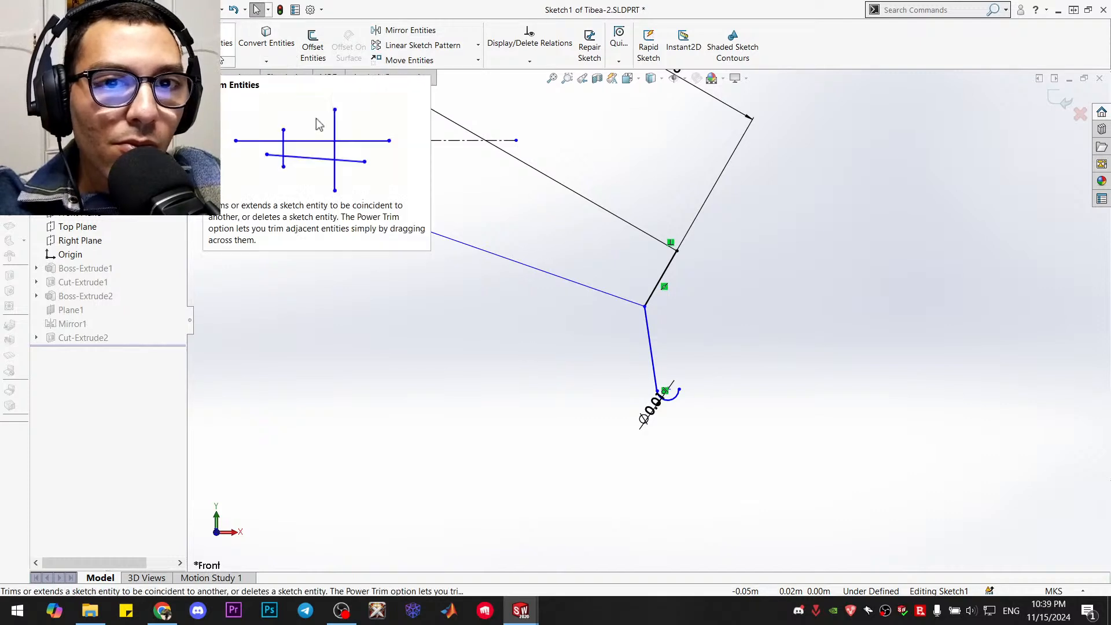
{"action": "left_click", "coordinate": [202, 38]}
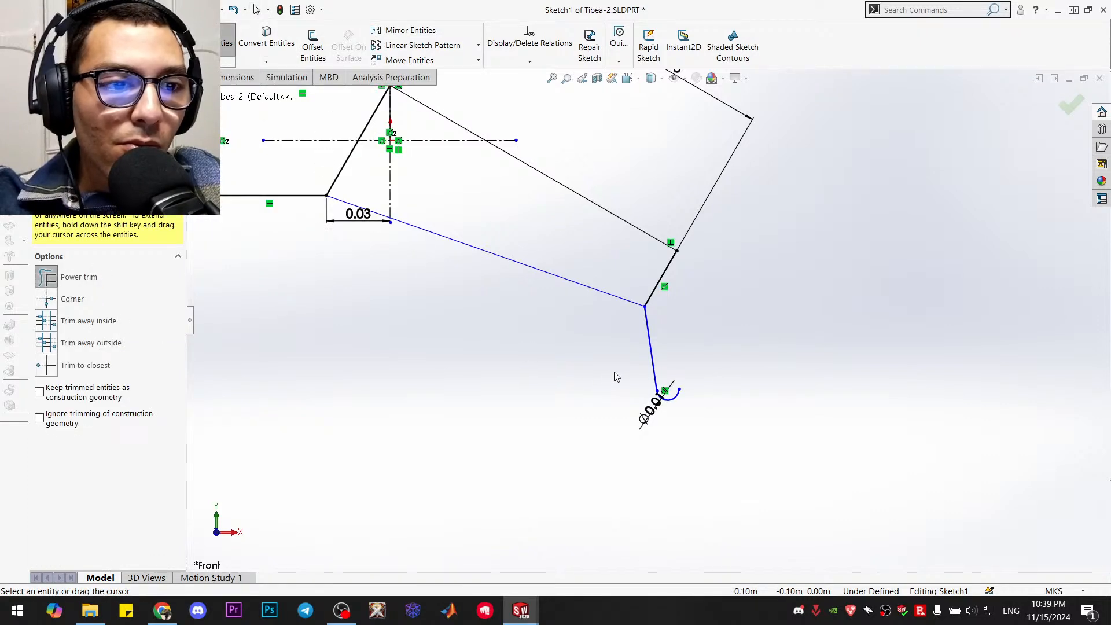
{"action": "mouse_move", "coordinate": [621, 368]}
{"action": "left_mouse_down"}
{"action": "mouse_move", "coordinate": [667, 366]}
{"action": "mouse_move", "coordinate": [670, 405]}
{"action": "left_mouse_up"}
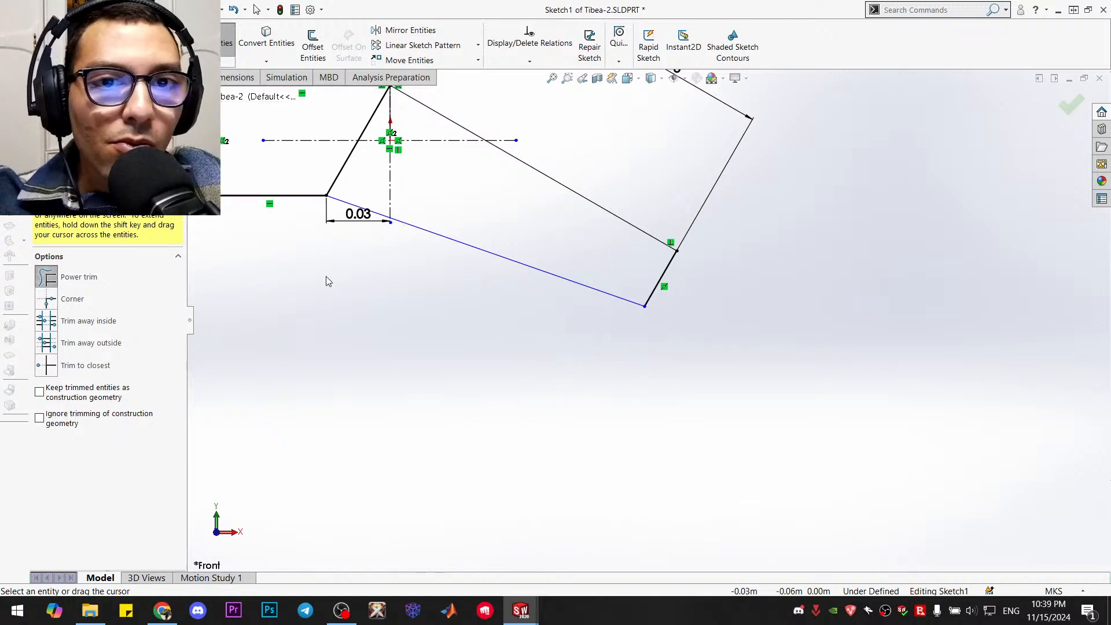
Sketch two lines, about 0.06 m and 0.05 m long, from the short end edge's endpoints to a common outward point
{"action": "key", "text": "l"}
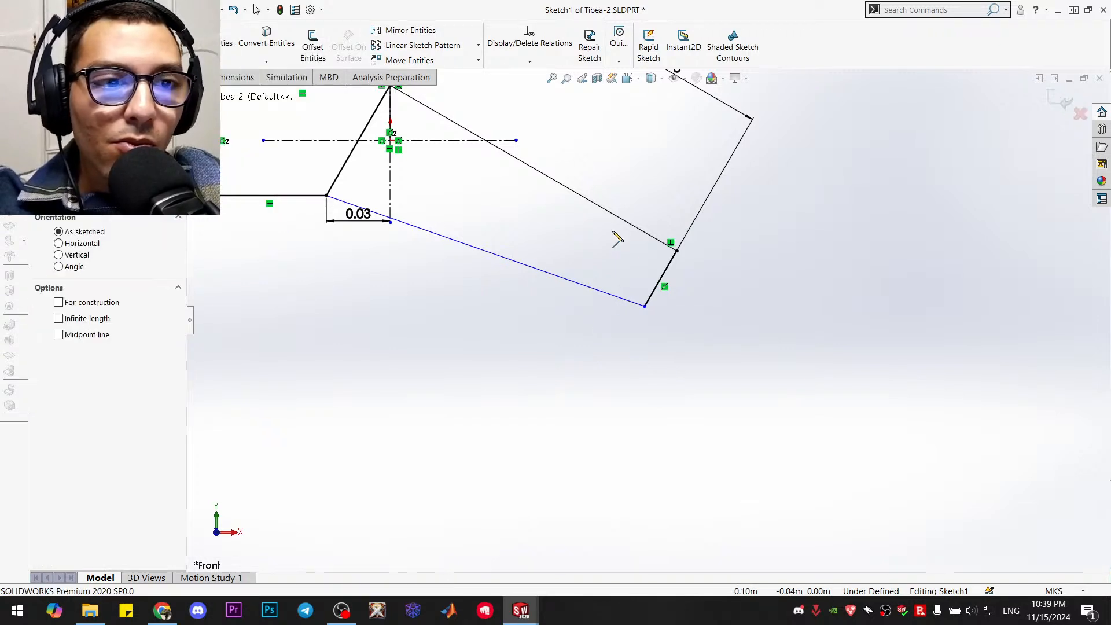
{"action": "left_click", "coordinate": [677, 251]}
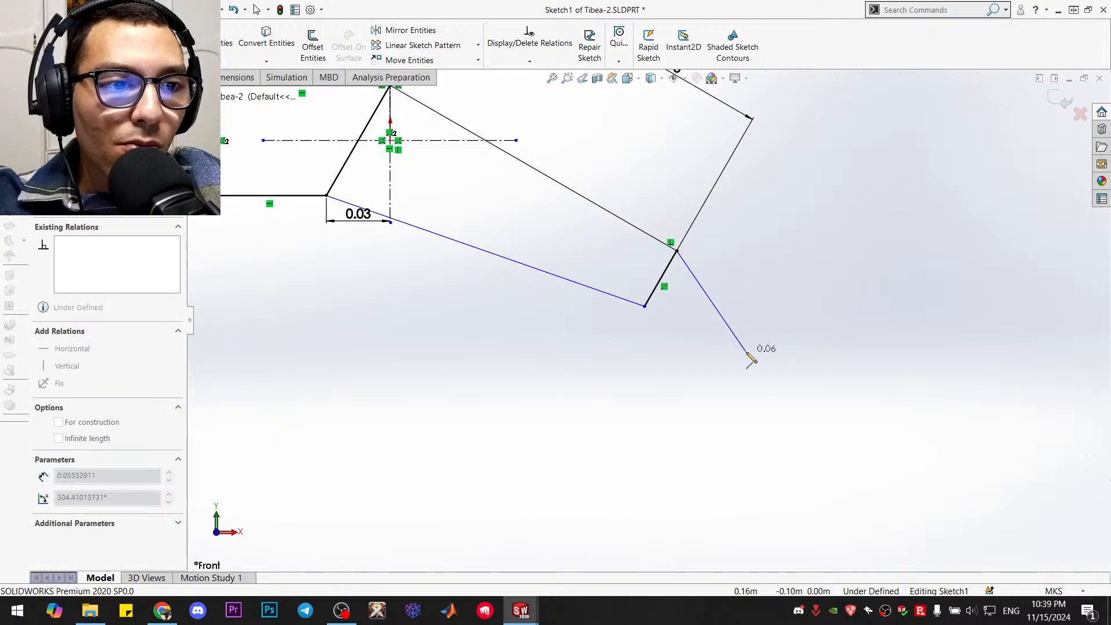
{"action": "left_click", "coordinate": [746, 351]}
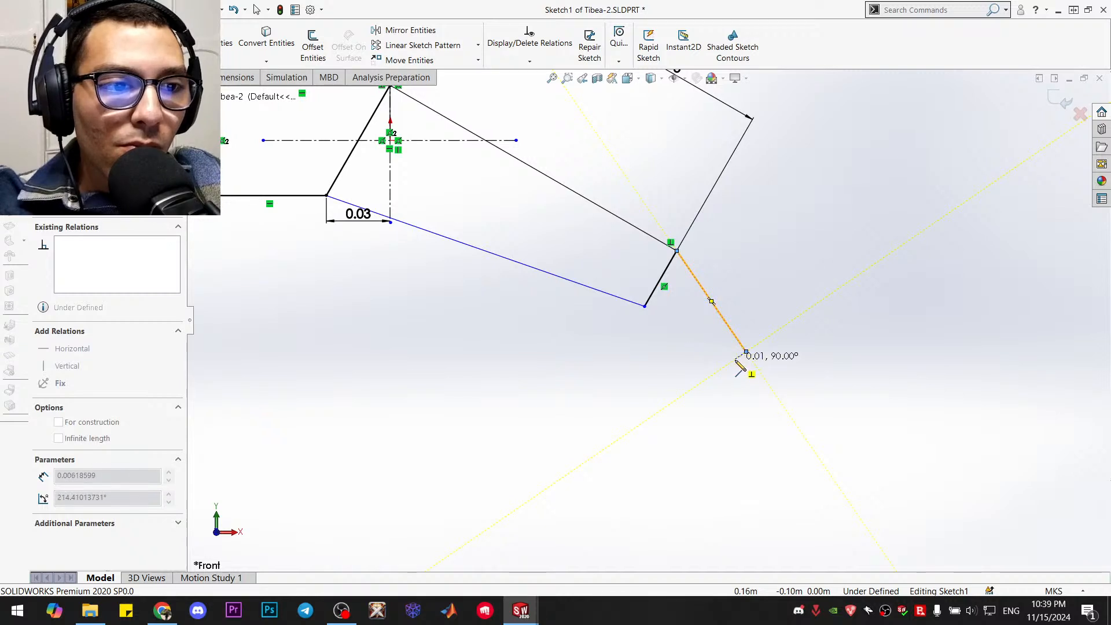
{"action": "left_click", "coordinate": [644, 306]}
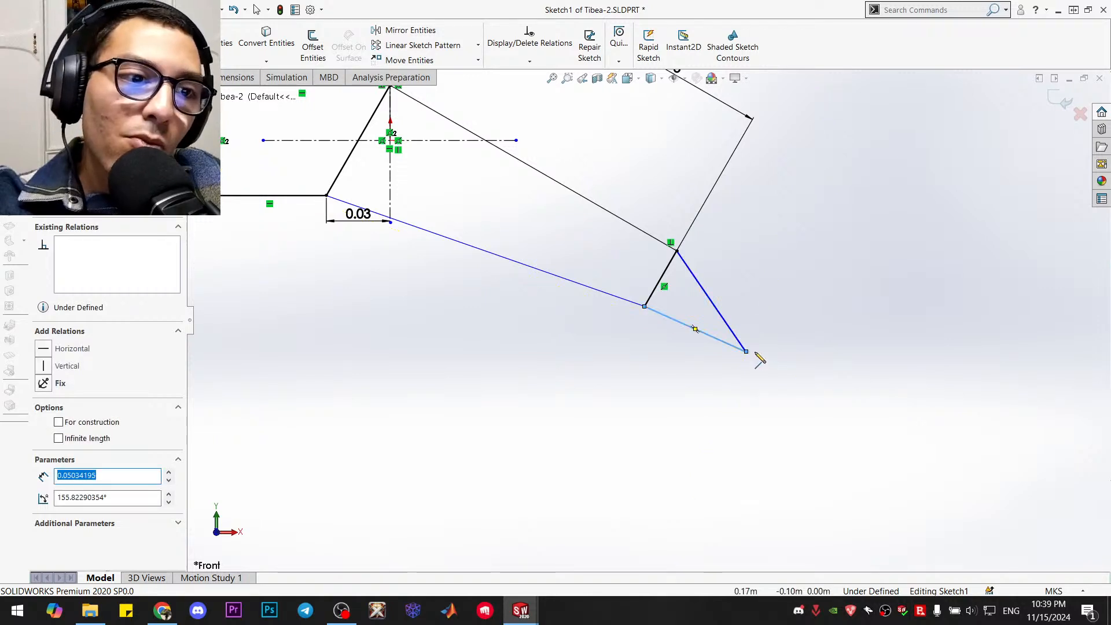
{"action": "key", "text": "Escape"}
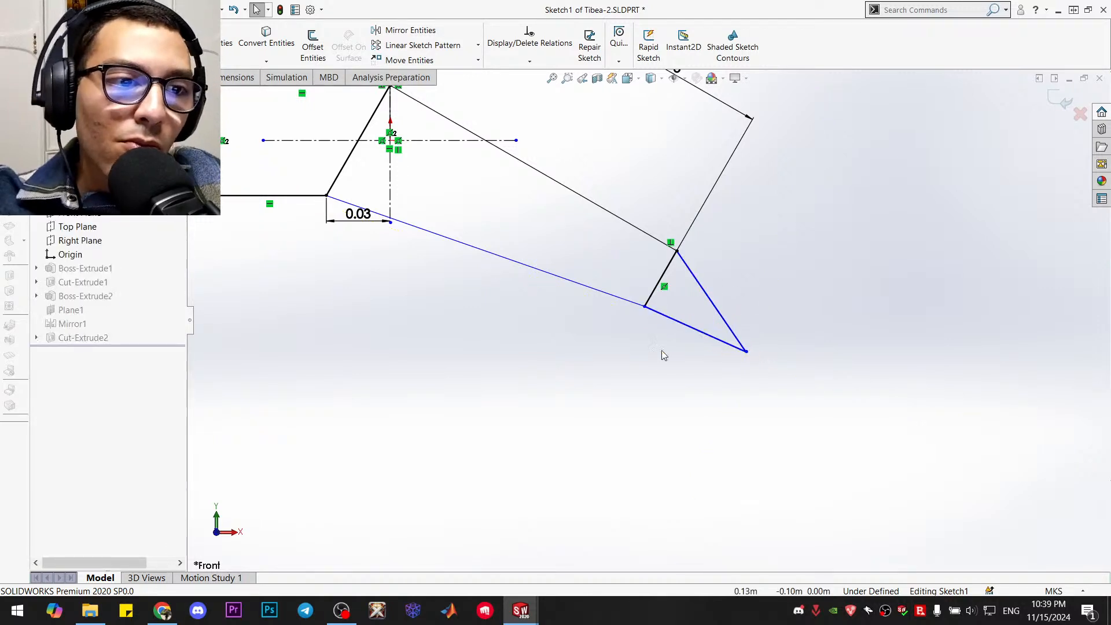
Draw a circle of about 0.006 m radius near the pointed foot's tip, touching the upper line
{"action": "key", "text": "l"}
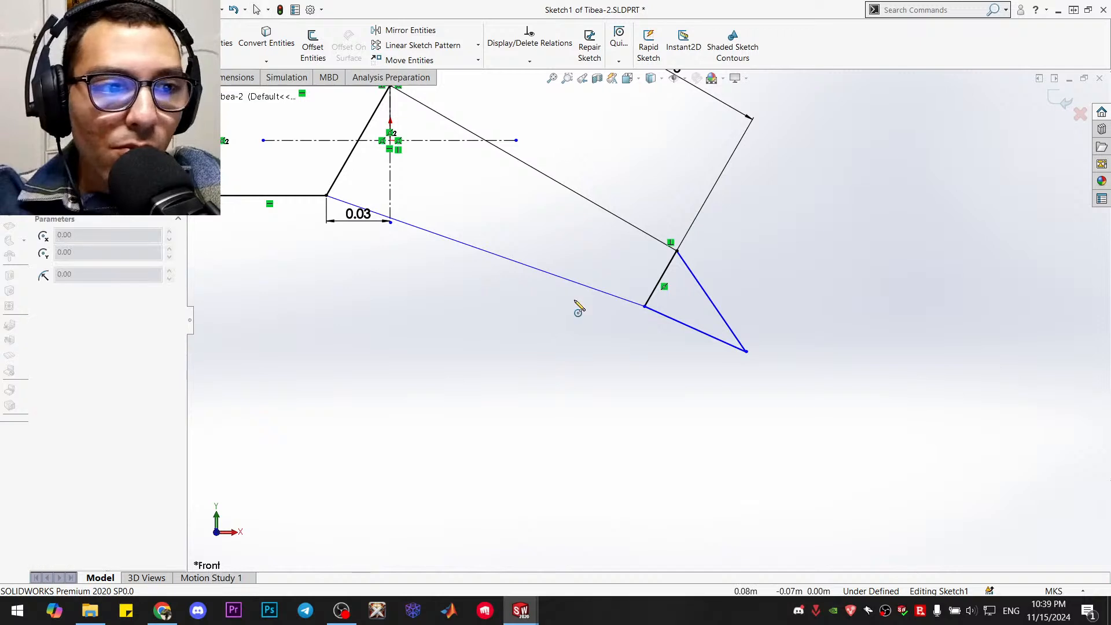
{"action": "scroll", "coordinate": [719, 367], "scroll_direction": "down", "scroll_amount": 5}
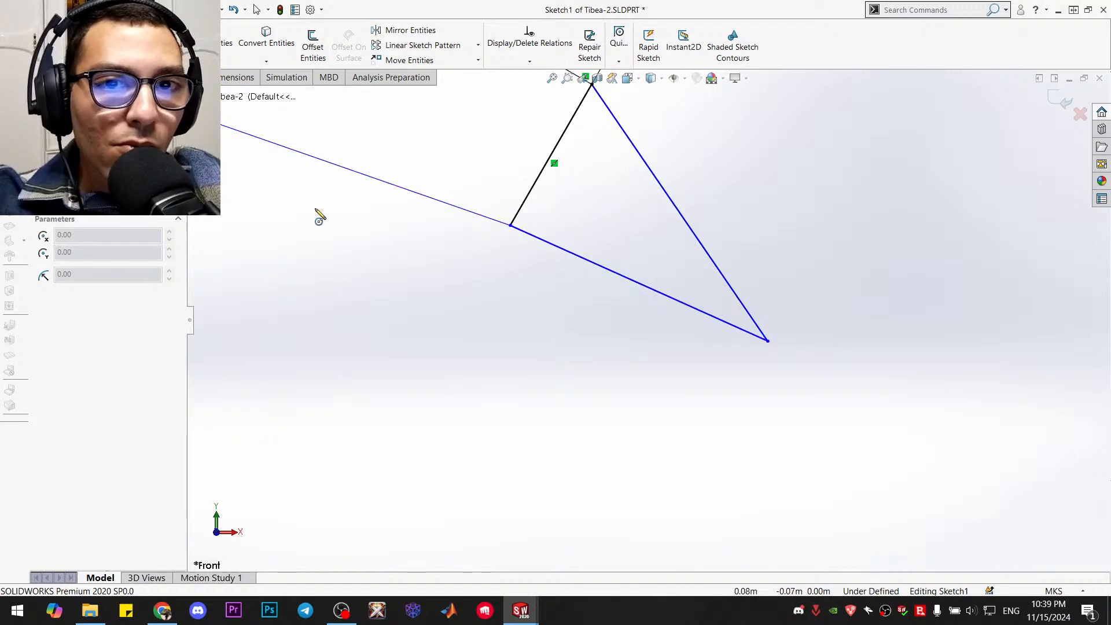
{"action": "left_click", "coordinate": [693, 294]}
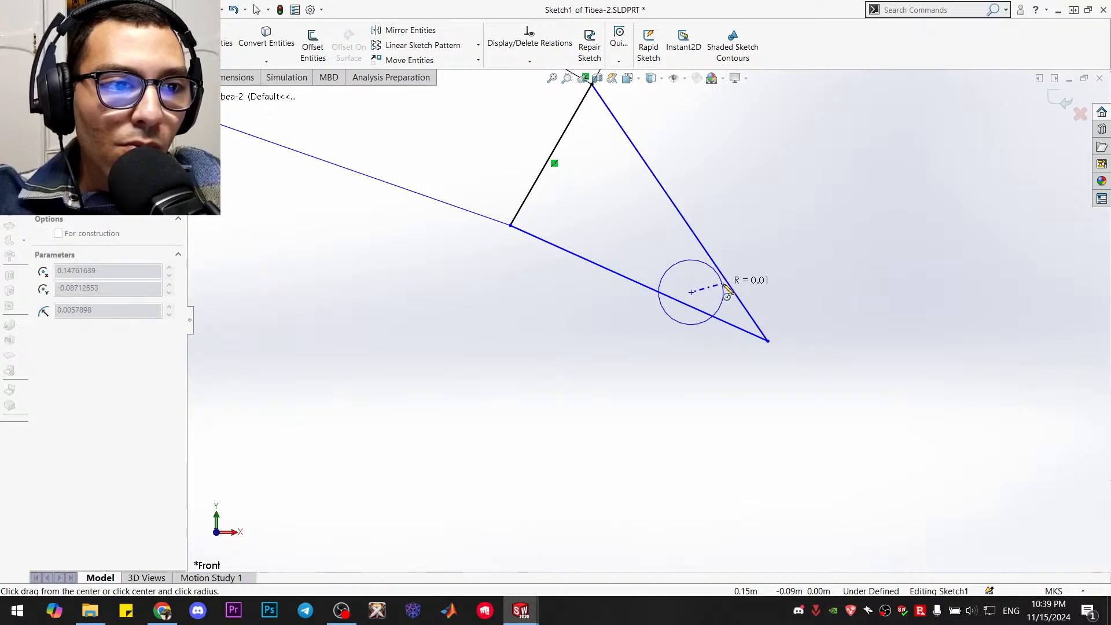
{"action": "left_click", "coordinate": [728, 285]}
{"action": "key", "text": "Escape"}
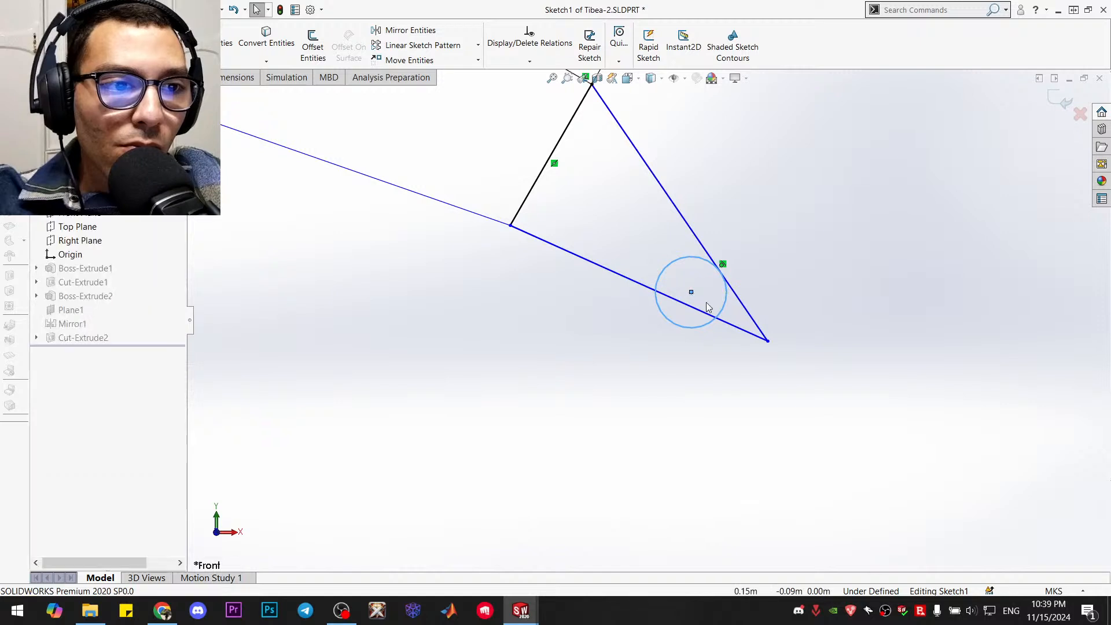
Make the foot circle tangent to the lower line of the pointed foot
{"action": "left_click", "coordinate": [687, 328]}
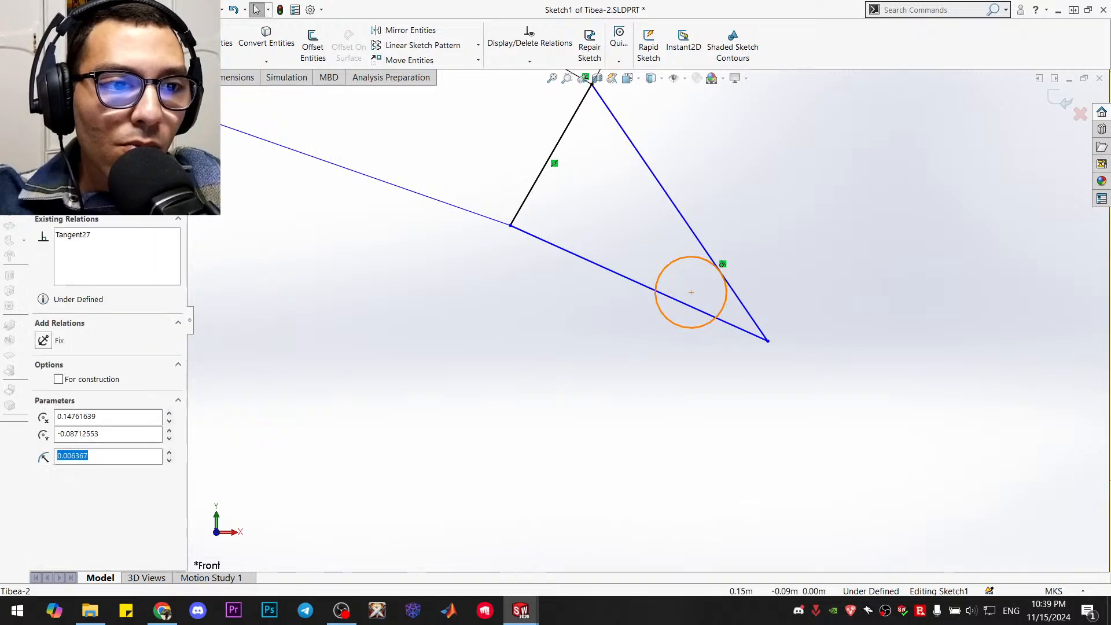
{"action": "left_click", "coordinate": [618, 276], "text": "ctrl"}
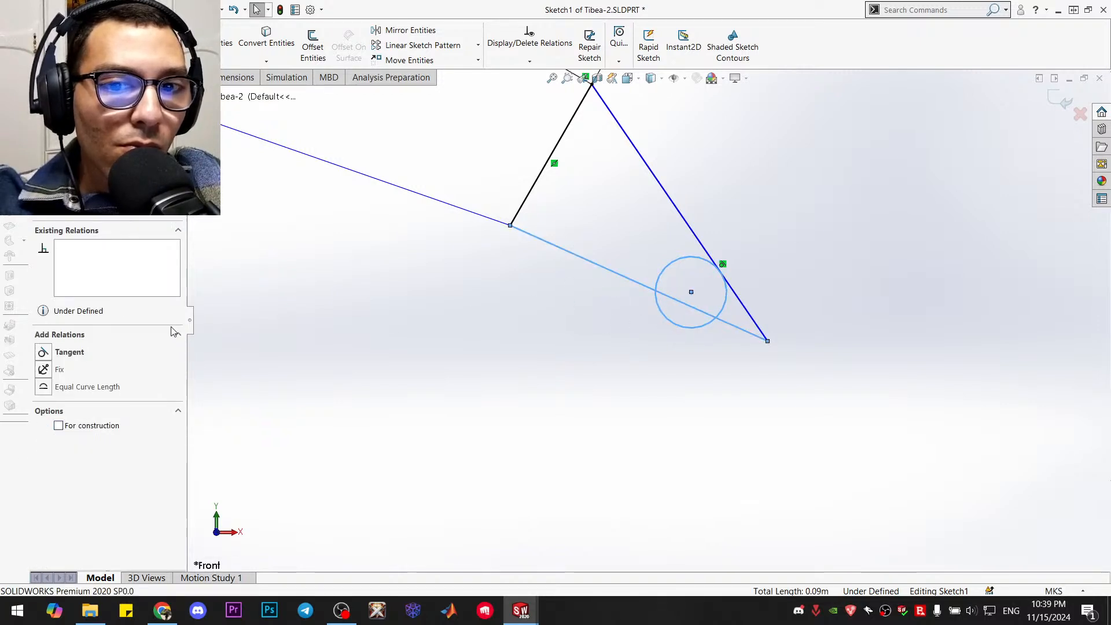
{"action": "left_click", "coordinate": [43, 353]}
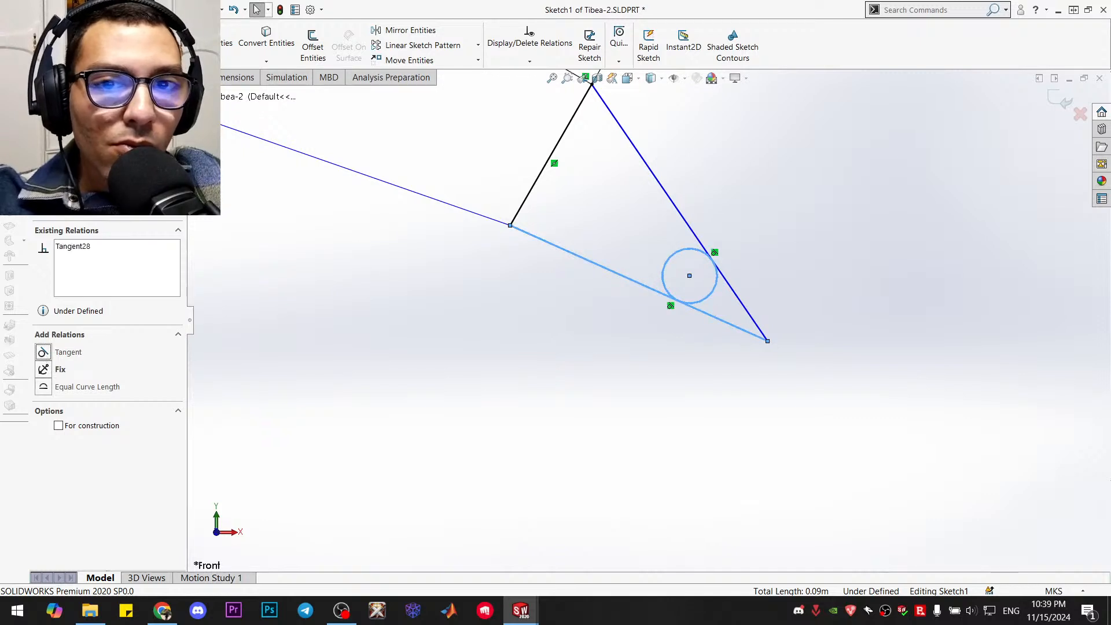
{"action": "key", "text": "Escape"}
Trim the circle's inner part and the lines' pointed tip to form a rounded foot end
{"action": "scroll", "coordinate": [617, 255], "scroll_direction": "up", "scroll_amount": 5}
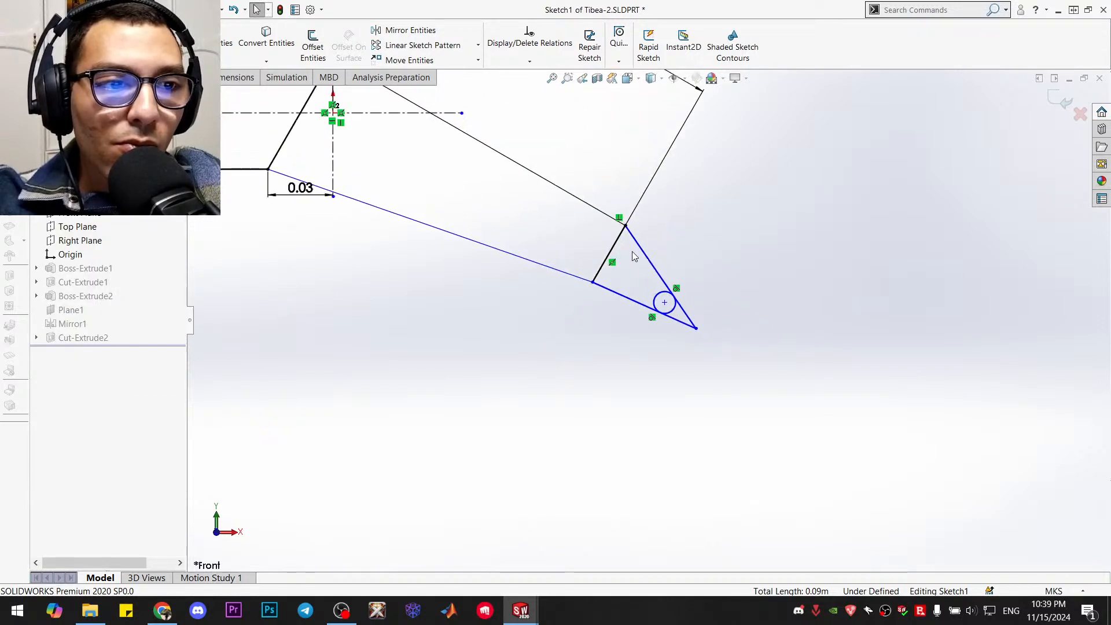
{"action": "scroll", "coordinate": [668, 266], "scroll_direction": "down", "scroll_amount": 3}
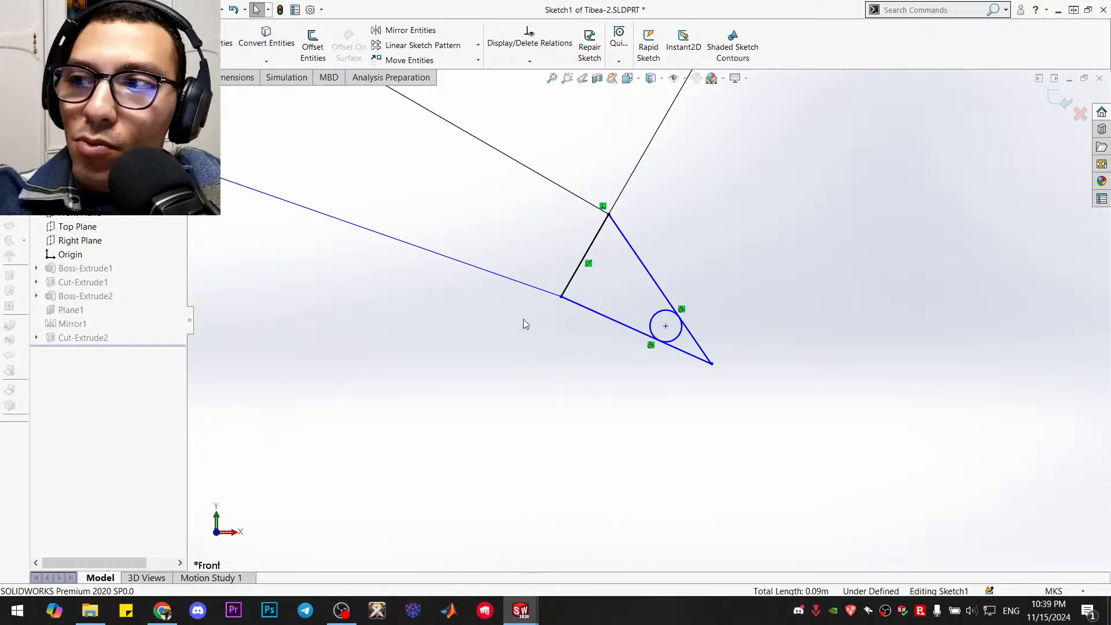
{"action": "left_click", "coordinate": [212, 41]}
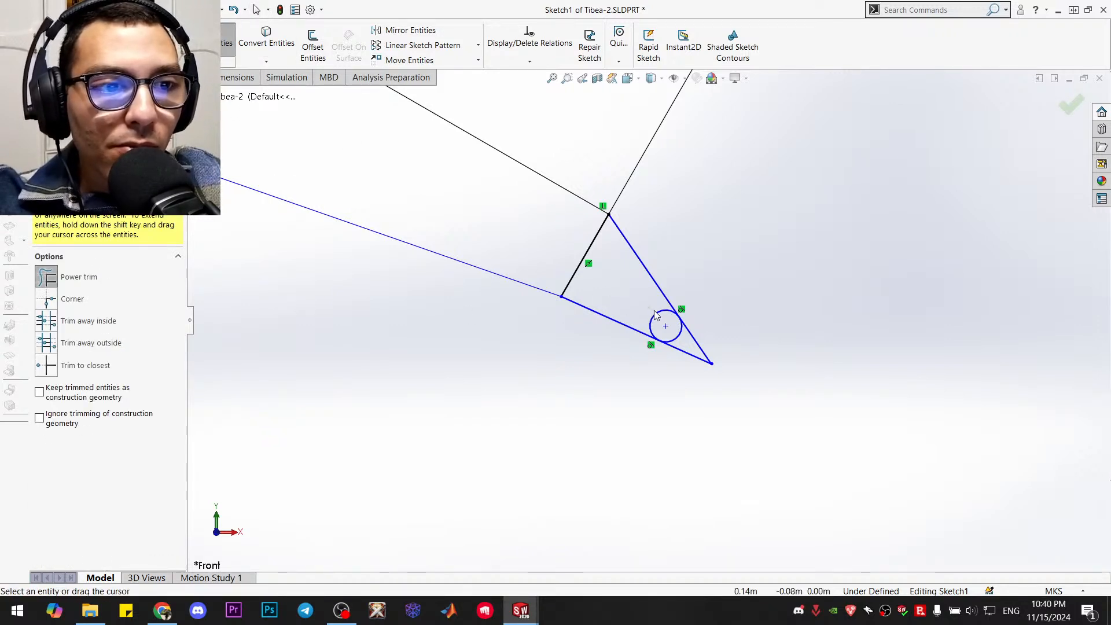
{"action": "mouse_move", "coordinate": [658, 313]}
{"action": "left_mouse_down"}
{"action": "mouse_move", "coordinate": [674, 333]}
{"action": "mouse_move", "coordinate": [728, 346]}
{"action": "mouse_move", "coordinate": [673, 368]}
{"action": "left_mouse_up"}
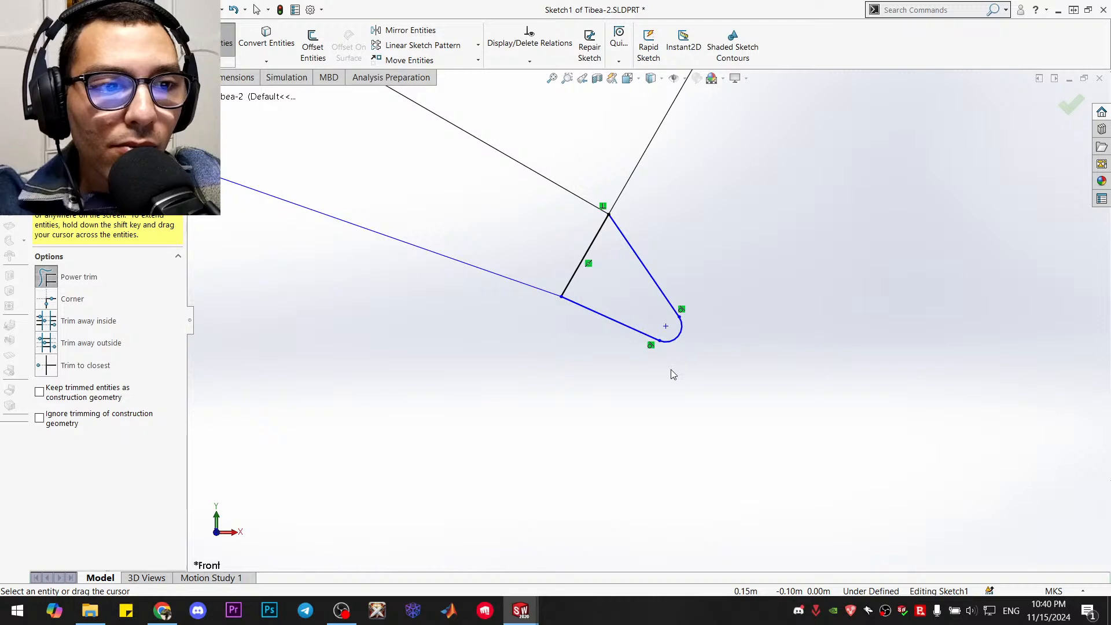
{"action": "scroll", "coordinate": [671, 347], "scroll_direction": "up", "scroll_amount": 5}
{"action": "scroll", "coordinate": [672, 314], "scroll_direction": "down", "scroll_amount": 3}
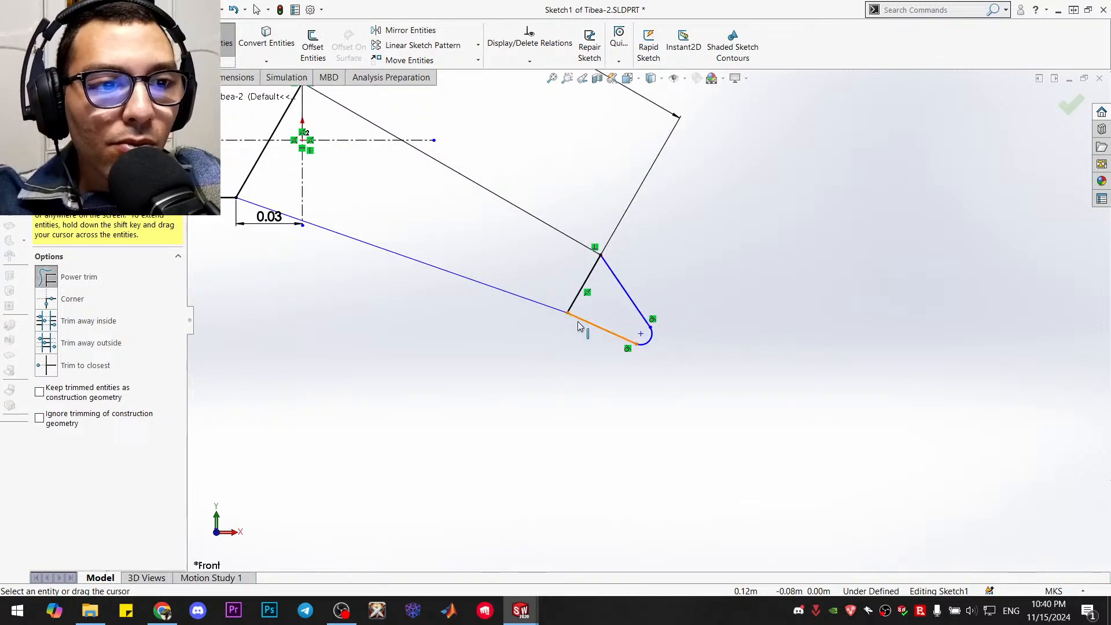
{"action": "scroll", "coordinate": [578, 318], "scroll_direction": "up", "scroll_amount": 2}
{"action": "scroll", "coordinate": [528, 265], "scroll_direction": "down", "scroll_amount": 2}
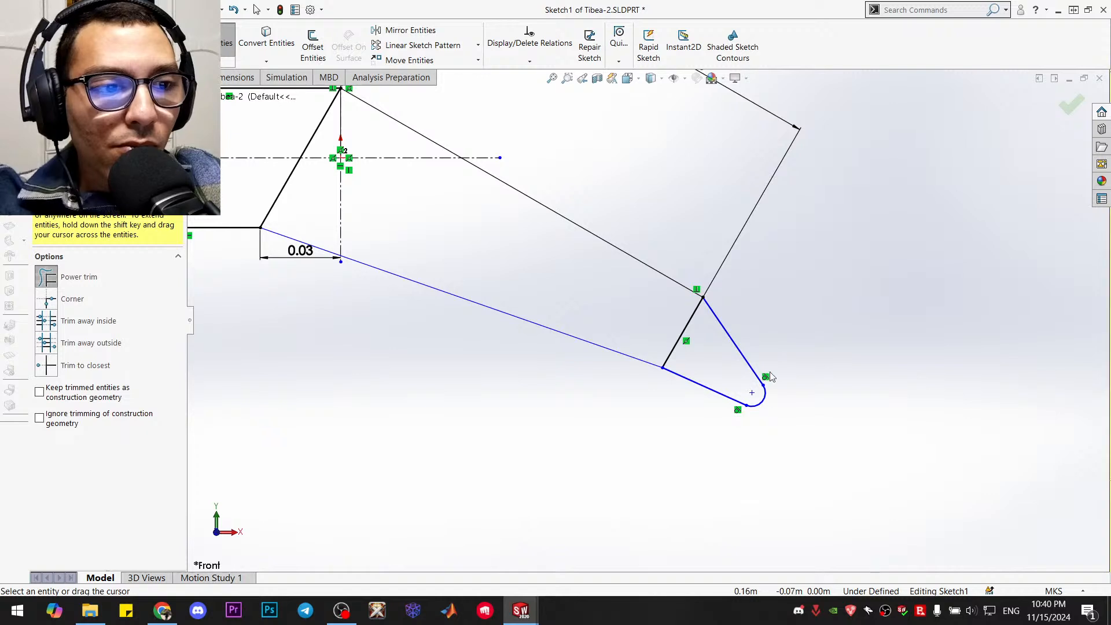
{"action": "key", "text": "Escape"}
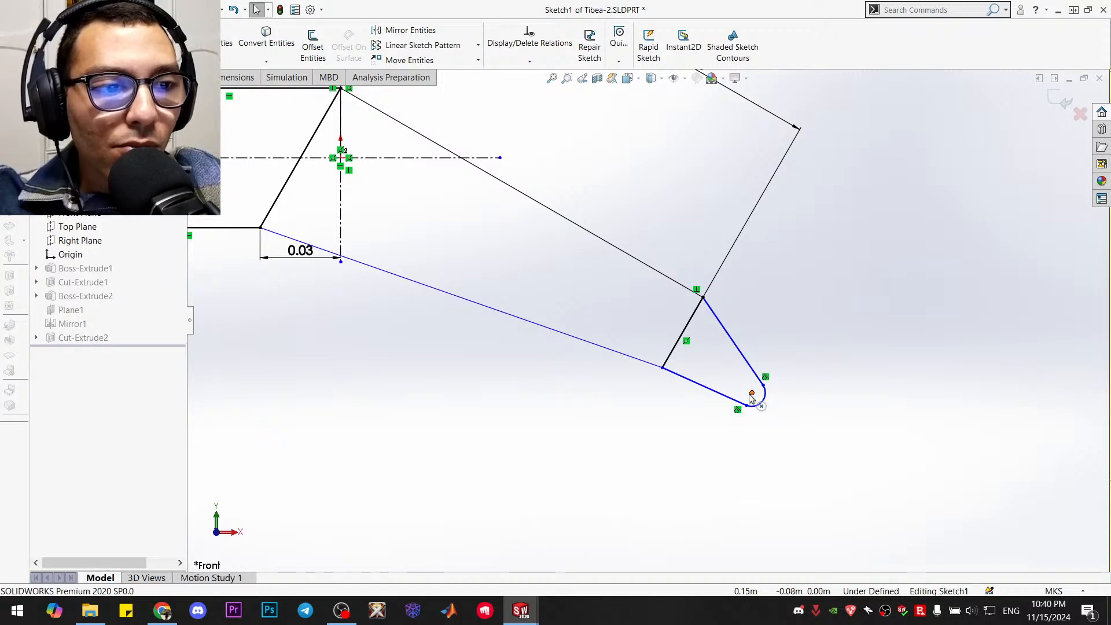
Nudge the rounded foot's centre point slightly upward and outward, then clear the selection
{"action": "left_click_drag", "start_coordinate": [754, 396], "coordinate": [755, 393]}
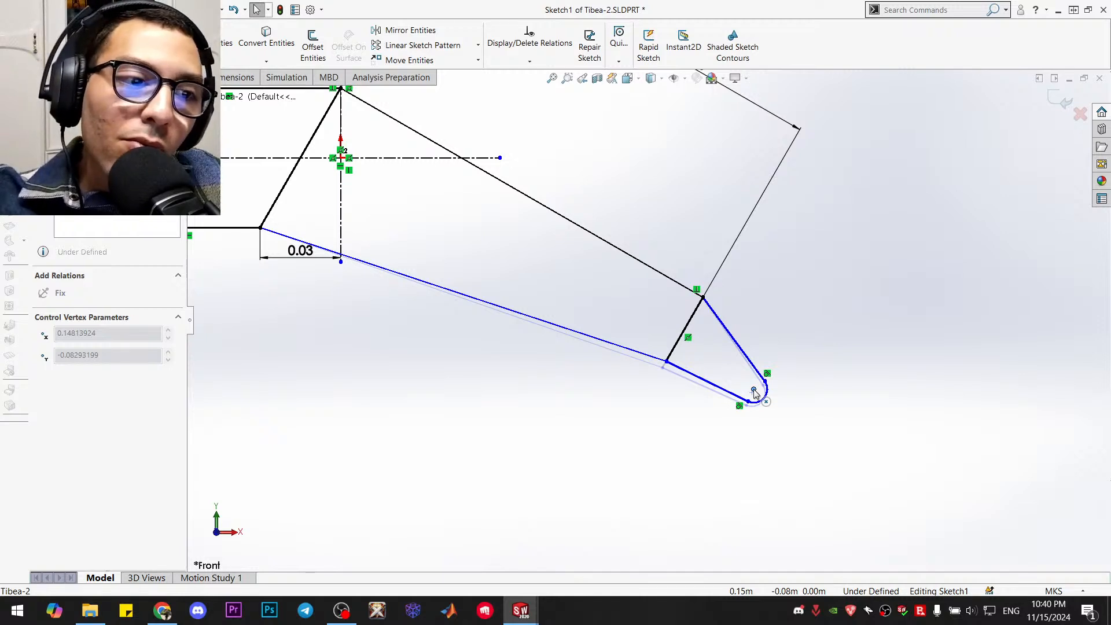
{"action": "left_click_drag", "start_coordinate": [755, 394], "coordinate": [754, 393]}
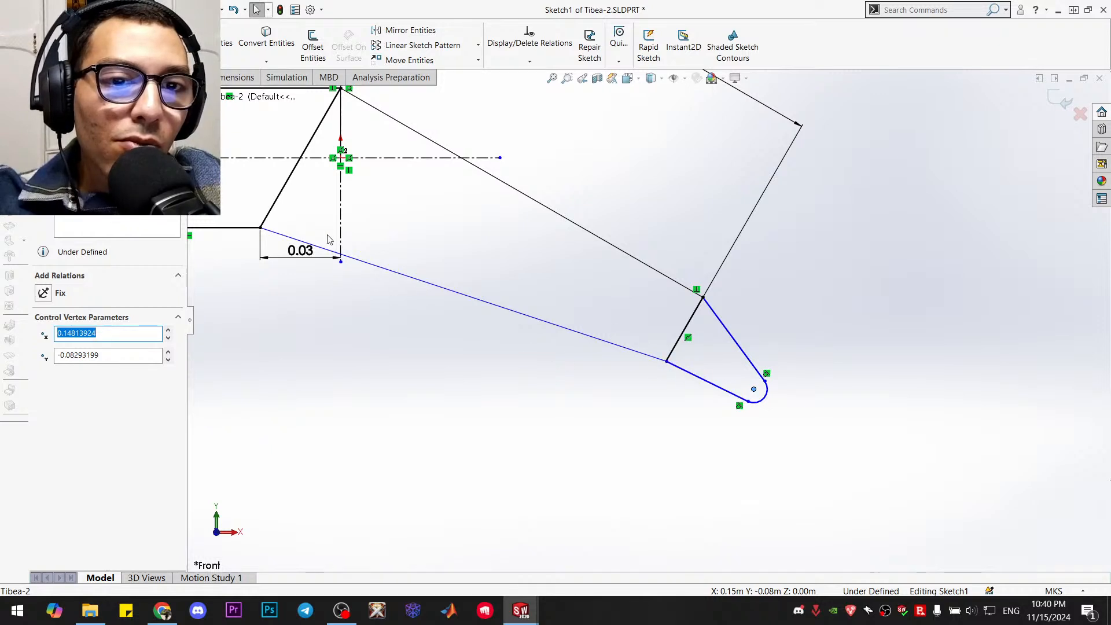
{"action": "key", "text": "Escape"}
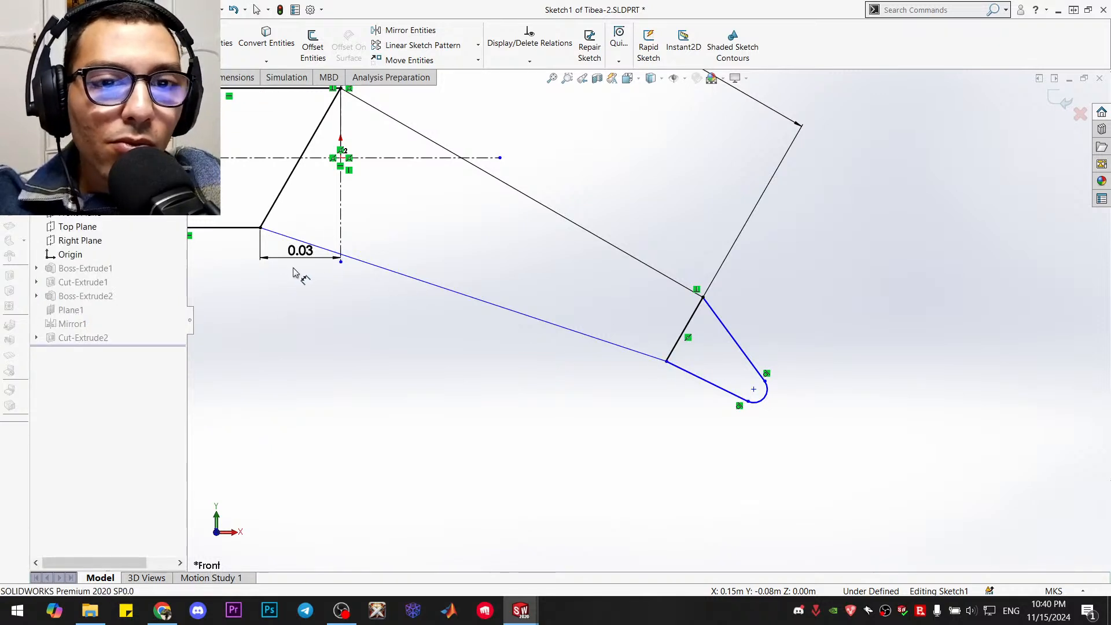
Try to dimension the tibia's long lower sloping line at 0.15 m
{"action": "left_click", "coordinate": [404, 280]}
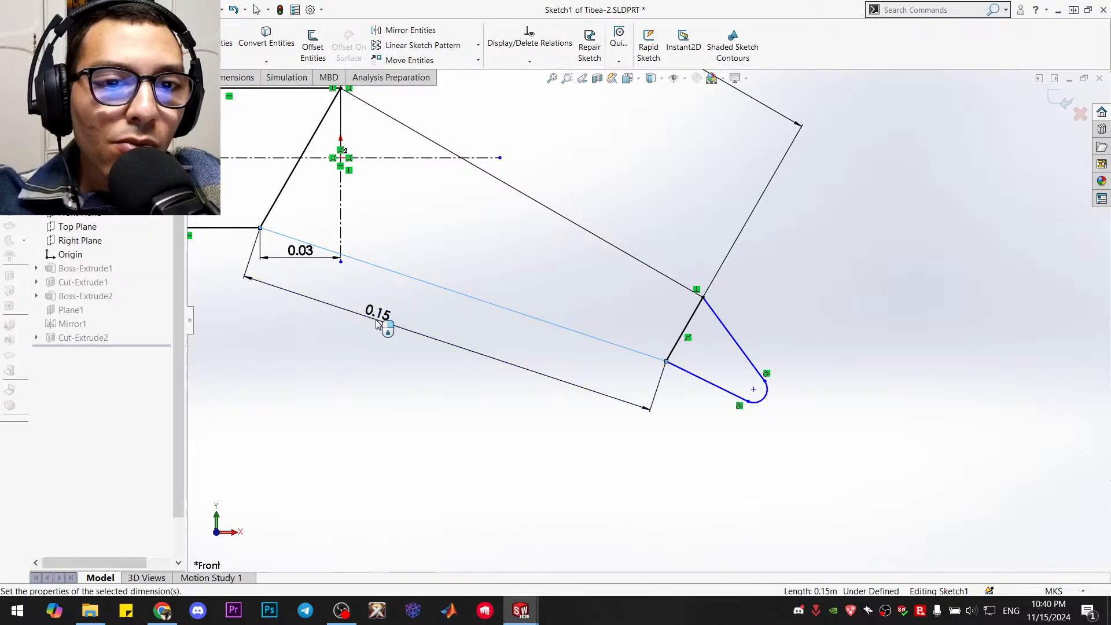
{"action": "left_click", "coordinate": [377, 324]}
{"action": "type", "text": "0.15"}
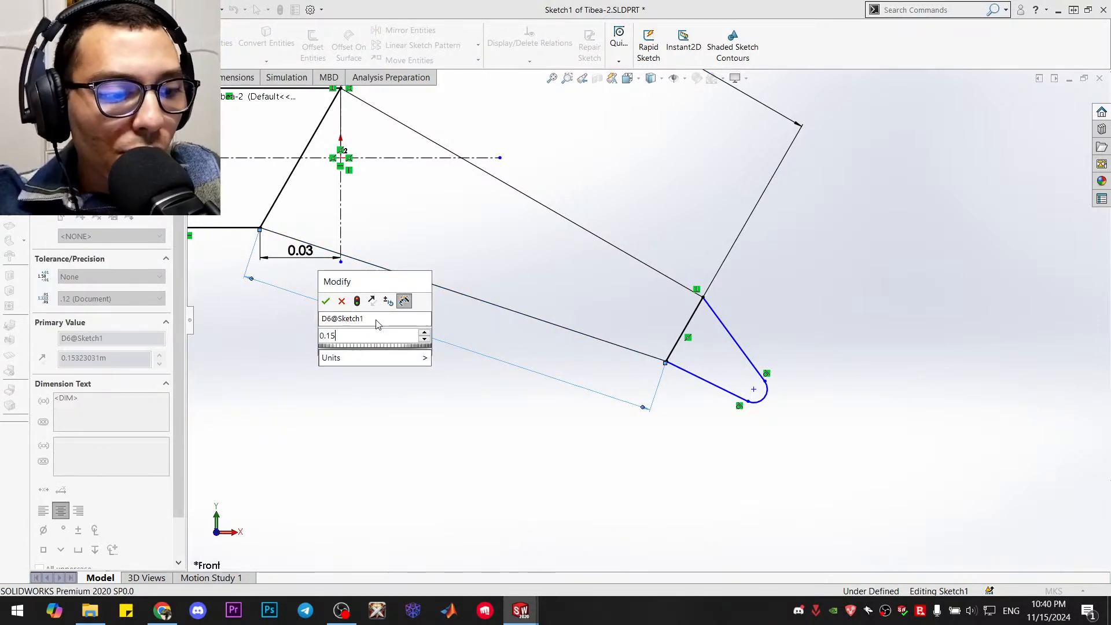
{"action": "key", "text": "Return"}
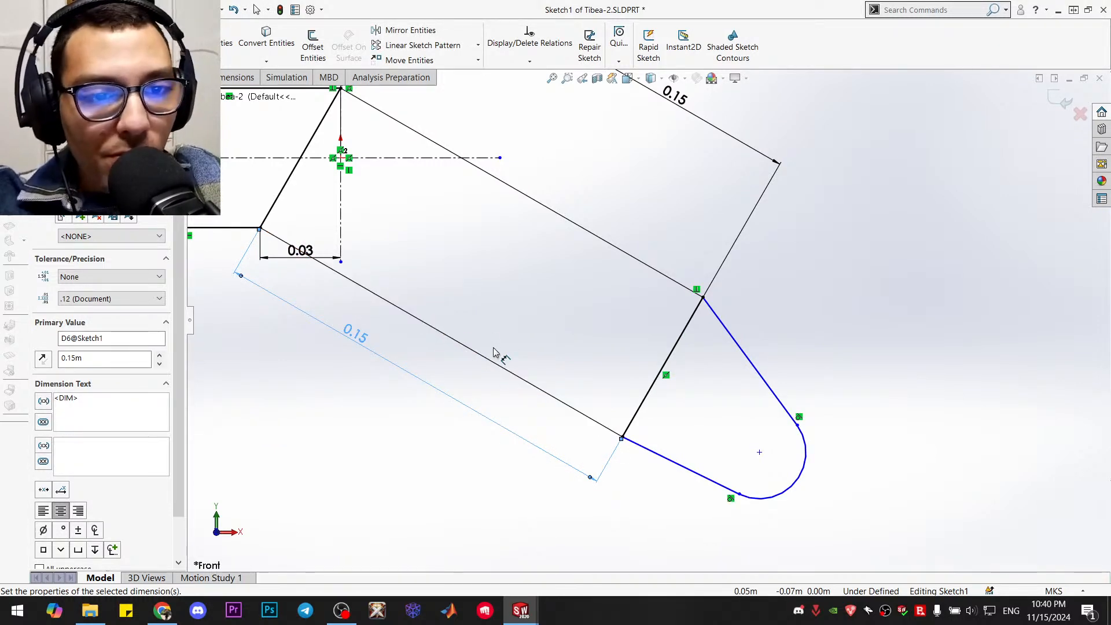
{"action": "key", "text": "ctrl+z"}
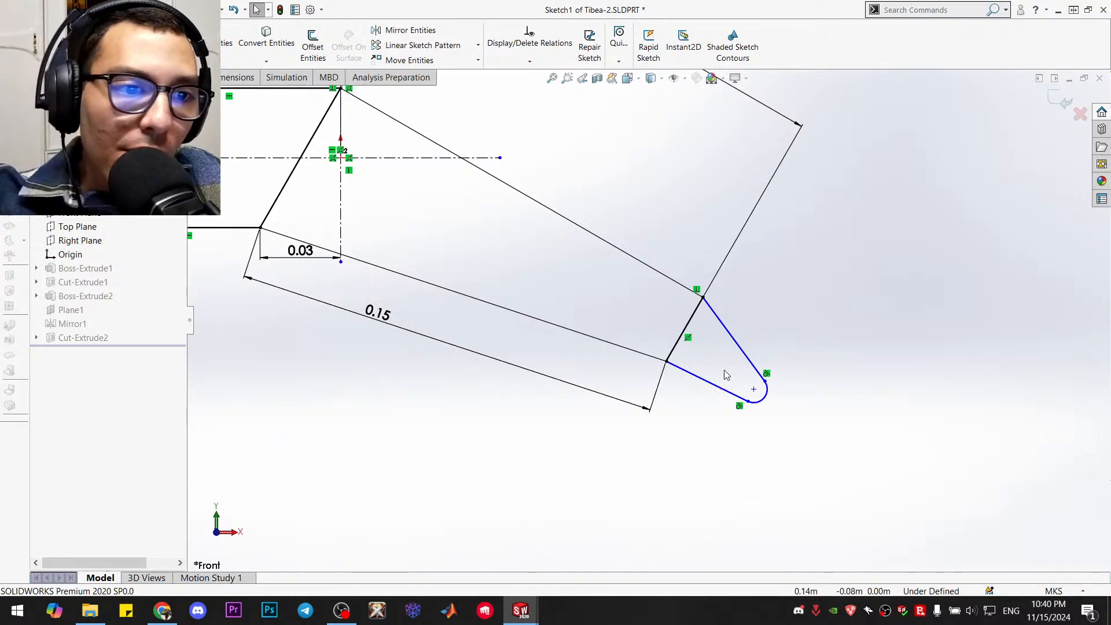
Move the rounded foot's centre point outward and downward to lengthen the foot, then clear the selection
{"action": "mouse_move", "coordinate": [754, 394]}
{"action": "left_mouse_down"}
{"action": "mouse_move", "coordinate": [680, 396]}
{"action": "mouse_move", "coordinate": [729, 377]}
{"action": "mouse_move", "coordinate": [752, 437]}
{"action": "mouse_move", "coordinate": [785, 441]}
{"action": "mouse_move", "coordinate": [779, 449]}
{"action": "mouse_move", "coordinate": [782, 434]}
{"action": "left_mouse_up"}
{"action": "left_click", "coordinate": [758, 382]}
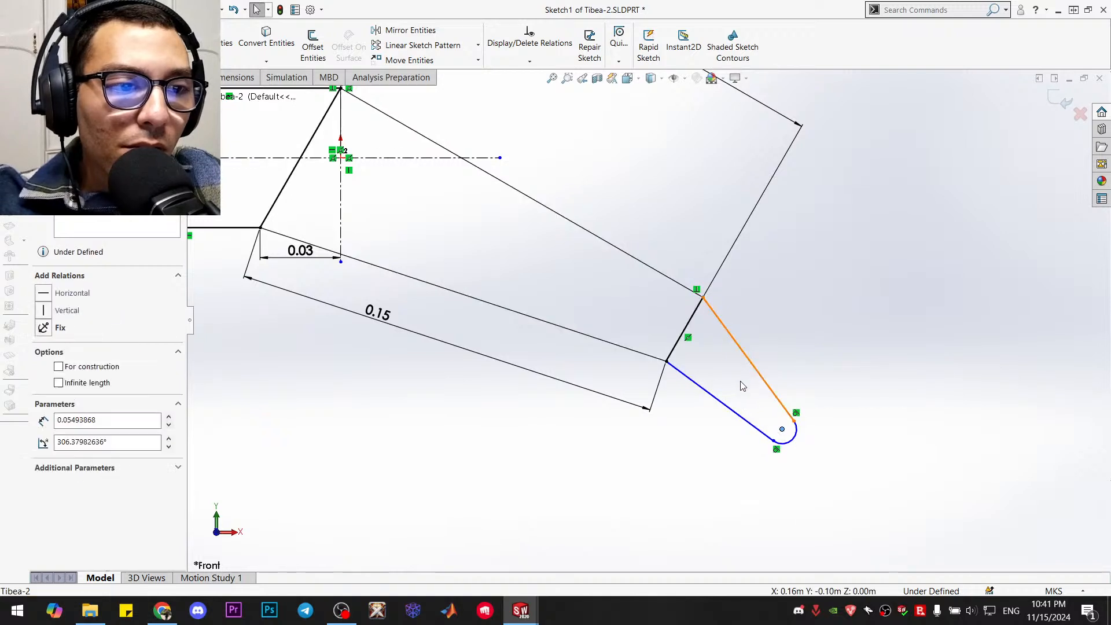
{"action": "left_click_drag", "start_coordinate": [793, 421], "coordinate": [731, 425]}
{"action": "left_click", "coordinate": [876, 409]}
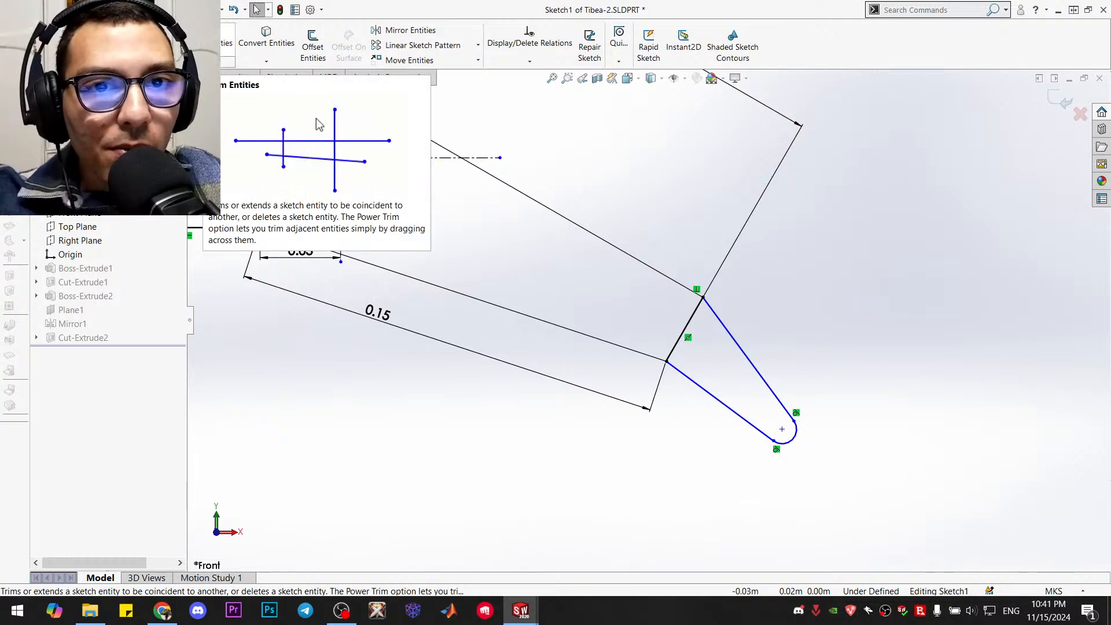
Trim away the rounded foot's two side lines and end arc from the tibia's end line
{"action": "left_click", "coordinate": [211, 41]}
{"action": "mouse_move", "coordinate": [783, 348]}
{"action": "left_mouse_down"}
{"action": "mouse_move", "coordinate": [678, 440]}
{"action": "mouse_move", "coordinate": [796, 427]}
{"action": "left_mouse_up"}
{"action": "key", "text": "Escape"}
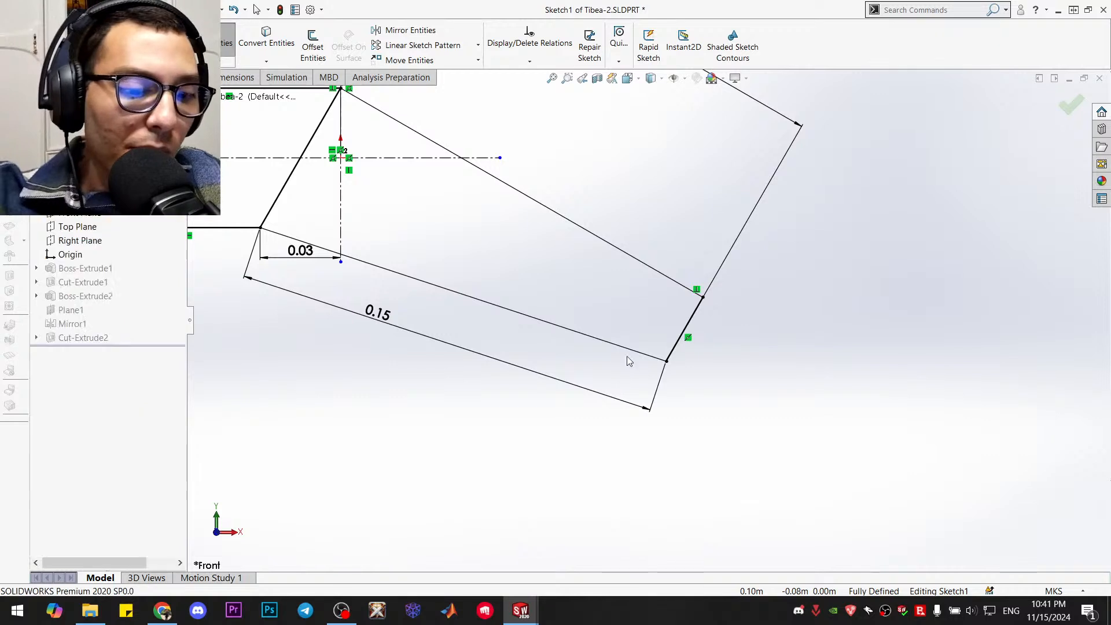
Draw a single foot line about 0.05 m long, sloping down and outward from the end line's upper corner
{"action": "key", "text": "l"}
{"action": "left_click", "coordinate": [703, 296]}
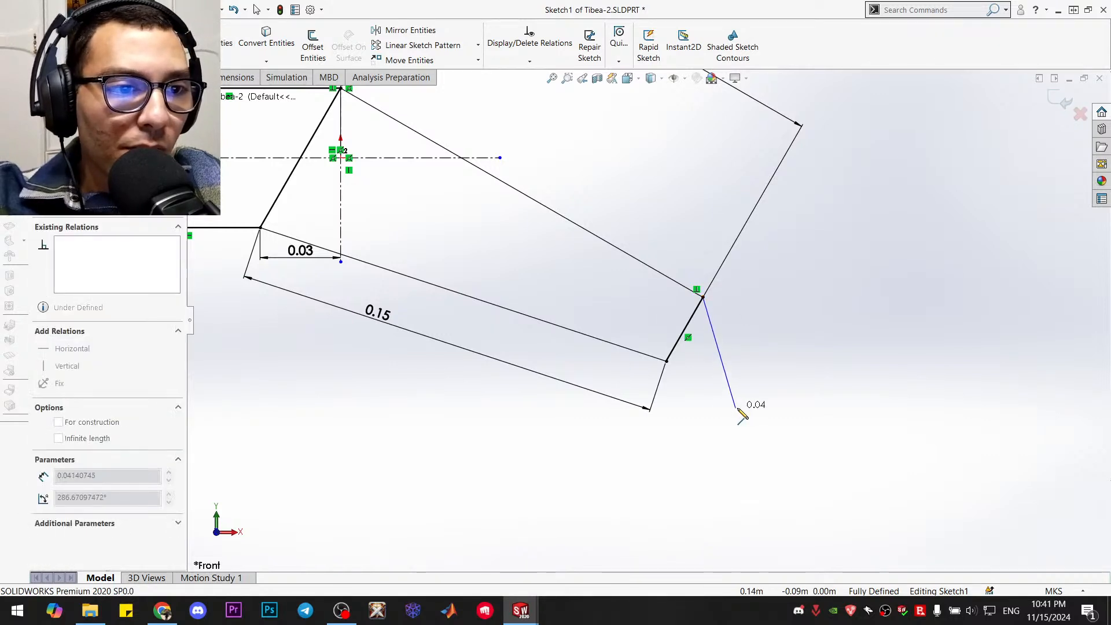
{"action": "left_click", "coordinate": [762, 424]}
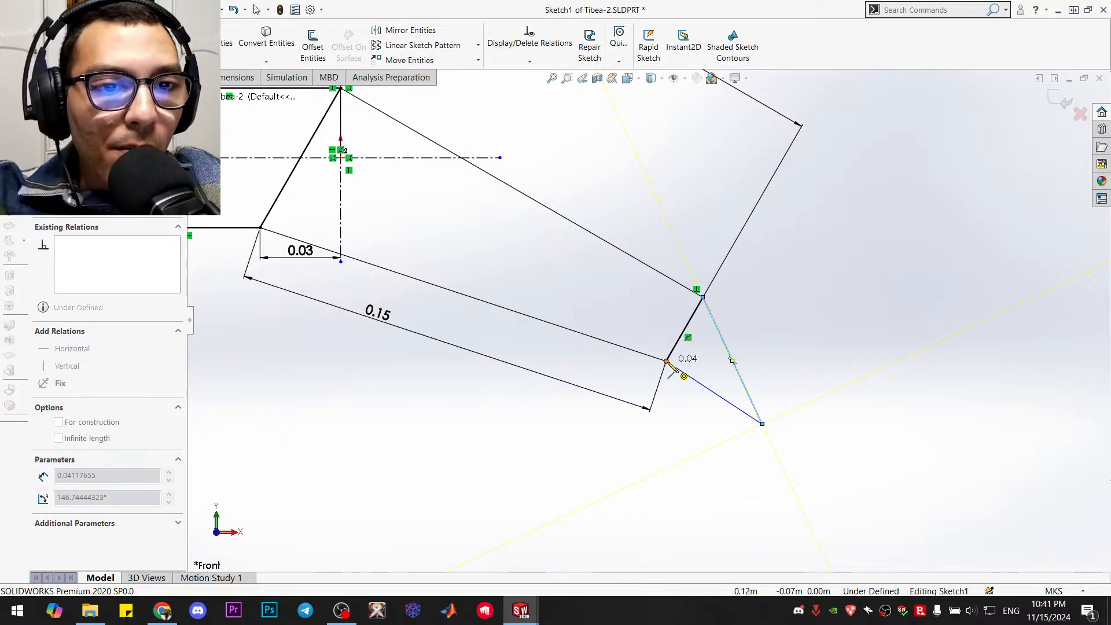
{"action": "key", "text": "Escape"}
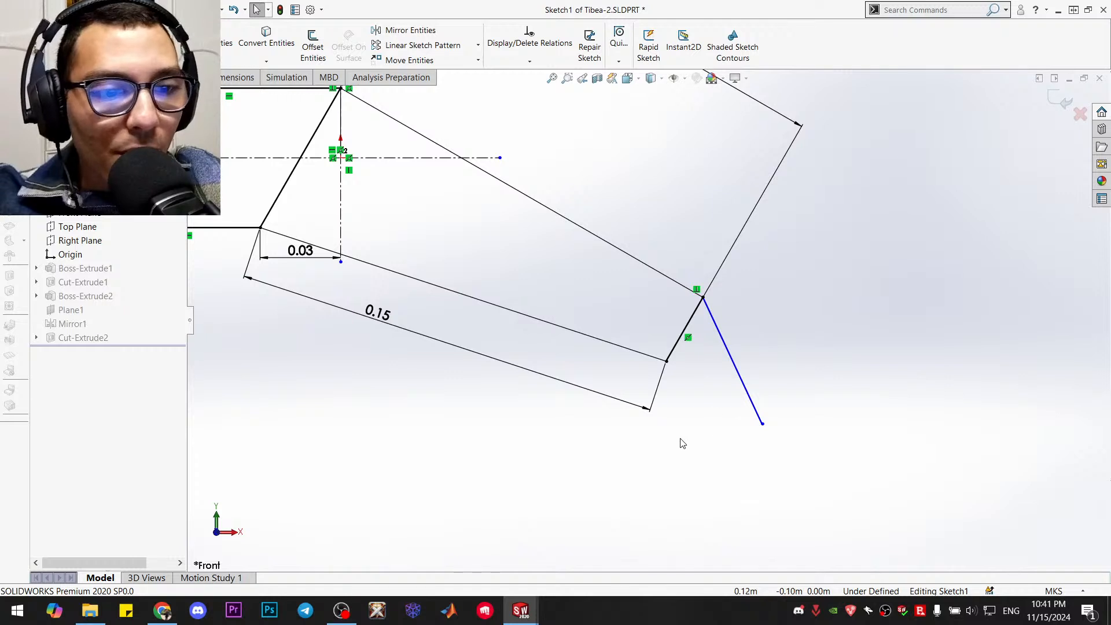
Undo the redrawn foot line, the trimming, the foot centre moves and the lower line's dimension
{"action": "key", "text": "ctrl+z"}
{"action": "key", "text": "ctrl+z"}
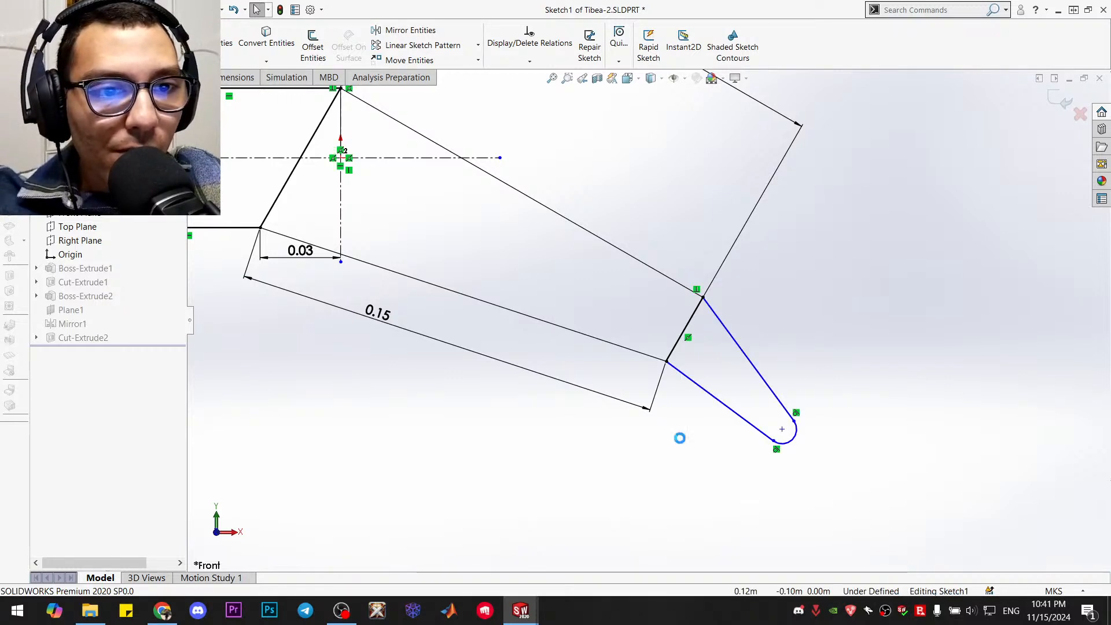
{"action": "key", "text": "ctrl+z"}
{"action": "key", "text": "ctrl+z"}
{"action": "key", "text": "ctrl+z"}
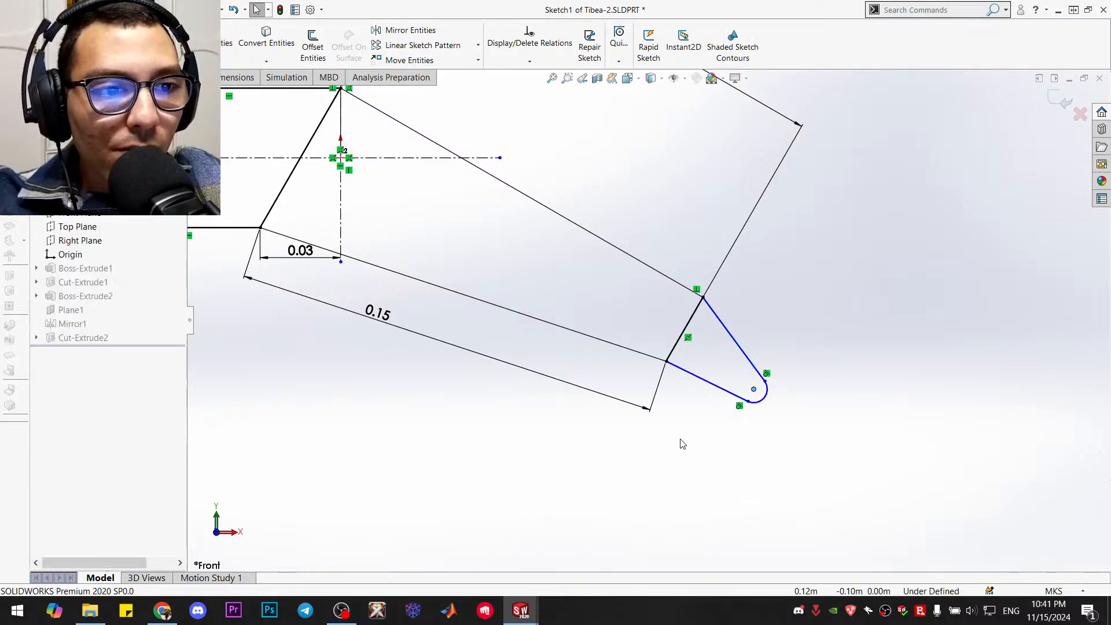
{"action": "key", "text": "ctrl+z"}
{"action": "key", "text": "ctrl+z"}
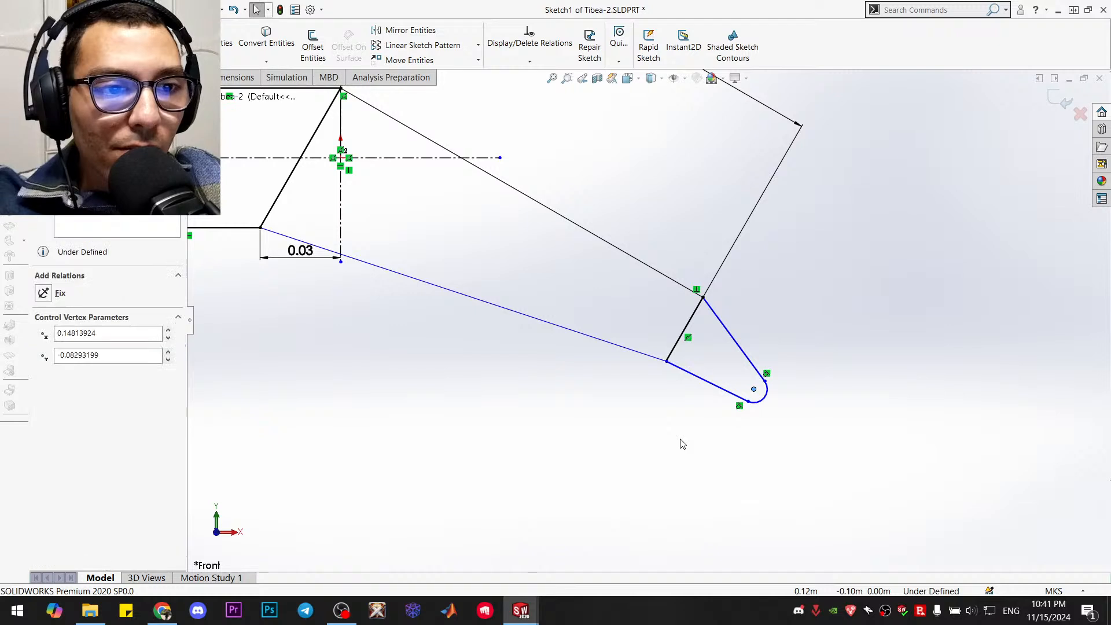
{"action": "key", "text": "ctrl+z"}
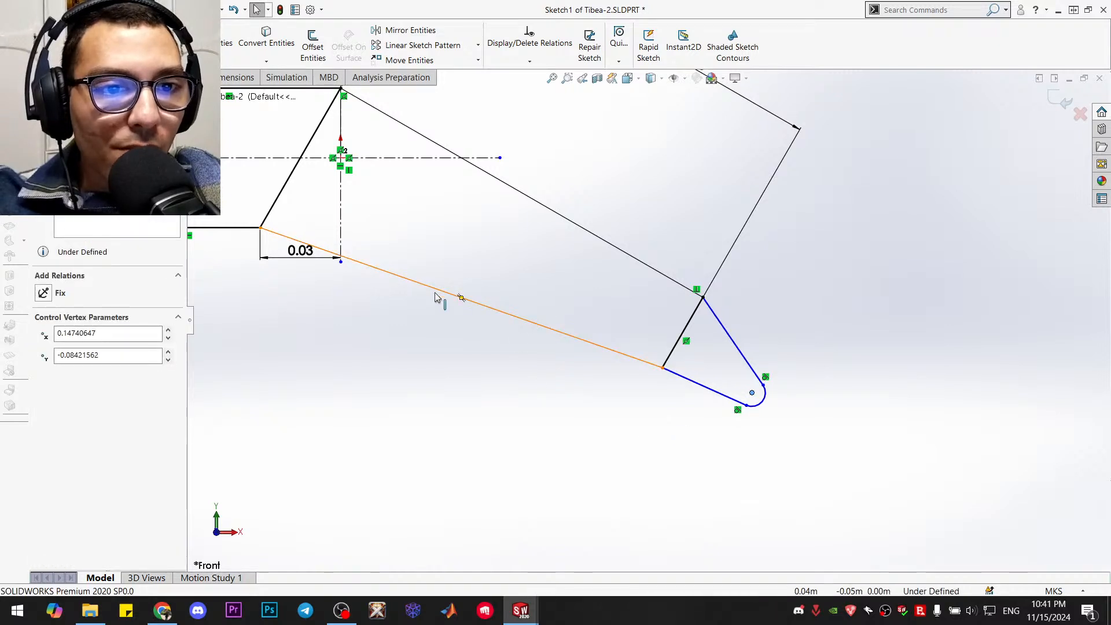
Try again to dimension the tibia's long lower sloping line at 0.15 m
{"action": "left_click", "coordinate": [55, 44]}
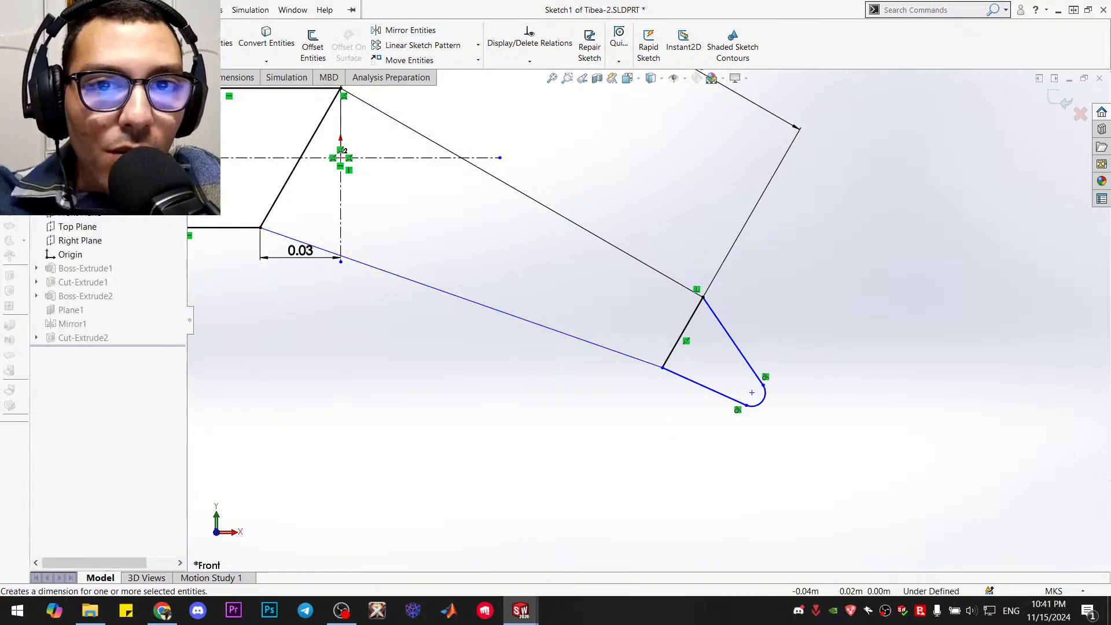
{"action": "left_click", "coordinate": [472, 302]}
{"action": "left_click", "coordinate": [409, 337]}
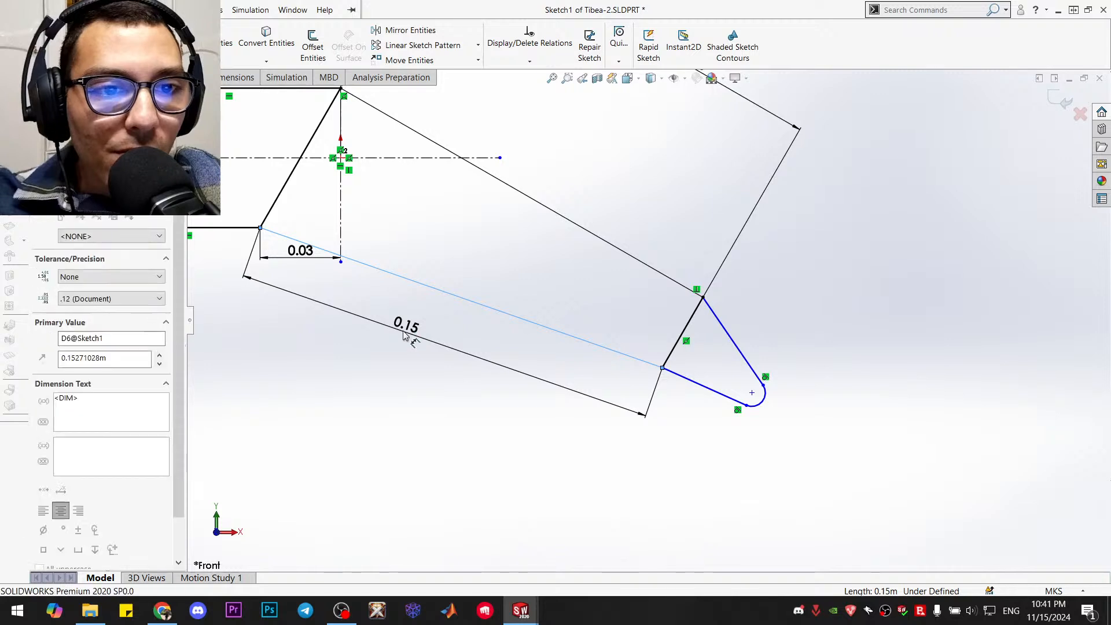
{"action": "type", "text": "0.15"}
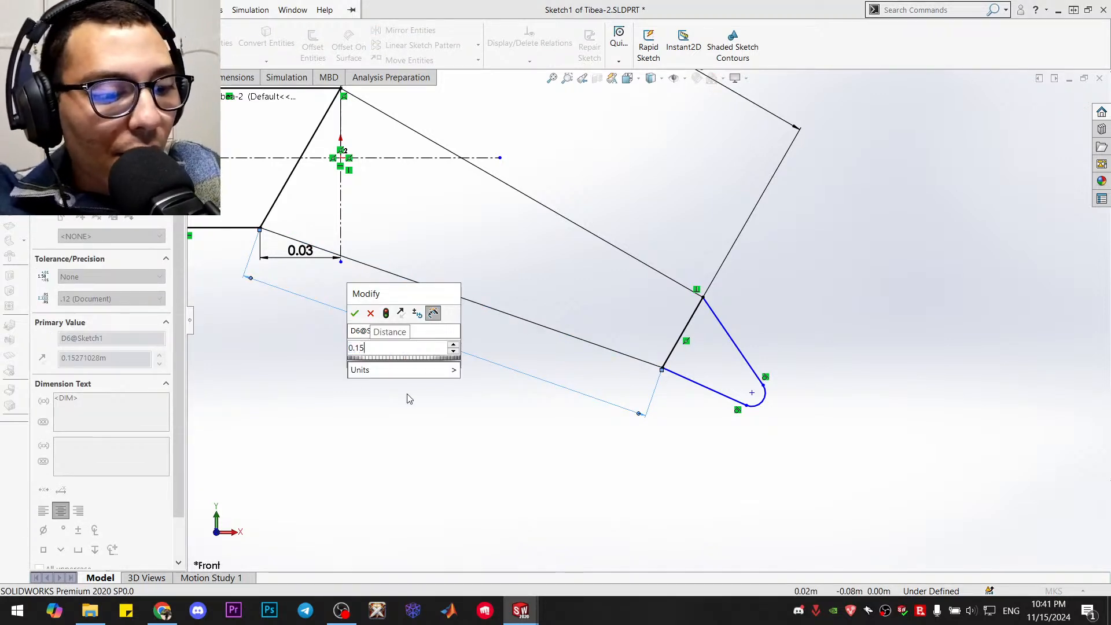
{"action": "key", "text": "Return"}
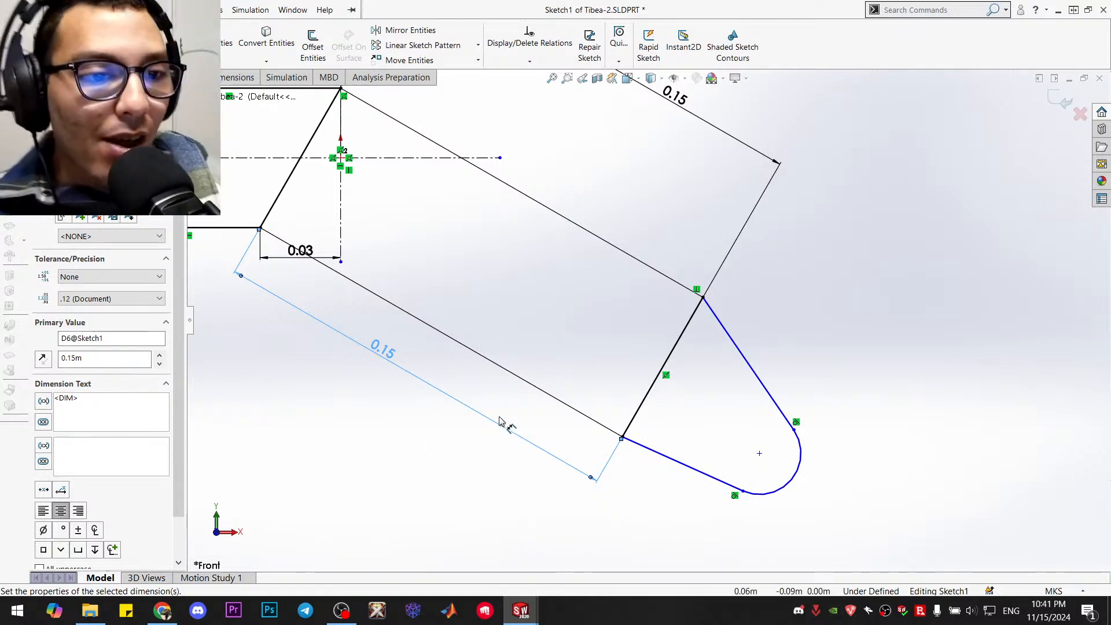
{"action": "mouse_move", "coordinate": [521, 611]}
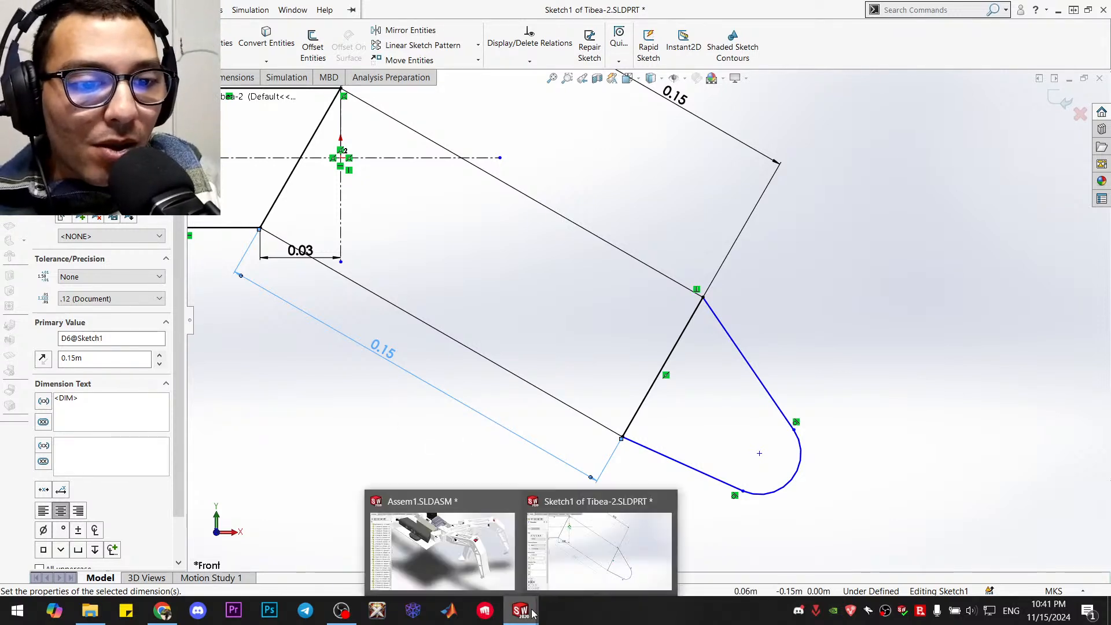
{"action": "left_click", "coordinate": [414, 450]}
{"action": "key", "text": "Escape"}
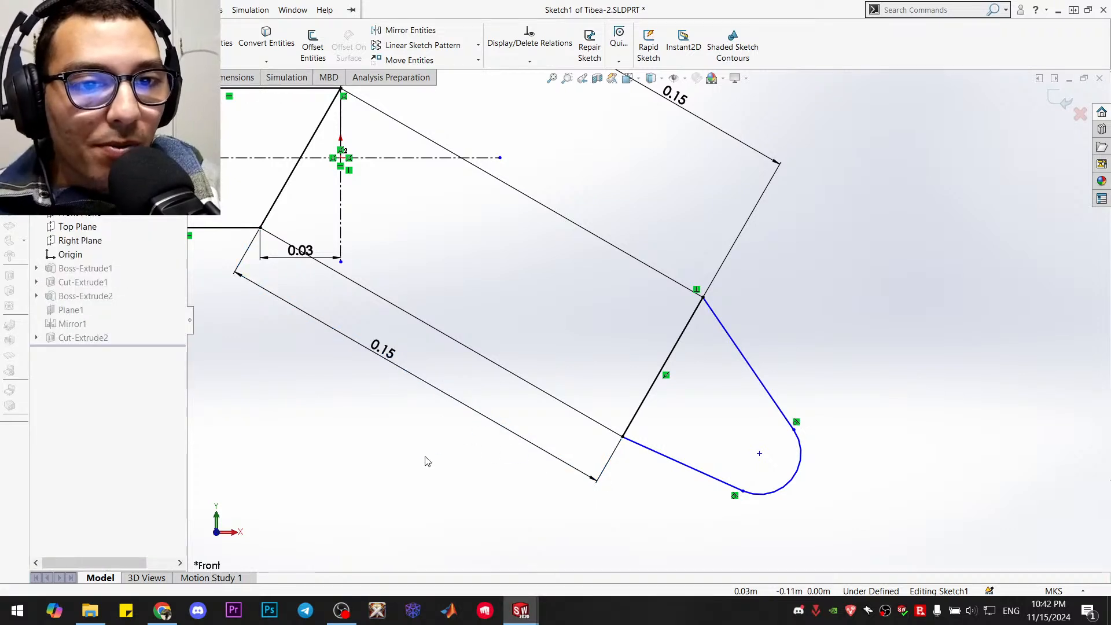
Undo the lower line's length change and exit the sketch, discarding all its edits
{"action": "key", "text": "ctrl+z"}
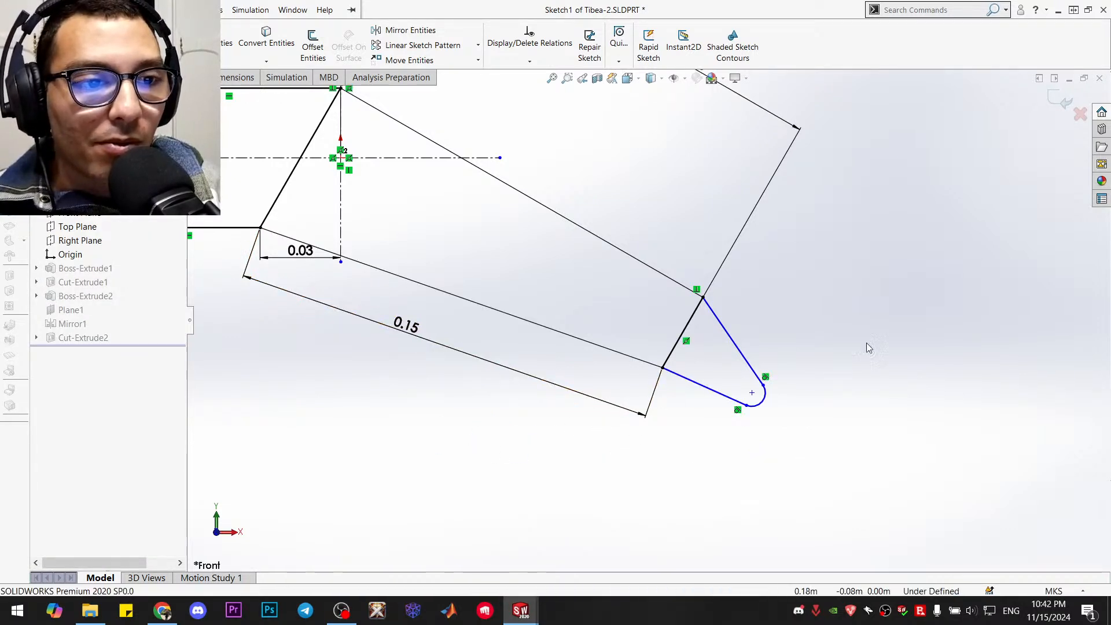
{"action": "left_click", "coordinate": [1080, 114]}
{"action": "left_click", "coordinate": [586, 315]}
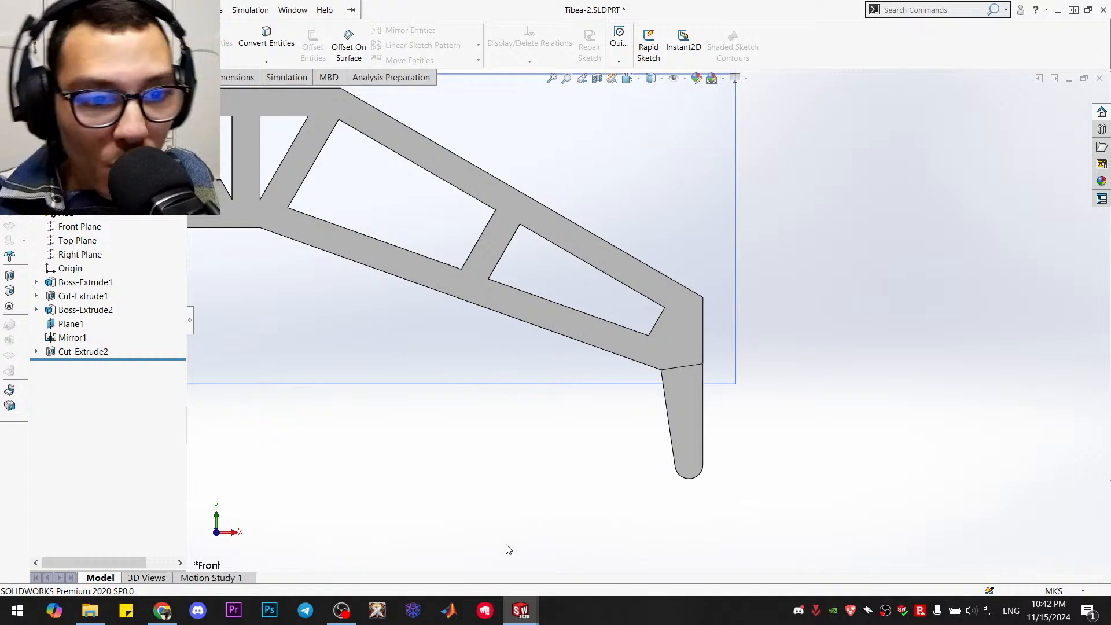
Switch to the Assem1 assembly and swing the extended leg's tibia downward to check how its foot points
{"action": "mouse_move", "coordinate": [513, 608]}
{"action": "left_click", "coordinate": [478, 567]}
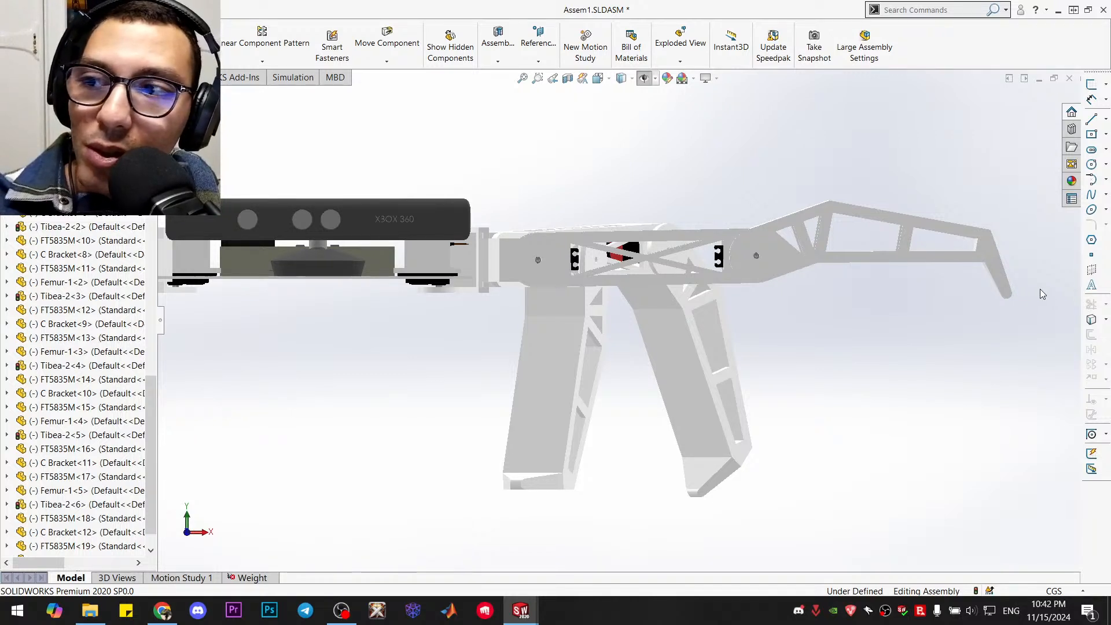
{"action": "left_click", "coordinate": [1005, 294]}
{"action": "left_click_drag", "start_coordinate": [1024, 289], "coordinate": [1009, 318]}
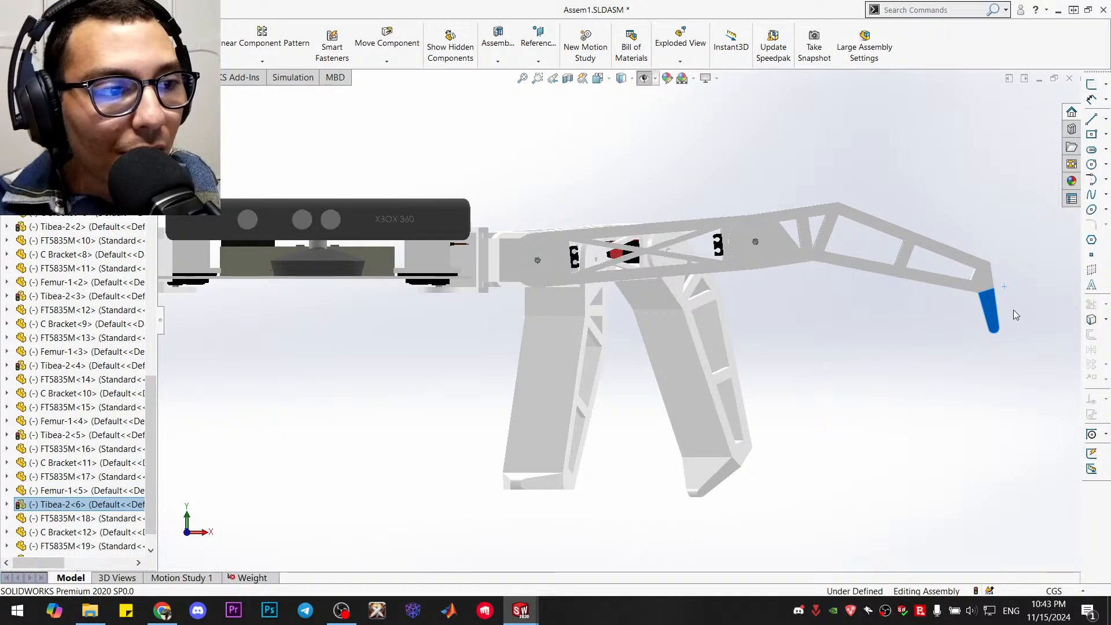
{"action": "left_click", "coordinate": [1014, 308]}
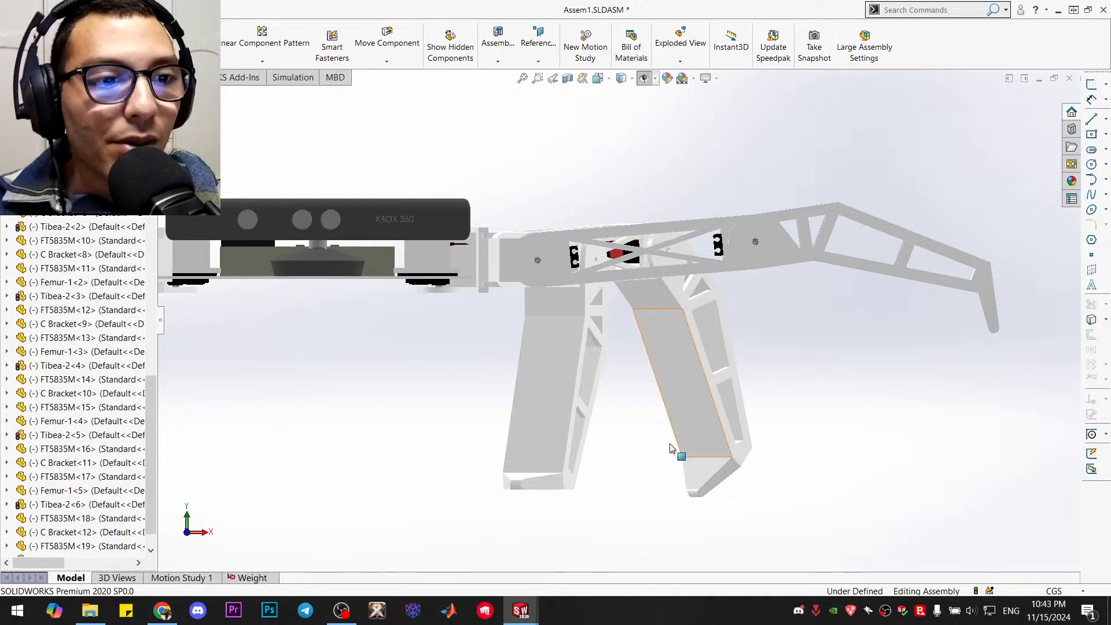
Return to the Tibea-2 part, open Boss-Extrude1's sketch and trim away the downward-pointing rounded foot
{"action": "left_click", "coordinate": [555, 570]}
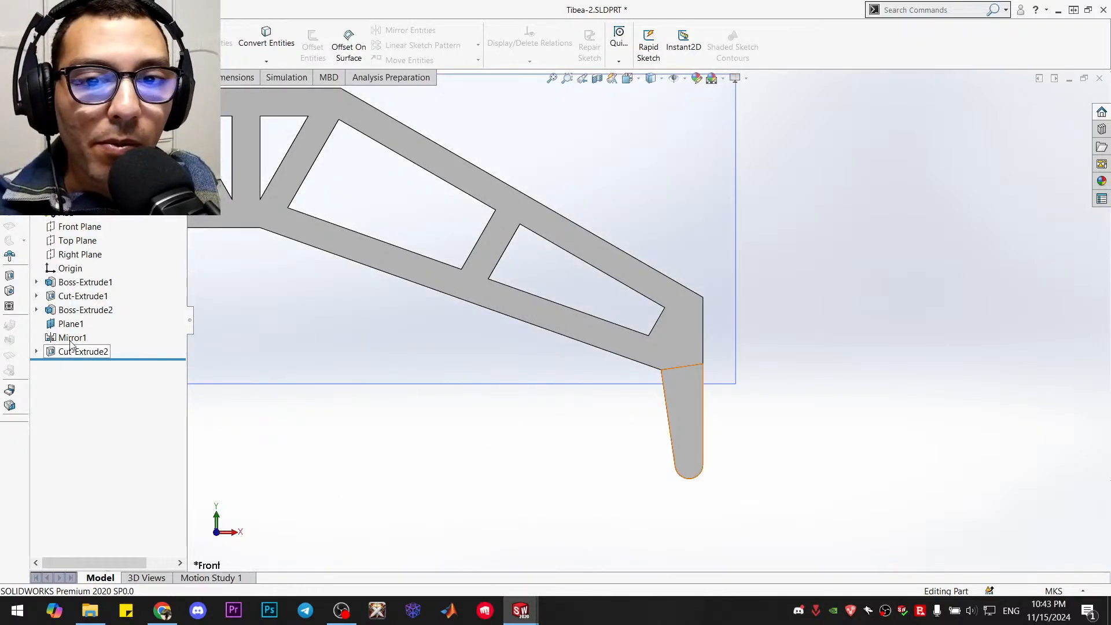
{"action": "right_click", "coordinate": [78, 283]}
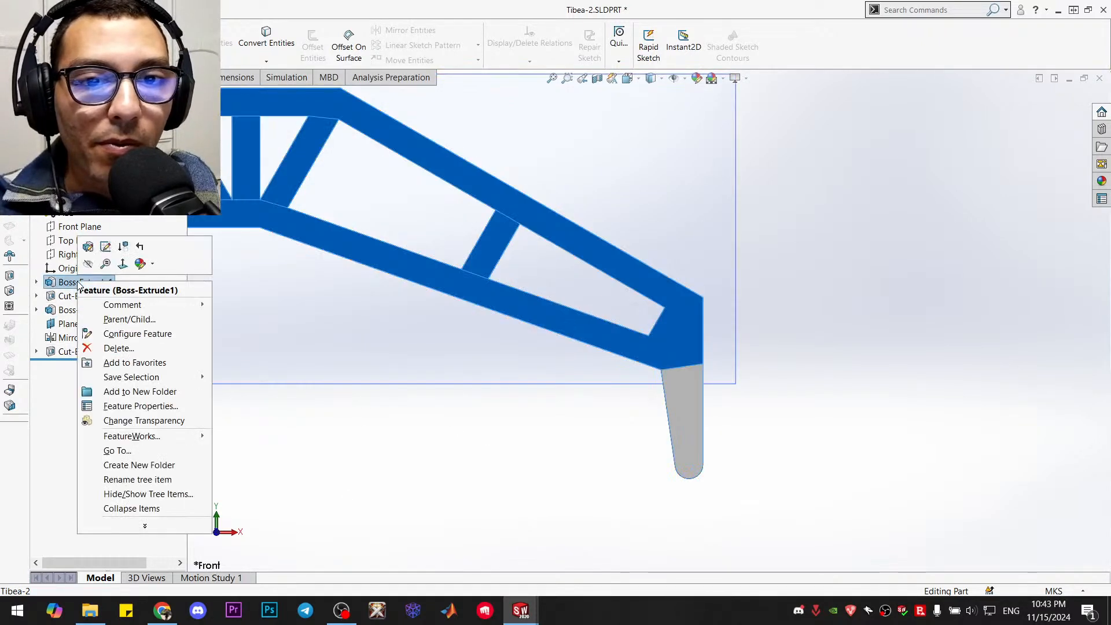
{"action": "left_click", "coordinate": [105, 246]}
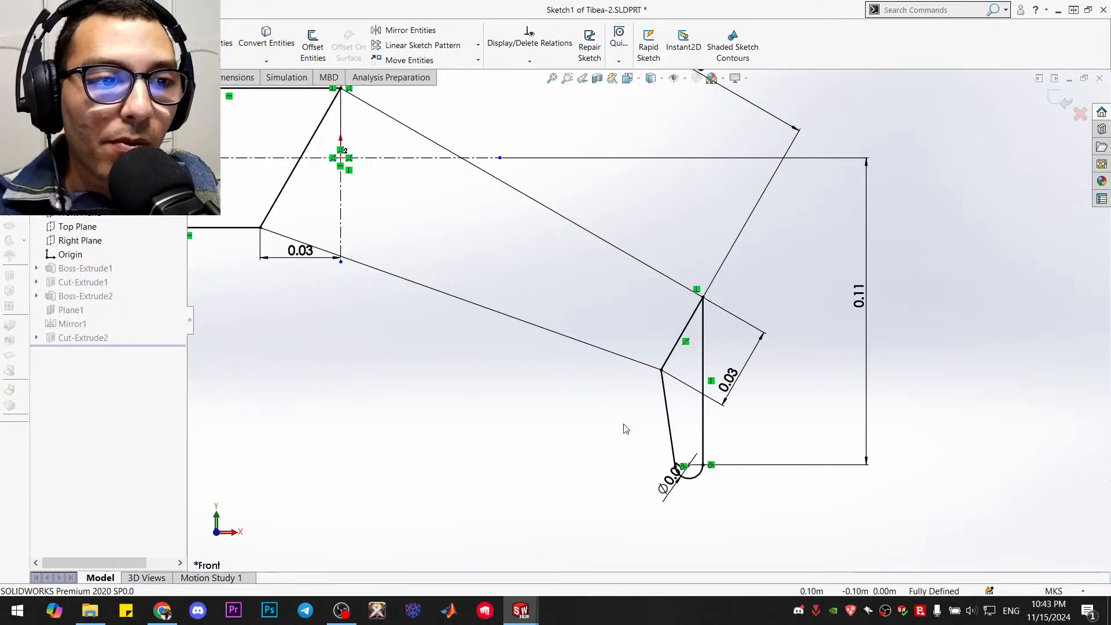
{"action": "left_click", "coordinate": [223, 53]}
{"action": "mouse_move", "coordinate": [570, 415]}
{"action": "left_mouse_down"}
{"action": "mouse_move", "coordinate": [718, 422]}
{"action": "mouse_move", "coordinate": [676, 495]}
{"action": "left_mouse_up"}
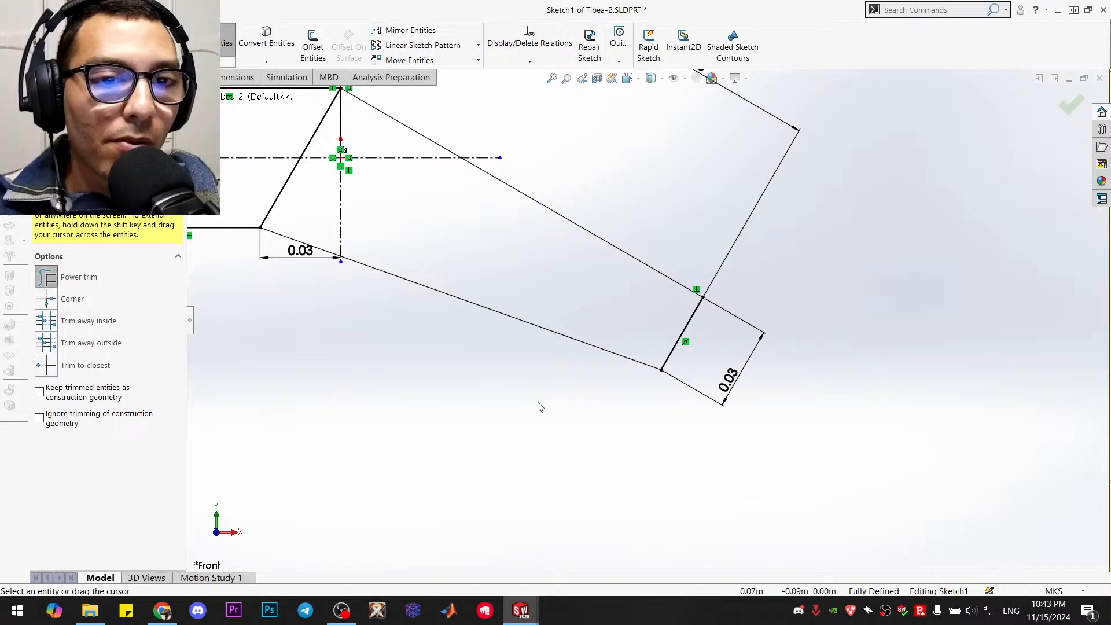
{"action": "key", "text": "Escape"}
Draw a pointed, outward-sloping foot from the end line's corners, with an upper line about 0.052 m and a lower line about 0.046 m long
{"action": "key", "text": "l"}
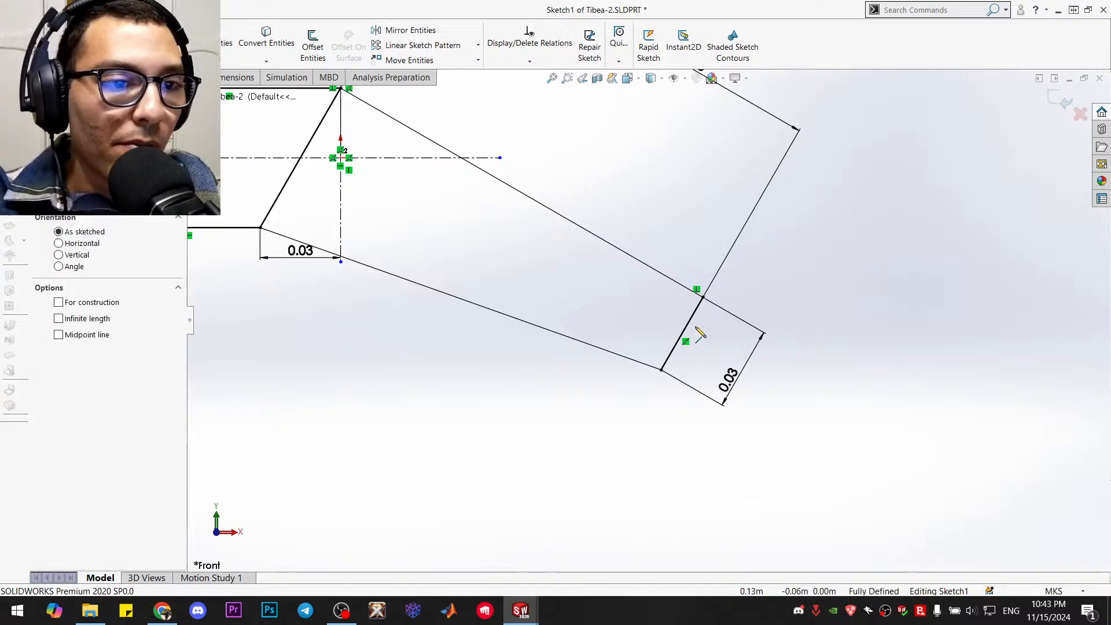
{"action": "left_click", "coordinate": [703, 297]}
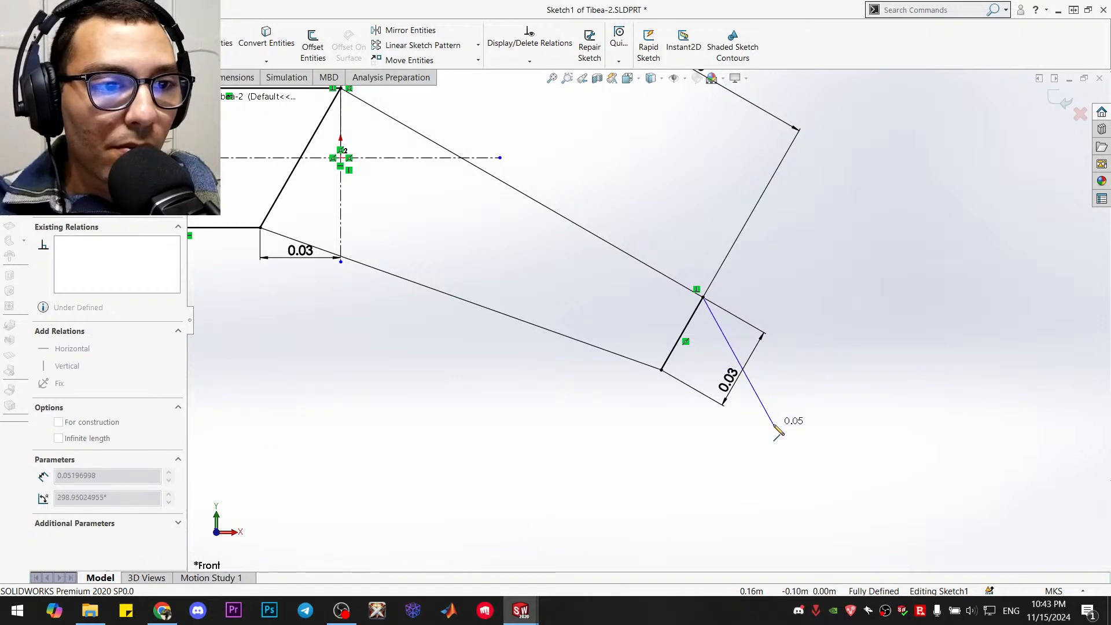
{"action": "left_click", "coordinate": [780, 422]}
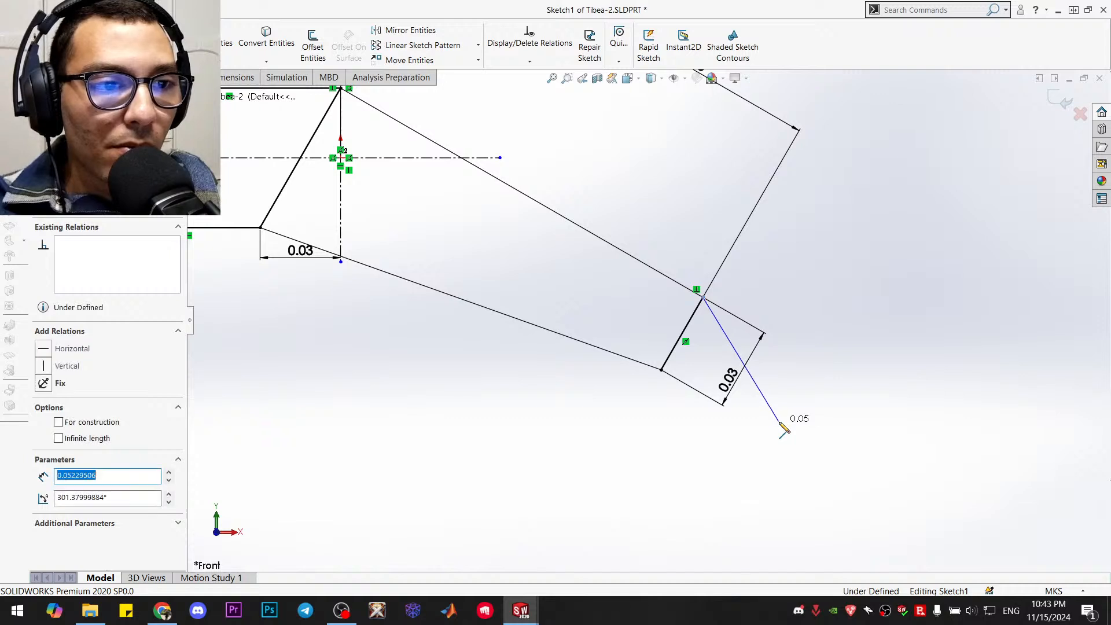
{"action": "left_click", "coordinate": [662, 371]}
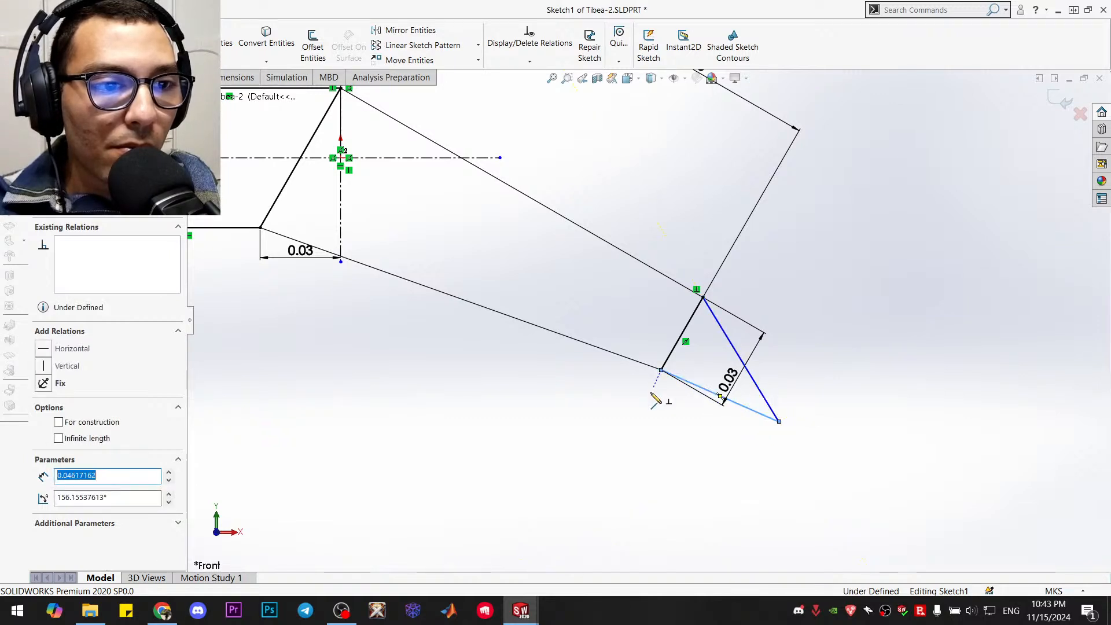
{"action": "key", "text": "Escape"}
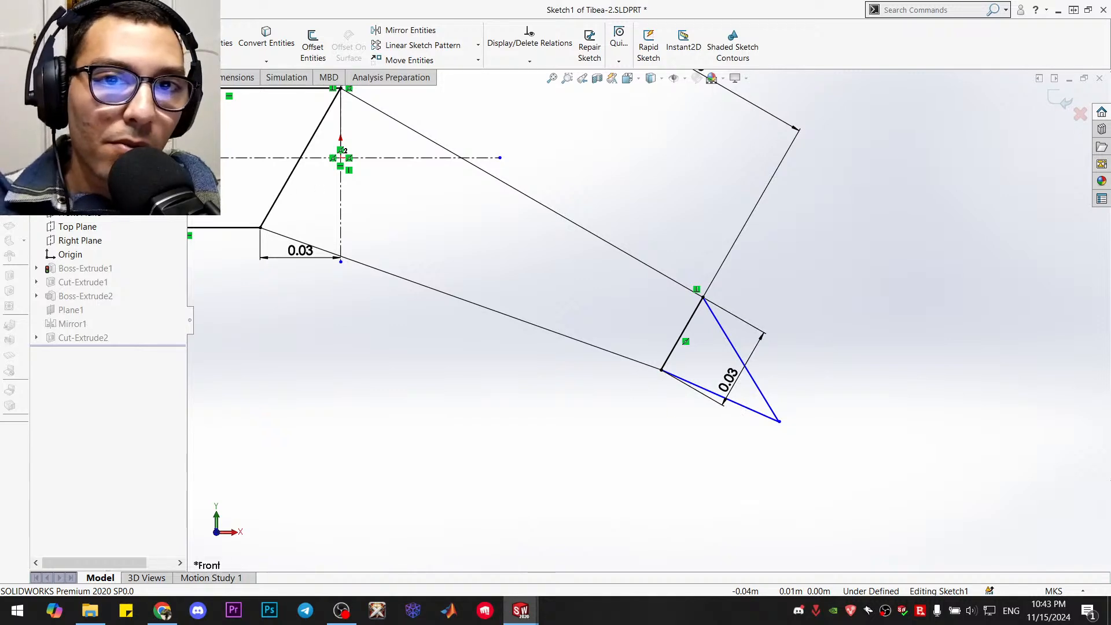
Draw a circle of about 0.0057 m radius inside the pointed foot, tangent to both its upper and lower lines
{"action": "left_click", "coordinate": [114, 30]}
{"action": "left_click", "coordinate": [741, 393]}
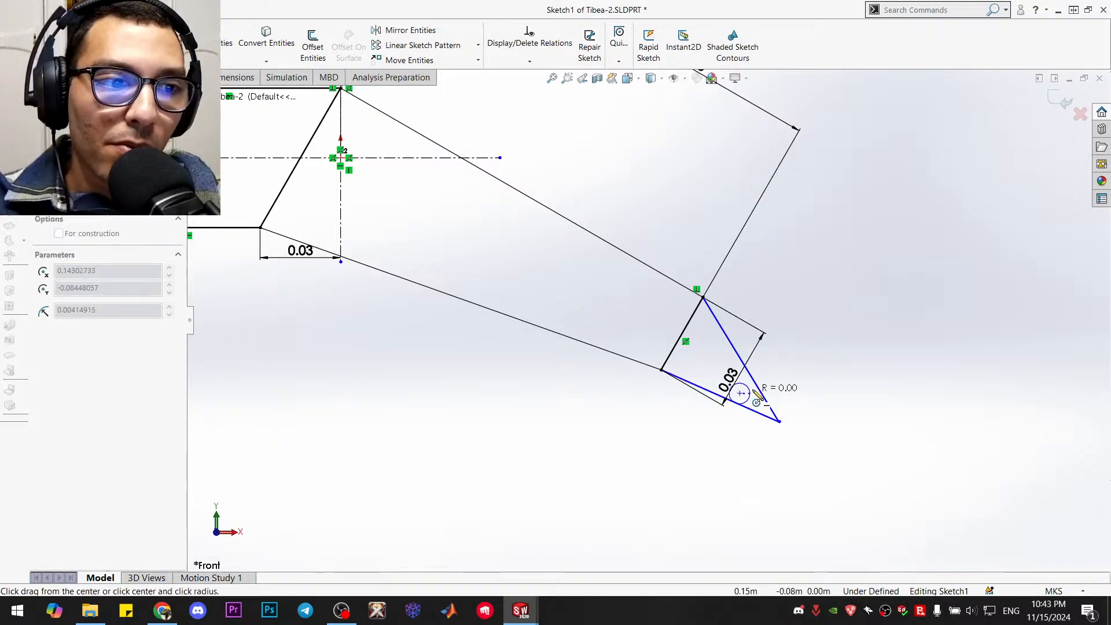
{"action": "left_click", "coordinate": [757, 386]}
{"action": "key", "text": "Escape"}
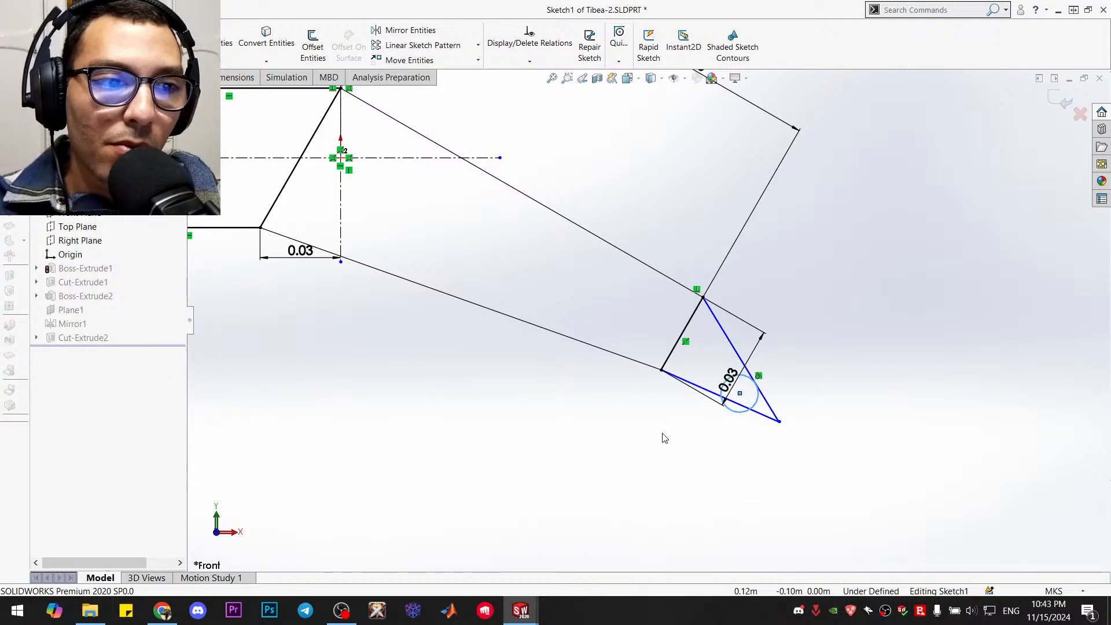
{"action": "left_click", "coordinate": [699, 386]}
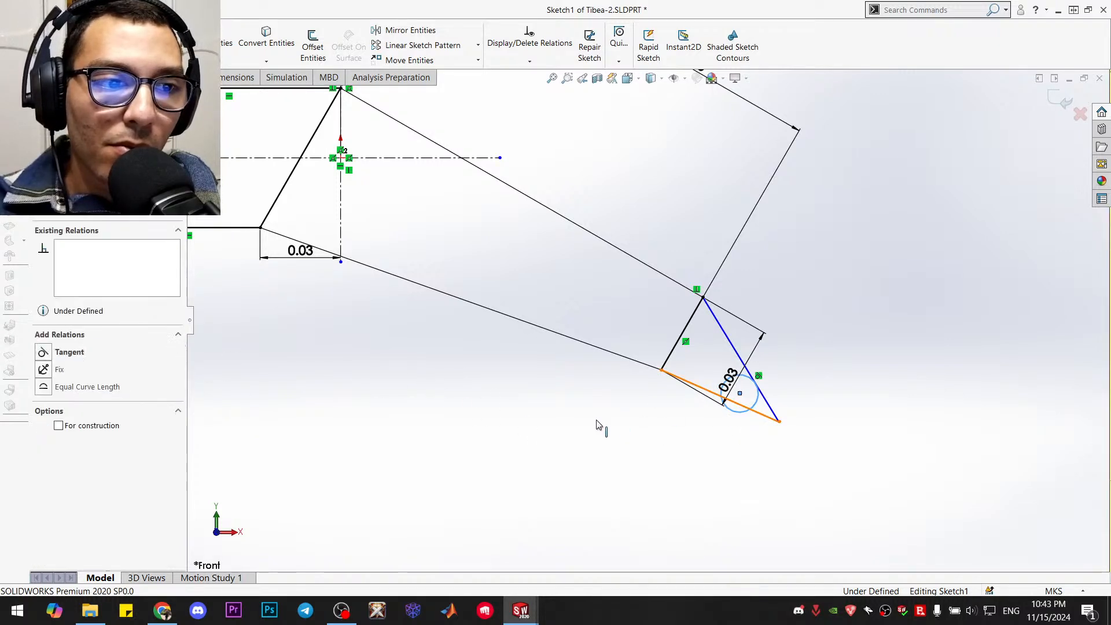
{"action": "left_click", "coordinate": [43, 354]}
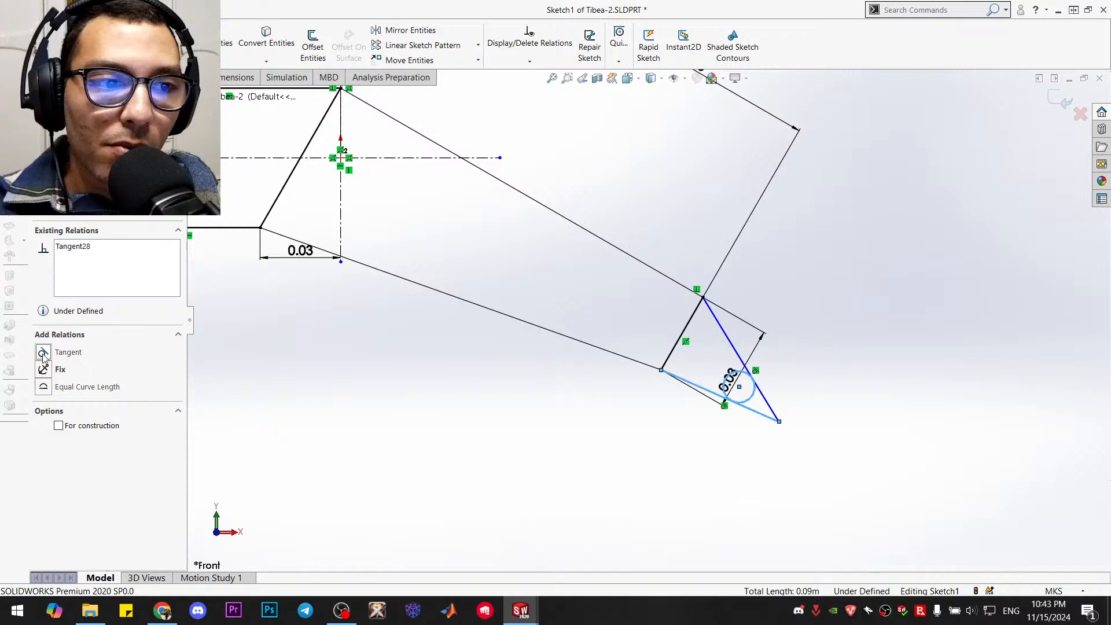
{"action": "key", "text": "Escape"}
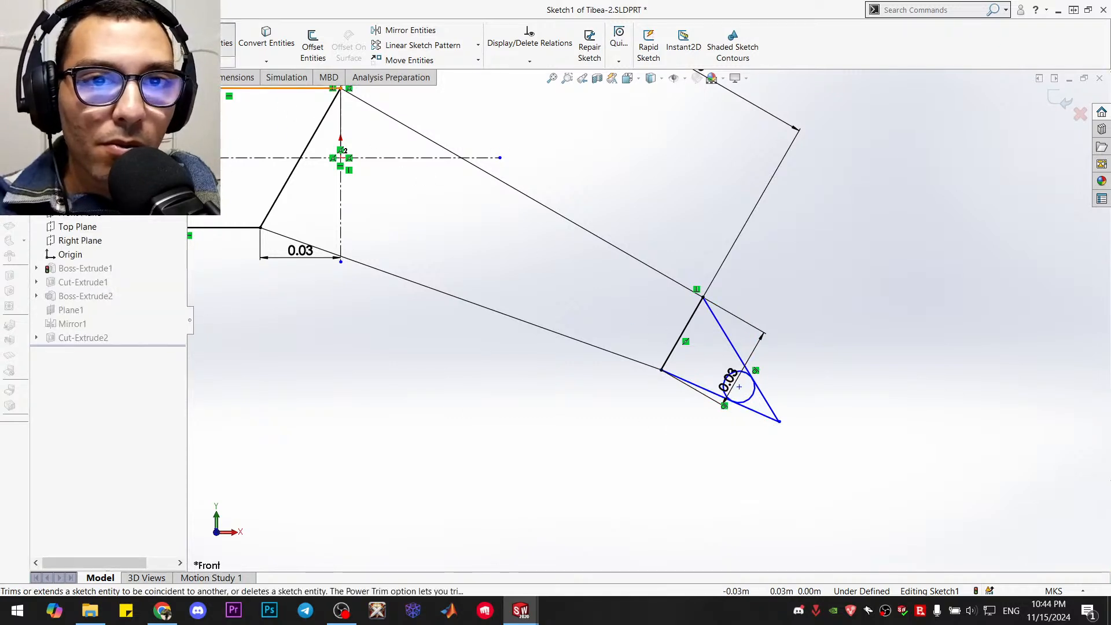
Trim away the foot's pointed tip and the circle's inner arc, leaving a rounded end
{"action": "left_click", "coordinate": [228, 44]}
{"action": "left_click_drag", "start_coordinate": [793, 389], "coordinate": [733, 432]}
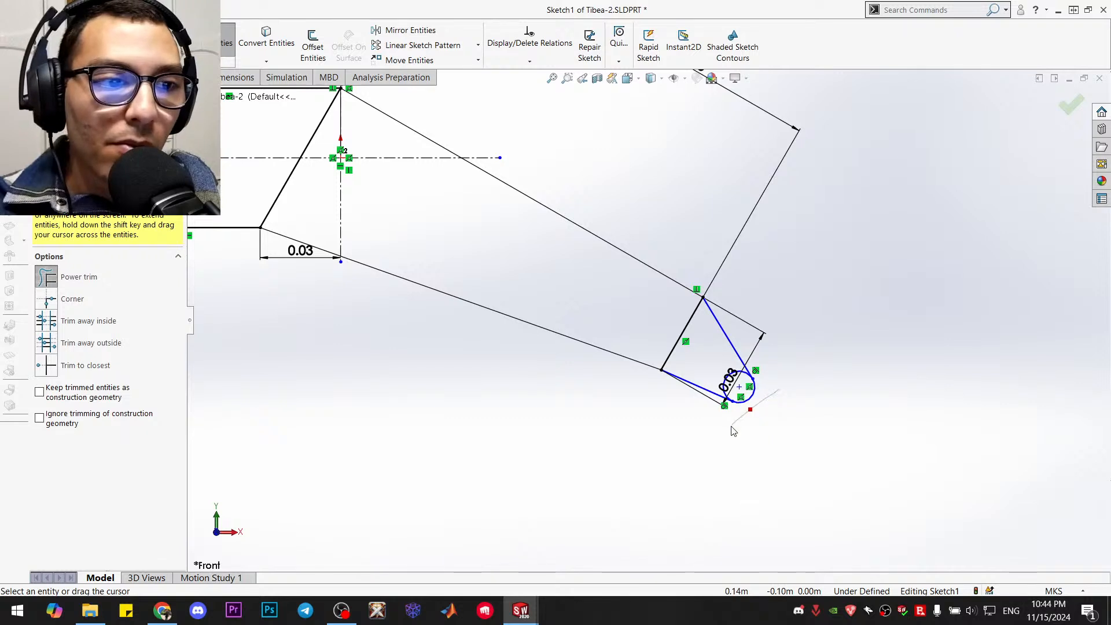
{"action": "left_click_drag", "start_coordinate": [730, 376], "coordinate": [741, 387]}
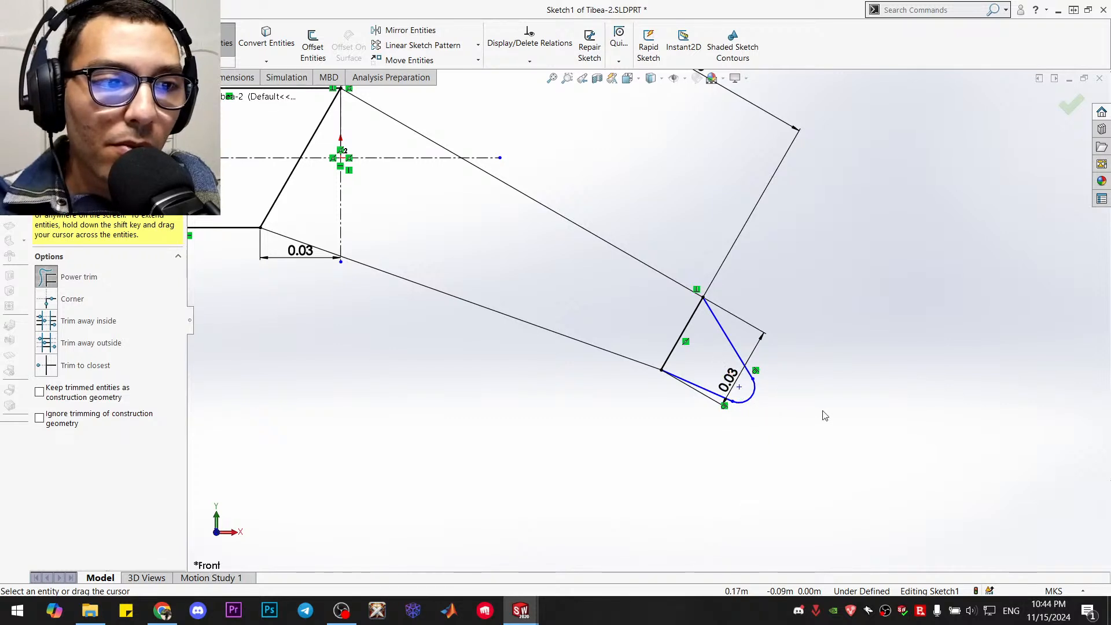
{"action": "left_click", "coordinate": [1071, 104]}
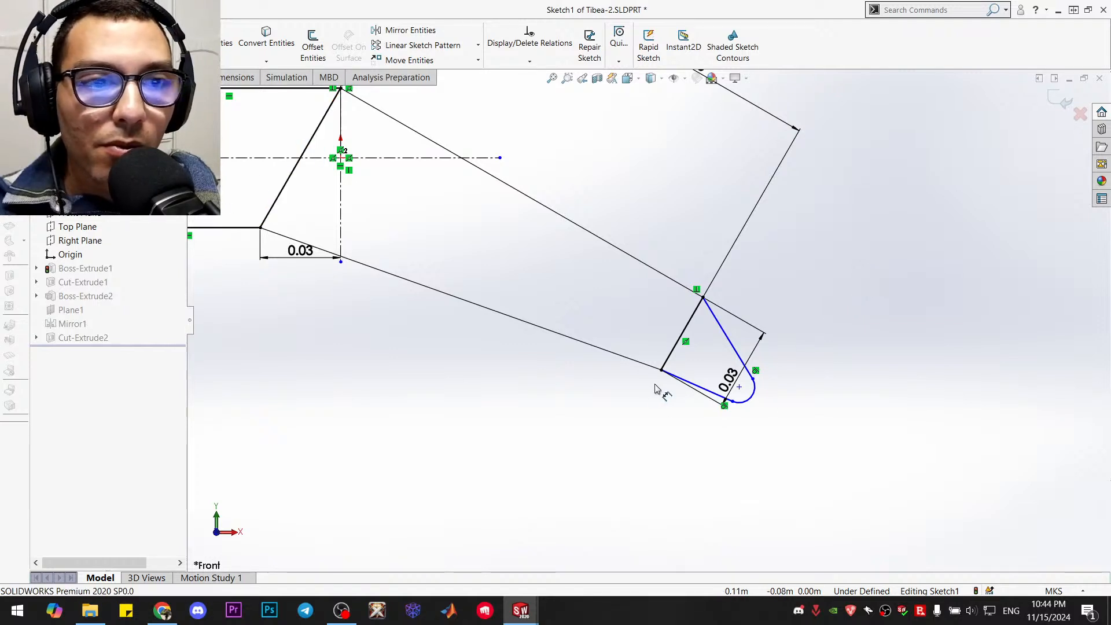
Dimension the foot's end arc with a radius of 0.005 m
{"action": "left_click", "coordinate": [746, 400]}
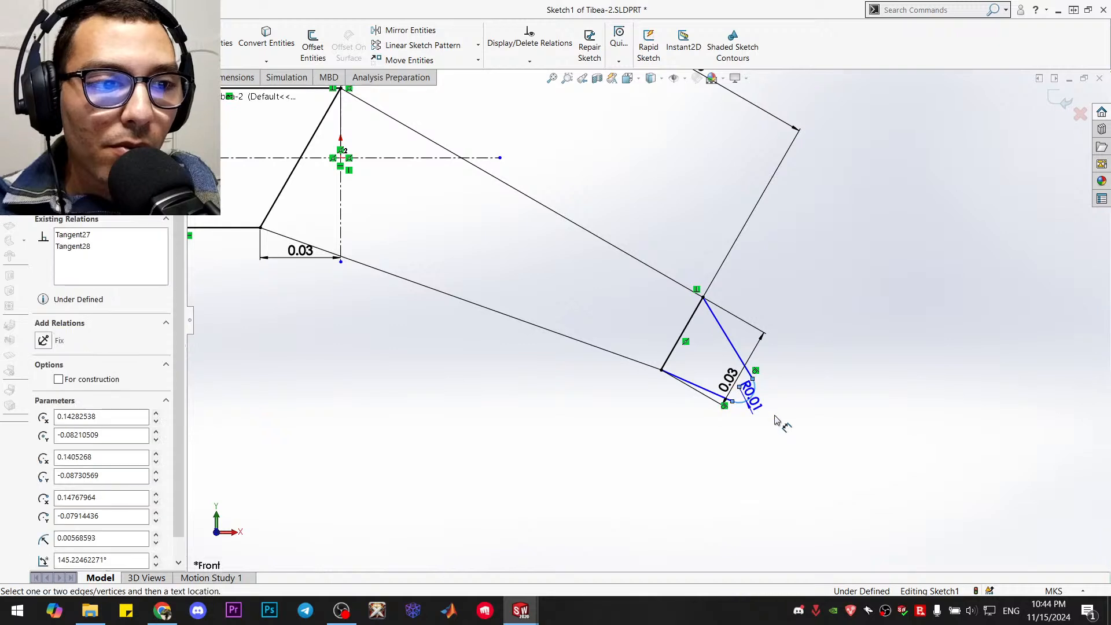
{"action": "left_click", "coordinate": [773, 428]}
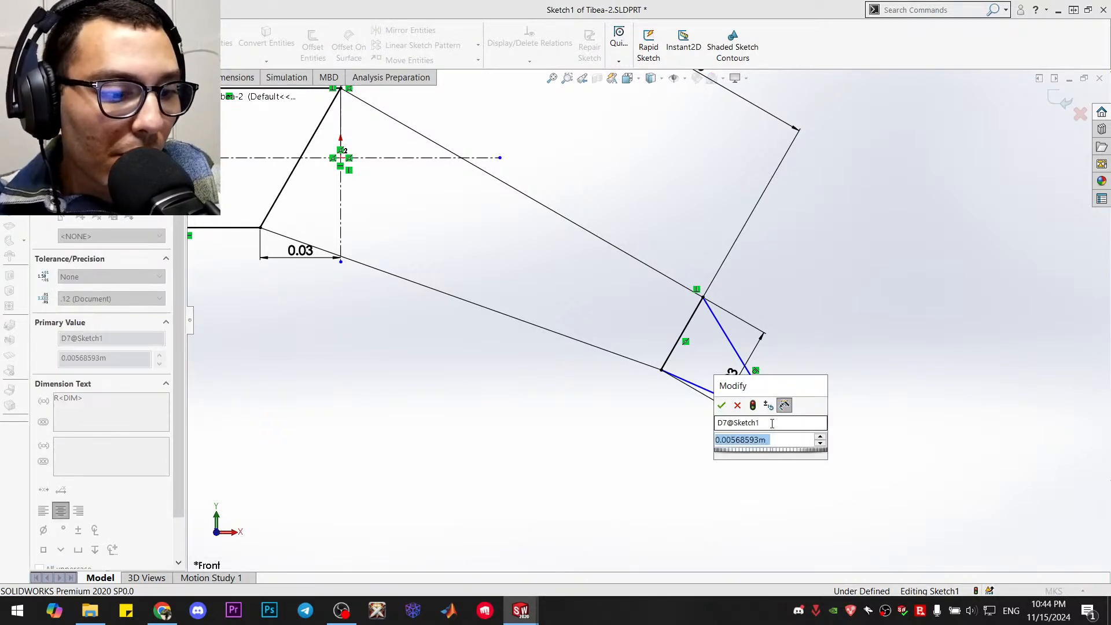
{"action": "type", "text": "0.005"}
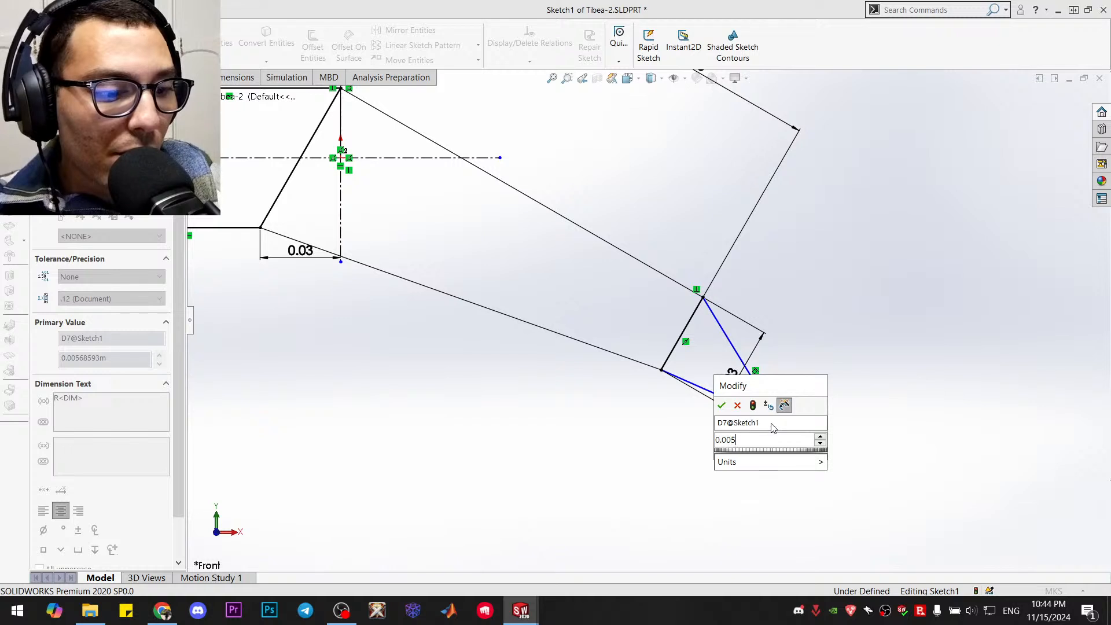
{"action": "key", "text": "Return"}
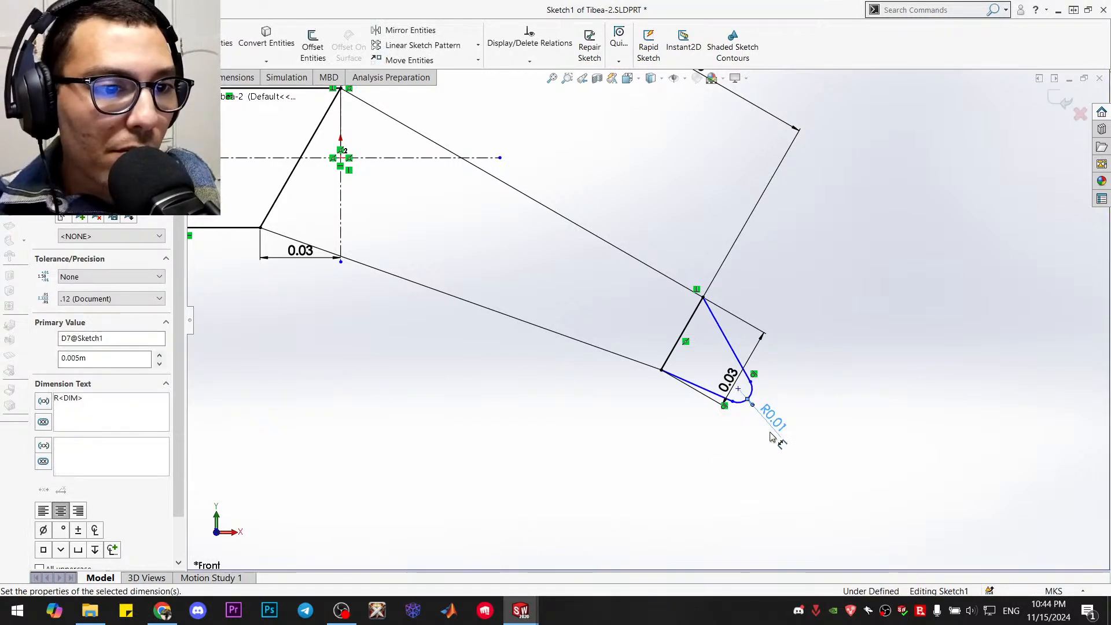
{"action": "key", "text": "Escape"}
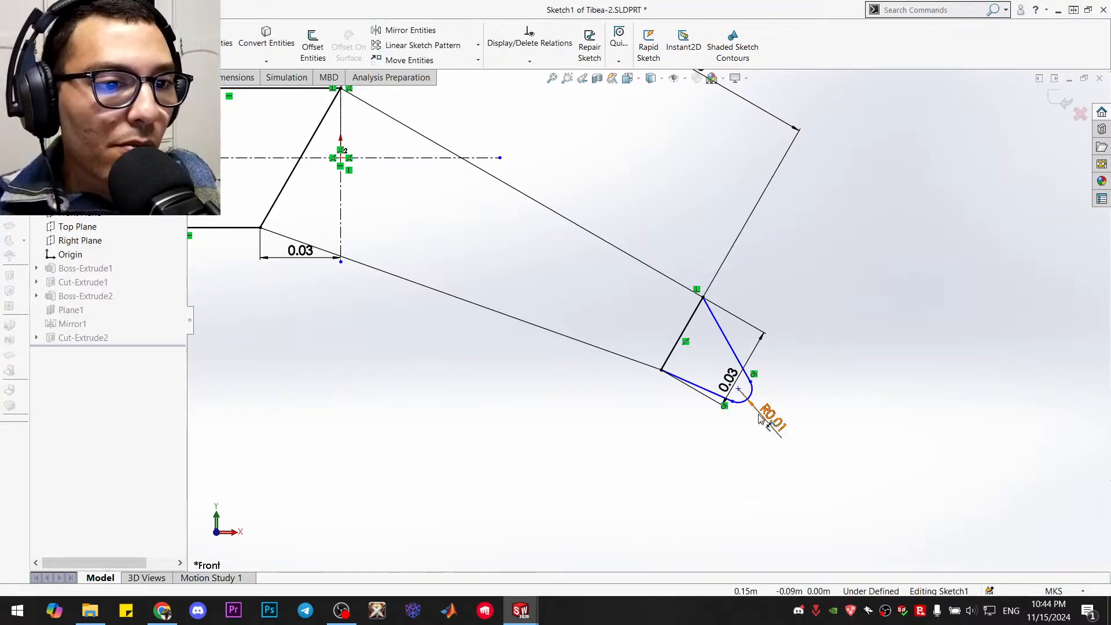
Dimension the foot's upper line vertically at 0.03 m and move the end line's 0.03 dimension clear of the foot
{"action": "left_click", "coordinate": [737, 357]}
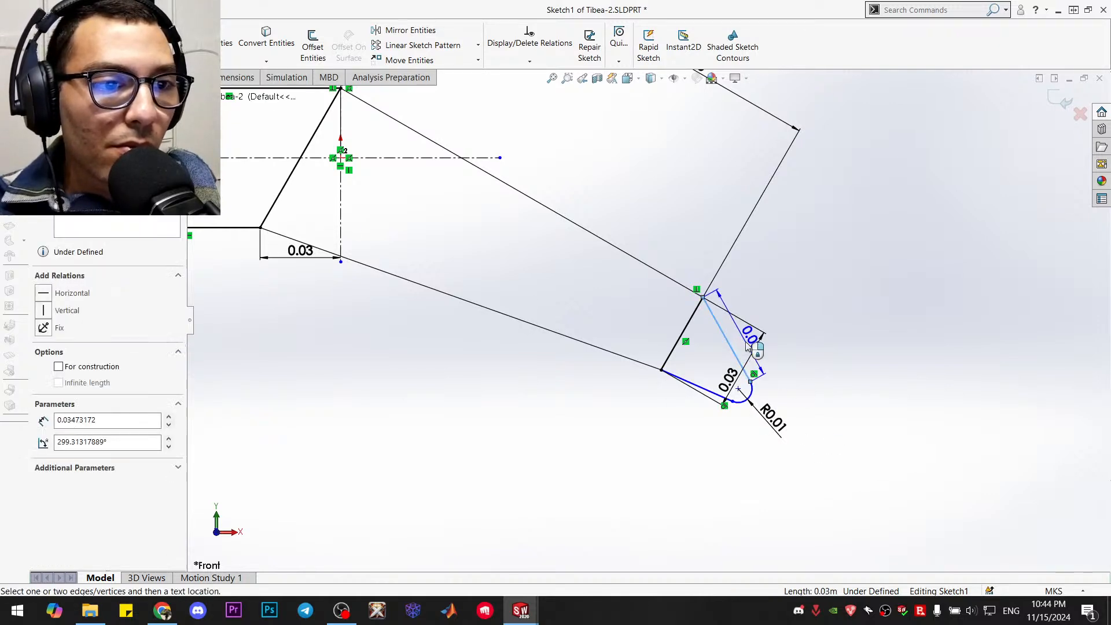
{"action": "left_click", "coordinate": [787, 331]}
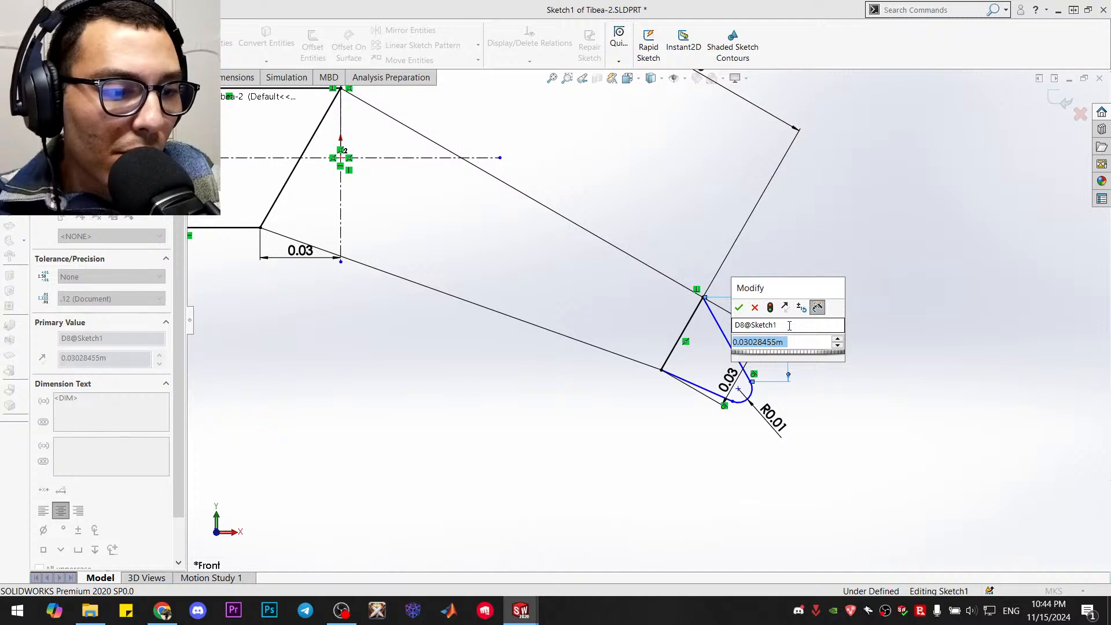
{"action": "type", "text": "0.03"}
{"action": "key", "text": "Return"}
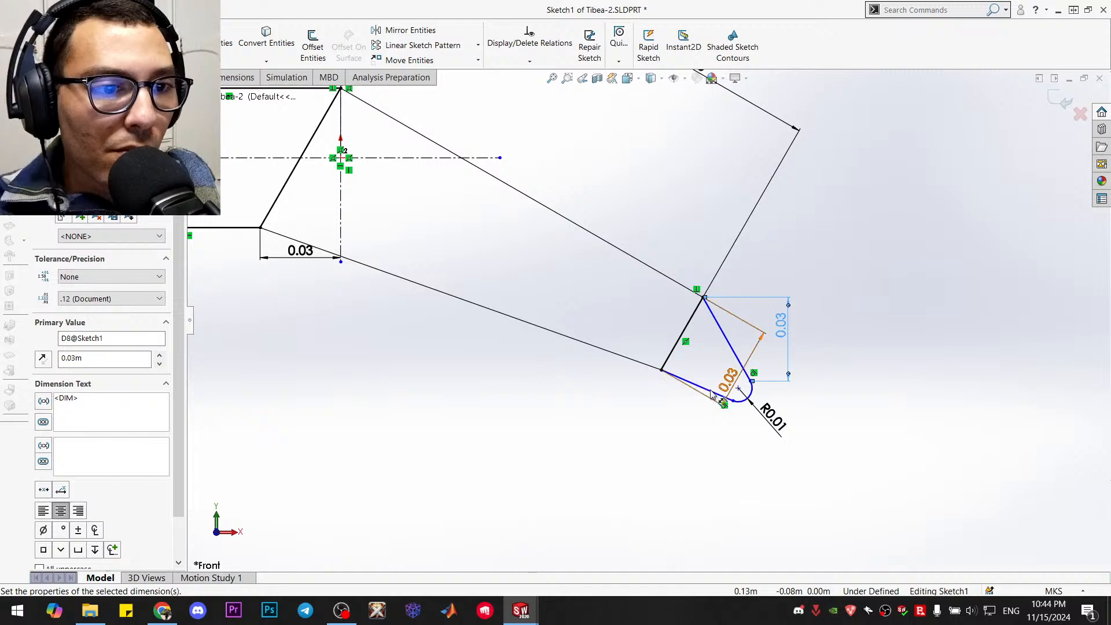
{"action": "left_click", "coordinate": [727, 384]}
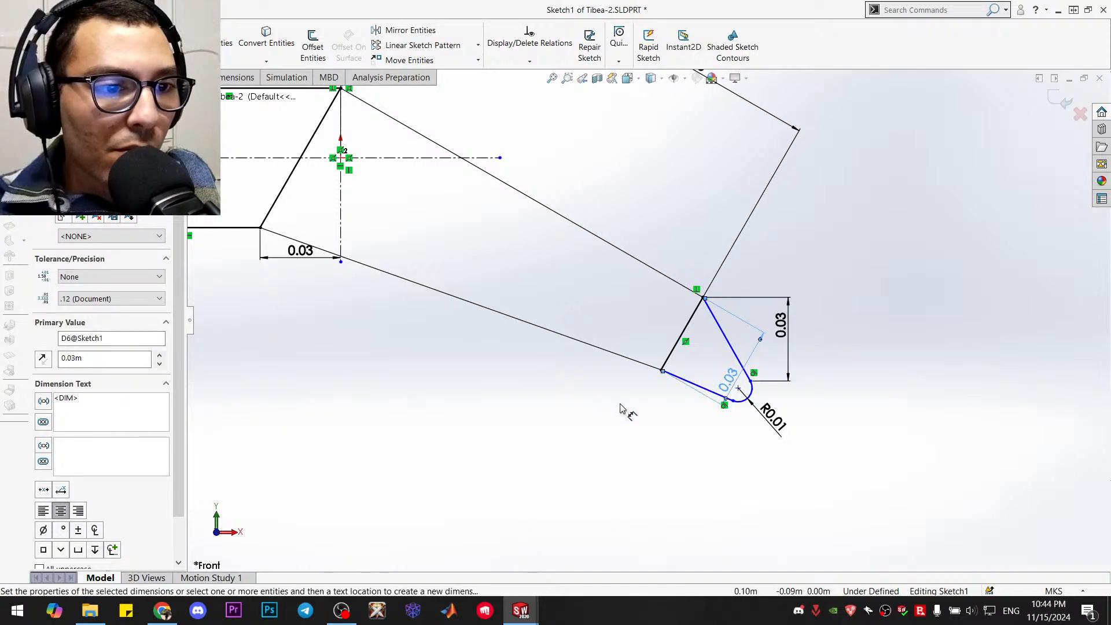
{"action": "key", "text": "Escape"}
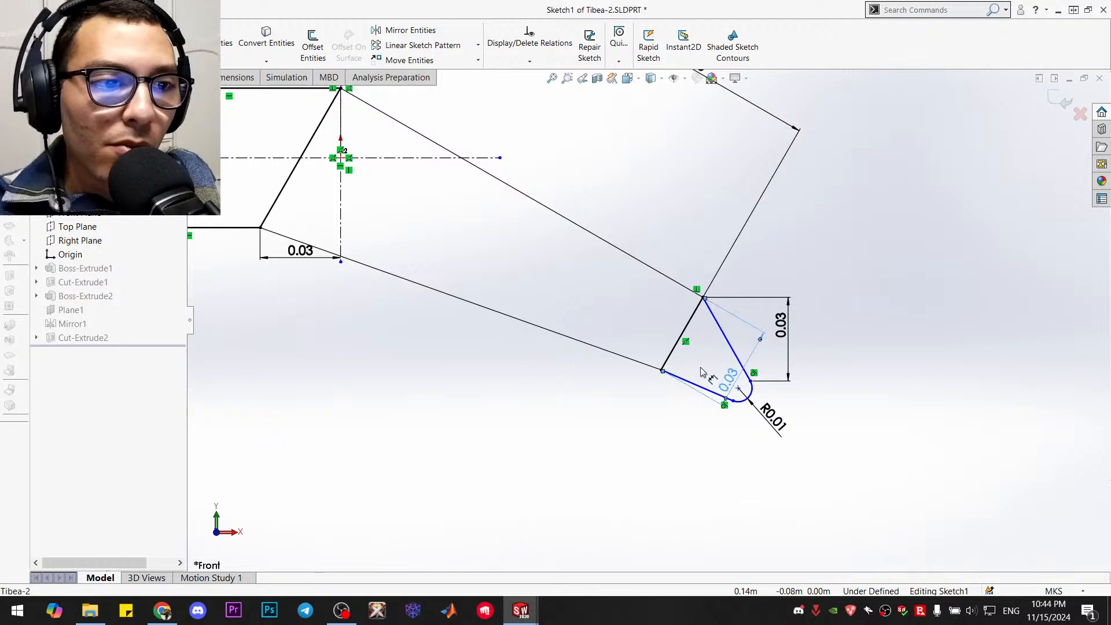
{"action": "left_click_drag", "start_coordinate": [718, 375], "coordinate": [610, 313]}
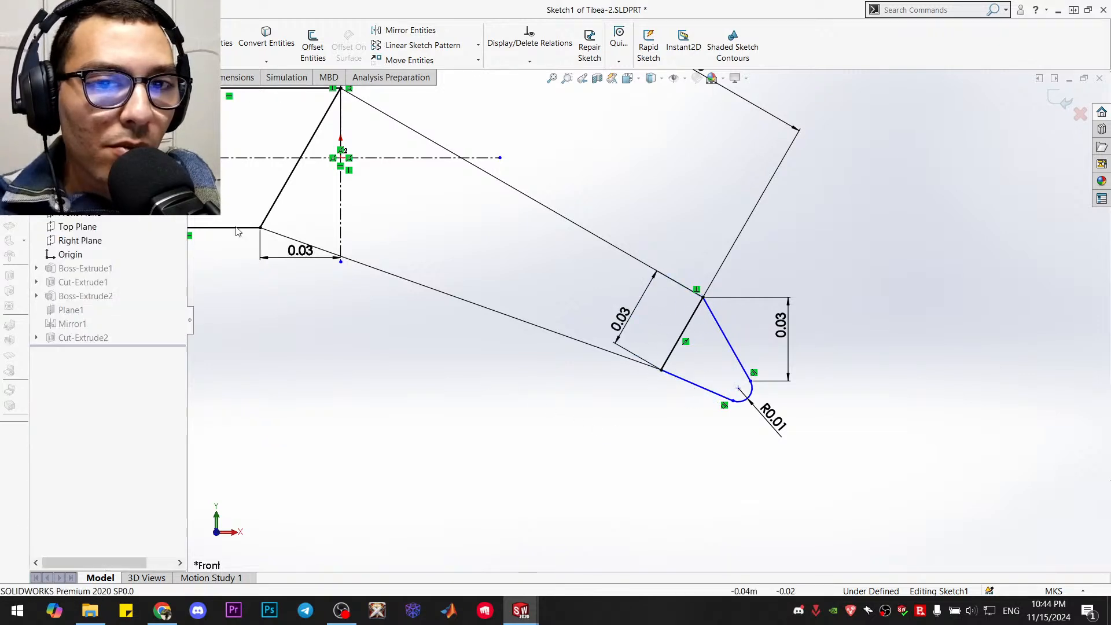
Try a vertical dimension of 0.01 m on the foot's lower line, undo that value and delete the dimension
{"action": "left_click", "coordinate": [698, 386]}
{"action": "left_click", "coordinate": [638, 387]}
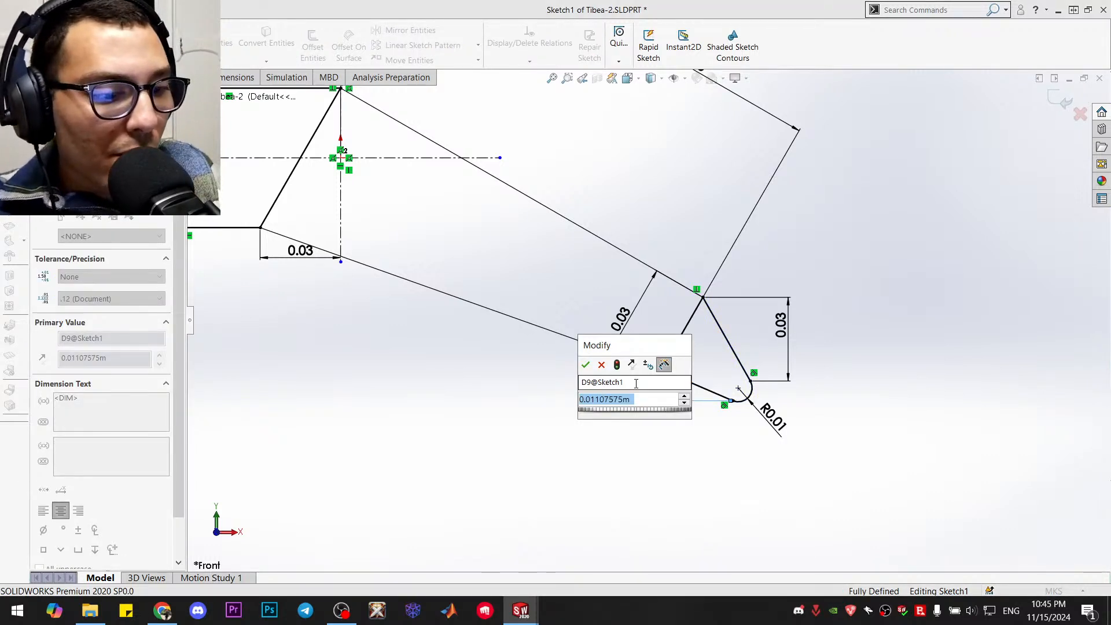
{"action": "type", "text": "0.01"}
{"action": "key", "text": "Return"}
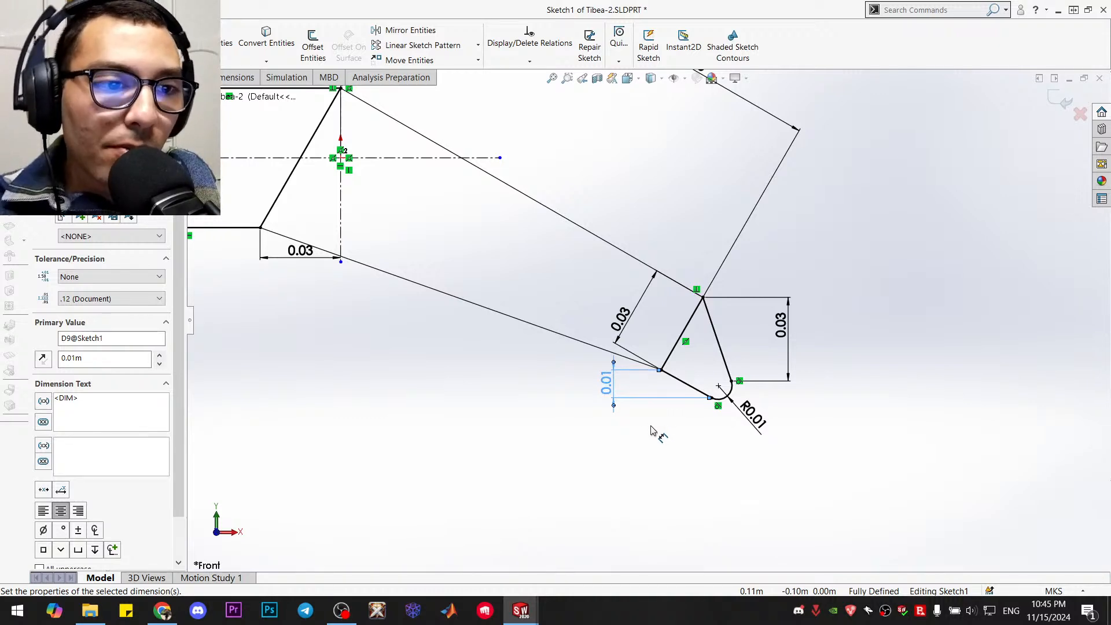
{"action": "key", "text": "Escape"}
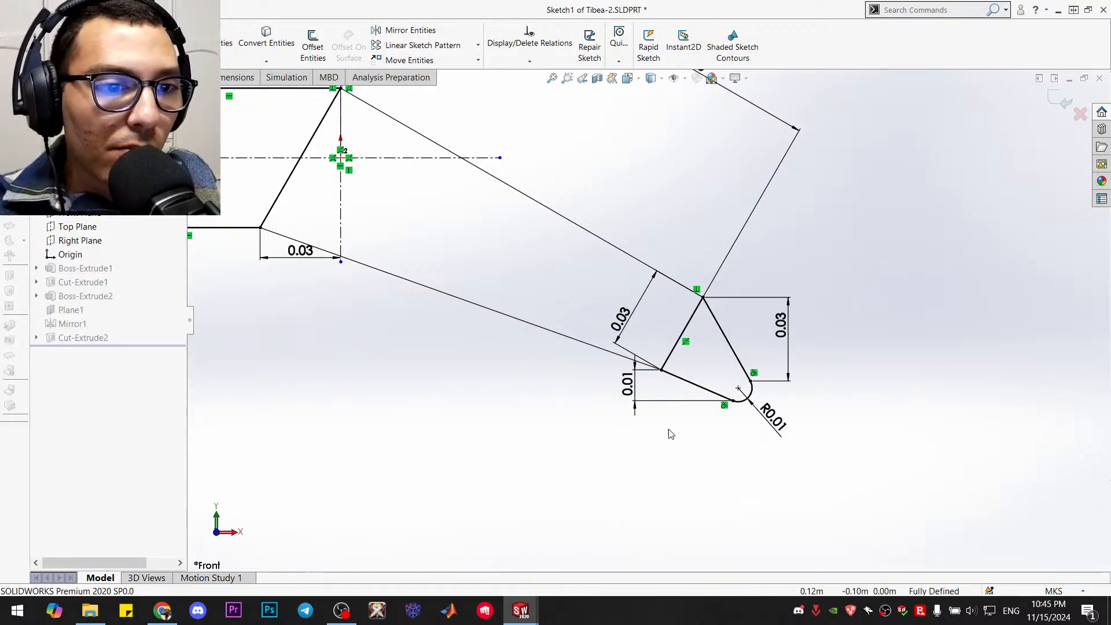
{"action": "left_click", "coordinate": [627, 383]}
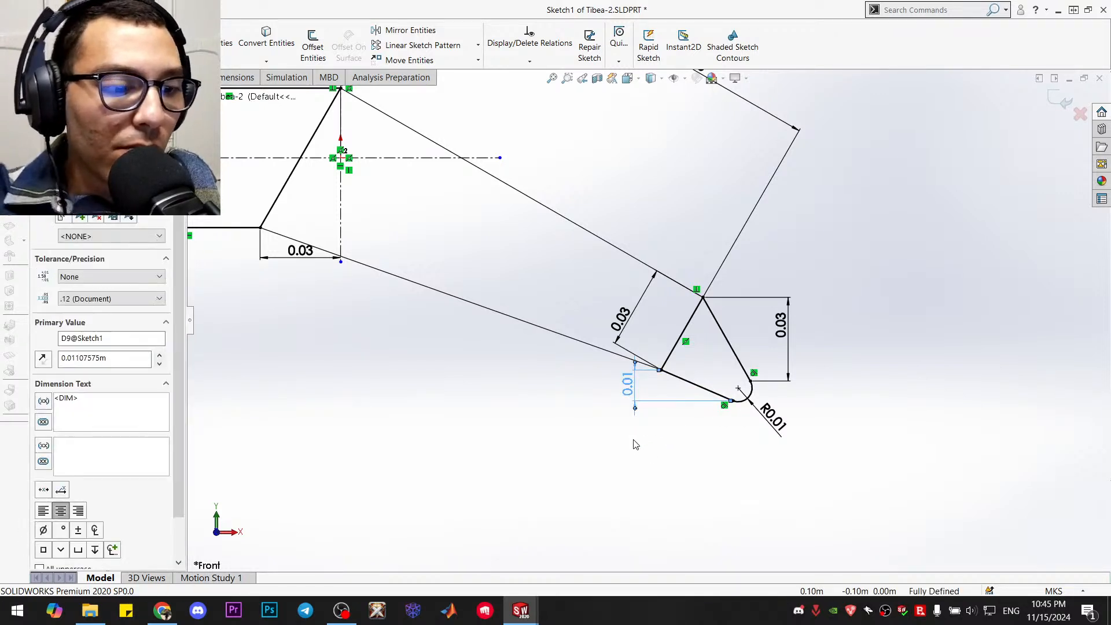
{"action": "key", "text": "Delete"}
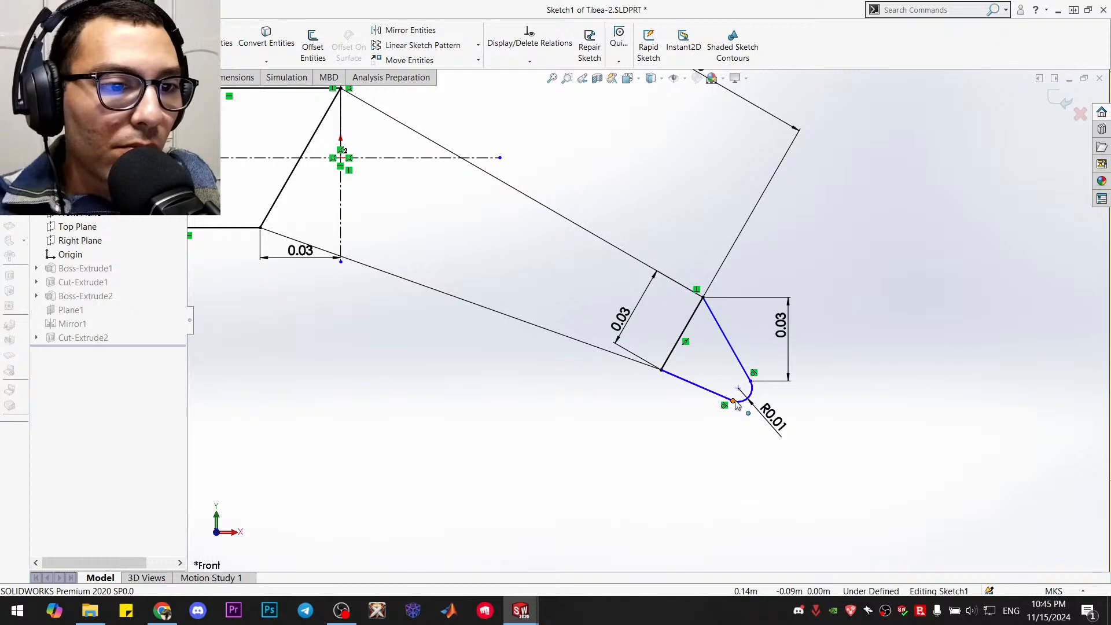
Pull the rounded foot tip slightly outward and dimension the lower line vertically at its drawn value, about 0.0114 m
{"action": "mouse_move", "coordinate": [734, 404]}
{"action": "left_mouse_down"}
{"action": "mouse_move", "coordinate": [760, 415]}
{"action": "mouse_move", "coordinate": [717, 440]}
{"action": "mouse_move", "coordinate": [737, 453]}
{"action": "left_mouse_up"}
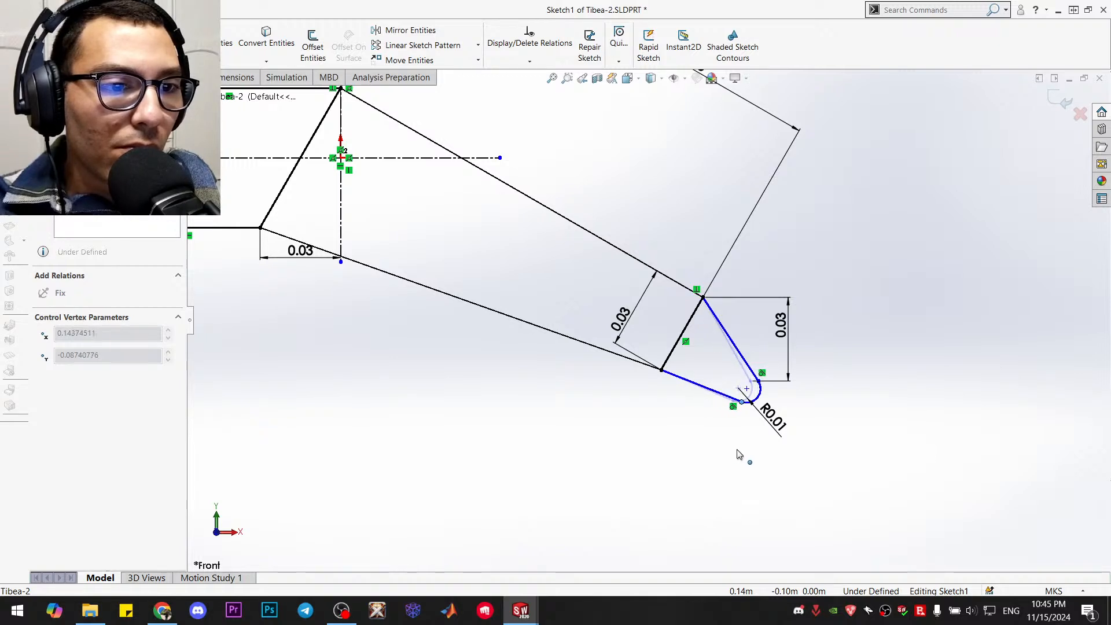
{"action": "left_click", "coordinate": [716, 451]}
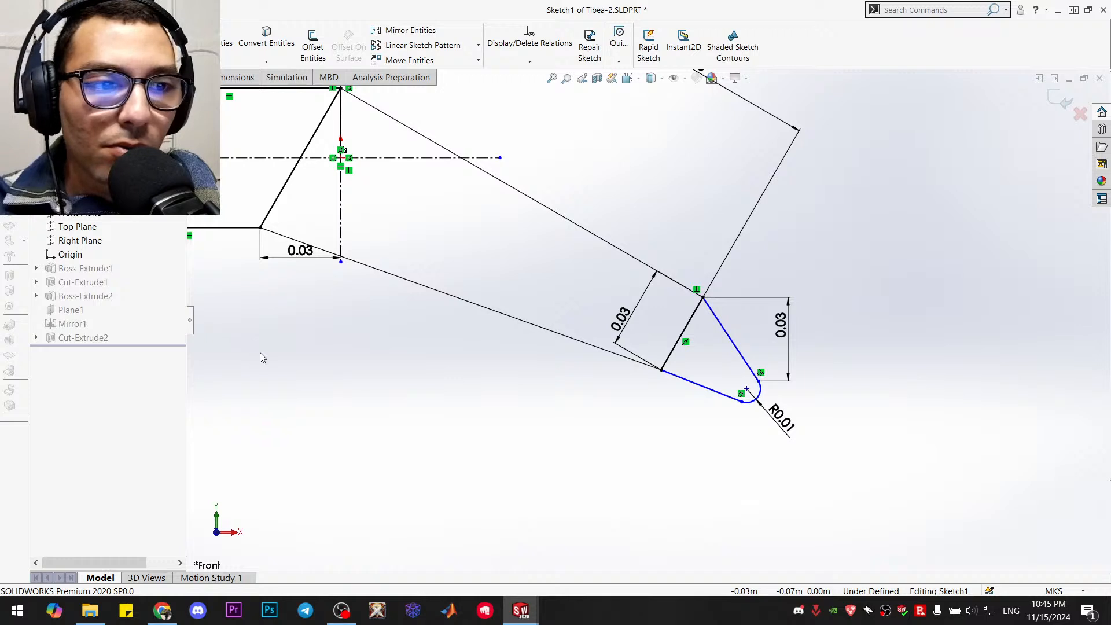
{"action": "left_click", "coordinate": [721, 392]}
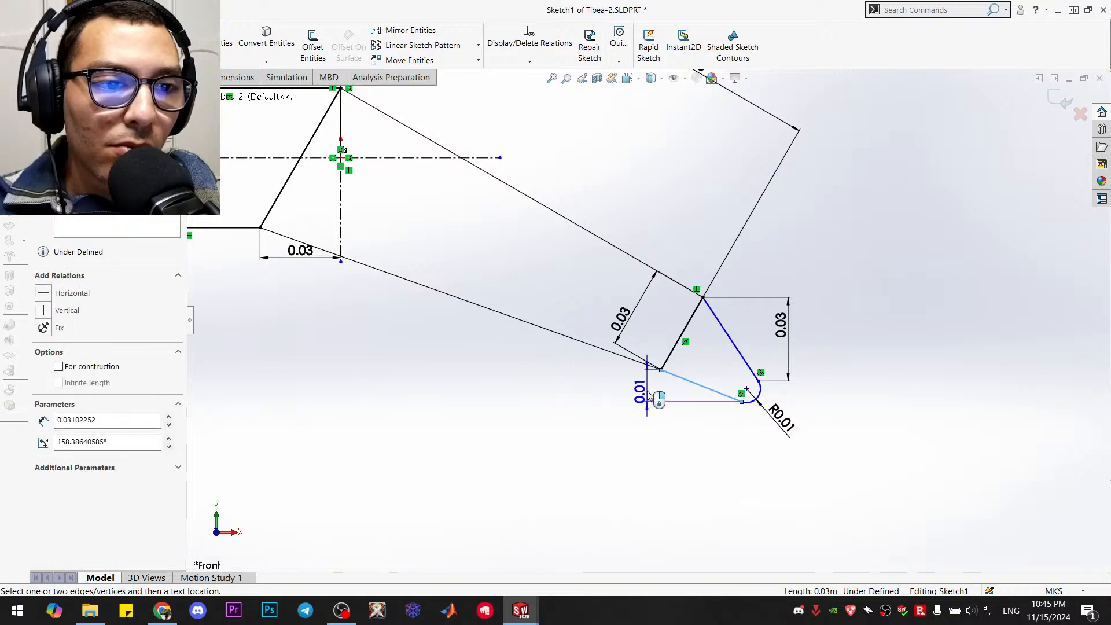
{"action": "left_click", "coordinate": [647, 388]}
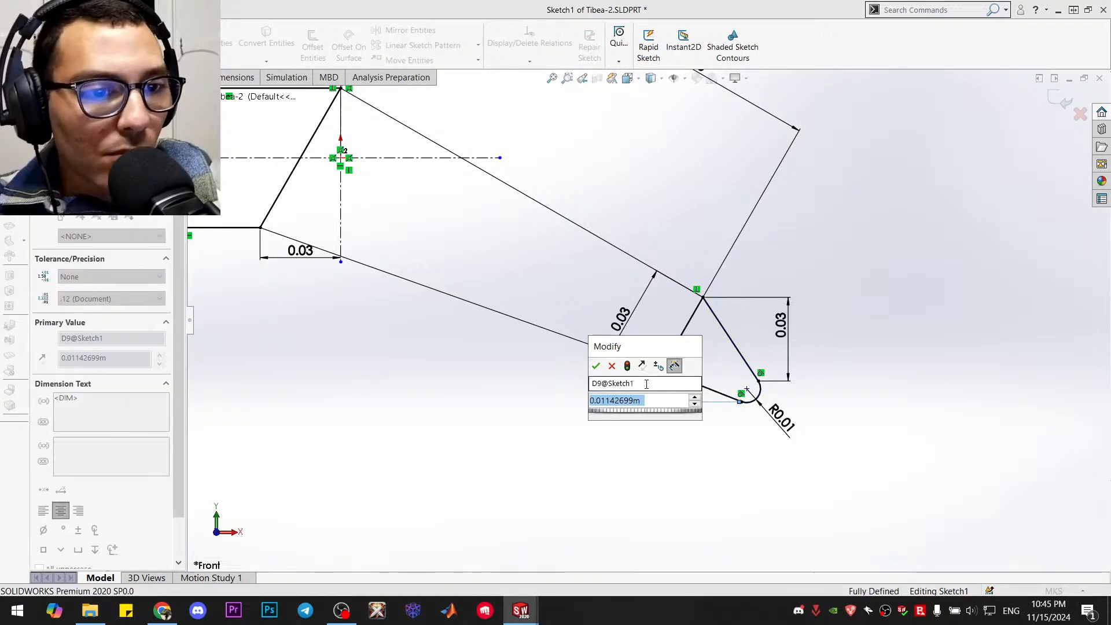
{"action": "key", "text": "Return"}
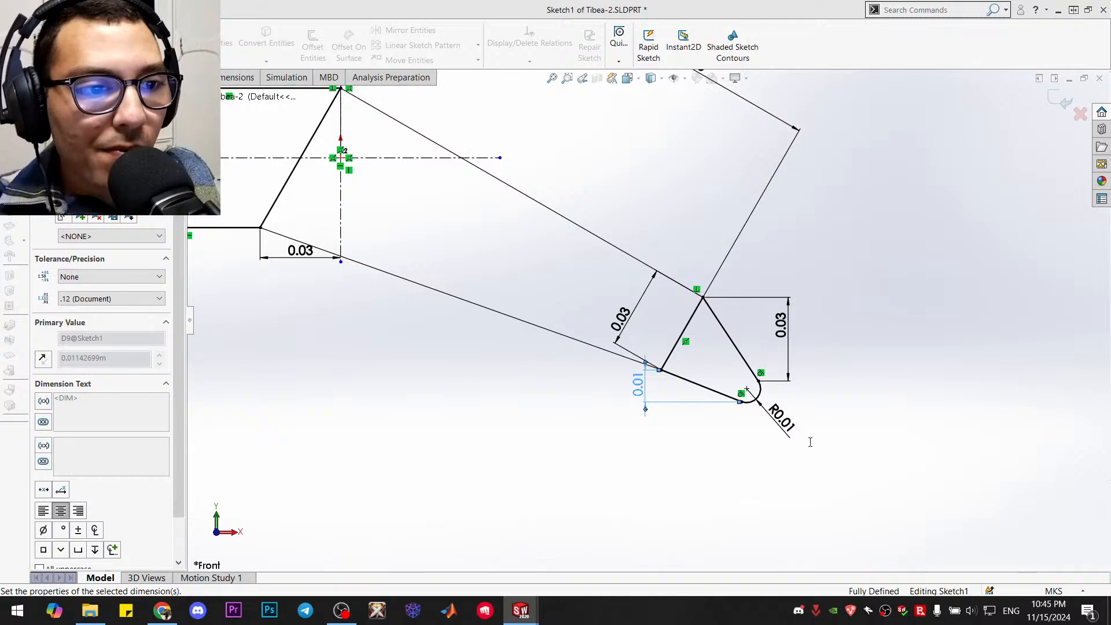
{"action": "key", "text": "Escape"}
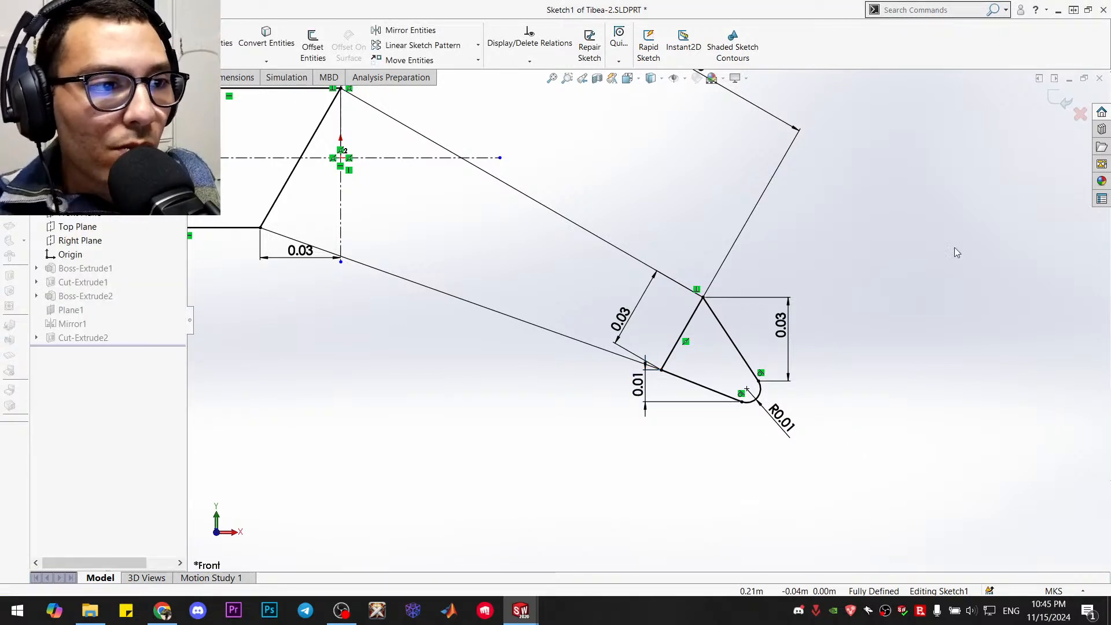
Exit the sketch to check the whole tibia with its foot, and reopen Boss-Extrude1's sketch
{"action": "left_click", "coordinate": [1052, 102]}
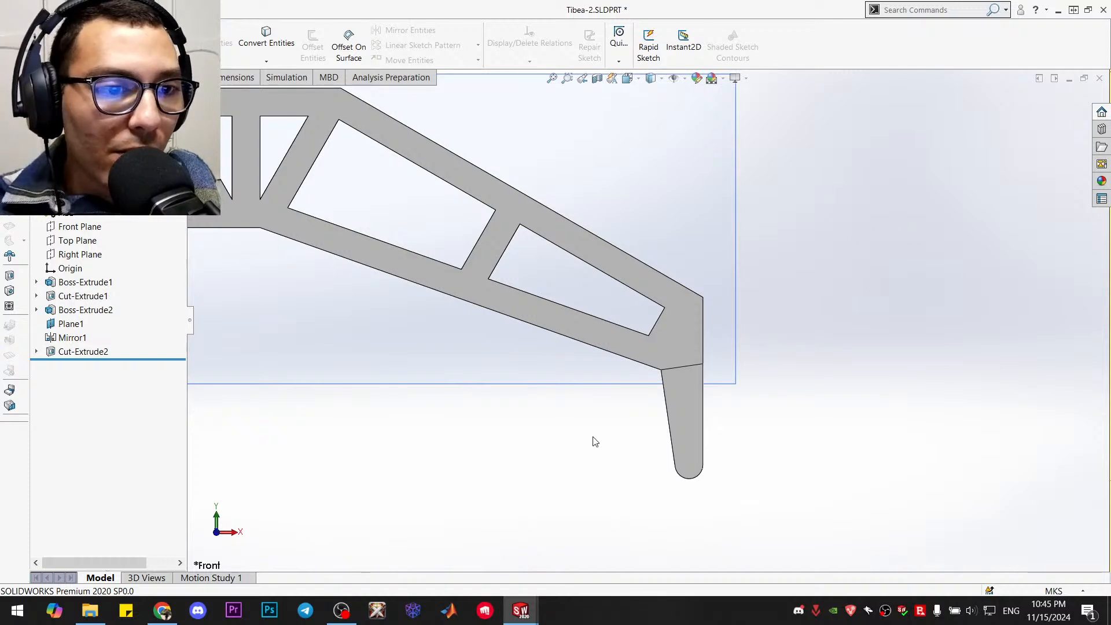
{"action": "mouse_move", "coordinate": [595, 442]}
{"action": "middle_mouse_down"}
{"action": "mouse_move", "coordinate": [565, 459]}
{"action": "mouse_move", "coordinate": [602, 424]}
{"action": "mouse_move", "coordinate": [596, 449]}
{"action": "middle_mouse_up"}
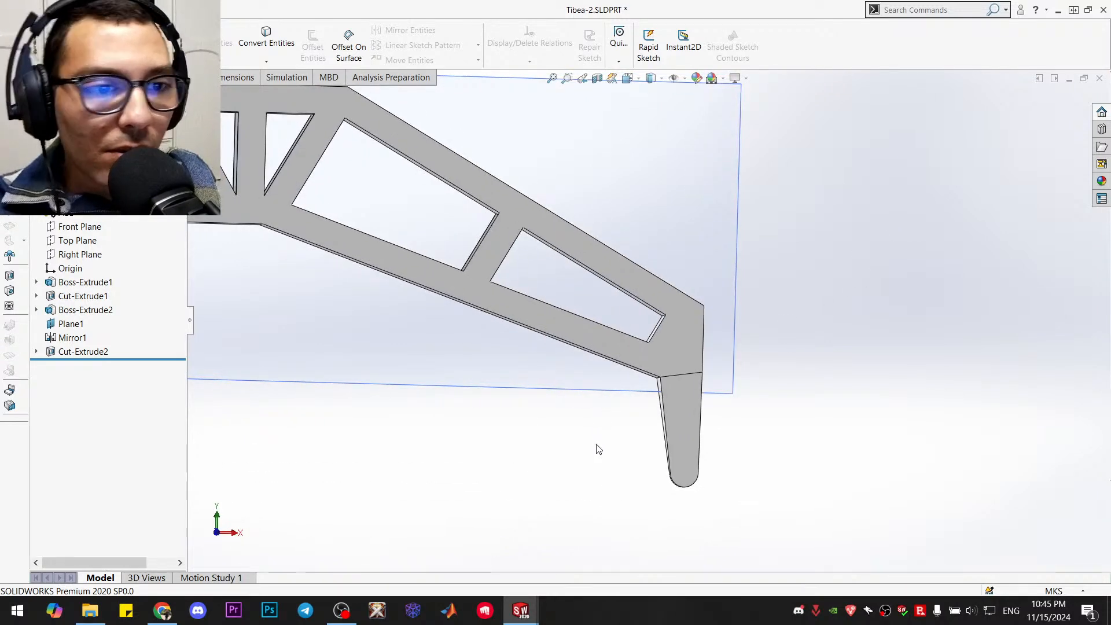
{"action": "key", "text": "ctrl+7"}
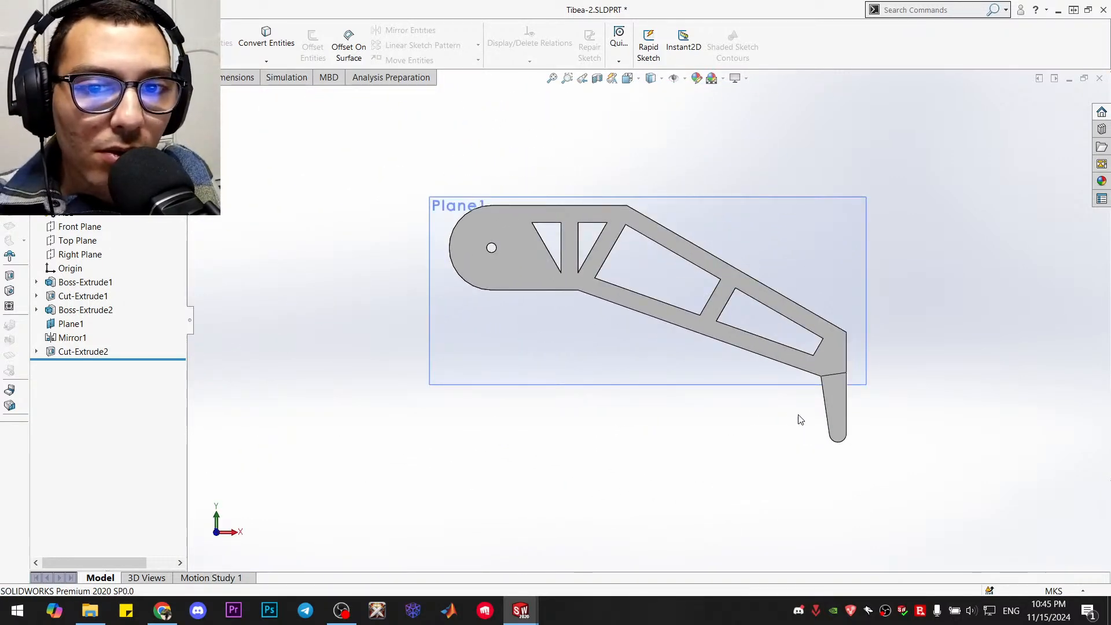
{"action": "left_click", "coordinate": [69, 283]}
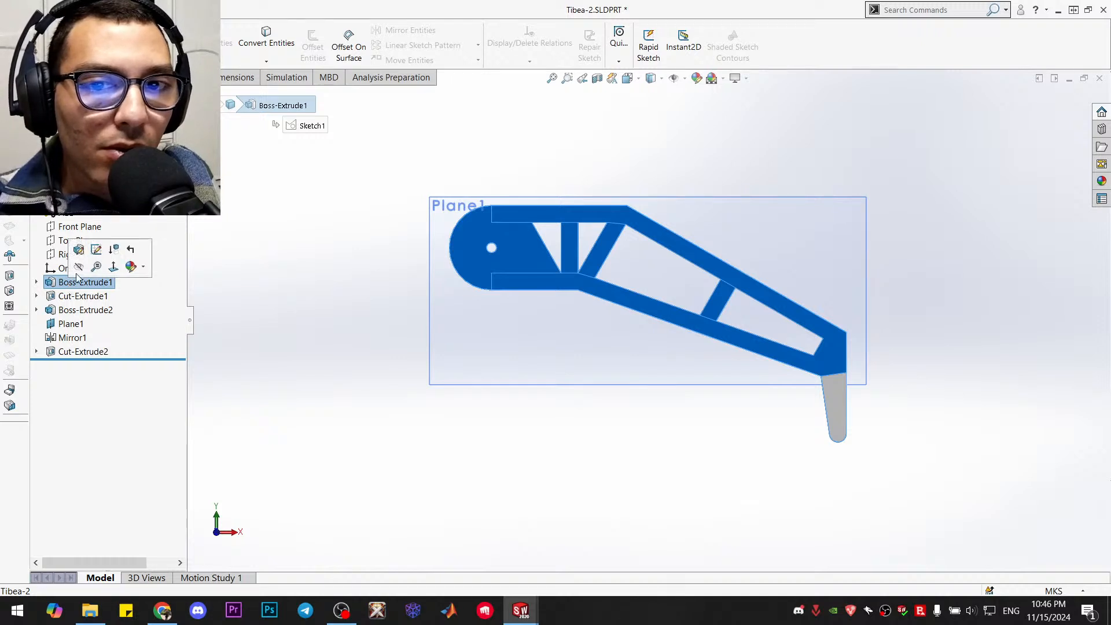
{"action": "left_click", "coordinate": [97, 251]}
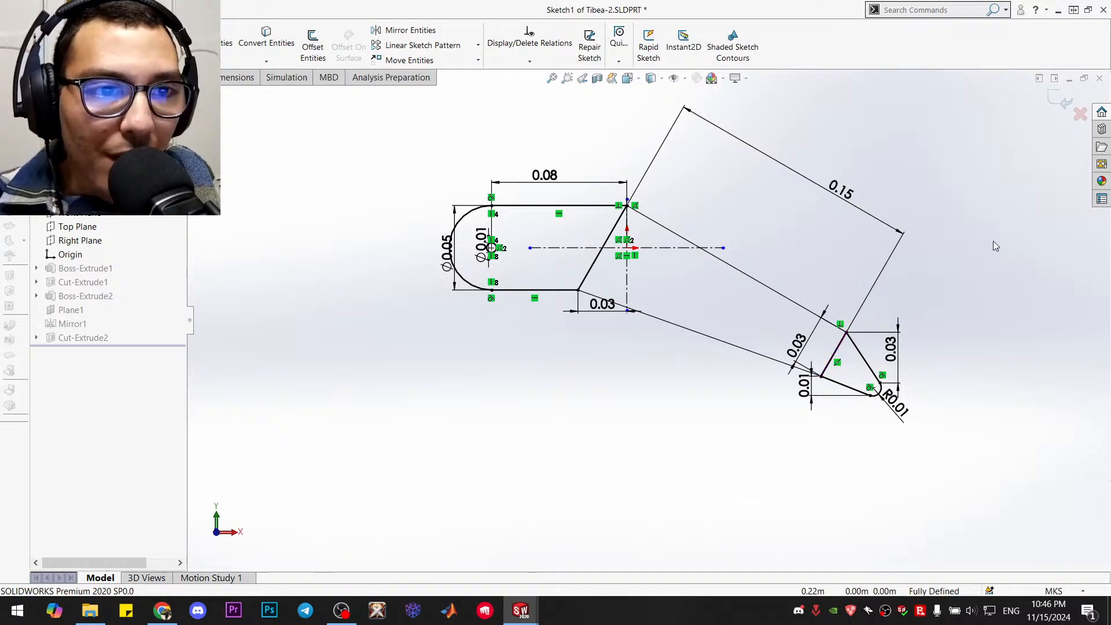
Exit the profile sketch and edit Boss-Extrude1 so its selected contours cover all three regions, including the new foot
{"action": "left_click", "coordinate": [1059, 100]}
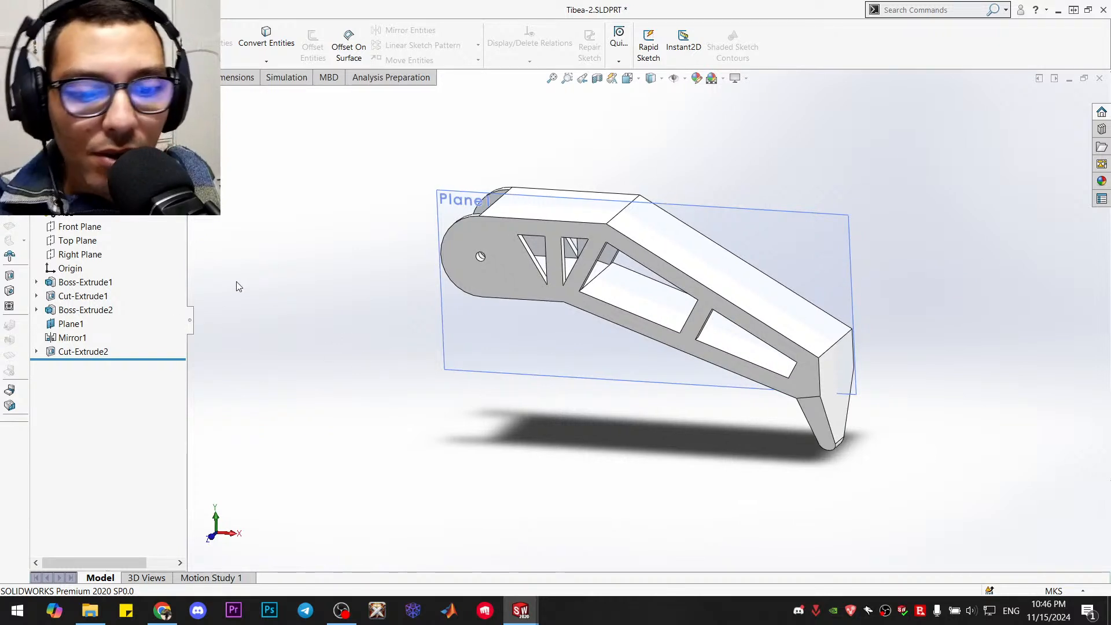
{"action": "key", "text": "ctrl+7"}
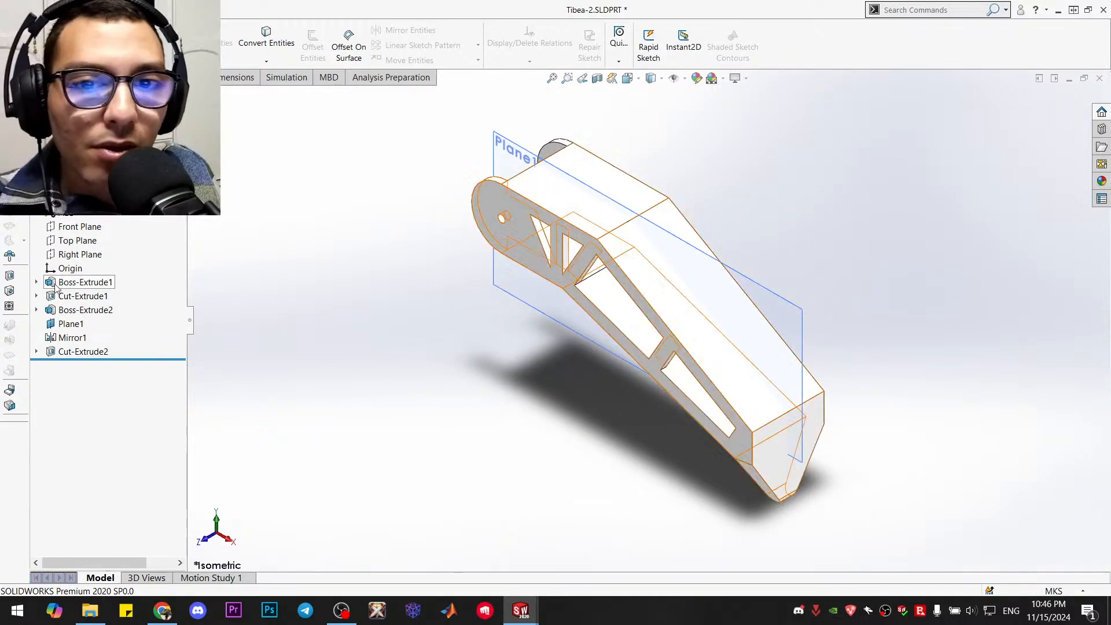
{"action": "right_click", "coordinate": [72, 282]}
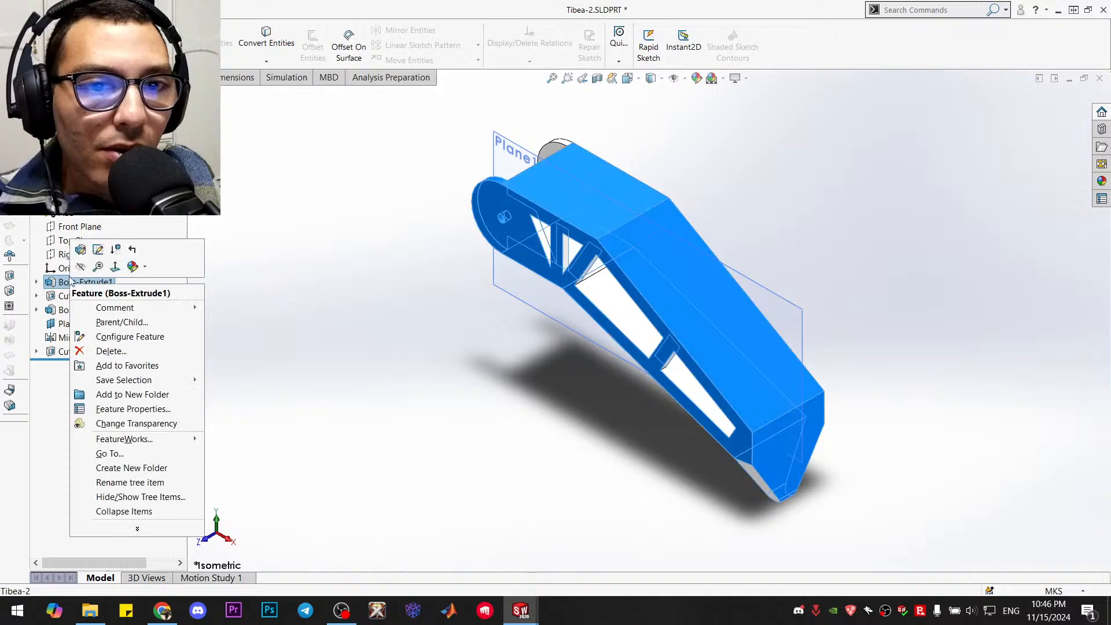
{"action": "left_click", "coordinate": [76, 251]}
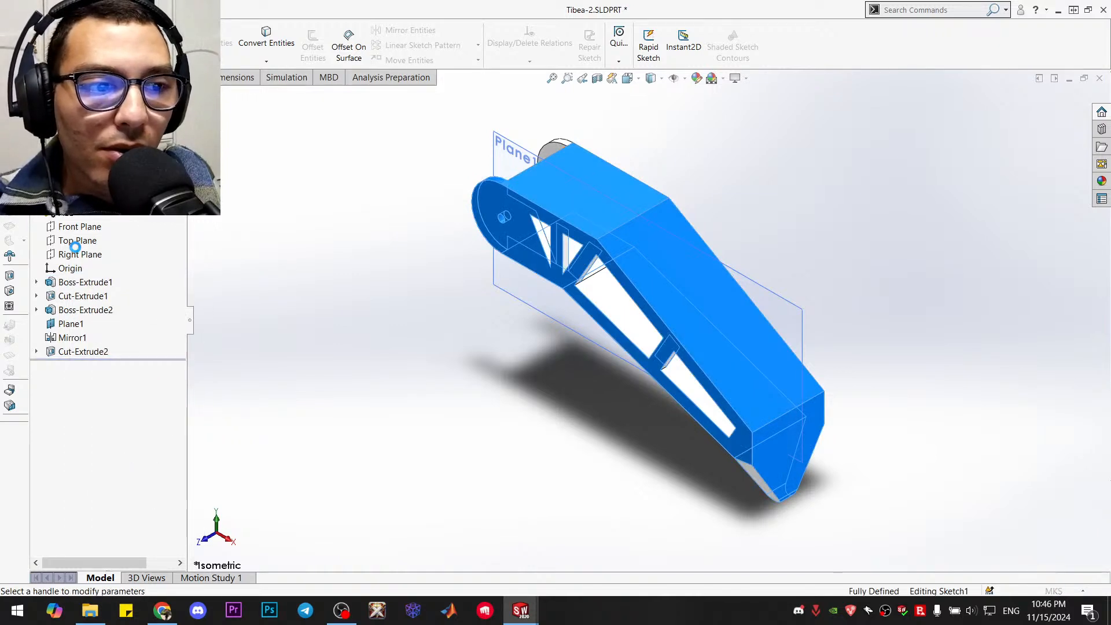
{"action": "mouse_move", "coordinate": [831, 459]}
{"action": "middle_mouse_down"}
{"action": "mouse_move", "coordinate": [872, 343]}
{"action": "mouse_move", "coordinate": [868, 367]}
{"action": "mouse_move", "coordinate": [888, 385]}
{"action": "middle_mouse_up"}
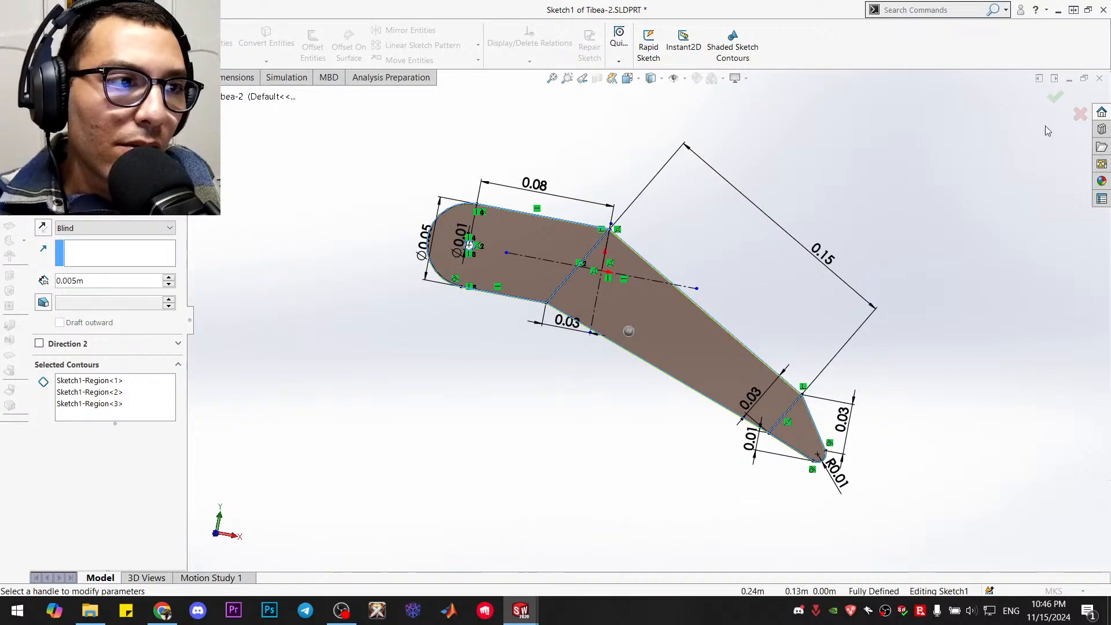
{"action": "left_click", "coordinate": [1049, 103]}
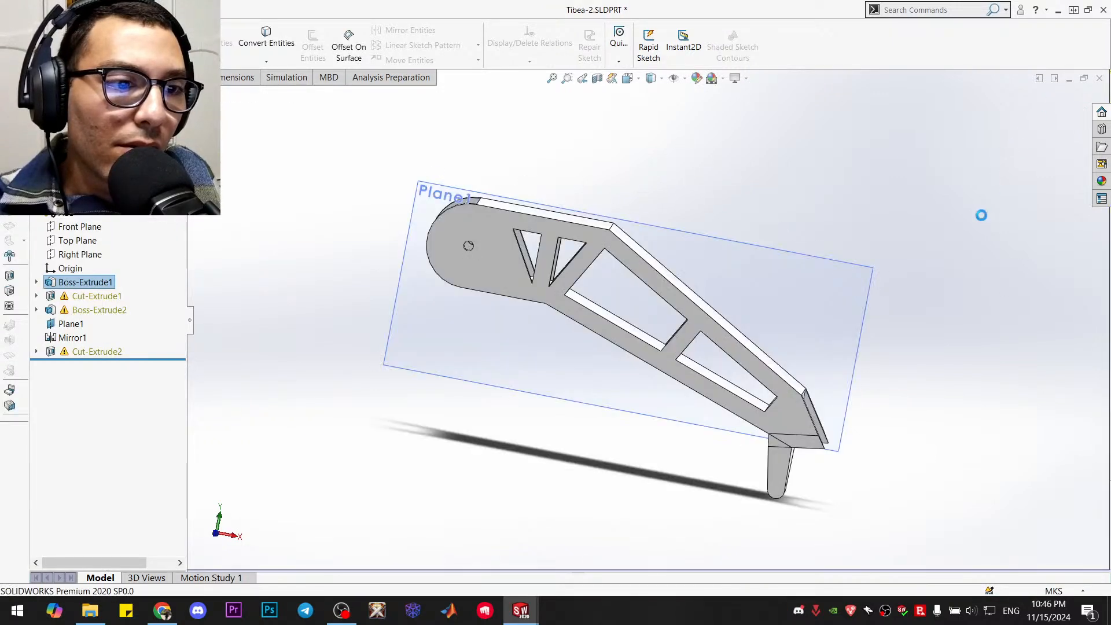
Examine the rebuilt tibia's foot end and check Cut-Extrude1's sketch for references affected by the new foot
{"action": "middle_click_drag", "start_coordinate": [961, 337], "coordinate": [875, 360]}
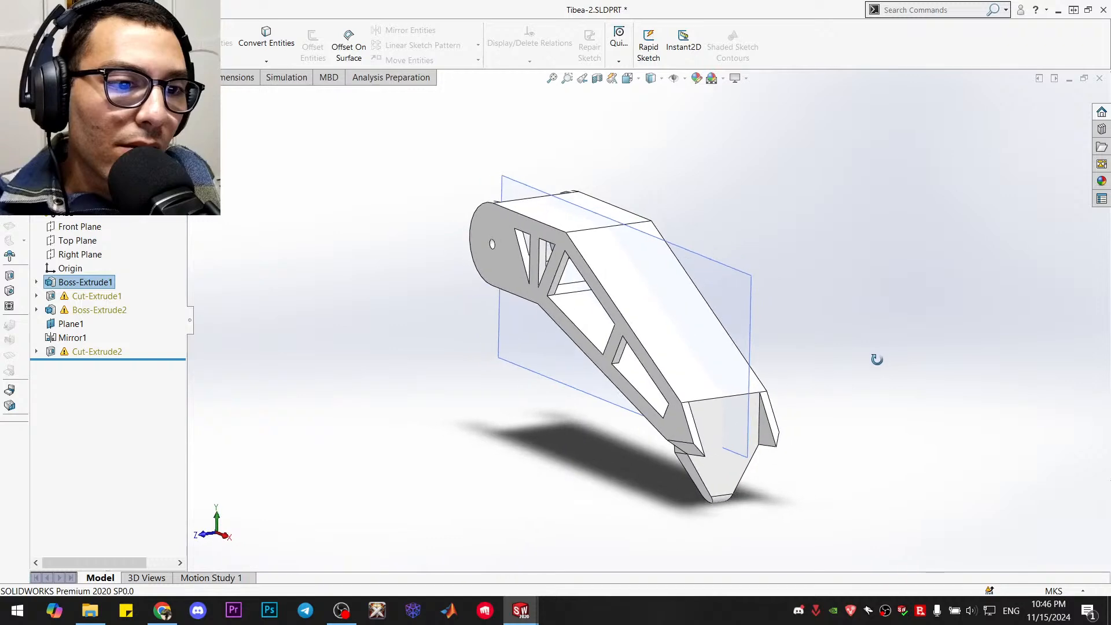
{"action": "scroll", "coordinate": [801, 470], "scroll_direction": "down", "scroll_amount": 3}
{"action": "mouse_move", "coordinate": [735, 501]}
{"action": "middle_mouse_down"}
{"action": "mouse_move", "coordinate": [766, 424]}
{"action": "mouse_move", "coordinate": [828, 478]}
{"action": "mouse_move", "coordinate": [727, 486]}
{"action": "mouse_move", "coordinate": [755, 487]}
{"action": "middle_mouse_up"}
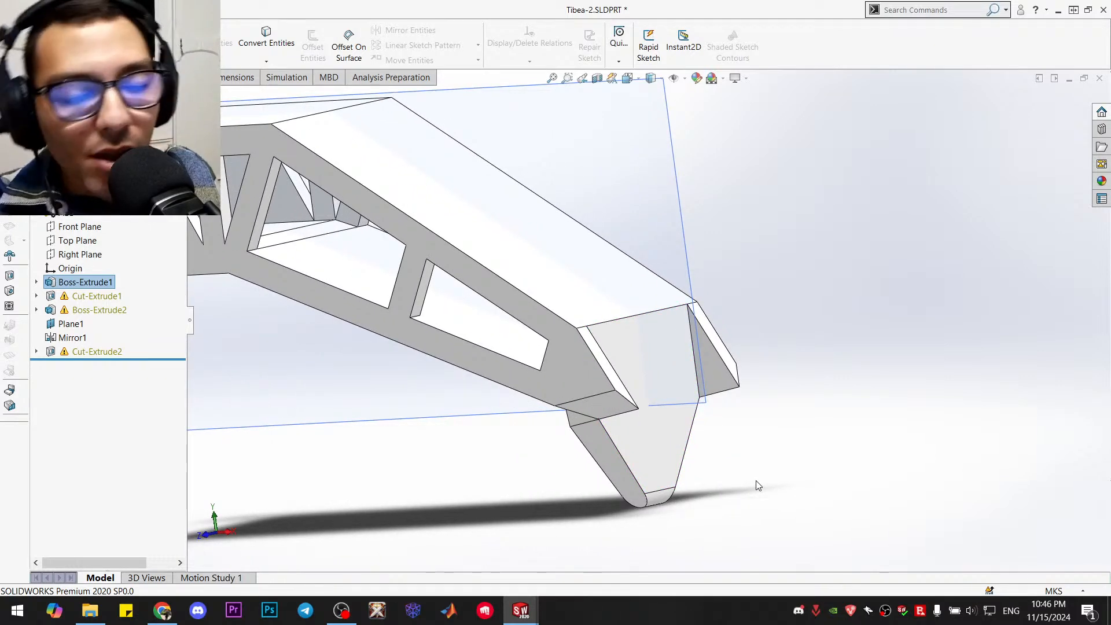
{"action": "key", "text": "ctrl+7"}
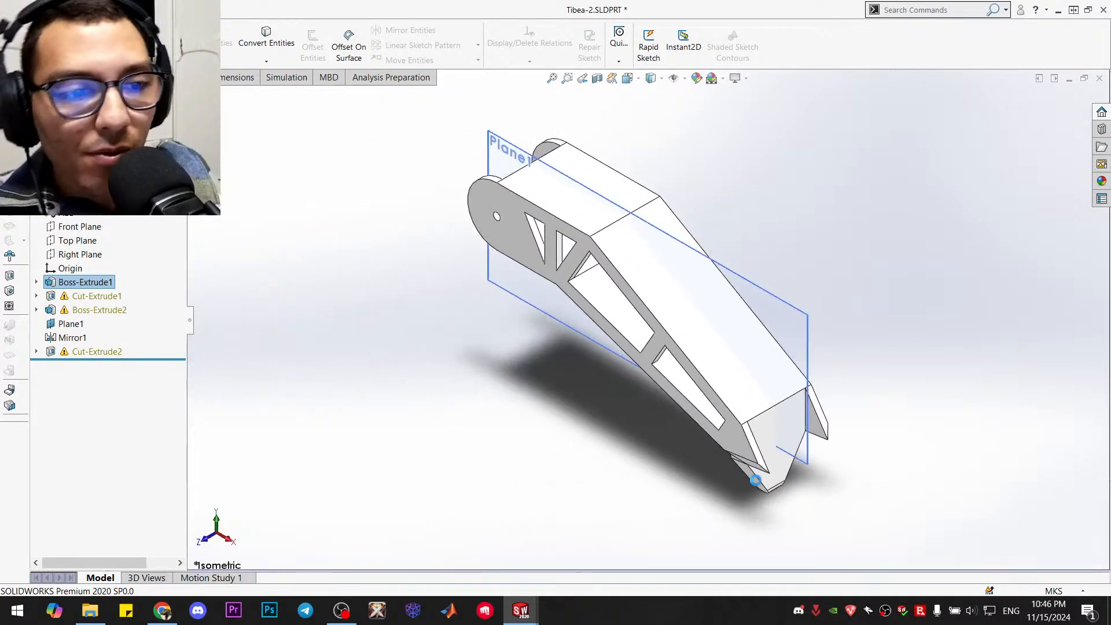
{"action": "right_click", "coordinate": [75, 302]}
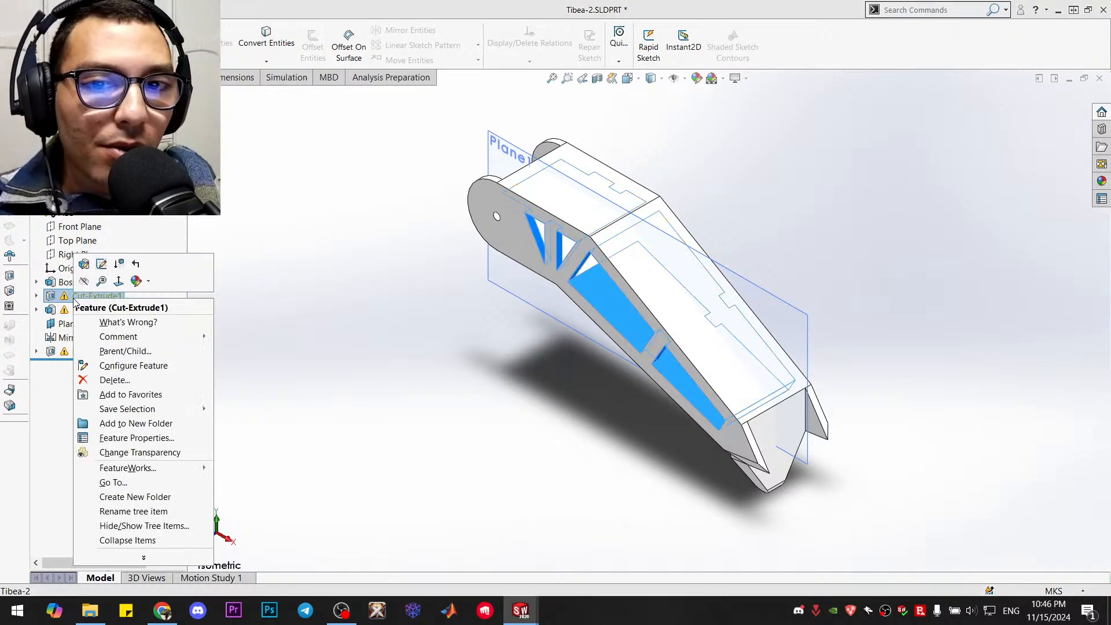
{"action": "left_click", "coordinate": [101, 265]}
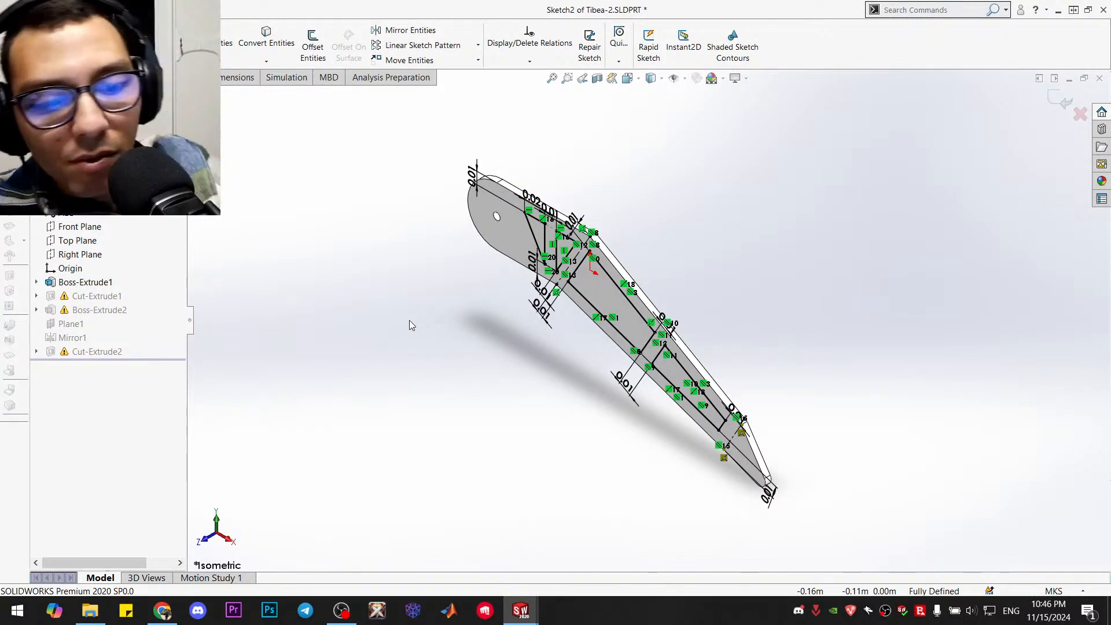
{"action": "scroll", "coordinate": [408, 320], "scroll_direction": "down", "scroll_amount": 3}
{"action": "key", "text": "ctrl+8"}
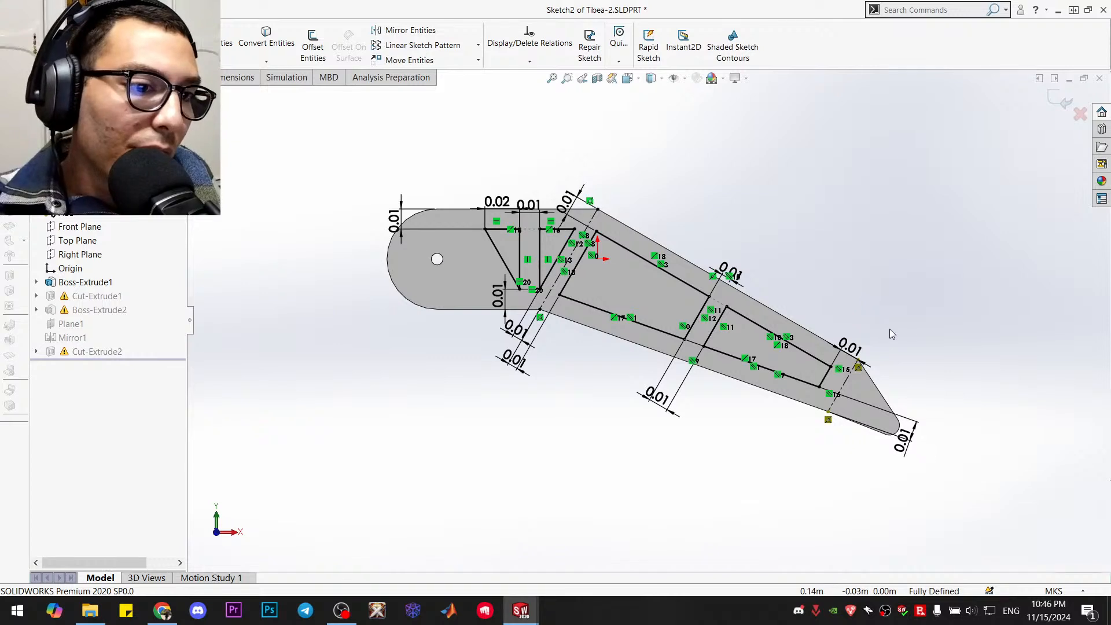
{"action": "scroll", "coordinate": [928, 401], "scroll_direction": "down", "scroll_amount": 2}
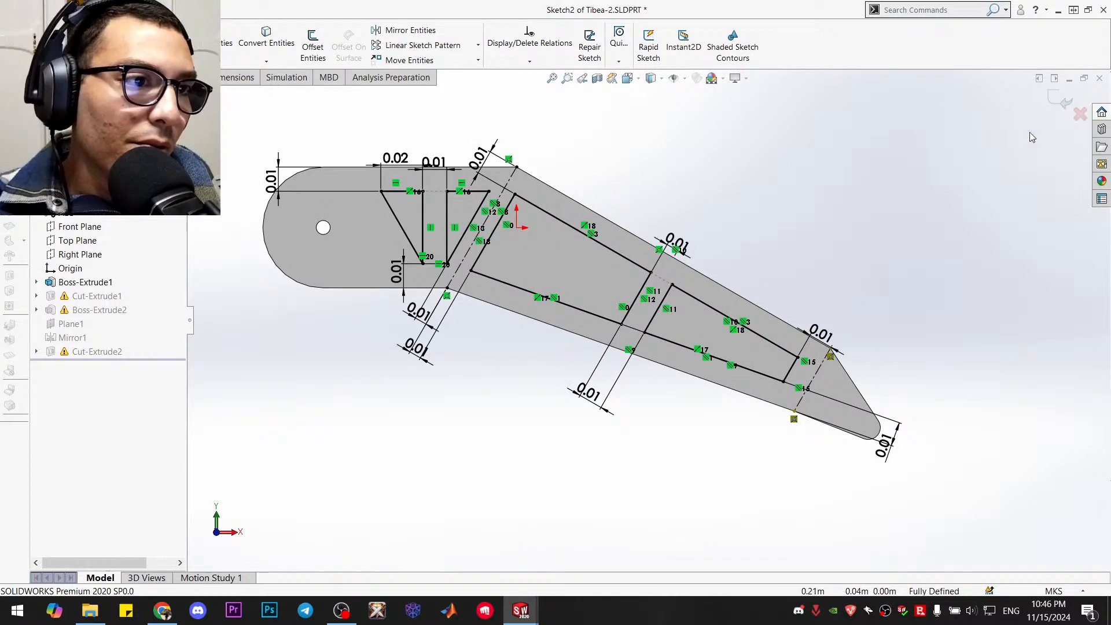
{"action": "left_click", "coordinate": [1060, 99]}
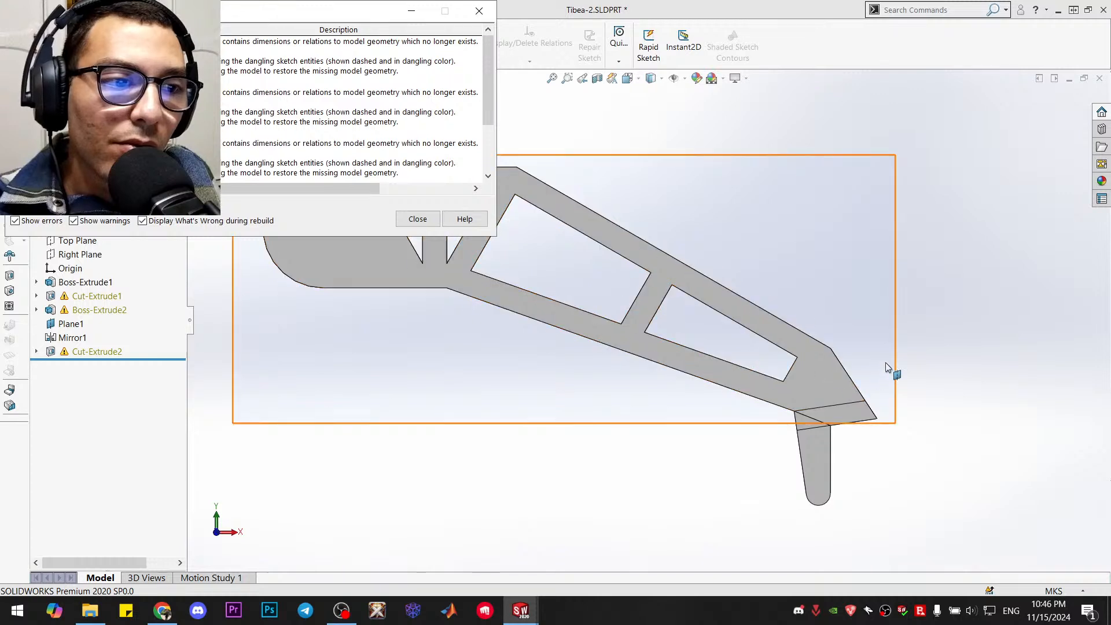
{"action": "left_click", "coordinate": [417, 218]}
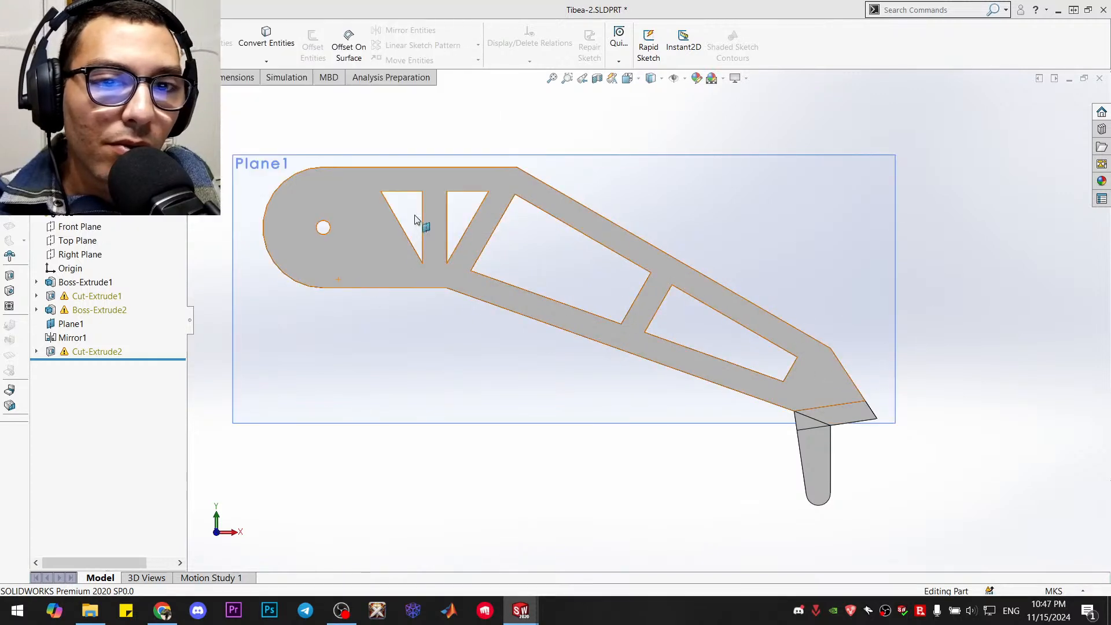
Open Boss-Extrude2's sketch for editing and start trimming its outdated downward-pointing foot outline
{"action": "left_click", "coordinate": [88, 311]}
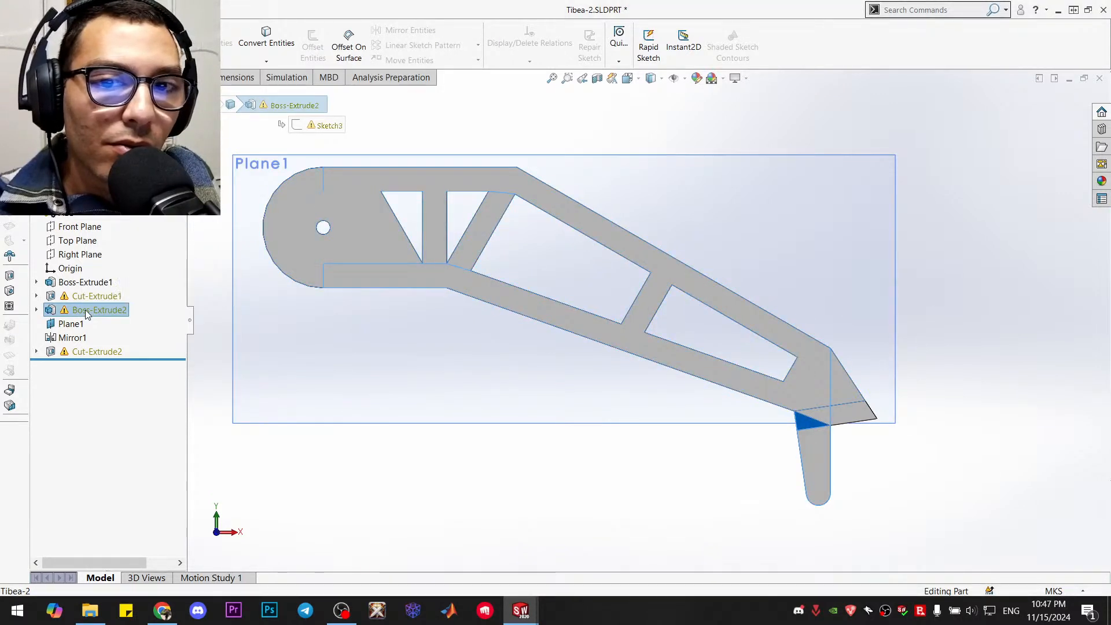
{"action": "right_click", "coordinate": [92, 311]}
{"action": "left_click", "coordinate": [113, 275]}
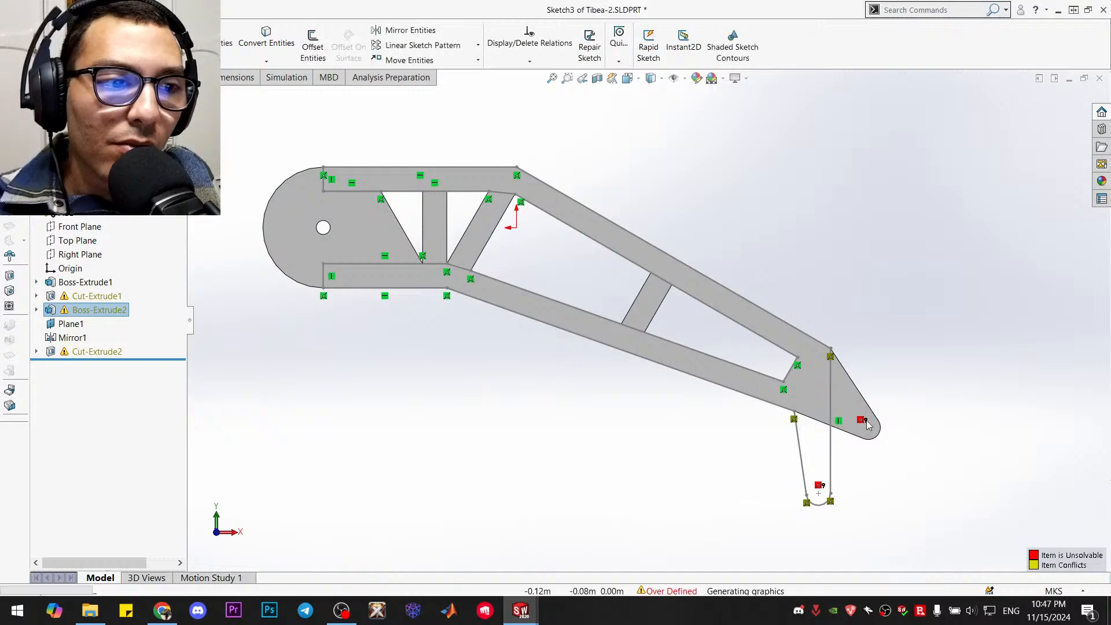
{"action": "mouse_move", "coordinate": [923, 360]}
{"action": "middle_mouse_down"}
{"action": "mouse_move", "coordinate": [850, 417]}
{"action": "mouse_move", "coordinate": [723, 463]}
{"action": "middle_mouse_up"}
{"action": "key", "text": "ctrl+2"}
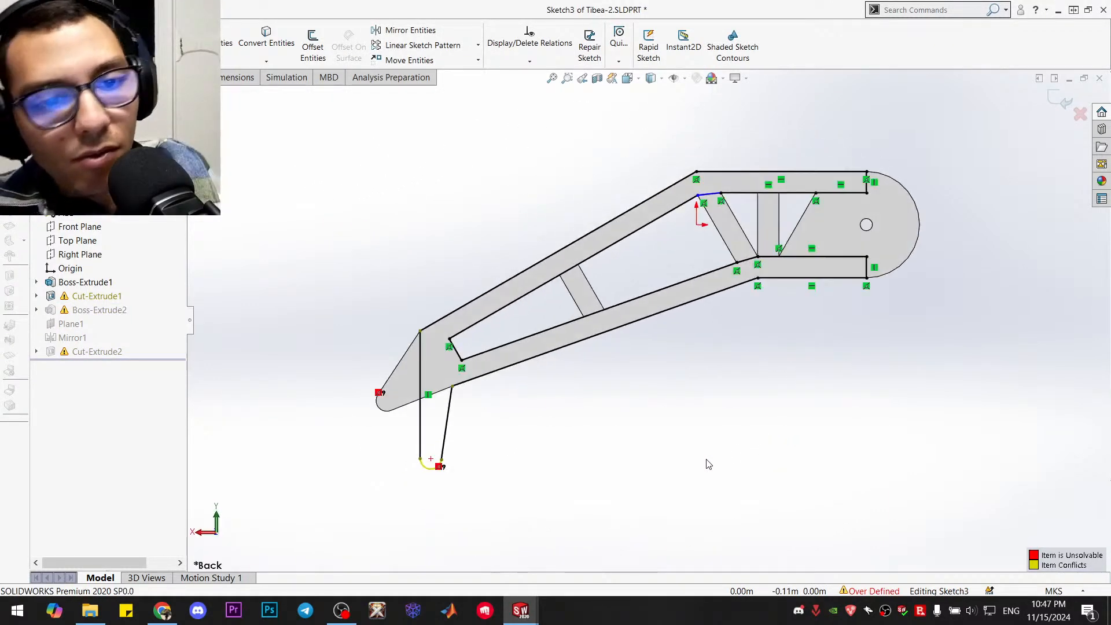
{"action": "scroll", "coordinate": [479, 341], "scroll_direction": "down", "scroll_amount": 3}
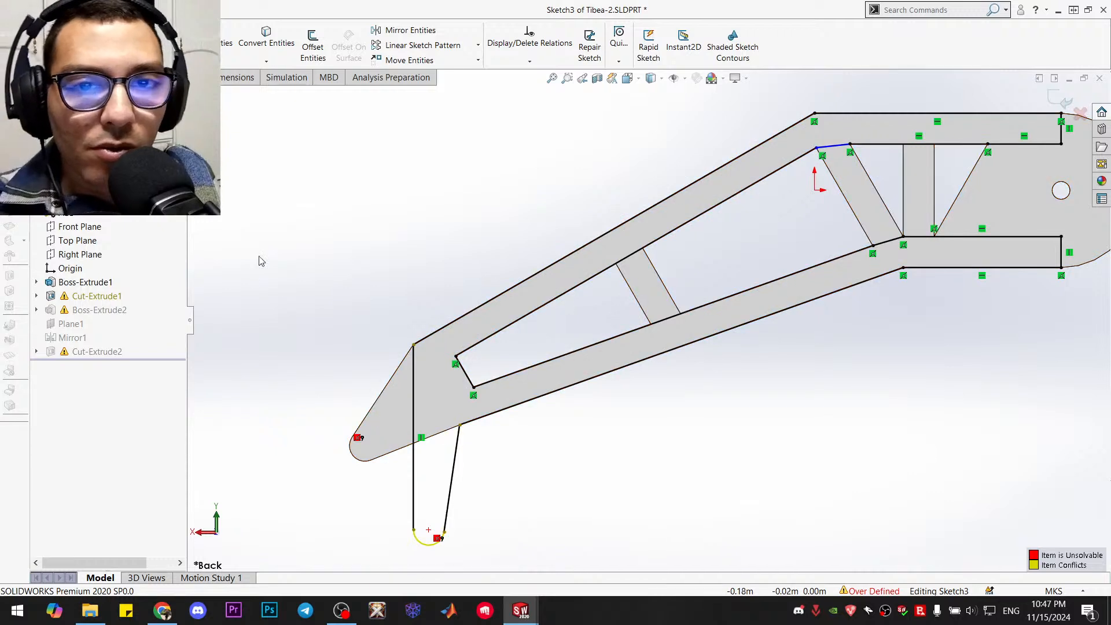
{"action": "left_click", "coordinate": [227, 44]}
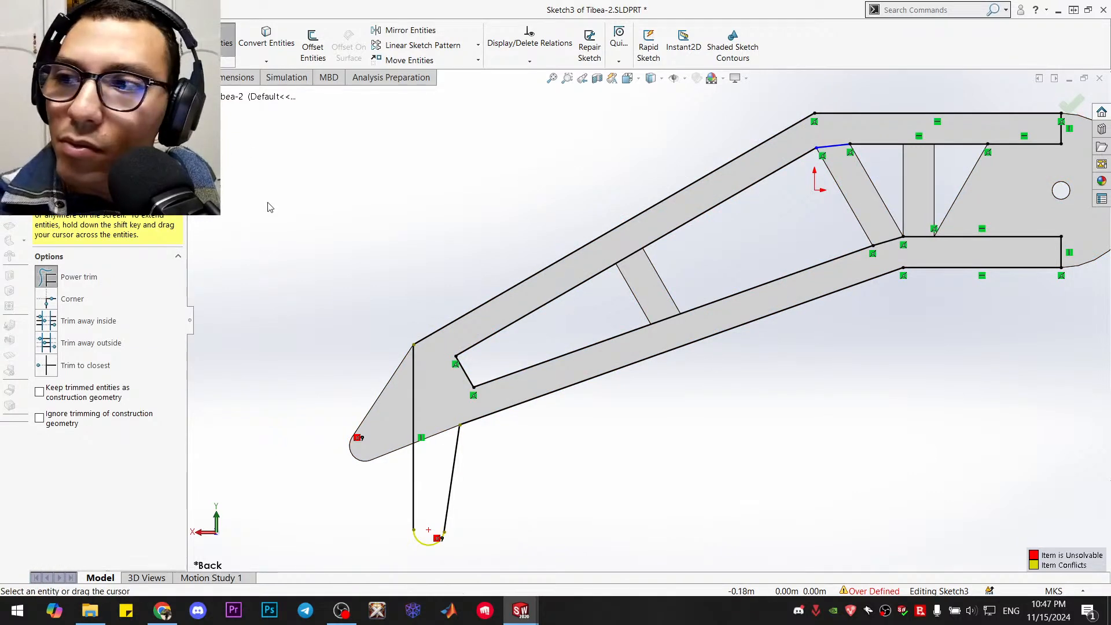
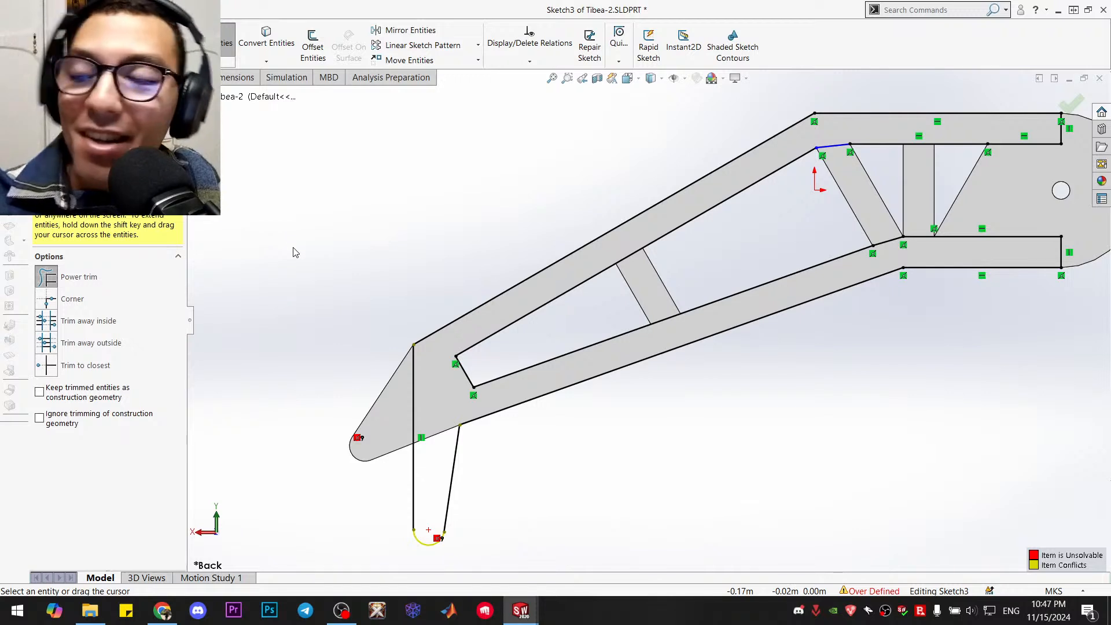
Trim away the outdated downward-pointing foot outline in Boss-Extrude2's sketch and trace the new foot's two straight edges with lines
{"action": "mouse_move", "coordinate": [348, 394]}
{"action": "left_mouse_down"}
{"action": "mouse_move", "coordinate": [484, 519]}
{"action": "mouse_move", "coordinate": [431, 533]}
{"action": "mouse_move", "coordinate": [426, 562]}
{"action": "left_mouse_up"}
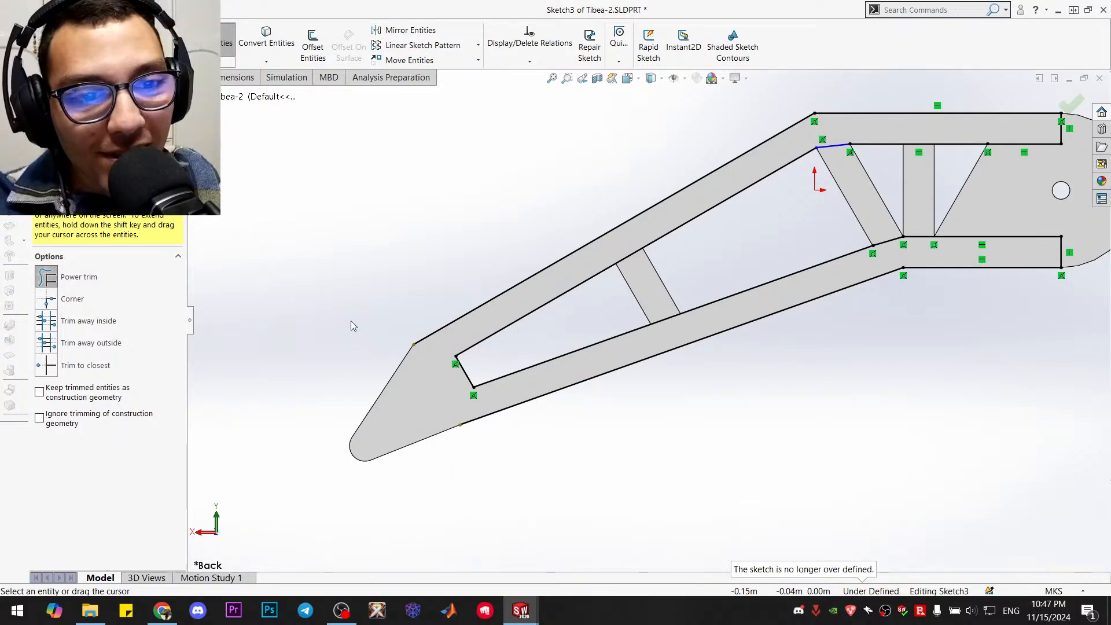
{"action": "key", "text": "Escape"}
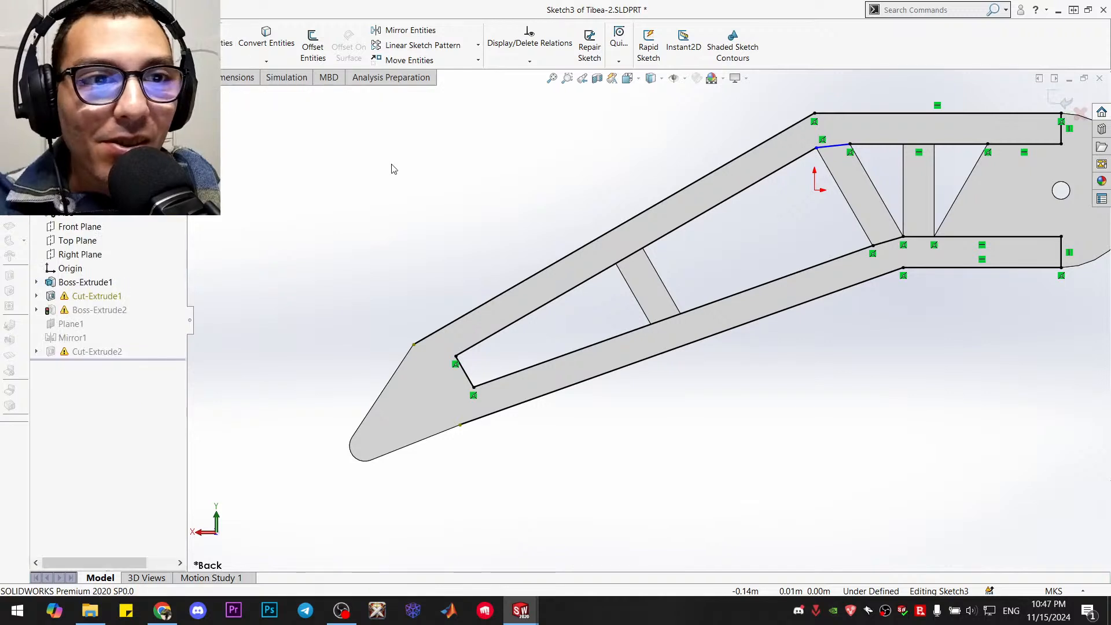
{"action": "left_click", "coordinate": [83, 30]}
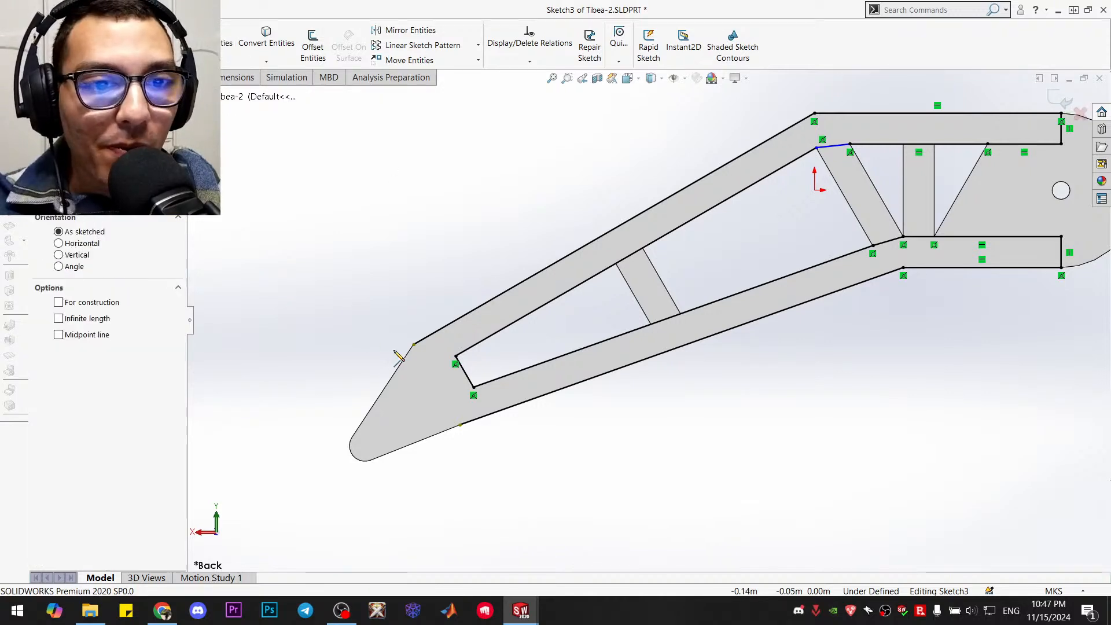
{"action": "left_click", "coordinate": [413, 345]}
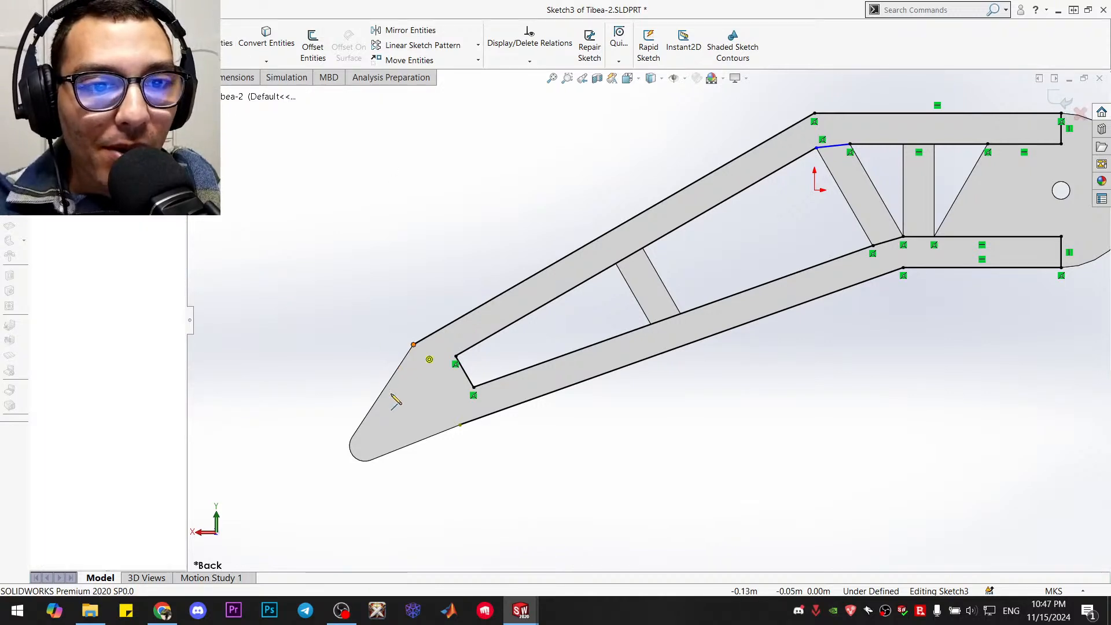
{"action": "left_click", "coordinate": [352, 438]}
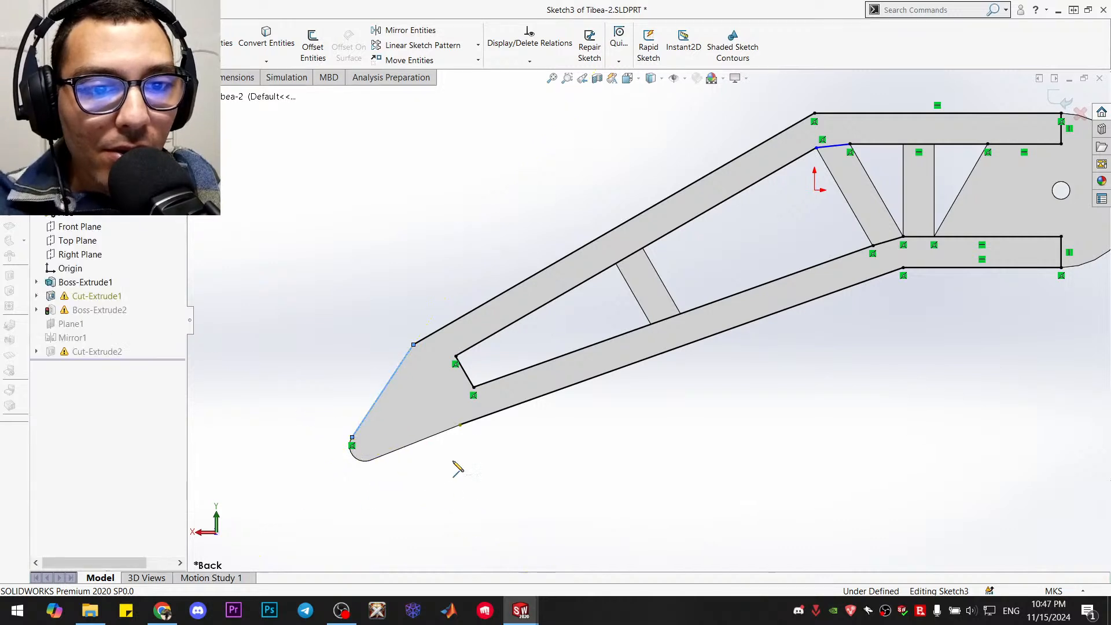
{"action": "key", "text": "Escape"}
{"action": "key", "text": "l"}
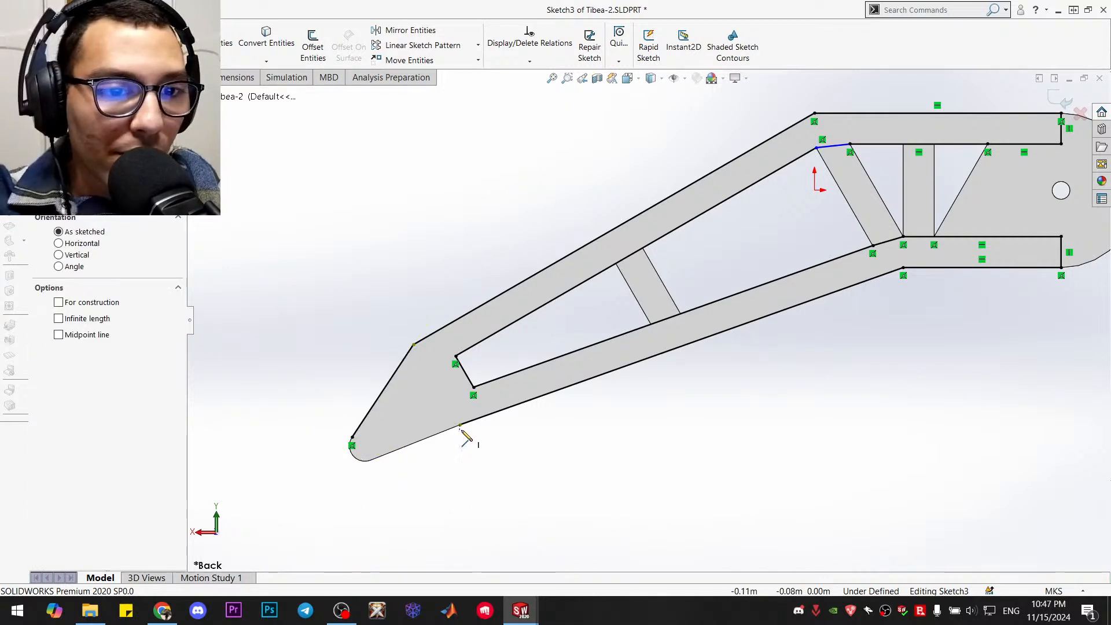
{"action": "left_click", "coordinate": [460, 425]}
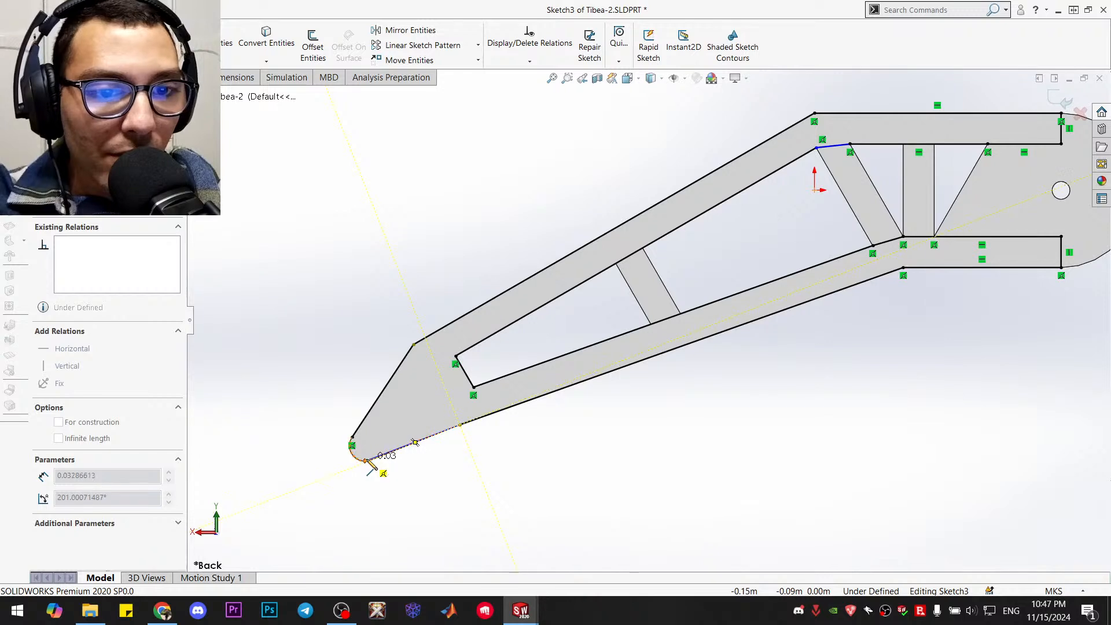
{"action": "left_click", "coordinate": [370, 461]}
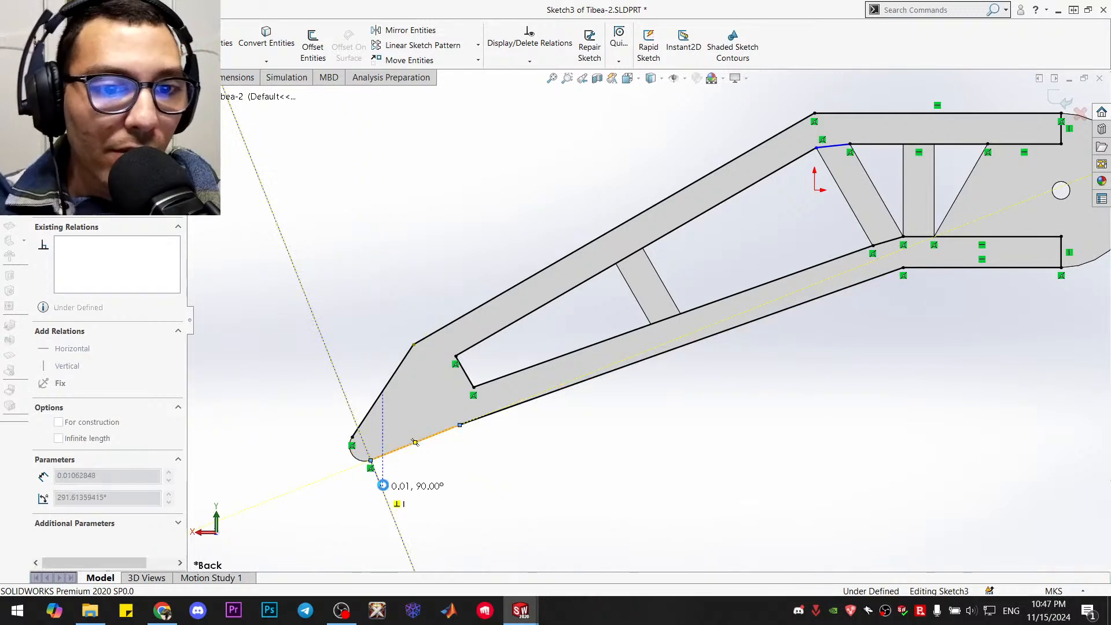
{"action": "key", "text": "Escape"}
Draw a circle centred on the foot's rounded tip, sized to match the tip's arc
{"action": "scroll", "coordinate": [377, 440], "scroll_direction": "down", "scroll_amount": 3}
{"action": "scroll", "coordinate": [377, 416], "scroll_direction": "down", "scroll_amount": 2}
{"action": "scroll", "coordinate": [479, 362], "scroll_direction": "down", "scroll_amount": 2}
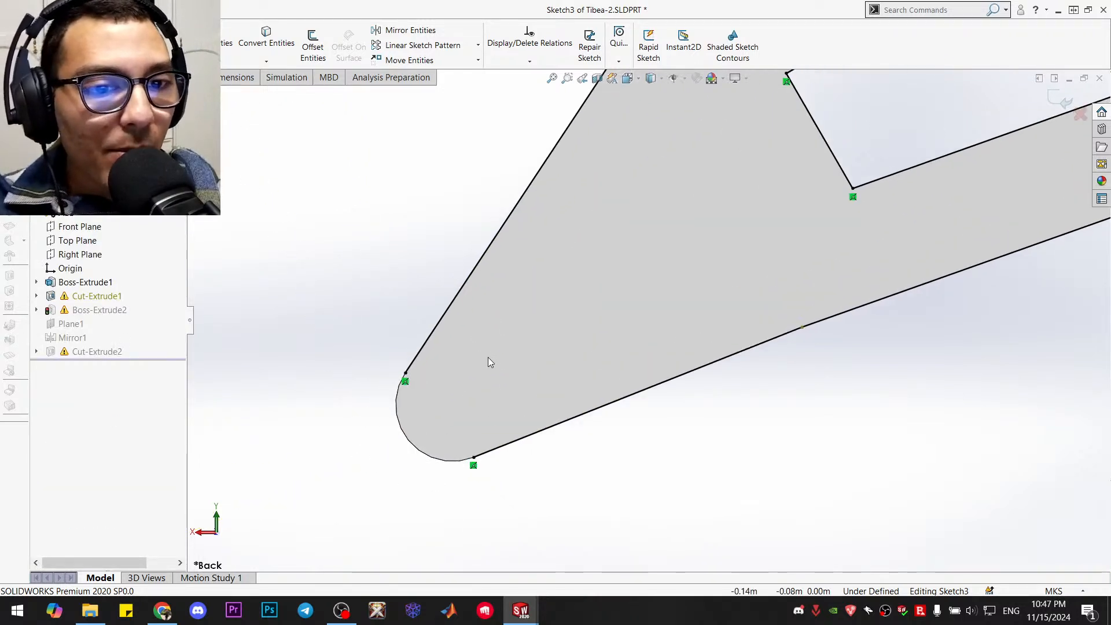
{"action": "left_click", "coordinate": [406, 392]}
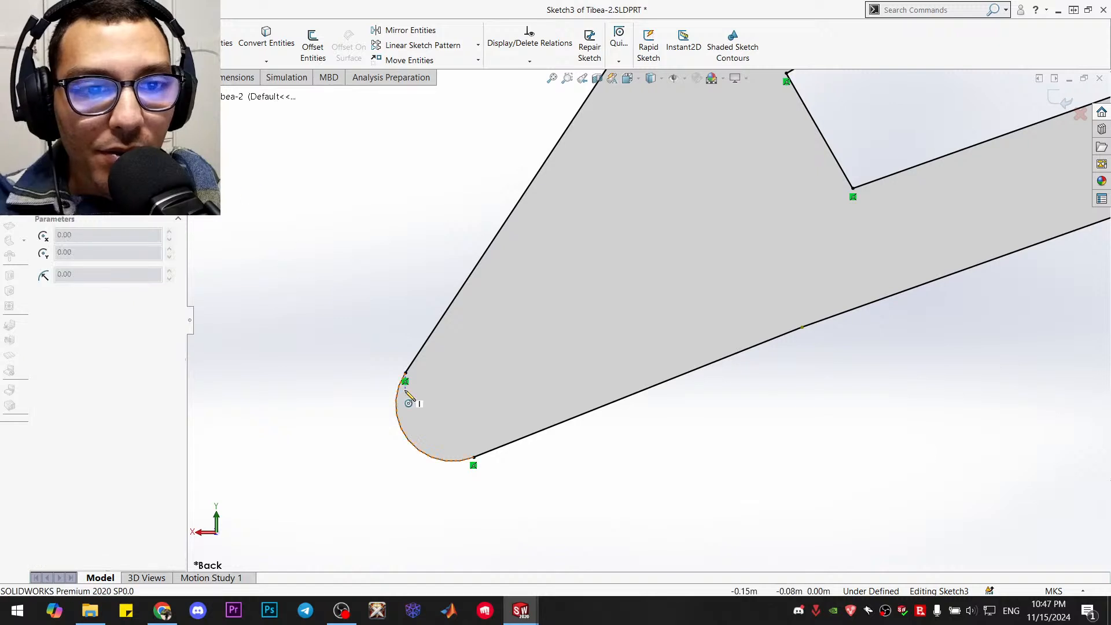
{"action": "left_click", "coordinate": [453, 404]}
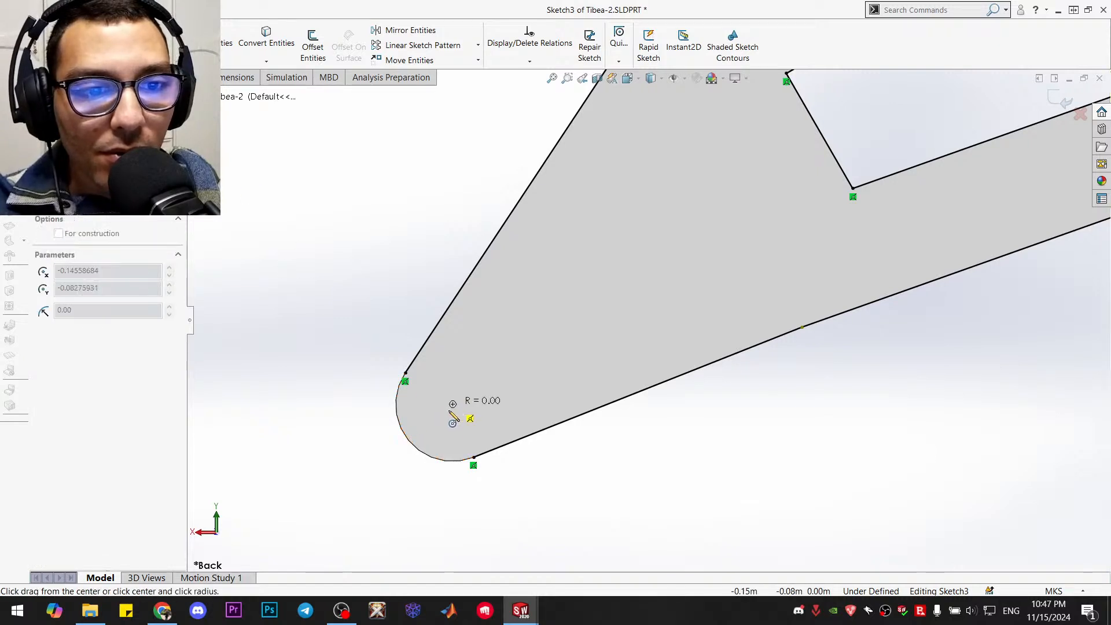
{"action": "left_click", "coordinate": [415, 442]}
{"action": "key", "text": "Escape"}
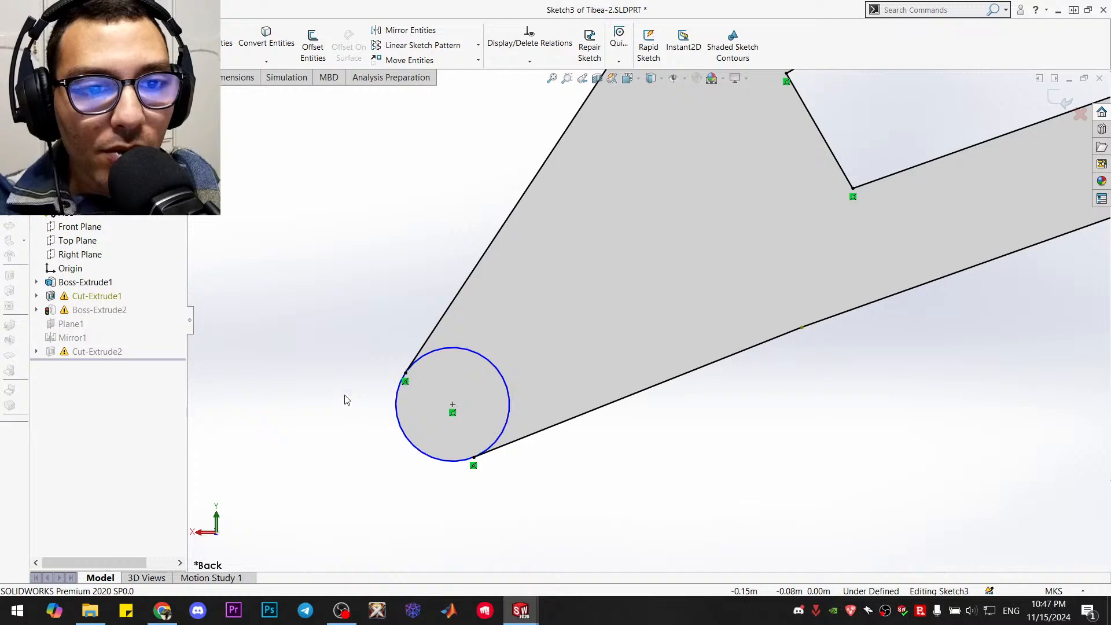
Trim away the part of the circle inside the foot, exit the sketch and continue the rebuild despite its warnings
{"action": "left_click", "coordinate": [211, 39]}
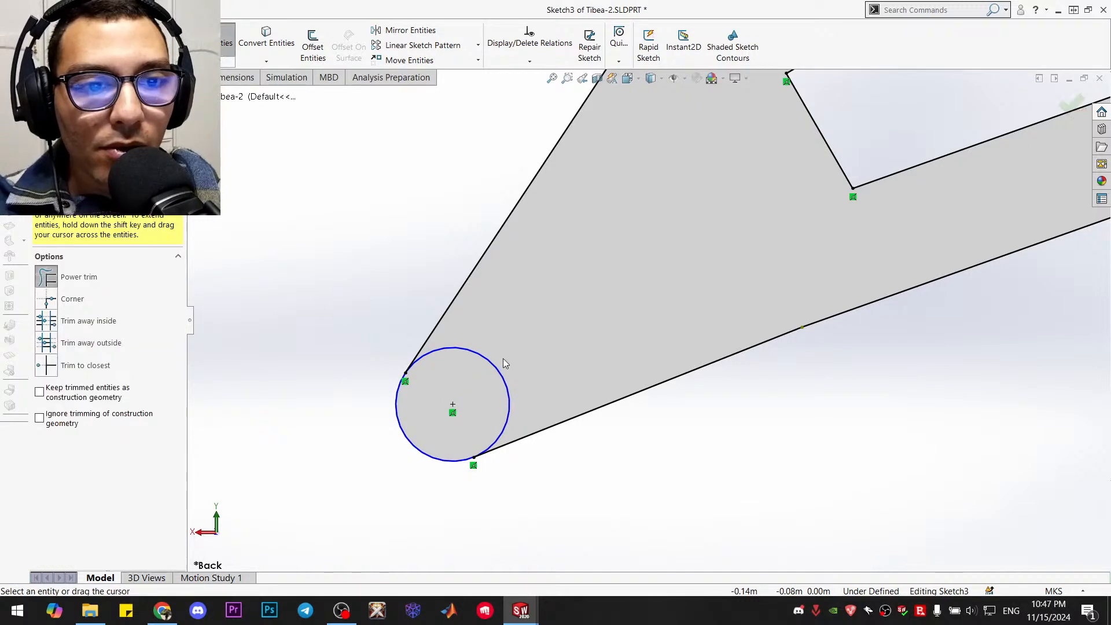
{"action": "left_click_drag", "start_coordinate": [502, 359], "coordinate": [484, 387]}
{"action": "scroll", "coordinate": [488, 381], "scroll_direction": "up", "scroll_amount": 8}
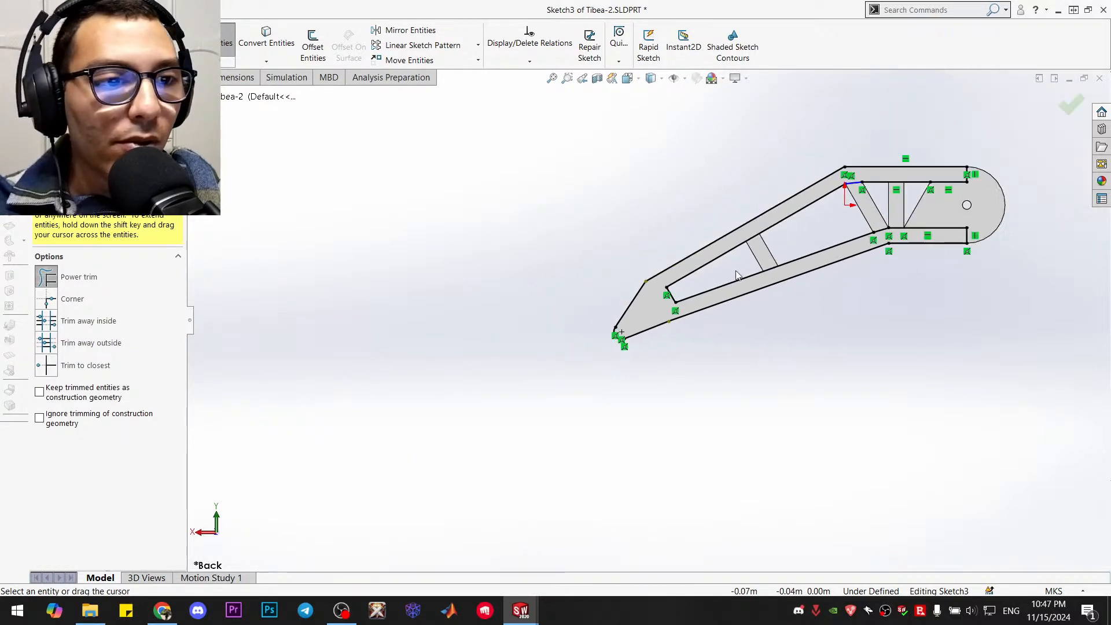
{"action": "left_click", "coordinate": [1071, 105]}
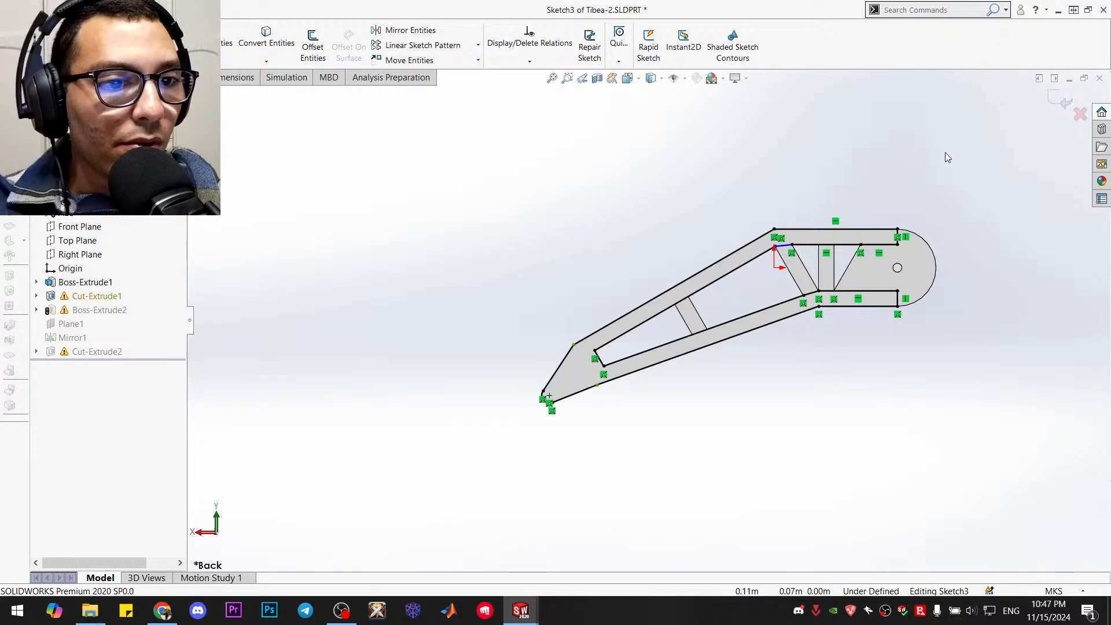
{"action": "left_click", "coordinate": [1060, 106]}
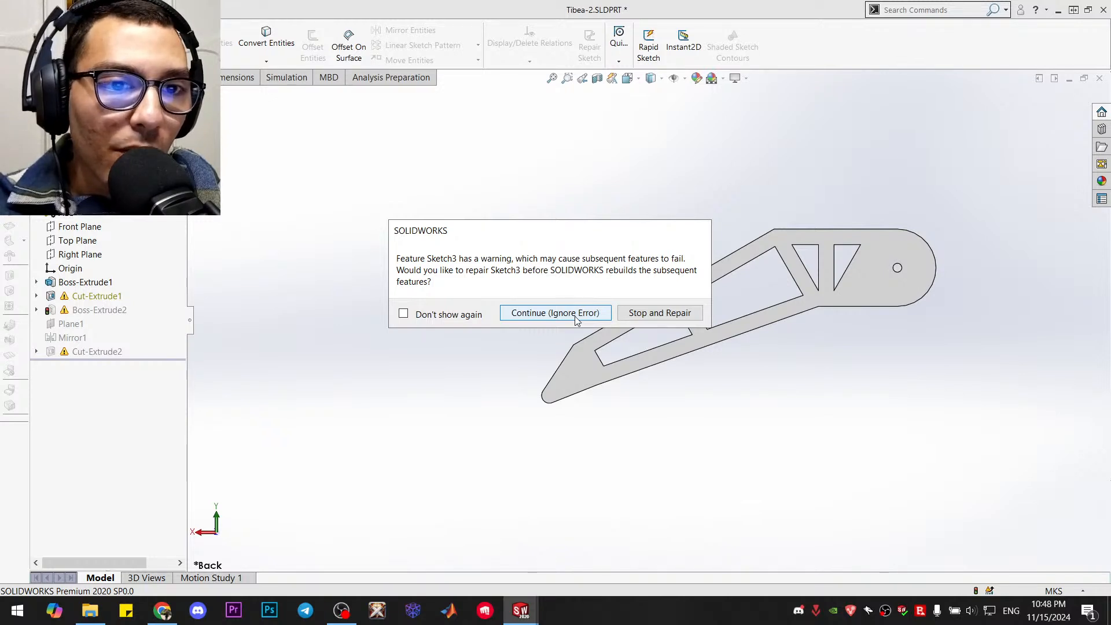
{"action": "left_click", "coordinate": [554, 313]}
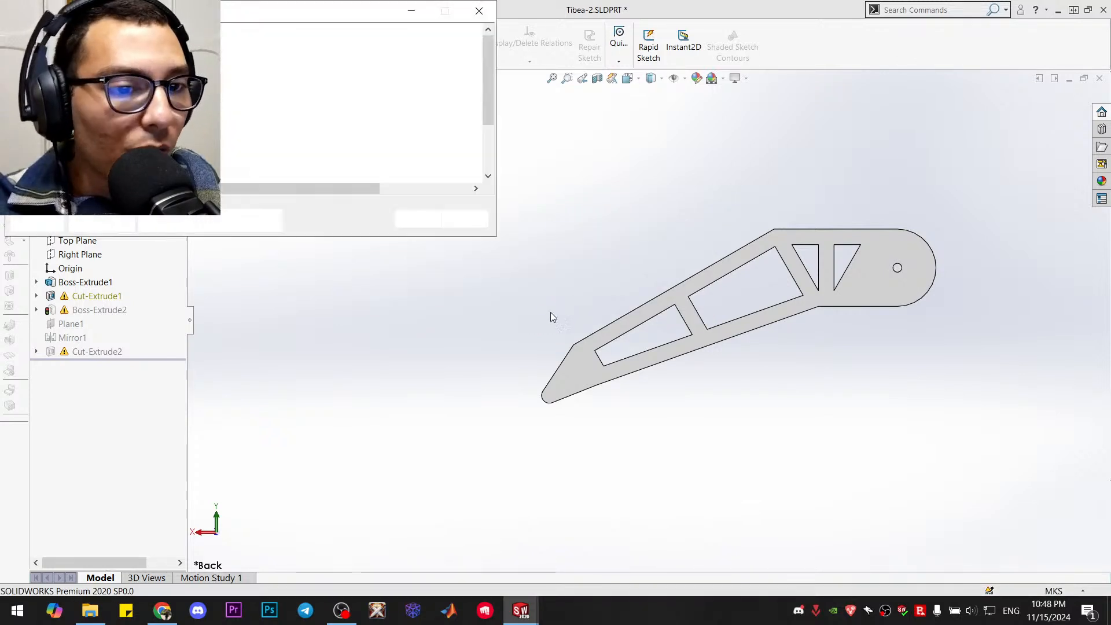
{"action": "left_click", "coordinate": [417, 219]}
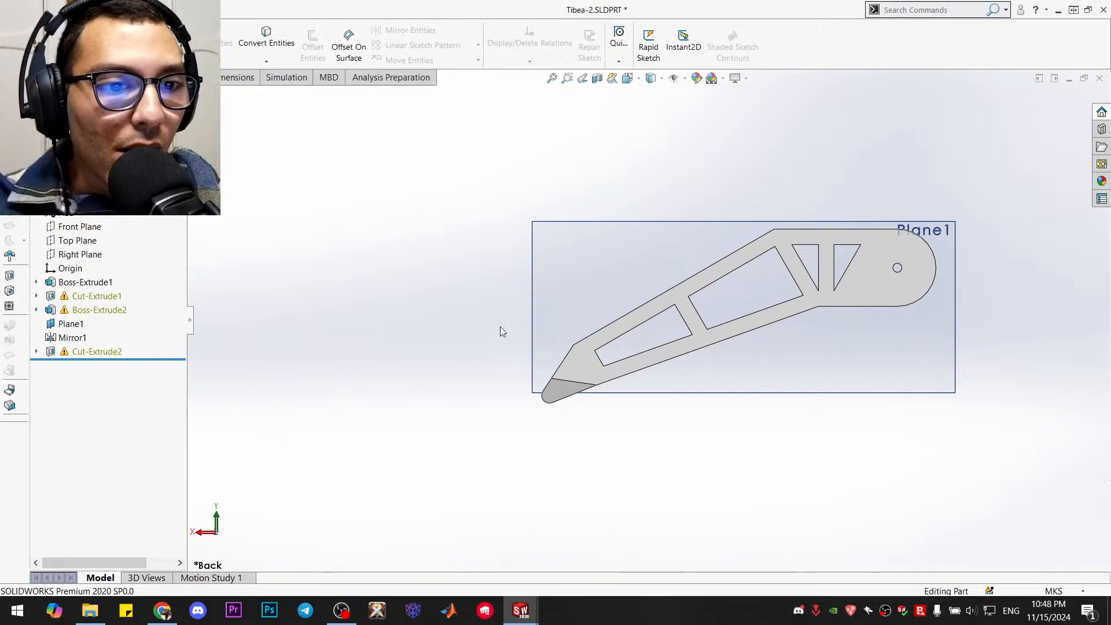
Inspect the rebuilt tibia and its foot from several angles, and review Boss-Extrude2's extrusion settings and preview
{"action": "middle_click_drag", "start_coordinate": [498, 329], "coordinate": [684, 414]}
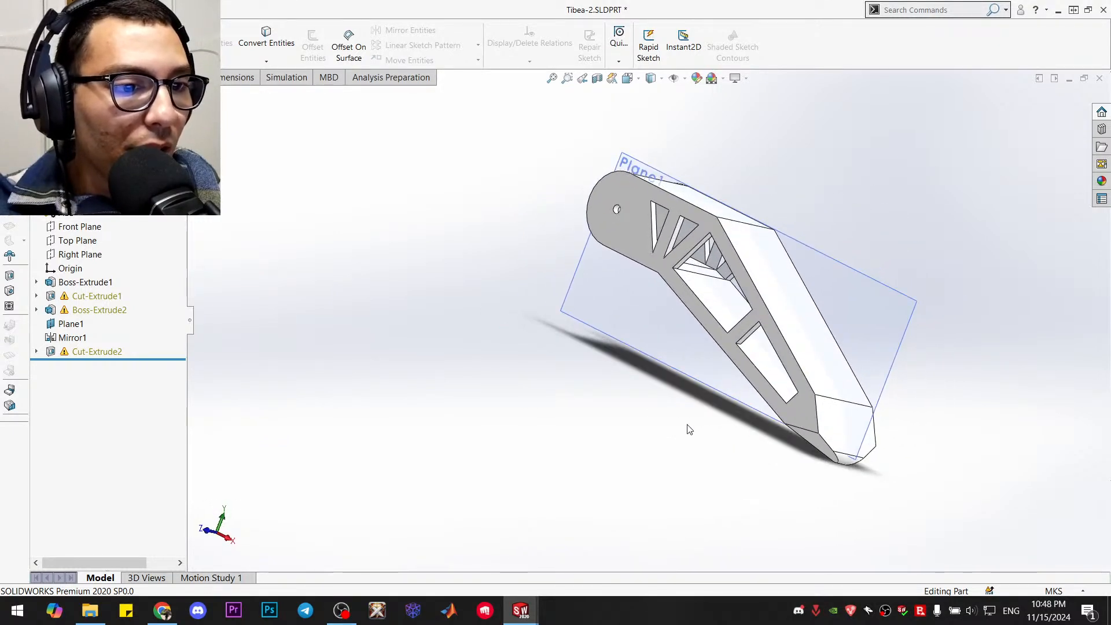
{"action": "key", "text": "ctrl+1"}
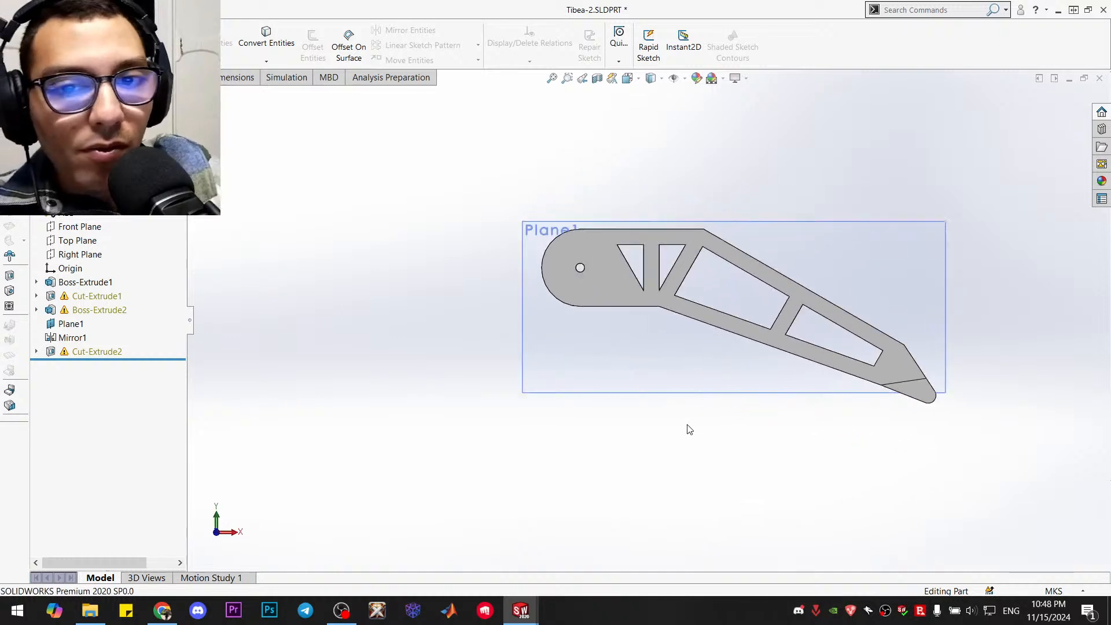
{"action": "scroll", "coordinate": [903, 388], "scroll_direction": "down", "scroll_amount": 3}
{"action": "middle_click_drag", "start_coordinate": [853, 389], "coordinate": [780, 429]}
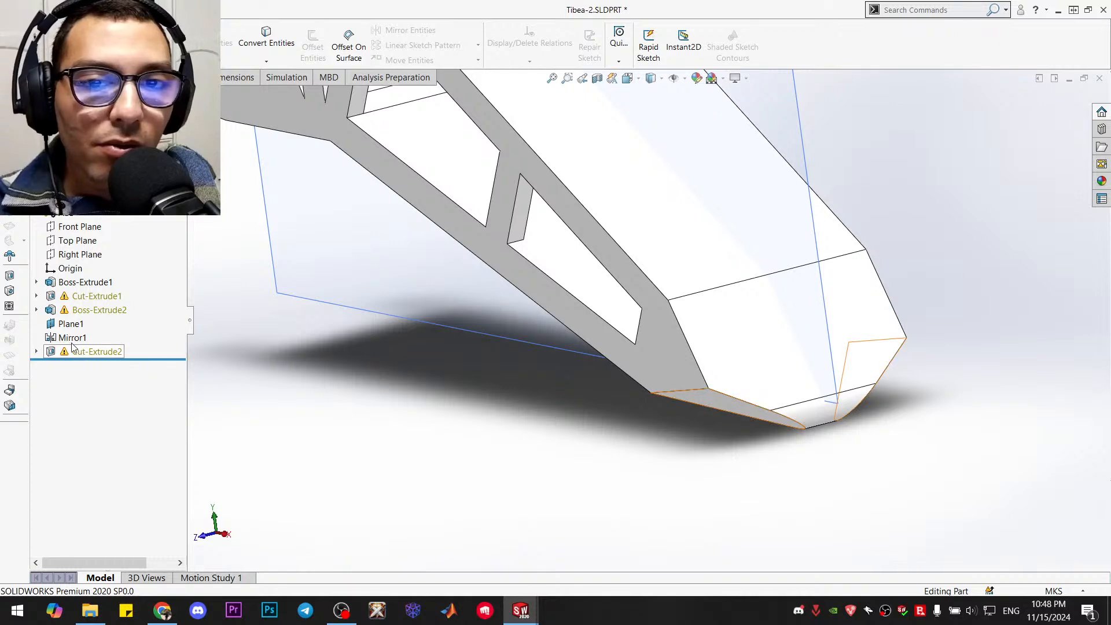
{"action": "right_click", "coordinate": [90, 313]}
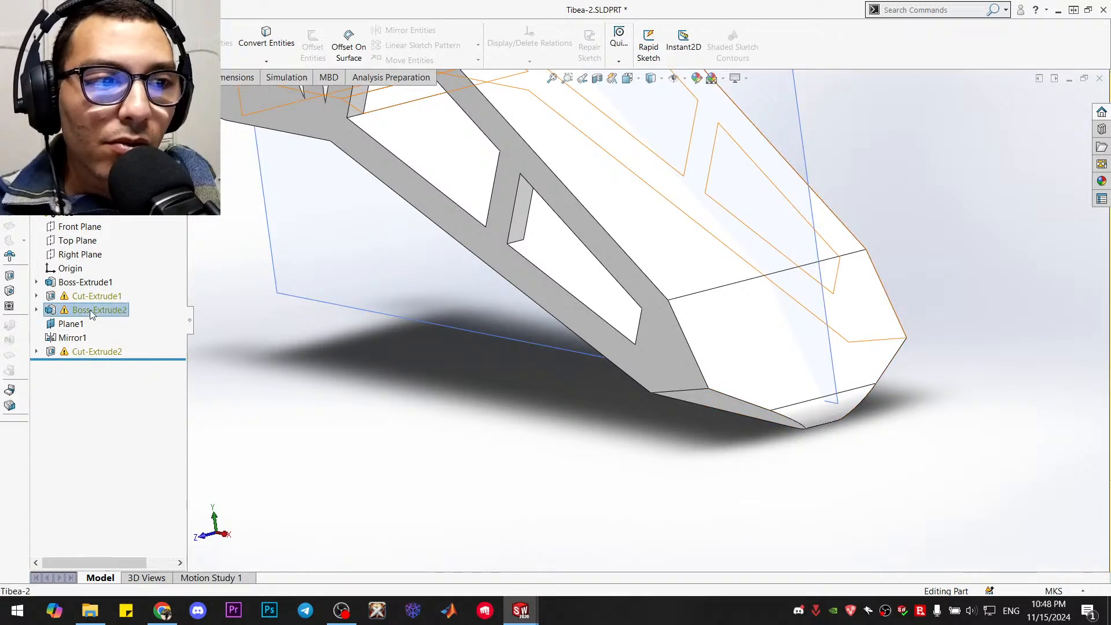
{"action": "left_click", "coordinate": [99, 273]}
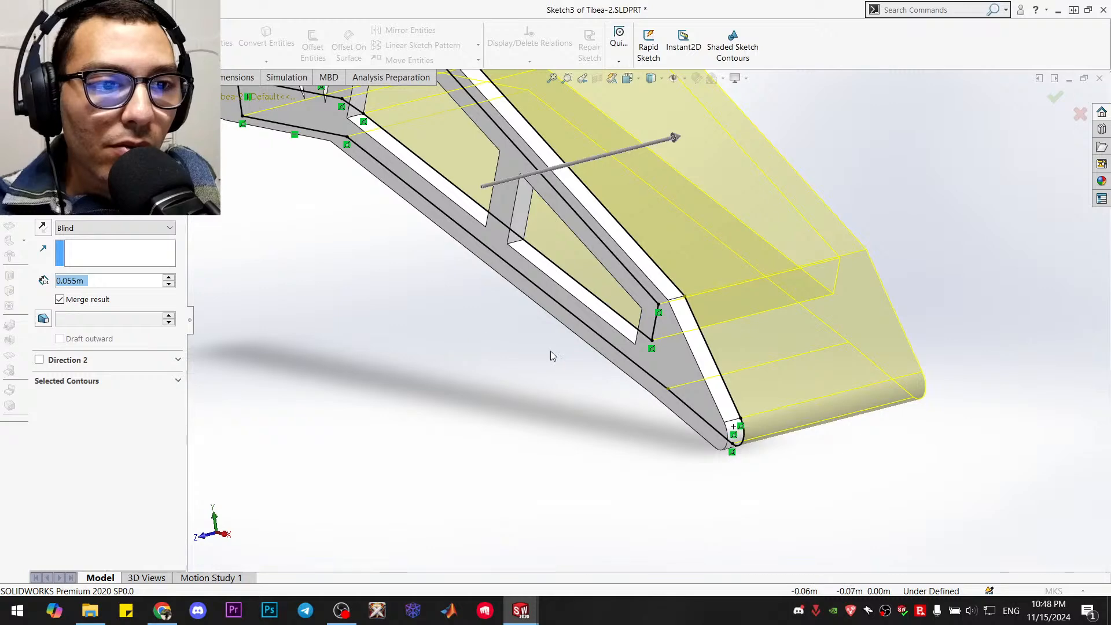
{"action": "mouse_move", "coordinate": [551, 354]}
{"action": "middle_mouse_down"}
{"action": "mouse_move", "coordinate": [457, 355]}
{"action": "mouse_move", "coordinate": [515, 334]}
{"action": "mouse_move", "coordinate": [610, 210]}
{"action": "mouse_move", "coordinate": [660, 234]}
{"action": "mouse_move", "coordinate": [640, 228]}
{"action": "mouse_move", "coordinate": [539, 371]}
{"action": "middle_mouse_up"}
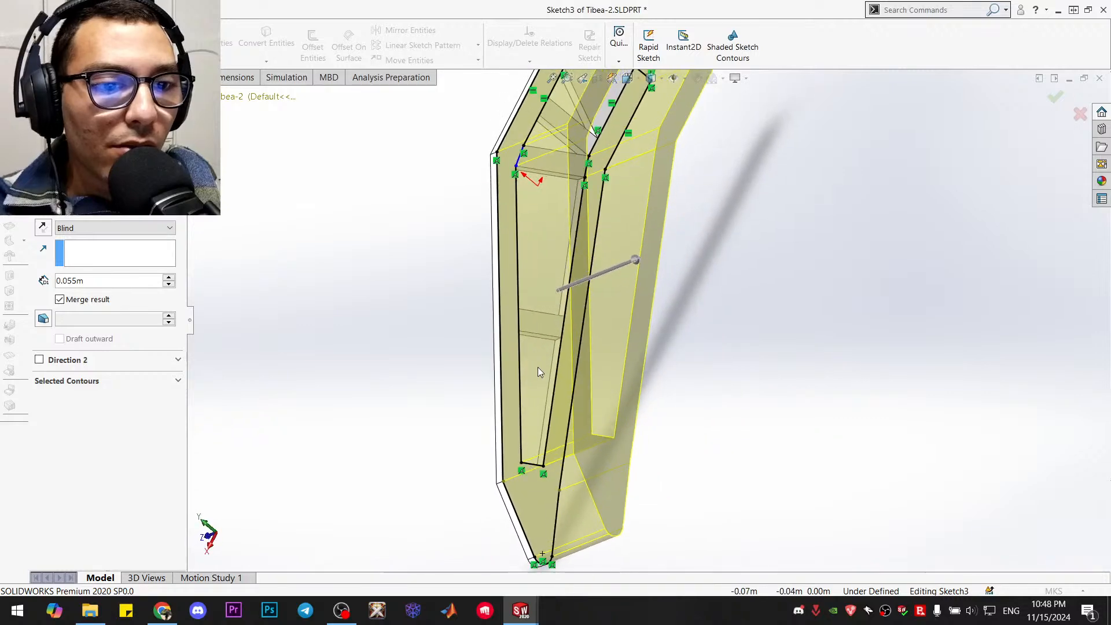
{"action": "left_click", "coordinate": [1055, 97]}
{"action": "middle_click_drag", "start_coordinate": [409, 338], "coordinate": [612, 363]}
{"action": "key", "text": "ctrl+7"}
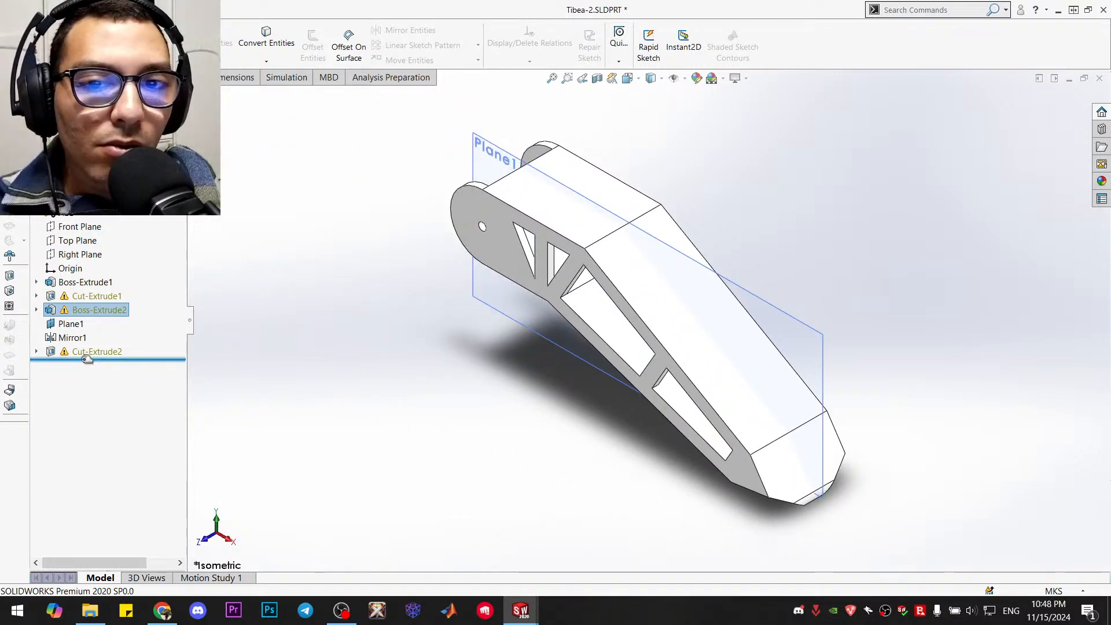
Open Cut-Extrude2's sketch and examine how its triangular cut profiles line up with the new foot's underside
{"action": "right_click", "coordinate": [104, 353]}
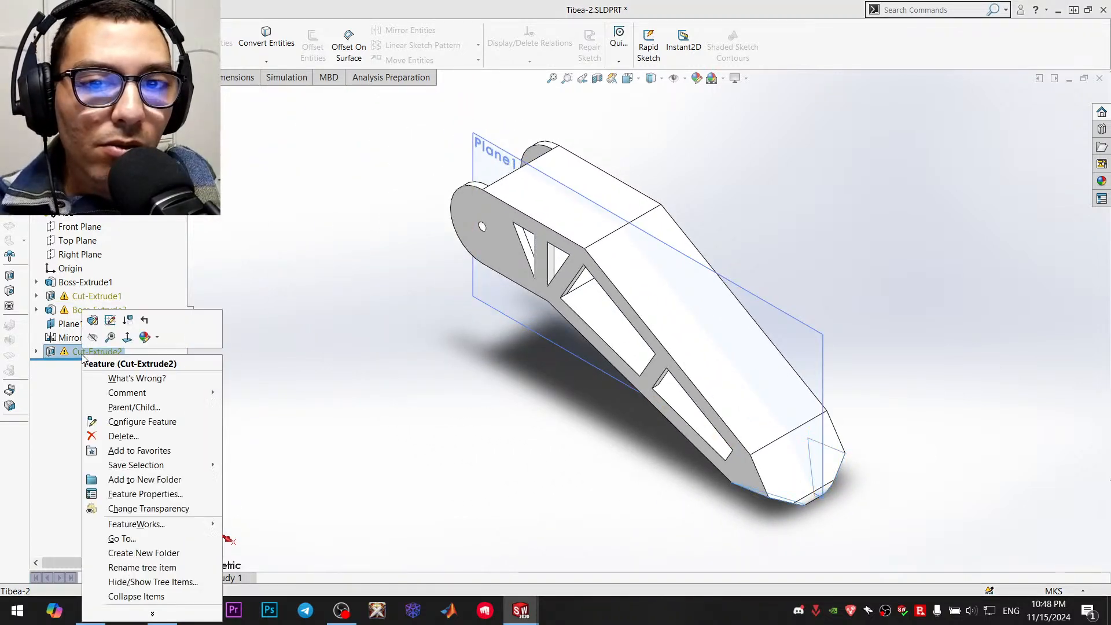
{"action": "left_click", "coordinate": [109, 320]}
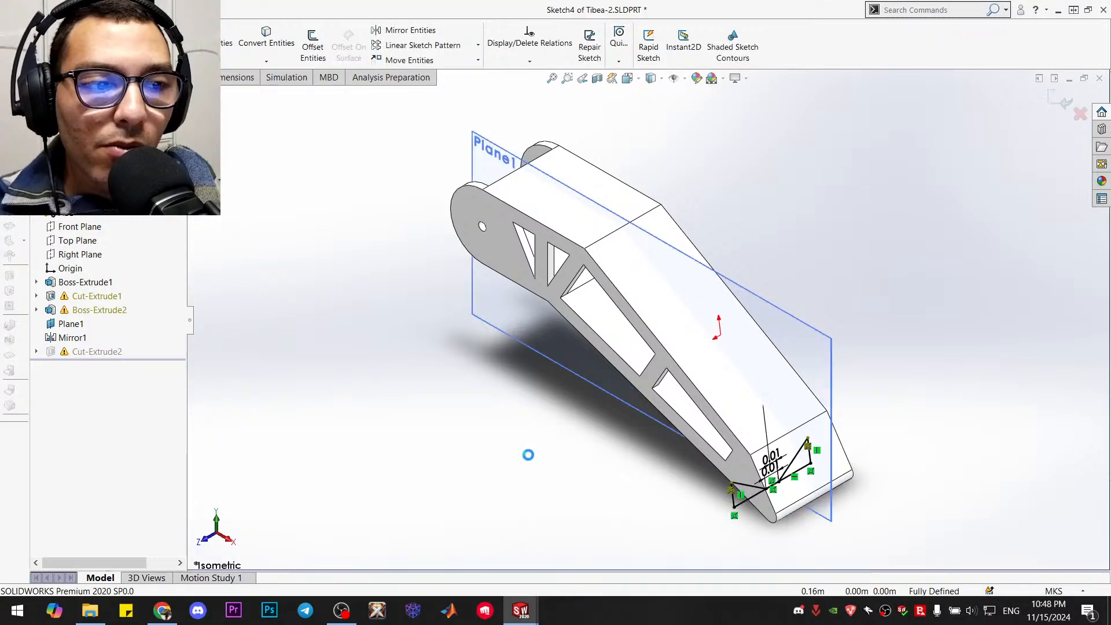
{"action": "mouse_move", "coordinate": [528, 454]}
{"action": "middle_mouse_down"}
{"action": "mouse_move", "coordinate": [640, 416]}
{"action": "mouse_move", "coordinate": [658, 447]}
{"action": "middle_mouse_up"}
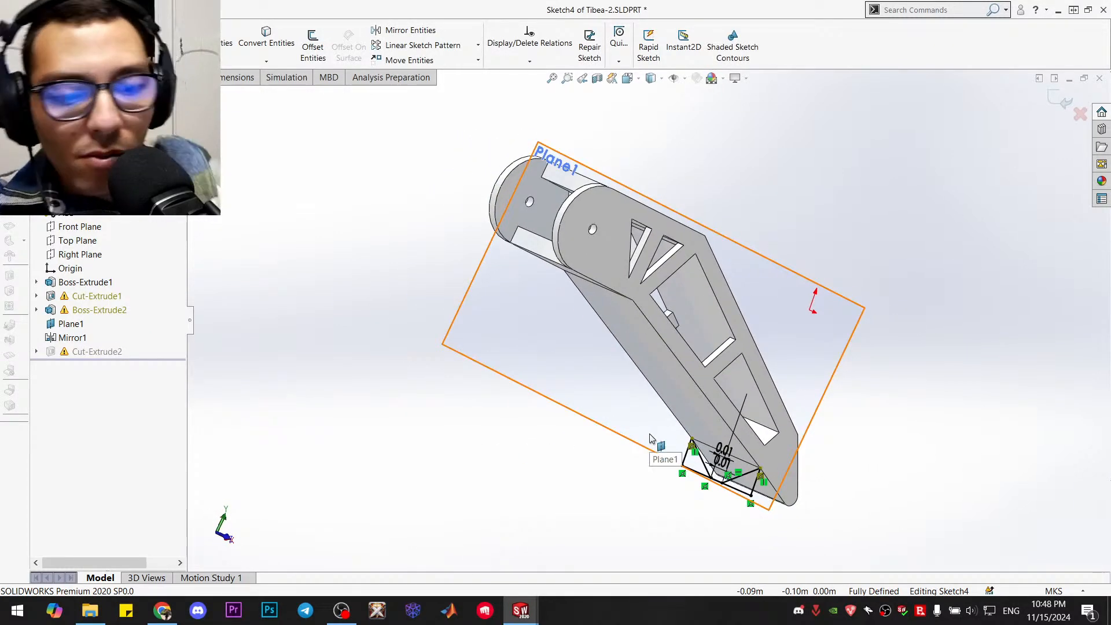
{"action": "key", "text": "ctrl+8"}
{"action": "scroll", "coordinate": [685, 547], "scroll_direction": "down", "scroll_amount": 4}
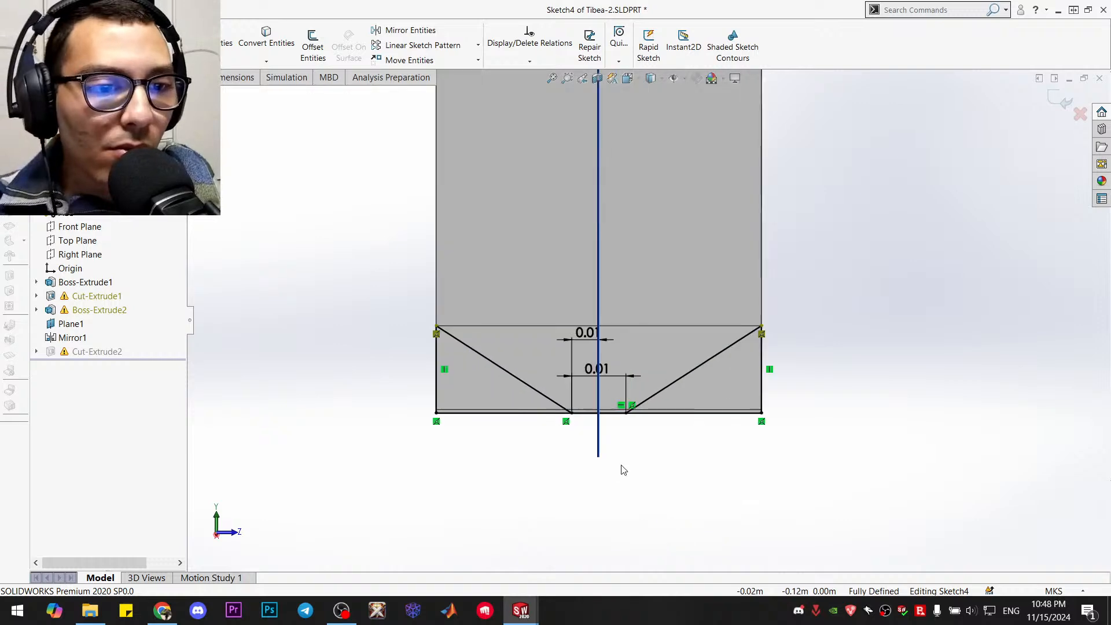
{"action": "mouse_move", "coordinate": [654, 407]}
{"action": "middle_mouse_down"}
{"action": "mouse_move", "coordinate": [481, 442]}
{"action": "mouse_move", "coordinate": [651, 412]}
{"action": "mouse_move", "coordinate": [755, 414]}
{"action": "middle_mouse_up"}
{"action": "scroll", "coordinate": [748, 394], "scroll_direction": "up", "scroll_amount": 2}
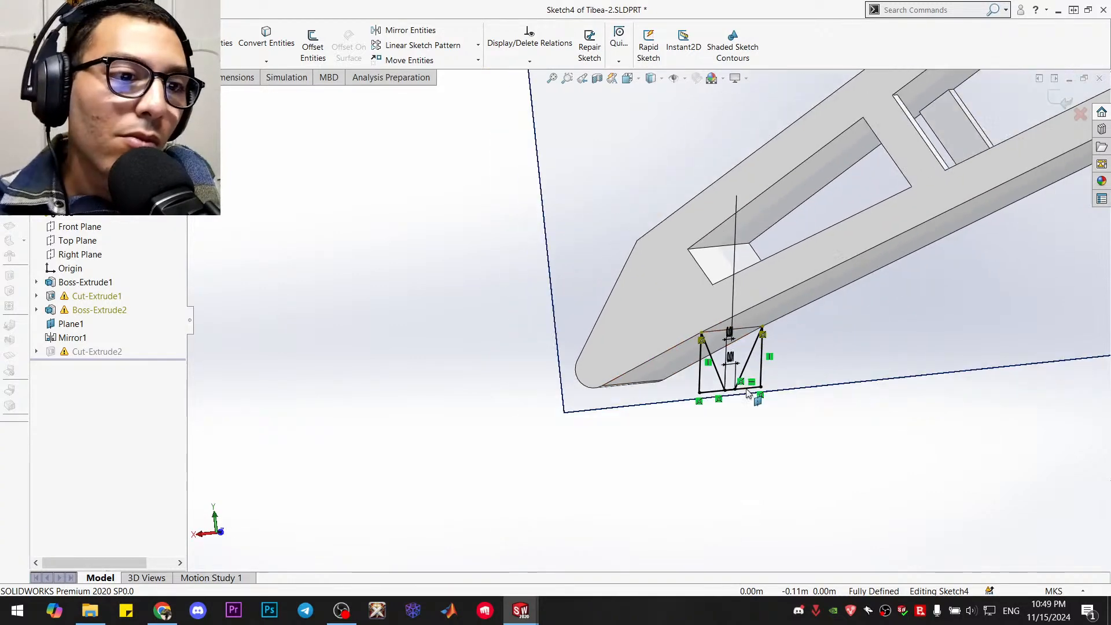
{"action": "mouse_move", "coordinate": [804, 350]}
{"action": "middle_mouse_down"}
{"action": "mouse_move", "coordinate": [831, 345]}
{"action": "mouse_move", "coordinate": [655, 314]}
{"action": "middle_mouse_up"}
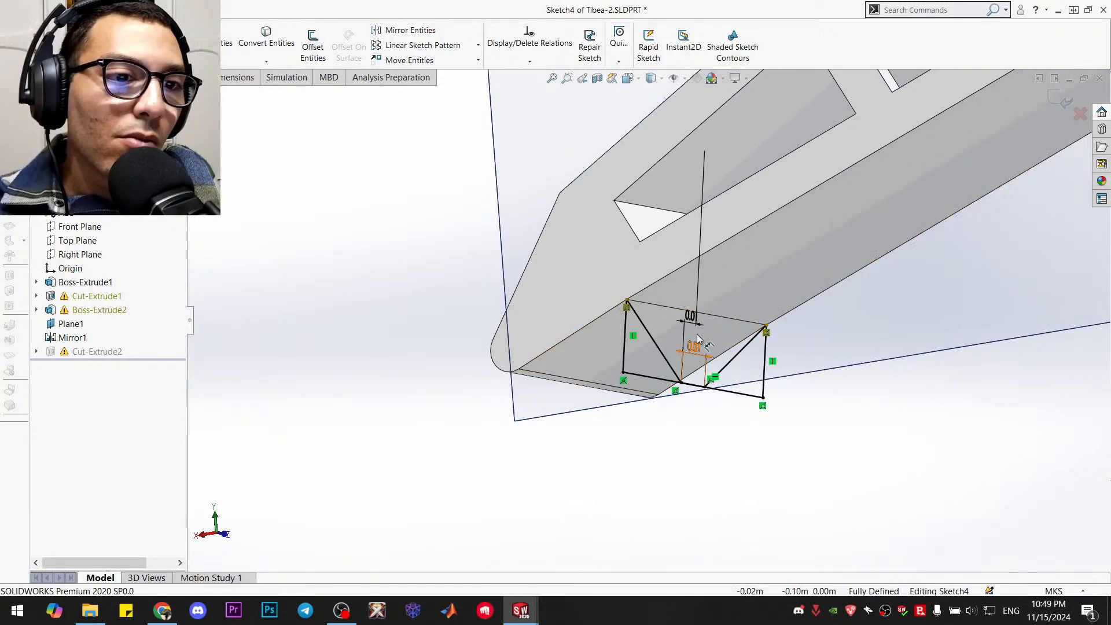
{"action": "left_click", "coordinate": [590, 351]}
{"action": "middle_click_drag", "start_coordinate": [760, 449], "coordinate": [708, 450]}
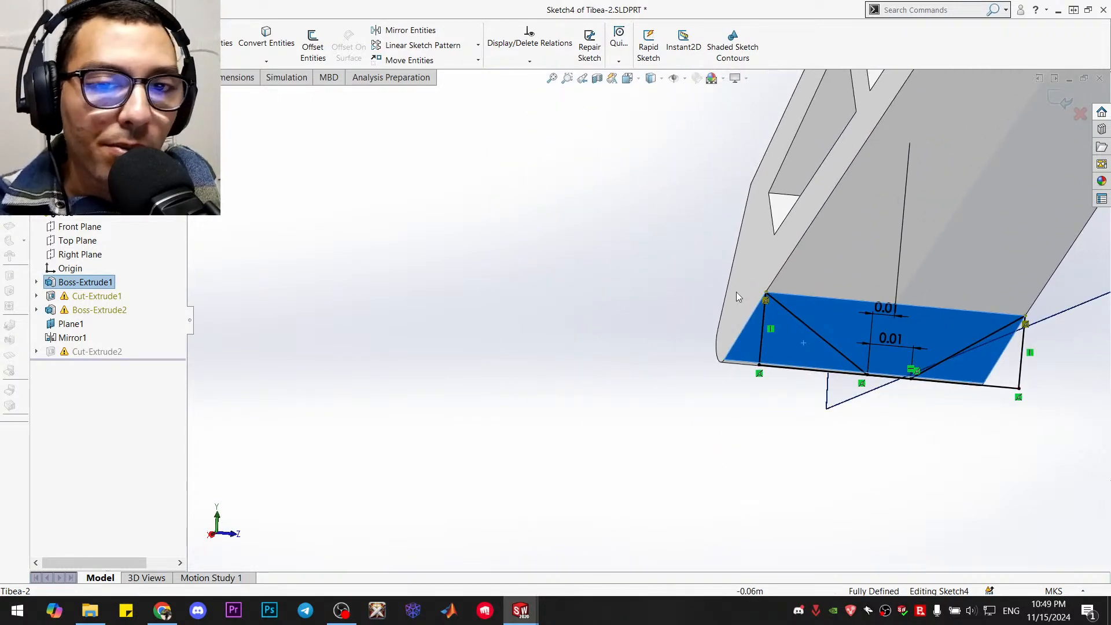
Exit Cut-Extrude2's sketch, review the rebuild warnings and look over the tapered foot
{"action": "left_click", "coordinate": [1064, 101]}
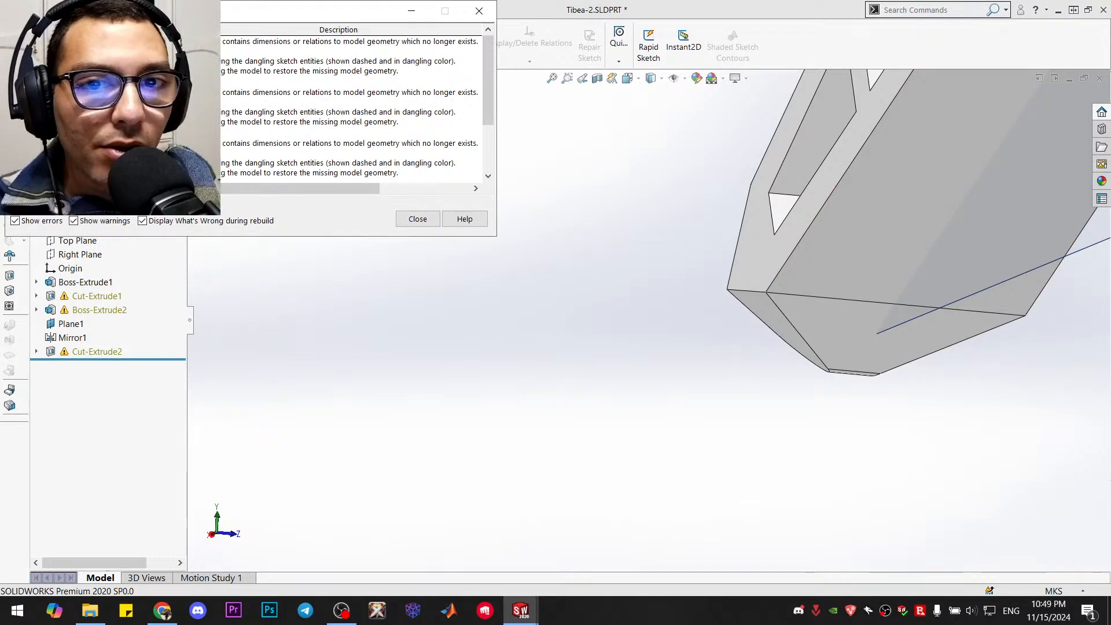
{"action": "left_click", "coordinate": [202, 160]}
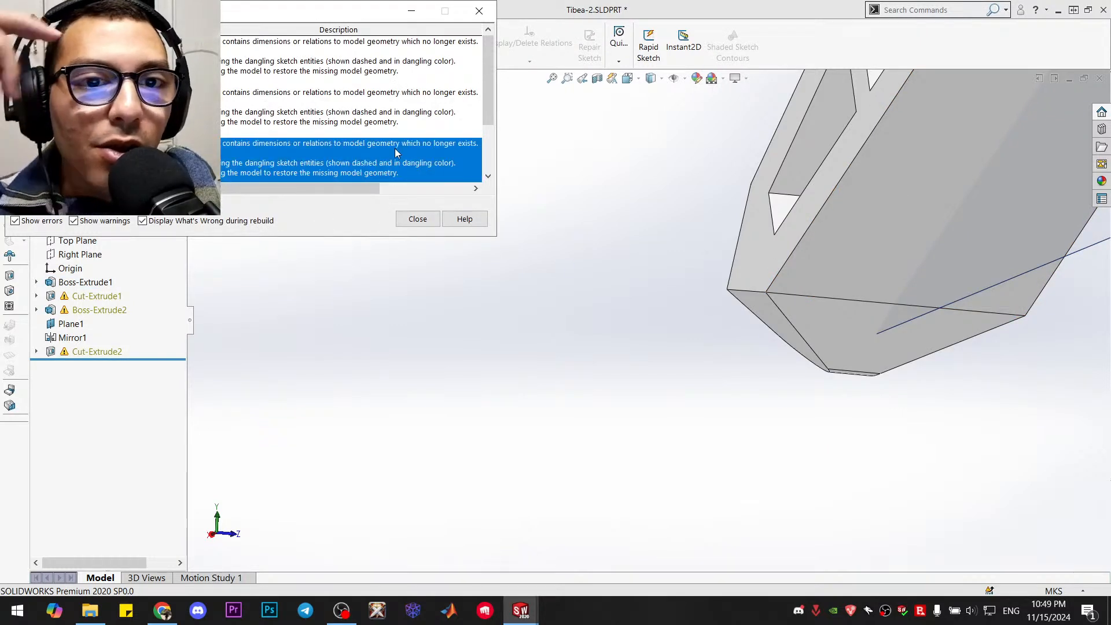
{"action": "left_click", "coordinate": [419, 218]}
{"action": "middle_click_drag", "start_coordinate": [706, 310], "coordinate": [698, 309]}
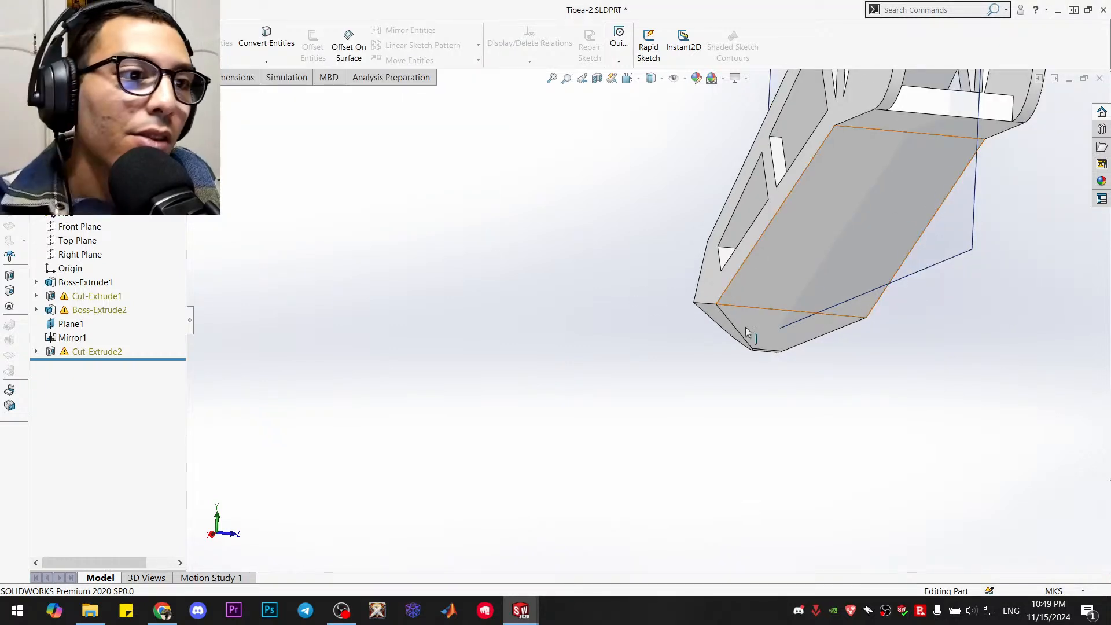
Open Sketch2 under Cut-Extrude1 for editing
{"action": "left_click", "coordinate": [44, 298]}
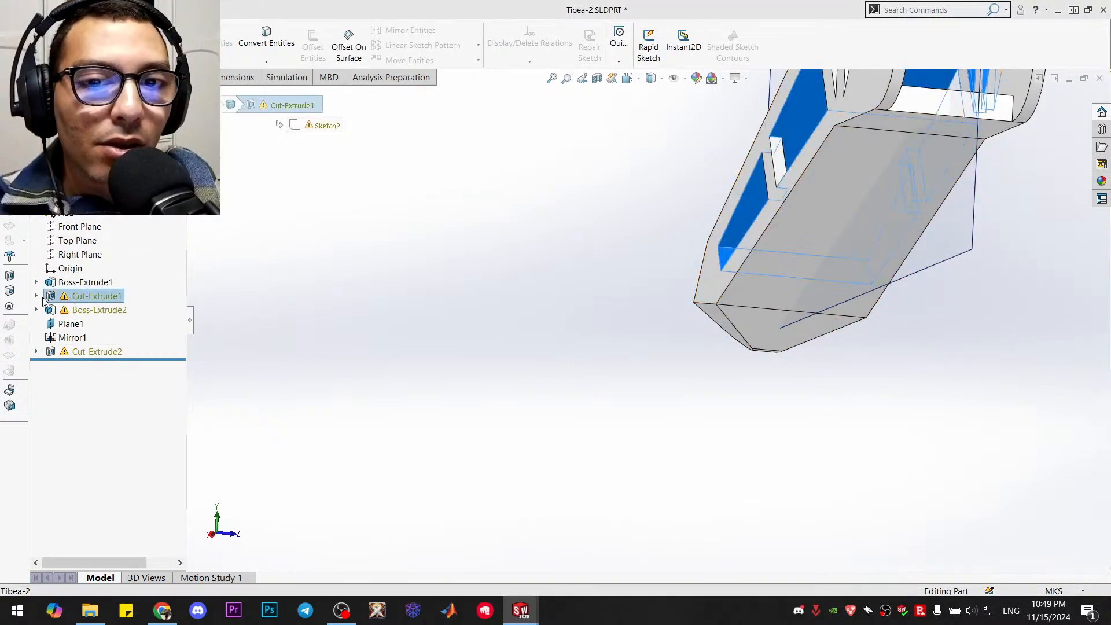
{"action": "left_click", "coordinate": [37, 295]}
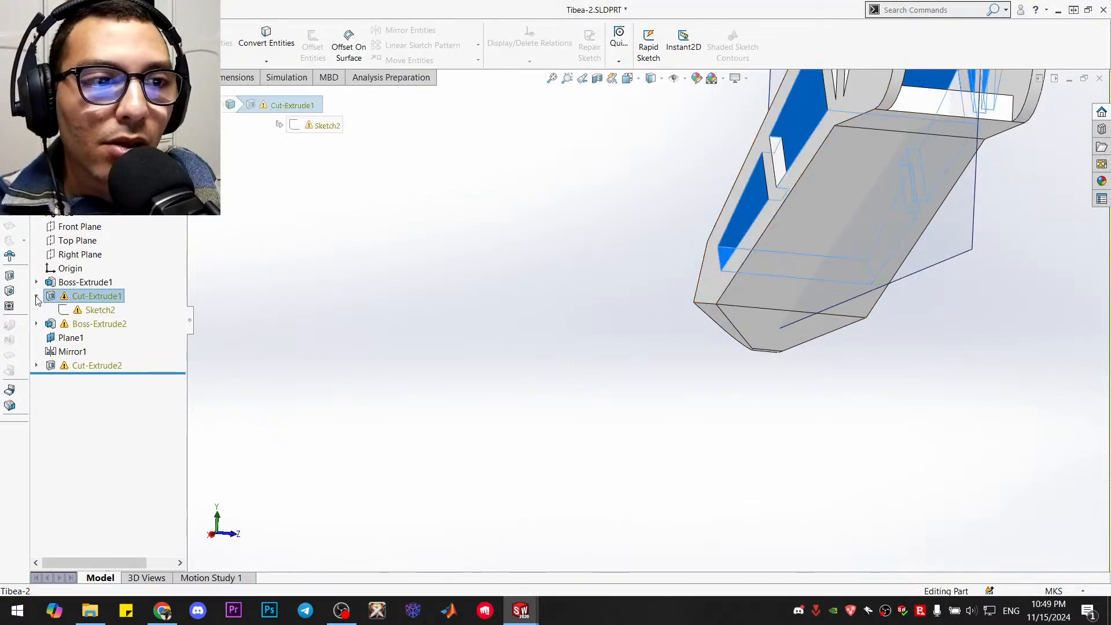
{"action": "right_click", "coordinate": [84, 309]}
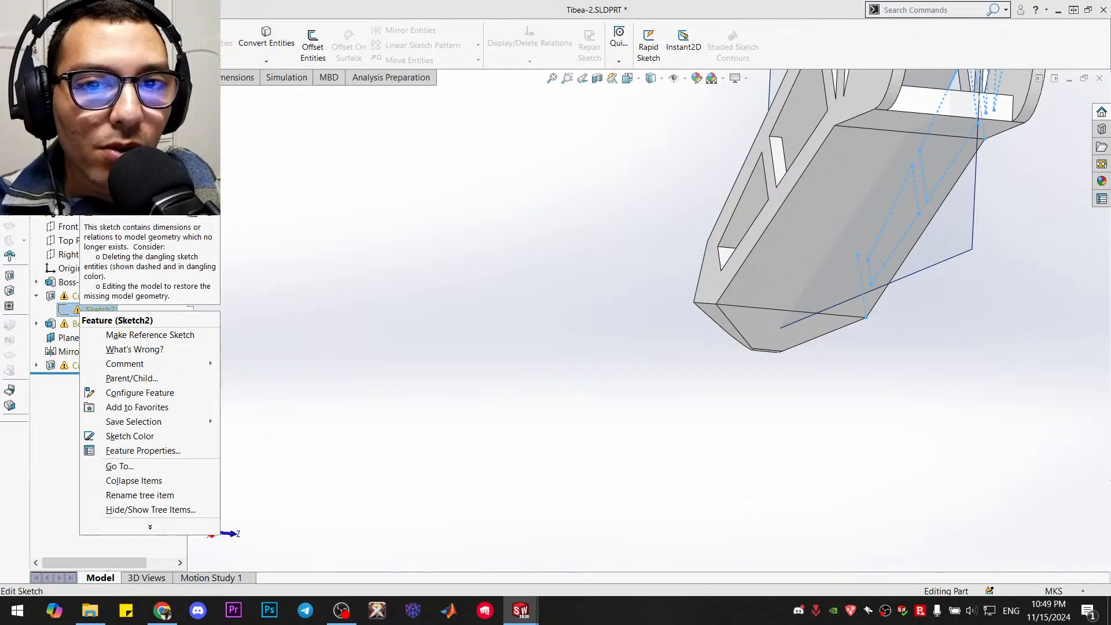
{"action": "left_click", "coordinate": [89, 204]}
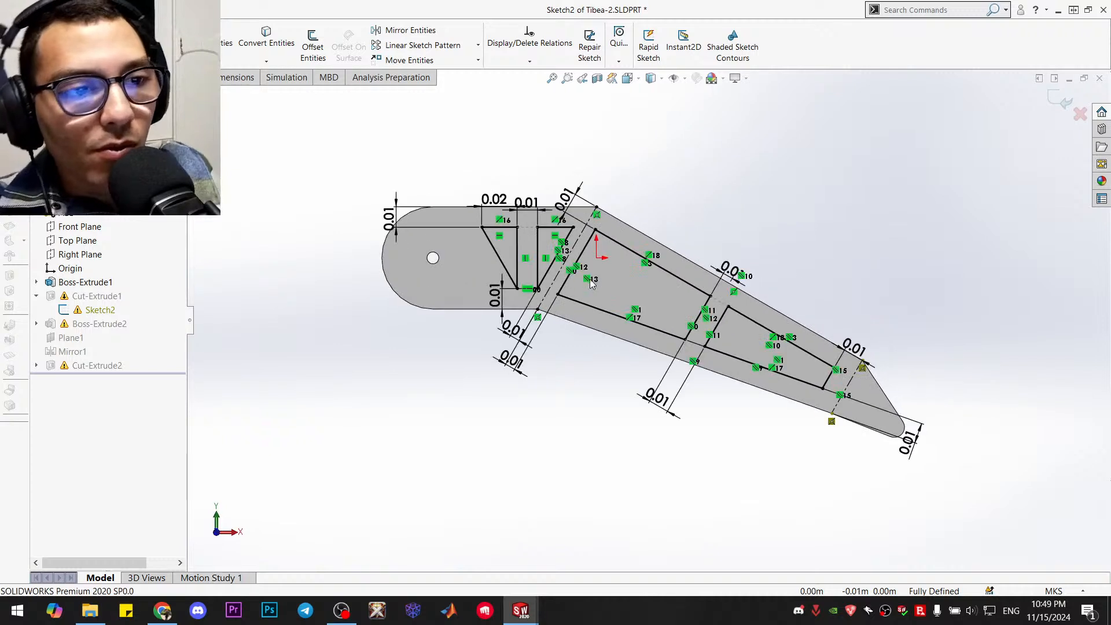
Delete the dangling coincident relations at both ends of the construction line near the tibia's foot
{"action": "scroll", "coordinate": [848, 347], "scroll_direction": "down", "scroll_amount": 3}
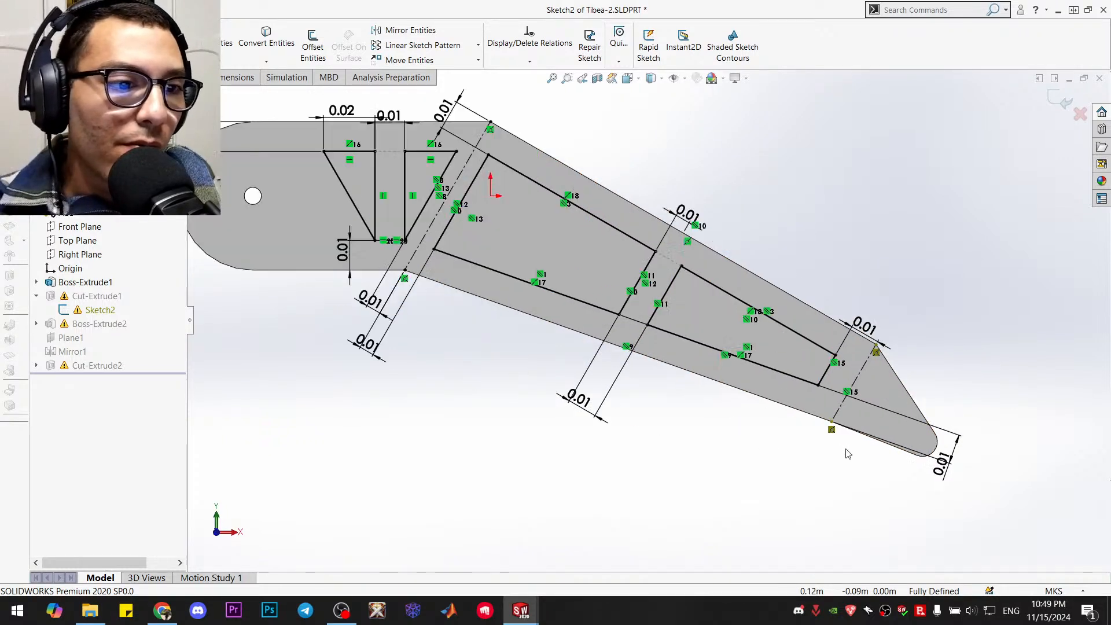
{"action": "scroll", "coordinate": [848, 338], "scroll_direction": "up", "scroll_amount": 1}
{"action": "scroll", "coordinate": [848, 338], "scroll_direction": "down", "scroll_amount": 1}
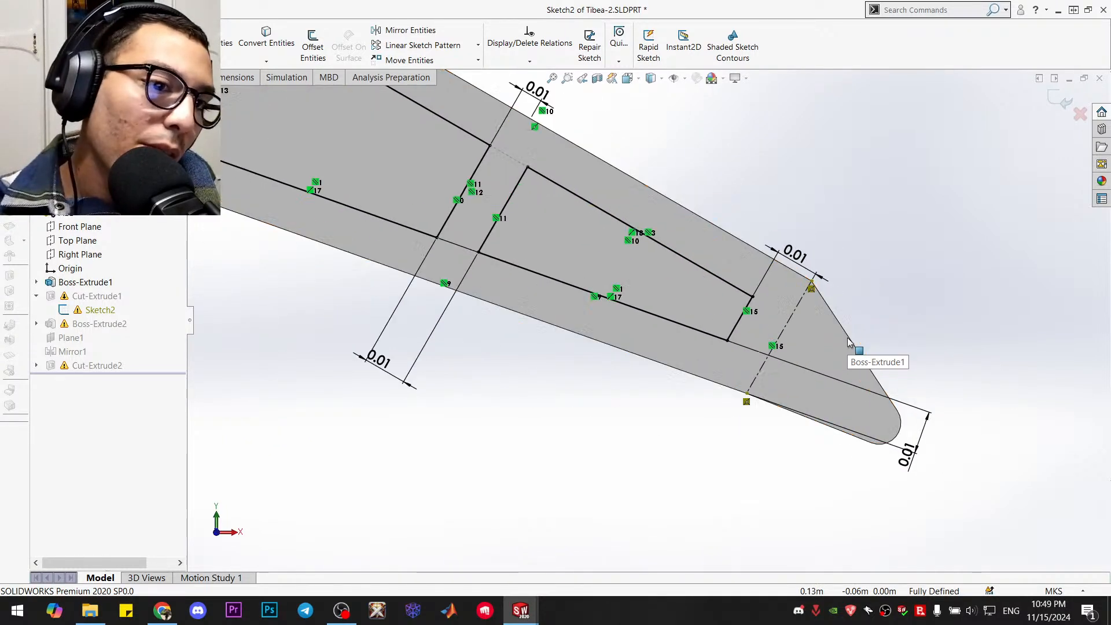
{"action": "scroll", "coordinate": [731, 324], "scroll_direction": "up", "scroll_amount": 2}
{"action": "scroll", "coordinate": [714, 316], "scroll_direction": "up", "scroll_amount": 1}
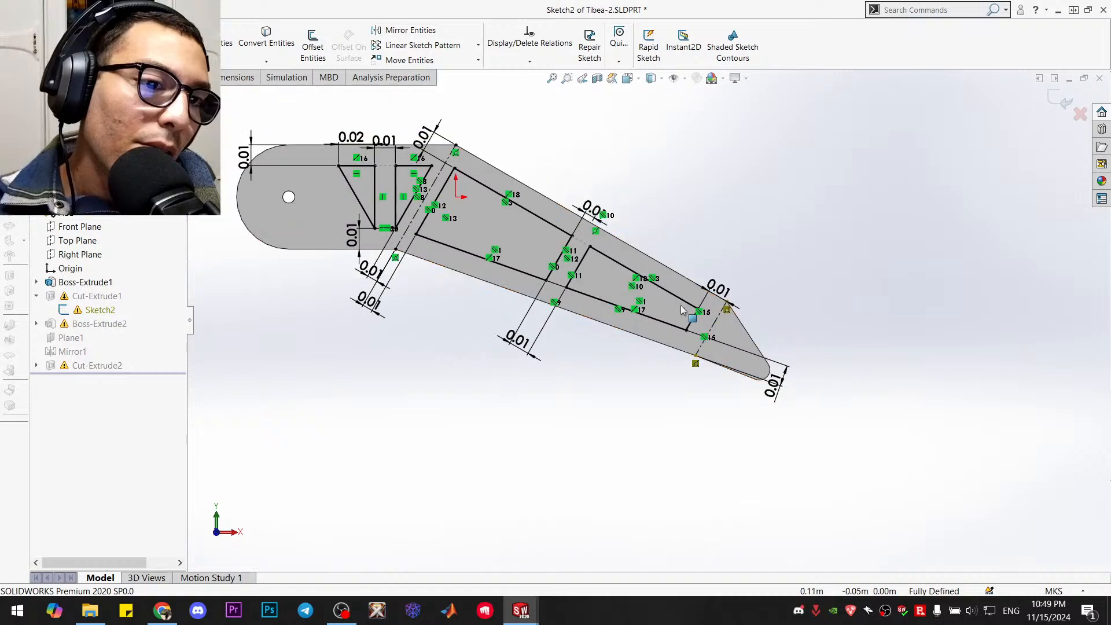
{"action": "scroll", "coordinate": [694, 327], "scroll_direction": "down", "scroll_amount": 1}
{"action": "scroll", "coordinate": [670, 405], "scroll_direction": "down", "scroll_amount": 1}
{"action": "scroll", "coordinate": [682, 388], "scroll_direction": "down", "scroll_amount": 3}
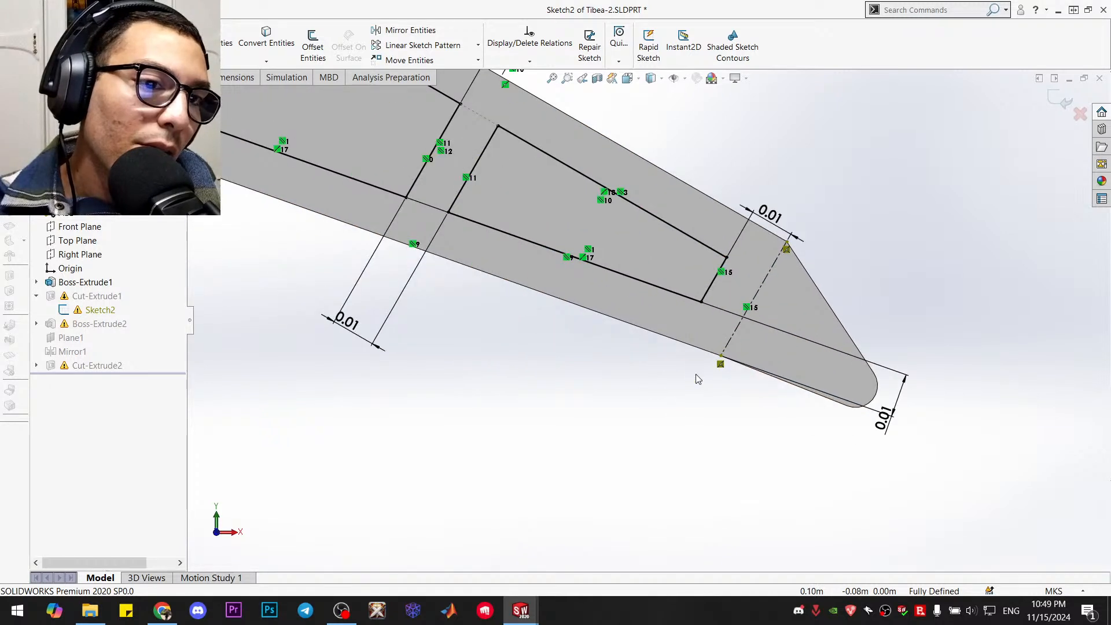
{"action": "left_click", "coordinate": [761, 194]}
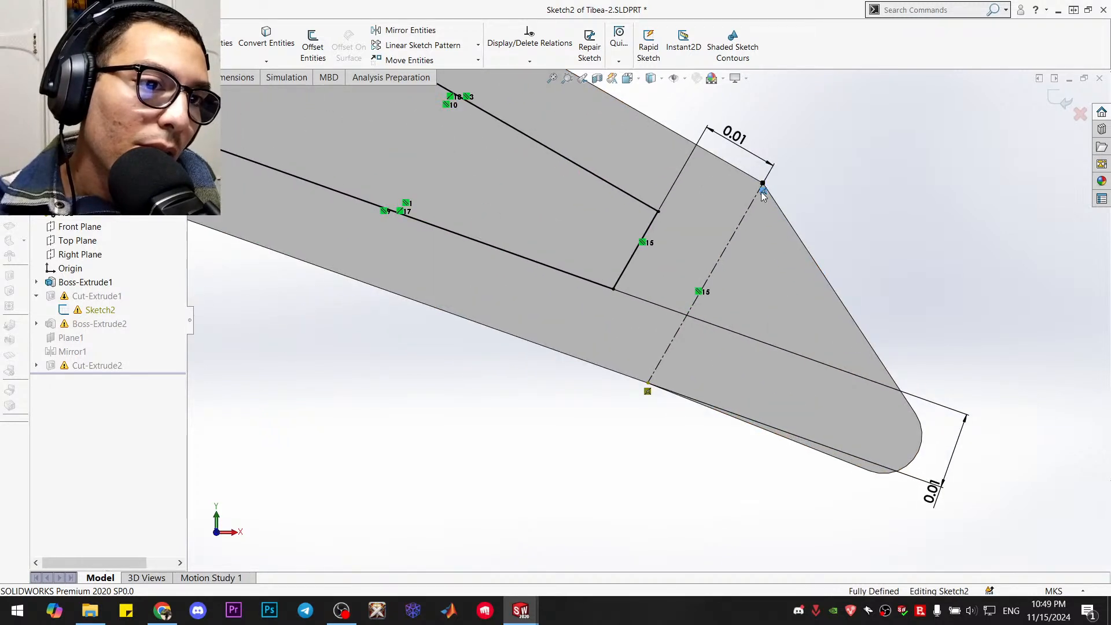
{"action": "key", "text": "Delete"}
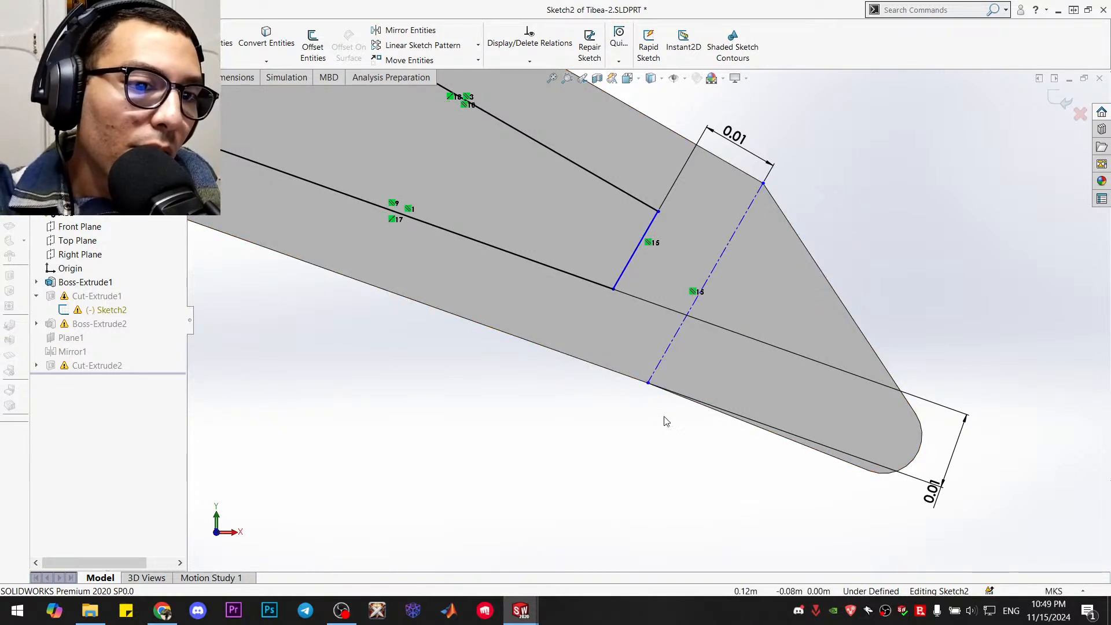
Check the freed construction line, exit Sketch2 with Stop and Repair for Sketch3, and dismiss the list of rebuild errors
{"action": "scroll", "coordinate": [645, 399], "scroll_direction": "up", "scroll_amount": 5}
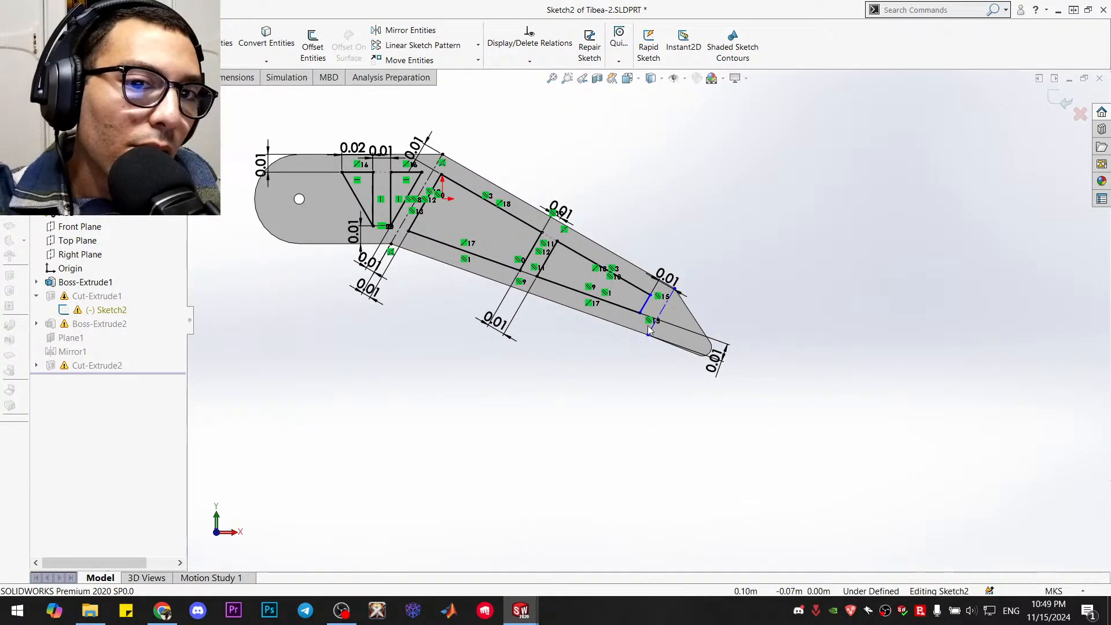
{"action": "scroll", "coordinate": [707, 324], "scroll_direction": "down", "scroll_amount": 5}
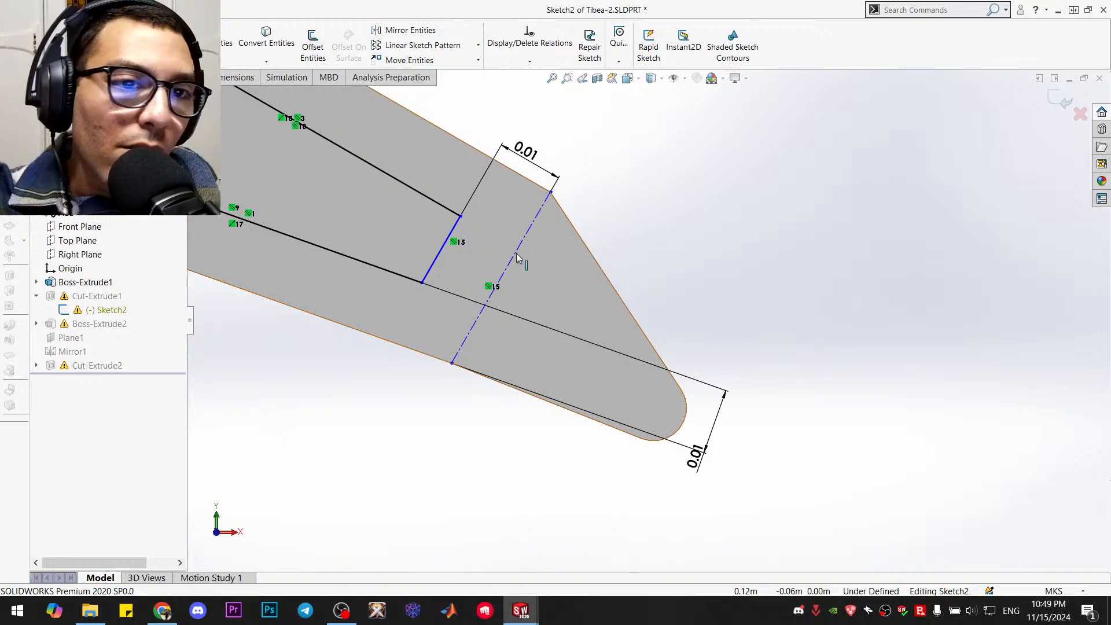
{"action": "left_click", "coordinate": [517, 249]}
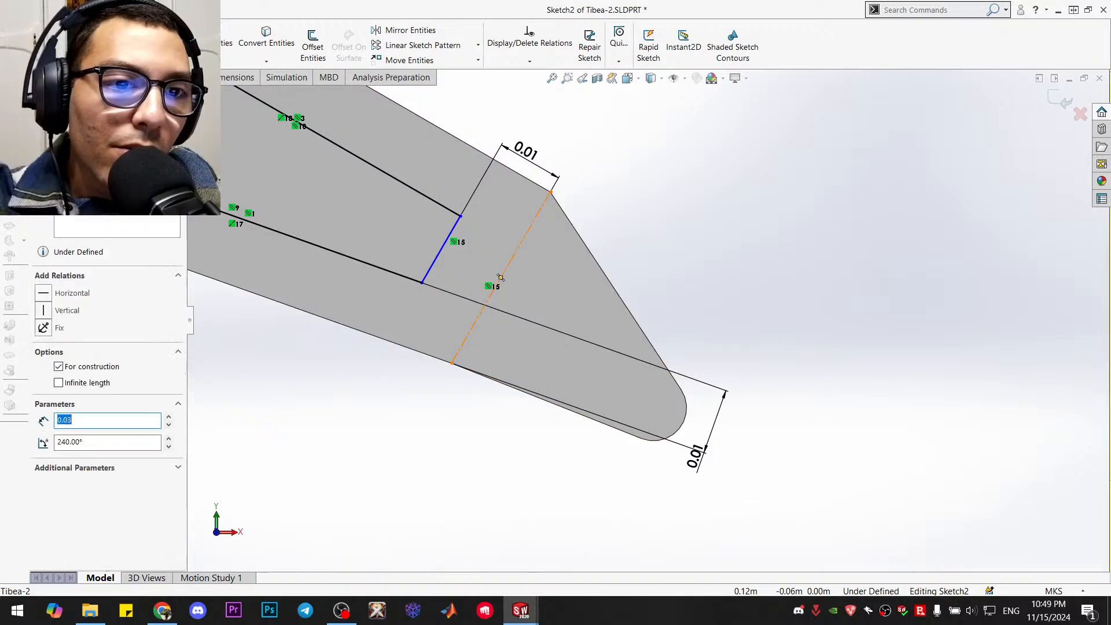
{"action": "left_click", "coordinate": [658, 259]}
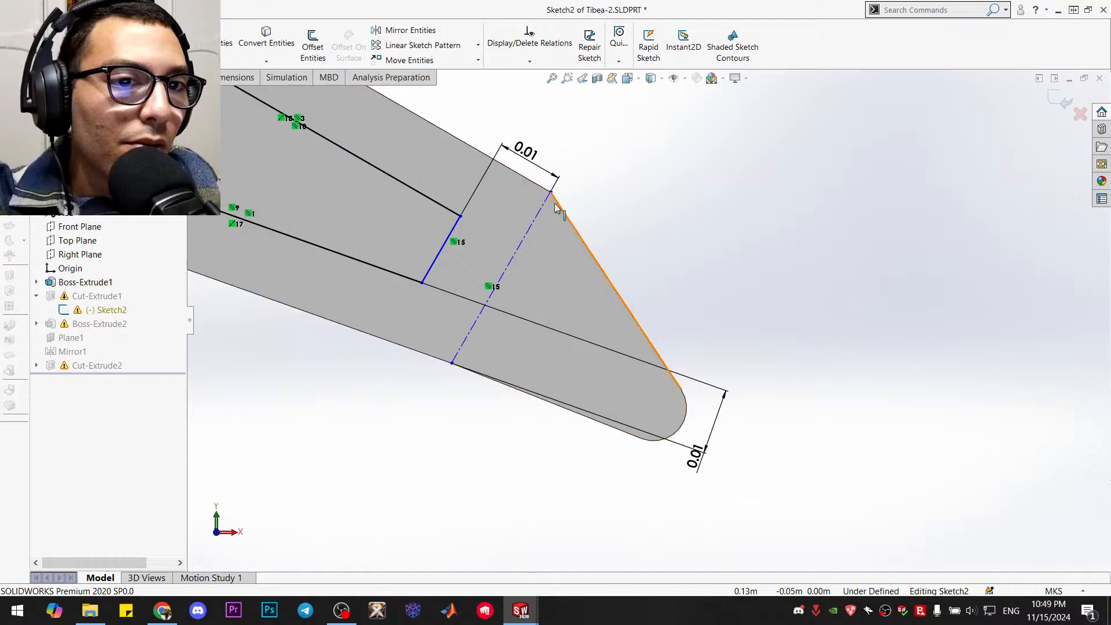
{"action": "left_click", "coordinate": [1062, 94]}
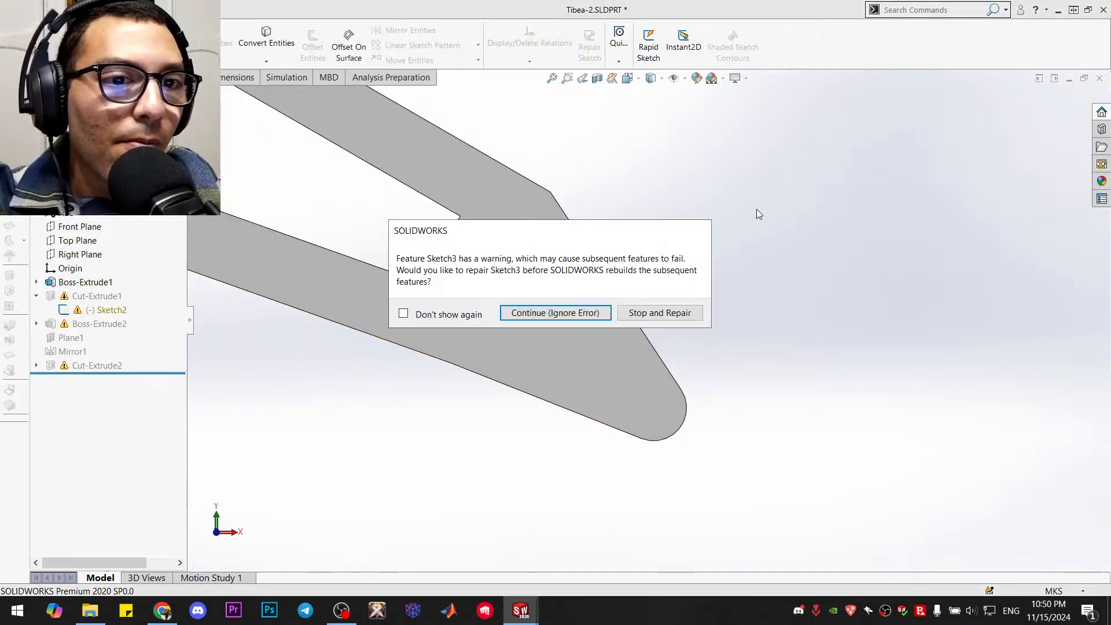
{"action": "left_click", "coordinate": [647, 313]}
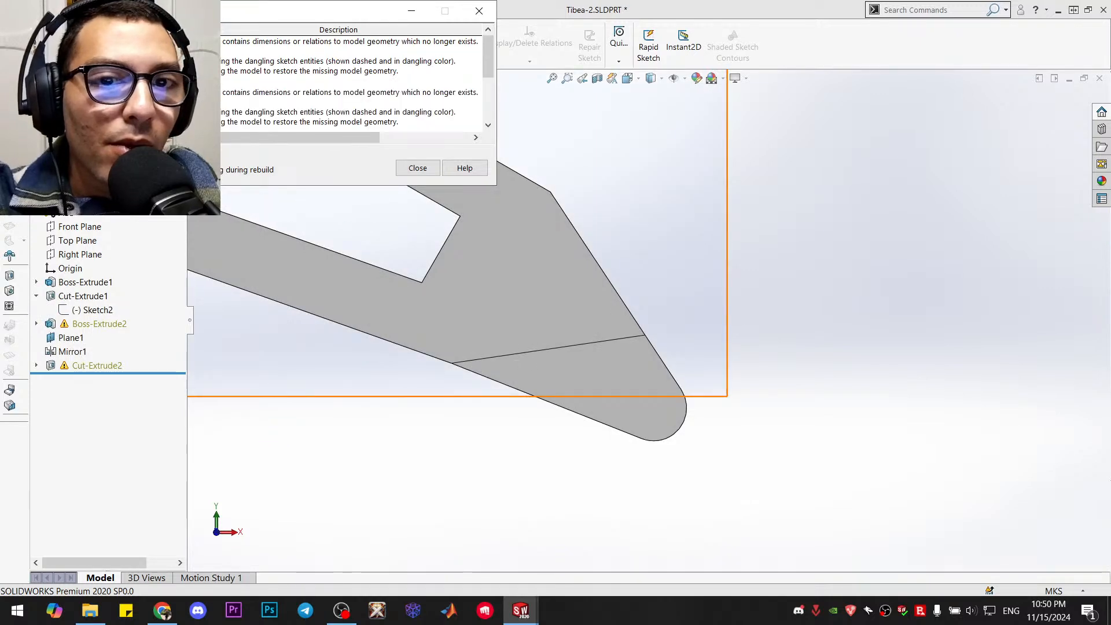
{"action": "left_click", "coordinate": [399, 168]}
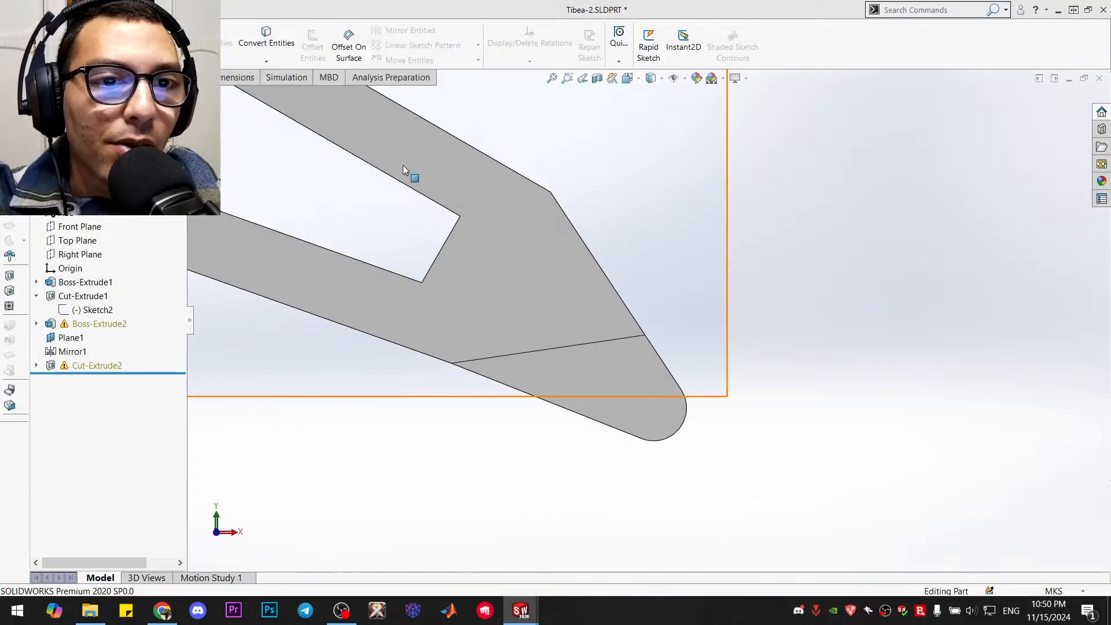
Open Sketch3 under Boss-Extrude2 for editing
{"action": "left_click", "coordinate": [96, 324]}
{"action": "left_click", "coordinate": [37, 324]}
{"action": "right_click", "coordinate": [98, 338]}
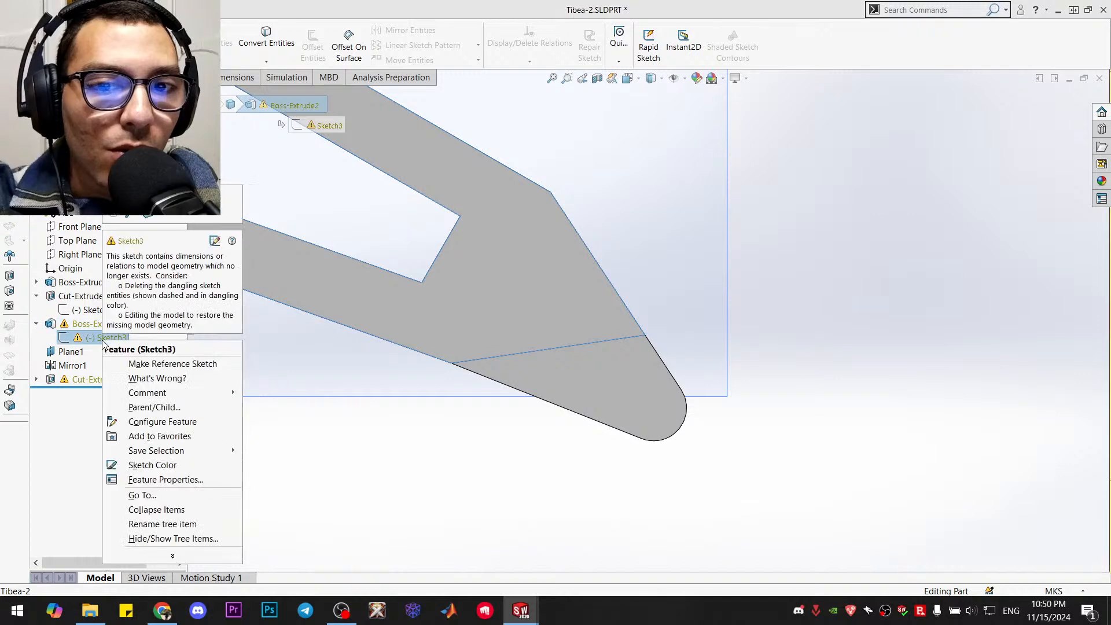
{"action": "left_click", "coordinate": [214, 241]}
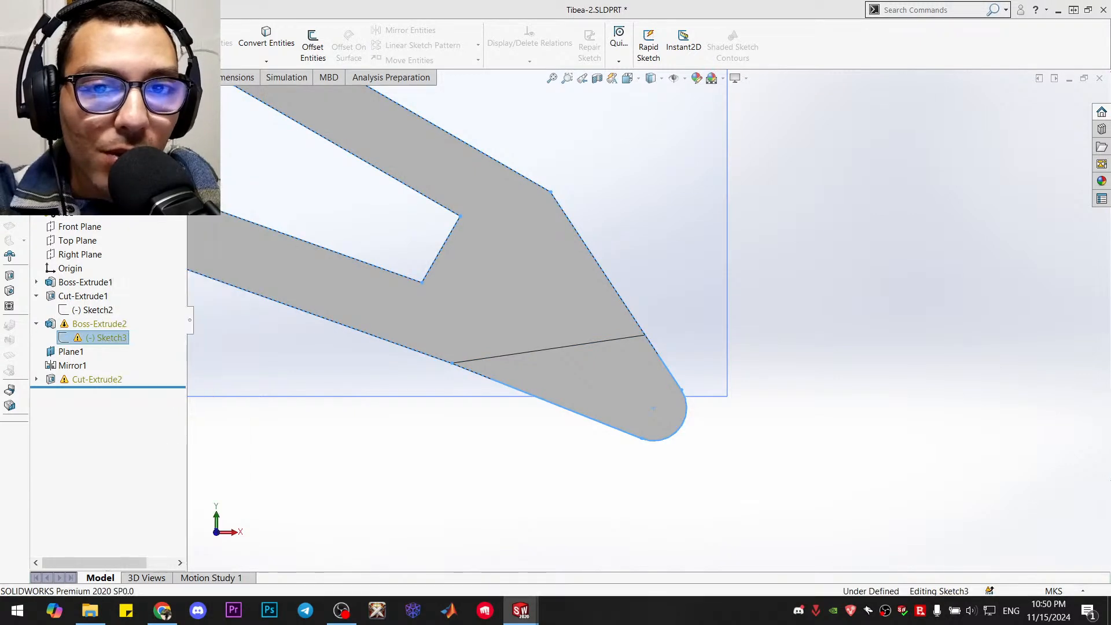
Examine Sketch3's profile along the tibia, particularly around the upper bend and struts, and orient the part to the Back view
{"action": "key", "text": "f"}
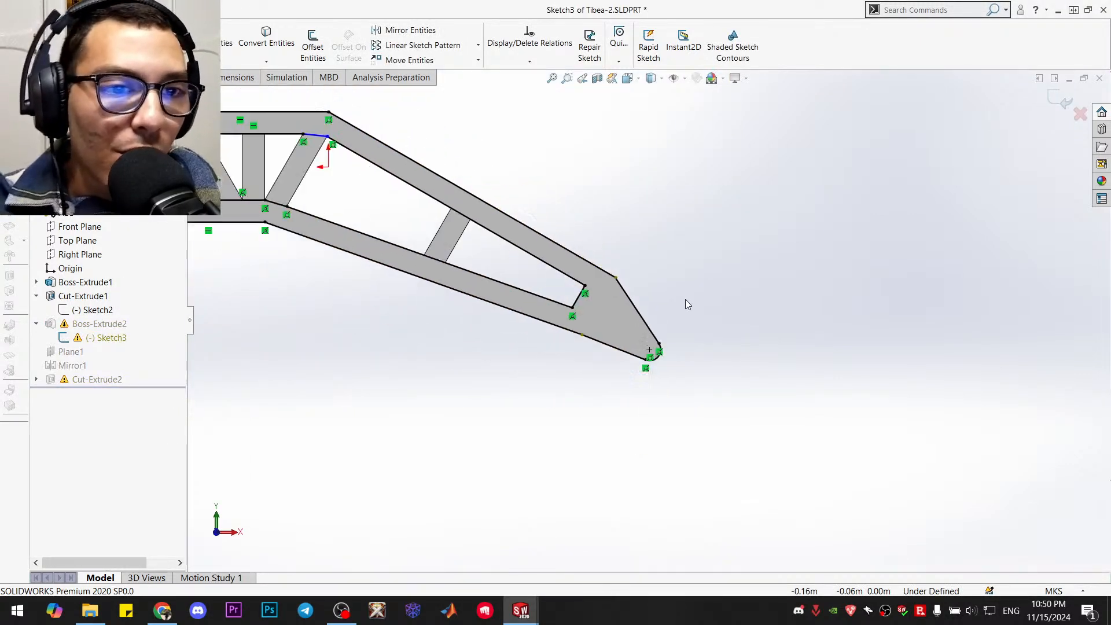
{"action": "scroll", "coordinate": [621, 315], "scroll_direction": "down", "scroll_amount": 5}
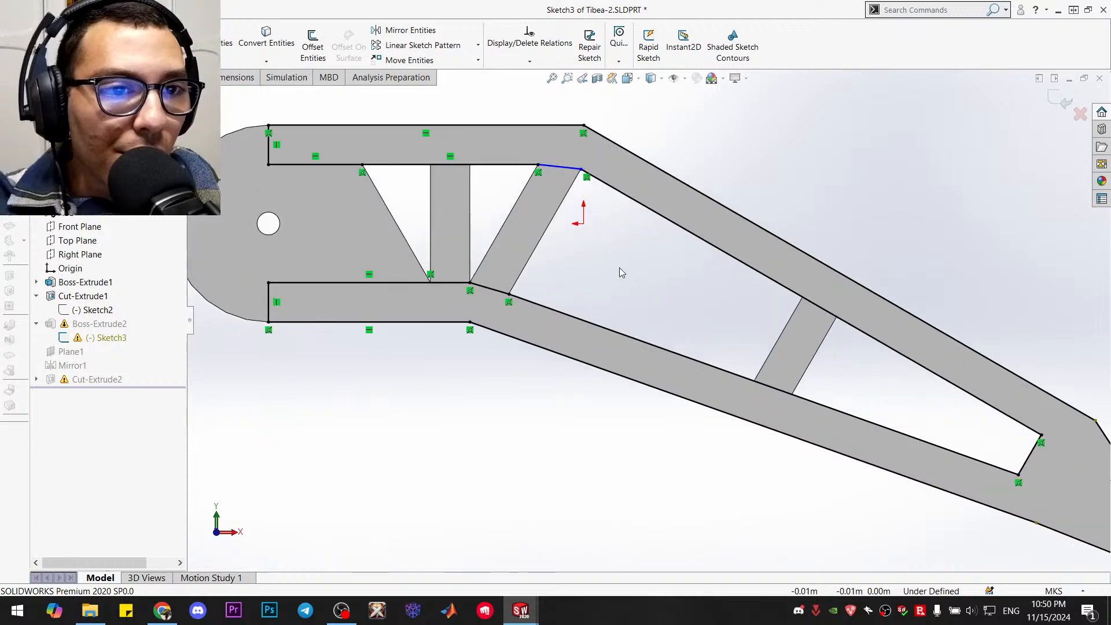
{"action": "scroll", "coordinate": [584, 247], "scroll_direction": "down", "scroll_amount": 1}
{"action": "scroll", "coordinate": [585, 247], "scroll_direction": "up", "scroll_amount": 3}
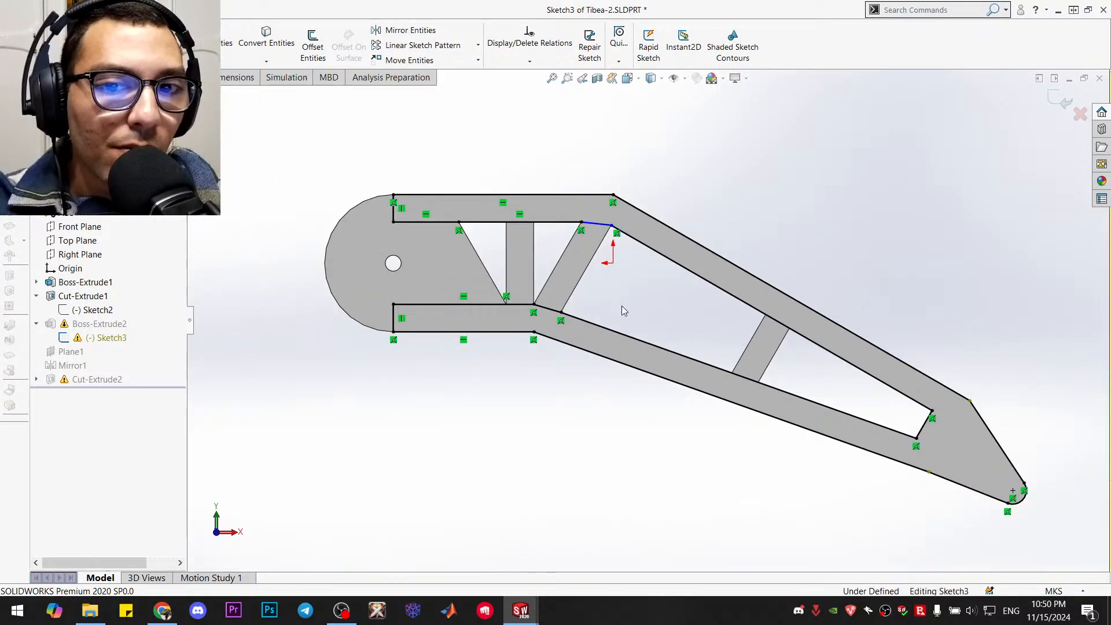
{"action": "mouse_move", "coordinate": [620, 309]}
{"action": "middle_mouse_down"}
{"action": "mouse_move", "coordinate": [689, 377]}
{"action": "mouse_move", "coordinate": [666, 380]}
{"action": "mouse_move", "coordinate": [617, 346]}
{"action": "middle_mouse_up"}
{"action": "scroll", "coordinate": [587, 272], "scroll_direction": "down", "scroll_amount": 2}
{"action": "scroll", "coordinate": [589, 273], "scroll_direction": "down", "scroll_amount": 1}
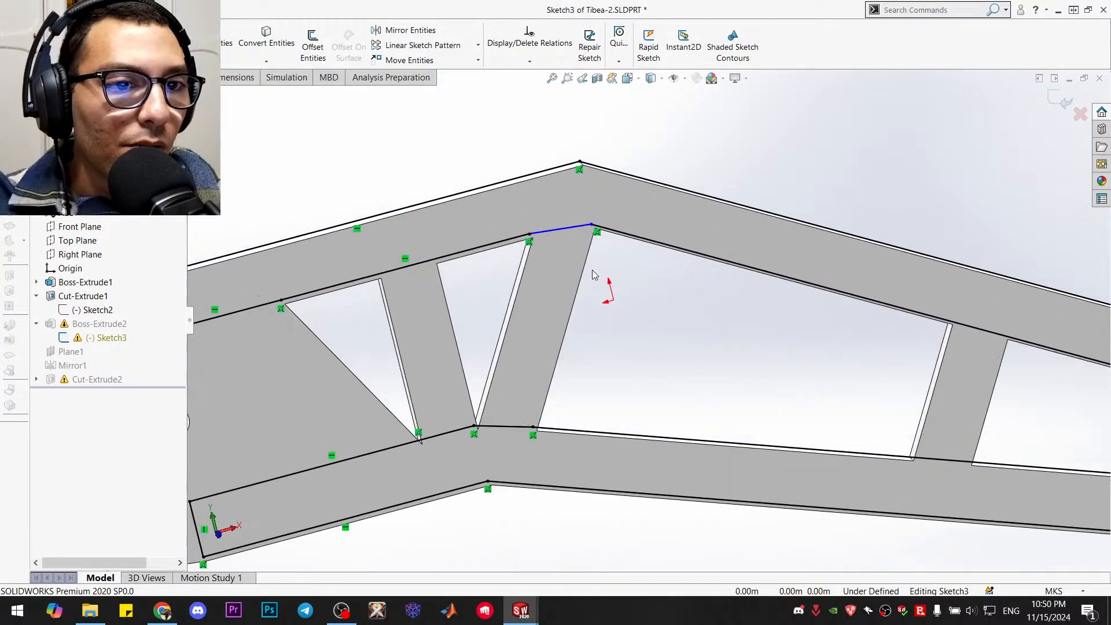
{"action": "key", "text": "ctrl+2"}
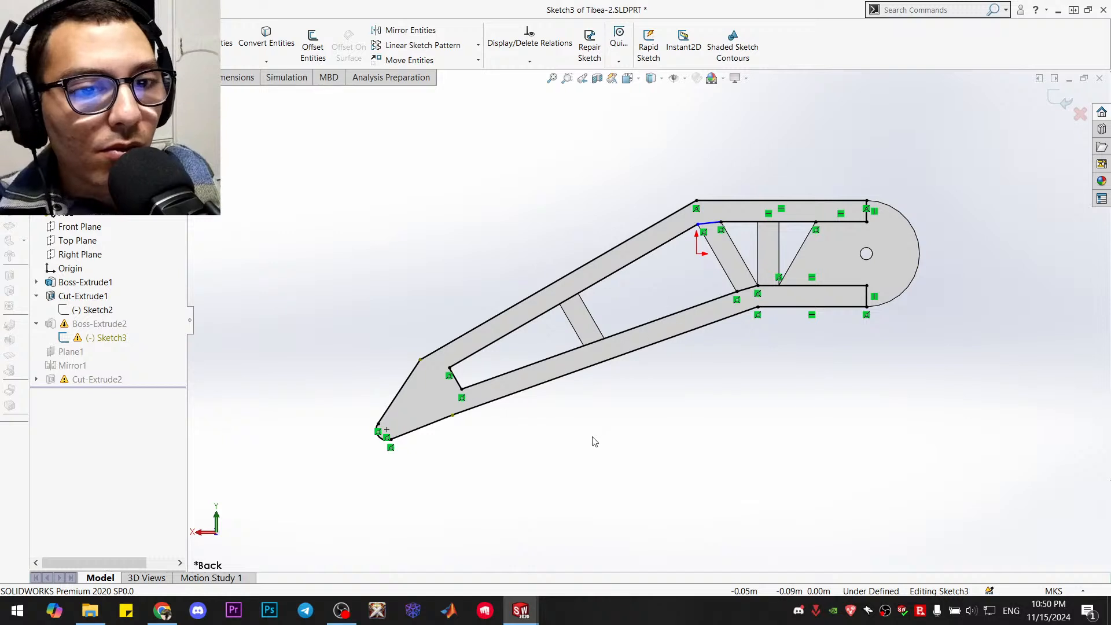
Try to delete the dangling sketch endpoint where the lower outer edge meets the foot
{"action": "scroll", "coordinate": [589, 441], "scroll_direction": "down", "scroll_amount": 1}
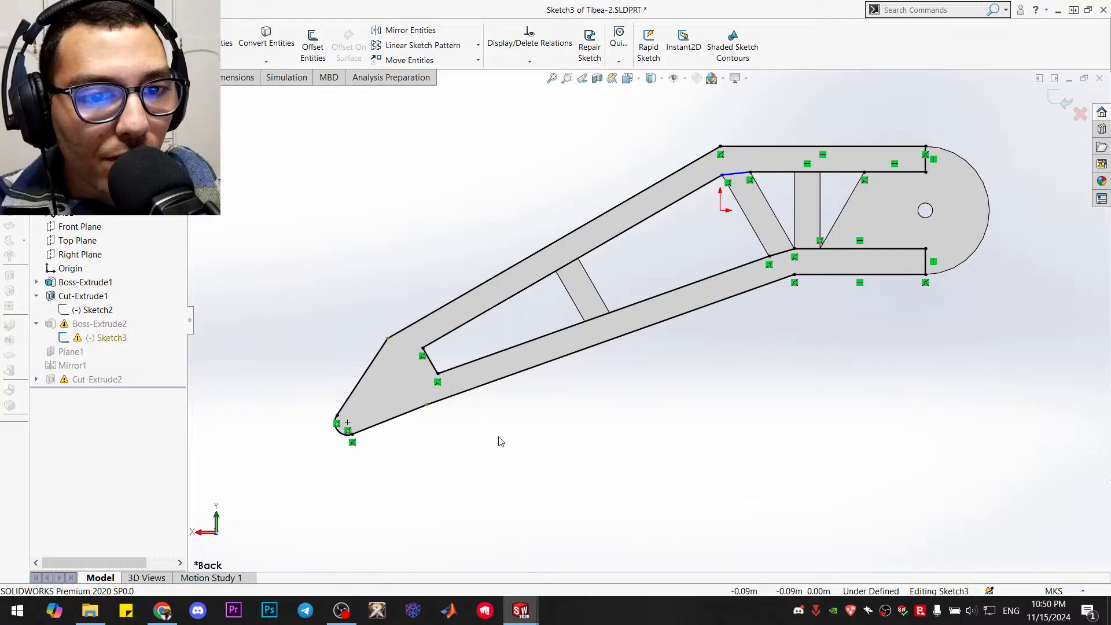
{"action": "scroll", "coordinate": [428, 417], "scroll_direction": "down", "scroll_amount": 5}
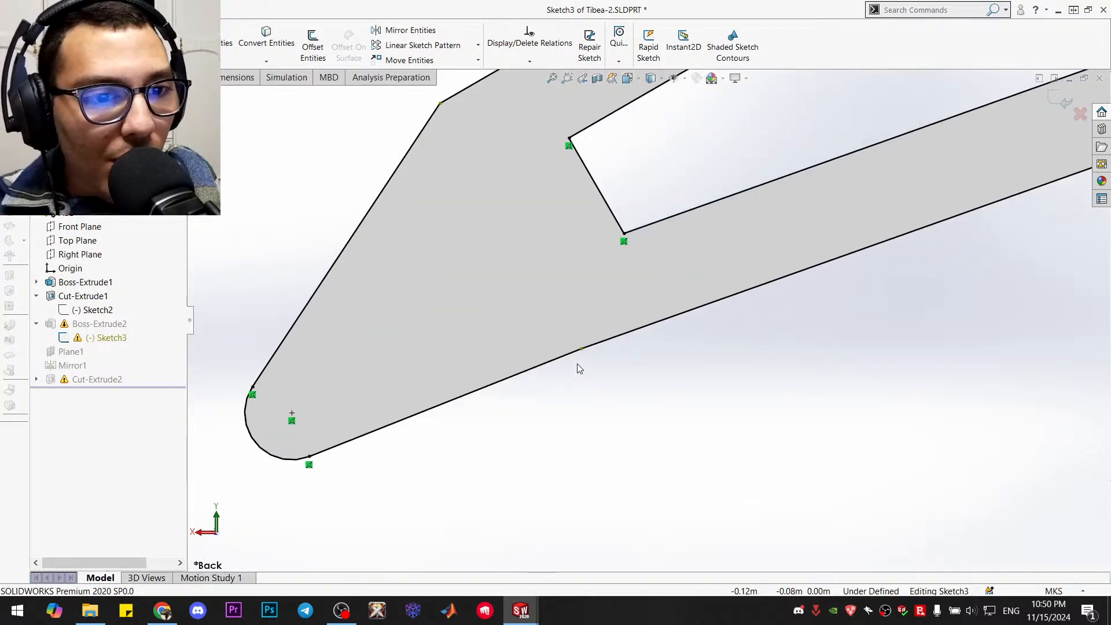
{"action": "scroll", "coordinate": [579, 366], "scroll_direction": "down", "scroll_amount": 4}
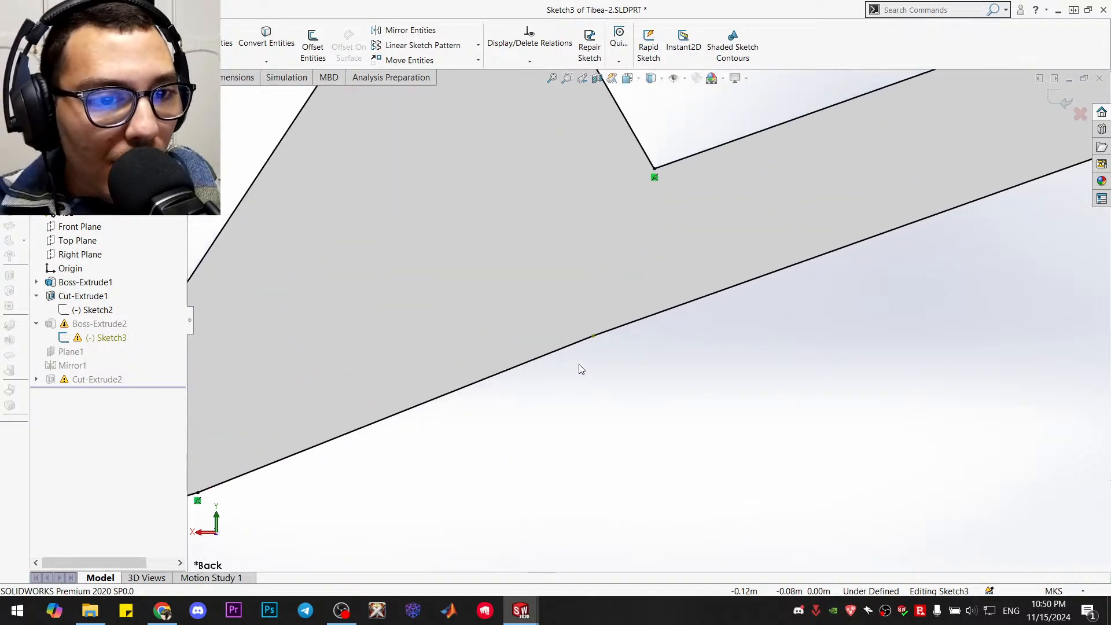
{"action": "left_click", "coordinate": [603, 320]}
{"action": "key", "text": "Delete"}
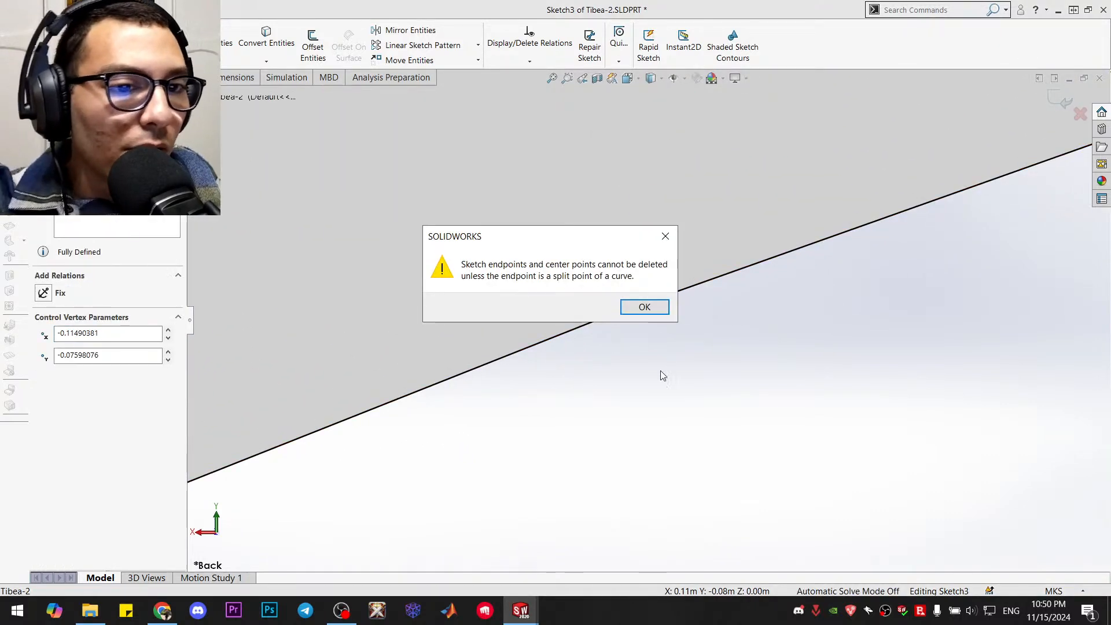
{"action": "left_click", "coordinate": [632, 308]}
{"action": "scroll", "coordinate": [641, 332], "scroll_direction": "up", "scroll_amount": 5}
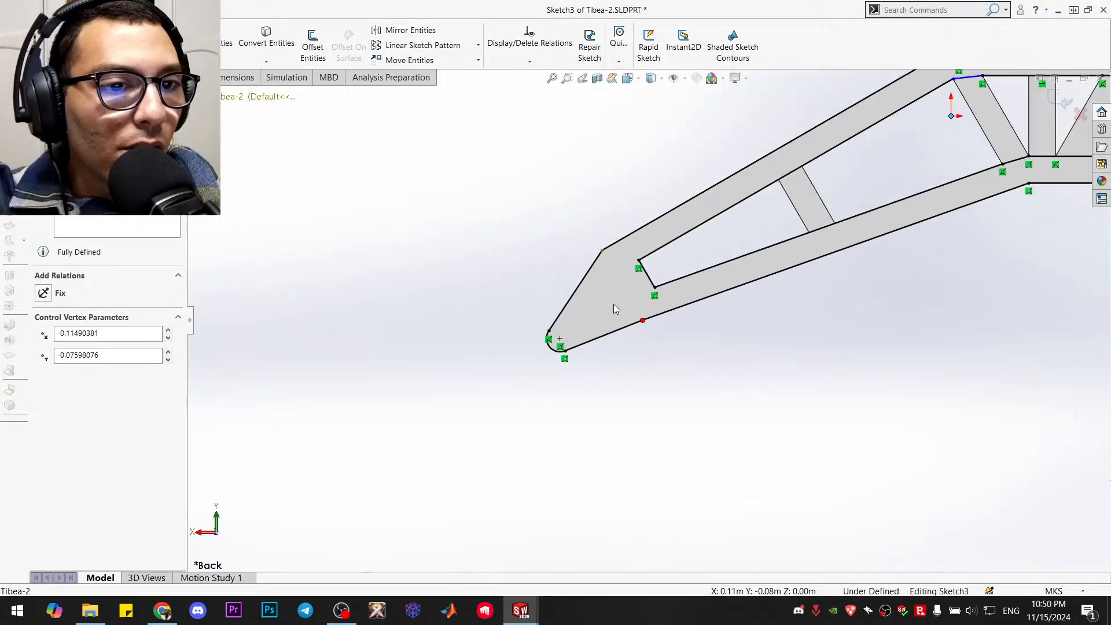
{"action": "left_click", "coordinate": [693, 347]}
{"action": "scroll", "coordinate": [682, 264], "scroll_direction": "up", "scroll_amount": 2}
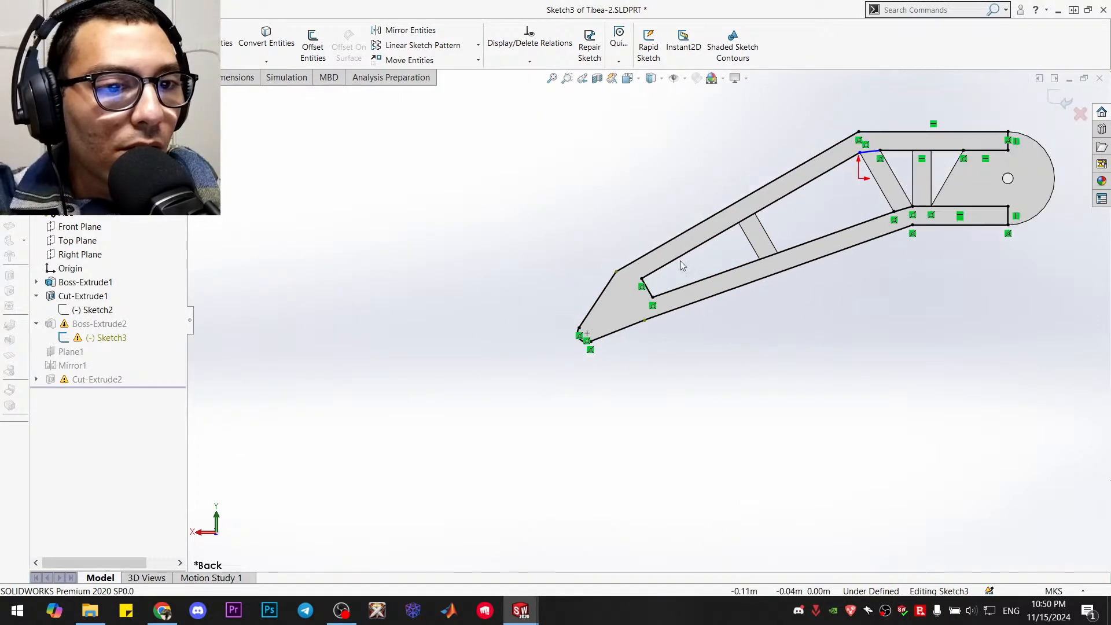
Power-trim the foot outline and both long outer sloping edges out of Sketch3
{"action": "scroll", "coordinate": [682, 264], "scroll_direction": "down", "scroll_amount": 3}
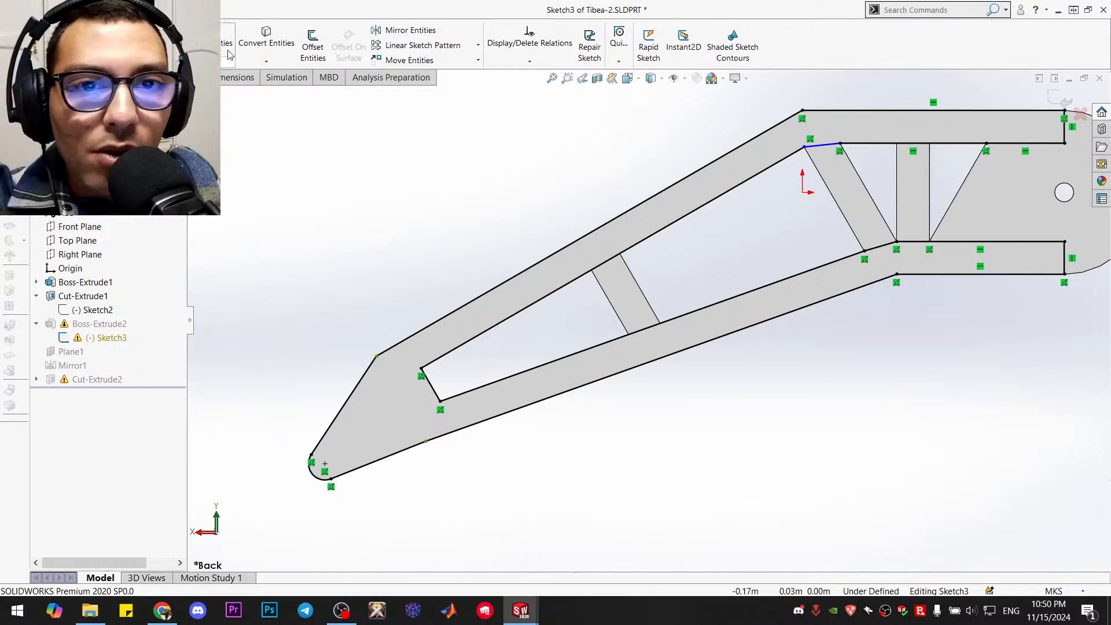
{"action": "left_click", "coordinate": [227, 55]}
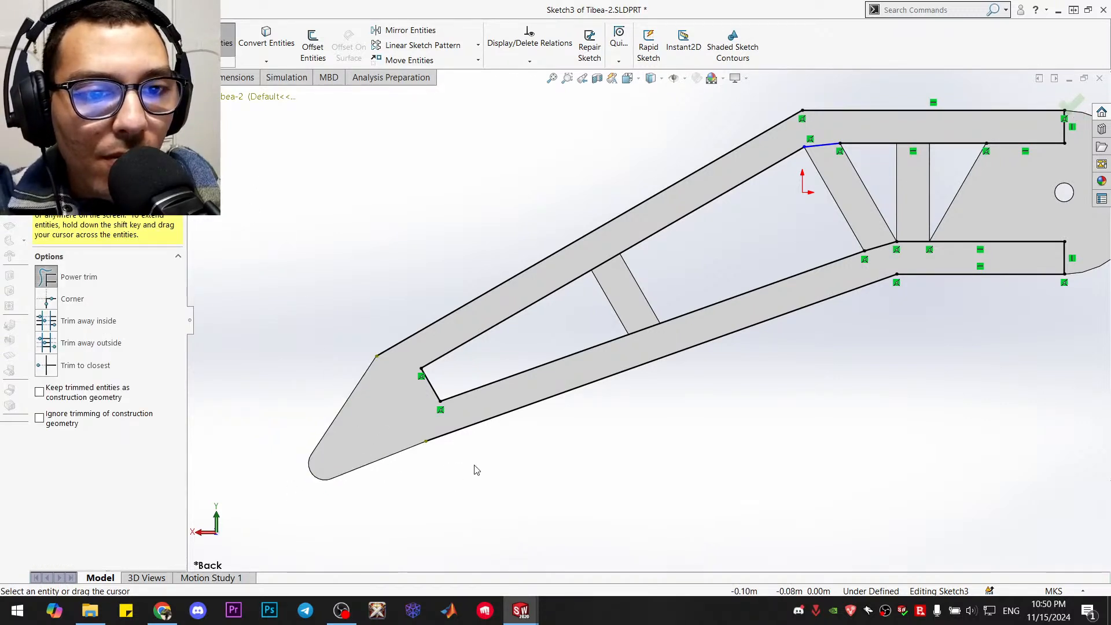
{"action": "mouse_move", "coordinate": [473, 454]}
{"action": "left_mouse_down"}
{"action": "mouse_move", "coordinate": [390, 330]}
{"action": "mouse_move", "coordinate": [397, 355]}
{"action": "mouse_move", "coordinate": [298, 316]}
{"action": "left_mouse_up"}
{"action": "key", "text": "Escape"}
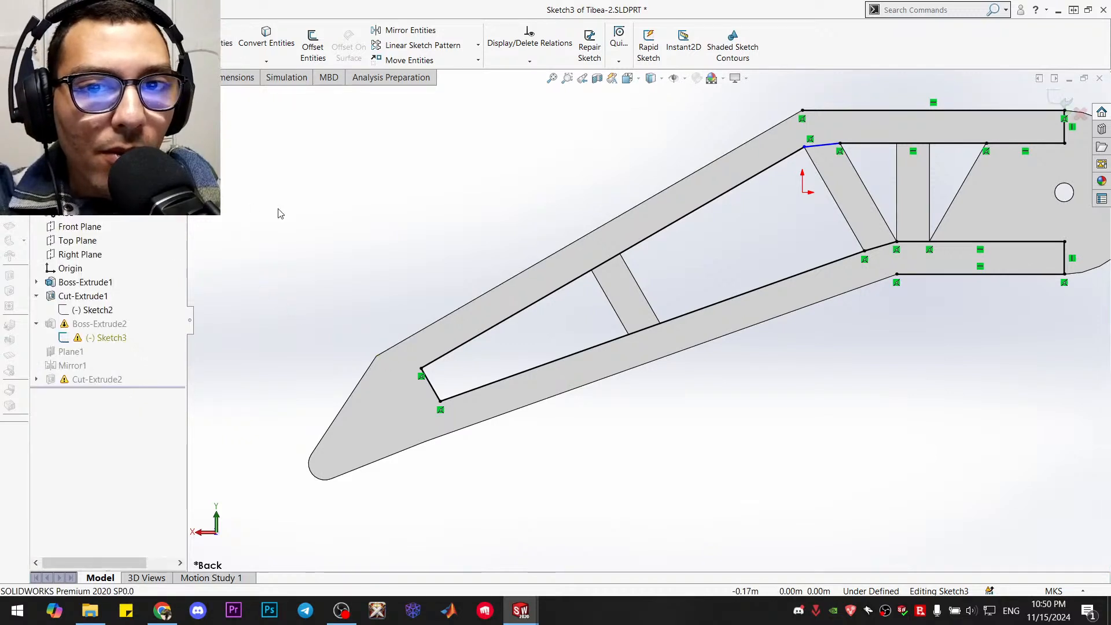
Draw lines in Sketch3 along the upper outer edge from the top bend to the knee corner and down to the rounded foot
{"action": "key", "text": "l"}
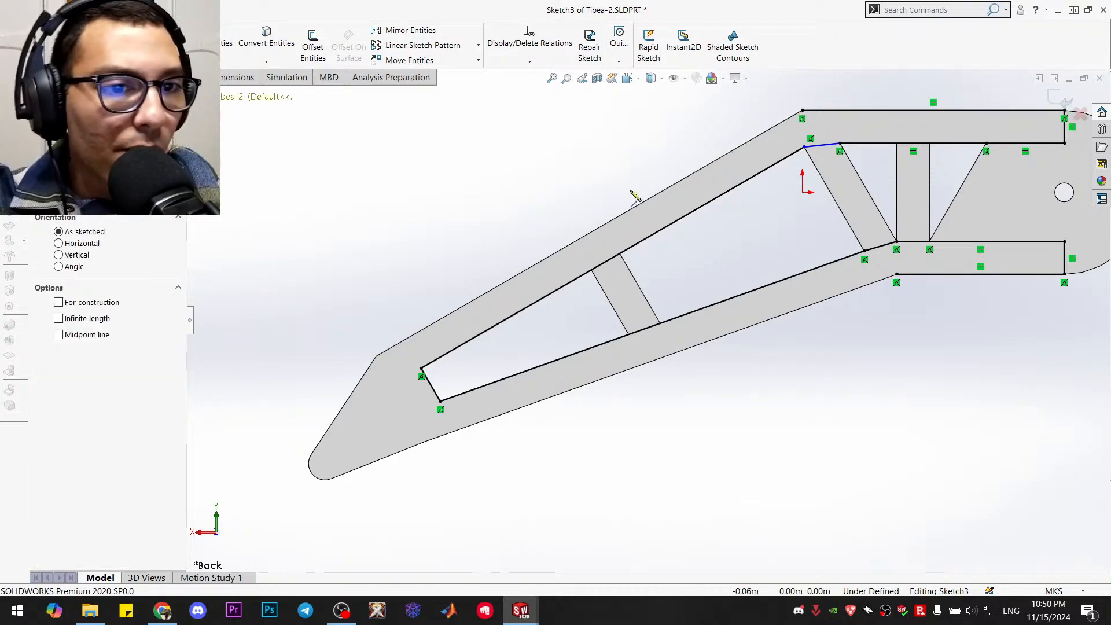
{"action": "left_click", "coordinate": [802, 110]}
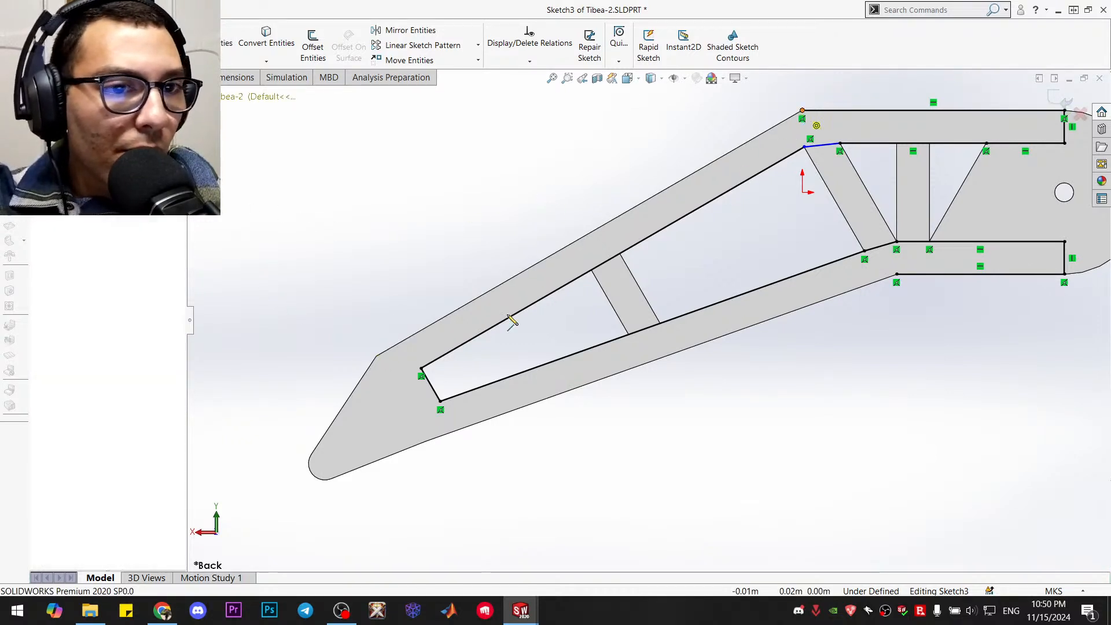
{"action": "left_click", "coordinate": [376, 356]}
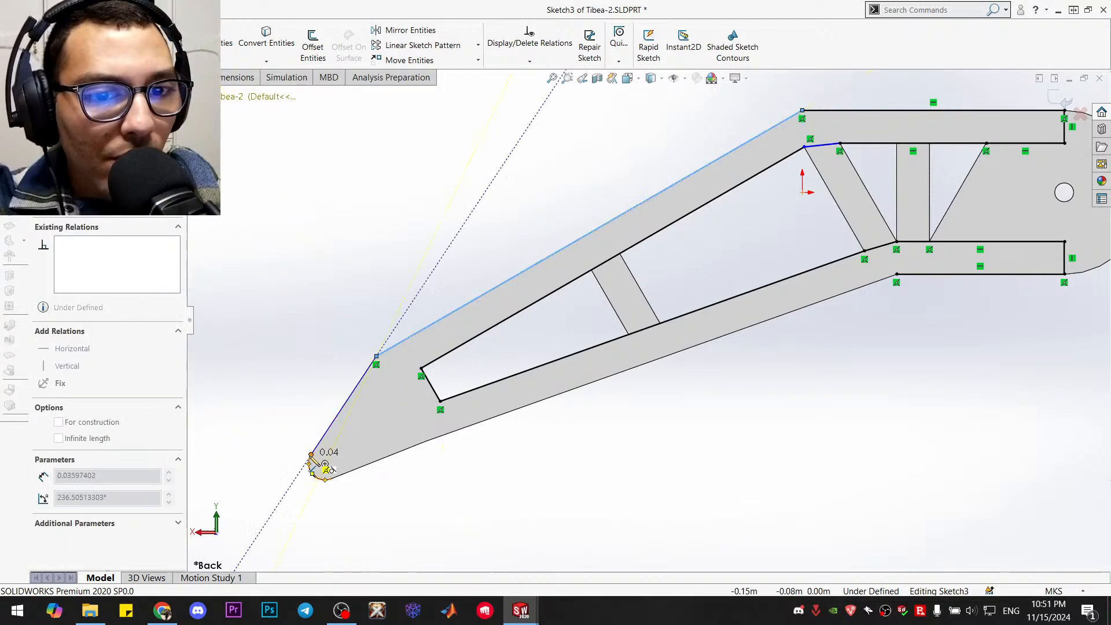
{"action": "left_click", "coordinate": [311, 455]}
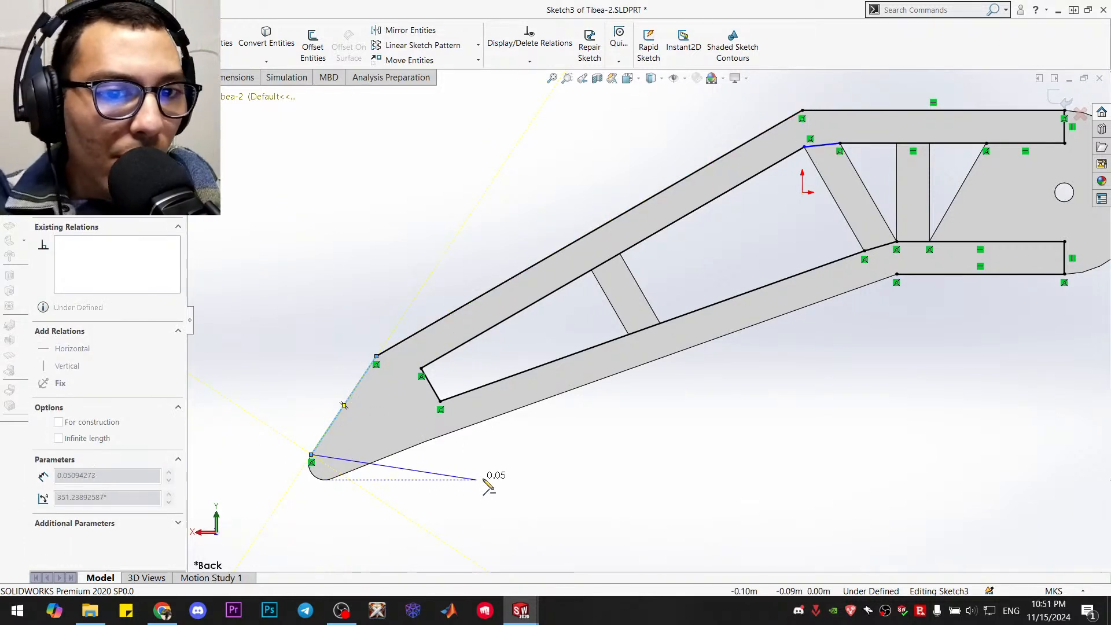
{"action": "key", "text": "Escape"}
Draw lines in Sketch3 along the lower outer edge from the lower bend to the corner near the foot and on to the foot's arc
{"action": "key", "text": "l"}
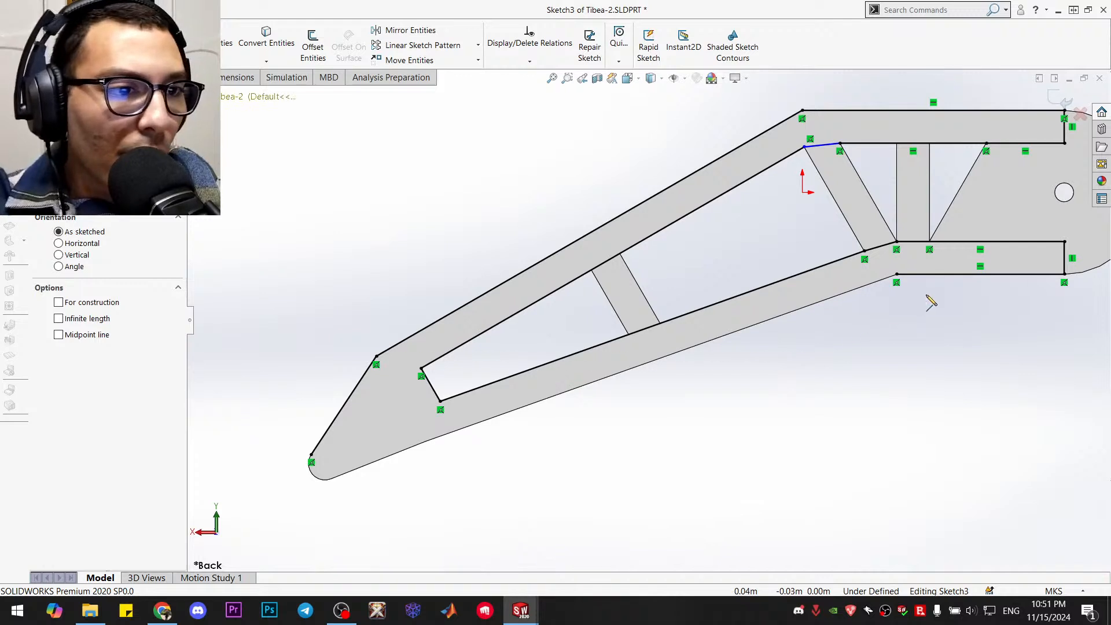
{"action": "left_click", "coordinate": [897, 275]}
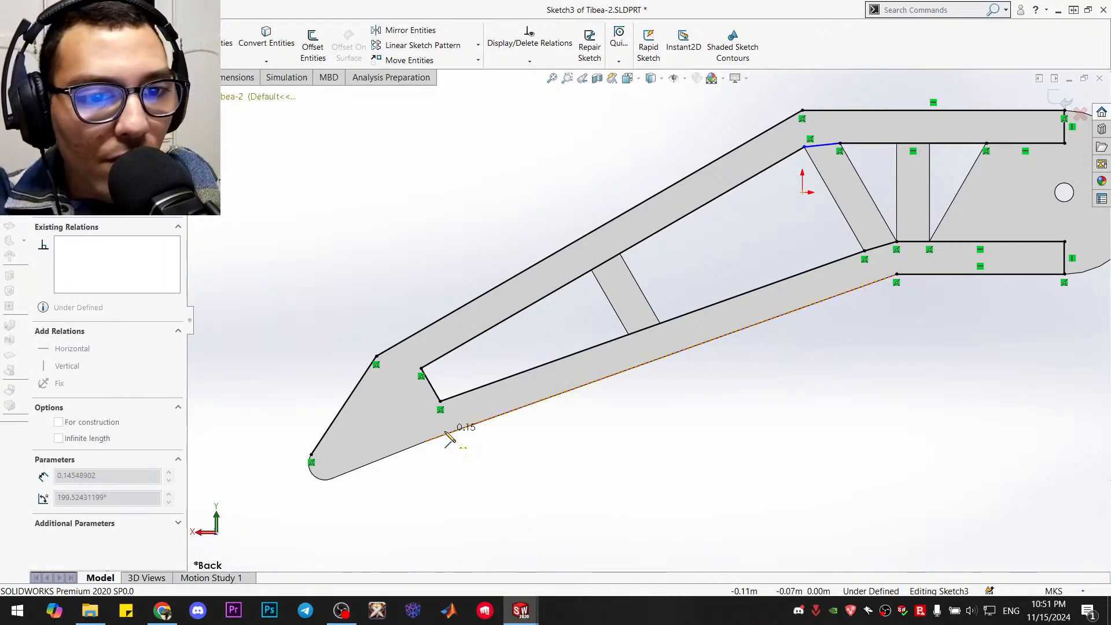
{"action": "left_click", "coordinate": [426, 441]}
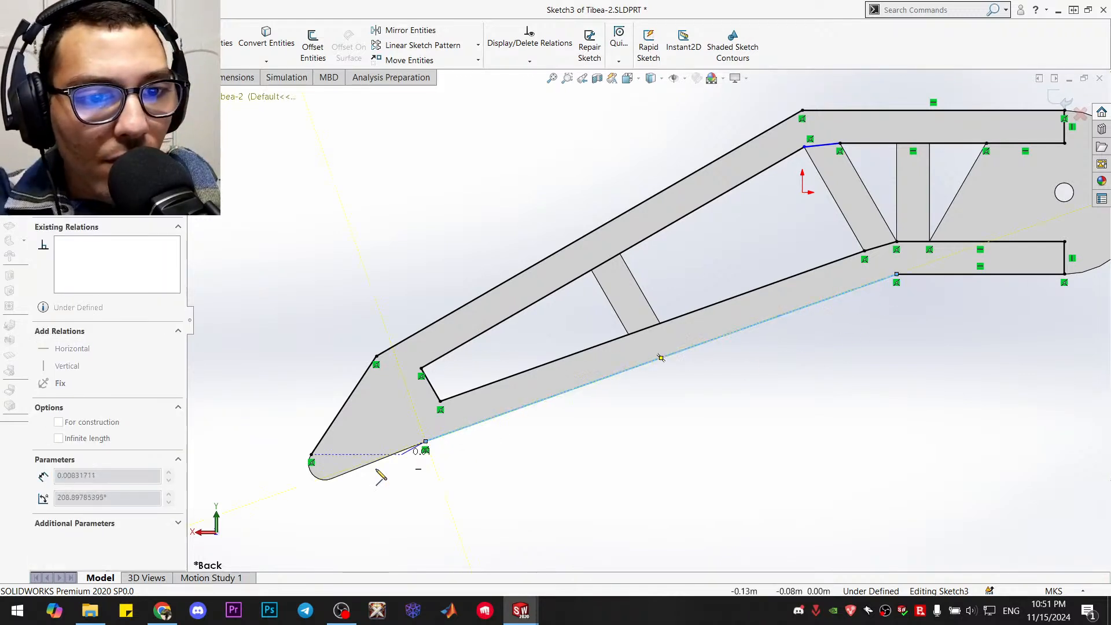
{"action": "left_click", "coordinate": [331, 478]}
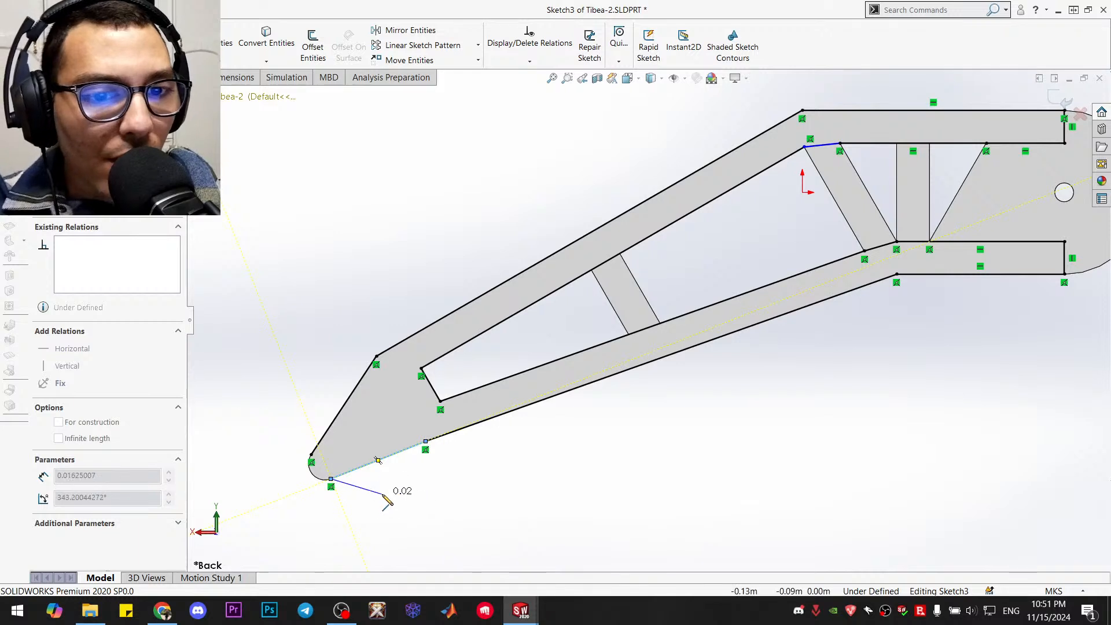
{"action": "key", "text": "Escape"}
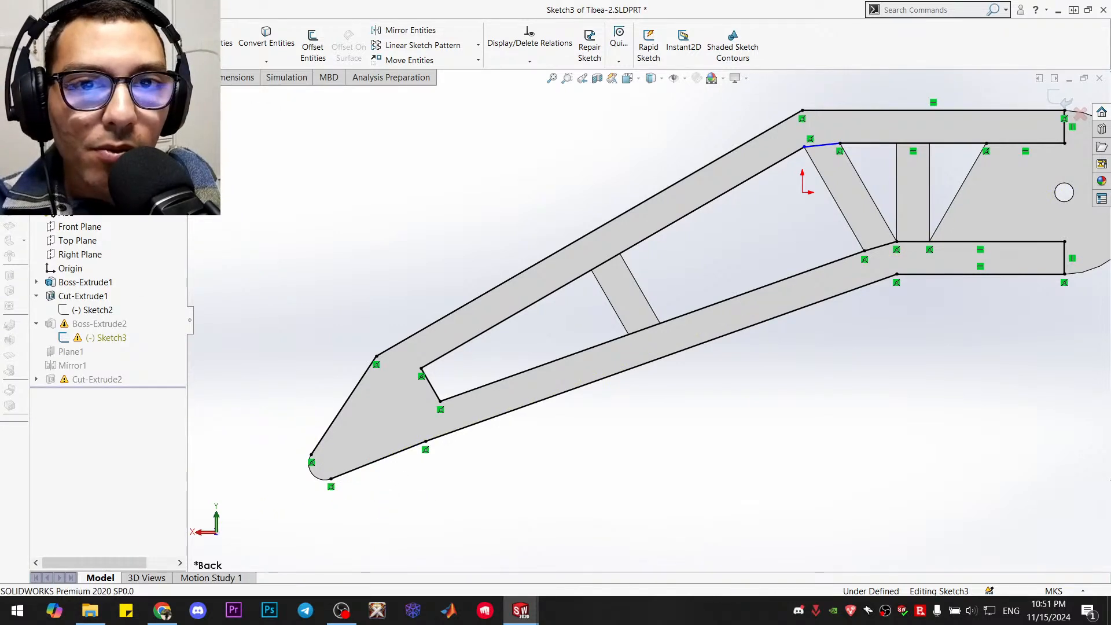
Close the Sketch3 foot outline with a circle concentric to the rounded tip, power-trimmed to its outer arc
{"action": "left_click", "coordinate": [109, 30]}
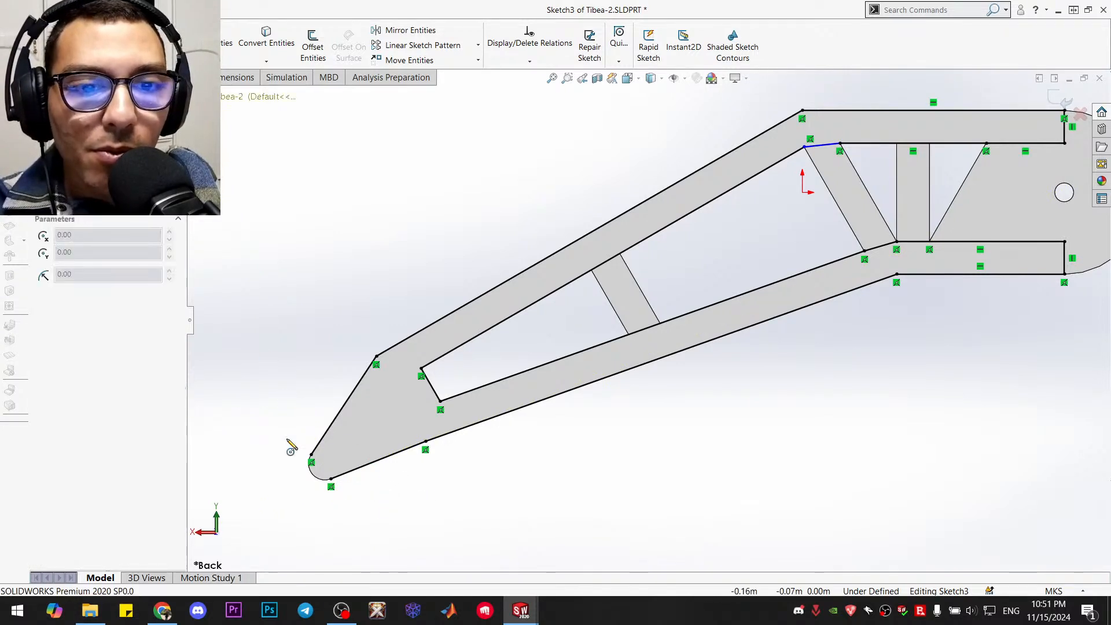
{"action": "left_click", "coordinate": [325, 463]}
{"action": "left_click", "coordinate": [313, 475]}
{"action": "key", "text": "Escape"}
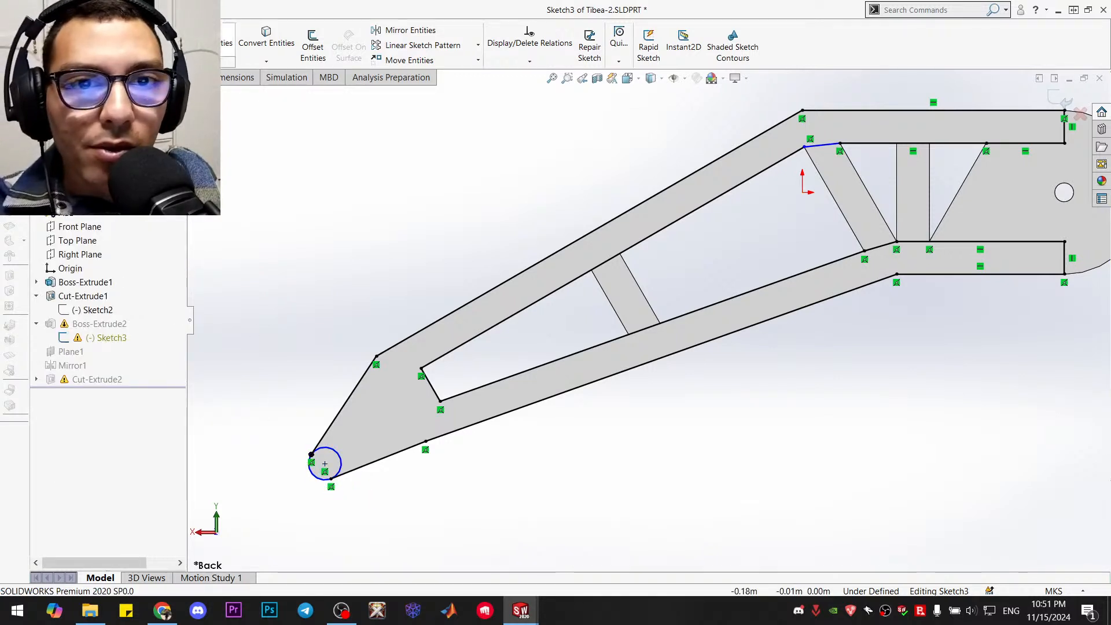
{"action": "left_click", "coordinate": [210, 38]}
{"action": "left_click_drag", "start_coordinate": [354, 465], "coordinate": [339, 469]}
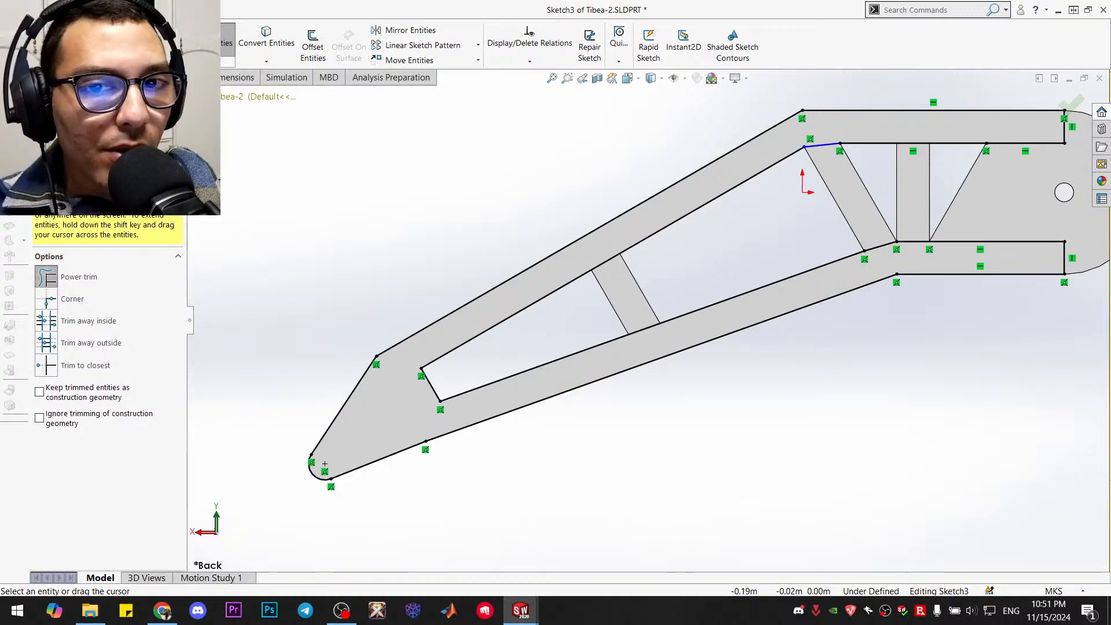
{"action": "left_click", "coordinate": [41, 132]}
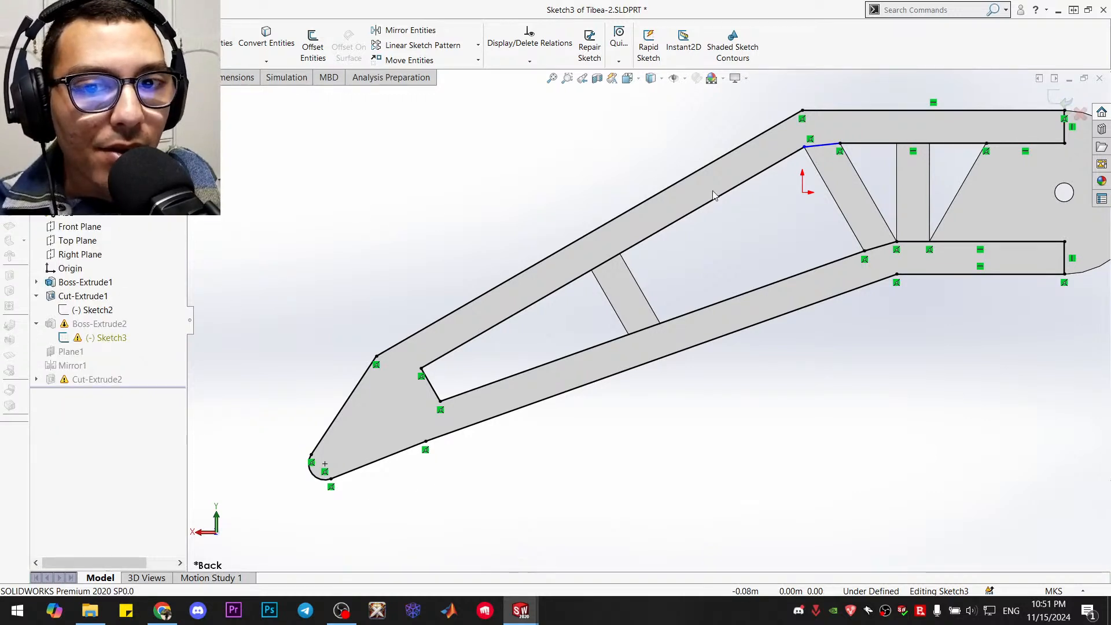
Exit Sketch3 and rebuild the part, ignoring the Sketch4 error, and show the tibia in isometric view
{"action": "left_click", "coordinate": [1055, 100]}
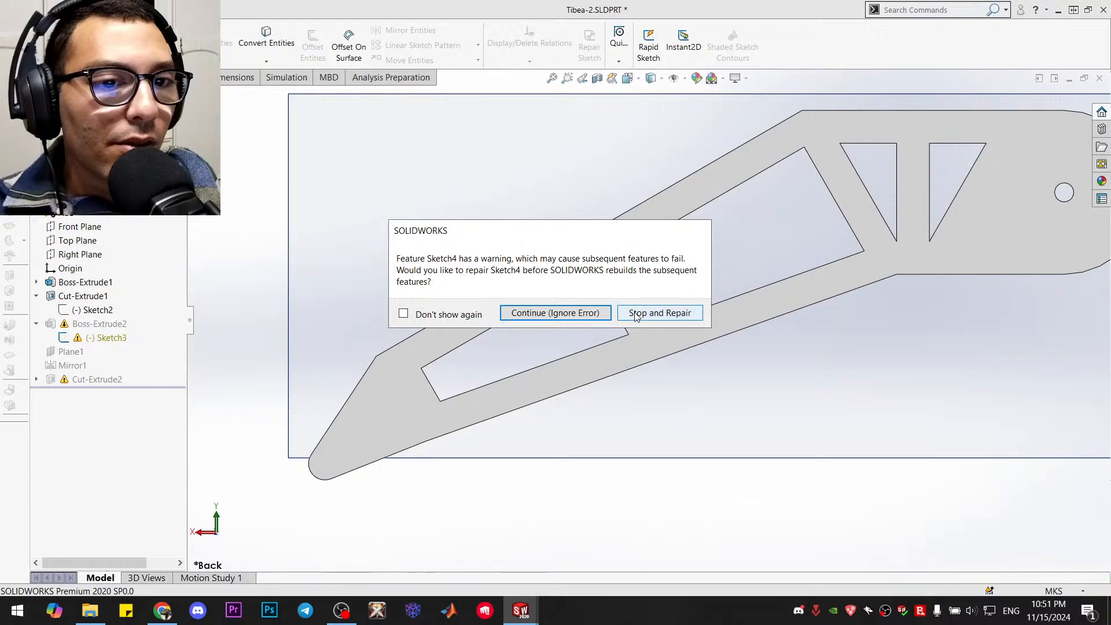
{"action": "left_click", "coordinate": [596, 313]}
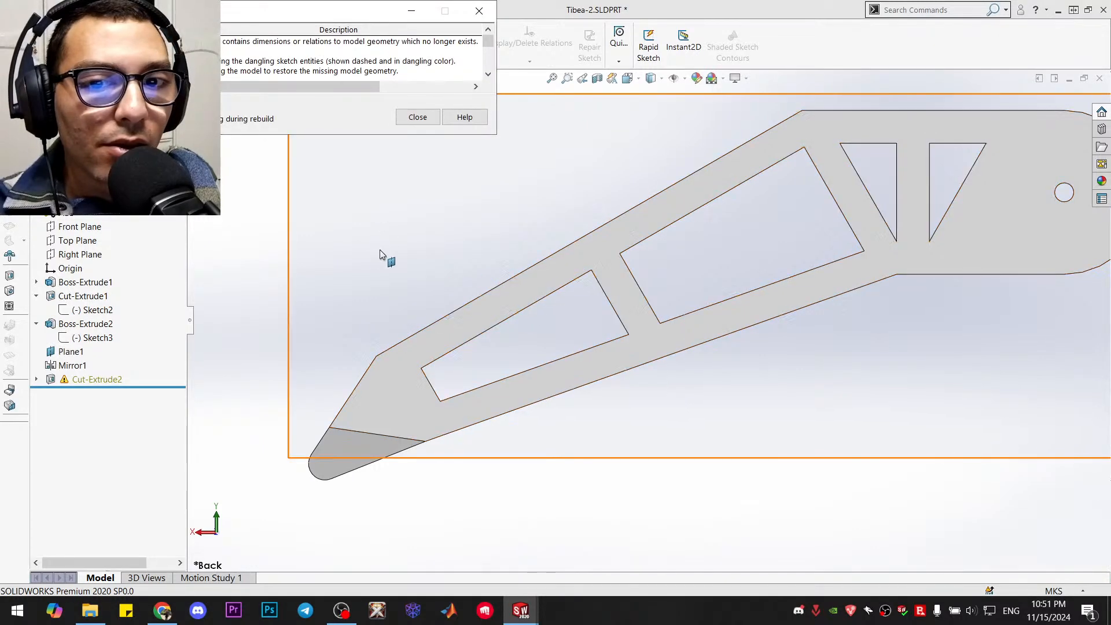
{"action": "left_click", "coordinate": [418, 117]}
{"action": "middle_click_drag", "start_coordinate": [362, 233], "coordinate": [398, 281]}
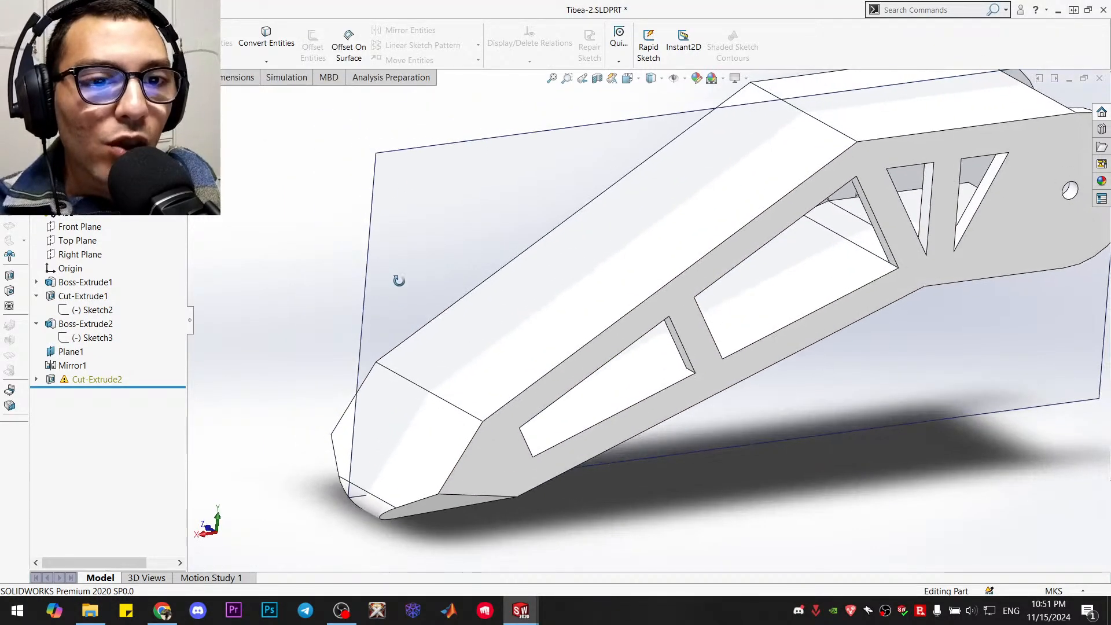
{"action": "key", "text": "ctrl+7"}
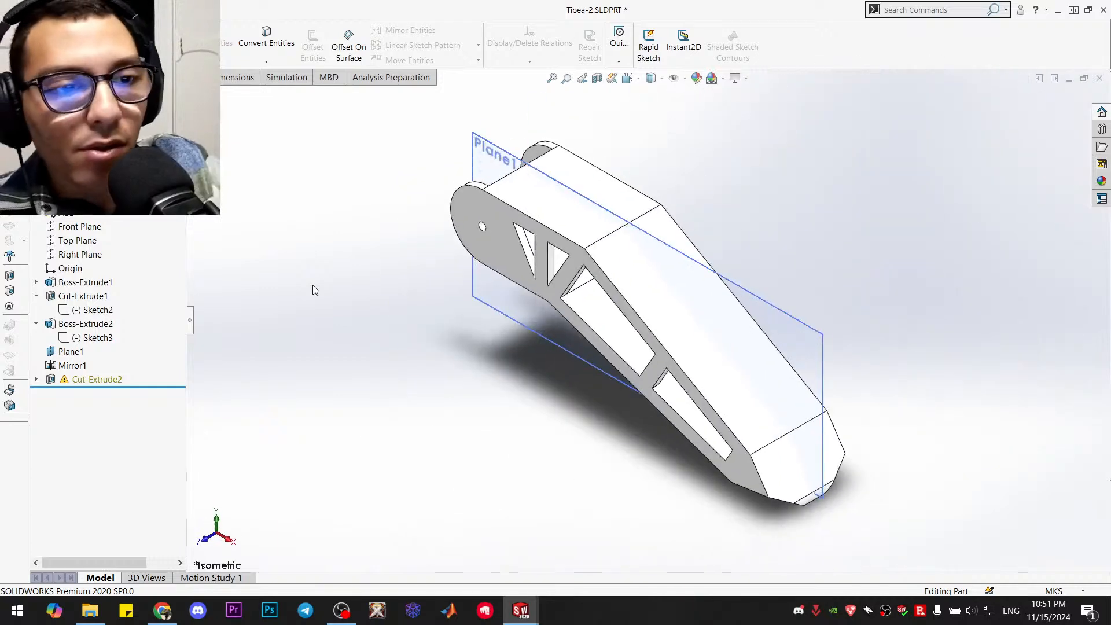
Edit Sketch4 of Cut-Extrude2 and delete the dangling coincident relations at the upper endpoints of both sloping lines
{"action": "left_click", "coordinate": [92, 379]}
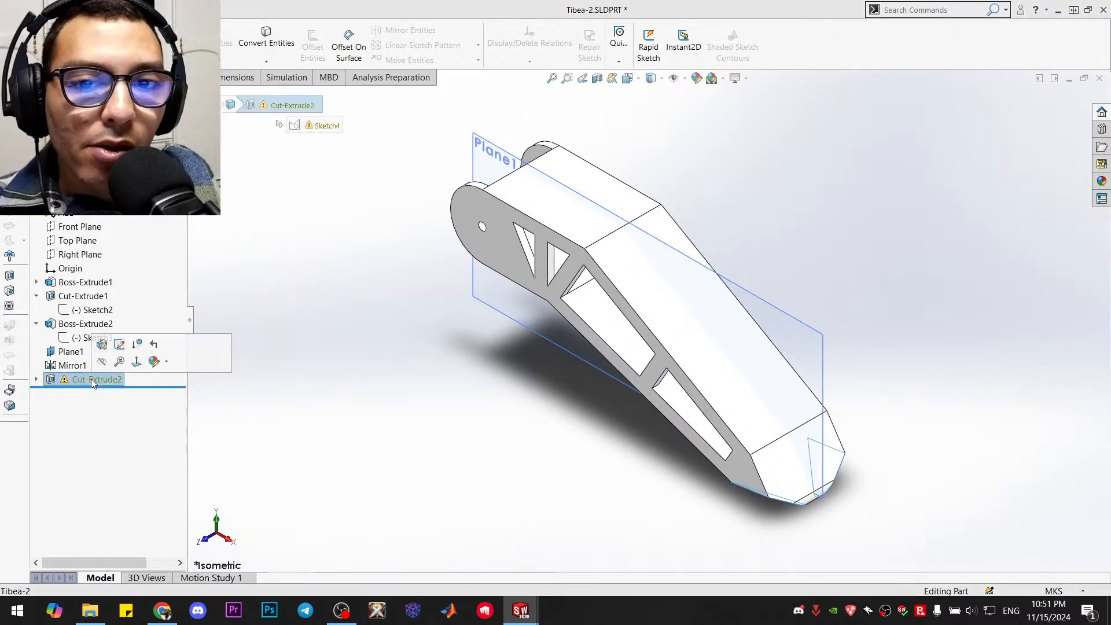
{"action": "left_click", "coordinate": [119, 344]}
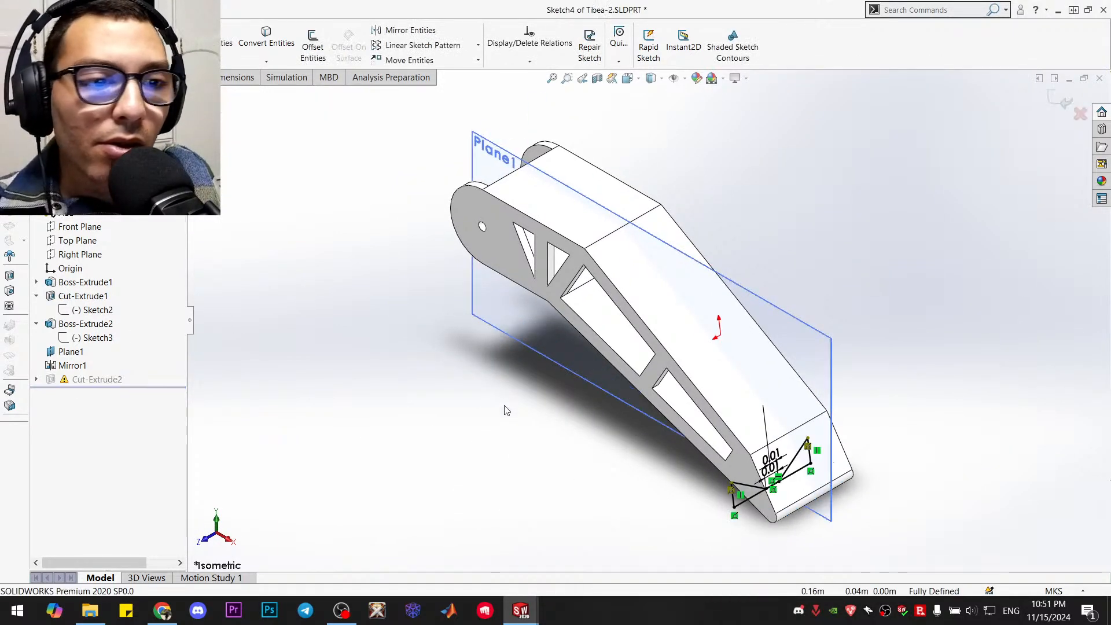
{"action": "key", "text": "ctrl+8"}
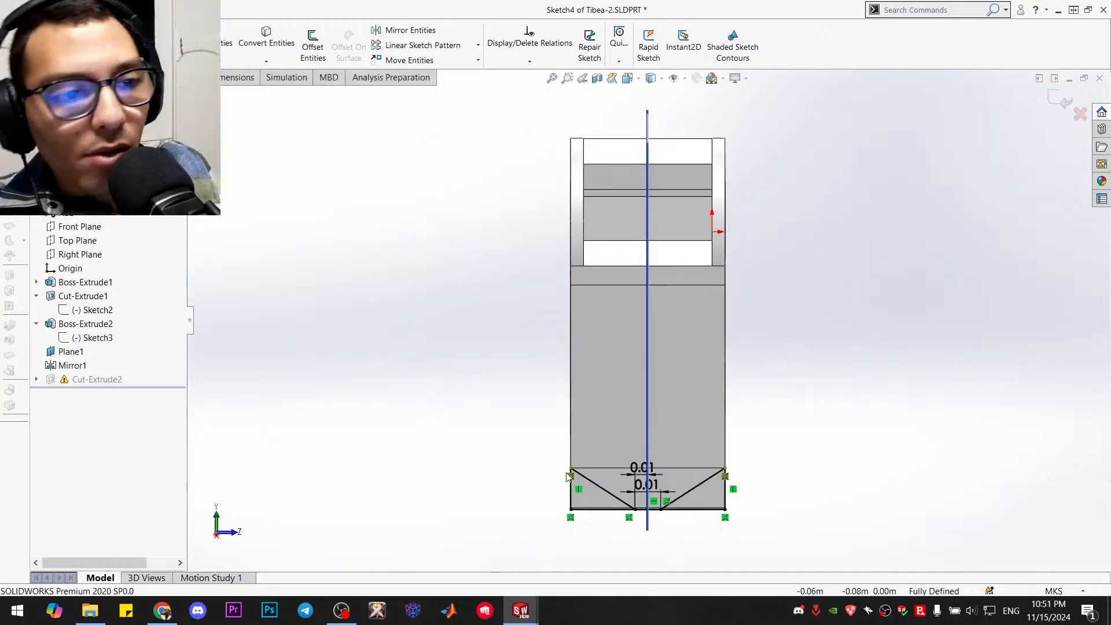
{"action": "scroll", "coordinate": [664, 468], "scroll_direction": "down", "scroll_amount": 1}
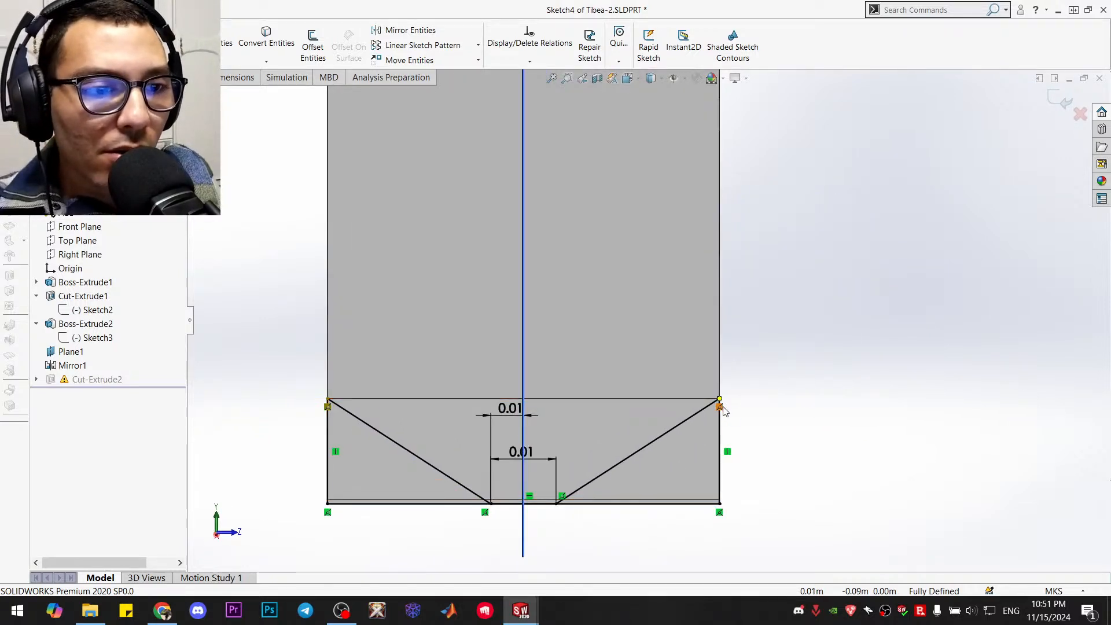
{"action": "key", "text": "Delete"}
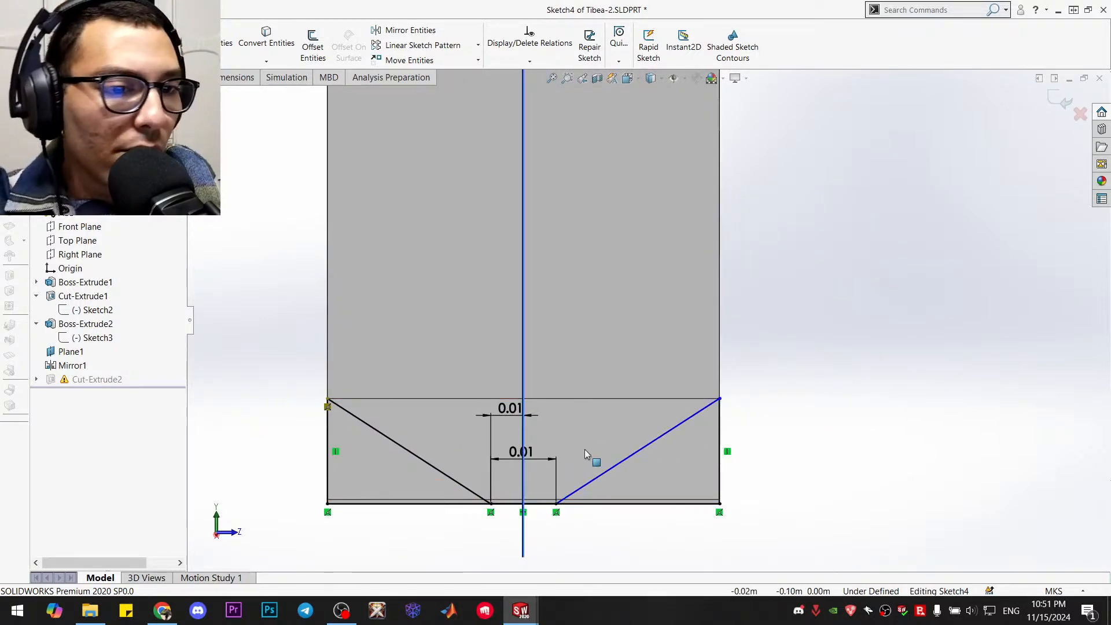
{"action": "left_click", "coordinate": [329, 406]}
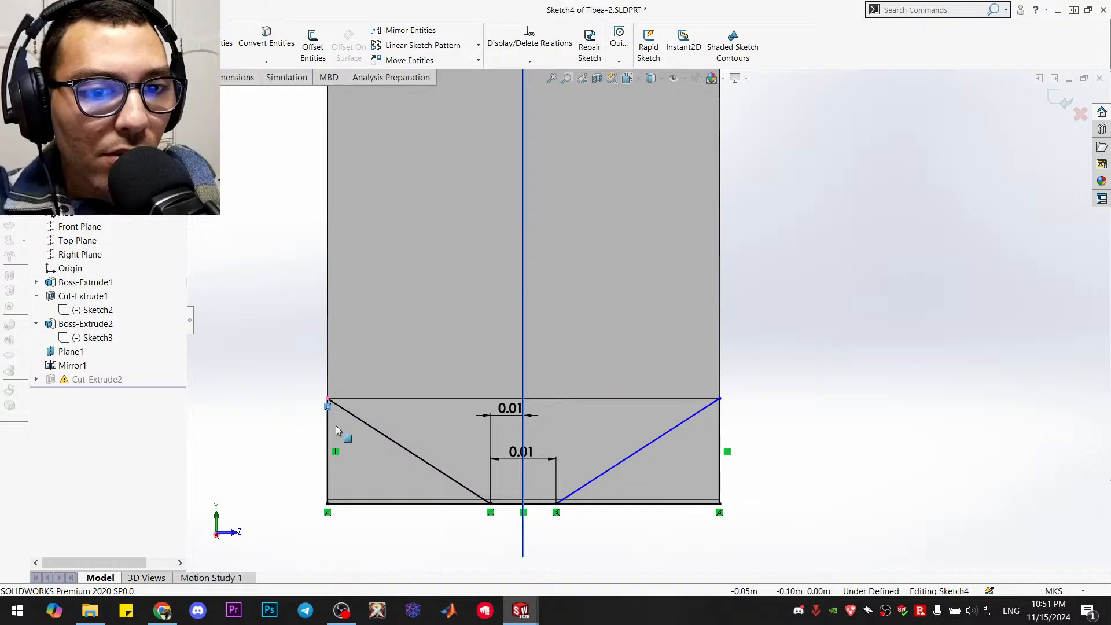
{"action": "key", "text": "Delete"}
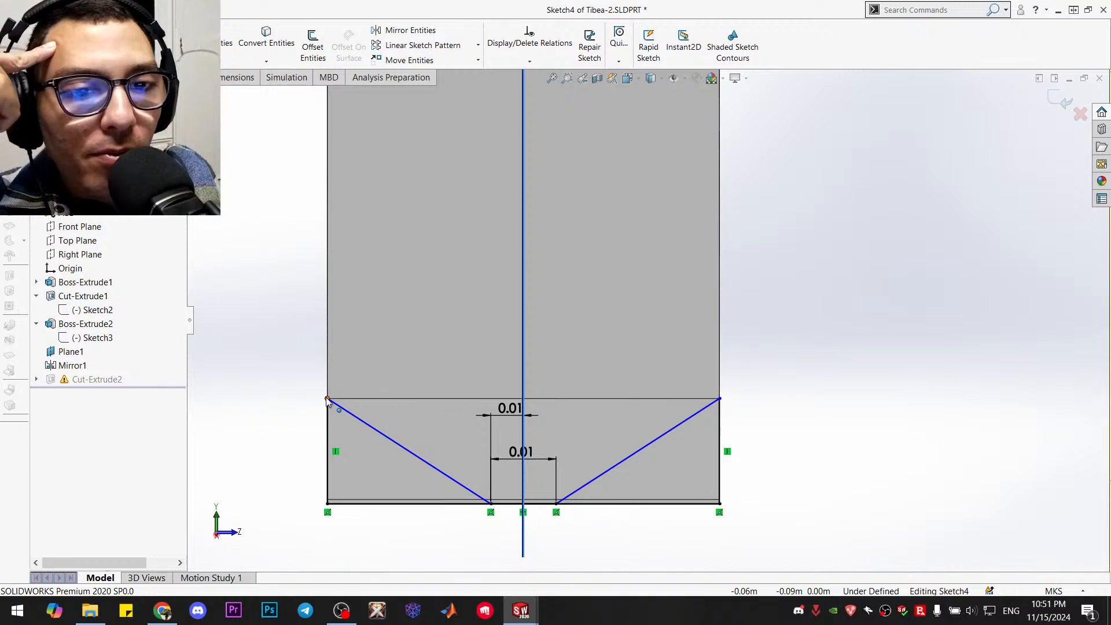
Reattach the upper endpoints of both sloping lines in Sketch4 to the model's outer corners at the foot edge
{"action": "left_click", "coordinate": [327, 399]}
{"action": "left_click_drag", "start_coordinate": [336, 403], "coordinate": [335, 401]}
{"action": "left_click", "coordinate": [293, 432]}
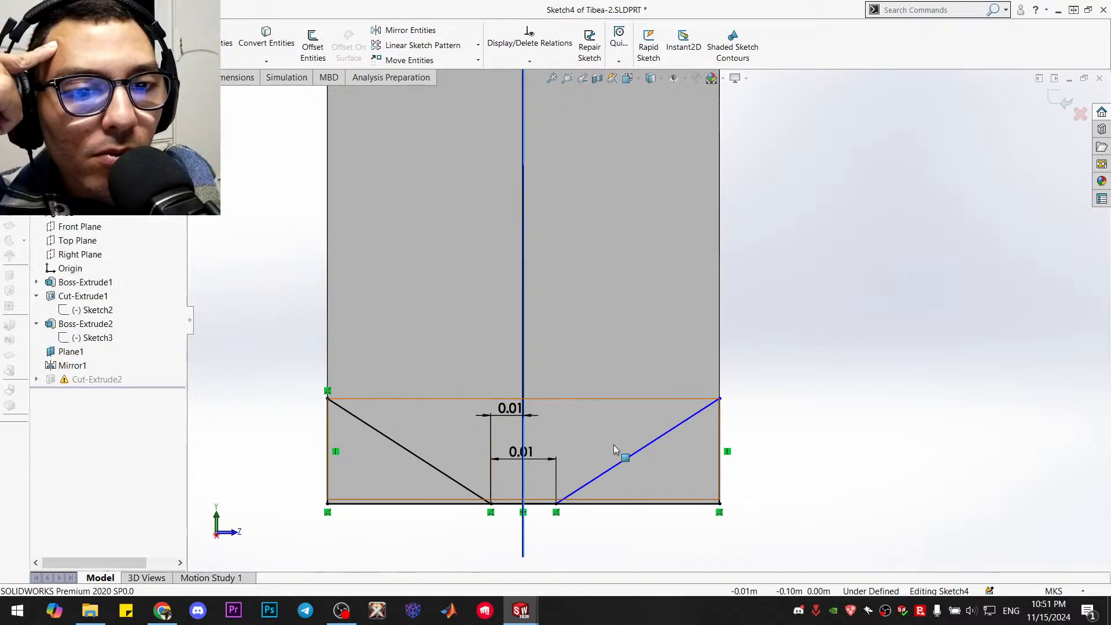
{"action": "mouse_move", "coordinate": [717, 401]}
{"action": "left_mouse_down"}
{"action": "mouse_move", "coordinate": [720, 410]}
{"action": "mouse_move", "coordinate": [721, 400]}
{"action": "left_mouse_up"}
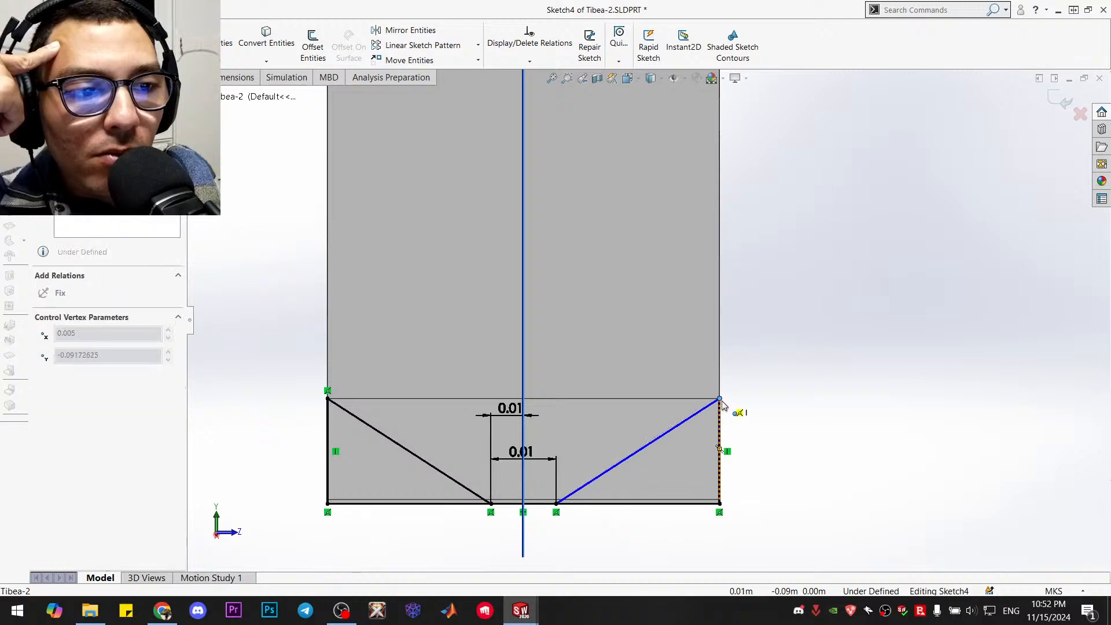
{"action": "left_click", "coordinate": [755, 412]}
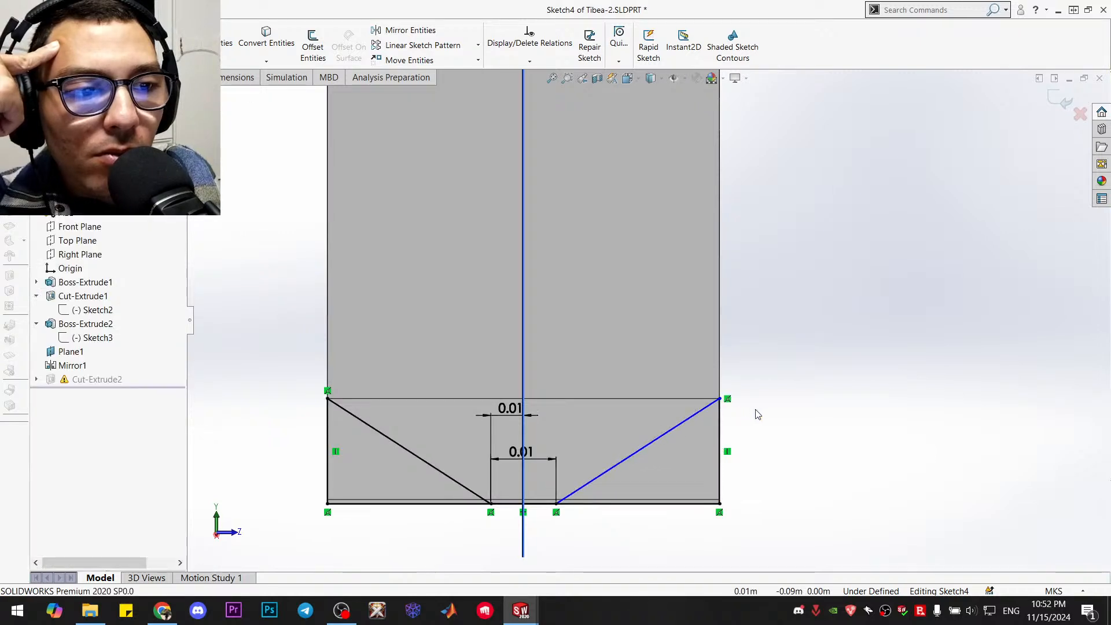
{"action": "left_click", "coordinate": [718, 405]}
{"action": "left_click_drag", "start_coordinate": [718, 409], "coordinate": [719, 401]}
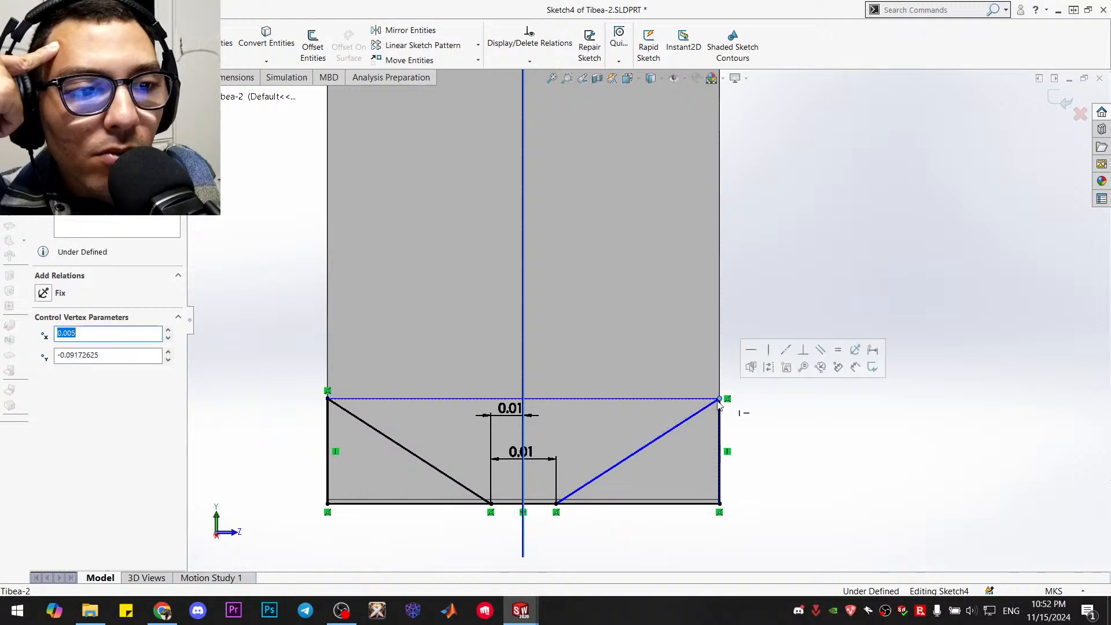
{"action": "left_click", "coordinate": [819, 422]}
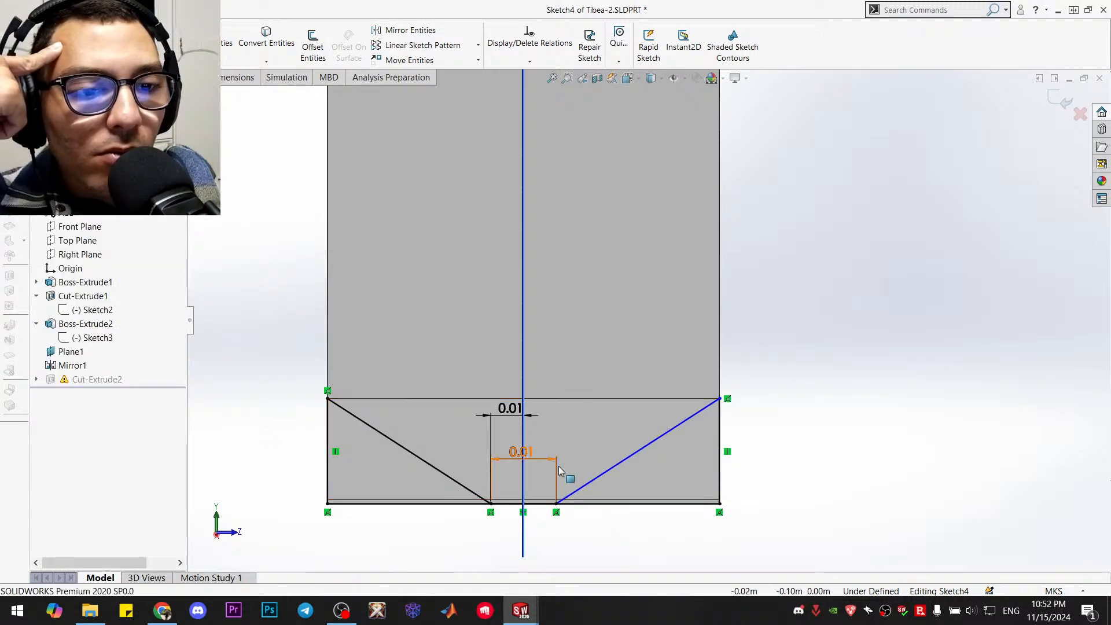
Exit Sketch4 and rebuild the part, ignoring its error and dismissing the rebuild error list
{"action": "left_click", "coordinate": [1065, 99]}
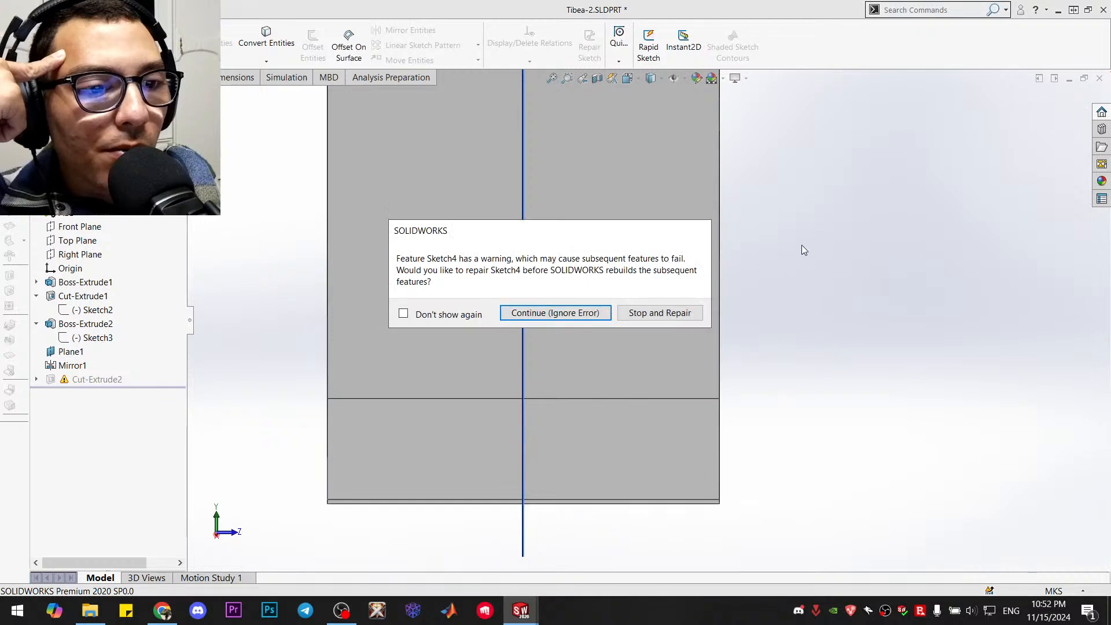
{"action": "left_click", "coordinate": [558, 321]}
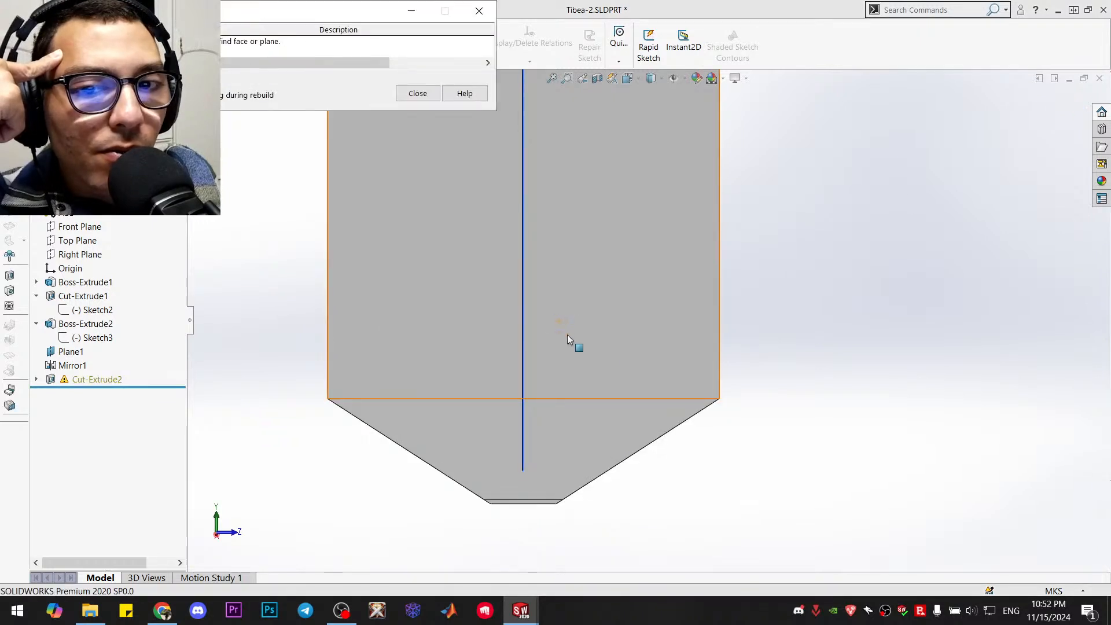
{"action": "left_click", "coordinate": [246, 44]}
{"action": "left_click", "coordinate": [416, 94]}
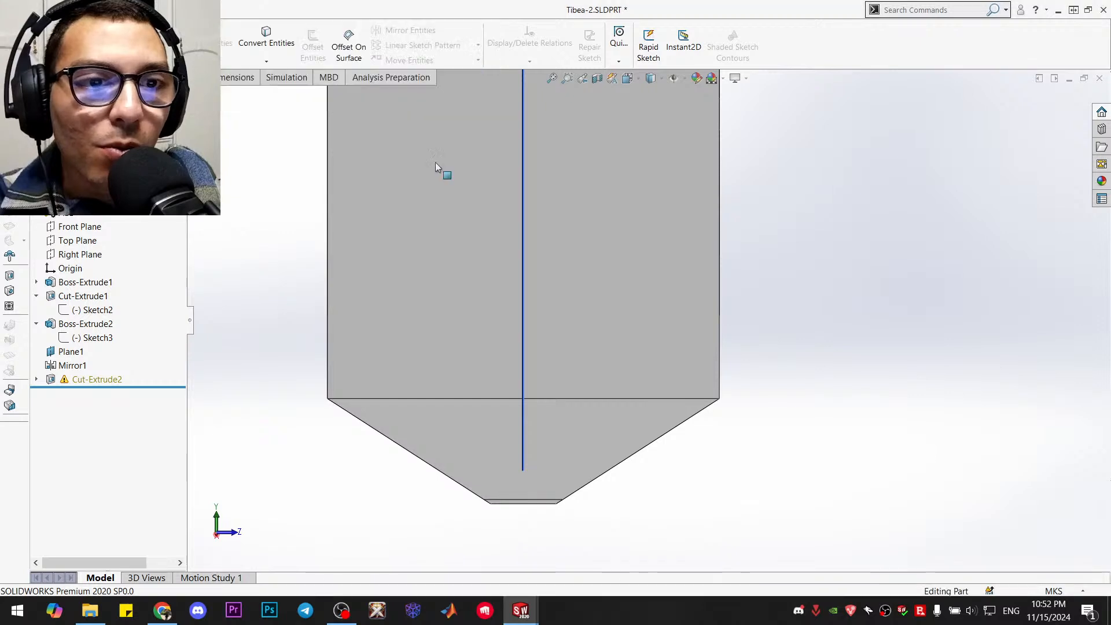
Reassign the sketch plane of Sketch4 in Cut-Extrude2 to the tibia's lower foot face and inspect the rebuilt foot
{"action": "left_click", "coordinate": [36, 379]}
{"action": "left_click", "coordinate": [92, 394]}
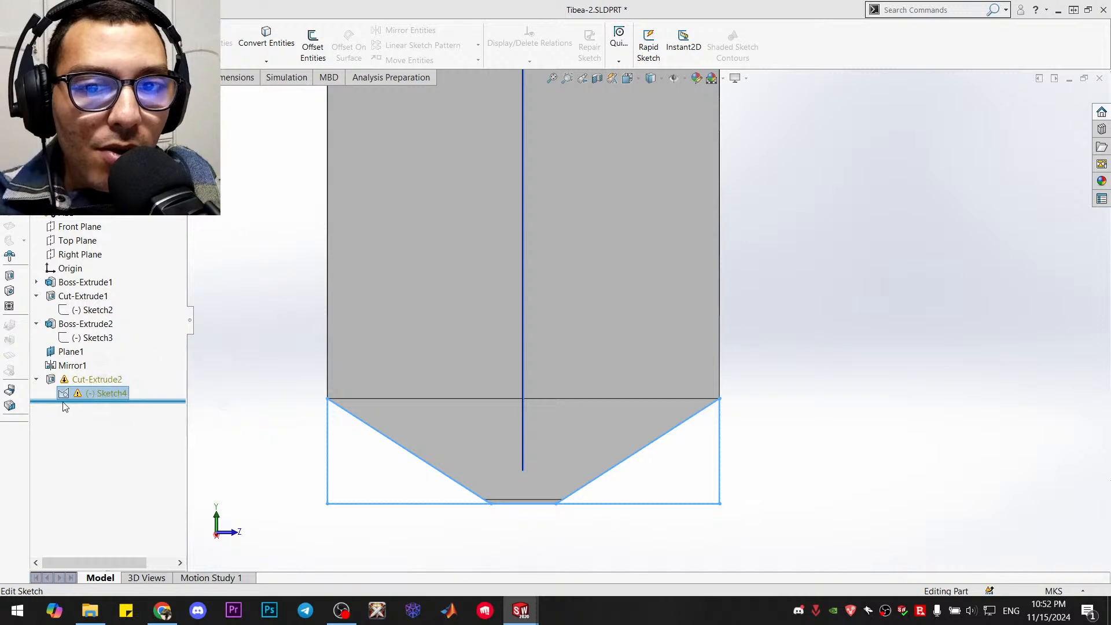
{"action": "right_click", "coordinate": [81, 394]}
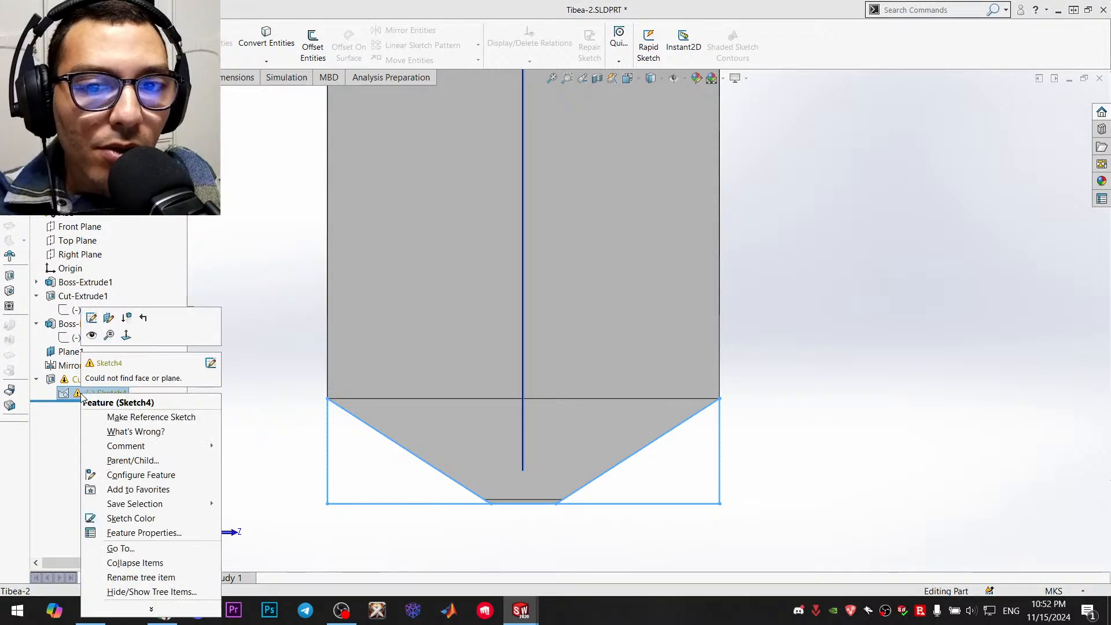
{"action": "left_click", "coordinate": [108, 320]}
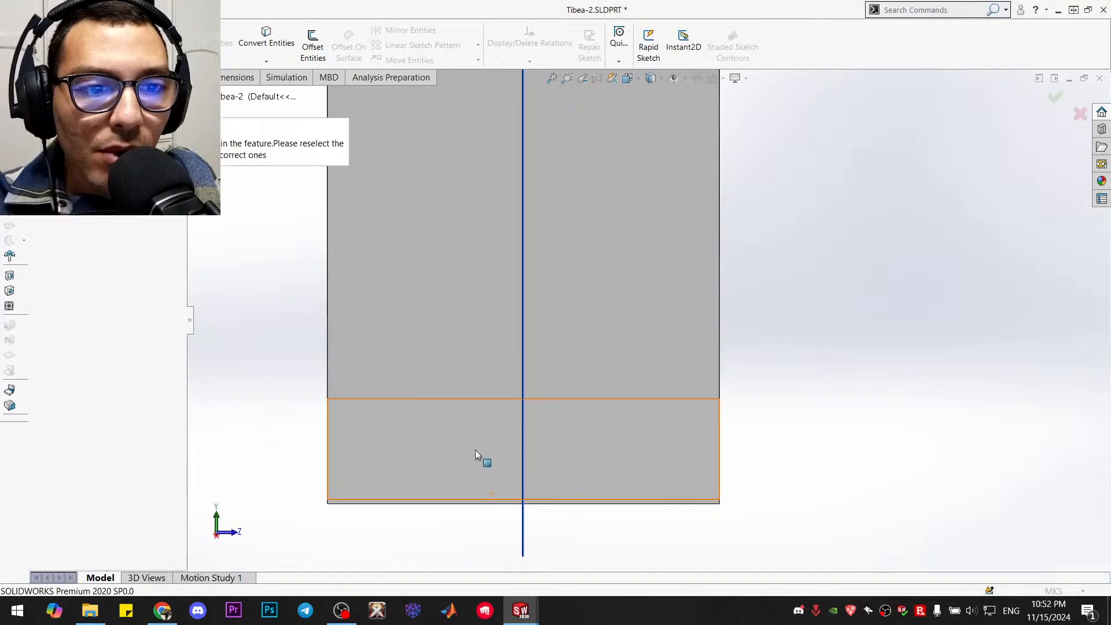
{"action": "left_click", "coordinate": [393, 460]}
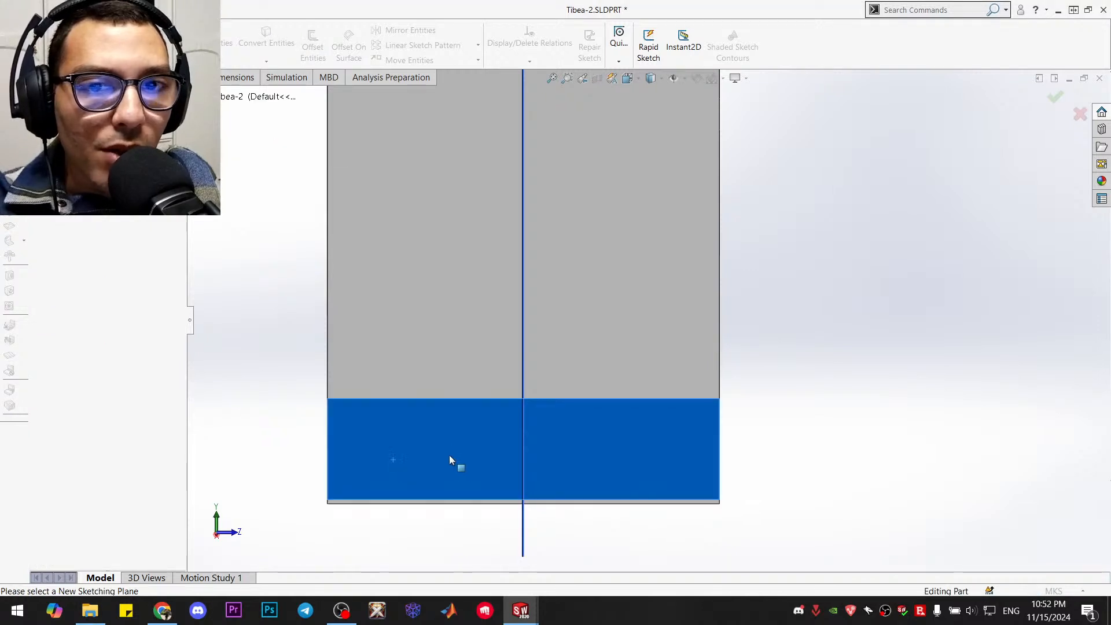
{"action": "left_click", "coordinate": [40, 129]}
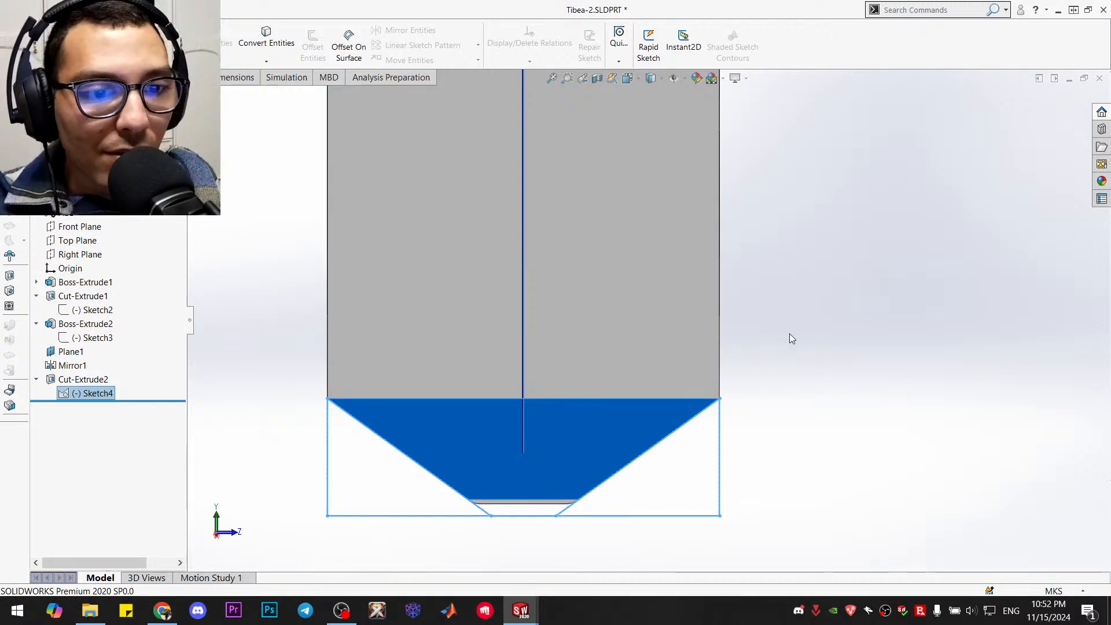
{"action": "mouse_move", "coordinate": [789, 333]}
{"action": "middle_mouse_down"}
{"action": "mouse_move", "coordinate": [818, 344]}
{"action": "mouse_move", "coordinate": [770, 399]}
{"action": "middle_mouse_up"}
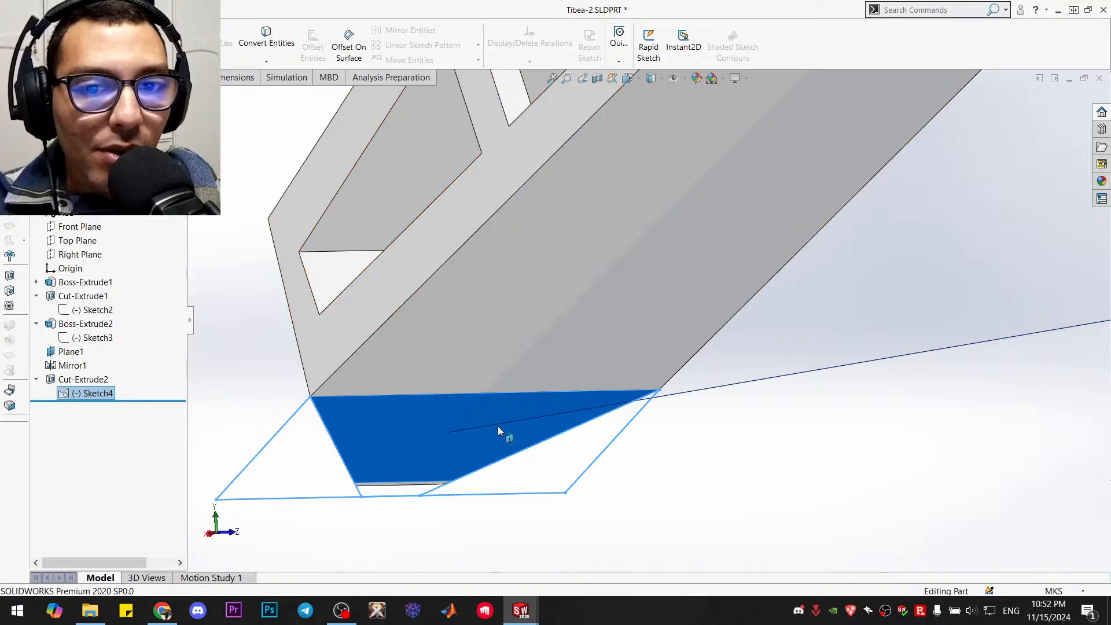
{"action": "scroll", "coordinate": [696, 426], "scroll_direction": "up", "scroll_amount": 3}
{"action": "left_click", "coordinate": [769, 422]}
{"action": "middle_click_drag", "start_coordinate": [768, 422], "coordinate": [645, 425]}
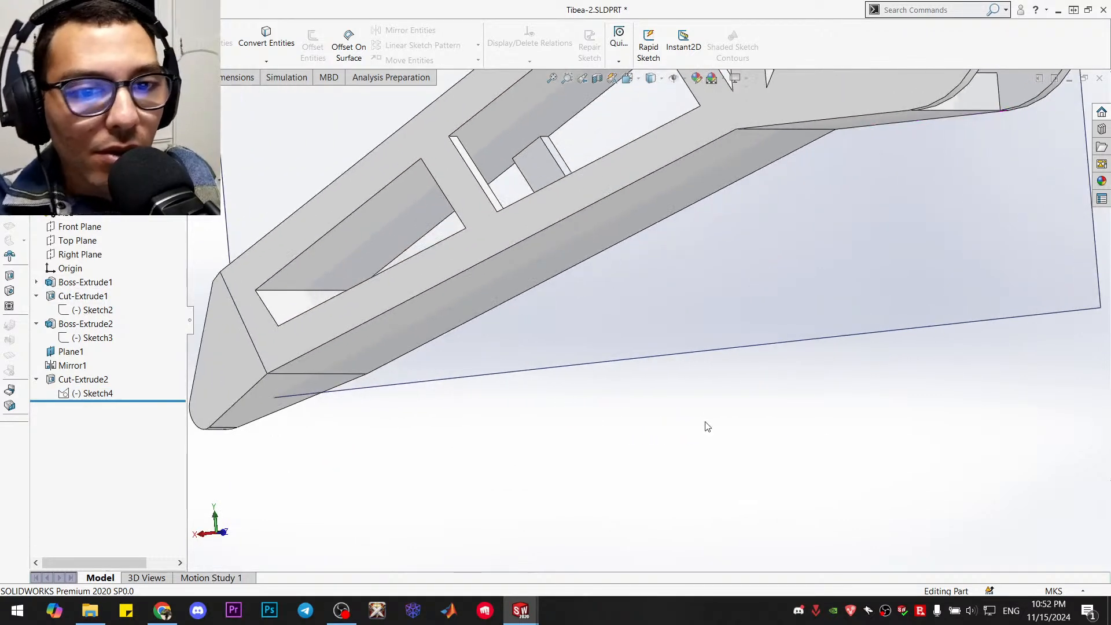
{"action": "key", "text": "ctrl+7"}
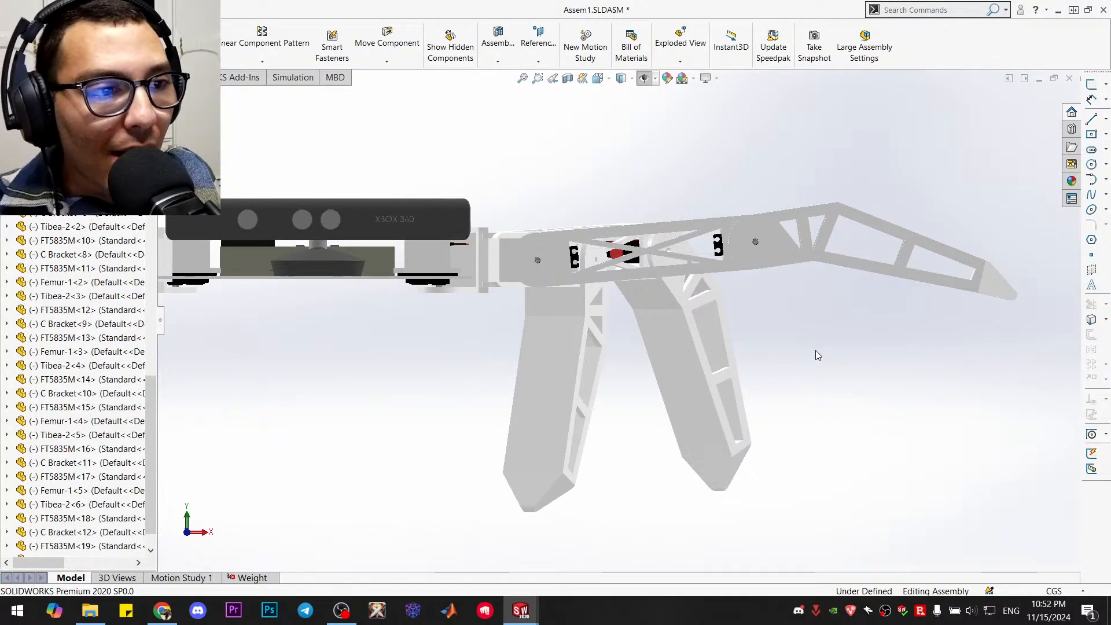
In the Assem1 assembly, pose the front leg beside the XBOX 360 sensor with its femur raised and tibia folded down toward the body
{"action": "scroll", "coordinate": [842, 289], "scroll_direction": "up", "scroll_amount": 1}
{"action": "scroll", "coordinate": [844, 288], "scroll_direction": "down", "scroll_amount": 2}
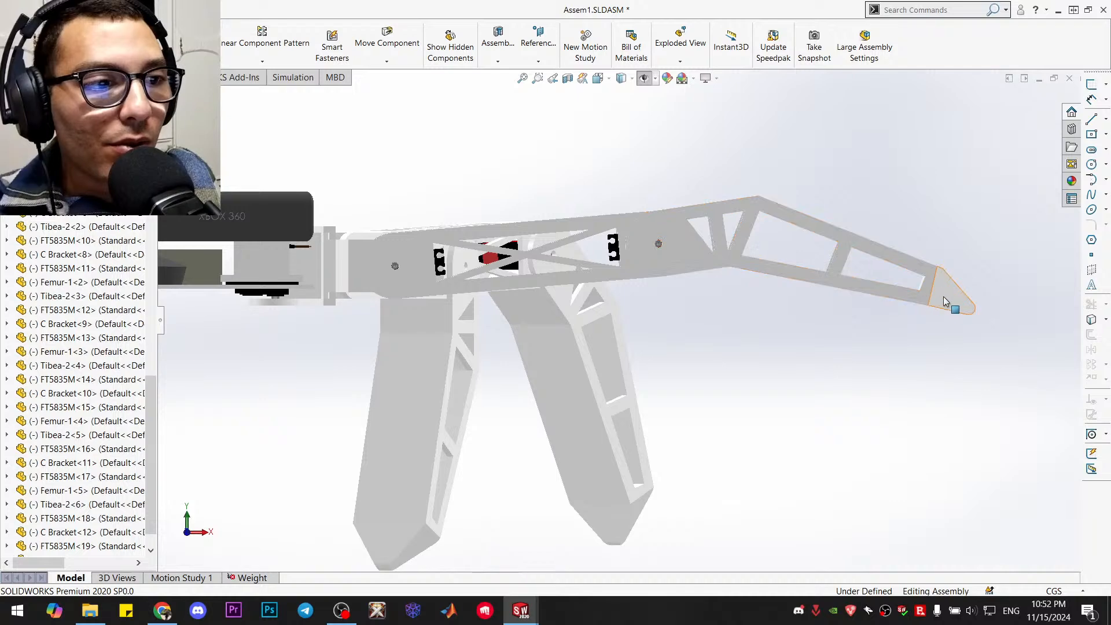
{"action": "mouse_move", "coordinate": [952, 286]}
{"action": "middle_mouse_down"}
{"action": "mouse_move", "coordinate": [921, 353]}
{"action": "mouse_move", "coordinate": [934, 285]}
{"action": "middle_mouse_up"}
{"action": "middle_click_drag", "start_coordinate": [746, 255], "coordinate": [881, 310]}
{"action": "key", "text": "ctrl+1"}
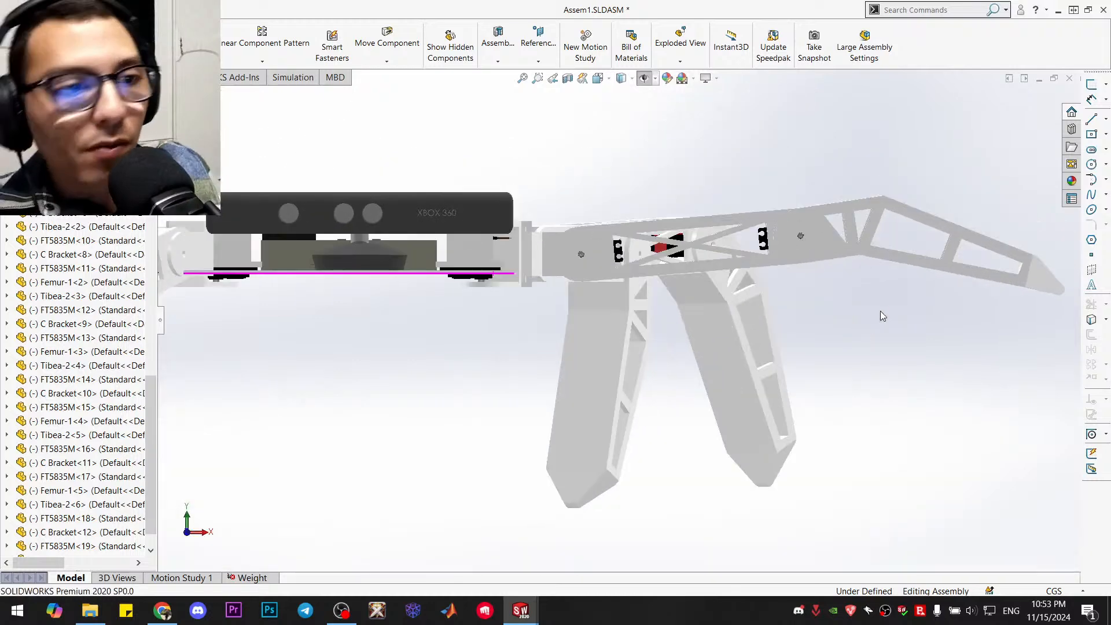
{"action": "scroll", "coordinate": [880, 311], "scroll_direction": "up", "scroll_amount": 1}
{"action": "scroll", "coordinate": [895, 313], "scroll_direction": "down", "scroll_amount": 2}
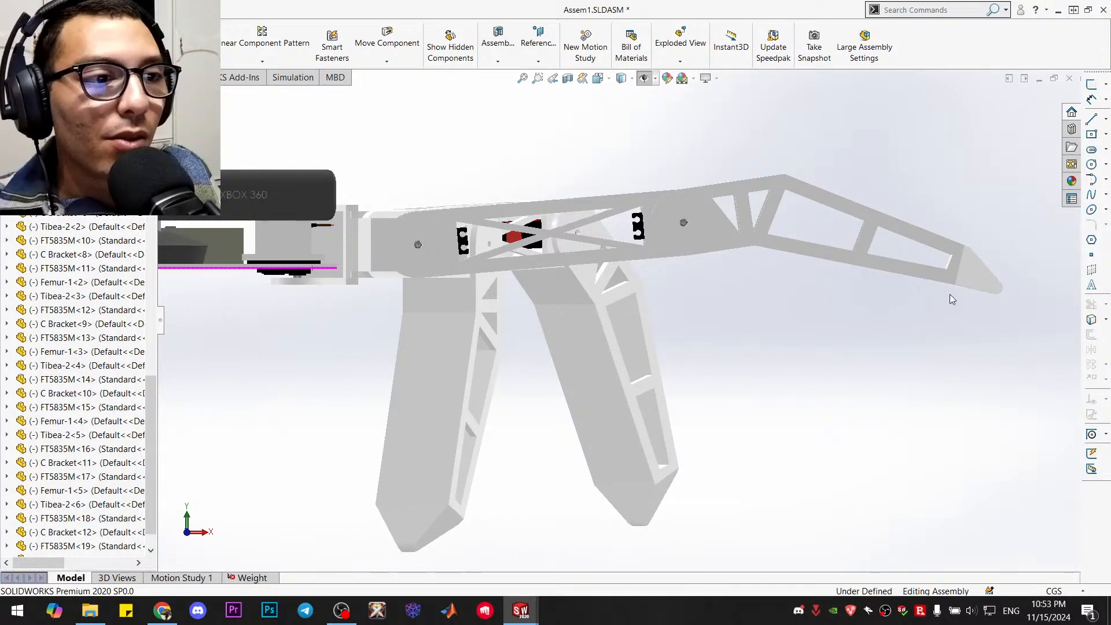
{"action": "left_click", "coordinate": [964, 284]}
{"action": "left_click_drag", "start_coordinate": [964, 290], "coordinate": [432, 280]}
{"action": "left_click", "coordinate": [897, 360]}
{"action": "middle_click_drag", "start_coordinate": [377, 313], "coordinate": [345, 315]}
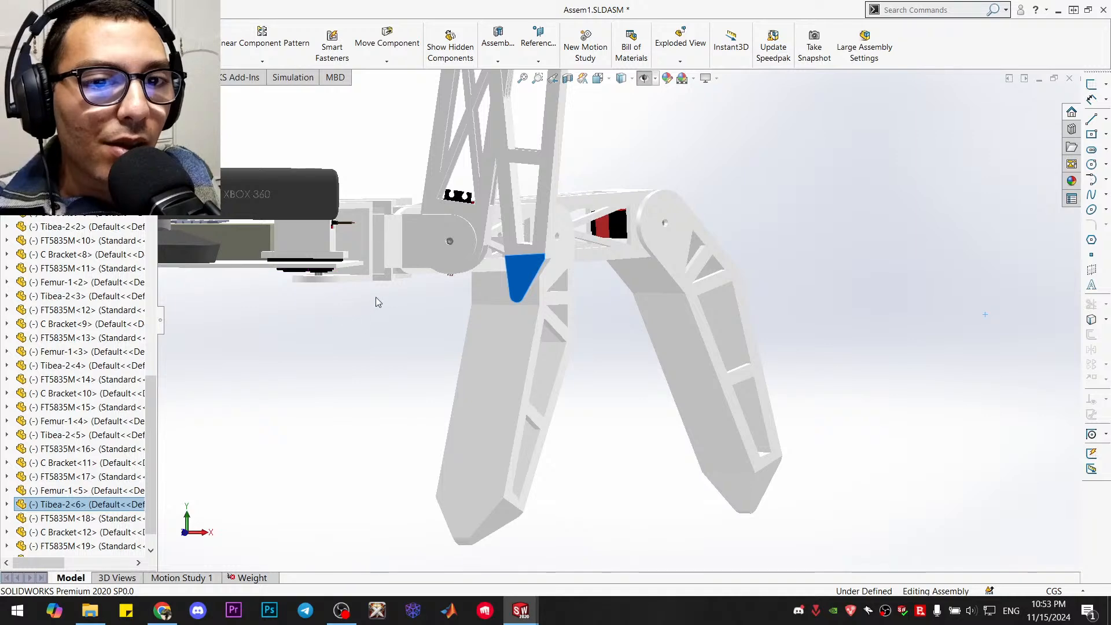
Examine the folded leg's reach against the body and other legs from below, squarely from the sensor face, and in isometric view
{"action": "key", "text": "f"}
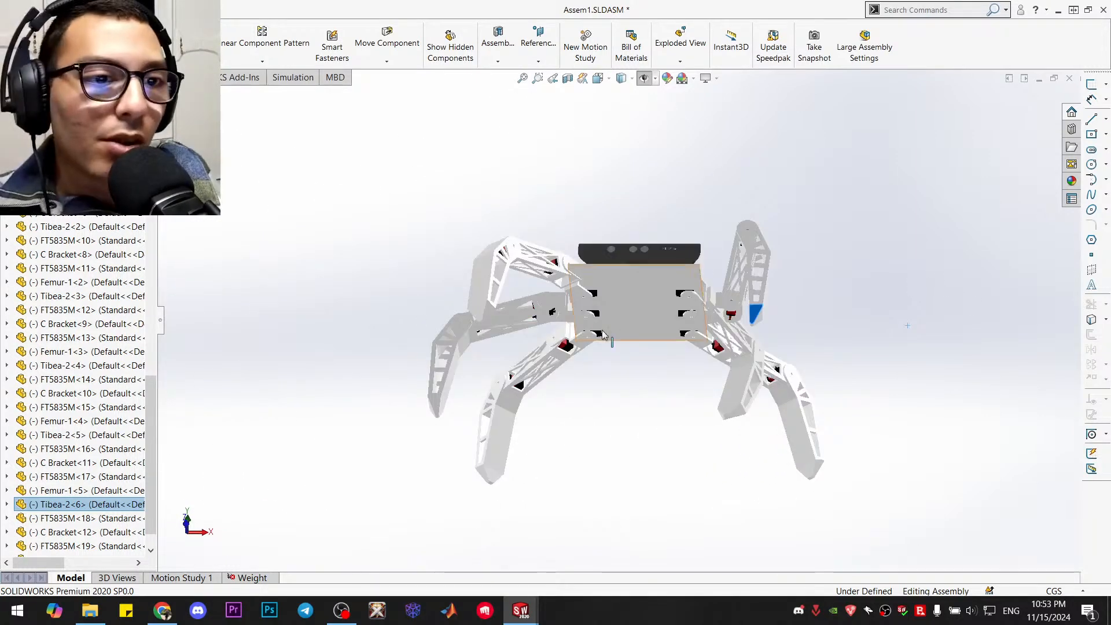
{"action": "middle_click_drag", "start_coordinate": [657, 278], "coordinate": [697, 425]}
{"action": "middle_click_drag", "start_coordinate": [628, 293], "coordinate": [859, 249]}
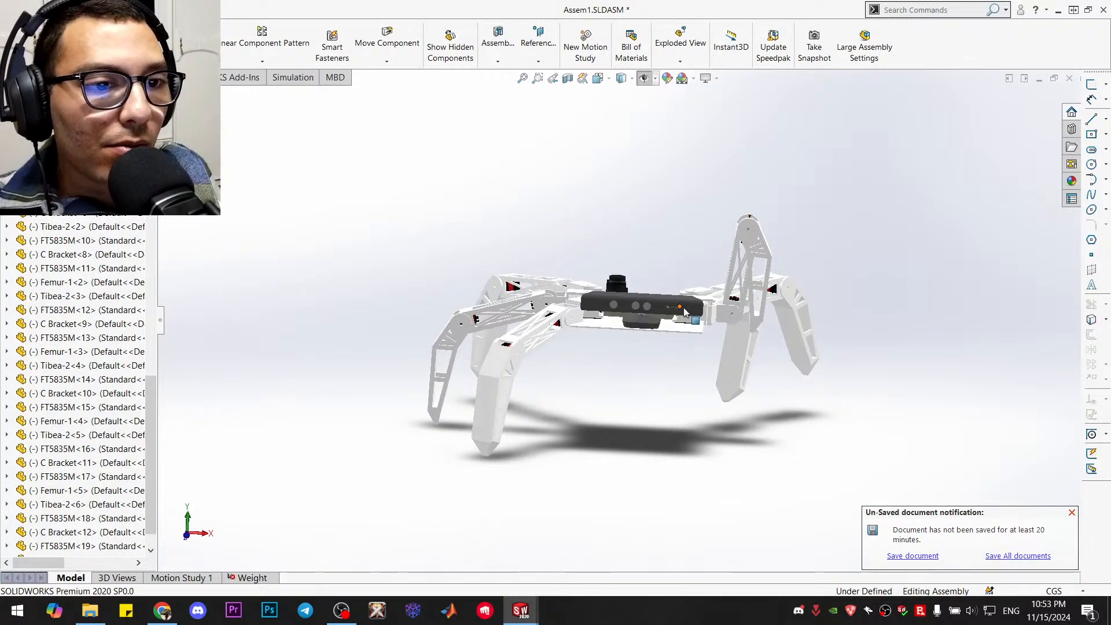
{"action": "left_click", "coordinate": [693, 313]}
{"action": "key", "text": "ctrl+8"}
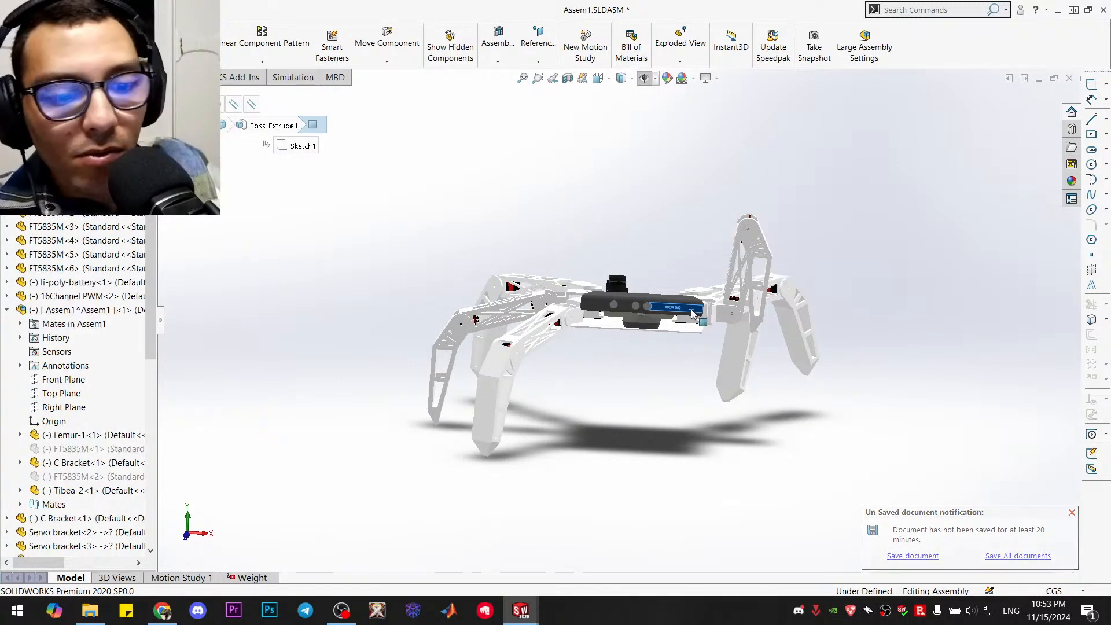
{"action": "scroll", "coordinate": [847, 242], "scroll_direction": "down", "scroll_amount": 3}
{"action": "scroll", "coordinate": [847, 242], "scroll_direction": "down", "scroll_amount": 2}
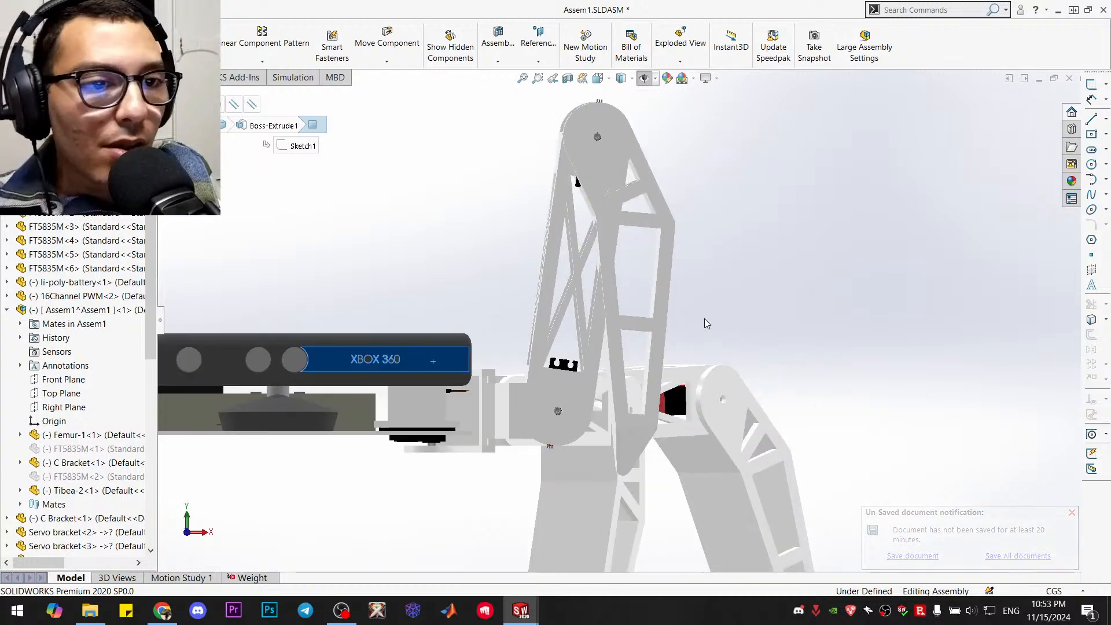
{"action": "scroll", "coordinate": [576, 449], "scroll_direction": "down", "scroll_amount": 3}
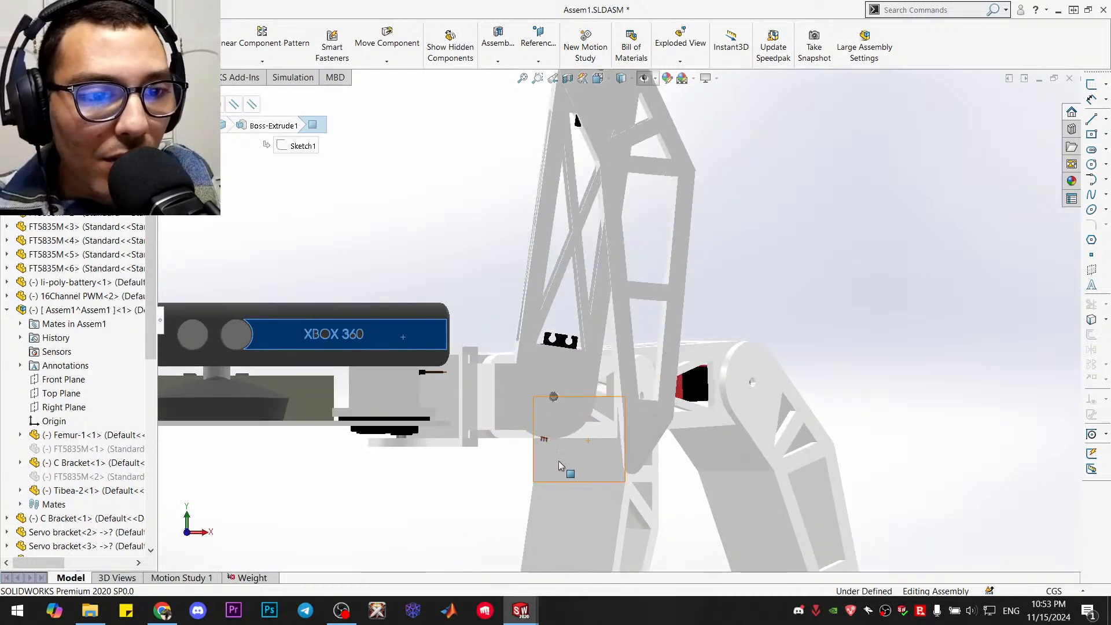
{"action": "scroll", "coordinate": [651, 444], "scroll_direction": "up", "scroll_amount": 3}
{"action": "scroll", "coordinate": [649, 283], "scroll_direction": "up", "scroll_amount": 3}
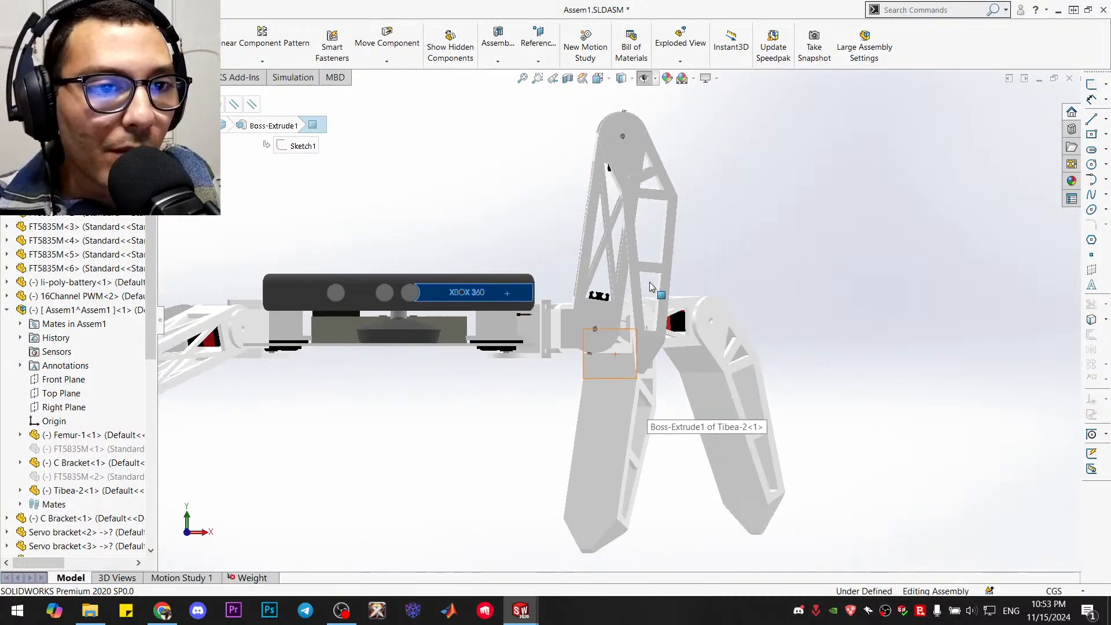
{"action": "scroll", "coordinate": [581, 240], "scroll_direction": "down", "scroll_amount": 3}
{"action": "left_click", "coordinate": [820, 240]}
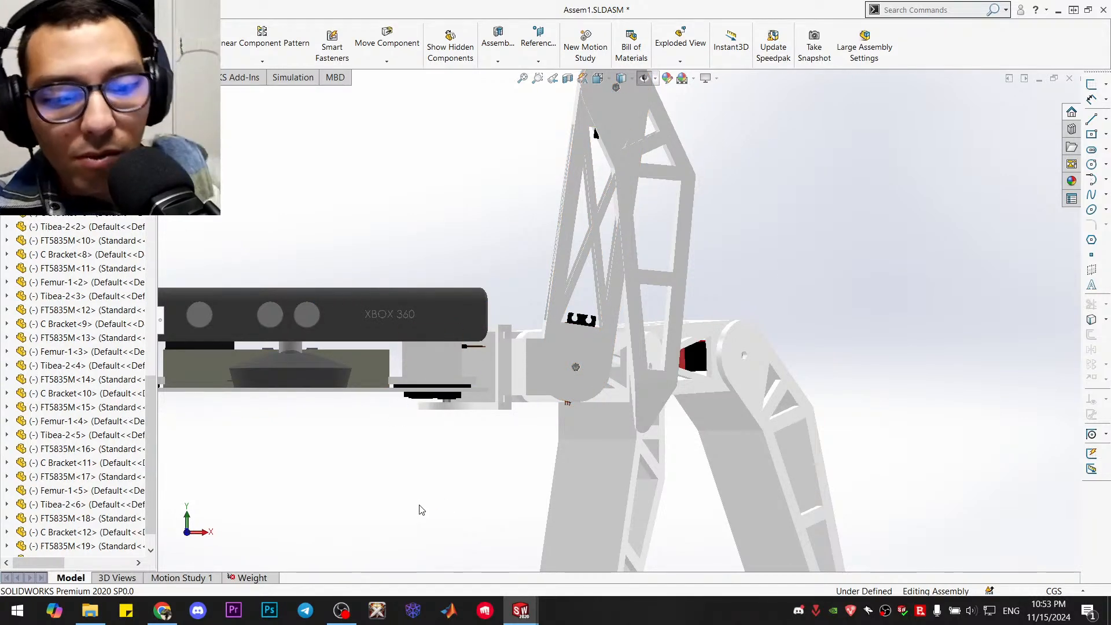
{"action": "key", "text": "ctrl+7"}
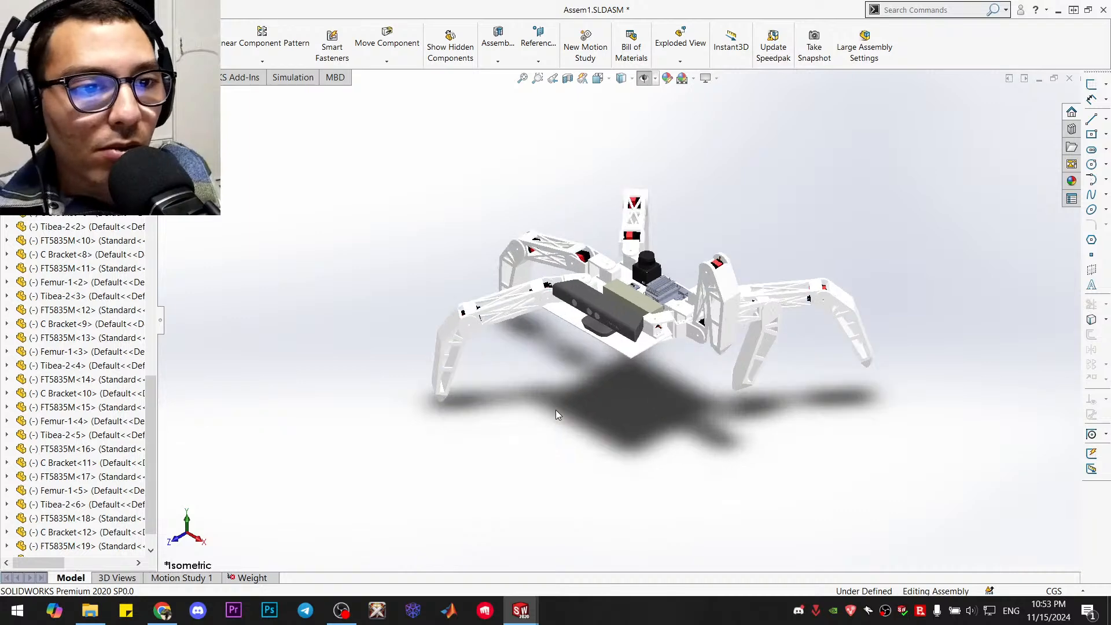
Save the assembly and its modified parts, storing the virtual components internally
{"action": "key", "text": "ctrl+s"}
{"action": "left_click", "coordinate": [498, 252]}
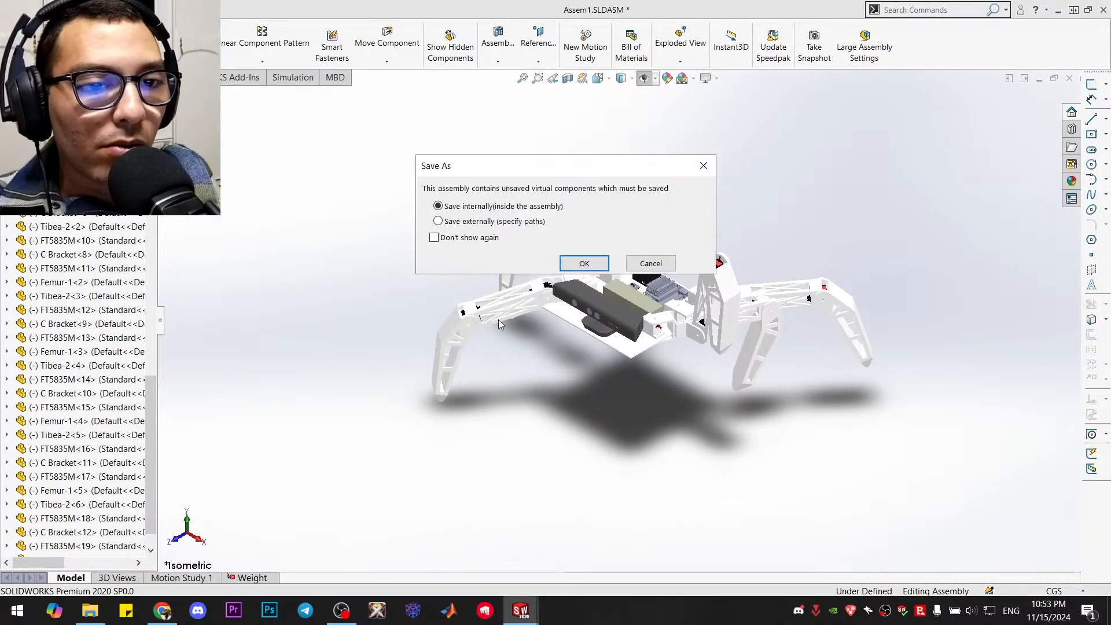
{"action": "left_click", "coordinate": [583, 264]}
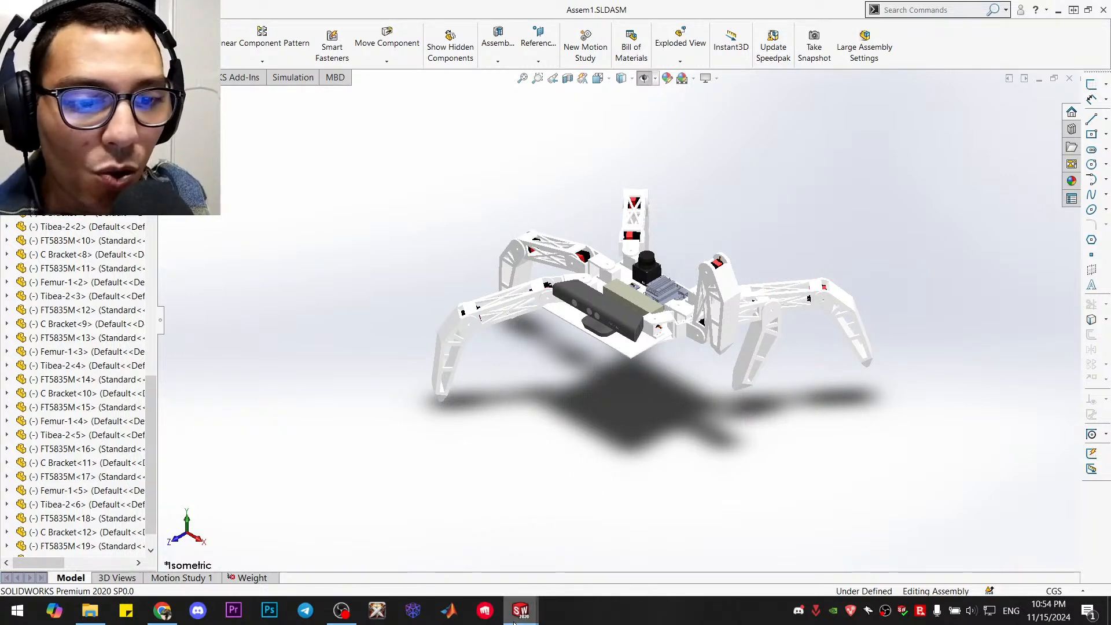
Close the Tibea-2 part and open the Femur-1 part from the assembly
{"action": "mouse_move", "coordinate": [520, 611]}
{"action": "left_click", "coordinate": [612, 539]}
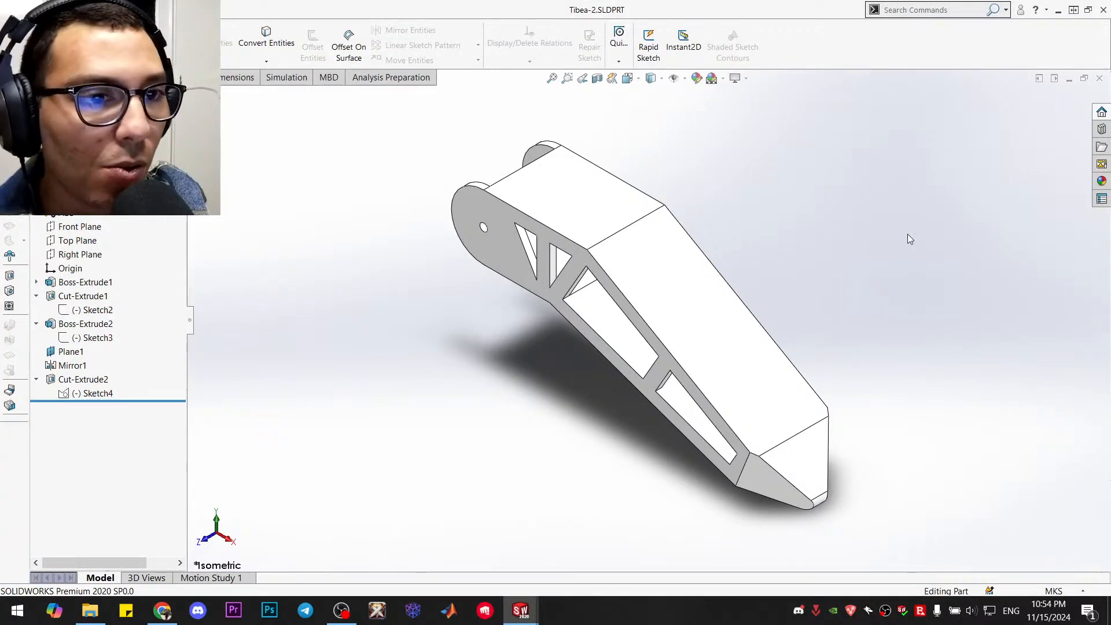
{"action": "left_click", "coordinate": [1098, 79]}
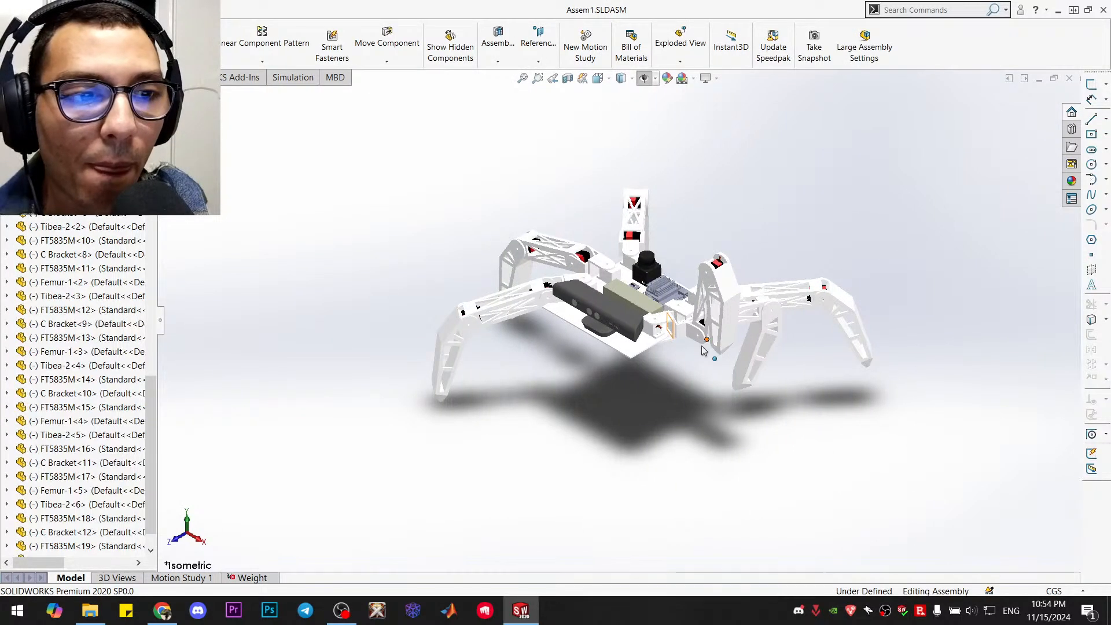
{"action": "scroll", "coordinate": [514, 339], "scroll_direction": "down", "scroll_amount": 6}
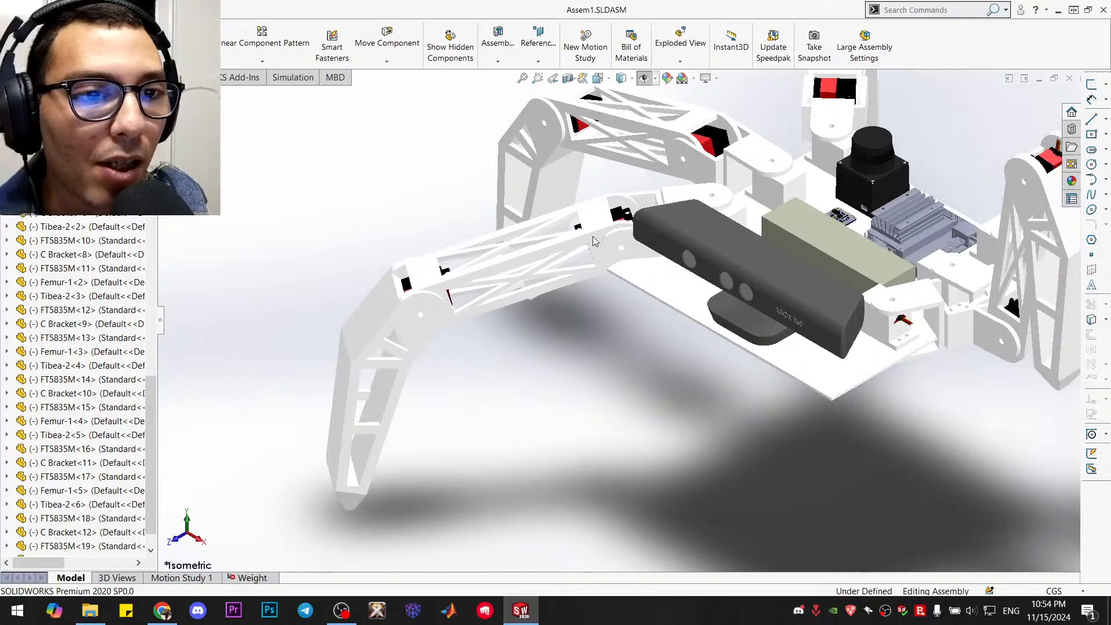
{"action": "right_click", "coordinate": [594, 228]}
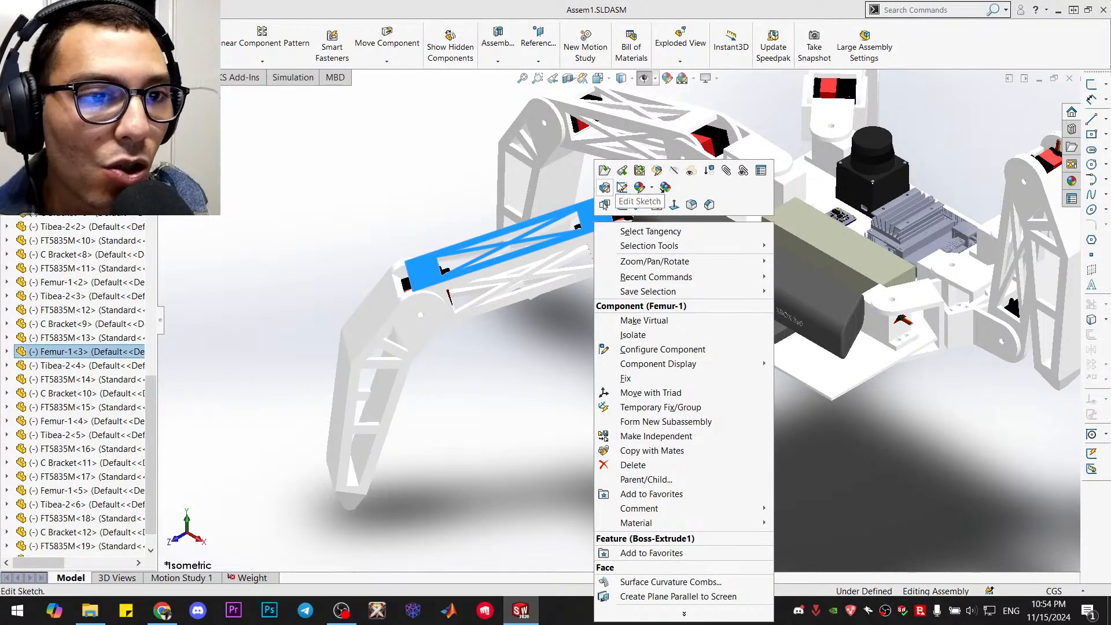
{"action": "left_click", "coordinate": [625, 172]}
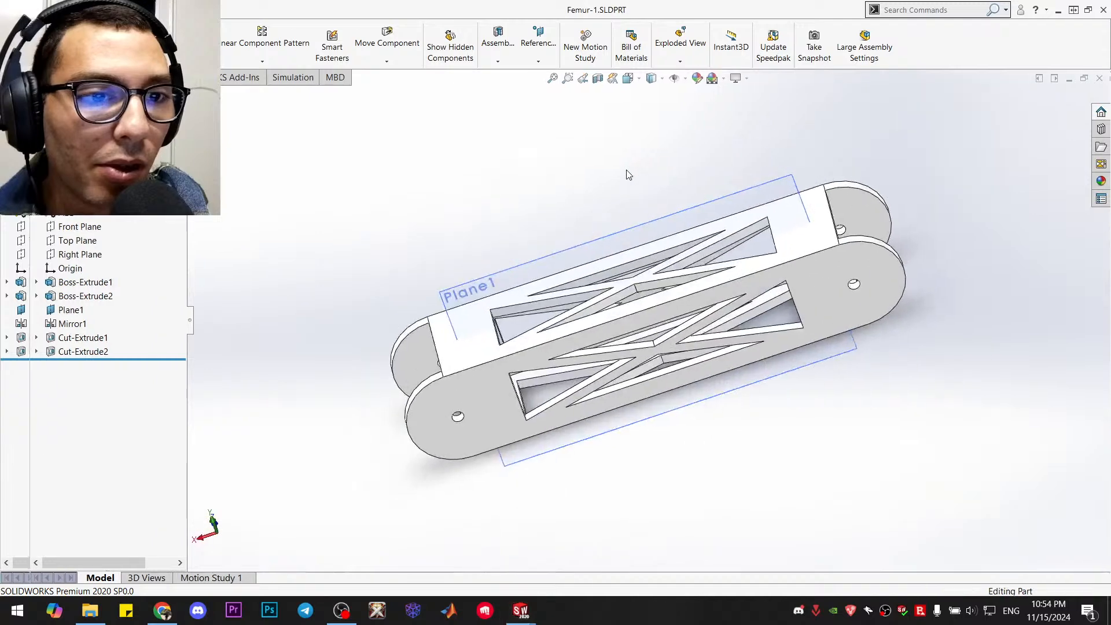
Edit the sketch of Boss-Extrude1 in the femur, set the hole-to-hole distance to 0.17 m, and exit the sketch
{"action": "right_click", "coordinate": [91, 286]}
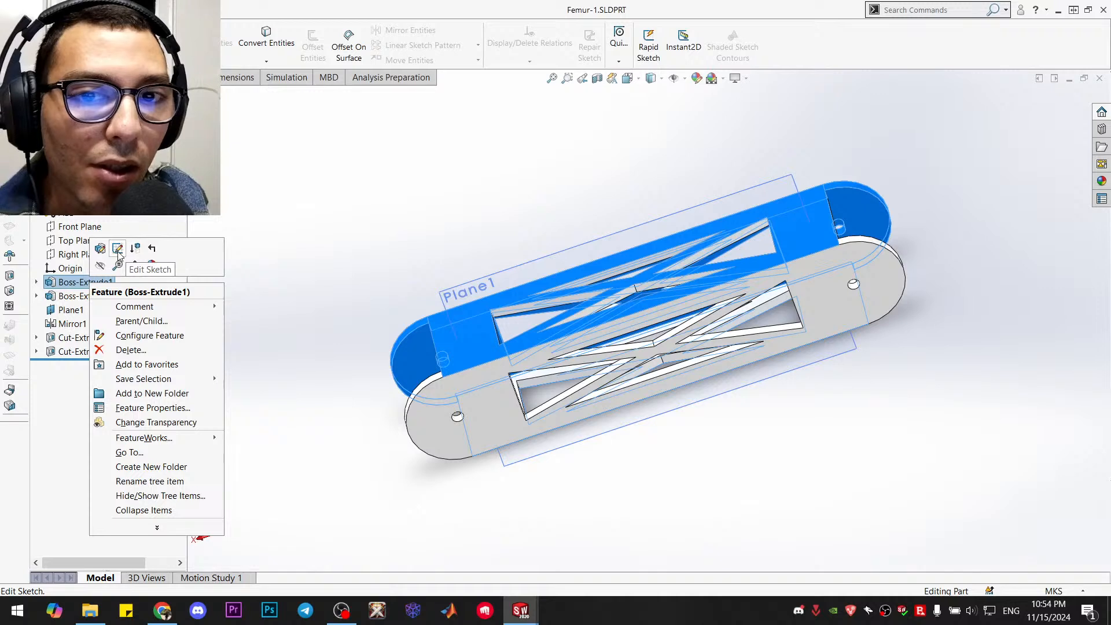
{"action": "left_click", "coordinate": [118, 249]}
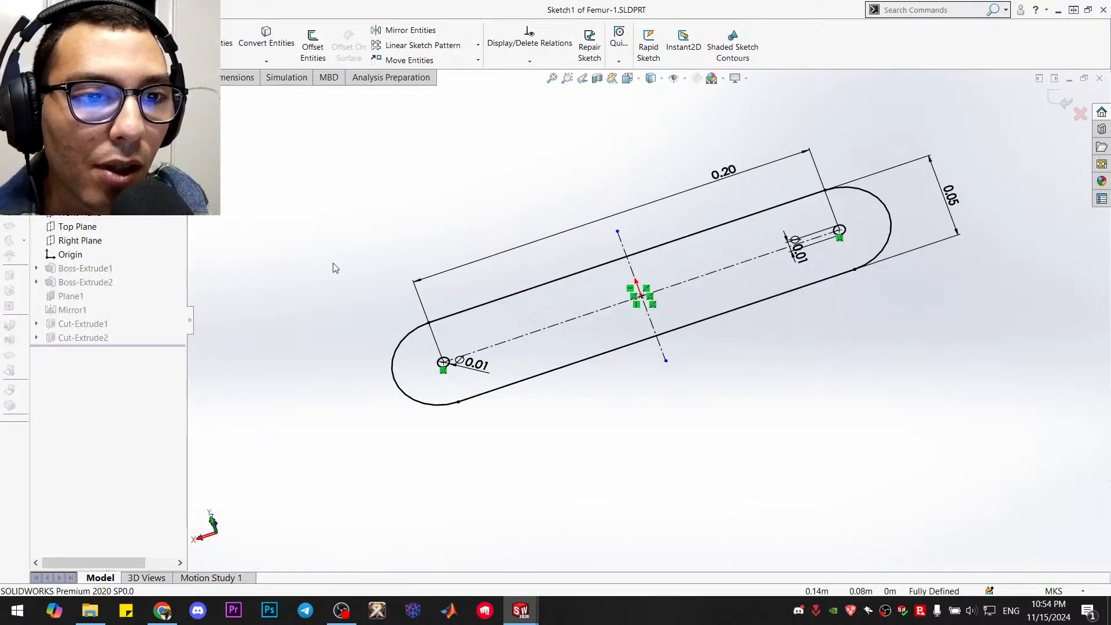
{"action": "left_click", "coordinate": [726, 173]}
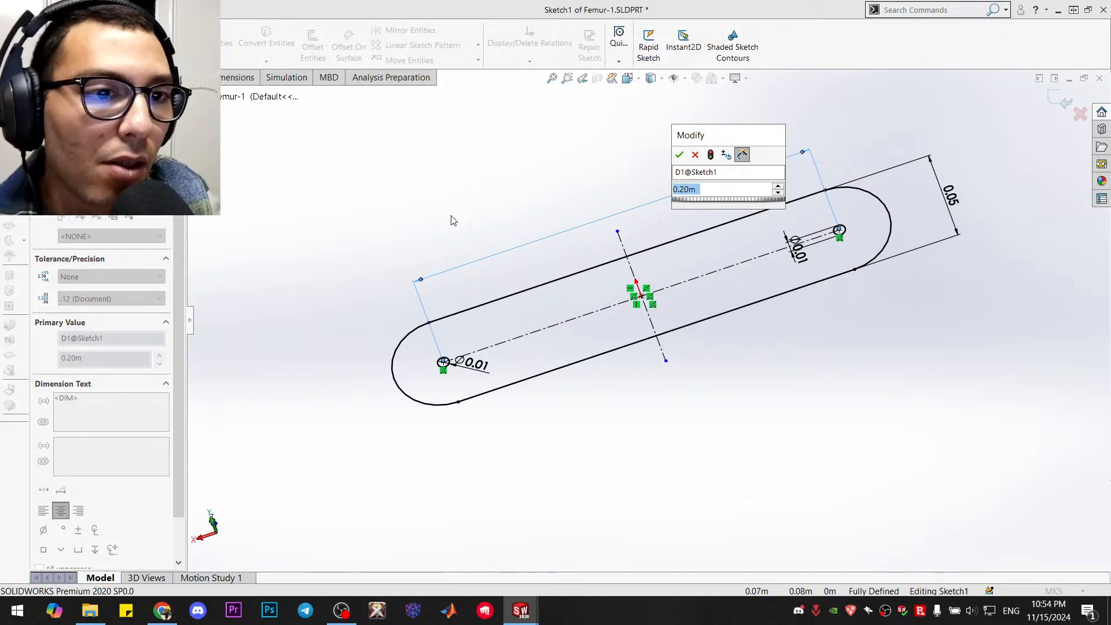
{"action": "type", "text": "0.1"}
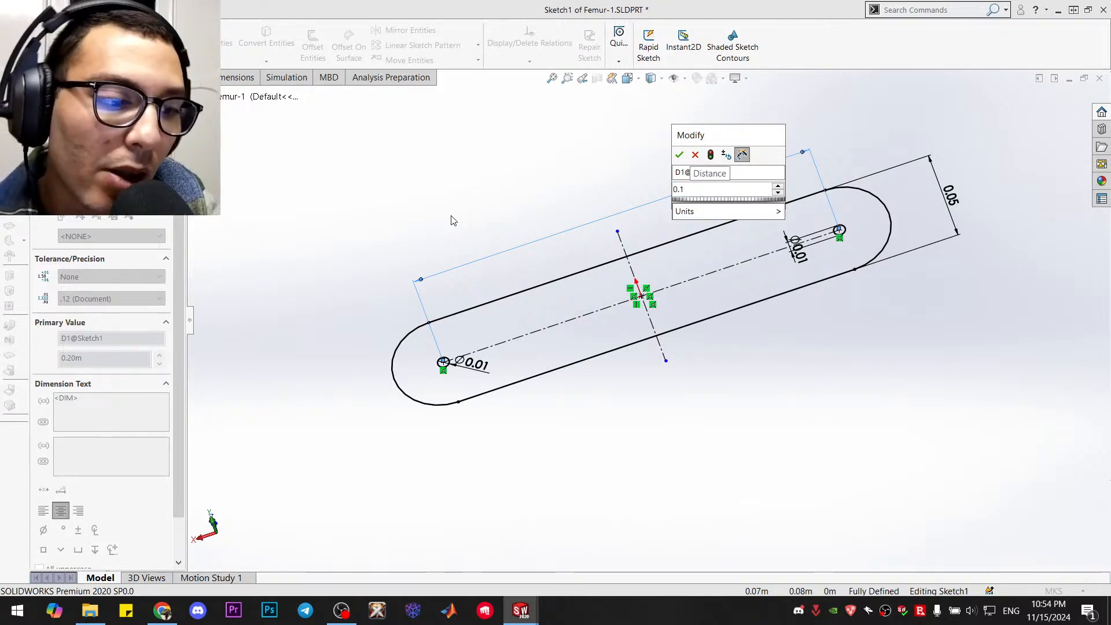
{"action": "type", "text": "7"}
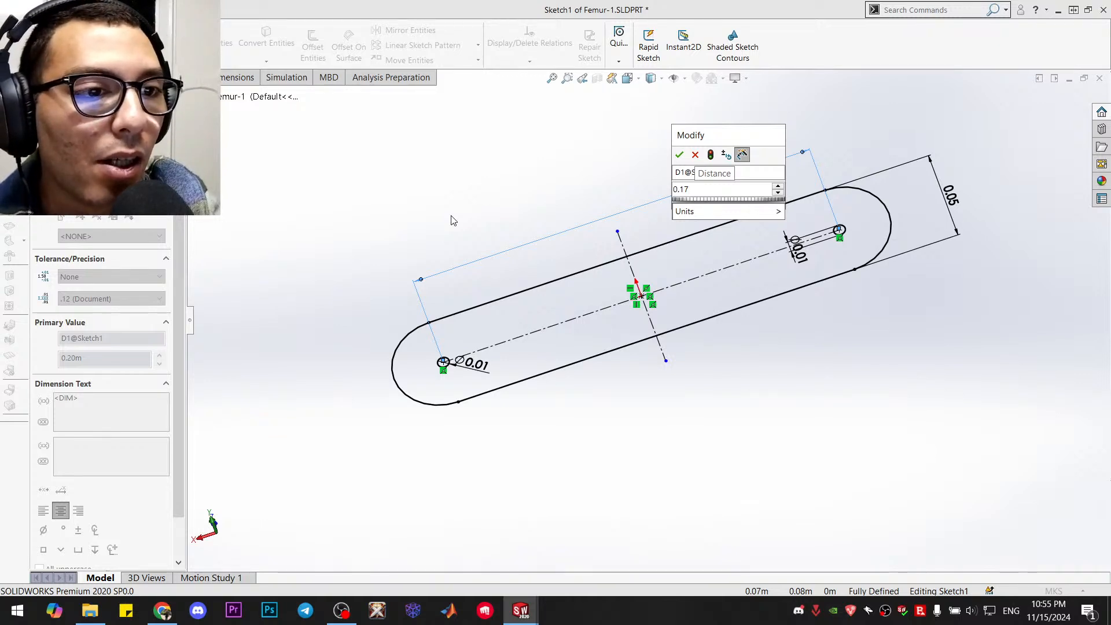
{"action": "key", "text": "Escape"}
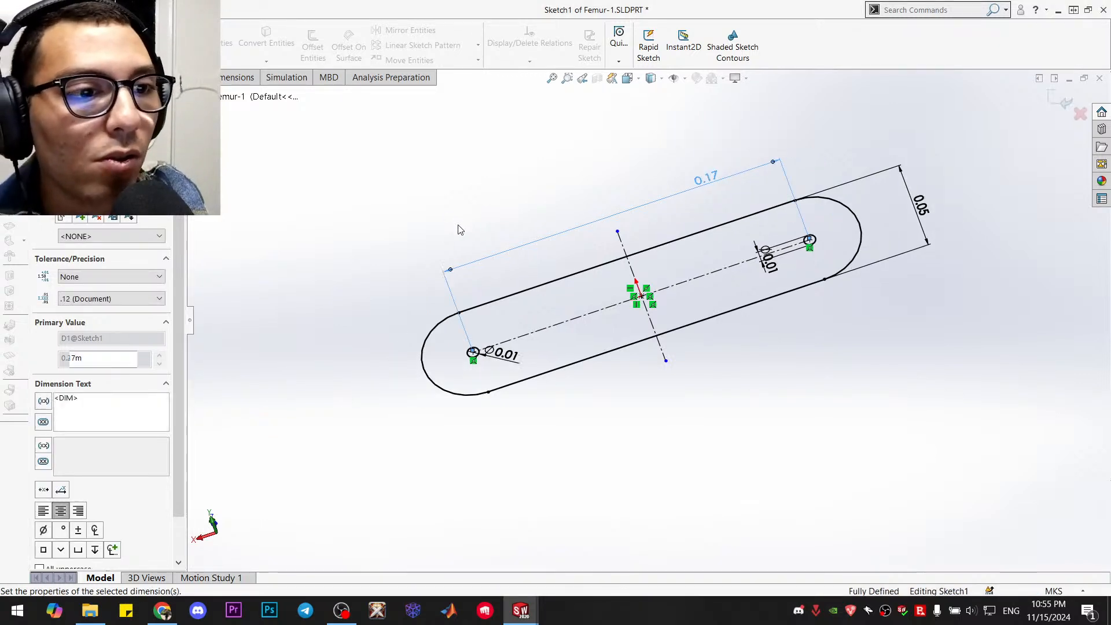
{"action": "left_click", "coordinate": [916, 353]}
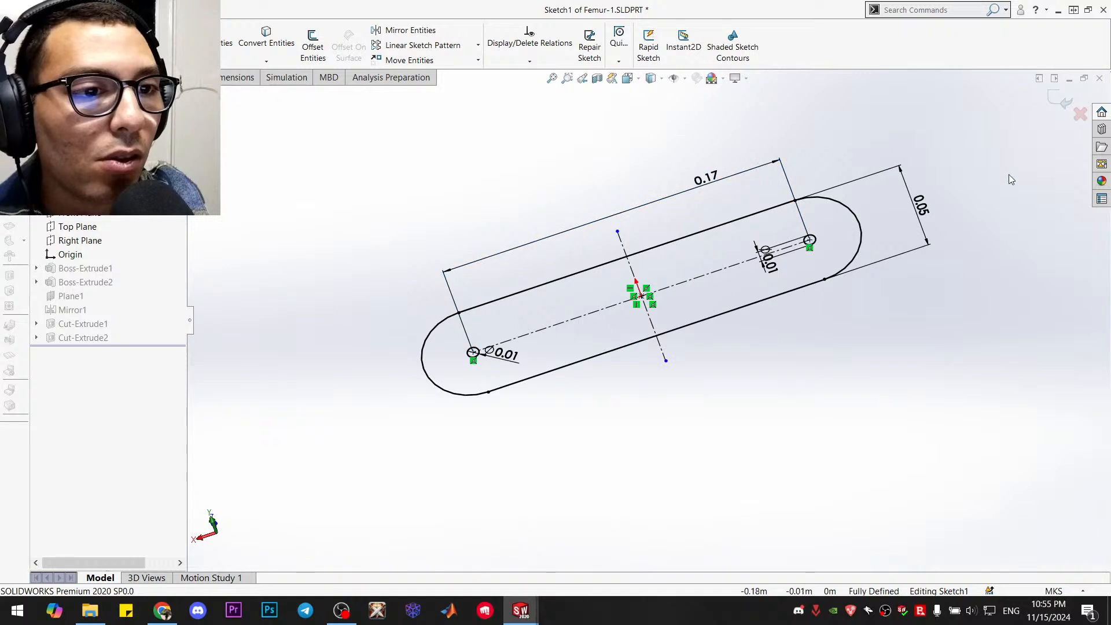
{"action": "left_click", "coordinate": [1053, 107]}
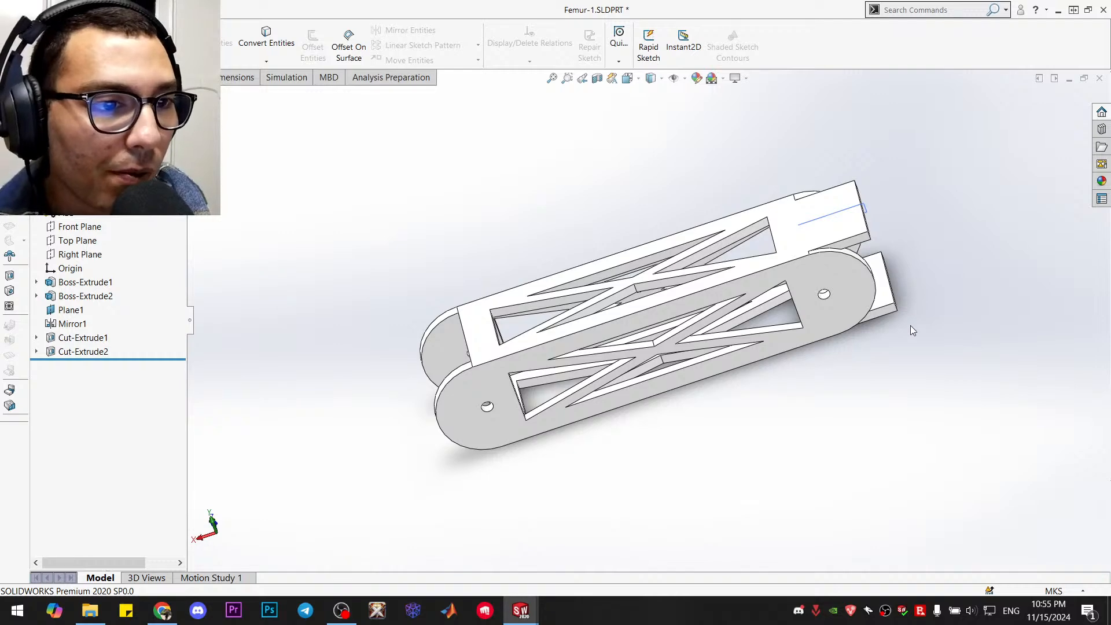
Edit the sketch of Boss-Extrude2, set the connecting plates' length to 0.17 m, and exit the sketch
{"action": "middle_click_drag", "start_coordinate": [904, 375], "coordinate": [856, 439]}
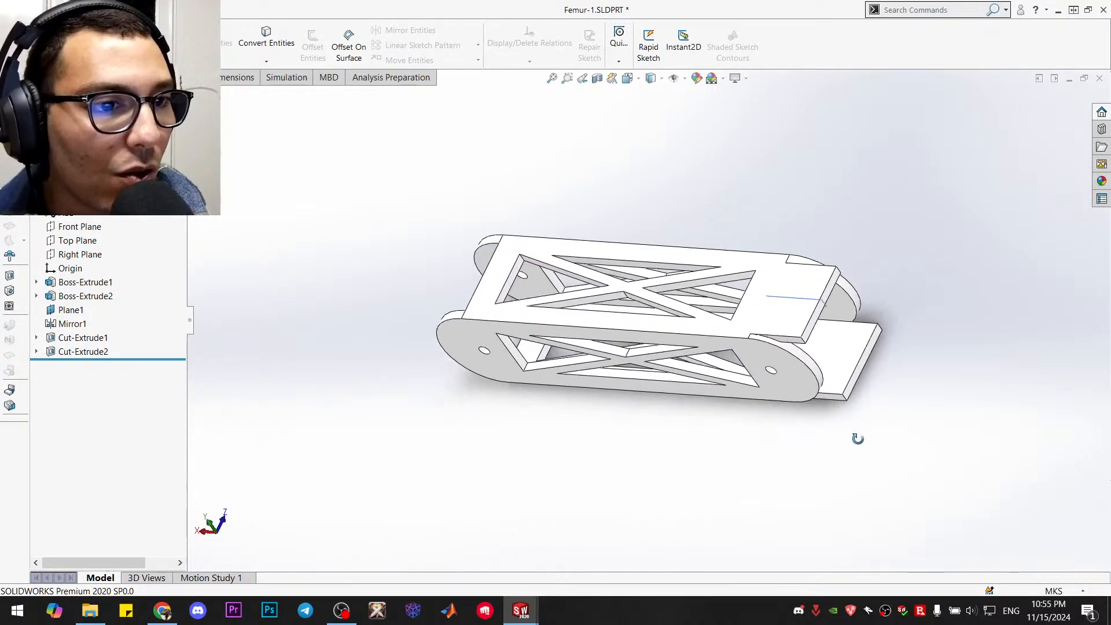
{"action": "right_click", "coordinate": [88, 302]}
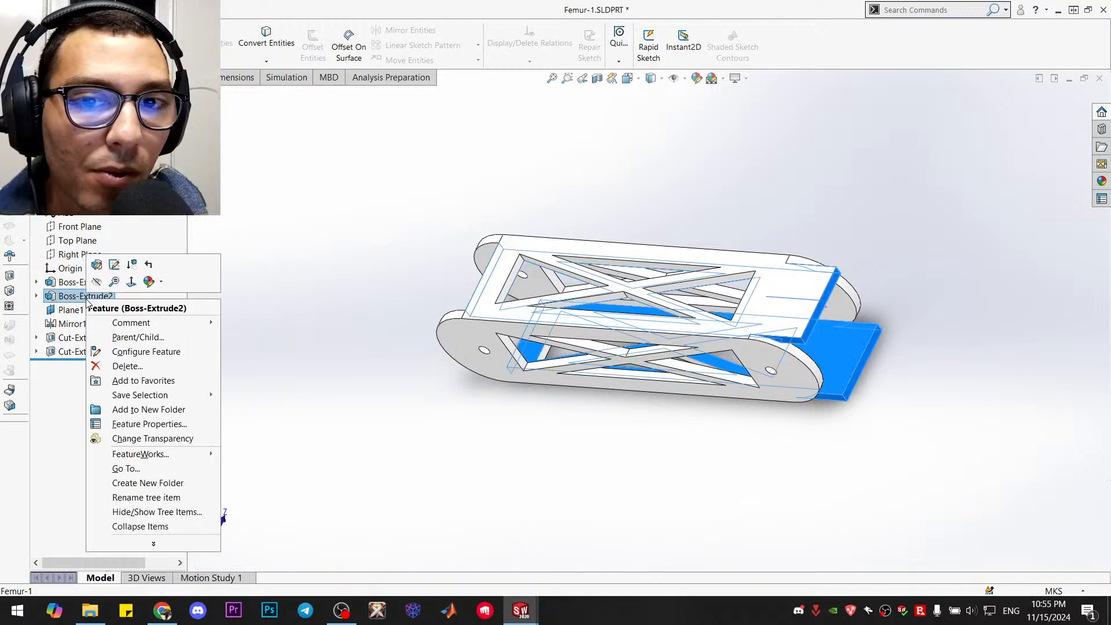
{"action": "left_click", "coordinate": [114, 266]}
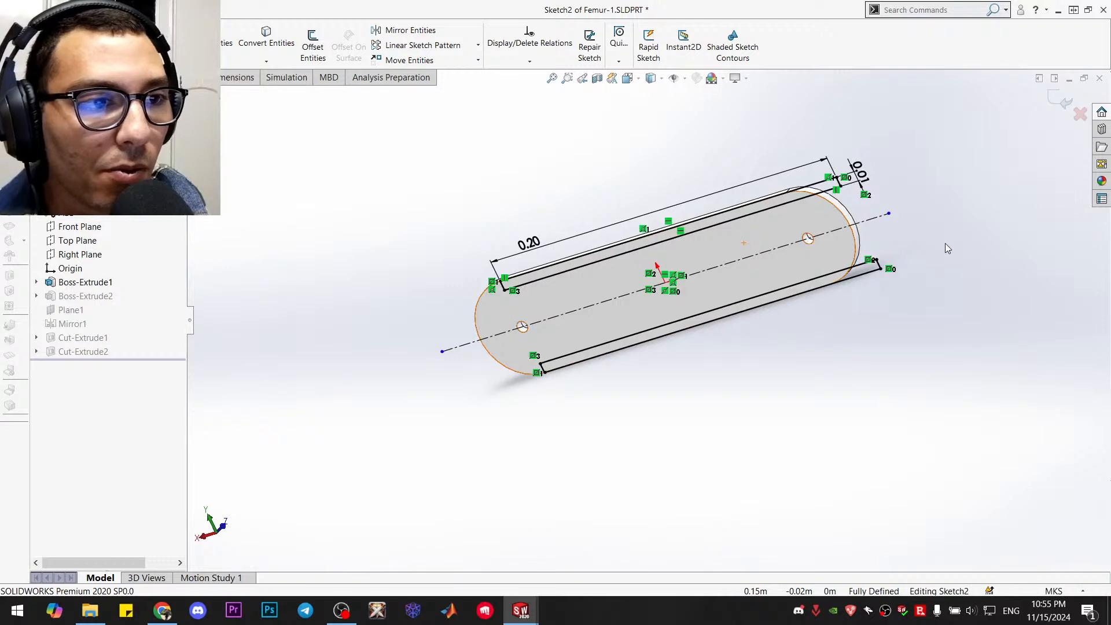
{"action": "scroll", "coordinate": [798, 217], "scroll_direction": "up", "scroll_amount": 1}
{"action": "scroll", "coordinate": [788, 195], "scroll_direction": "down", "scroll_amount": 1}
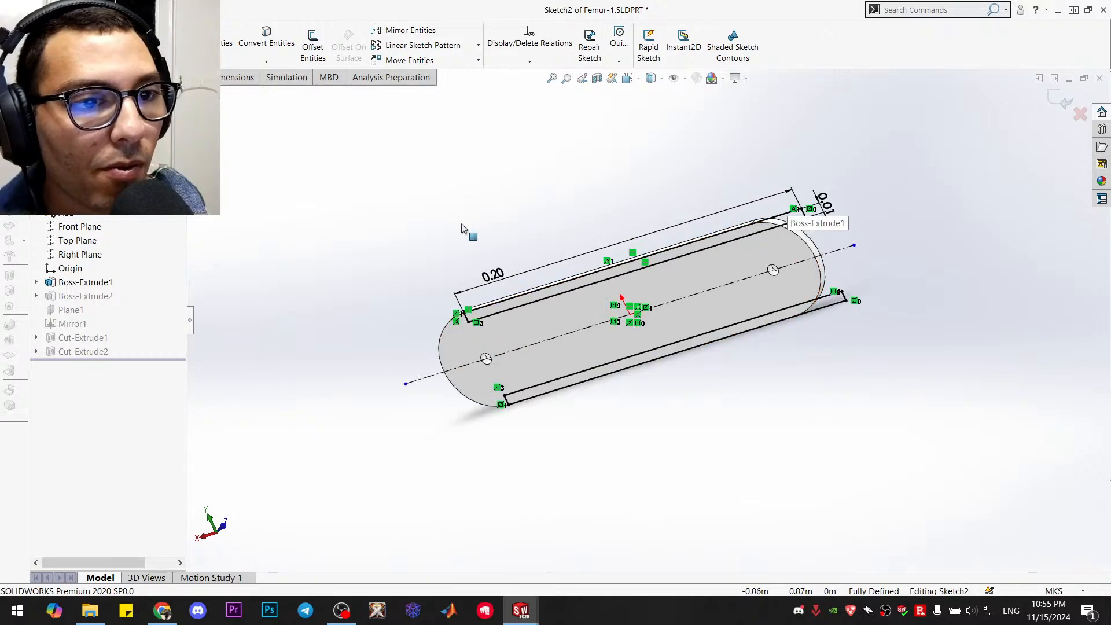
{"action": "double_click", "coordinate": [497, 277]}
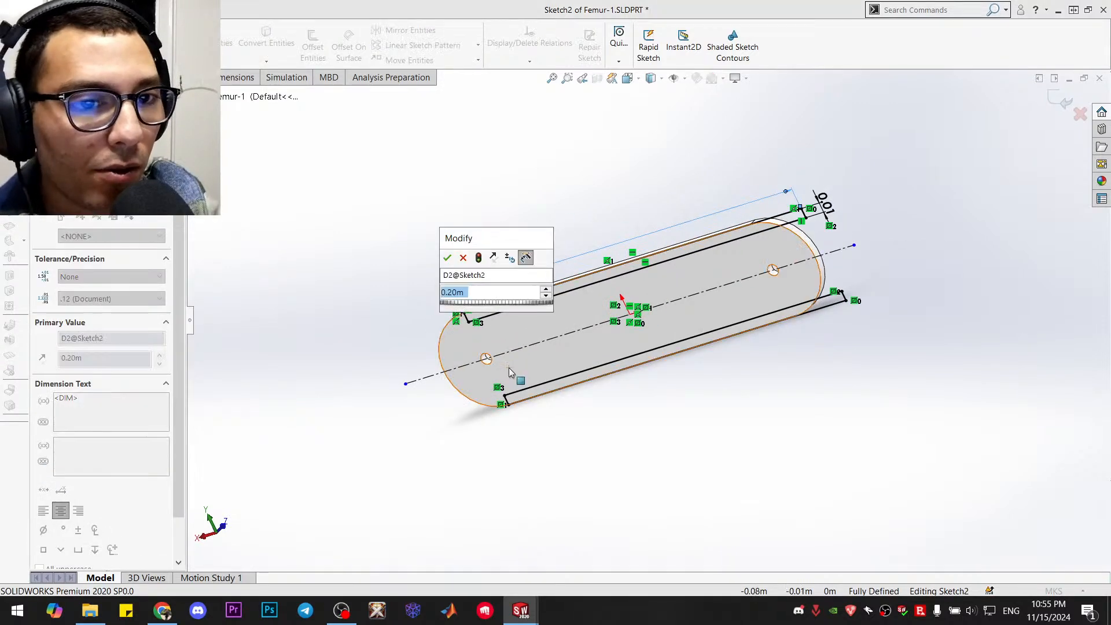
{"action": "type", "text": "0.17"}
{"action": "key", "text": "Return"}
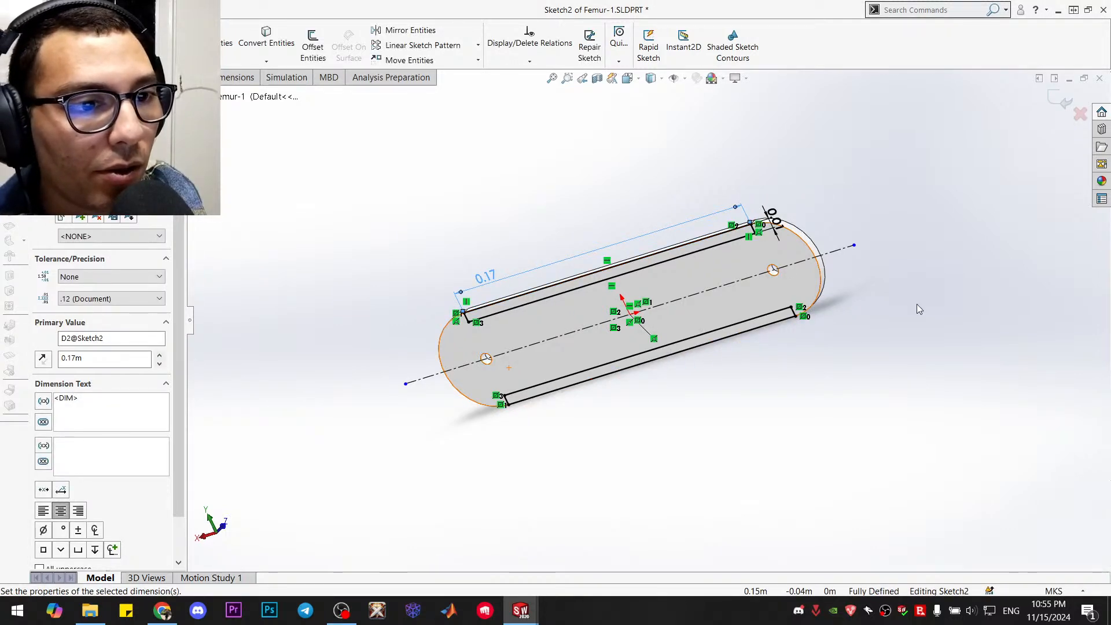
{"action": "left_click", "coordinate": [1063, 101]}
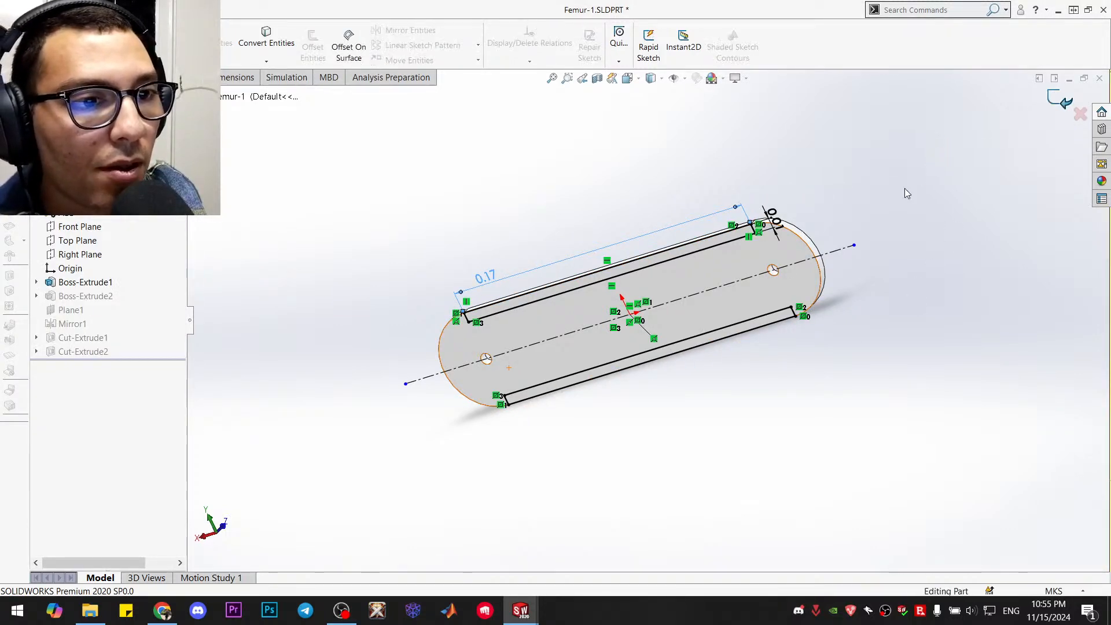
Show the shortened femur in isometric view and save the part
{"action": "middle_click_drag", "start_coordinate": [906, 205], "coordinate": [934, 289]}
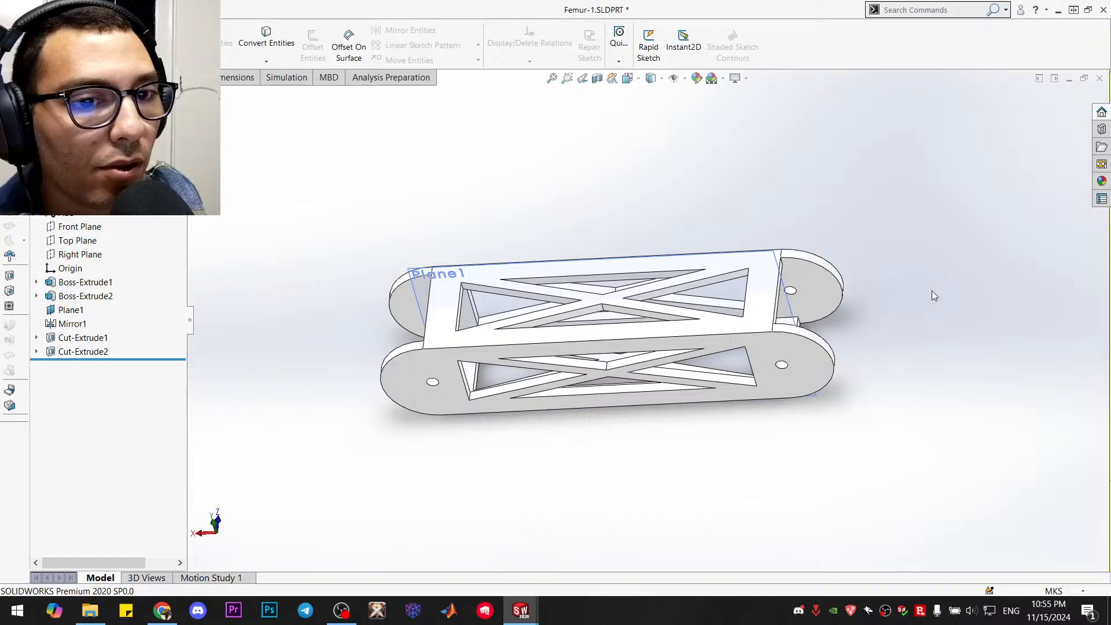
{"action": "key", "text": "ctrl+7"}
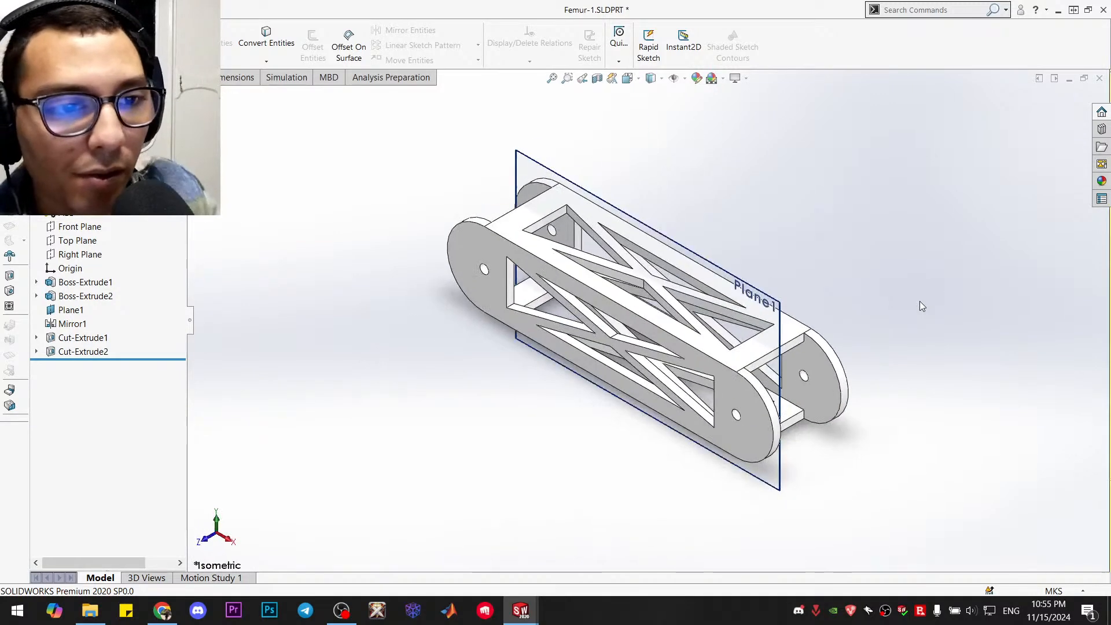
{"action": "key", "text": "ctrl+s"}
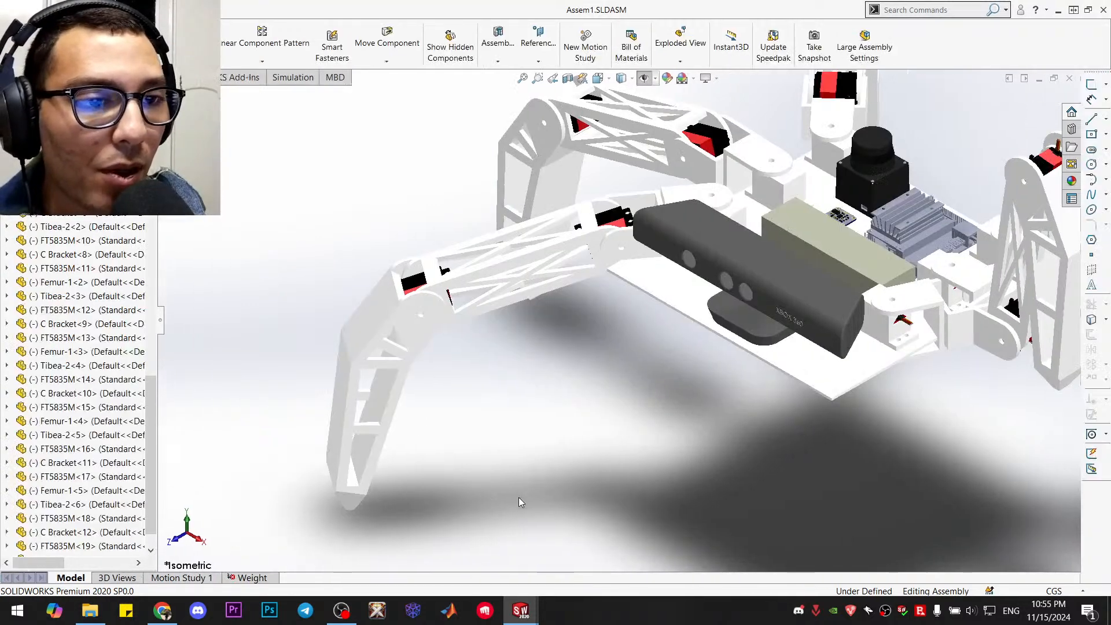
Fold the raised front leg's tibia inward in the assembly, checking its reach toward the body squarely from the Kinect face
{"action": "middle_click_drag", "start_coordinate": [707, 409], "coordinate": [808, 376]}
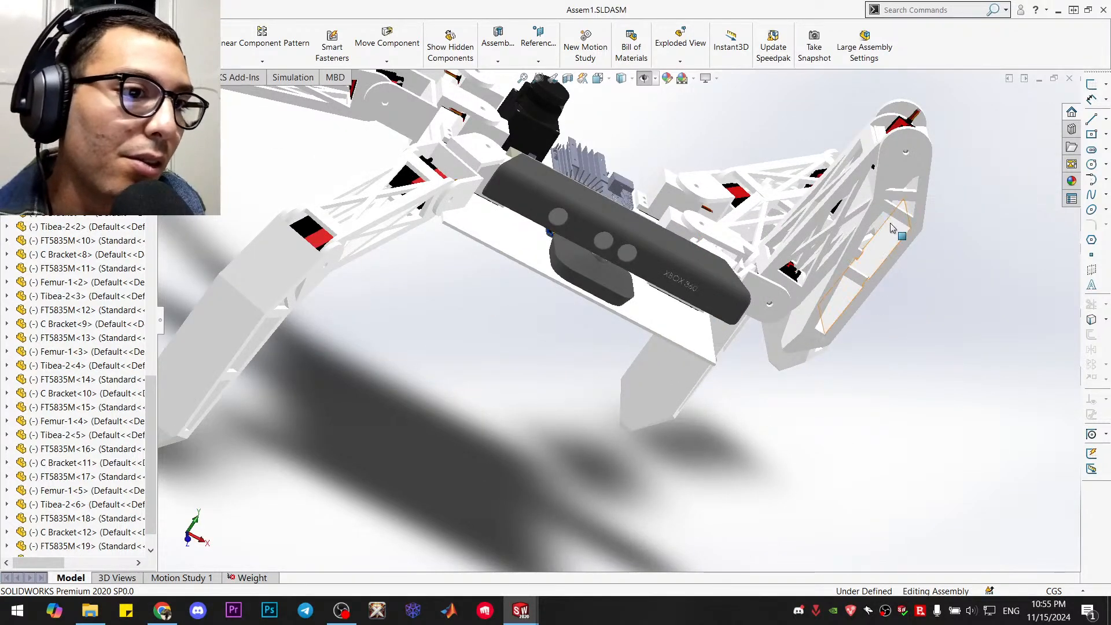
{"action": "left_click_drag", "start_coordinate": [920, 171], "coordinate": [933, 373]}
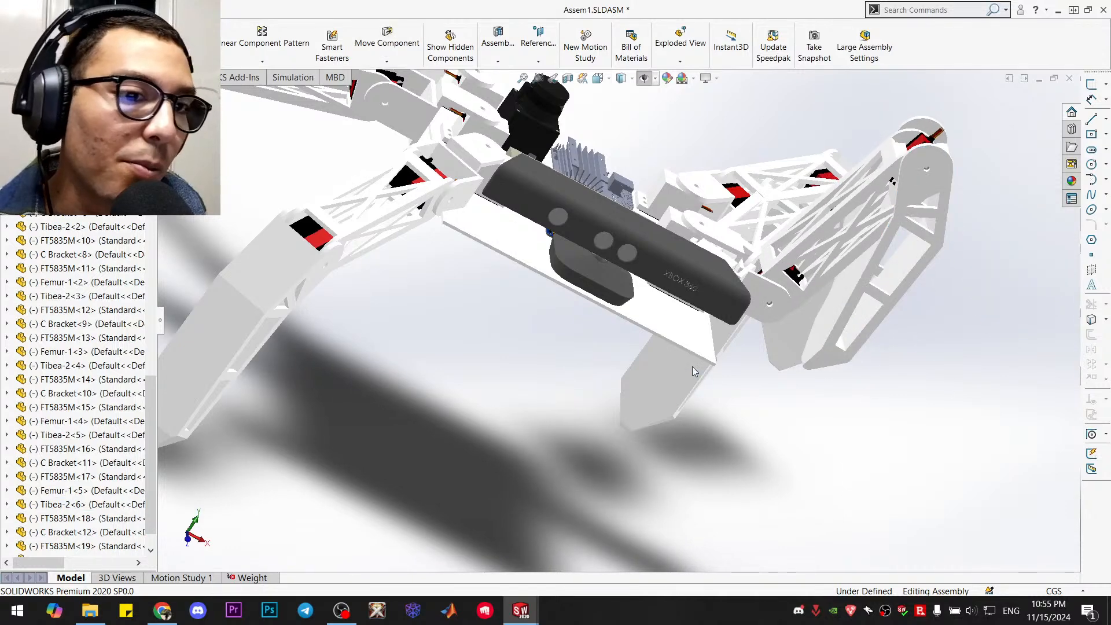
{"action": "left_click", "coordinate": [707, 302]}
{"action": "key", "text": "ctrl+8"}
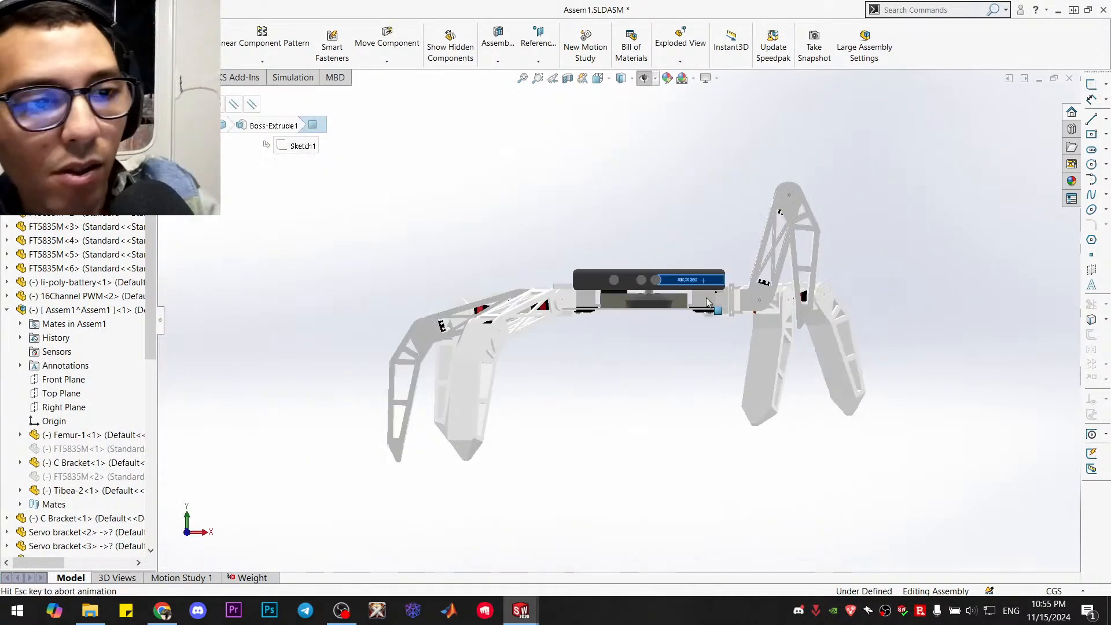
{"action": "scroll", "coordinate": [726, 292], "scroll_direction": "down", "scroll_amount": 5}
{"action": "scroll", "coordinate": [727, 291], "scroll_direction": "down", "scroll_amount": 2}
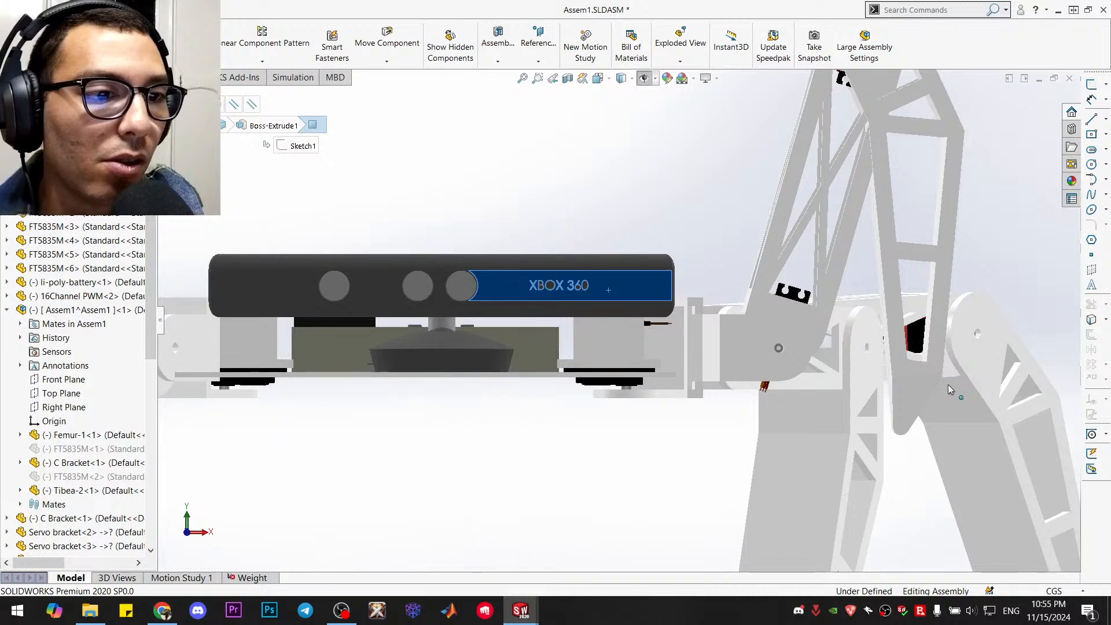
{"action": "left_click", "coordinate": [918, 385]}
{"action": "mouse_move", "coordinate": [850, 385]}
{"action": "left_mouse_down"}
{"action": "mouse_move", "coordinate": [835, 385]}
{"action": "mouse_move", "coordinate": [846, 377]}
{"action": "left_mouse_up"}
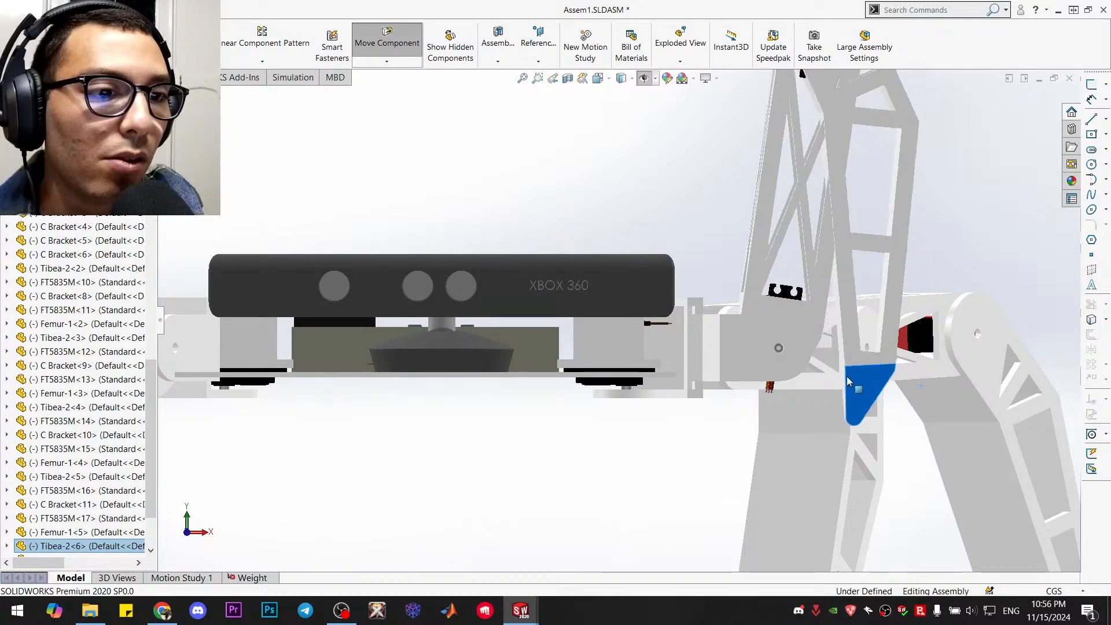
{"action": "middle_click_drag", "start_coordinate": [652, 473], "coordinate": [642, 471]}
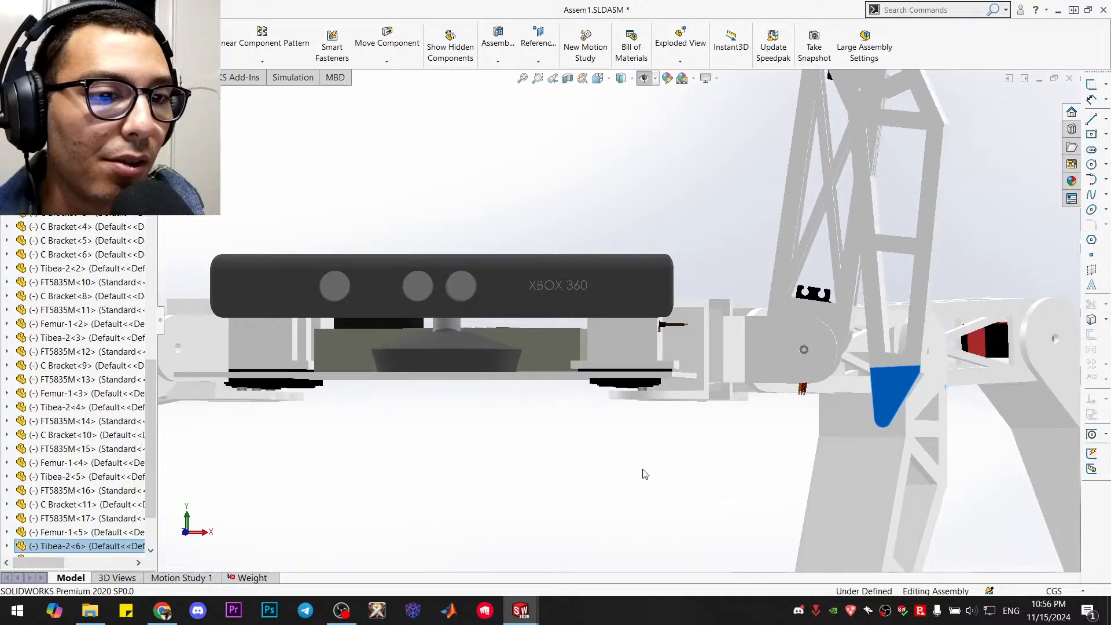
Swing the front leg on the side opposite the folded leg about its body joint, roughly parallel to the neighbouring middle leg
{"action": "scroll", "coordinate": [643, 471], "scroll_direction": "up", "scroll_amount": 5}
{"action": "middle_click_drag", "start_coordinate": [463, 379], "coordinate": [539, 505]}
{"action": "scroll", "coordinate": [539, 463], "scroll_direction": "down", "scroll_amount": 3}
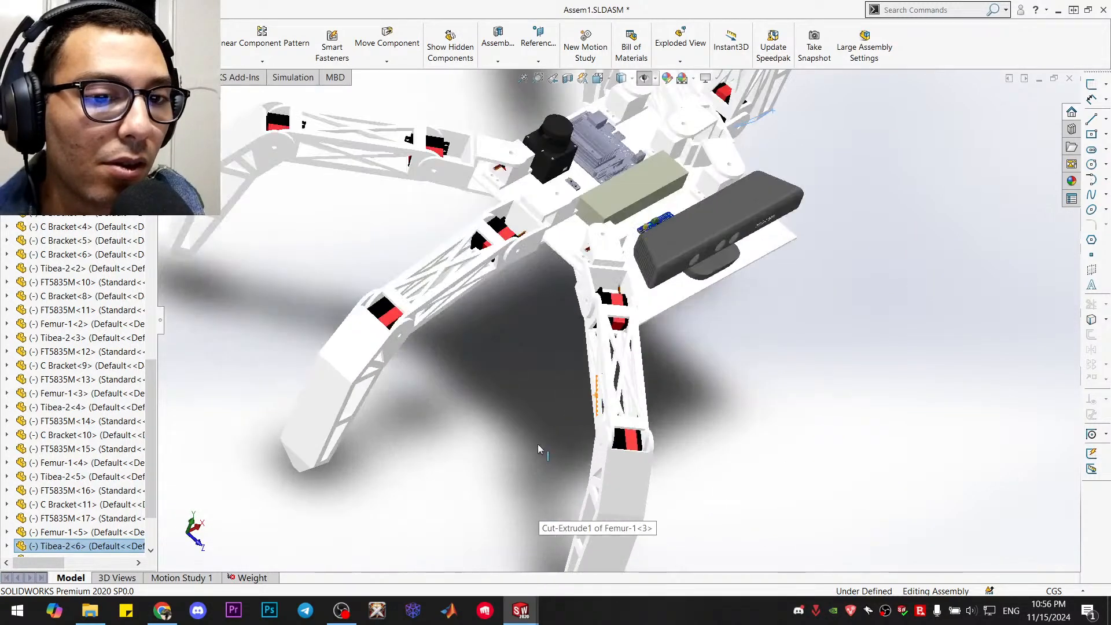
{"action": "scroll", "coordinate": [538, 443], "scroll_direction": "down", "scroll_amount": 3}
{"action": "middle_click_drag", "start_coordinate": [576, 429], "coordinate": [688, 217]}
{"action": "left_click", "coordinate": [689, 217]}
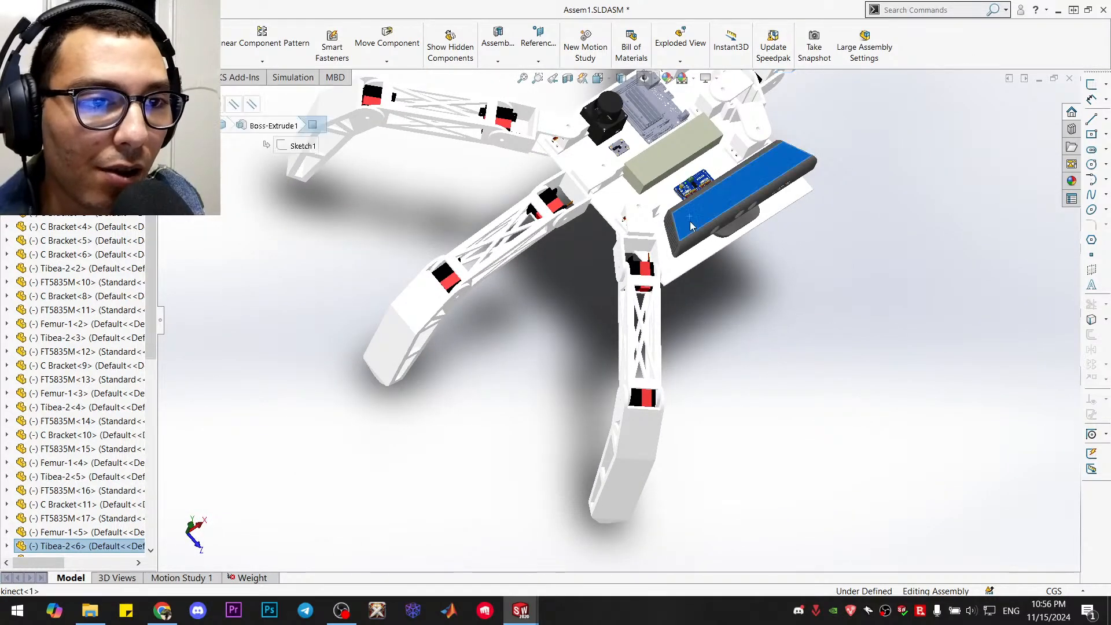
{"action": "key", "text": "ctrl+5"}
{"action": "scroll", "coordinate": [572, 349], "scroll_direction": "down", "scroll_amount": 4}
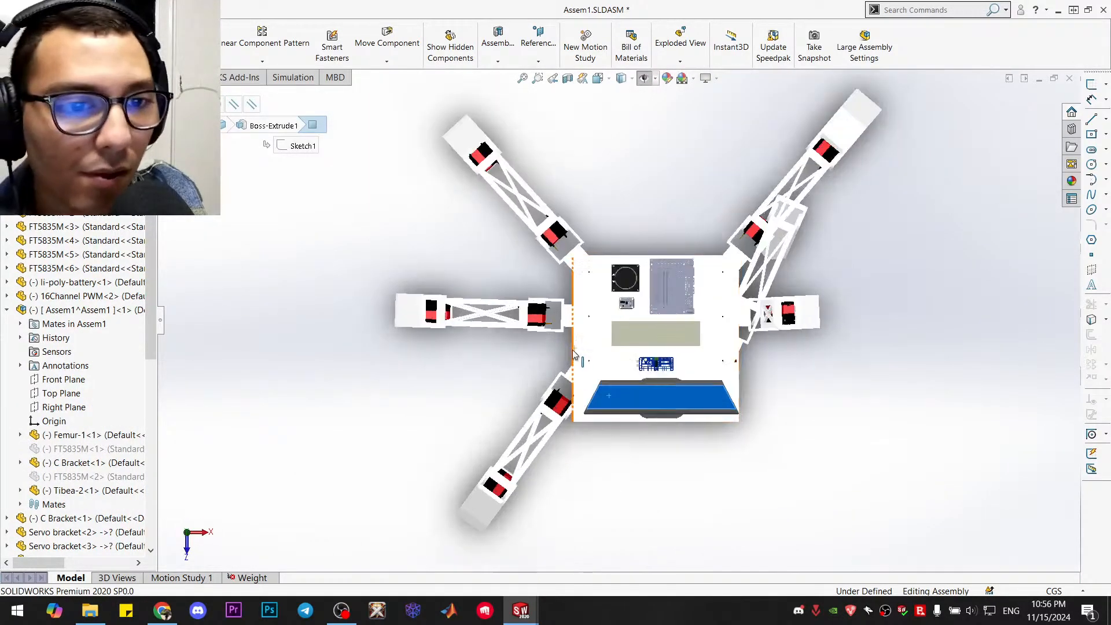
{"action": "left_click_drag", "start_coordinate": [446, 541], "coordinate": [389, 478]}
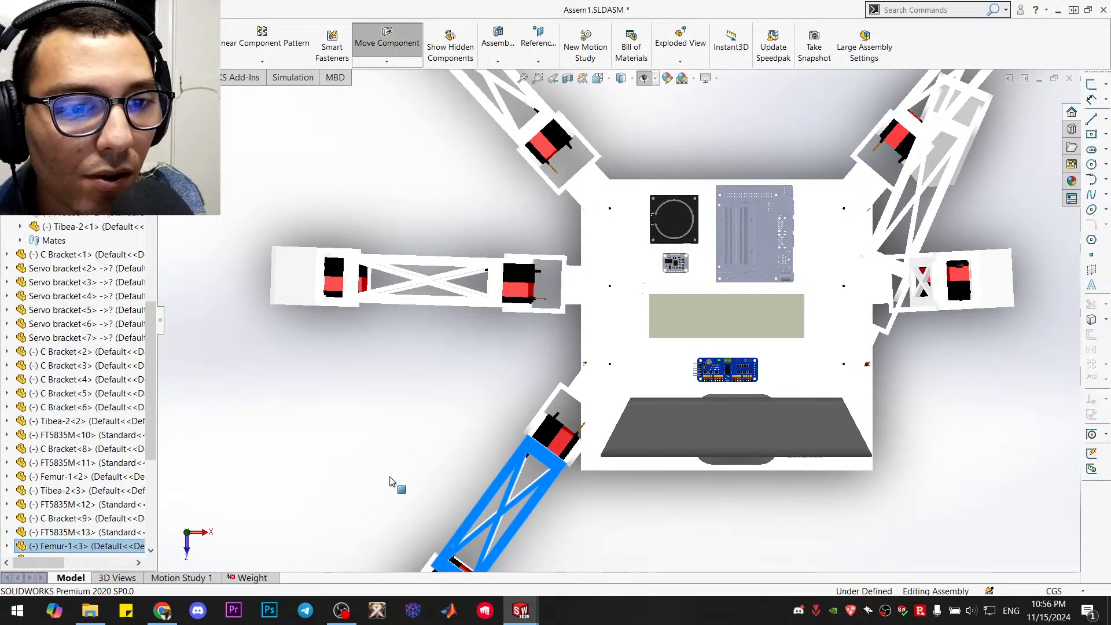
{"action": "left_click_drag", "start_coordinate": [579, 388], "coordinate": [557, 410]}
{"action": "key", "text": "Escape"}
{"action": "middle_click_drag", "start_coordinate": [530, 444], "coordinate": [382, 377]}
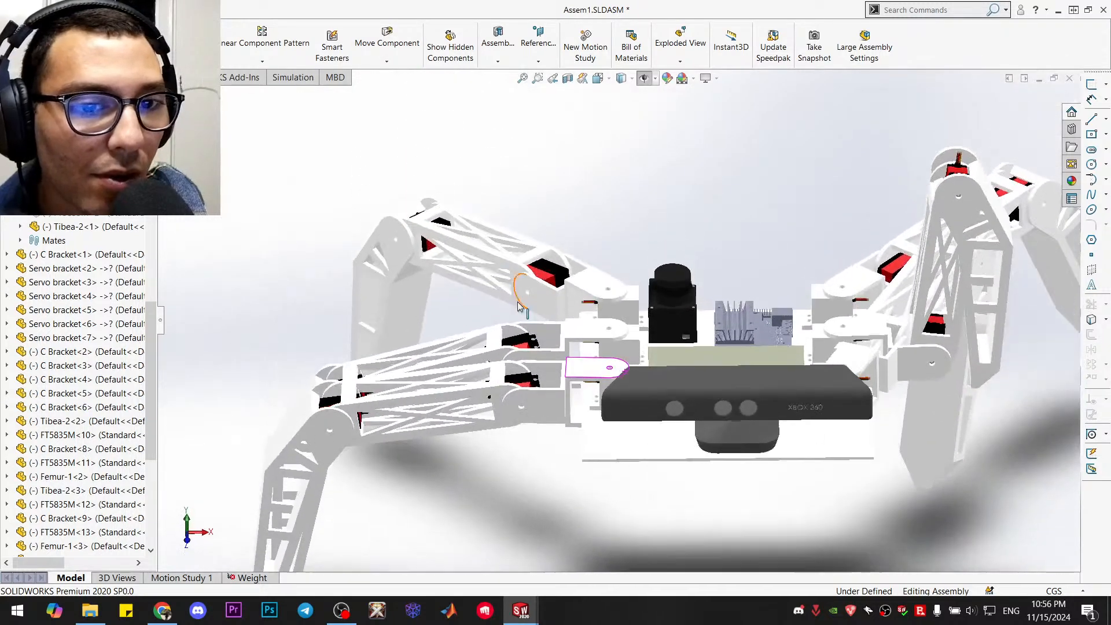
Raise the middle leg beside the repositioned front leg so their femurs sit at a similar angle
{"action": "left_click", "coordinate": [347, 362]}
{"action": "mouse_move", "coordinate": [348, 362]}
{"action": "left_mouse_down"}
{"action": "mouse_move", "coordinate": [367, 330]}
{"action": "mouse_move", "coordinate": [356, 366]}
{"action": "mouse_move", "coordinate": [357, 353]}
{"action": "left_mouse_up"}
{"action": "left_click", "coordinate": [434, 481]}
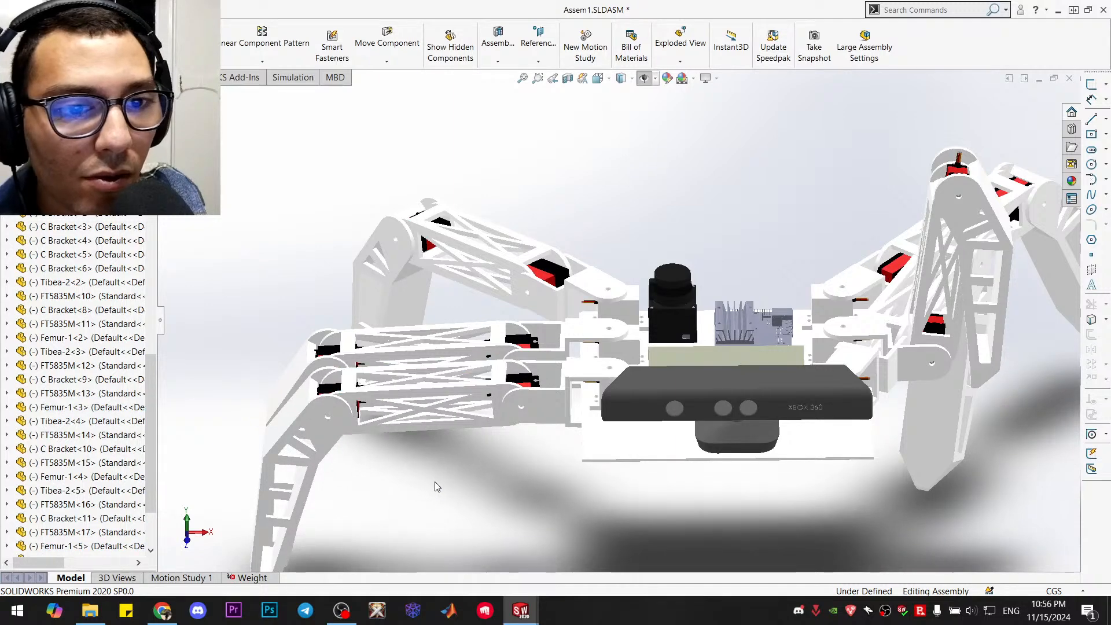
Swing the rear leg on the same side about its body joint, nearly parallel to the middle and front legs
{"action": "middle_click_drag", "start_coordinate": [447, 479], "coordinate": [457, 509]}
{"action": "key", "text": "ctrl+5"}
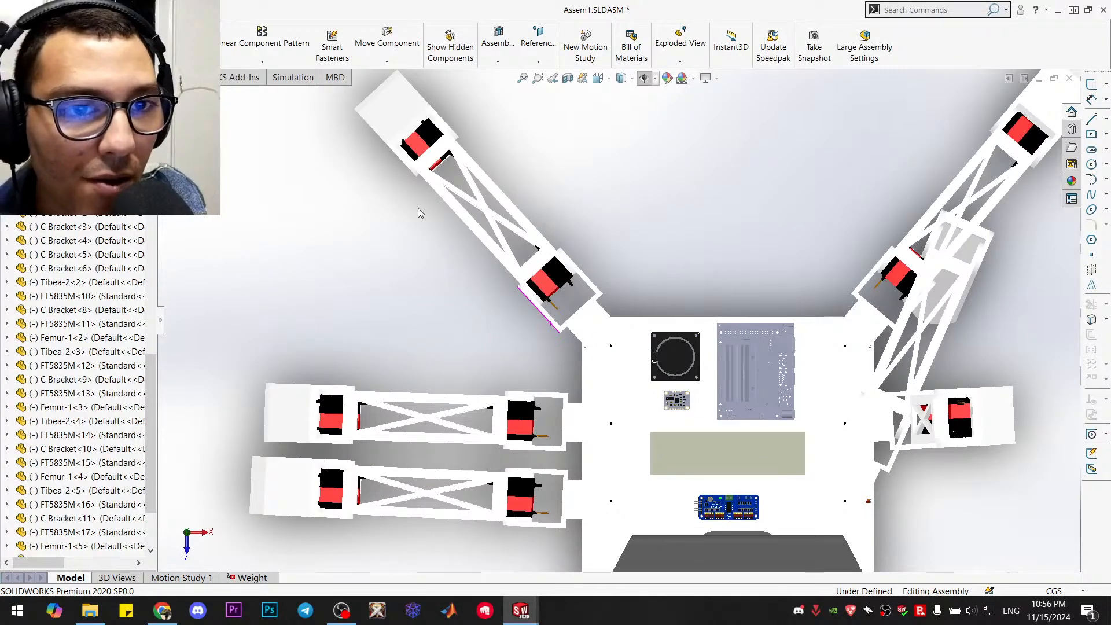
{"action": "left_click_drag", "start_coordinate": [396, 130], "coordinate": [351, 193]}
{"action": "left_click", "coordinate": [572, 344]}
{"action": "left_click_drag", "start_coordinate": [571, 343], "coordinate": [561, 370]}
{"action": "left_click", "coordinate": [572, 351]}
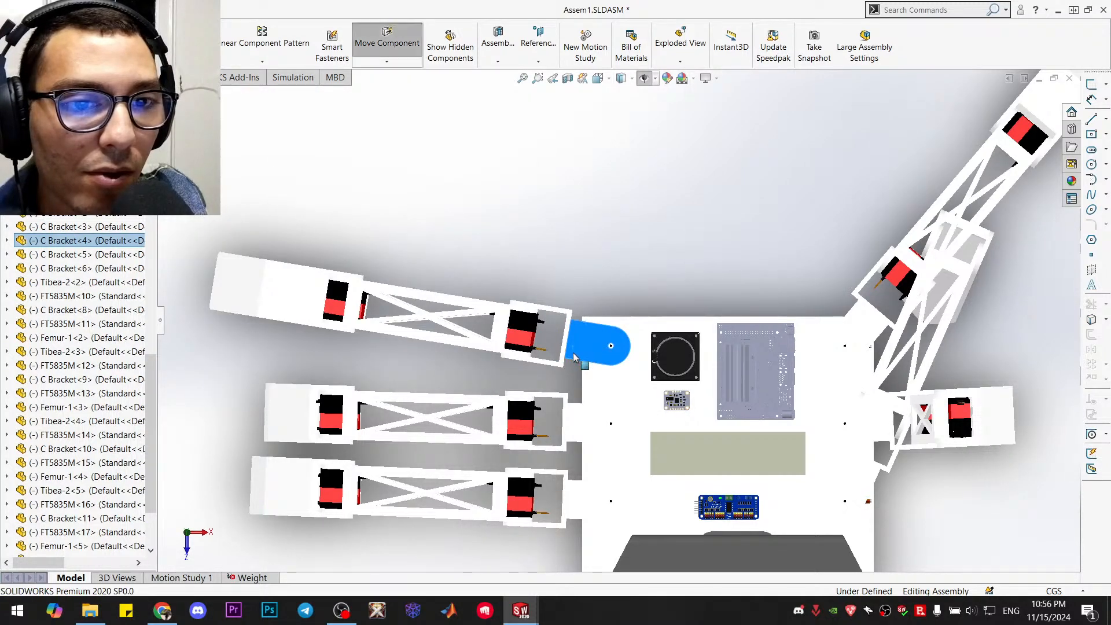
{"action": "left_click", "coordinate": [608, 232]}
{"action": "mouse_move", "coordinate": [581, 260]}
{"action": "middle_mouse_down"}
{"action": "mouse_move", "coordinate": [565, 211]}
{"action": "mouse_move", "coordinate": [582, 265]}
{"action": "middle_mouse_up"}
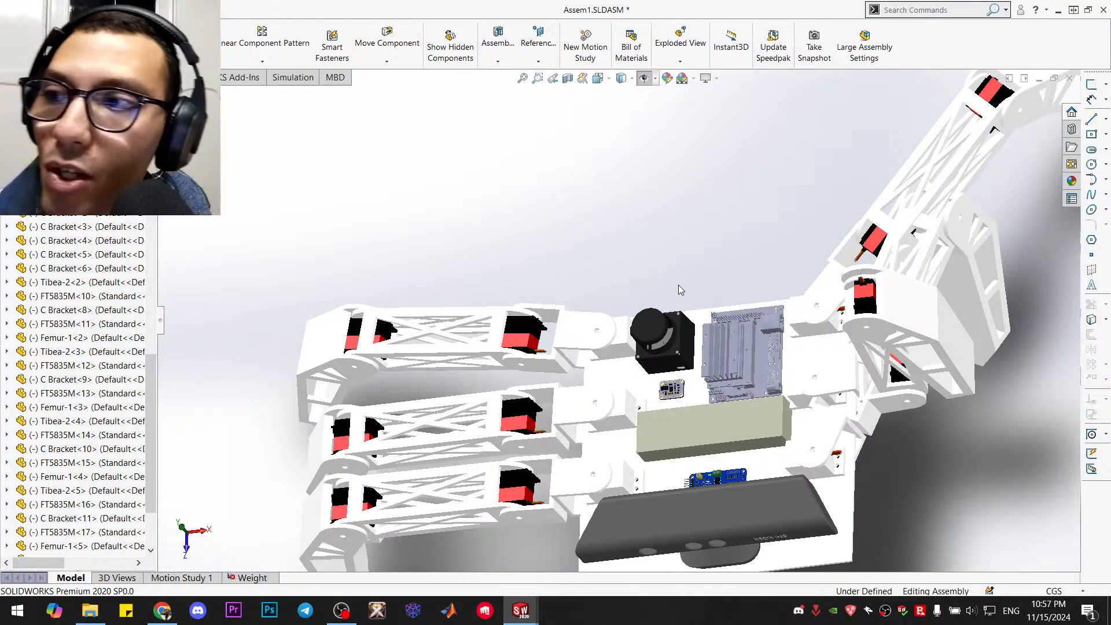
Unfold the folded front leg outward and down into a standing pose in isometric view
{"action": "key", "text": "ctrl+7"}
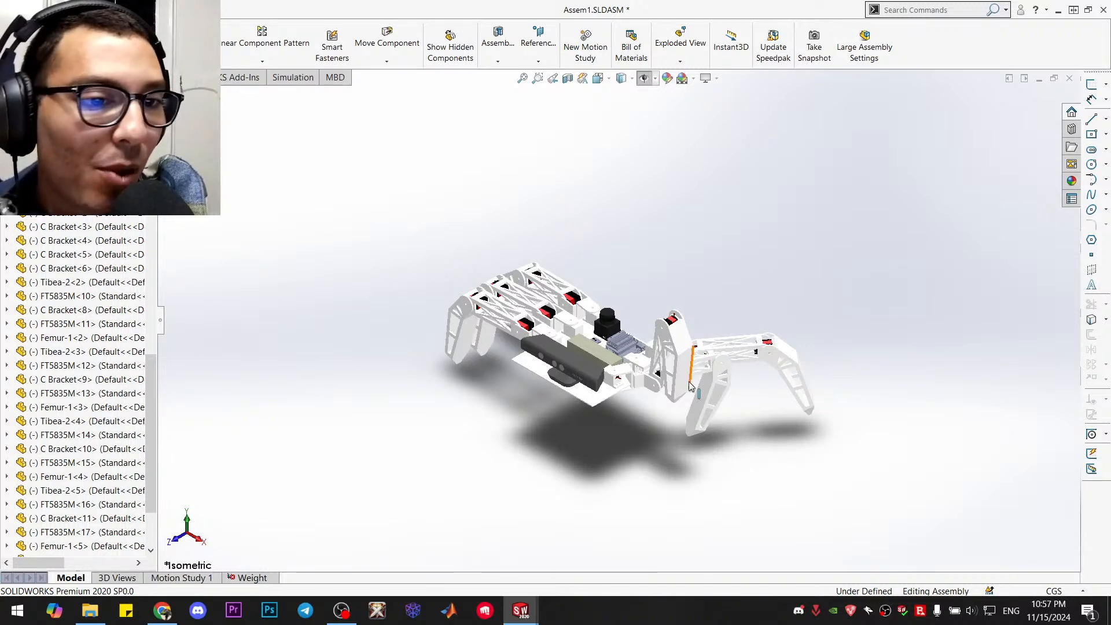
{"action": "left_click_drag", "start_coordinate": [681, 380], "coordinate": [810, 508]}
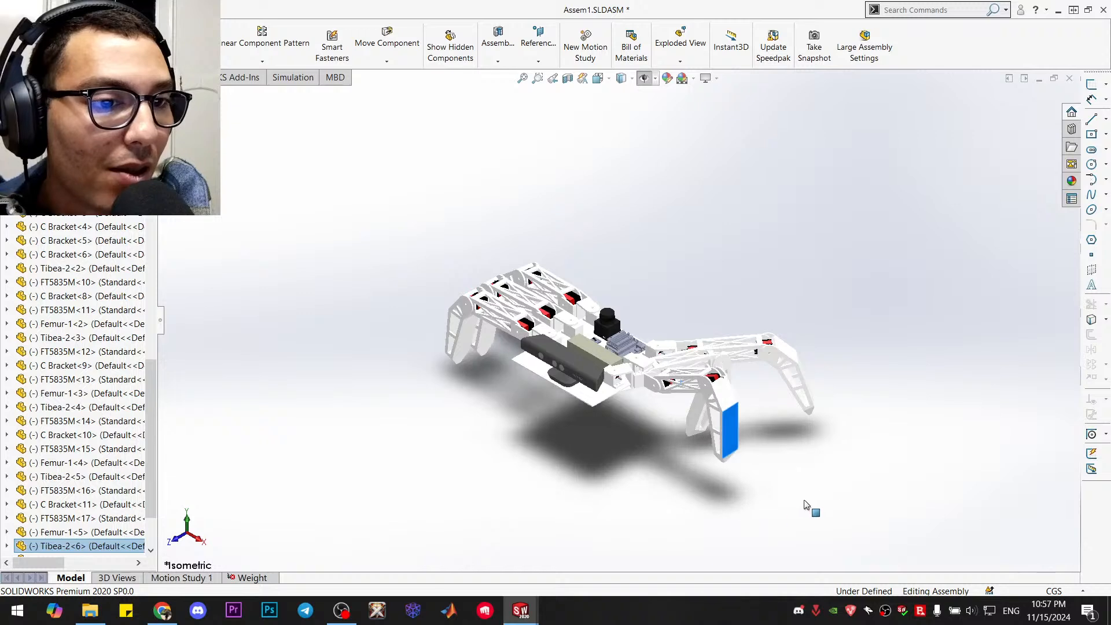
{"action": "left_click", "coordinate": [821, 492]}
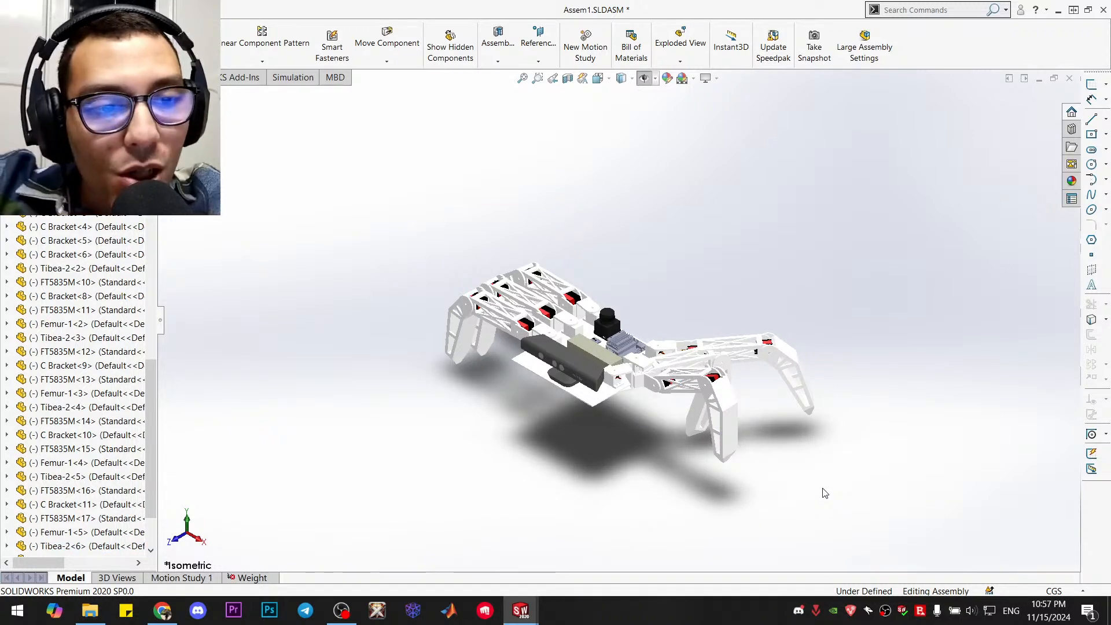